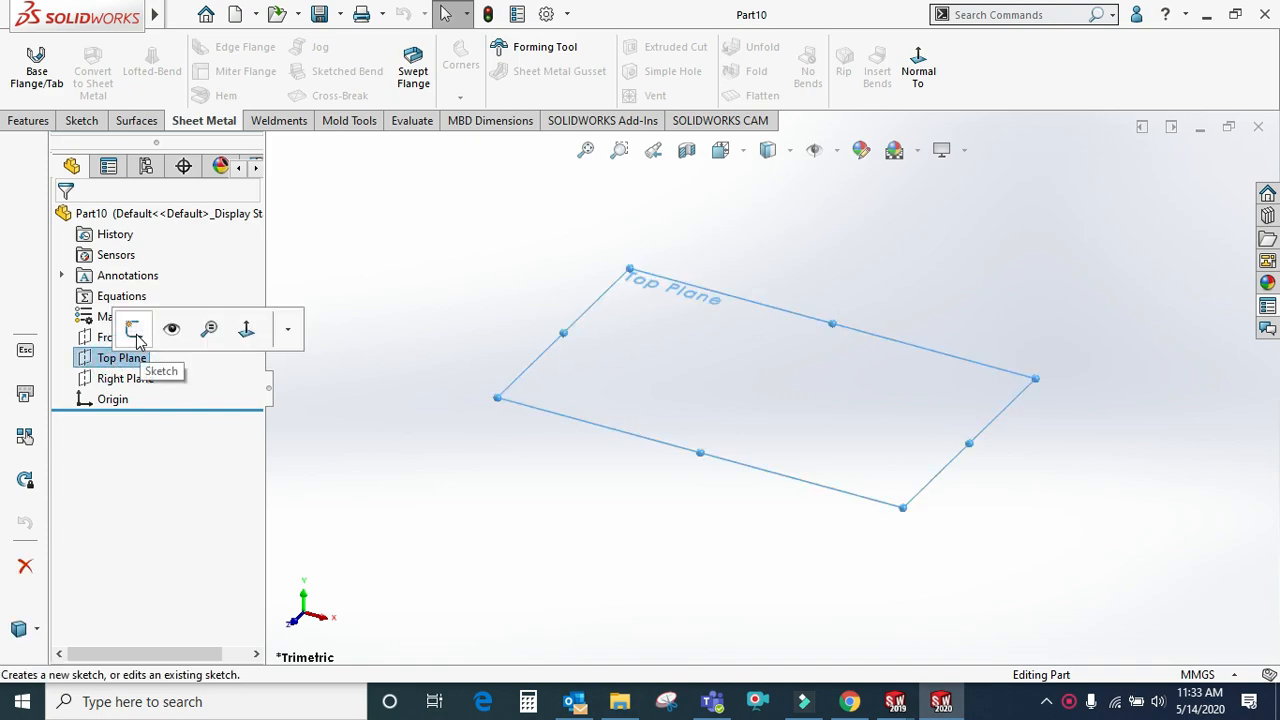
Sketch an open U-shaped profile from the origin on the Top Plane, about 99 mm wide and 69 mm high
left_click(135, 333)
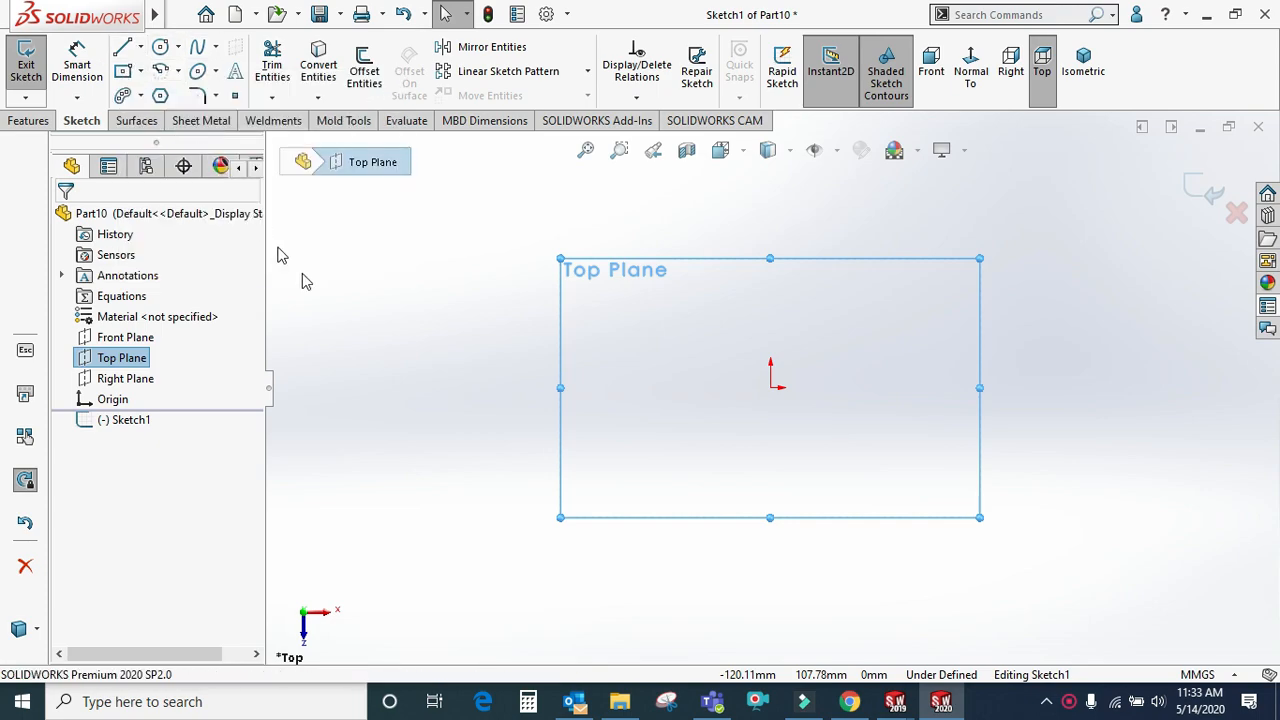
left_click(140, 48)
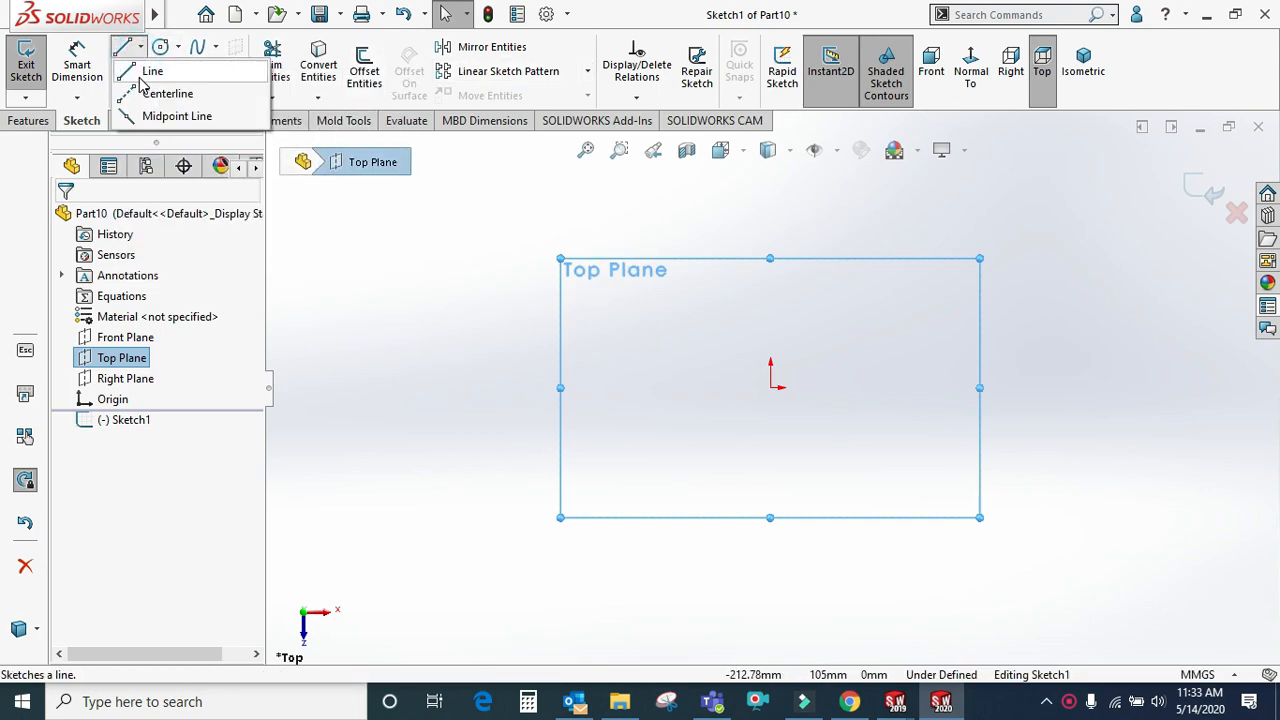
left_click(150, 71)
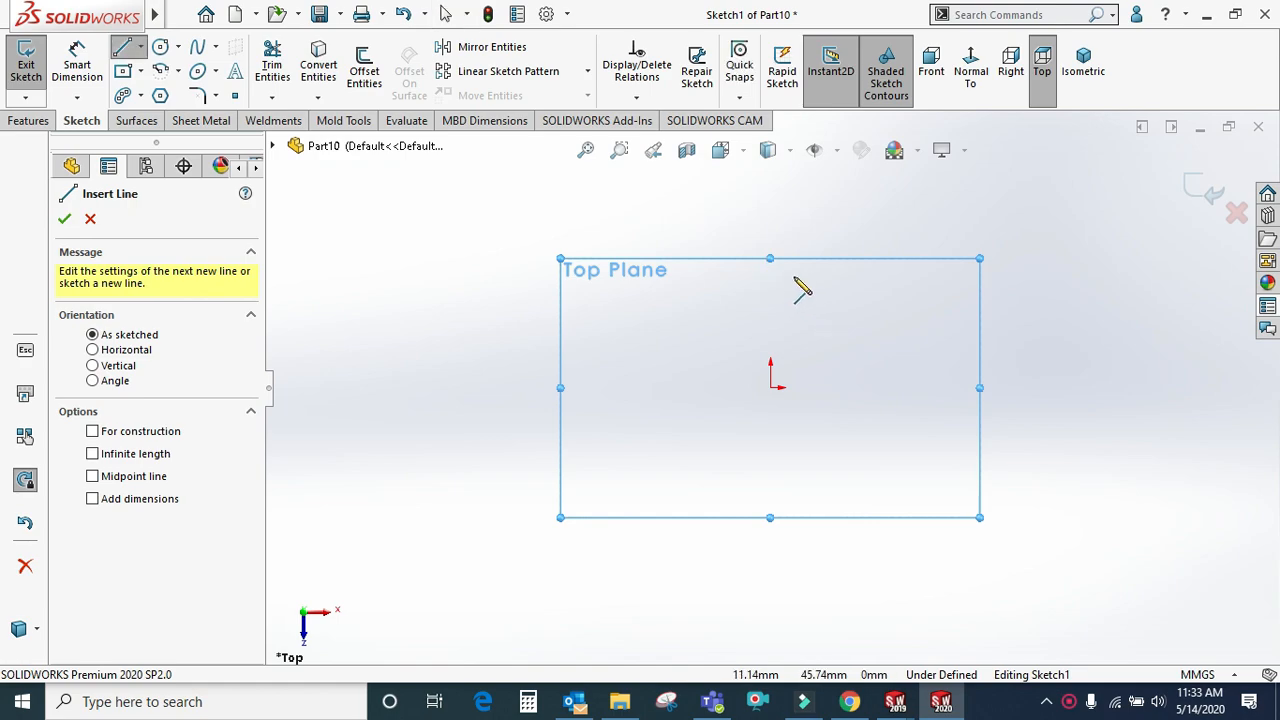
left_click(770, 227)
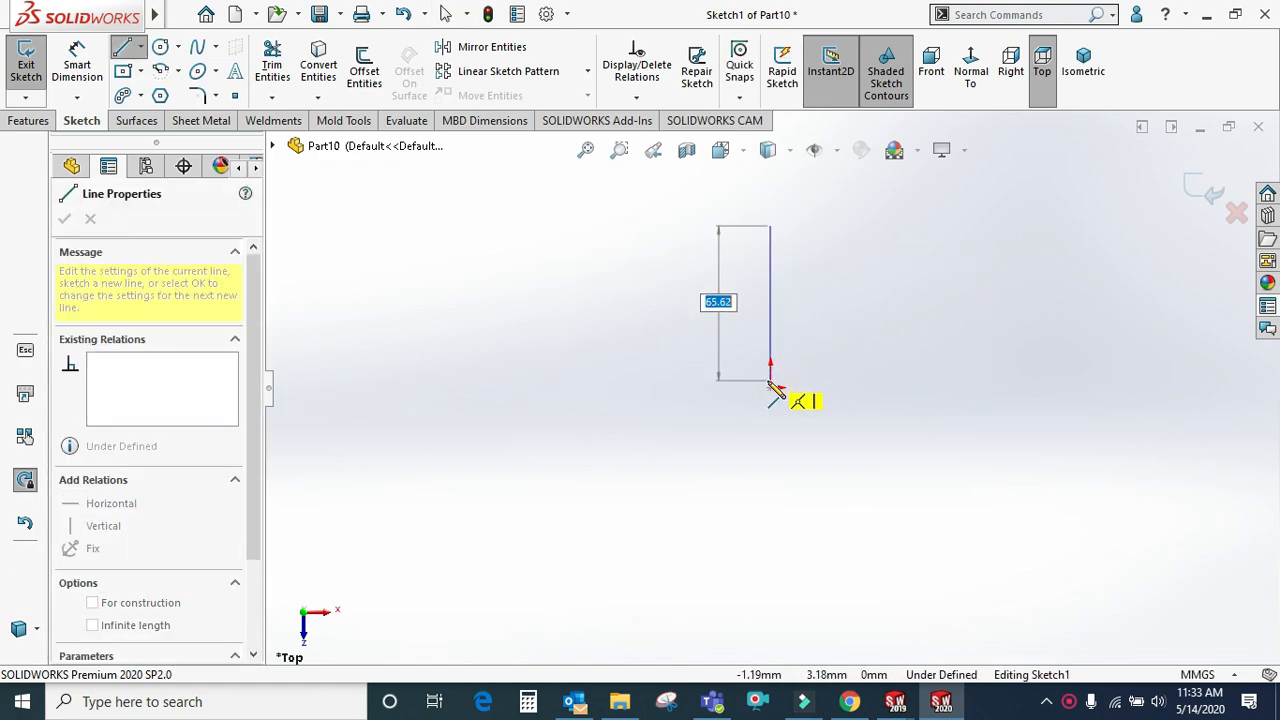
left_click(770, 387)
left_click(999, 387)
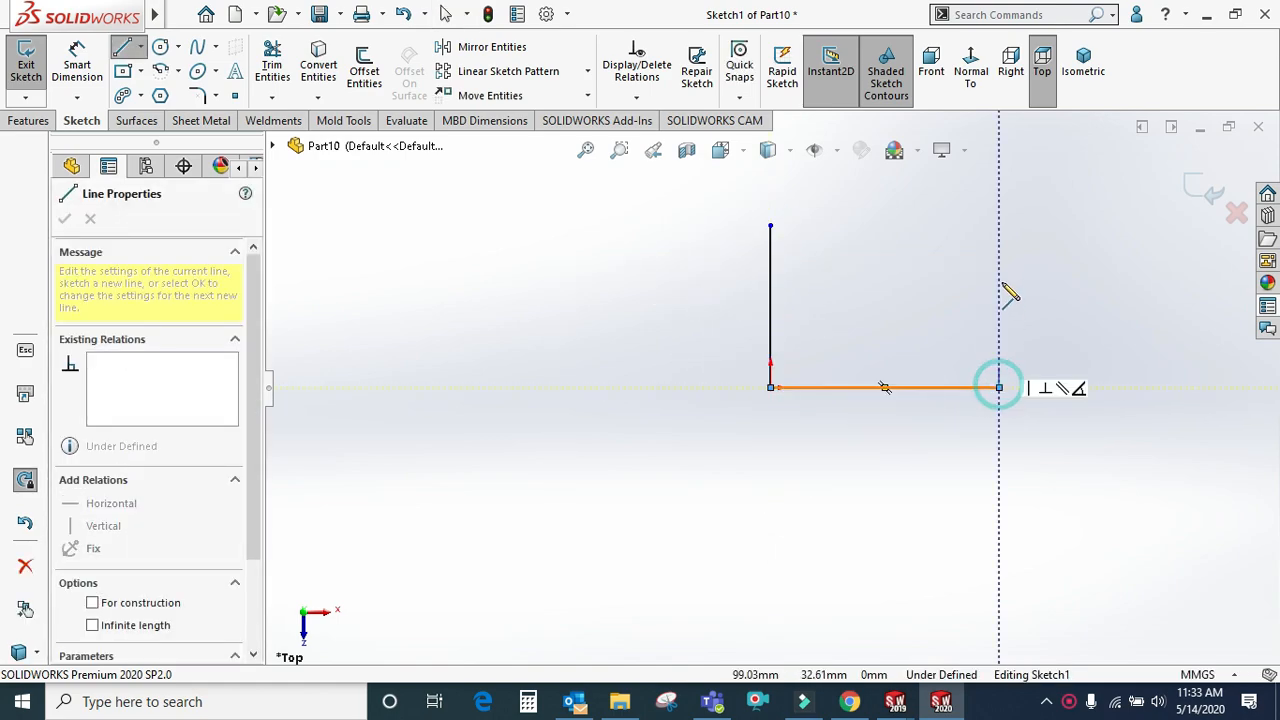
left_click(999, 227)
right_click(996, 226)
left_click(1008, 244)
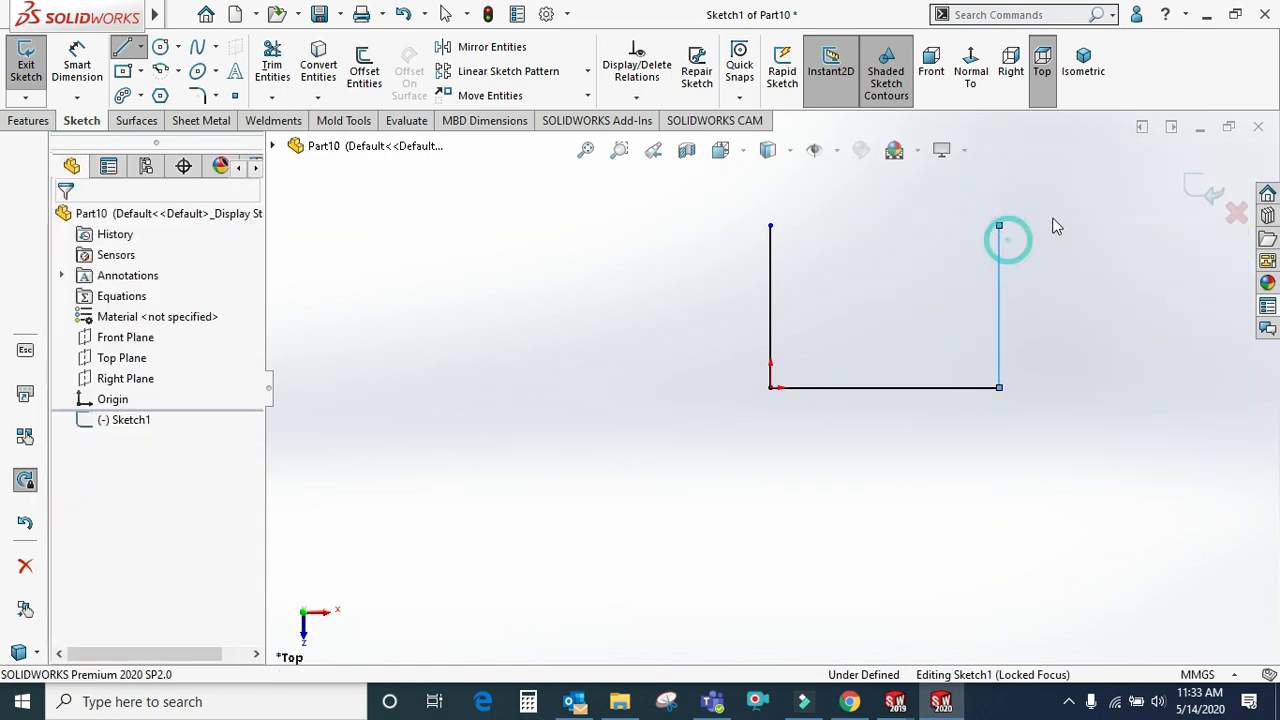
Start a sheet metal Base Flange from the open profile and set the Direction 1 depth to 50 mm
left_click(206, 121)
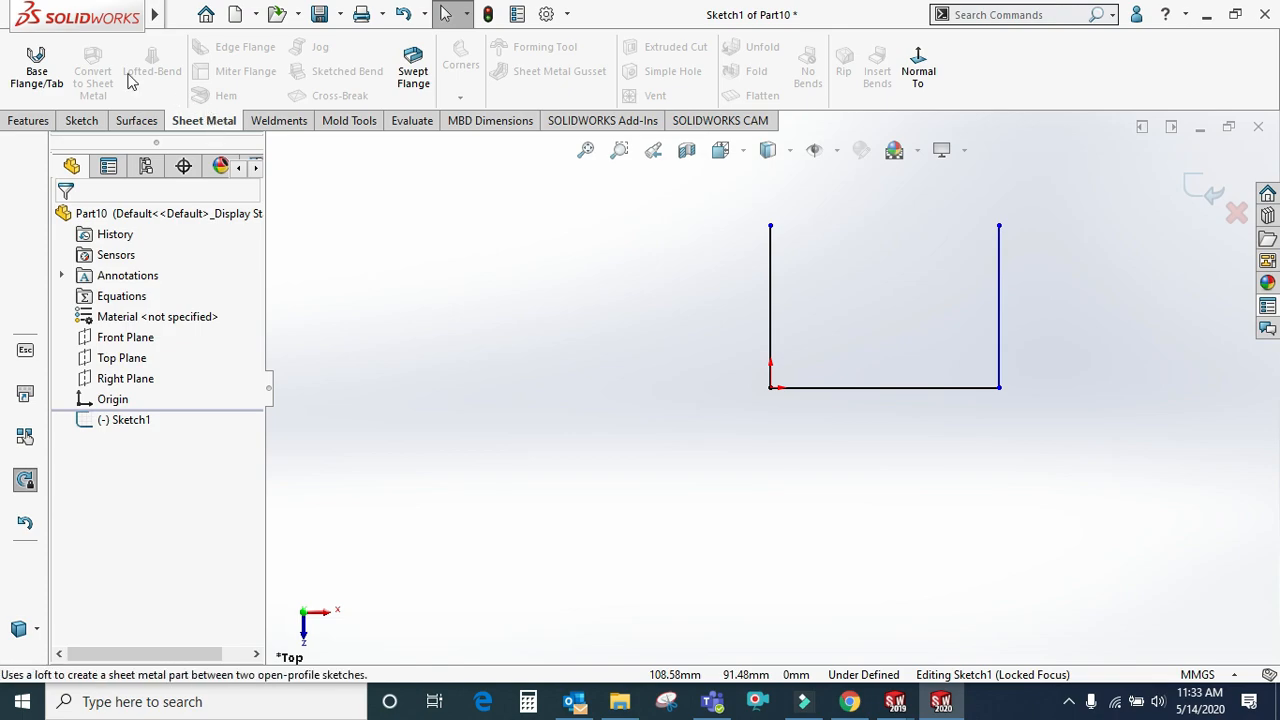
left_click(57, 70)
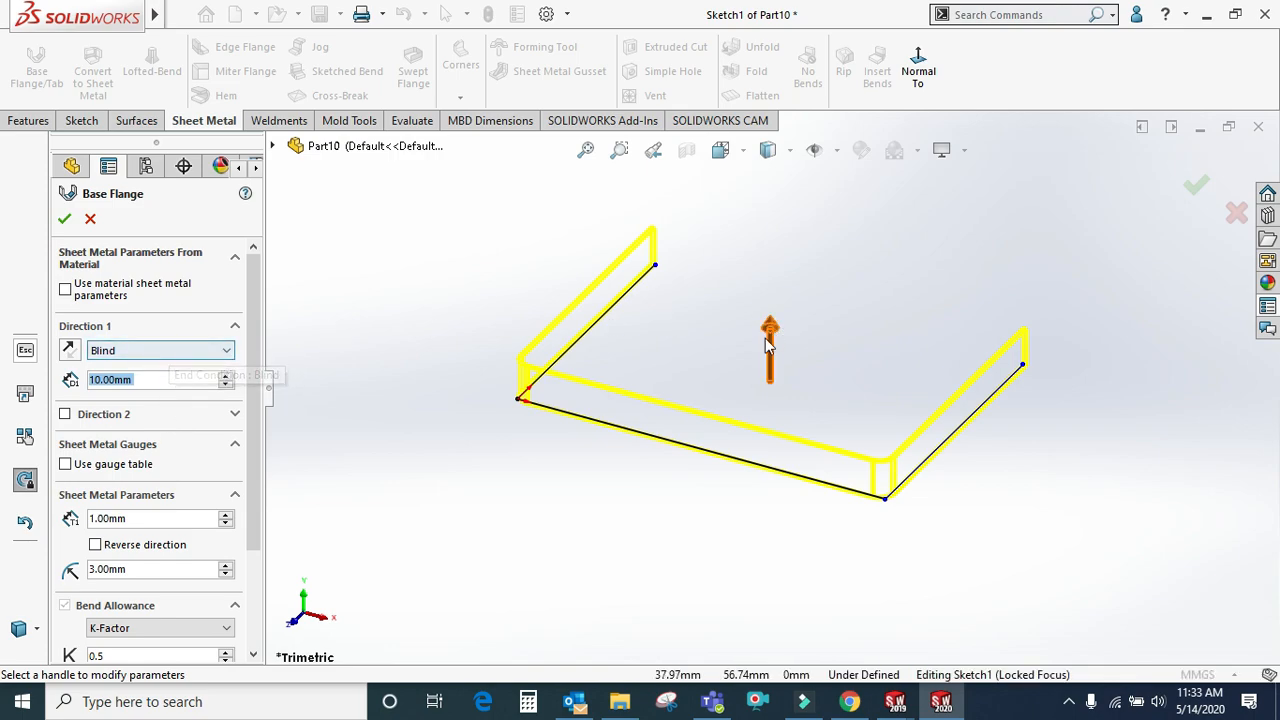
middle_click_drag(672, 437, 688, 473)
left_click_drag(786, 306, 812, 226)
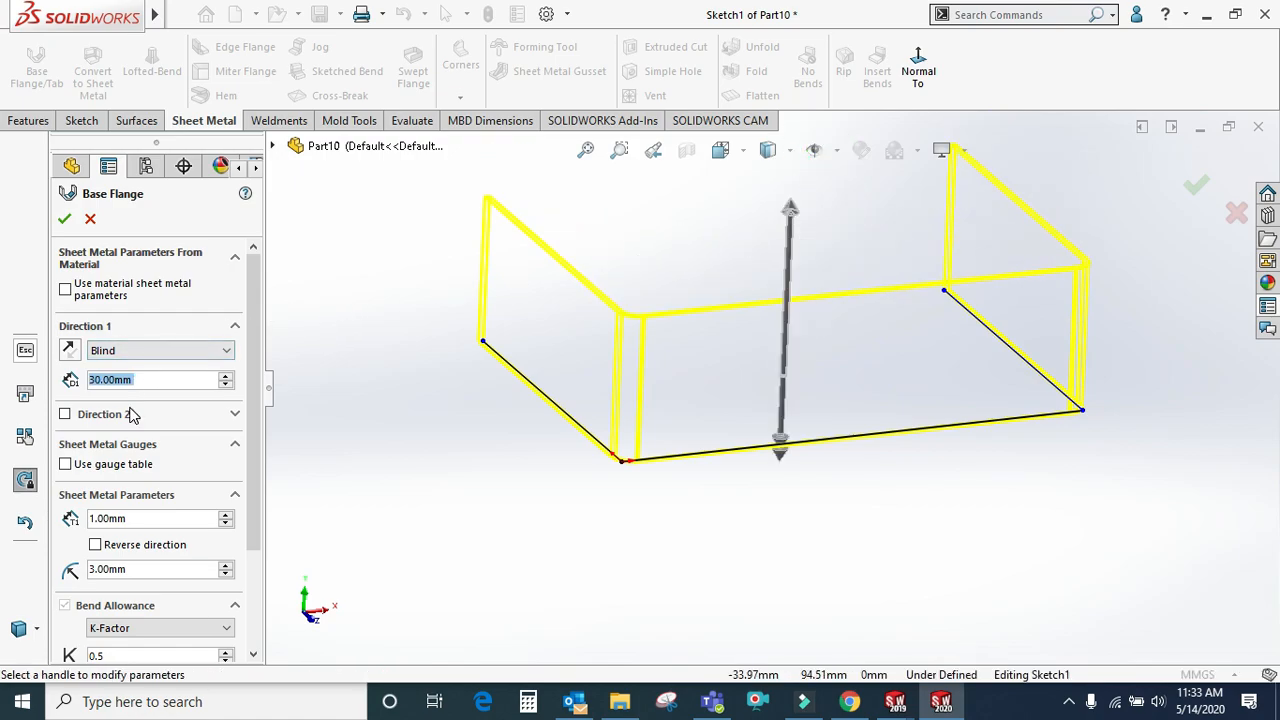
left_click(158, 385)
double_click(161, 381)
type("50")
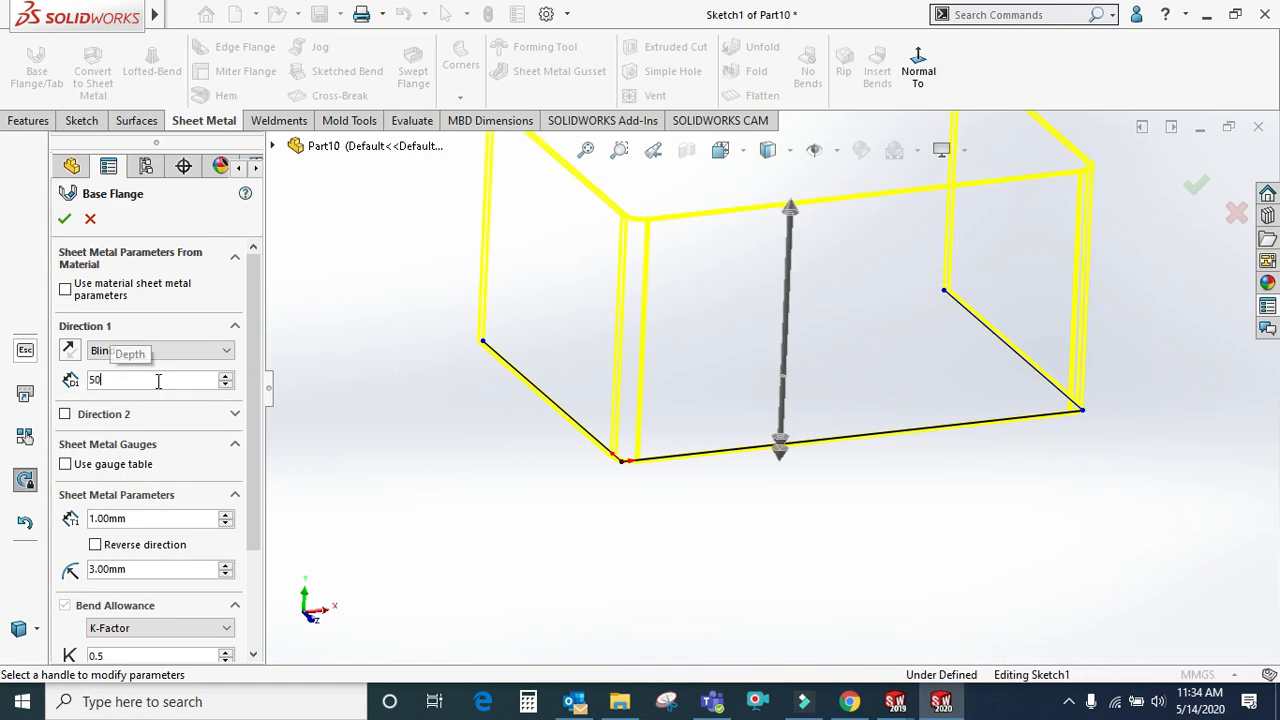
key("Return")
scroll(488, 430, "up", 1)
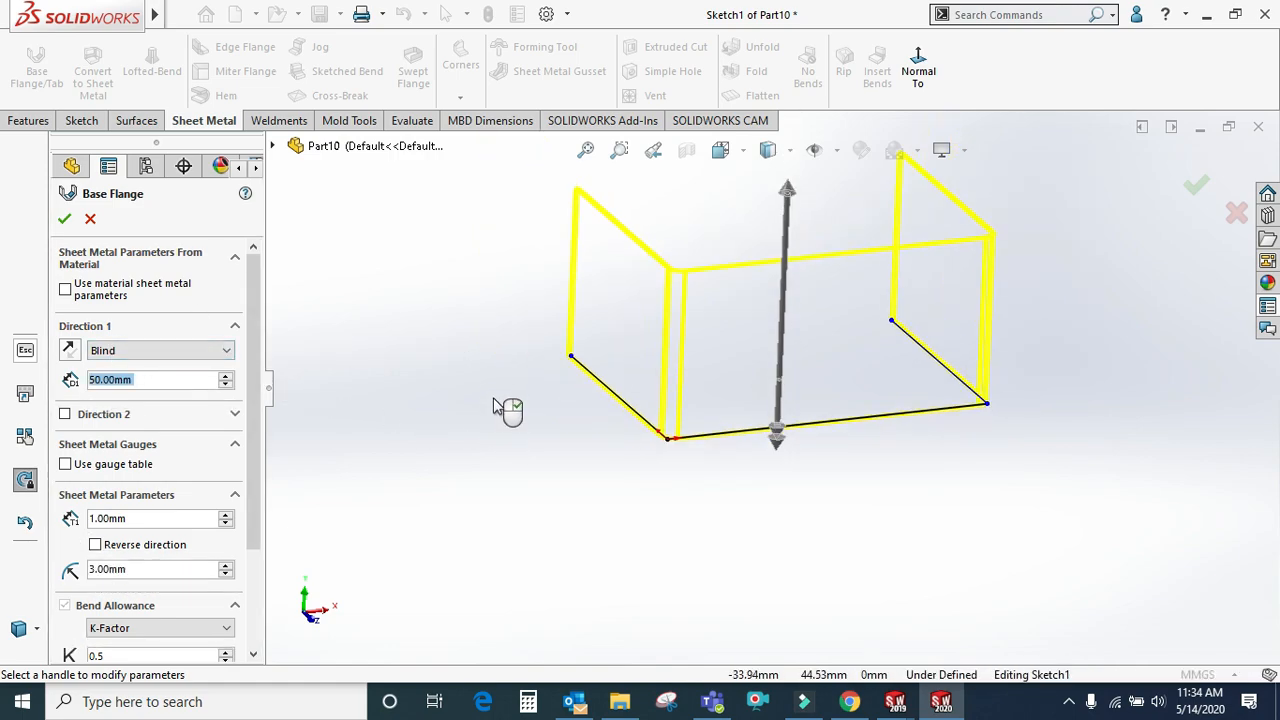
Enable Direction 2 for the base flange with a Blind end condition and a depth of 20 mm
left_click(126, 414)
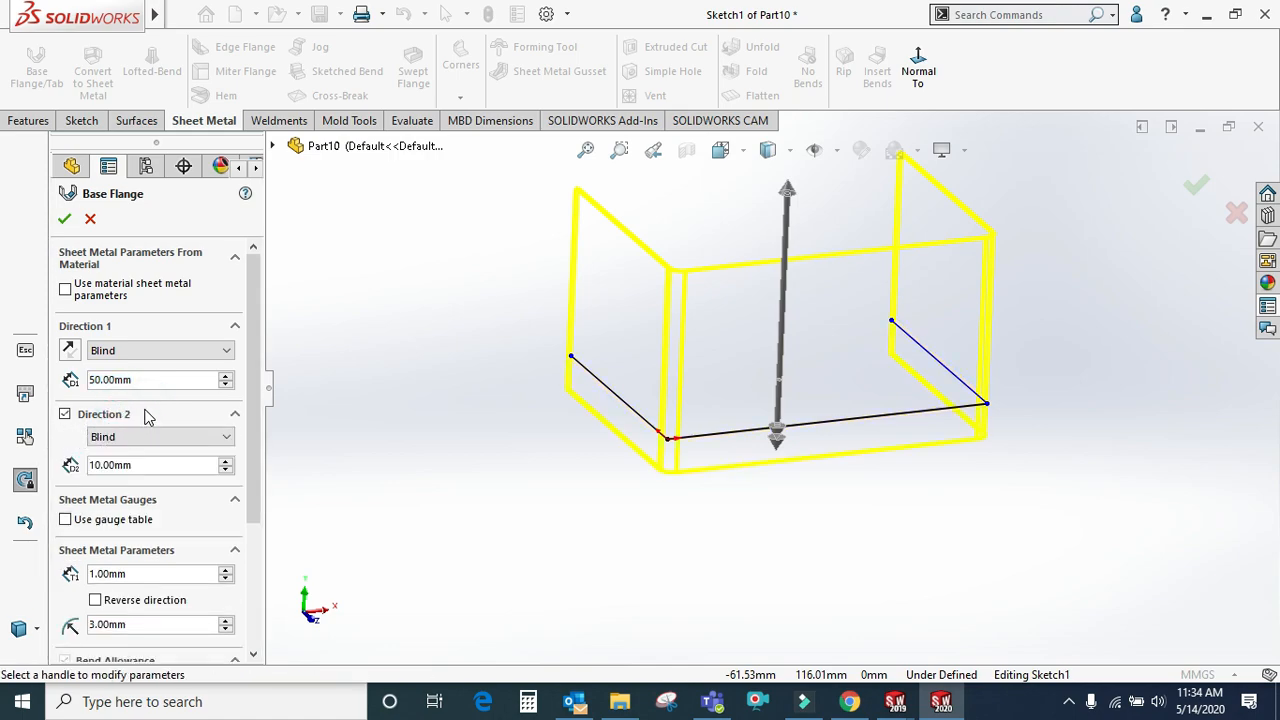
left_click(135, 437)
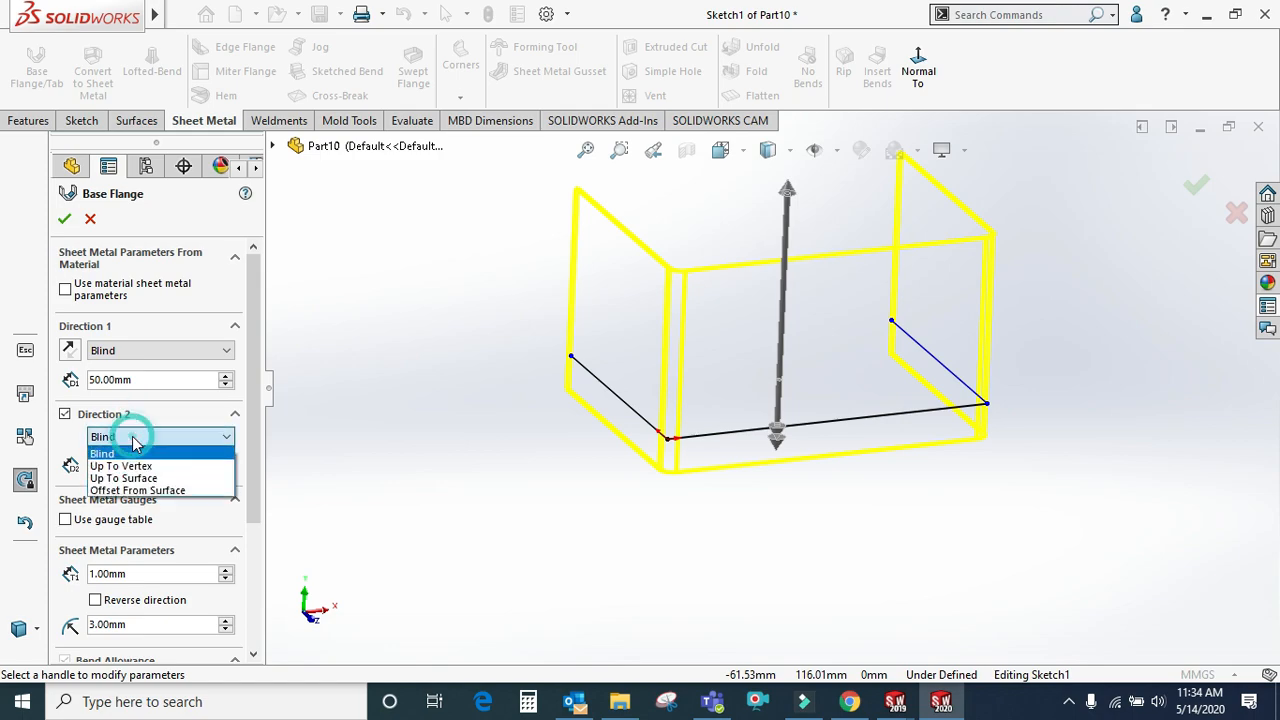
left_click(130, 440)
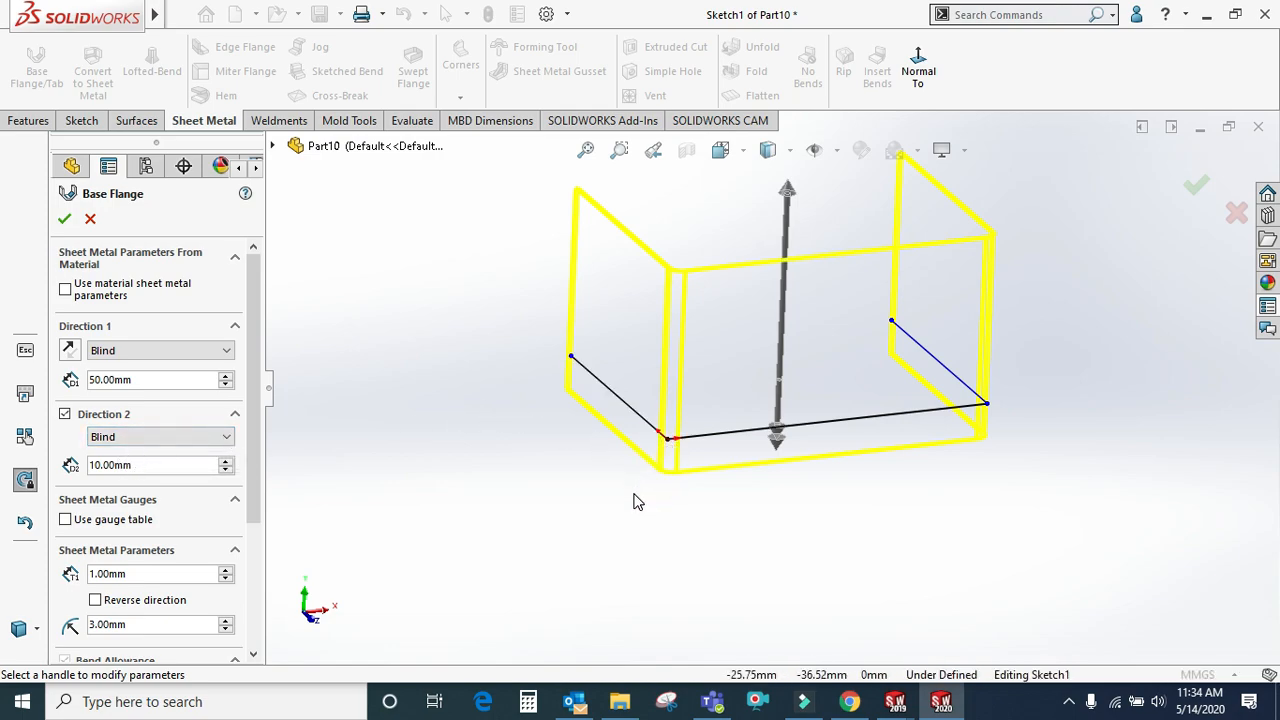
left_click(151, 466)
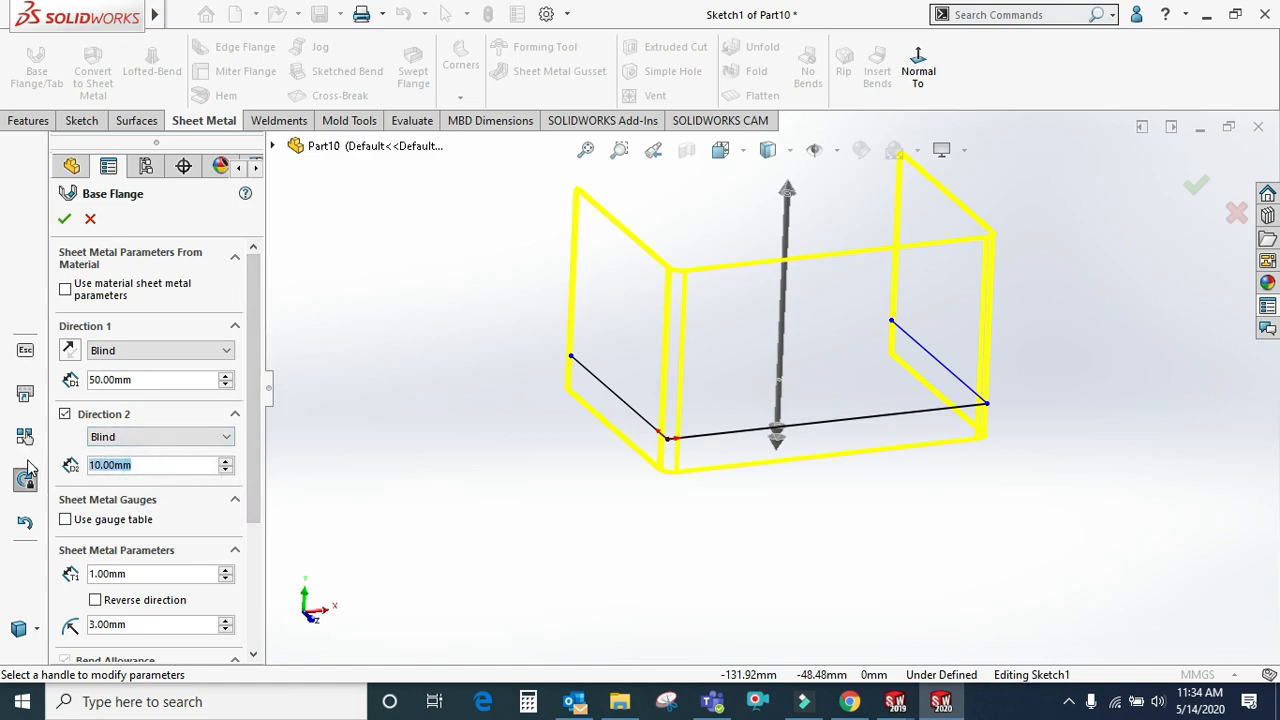
type("20")
key("Return")
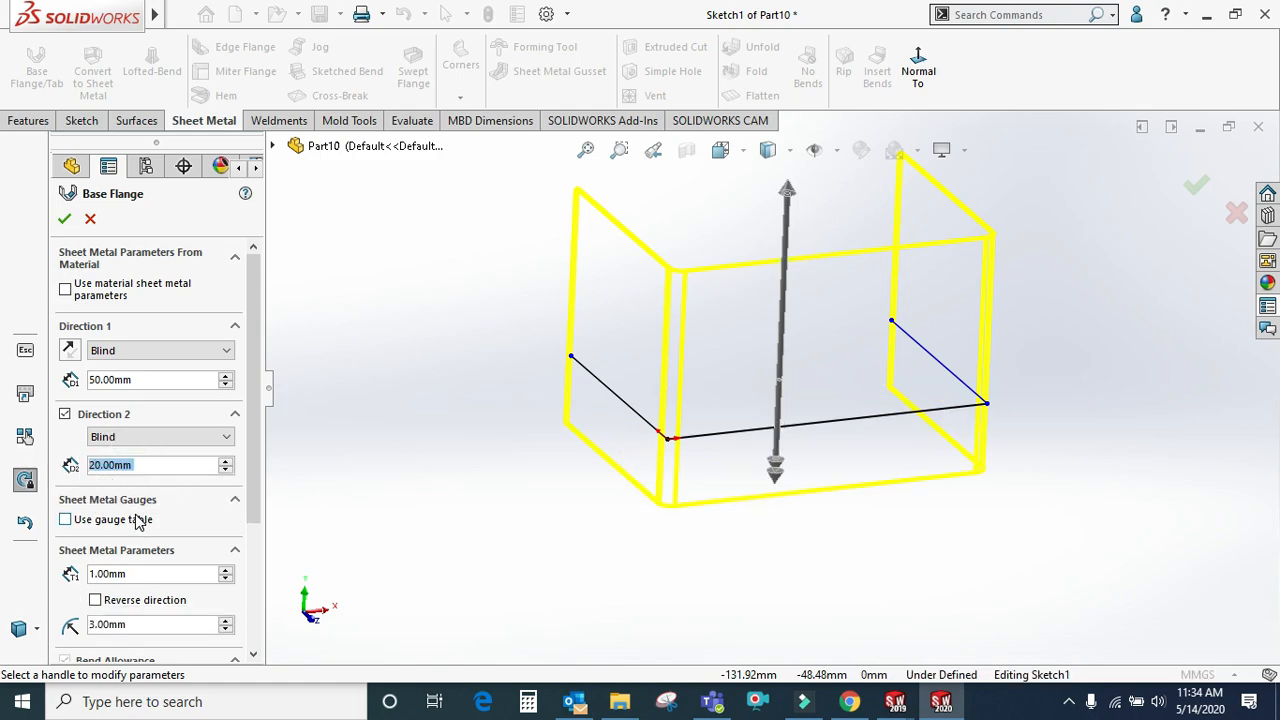
Enable the gauge table for the base flange and choose SAMPLE TABLE - ALUMINUM - METRIC UNITS
left_click_drag(252, 466, 265, 520)
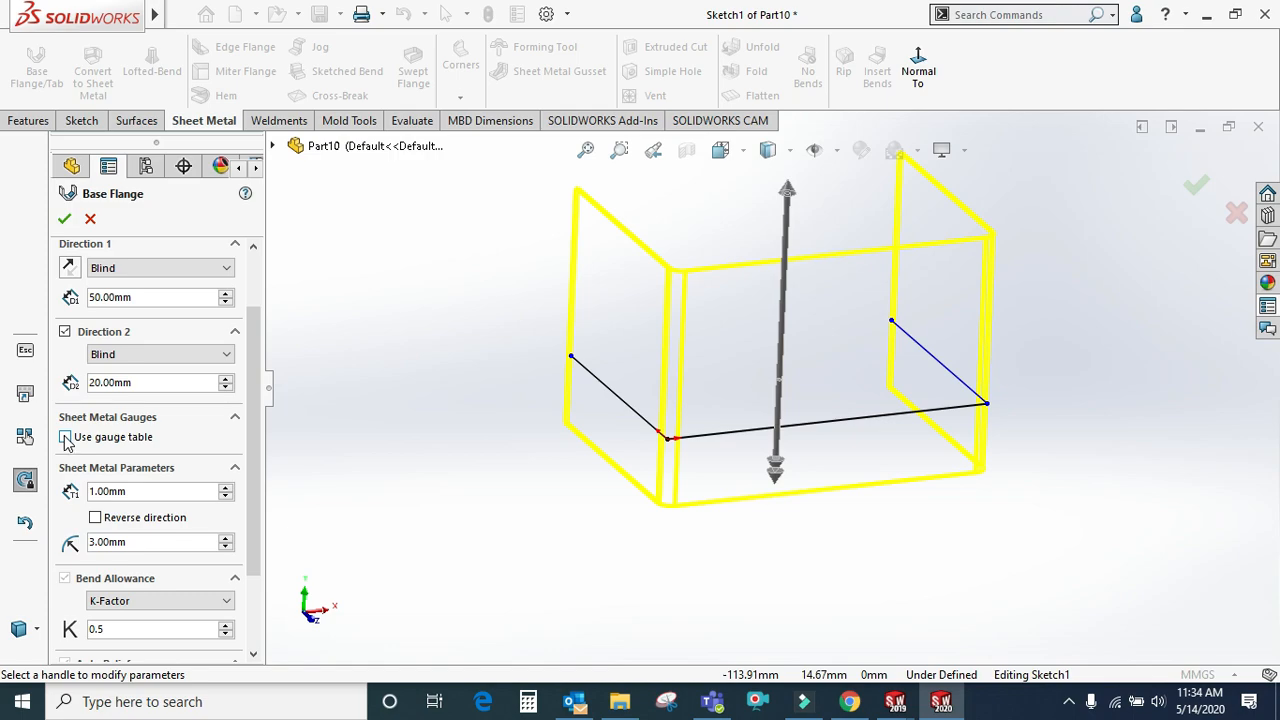
left_click(65, 438)
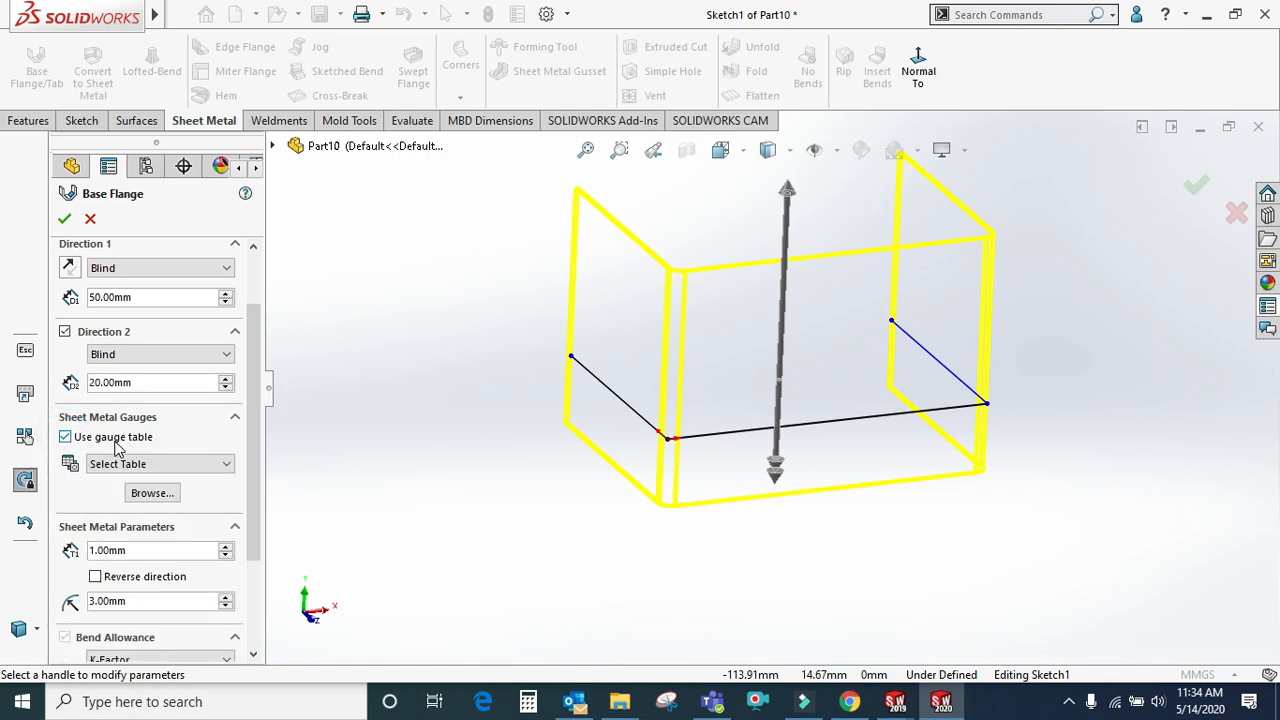
double_click(157, 600)
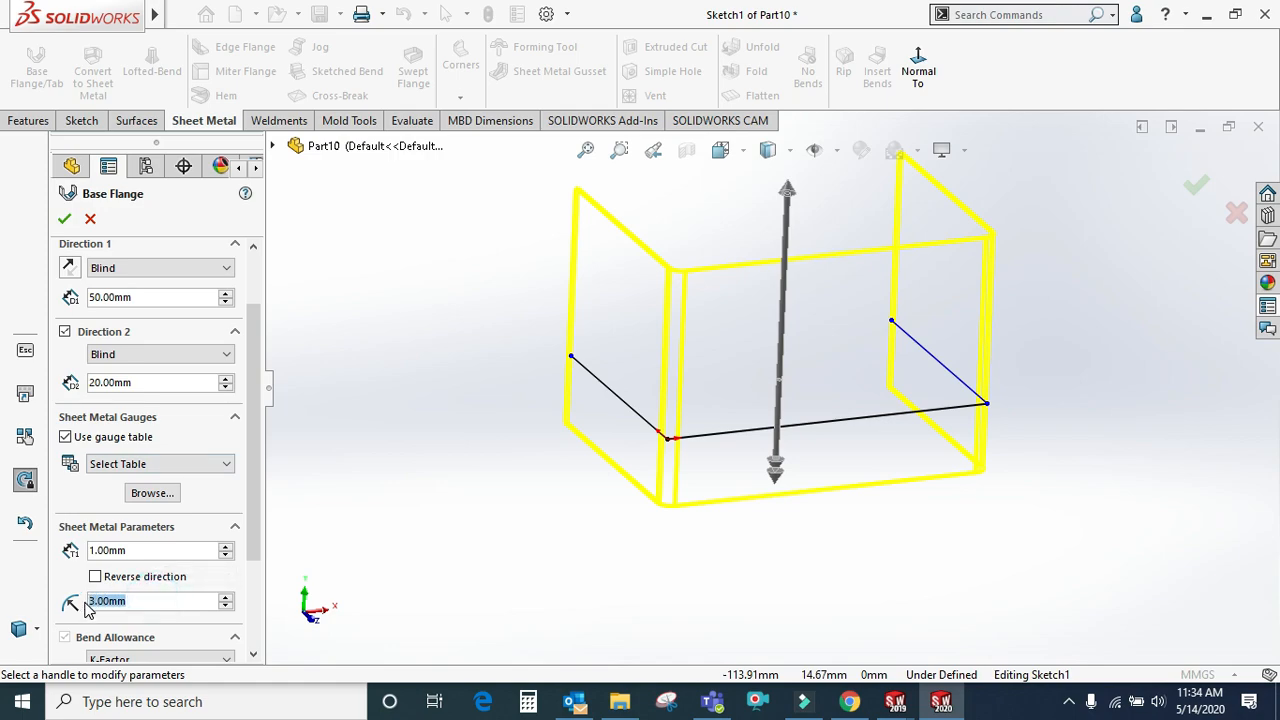
left_click(107, 487)
left_click(150, 492)
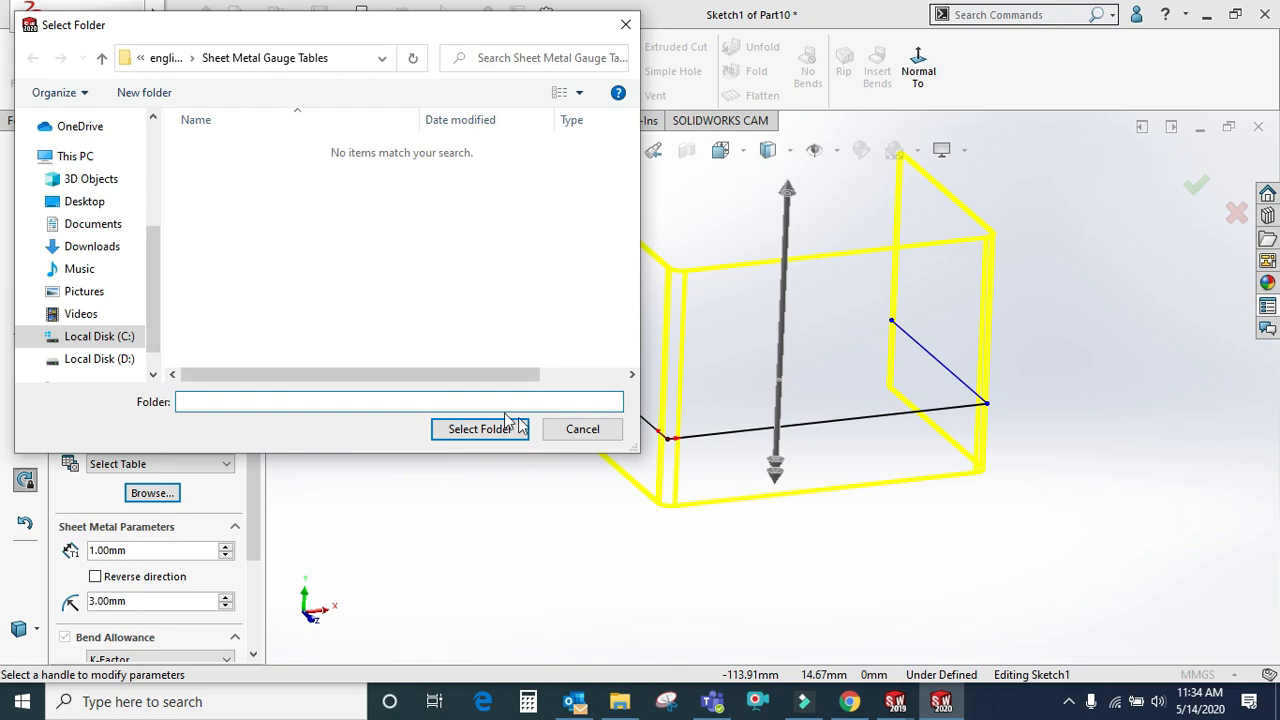
left_click(582, 429)
left_click(150, 463)
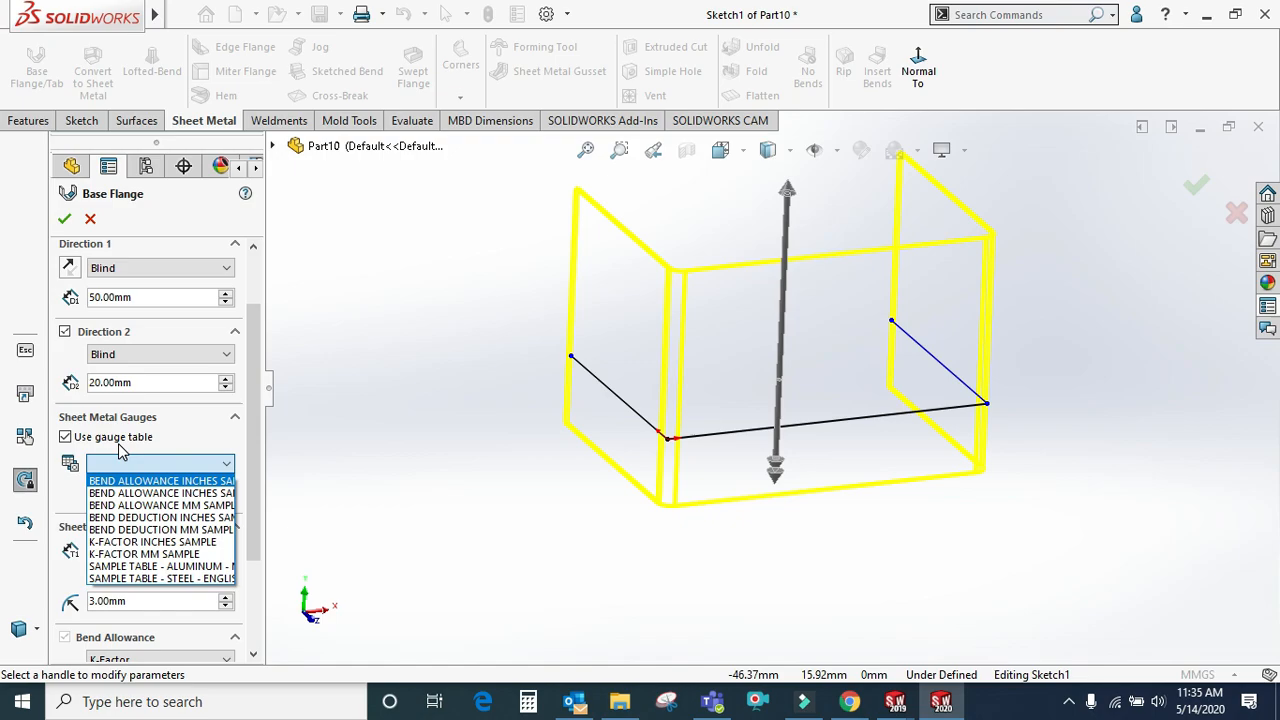
left_click(157, 567)
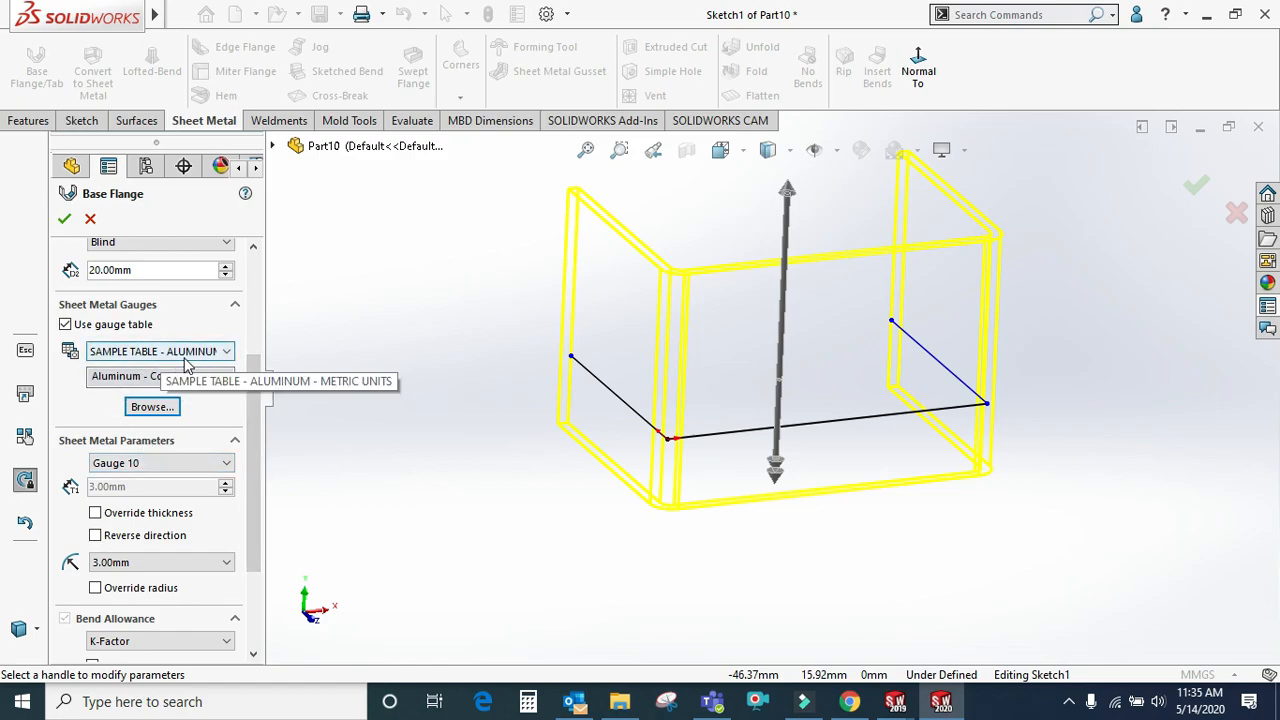
Try Gauge 12 and Gauge 18 for the flange, settle on Gauge 14, and keep the 2.00 mm bend radius
left_click(140, 463)
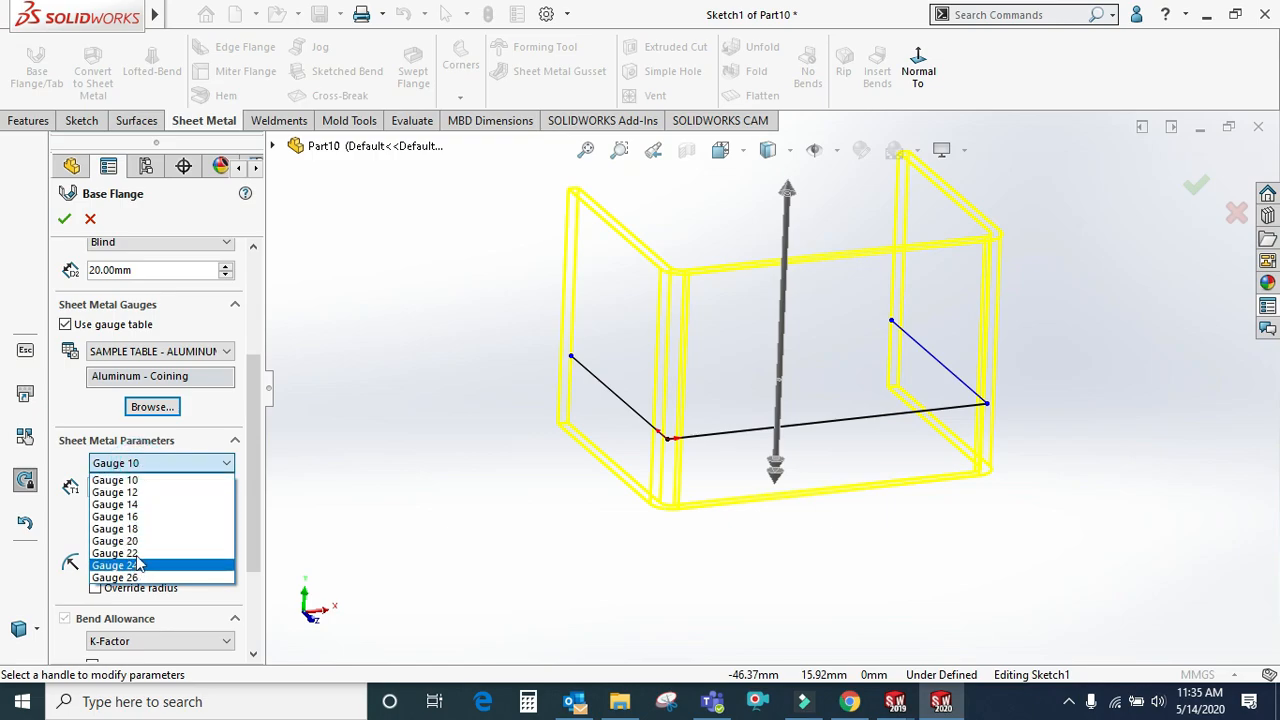
left_click(142, 492)
left_click(142, 467)
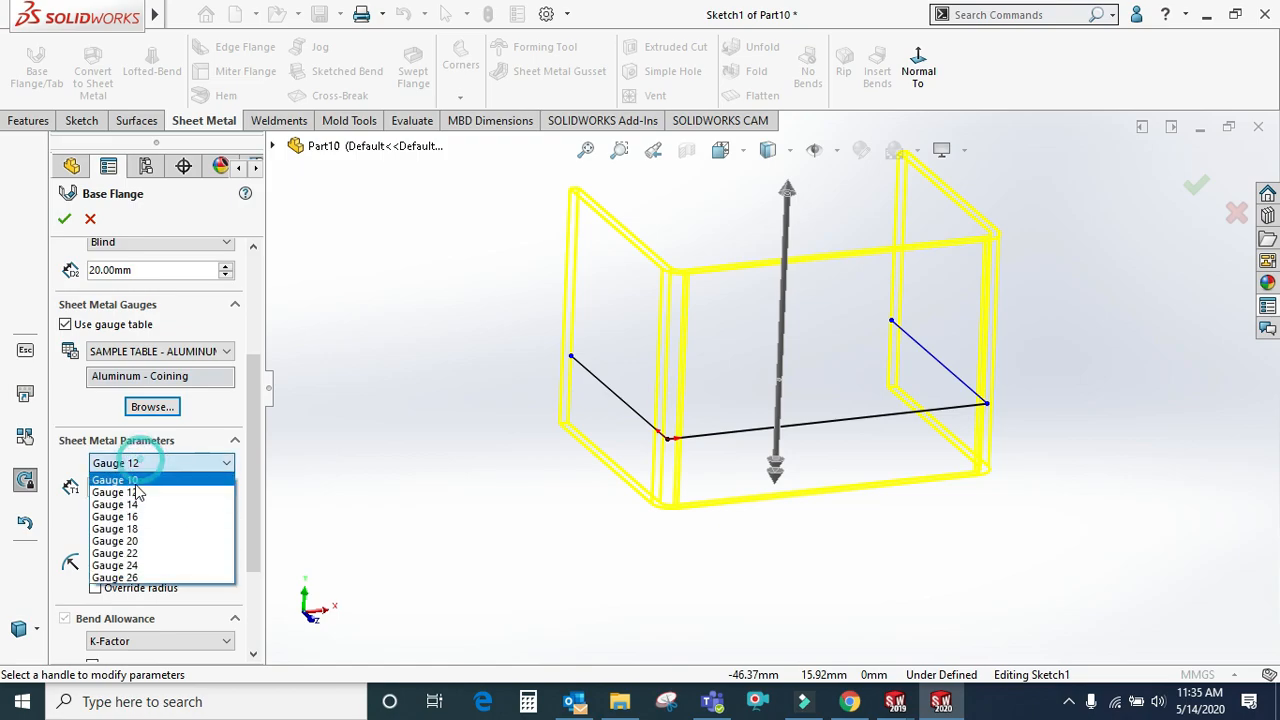
left_click(137, 506)
left_click(156, 463)
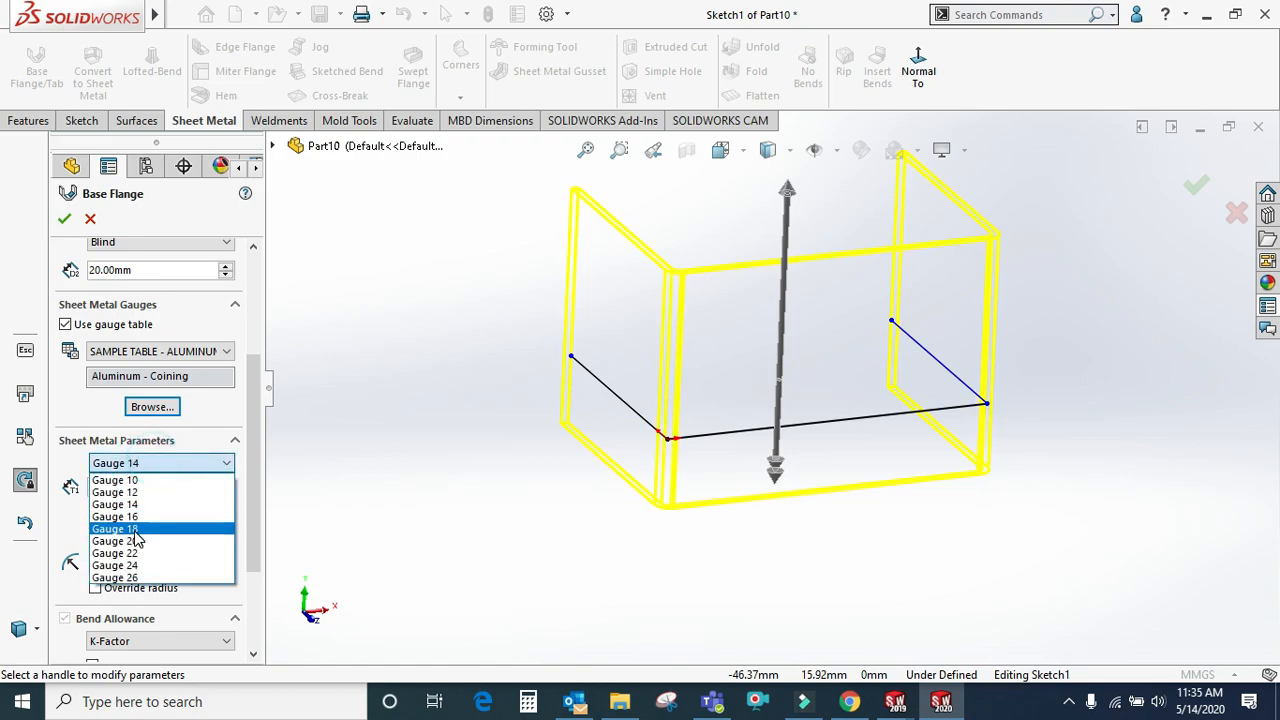
left_click(137, 530)
left_click(150, 463)
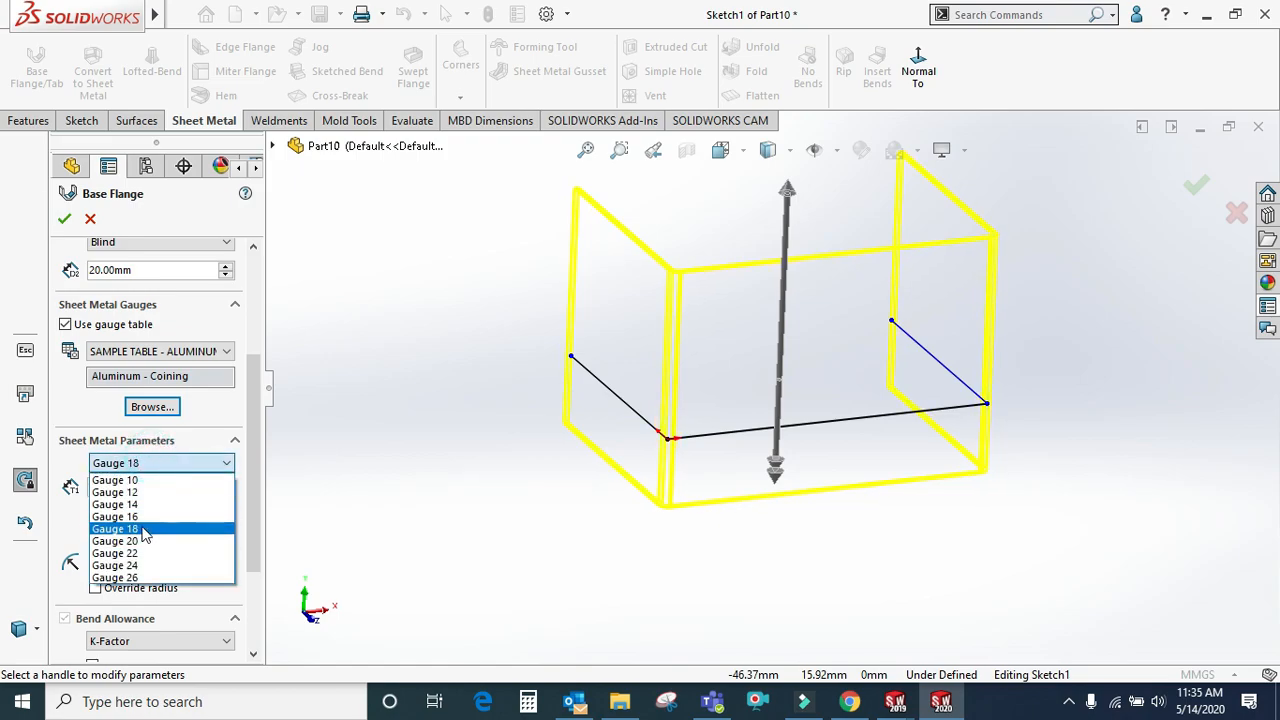
left_click(146, 505)
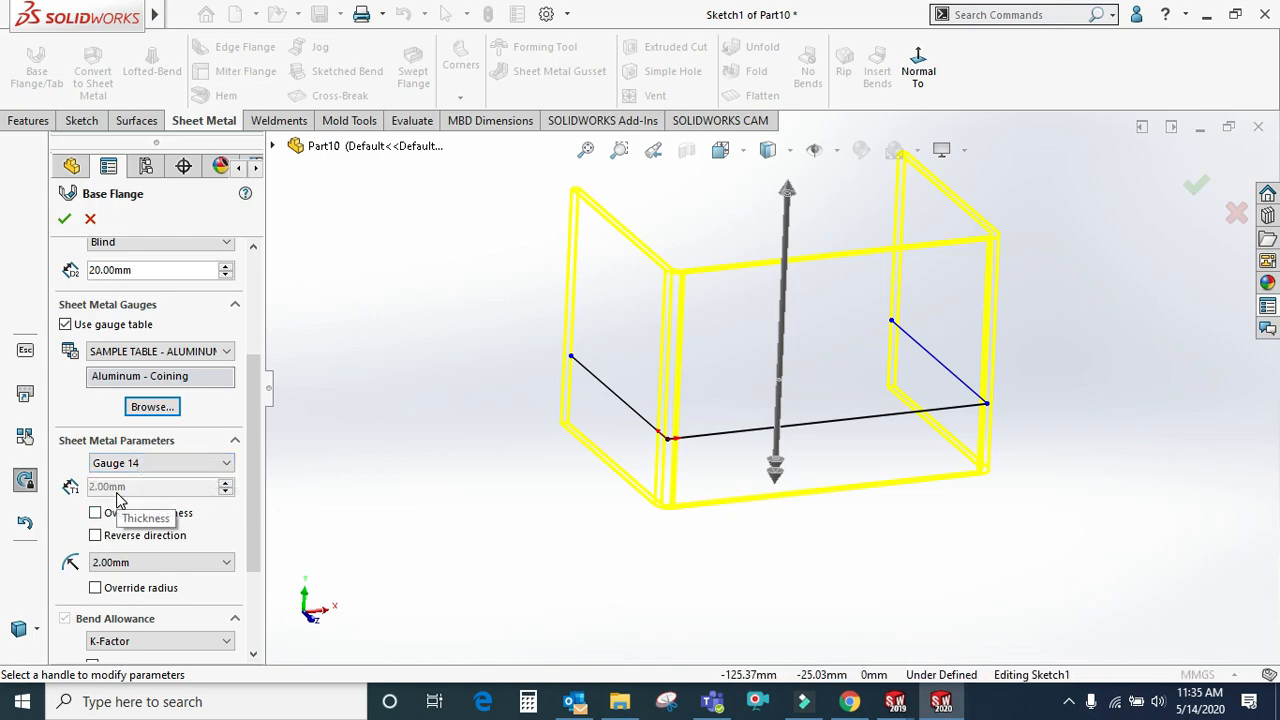
left_click(126, 562)
left_click(128, 565)
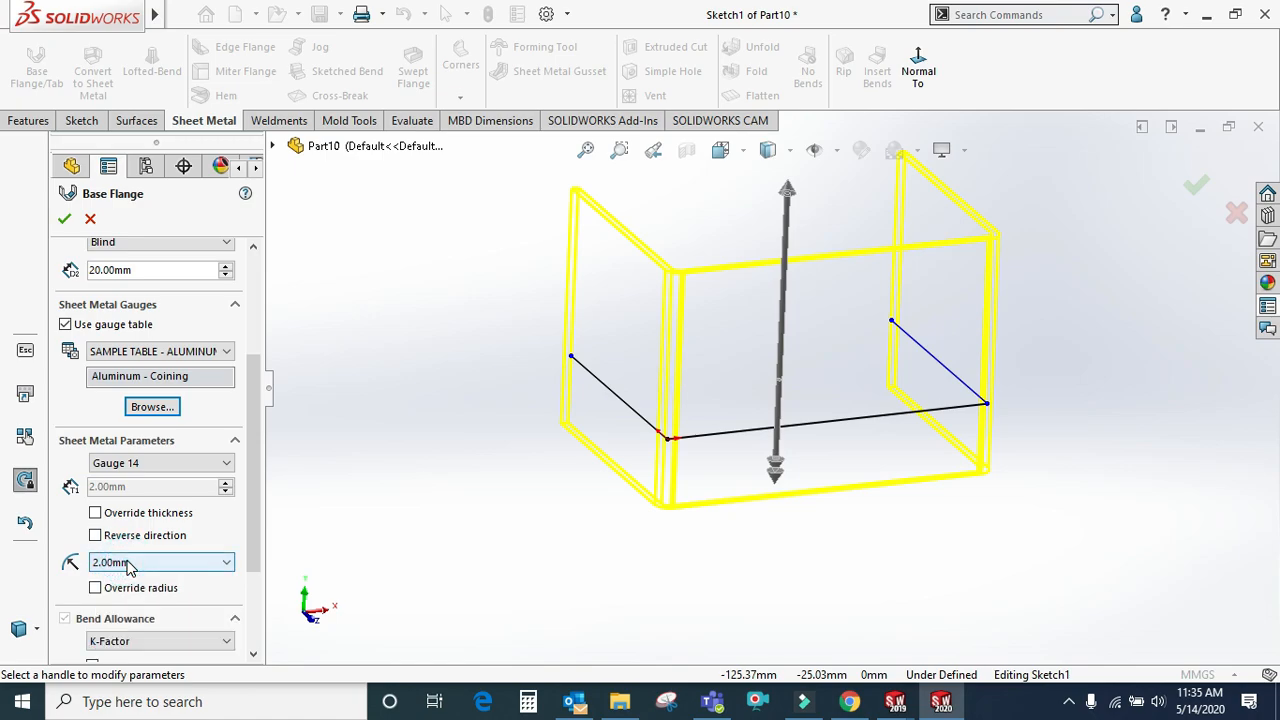
Switch the bend radius override and the thickness override on and off again
scroll(701, 238, "down", 1)
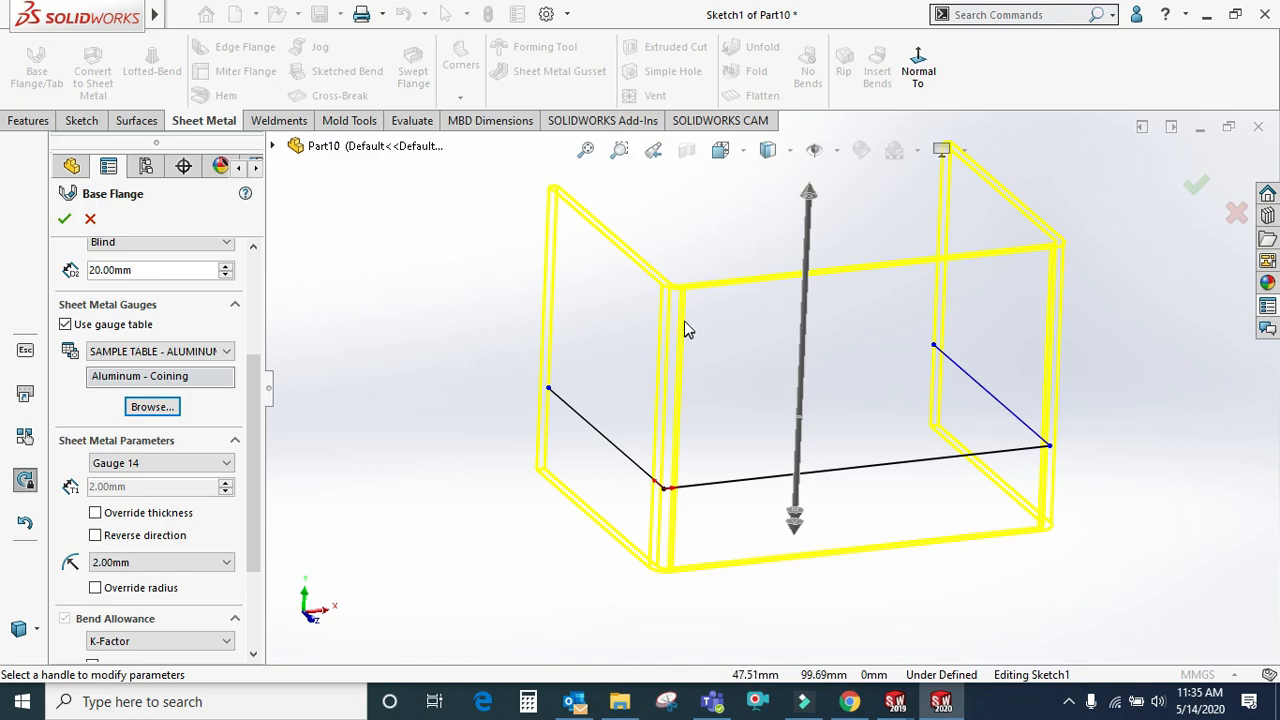
left_click(107, 592)
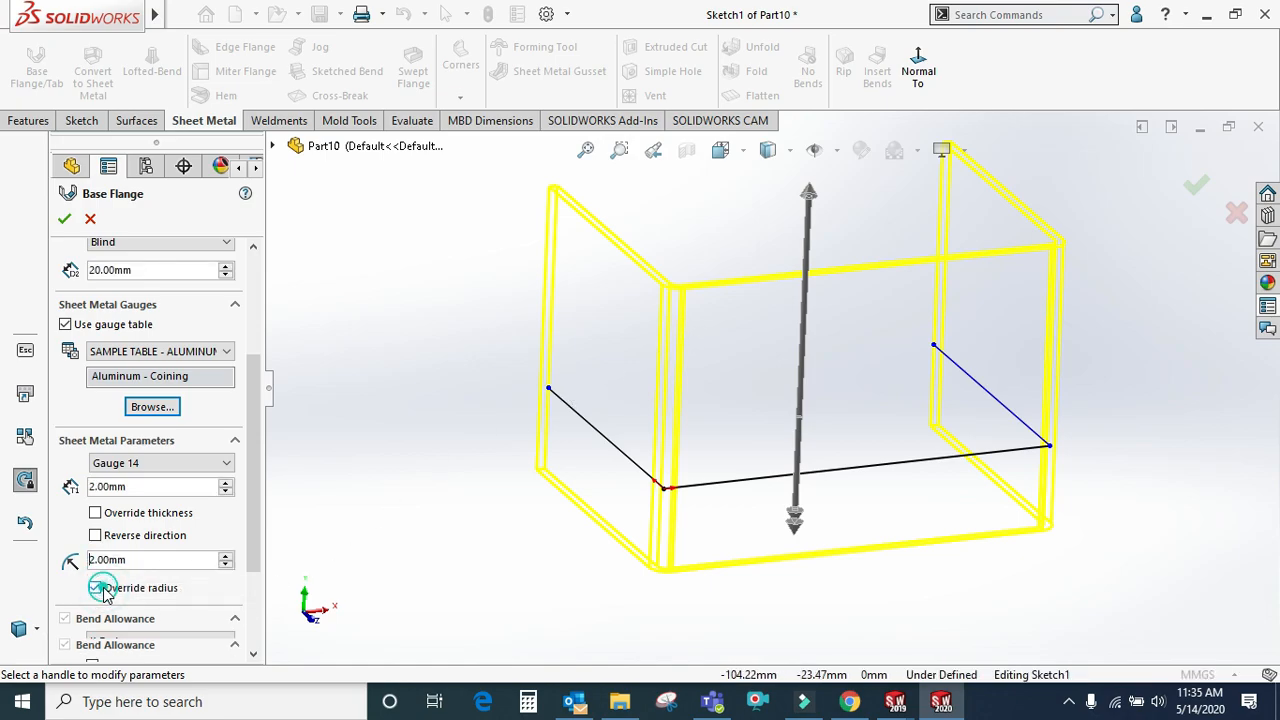
left_click(97, 590)
left_click_drag(256, 497, 260, 548)
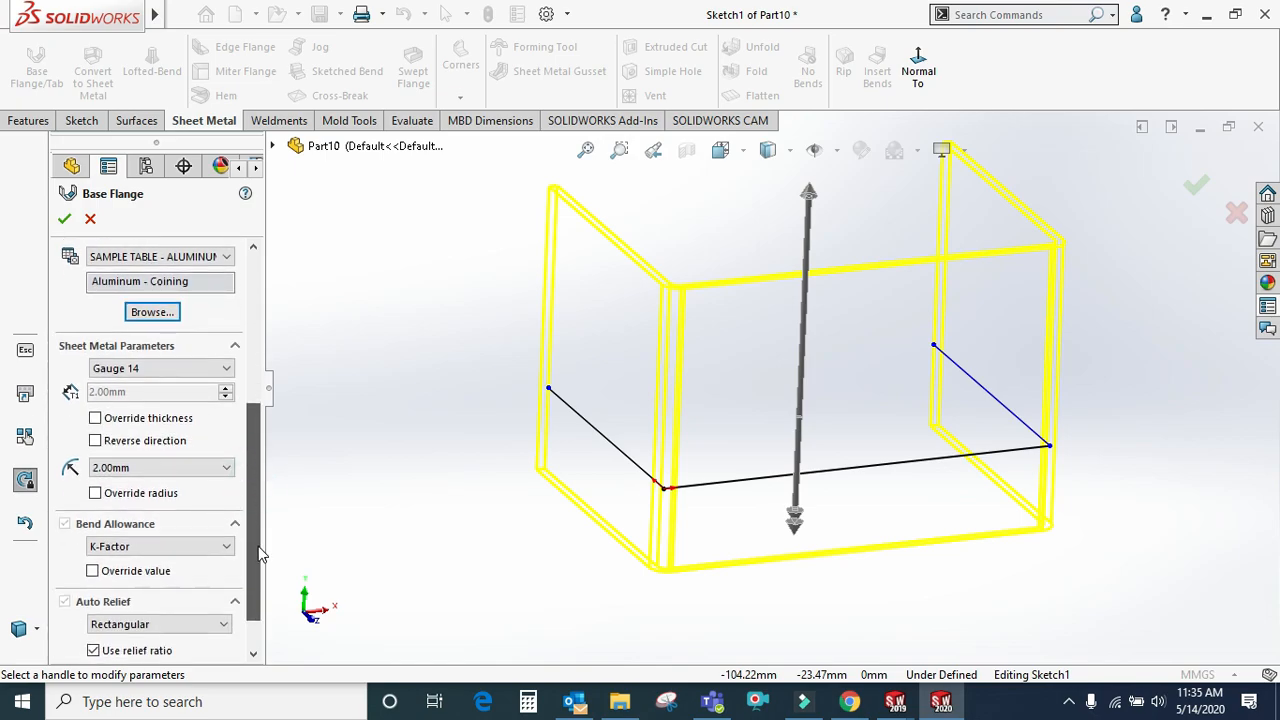
left_click(95, 419)
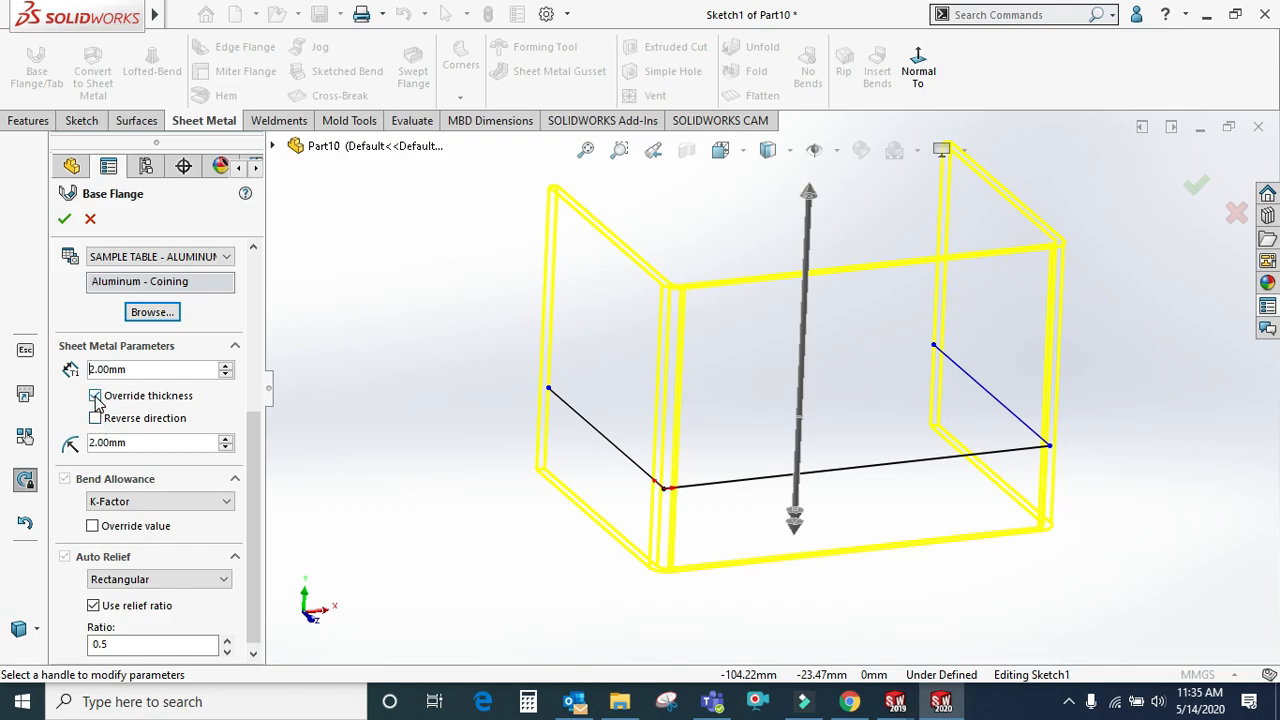
left_click_drag(124, 368, 77, 367)
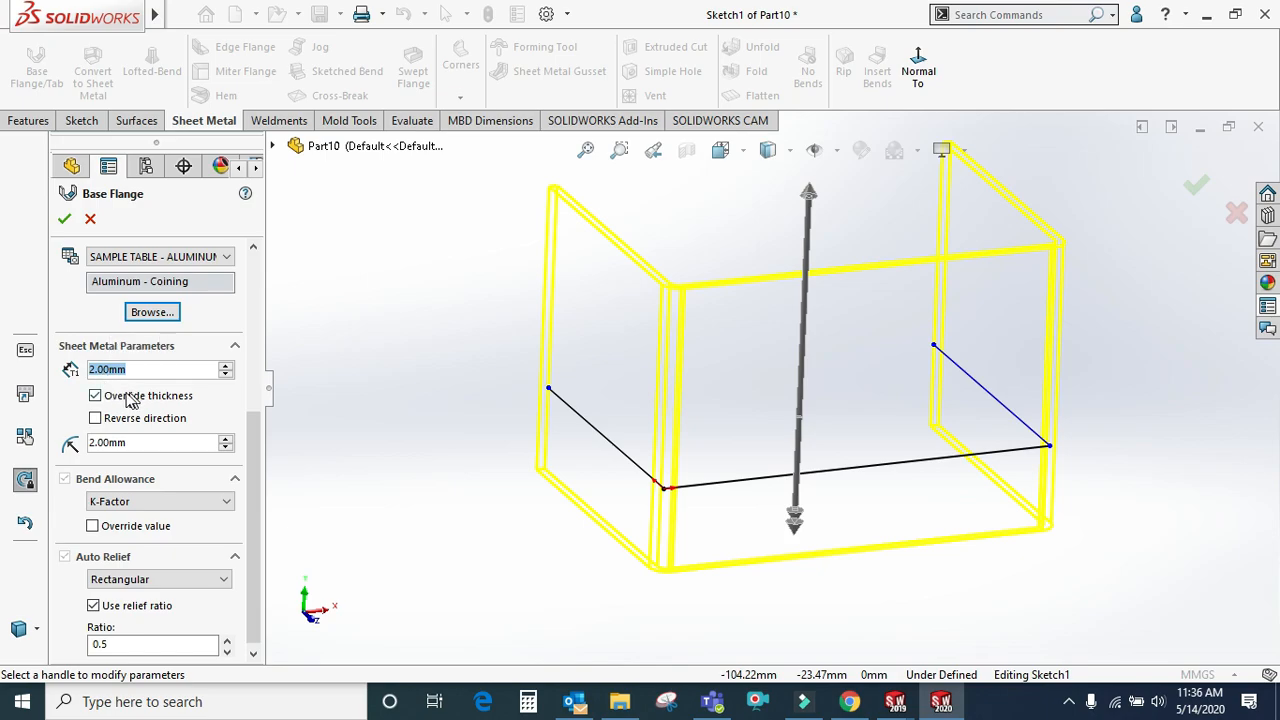
left_click(95, 396)
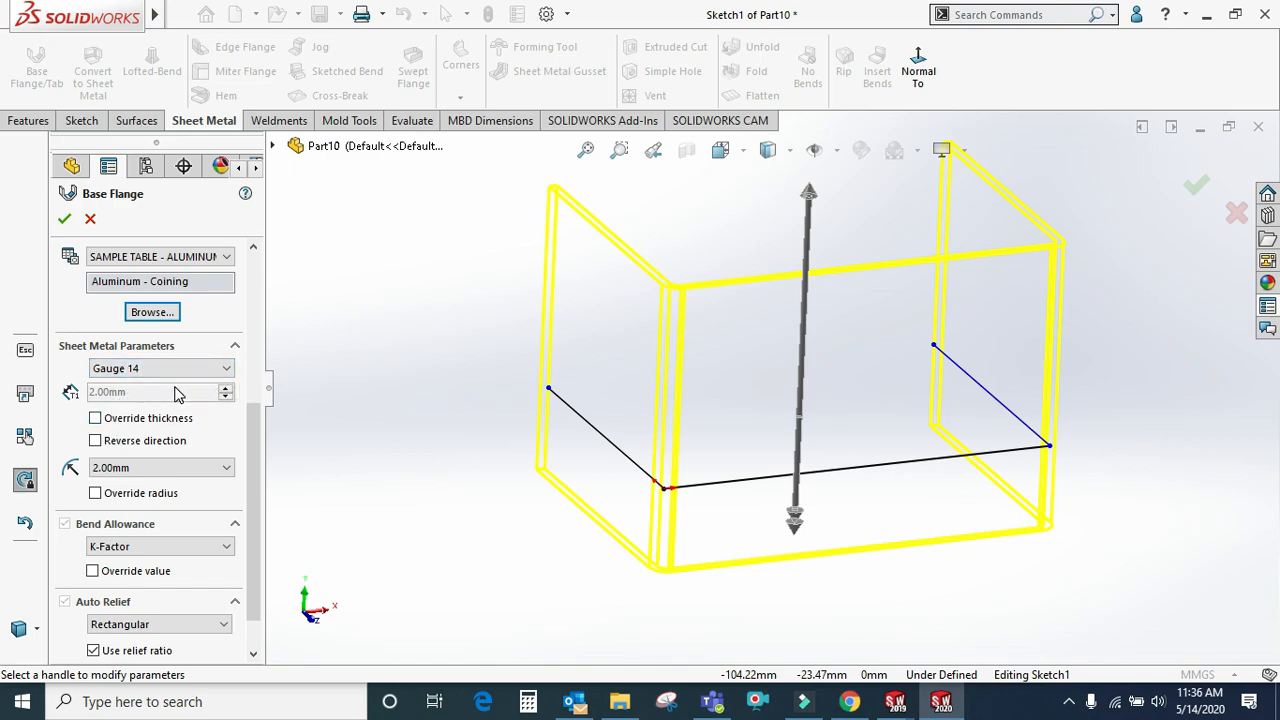
Switch the reversed thickness direction on and off again to compare both sides of the sketch, seen normal to it
left_click(95, 441)
left_click(95, 441)
left_click(918, 65)
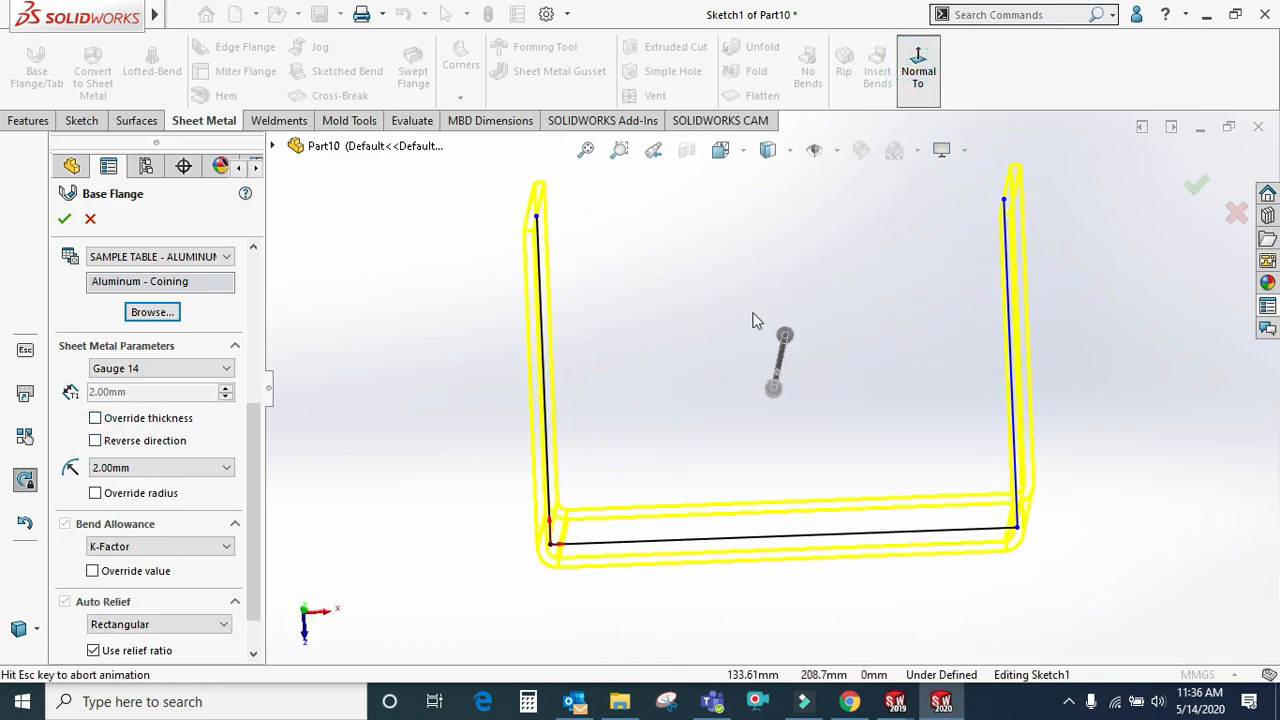
scroll(585, 532, "down", 5)
scroll(605, 530, "down", 2)
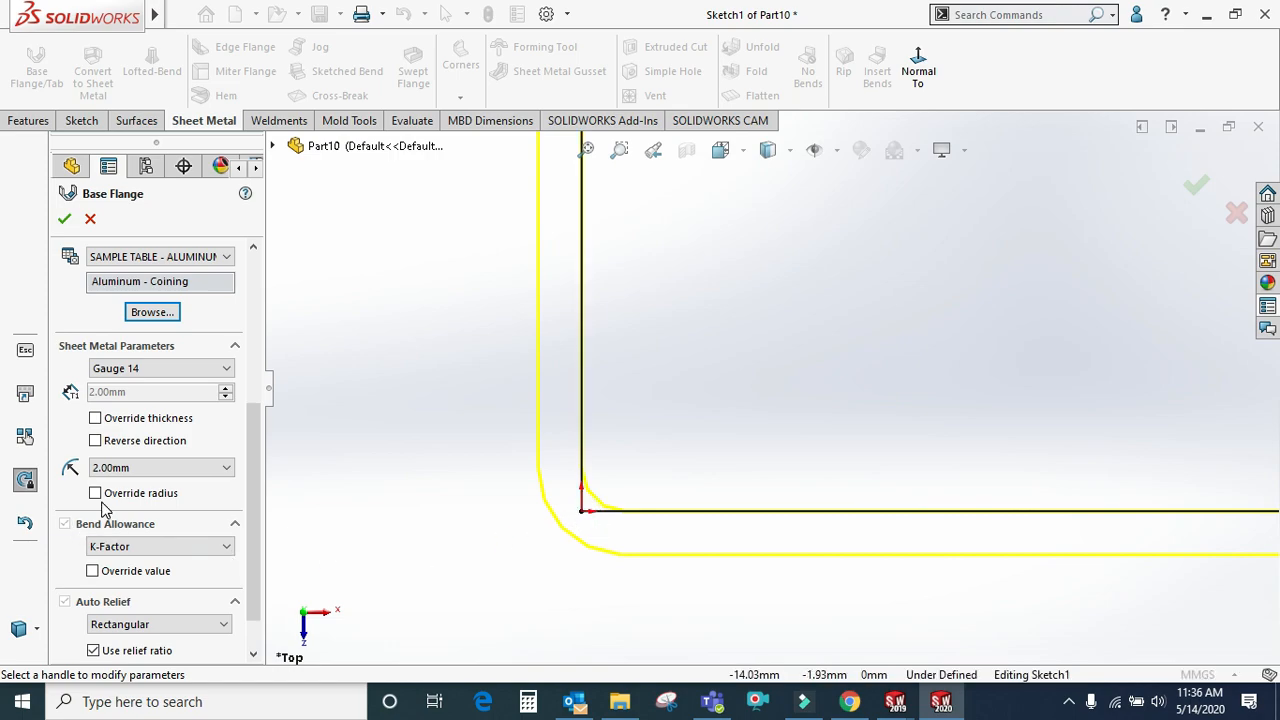
left_click(96, 440)
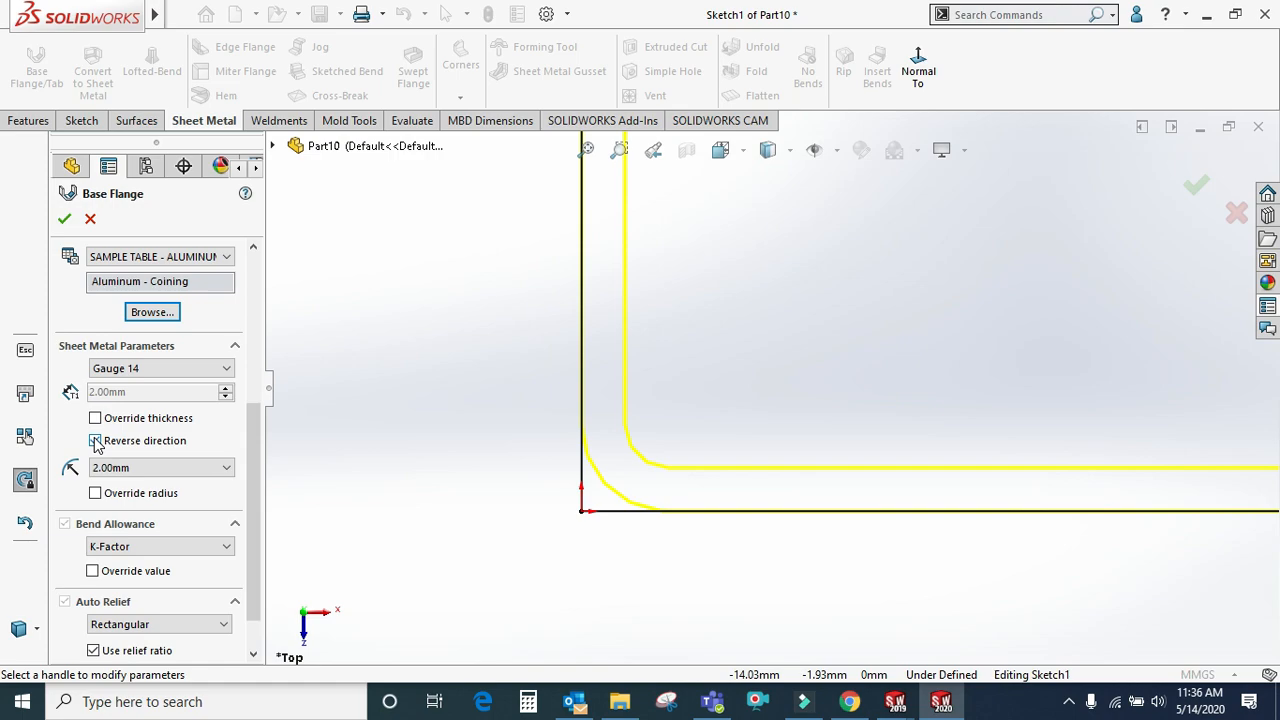
left_click(96, 441)
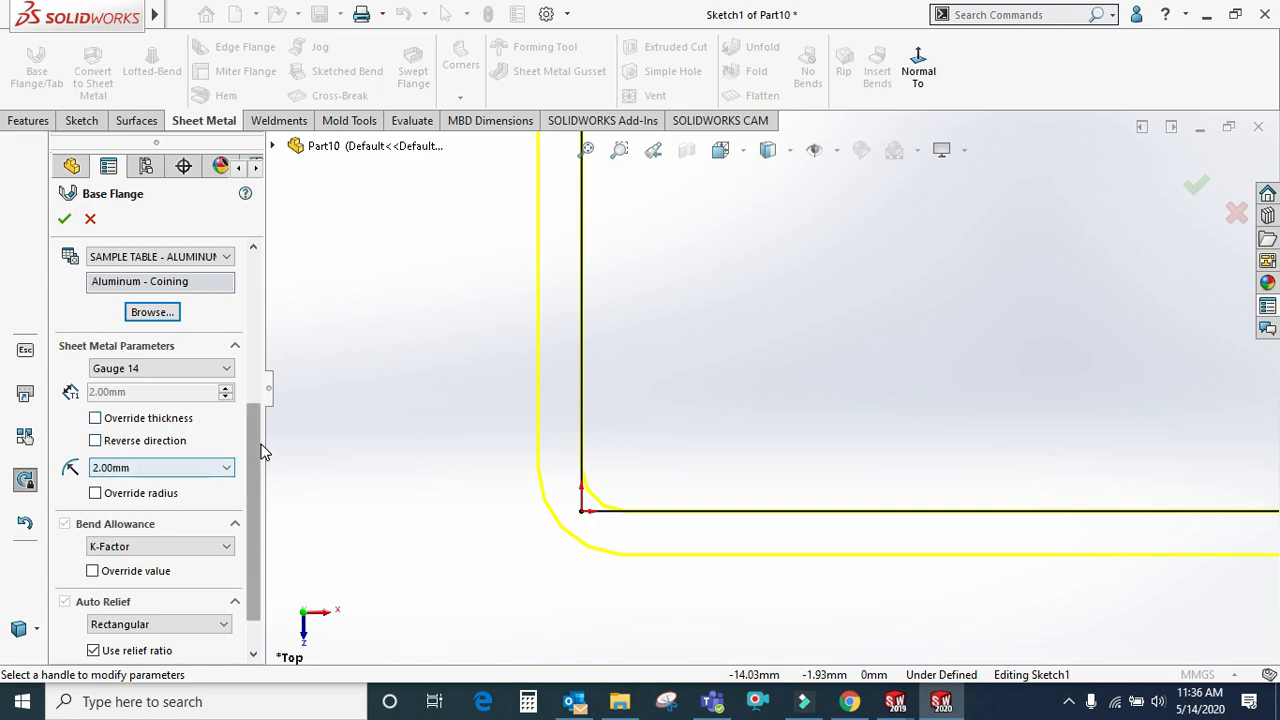
Keep K-Factor as the bend allowance type and switch its value override on and off again
scroll(252, 460, "down", 1)
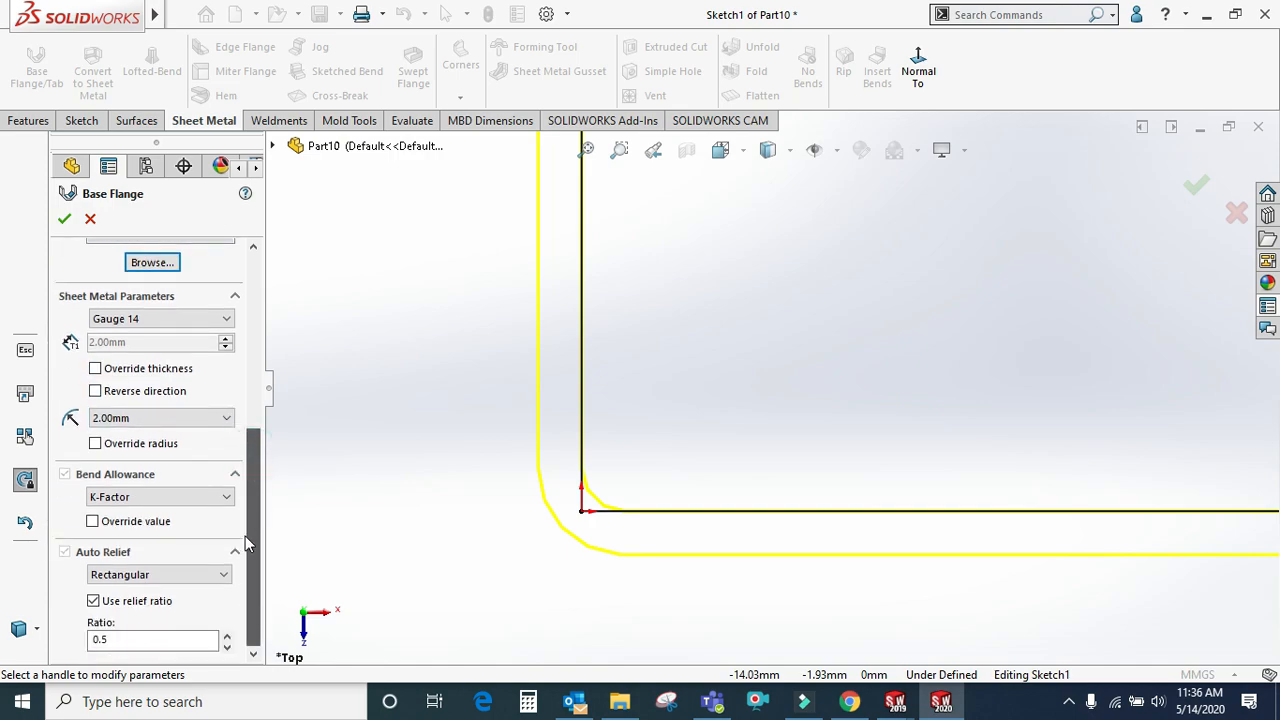
left_click(164, 497)
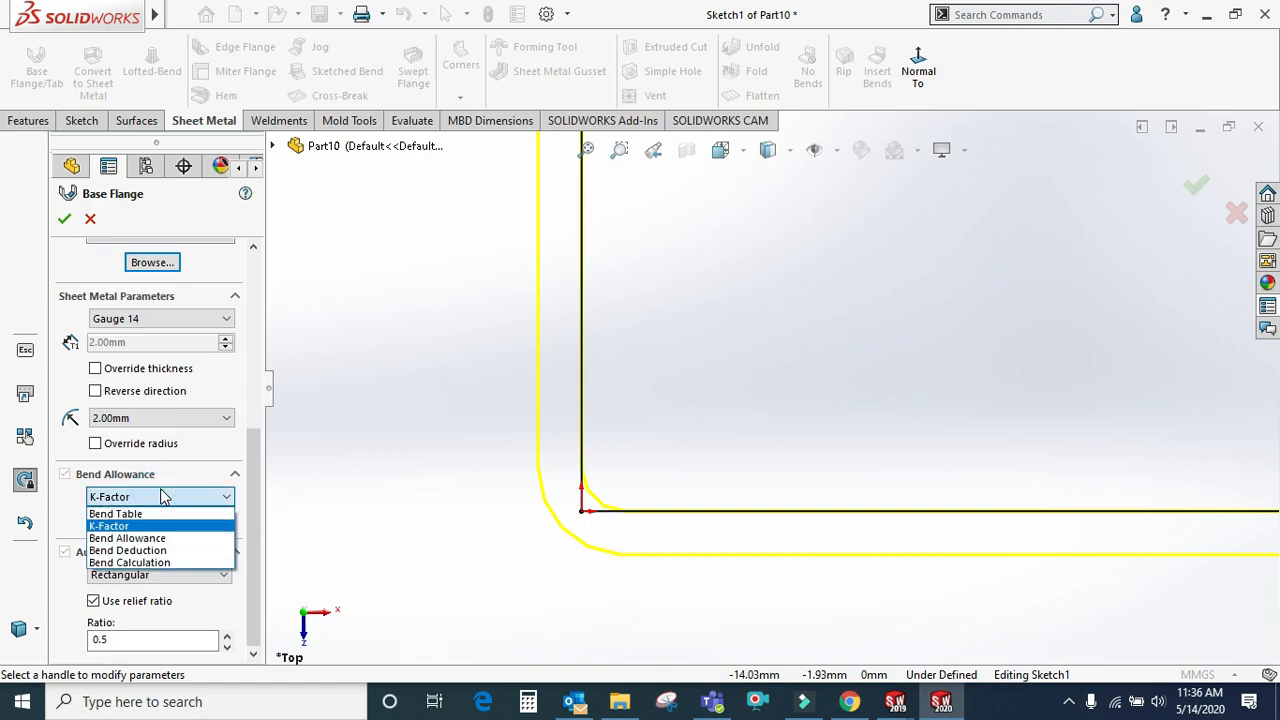
left_click(147, 527)
left_click(94, 522)
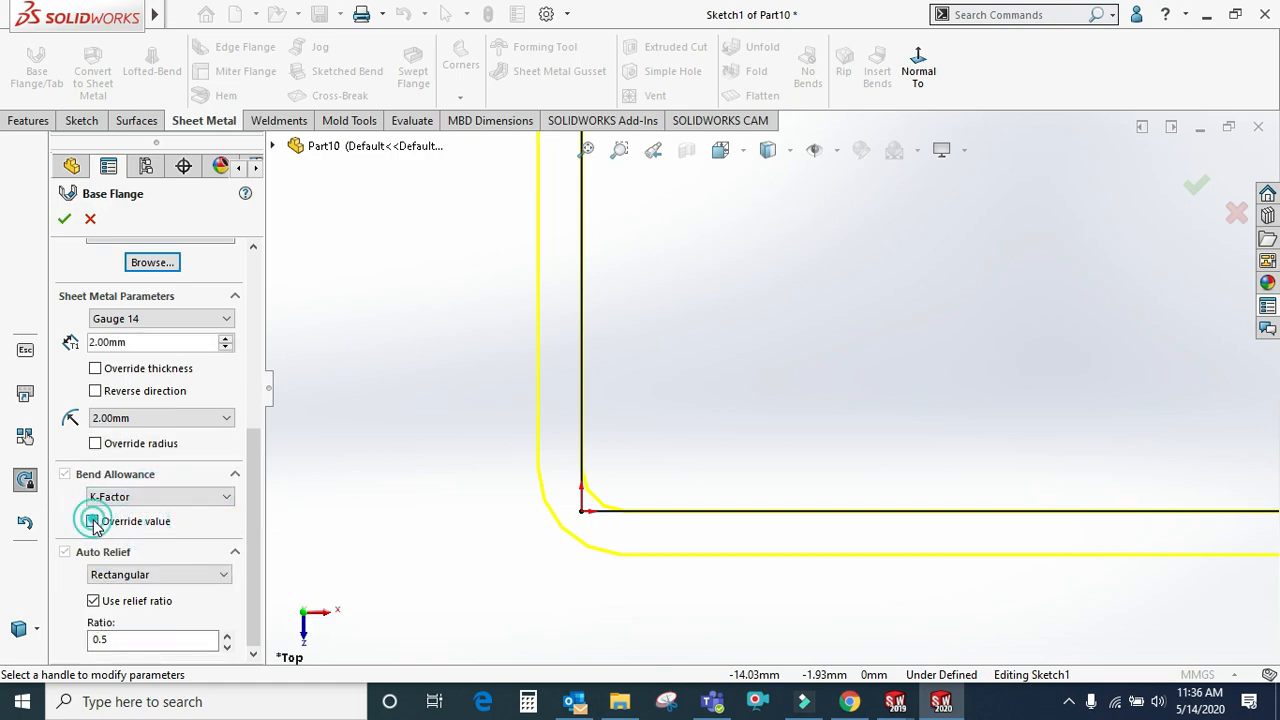
left_click(94, 522)
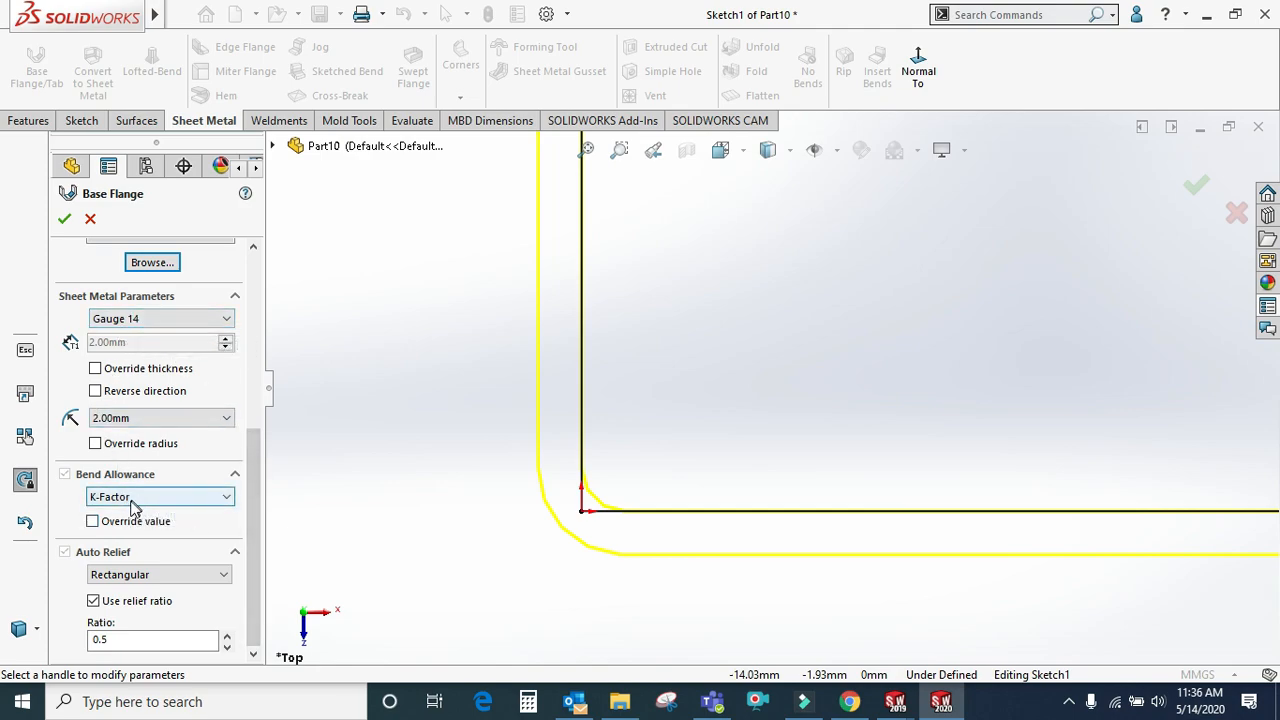
left_click(92, 521)
left_click(92, 520)
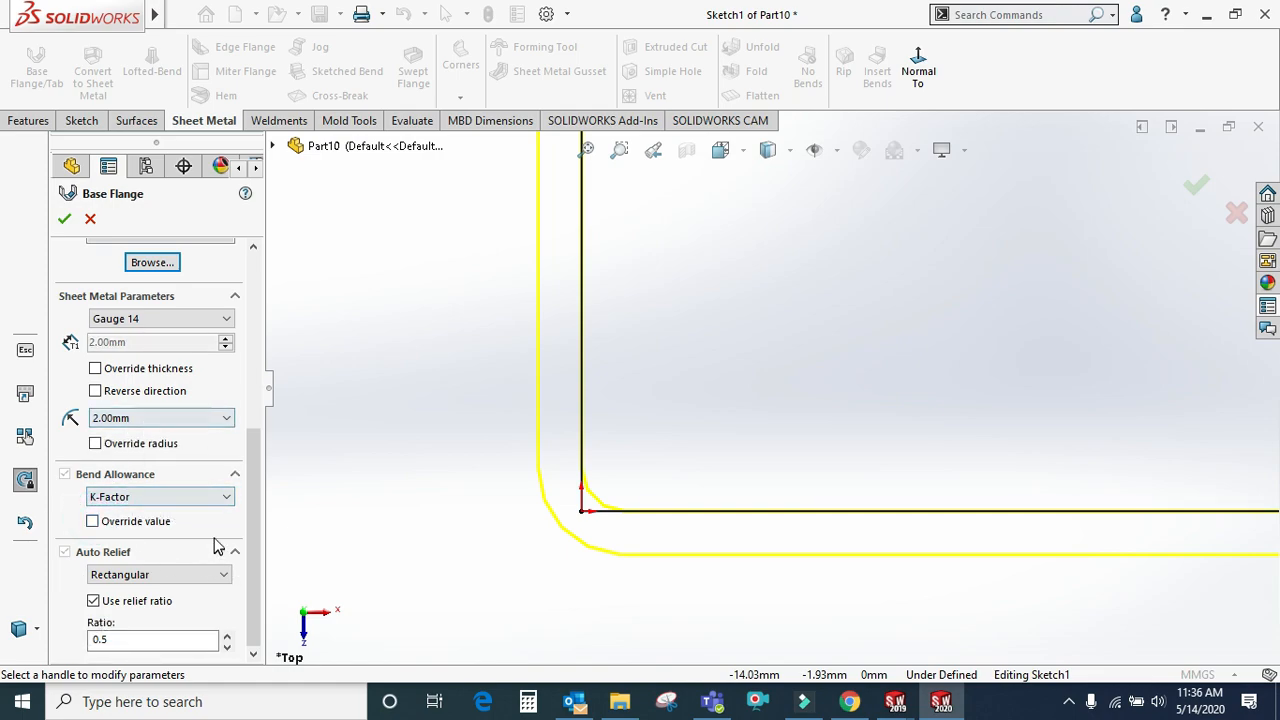
Keep Rectangular as the auto relief type for the base flange
left_click(138, 576)
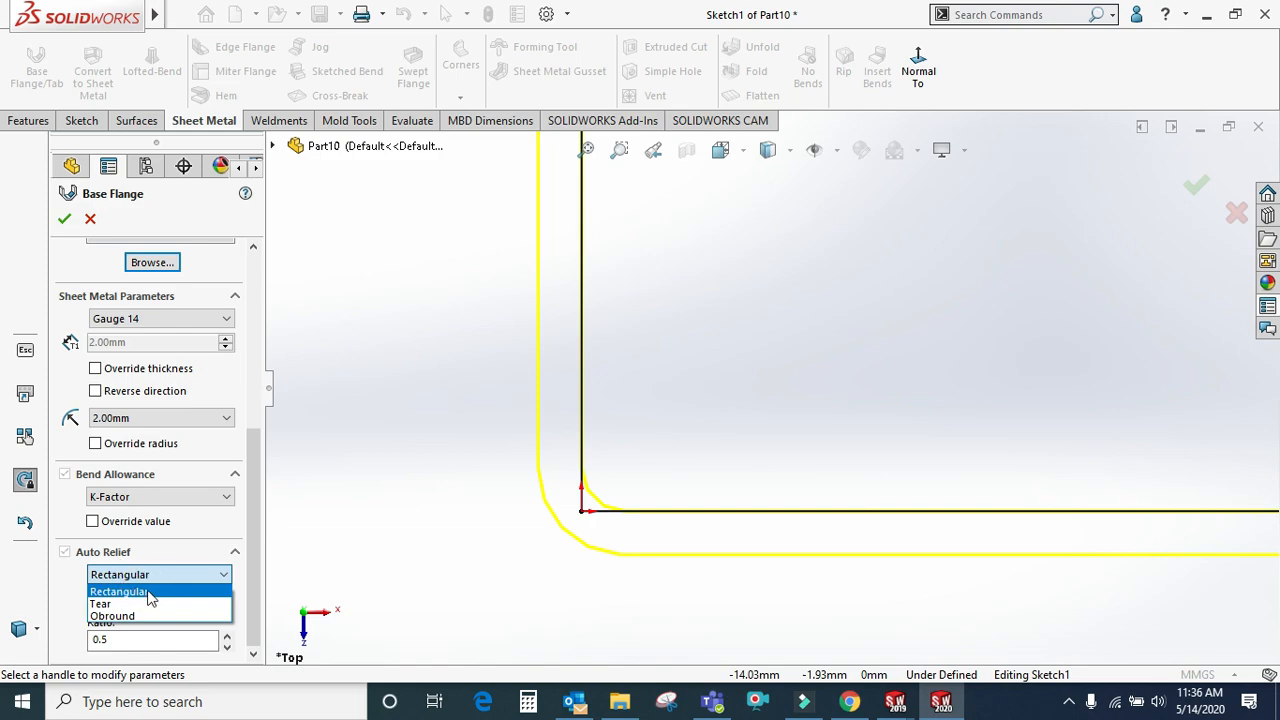
left_click(157, 592)
left_click(138, 575)
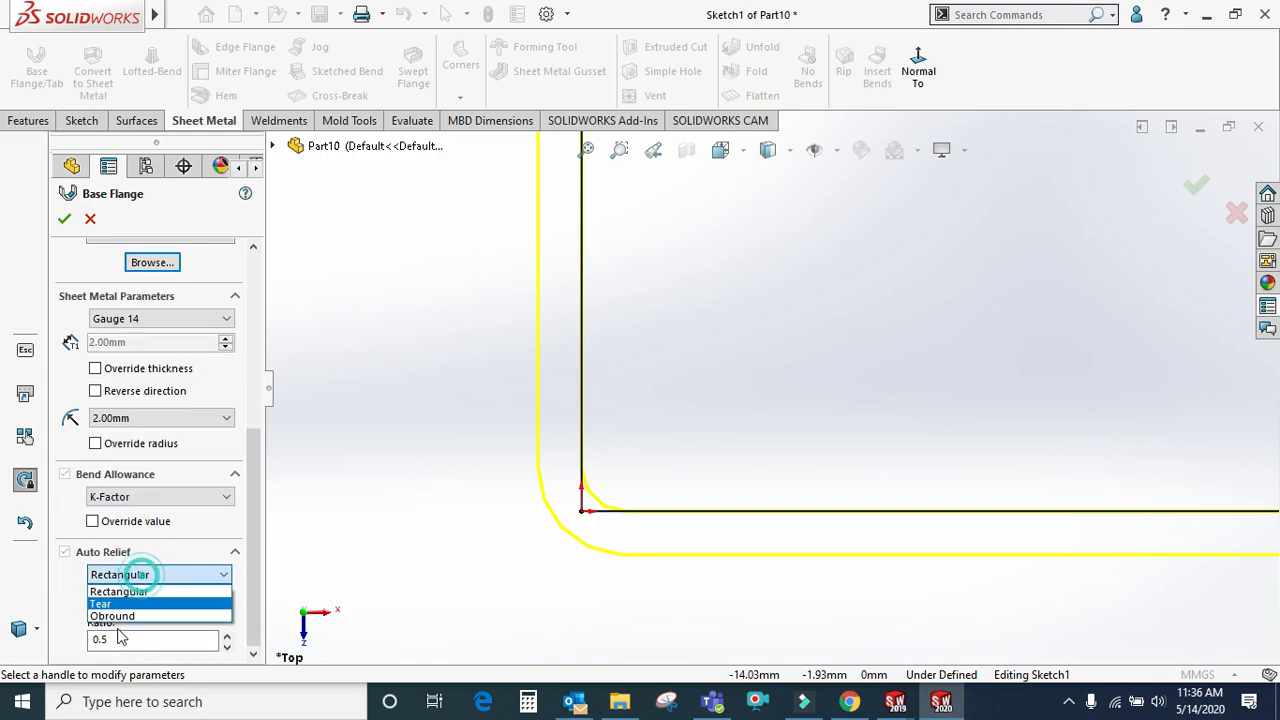
left_click(120, 592)
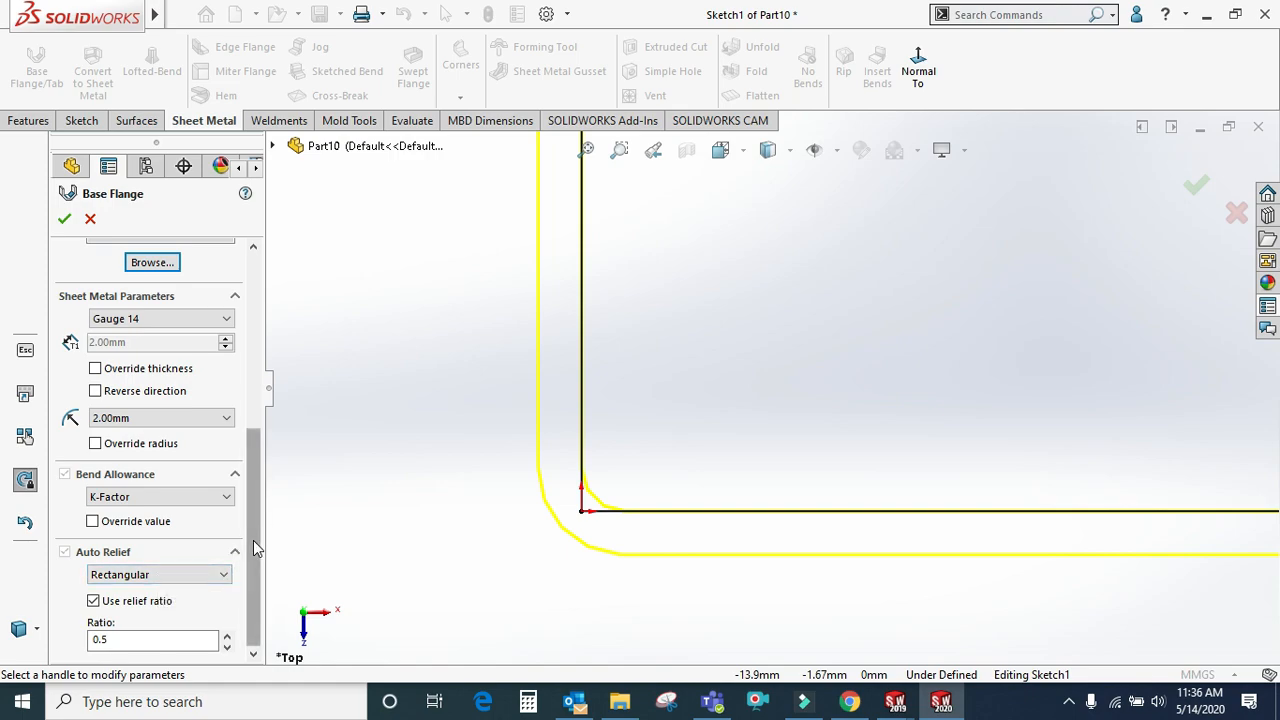
Accept the base flange settings to create the U-shaped sheet metal part and view it from an angle
left_click_drag(247, 498, 258, 318)
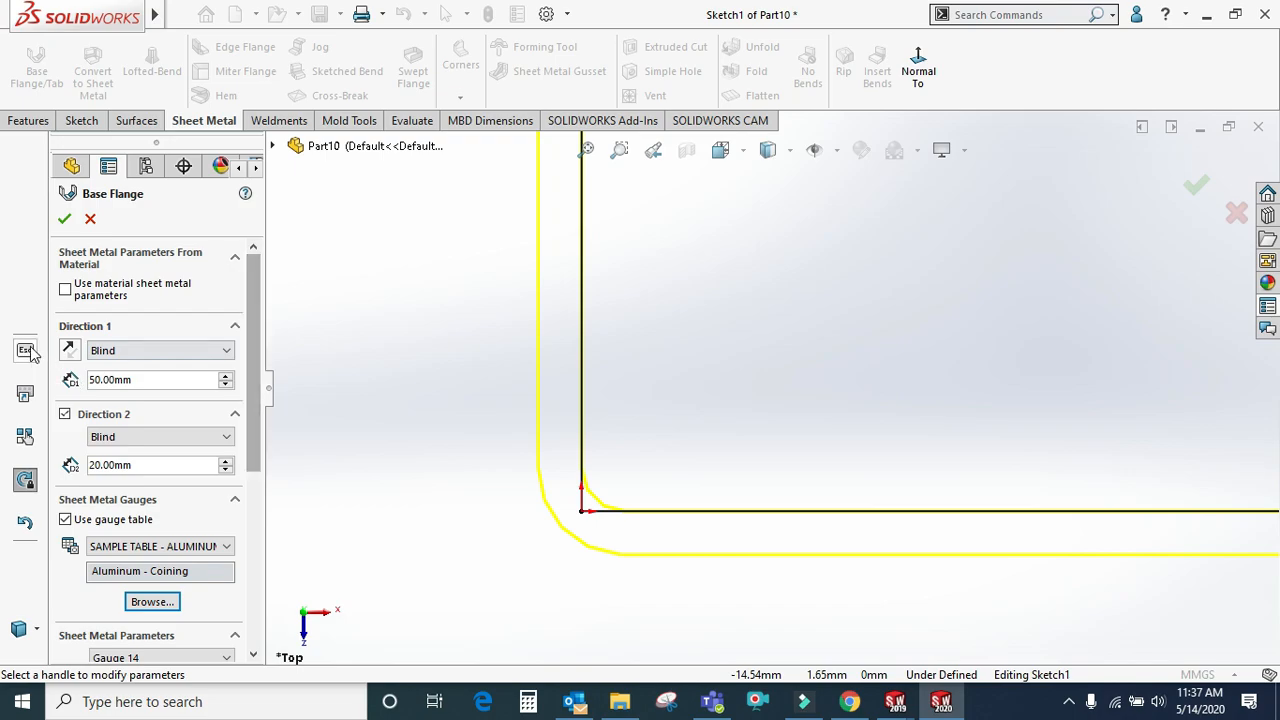
left_click(64, 218)
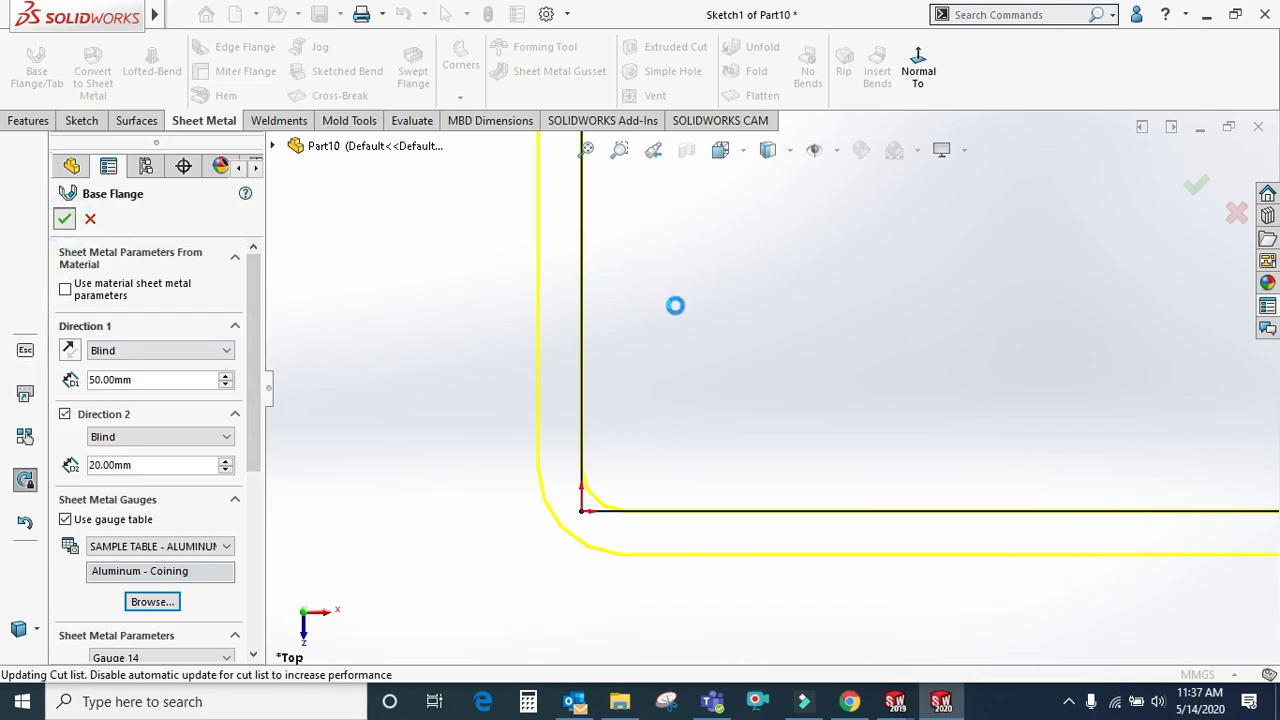
scroll(651, 354, "up", 7)
middle_click_drag(722, 303, 855, 318)
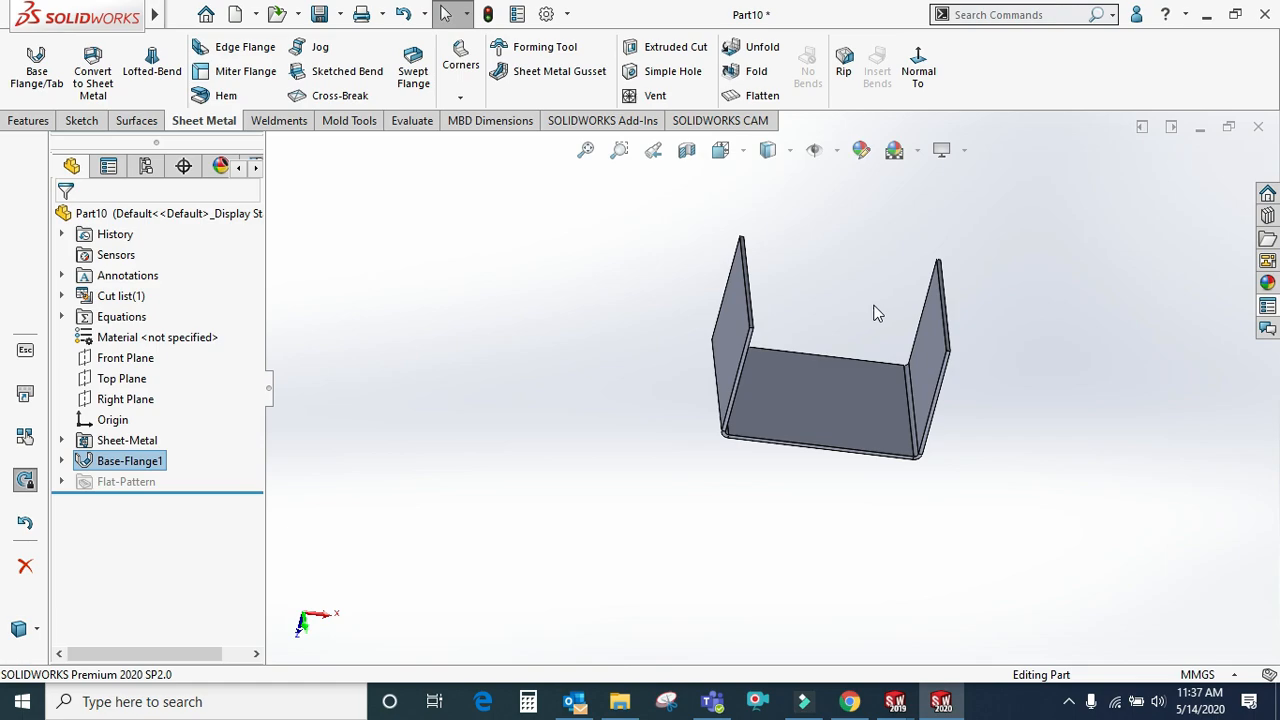
scroll(946, 365, "down", 3)
scroll(887, 352, "up", 2)
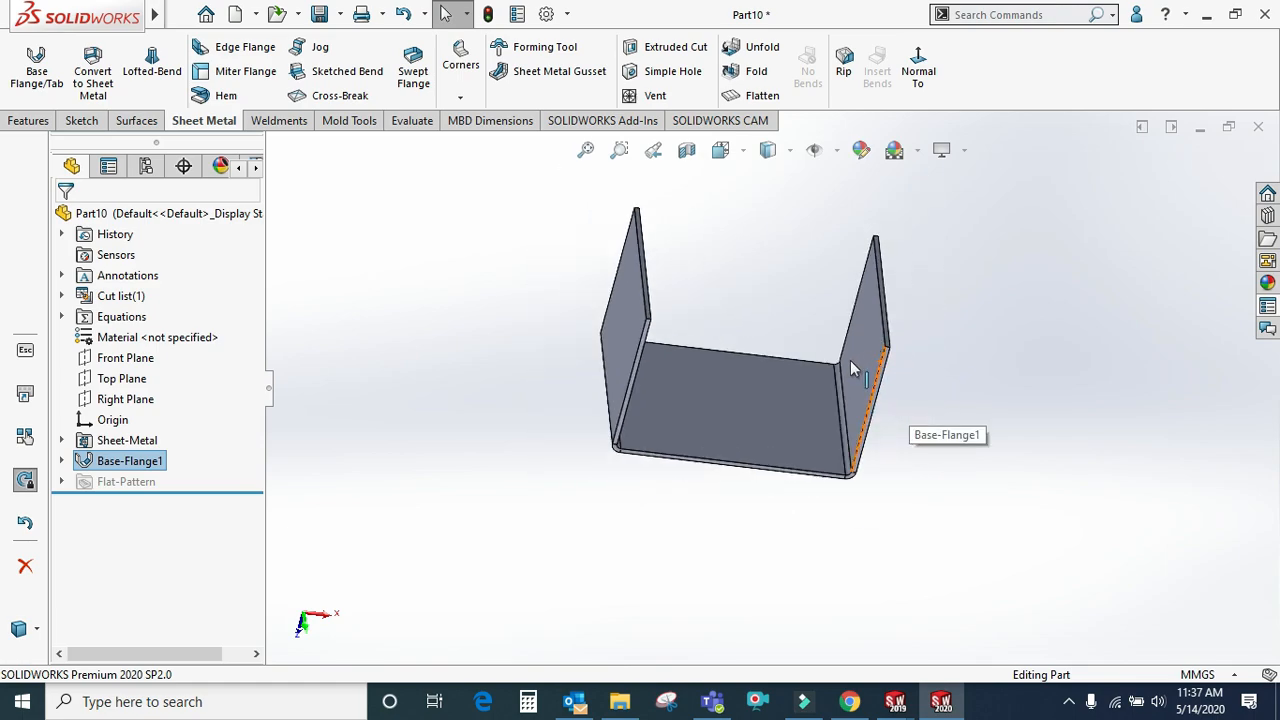
Flatten the U-shaped part and measure the normal distance between the two end faces of the flat pattern
left_click(758, 95)
middle_click_drag(789, 288, 712, 281)
scroll(868, 439, "down", 8)
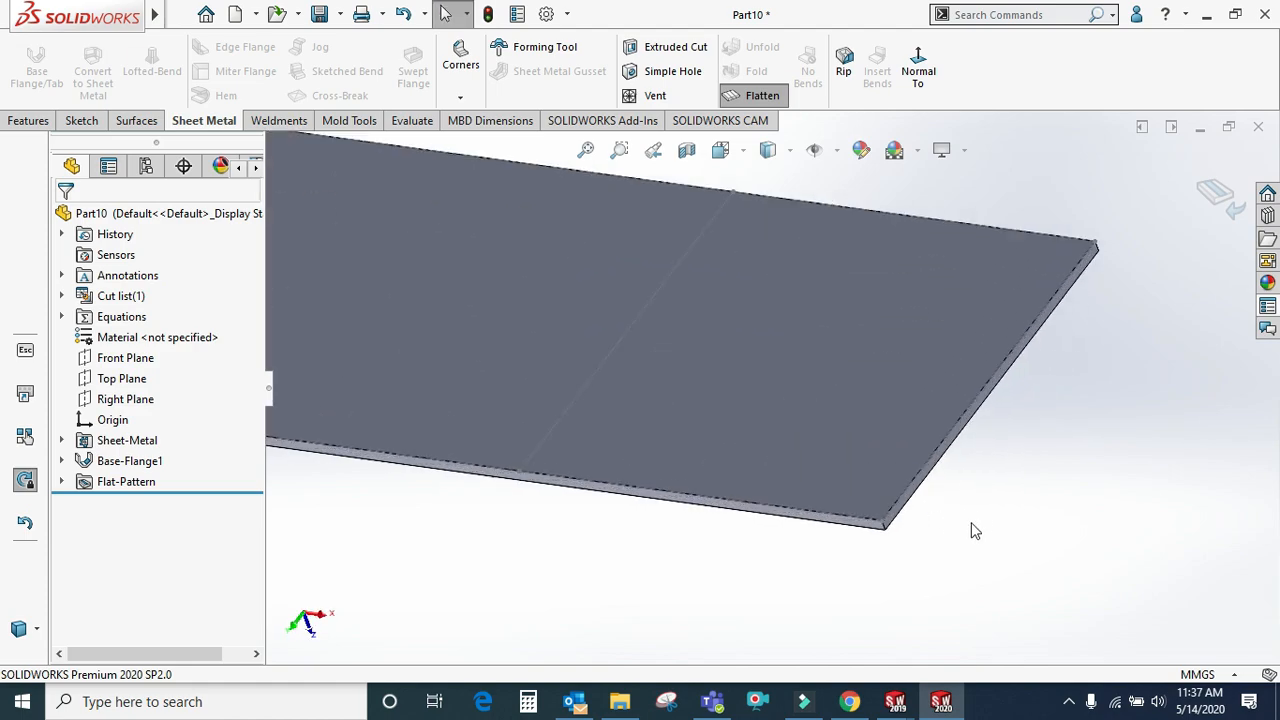
left_click(853, 504)
scroll(836, 512, "up", 9)
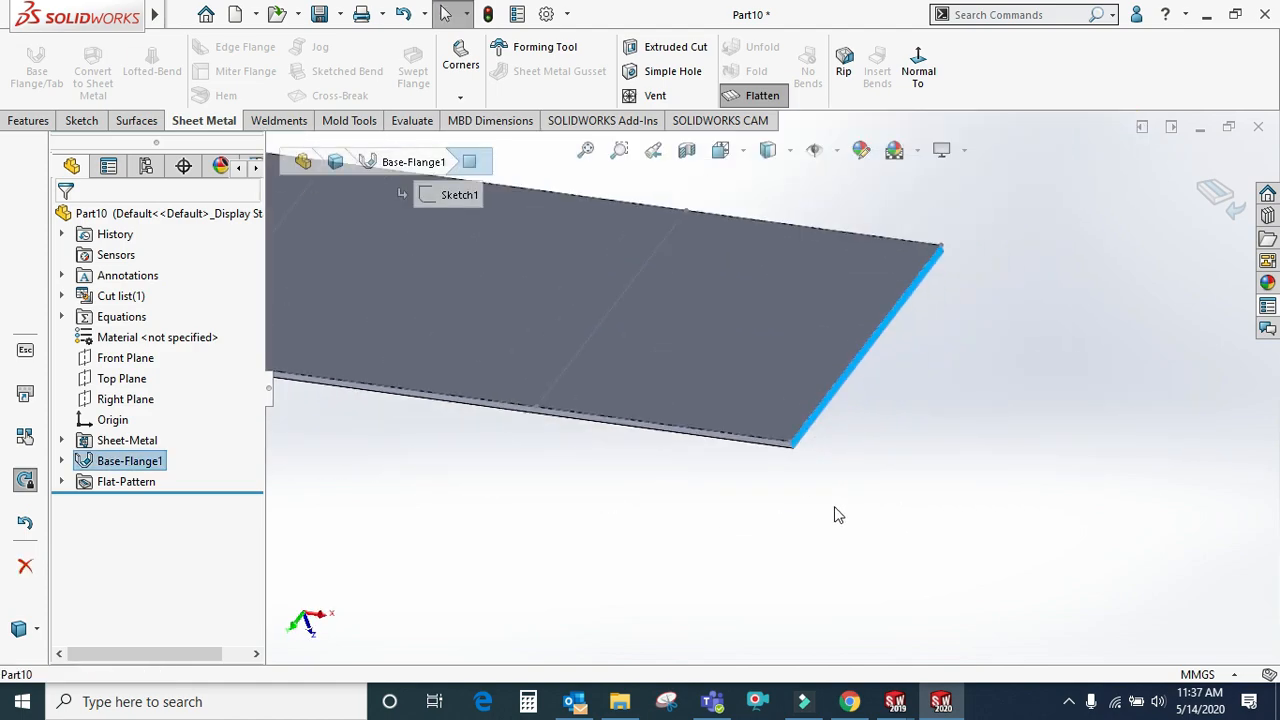
middle_click_drag(676, 420, 739, 428)
scroll(363, 340, "down", 9)
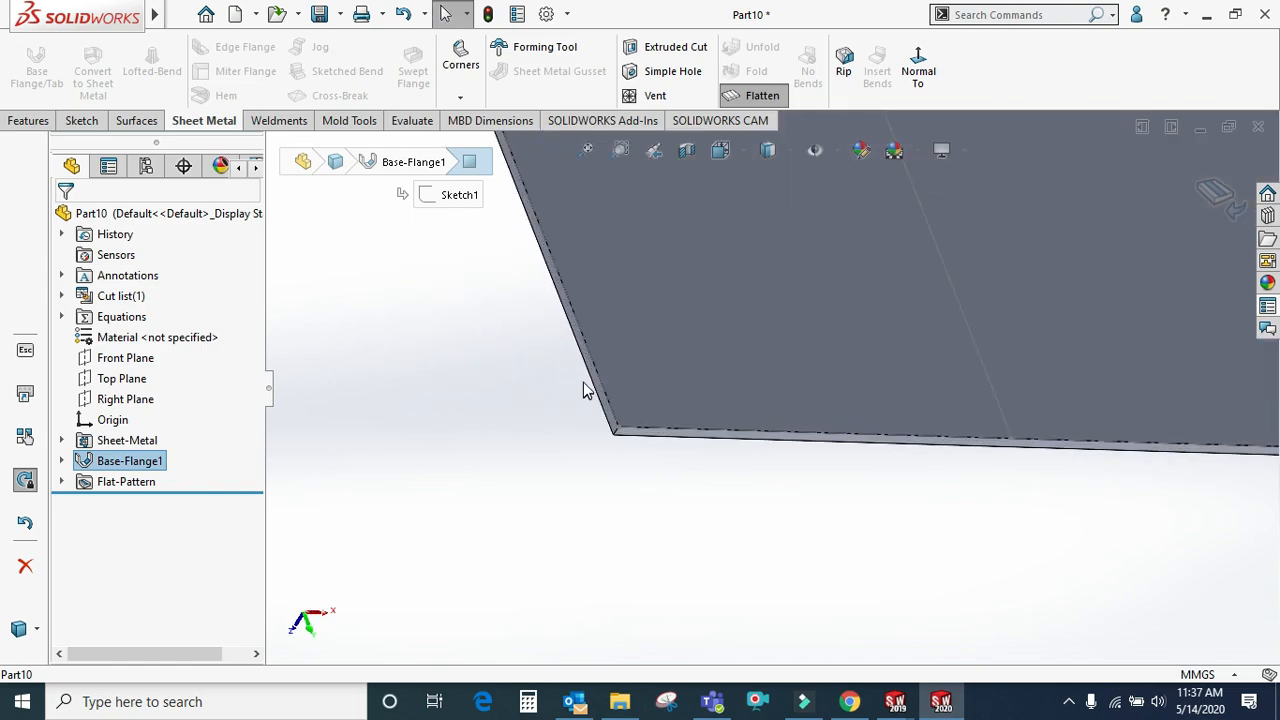
left_click(620, 381)
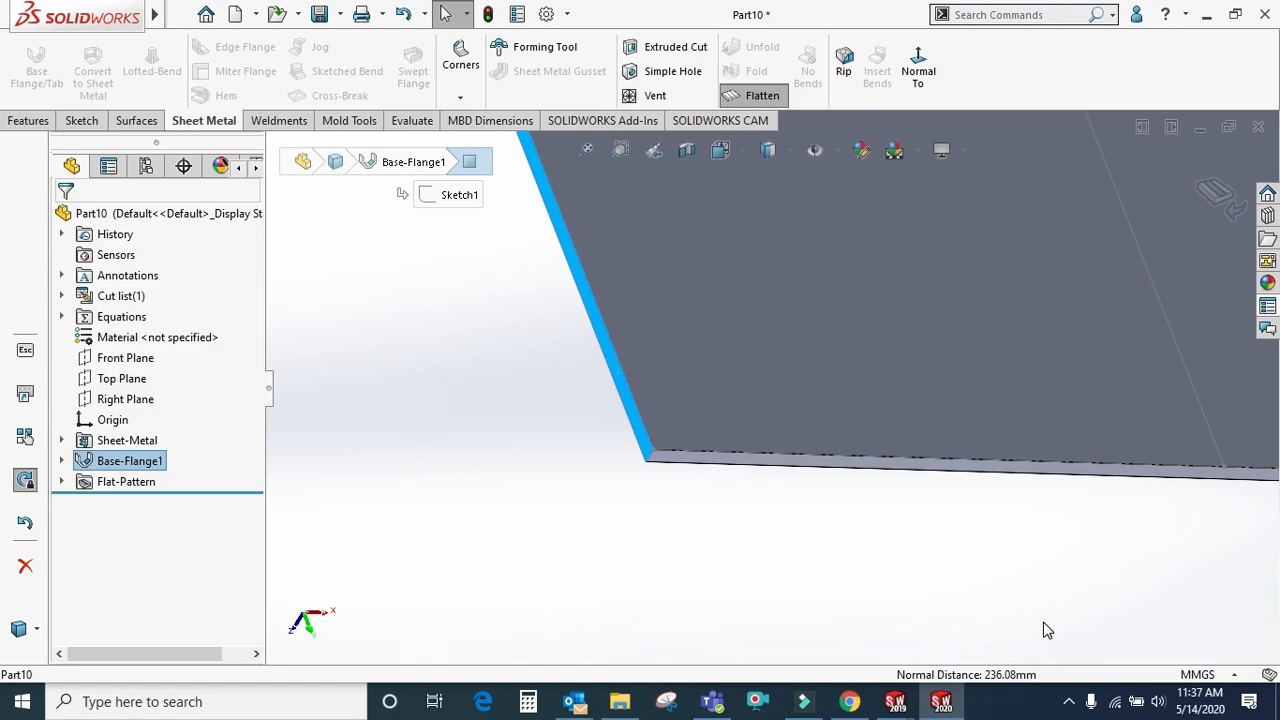
scroll(1044, 630, "up", 5)
left_click(1000, 527)
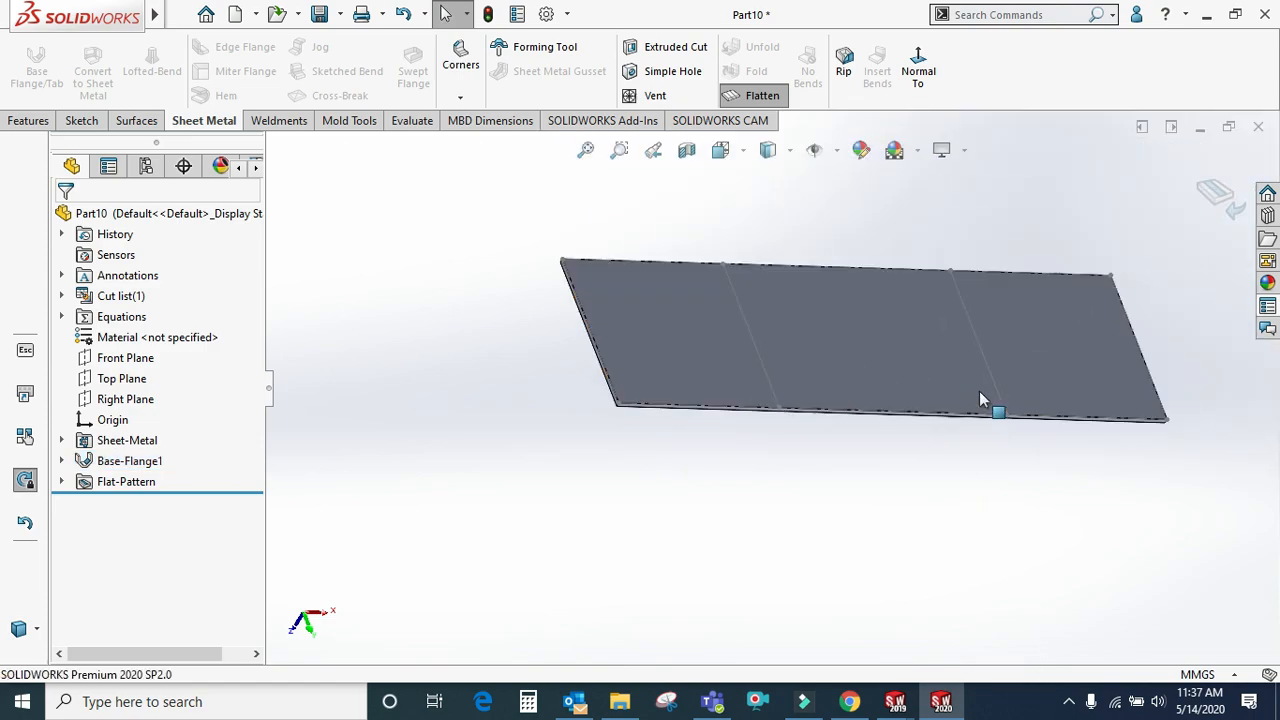
scroll(900, 415, "down", 5)
scroll(848, 448, "up", 7)
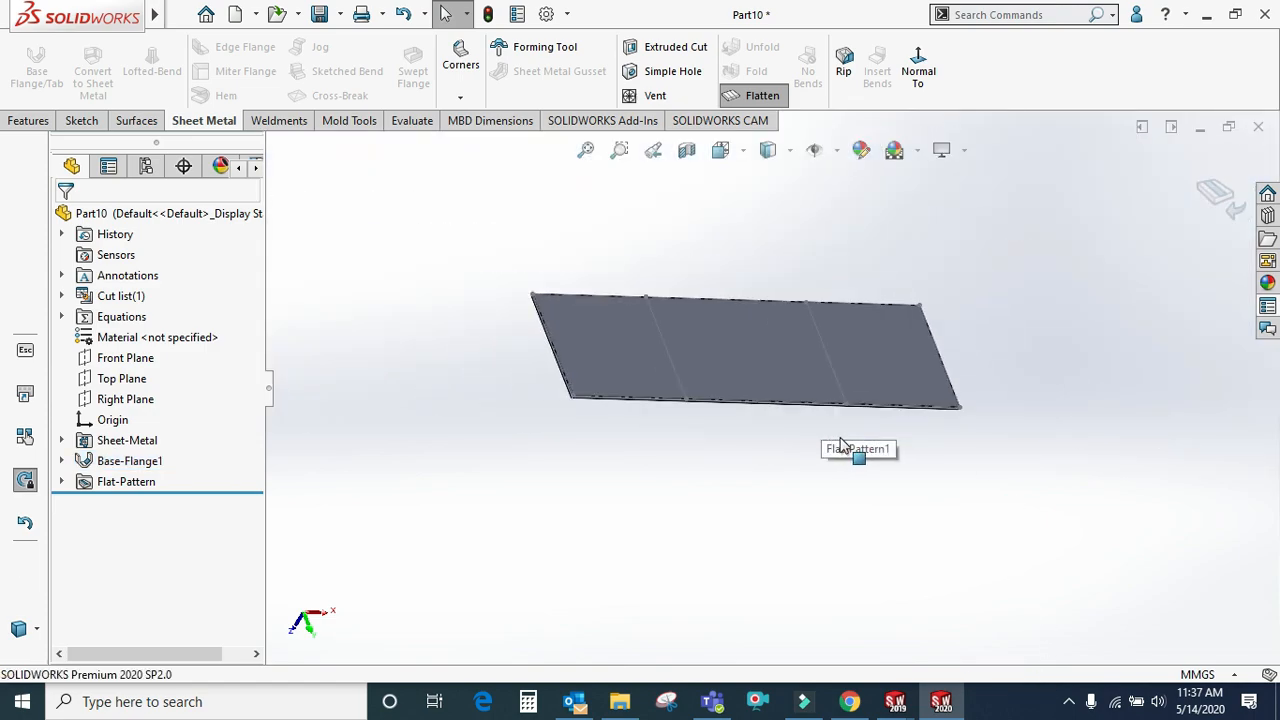
Exit the flat pattern to return the part to its folded U shape
left_click(750, 96)
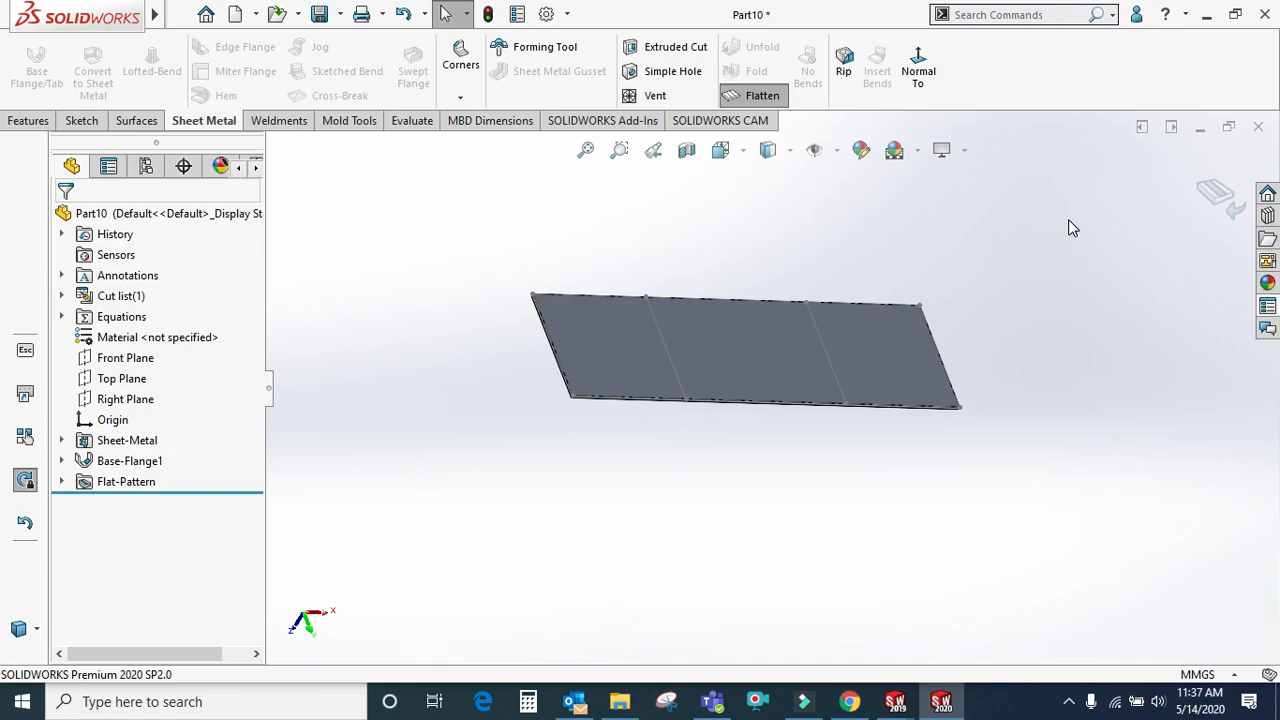
left_click(1212, 194)
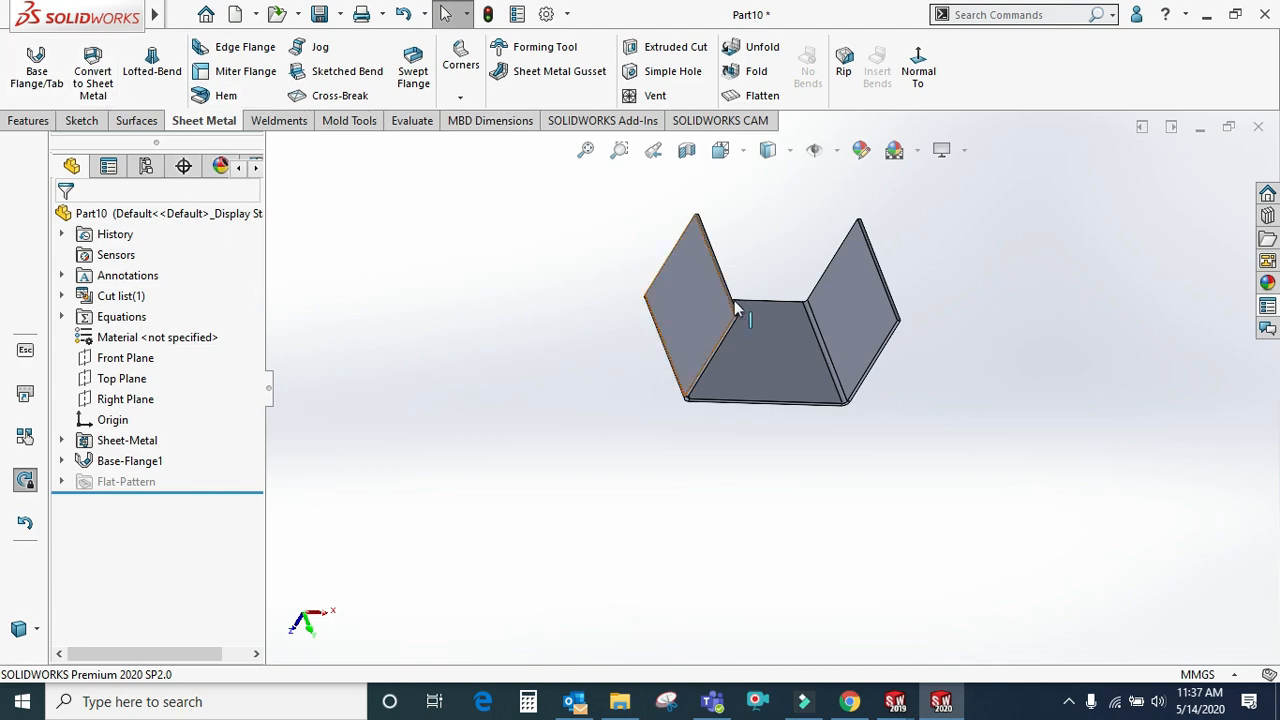
scroll(734, 299, "up", 1)
Delete the base flange feature, keeping its sketch
right_click(126, 460)
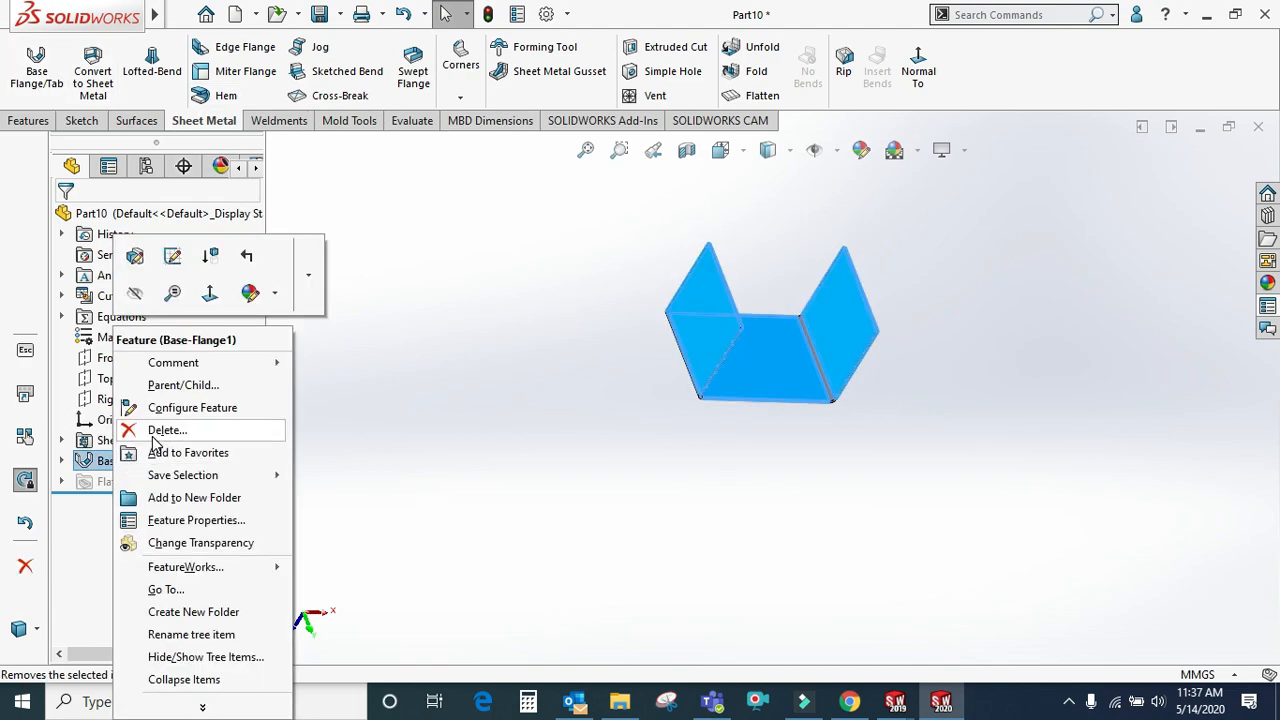
left_click(140, 425)
key("Return")
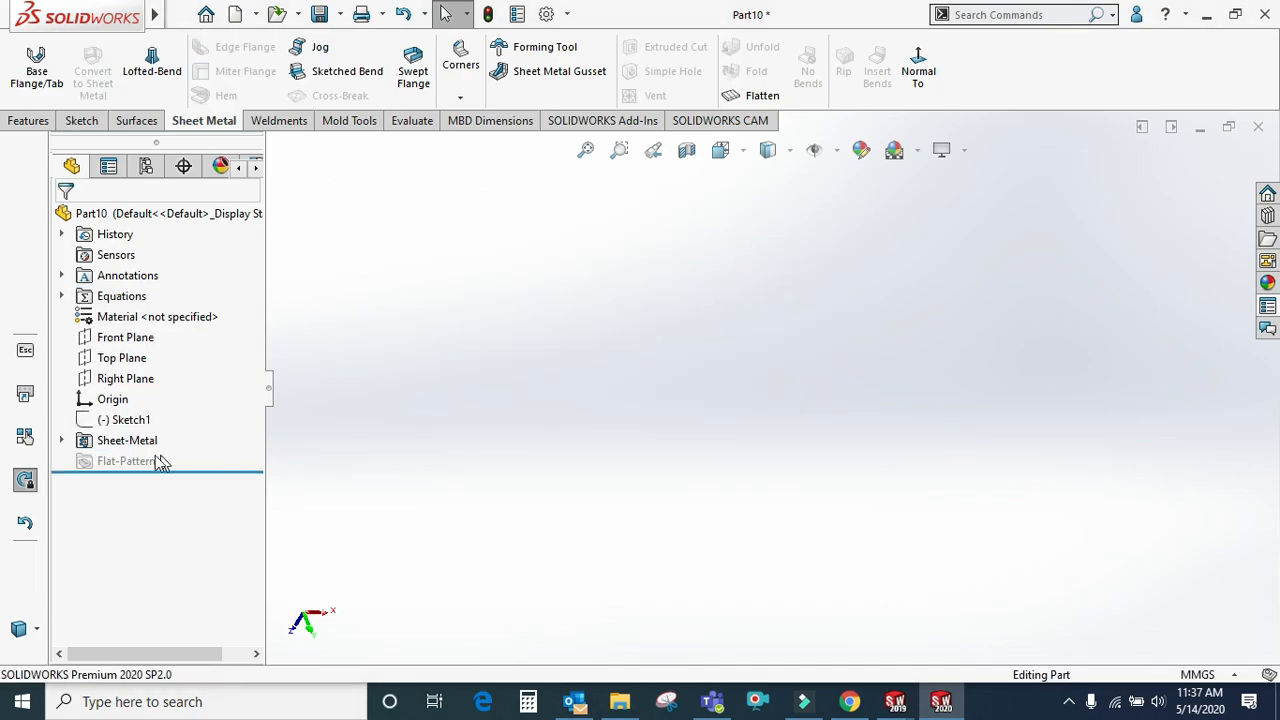
Edit Sketch1 and delete the two side lines of the U, leaving only the base line
left_click(127, 424)
left_click(150, 350)
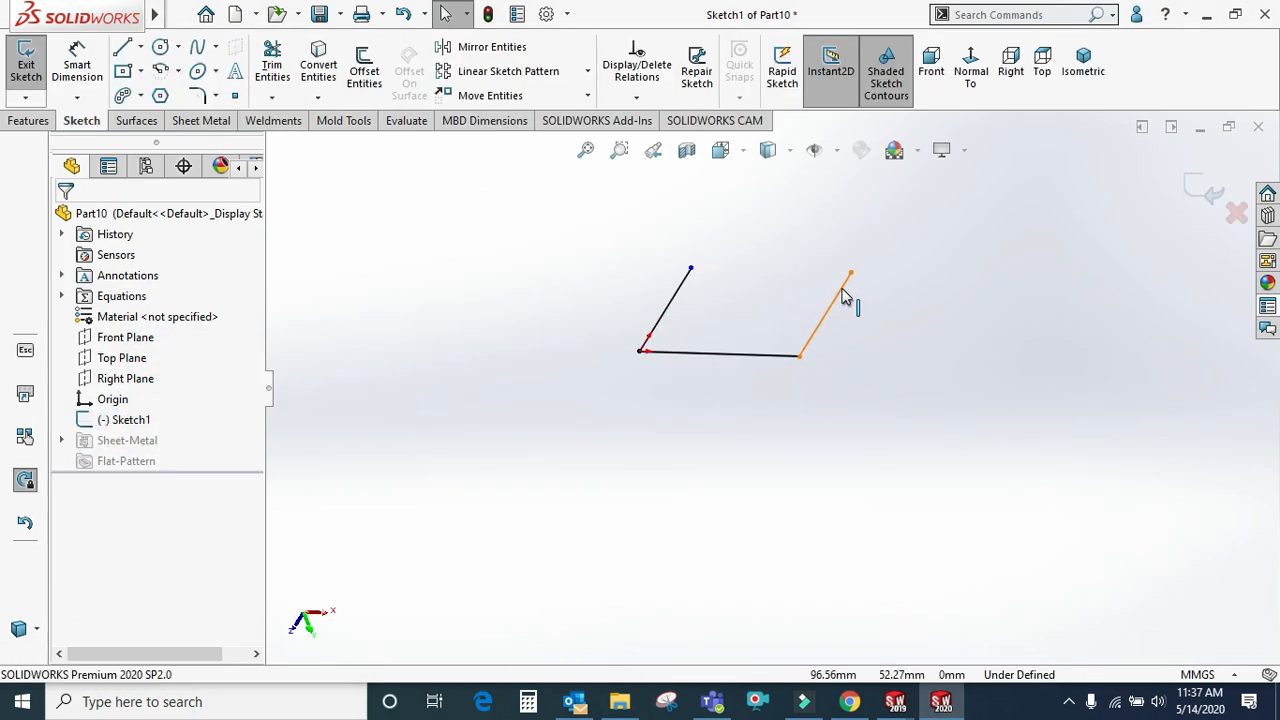
left_click_drag(902, 262, 613, 289)
key("Delete")
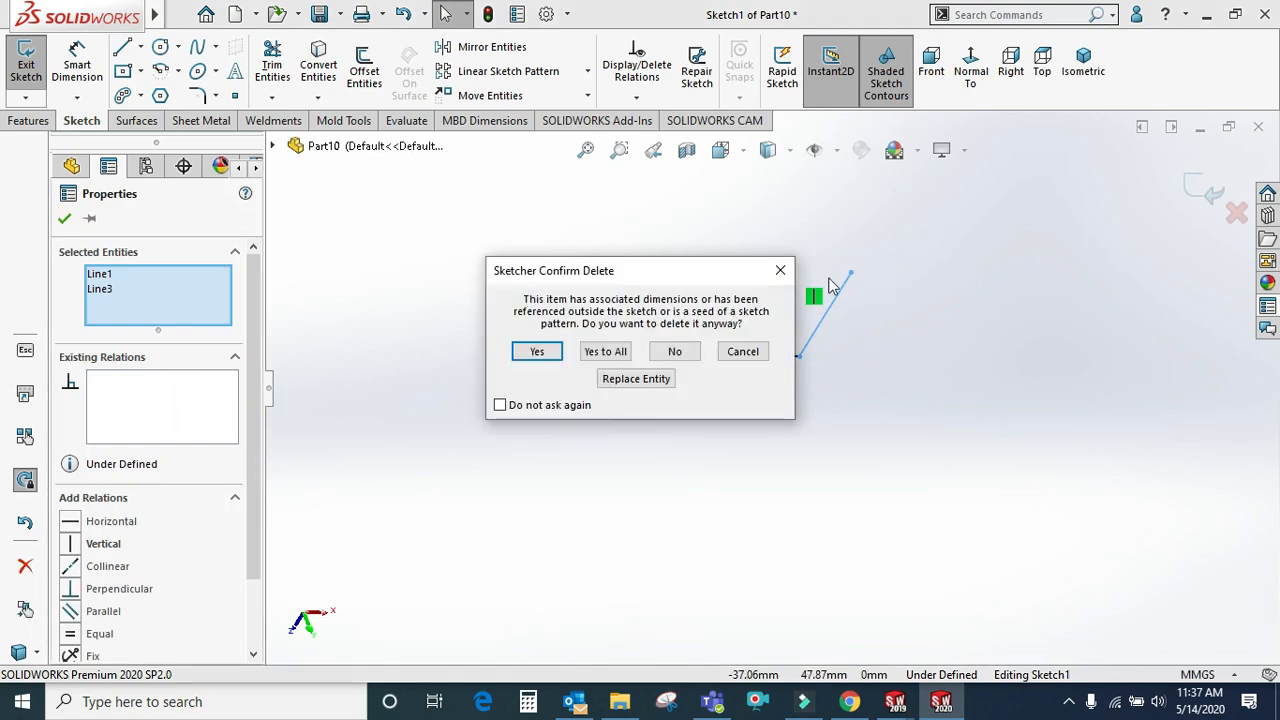
left_click(592, 348)
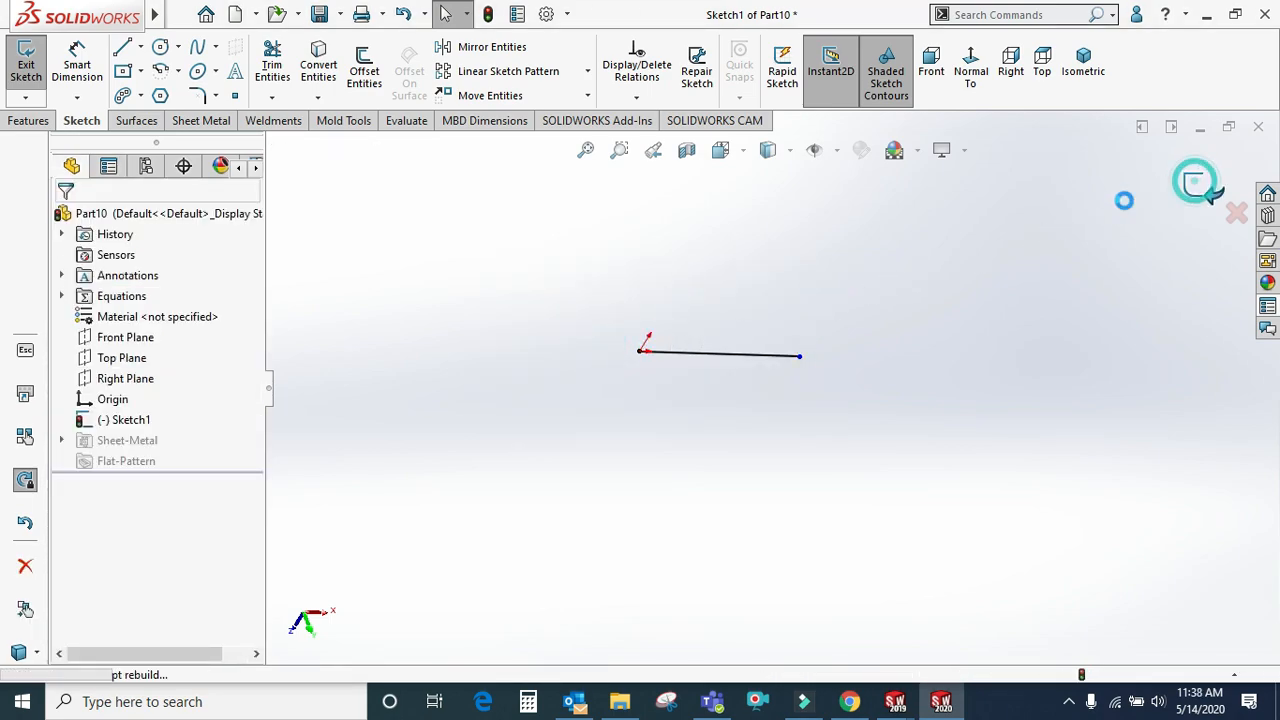
Start a base flange from the single-line Sketch1 and try the Offset From Surface end condition with a distance of 80 mm
left_click(44, 82)
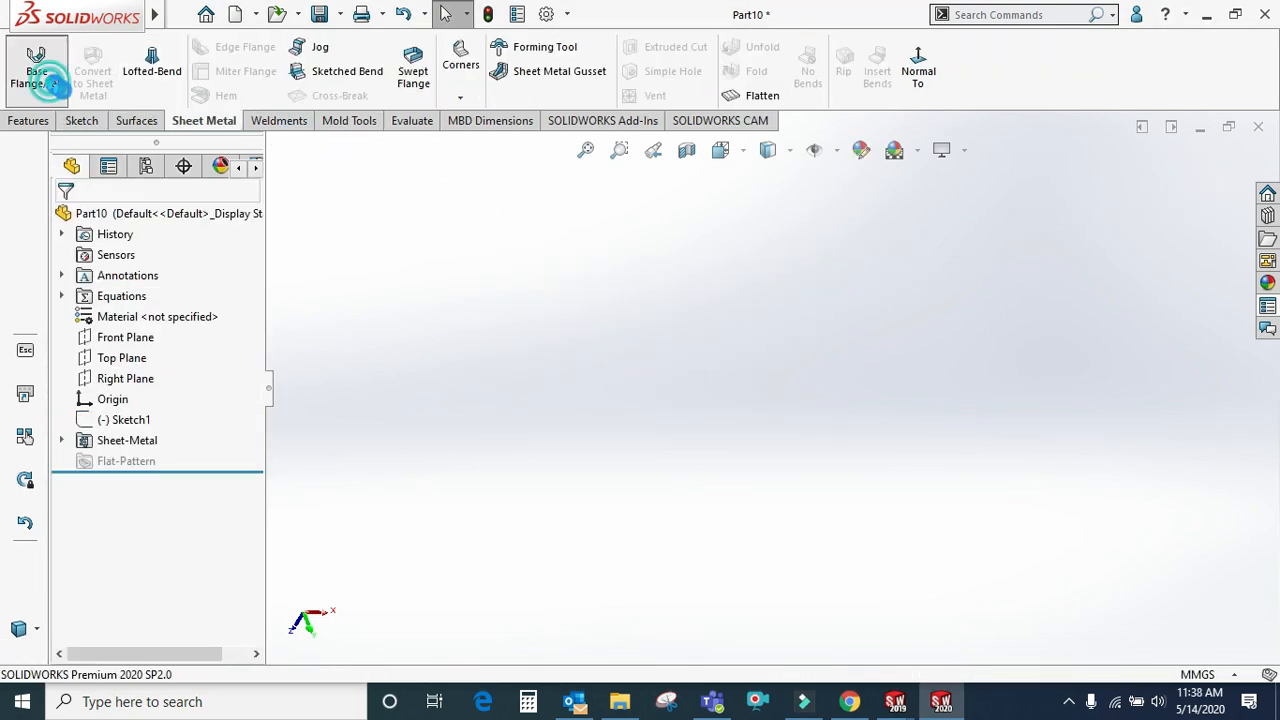
left_click(330, 150)
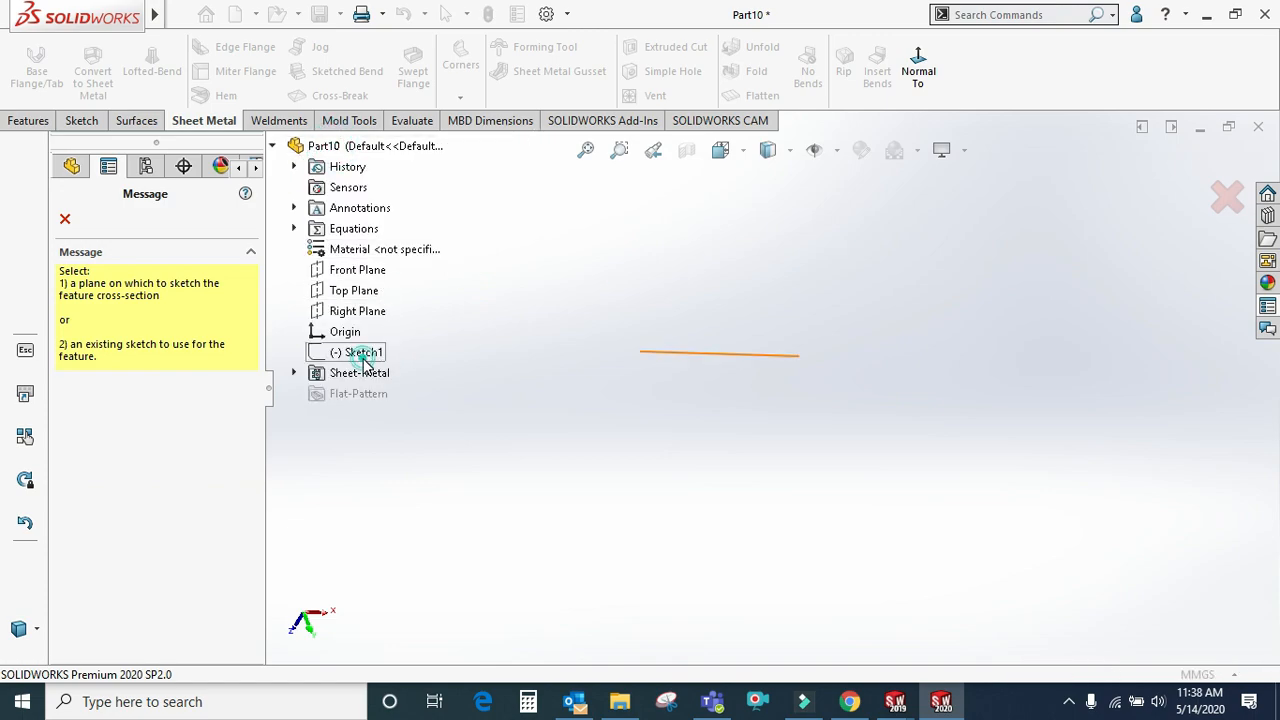
left_click(362, 354)
left_click(163, 351)
left_click(150, 404)
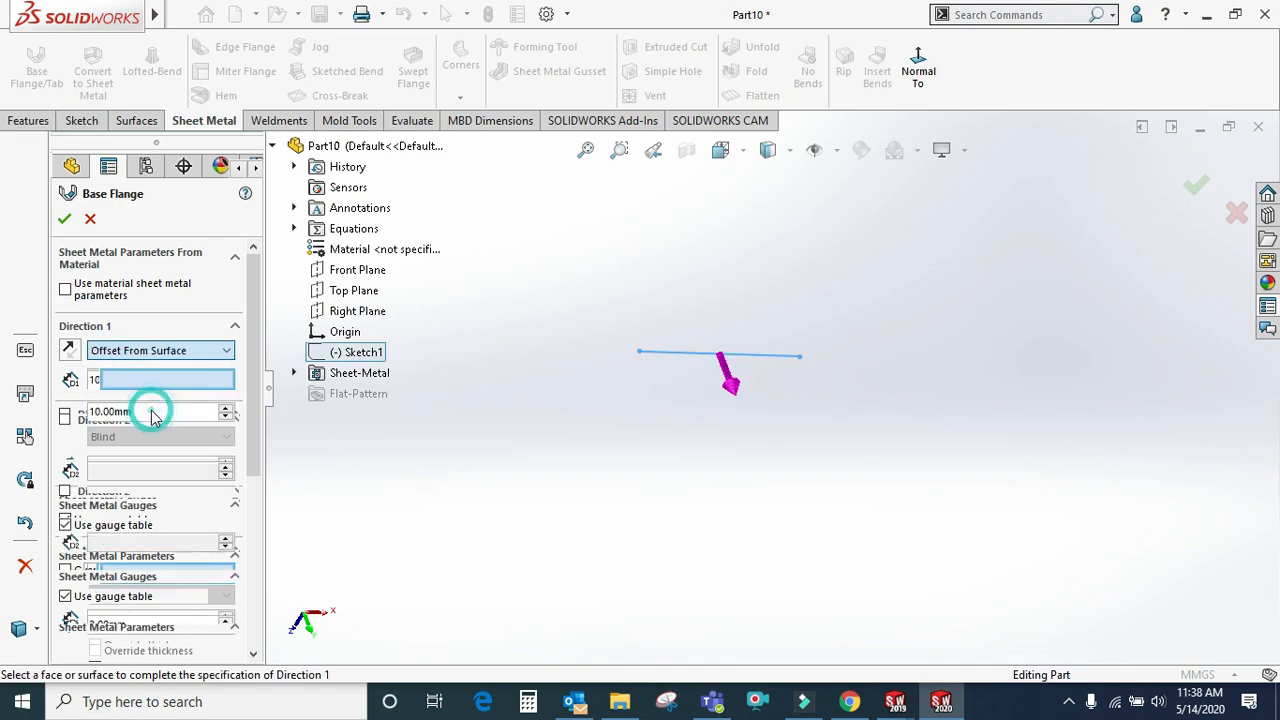
left_click(225, 408)
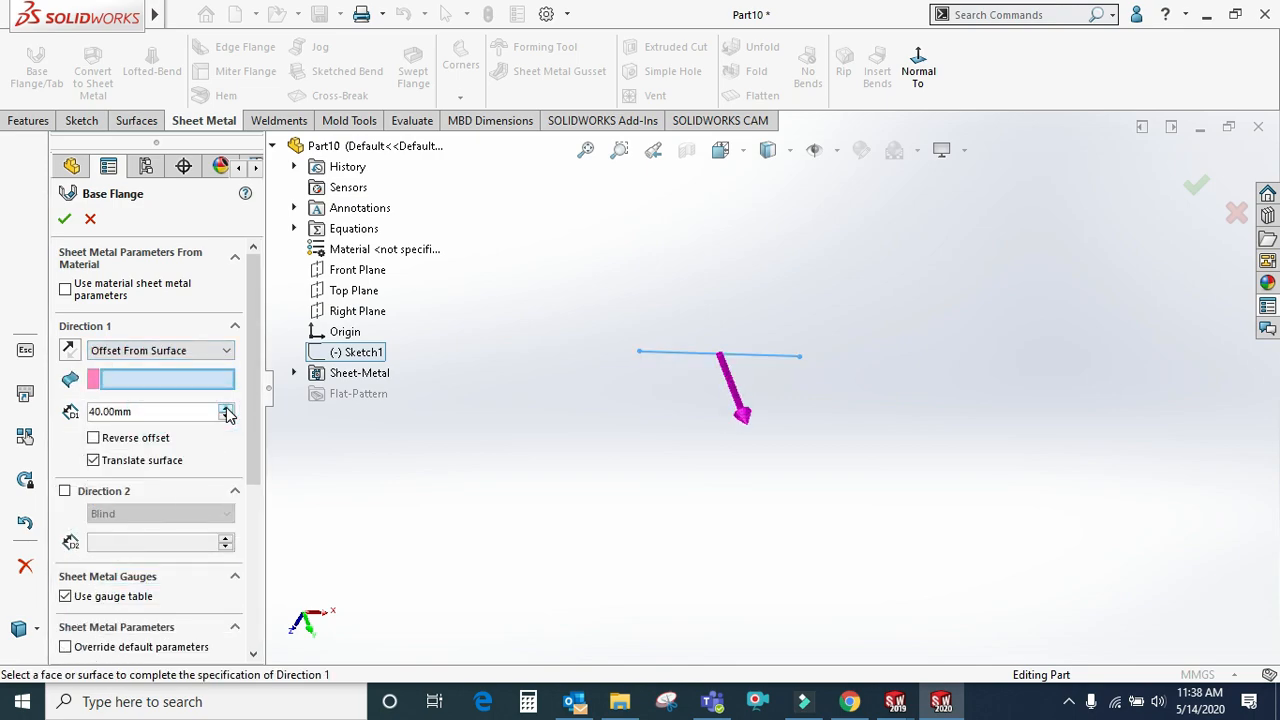
left_click(225, 408)
left_click(64, 218)
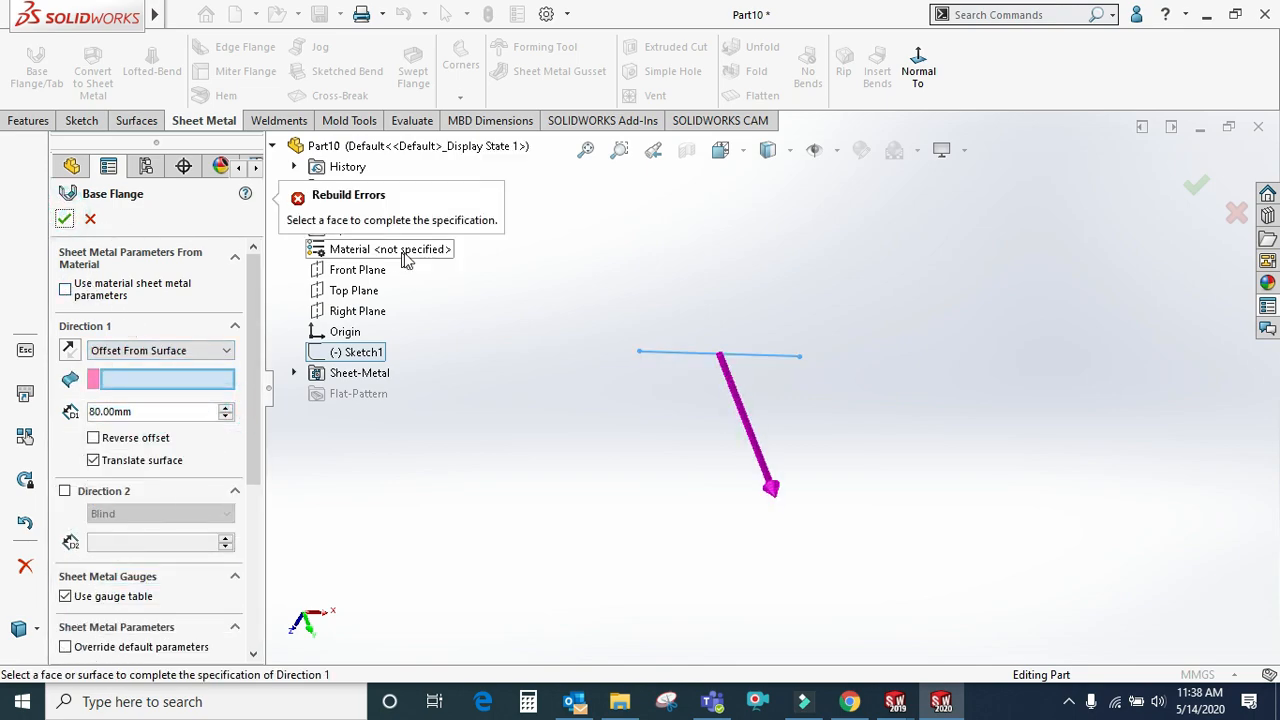
Change the base flange's end condition to Mid Plane and create the flat plate
left_click(157, 351)
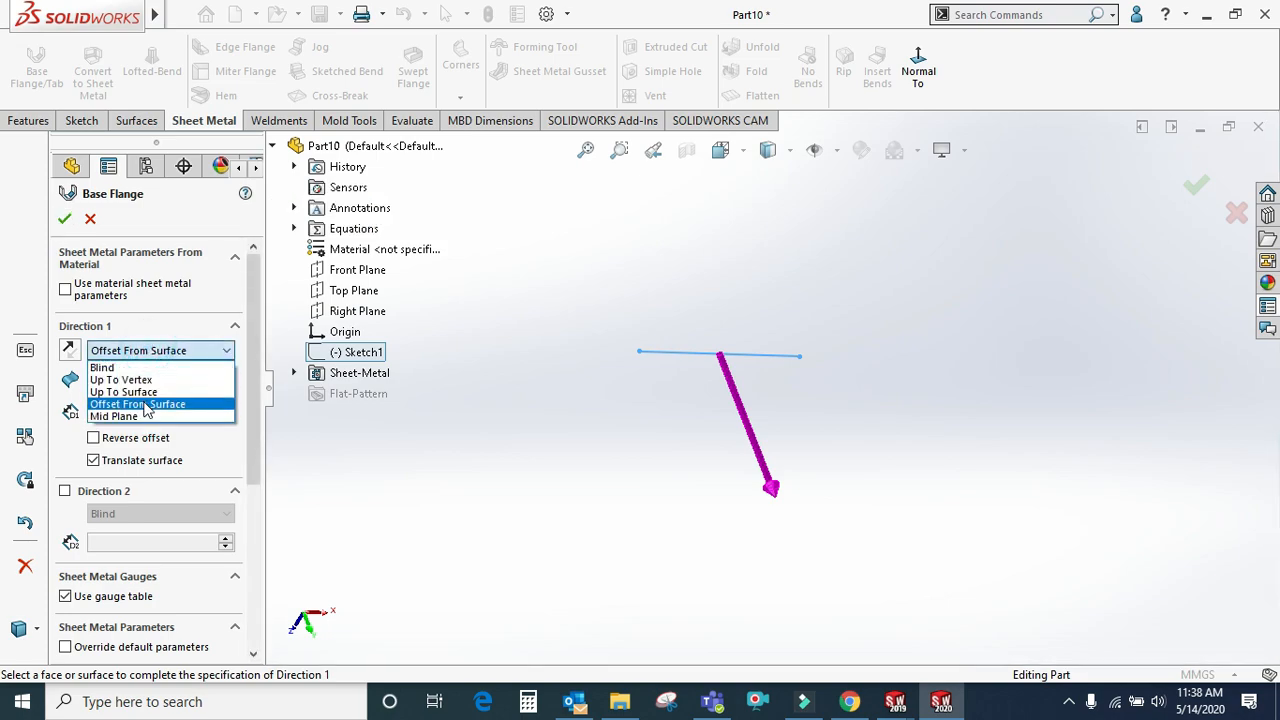
left_click(144, 417)
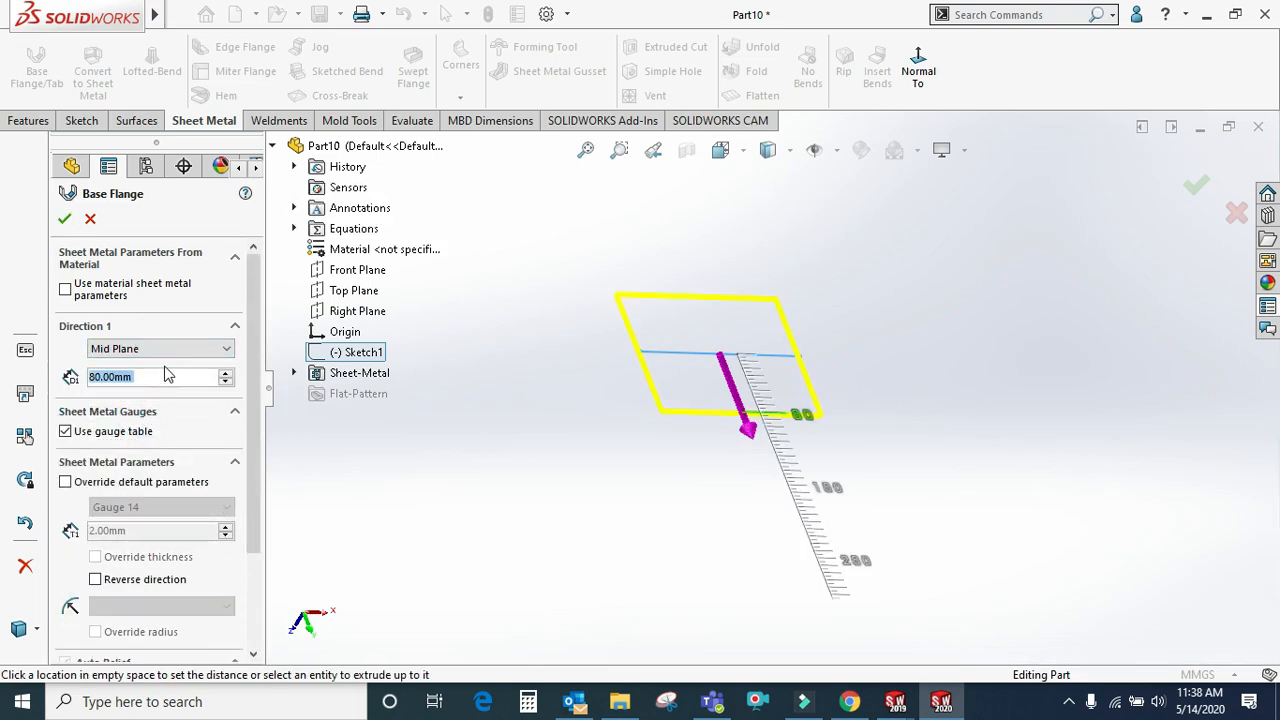
left_click(64, 218)
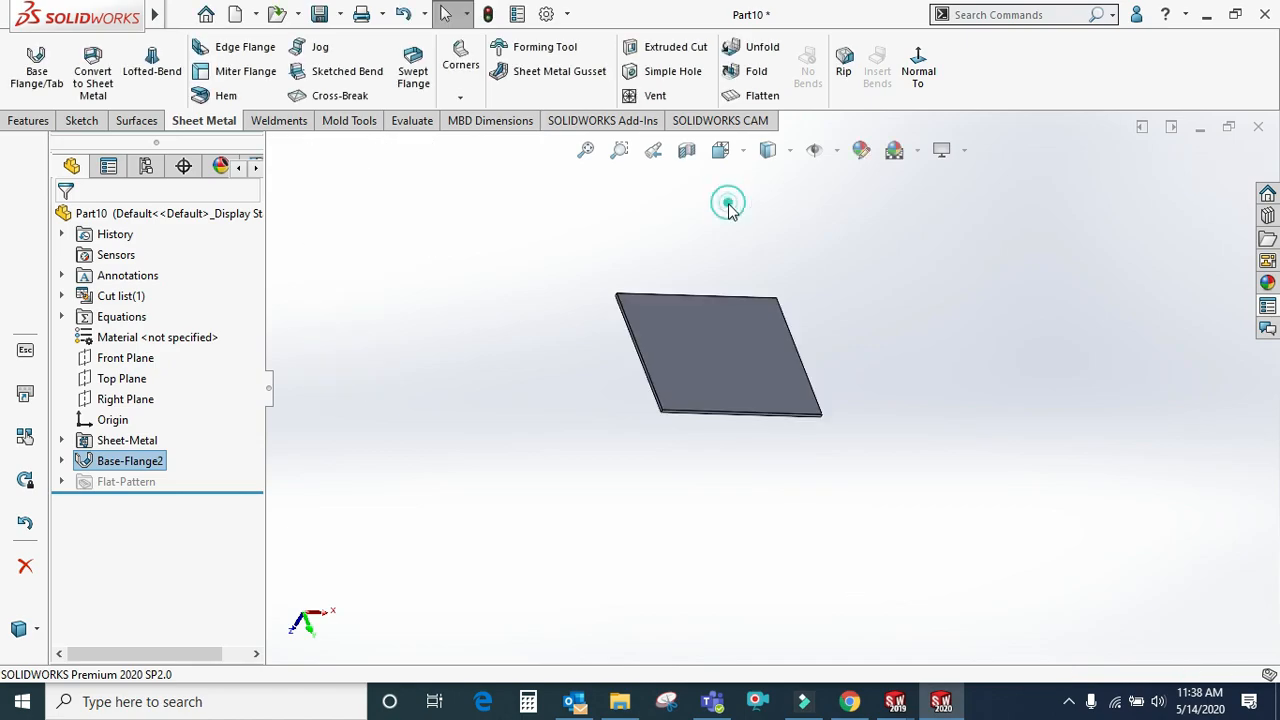
Start an edge flange on two adjacent edges of the plate with a flange length of 40 mm
middle_click_drag(746, 362, 686, 486)
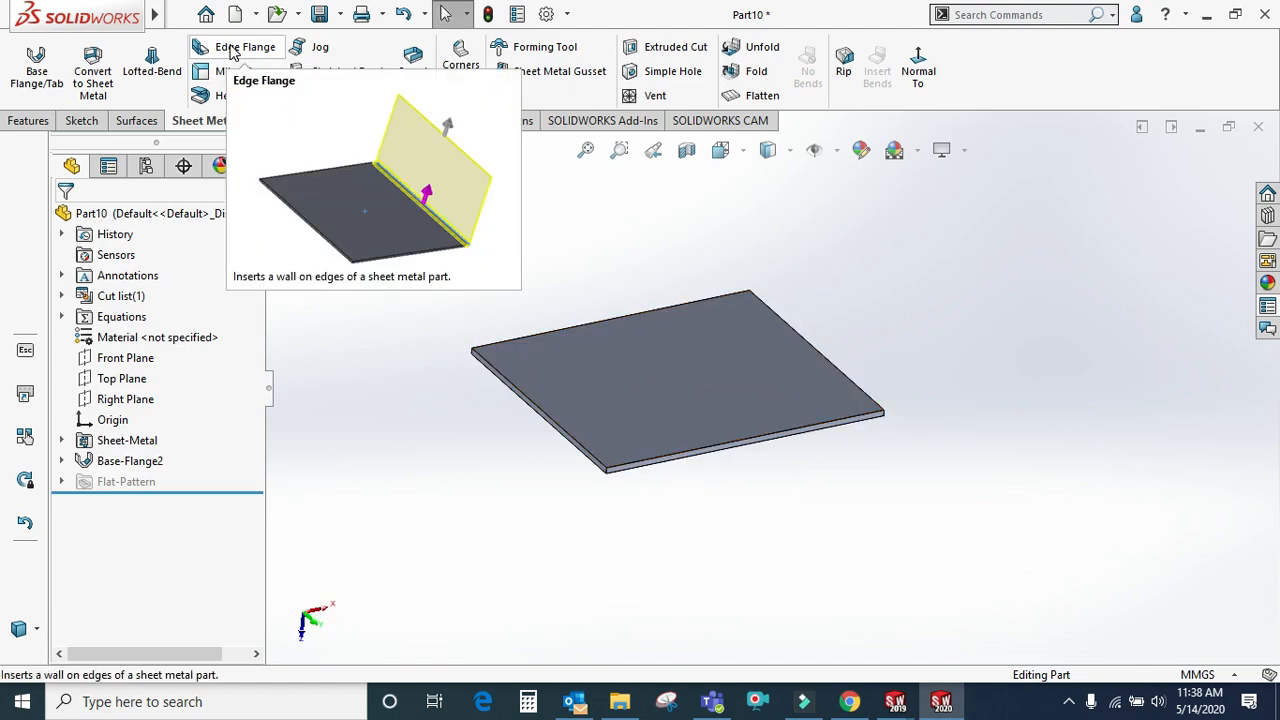
left_click(232, 52)
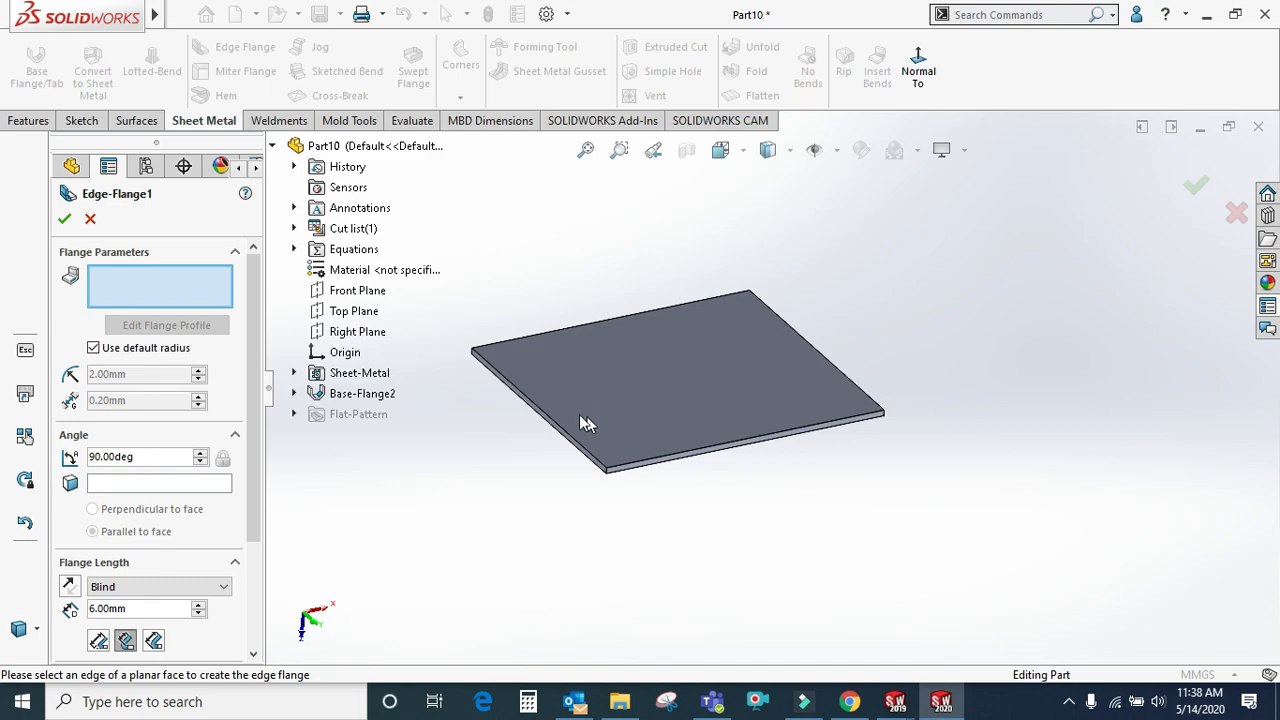
scroll(587, 442, "up", 1)
middle_click_drag(588, 416, 545, 408)
scroll(619, 422, "down", 2)
left_click(553, 403)
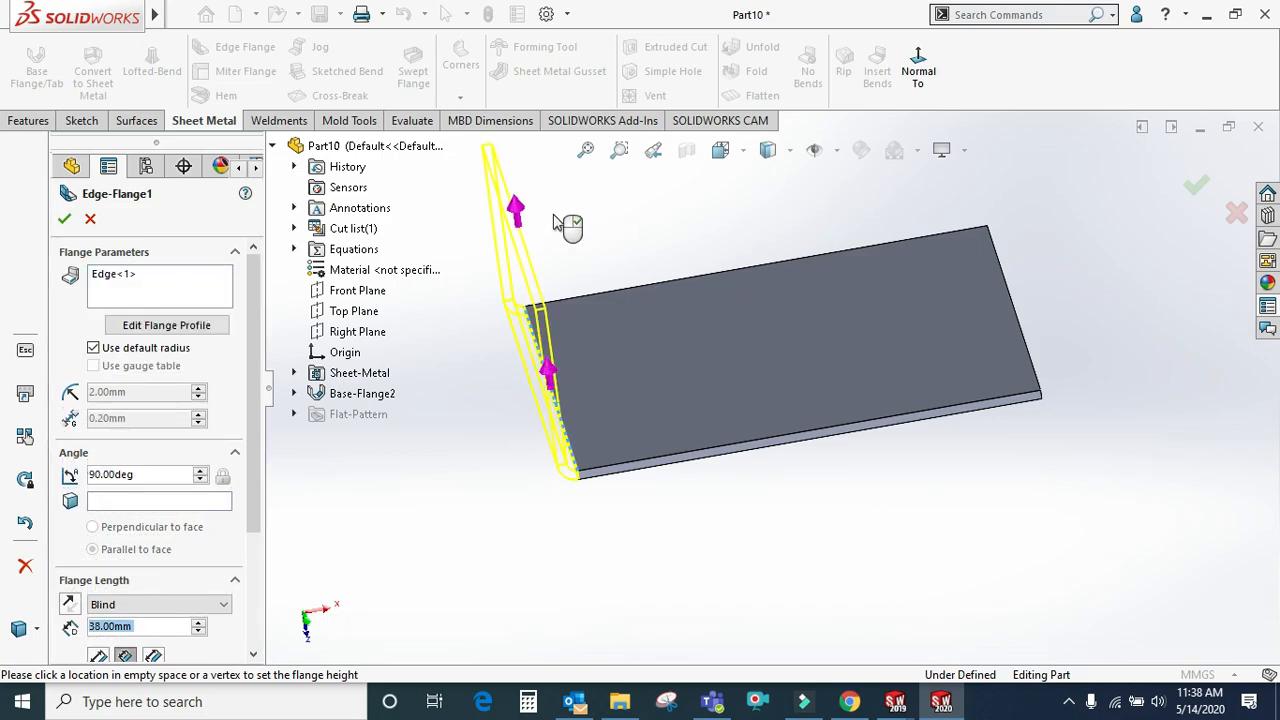
left_click(677, 278)
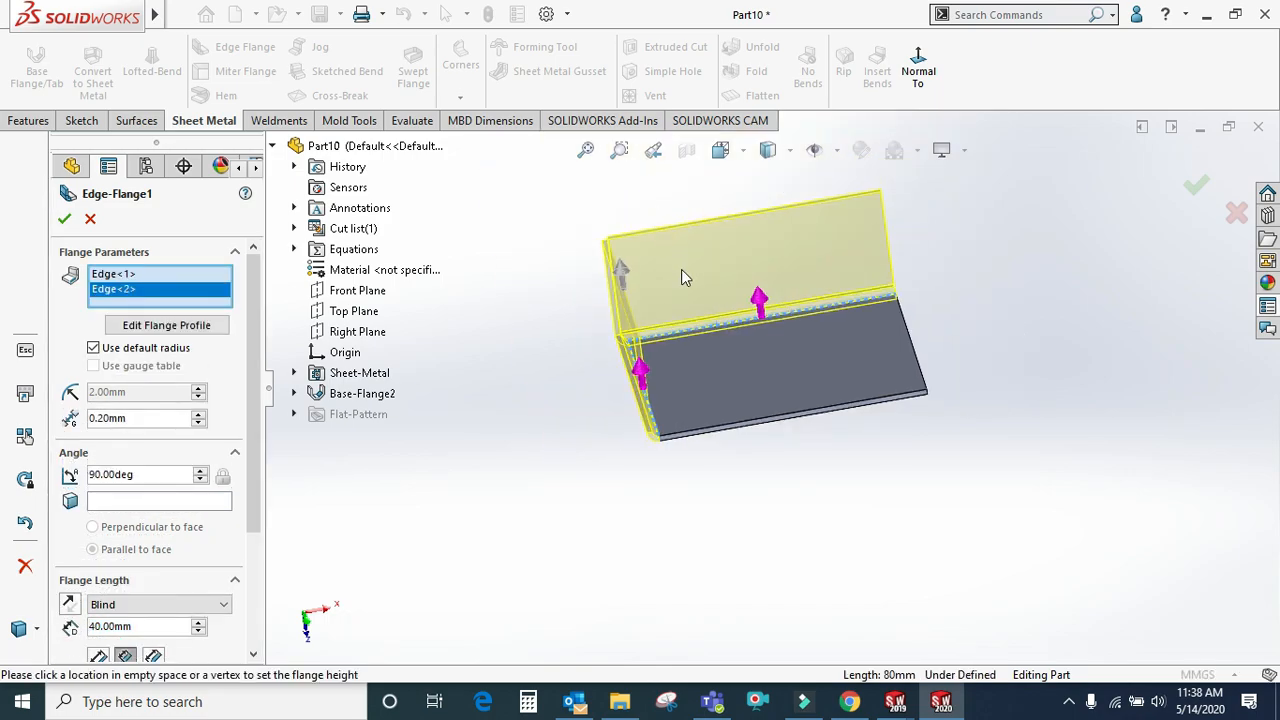
Add the two remaining edges of the plate to the edge flange
middle_click_drag(712, 315, 543, 402)
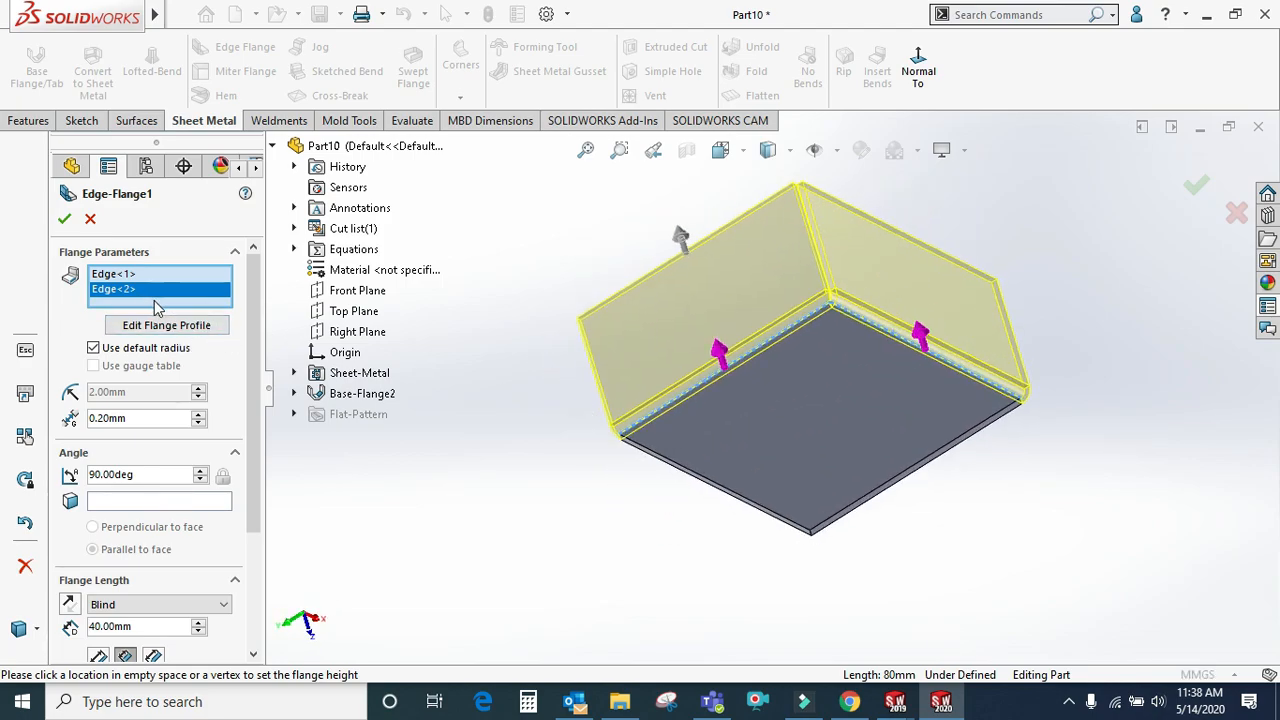
left_click(877, 491)
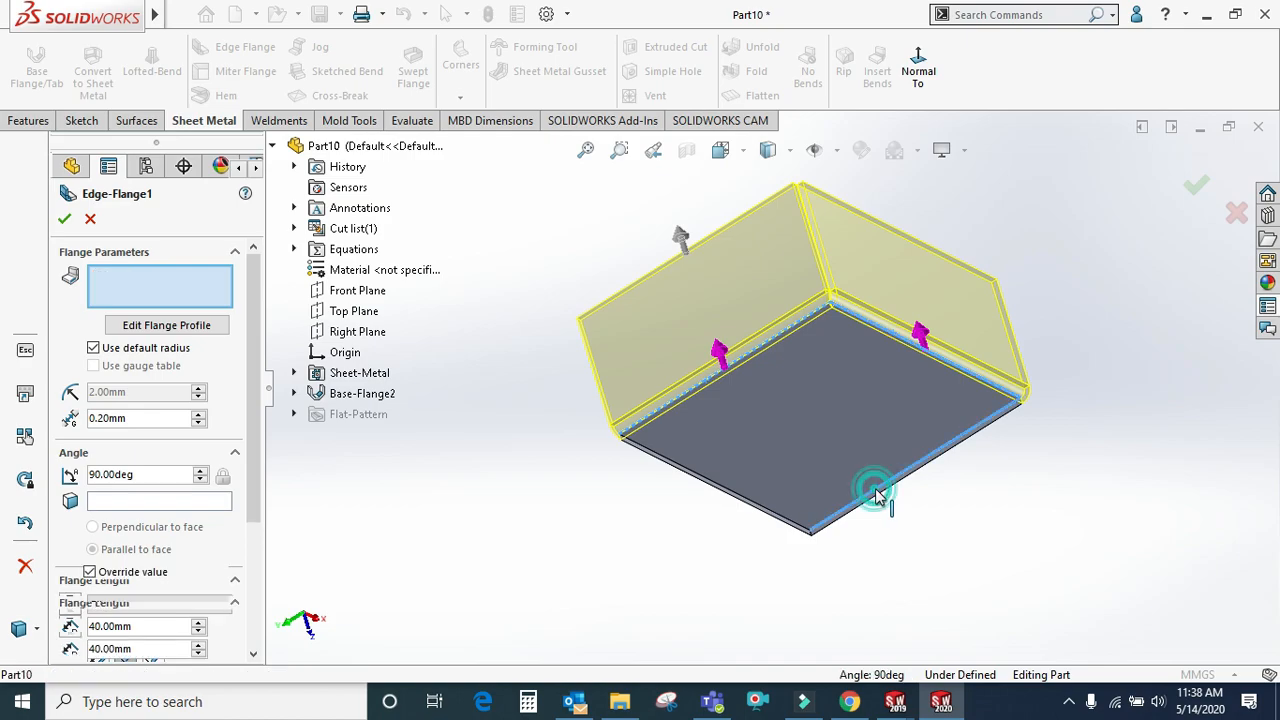
left_click(765, 510)
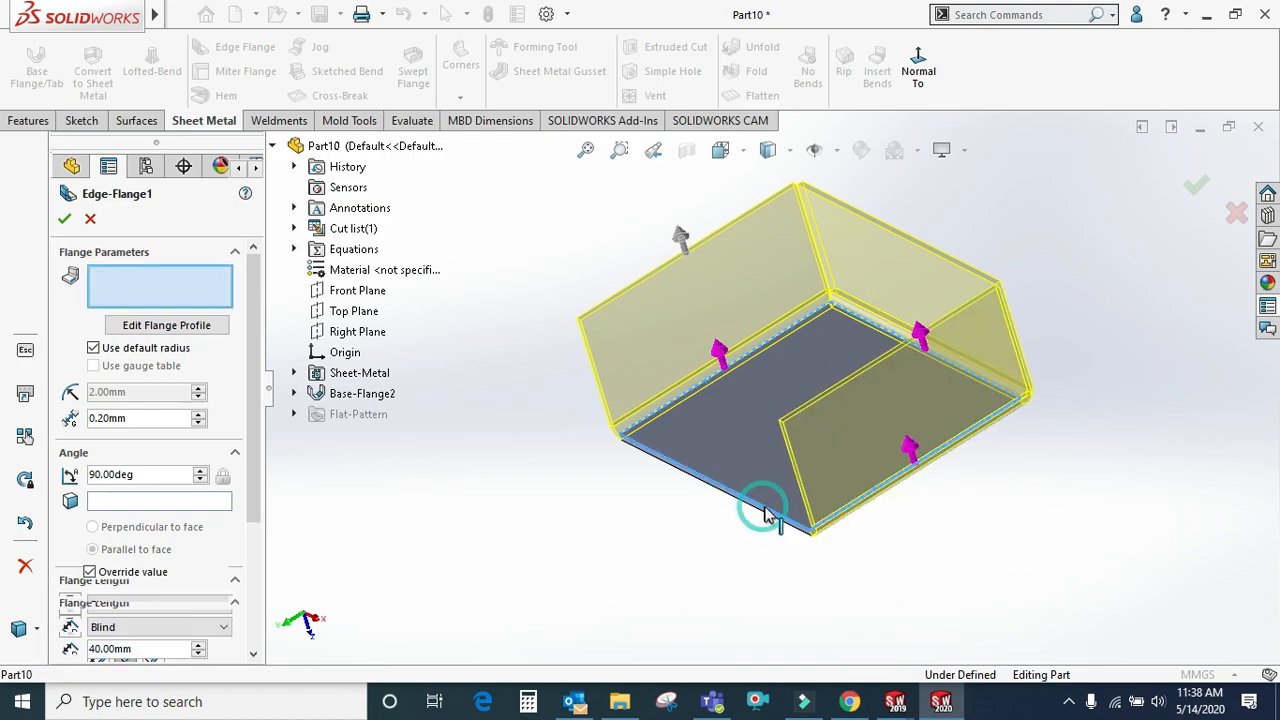
Try gap distances of 1.2 mm and 2.2 mm between the adjacent flanges and set the gap back to 0.2 mm
scroll(786, 488, "down", 3)
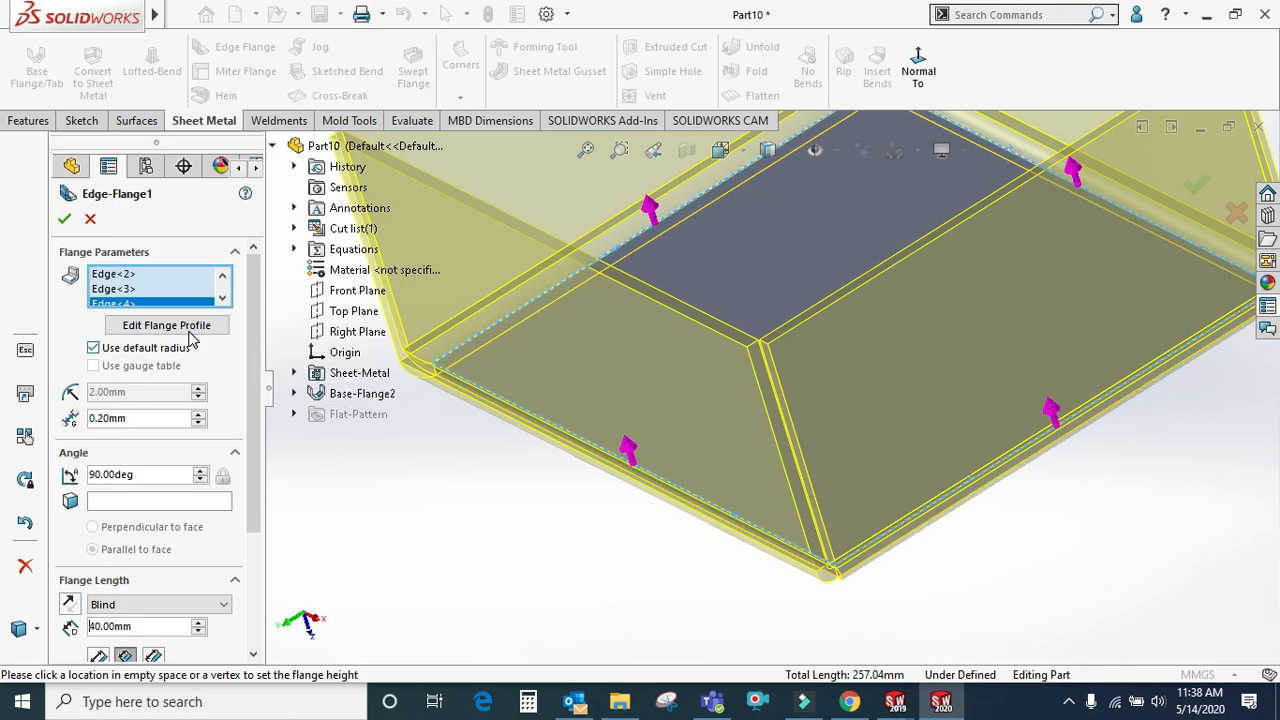
double_click(136, 419)
scroll(800, 570, "down", 6)
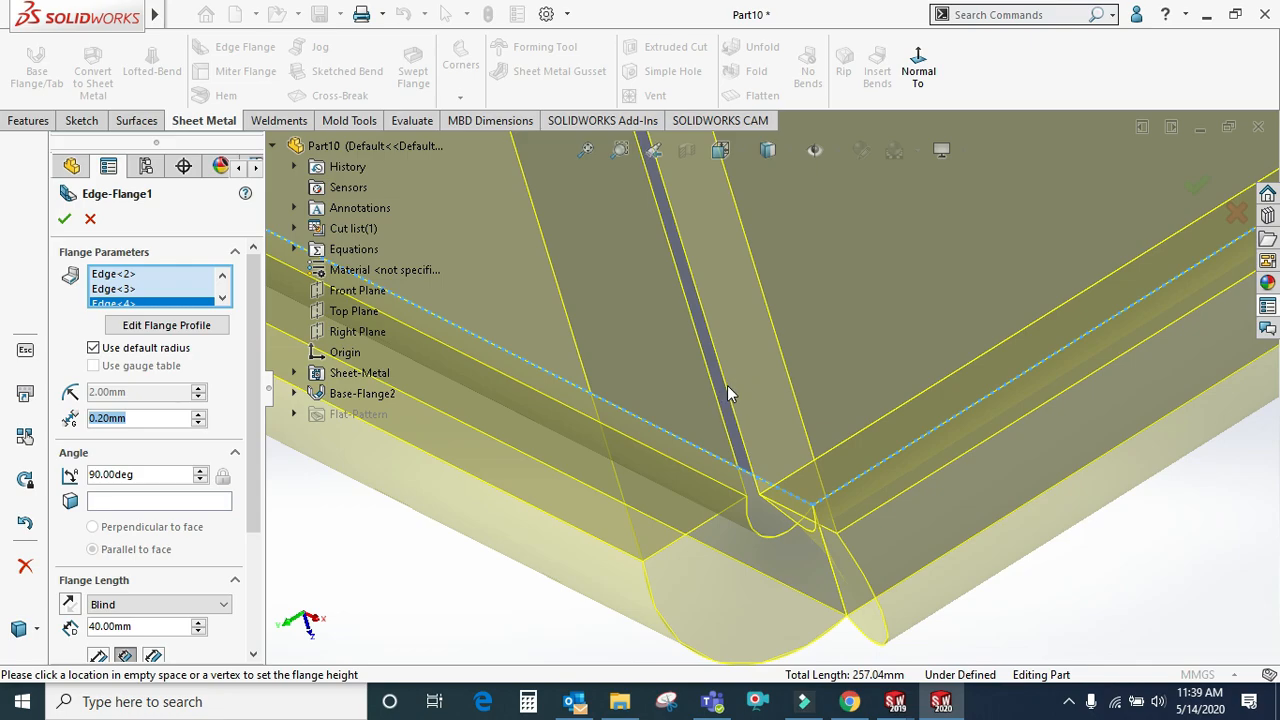
left_click(200, 414)
left_click(200, 414)
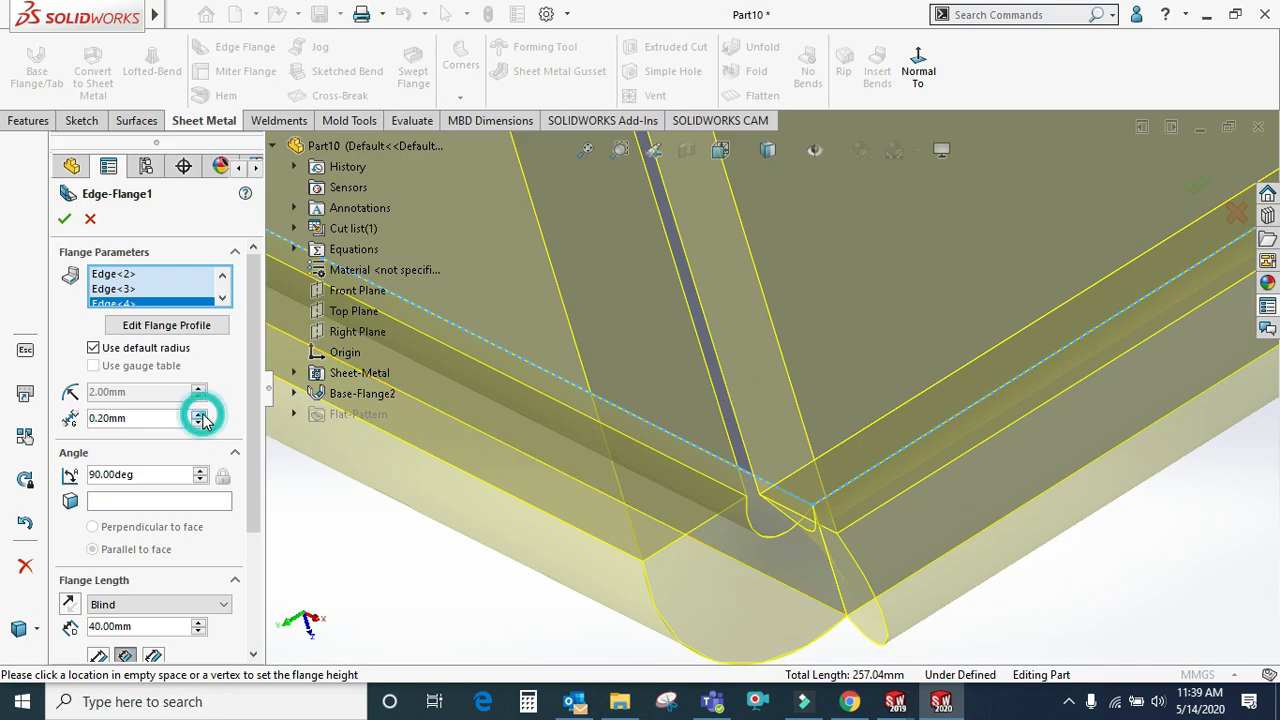
left_click(198, 424)
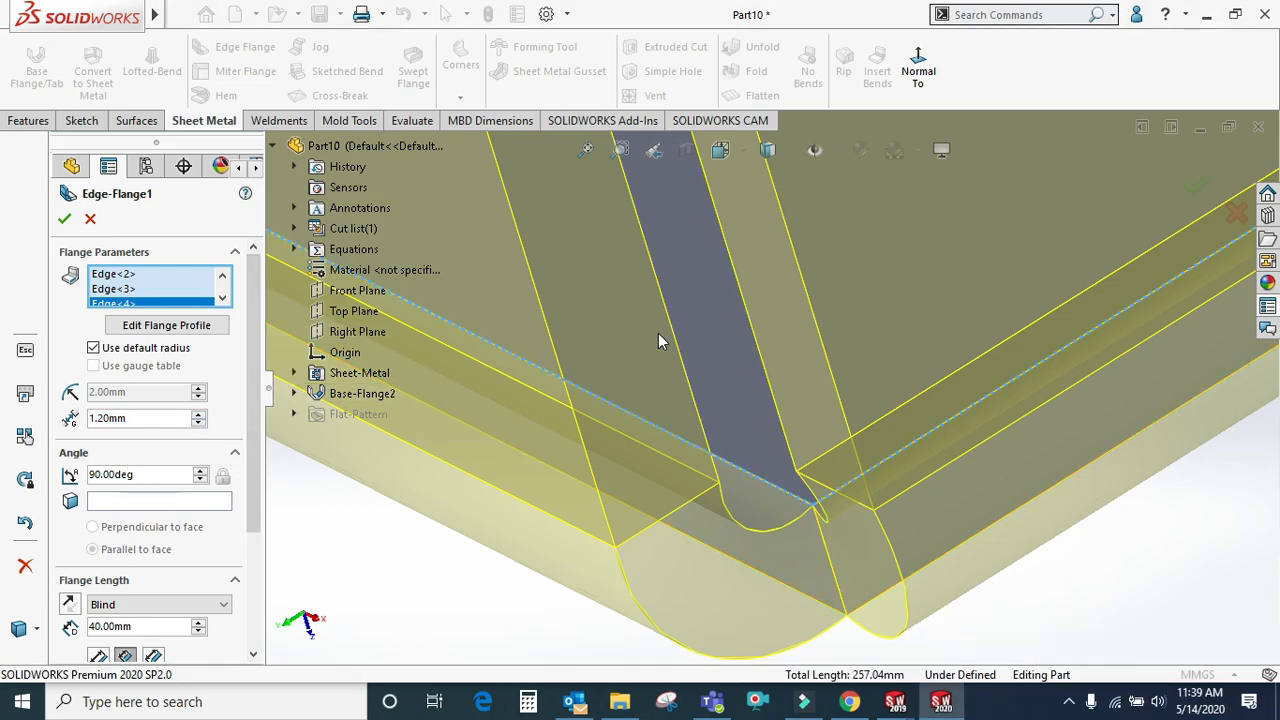
left_click(199, 416)
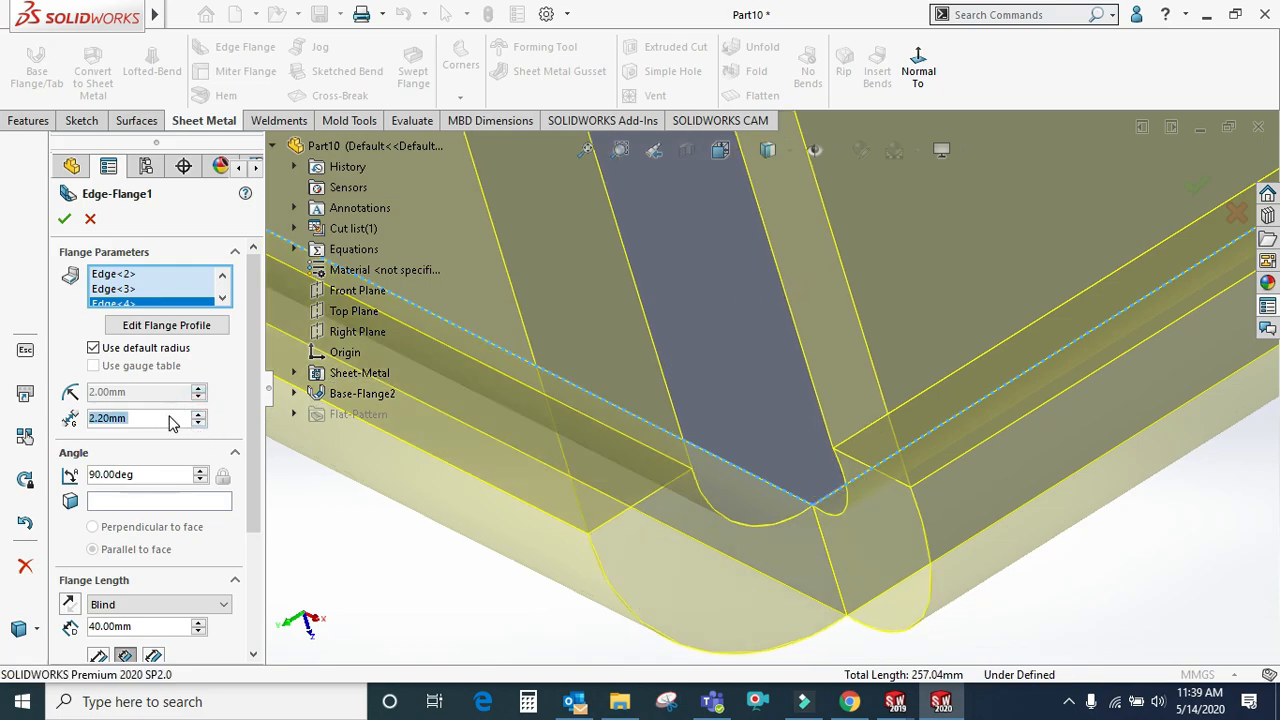
type("0.2")
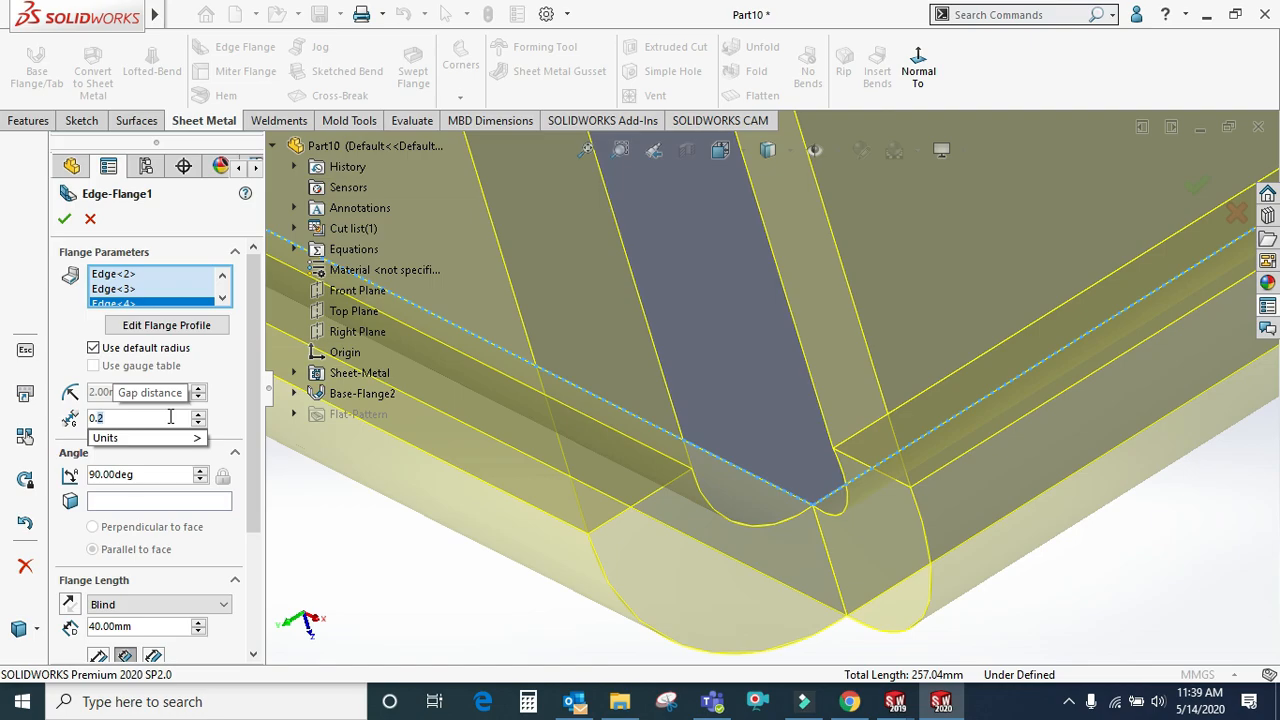
key("Return")
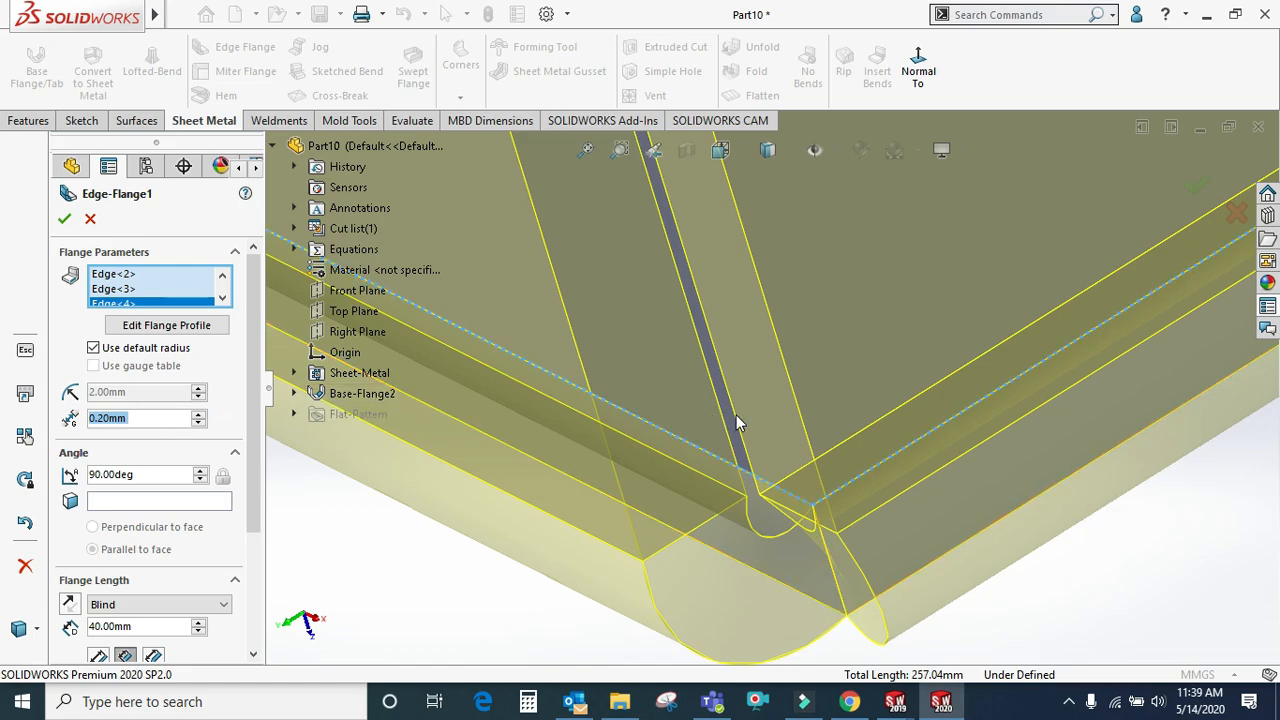
Set the flange angle to 45 degrees for all four edge flanges
left_click(150, 474)
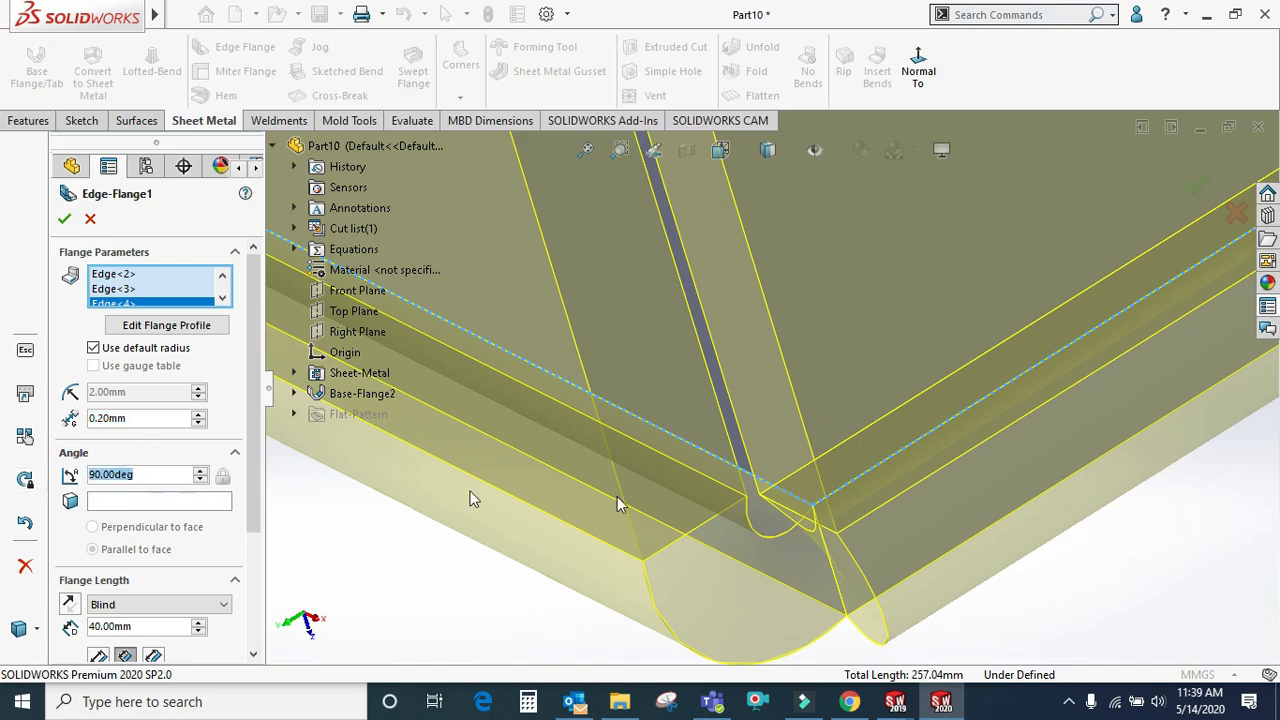
scroll(820, 480, "up", 11)
middle_click_drag(772, 403, 750, 456)
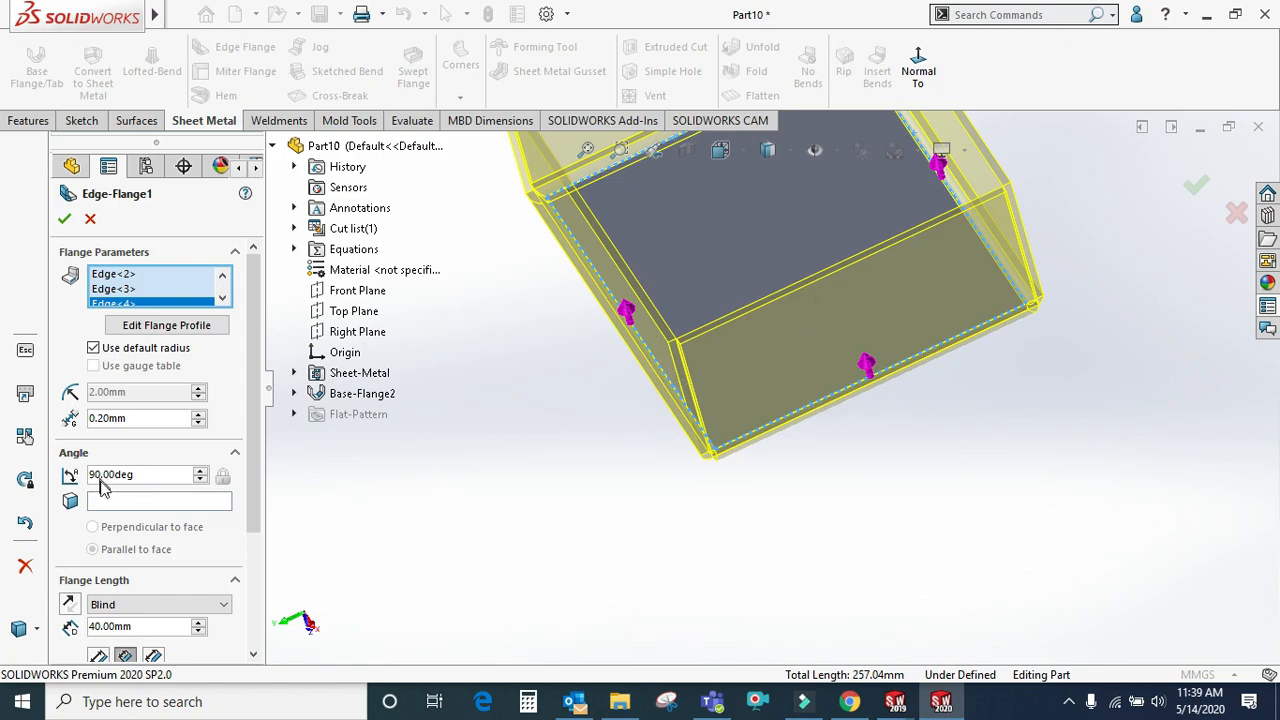
left_click(141, 474)
type("45")
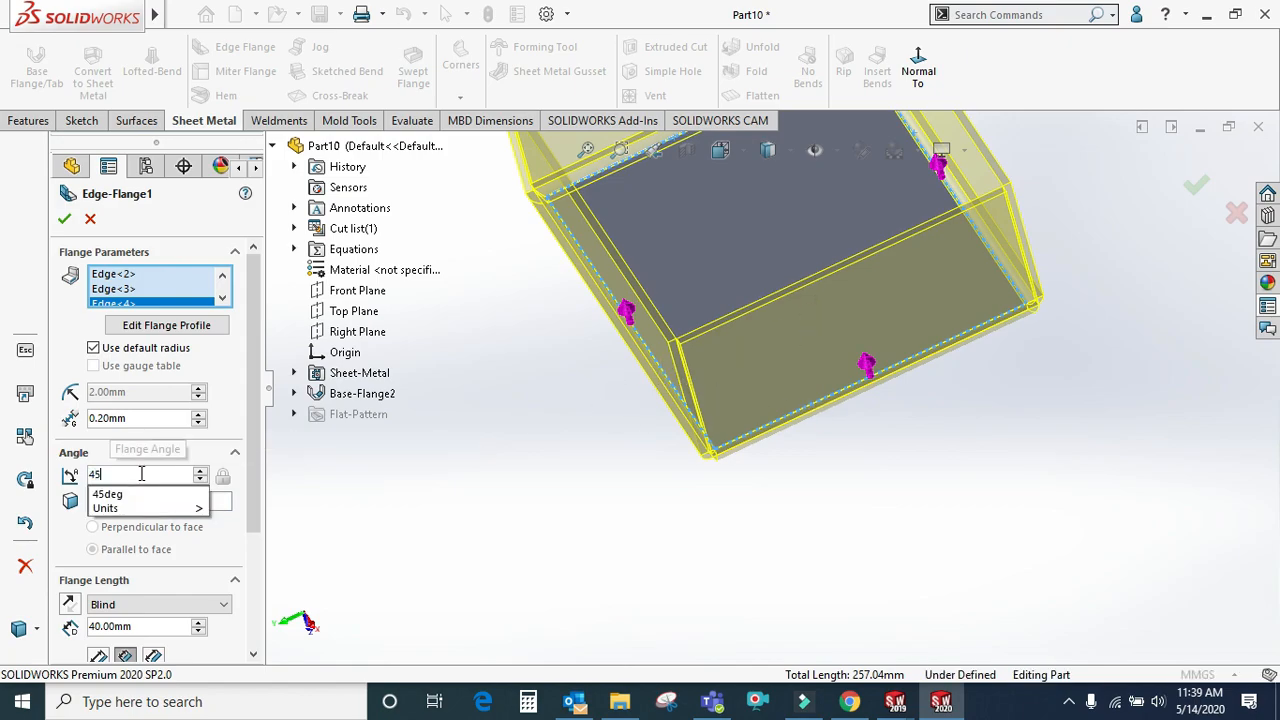
key("Return")
scroll(700, 385, "up", 5)
middle_click_drag(790, 380, 840, 305)
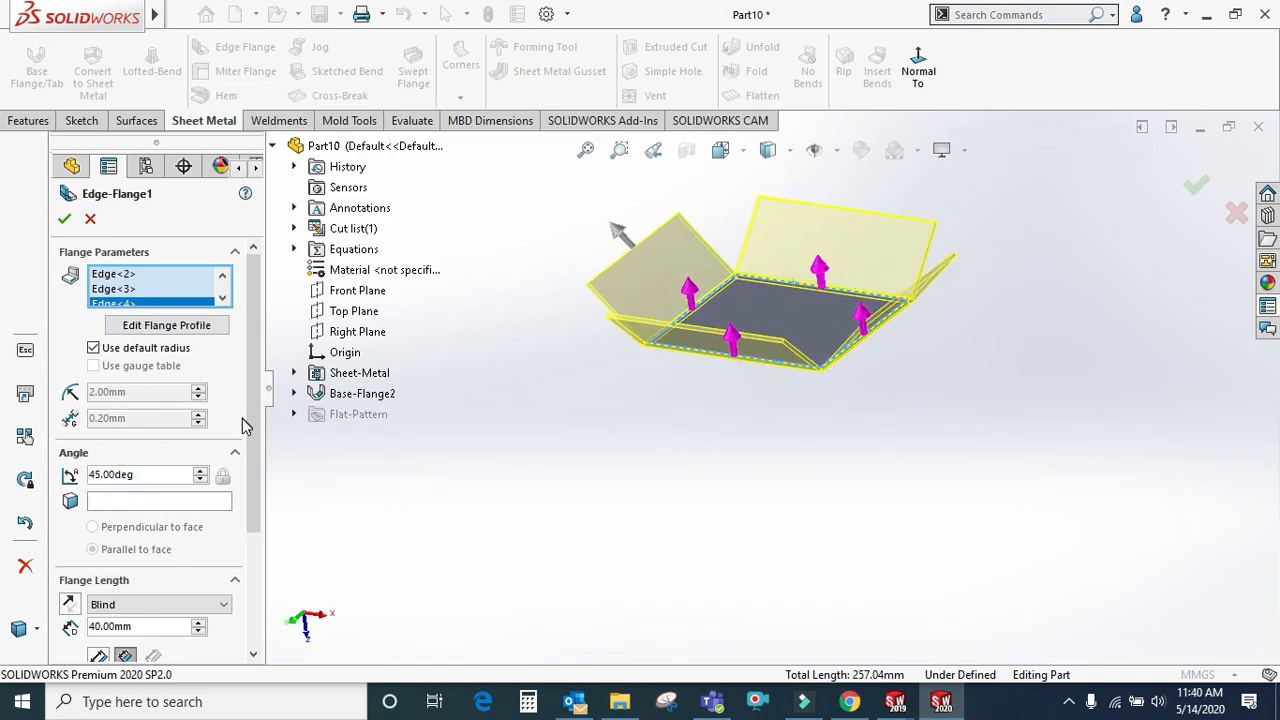
Set the edge flange length to 100 mm and inspect a corner between the flanges
left_click_drag(254, 428, 254, 516)
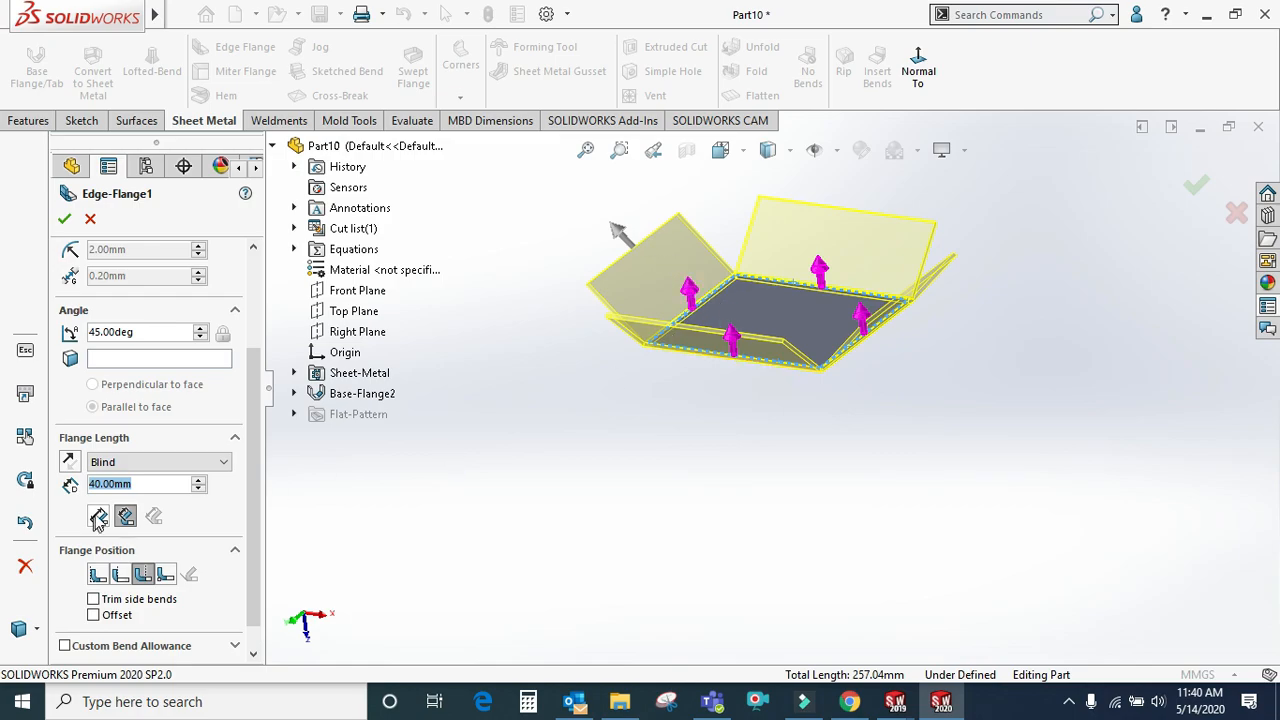
type("100")
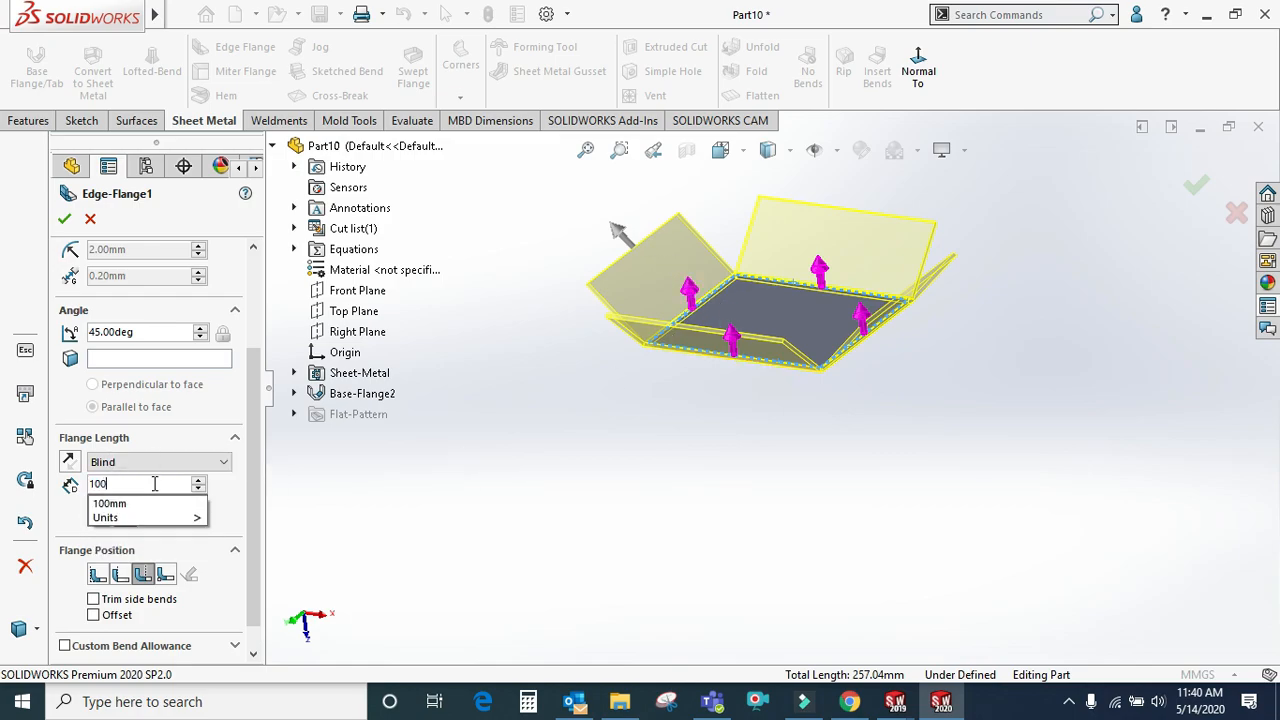
key("Return")
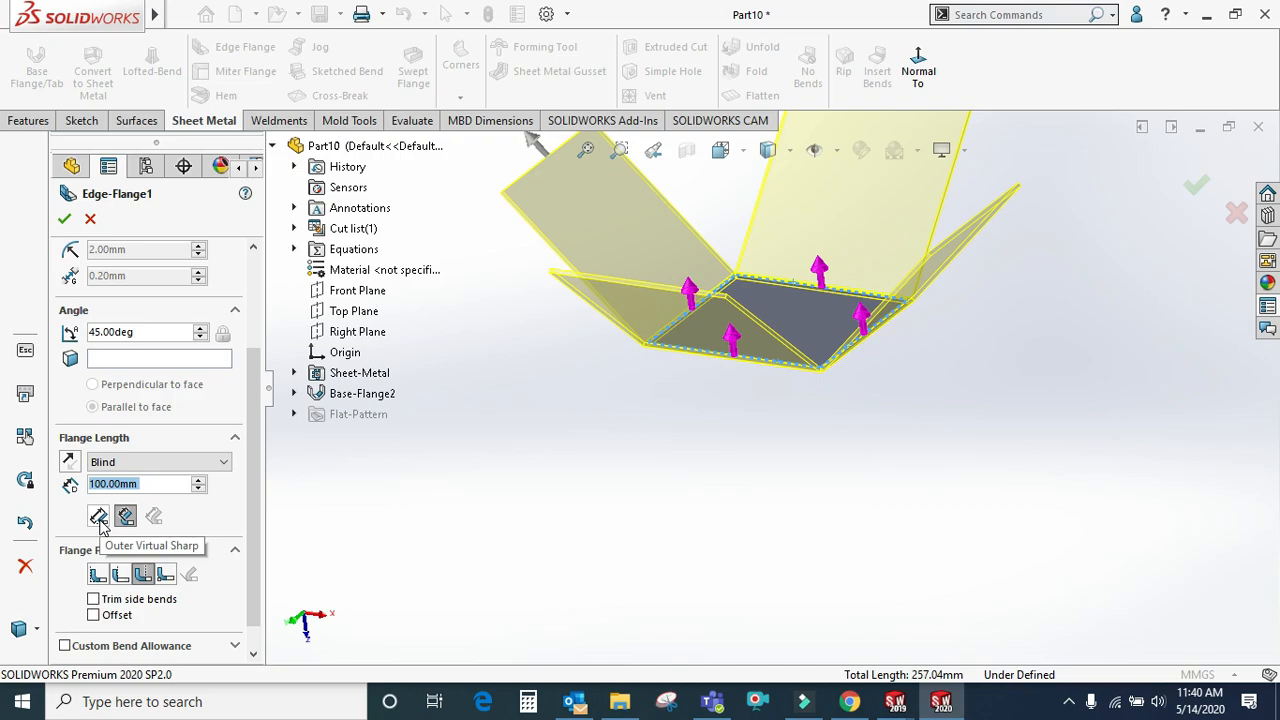
scroll(670, 360, "down", 6)
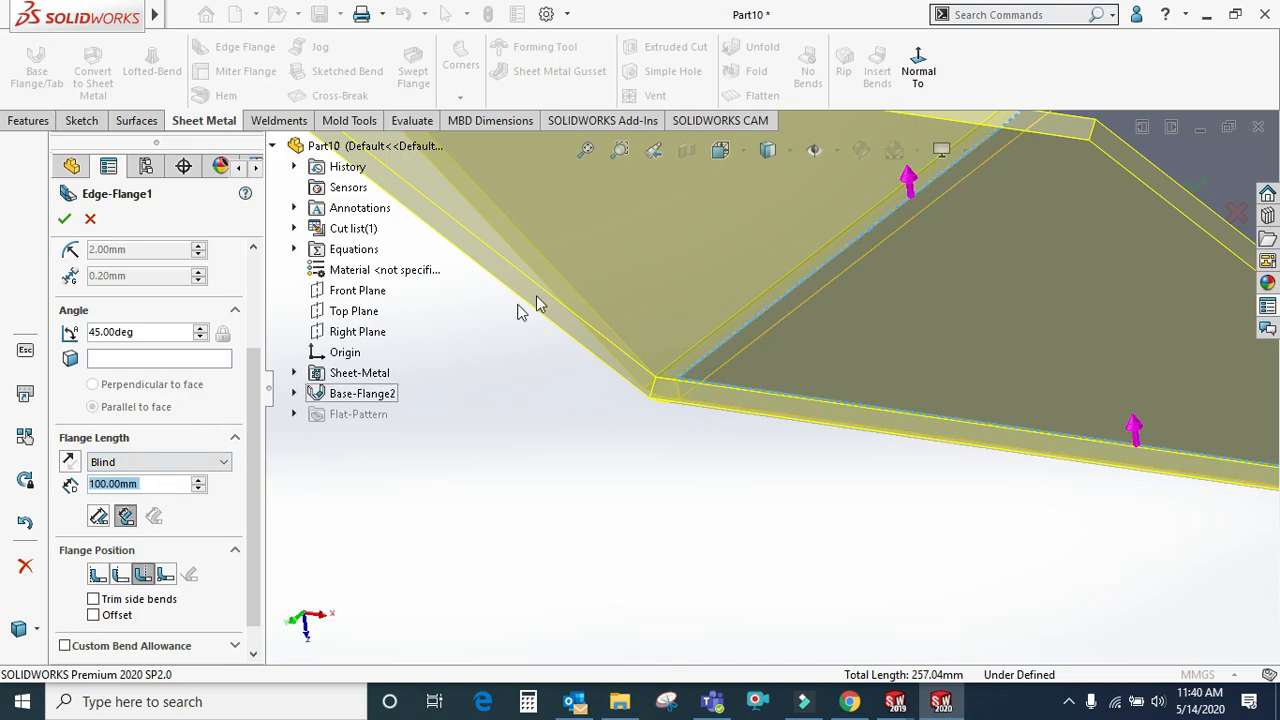
scroll(633, 350, "up", 5)
middle_click_drag(652, 361, 636, 433)
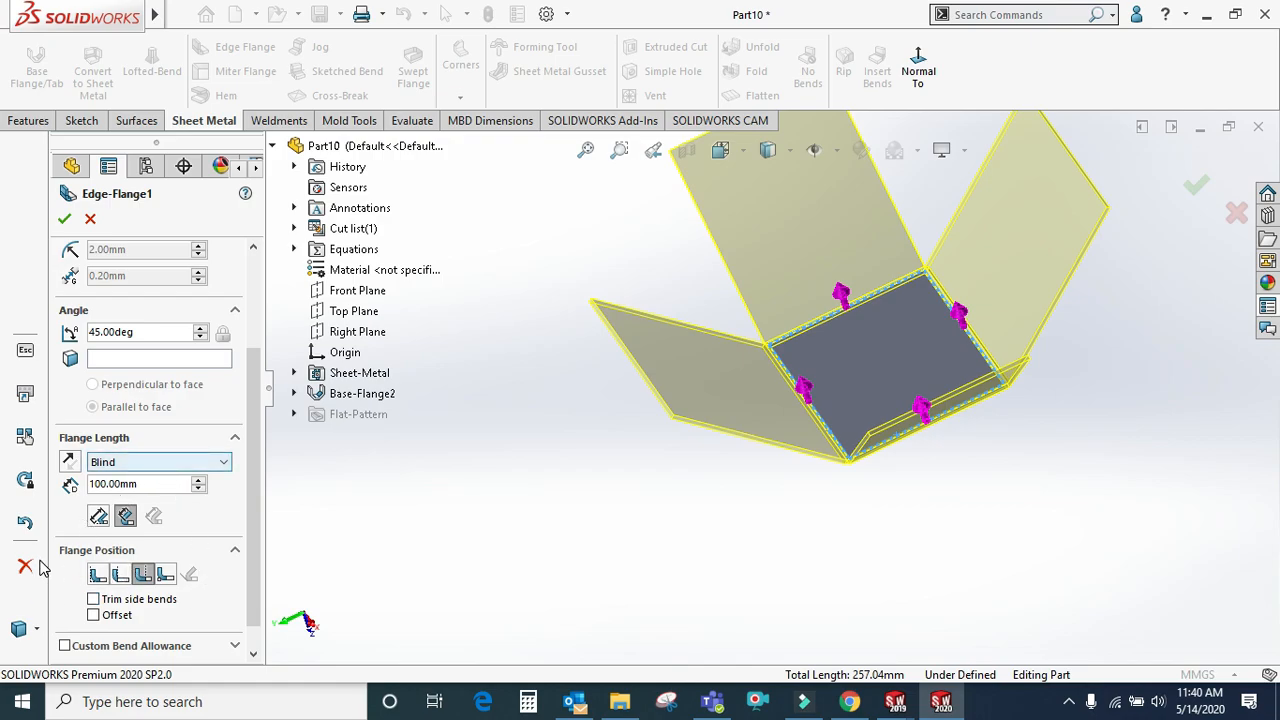
Set the flange angle back to 90 degrees
double_click(140, 332)
type("90")
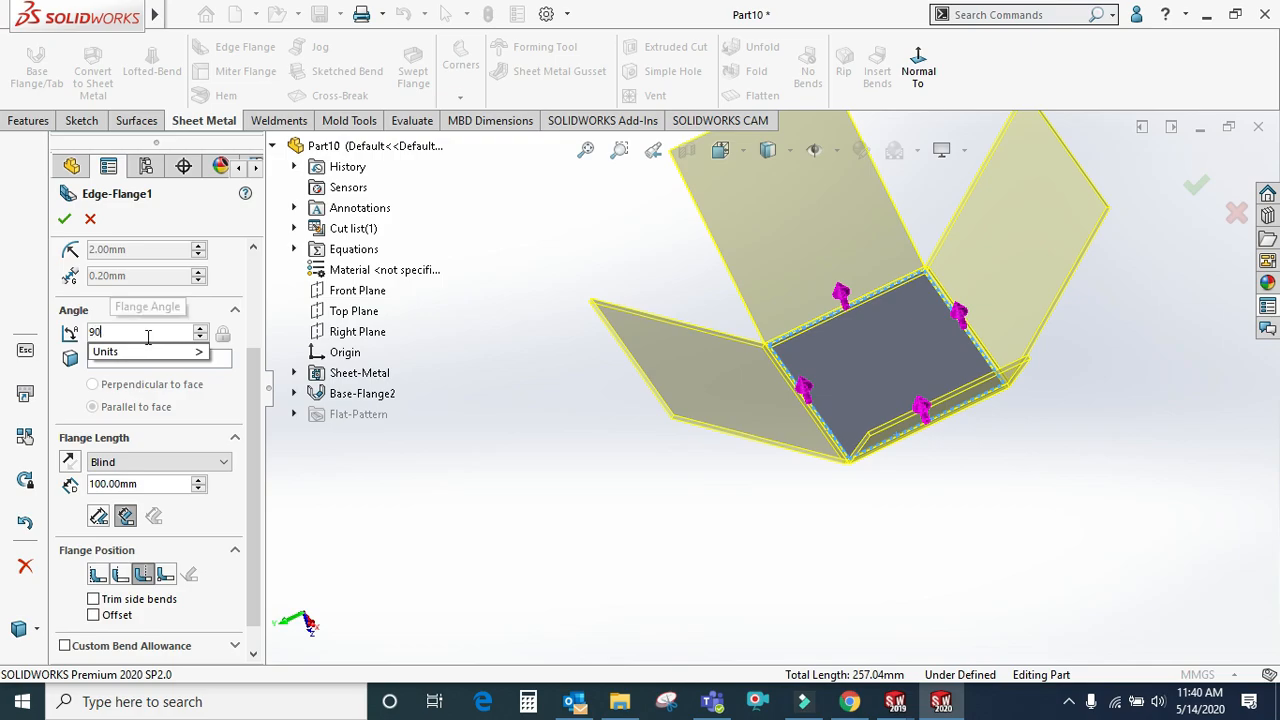
key("Return")
Examine the corner between adjacent flanges in the front and right views
left_click(928, 90)
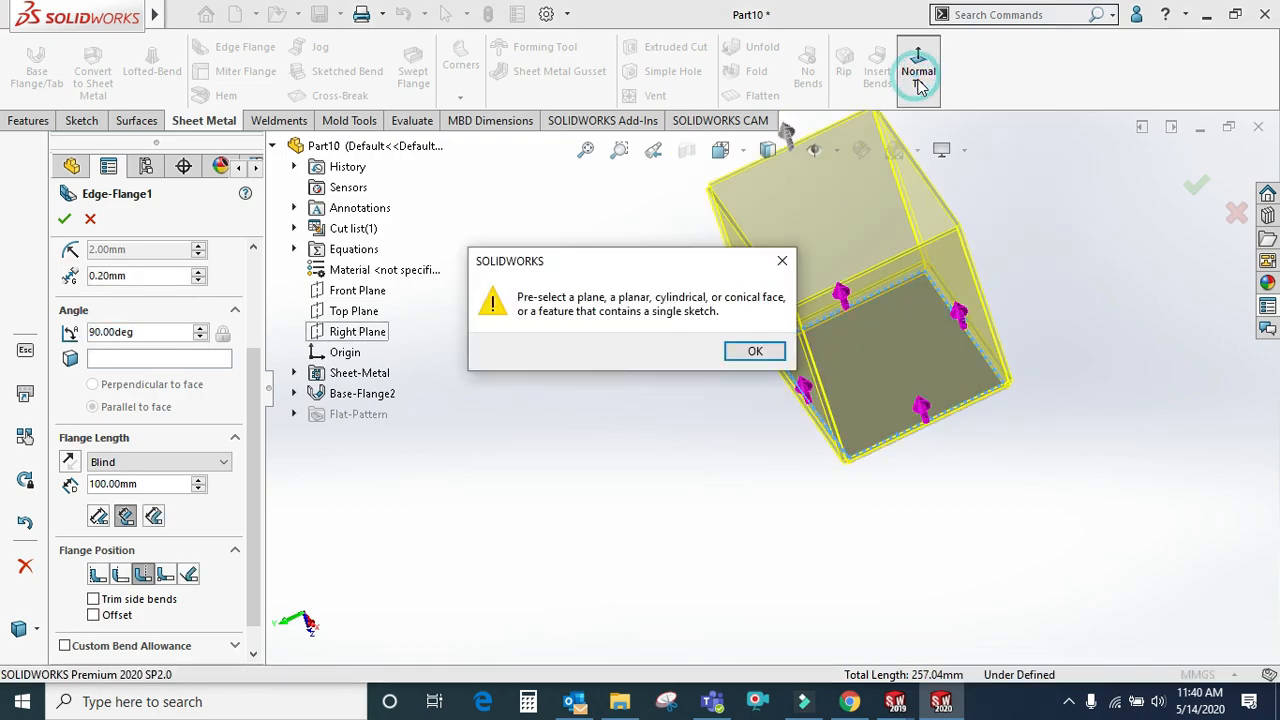
left_click(749, 349)
scroll(908, 383, "down", 3)
middle_click_drag(907, 375, 875, 403)
scroll(902, 379, "down", 4)
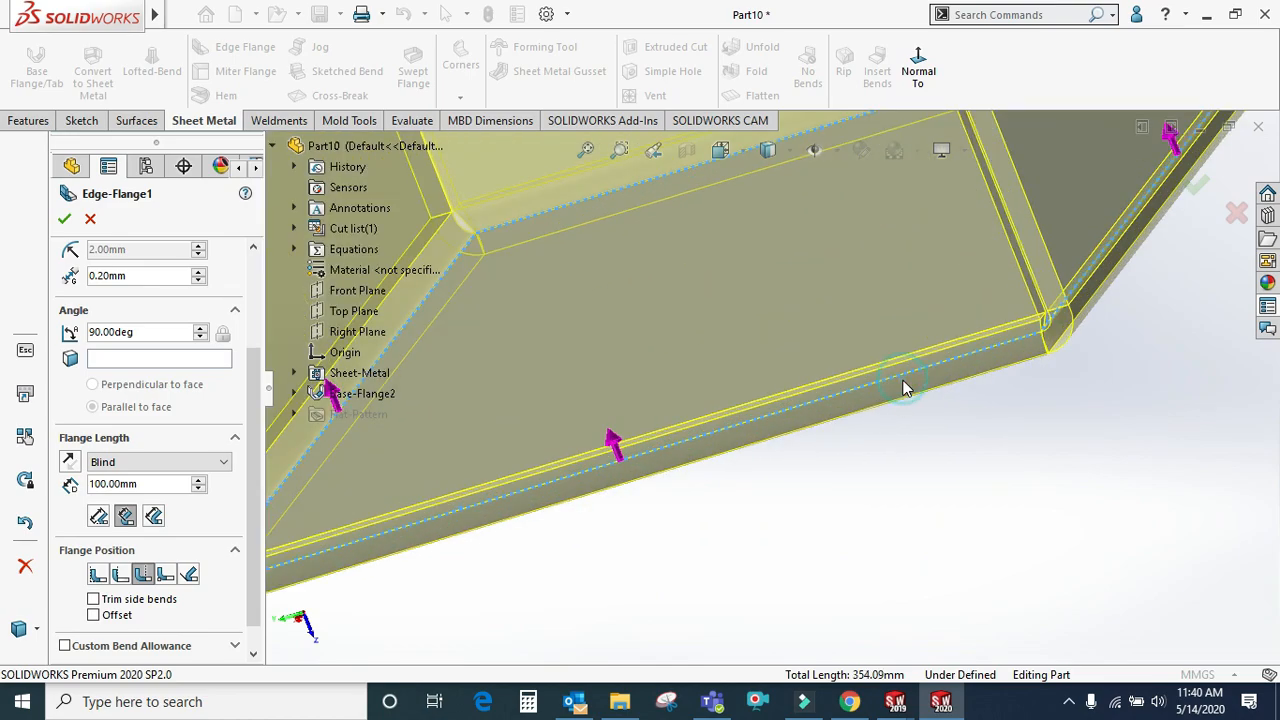
key("f")
left_click(719, 150)
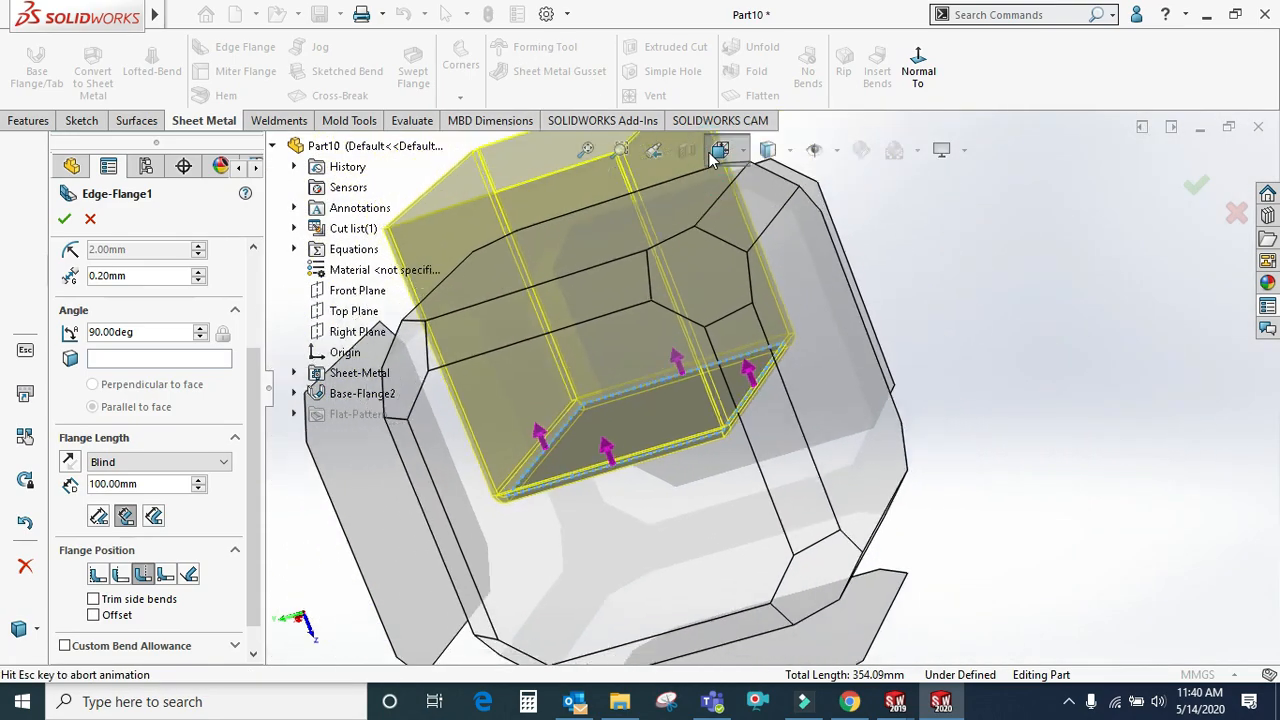
left_click(744, 233)
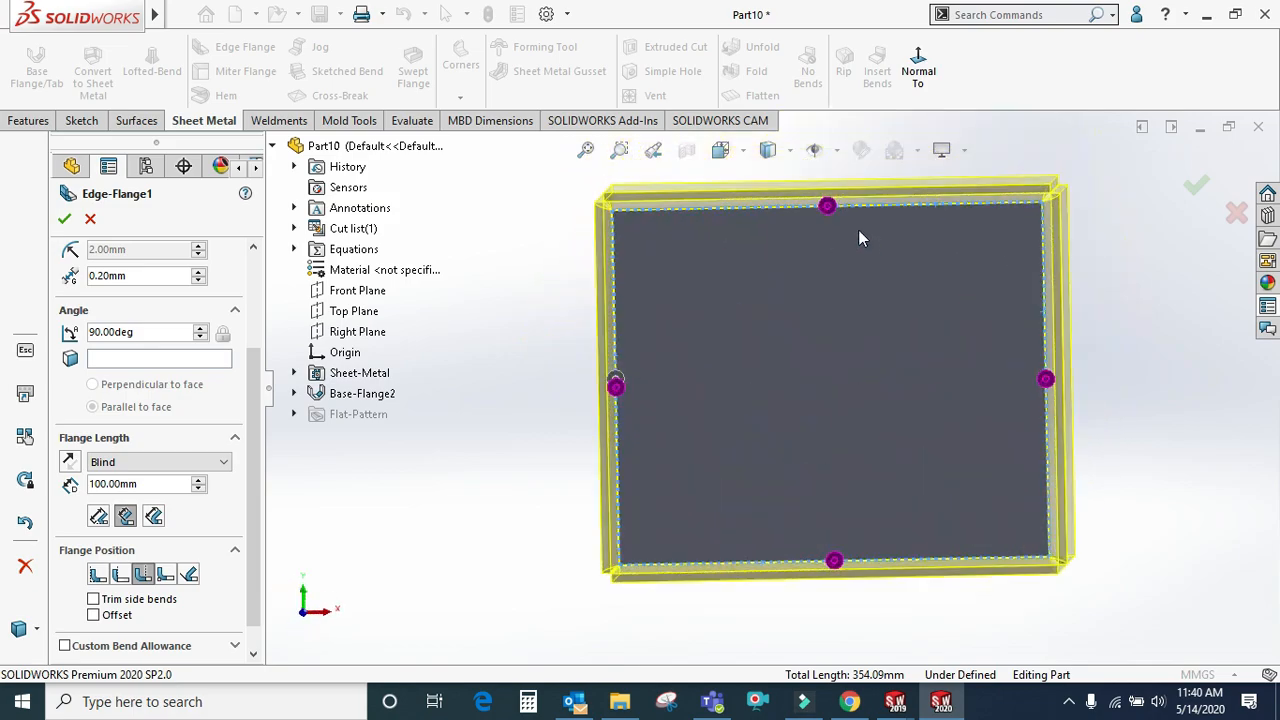
left_click(727, 150)
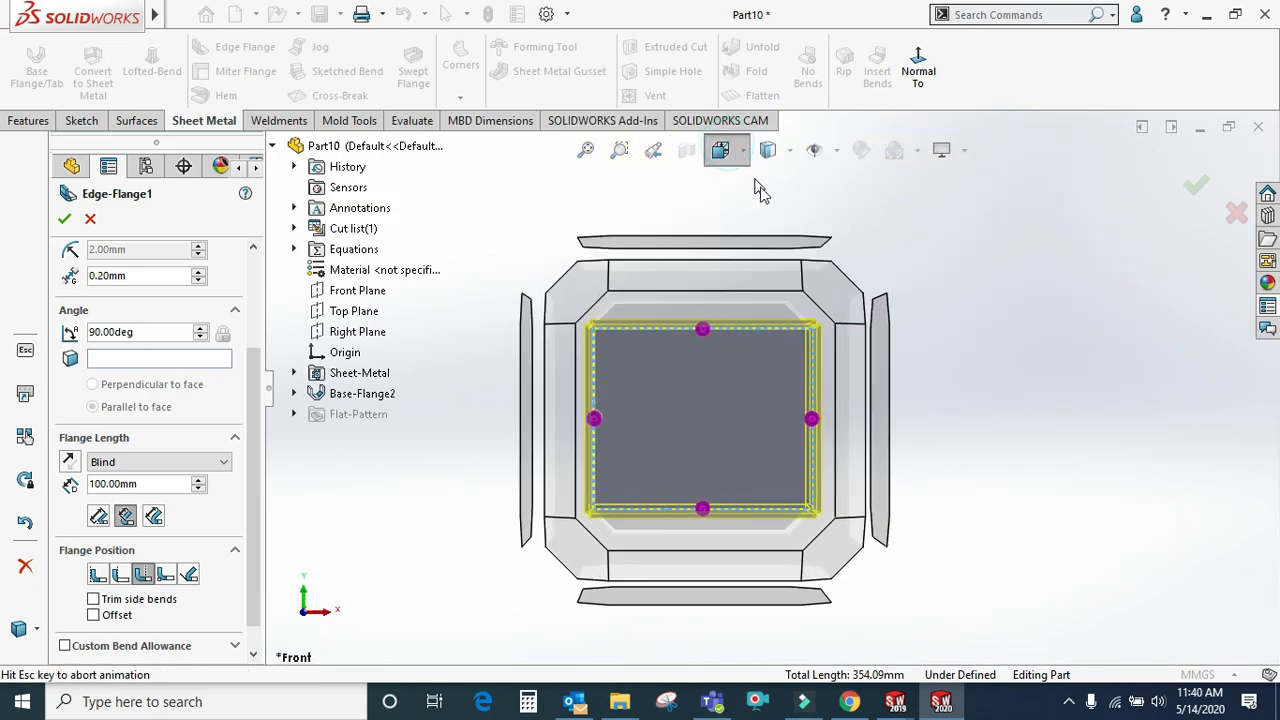
left_click(791, 363)
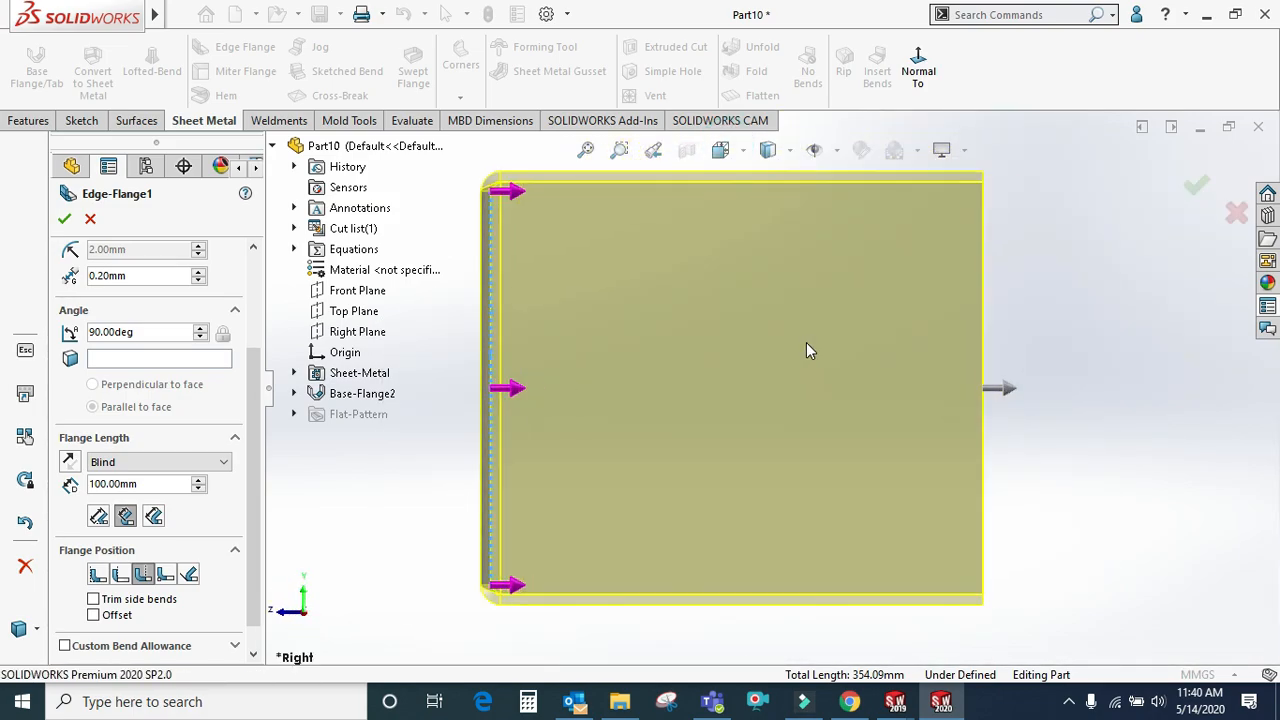
scroll(756, 273, "up", 3)
scroll(679, 252, "down", 5)
middle_click_drag(509, 370, 658, 330)
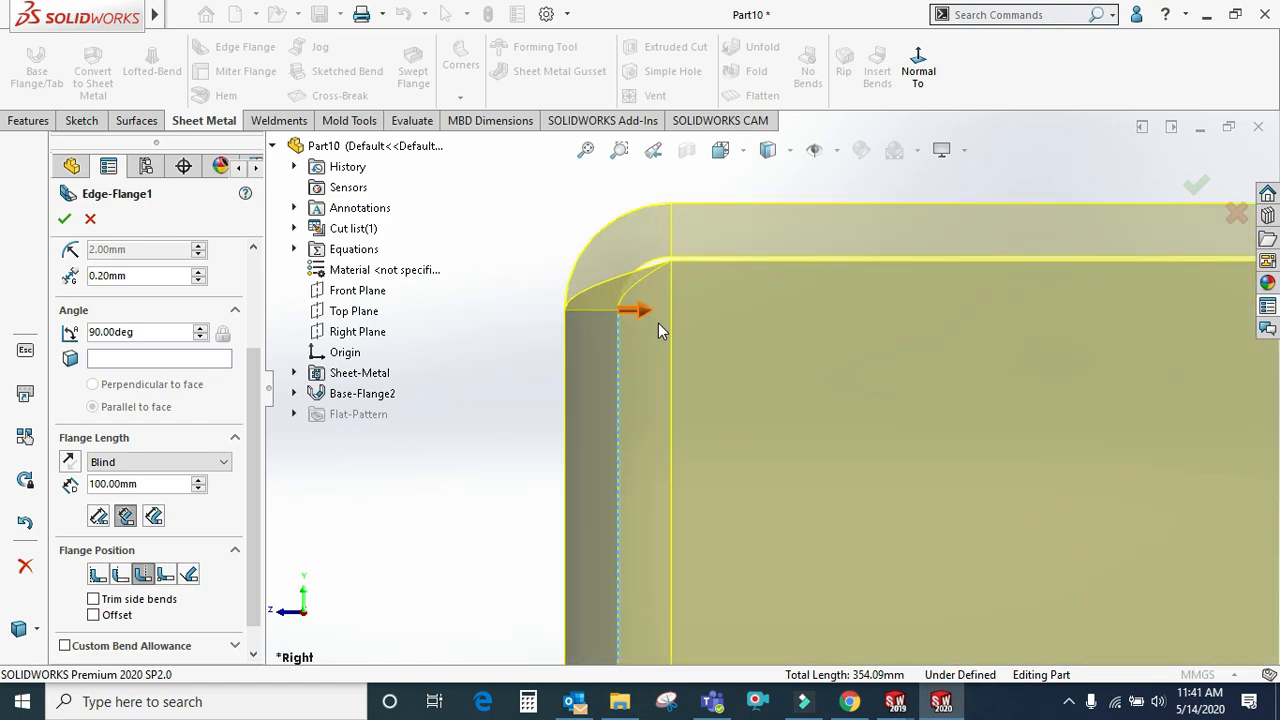
Compare the Material Inside, Material Outside and Bend Outside flange positions at the plate corner
left_click(103, 579)
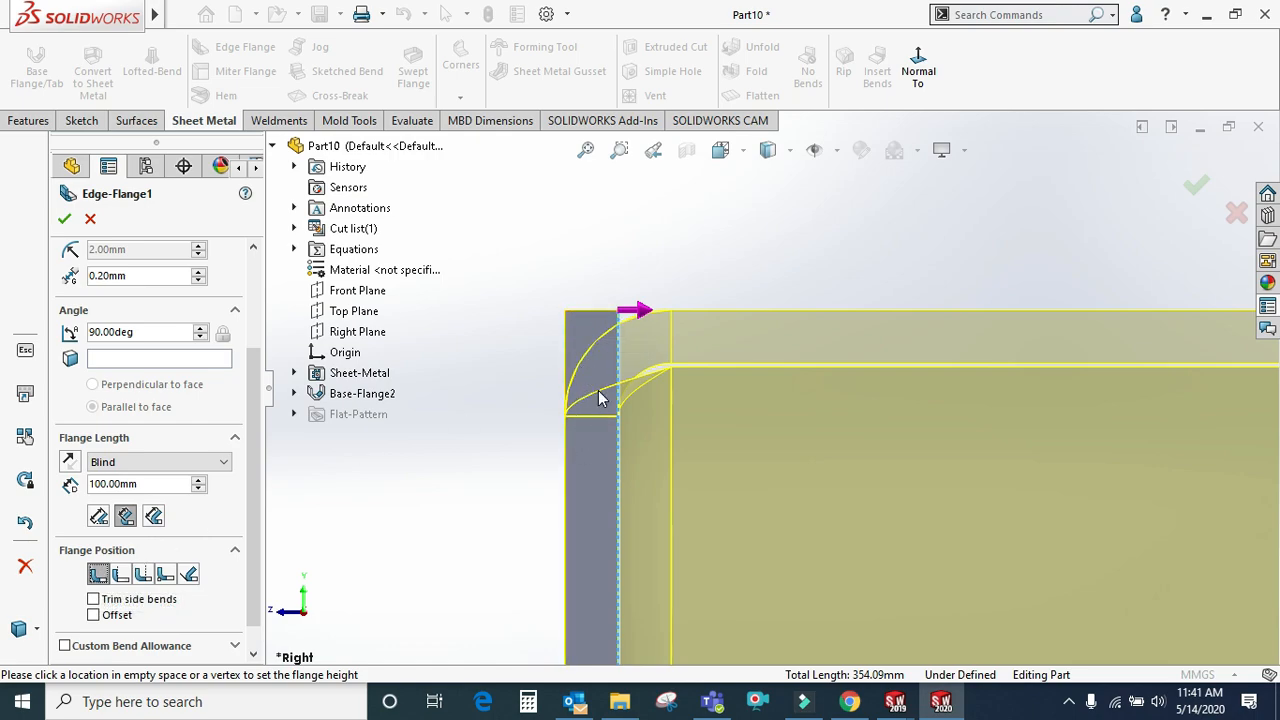
left_click(122, 580)
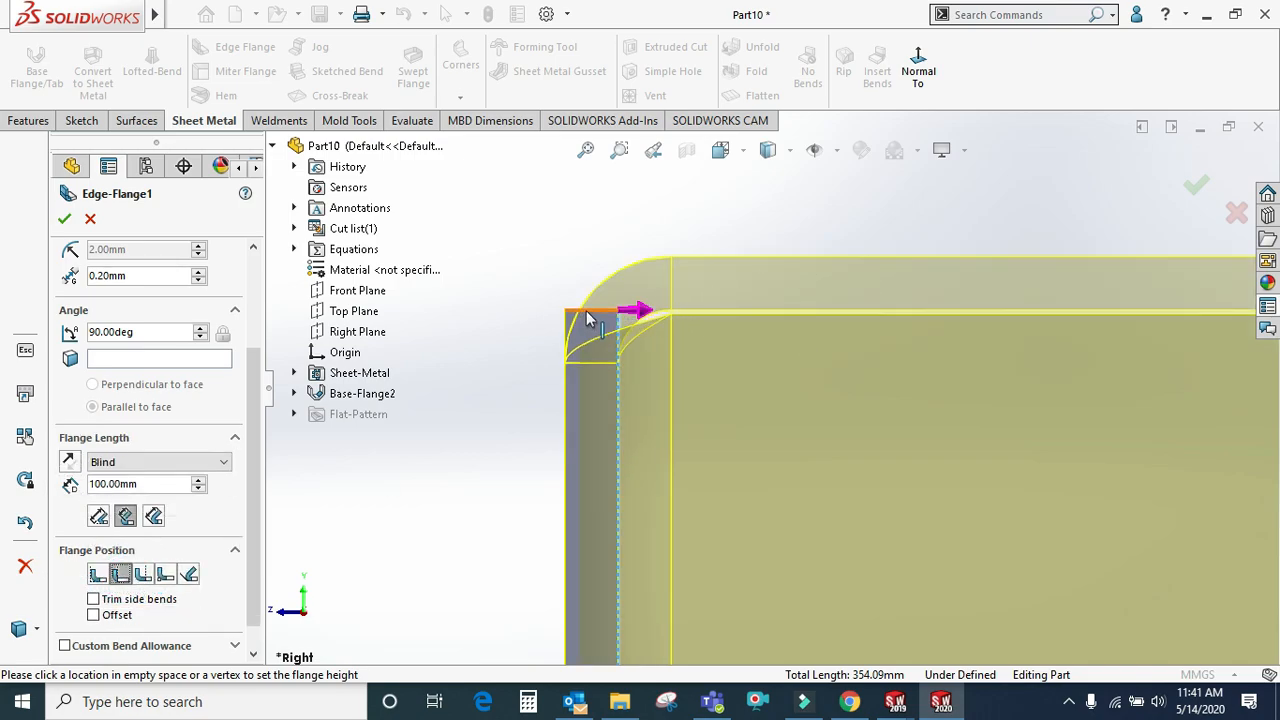
left_click(143, 576)
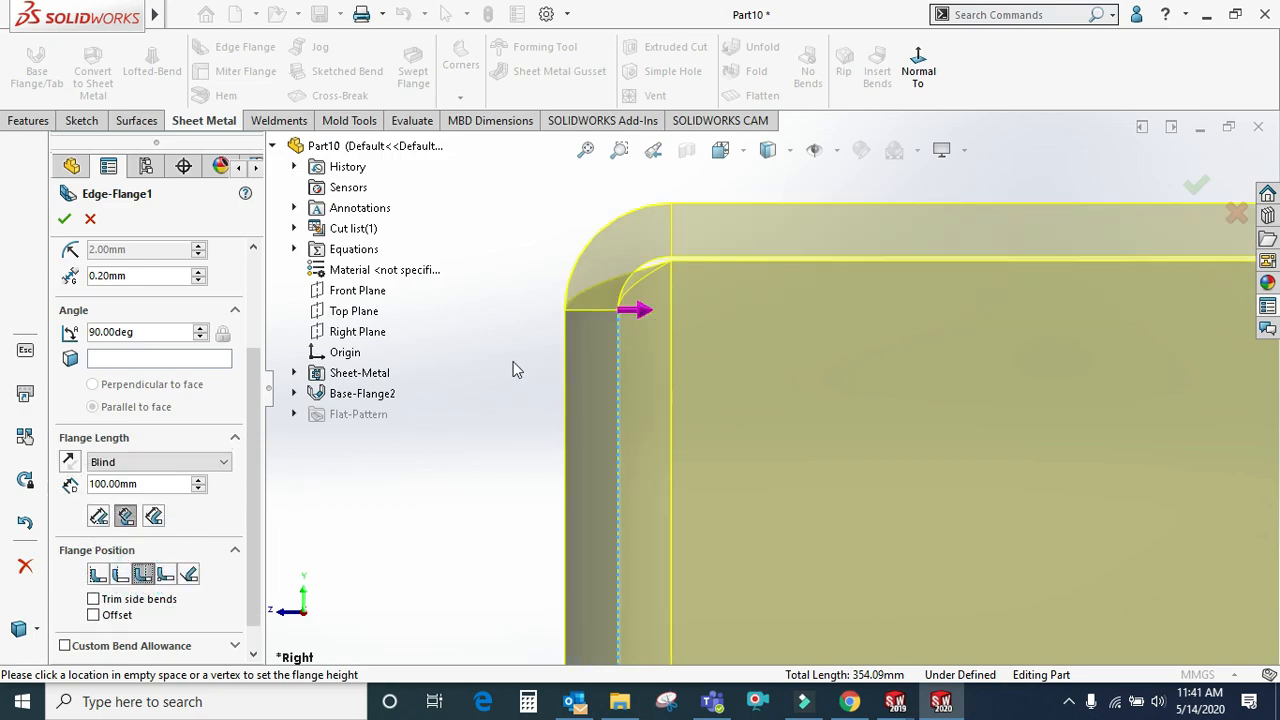
scroll(600, 314, "up", 1)
middle_click_drag(600, 314, 750, 330)
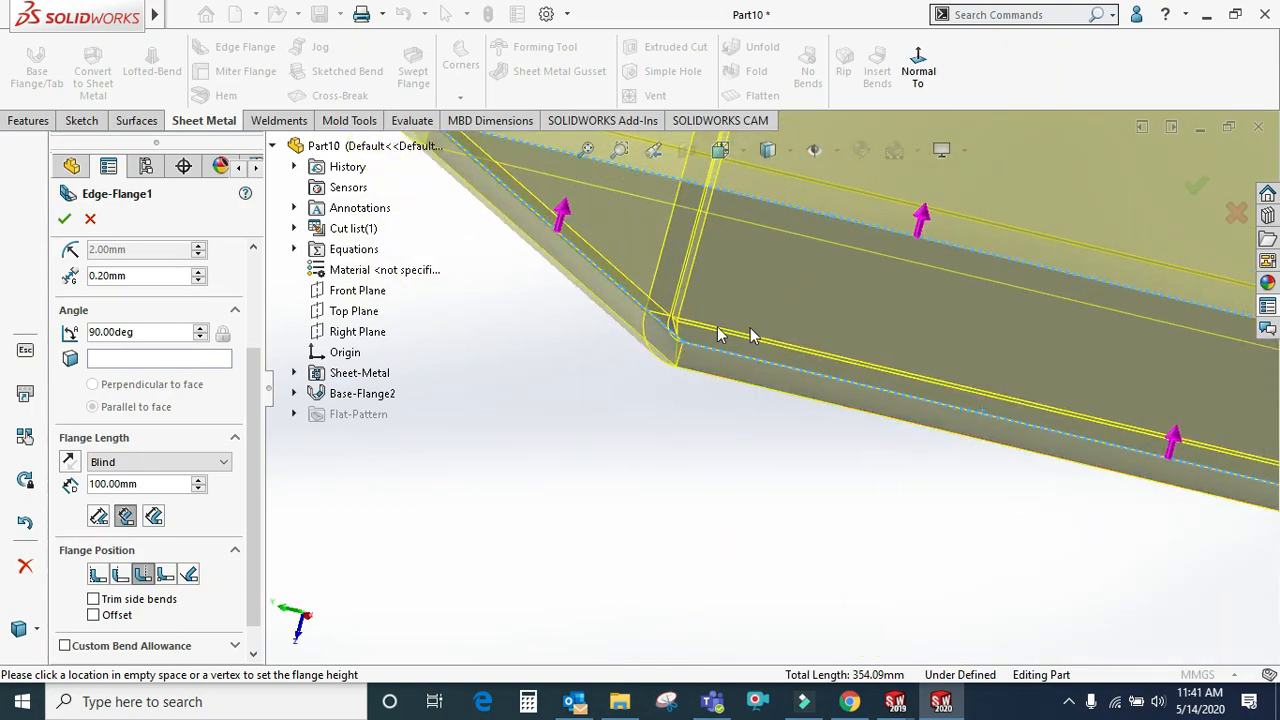
Try the Bend from Virtual Sharp and Tangent to Bend flange positions and set the position to Material Inside
left_click(166, 578)
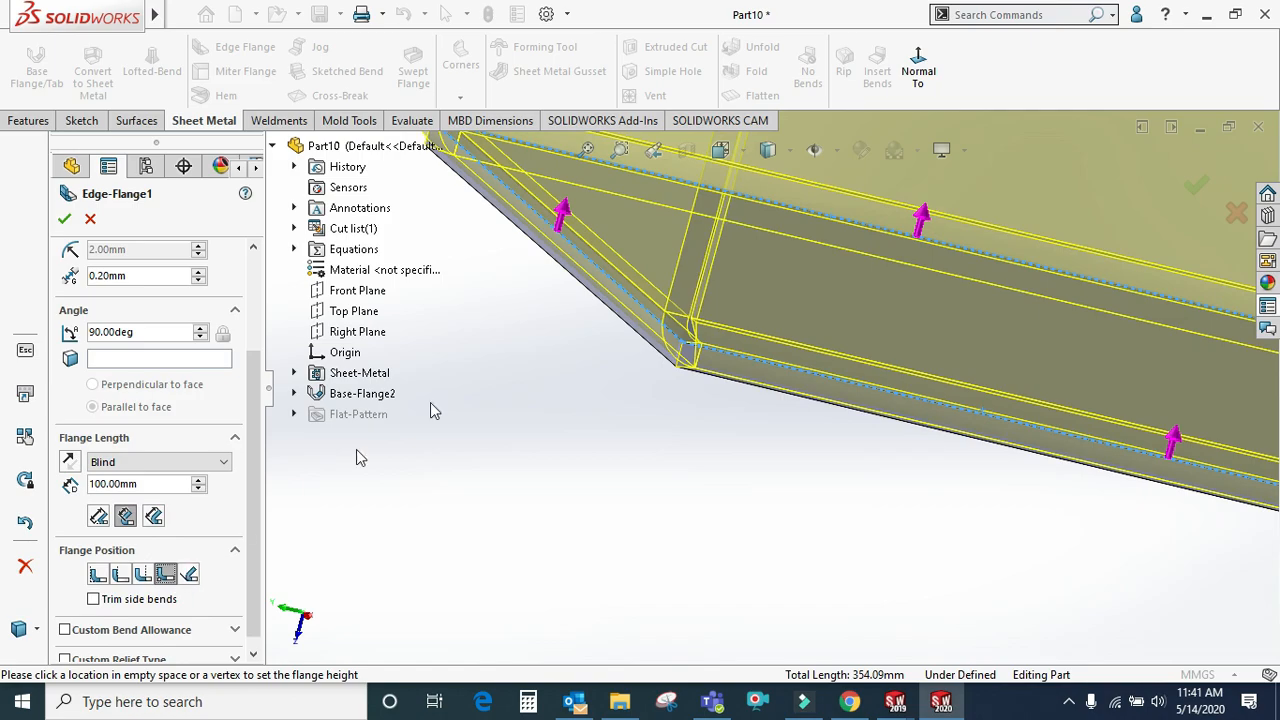
left_click(191, 576)
scroll(933, 390, "up", 6)
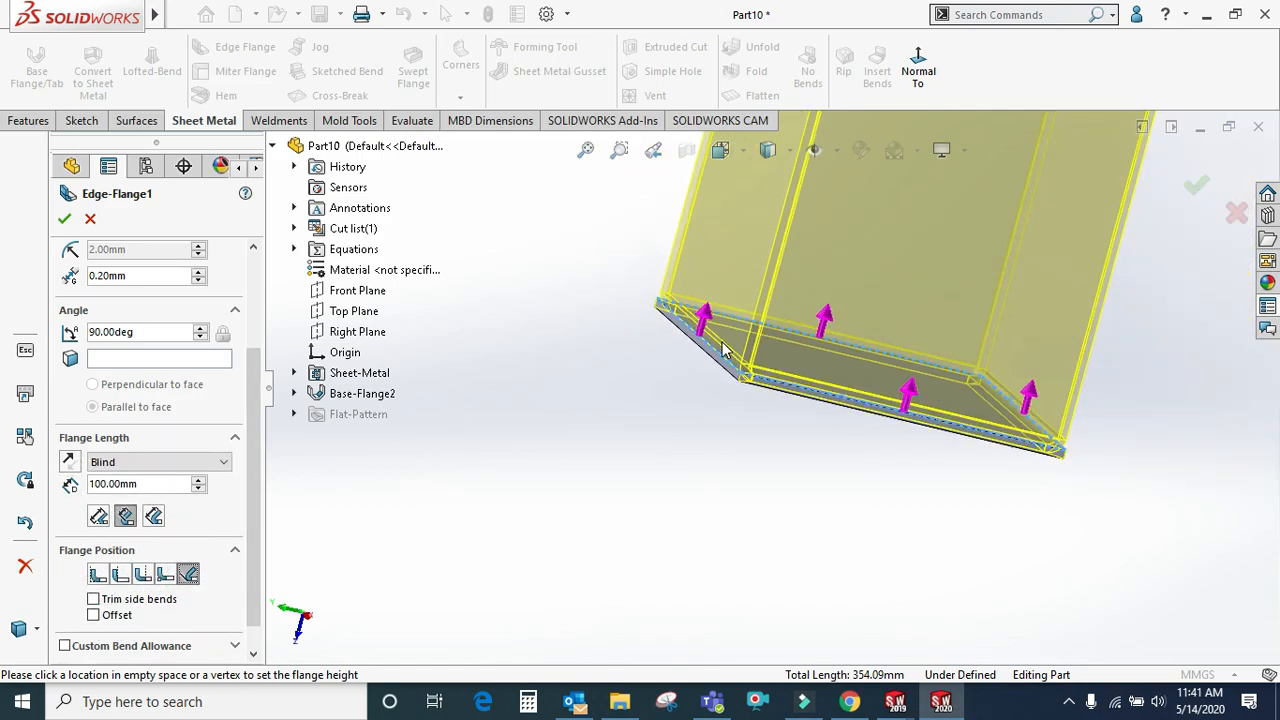
scroll(724, 346, "down", 5)
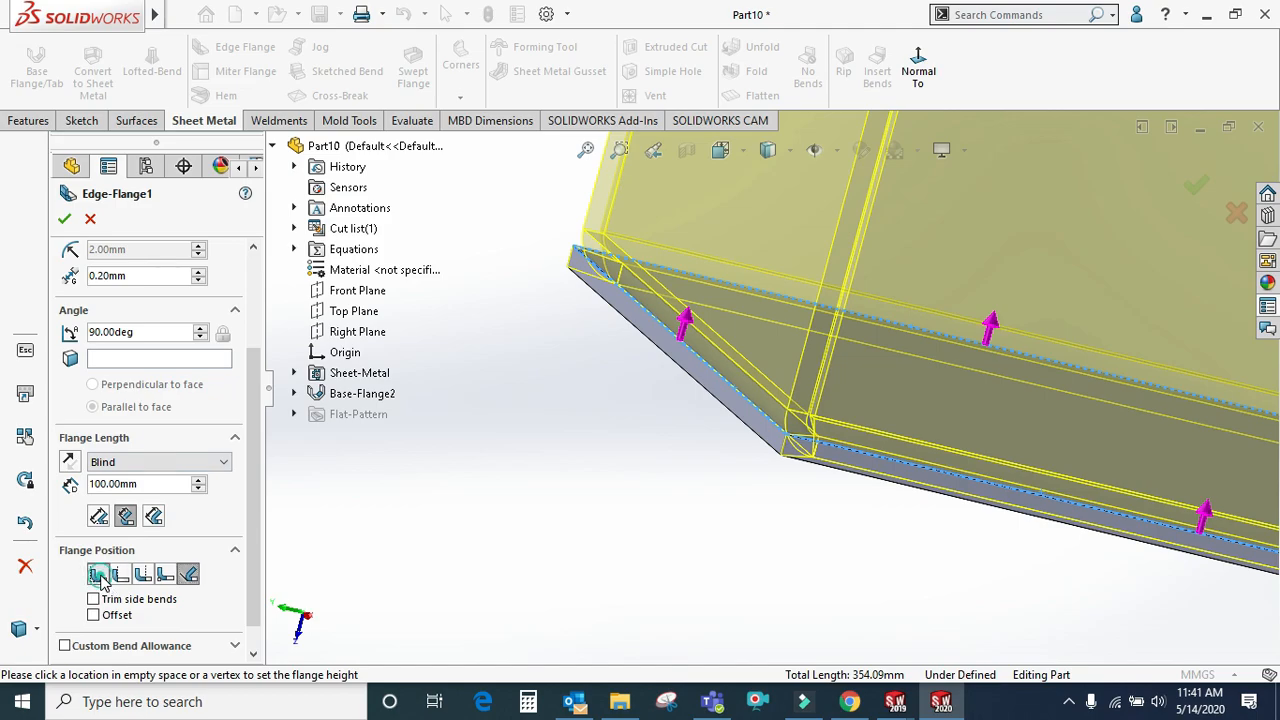
left_click(99, 577)
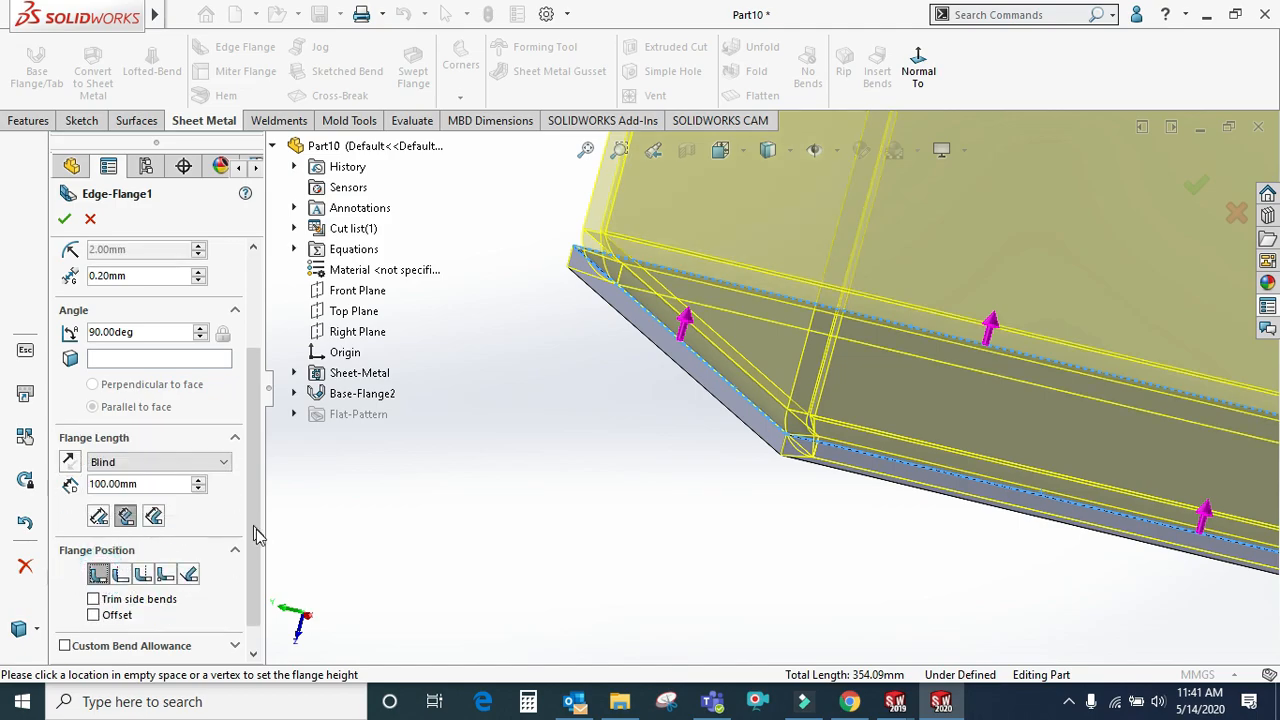
Offset the edge flanges from the plate edges with a blind distance of 30 mm
left_click(94, 615)
middle_click_drag(732, 424, 320, 582)
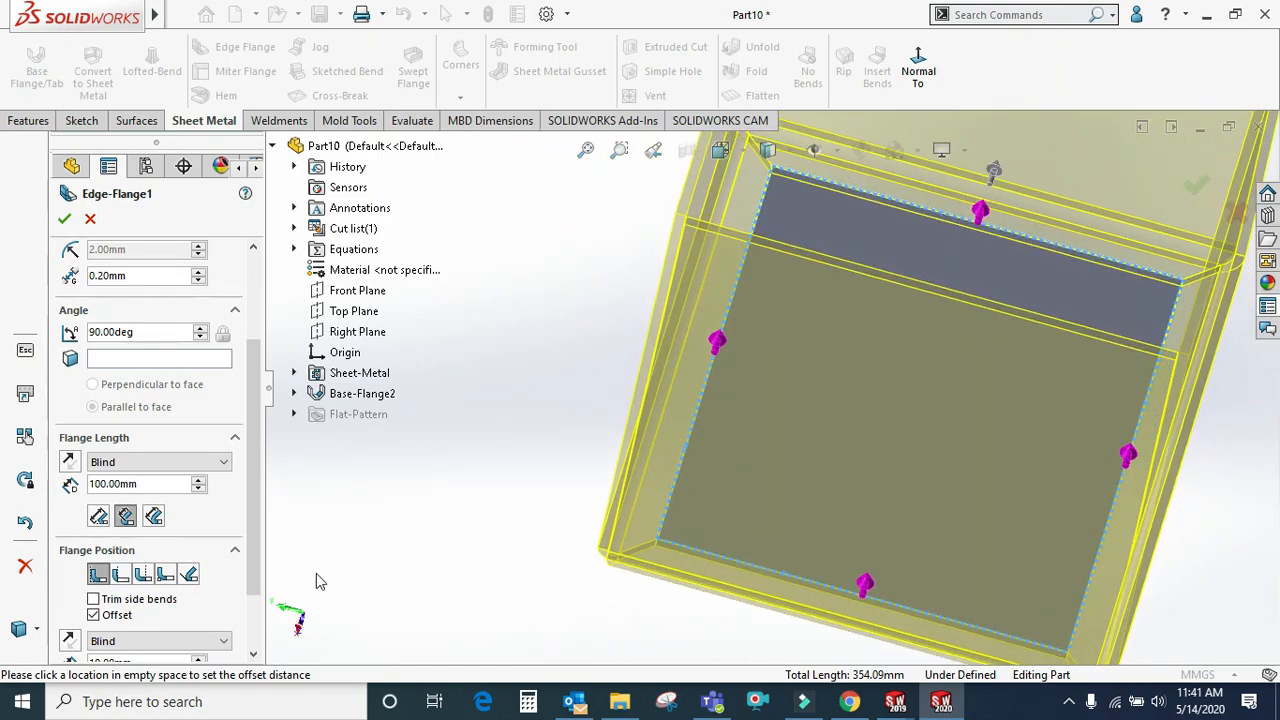
scroll(255, 580, "down", 2)
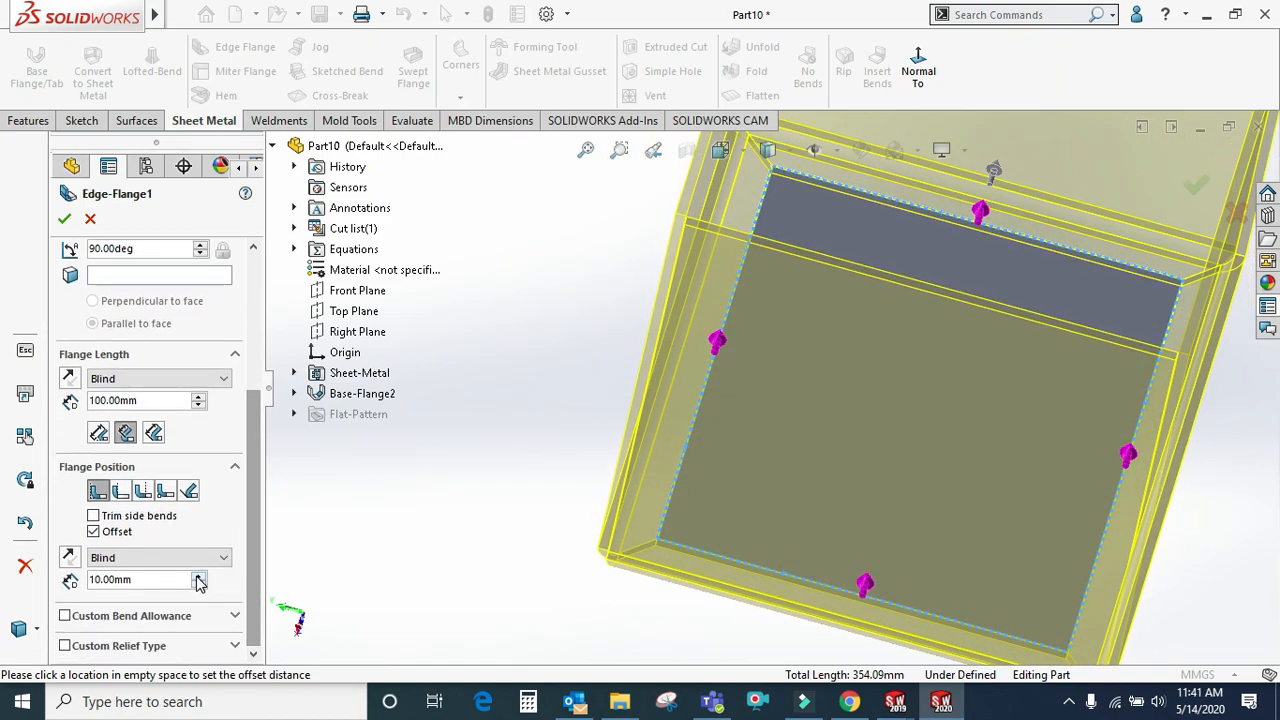
left_click(200, 579)
left_click(200, 579)
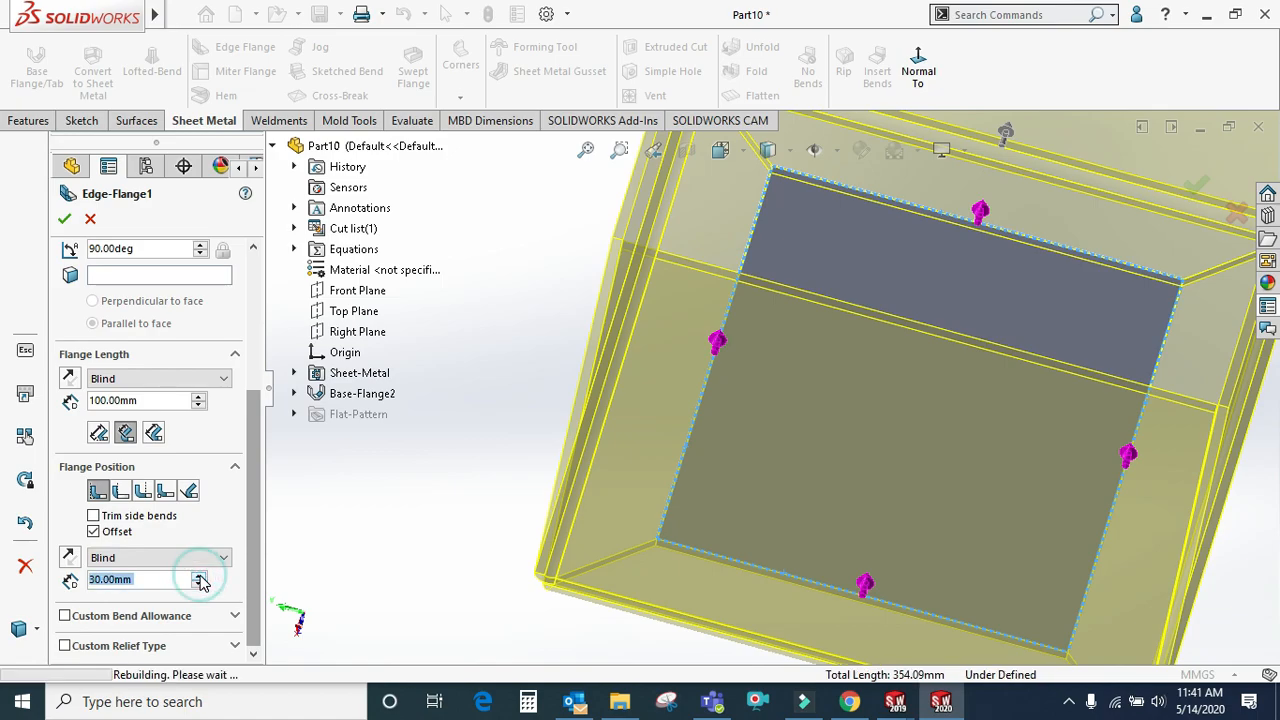
scroll(1078, 320, "up", 5)
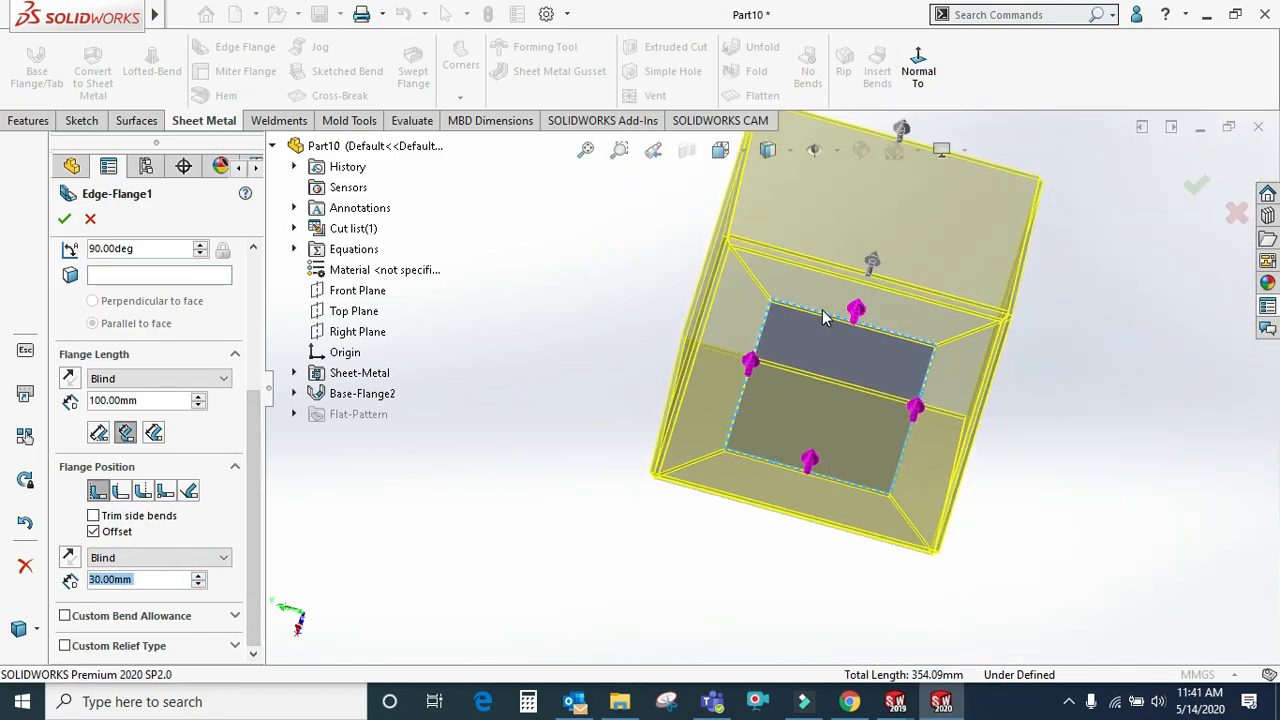
scroll(800, 328, "down", 2)
middle_click_drag(790, 339, 752, 330)
Enable a custom bend allowance of type K-Factor for the edge flanges
left_click_drag(252, 506, 249, 586)
left_click(66, 616)
left_click(66, 616)
left_click(66, 617)
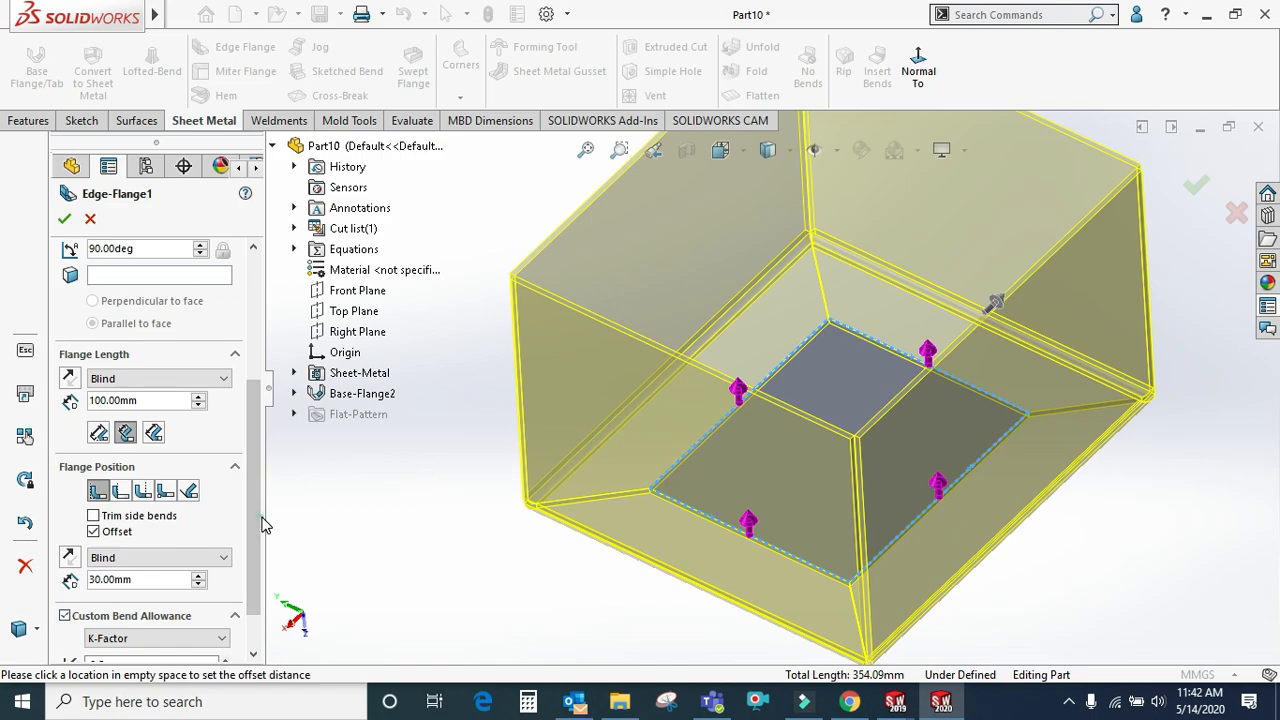
left_click_drag(251, 560, 245, 615)
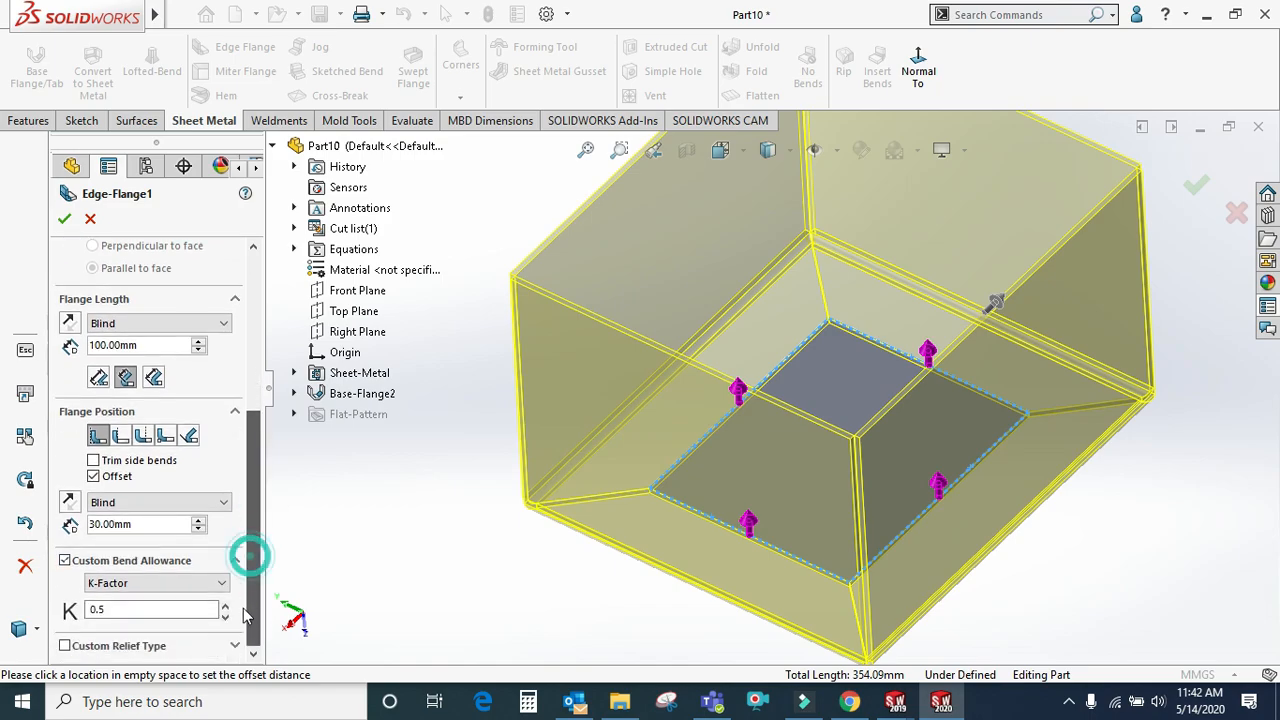
double_click(105, 609)
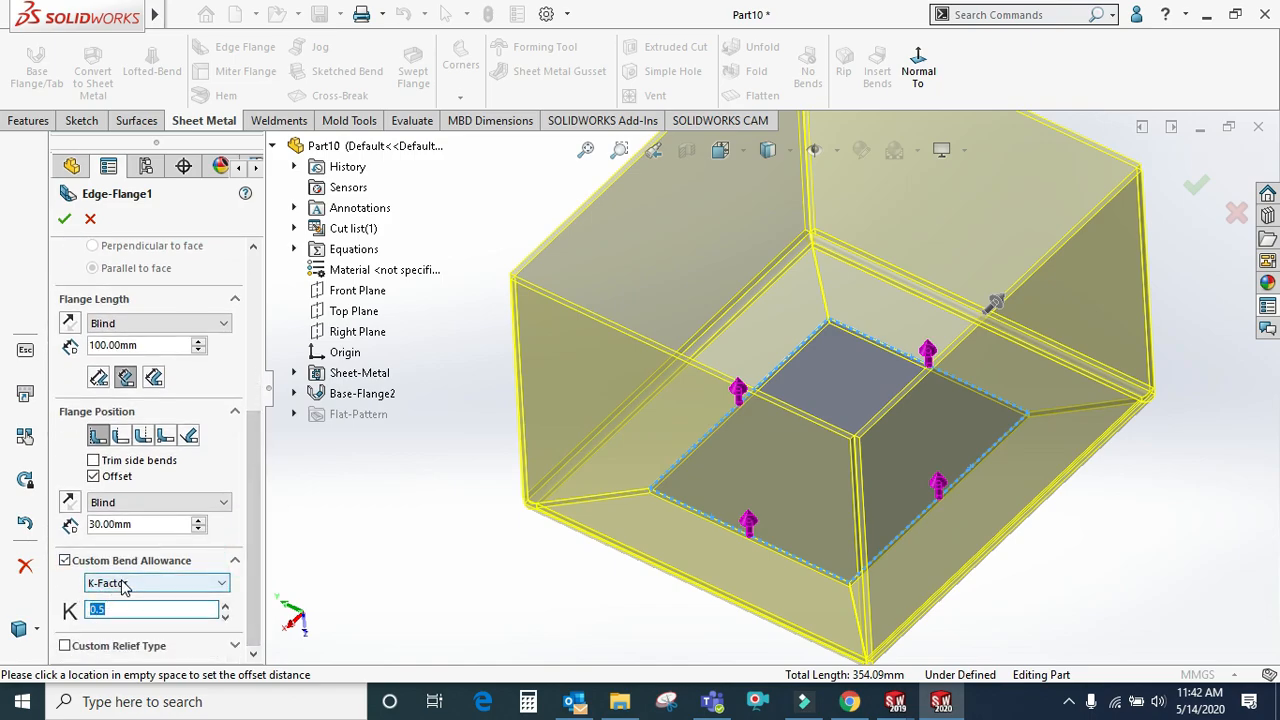
left_click(246, 537)
Enable a custom relief type for the edge flanges and set it to Obround
left_click(166, 650)
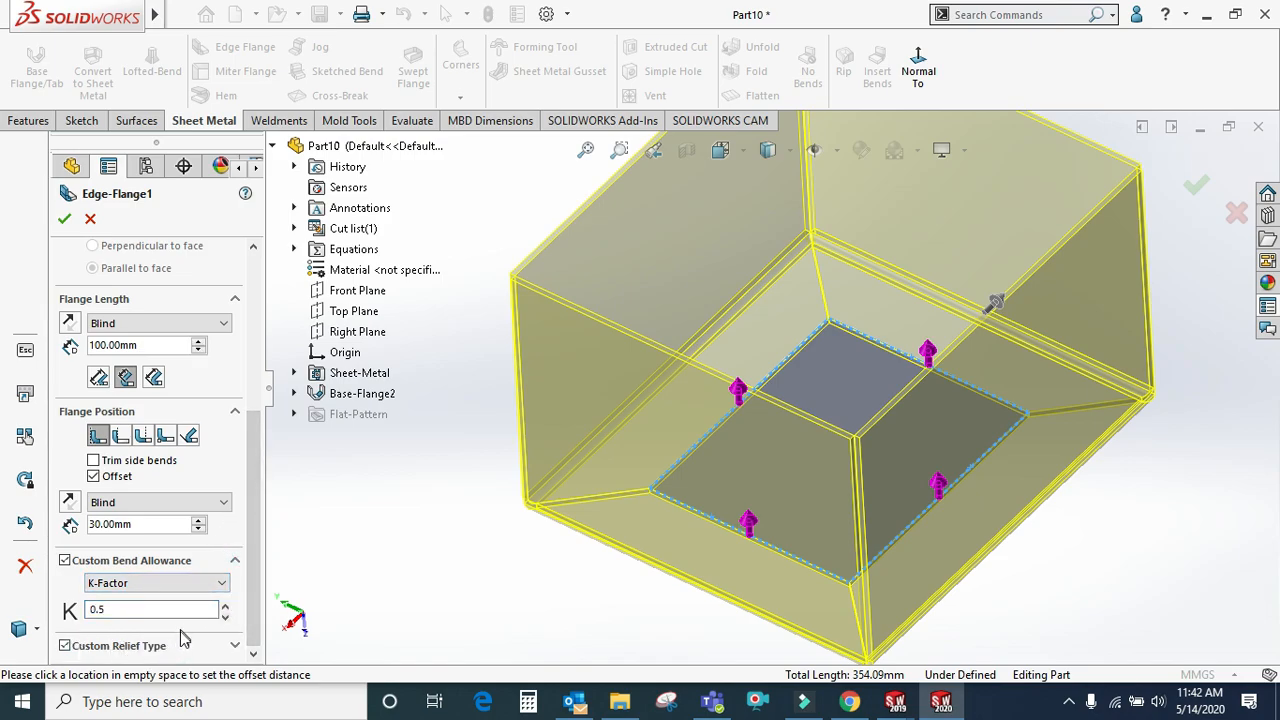
left_click(235, 648)
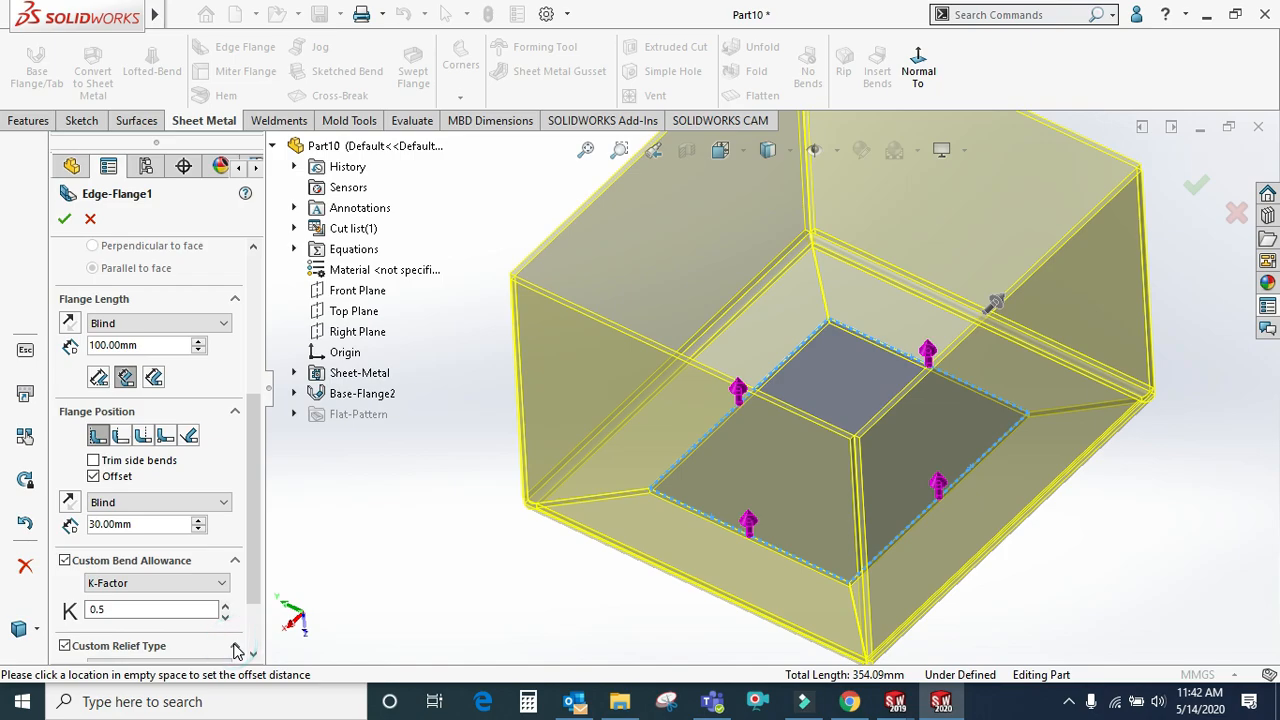
left_click(251, 597)
left_click(140, 583)
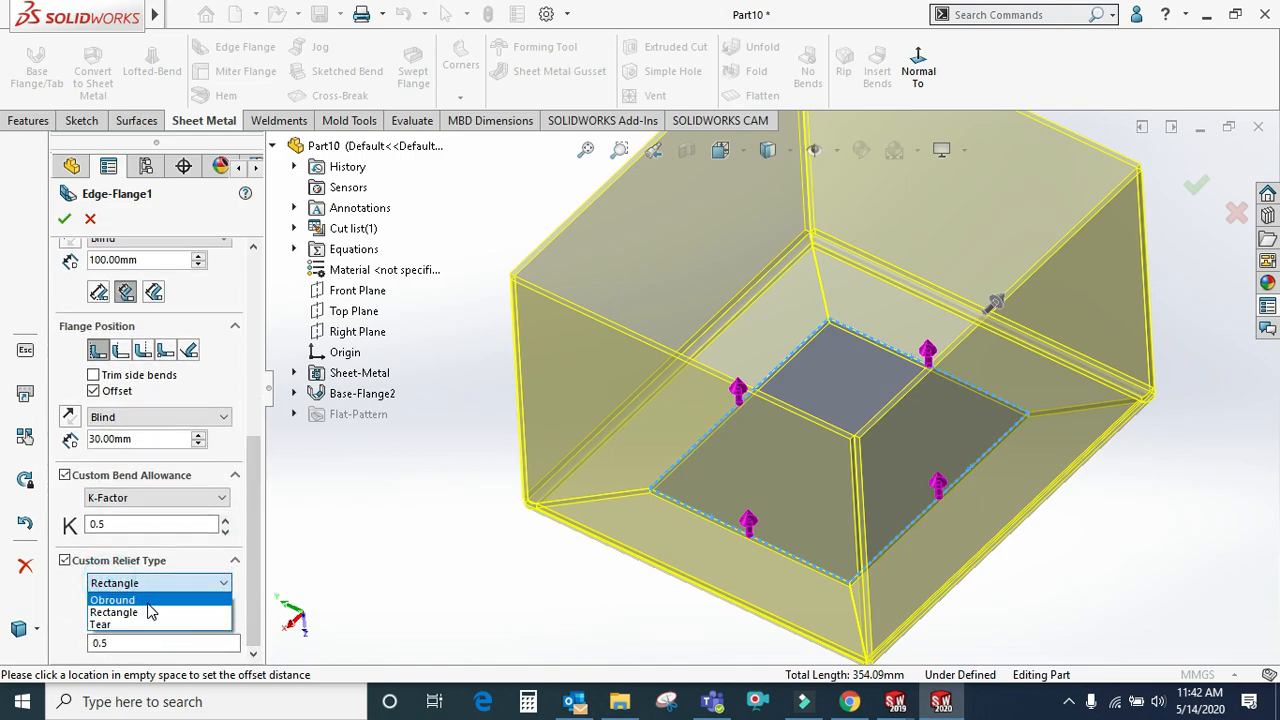
scroll(651, 530, "down", 5)
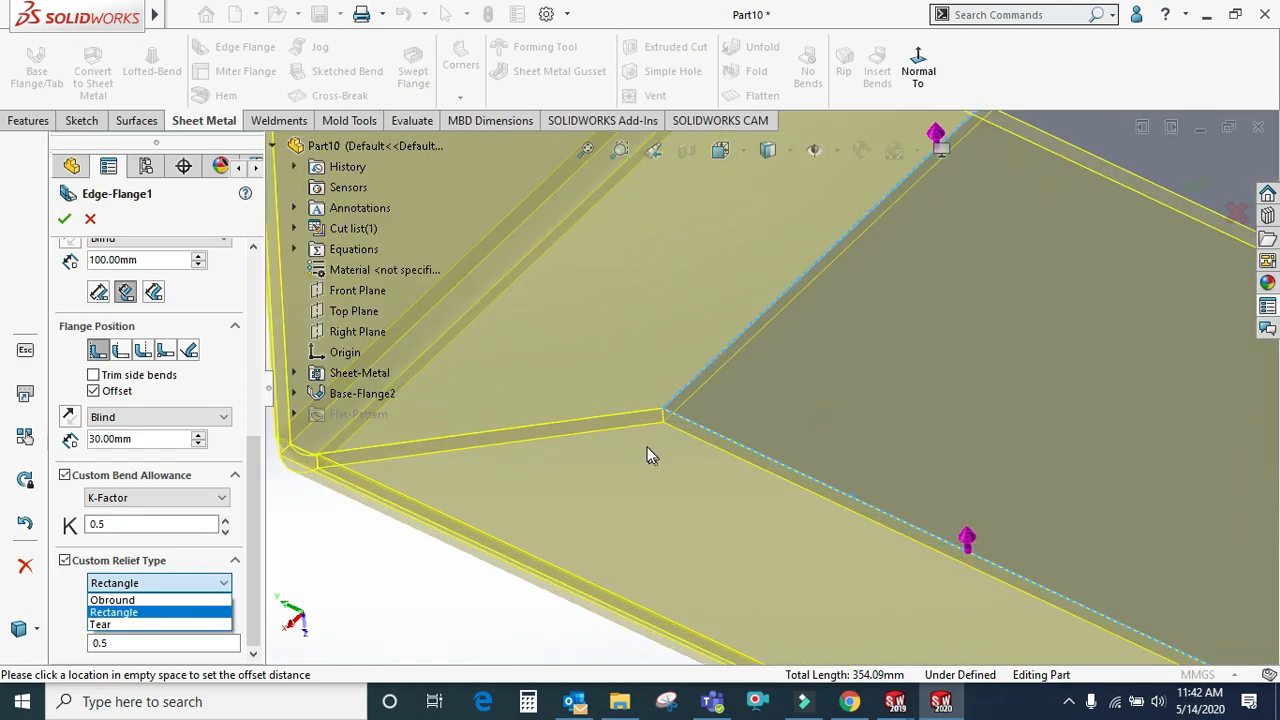
scroll(665, 405, "down", 6)
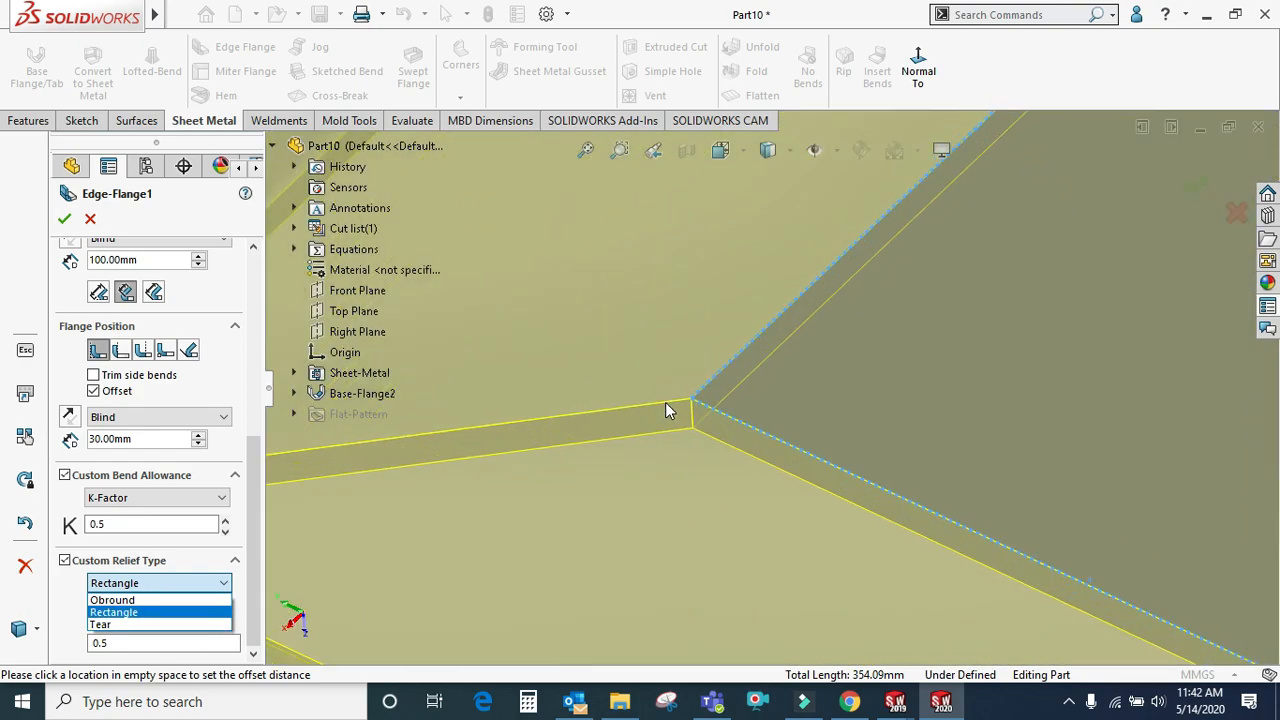
left_click(112, 600)
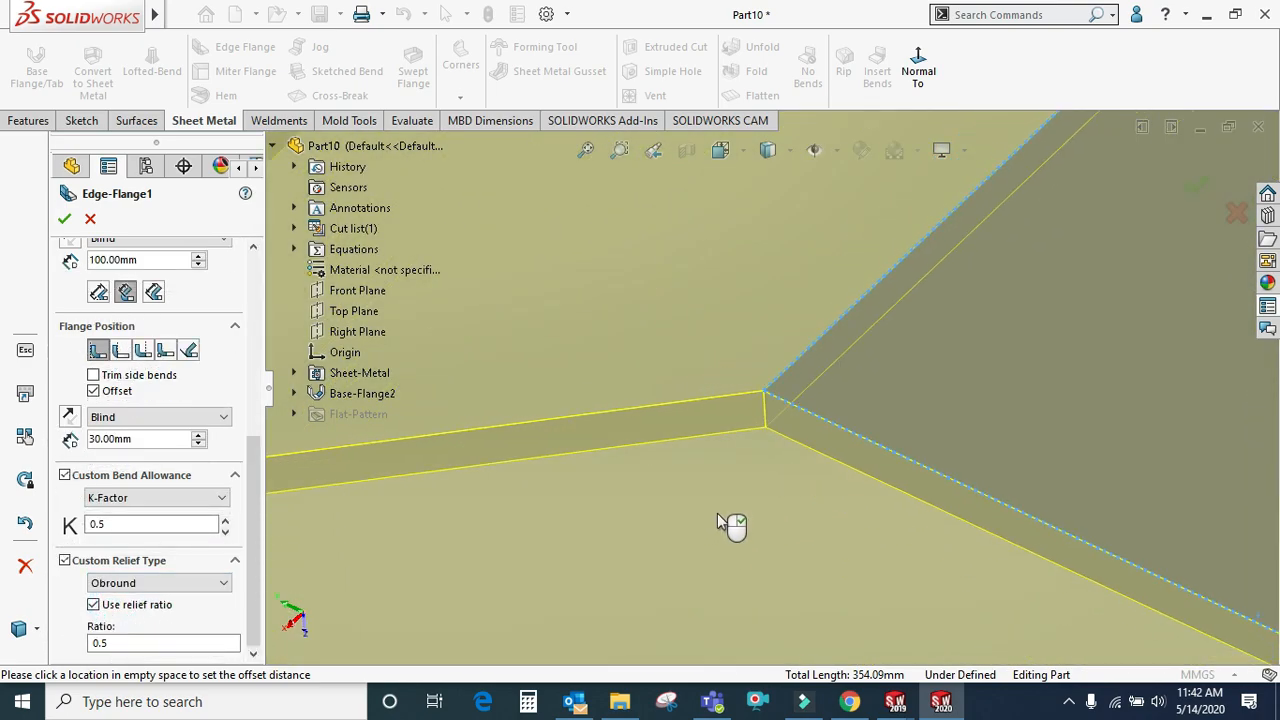
scroll(717, 520, "up", 4)
scroll(966, 609, "down", 6)
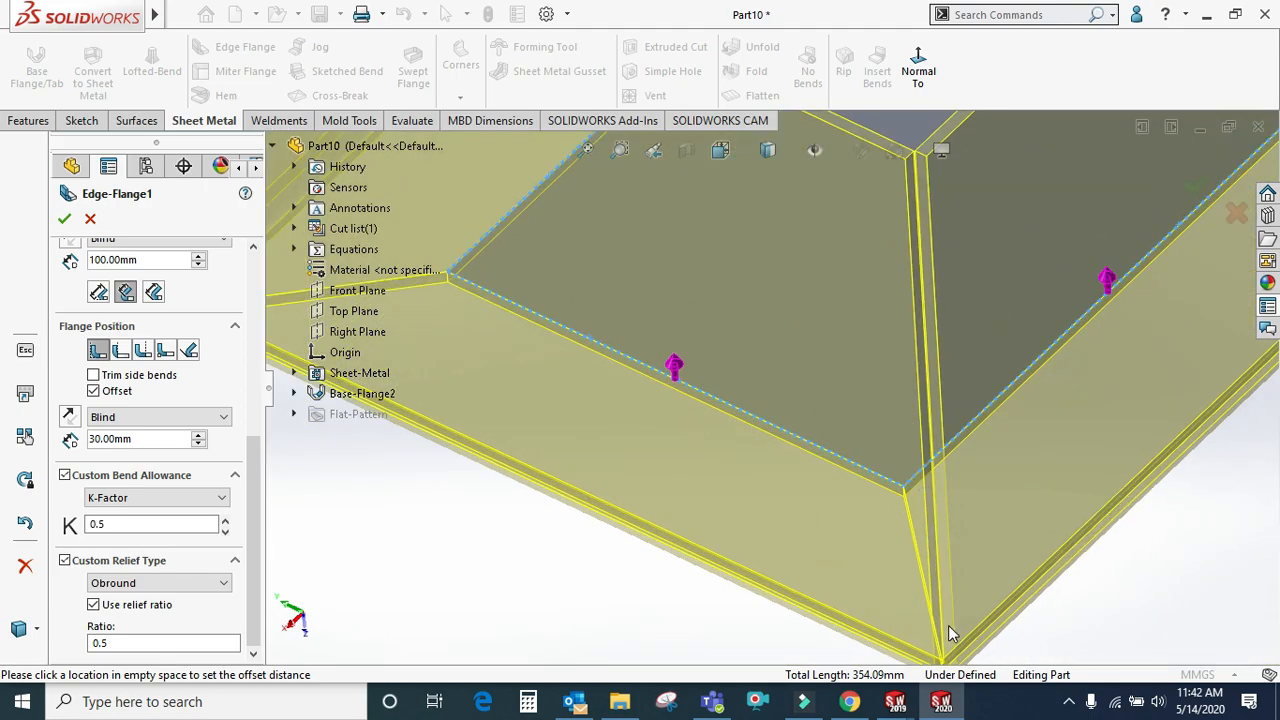
scroll(952, 632, "up", 5)
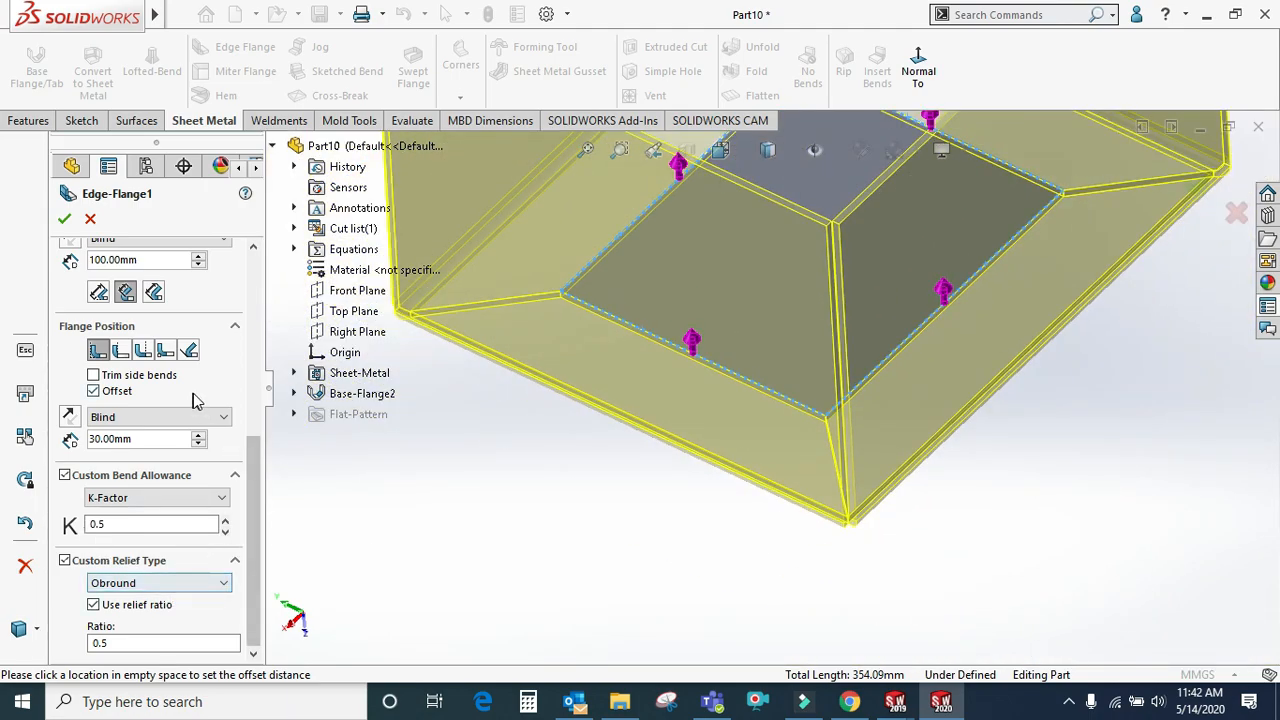
Turn off the offset in the flange position settings
scroll(198, 402, "up", 5)
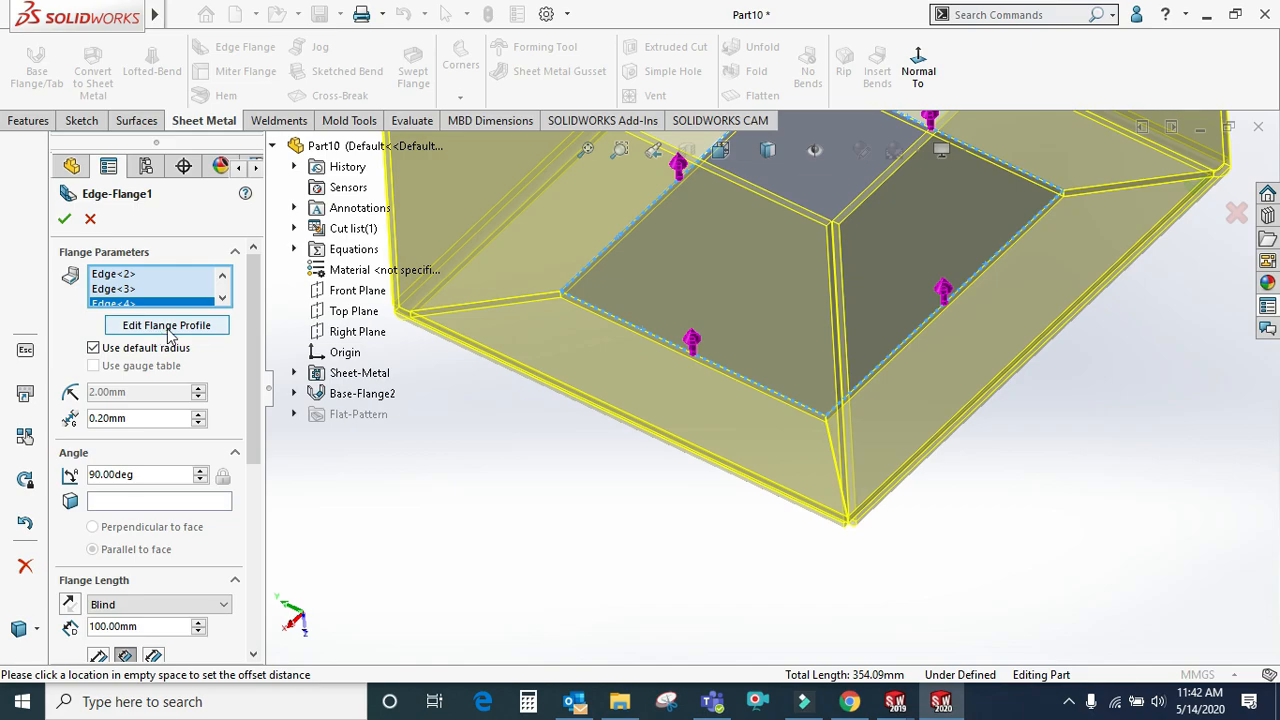
scroll(183, 566, "down", 3)
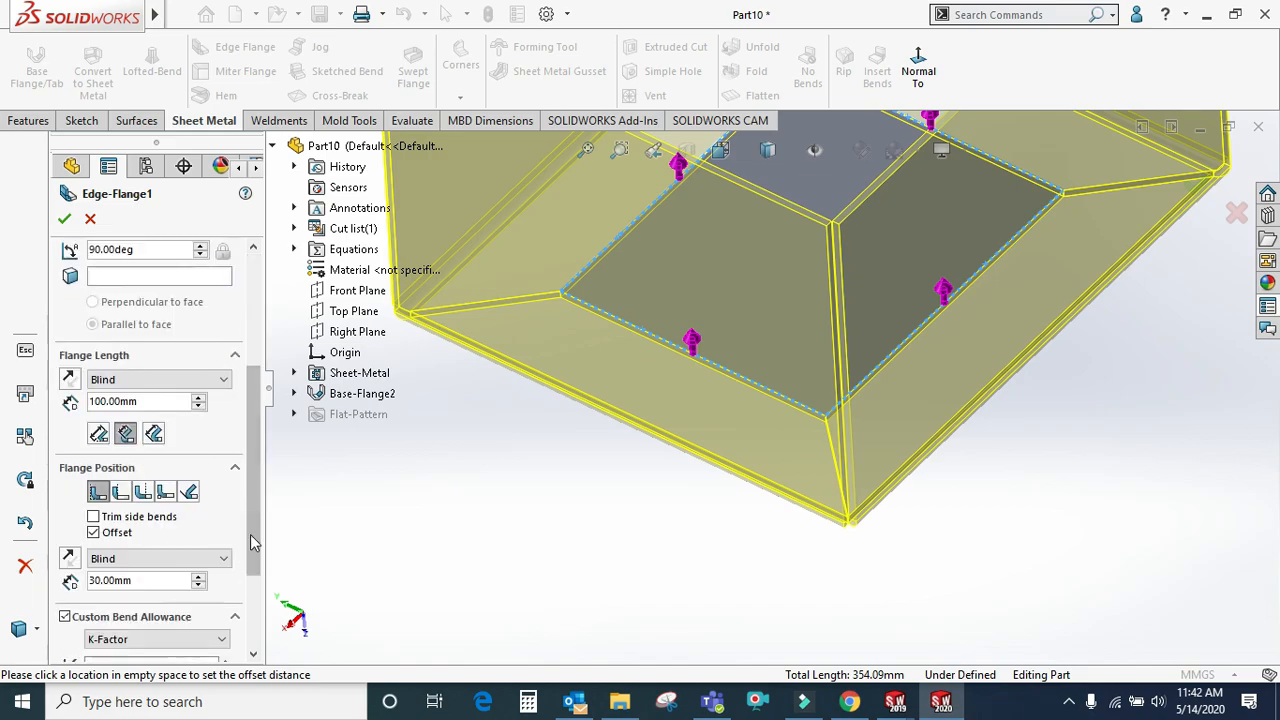
left_click(93, 532)
Set the edge flange length to 80 mm and the flange position to Bend Outside
scroll(205, 440, "up", 3)
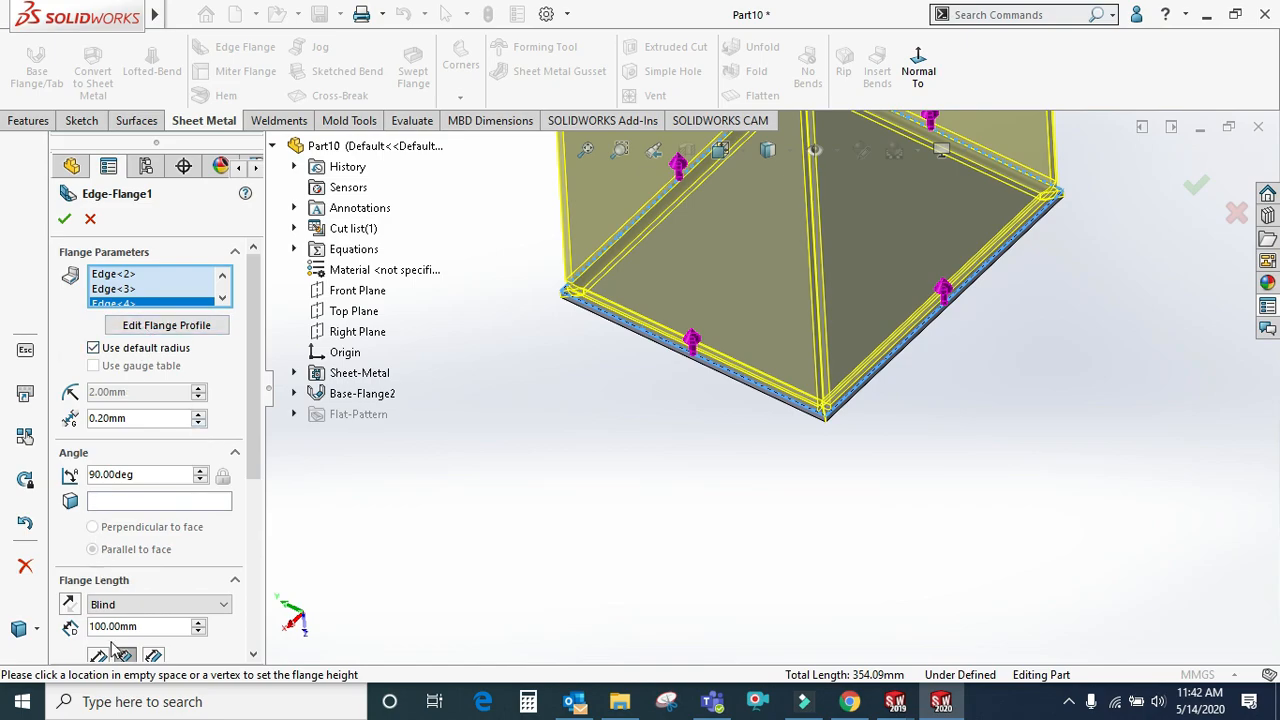
scroll(241, 508, "down", 3)
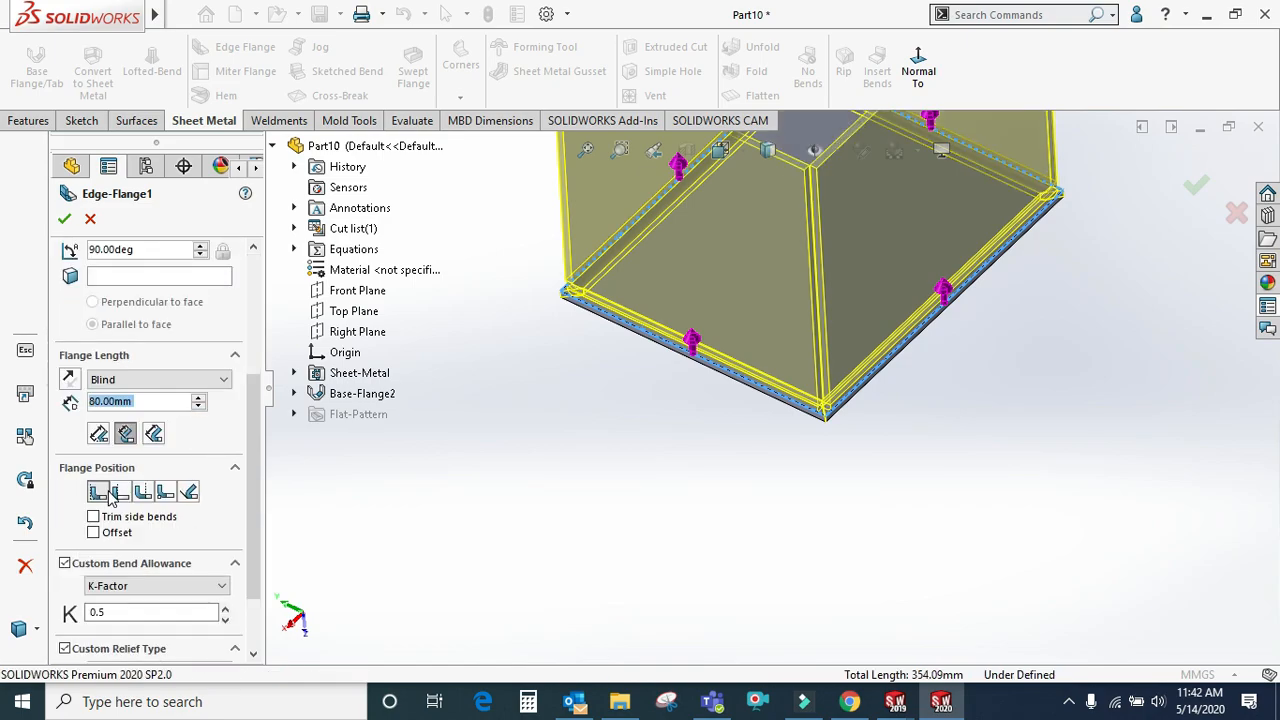
left_click(143, 491)
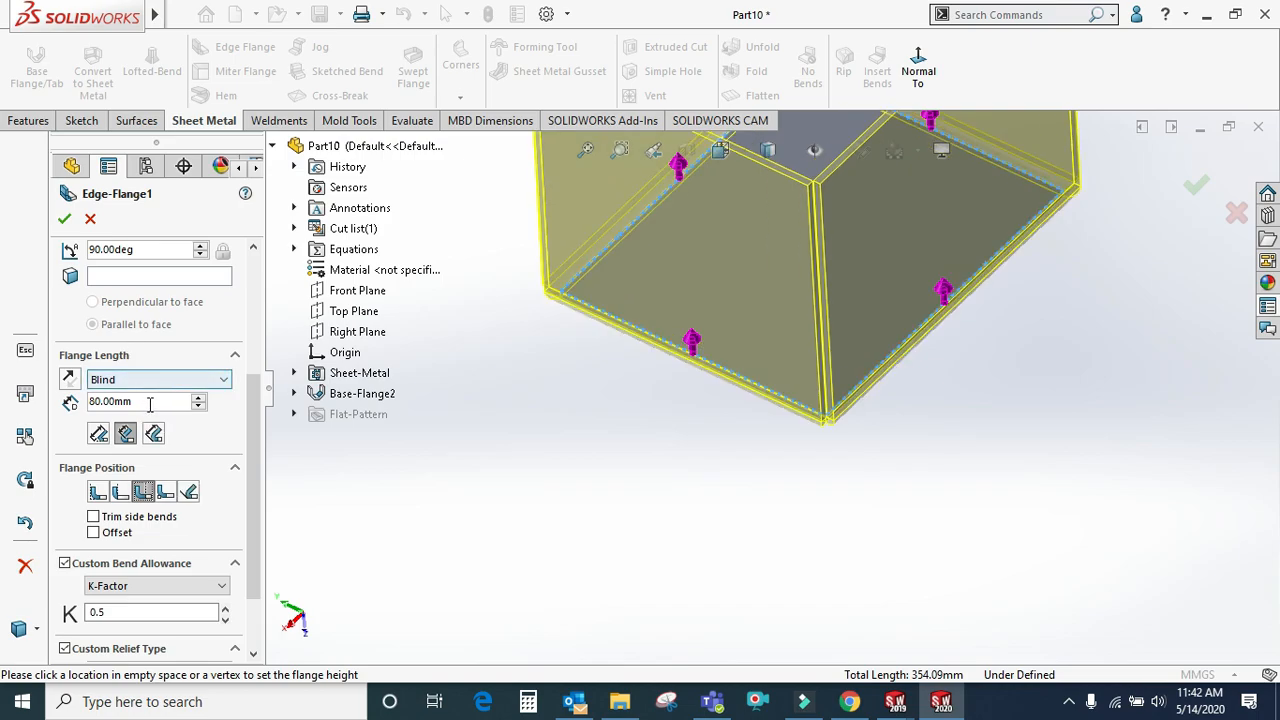
Edit the flange profile of the fourth edge, shorten it to about 66 mm wide, and return to the flange settings
scroll(248, 357, "up", 5)
left_click(166, 325)
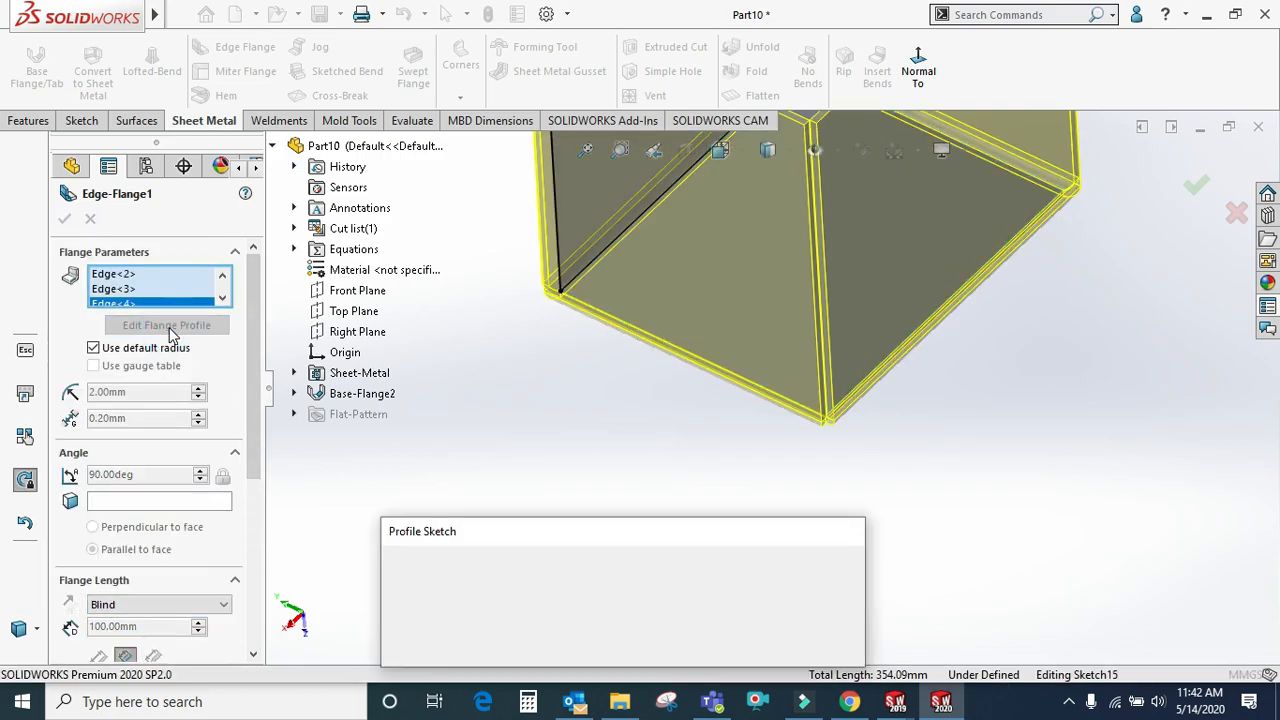
middle_click_drag(721, 356, 862, 405)
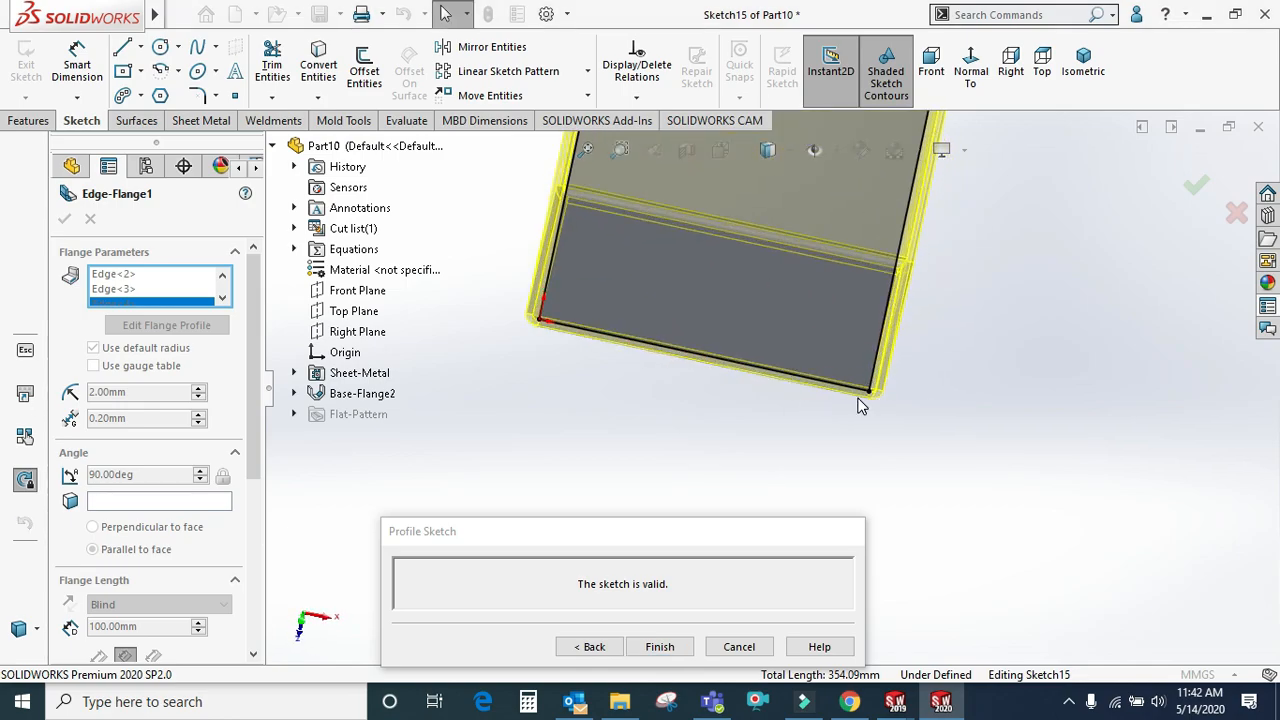
left_click_drag(870, 395, 764, 378)
scroll(722, 388, "down", 6)
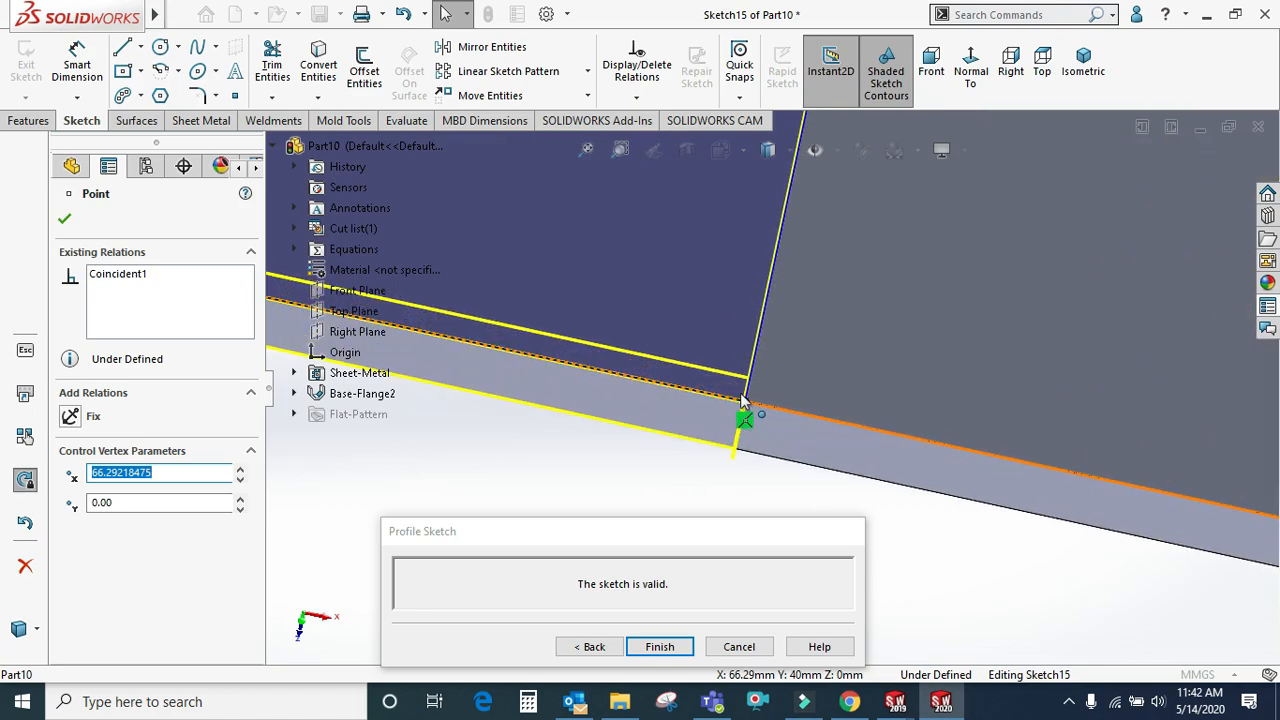
middle_click_drag(722, 388, 5, 440)
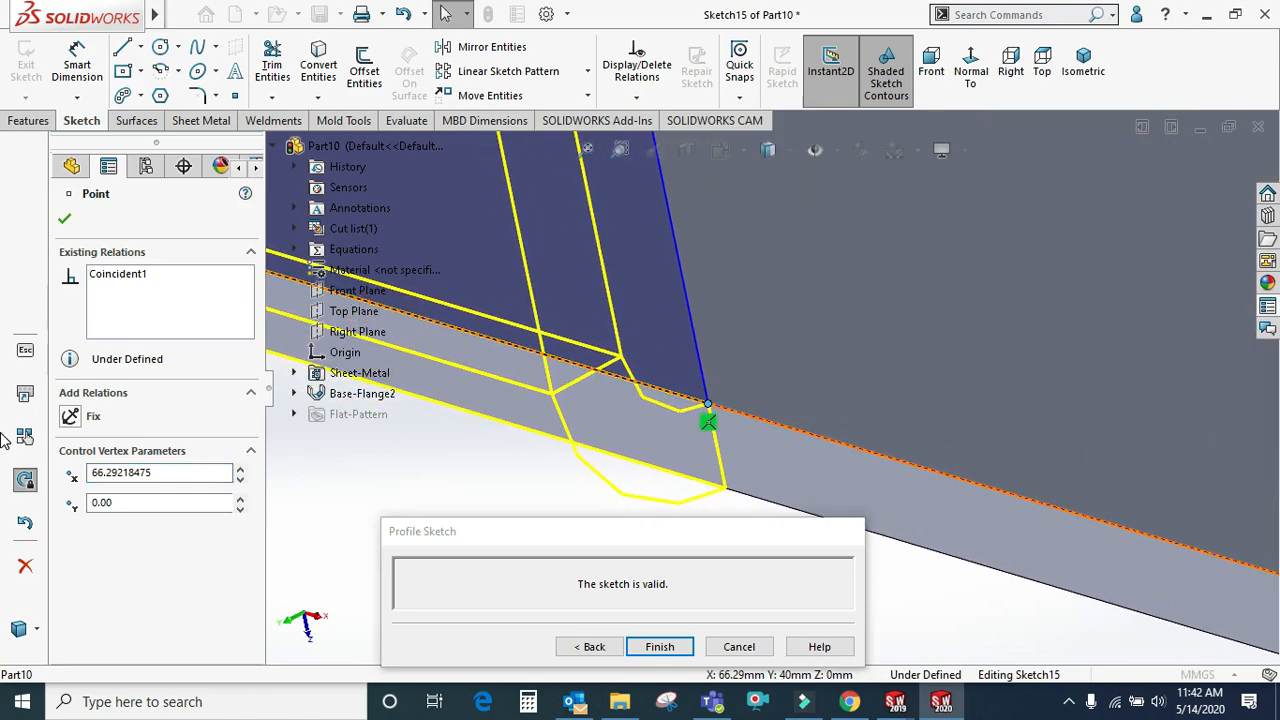
left_click(66, 218)
left_click(591, 649)
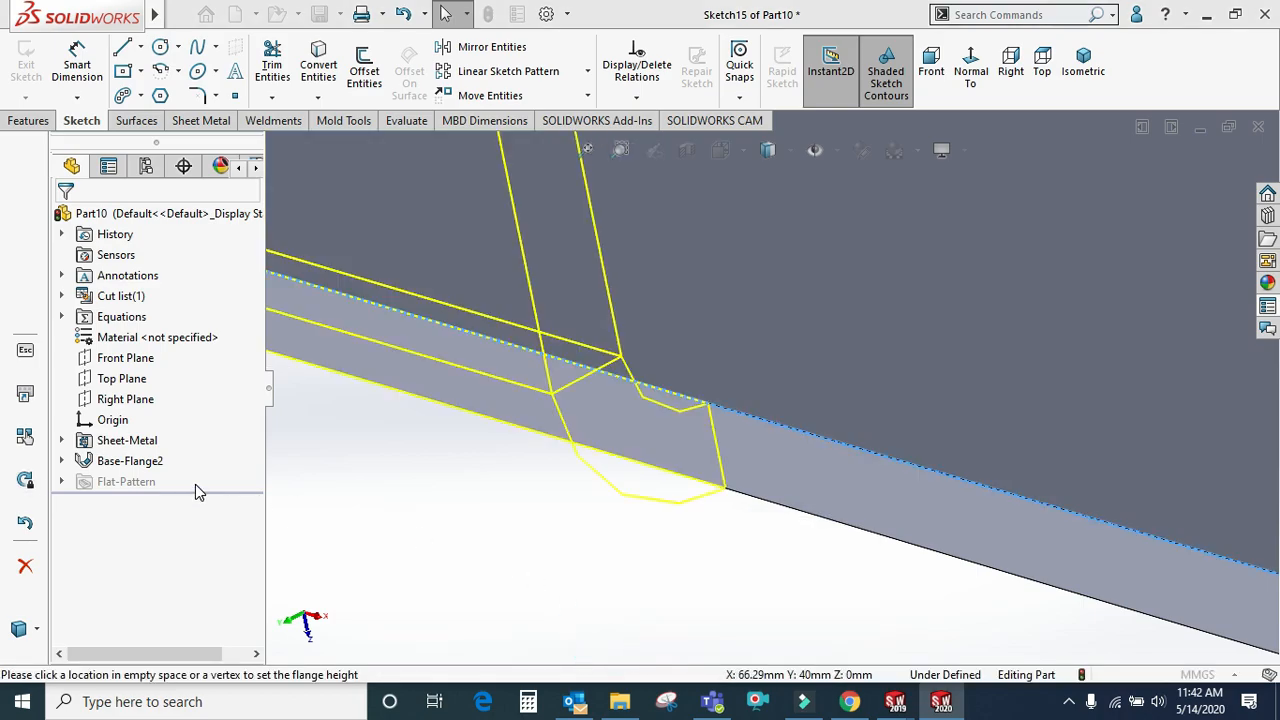
Set the flange position to Material Inside for the edge flanges
scroll(97, 553, "down", 4)
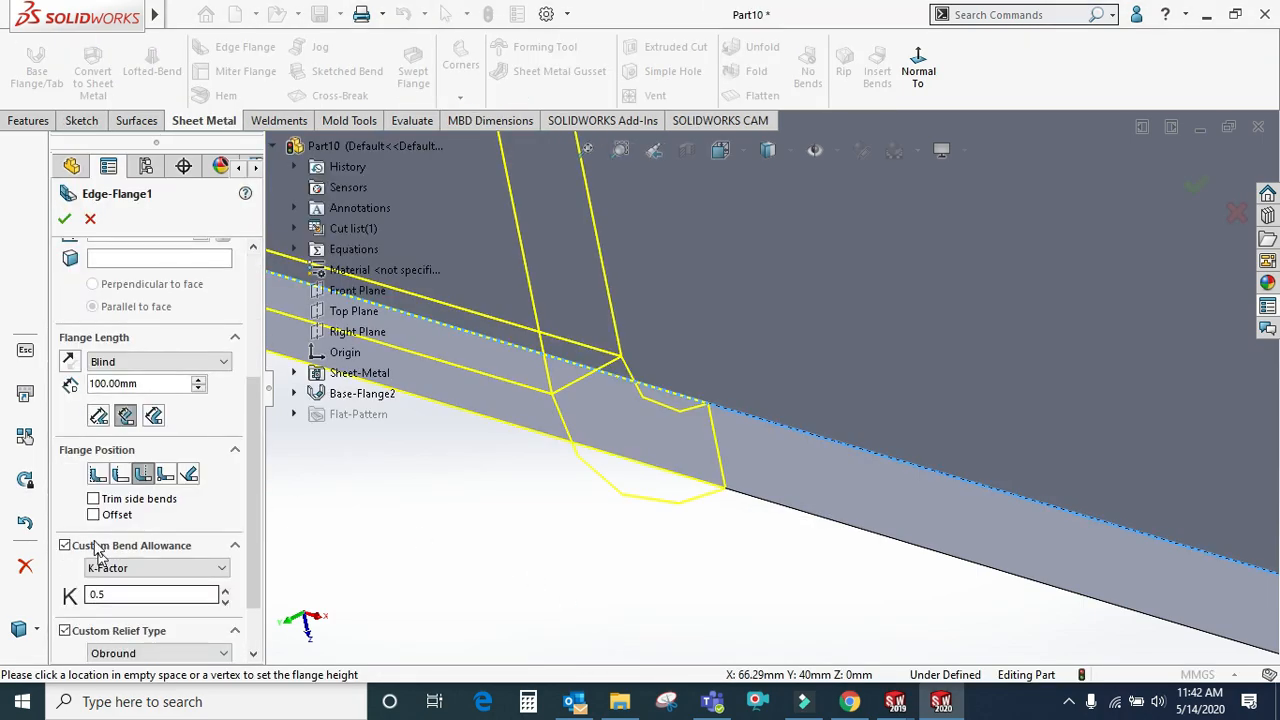
left_click(97, 476)
middle_click_drag(873, 322, 905, 465)
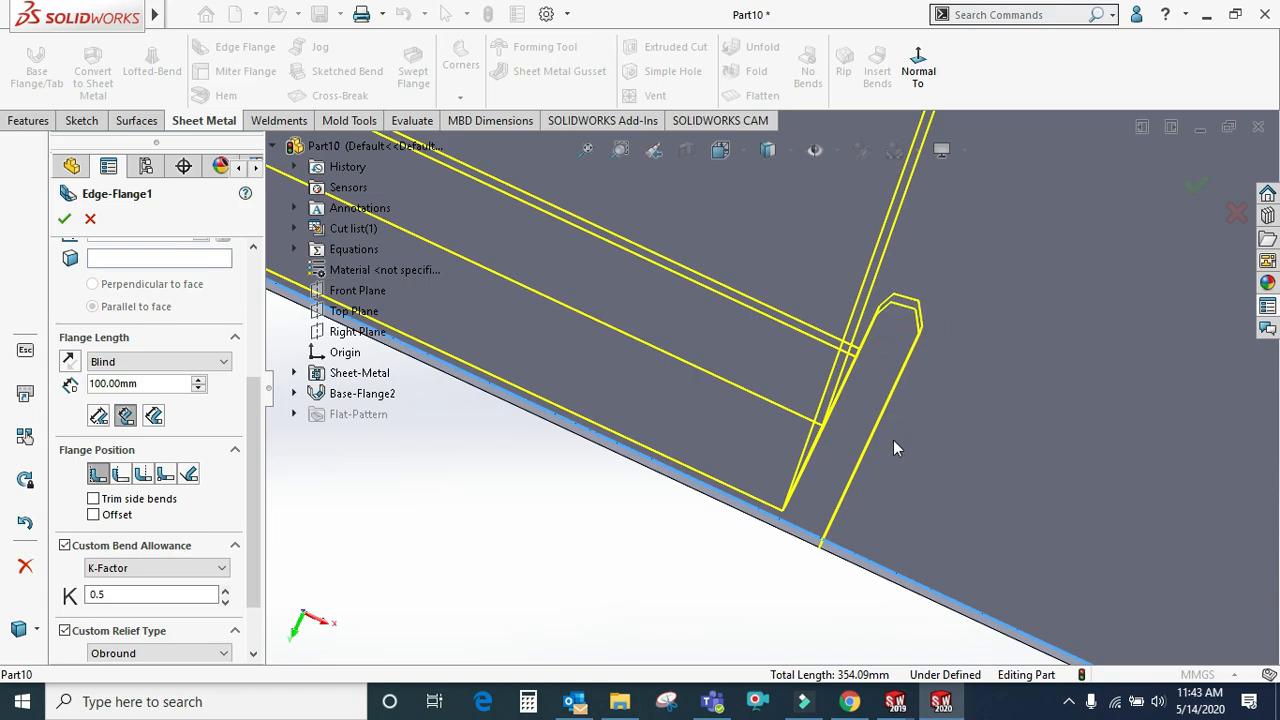
Compare the Obround and Rectangle custom relief types for the edge flanges, ending on Rectangle
scroll(245, 530, "down", 2)
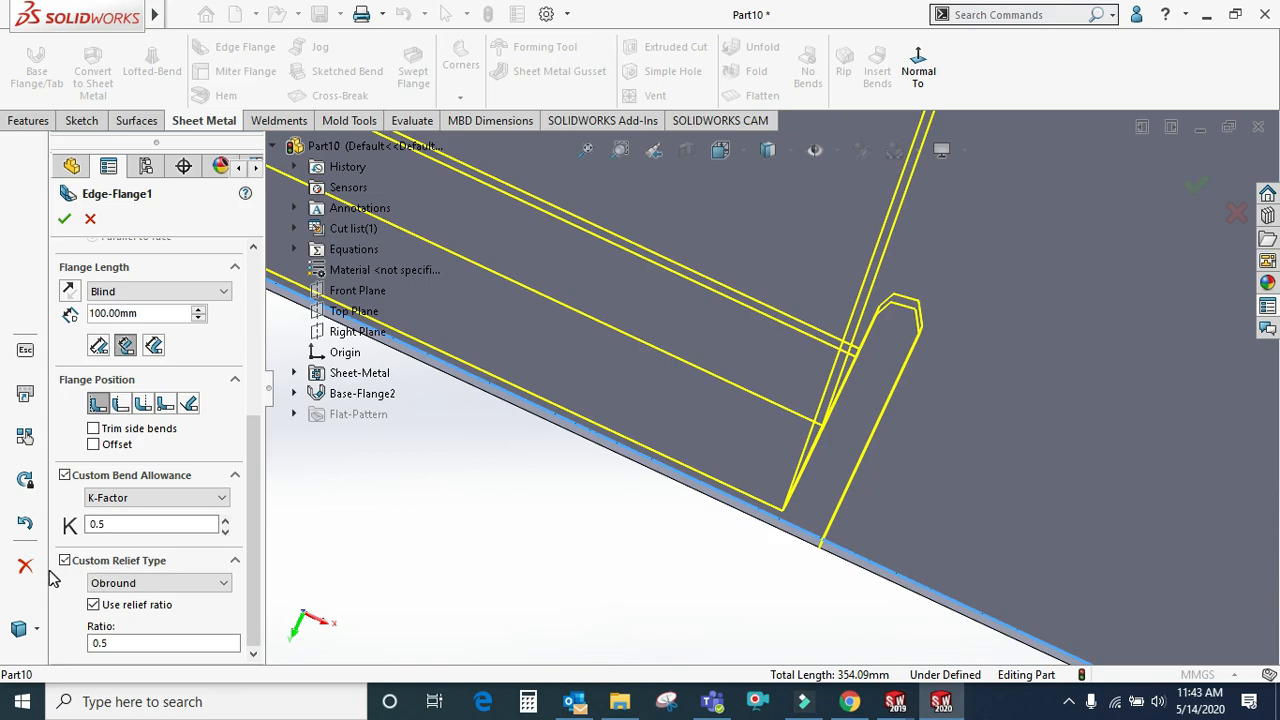
left_click(130, 586)
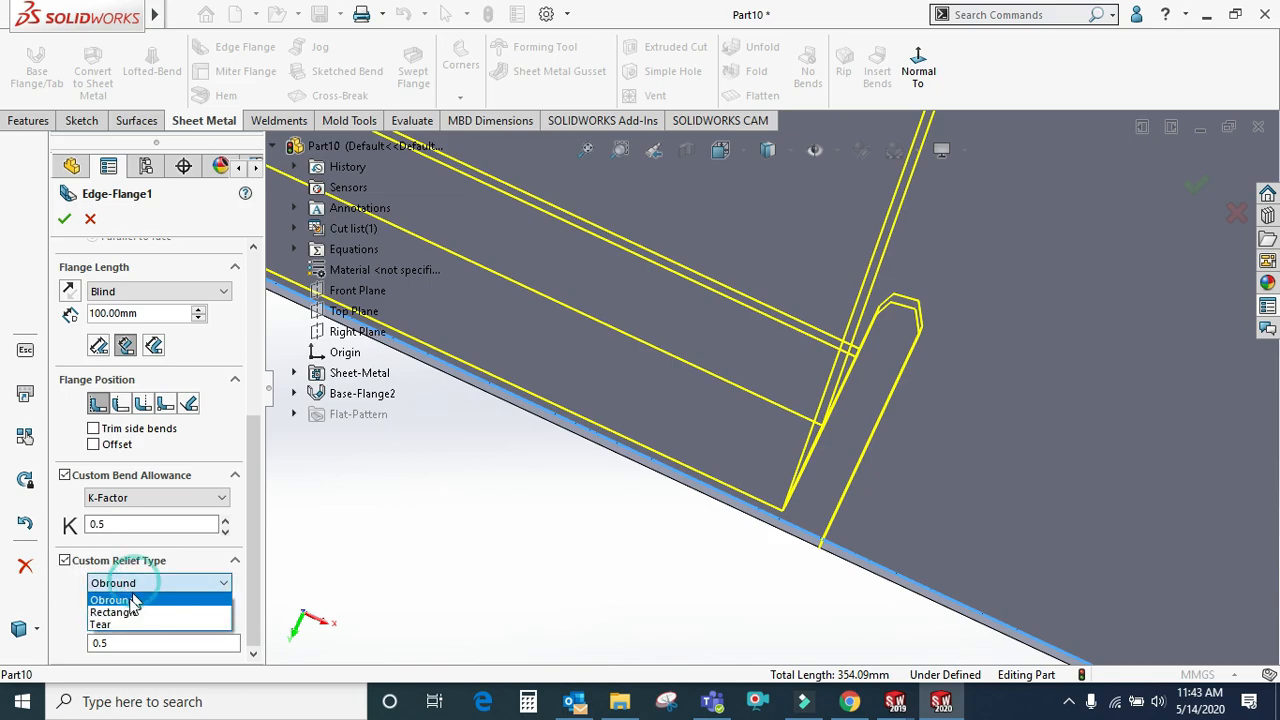
left_click(128, 613)
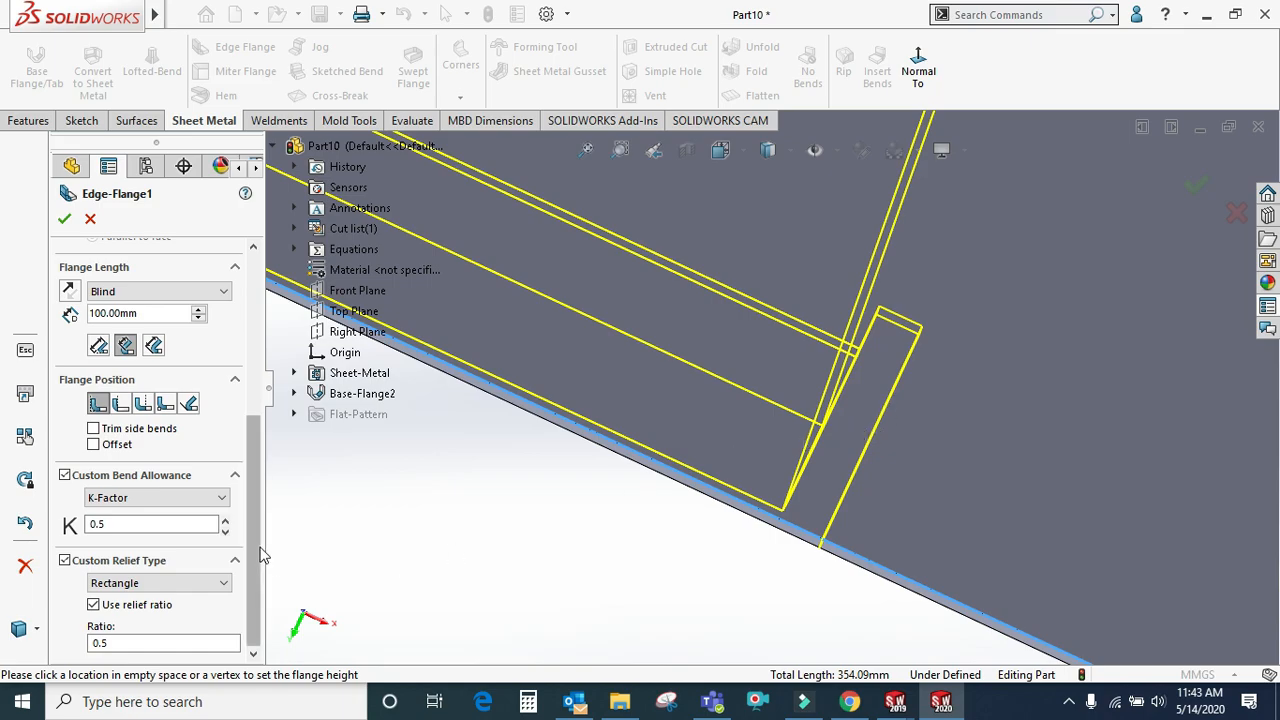
left_click(200, 583)
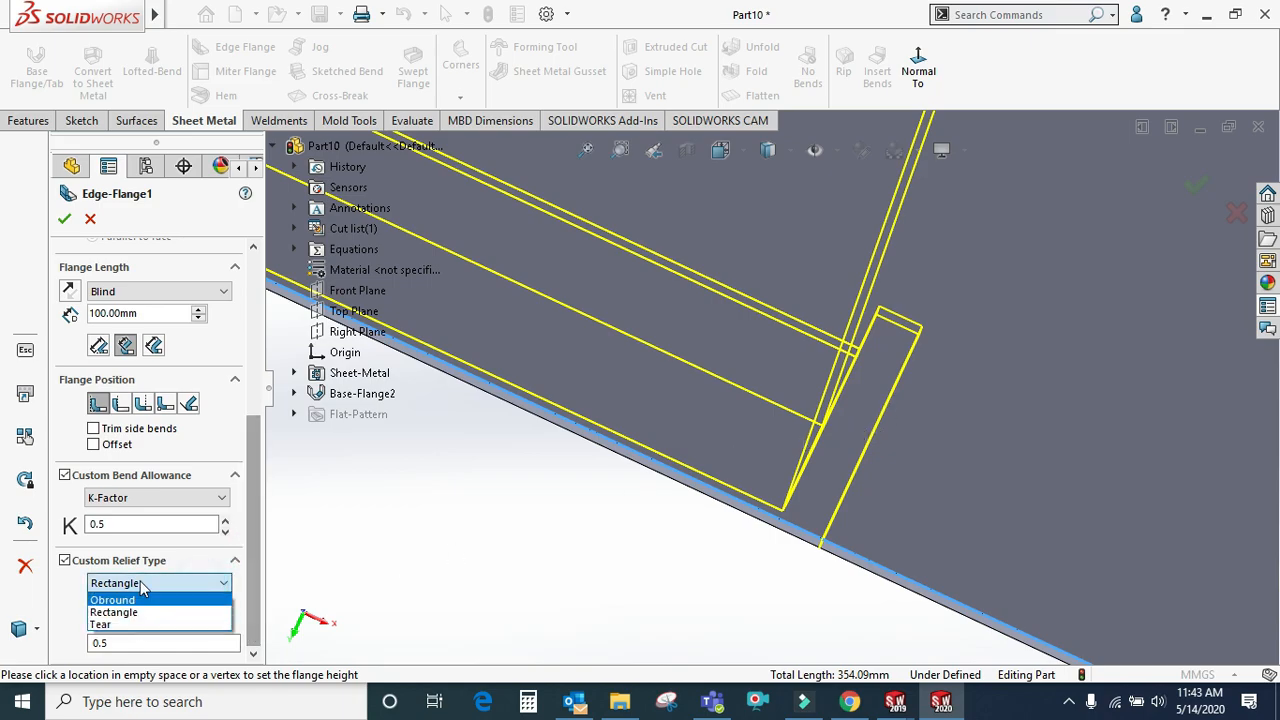
left_click(140, 601)
left_click(160, 583)
left_click(115, 607)
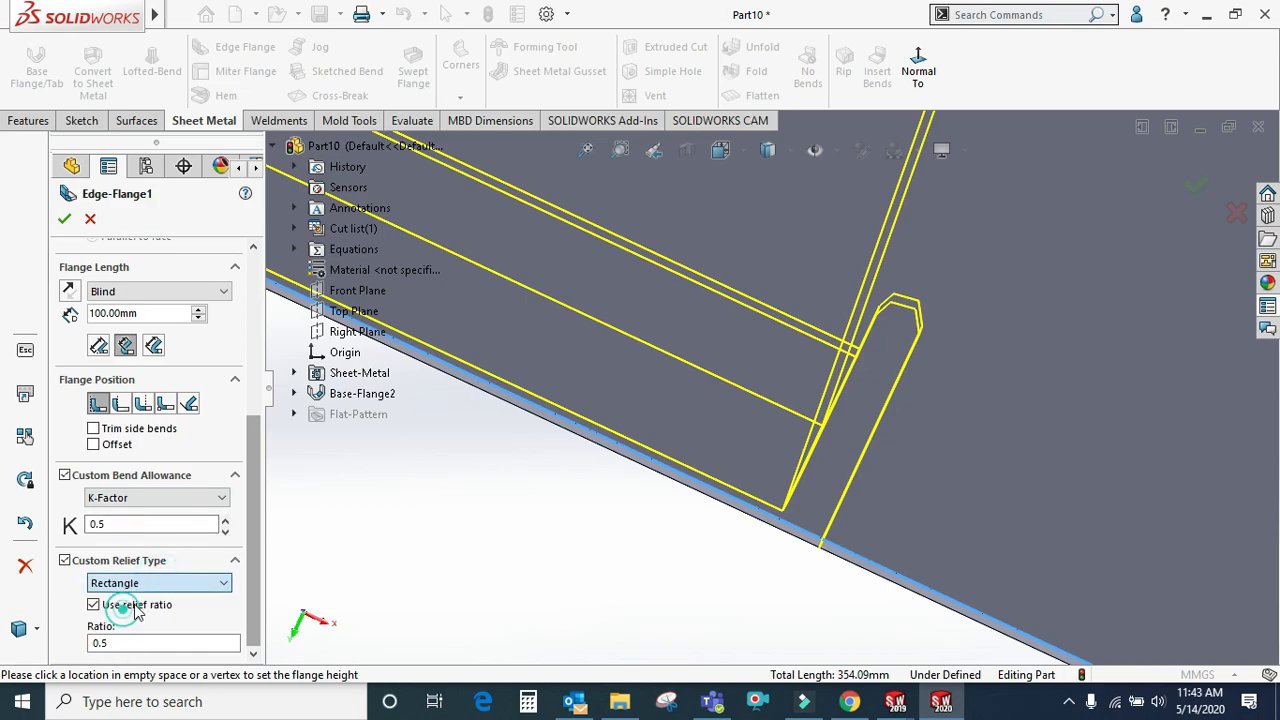
Open the flange profile of Edge<2> for editing, view it straight on, and shorten it to about 55 mm wide
scroll(798, 557, "up", 8)
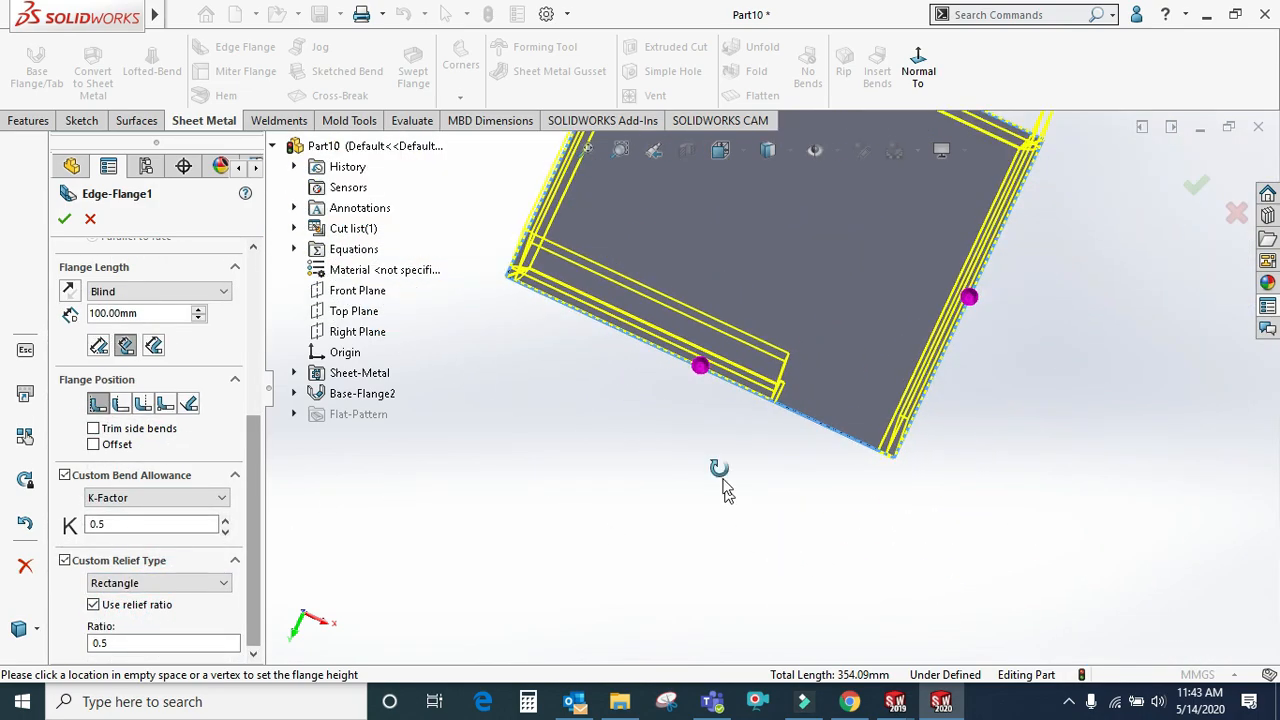
middle_click_drag(722, 478, 700, 435)
scroll(100, 396, "up", 4)
scroll(165, 300, "up", 2)
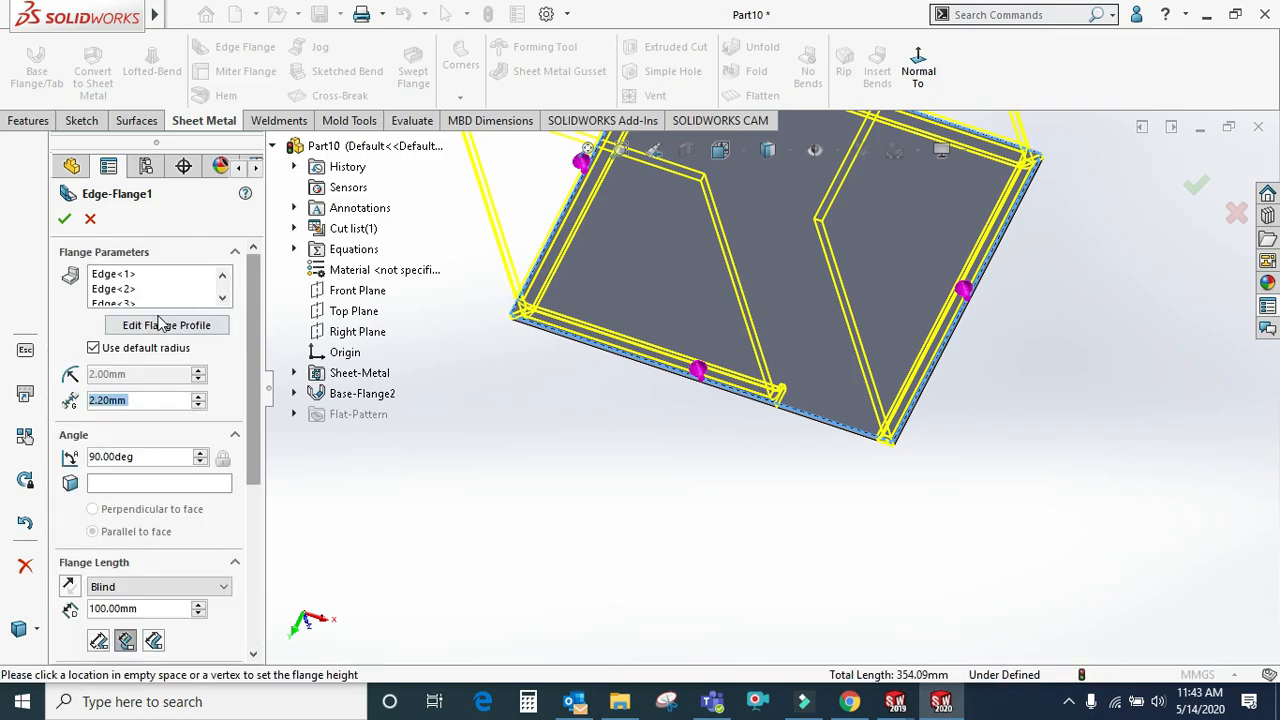
left_click(128, 289)
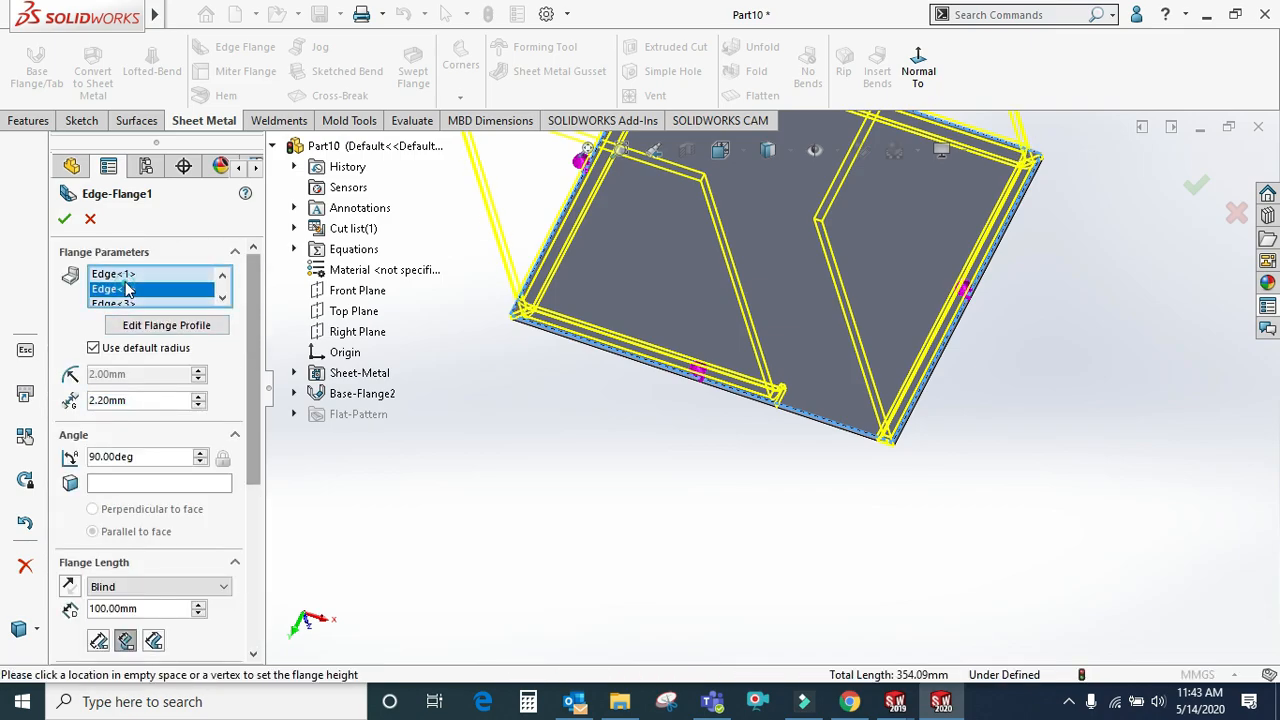
left_click(141, 330)
middle_click_drag(822, 289, 857, 215)
left_click(977, 66)
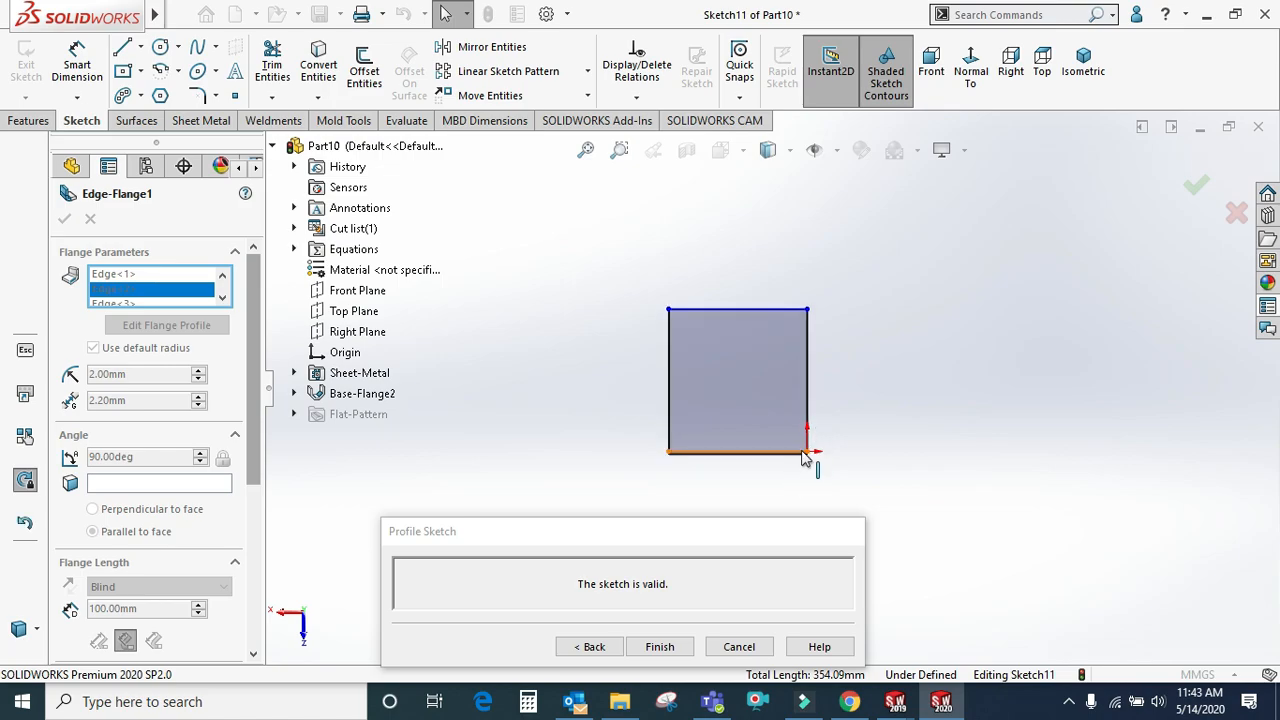
left_click_drag(810, 458, 744, 457)
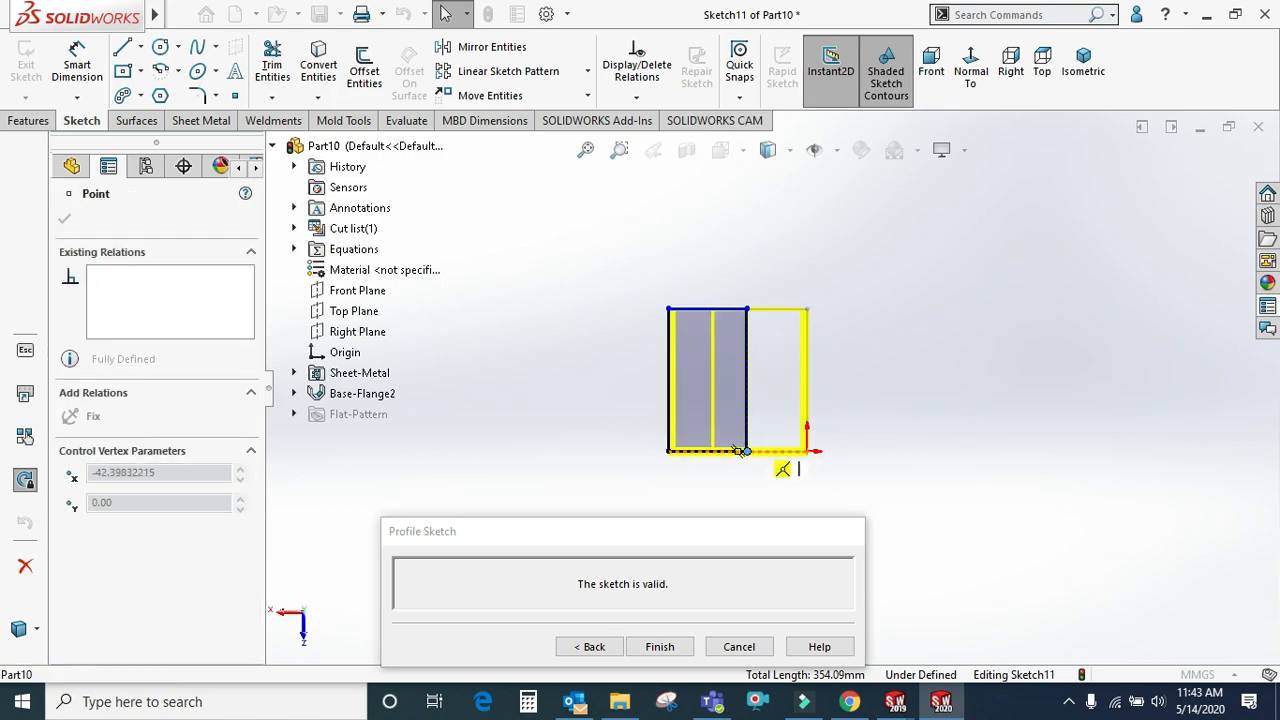
Dimension the flange profile's width at 50 mm and return to the edge flange settings
right_click_drag(753, 292, 737, 209)
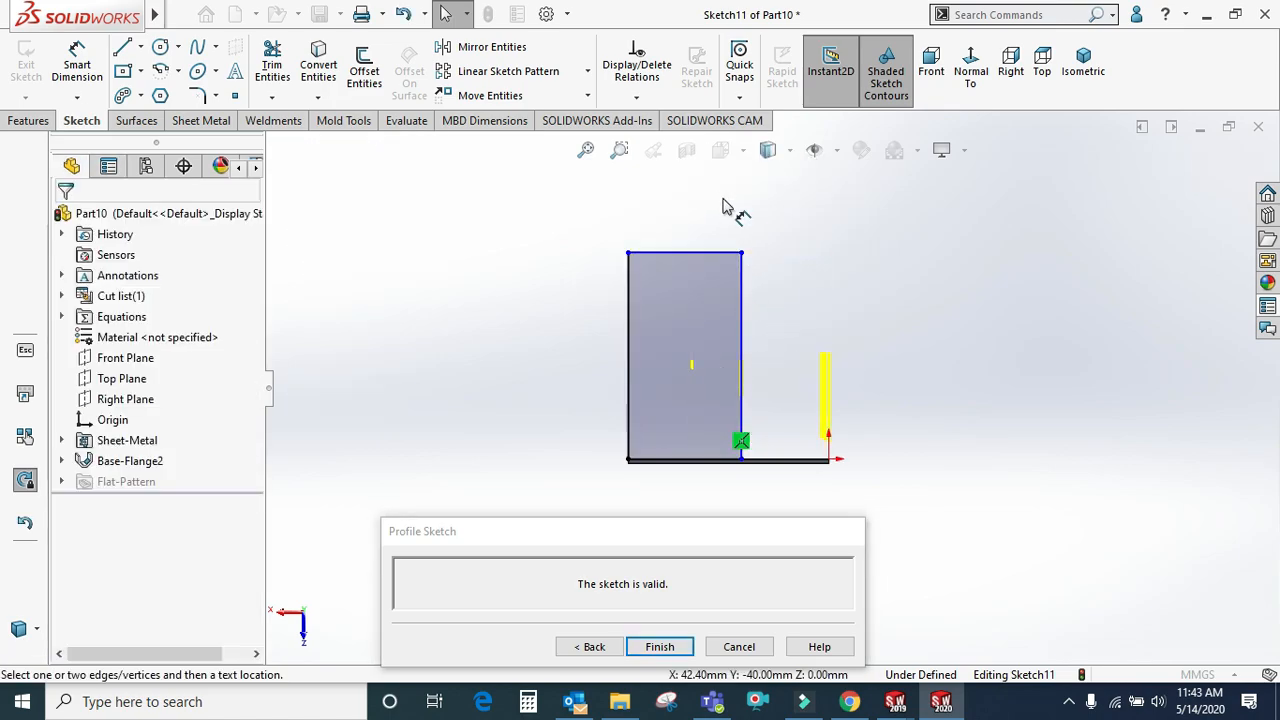
left_click(715, 254)
left_click(708, 229)
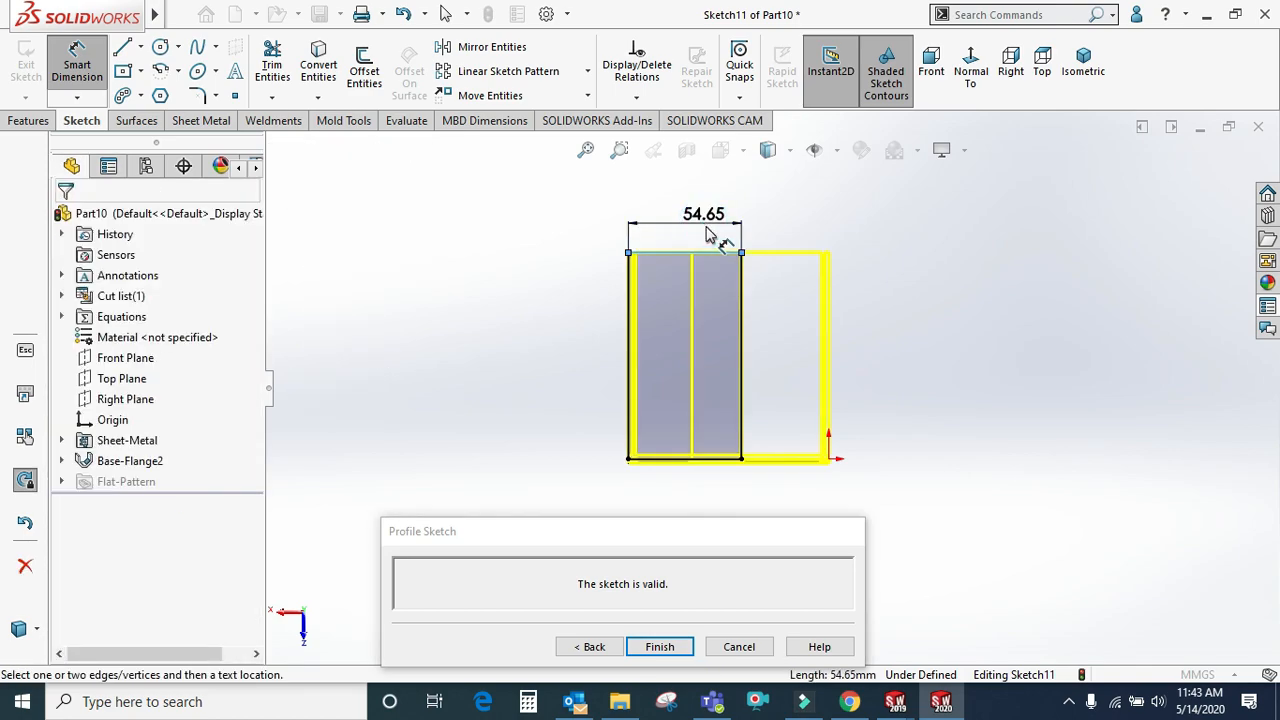
type("50")
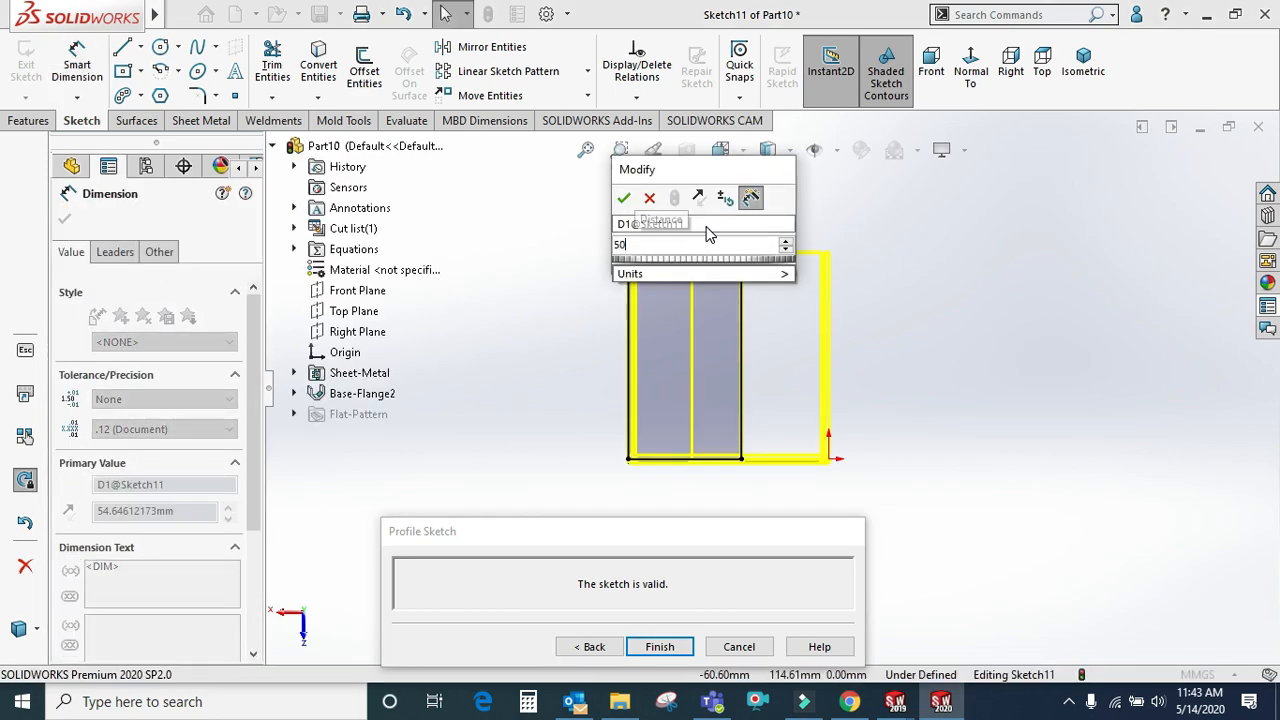
key("Return")
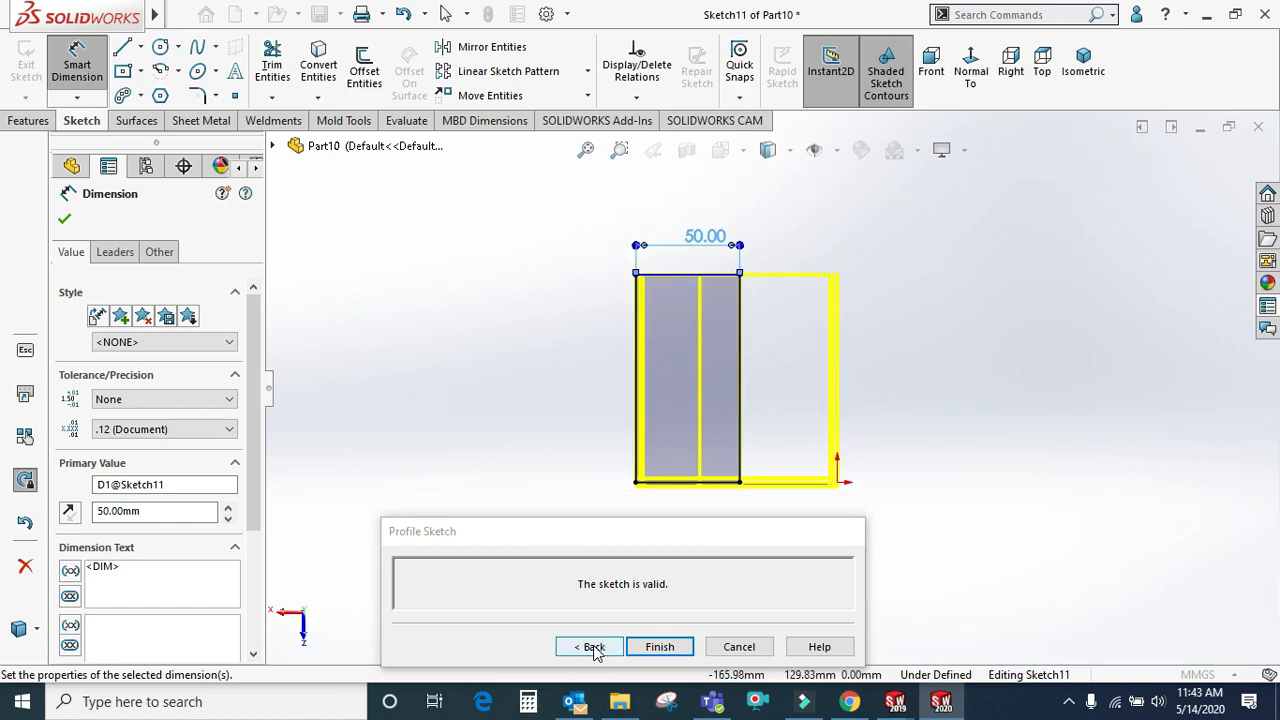
left_click(593, 647)
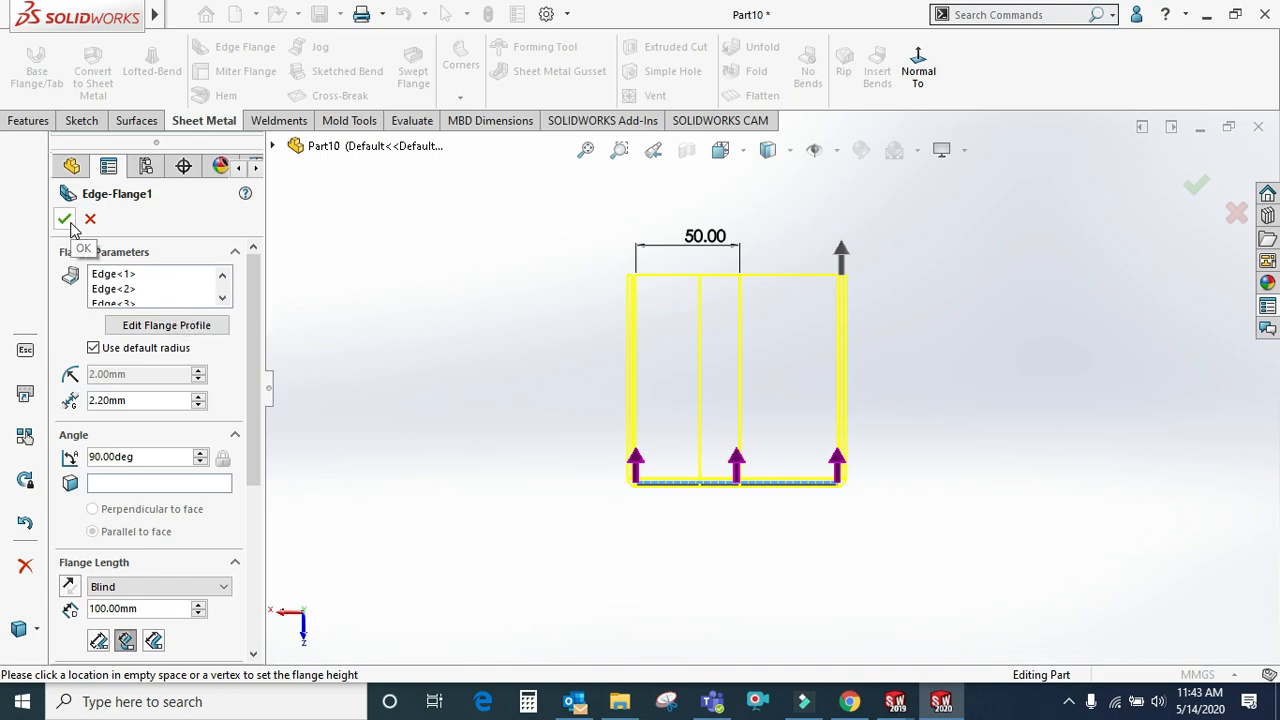
Create the edge flanges with the current settings and inspect the bend at the shortened flange's corner
scroll(251, 337, "down", 5)
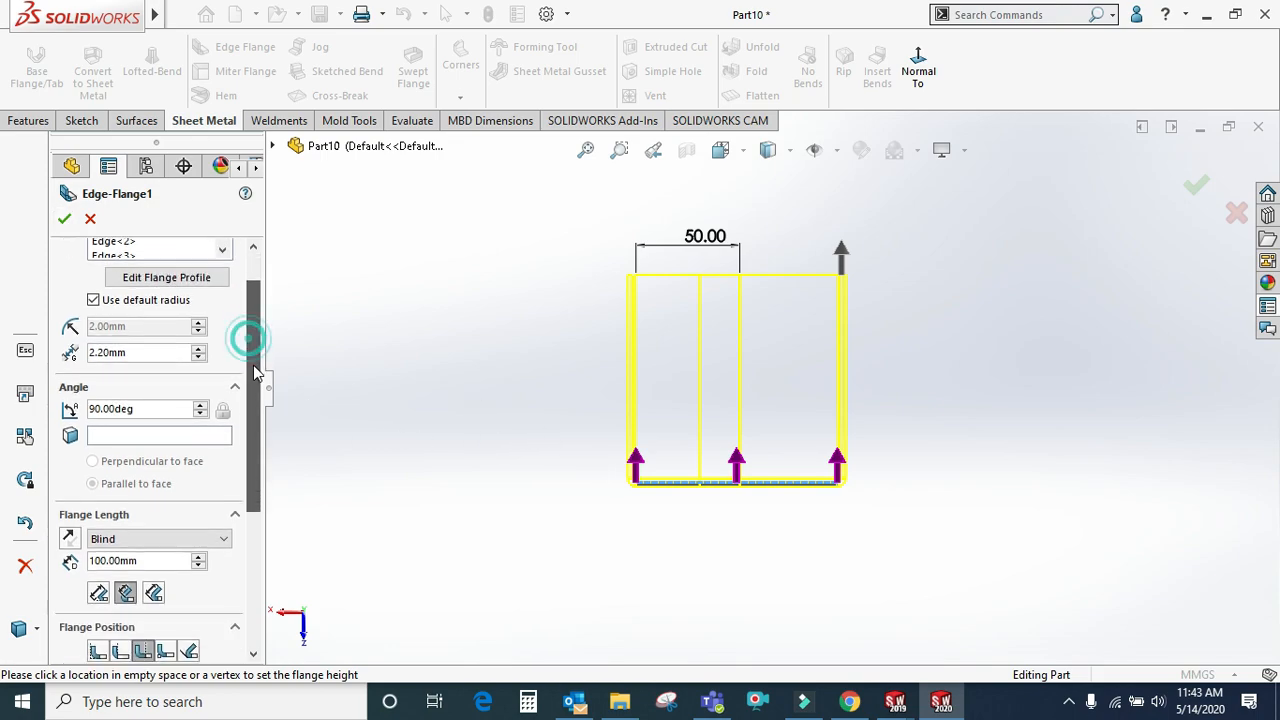
scroll(255, 336, "up", 5)
scroll(255, 336, "up", 1)
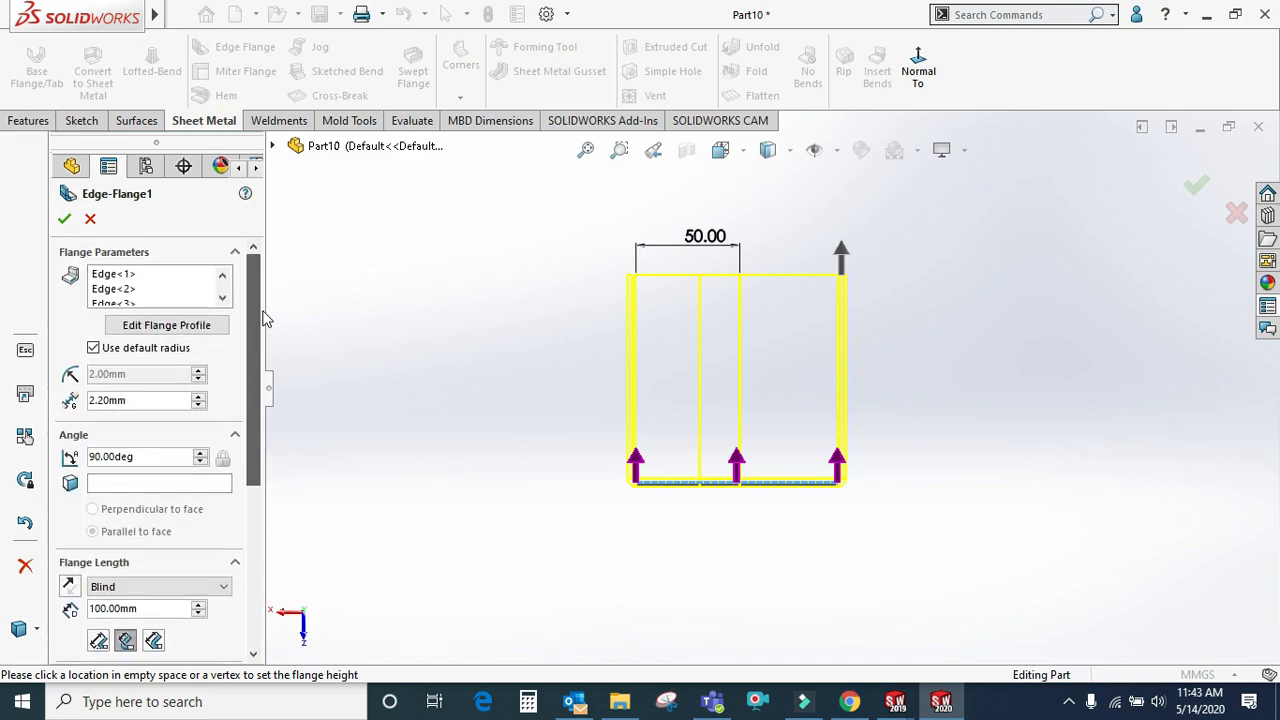
left_click(64, 220)
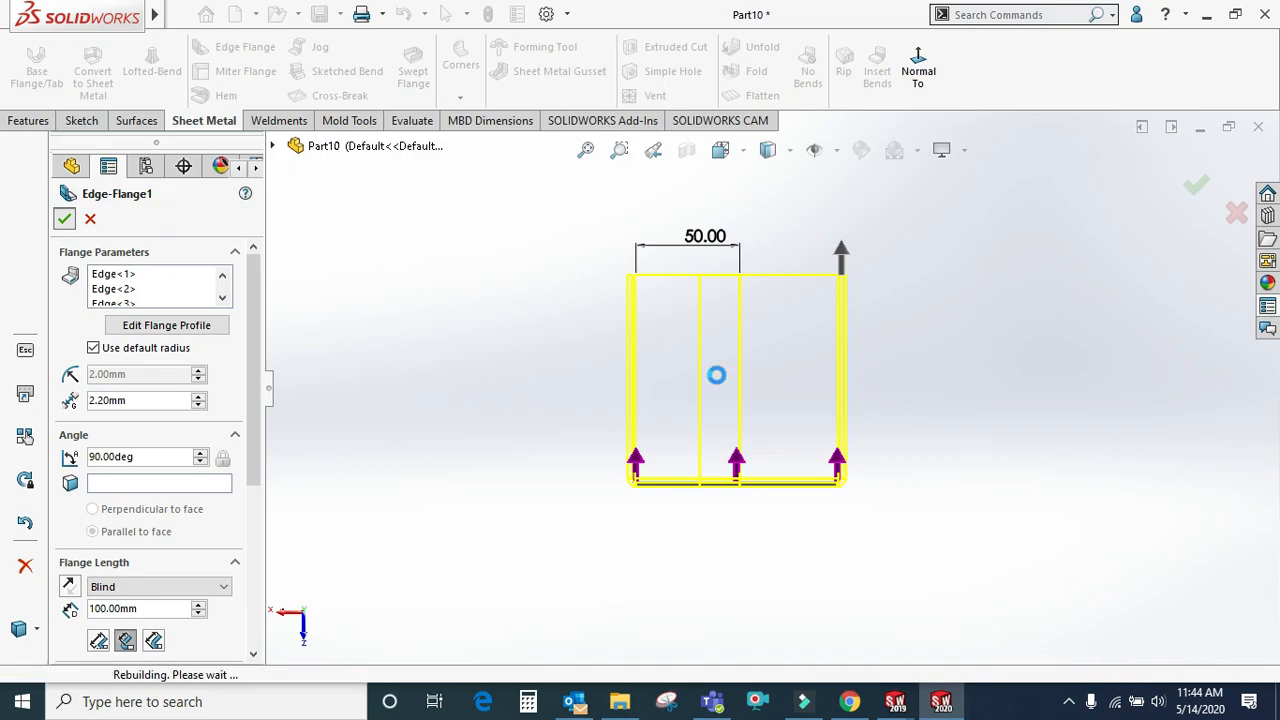
scroll(747, 440, "down", 3)
middle_click_drag(795, 520, 930, 698)
scroll(831, 522, "down", 9)
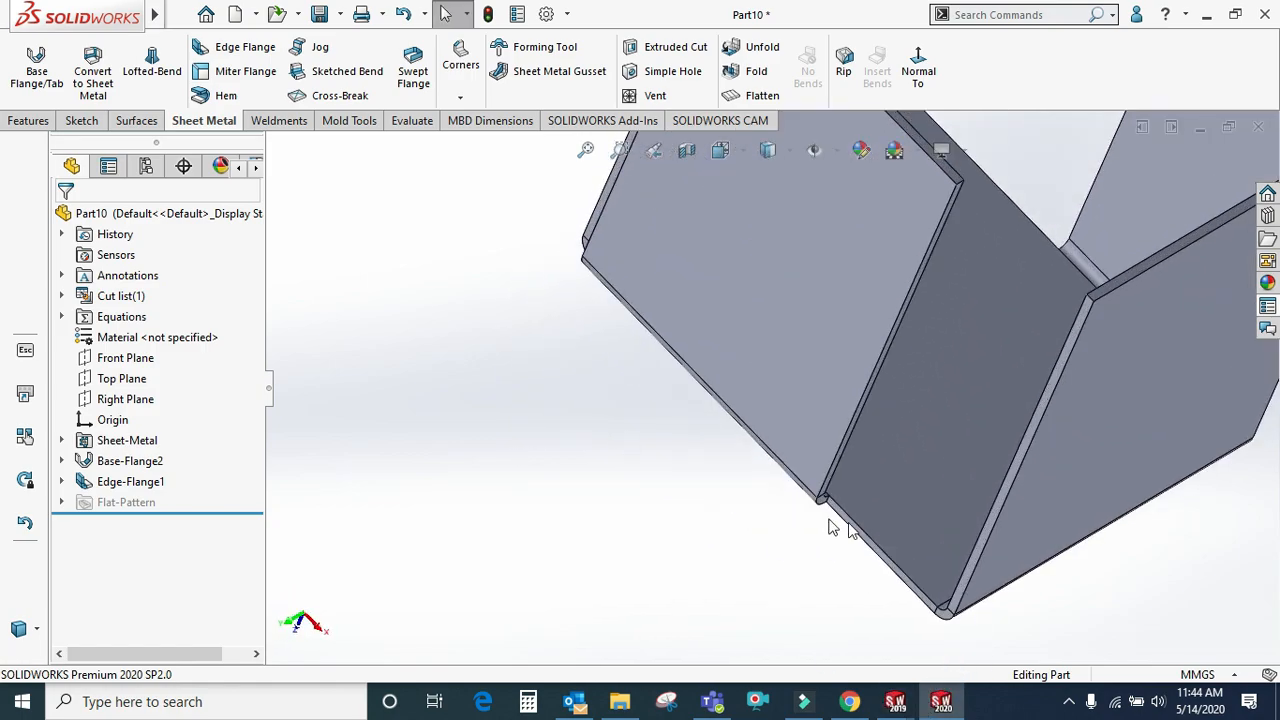
Edit the edge flange feature to set its flange position to Material Inside, and apply the change
left_click(130, 481)
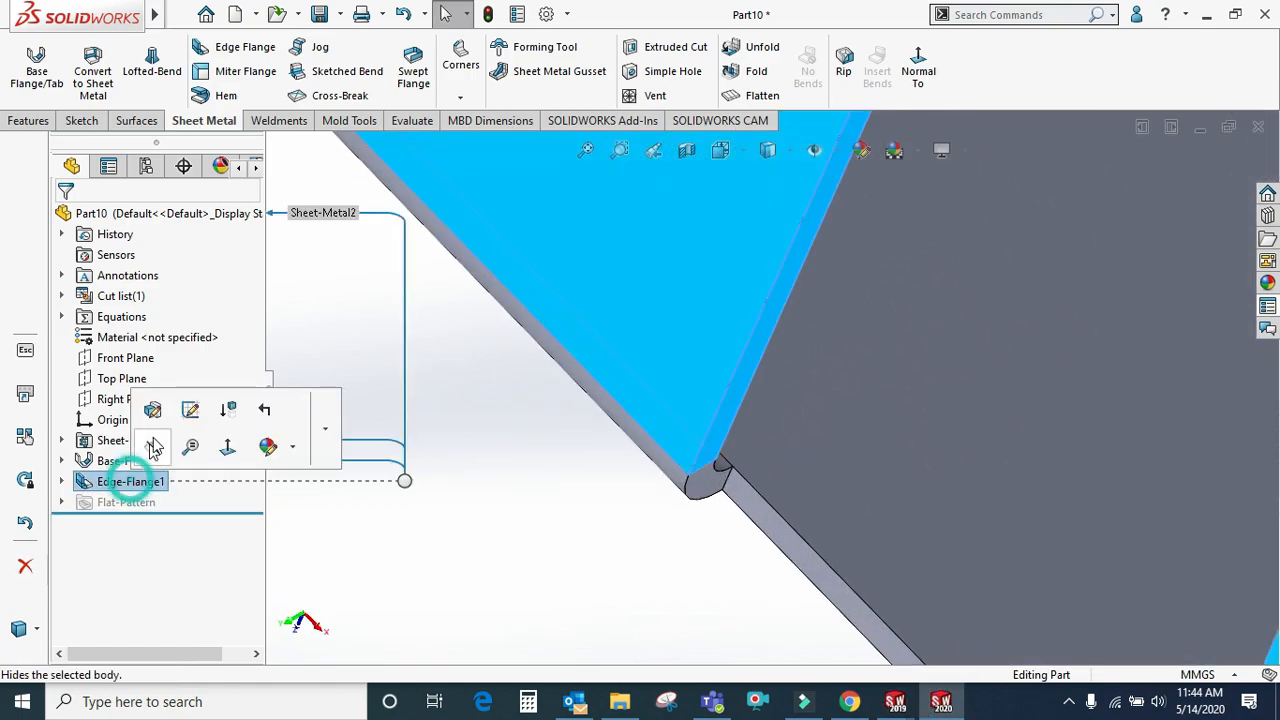
left_click(154, 414)
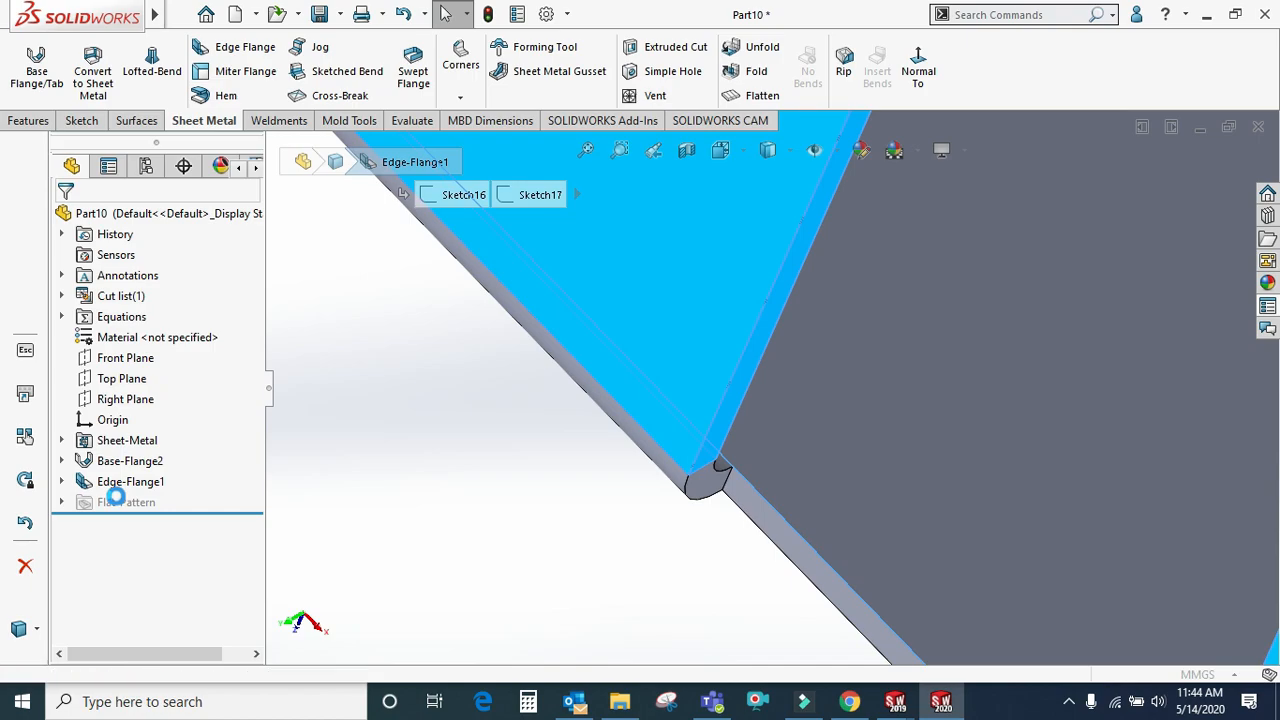
scroll(100, 560, "down", 3)
scroll(97, 580, "down", 2)
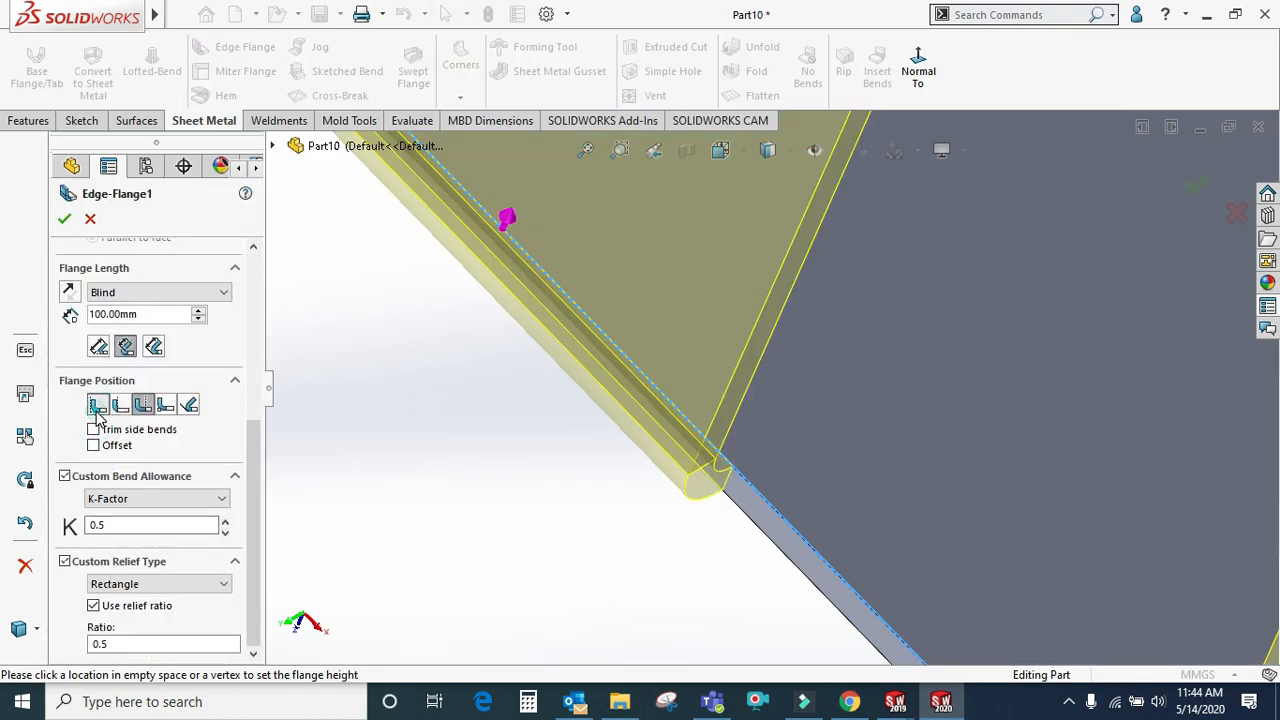
left_click(97, 405)
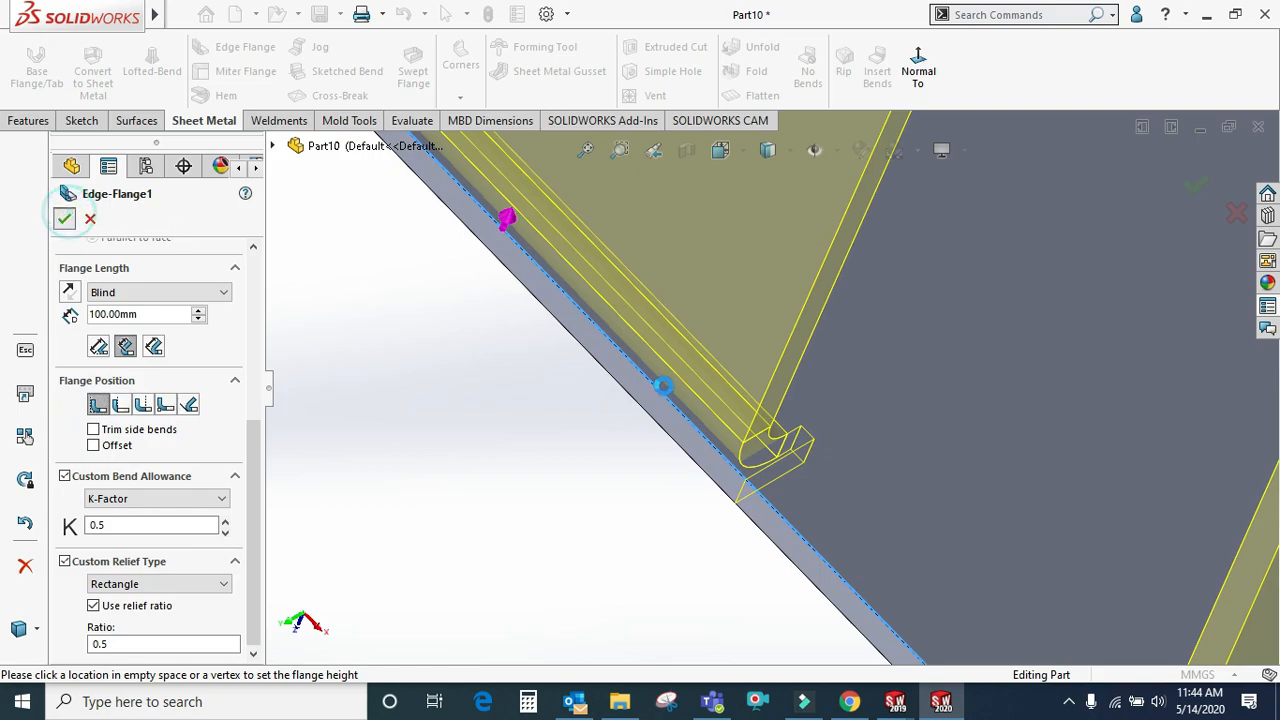
left_click(64, 218)
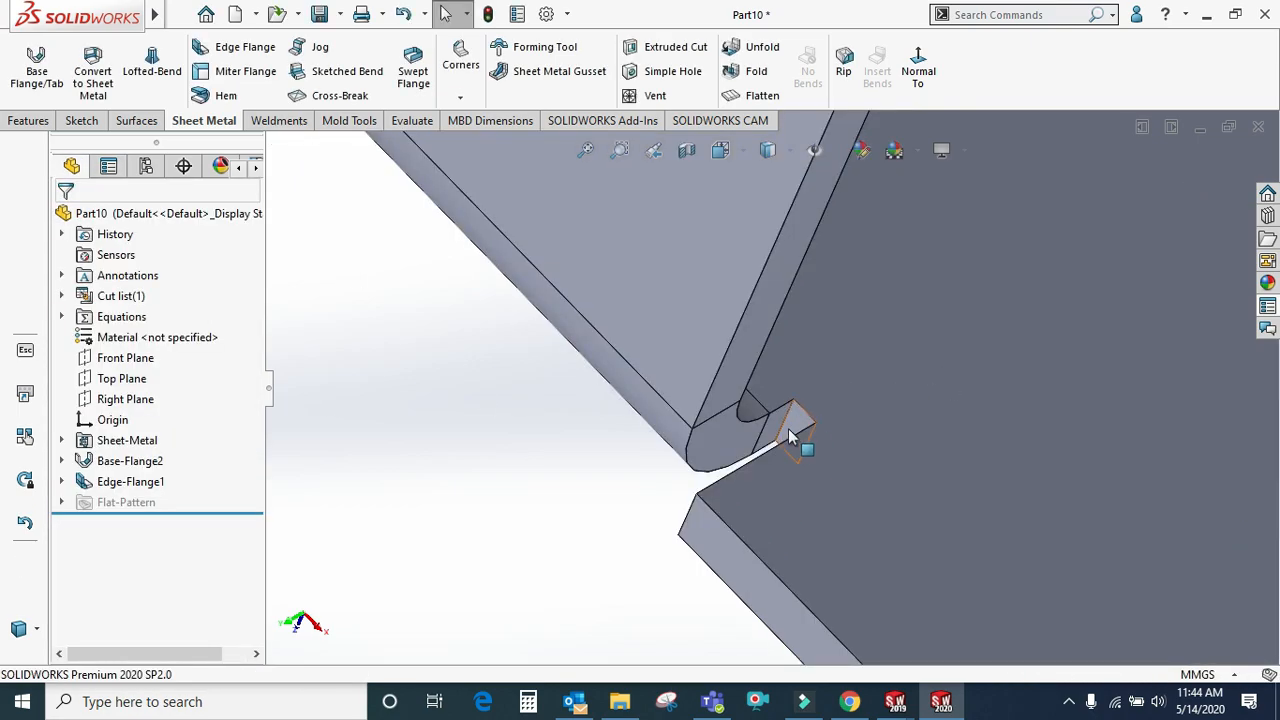
Flatten the sheet metal part, view the flat pattern straight on, and fold it back
scroll(790, 430, "up", 5)
middle_click_drag(816, 423, 811, 355)
scroll(811, 345, "up", 3)
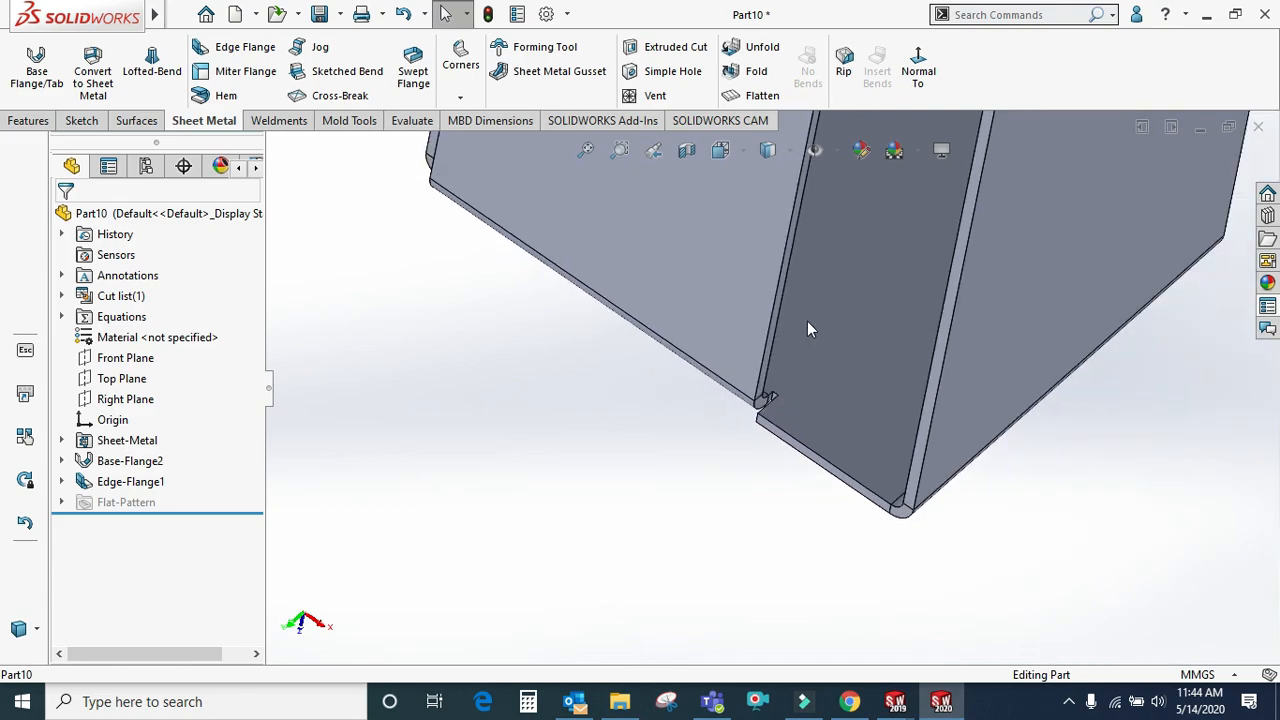
left_click(750, 96)
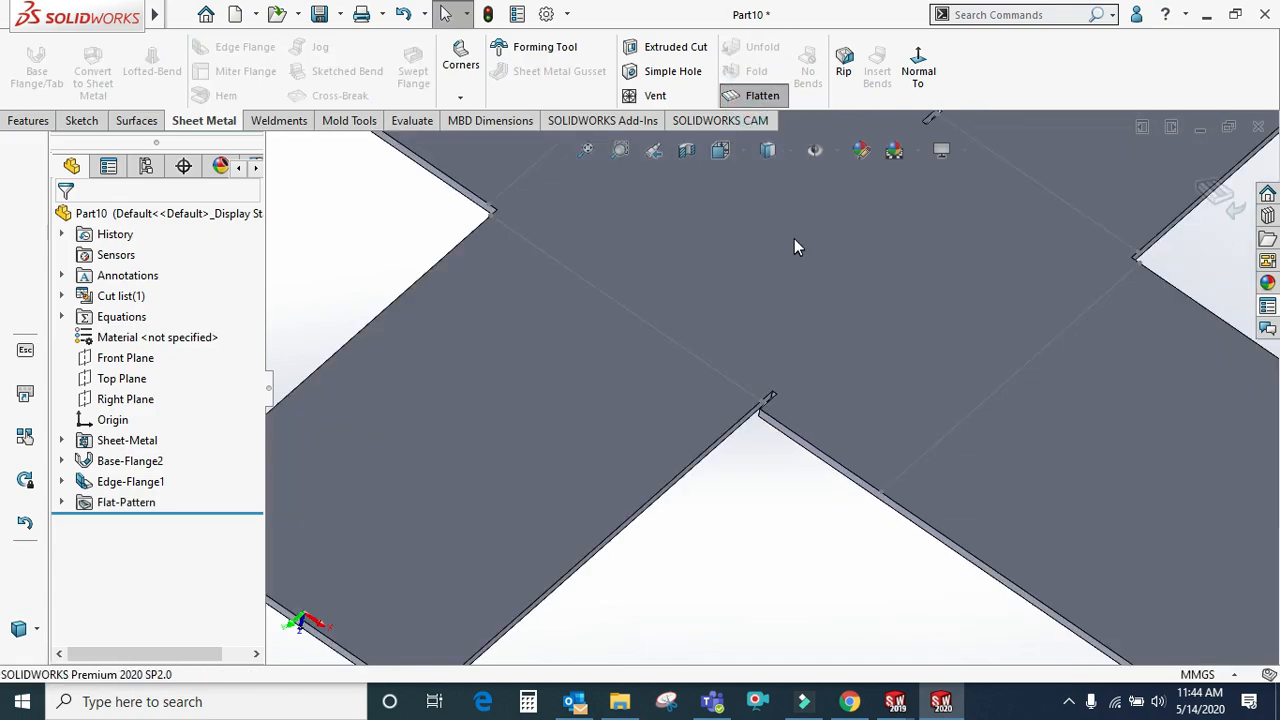
scroll(805, 335, "down", 3)
middle_click_drag(788, 328, 800, 417)
scroll(797, 372, "up", 5)
left_click(918, 65)
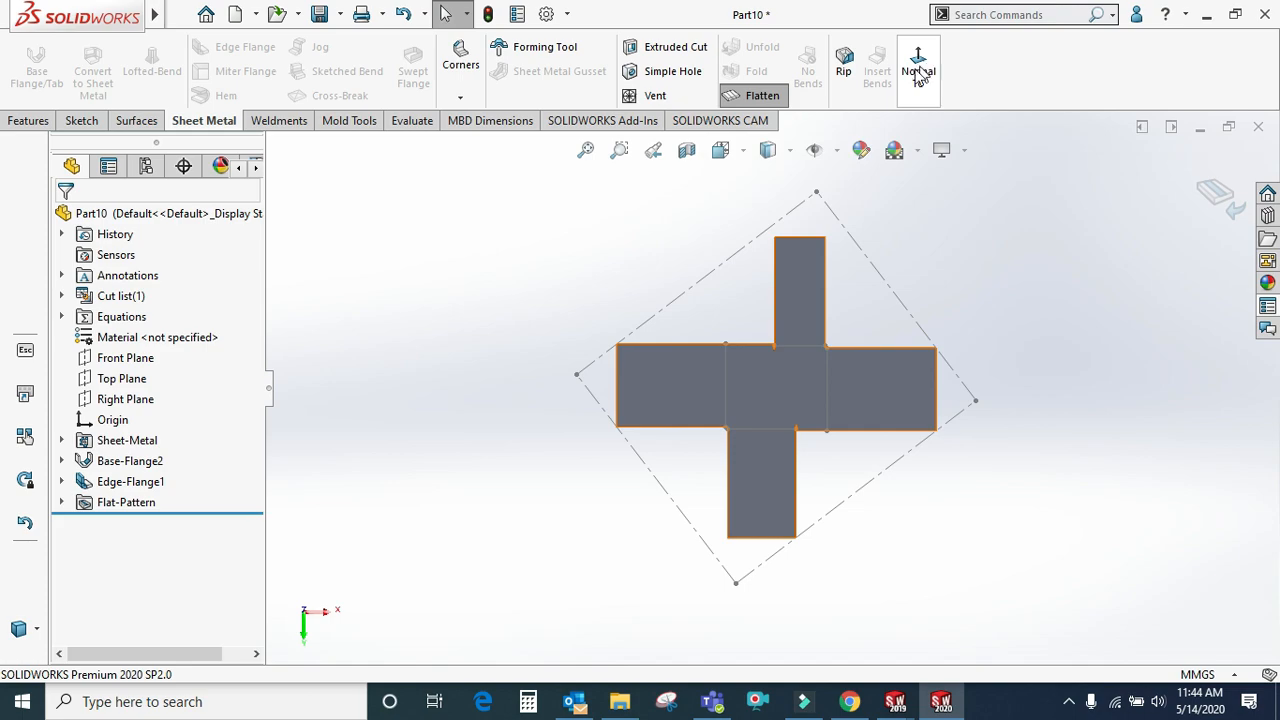
left_click(755, 95)
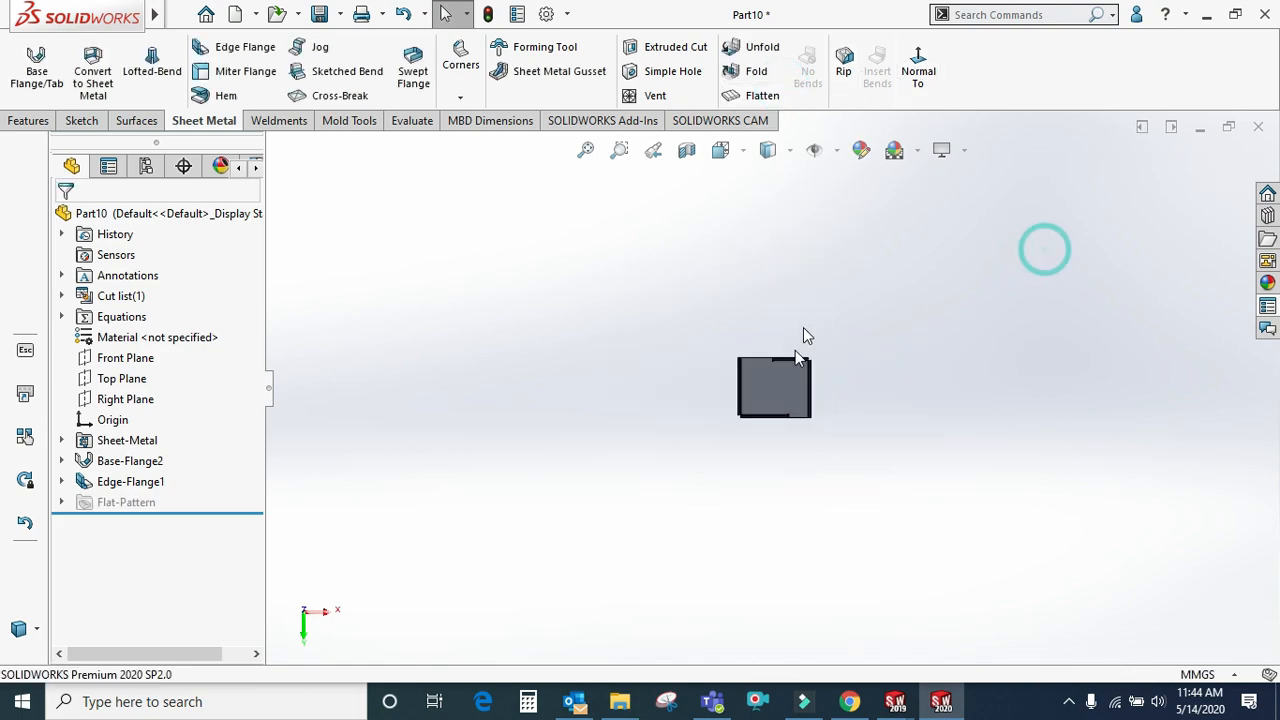
Delete the edge flange feature together with its dependent sketches and bends
left_click(120, 482)
right_click(120, 482)
left_click(151, 429)
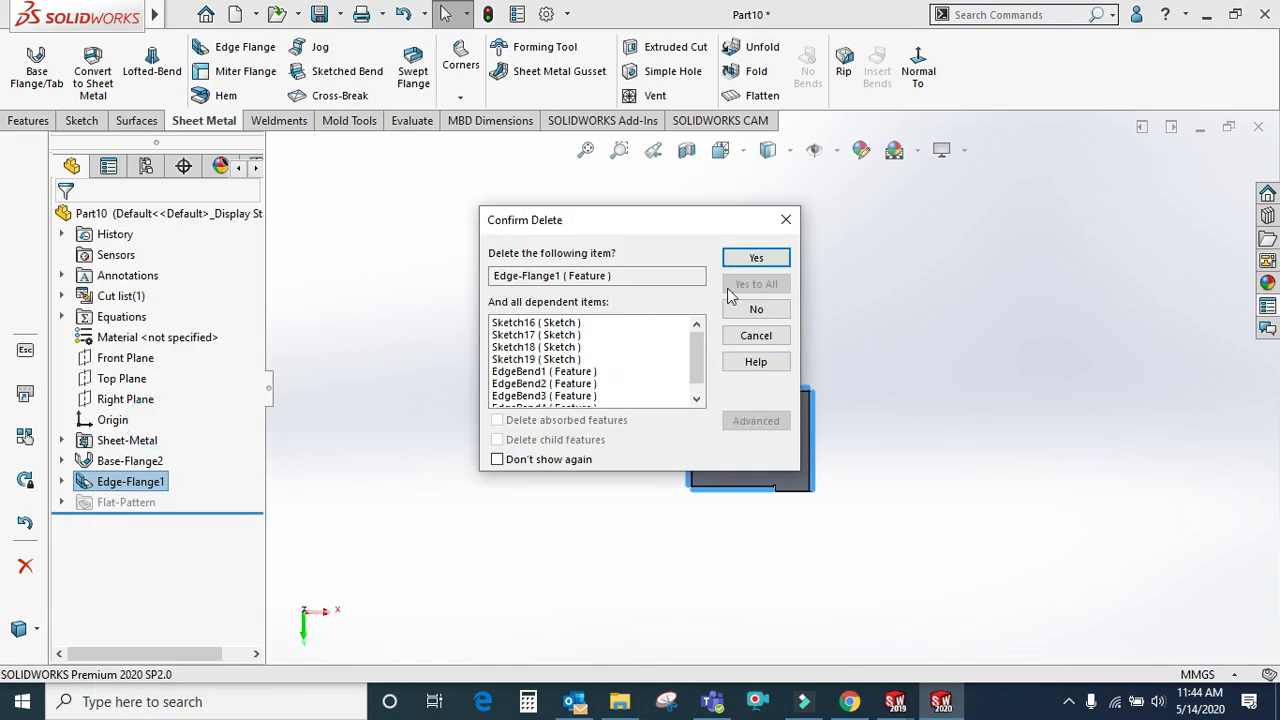
left_click(752, 258)
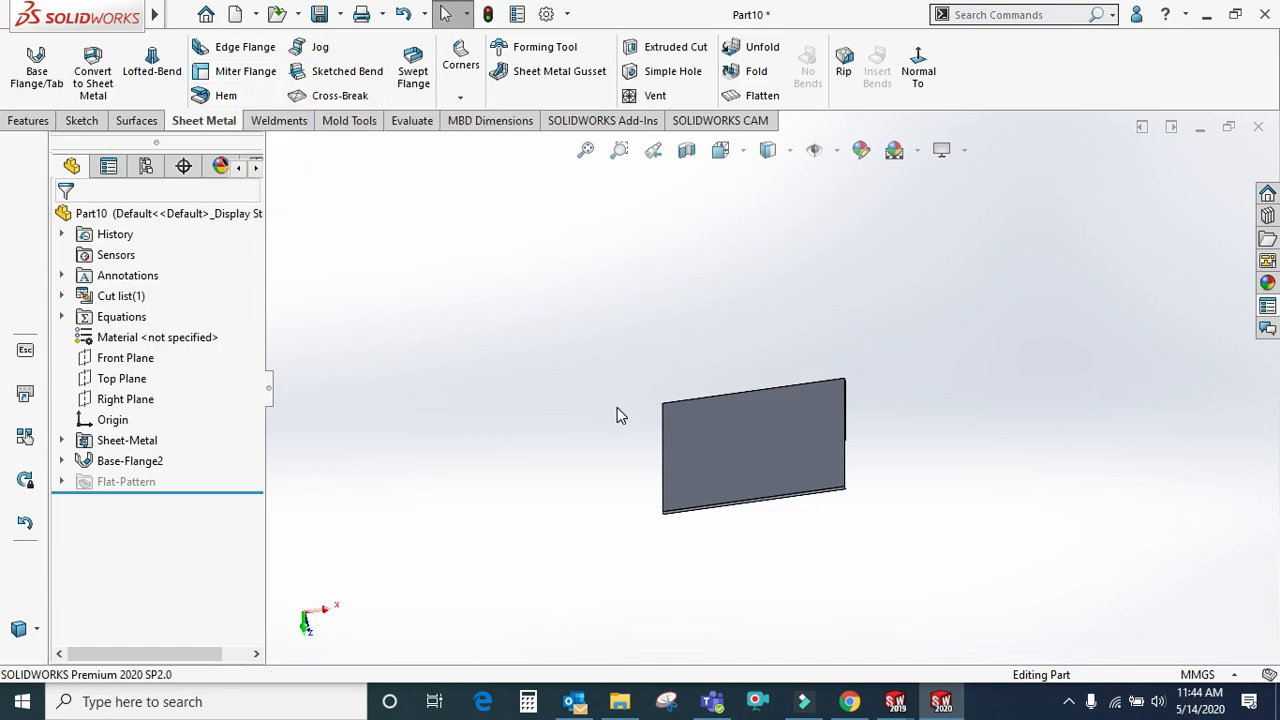
Start a sketch on the base flange's long thin side face and view it straight on
scroll(712, 470, "up", 3)
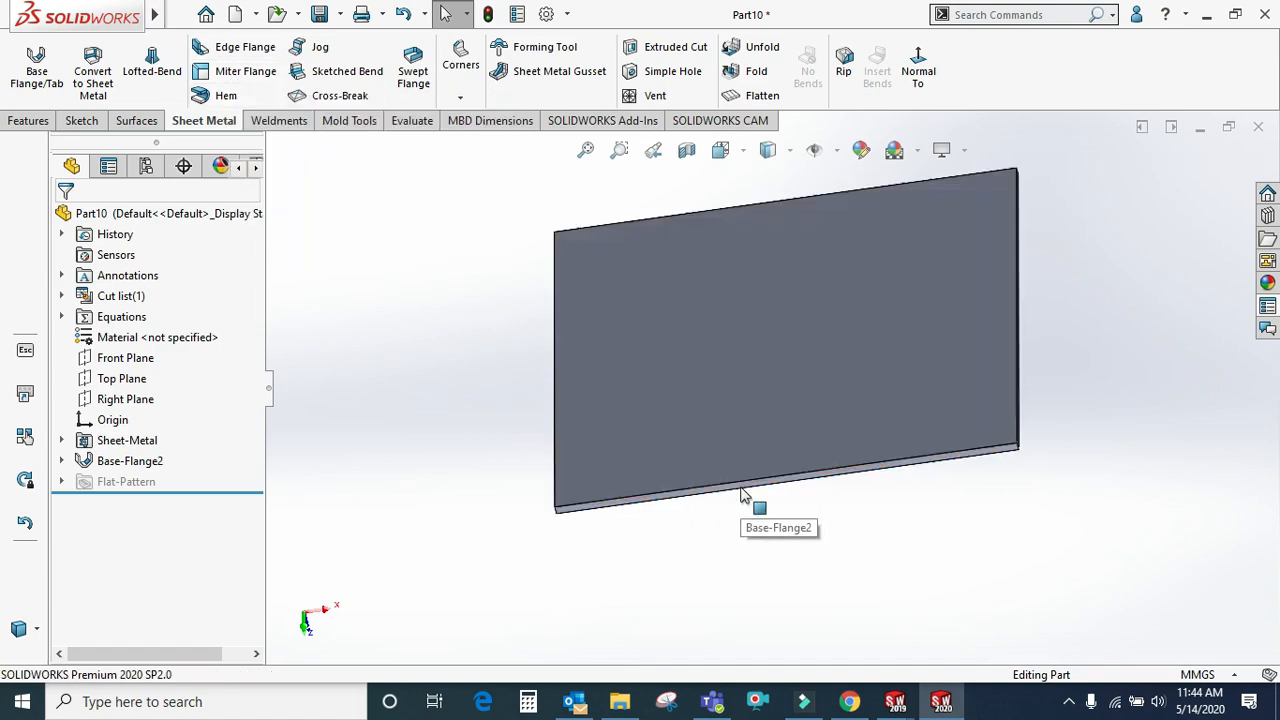
scroll(741, 494, "up", 2)
scroll(729, 481, "down", 5)
middle_click_drag(686, 517, 689, 400)
scroll(676, 387, "up", 4)
scroll(676, 387, "up", 2)
scroll(700, 366, "up", 2)
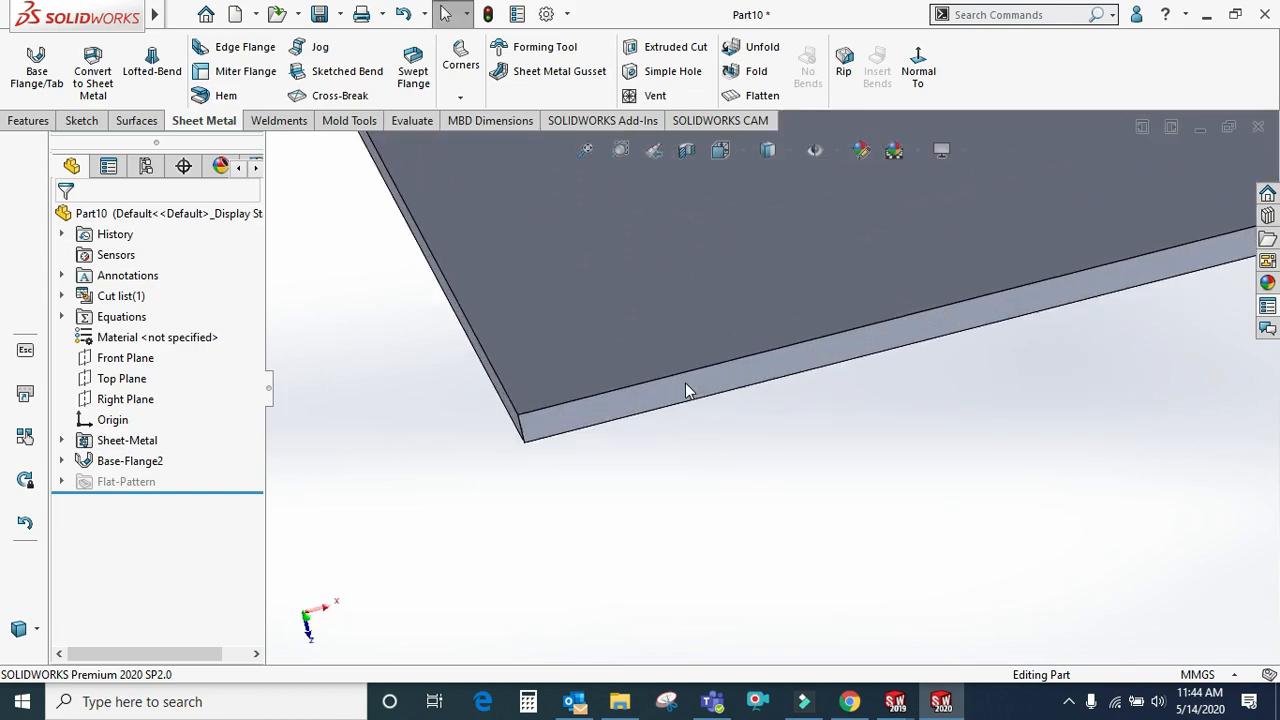
left_click(686, 386)
left_click(781, 321)
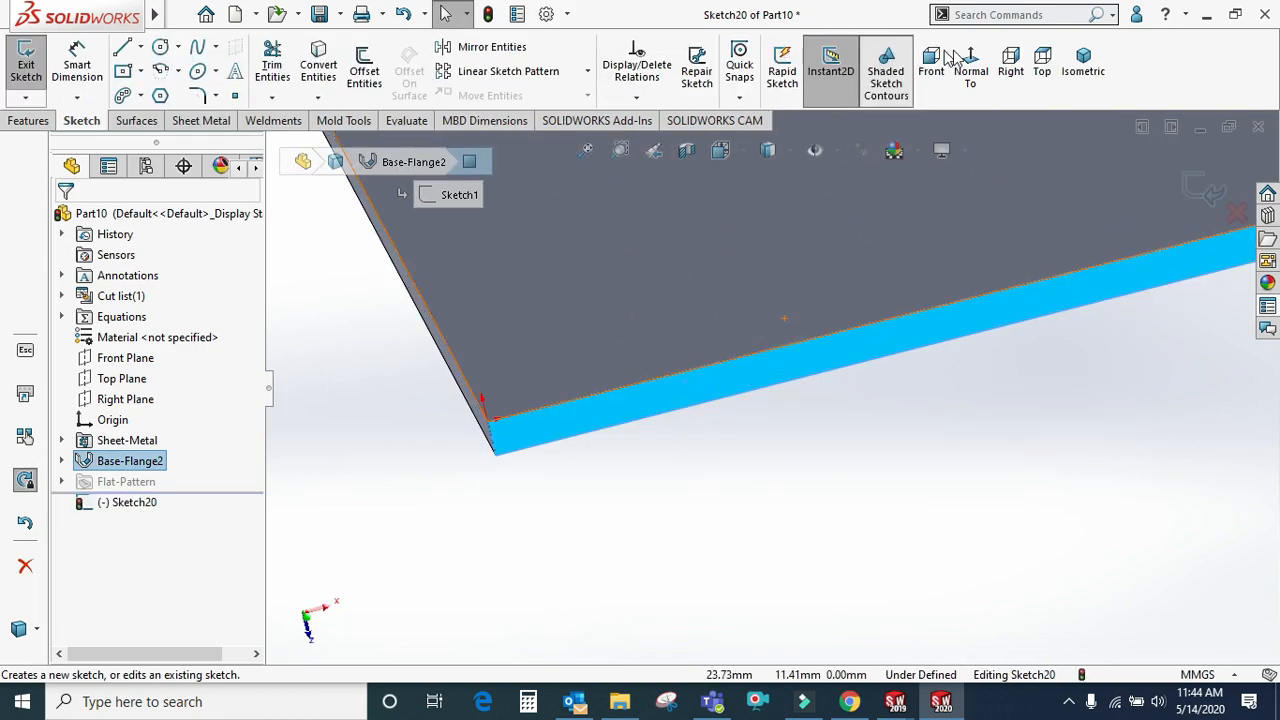
left_click(970, 70)
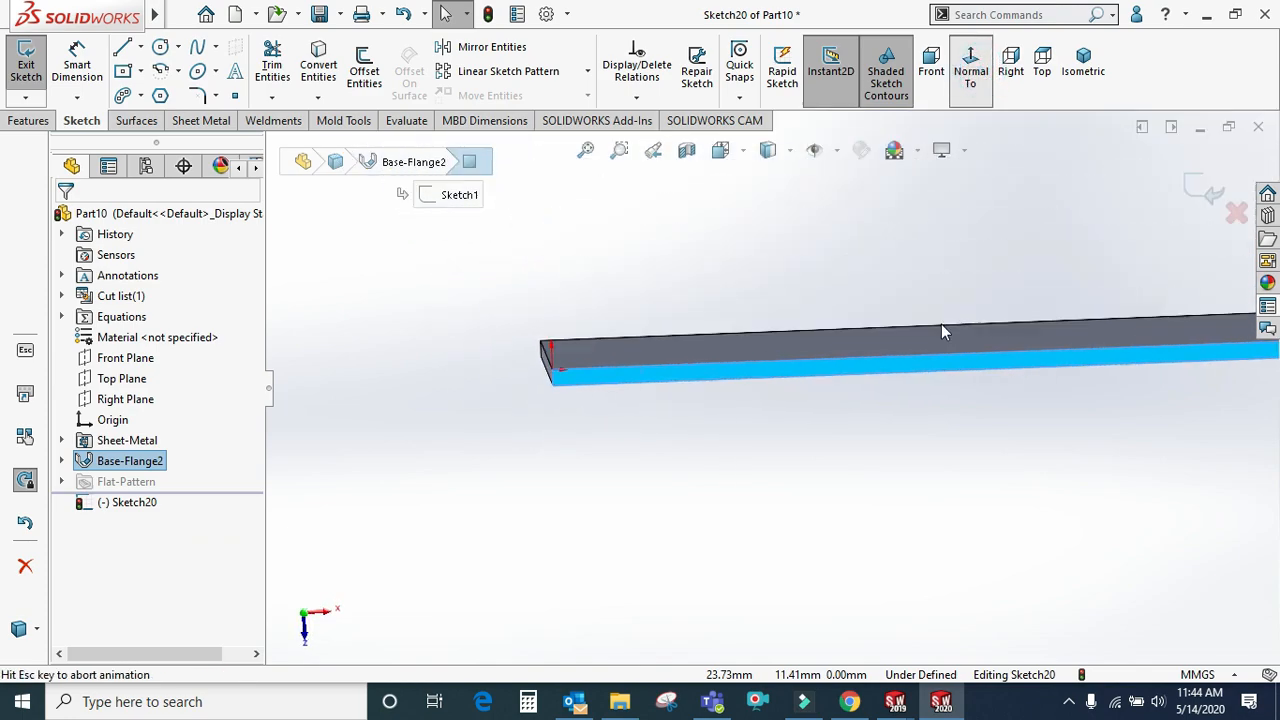
Sketch a stepped profile of four connected lines from the plate's corner, going up, inward, up and inward
left_click(122, 50)
left_click(152, 71)
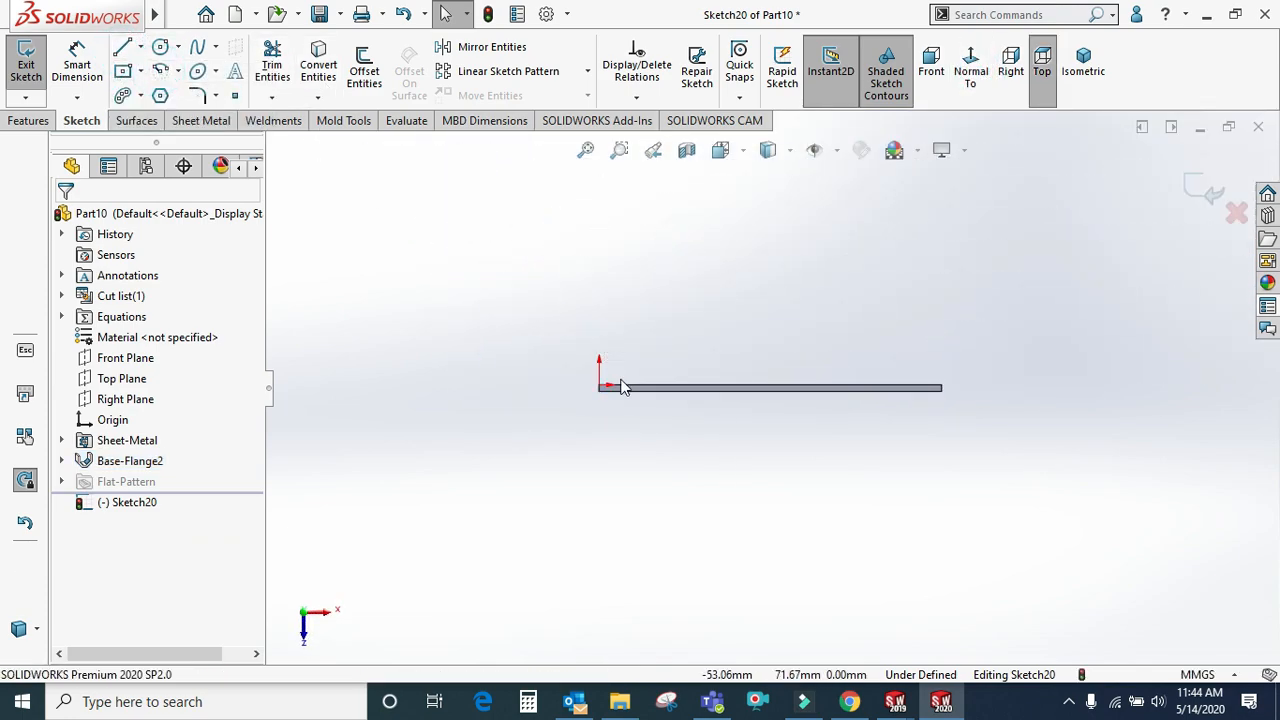
left_click(607, 395)
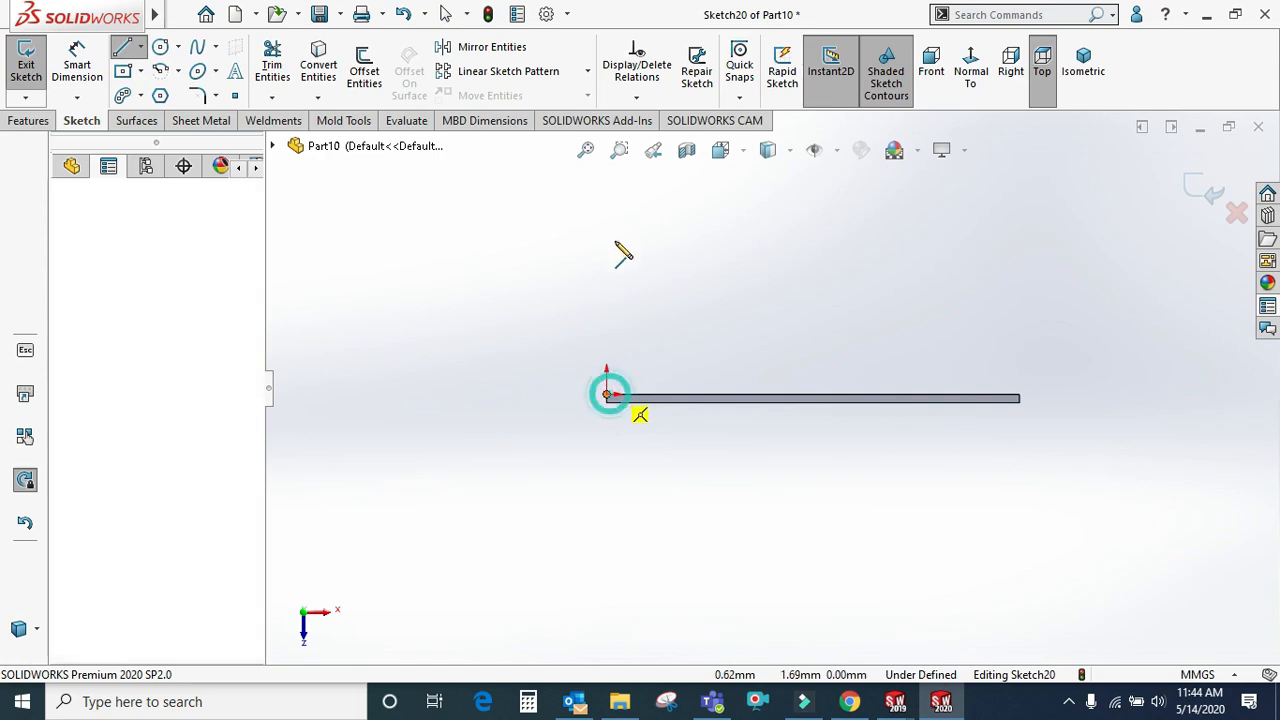
left_click(607, 192)
scroll(646, 200, "up", 2)
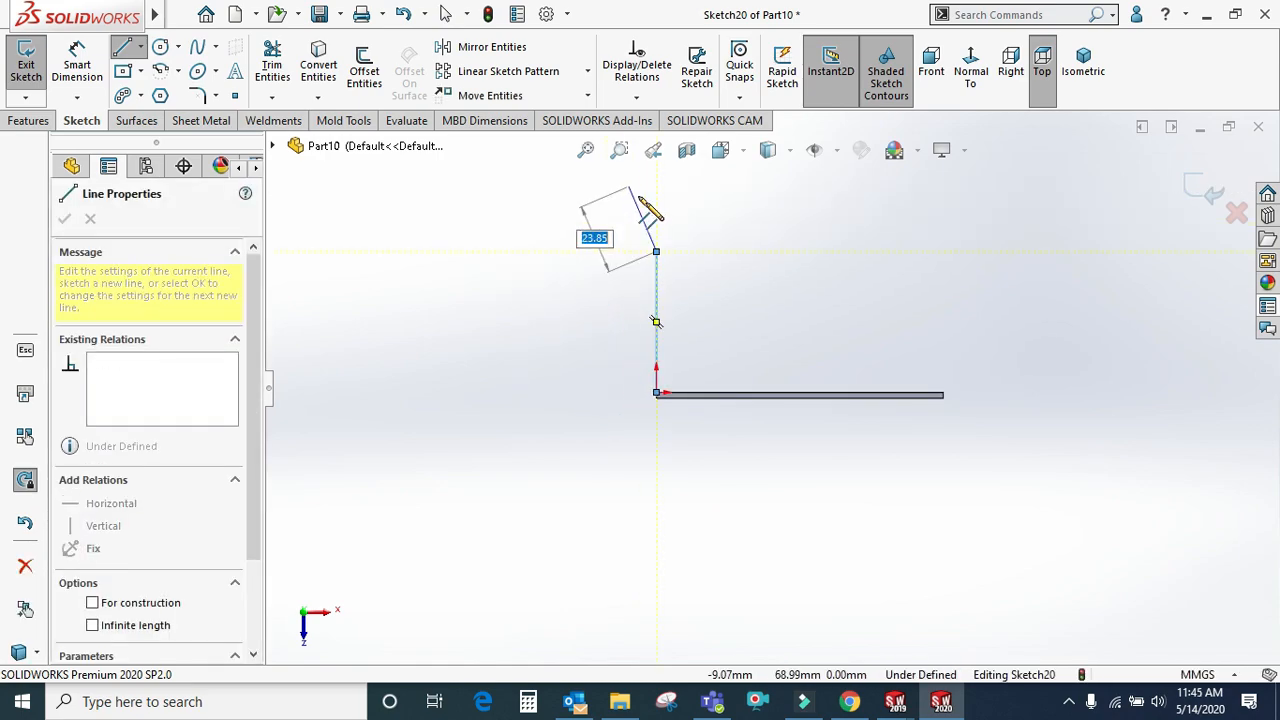
left_click(740, 252)
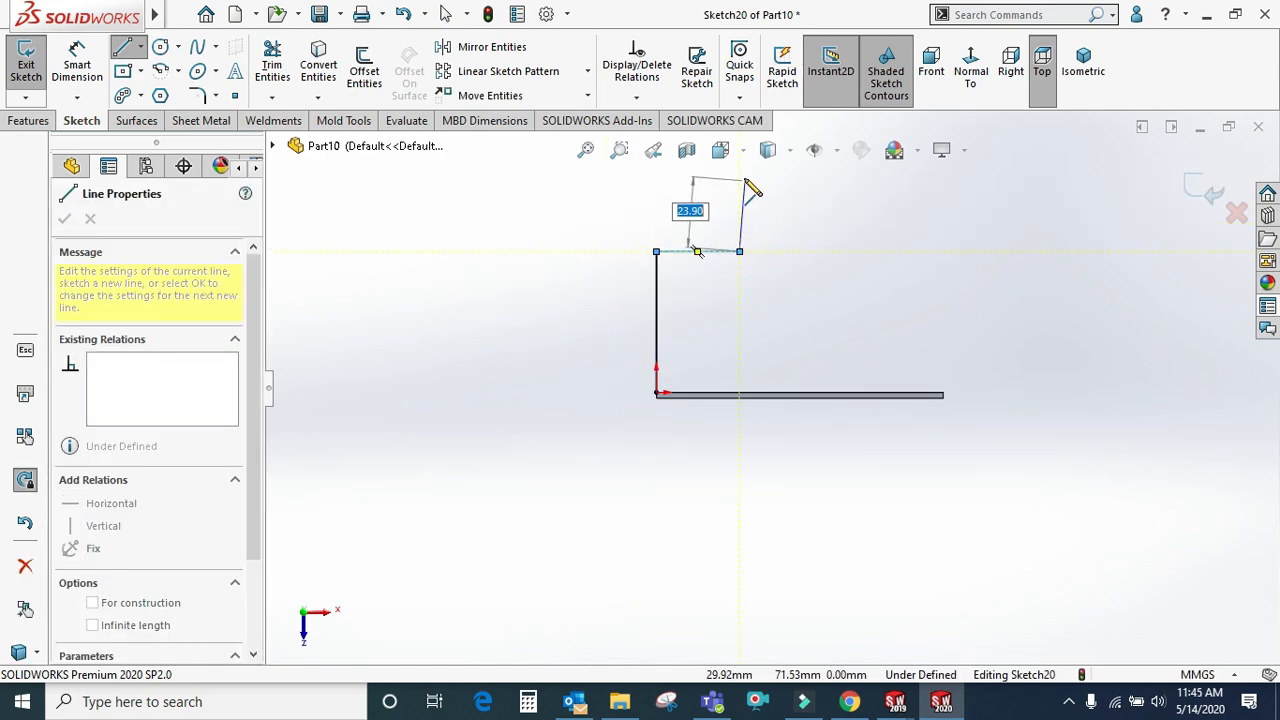
left_click(740, 176)
right_click(767, 176)
left_click(795, 188)
Round the three corners of the stepped profile with 3 mm sketch fillets
left_click(213, 97)
left_click(222, 117)
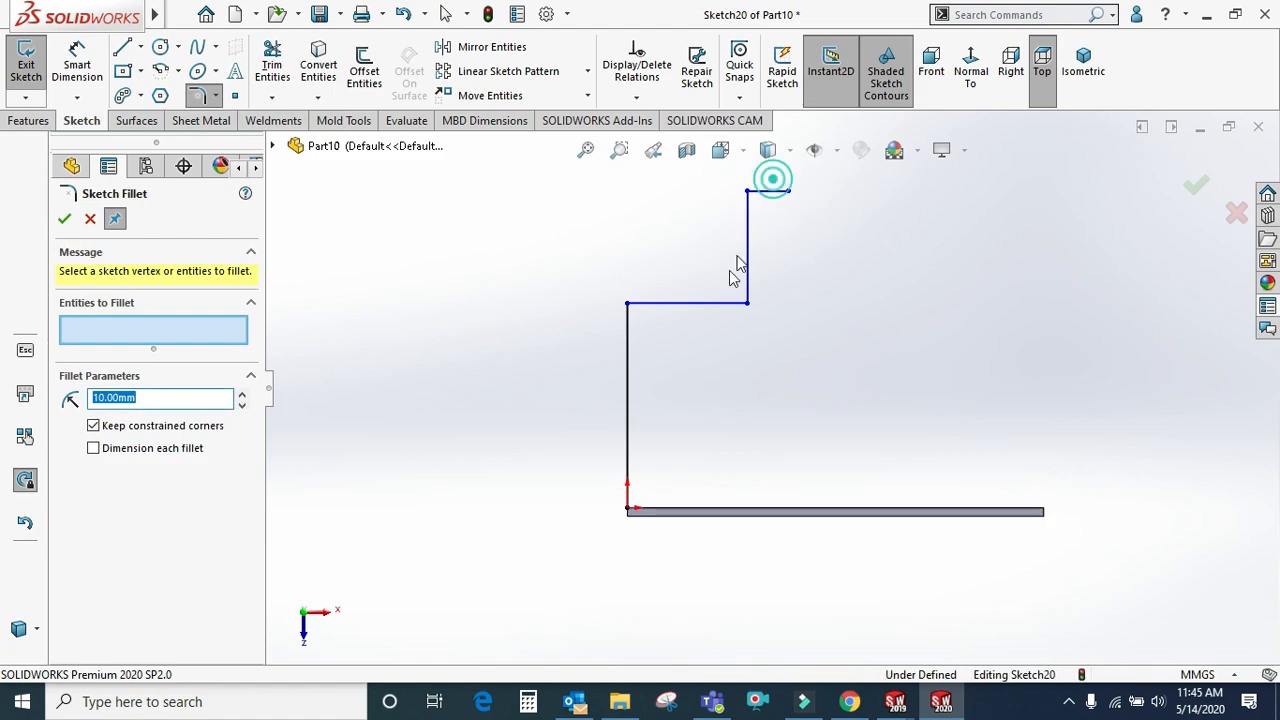
left_click_drag(770, 282, 663, 360)
left_click(750, 192)
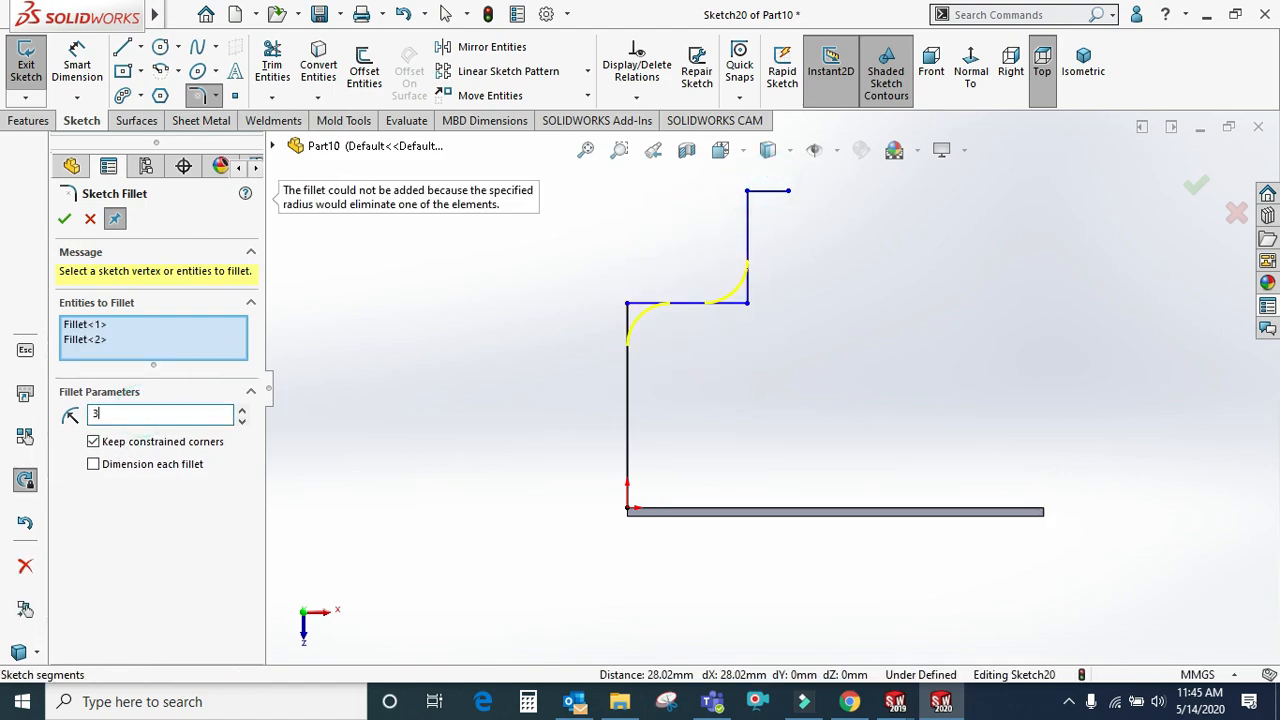
left_click(749, 191)
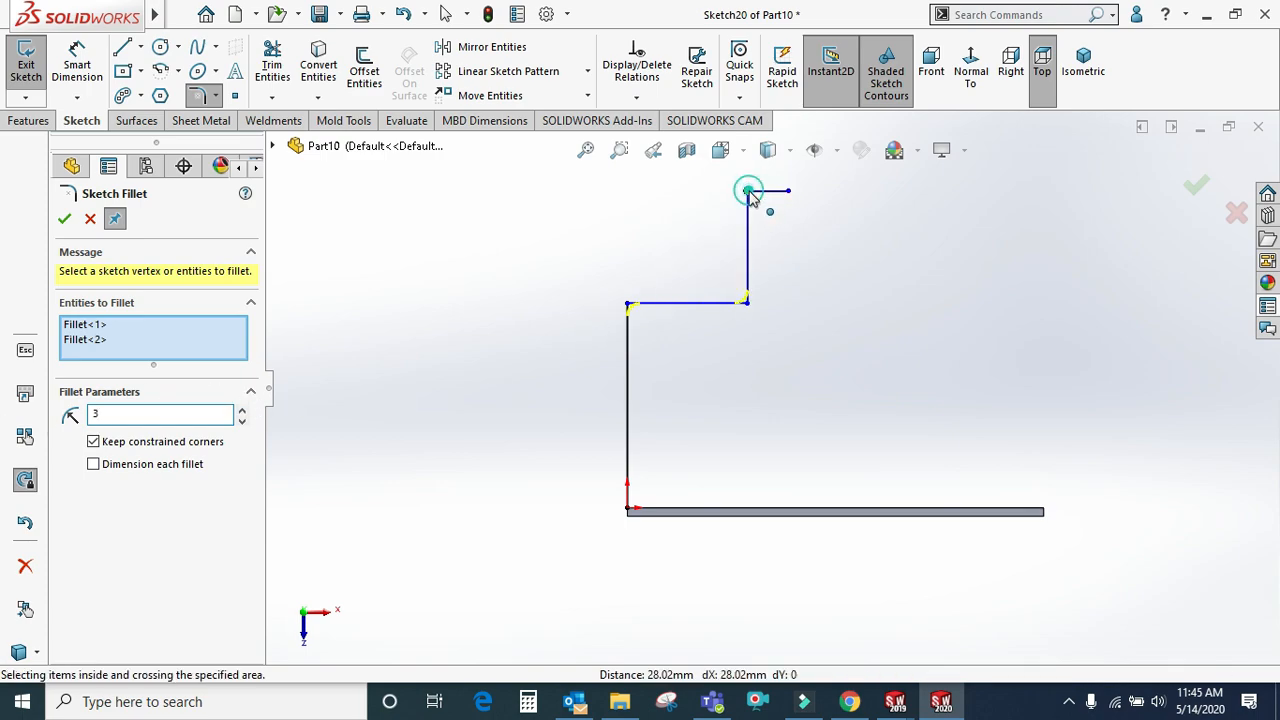
left_click(63, 219)
left_click(199, 125)
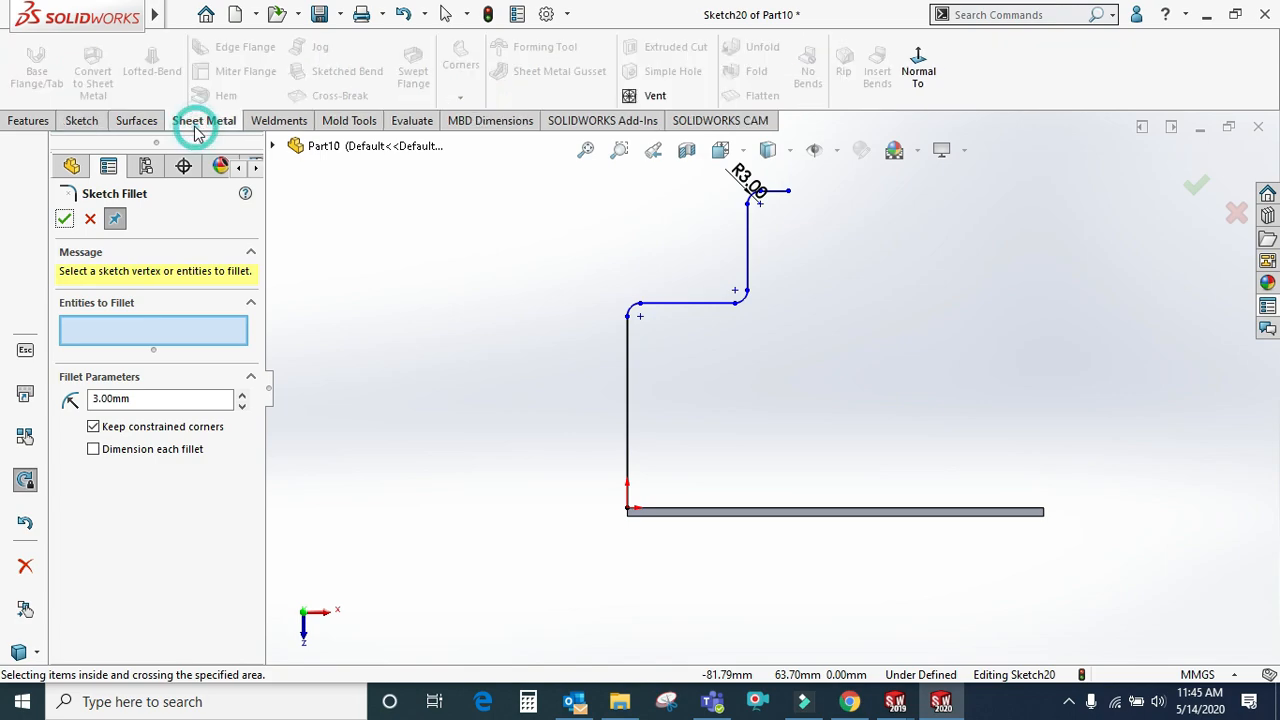
left_click(63, 219)
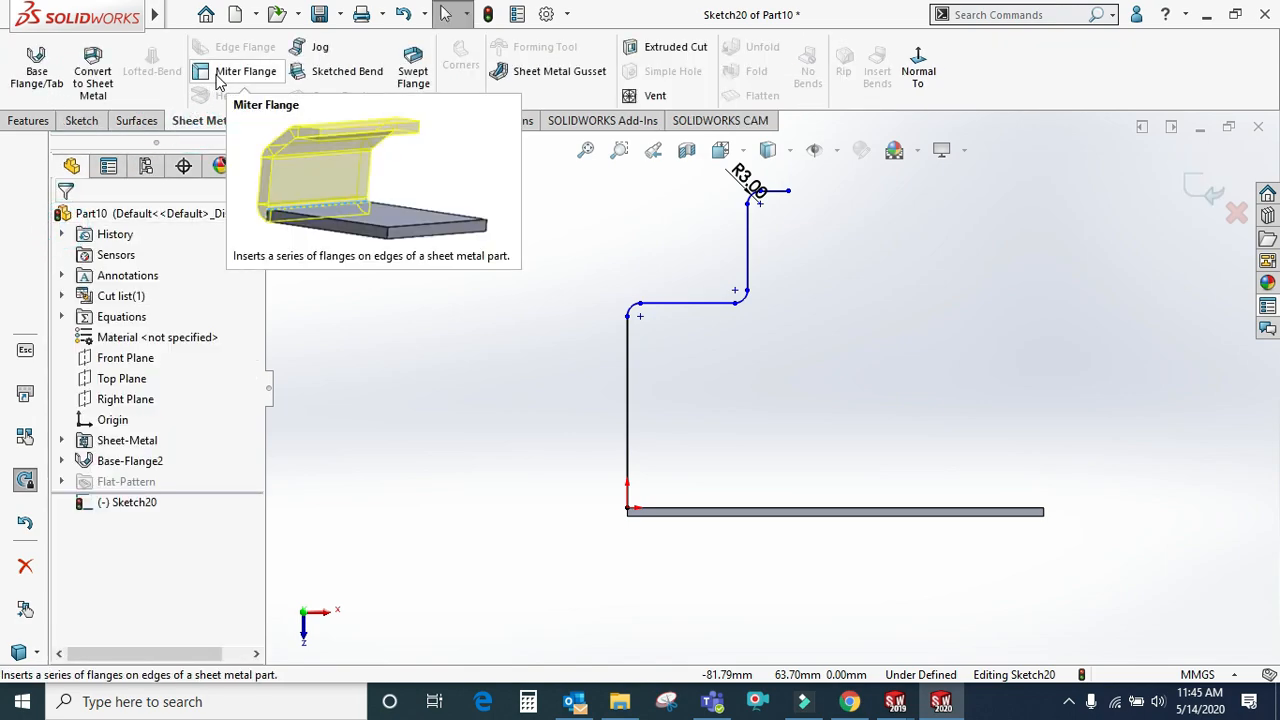
Create a miter flange from the profile along all four edges of the base flange, keeping the Material Inside position and 0.25 mm gap
left_click(240, 71)
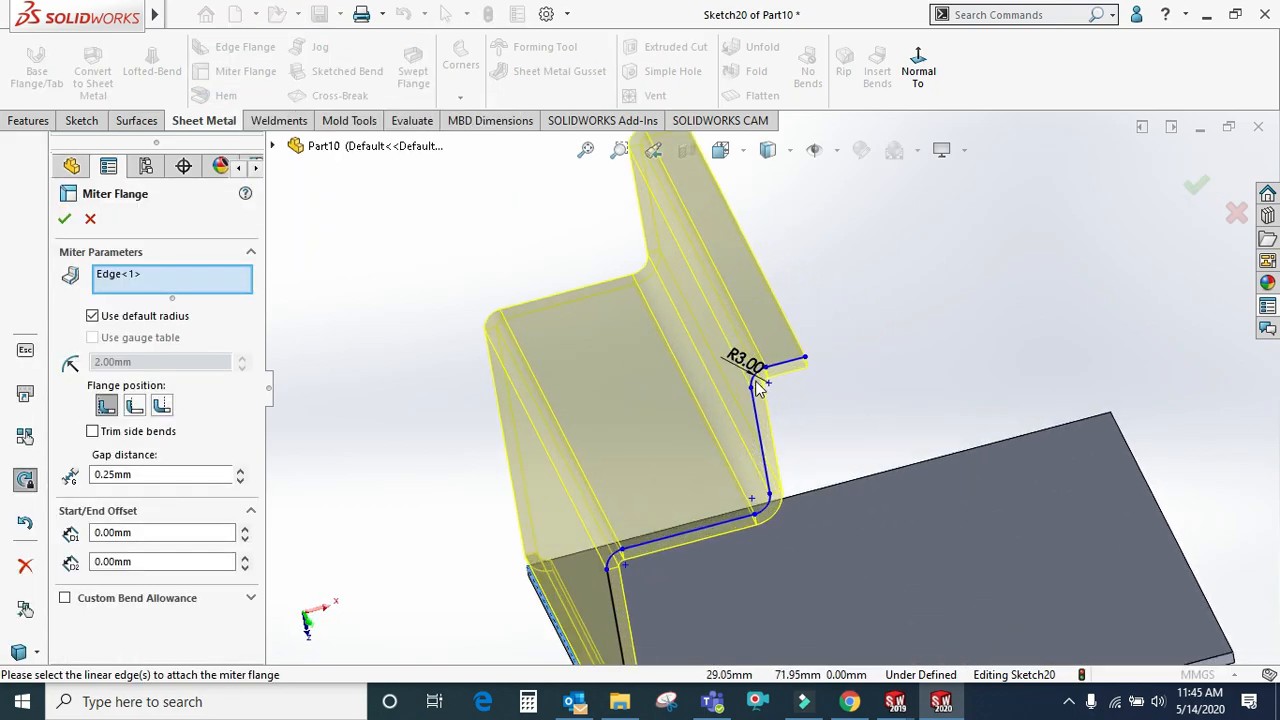
scroll(725, 492, "down", 2)
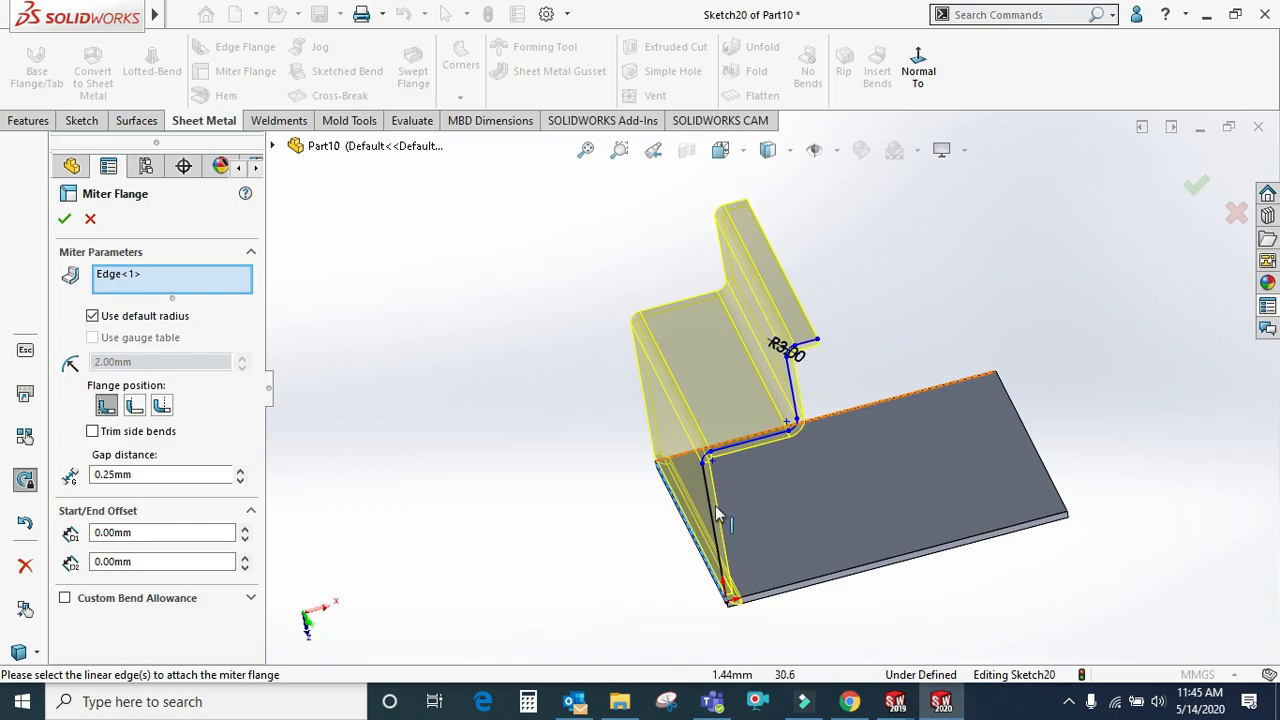
middle_click_drag(719, 505, 630, 448)
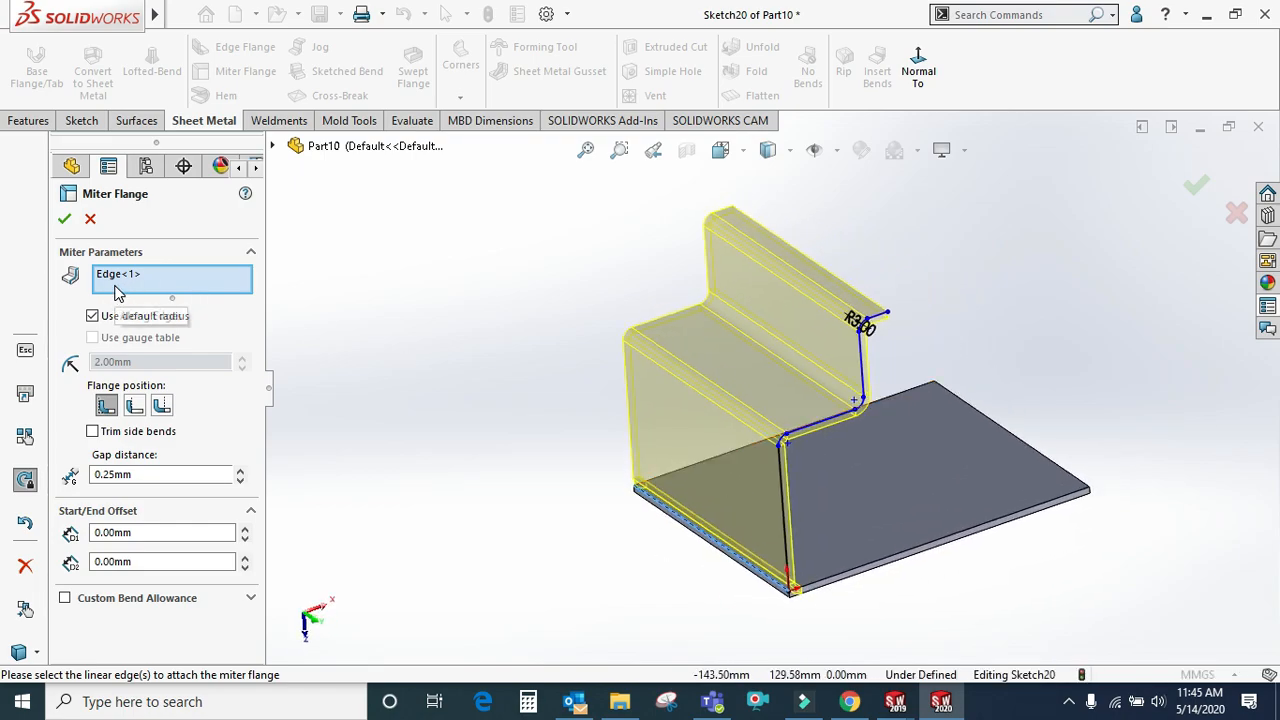
left_click(904, 558)
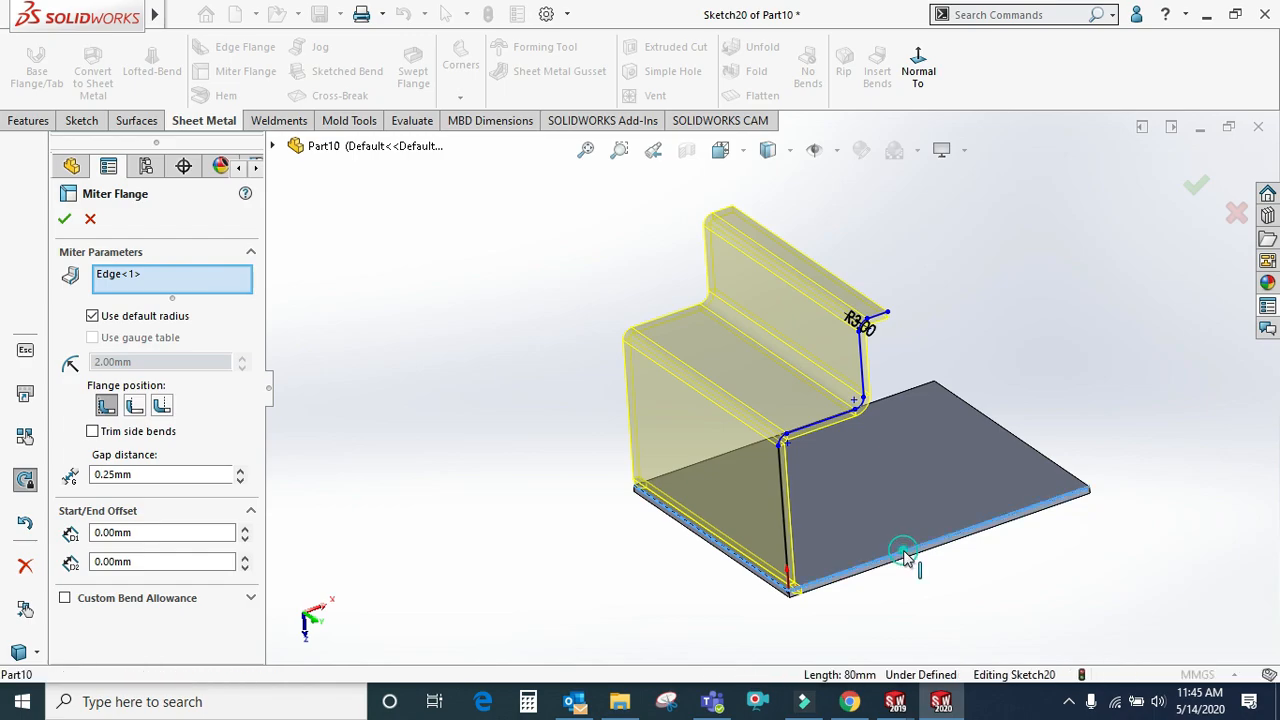
left_click(985, 420)
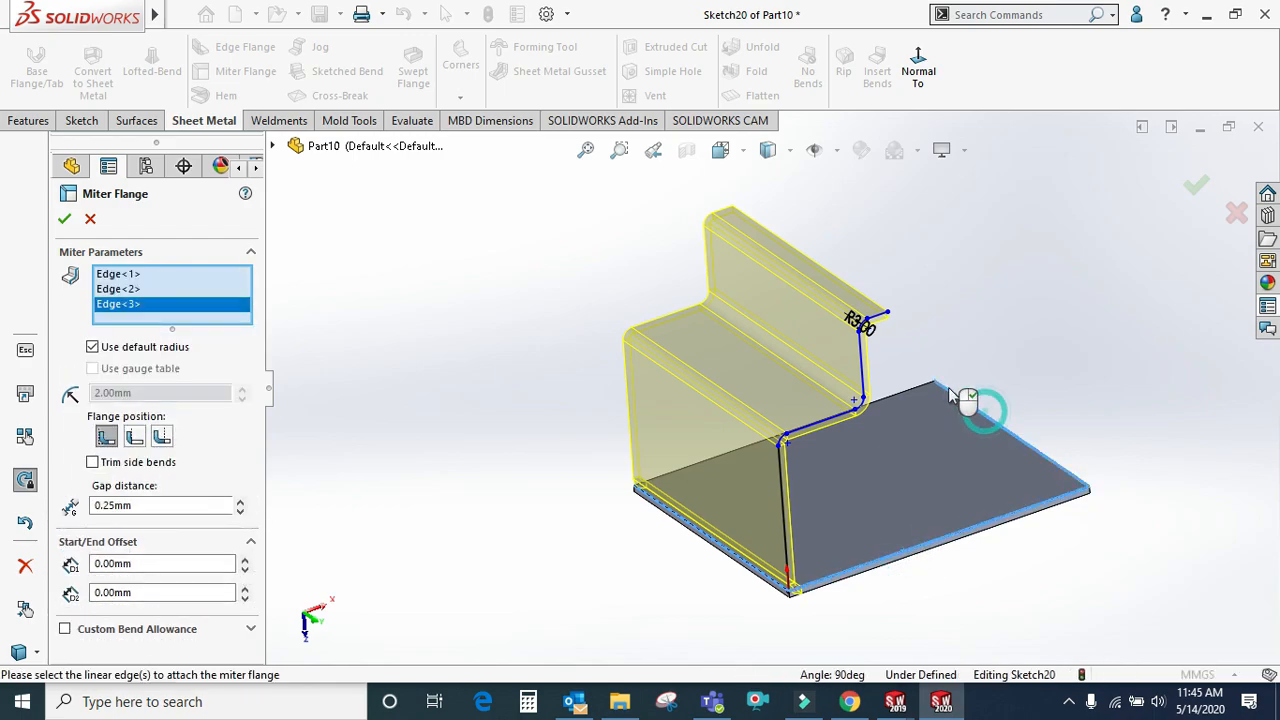
left_click(911, 408)
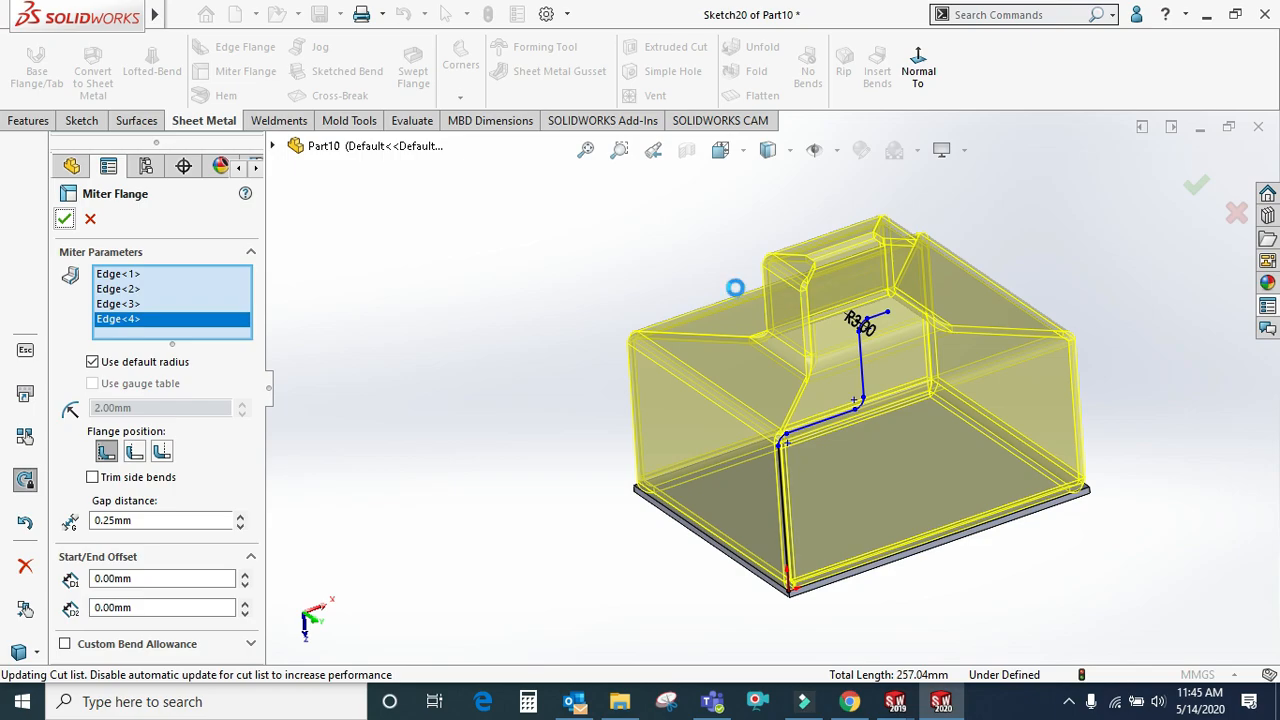
Inspect the mitered flanges from several sides, flatten the part to view its flat pattern, and fold it back
scroll(838, 270, "up", 3)
middle_click_drag(832, 267, 951, 466)
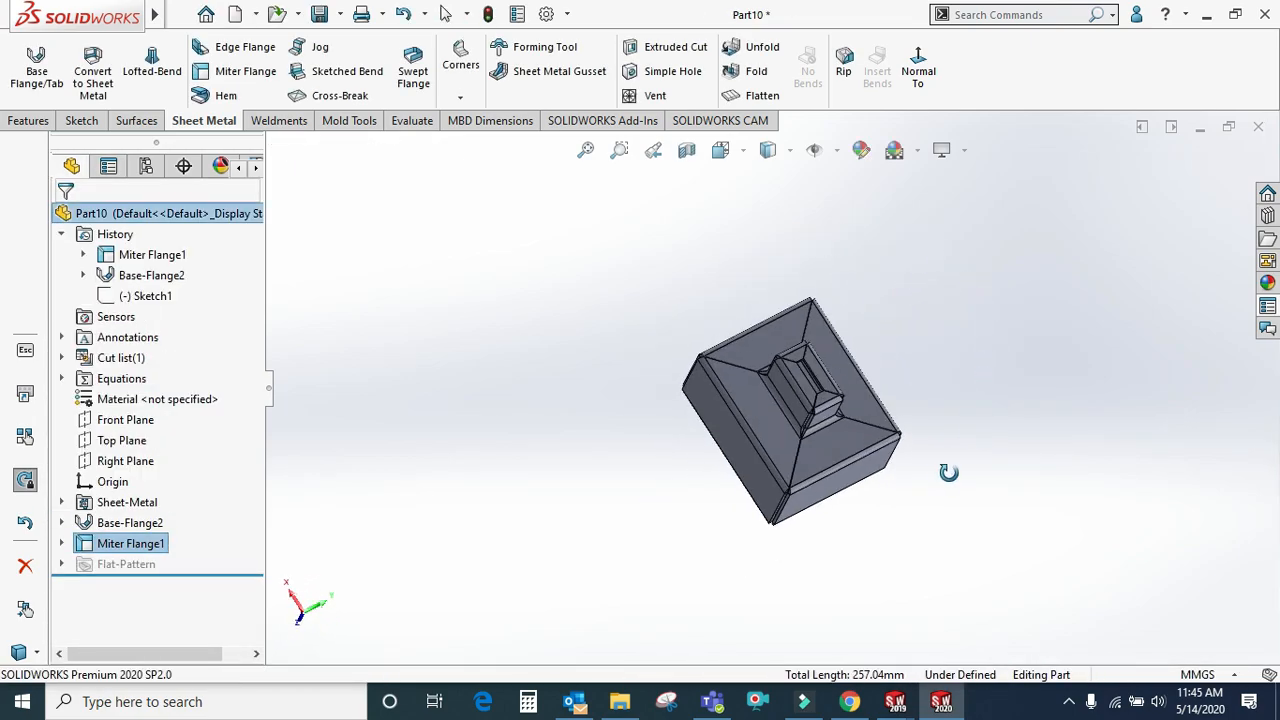
scroll(735, 340, "down", 3)
scroll(745, 360, "down", 3)
scroll(790, 470, "up", 2)
middle_click_drag(793, 478, 825, 372)
scroll(825, 372, "up", 5)
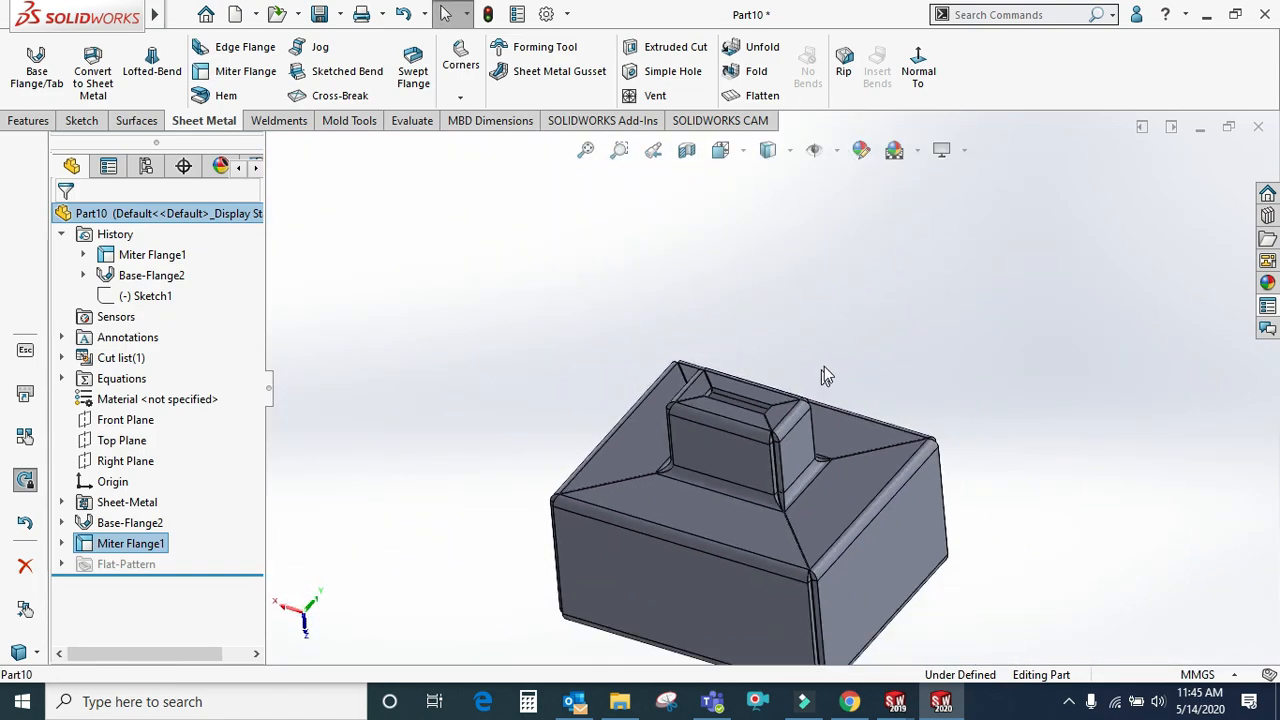
left_click(737, 96)
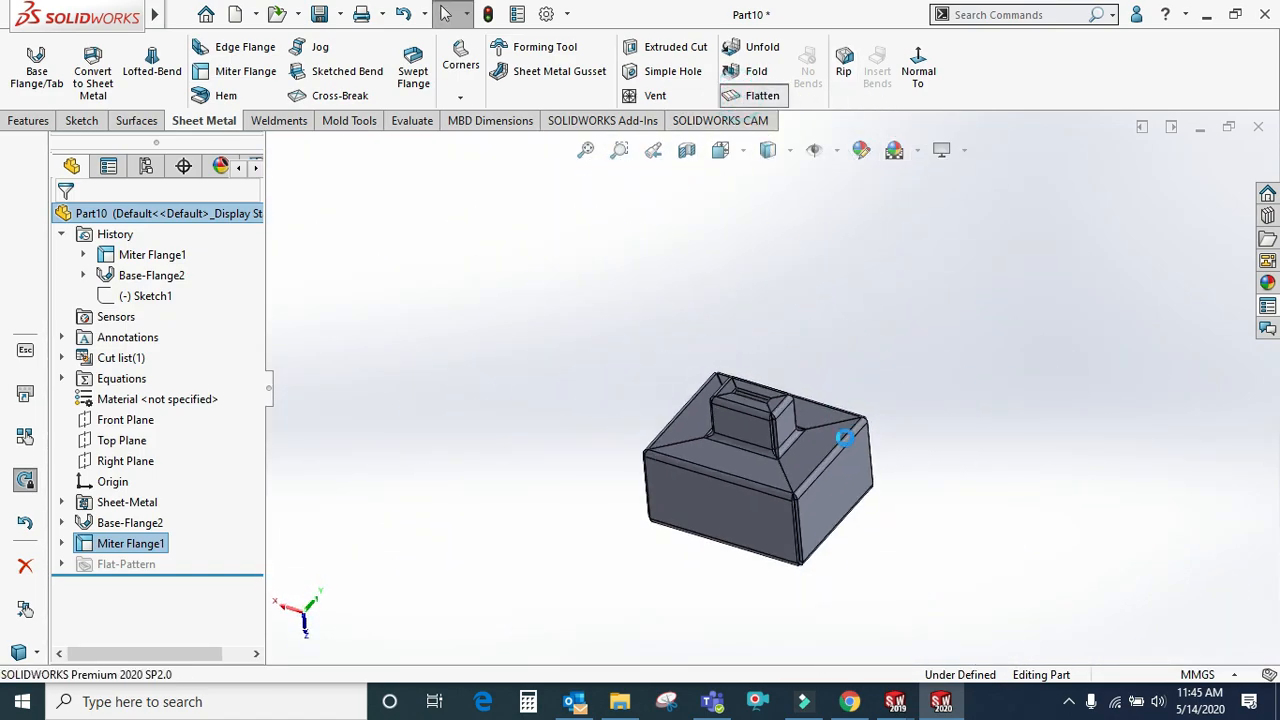
middle_click_drag(759, 400, 760, 445)
scroll(789, 414, "down", 3)
scroll(789, 414, "up", 3)
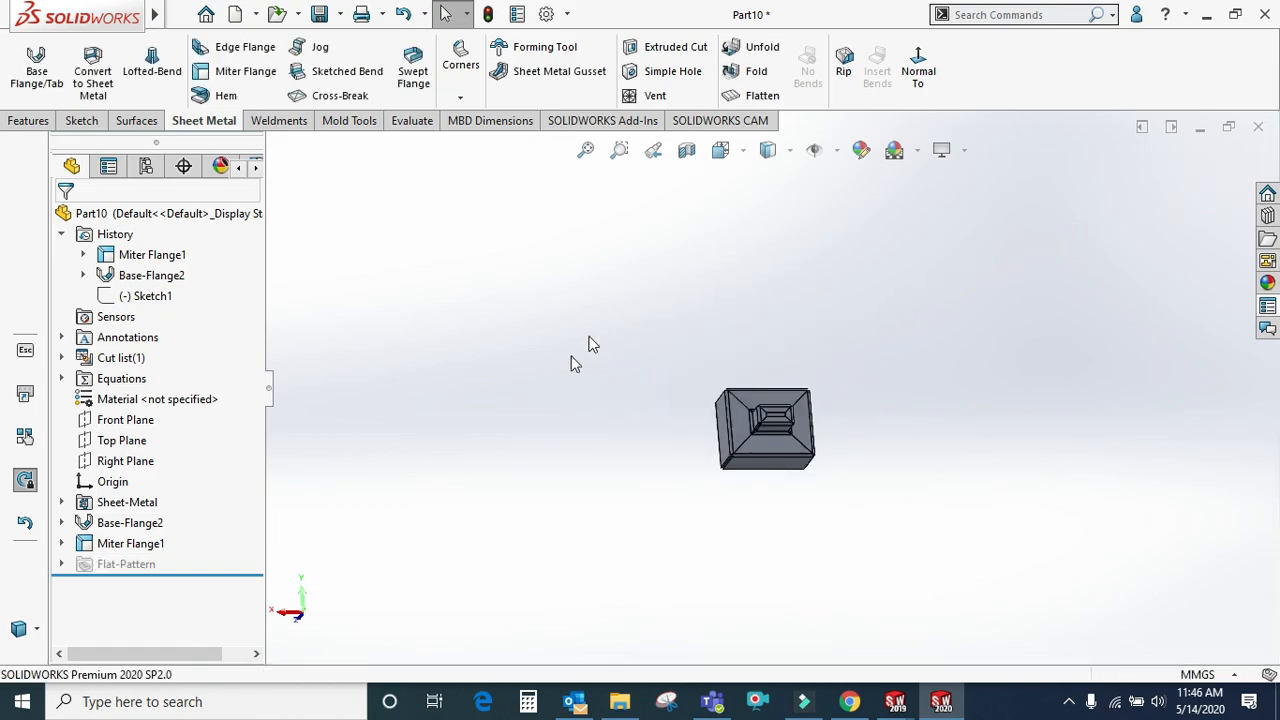
Delete the miter flange feature and undo the deletion
right_click(137, 543)
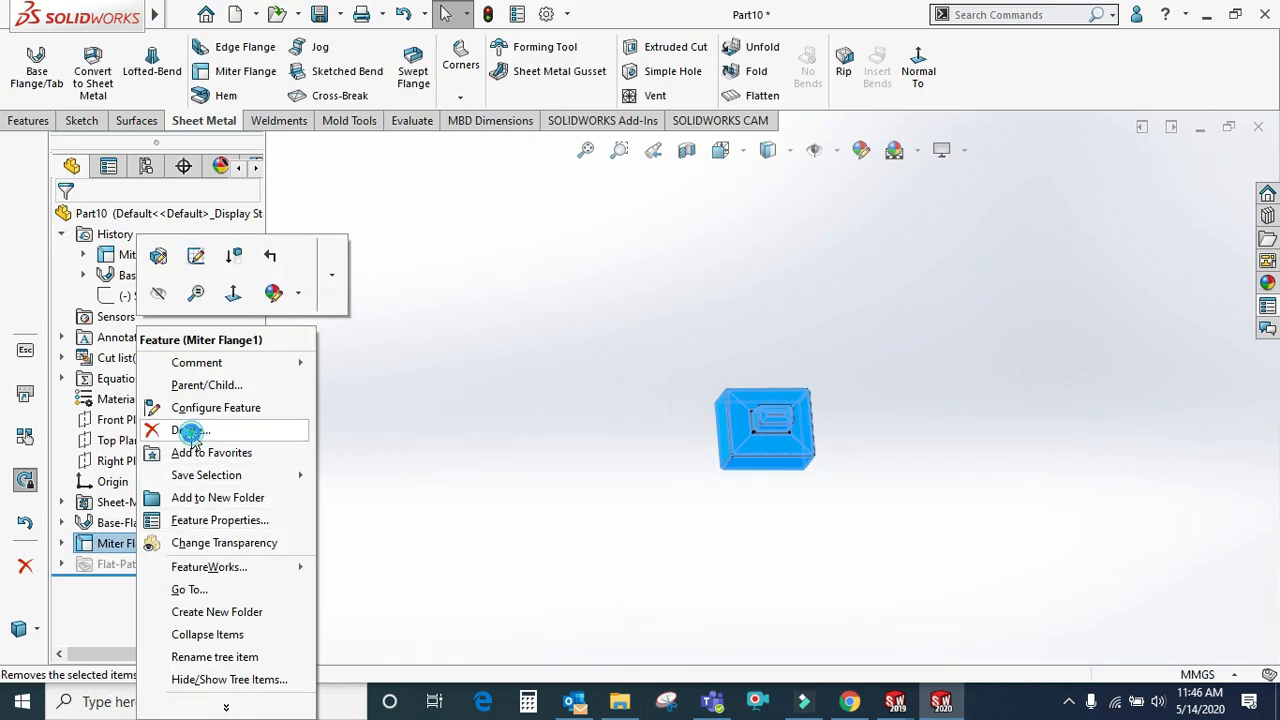
left_click(190, 427)
left_click(770, 258)
mouse_move(794, 383)
middle_mouse_down()
mouse_move(740, 346)
mouse_move(789, 259)
mouse_move(777, 257)
mouse_move(751, 334)
middle_mouse_up()
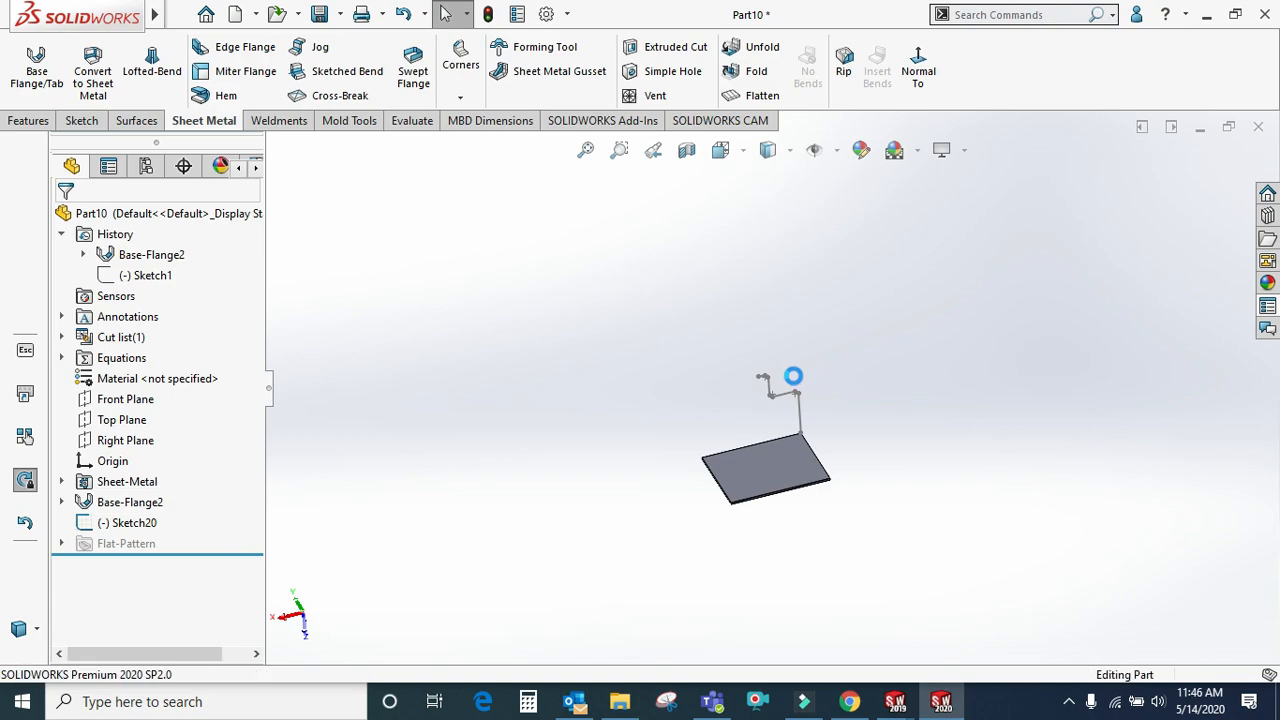
scroll(785, 395, "down", 5)
scroll(718, 477, "down", 3)
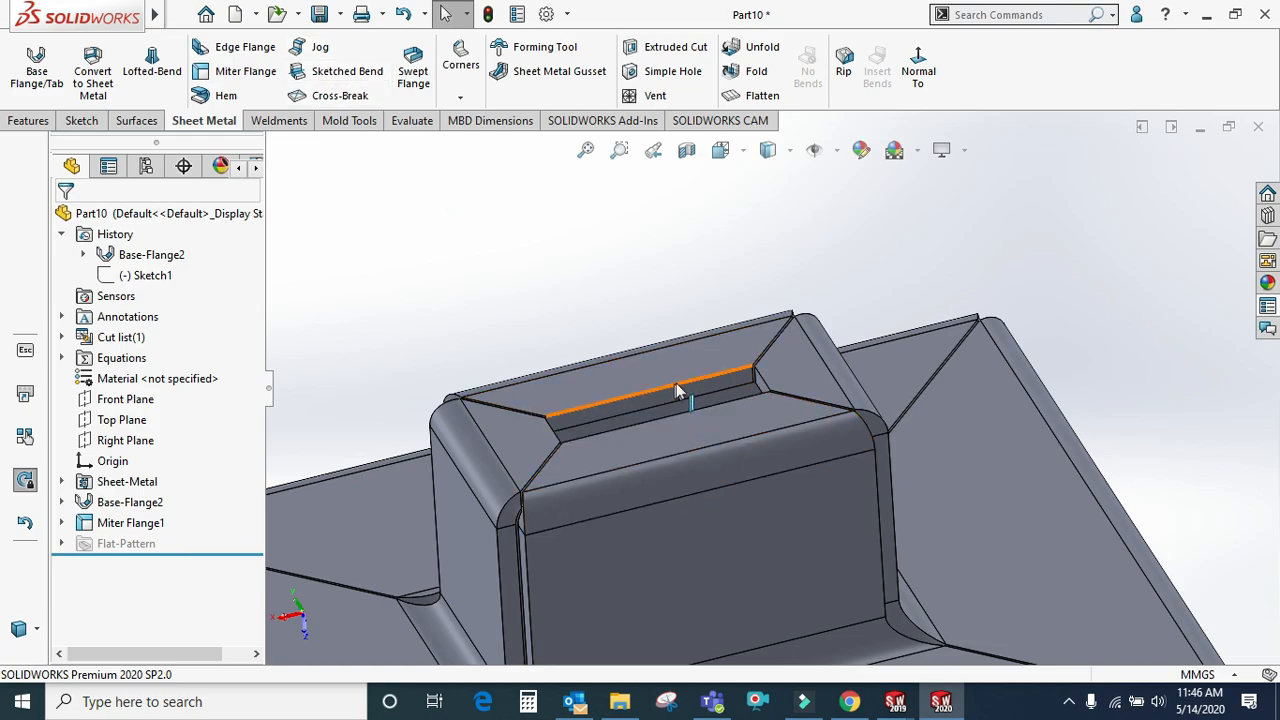
left_click(224, 96)
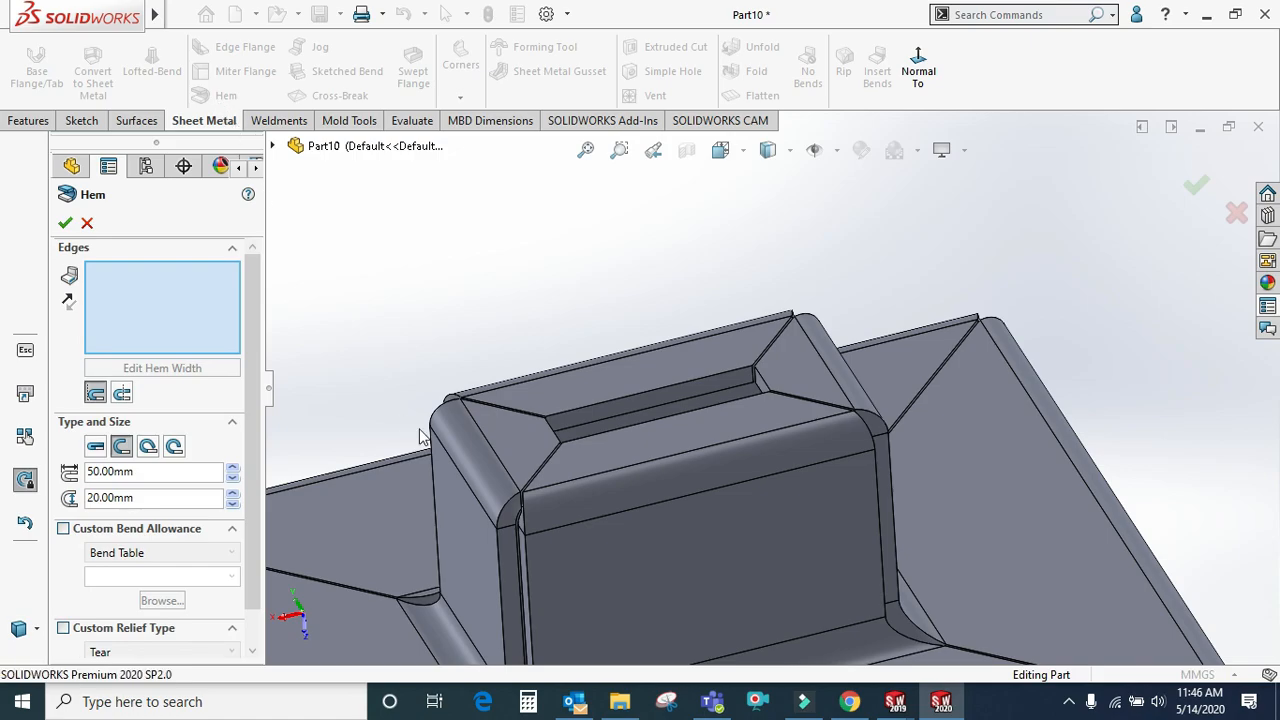
left_click(598, 410)
scroll(598, 405, "down", 2)
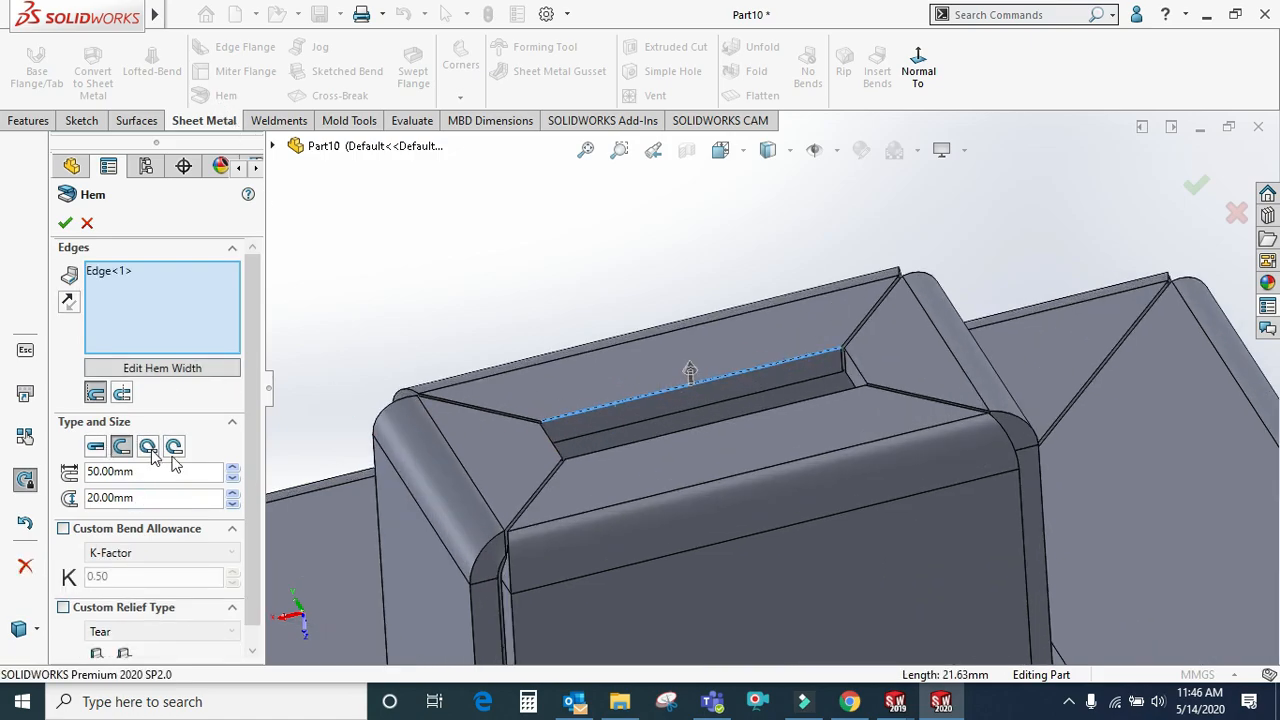
left_click(87, 224)
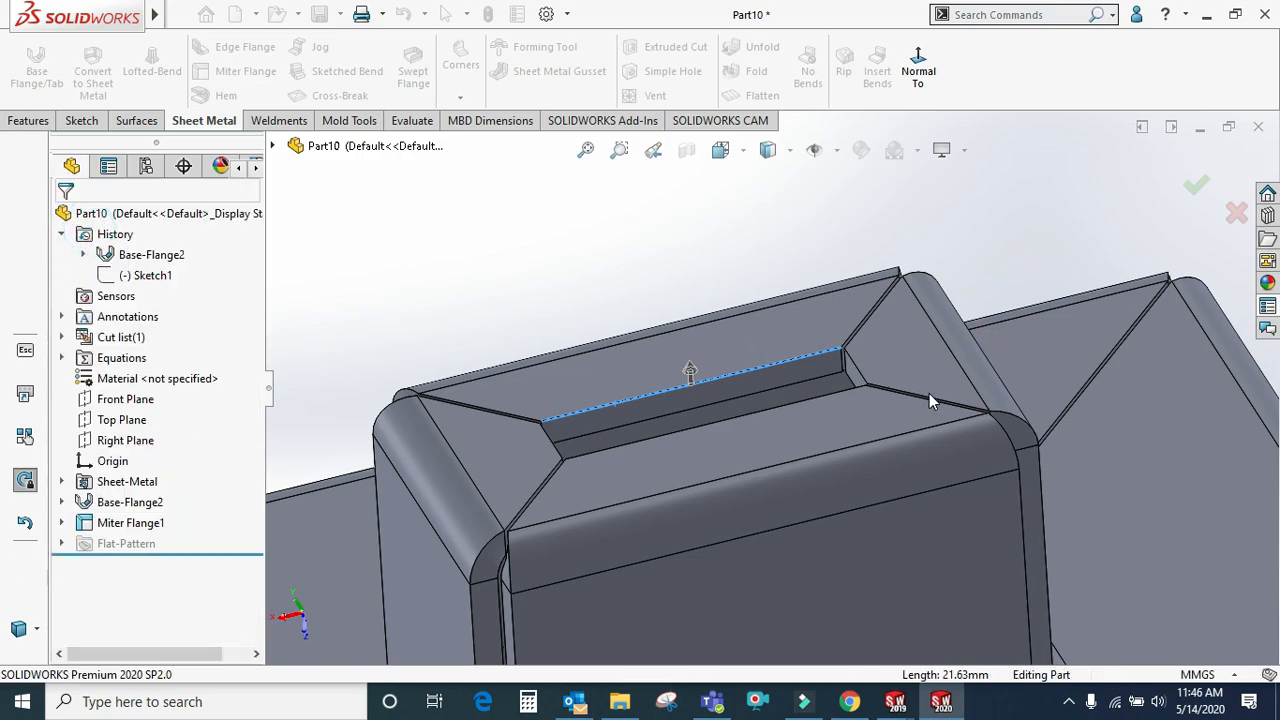
Edit the miter flange's profile sketch, deleting the short uppermost horizontal segment with its fillet, and rebuild the flange
scroll(920, 398, "up", 3)
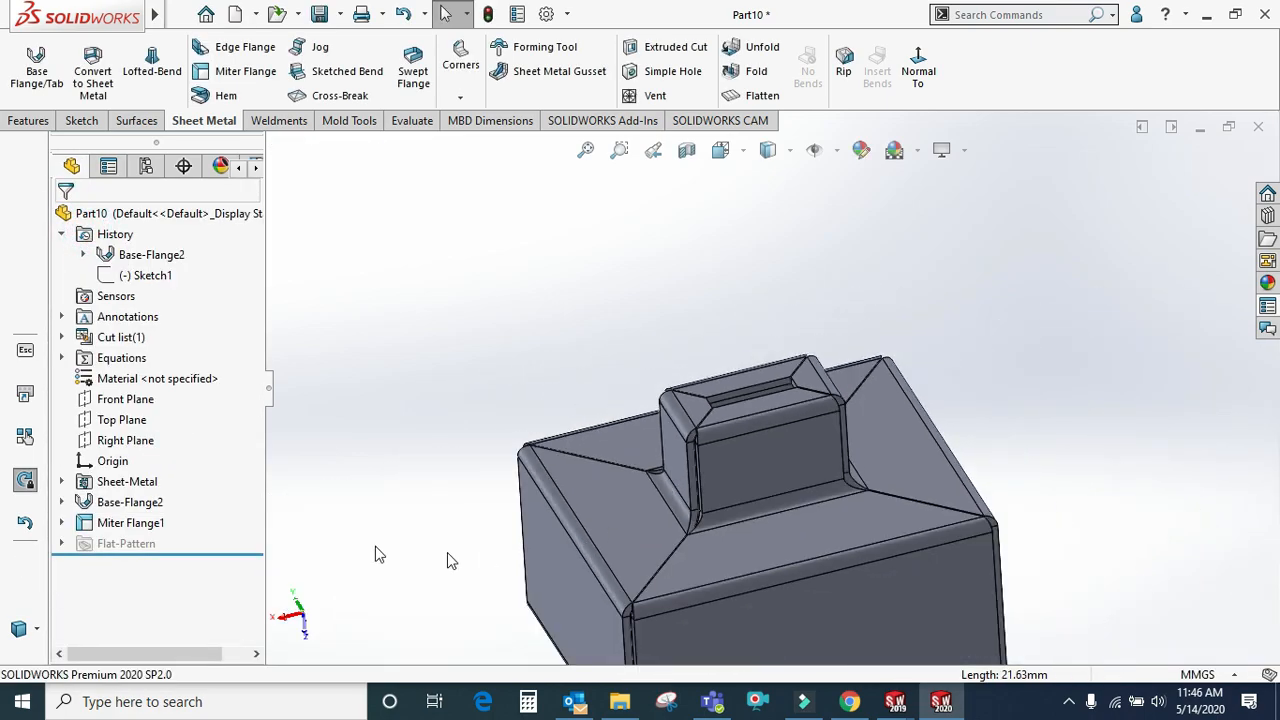
left_click(61, 522)
left_click(140, 296)
left_click(171, 238)
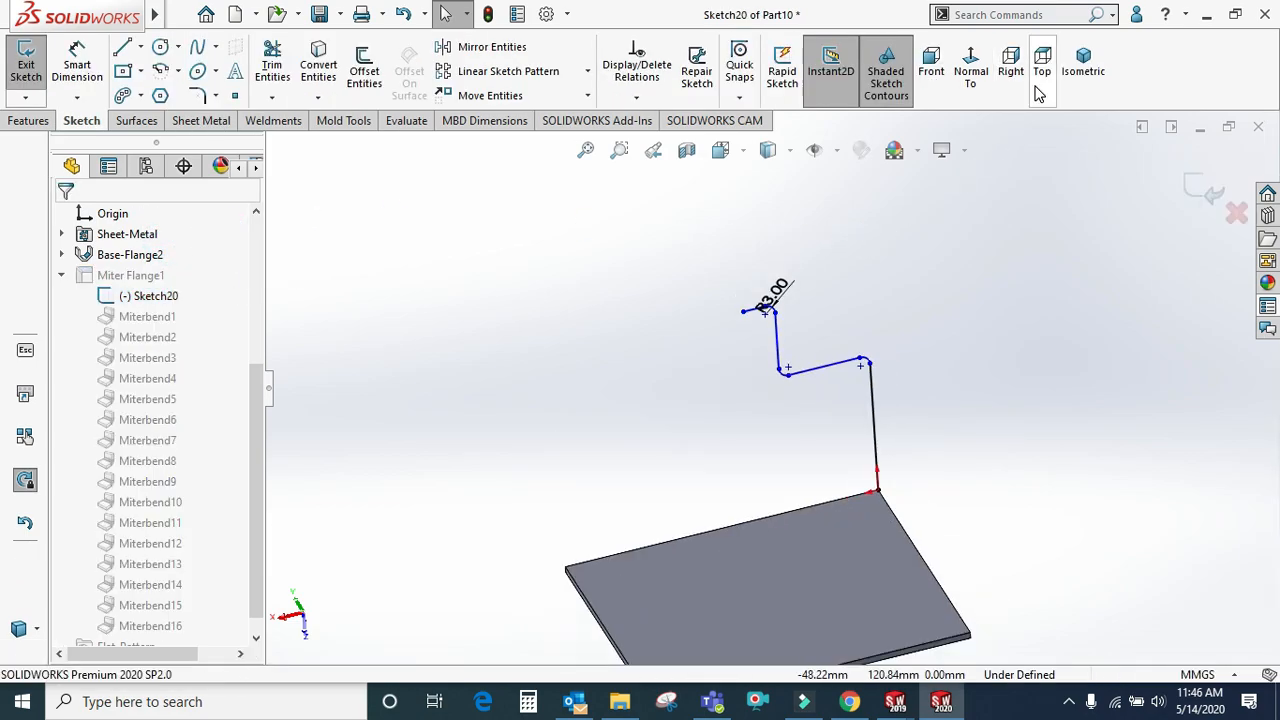
left_click(970, 75)
scroll(734, 265, "up", 2)
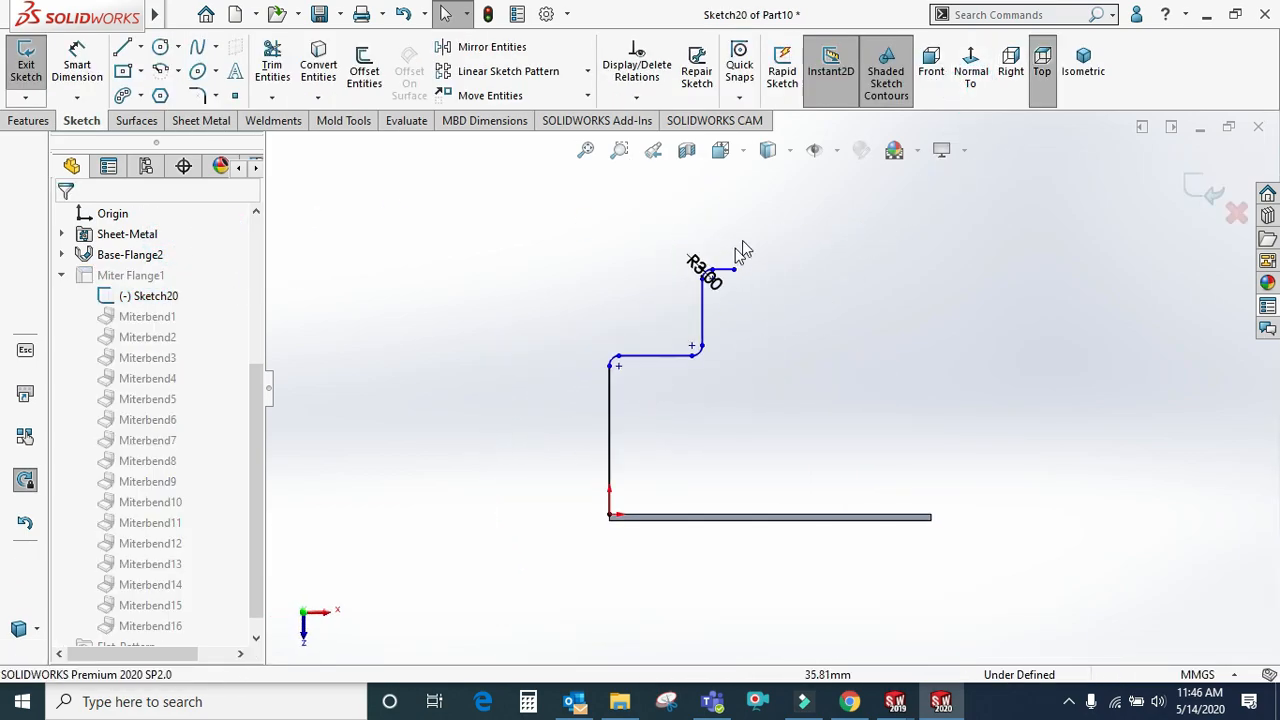
mouse_move(757, 229)
left_mouse_down()
mouse_move(686, 320)
mouse_move(681, 308)
left_mouse_up()
left_click(748, 301)
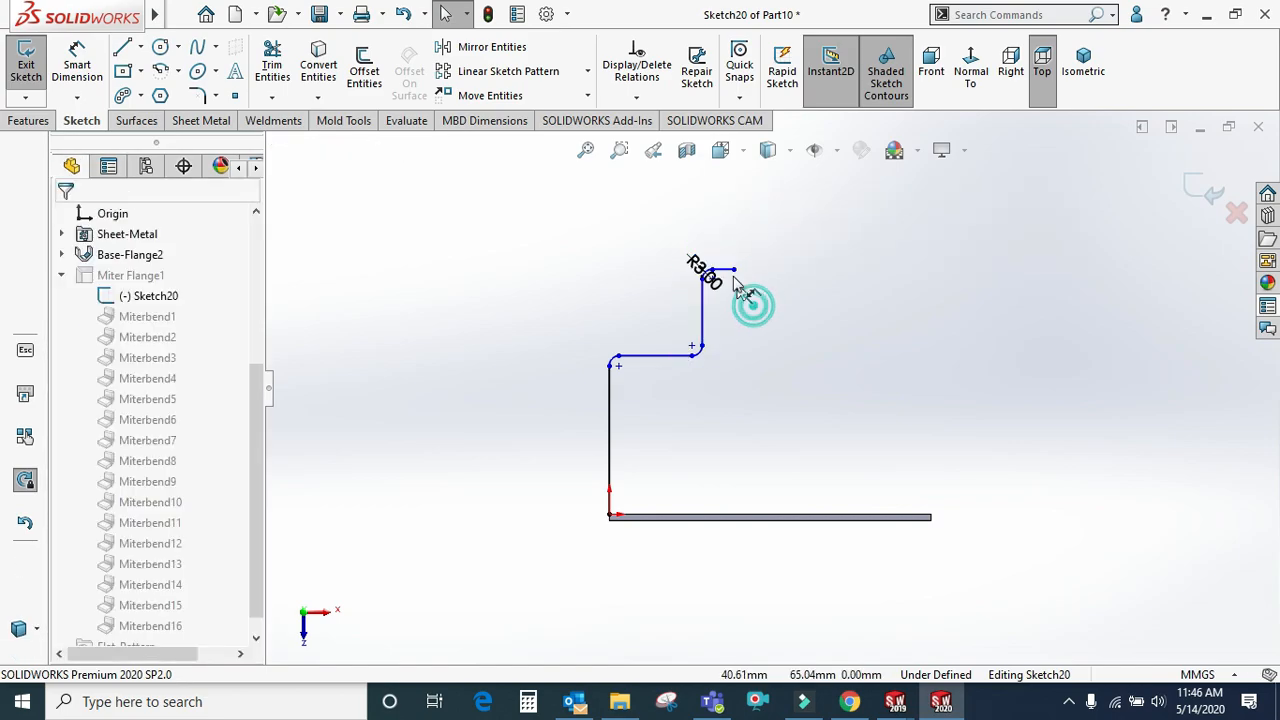
scroll(748, 301, "down", 2)
left_click_drag(735, 257, 702, 323)
key("Delete")
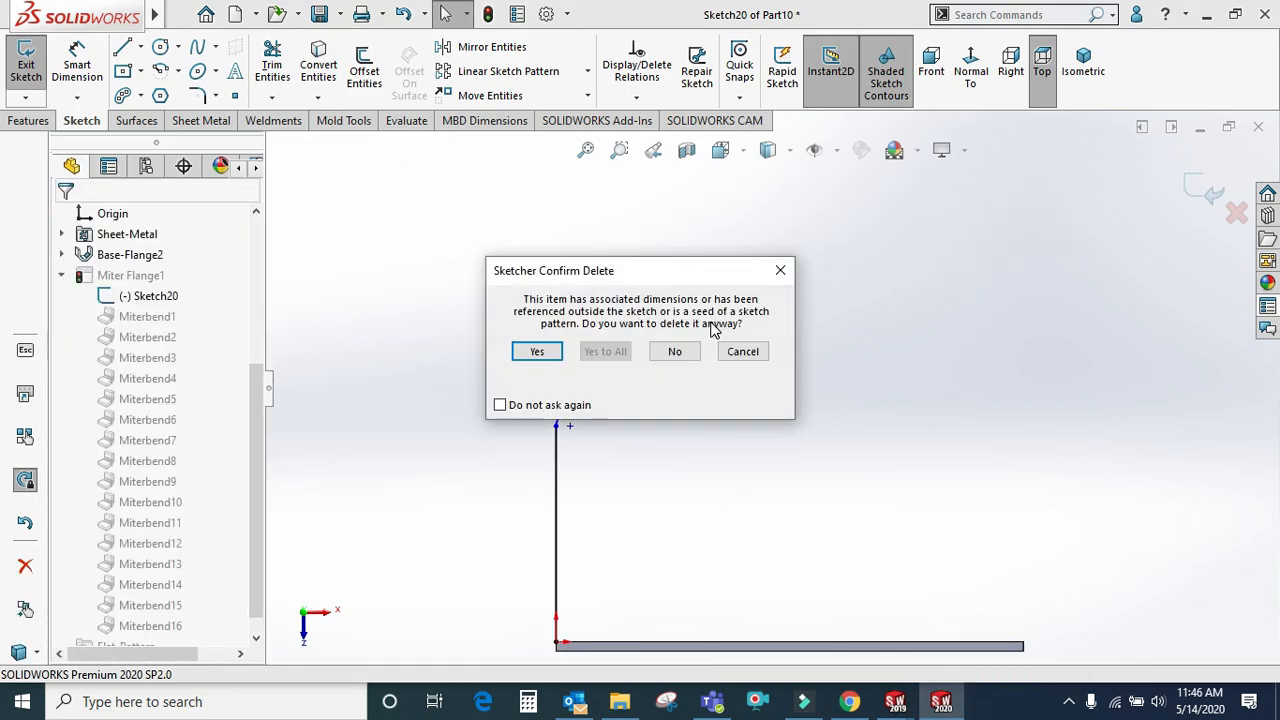
left_click(543, 354)
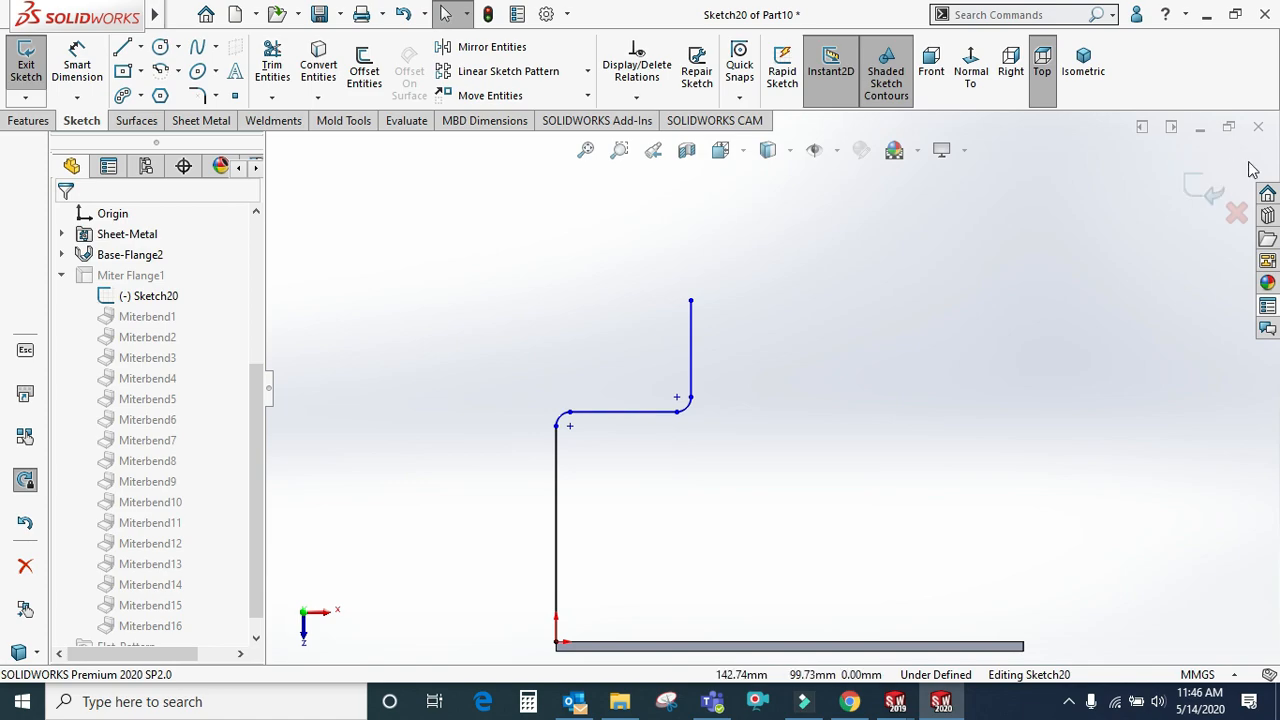
left_click(1205, 192)
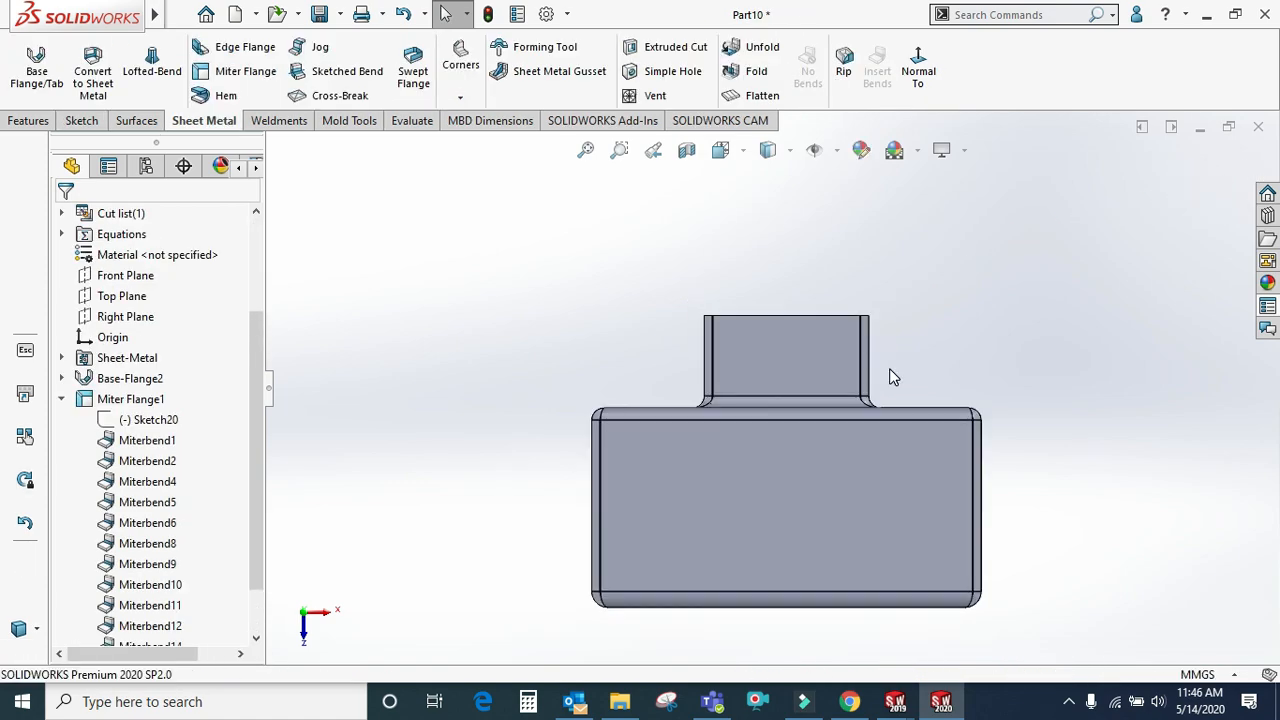
Start a hem on the upper outer edge of the raised neck's narrow end wall, using the Bend Outside position
middle_click_drag(891, 377, 776, 385)
scroll(545, 252, "down", 2)
left_click(241, 91)
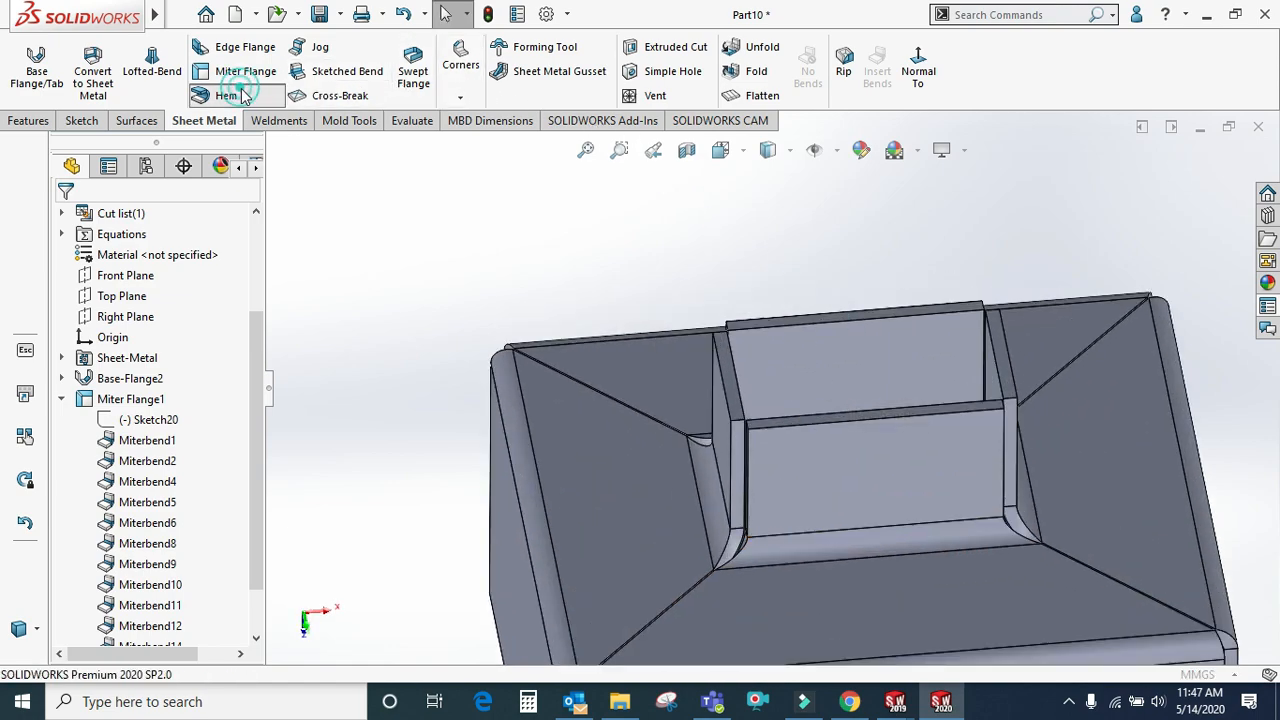
left_click(718, 386)
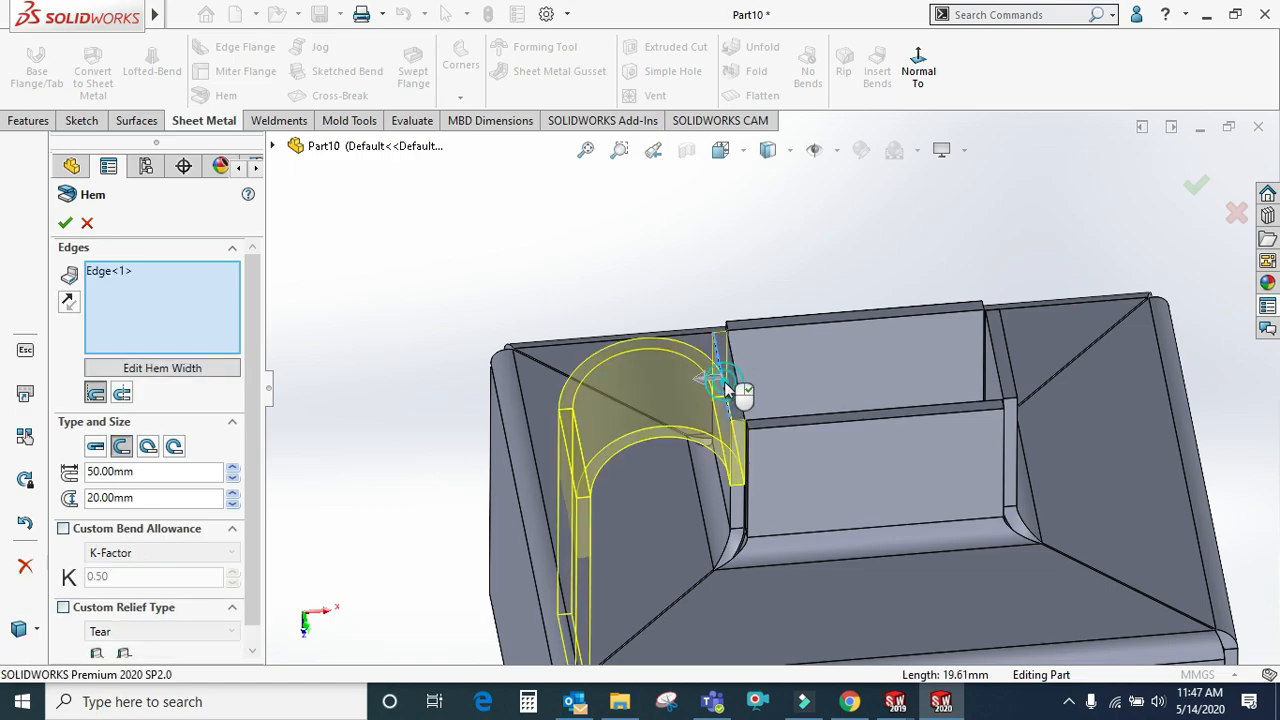
scroll(718, 386, "up", 2)
middle_click_drag(720, 398, 746, 393)
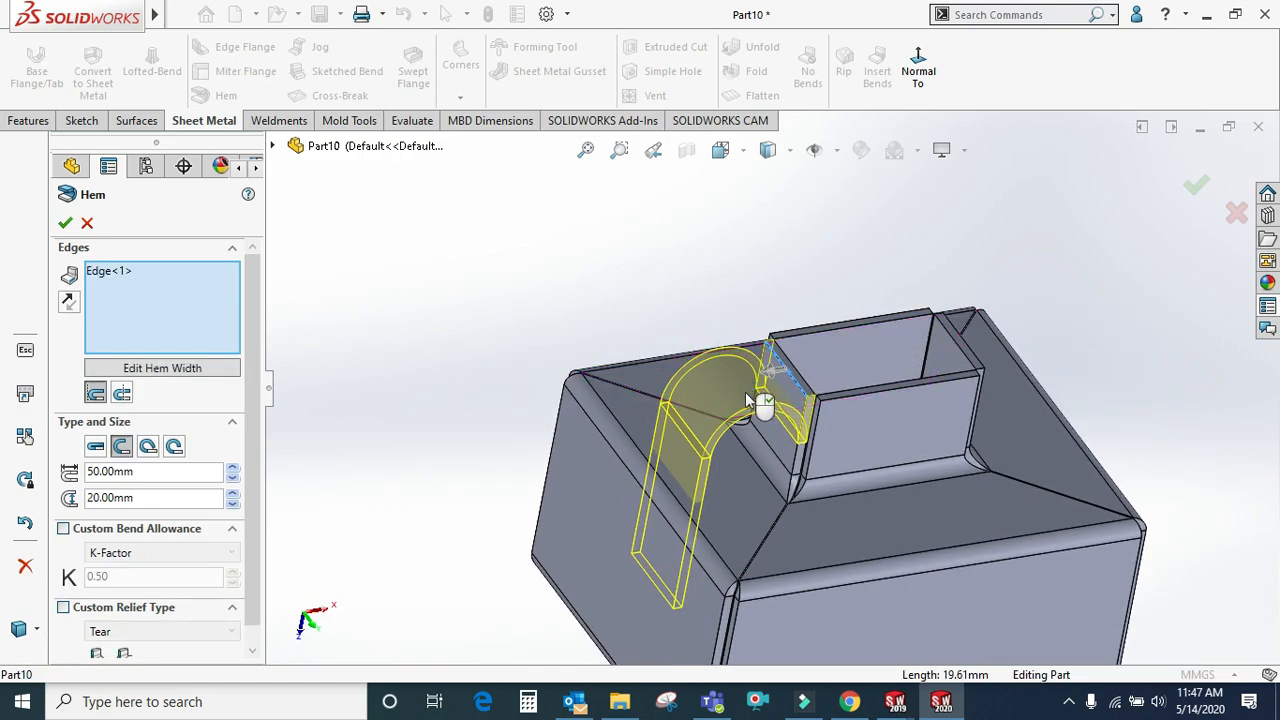
left_click(121, 394)
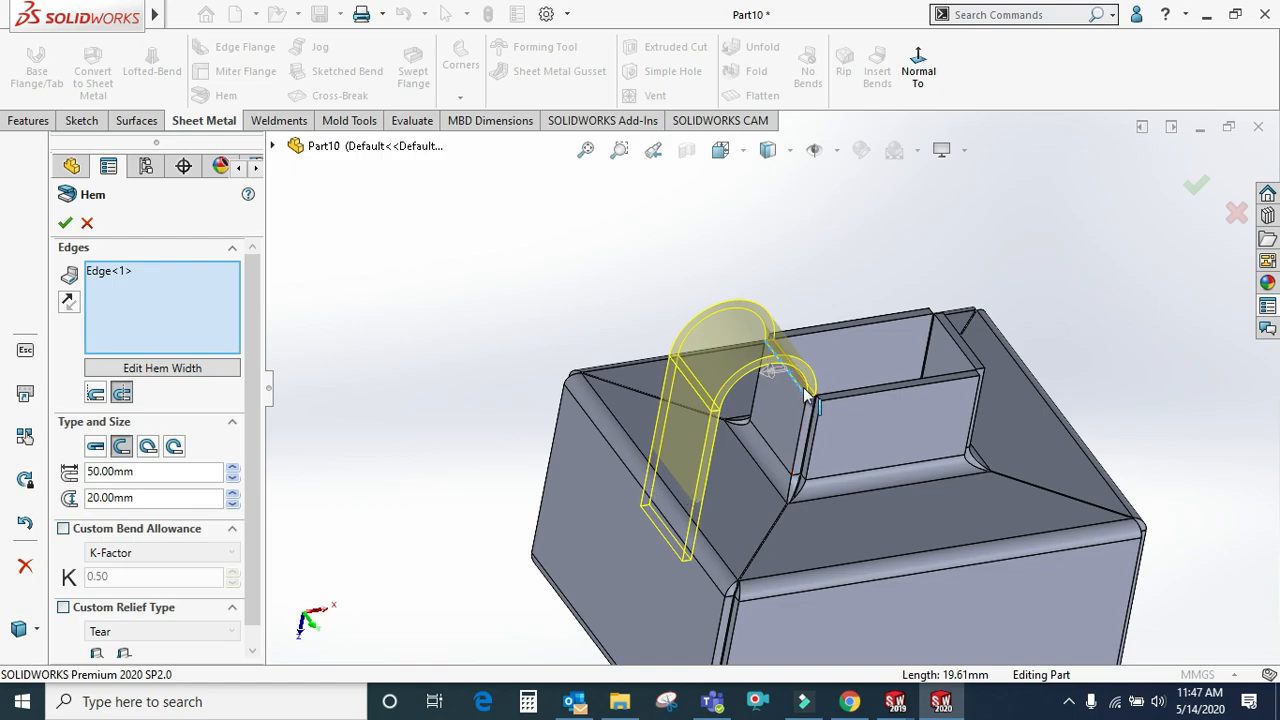
Switch the hem to the closed type and set its length to 10 mm
left_click(95, 446)
mouse_move(620, 320)
middle_mouse_down()
mouse_move(600, 343)
mouse_move(596, 300)
mouse_move(600, 310)
middle_mouse_up()
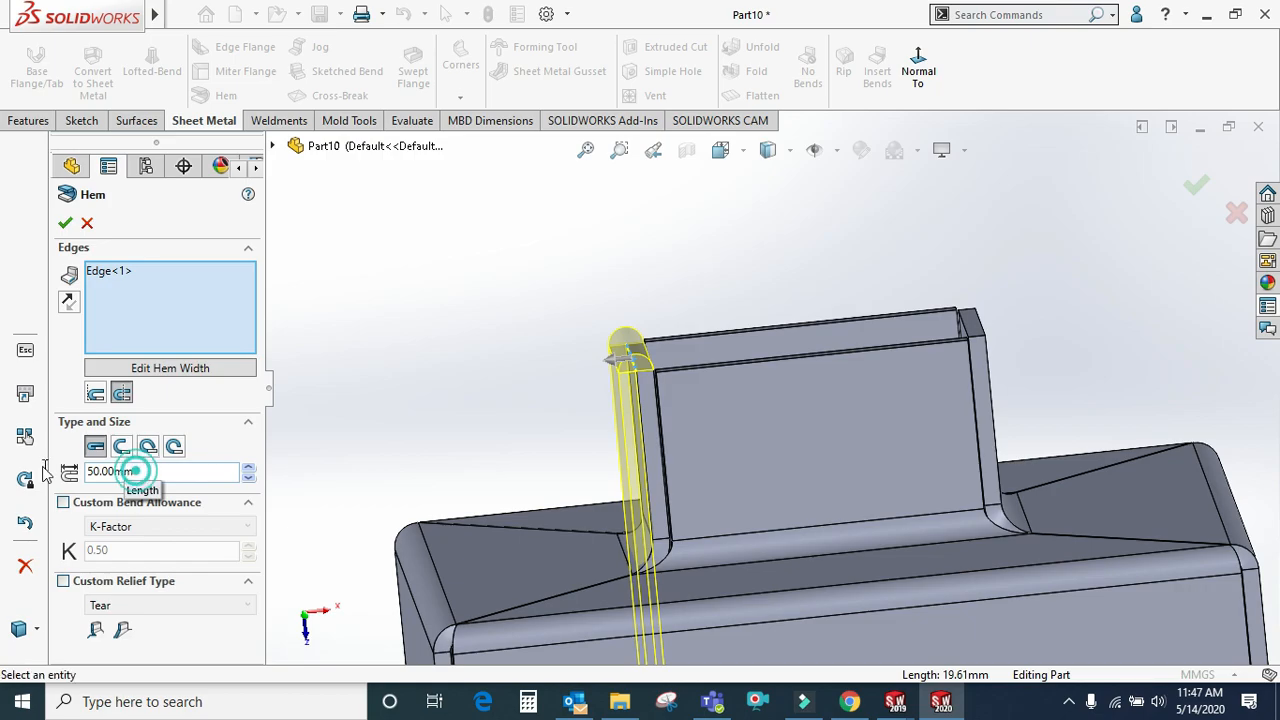
double_click(150, 472)
type("10")
key("Return")
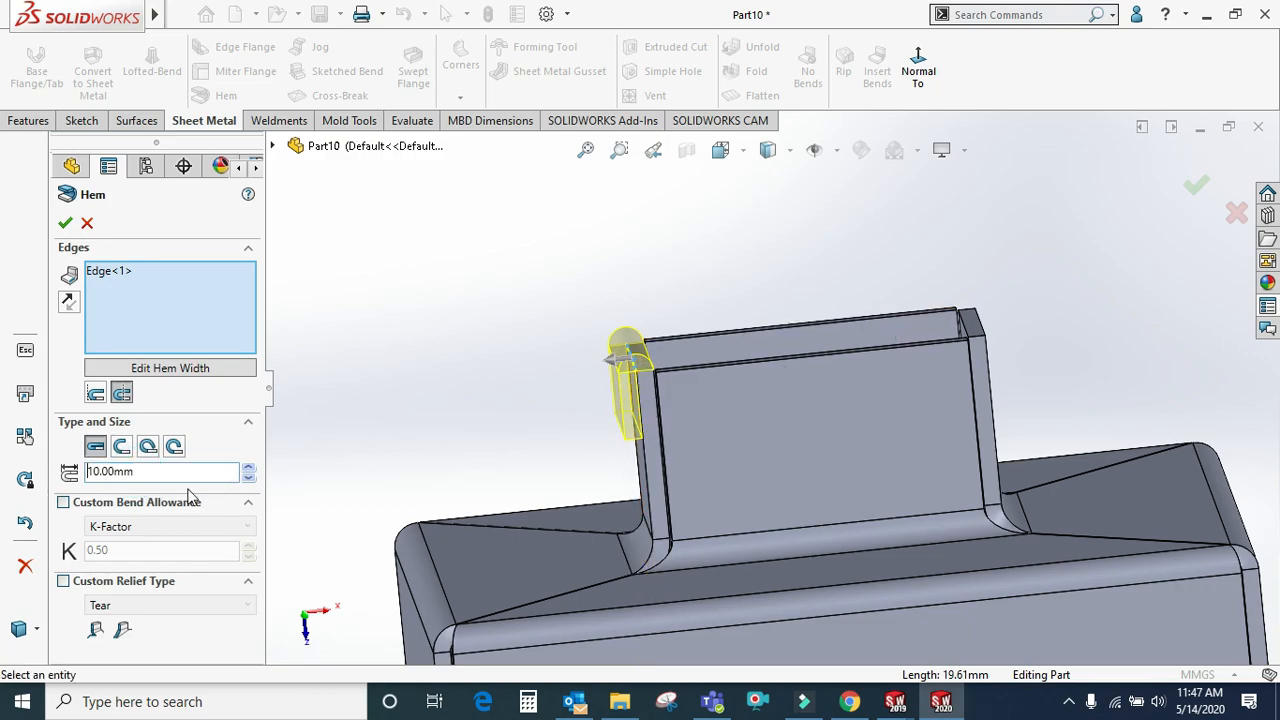
Change the hem to the open type with a 20 mm length and a 10 mm gap distance
left_click(121, 447)
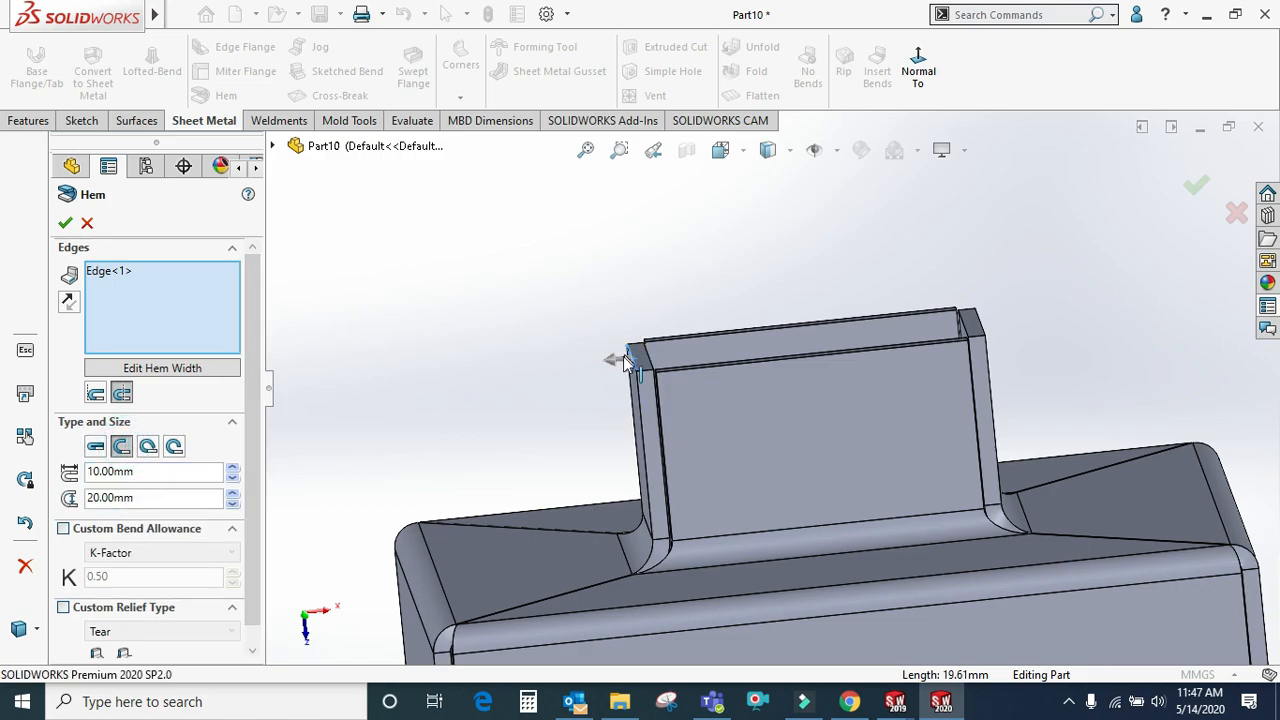
scroll(625, 363, "down", 2)
left_click(172, 495)
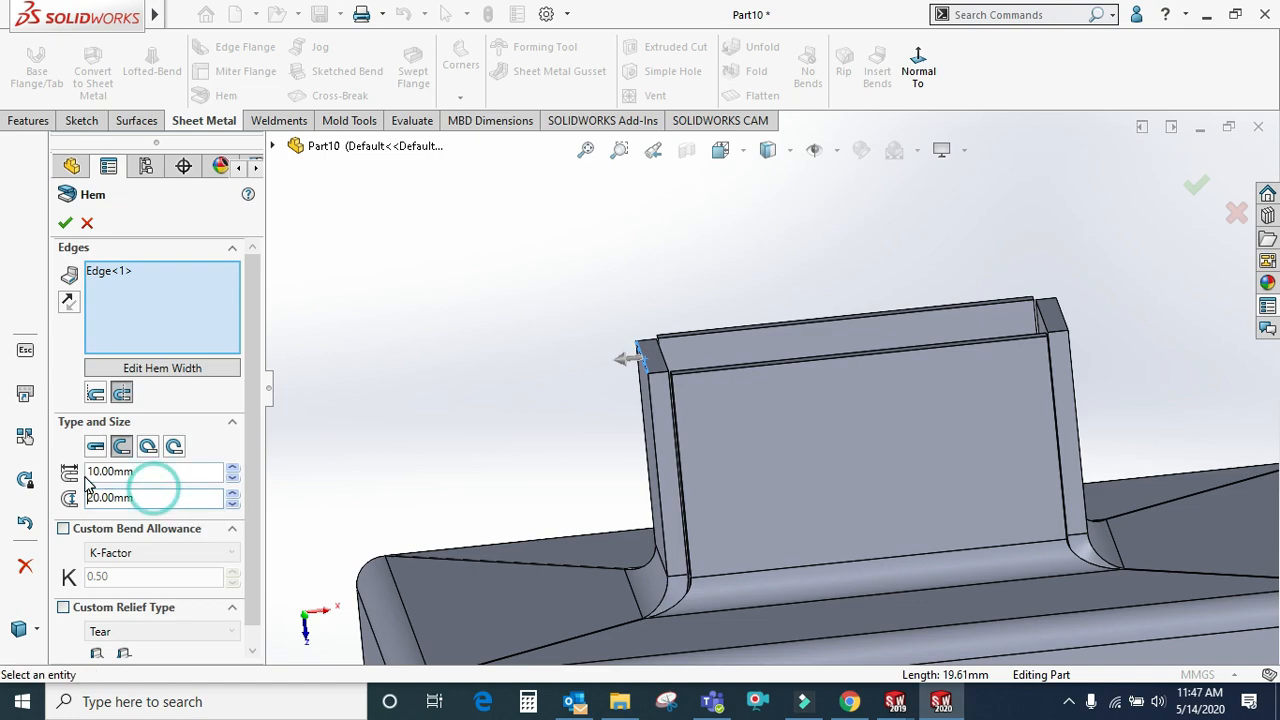
double_click(174, 497)
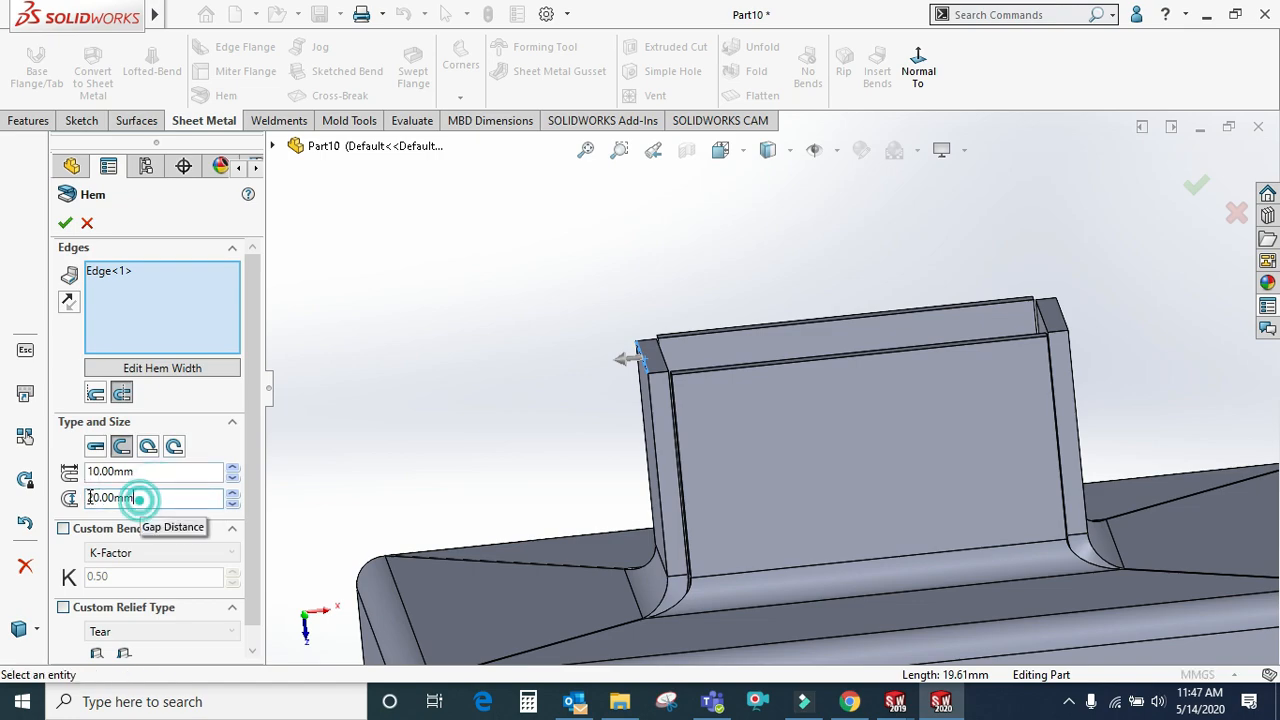
left_click(232, 466)
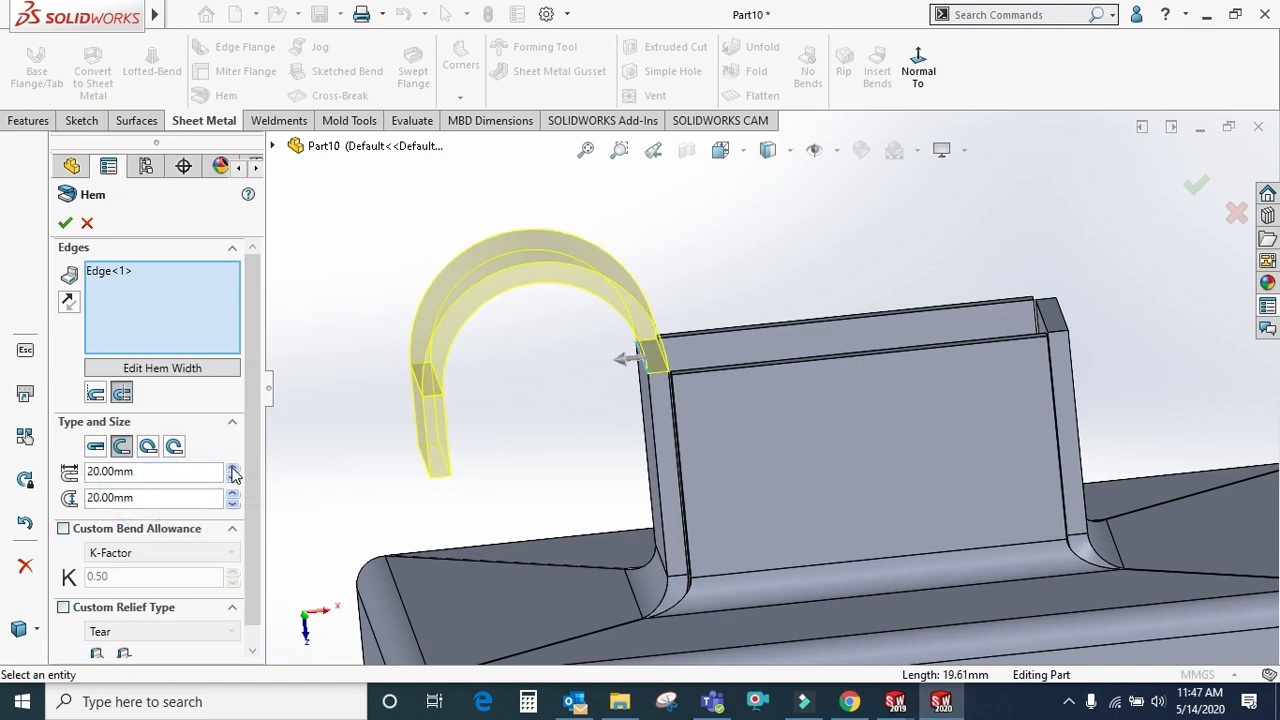
left_click_drag(143, 494, 57, 503)
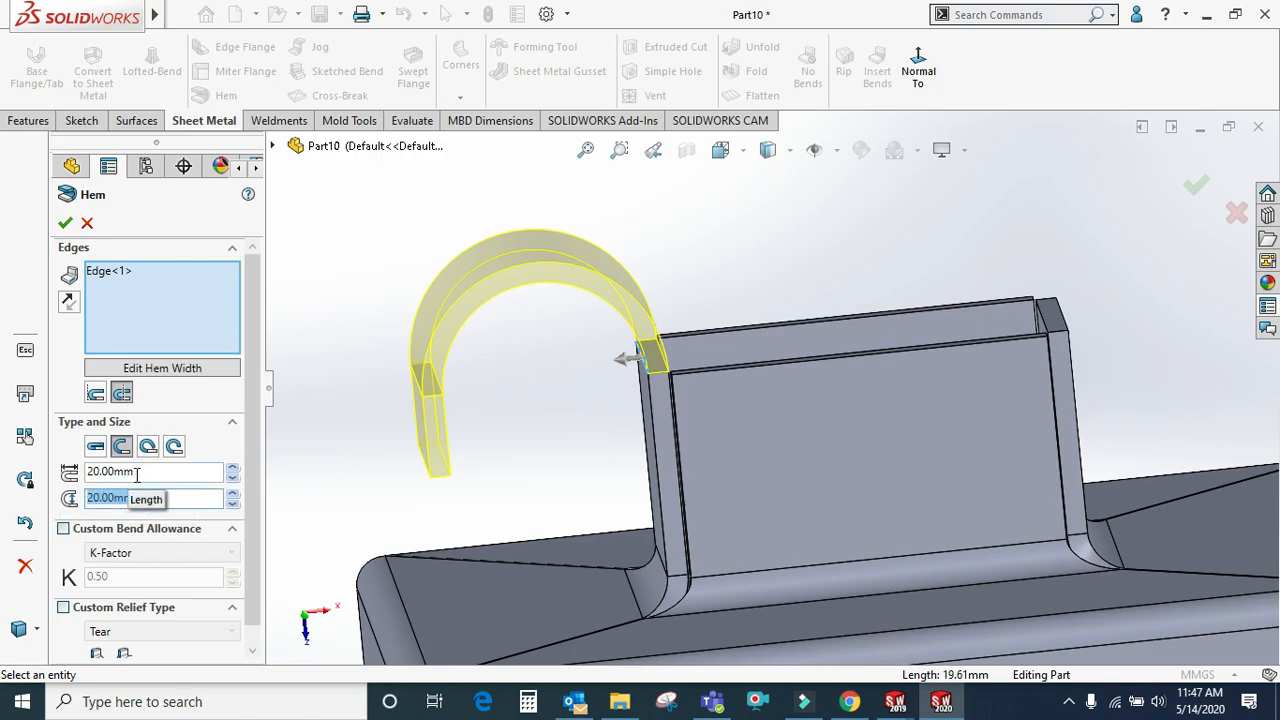
left_click_drag(134, 472, 94, 473)
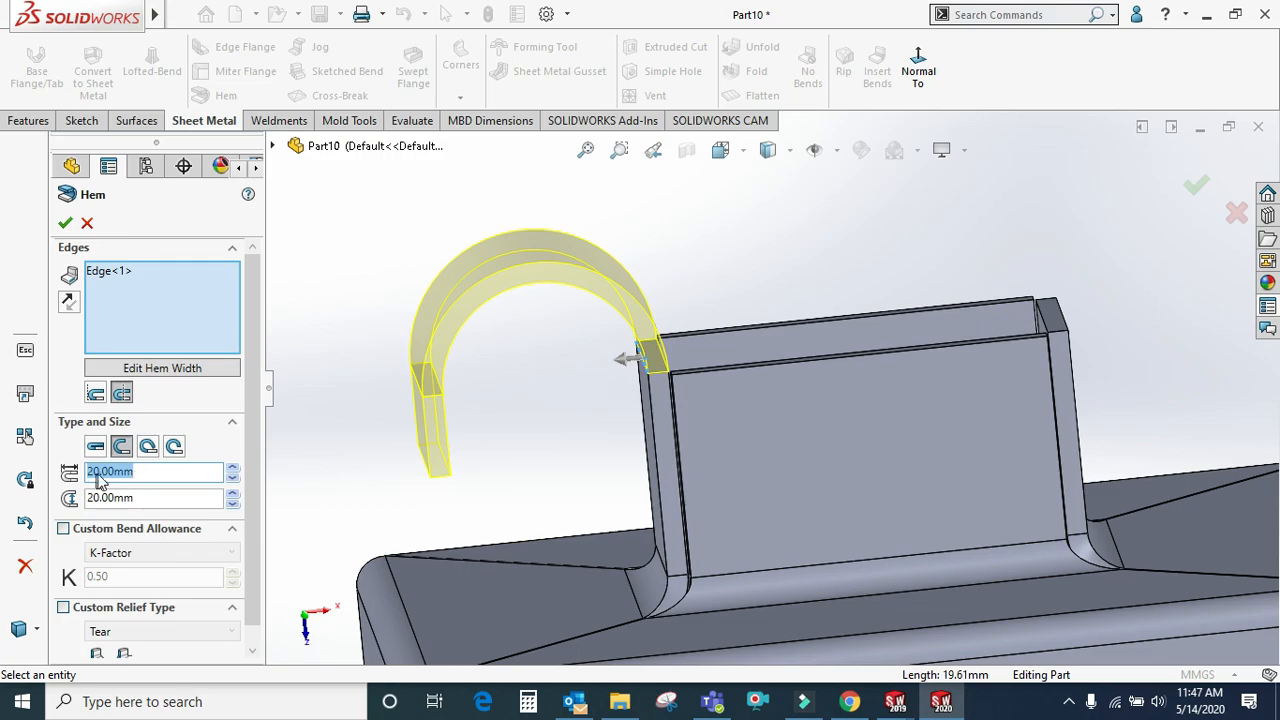
left_click(232, 466)
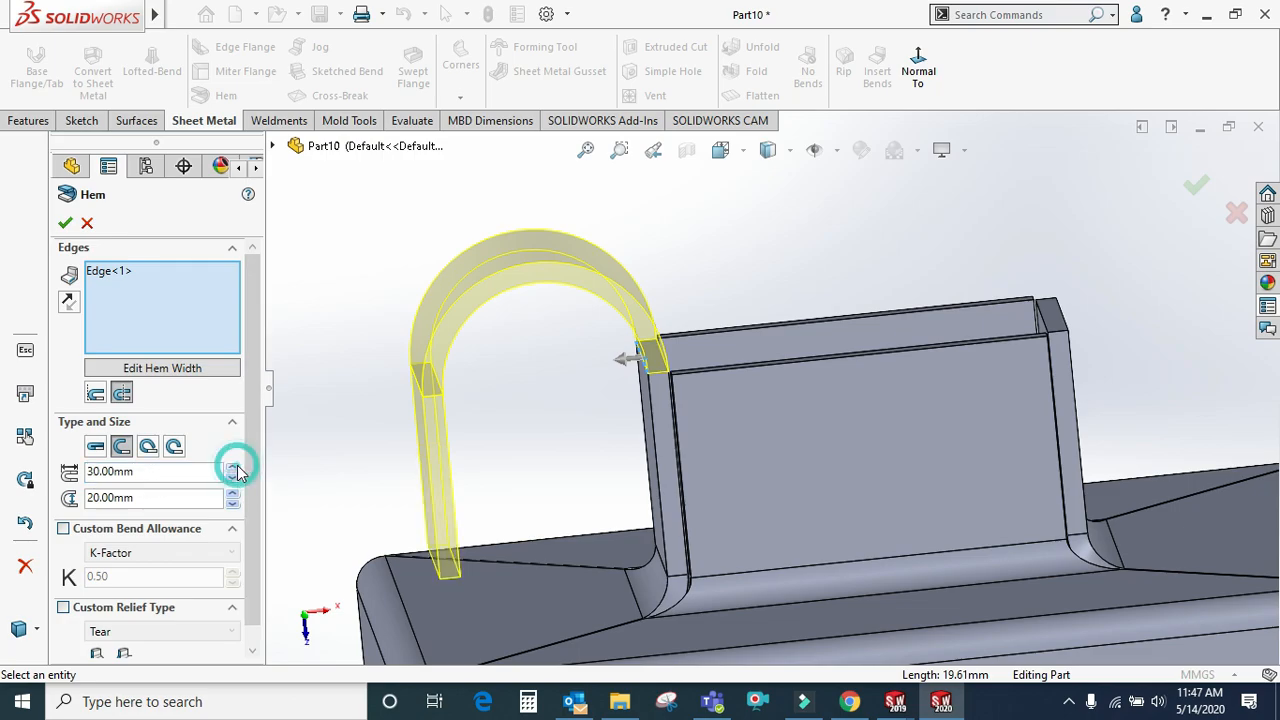
left_click_drag(214, 500, 40, 515)
type("10")
key("Return")
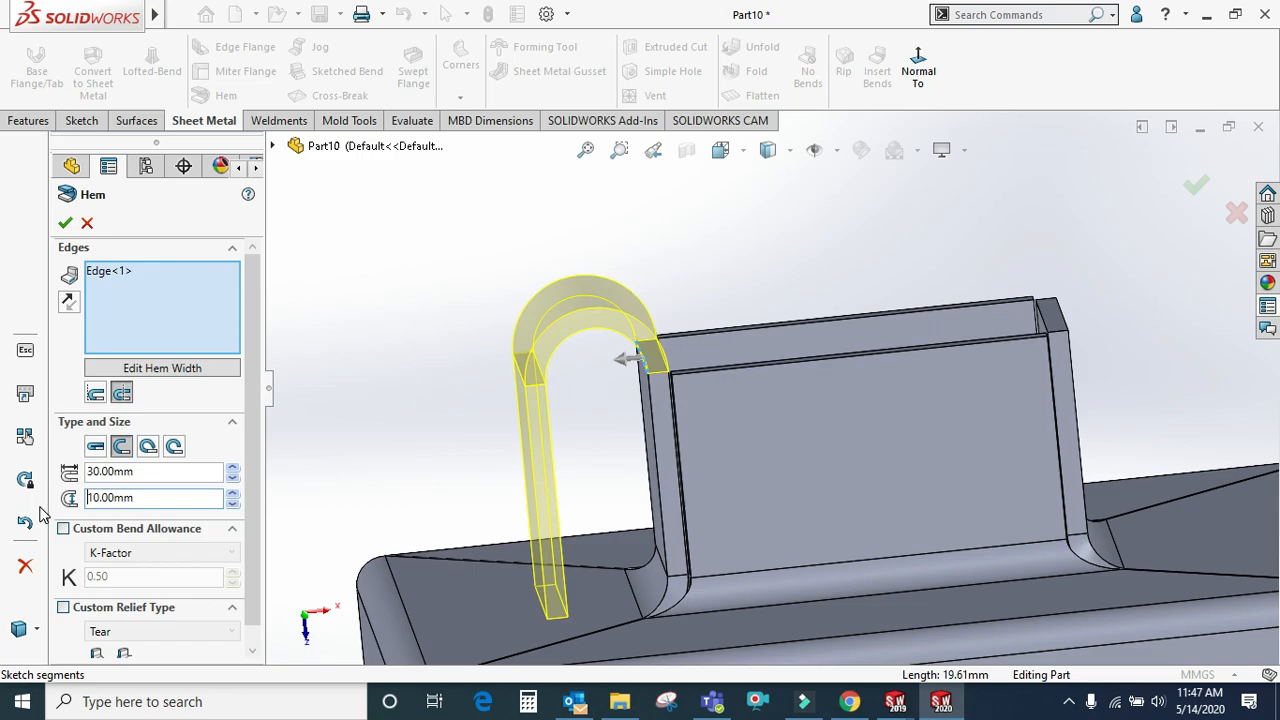
left_click(232, 477)
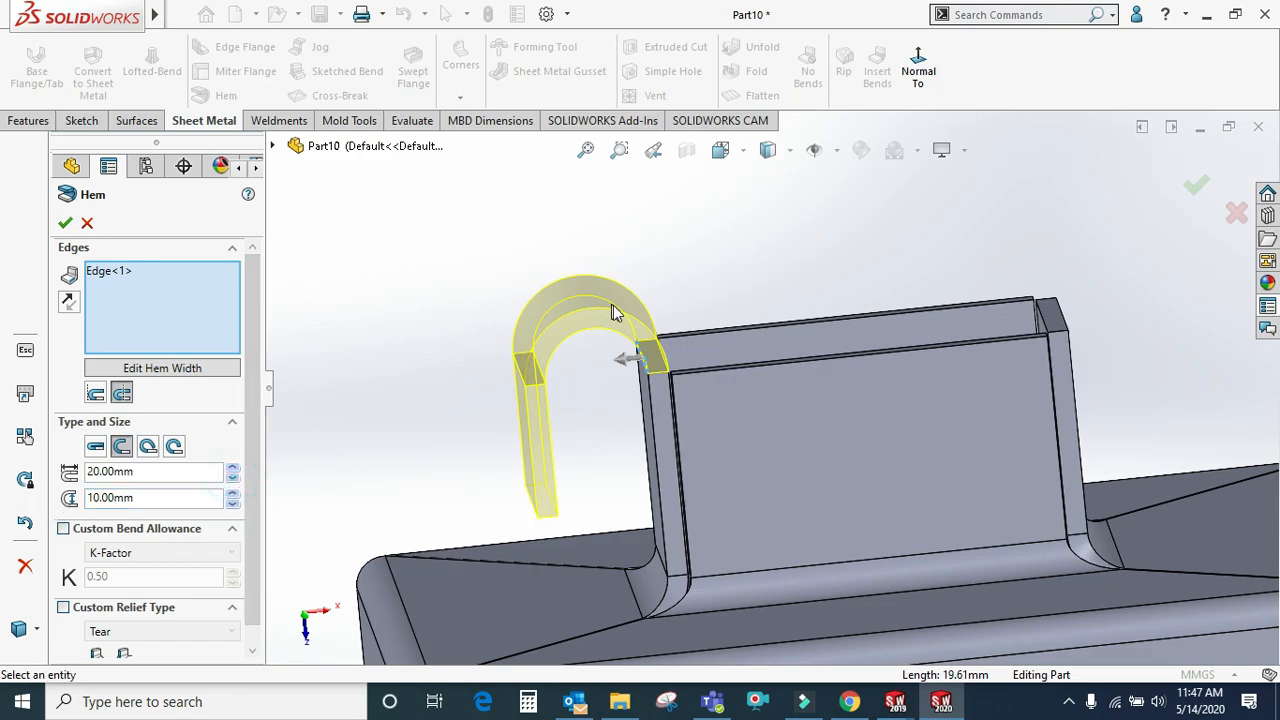
Preview the teardrop and rolled hem types, returning to the open type
left_click(147, 447)
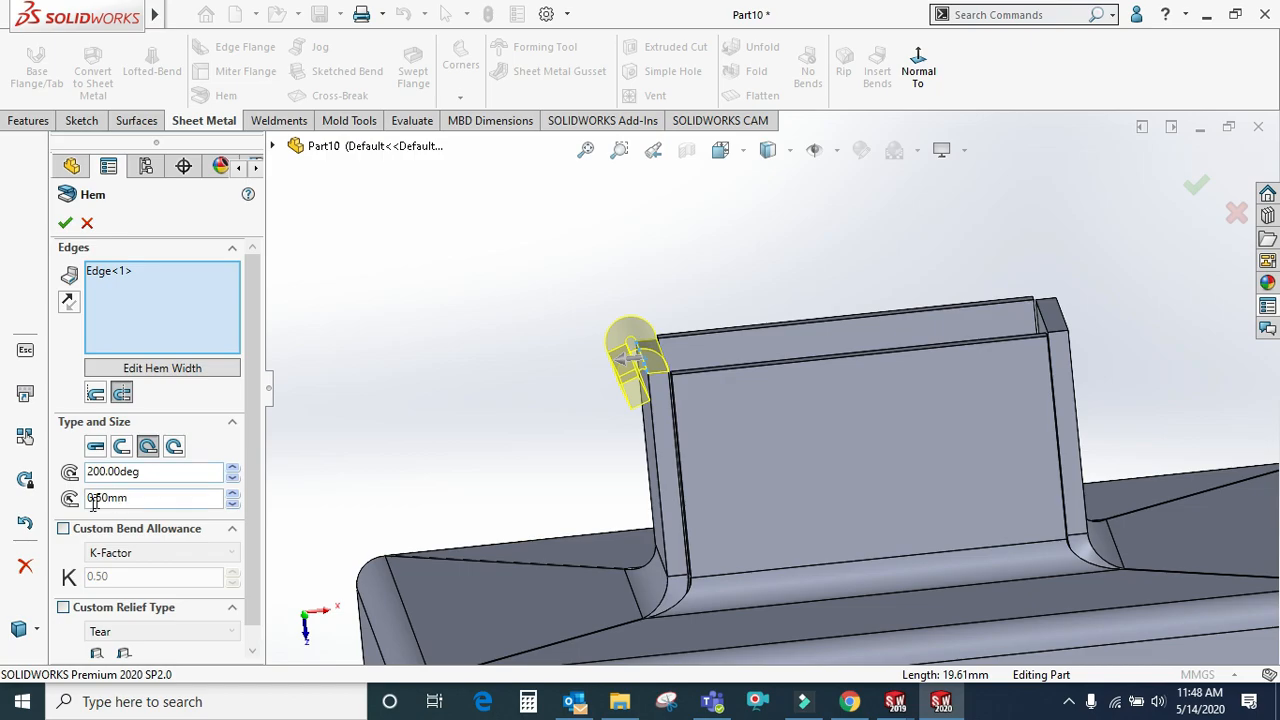
left_click(178, 450)
left_click(122, 450)
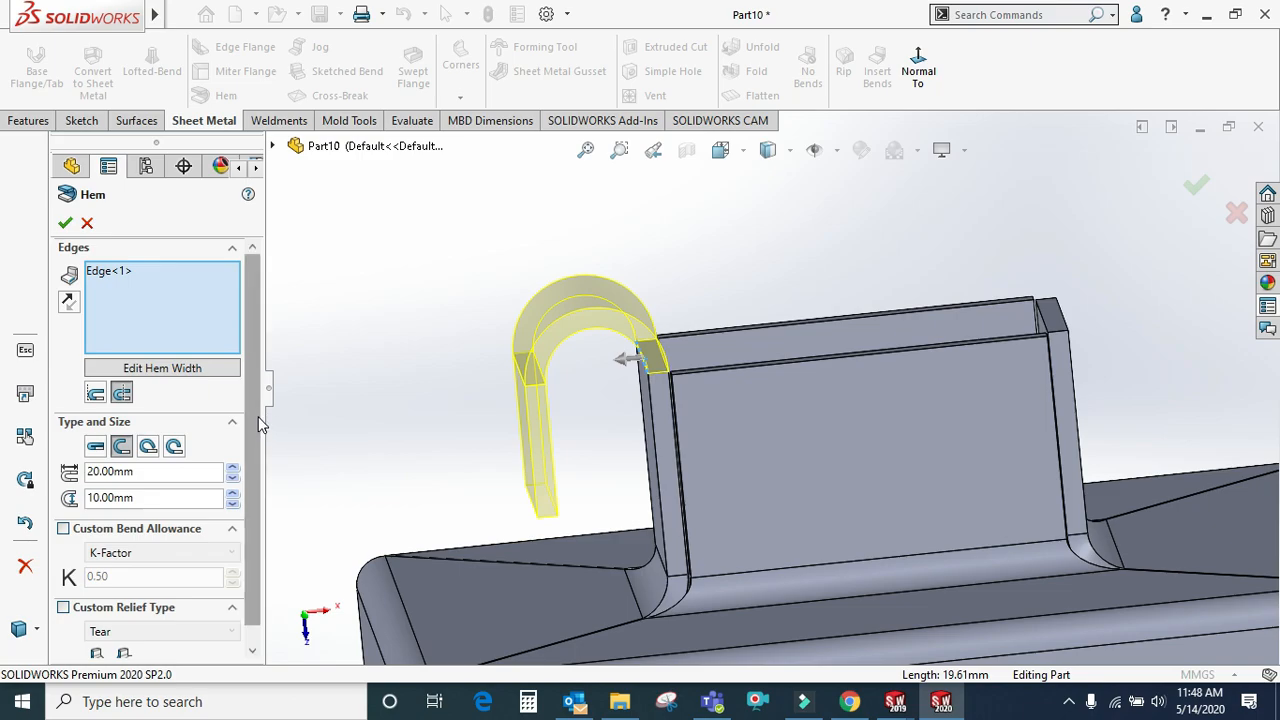
Edit the hem width by pulling its profile line in from both ends of the edge, and dimension the line to 10 mm
left_click(148, 369)
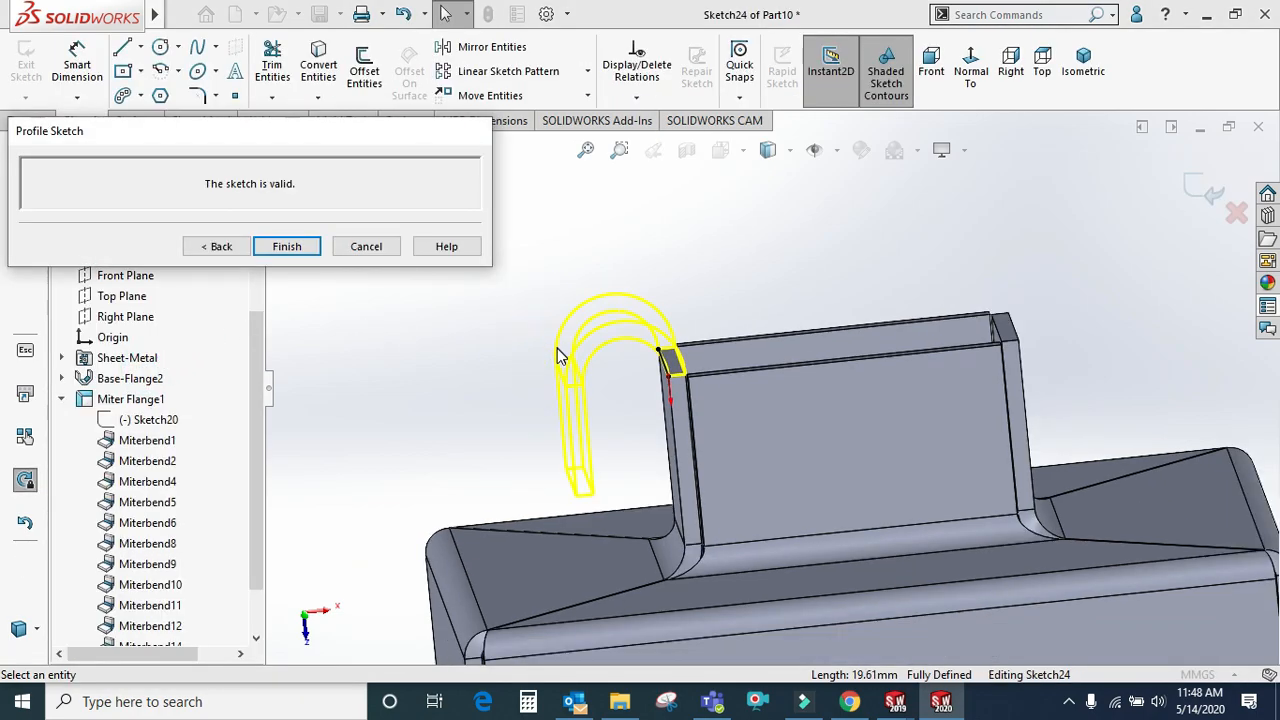
scroll(520, 355, "up", 2)
middle_click_drag(506, 357, 690, 446)
scroll(868, 388, "down", 4)
scroll(868, 388, "down", 2)
left_click_drag(868, 370, 671, 358)
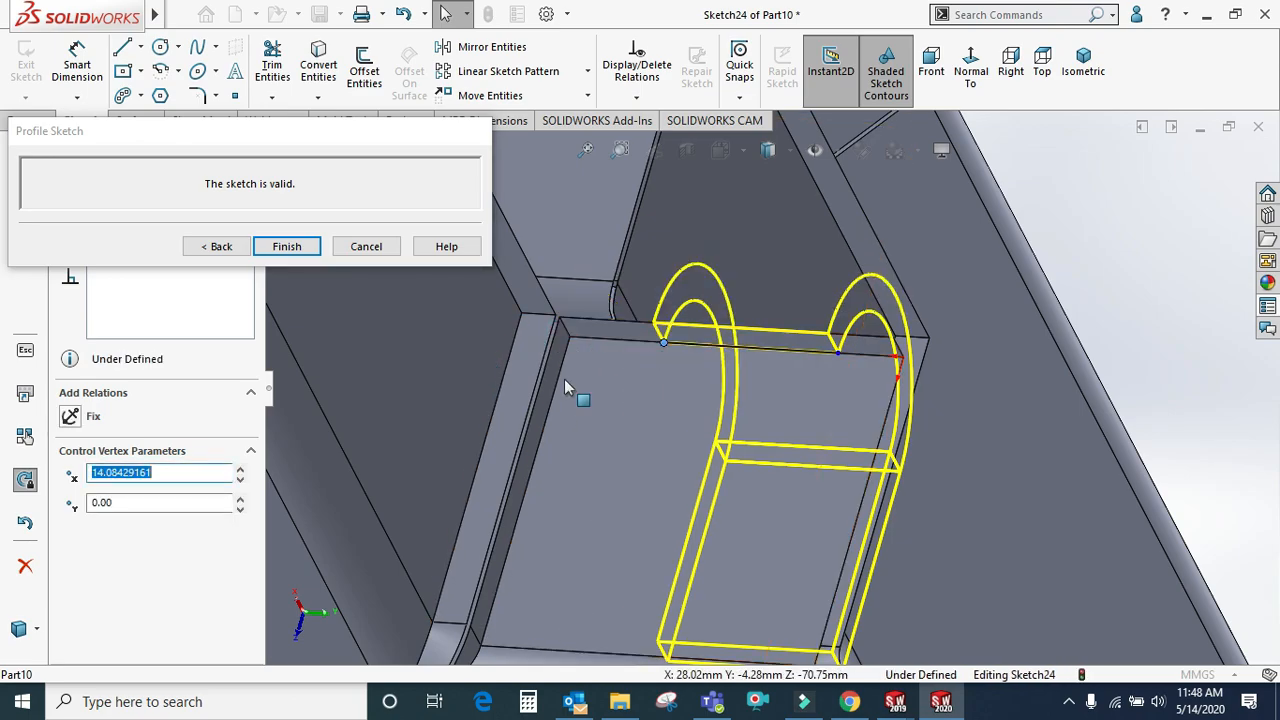
scroll(772, 390, "up", 3)
right_click_drag(776, 389, 783, 370)
left_click(757, 365)
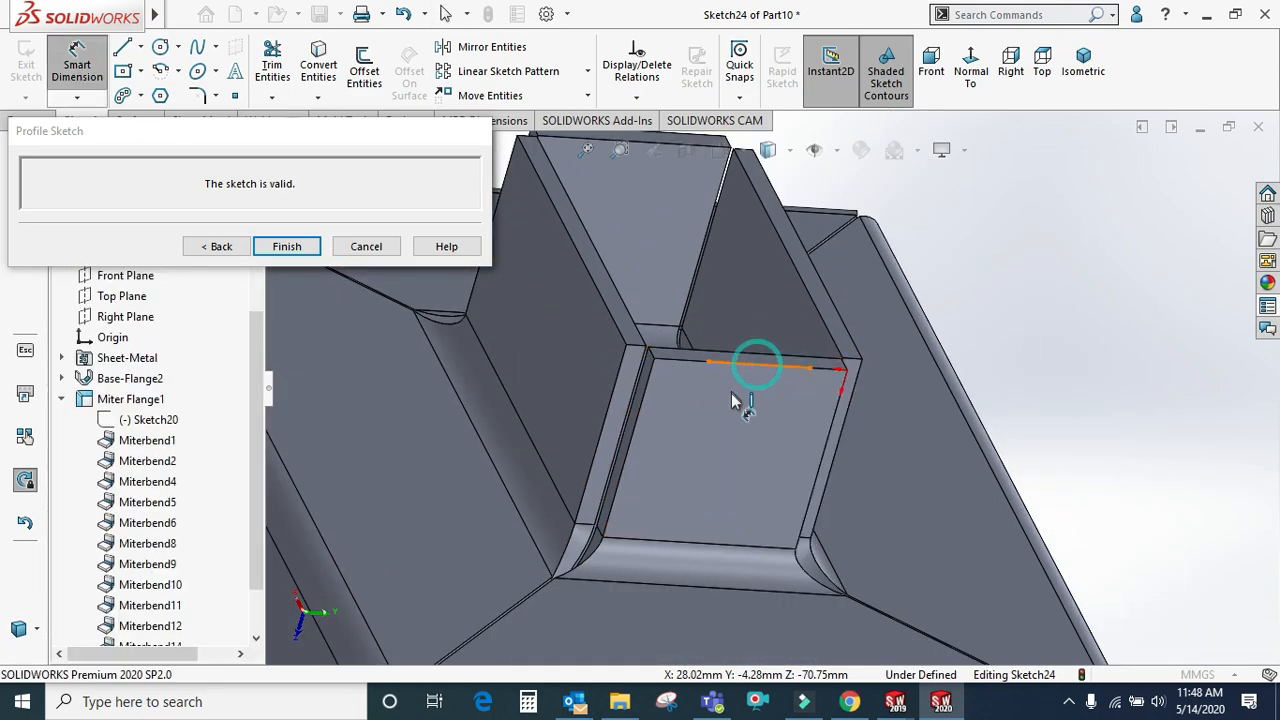
left_click(748, 412)
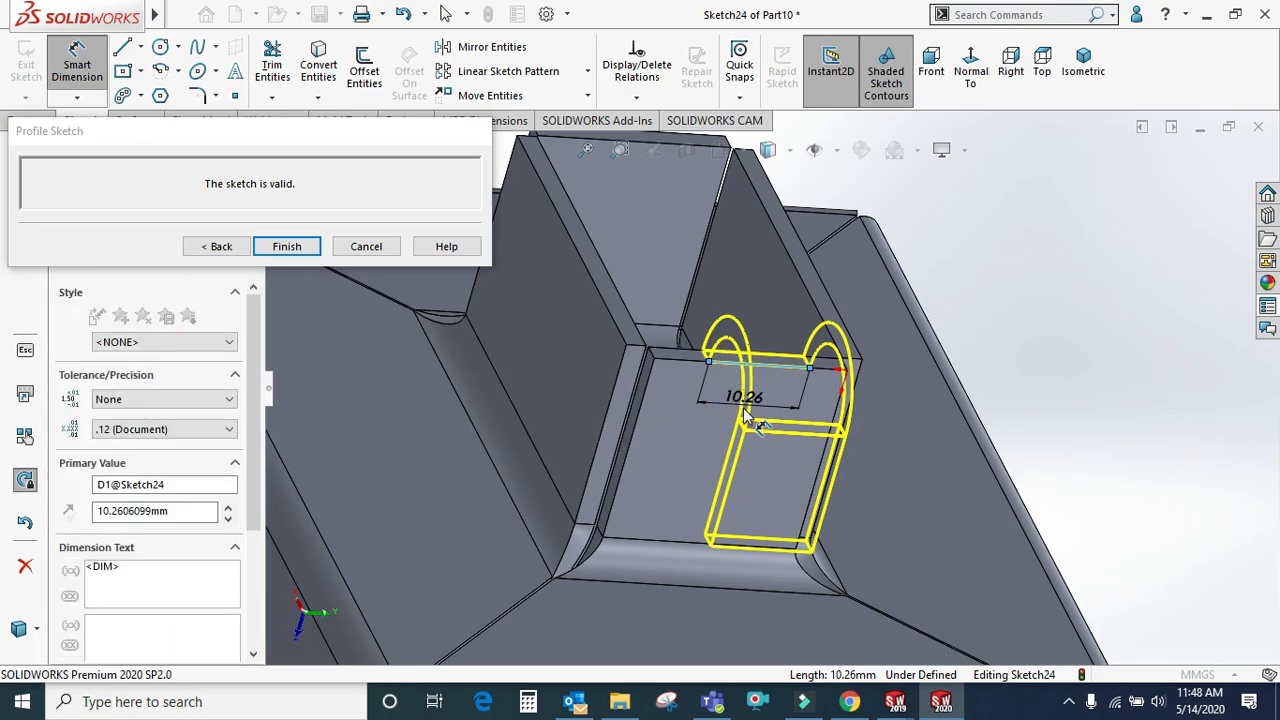
type("10")
key("Return")
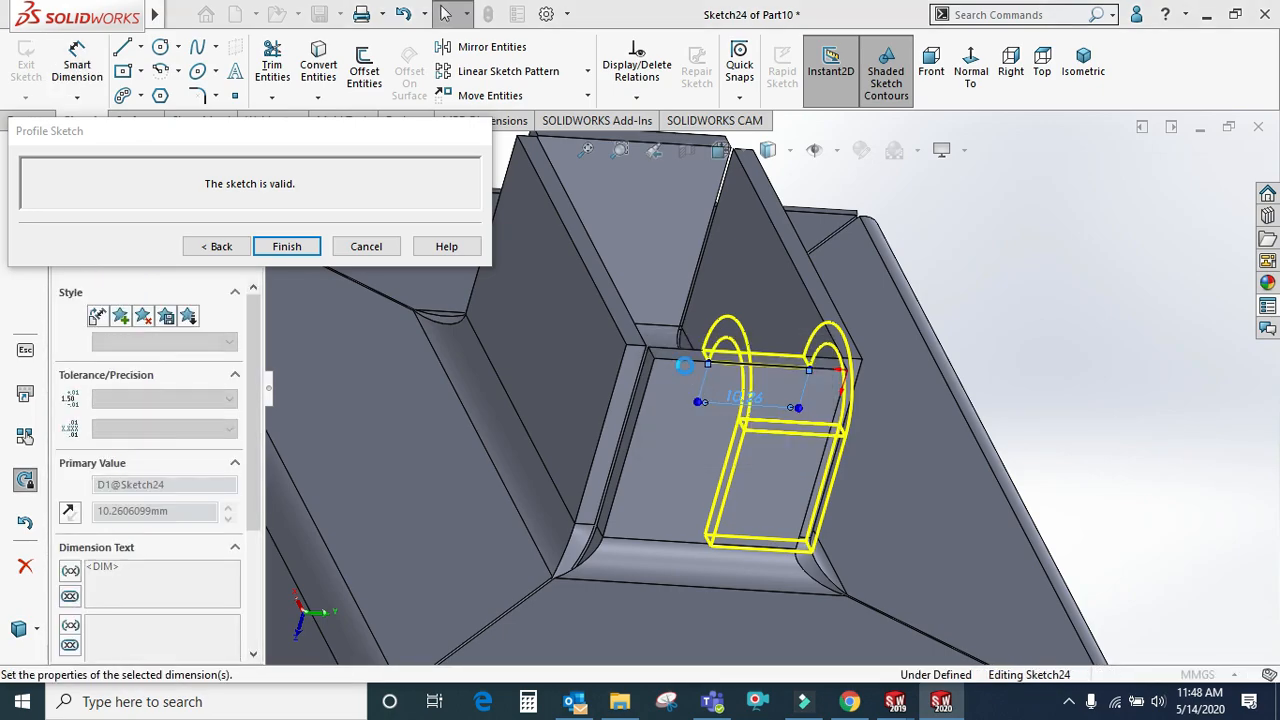
Dimension the hem line's free end 5 mm from the wall's side edge and return to the hem settings
scroll(714, 370, "down", 5)
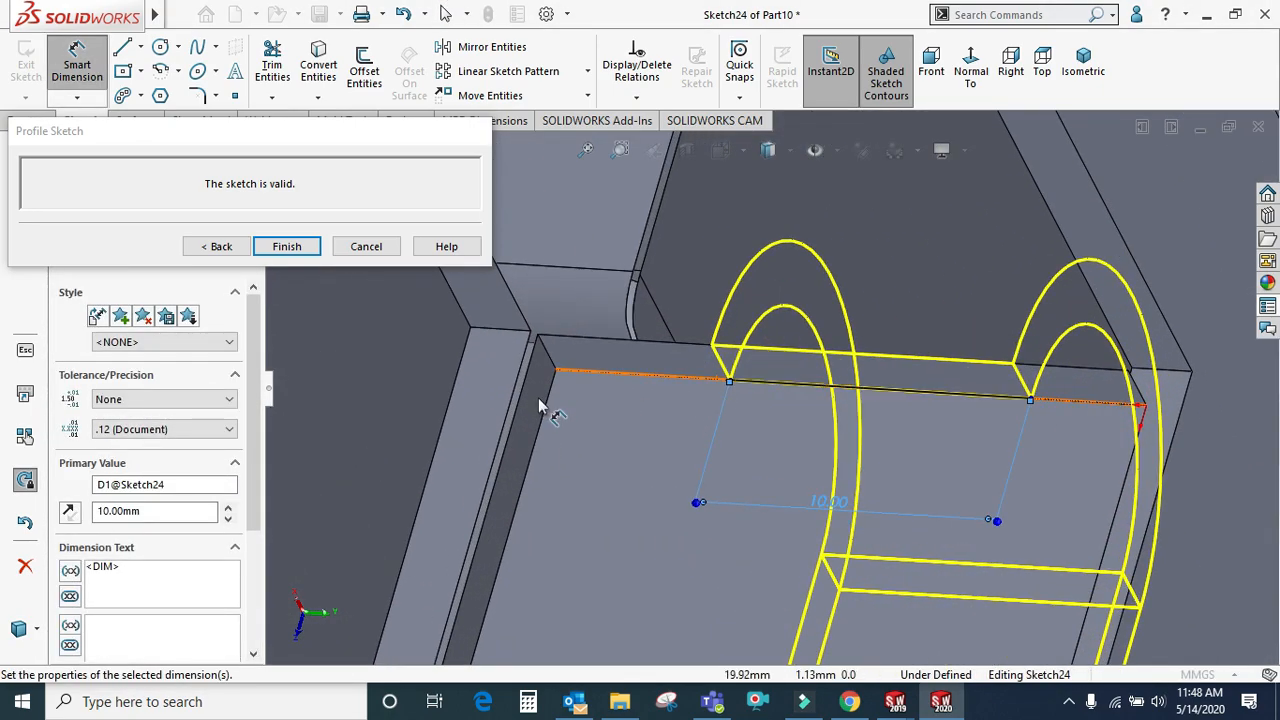
left_click(733, 381)
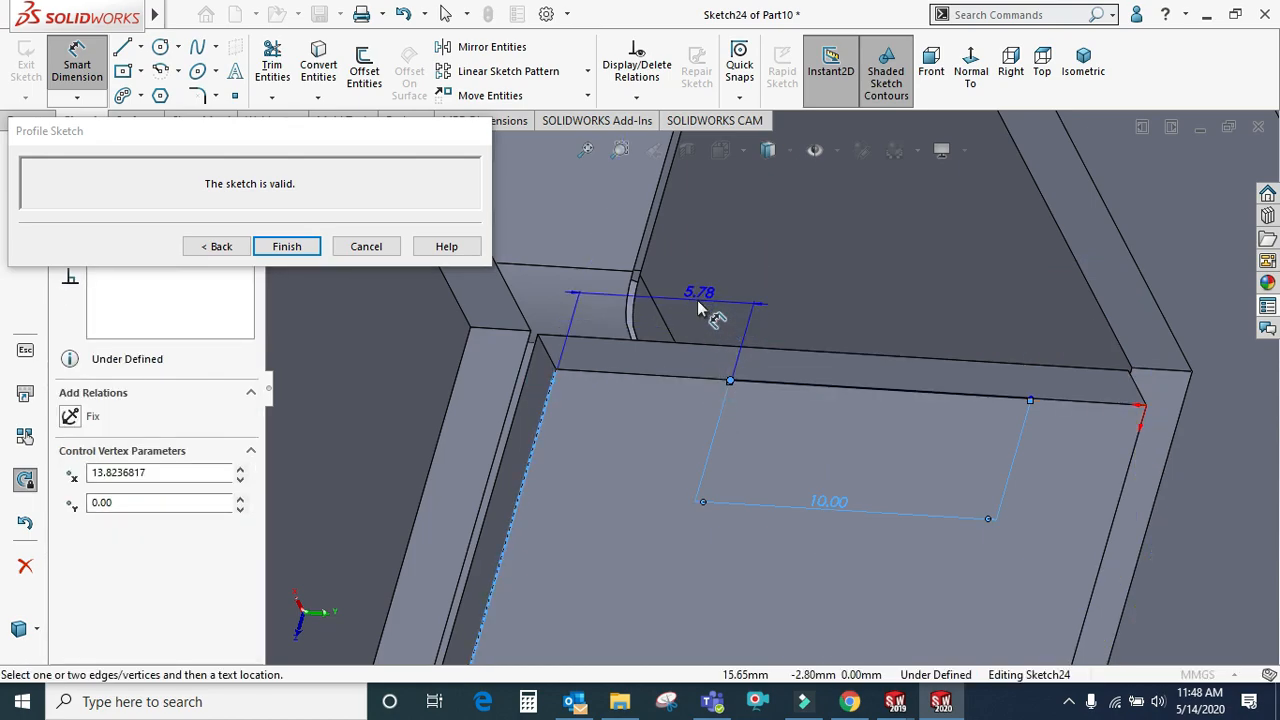
left_click(698, 301)
type("5")
key("Return")
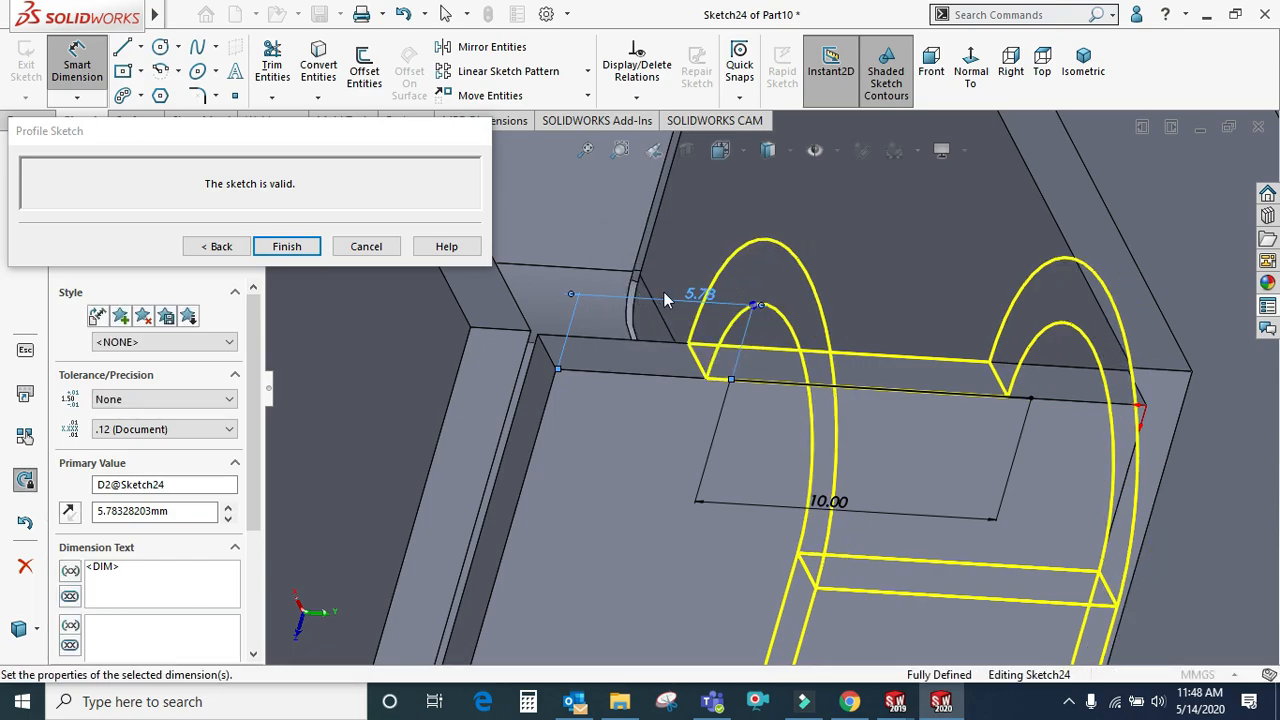
scroll(700, 360, "up", 3)
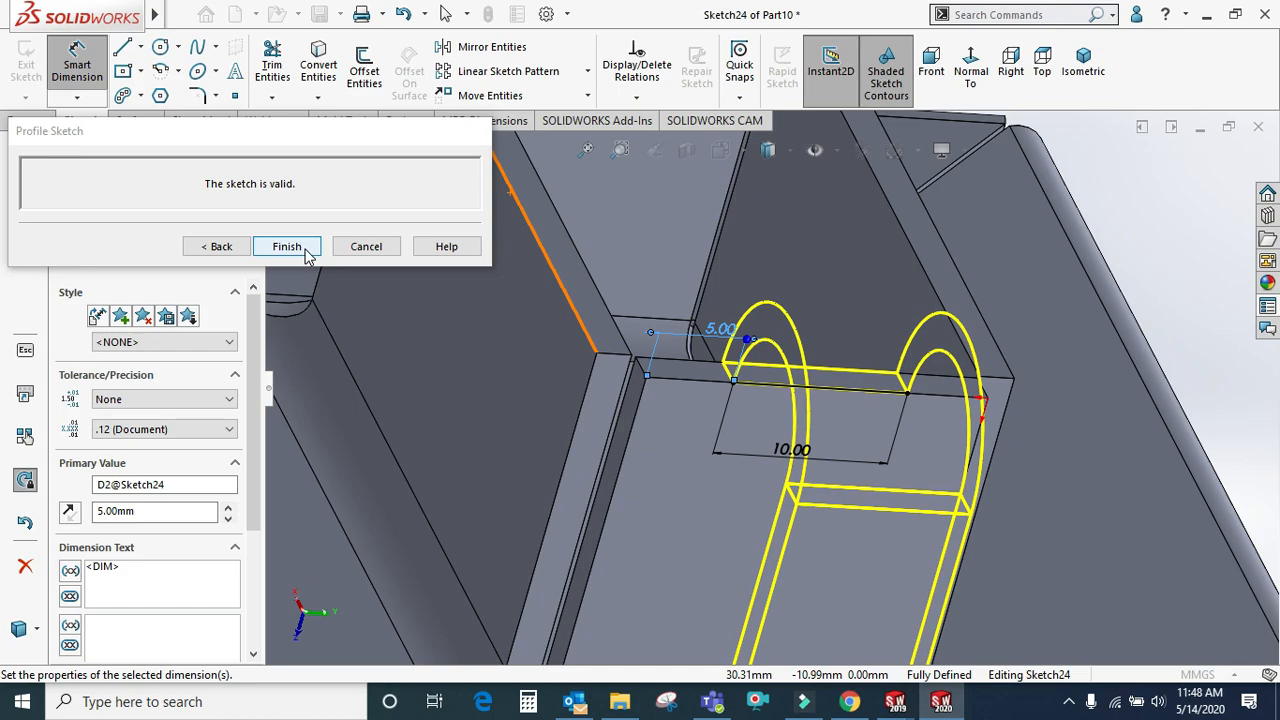
left_click(221, 247)
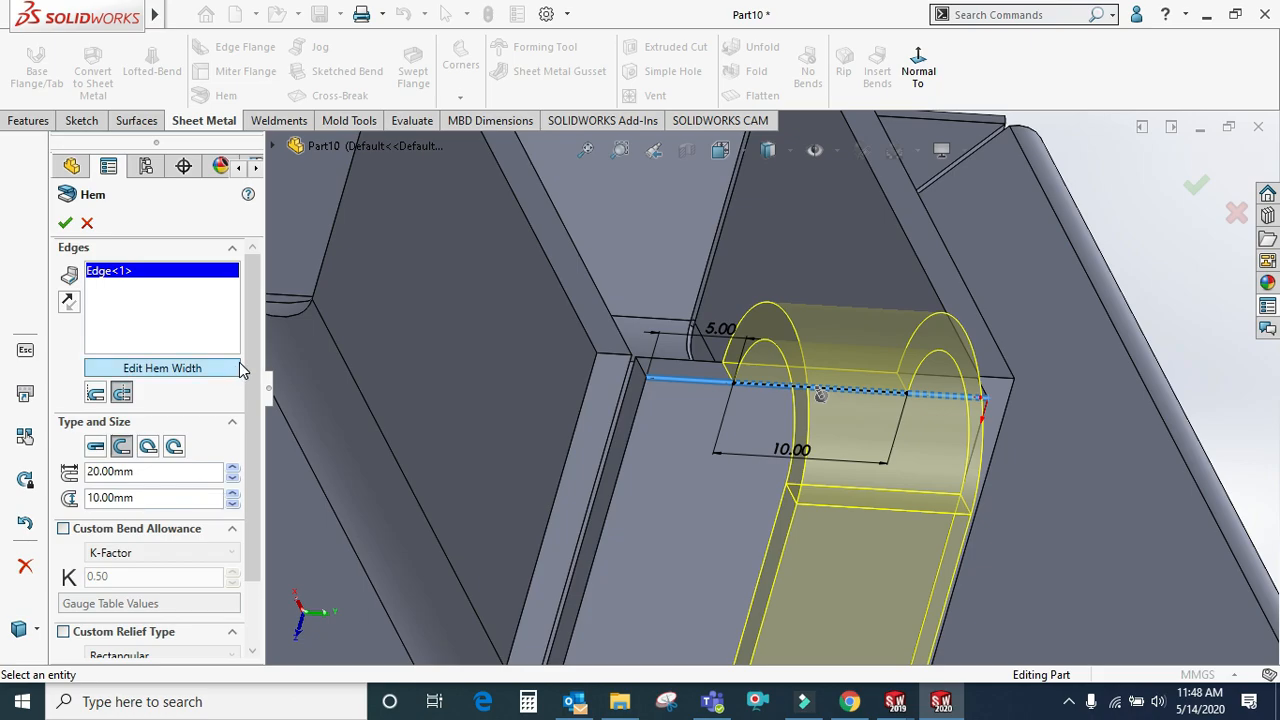
scroll(249, 357, "down", 3)
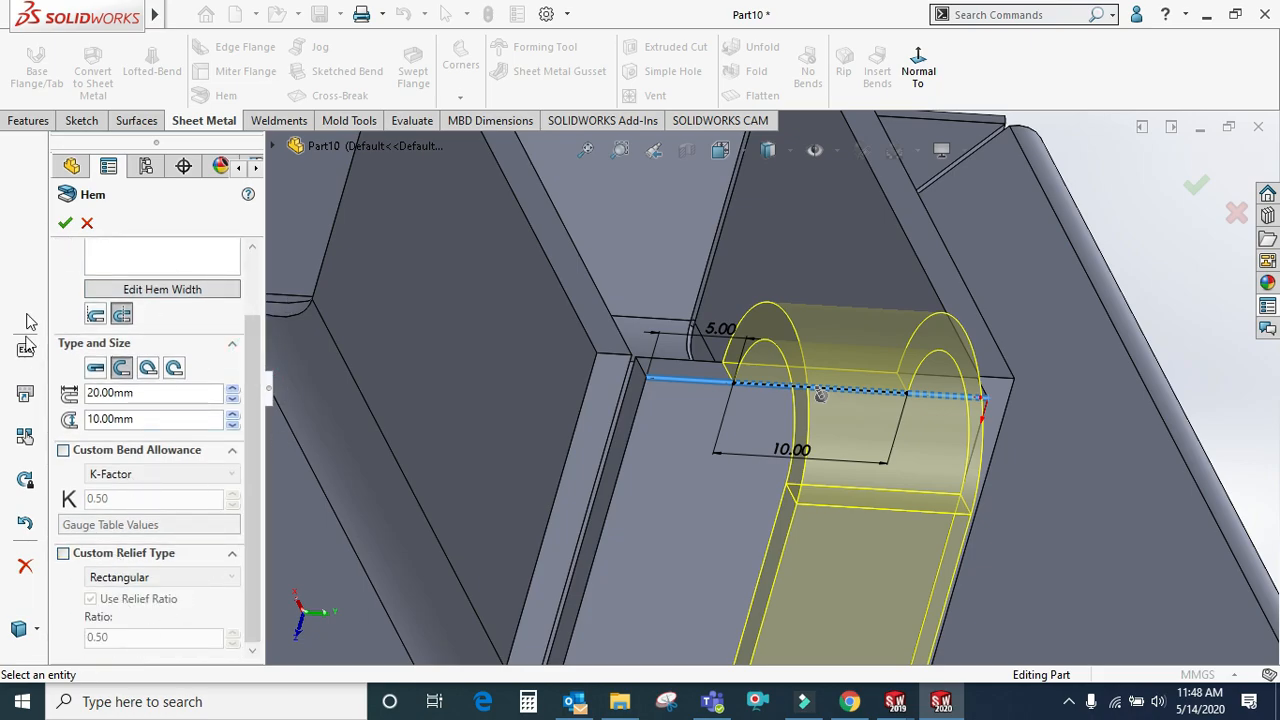
Create the open, partial-width hem on the flange edge with its current settings
left_click(65, 222)
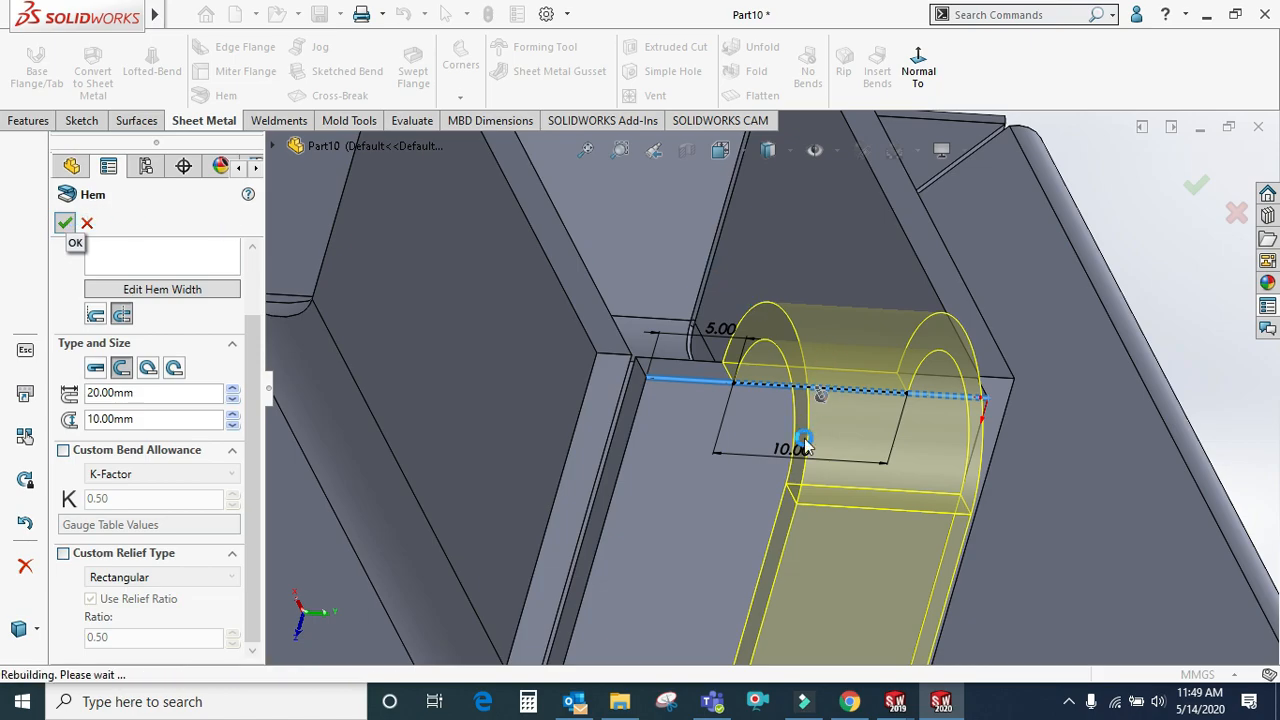
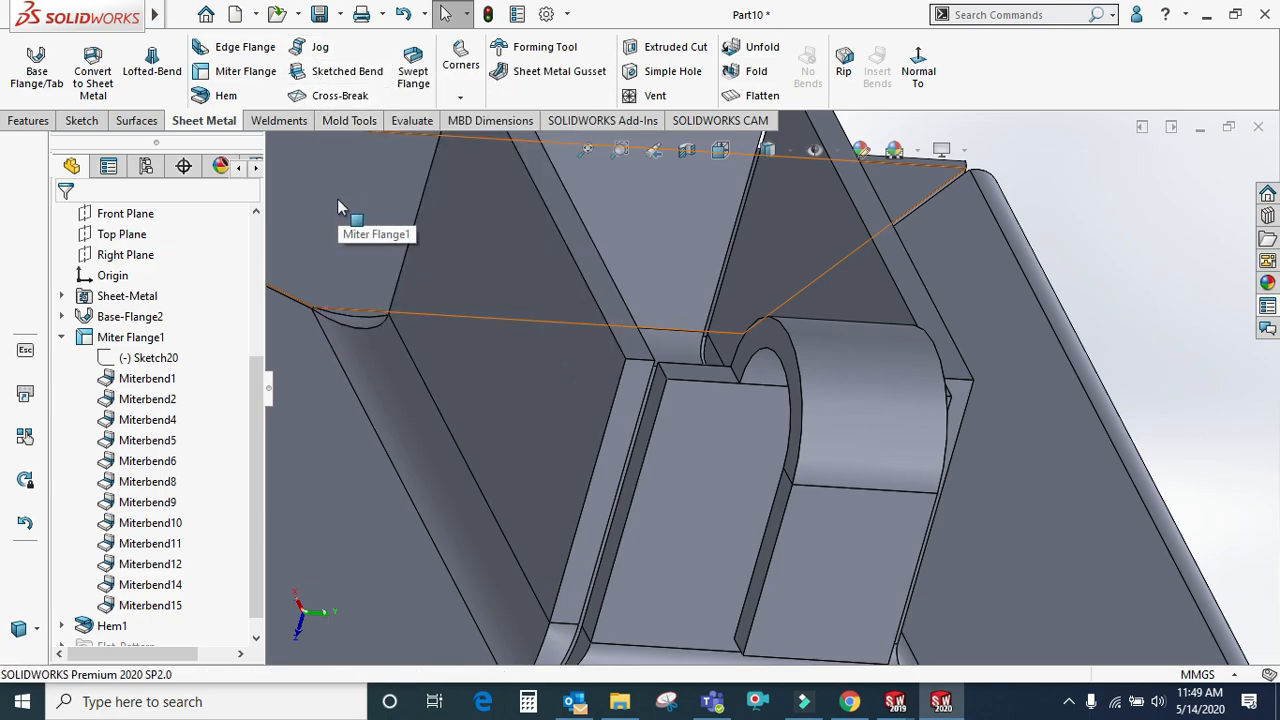
scroll(1189, 344, "up", 7)
scroll(168, 600, "up", 2)
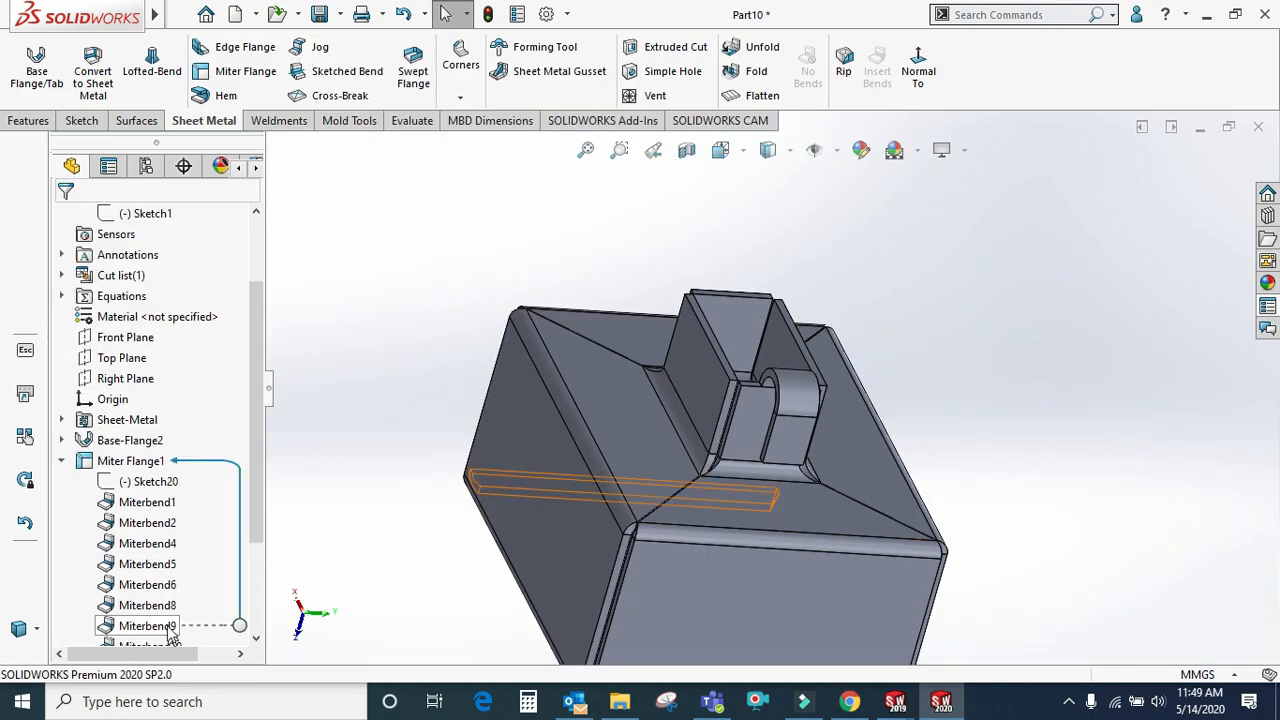
Delete the miter flange, its hem and the leftover profile sketch, leaving only the base flange
scroll(168, 480, "down", 2)
left_click_drag(197, 347, 64, 623)
key("Delete")
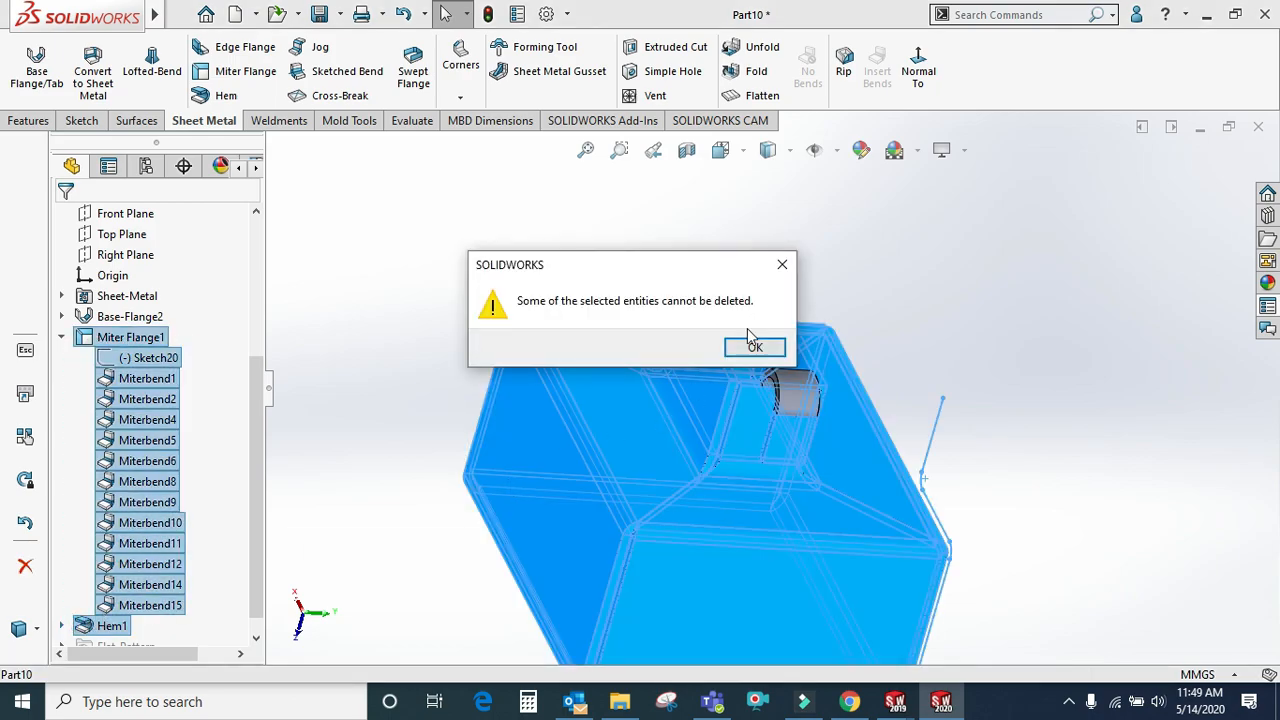
left_click(745, 345)
left_click(750, 260)
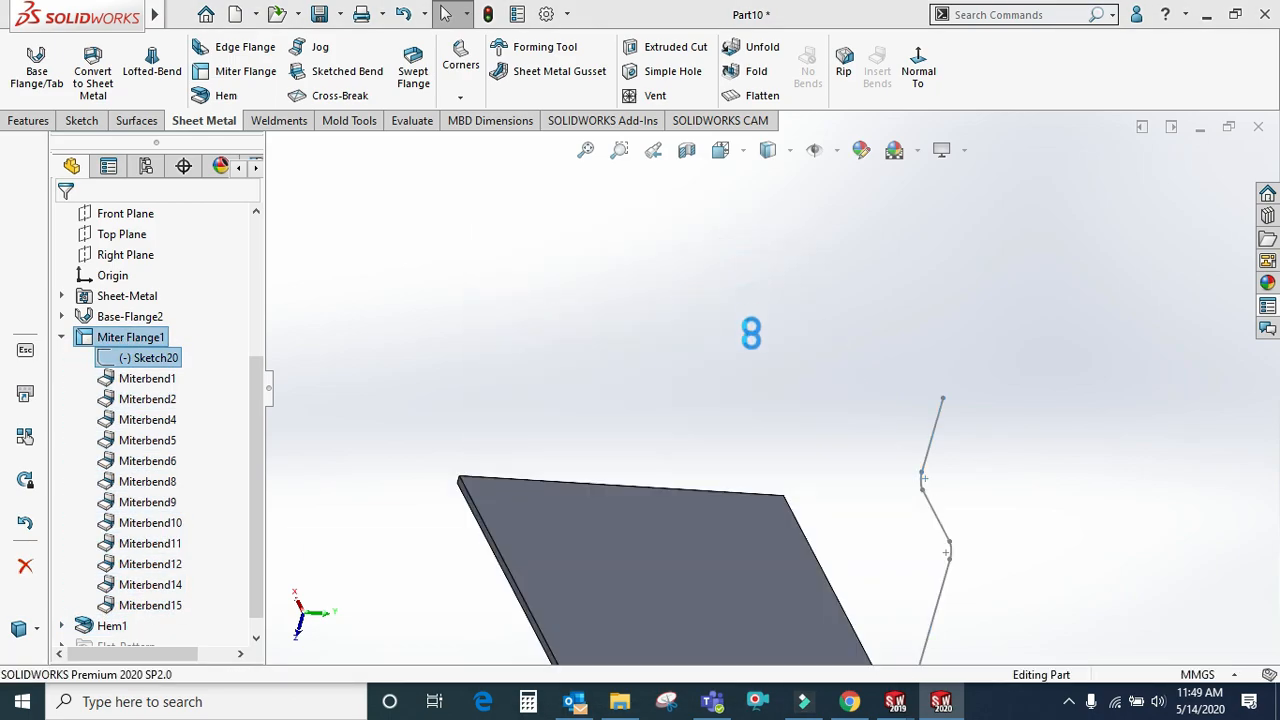
left_click(127, 543)
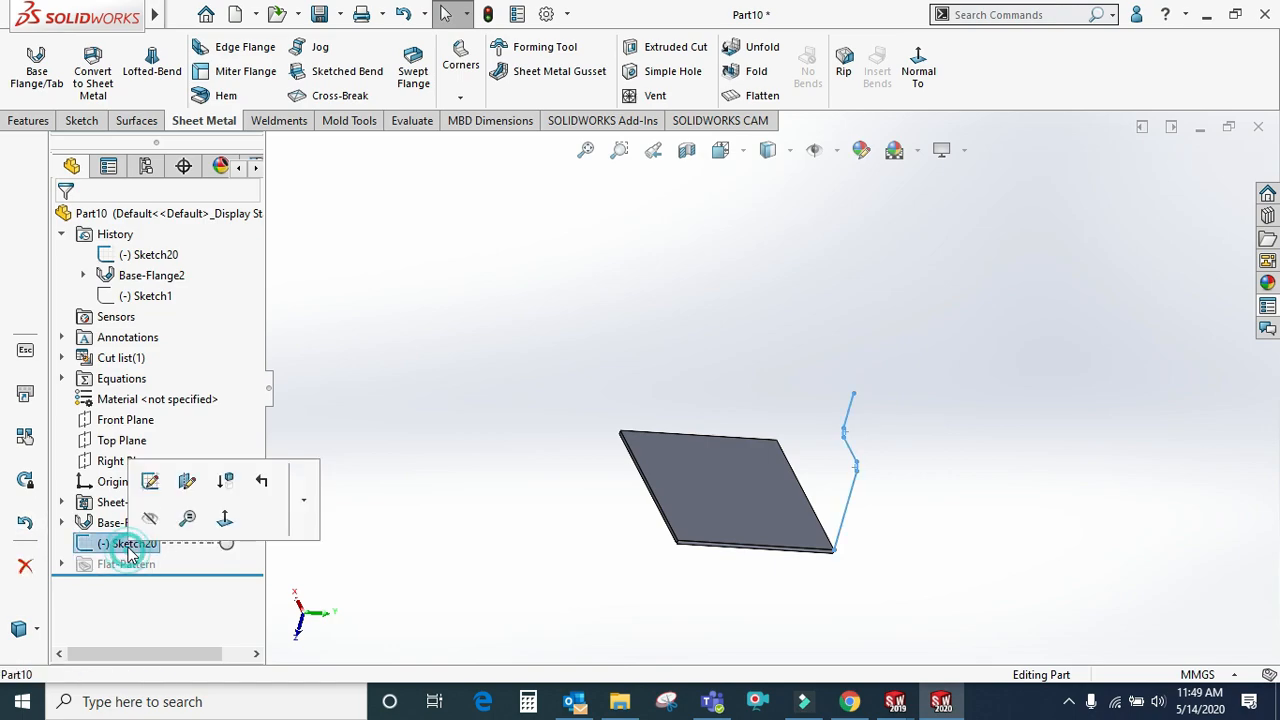
key("Delete")
left_click(756, 258)
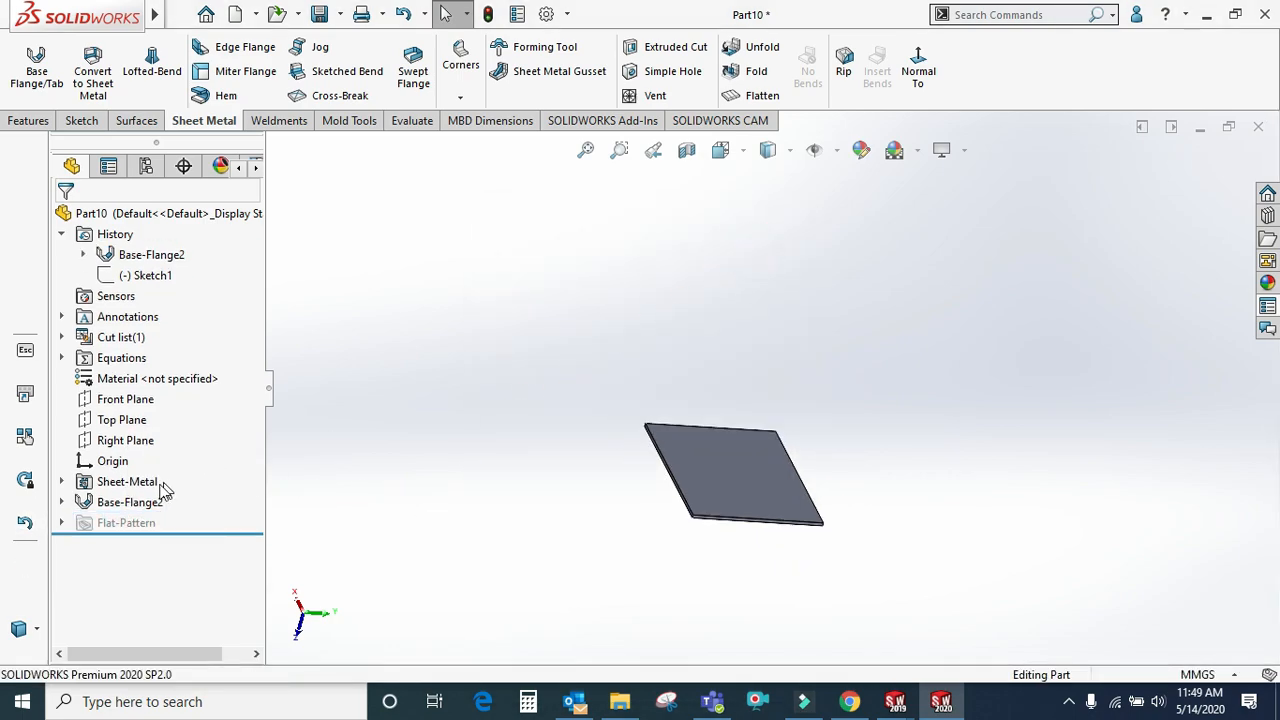
Edit the base flange's sketch by stretching its line, dimensioning it to 200 mm and rebuilding the part
left_click(150, 500)
left_click(204, 423)
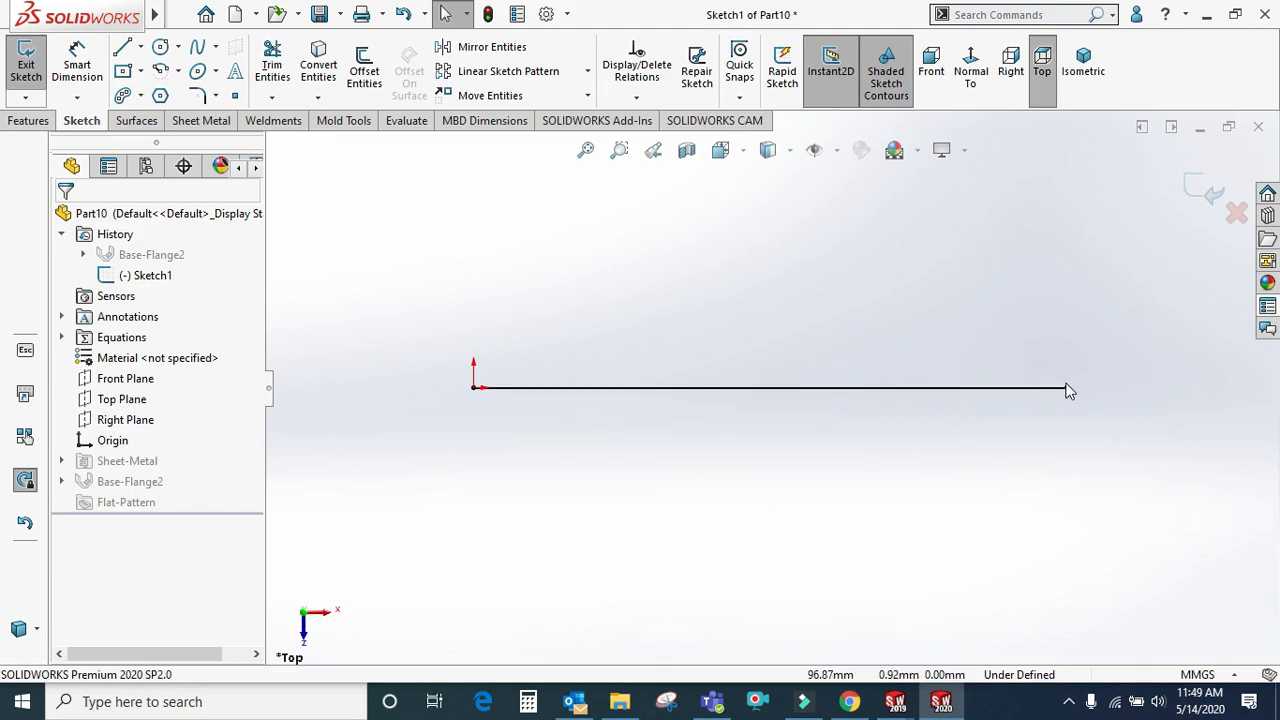
left_click_drag(1068, 390, 1240, 382)
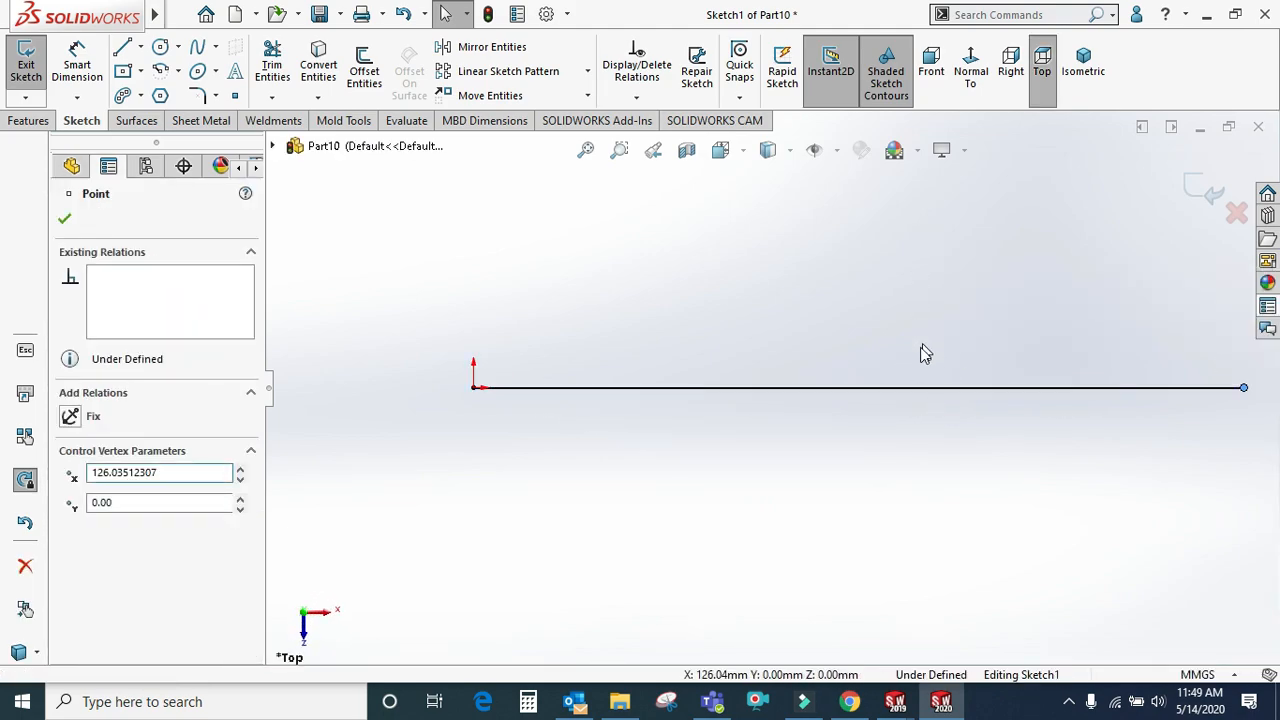
left_click(982, 282)
left_click(923, 389)
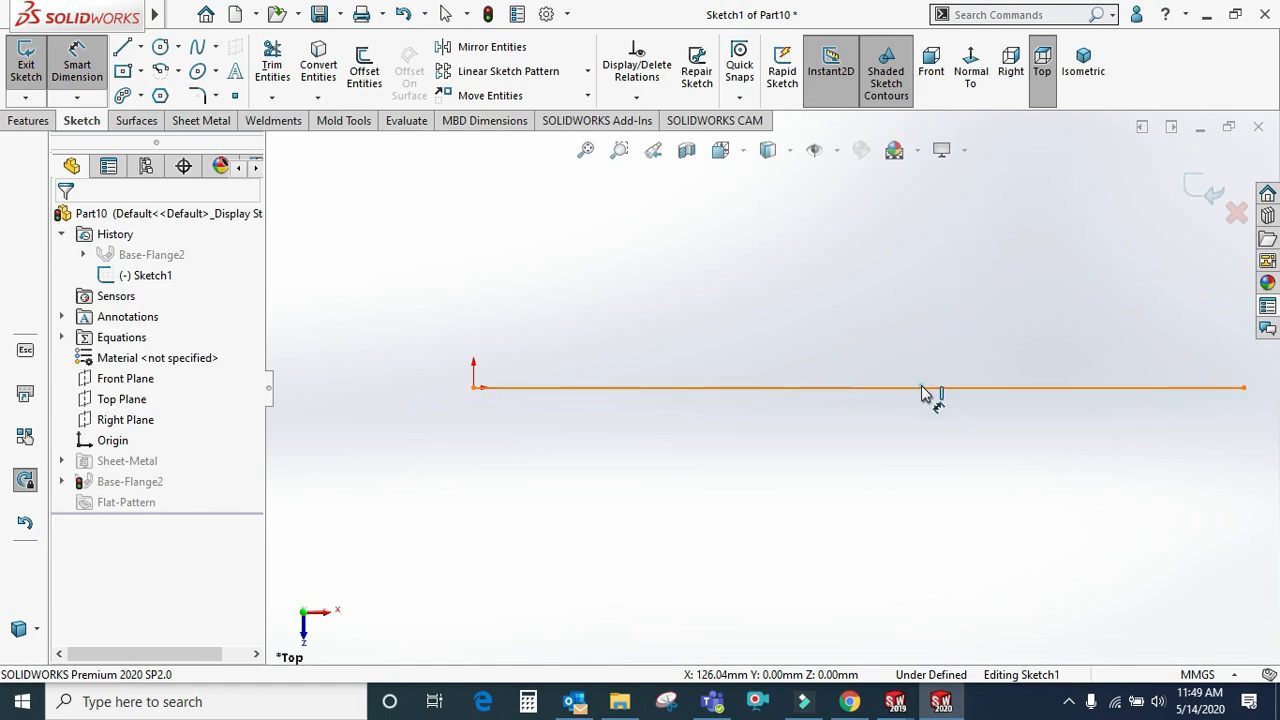
left_click(900, 303)
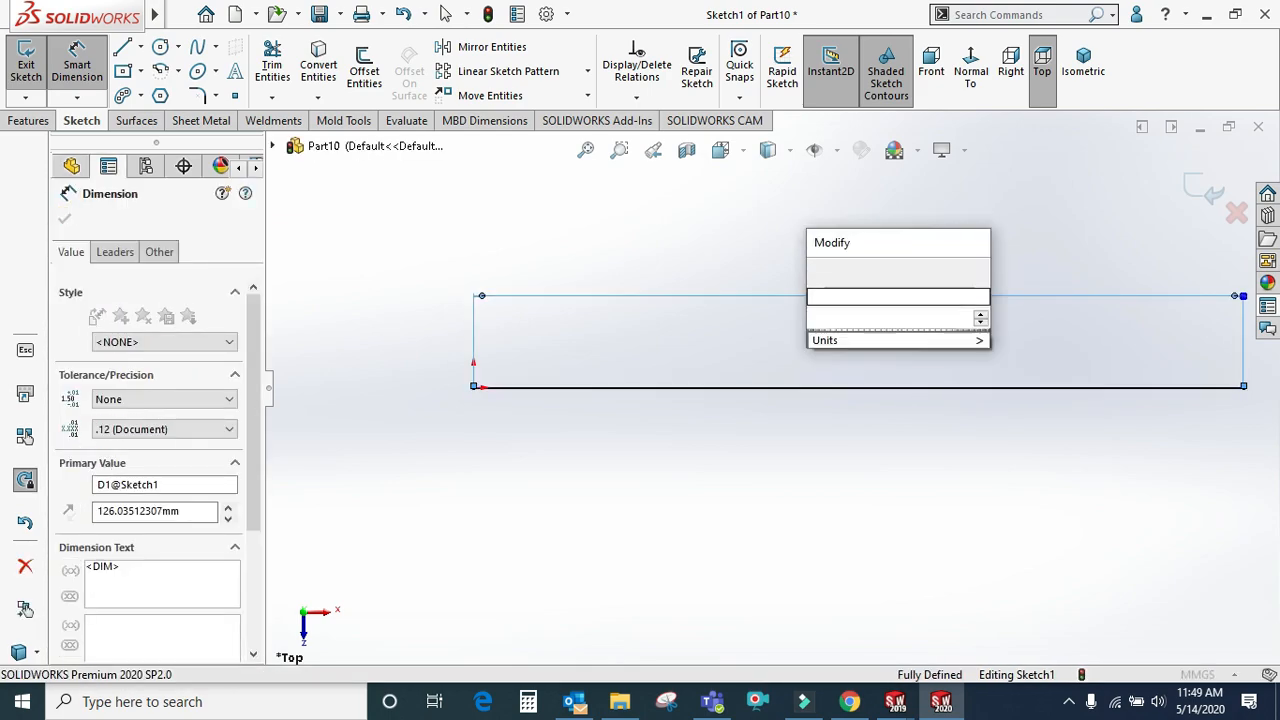
type("200")
key("Return")
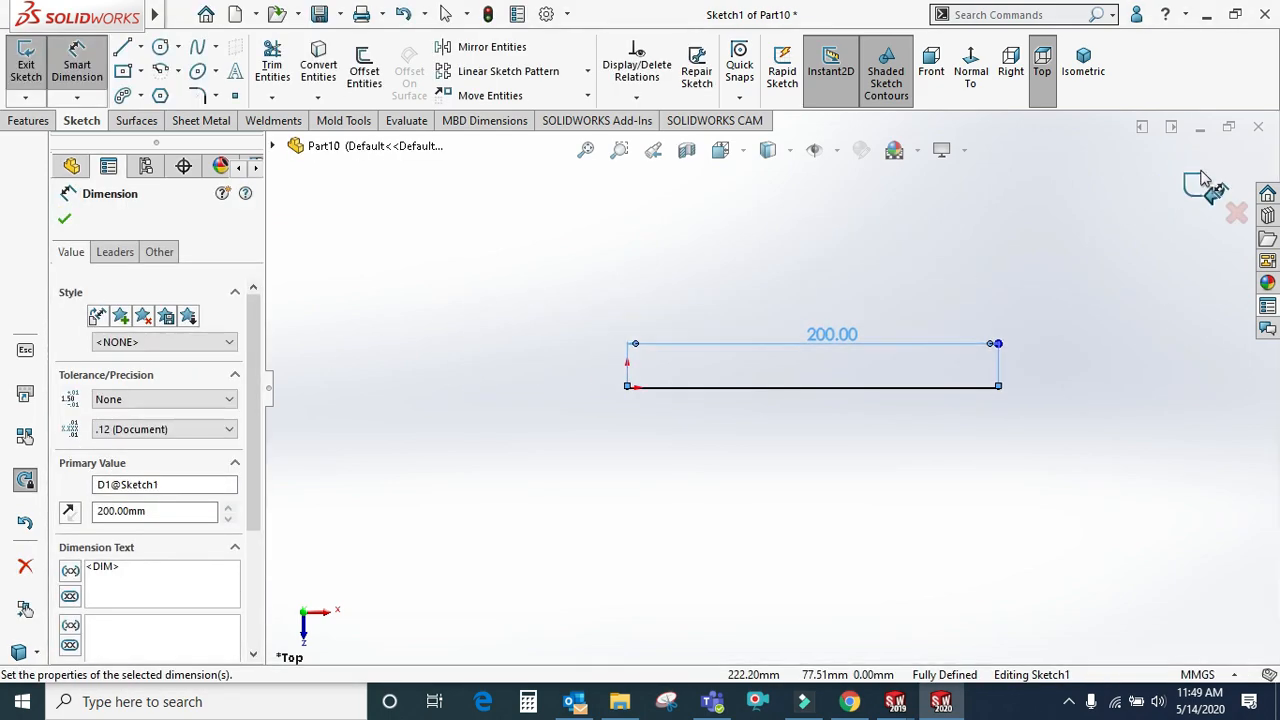
left_click(1199, 183)
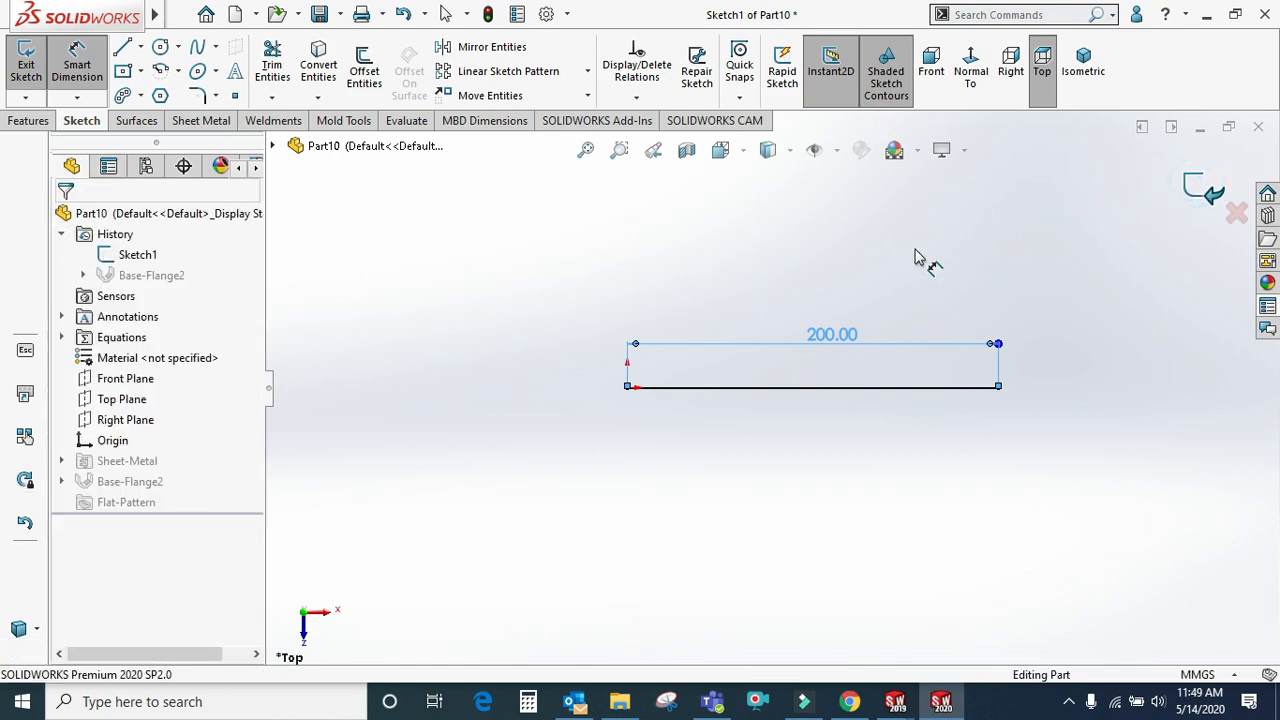
Start a sketch on the plate's large face and draw a straight line across its width, between the two long edges
middle_click_drag(921, 254, 909, 451)
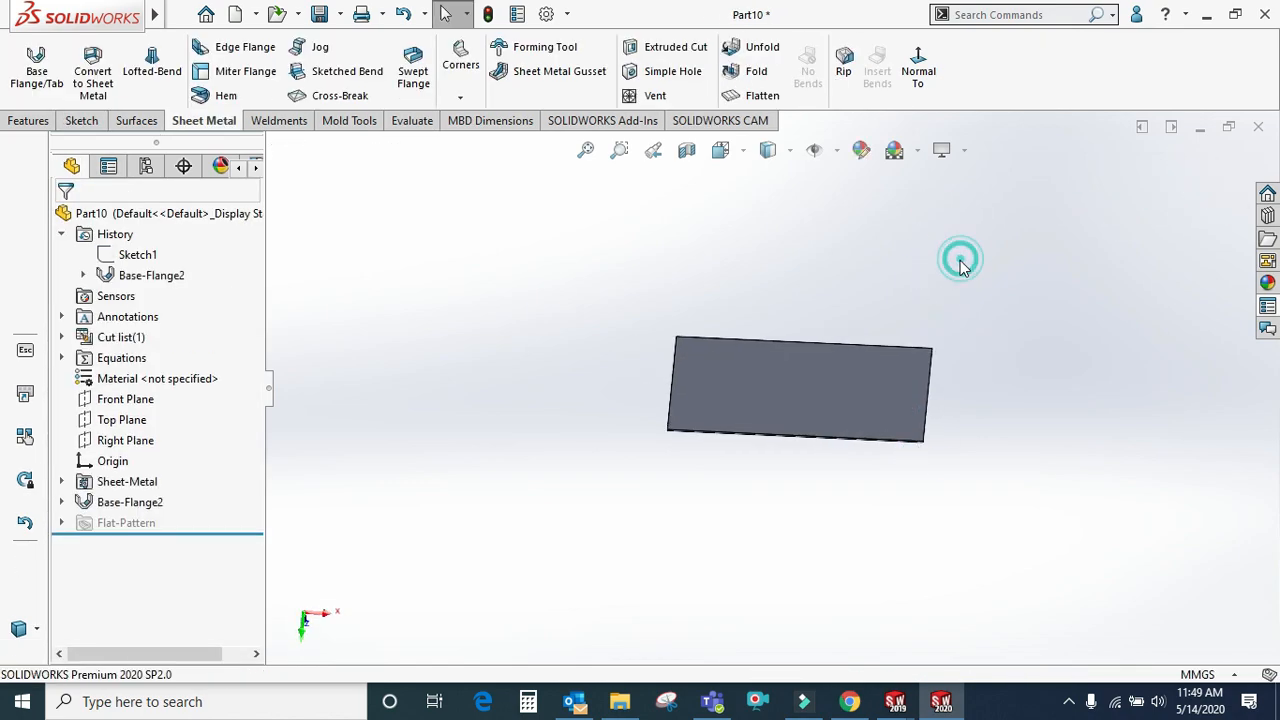
left_click(776, 388)
left_click(873, 328)
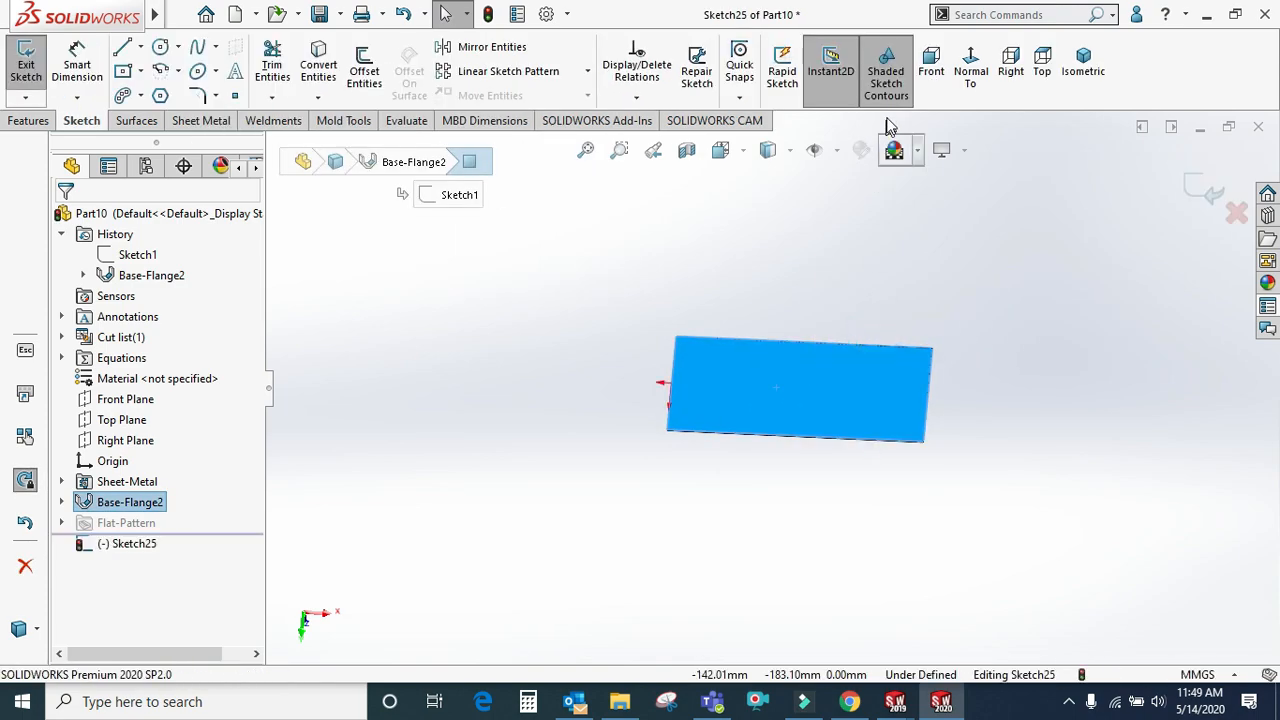
left_click(971, 72)
key("l")
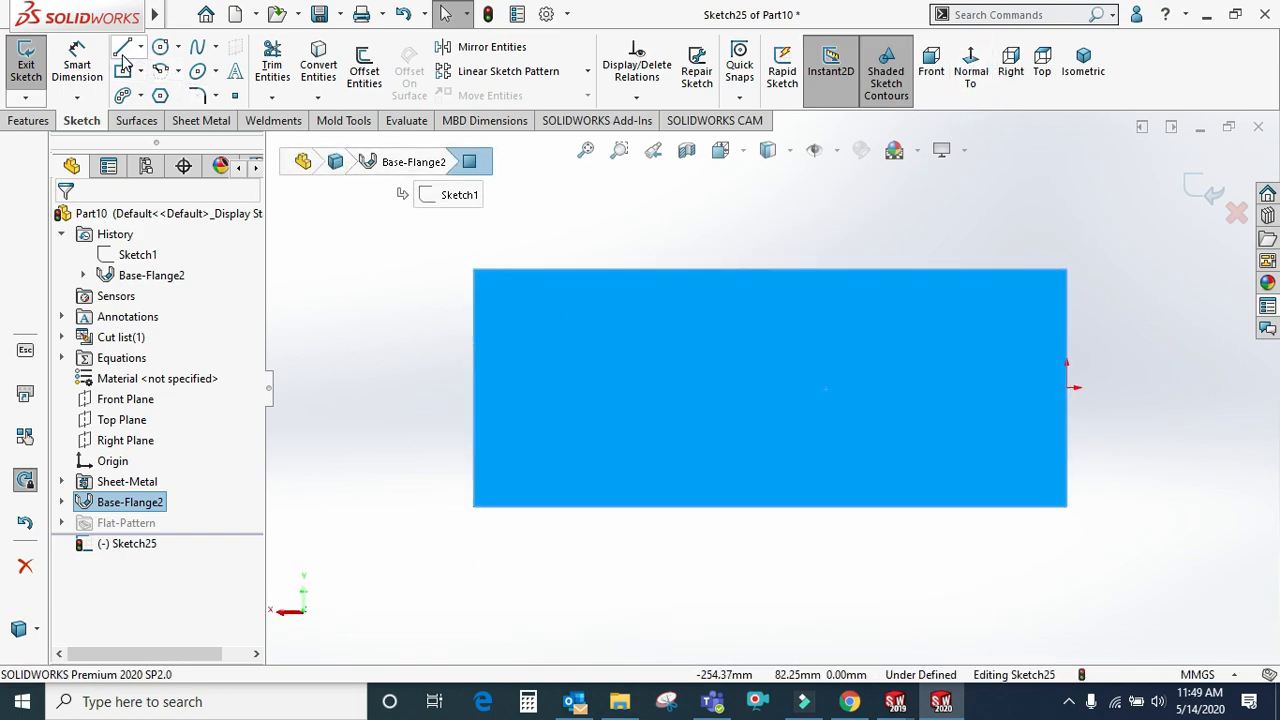
mouse_move(122, 47)
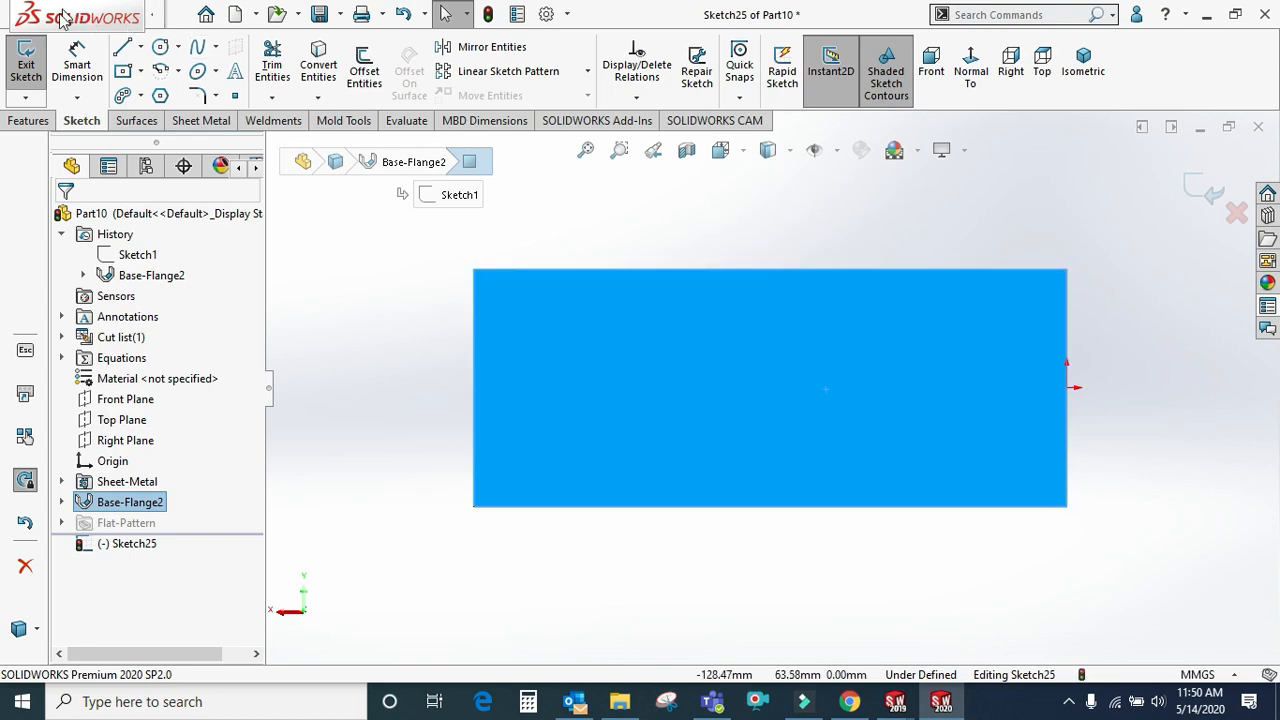
left_click(124, 48)
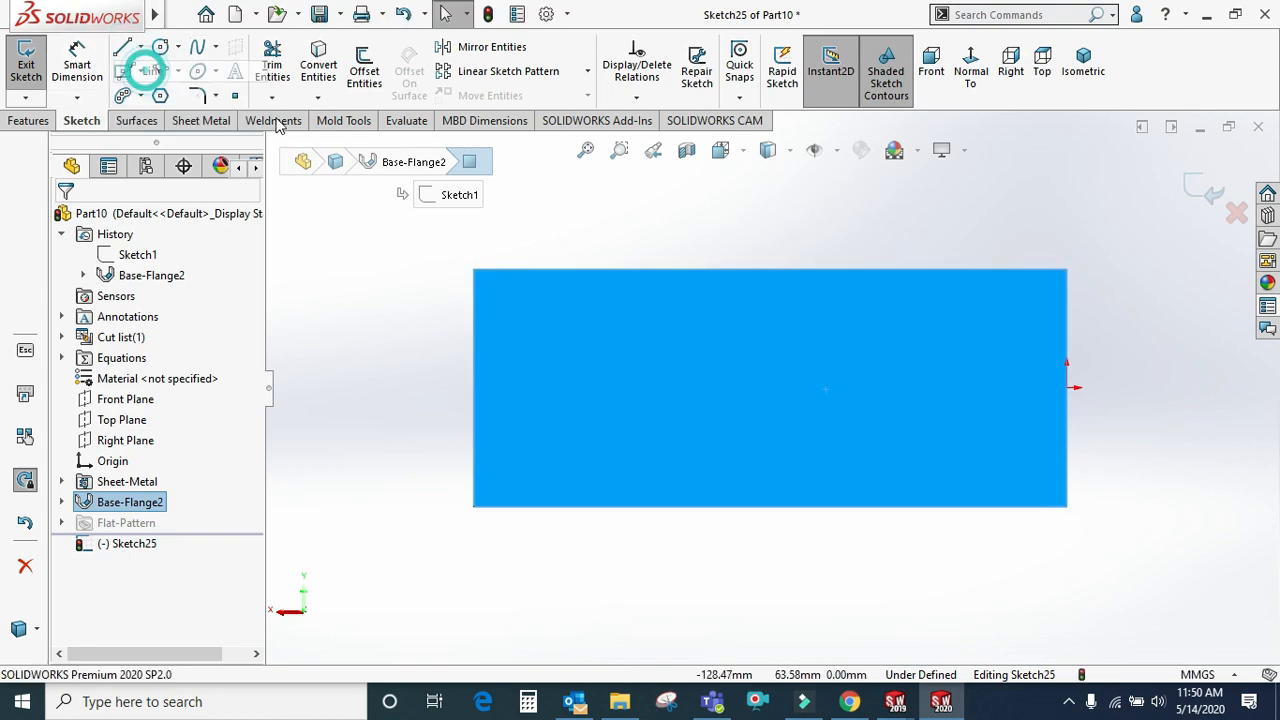
left_click(850, 269)
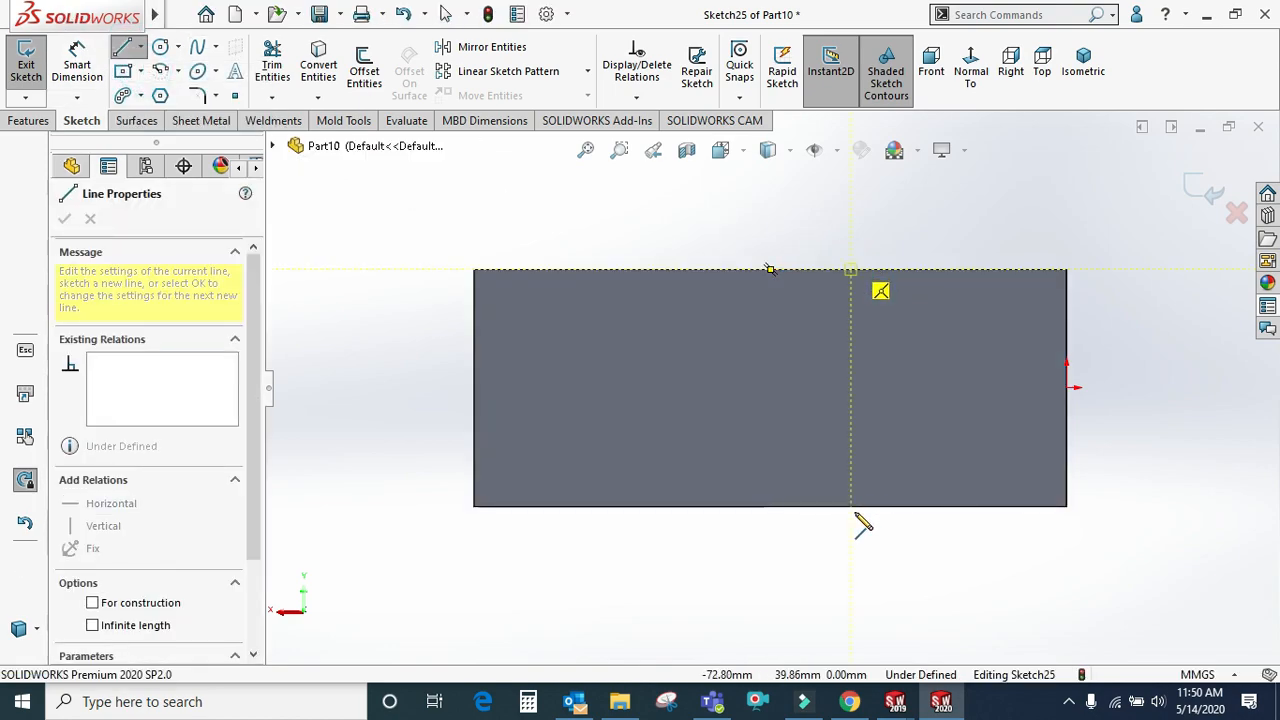
left_click(851, 507)
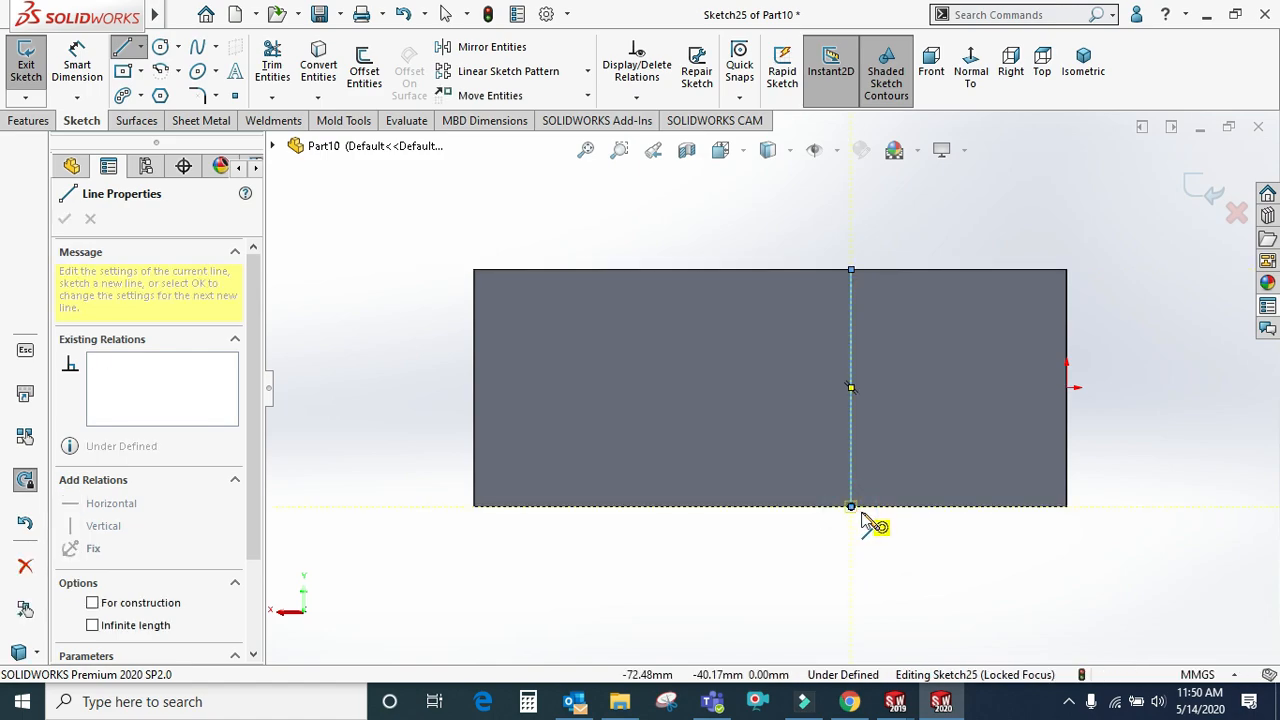
right_click(856, 512)
left_click(893, 491)
Dimension the line 70 mm from the plate's short edge at the origin end
scroll(911, 446, "down", 2)
right_click_drag(1047, 440, 1006, 206)
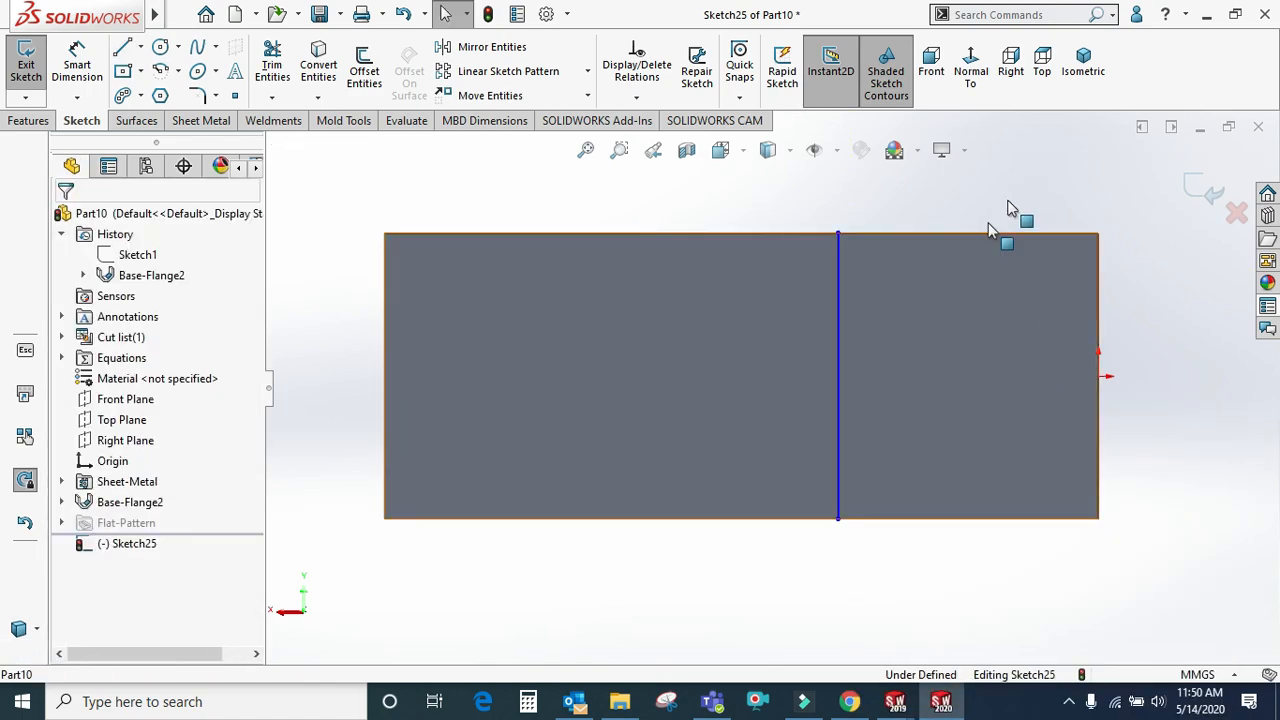
left_click(839, 349)
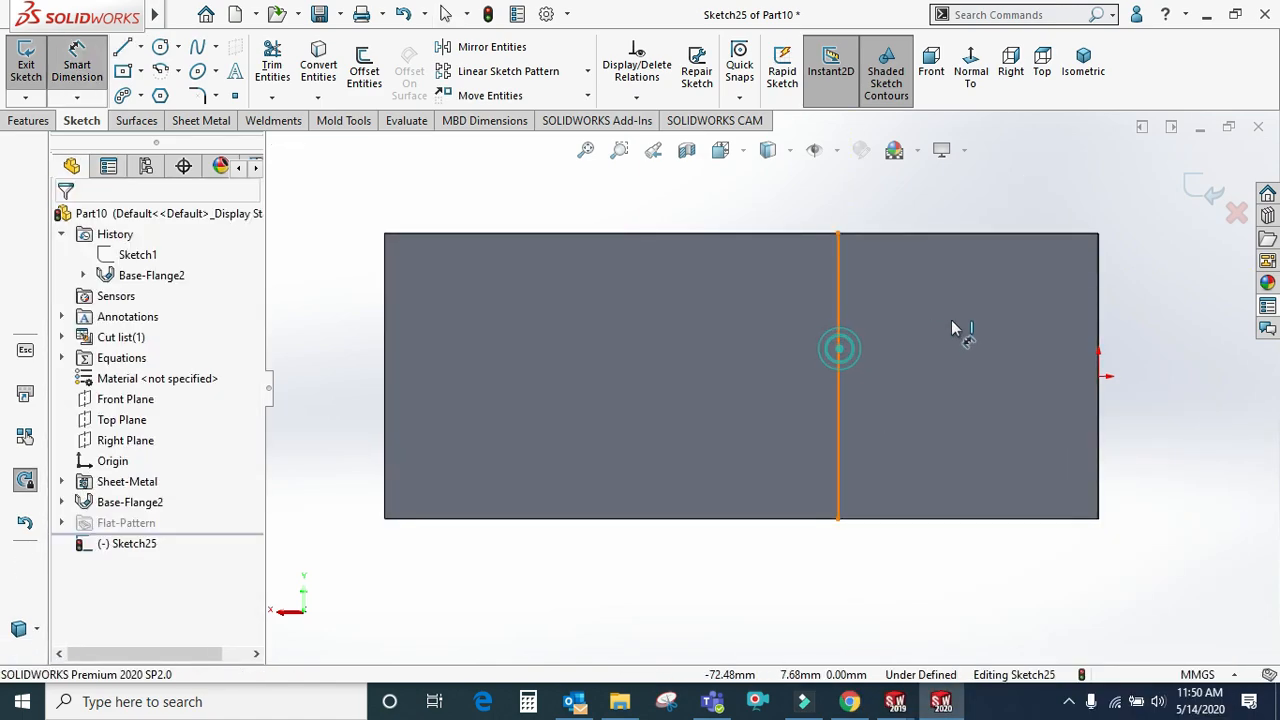
left_click(1098, 330)
left_click(1023, 208)
type("70")
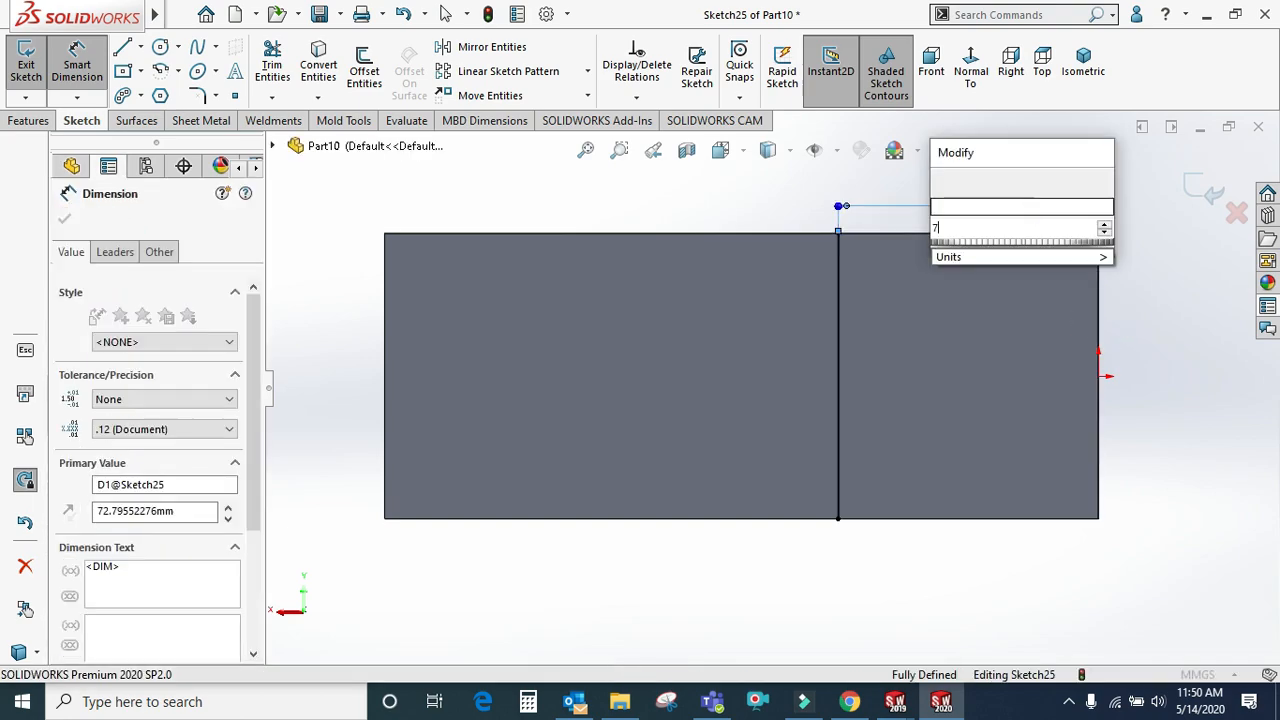
key("Return")
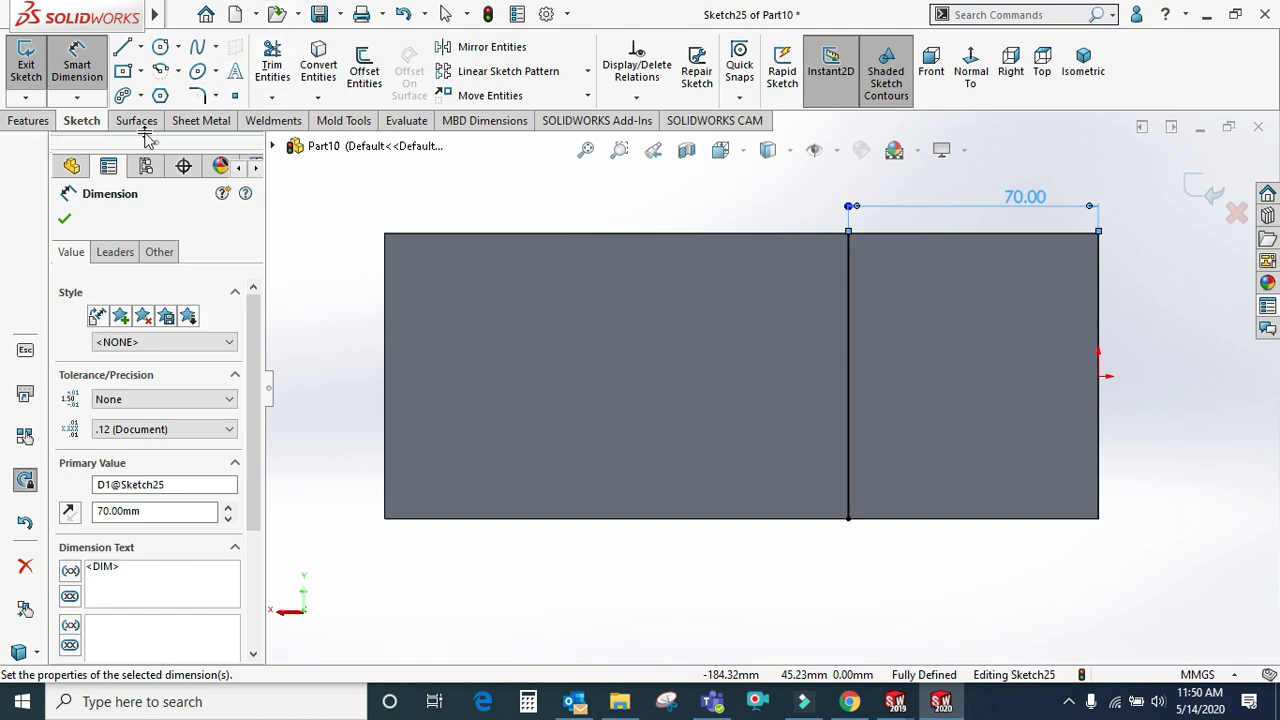
Start a Jog from the sketched line, with the face of the 70 mm end portion as the fixed face
left_click(200, 121)
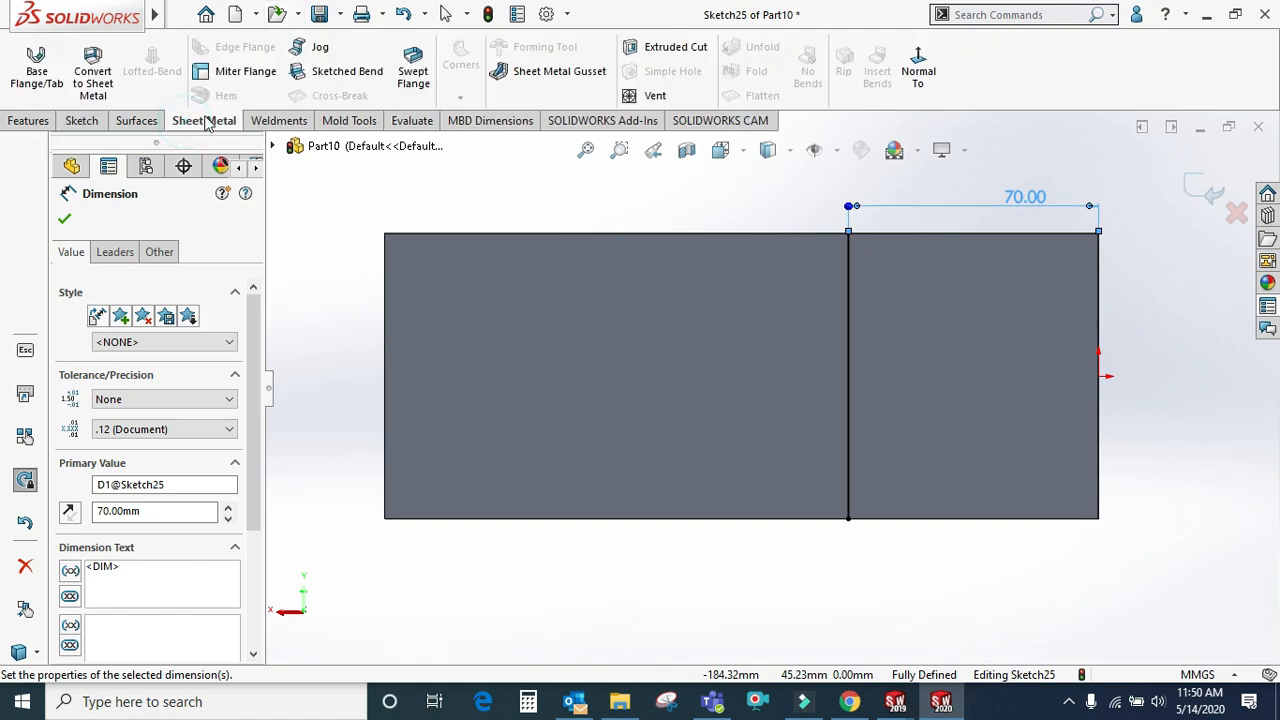
left_click(310, 52)
mouse_move(659, 283)
middle_mouse_down()
mouse_move(683, 223)
mouse_move(660, 234)
mouse_move(668, 216)
middle_mouse_up()
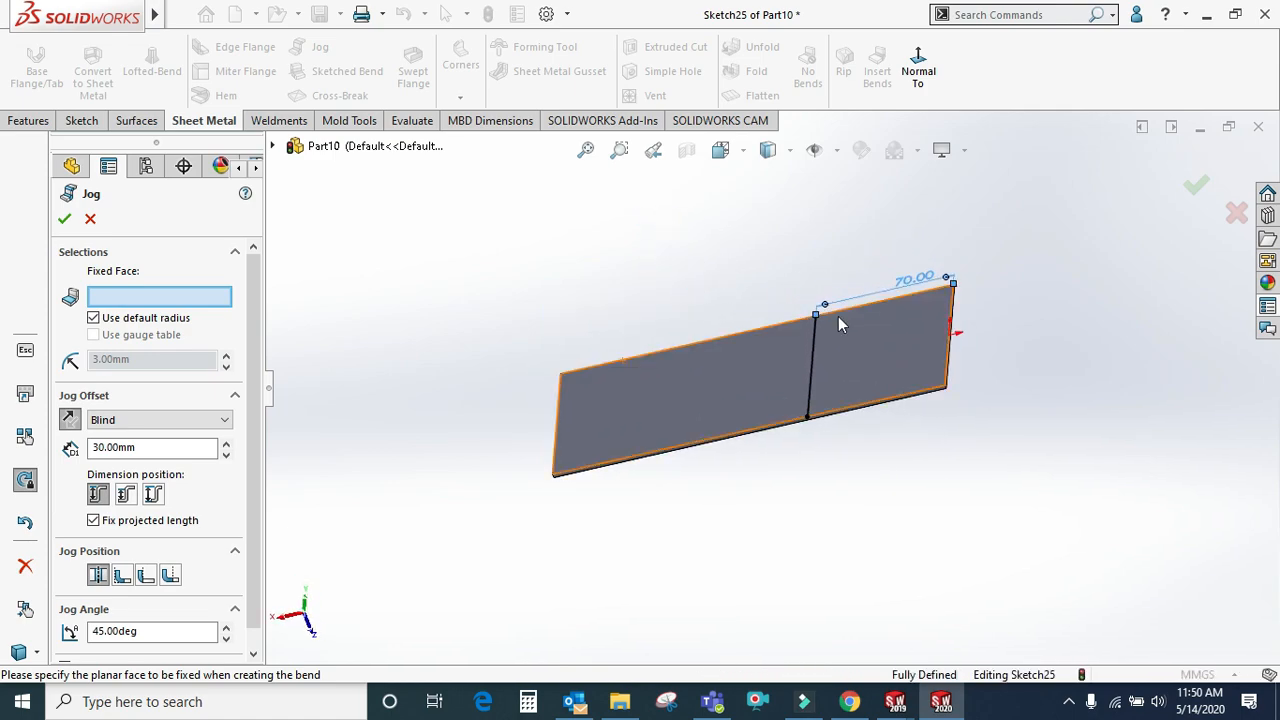
left_click(883, 339)
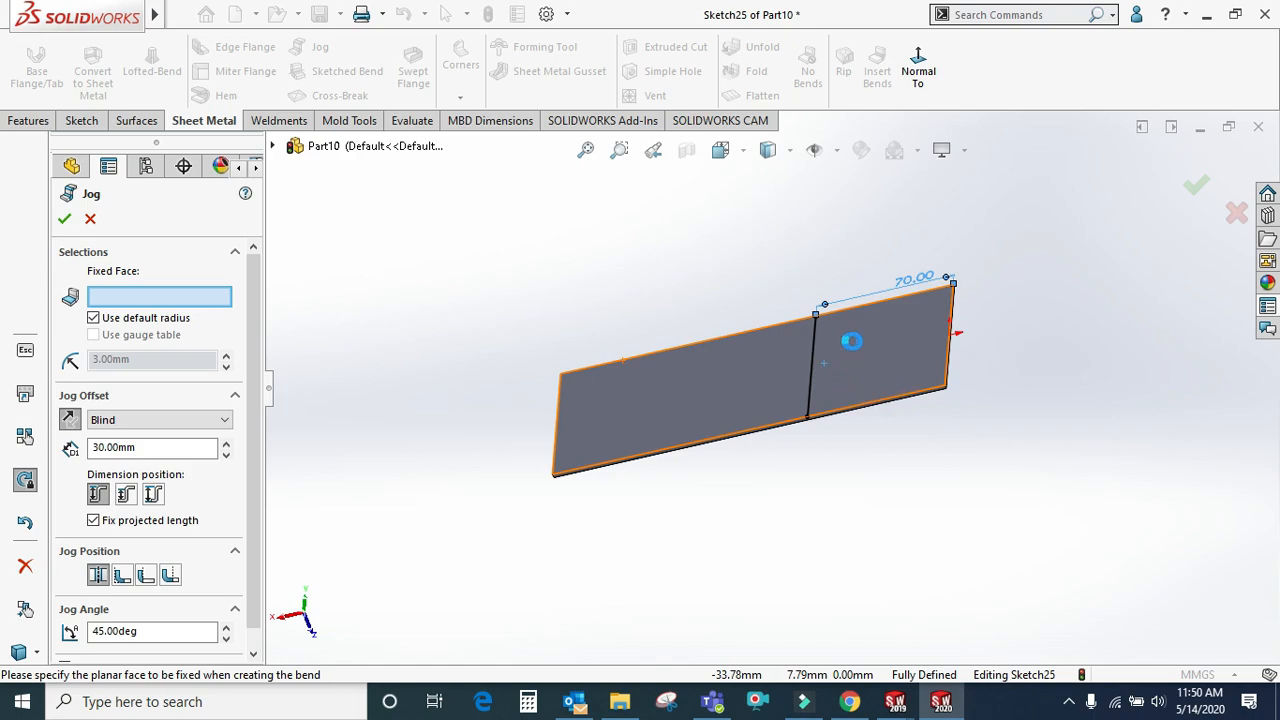
middle_click_drag(771, 400, 745, 360)
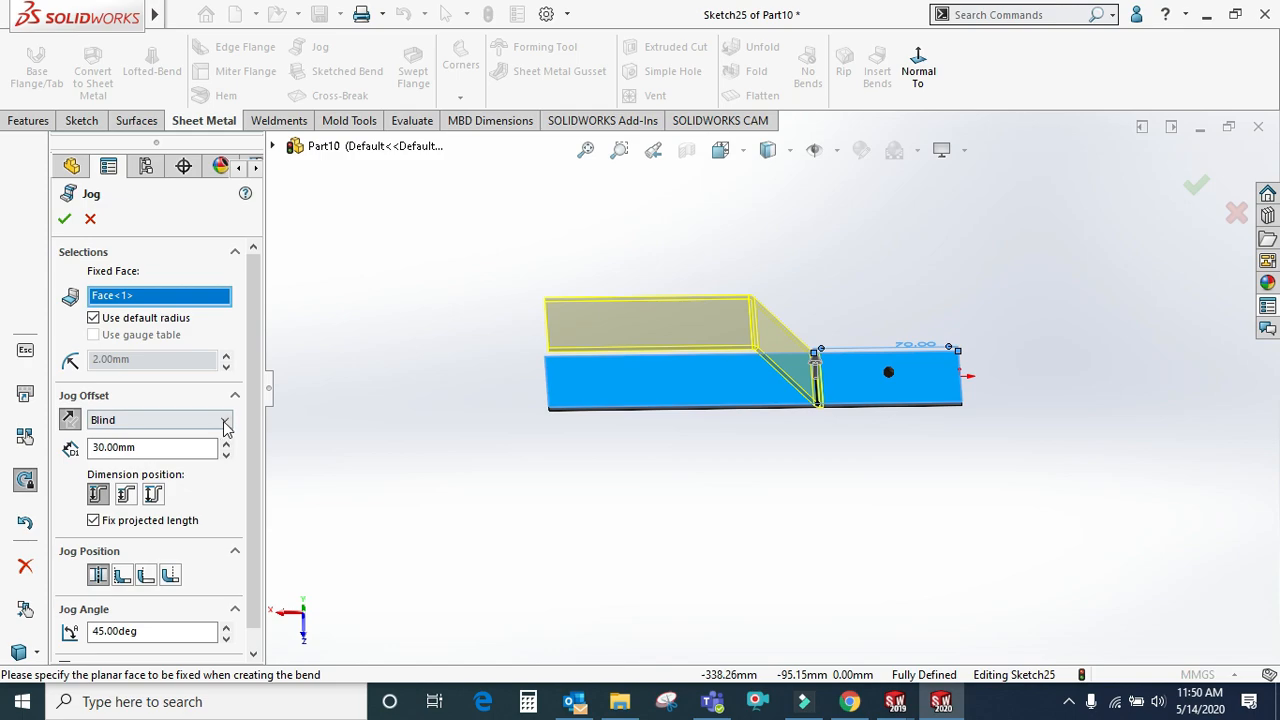
Set the jog offset to 50 mm, keeping the Blind end condition
left_click(146, 447)
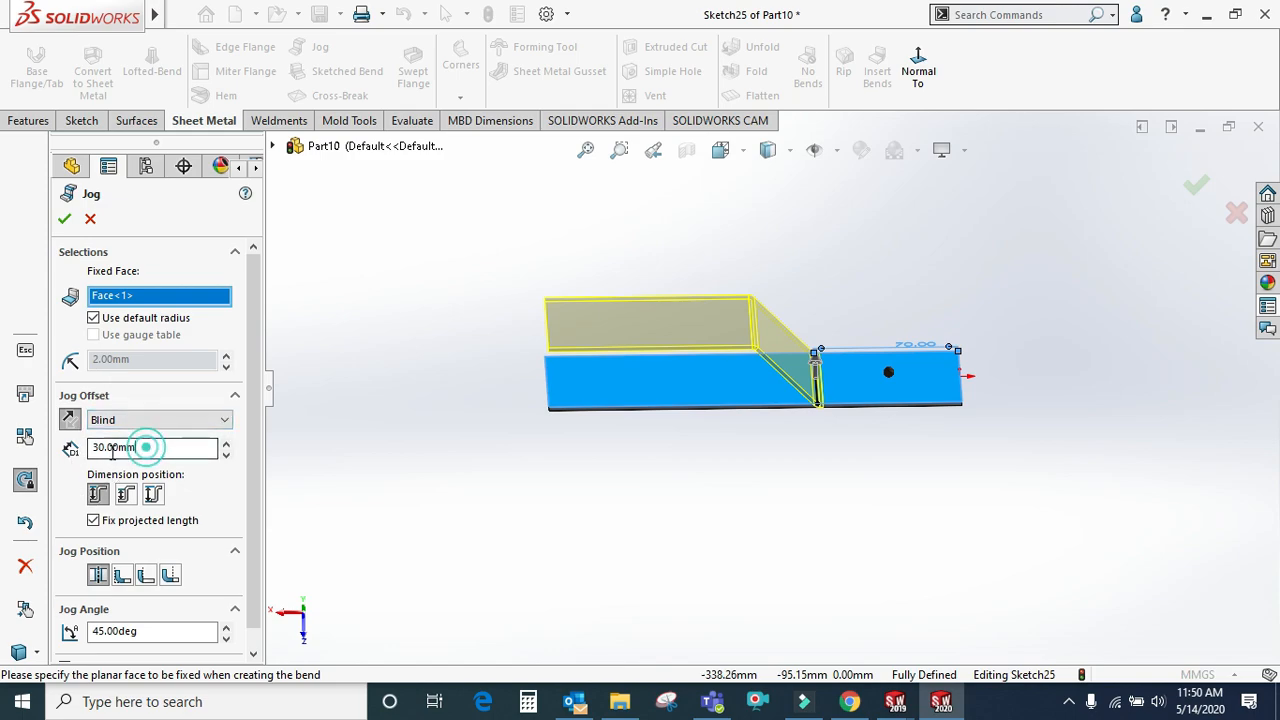
left_click(226, 442)
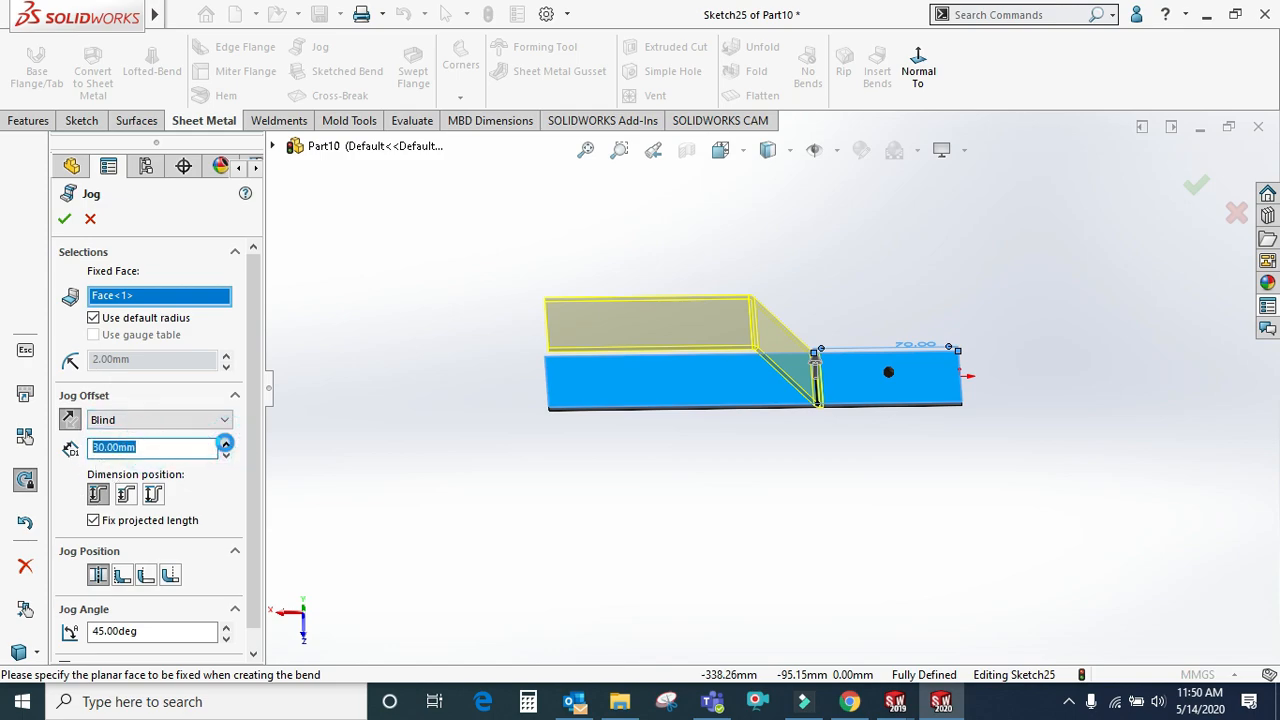
left_click(226, 442)
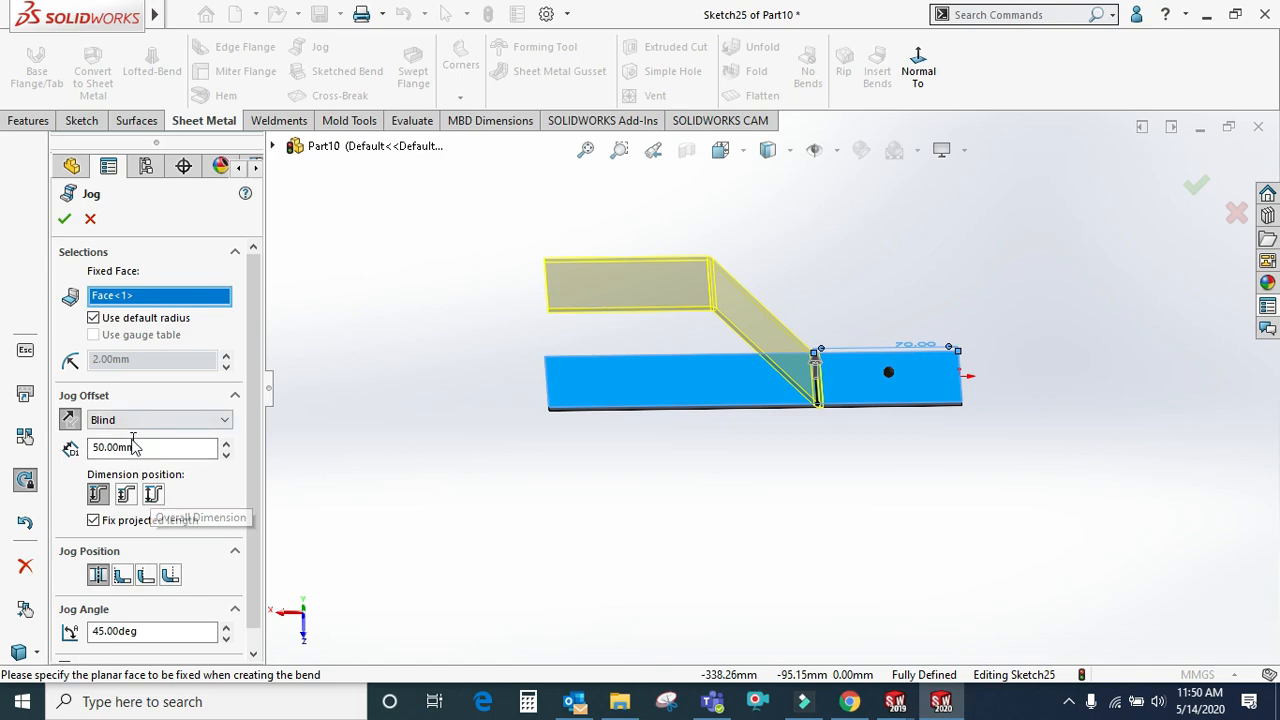
left_click(134, 420)
left_click(144, 426)
left_click(262, 380)
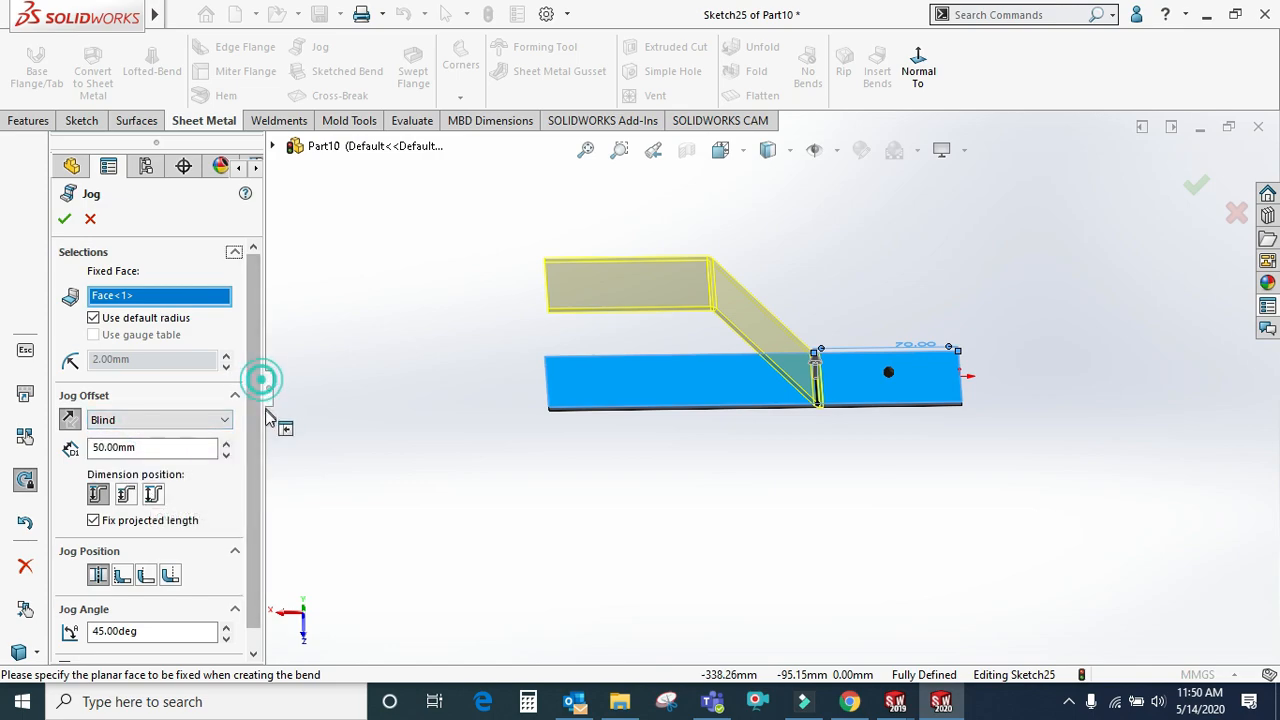
Set the jog angle to 90 degrees and inspect the preview from an oblique view
left_click_drag(252, 436, 244, 515)
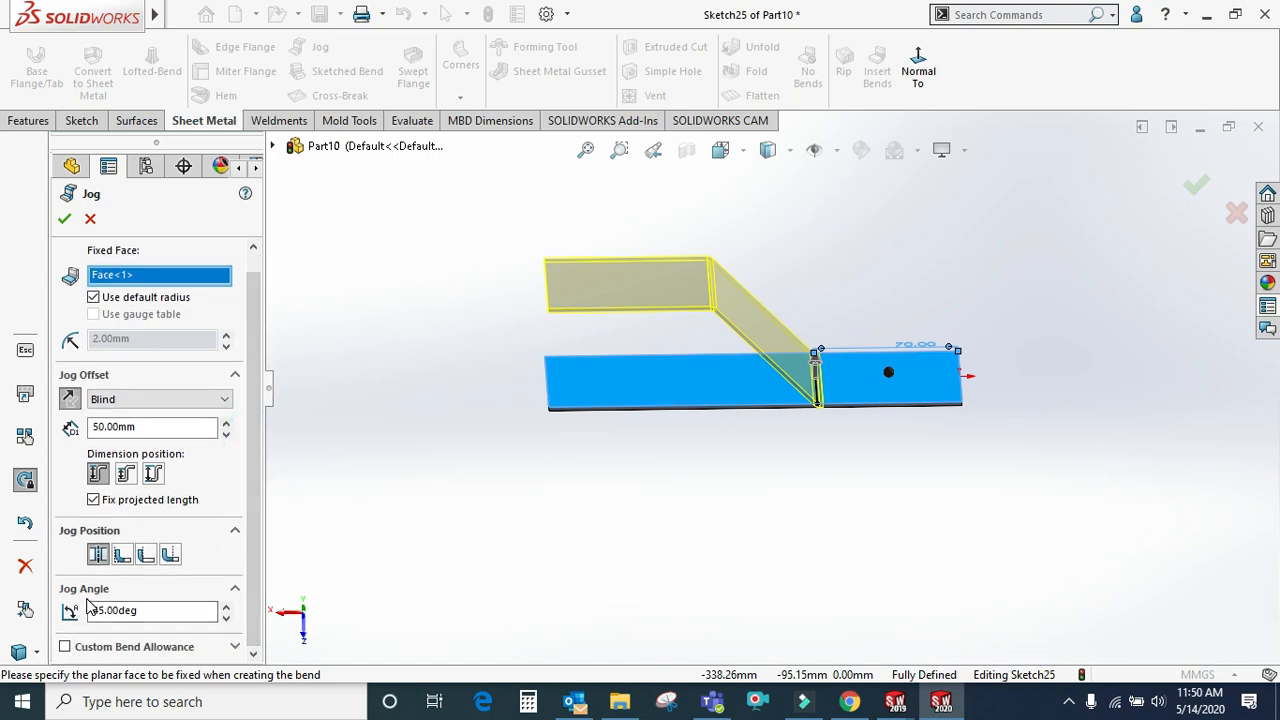
left_click_drag(140, 614, 59, 620)
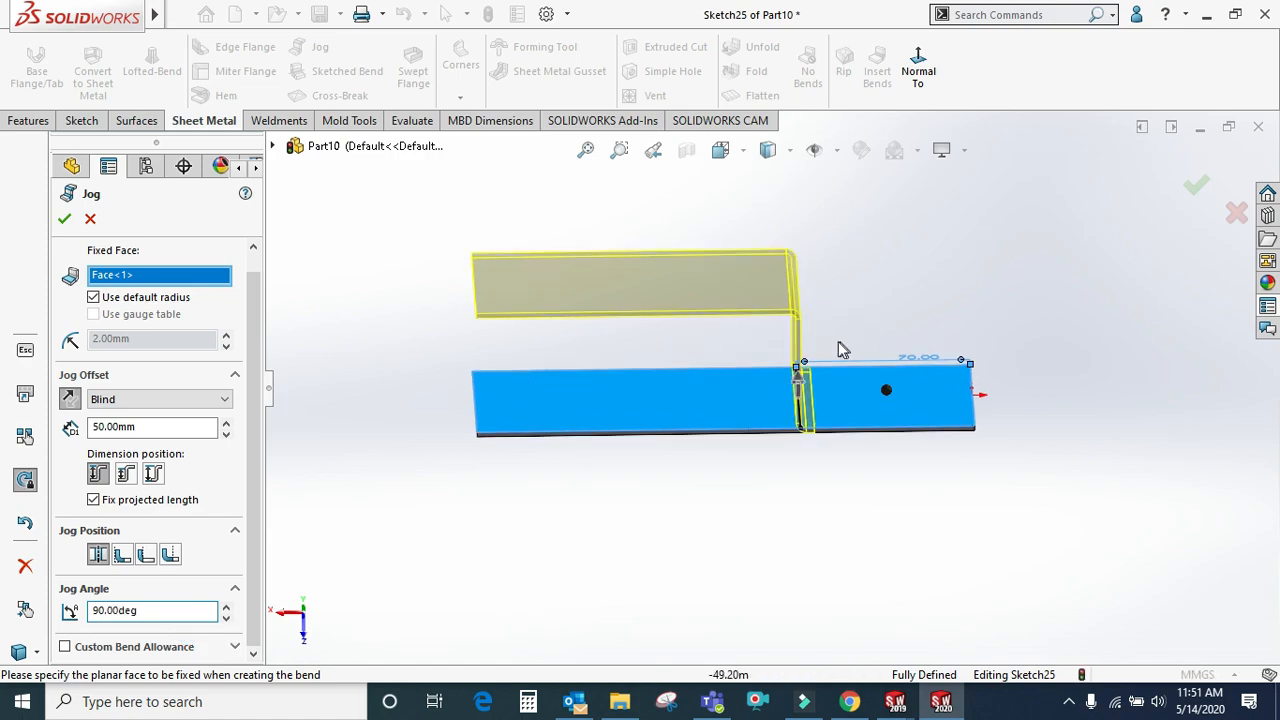
middle_click_drag(772, 322, 784, 364)
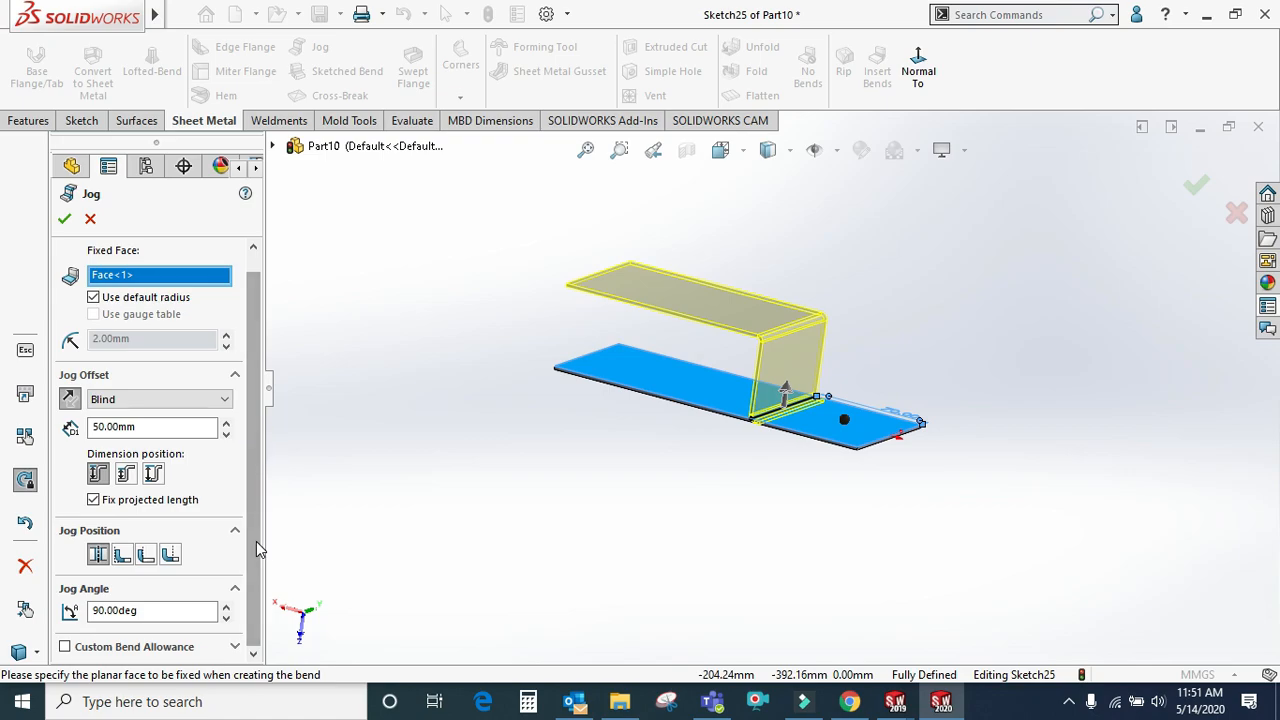
Create the 90-degree jog with the current settings and inspect the stepped plate
scroll(256, 548, "up", 1)
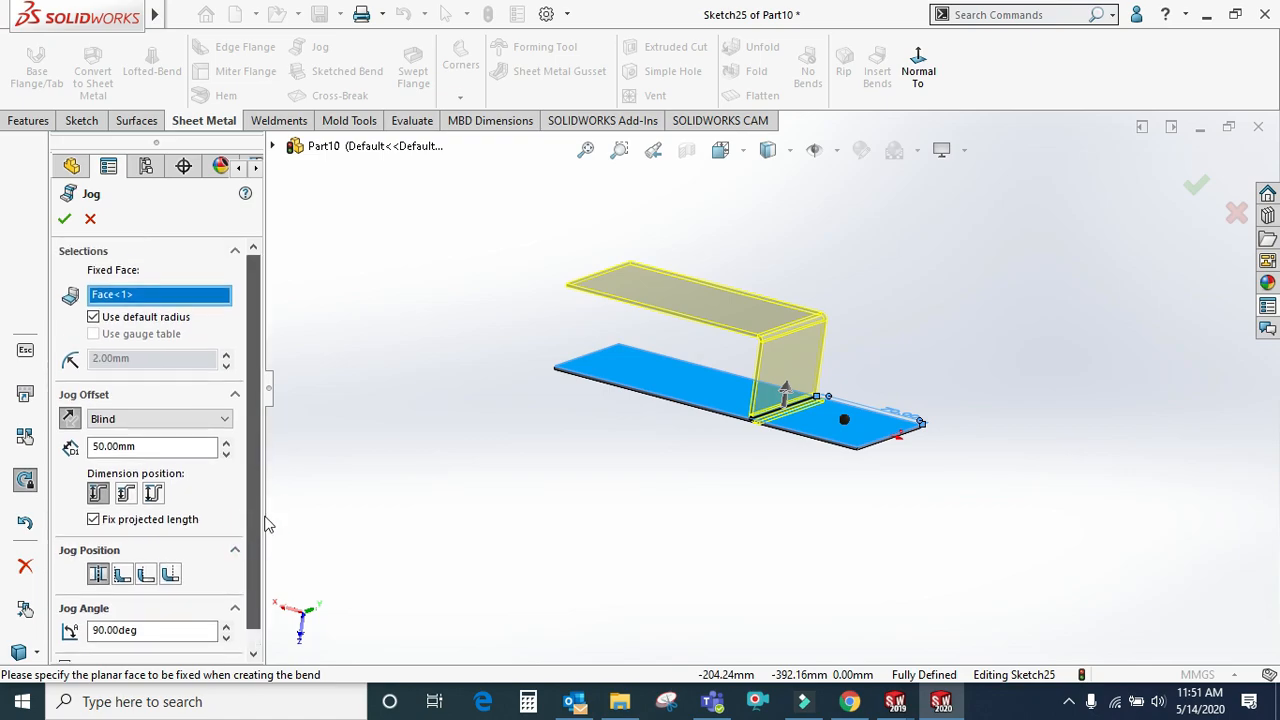
left_click(64, 219)
mouse_move(863, 354)
middle_mouse_down()
mouse_move(820, 374)
mouse_move(962, 405)
mouse_move(806, 511)
mouse_move(909, 451)
mouse_move(837, 437)
mouse_move(784, 376)
mouse_move(867, 386)
mouse_move(766, 434)
mouse_move(740, 430)
middle_mouse_up()
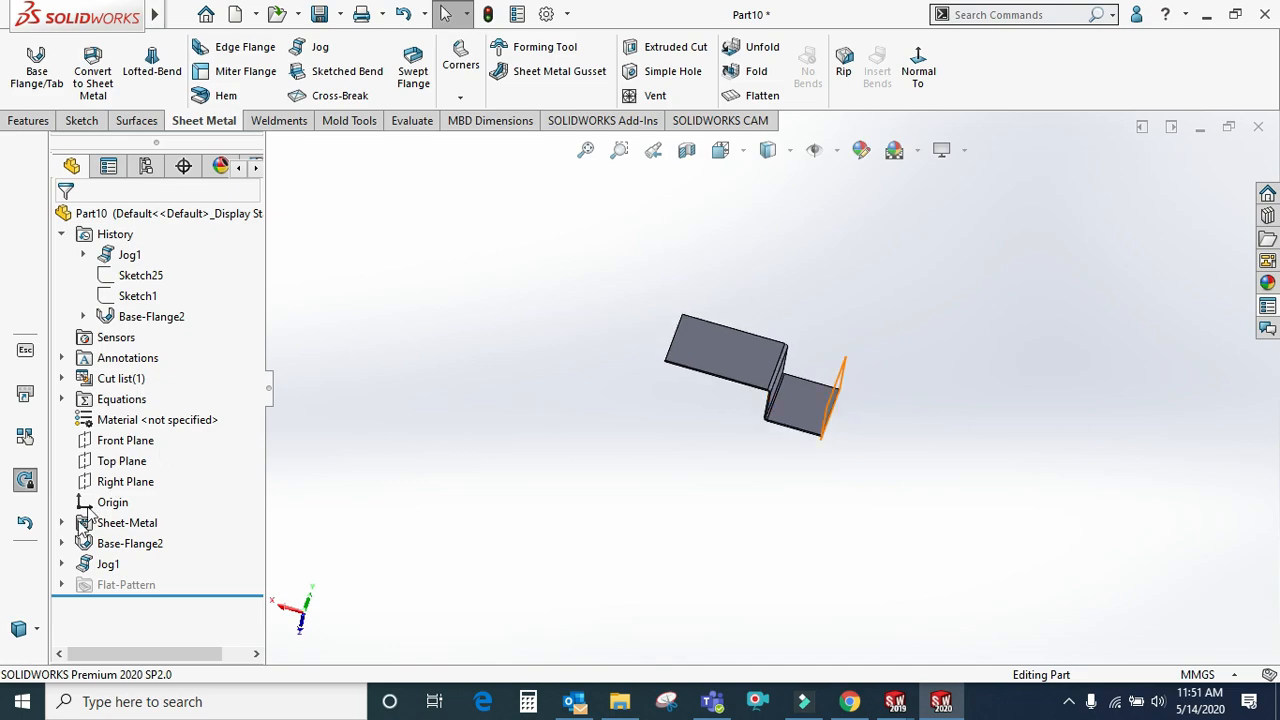
Delete the jog feature while keeping its line sketch on the plate
left_click(108, 564)
right_click(108, 564)
left_click(173, 433)
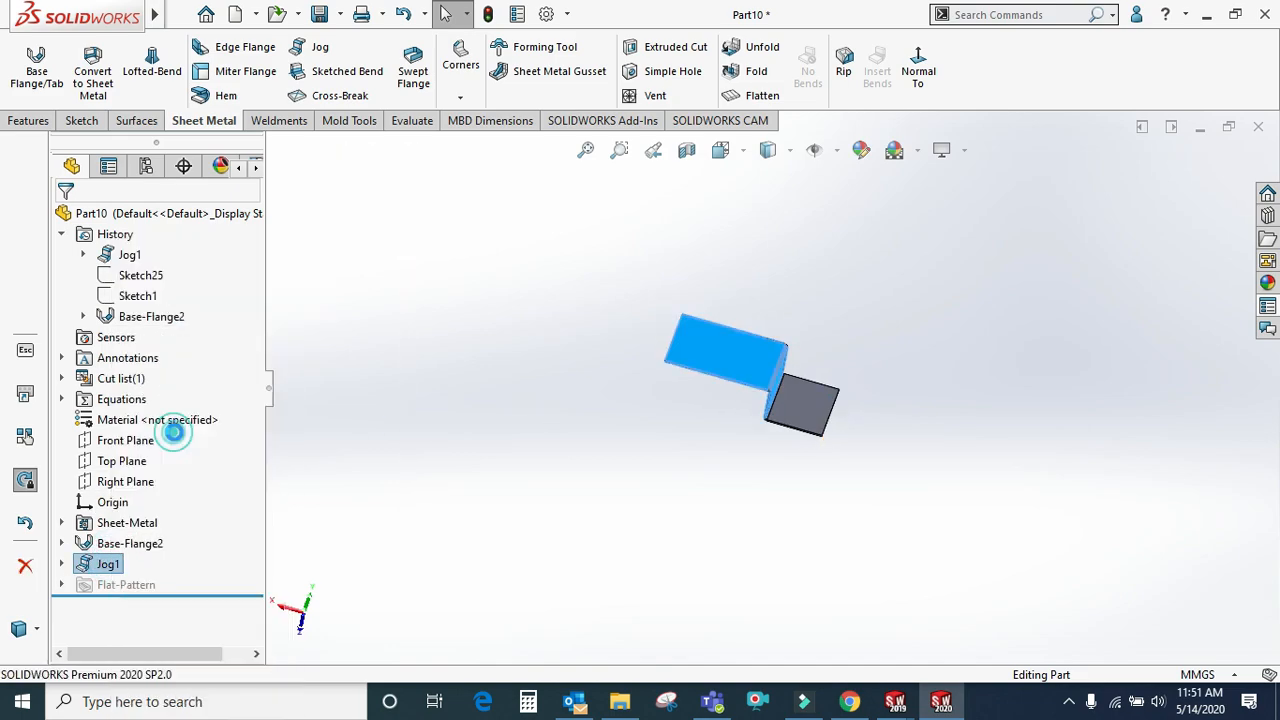
left_click(754, 258)
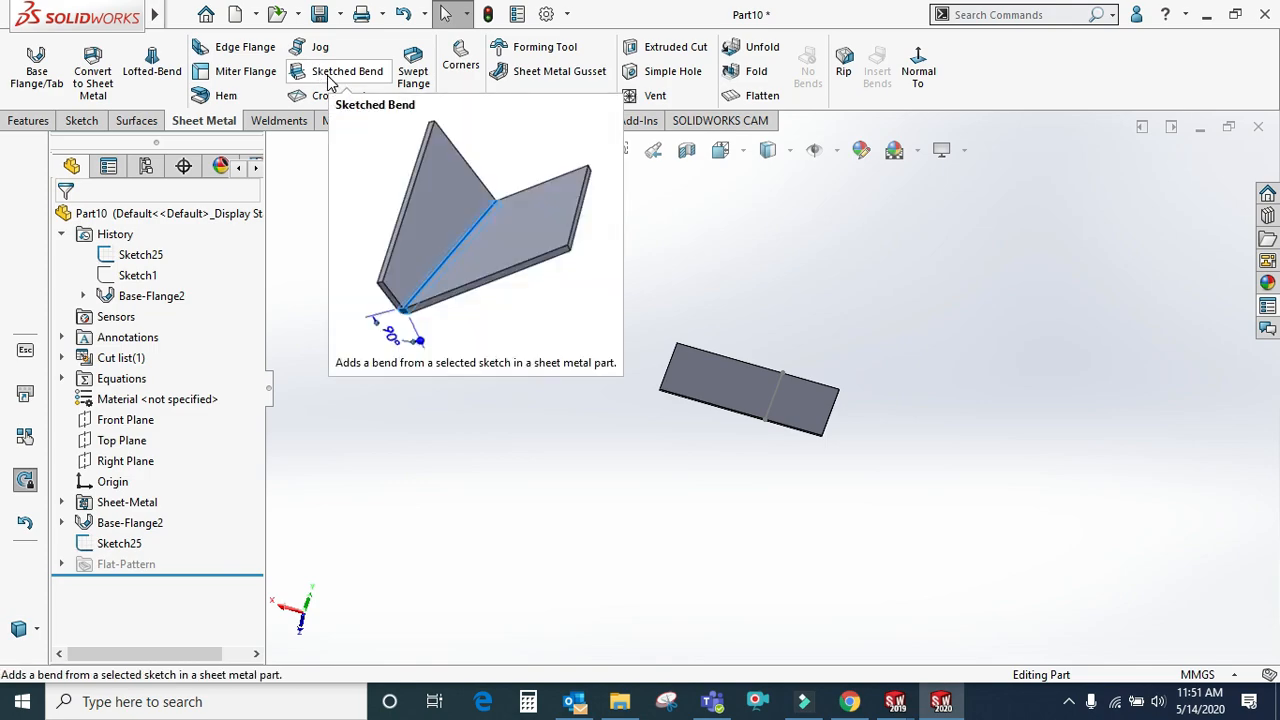
Start a Sketched Bend from the existing line, with the plate's longer portion as the fixed face
mouse_move(820, 443)
middle_mouse_down()
mouse_move(737, 323)
mouse_move(807, 444)
mouse_move(686, 322)
middle_mouse_up()
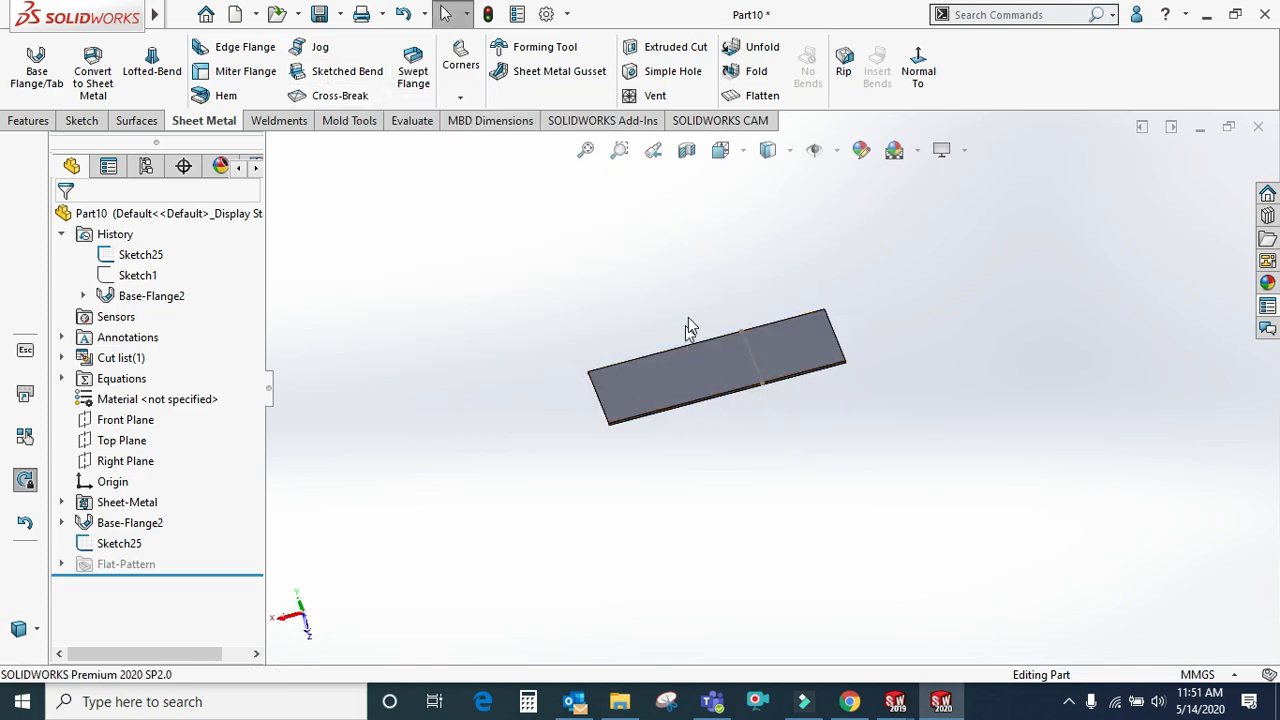
left_click(340, 82)
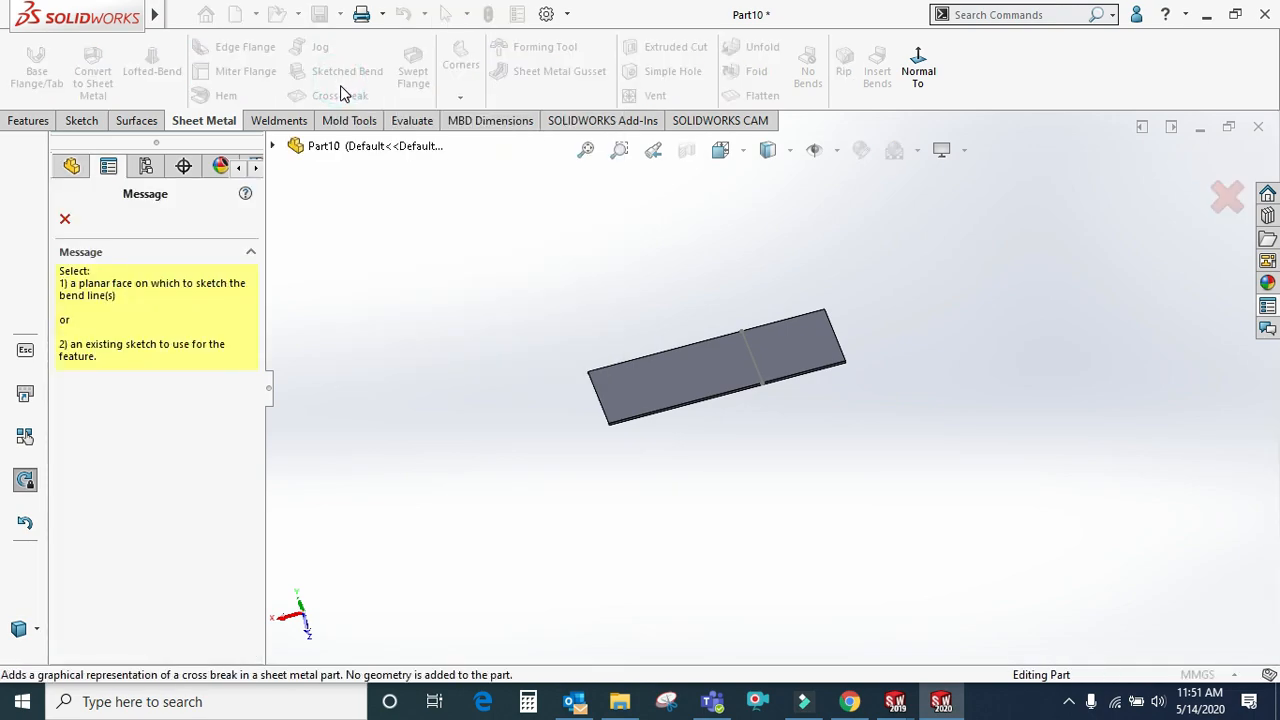
left_click(755, 365)
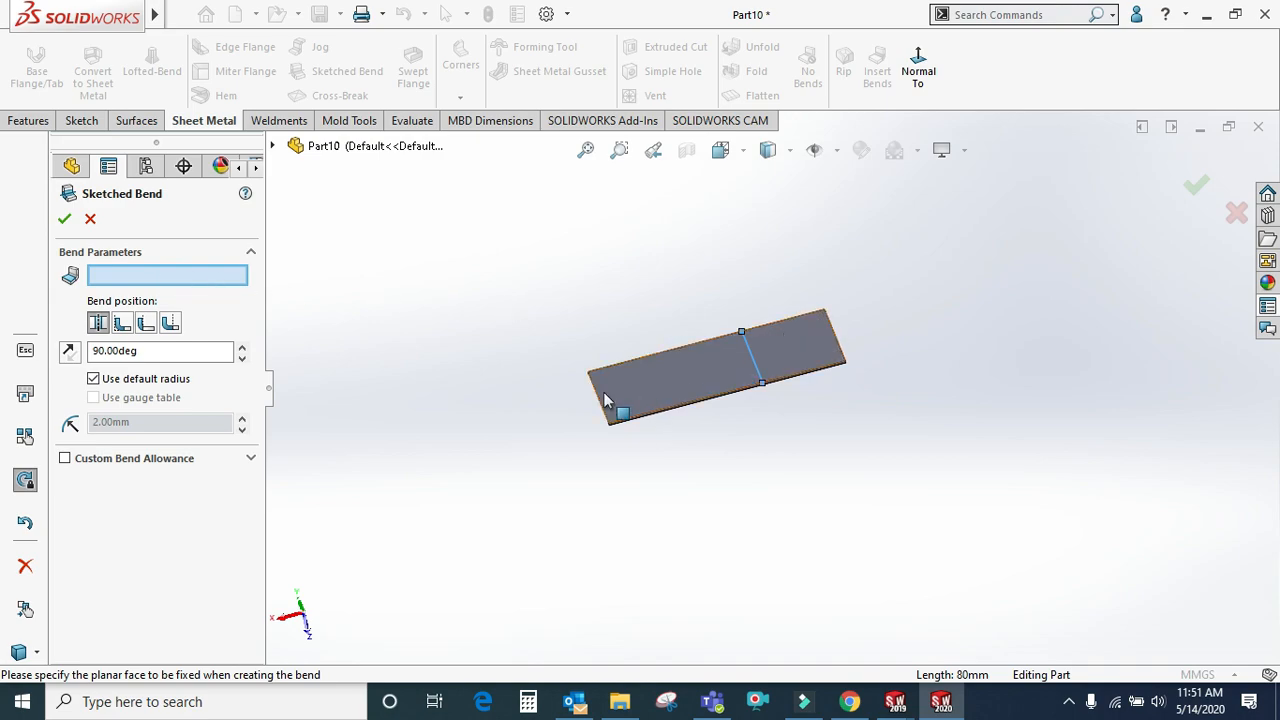
left_click(647, 373)
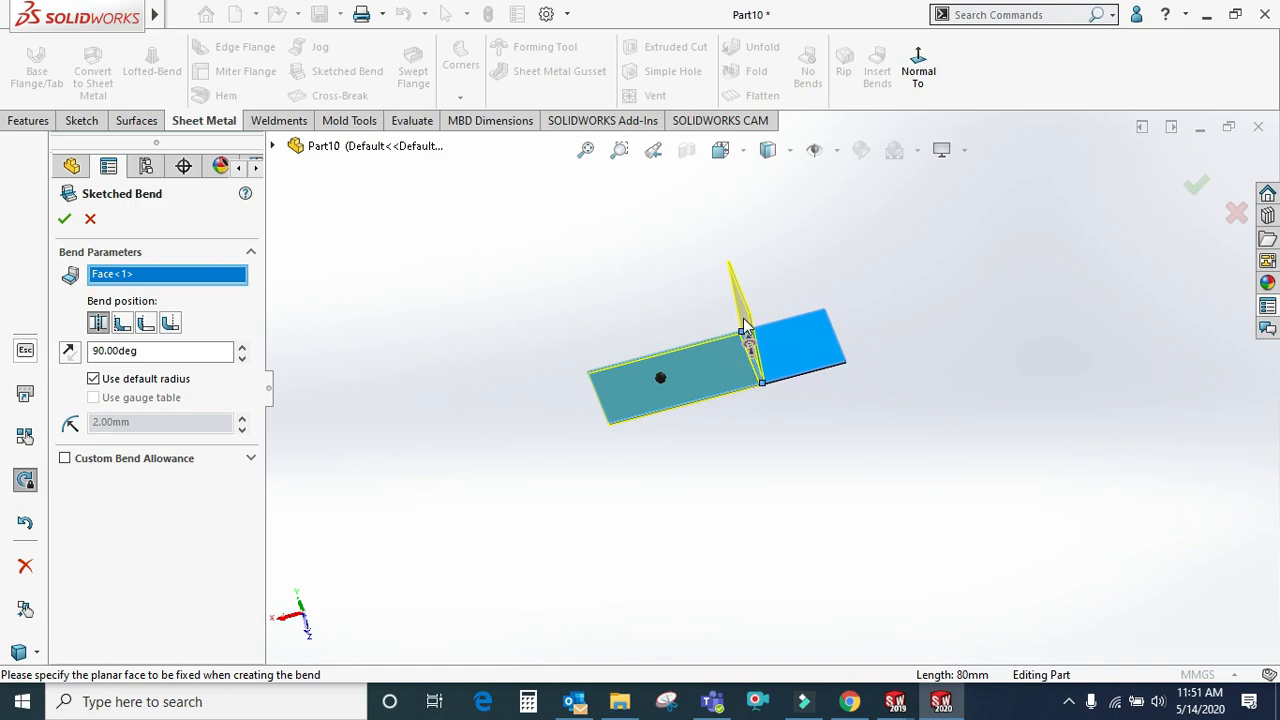
scroll(745, 330, "down", 2)
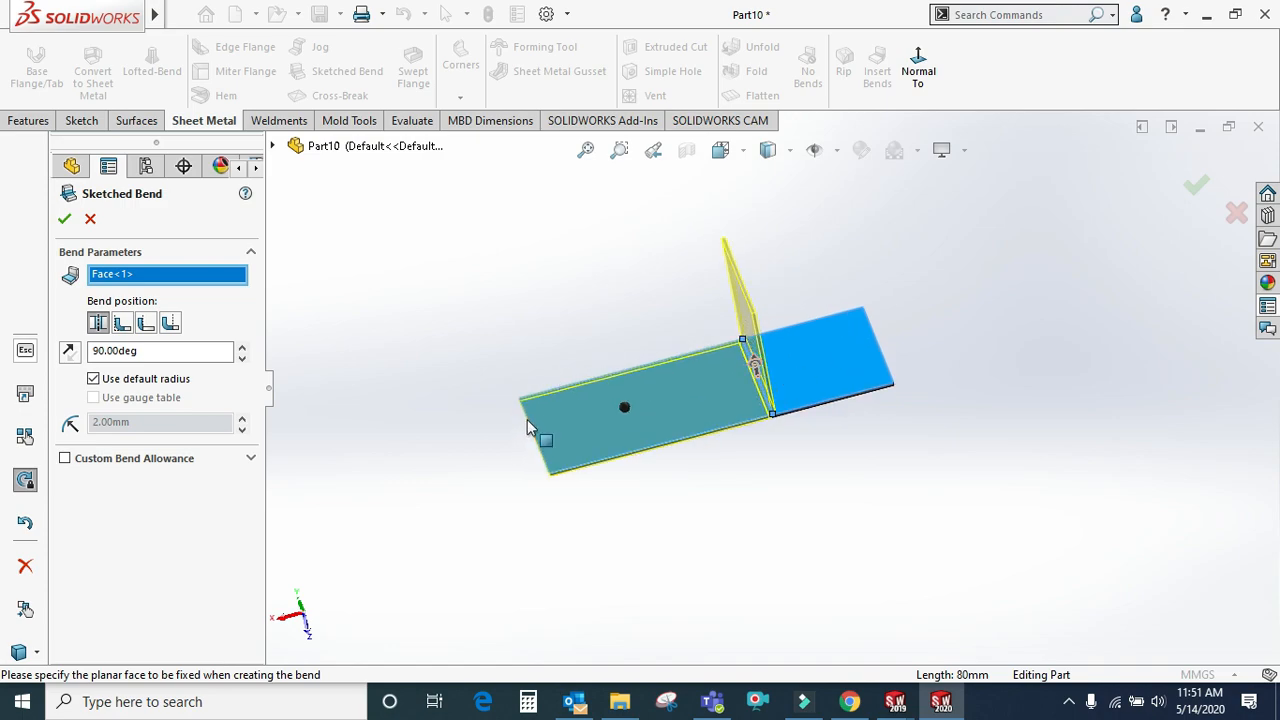
Create the sketched bend with the Material Outside bend position and a bend angle of 45 degrees
left_click(123, 324)
left_click(146, 326)
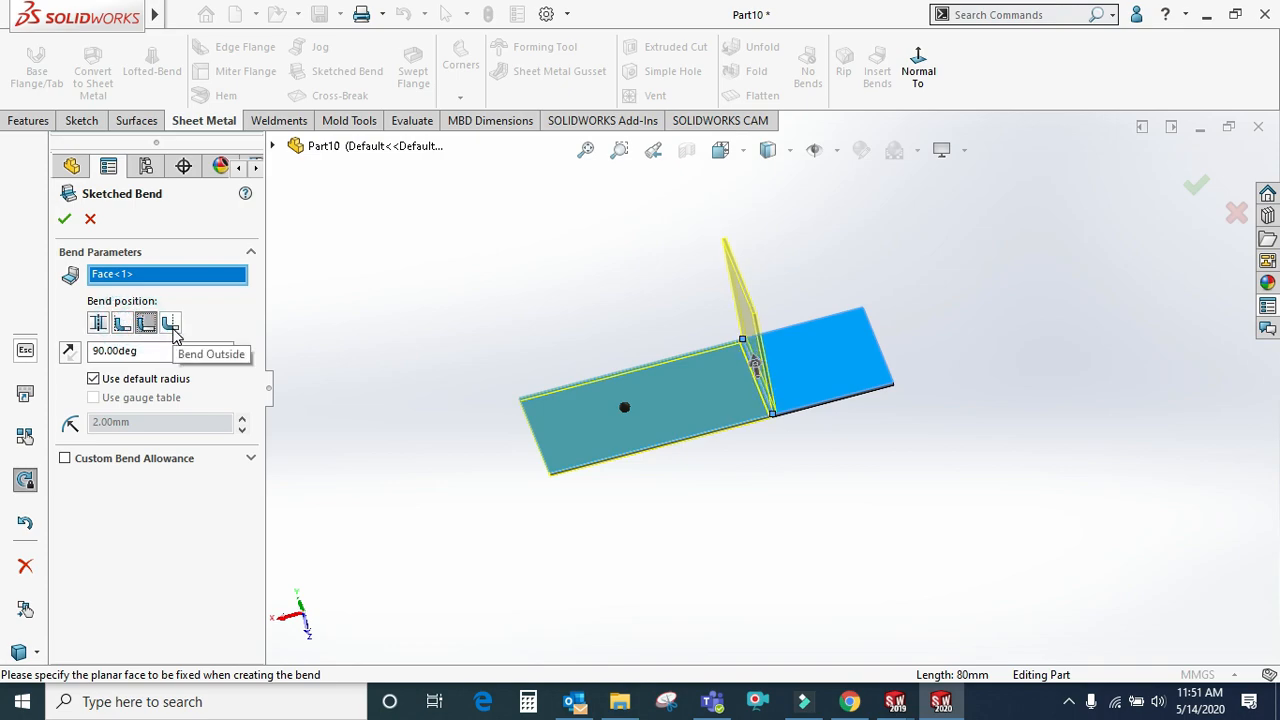
left_click_drag(165, 350, 88, 373)
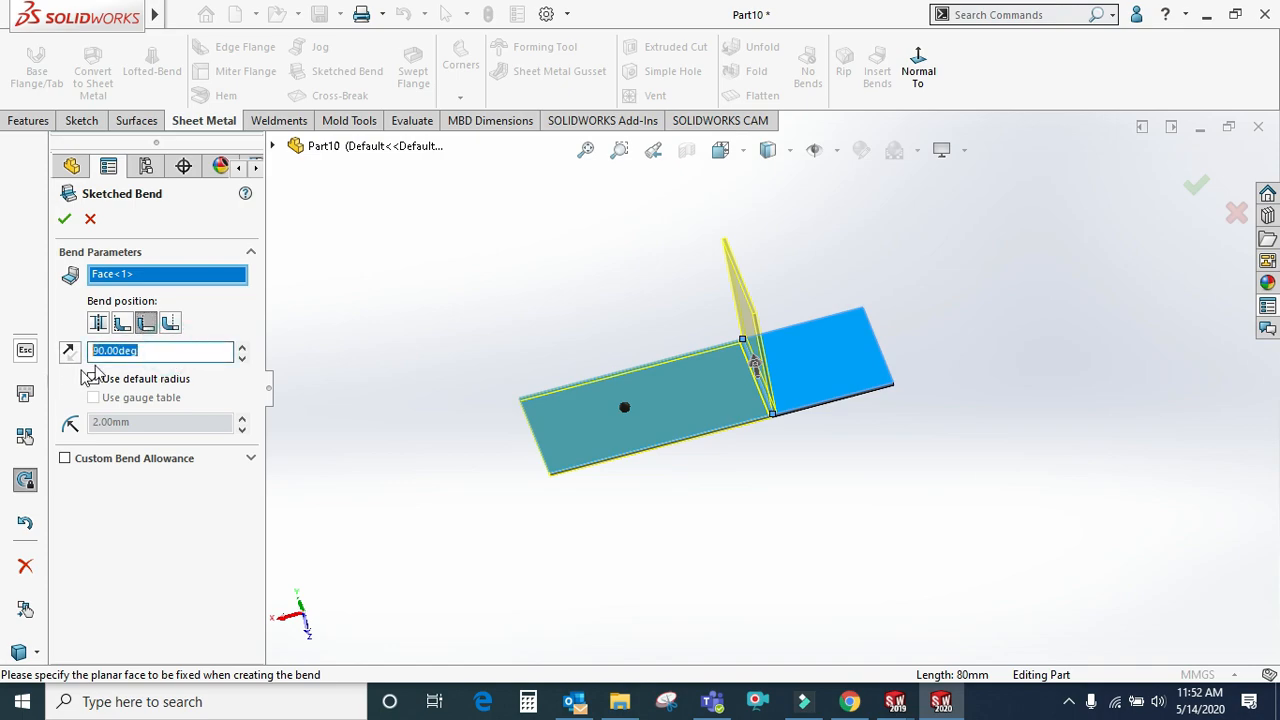
type("45")
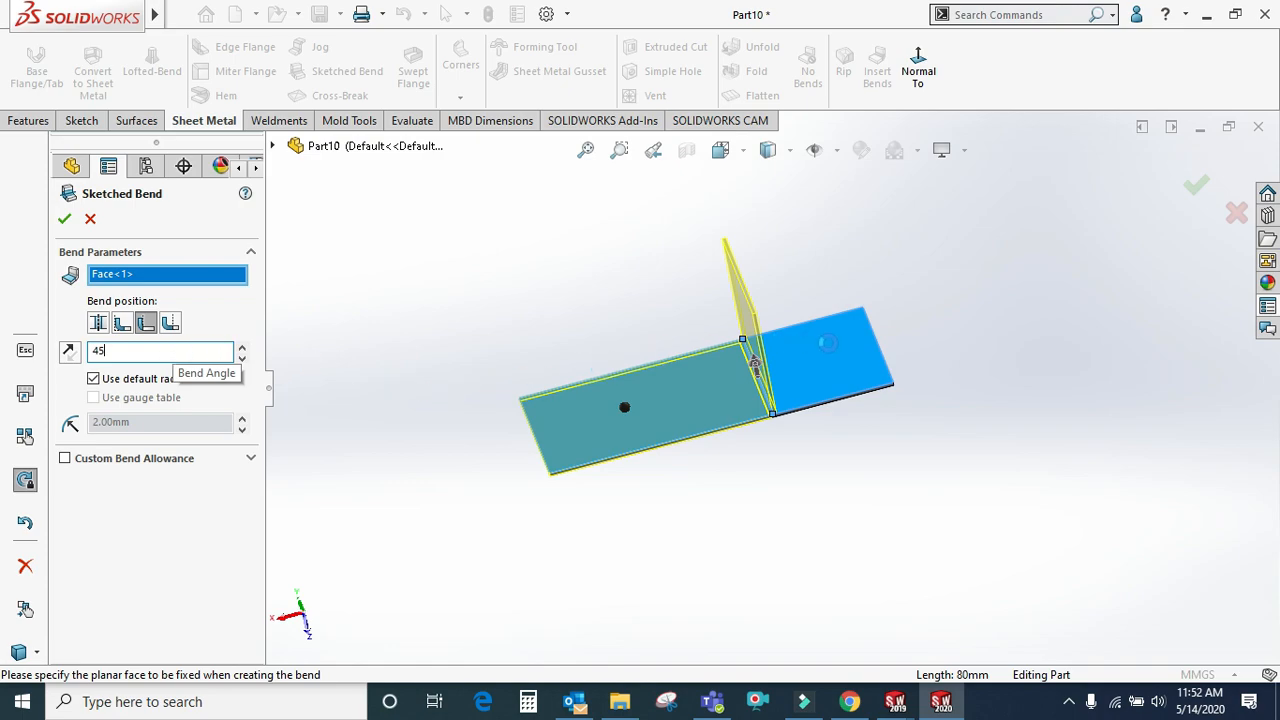
scroll(832, 350, "down", 3)
scroll(786, 392, "up", 2)
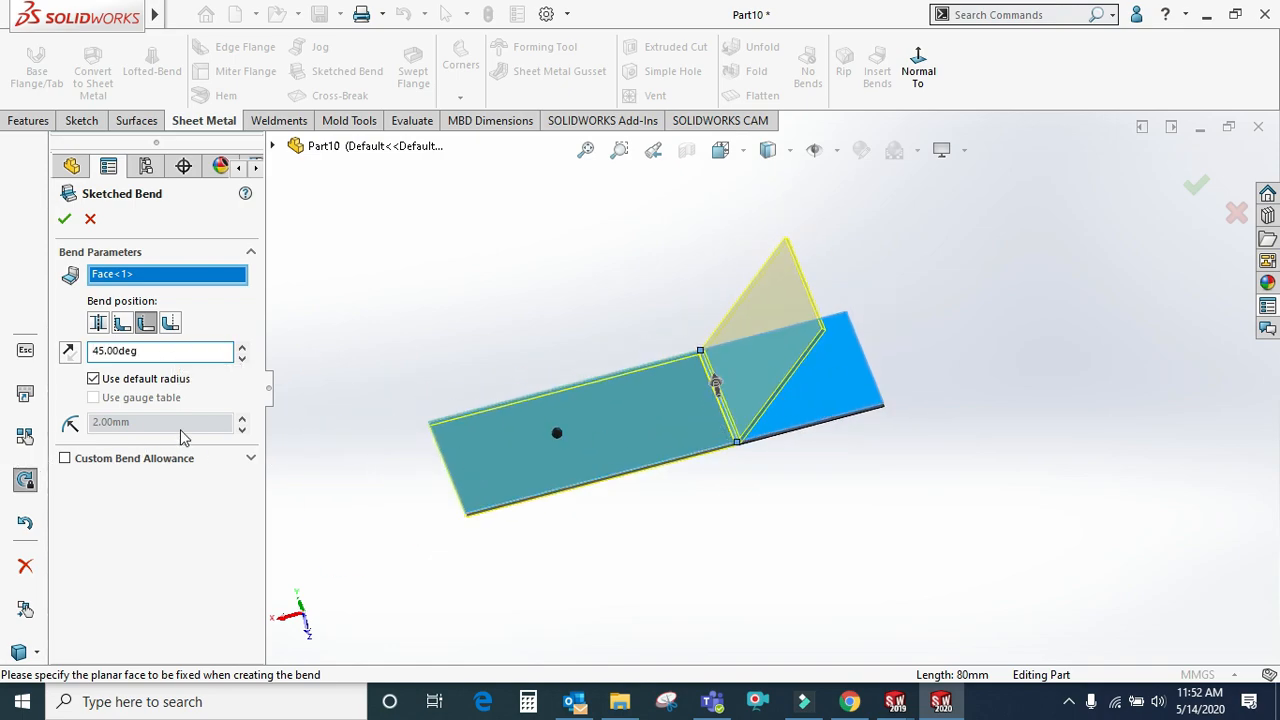
left_click(65, 220)
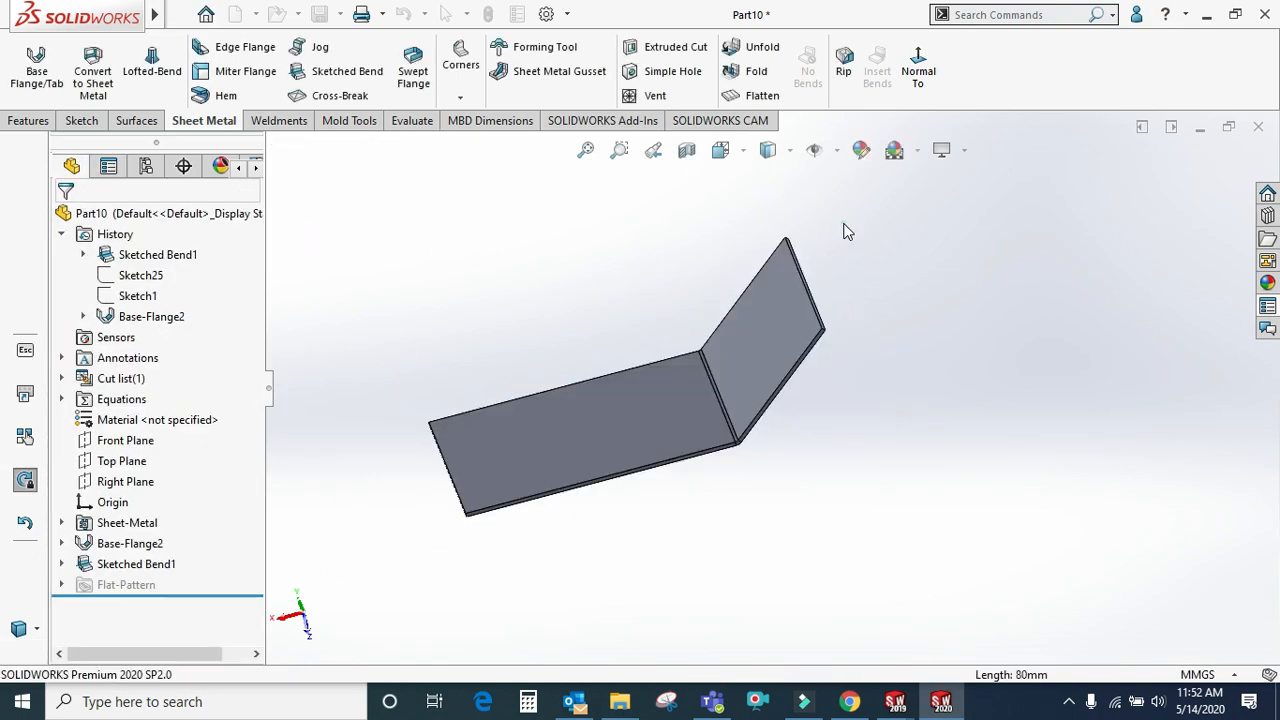
Flatten the bent plate to inspect its flat pattern, and return it to the folded state
middle_click_drag(847, 248, 800, 427)
left_click(758, 95)
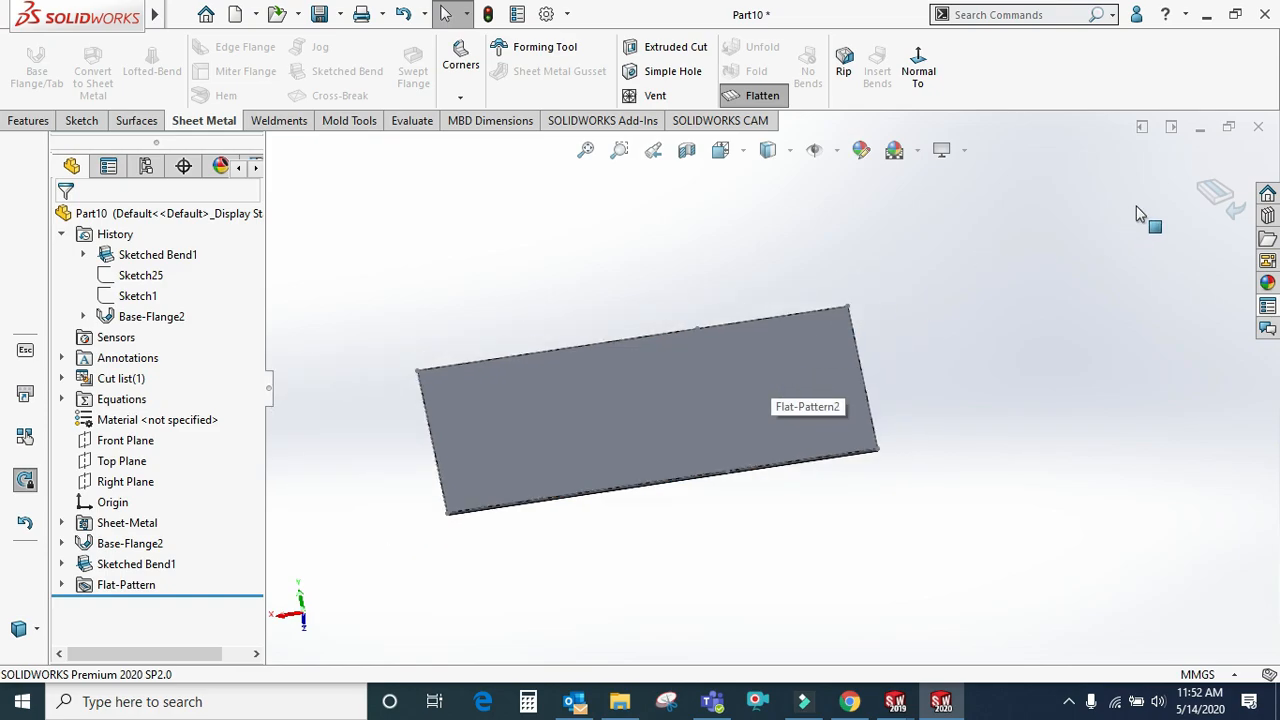
left_click(1212, 193)
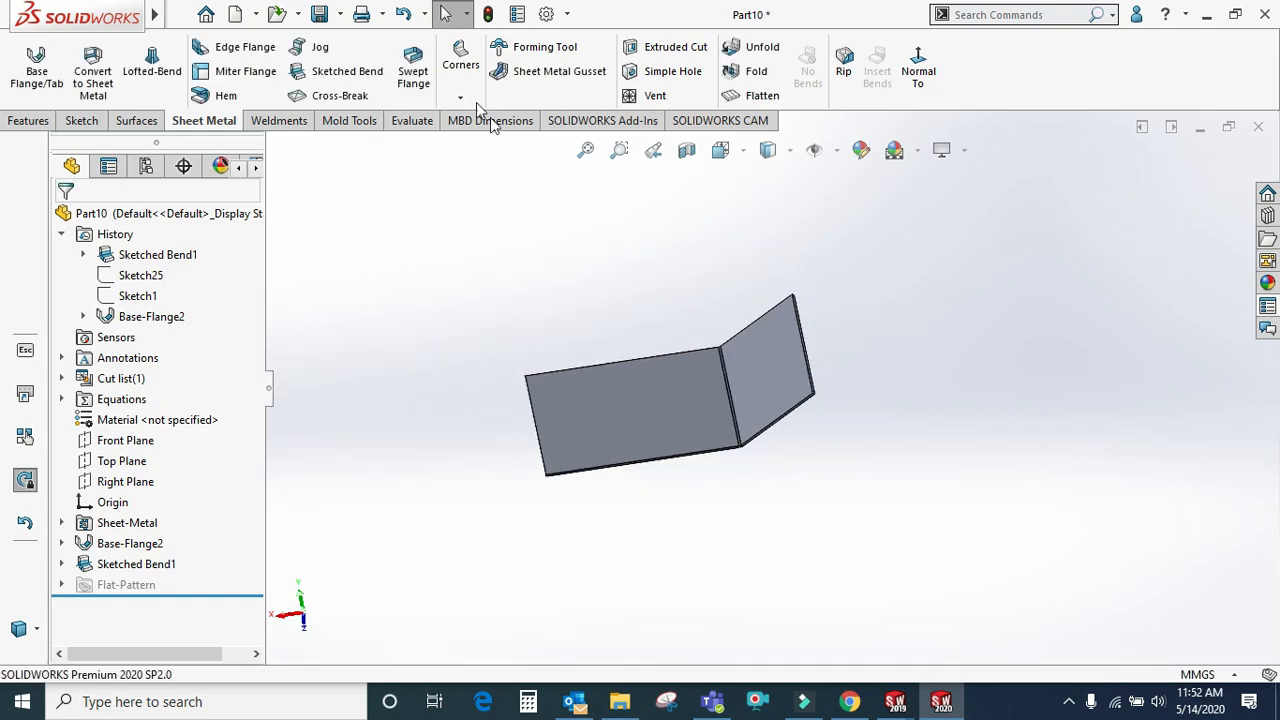
Edit the sketched bend feature and set its bend angle to 90 degrees
right_click(135, 565)
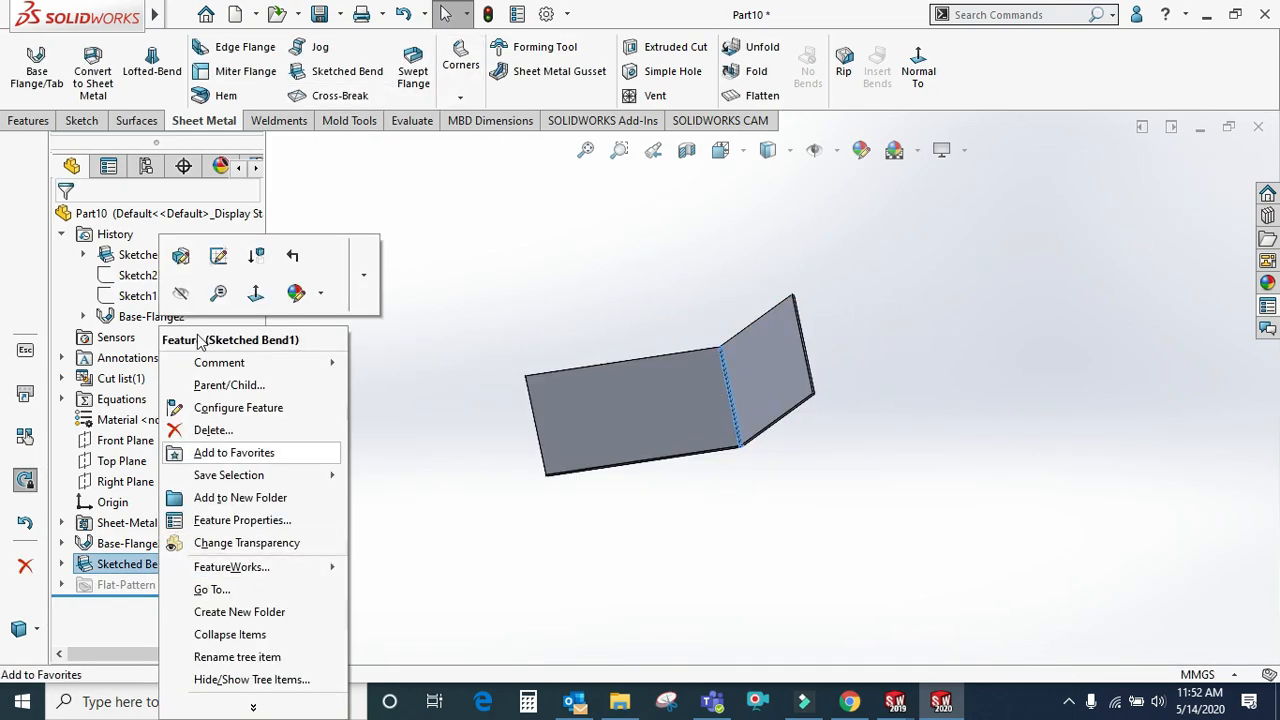
left_click(183, 257)
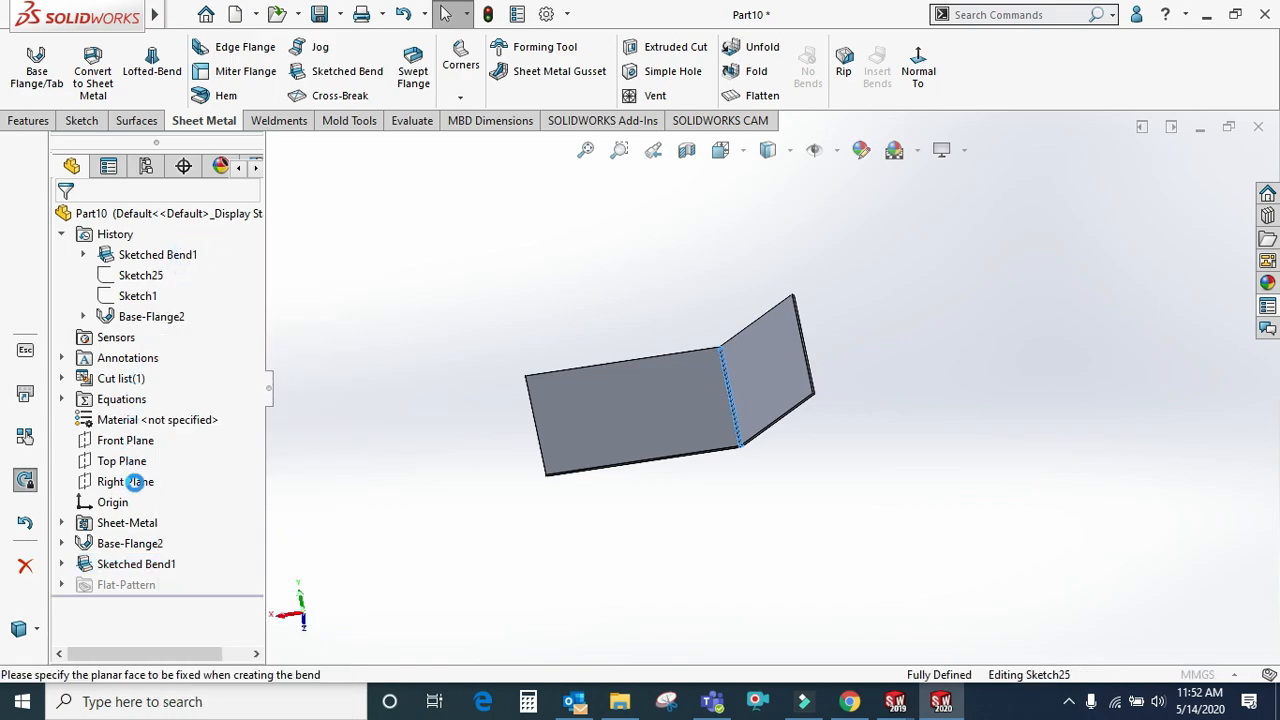
double_click(150, 350)
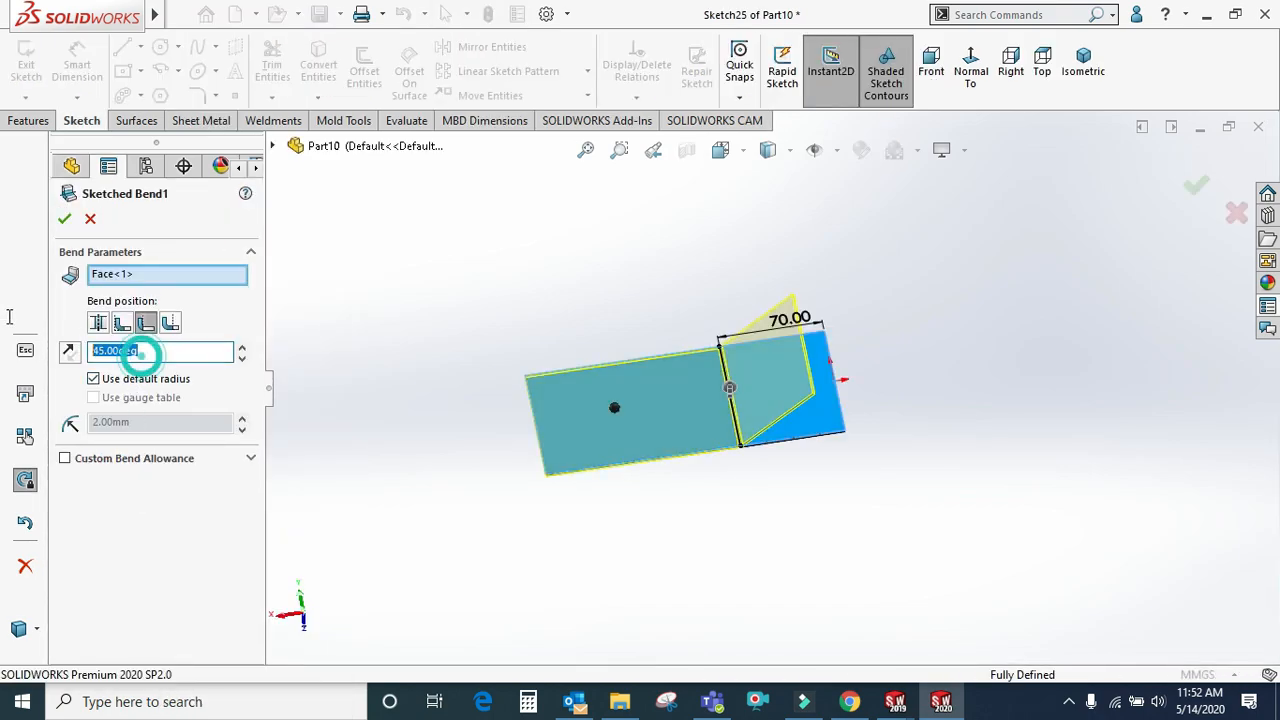
type("90")
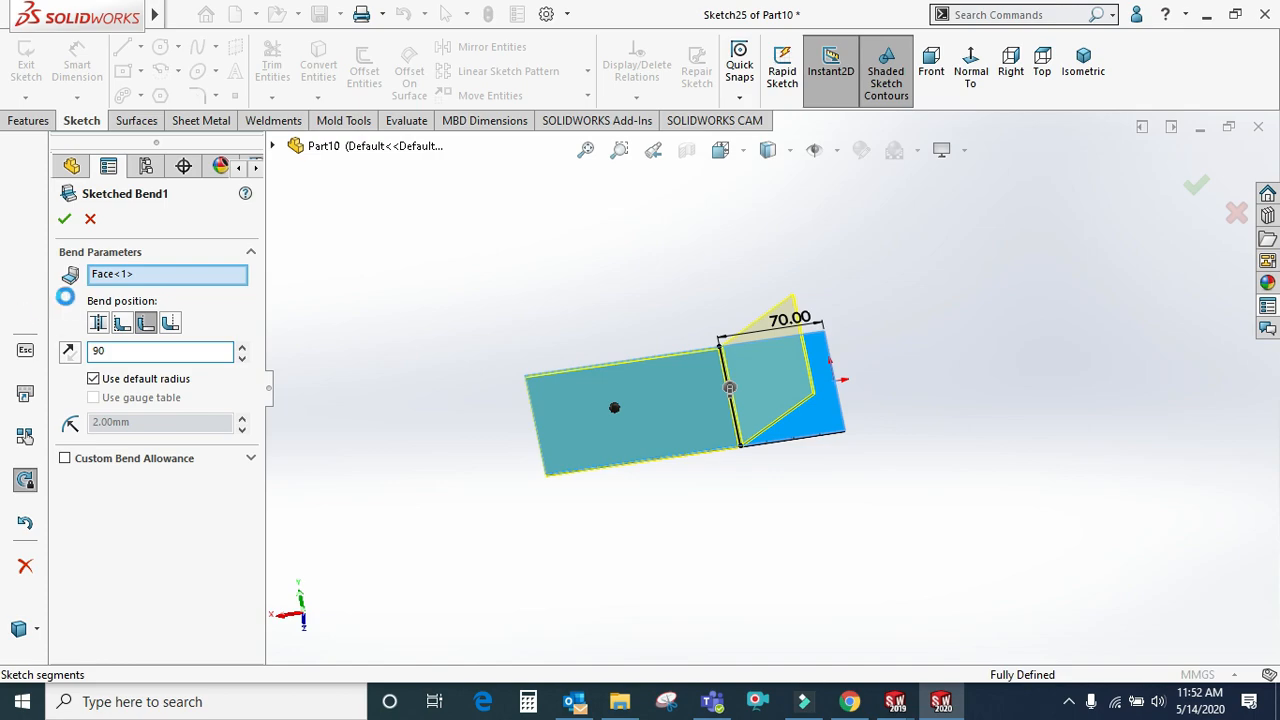
Complete the 90-degree sketched bend along the plate's bend line with the default radius
left_click(64, 218)
middle_click_drag(752, 360, 761, 291)
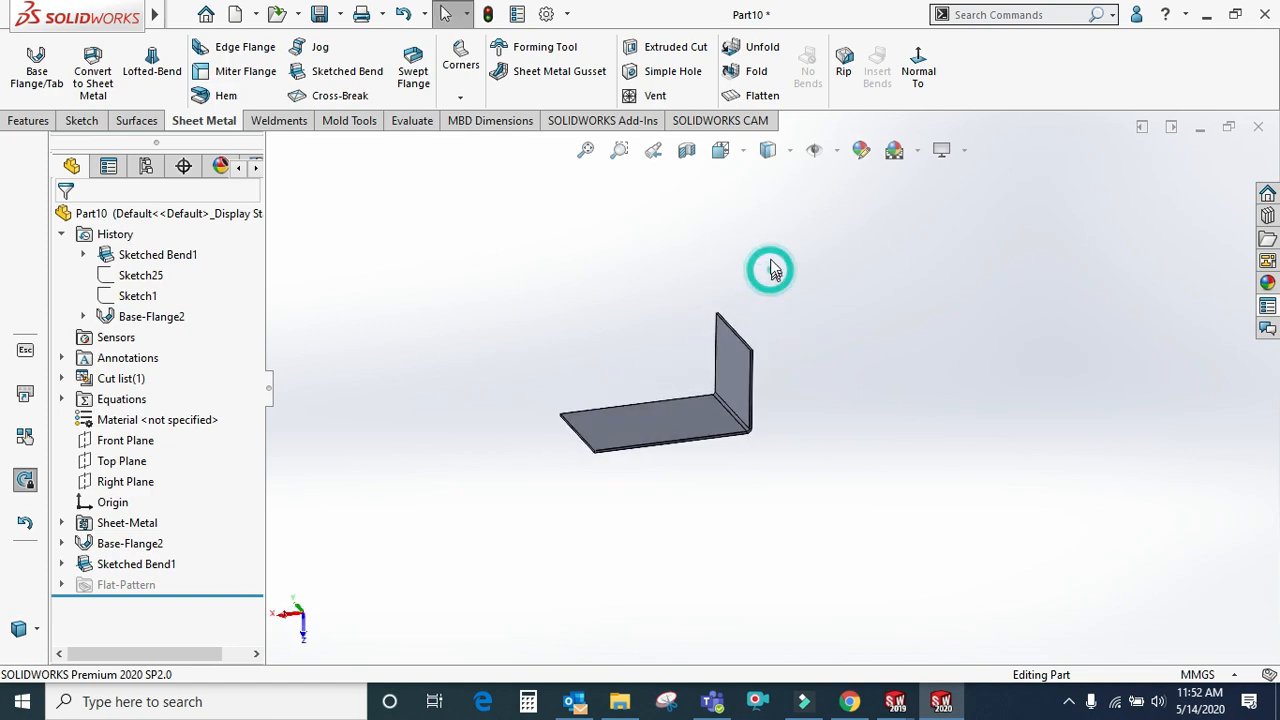
scroll(727, 407, "down", 2)
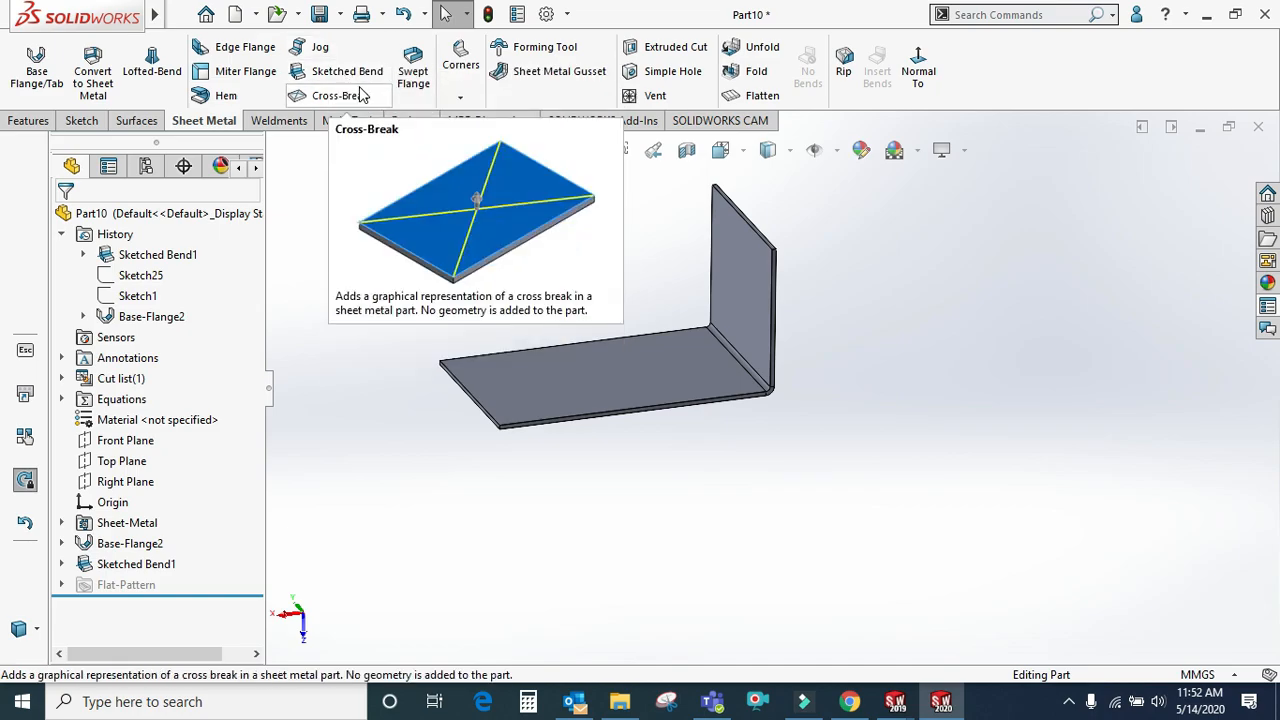
scroll(749, 350, "down", 3)
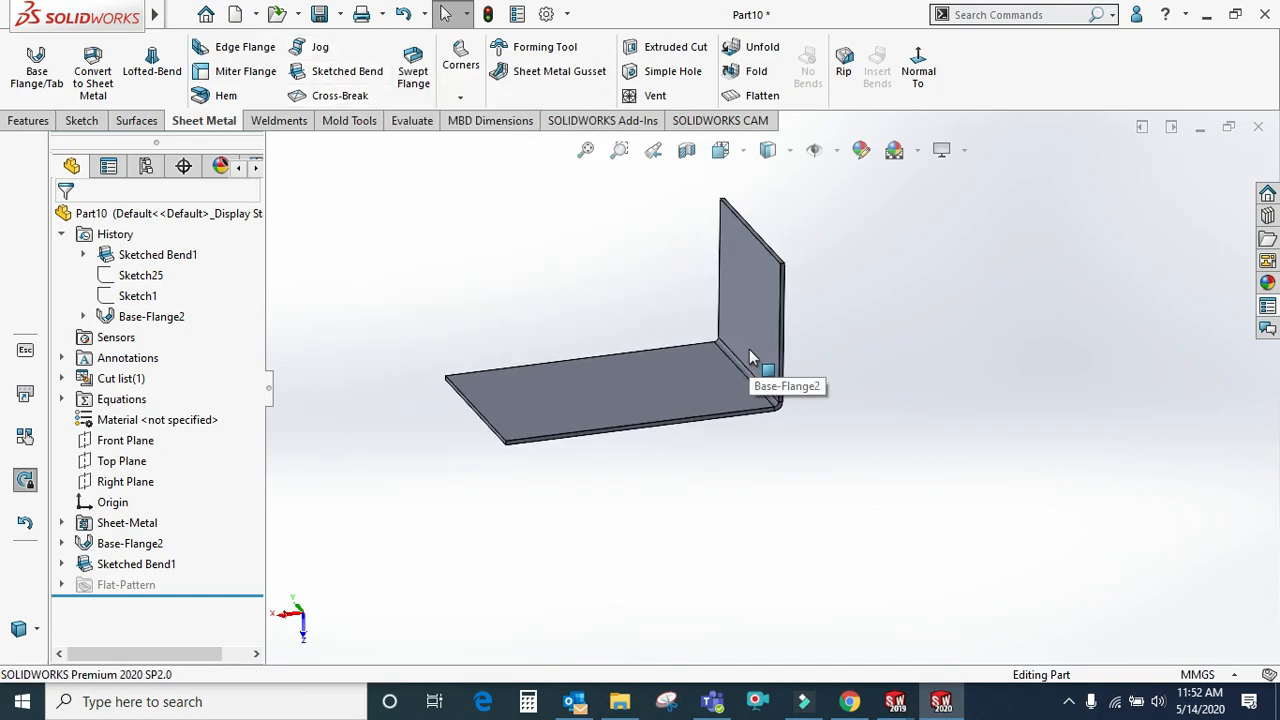
scroll(749, 349, "down", 3)
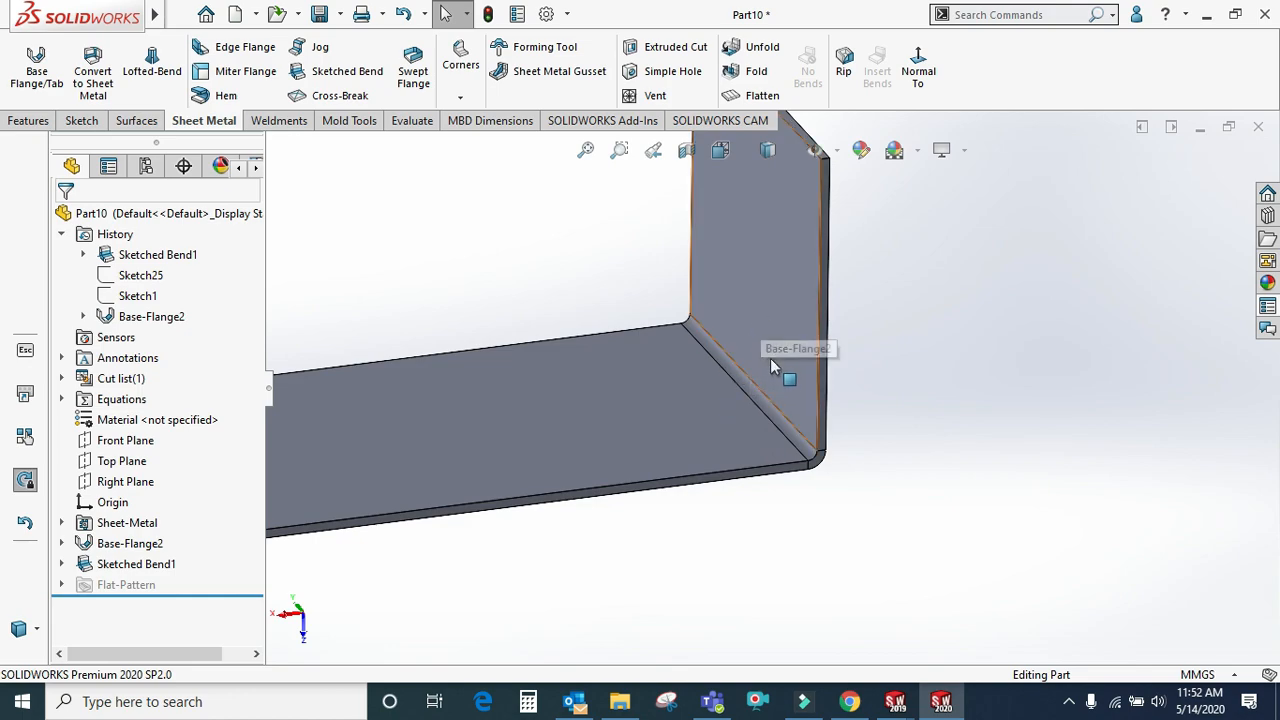
scroll(771, 350, "up", 3)
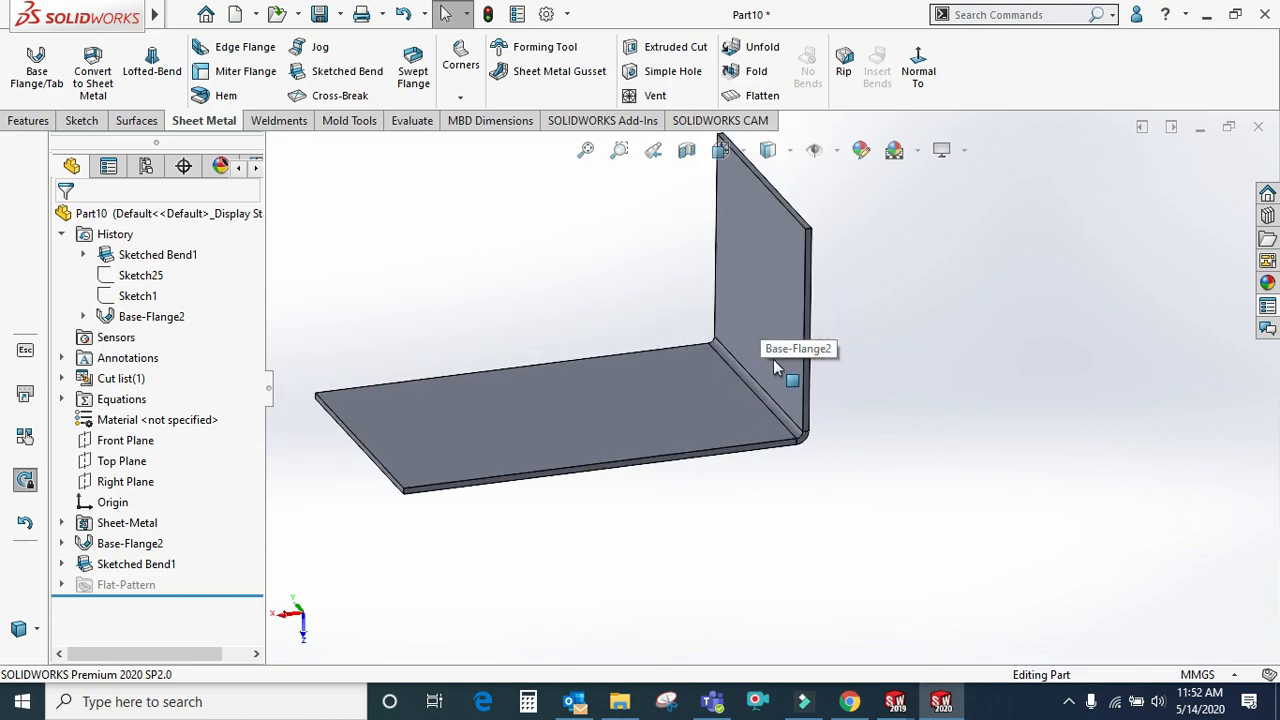
Unfold the sketched bend, keeping the larger horizontal face of the plate fixed
left_click(757, 55)
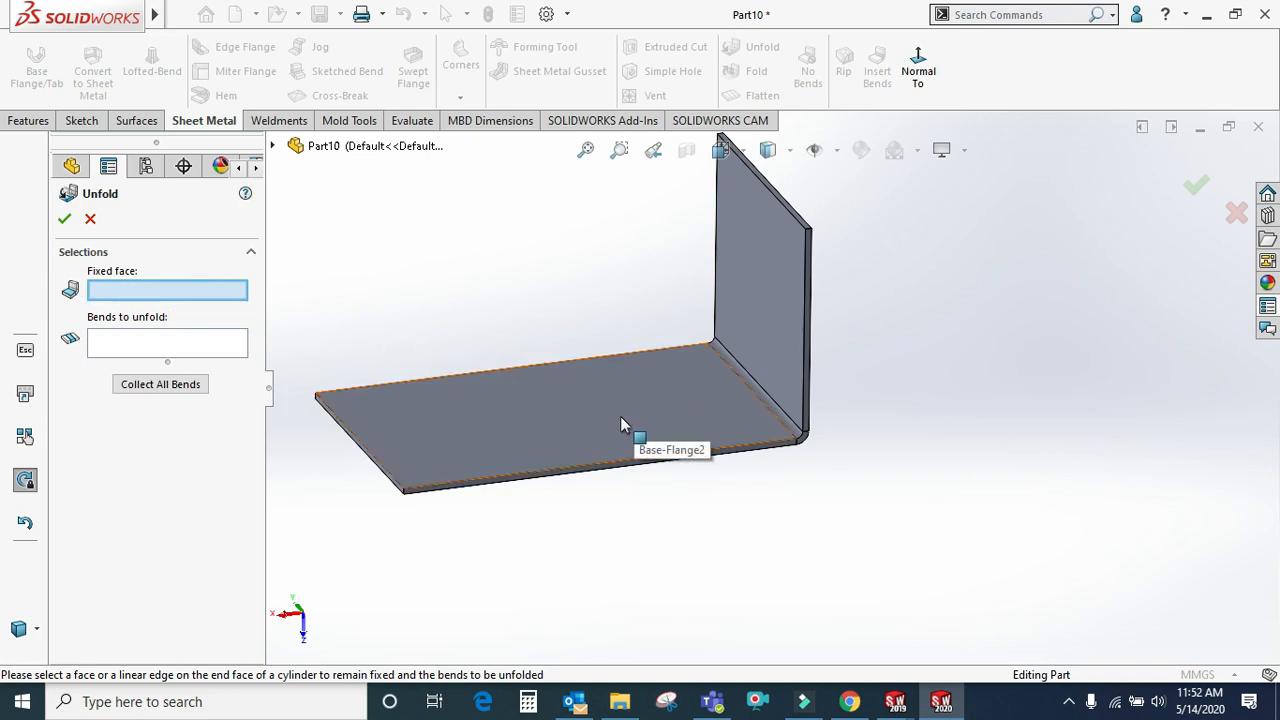
left_click(684, 400)
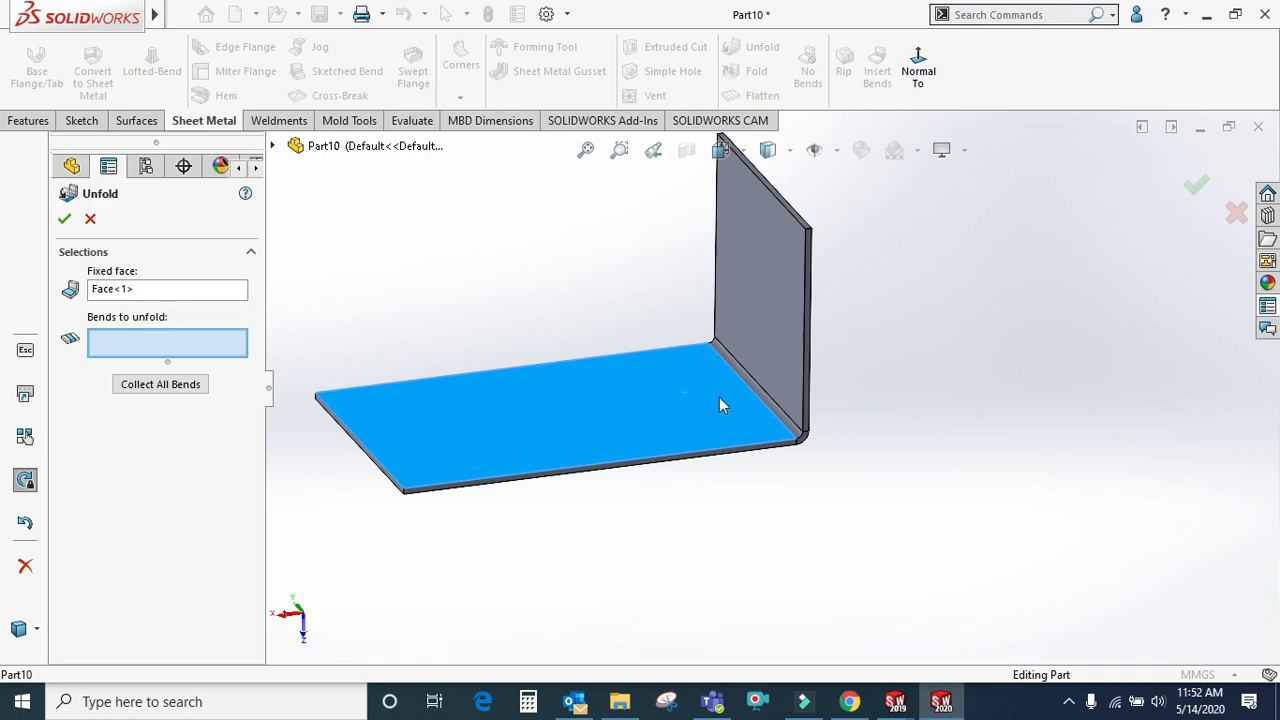
left_click(131, 341)
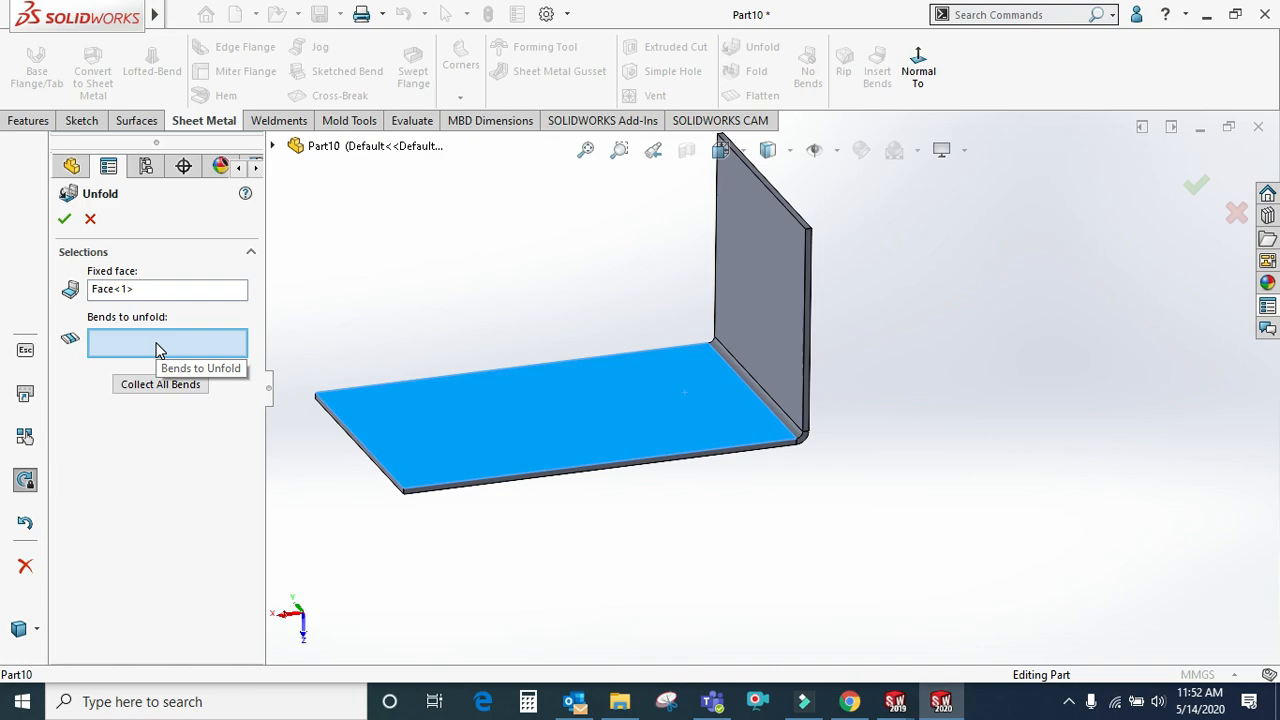
left_click(157, 346)
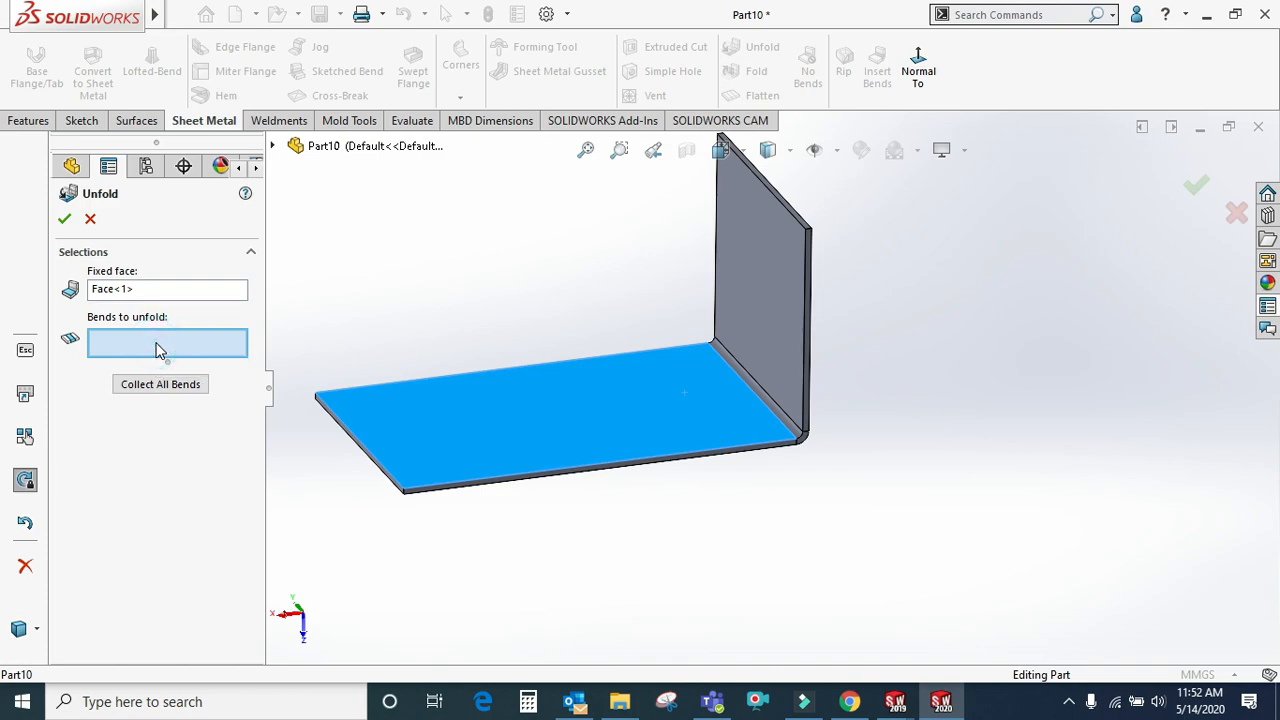
scroll(780, 396, "down", 5)
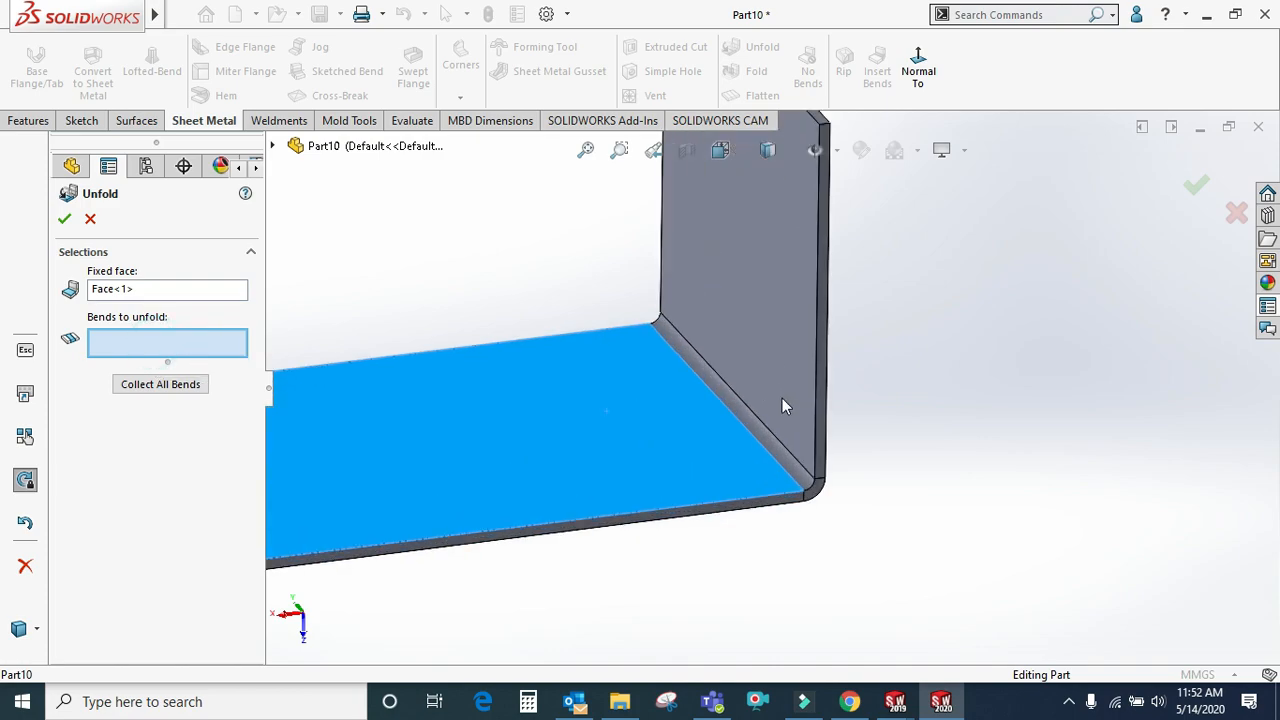
left_click(803, 484)
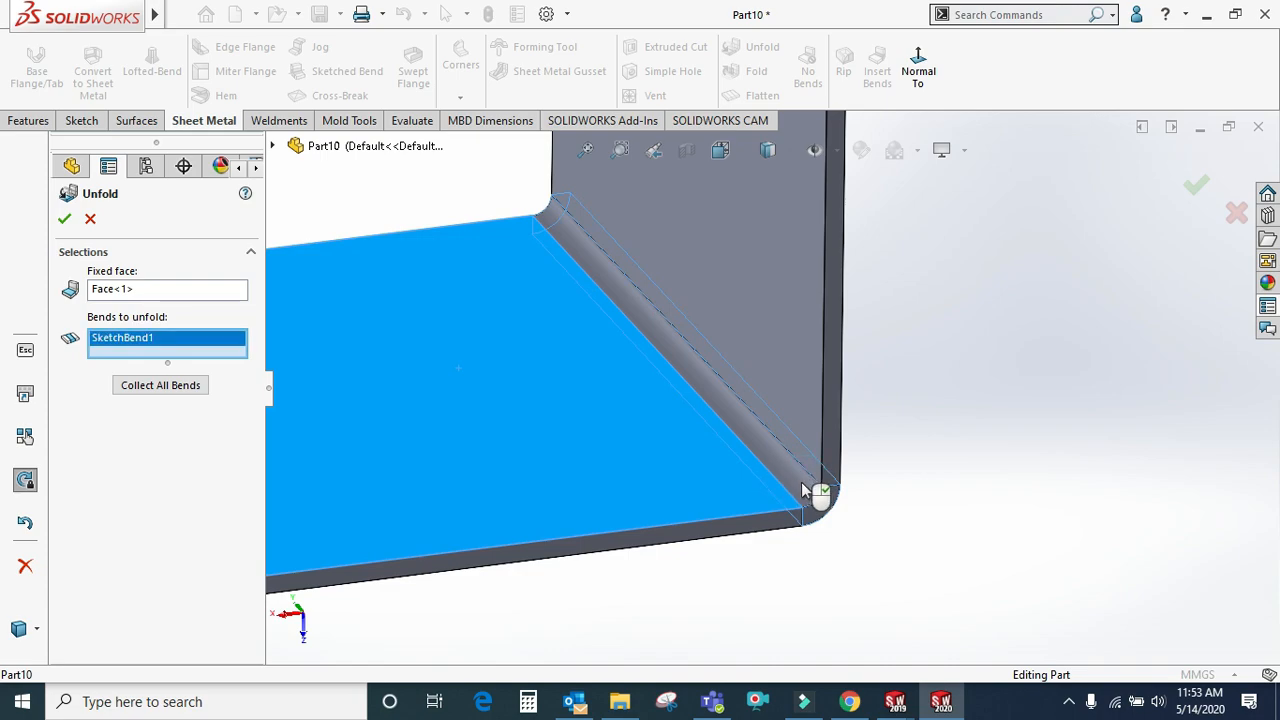
left_click(66, 220)
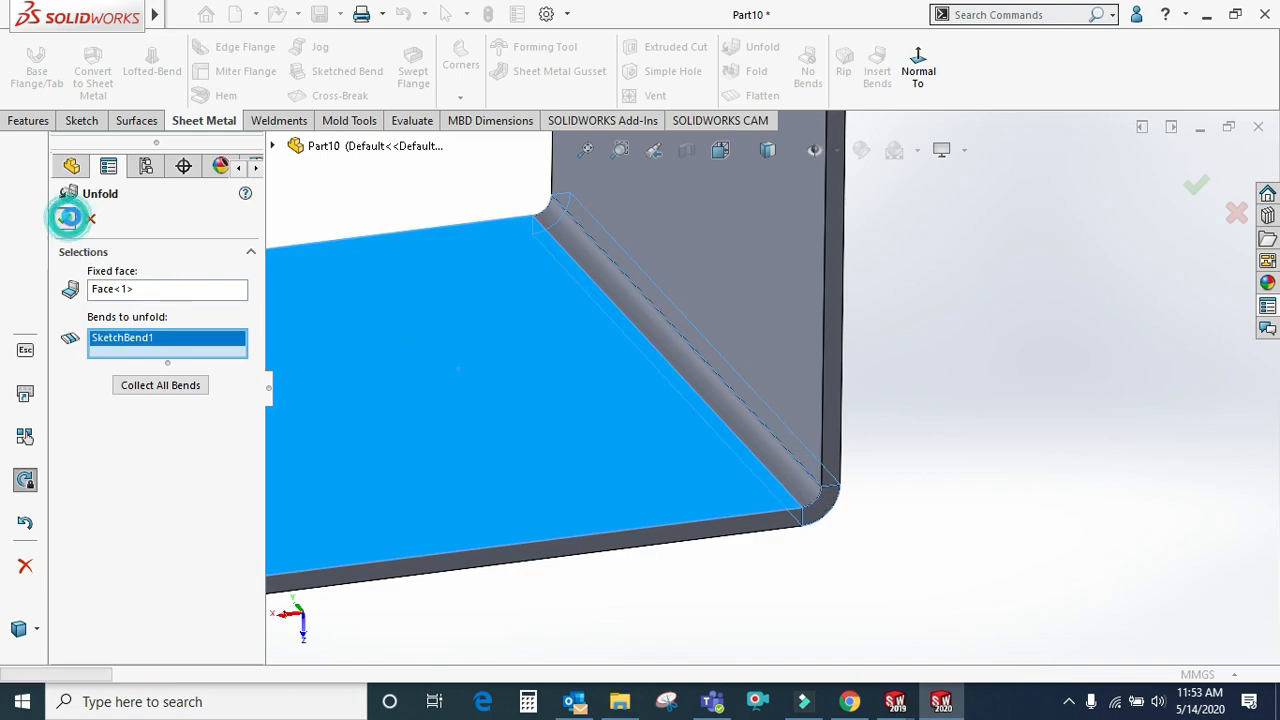
left_click(706, 238)
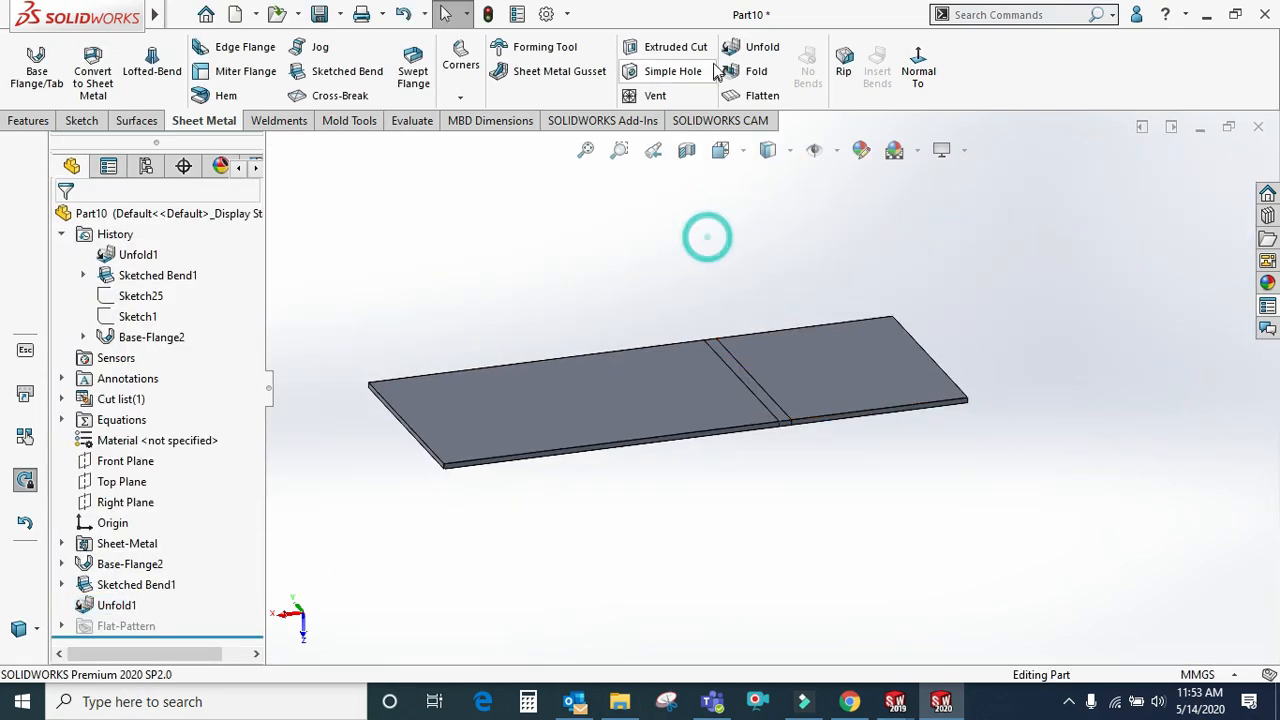
Fold the flattened bend back up, keeping the larger face of the plate fixed
scroll(743, 320, "up", 3)
scroll(752, 350, "down", 1)
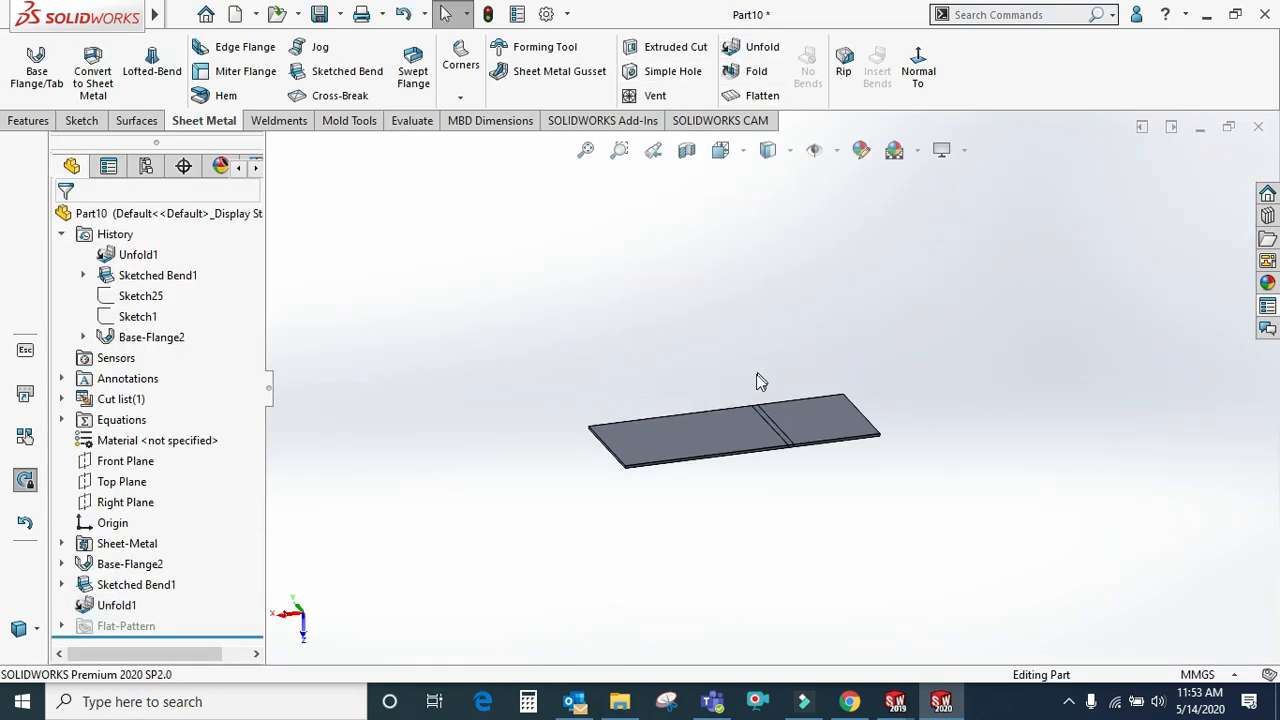
left_click(756, 71)
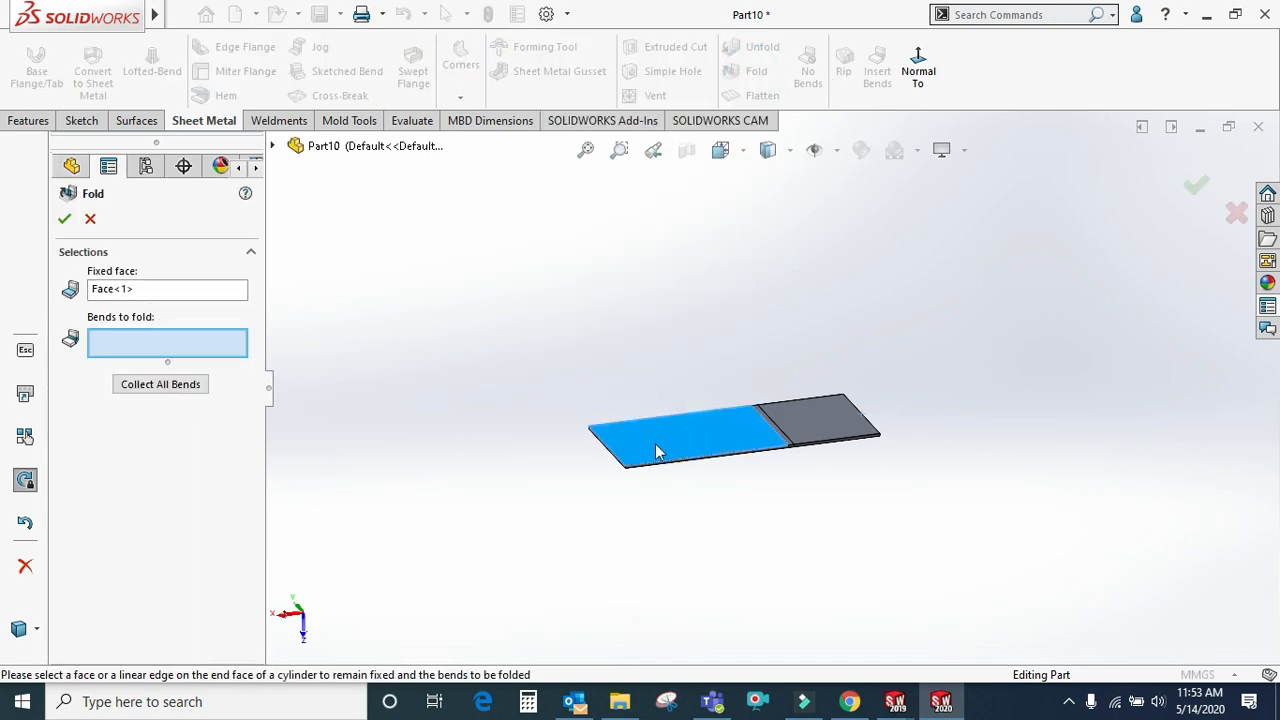
scroll(838, 432, "down", 3)
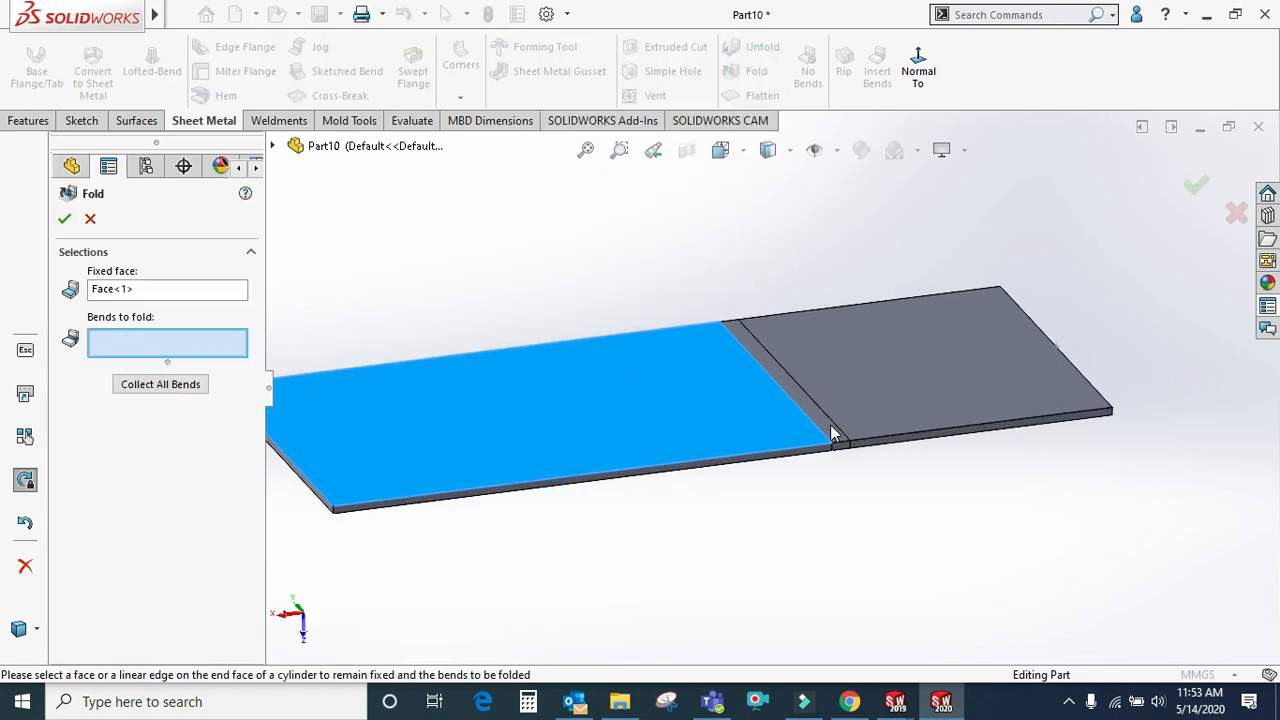
left_click(825, 420)
left_click(64, 218)
scroll(815, 178, "up", 7)
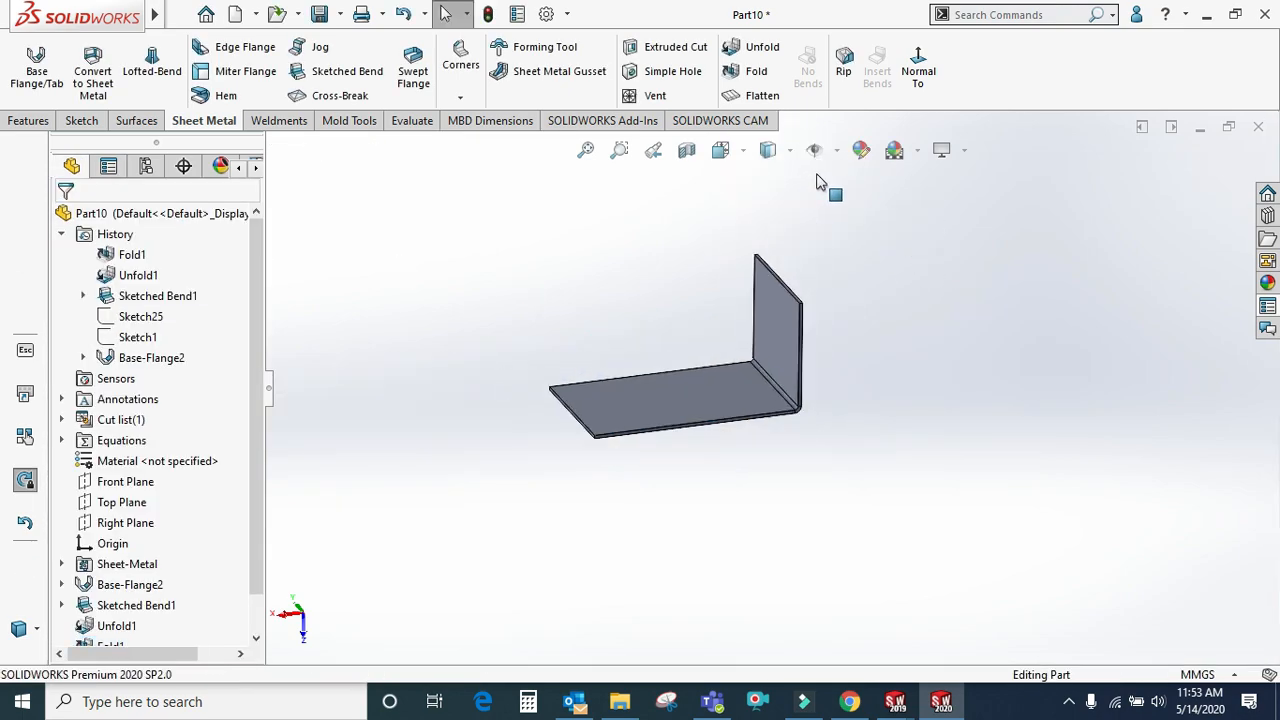
scroll(885, 271, "down", 4)
scroll(711, 300, "up", 4)
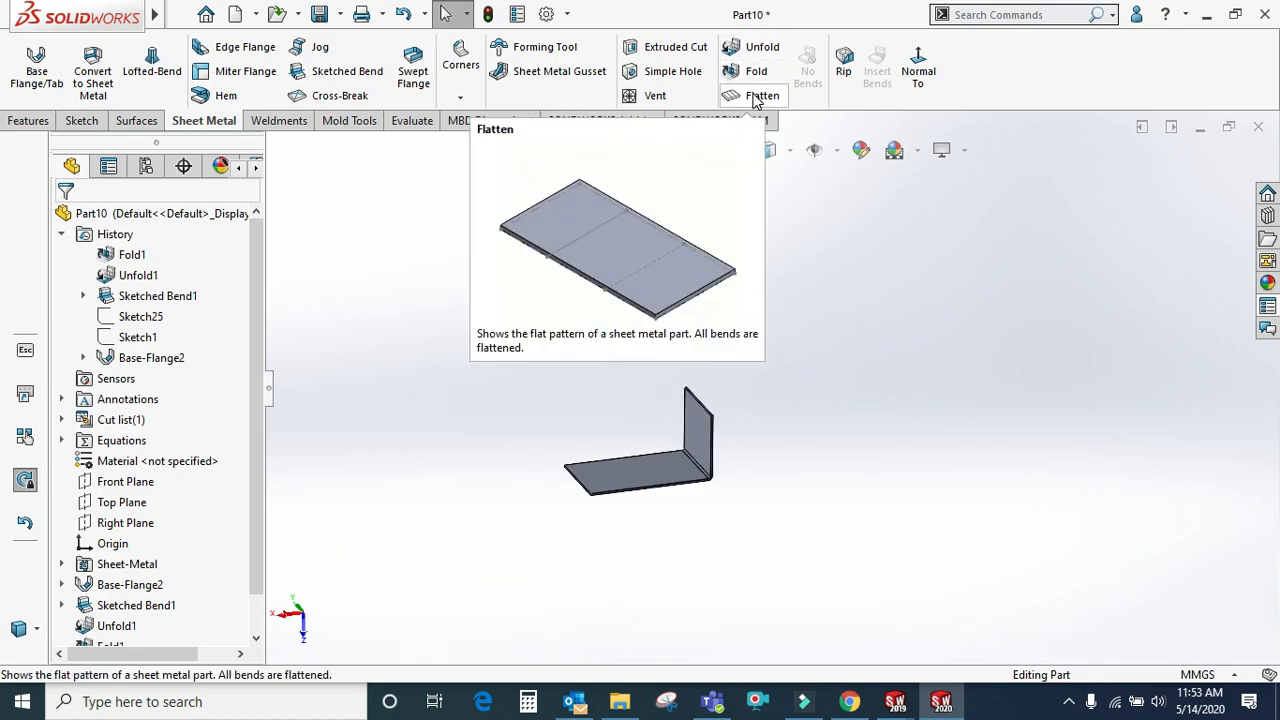
scroll(672, 530, "down", 2)
scroll(731, 329, "up", 3)
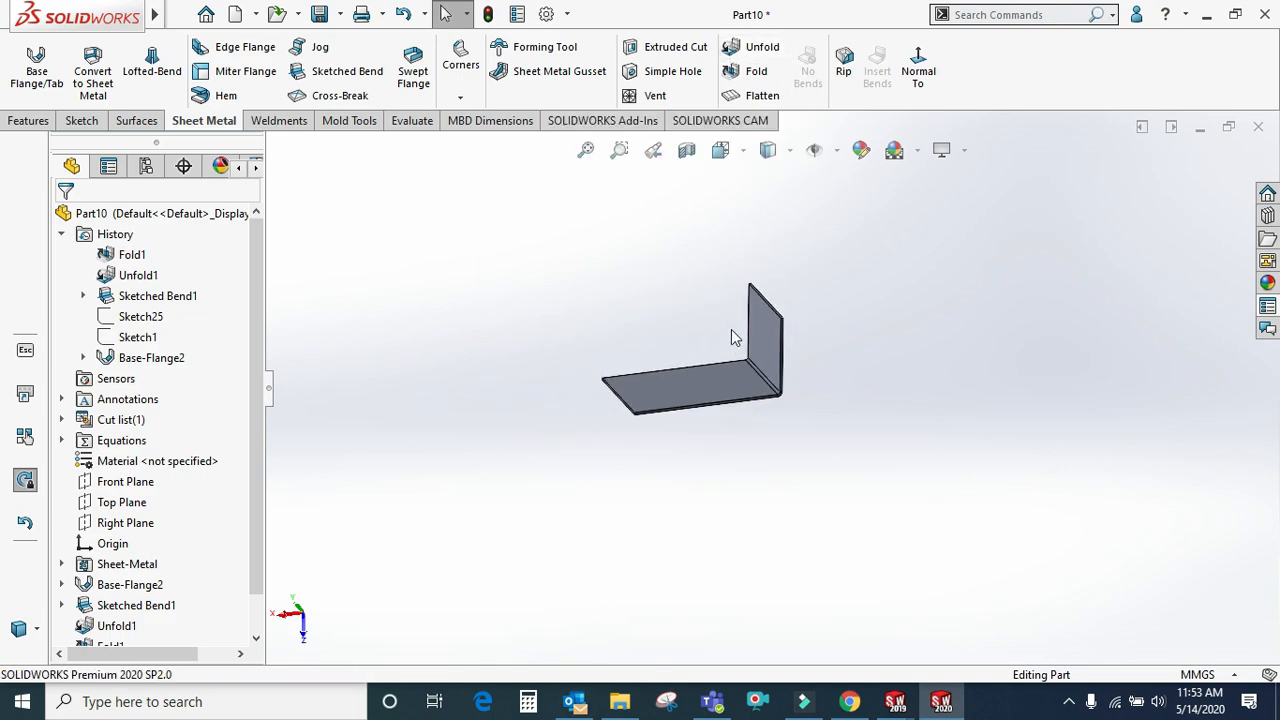
scroll(756, 366, "down", 4)
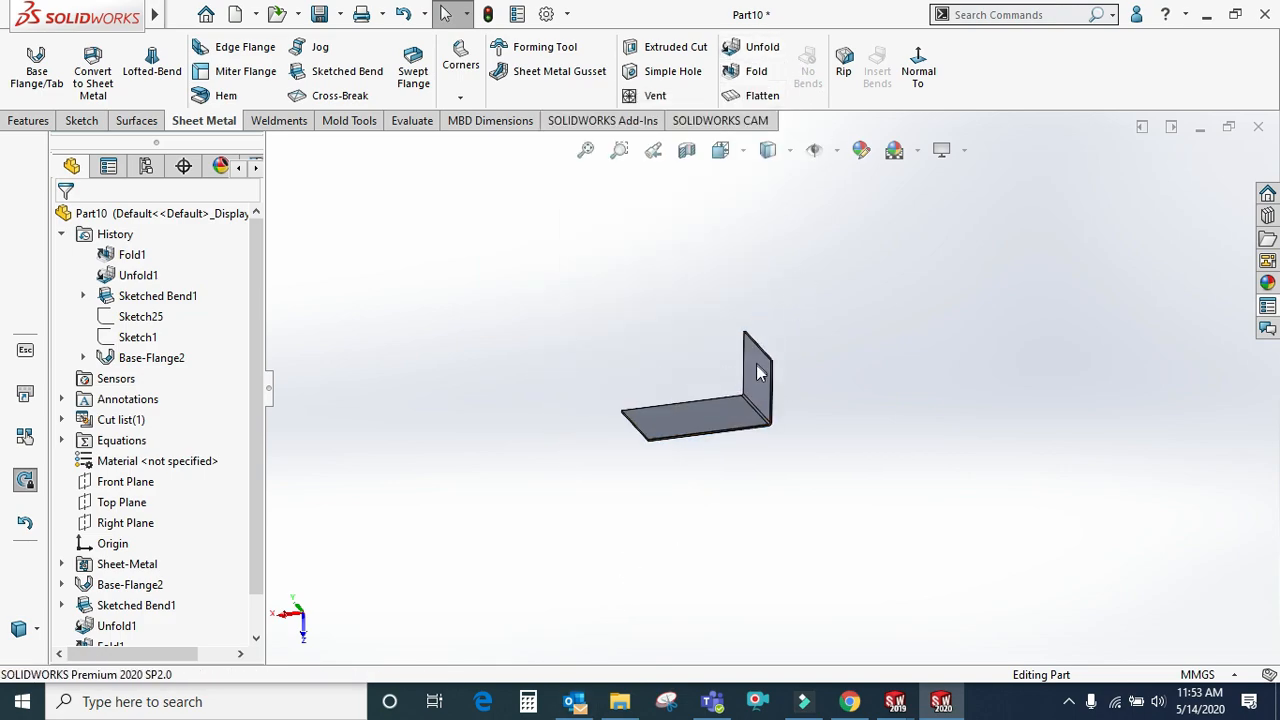
scroll(709, 207, "up", 3)
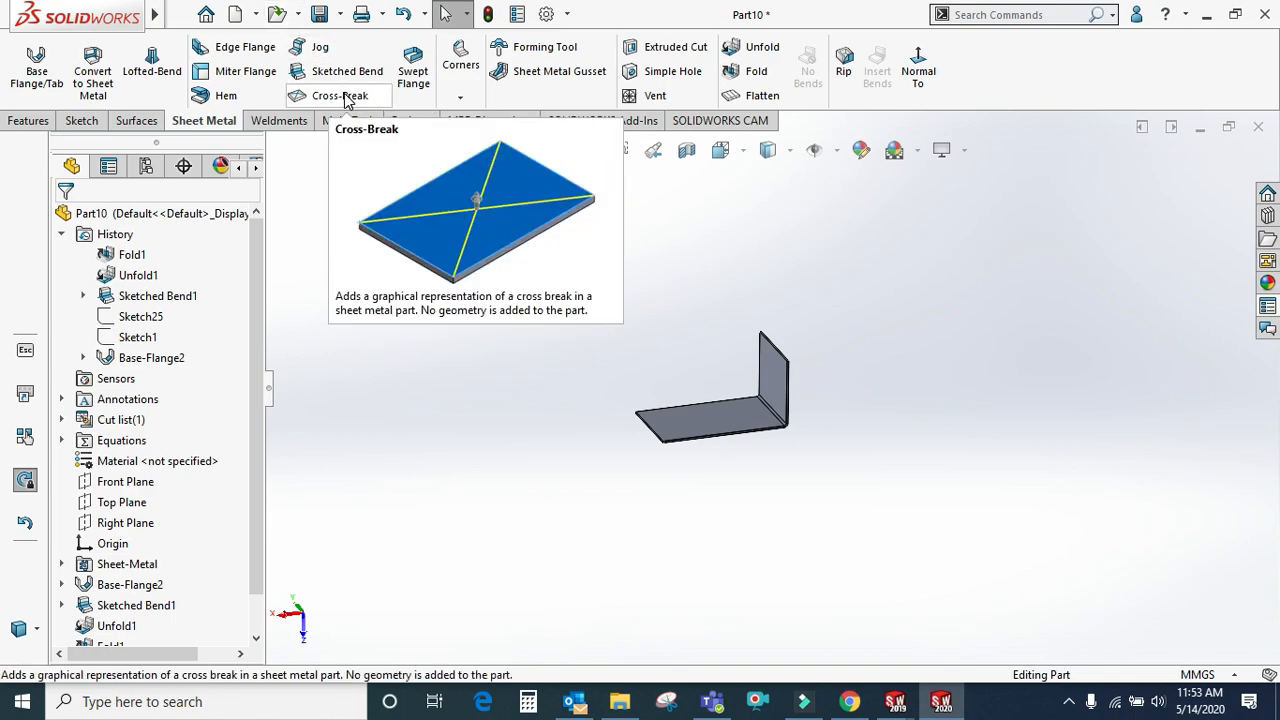
Delete Sketched Bend1 with its dependent Unfold1 and Fold1 features, and delete the bend-line sketch Sketch25
scroll(130, 600, "down", 1)
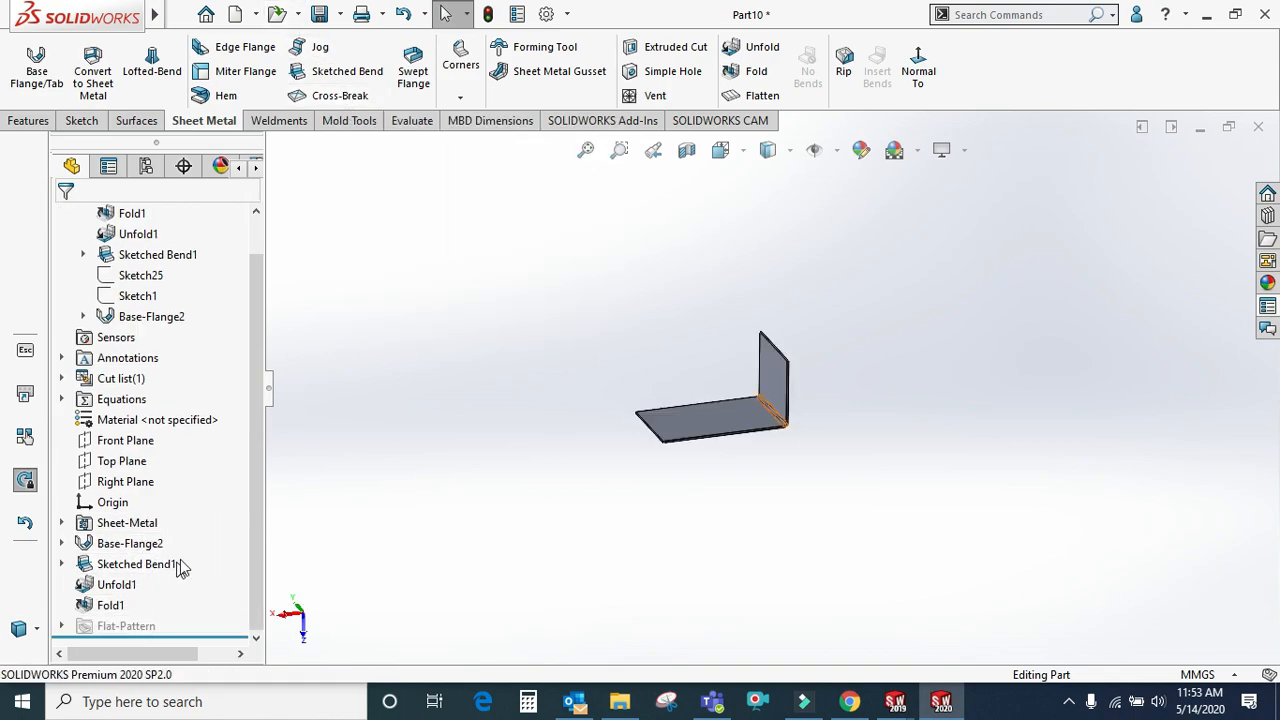
left_click_drag(180, 560, 108, 620)
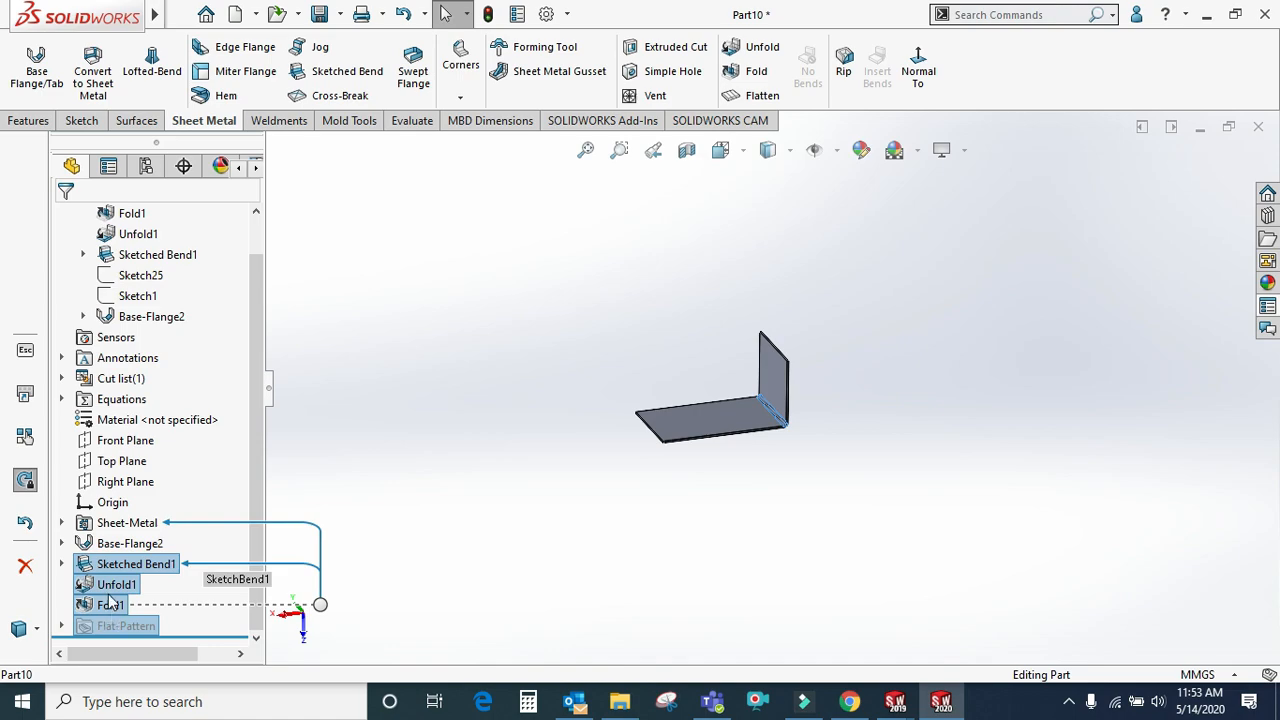
right_click(110, 600)
left_click(180, 414)
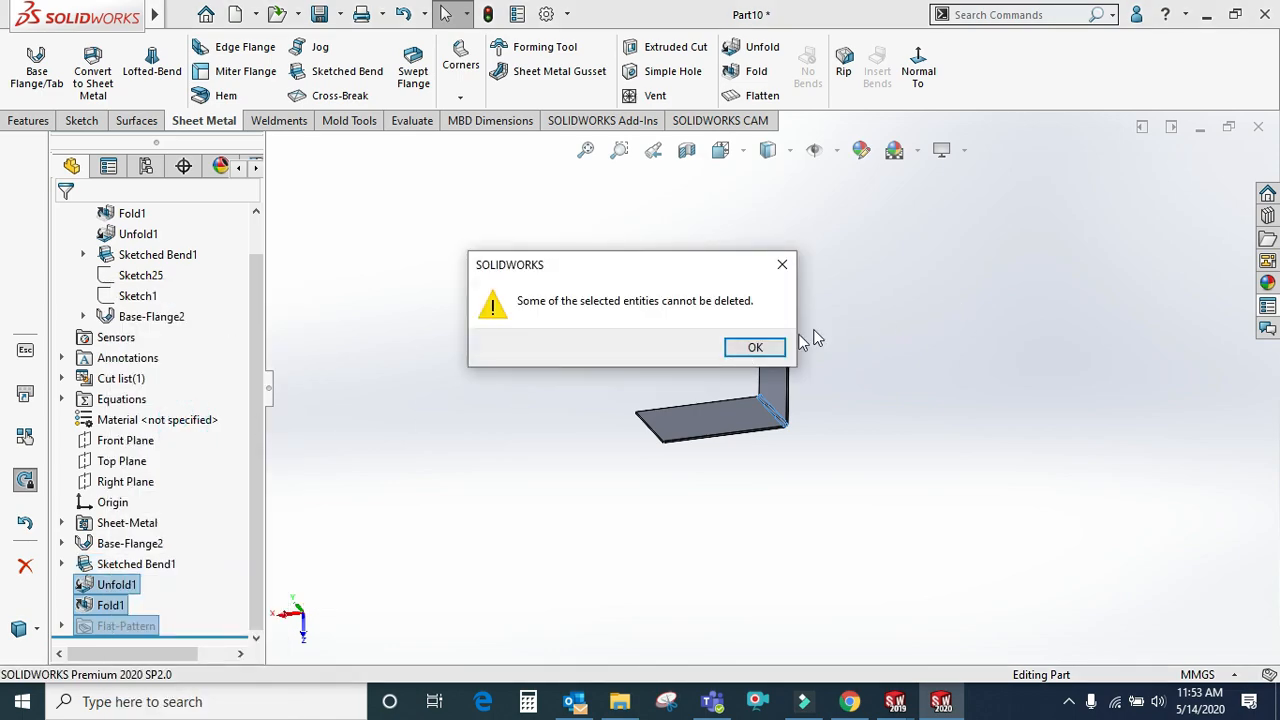
left_click(756, 350)
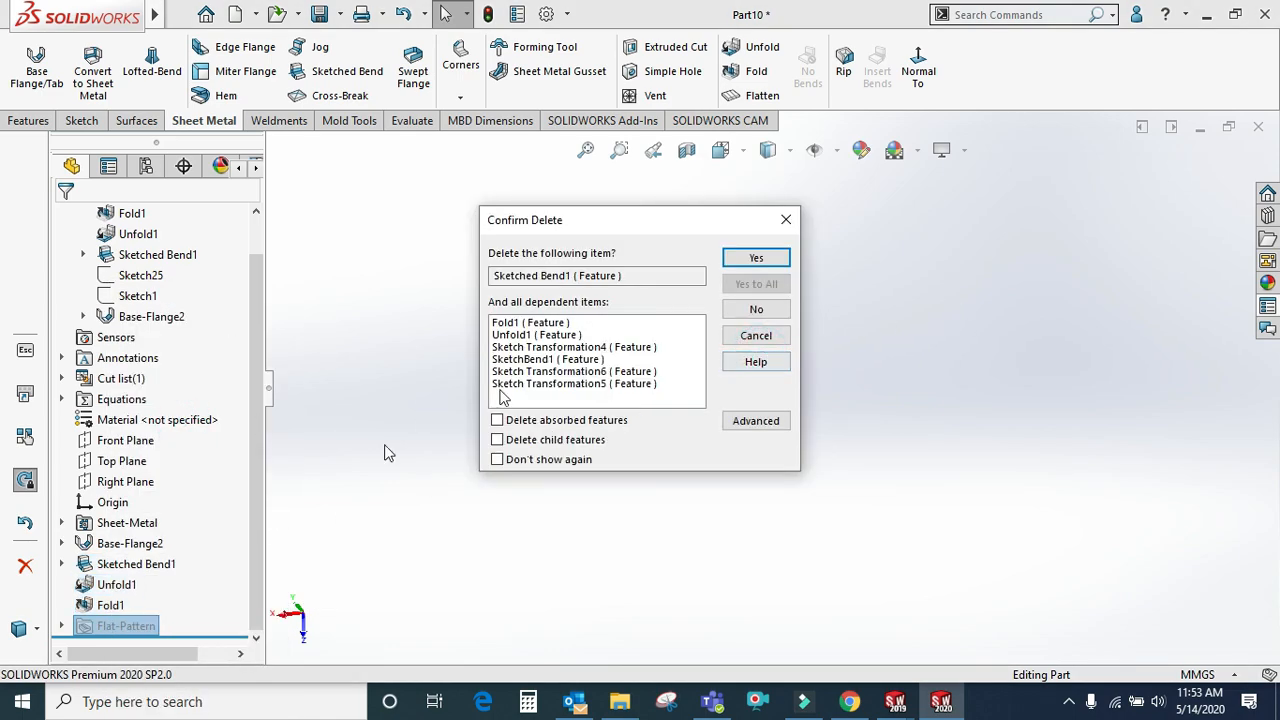
left_click(755, 258)
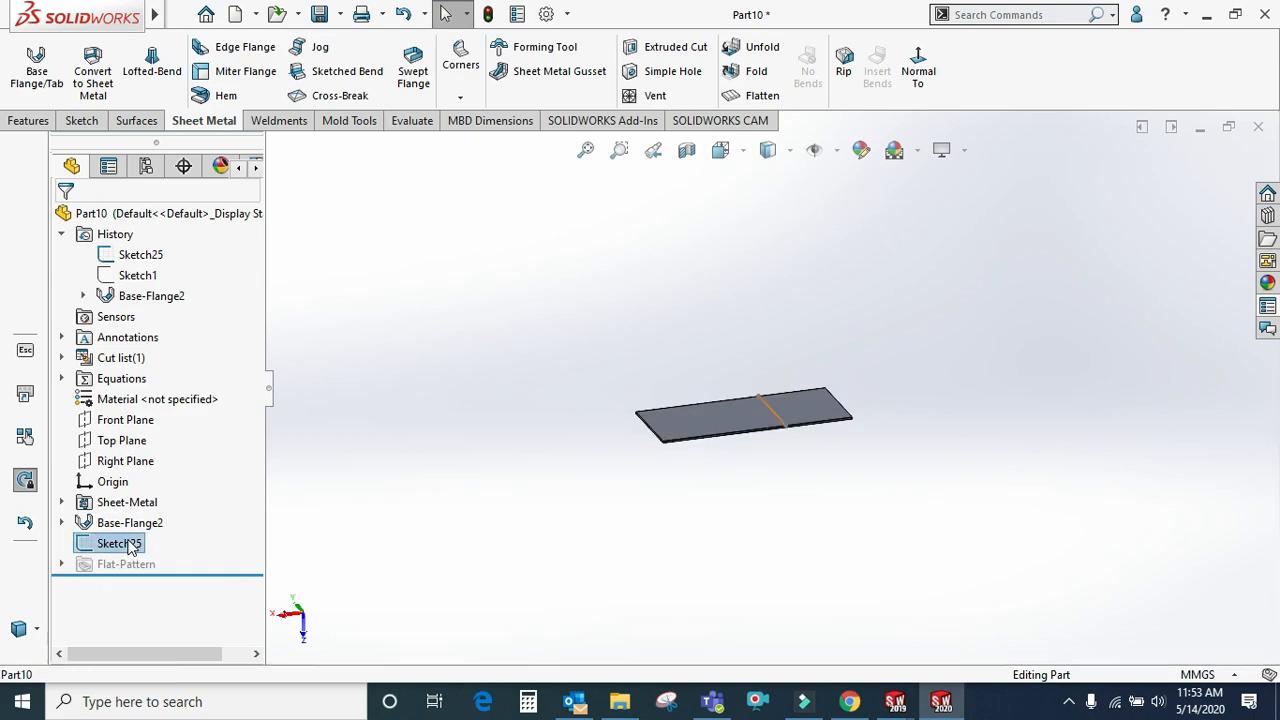
right_click(122, 544)
left_click(178, 449)
left_click(757, 259)
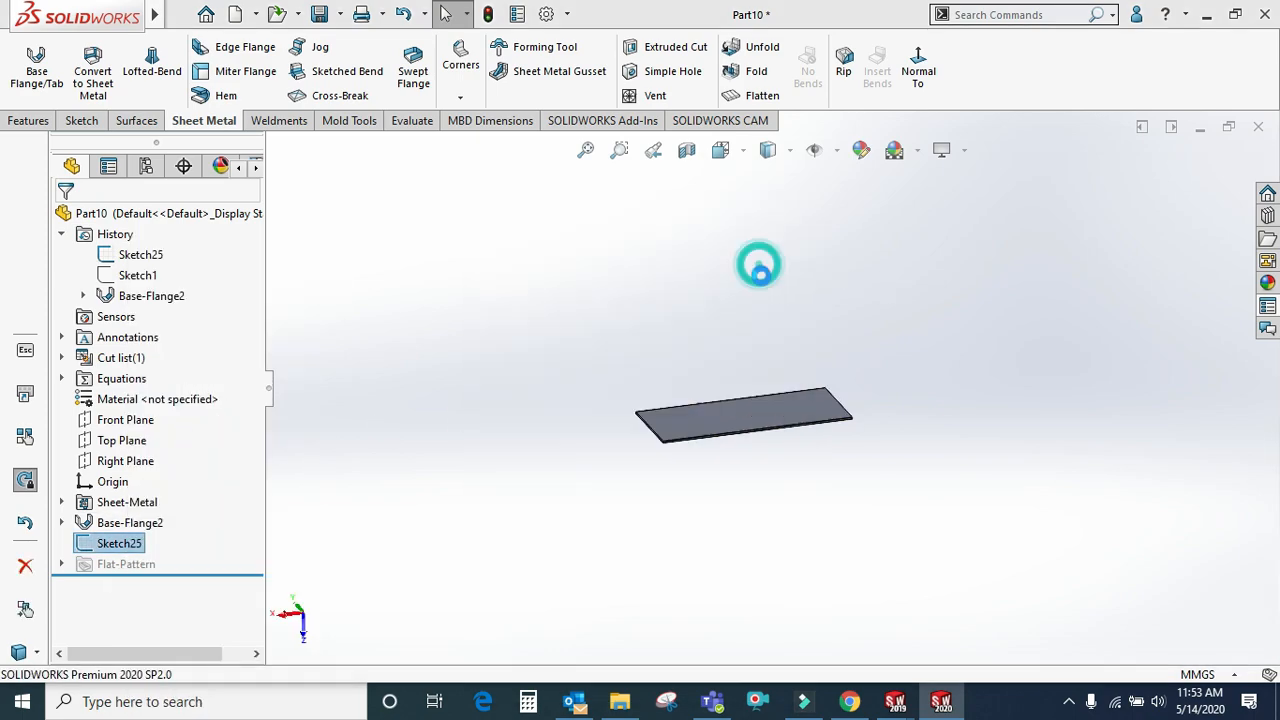
Add a cross break to the plate's large rectangular face with a 1.00 mm radius and a 90-degree angle
mouse_move(756, 392)
middle_mouse_down()
mouse_move(720, 560)
mouse_move(791, 488)
mouse_move(756, 420)
mouse_move(817, 437)
mouse_move(834, 260)
middle_mouse_up()
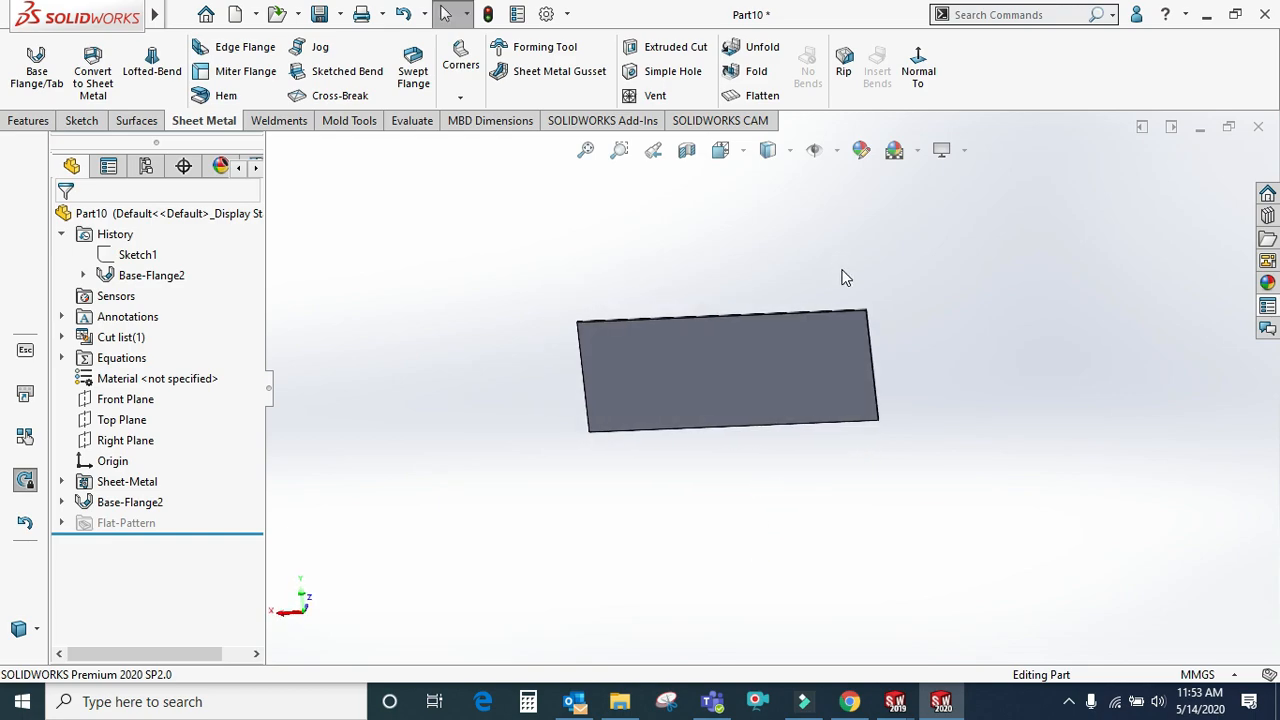
key("XF86MonBrightnessUp")
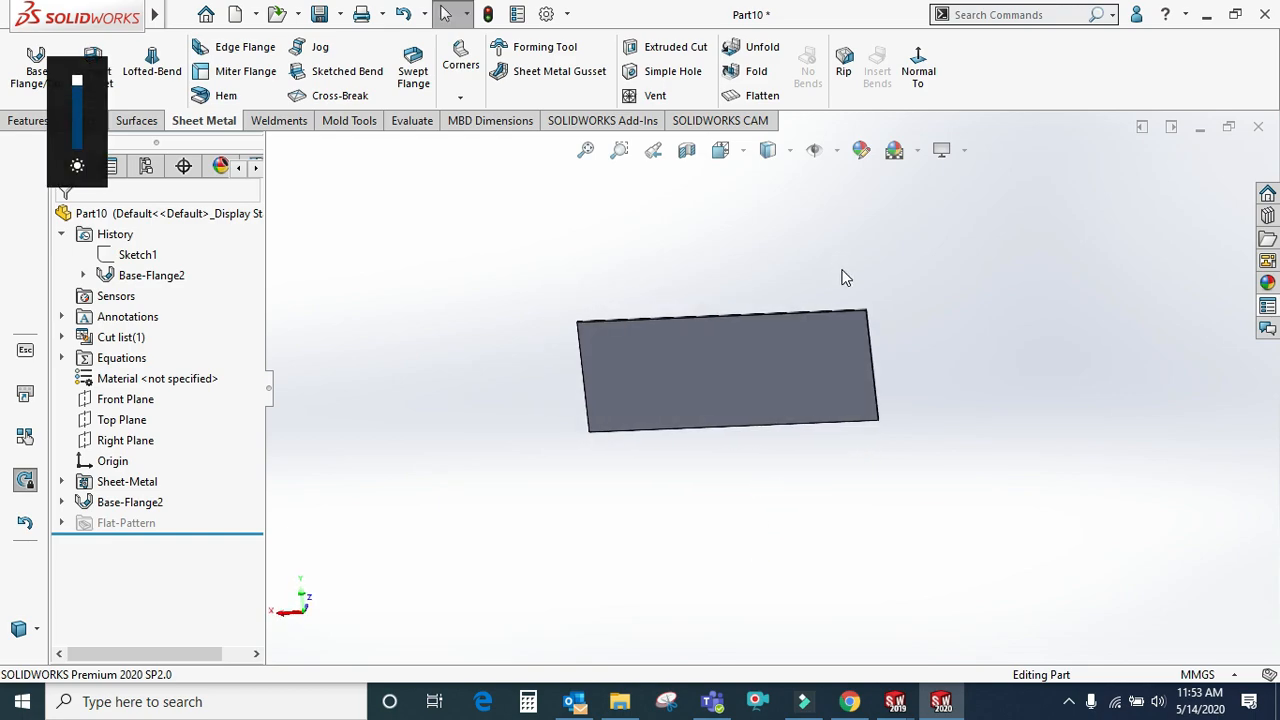
middle_click_drag(821, 288, 593, 388)
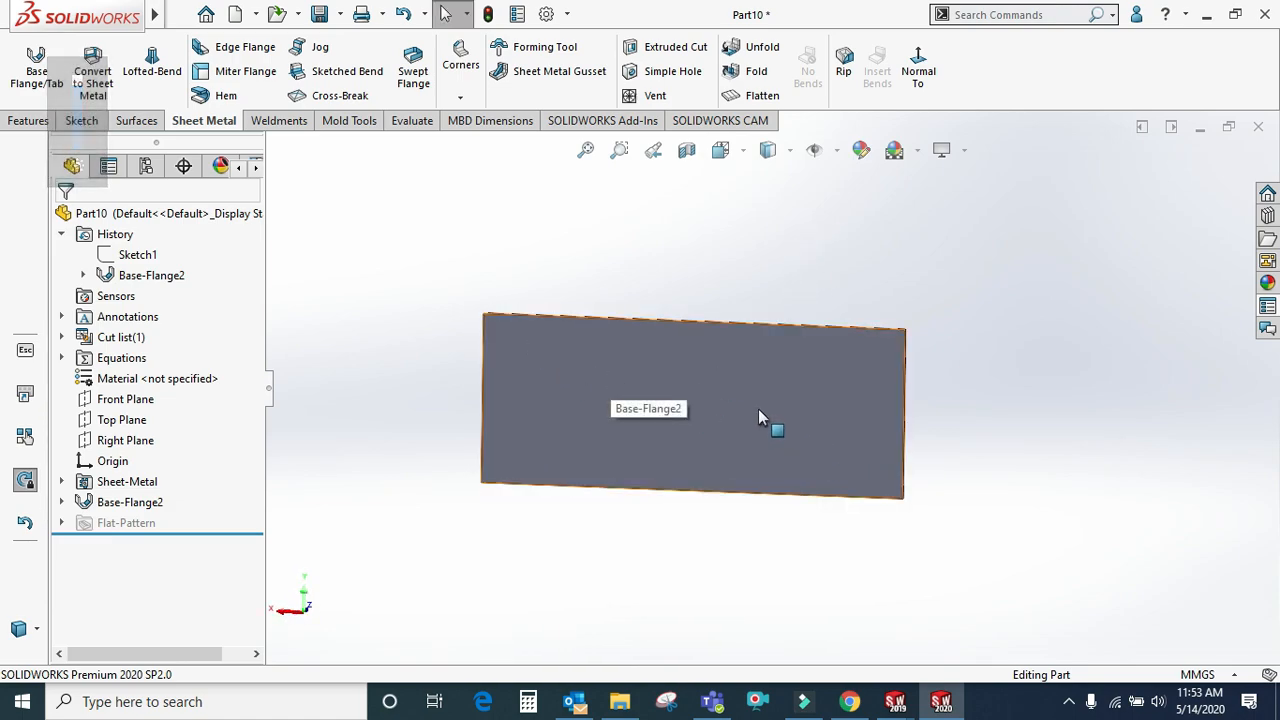
left_click(767, 281)
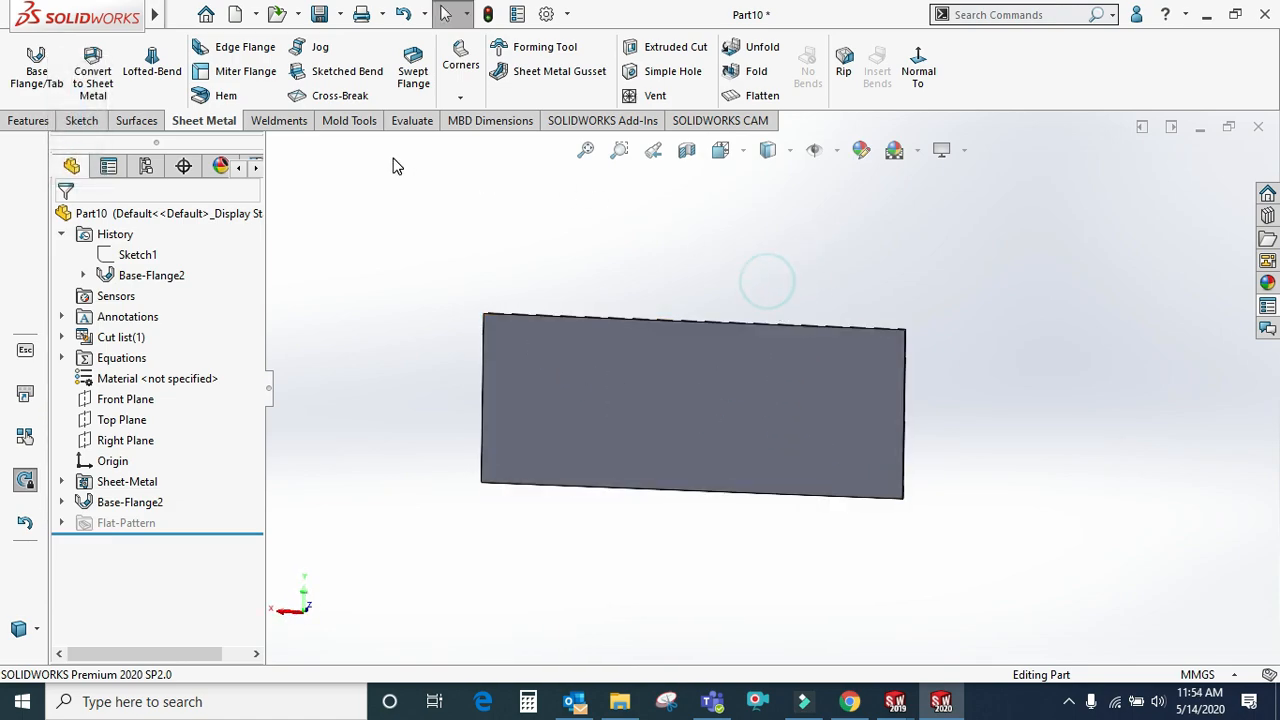
left_click(340, 96)
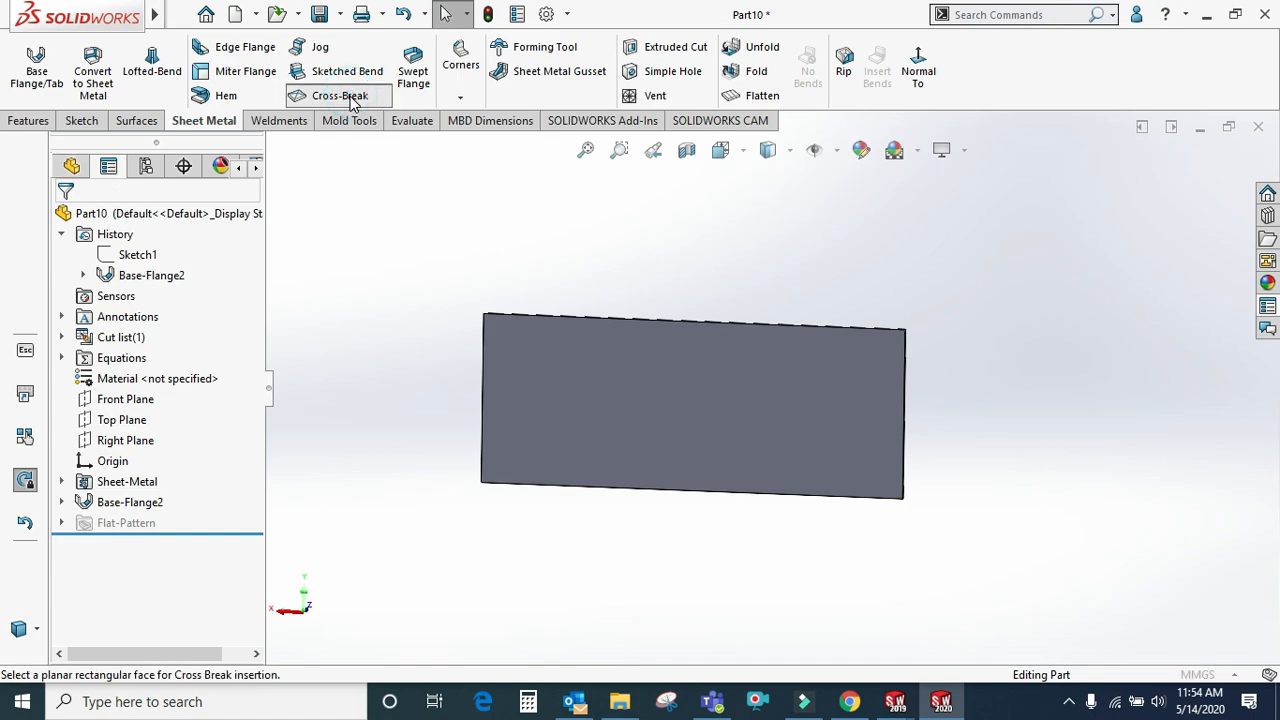
left_click(621, 374)
scroll(700, 415, "down", 2)
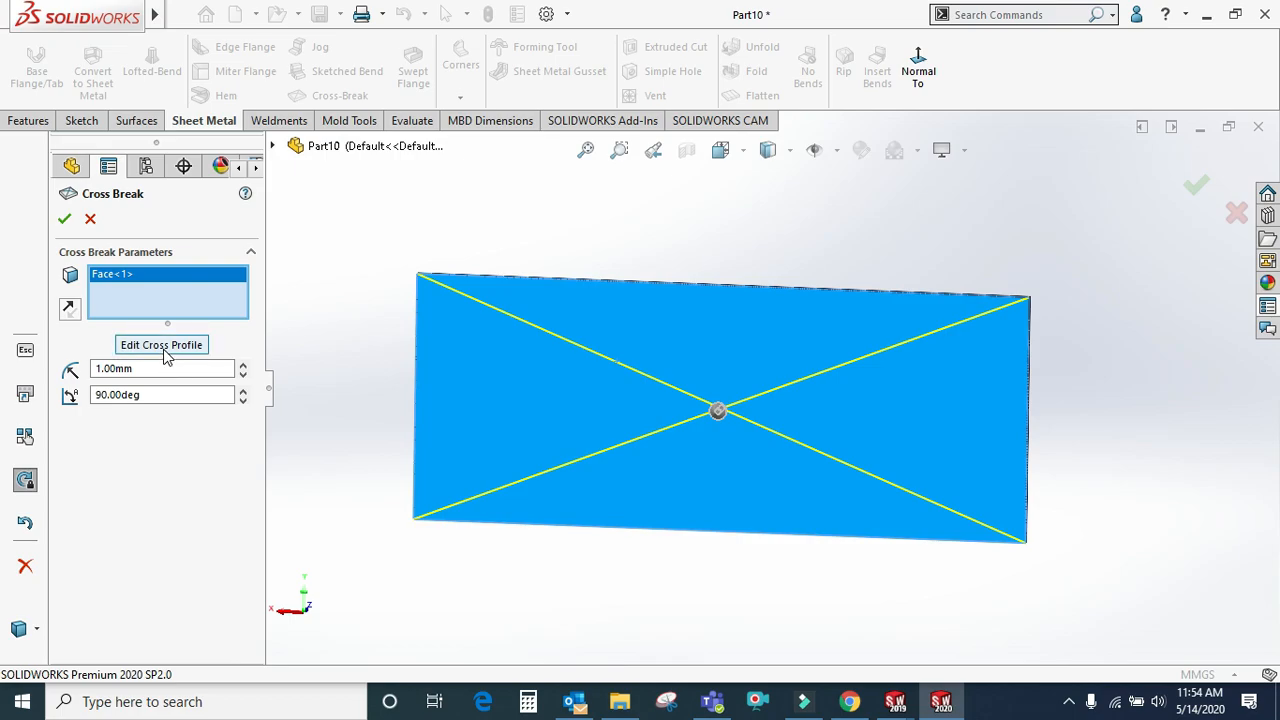
left_click(63, 222)
middle_click_drag(797, 234, 757, 385)
scroll(757, 385, "up", 4)
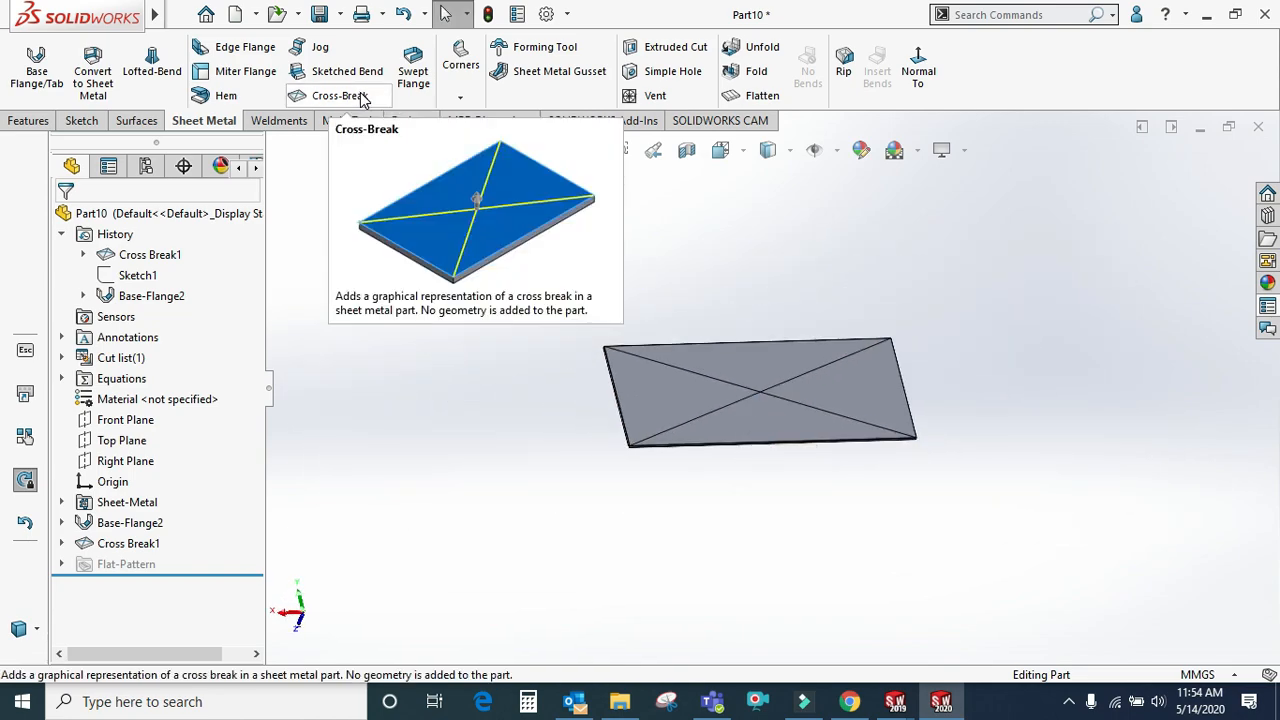
scroll(790, 381, "up", 2)
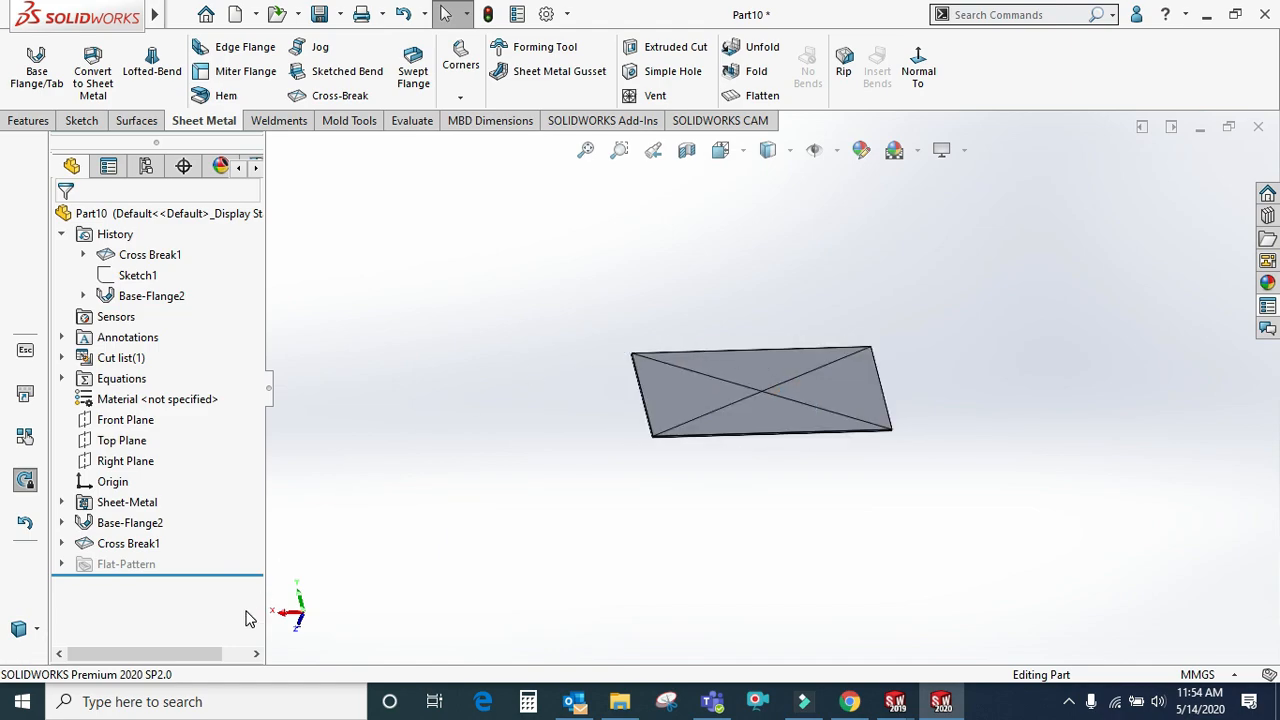
Delete the cross break from the plate's large rectangular face
right_click(137, 545)
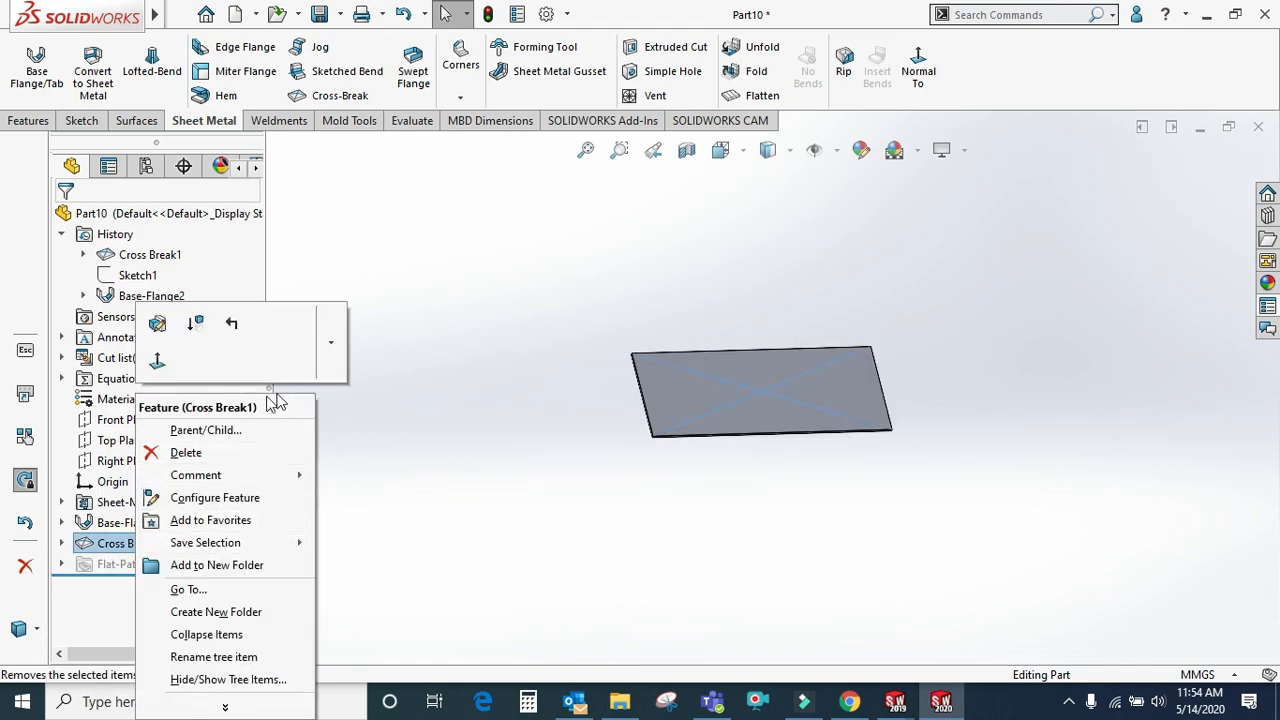
left_click(195, 454)
left_click(756, 260)
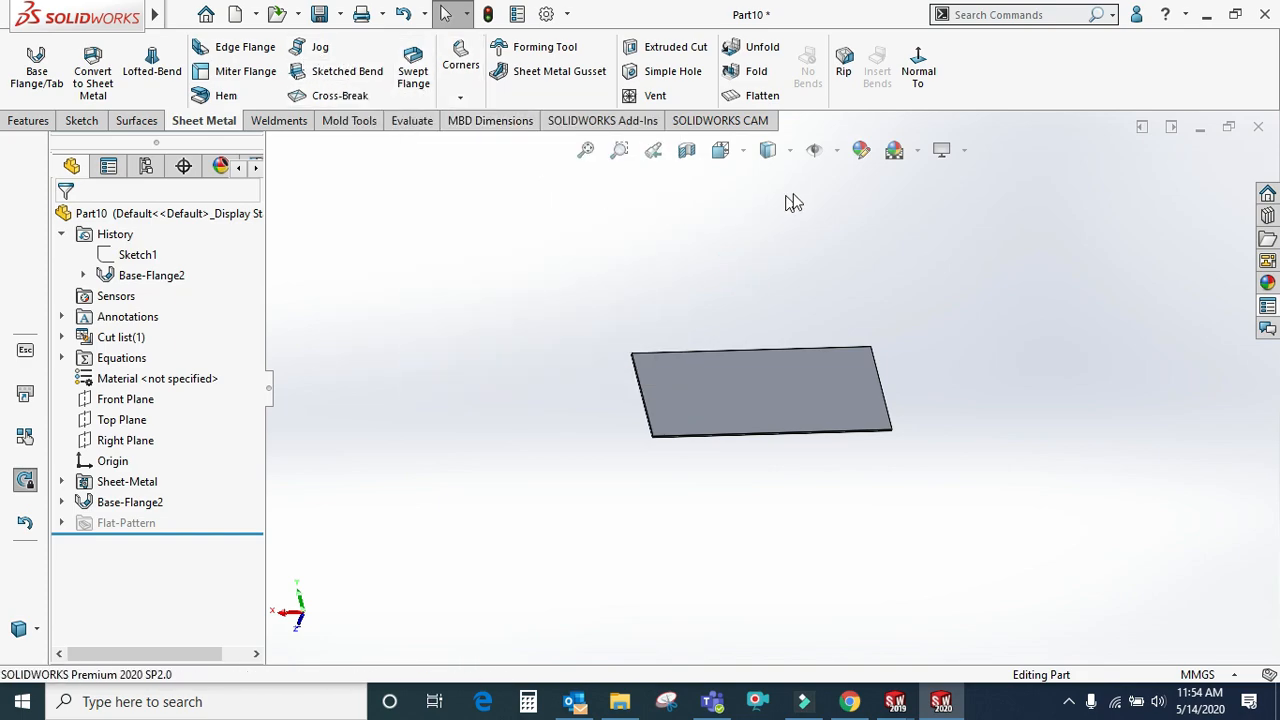
Start a sketch on the plate's long, thin side face and view it straight on
scroll(740, 348, "up", 2)
middle_click_drag(745, 475, 734, 409)
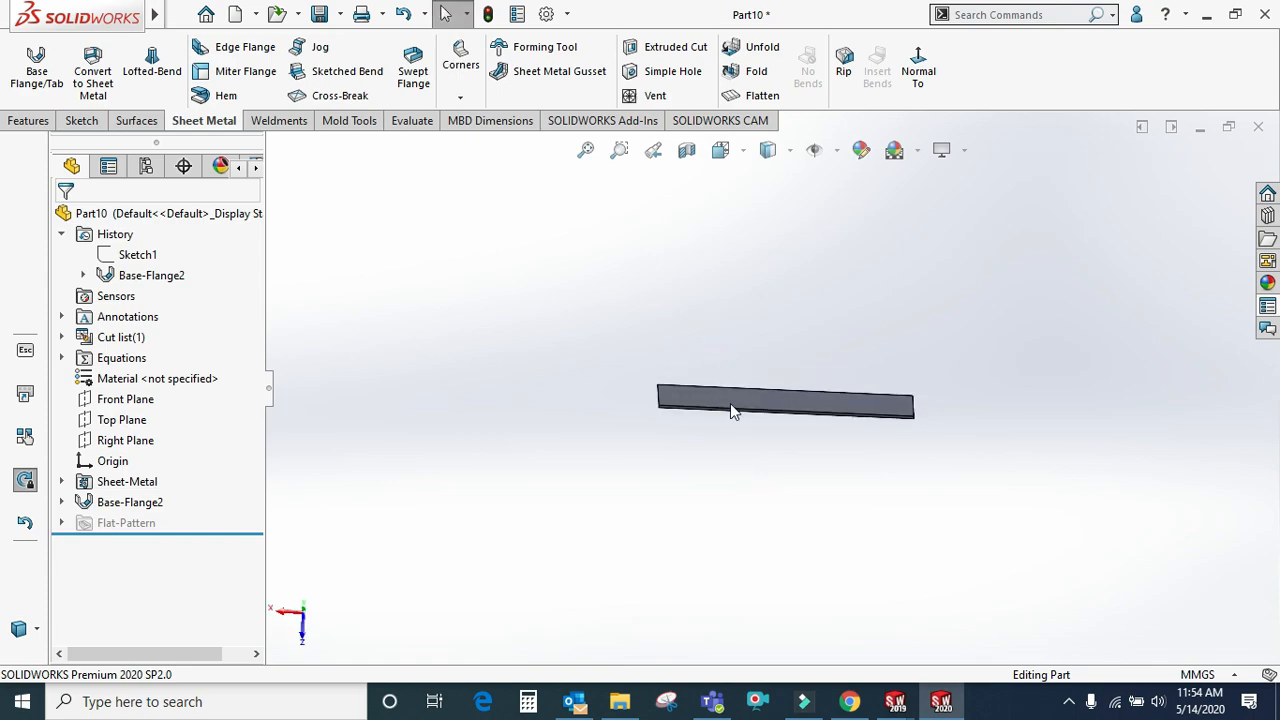
scroll(700, 440, "down", 5)
left_click(692, 396)
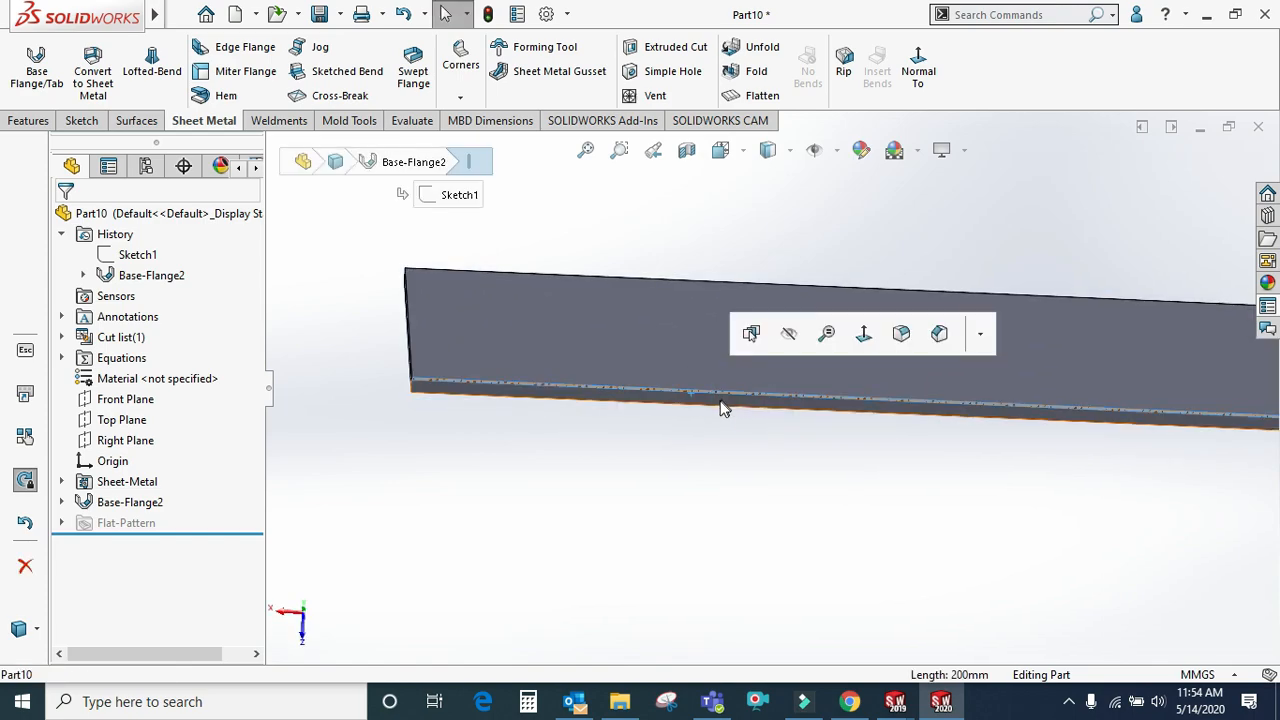
left_click(720, 403)
left_click(810, 340)
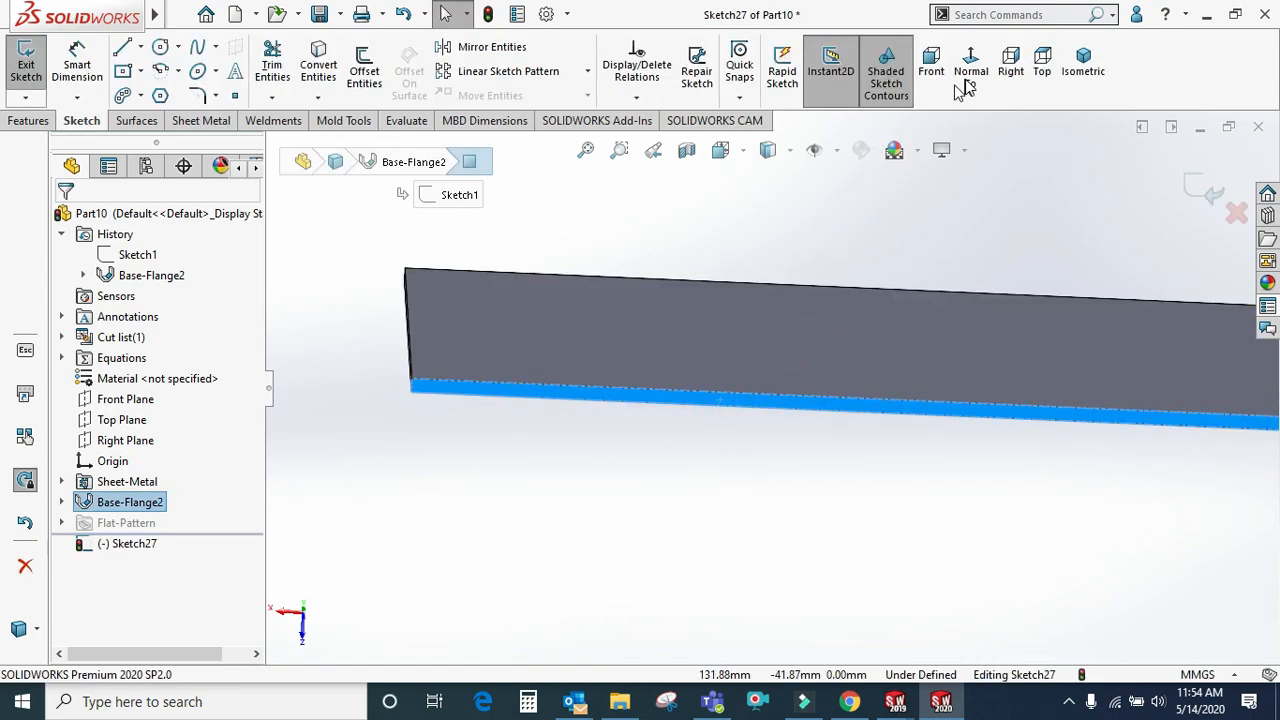
left_click(970, 65)
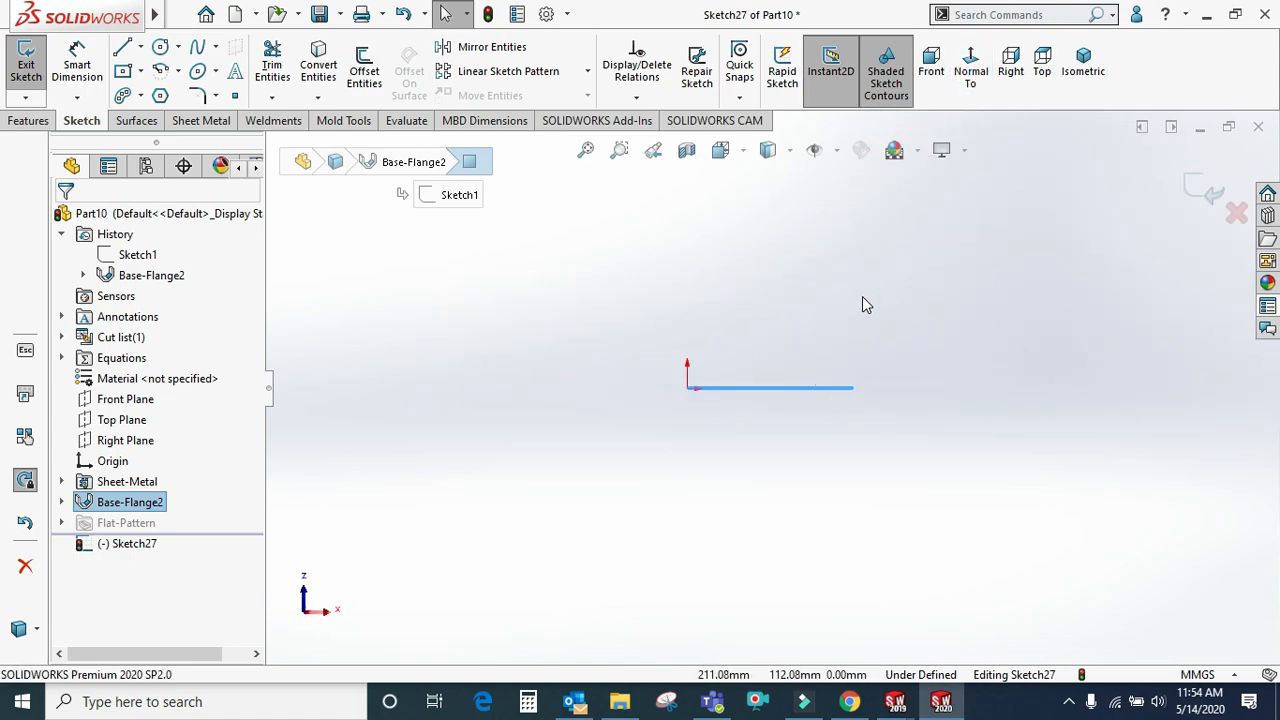
Sketch a three-segment profile from the plate's end: a vertical line about 88 mm long, an inward diagonal, and another vertical line
left_click(200, 121)
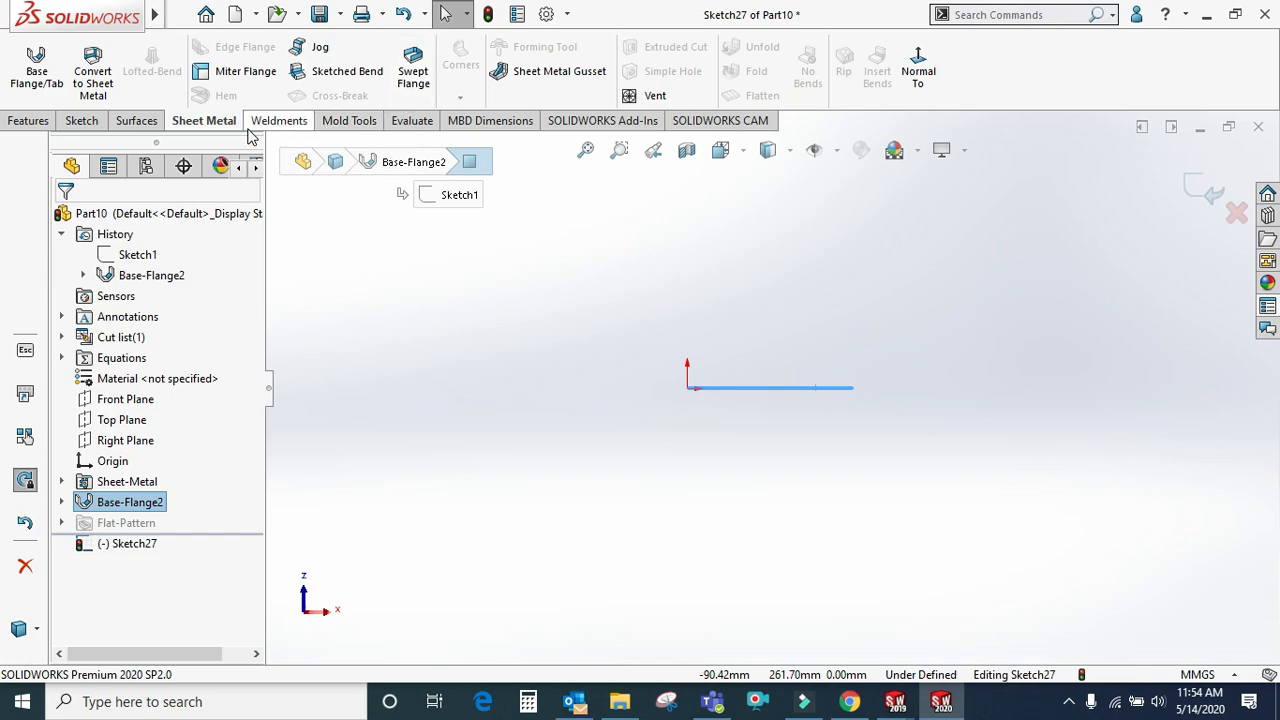
left_click(84, 121)
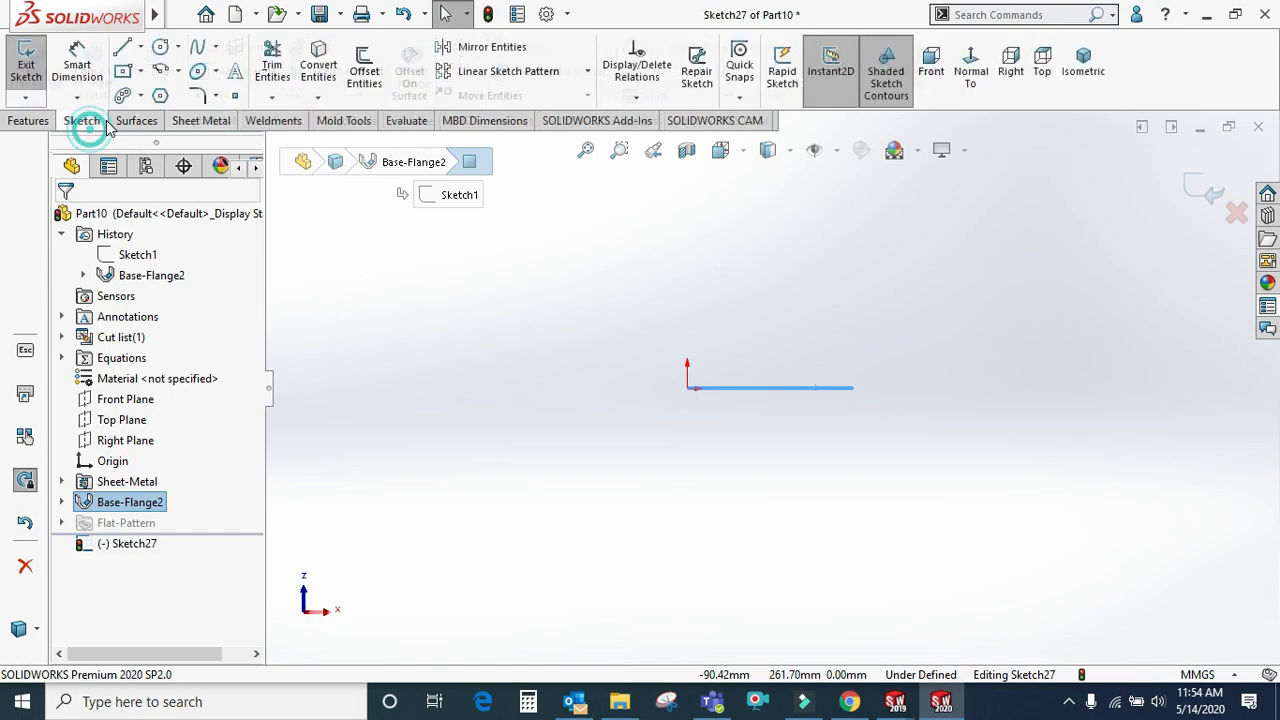
left_click(139, 50)
left_click(150, 63)
left_click(853, 388)
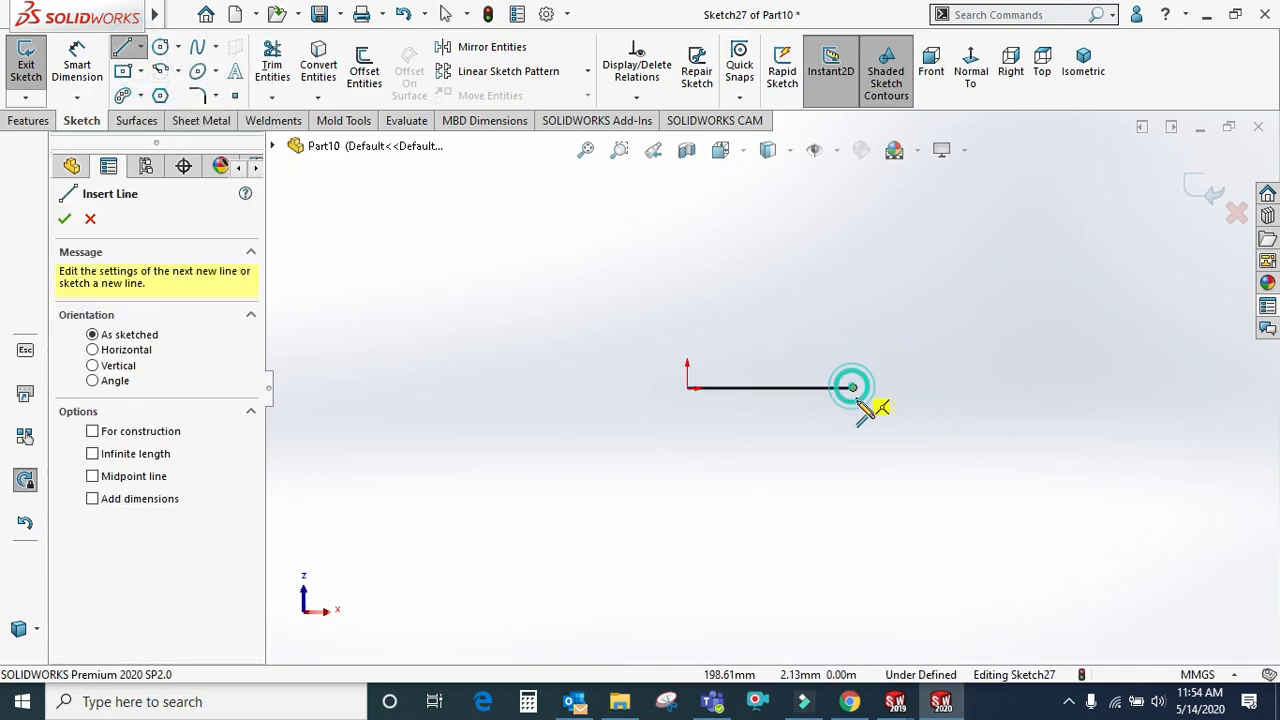
left_click(853, 460)
left_click(823, 490)
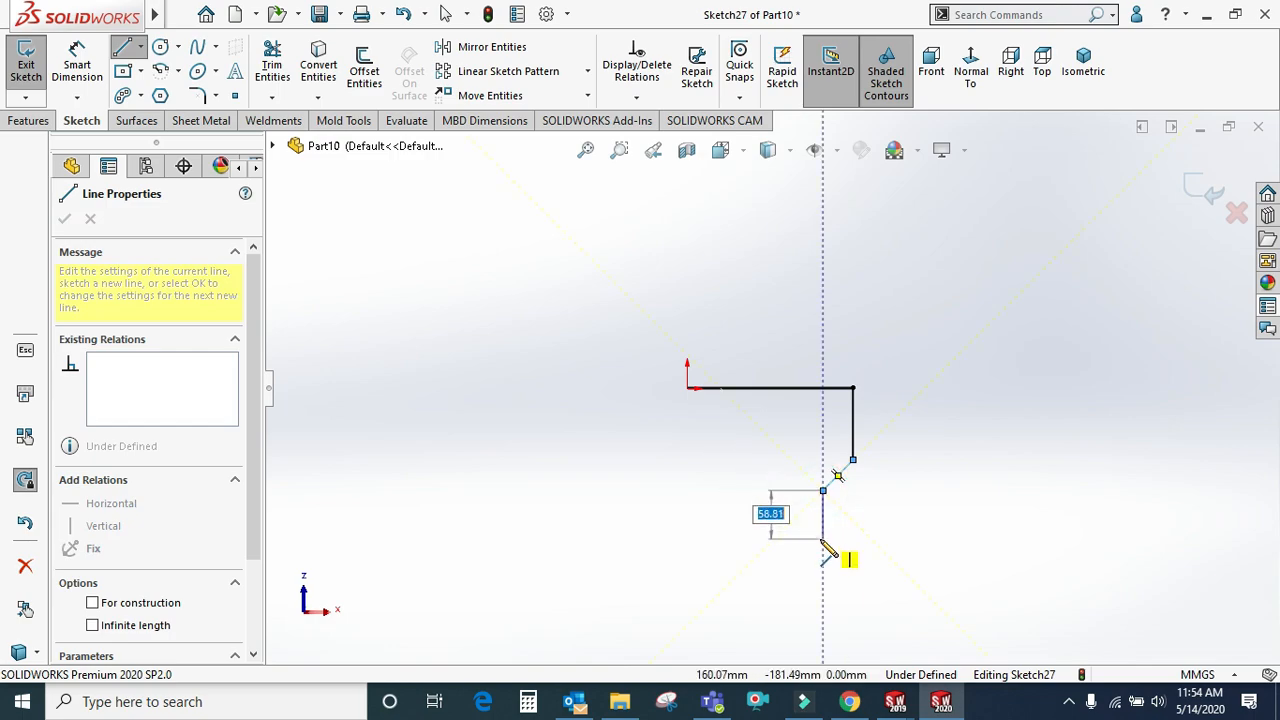
left_click(826, 556)
right_click(886, 477)
left_click(871, 517)
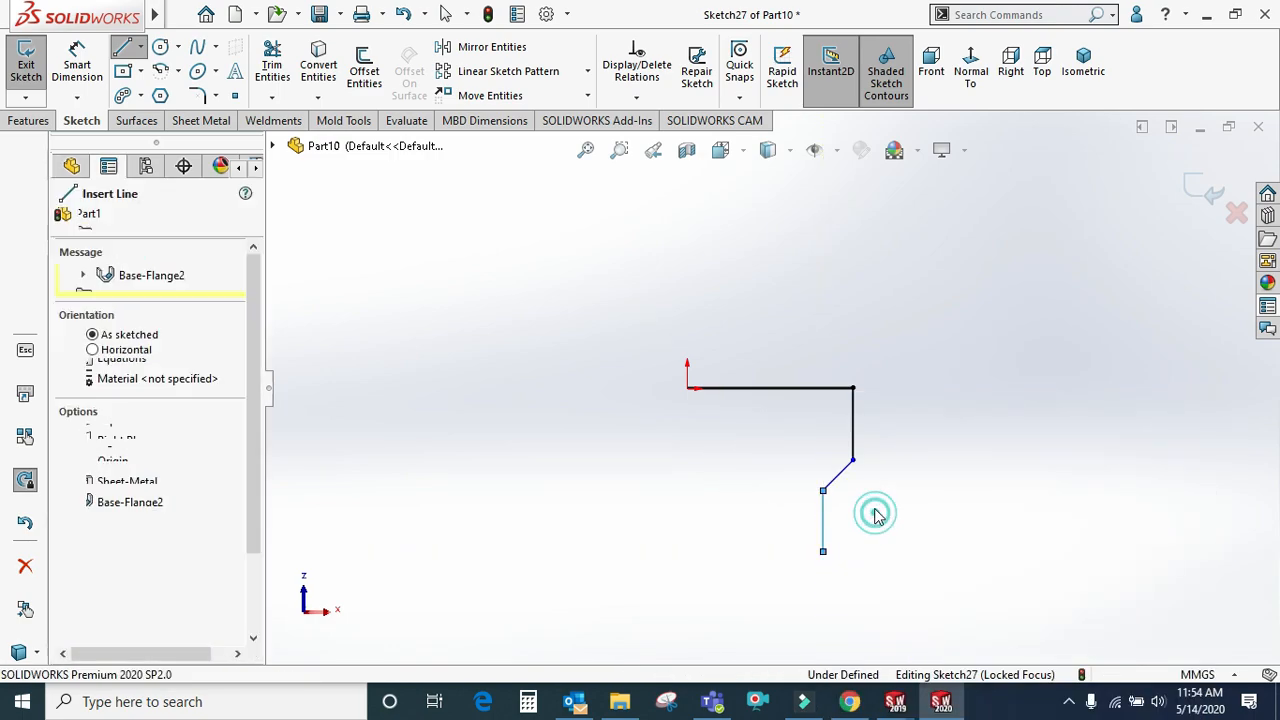
right_click(866, 478)
left_click(900, 482)
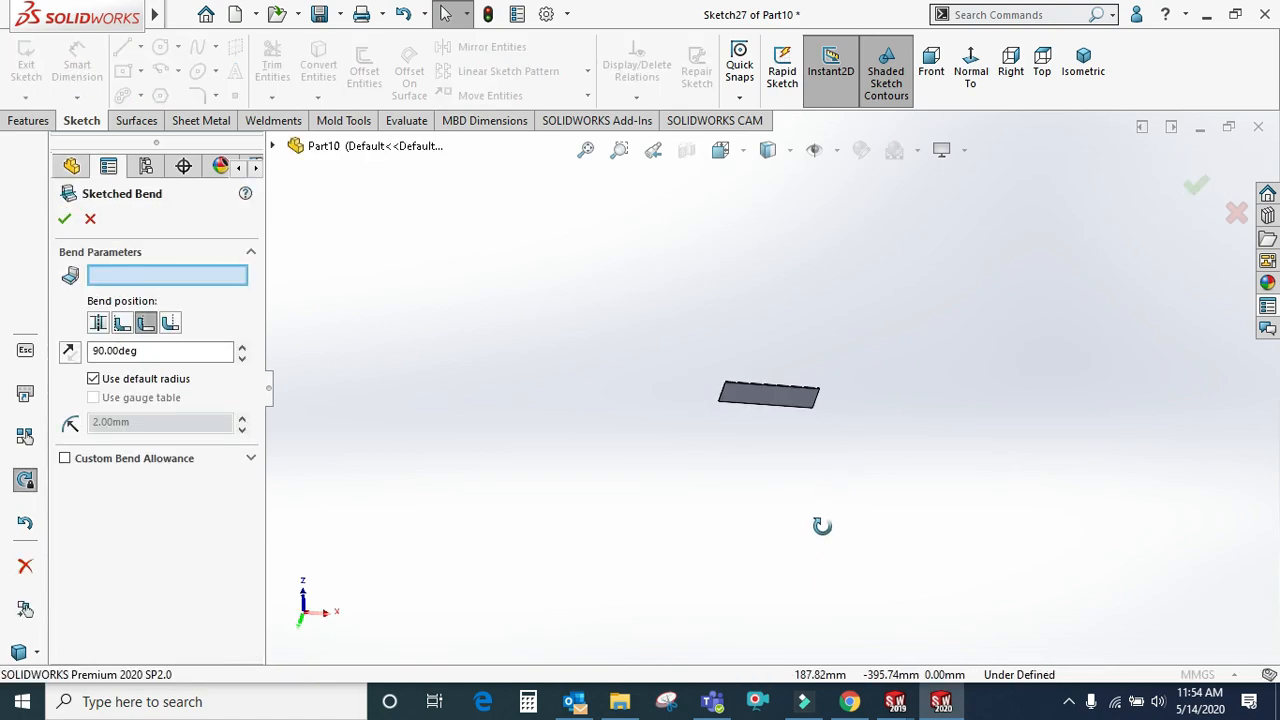
left_click(90, 218)
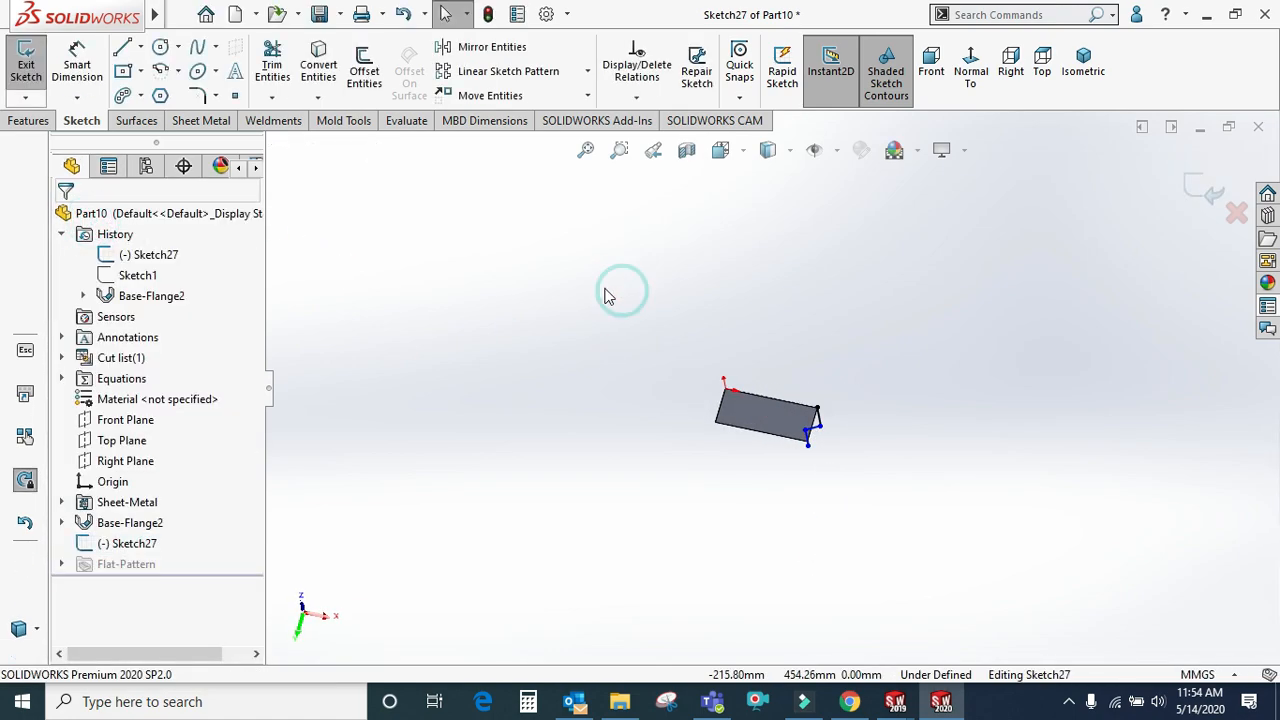
Start a swept flange with the three-segment sketch as profile and the plate's short end edge as path
left_click(185, 122)
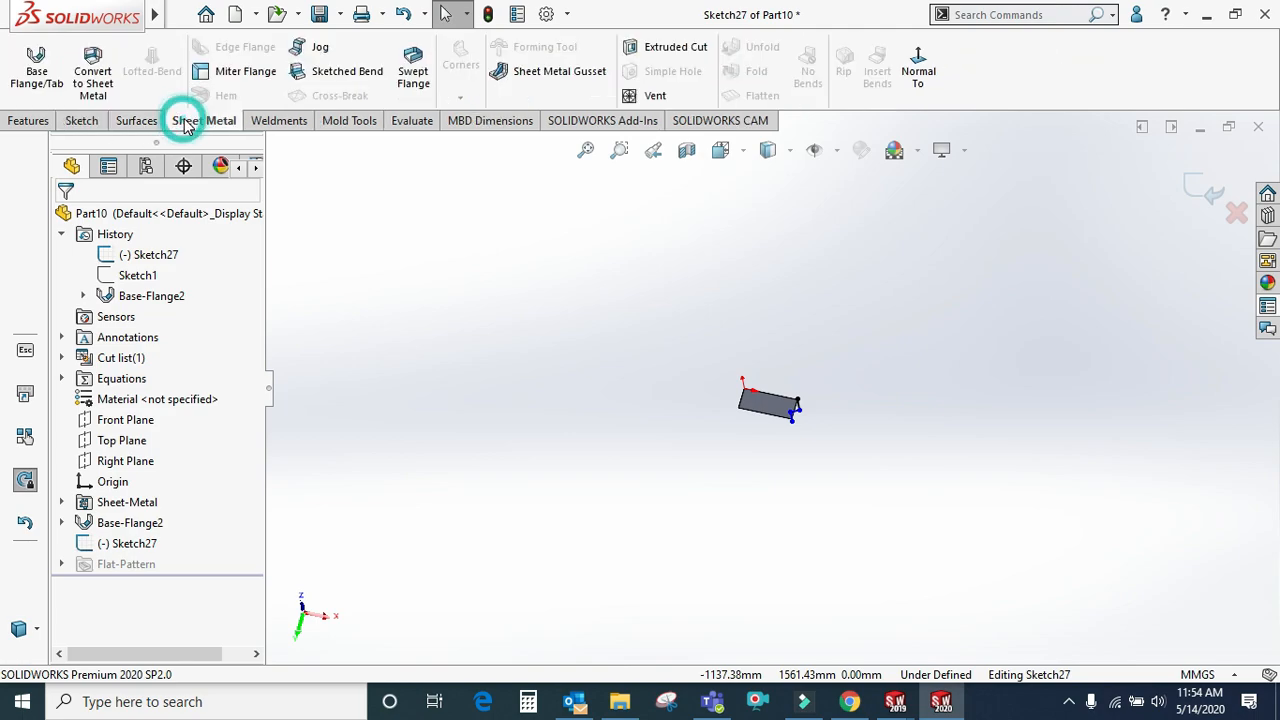
left_click(412, 76)
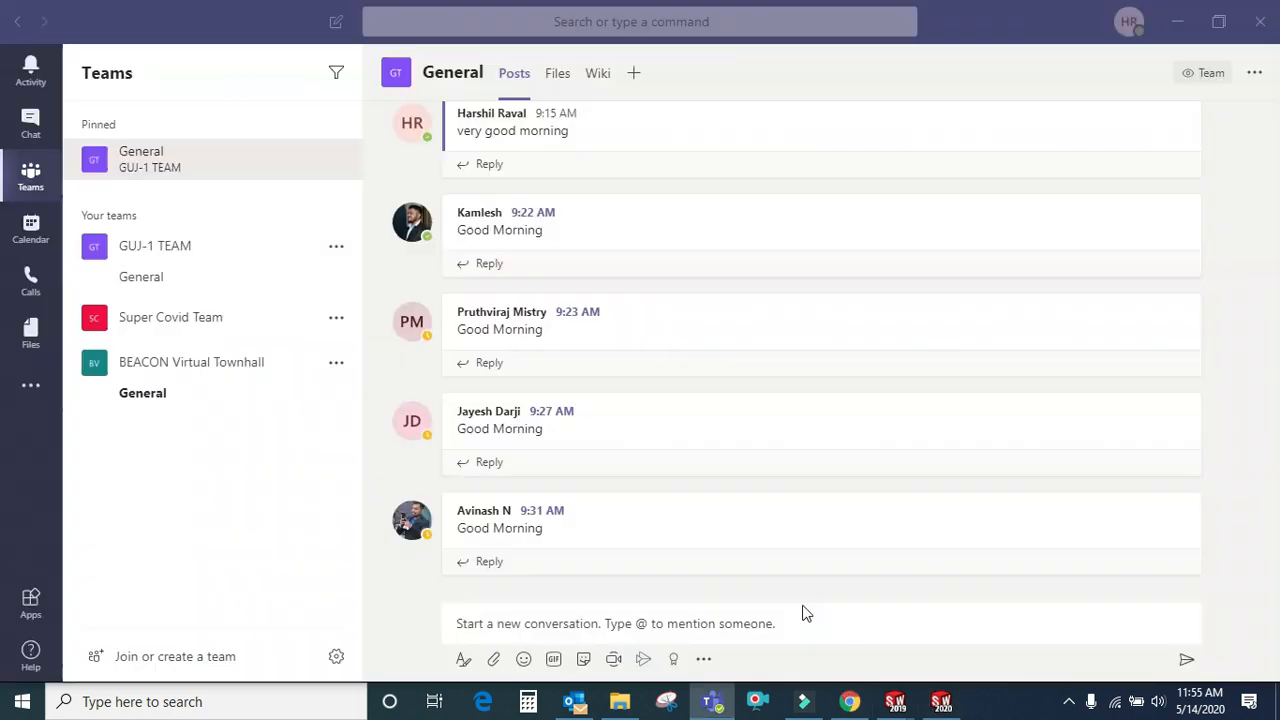
left_click(1179, 22)
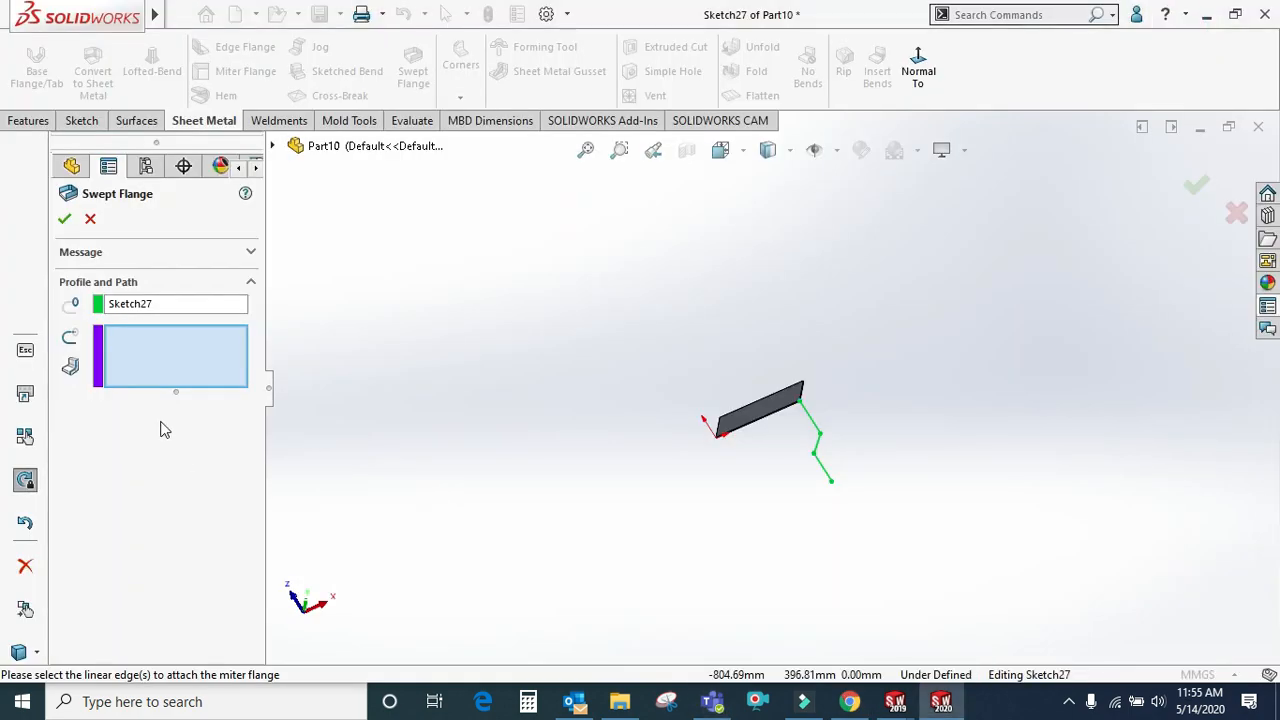
scroll(806, 401, "down", 6)
middle_click_drag(731, 396, 803, 464)
scroll(806, 472, "down", 2)
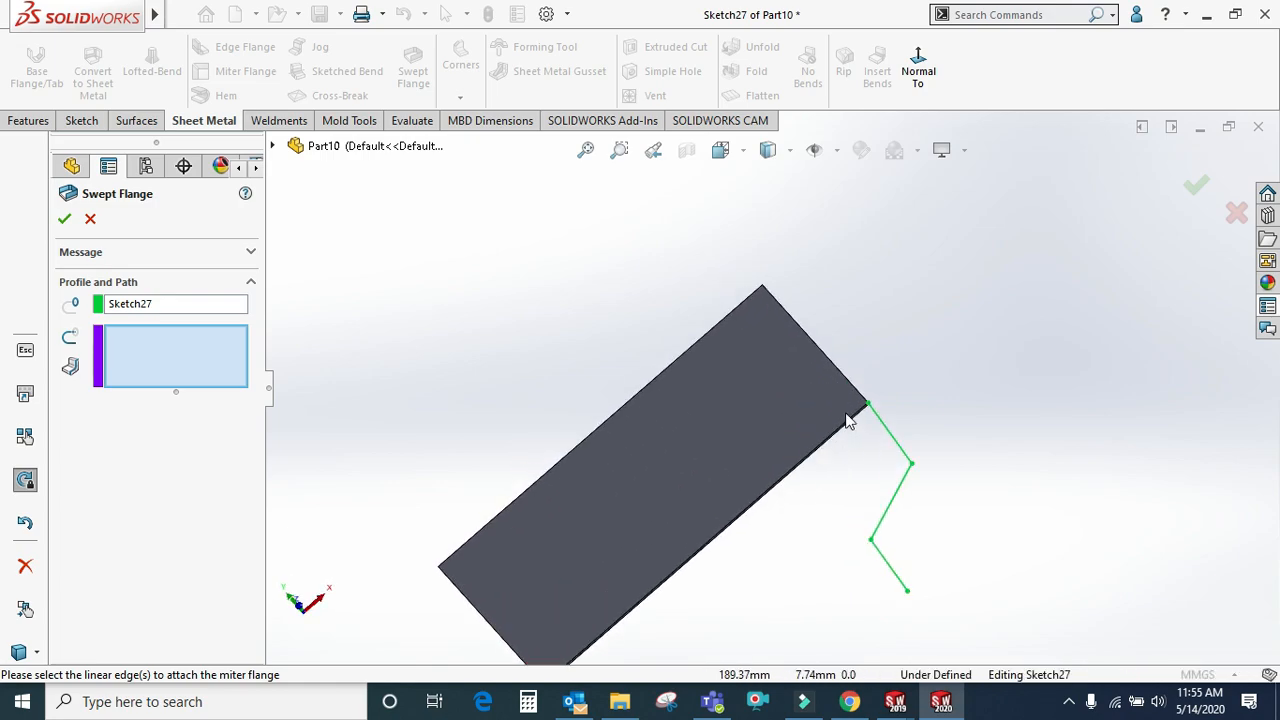
left_click(857, 387)
middle_click_drag(857, 387, 623, 503)
scroll(826, 434, "down", 4)
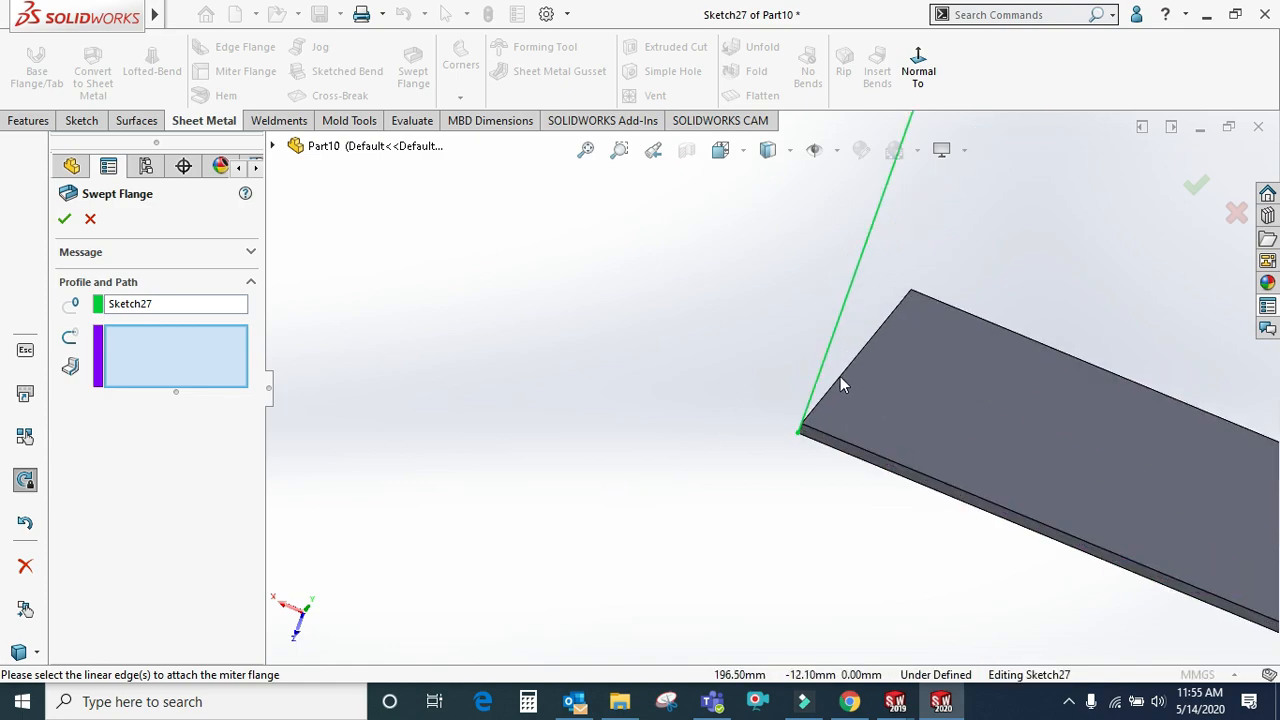
left_click(841, 381)
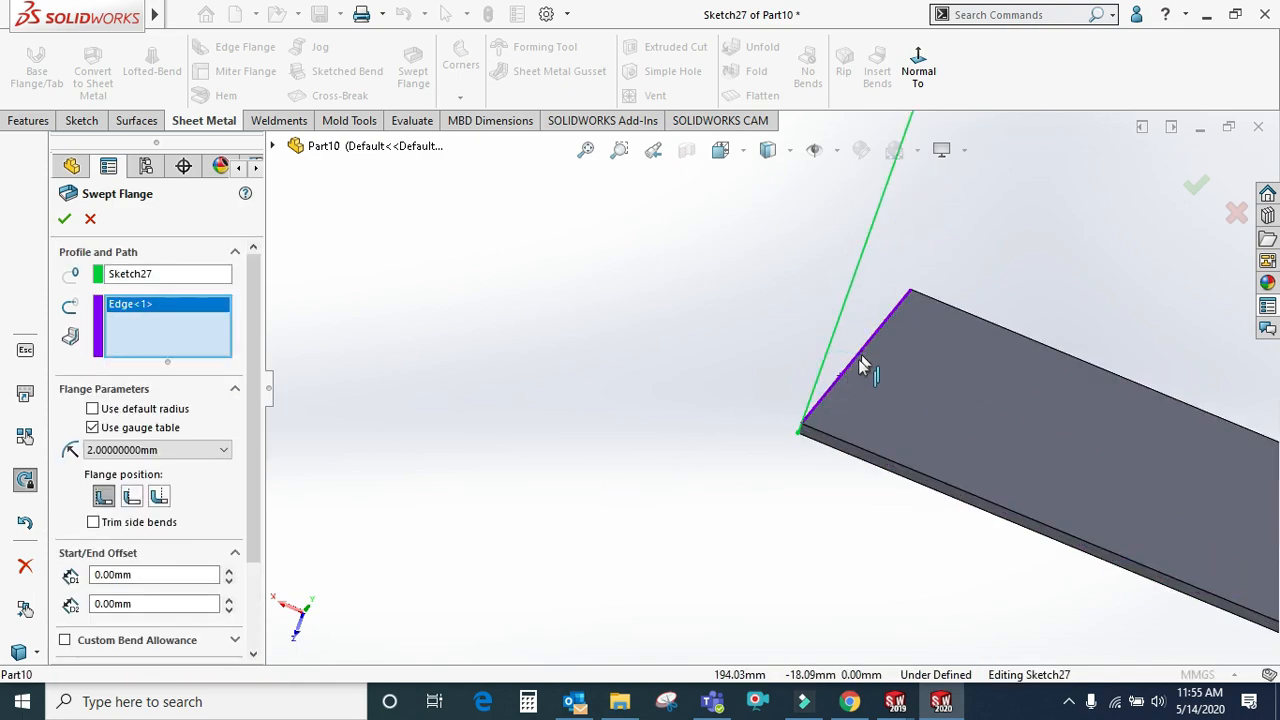
Try to create the swept flange with the default bend radius, then cancel the command
scroll(848, 380, "up", 3)
scroll(848, 380, "up", 1)
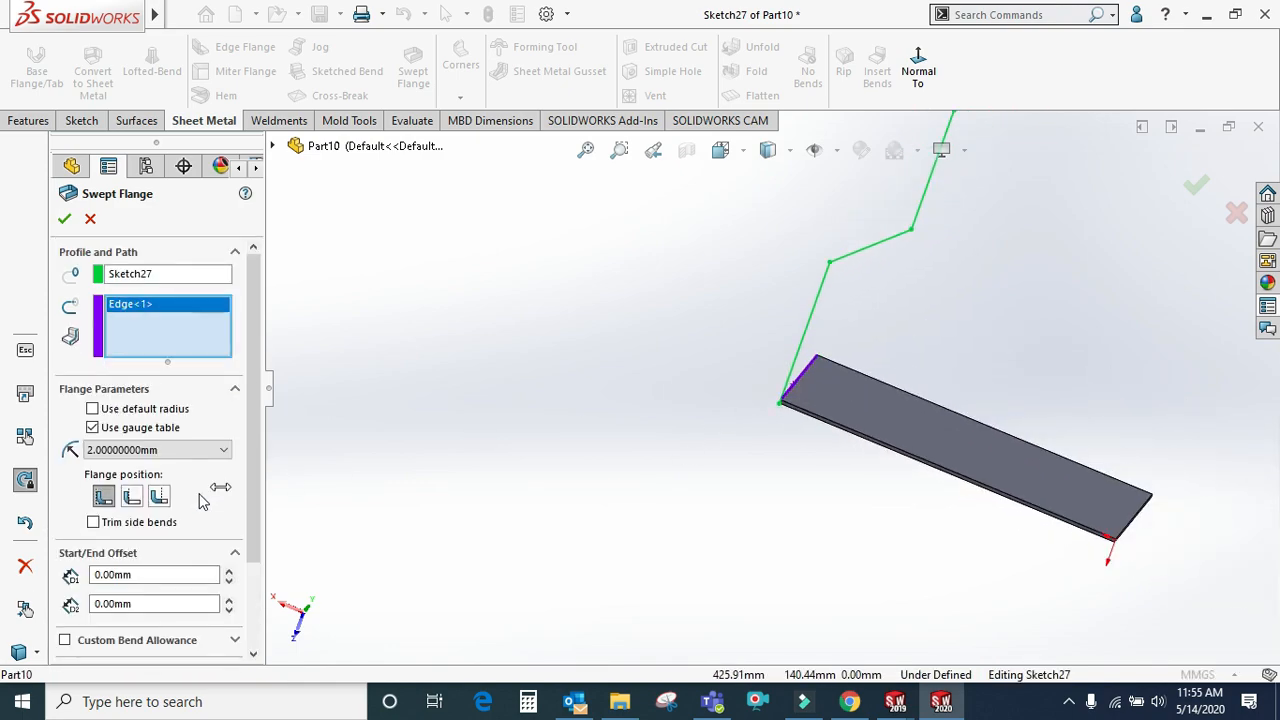
left_click(93, 409)
left_click(92, 428)
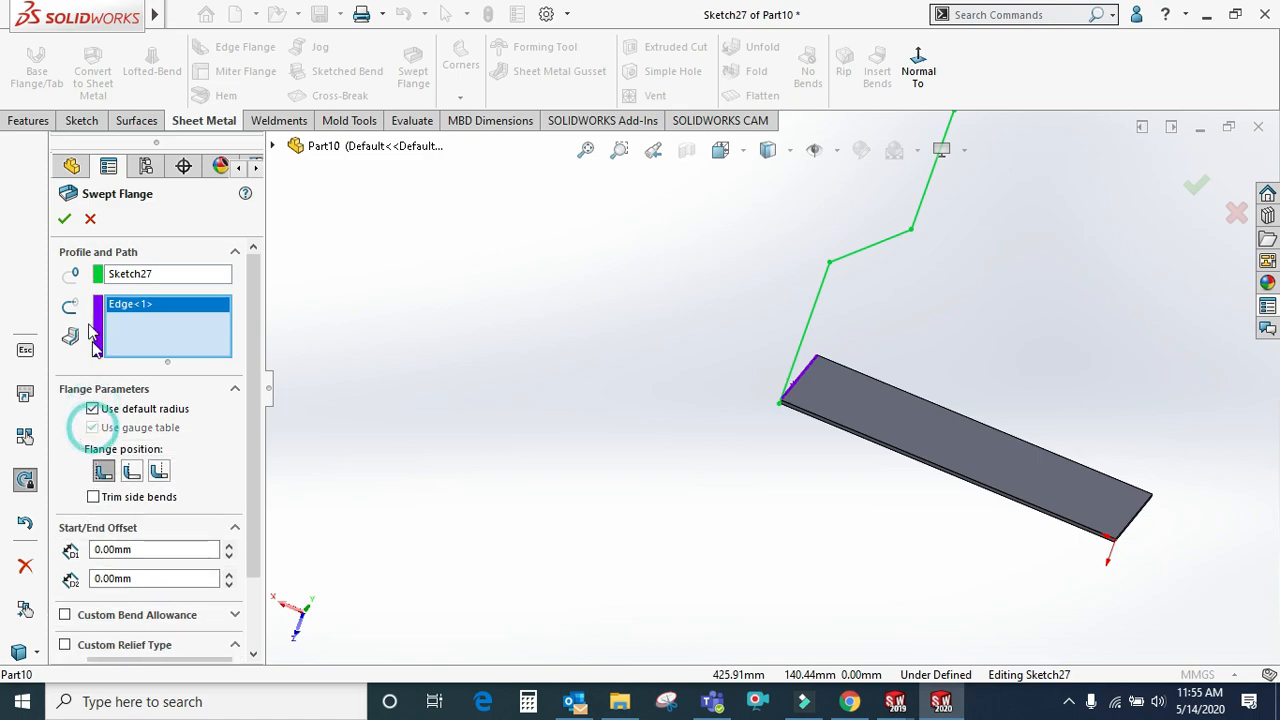
left_click(66, 219)
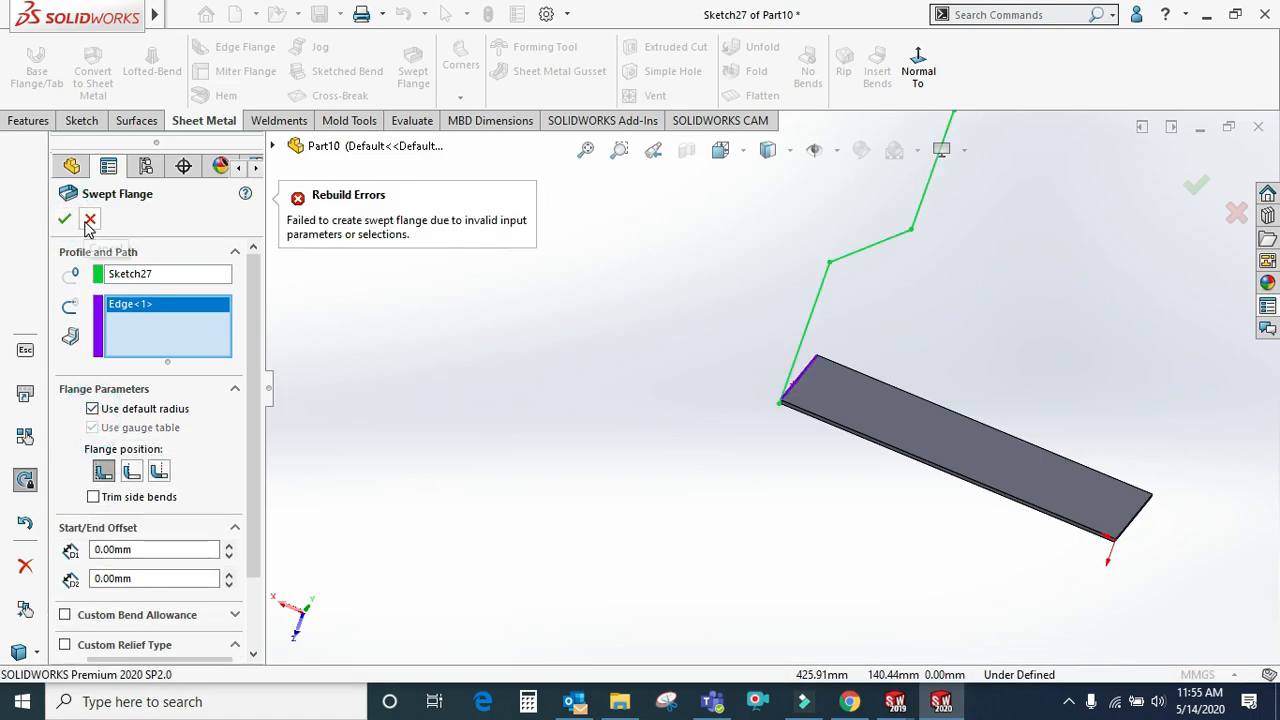
scroll(195, 522, "down", 2)
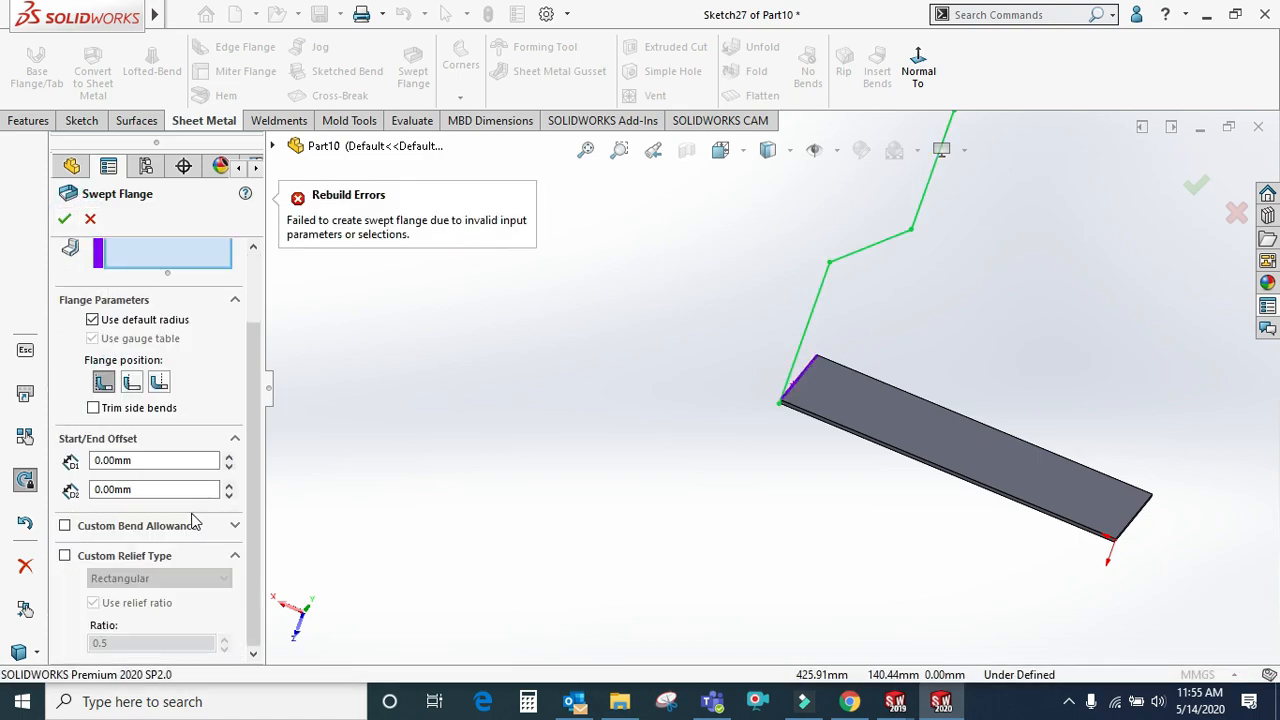
left_click(90, 219)
Set the length of the profile's first vertical line, the one touching the plate, to 8 mm
scroll(751, 410, "down", 5)
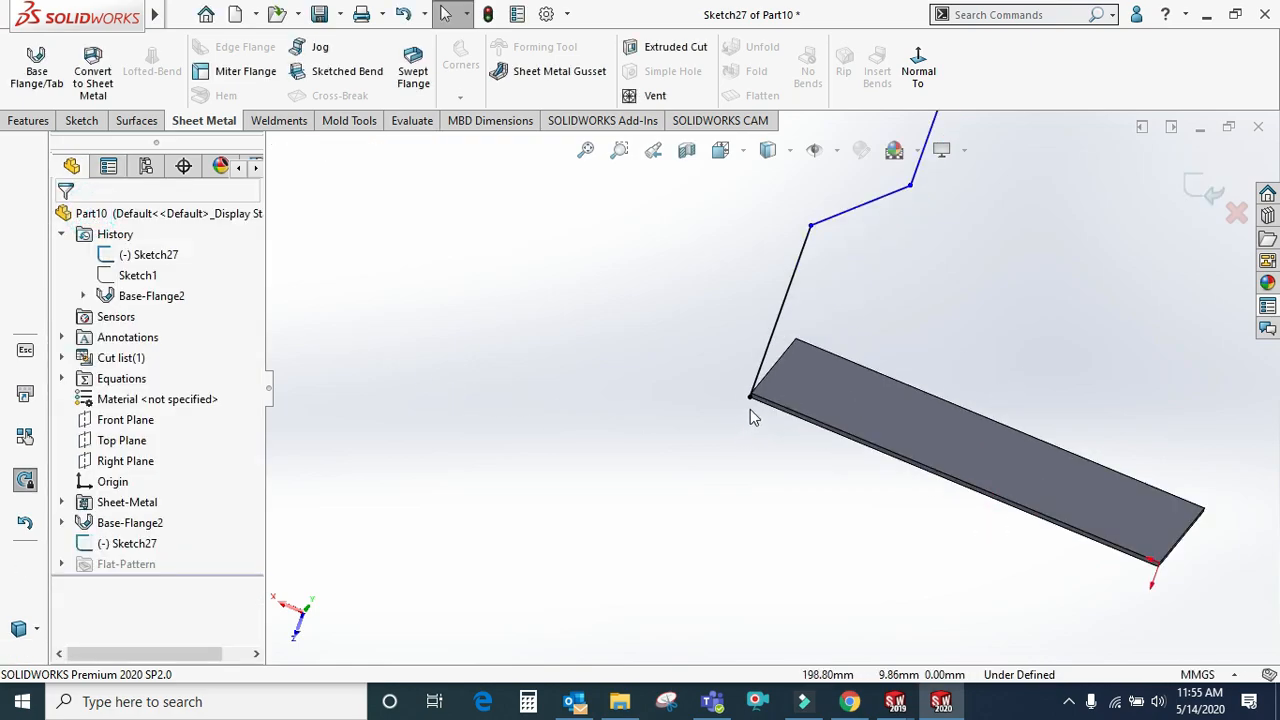
scroll(775, 411, "down", 2)
middle_click_drag(775, 411, 782, 408)
scroll(783, 409, "up", 2)
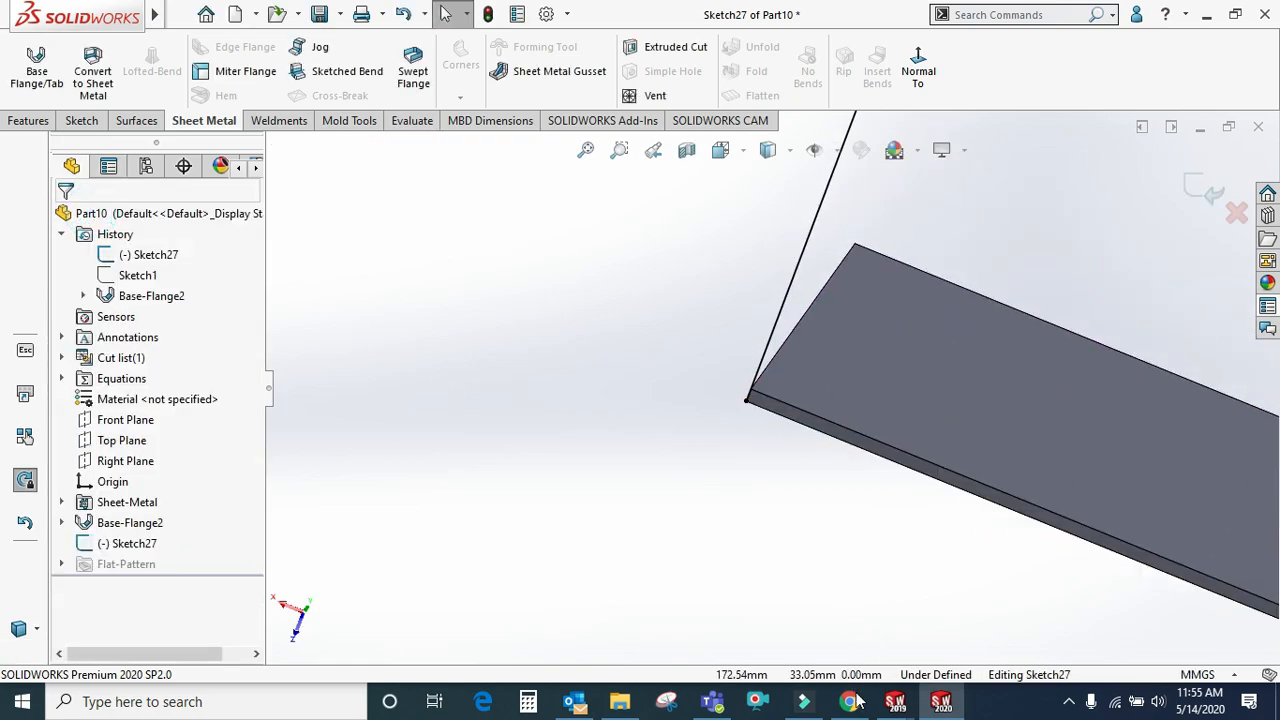
mouse_move(816, 709)
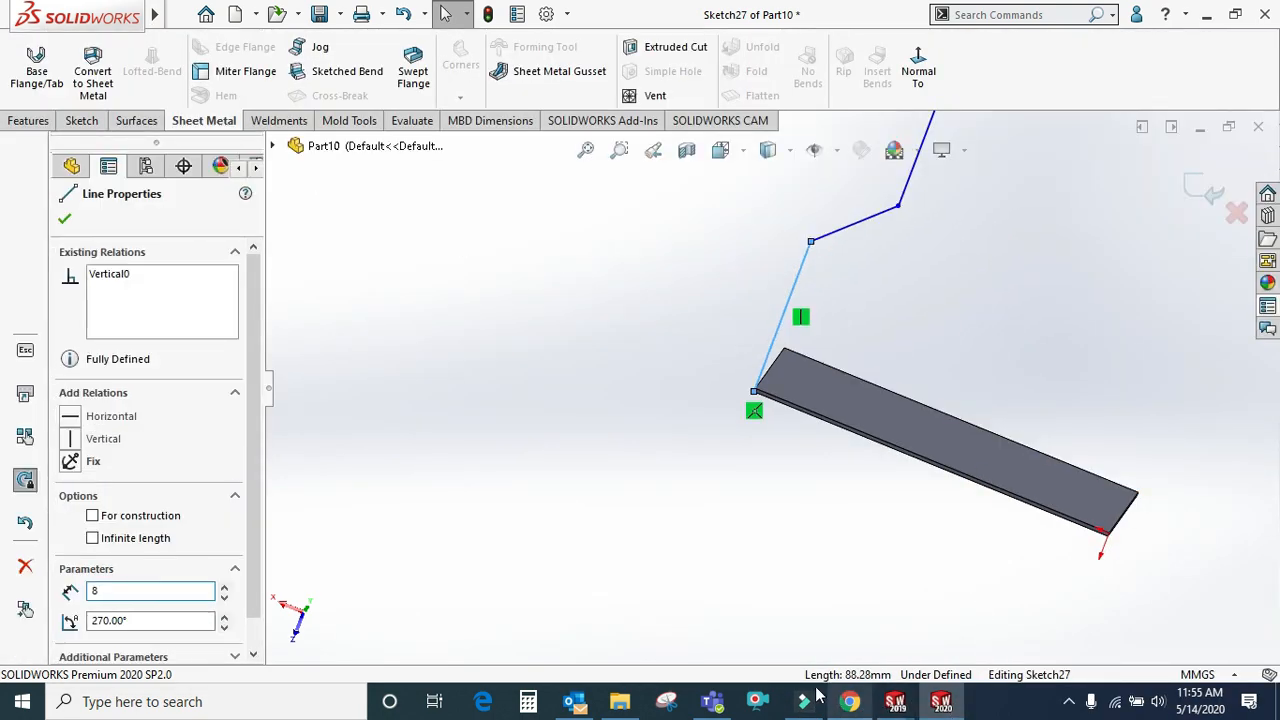
key("Return")
left_click(1069, 702)
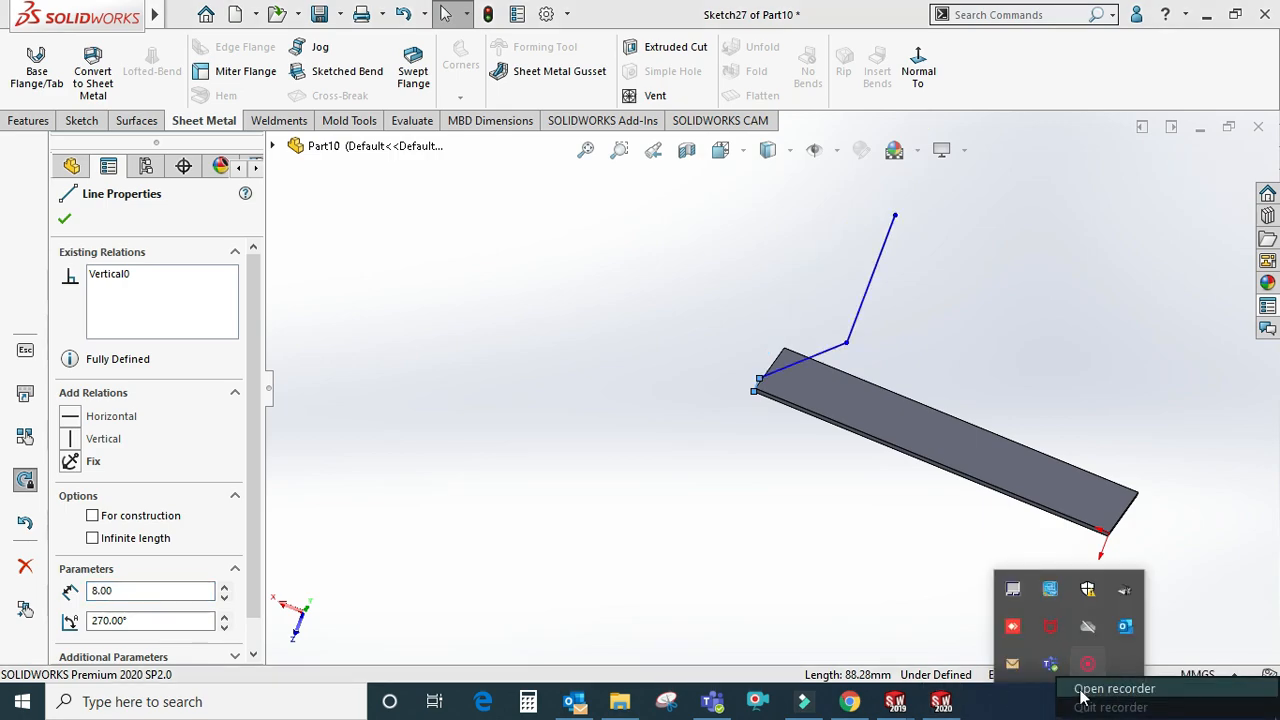
left_click(1084, 674)
left_click(1027, 662)
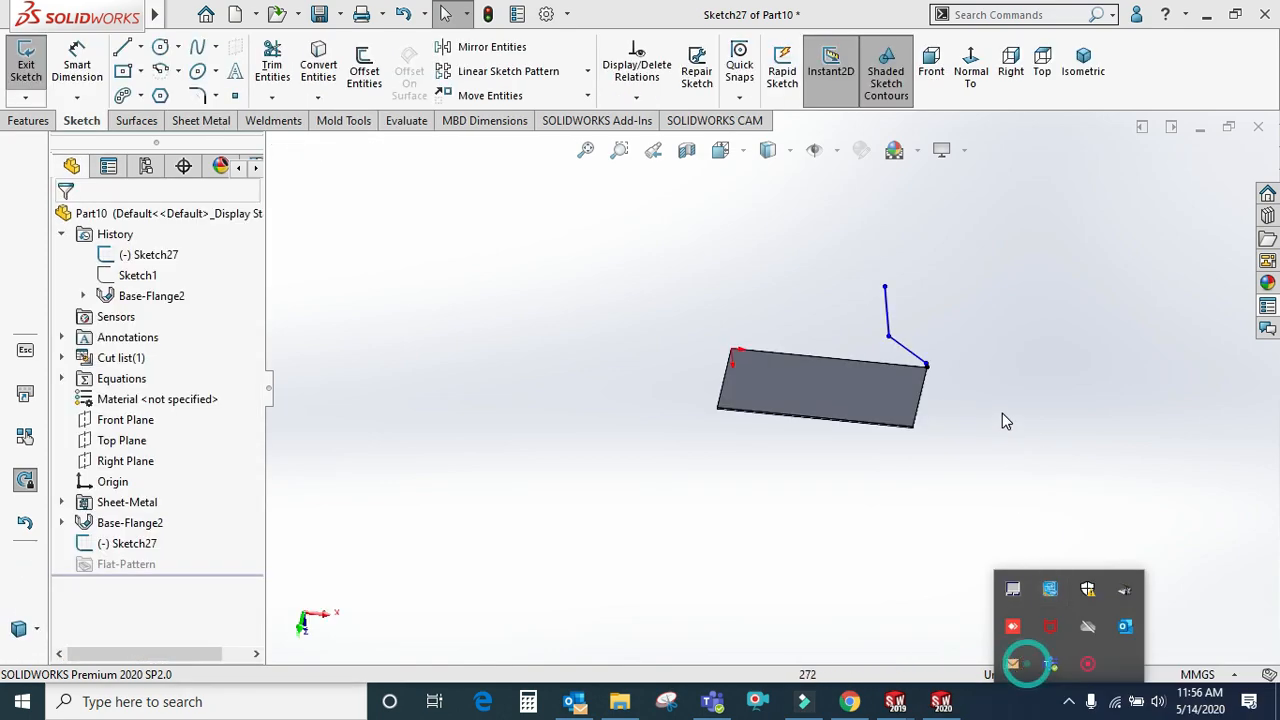
left_click(1000, 409)
View the sketch straight on and move the profile's start point to the upper corner of the plate's end
scroll(853, 265, "up", 2)
scroll(851, 322, "down", 7)
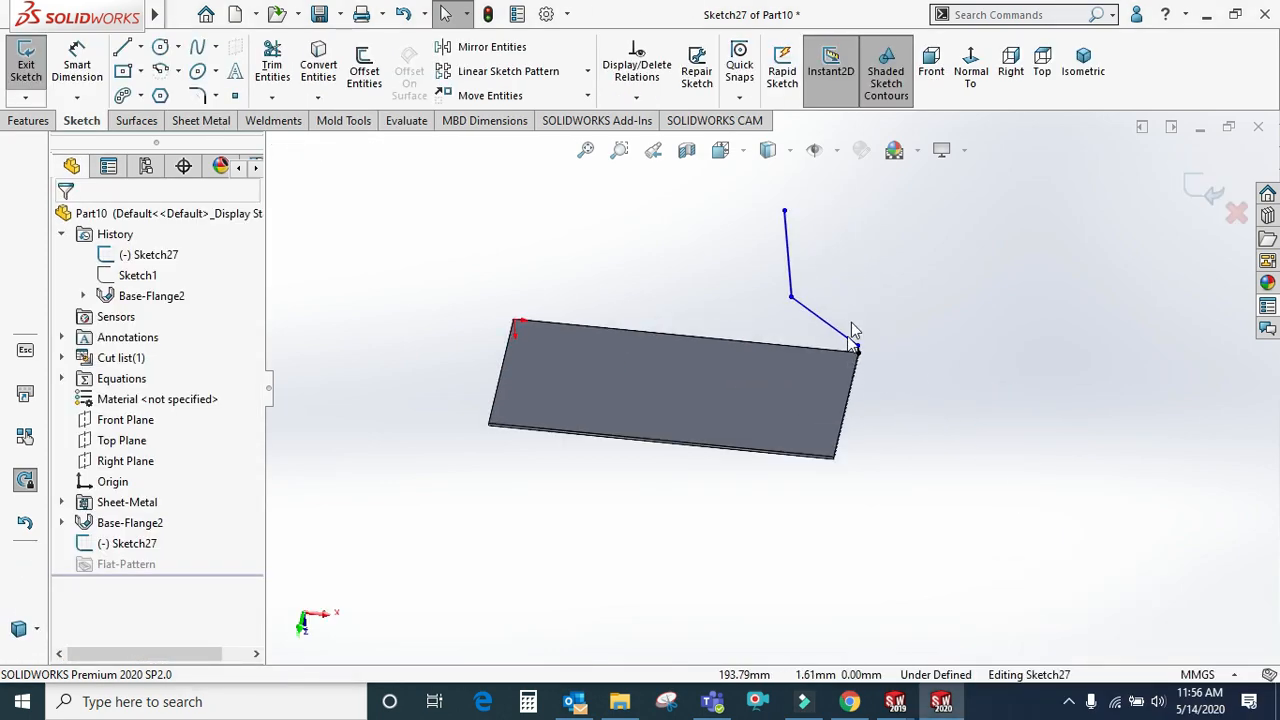
scroll(851, 328, "up", 3)
key("ctrl+8")
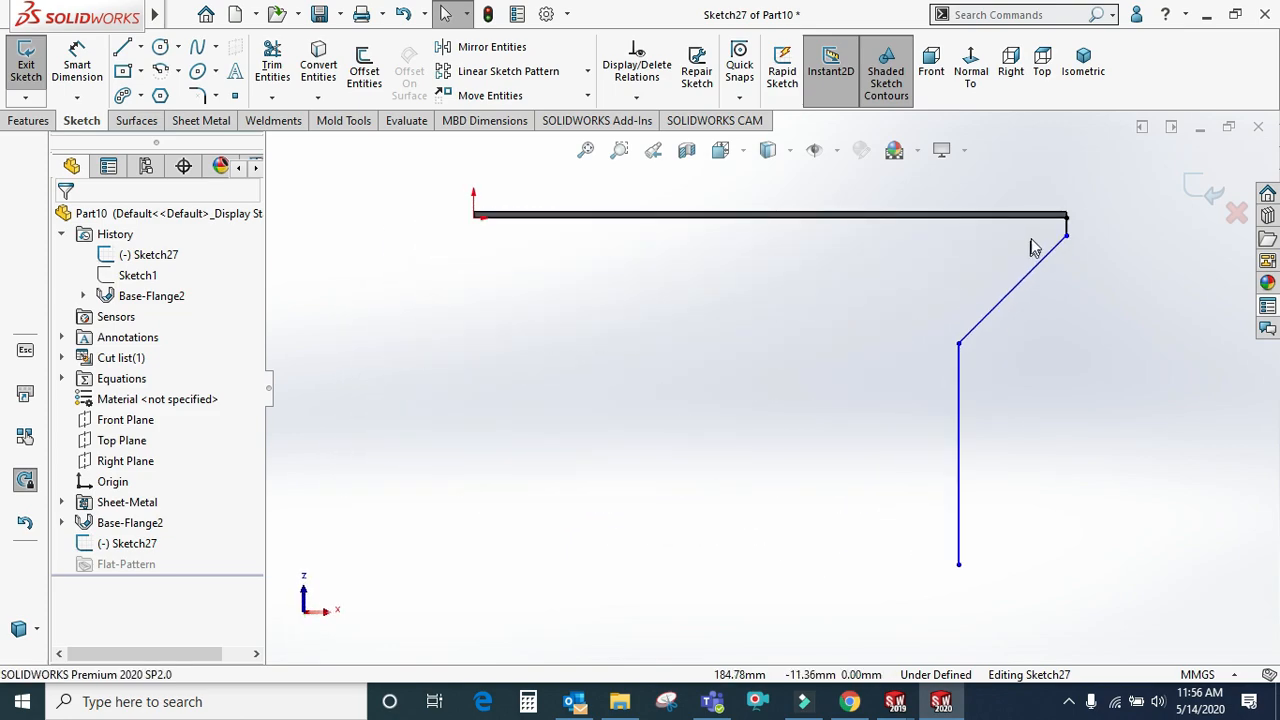
scroll(1033, 228, "down", 4)
mouse_move(972, 285)
left_mouse_down()
mouse_move(973, 272)
mouse_move(970, 297)
left_mouse_up()
left_click(972, 302)
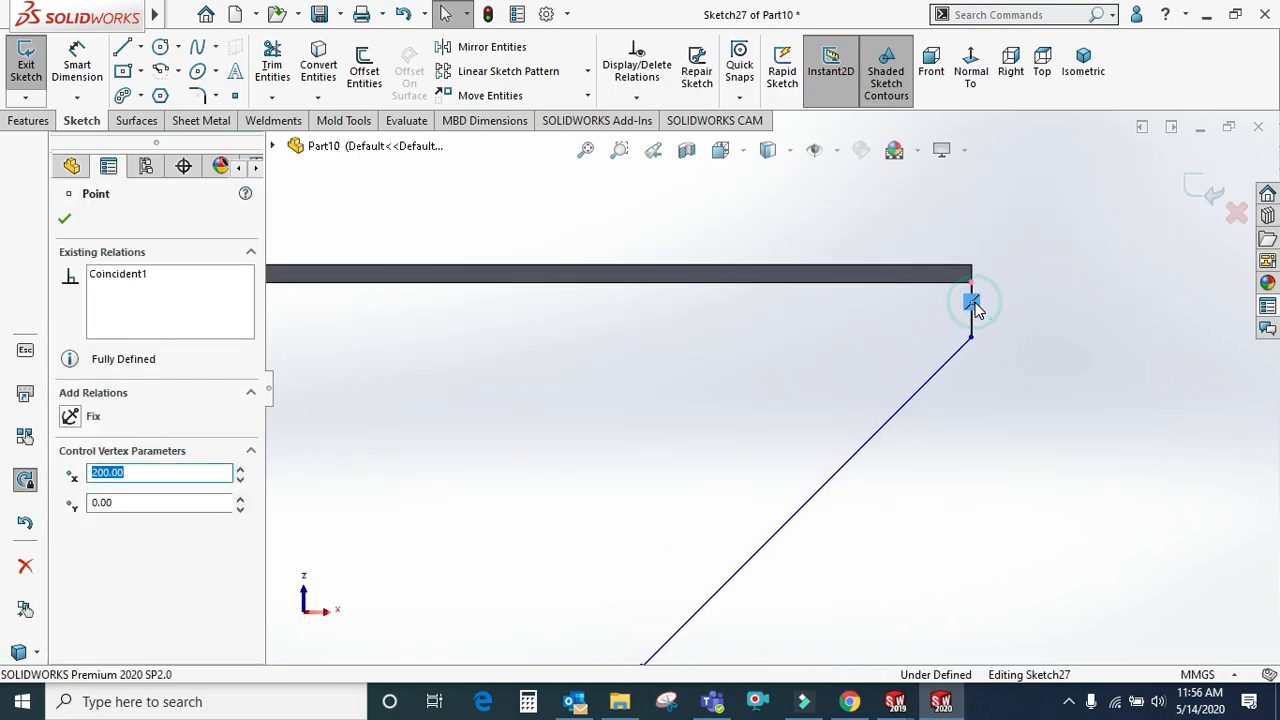
left_click(988, 314)
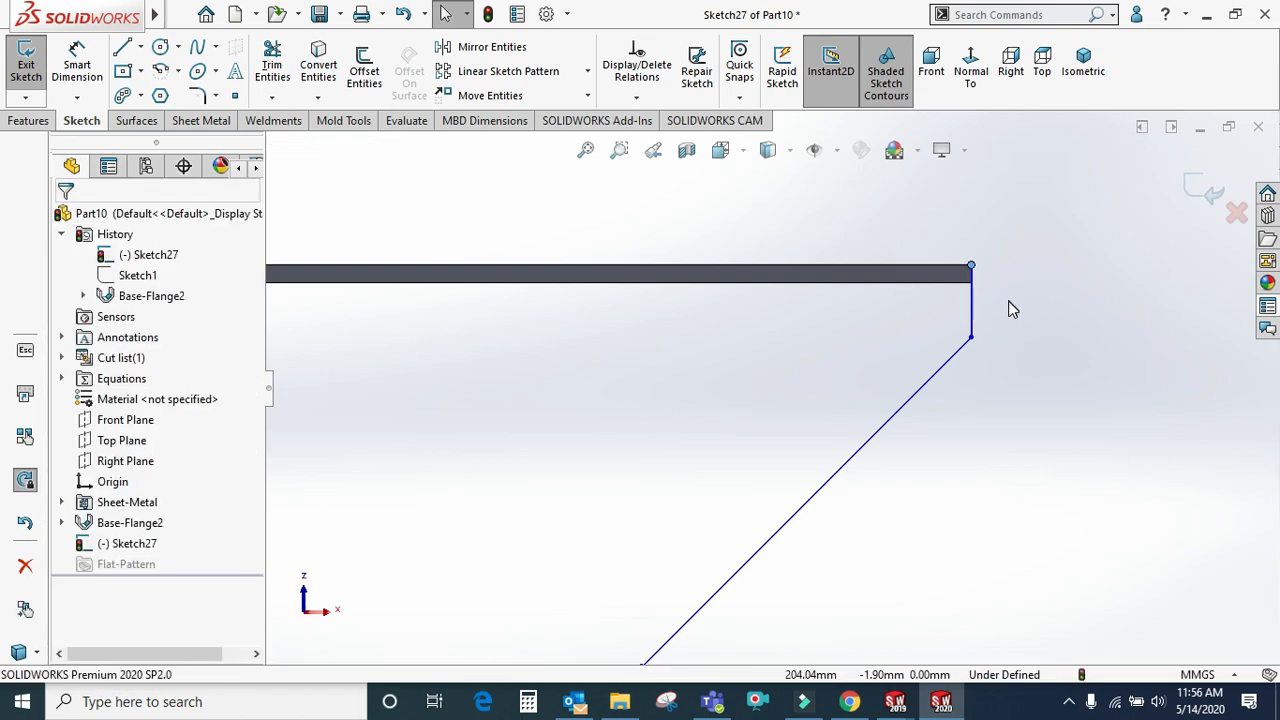
Move the profile's start point down onto the lower corner of the plate's end
scroll(880, 340, "down", 3)
scroll(838, 338, "down", 1)
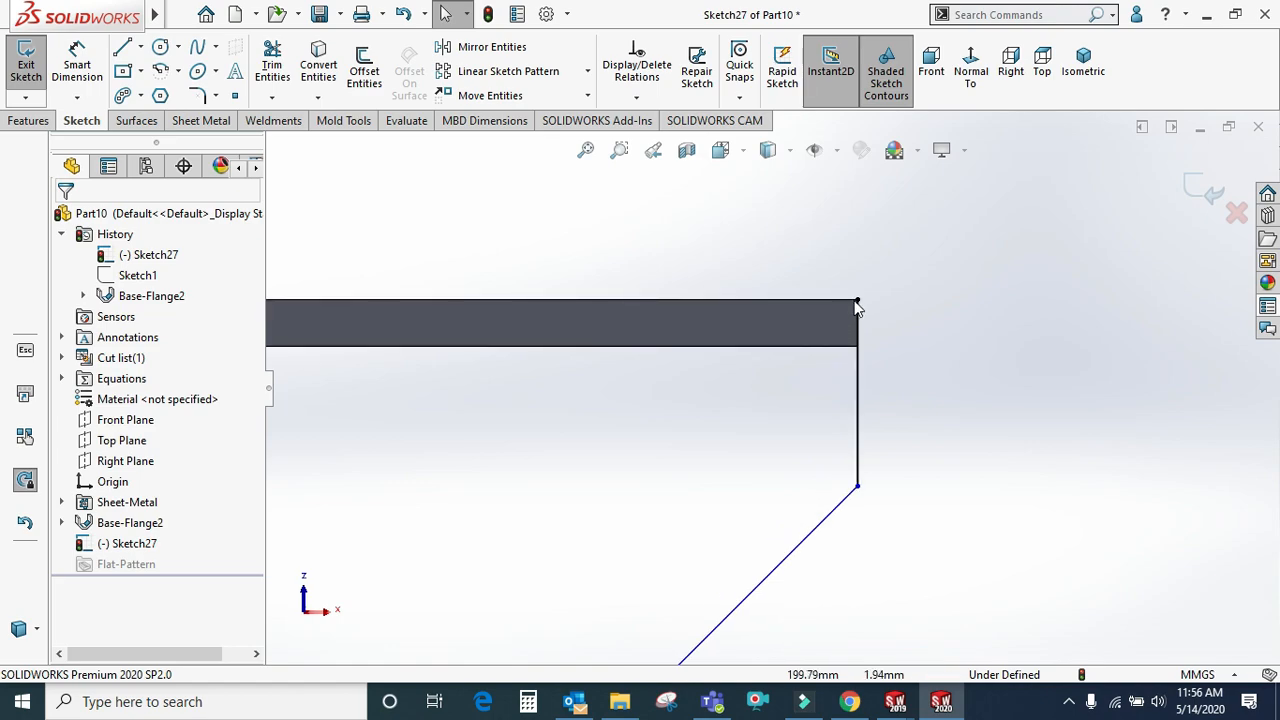
left_click(857, 300)
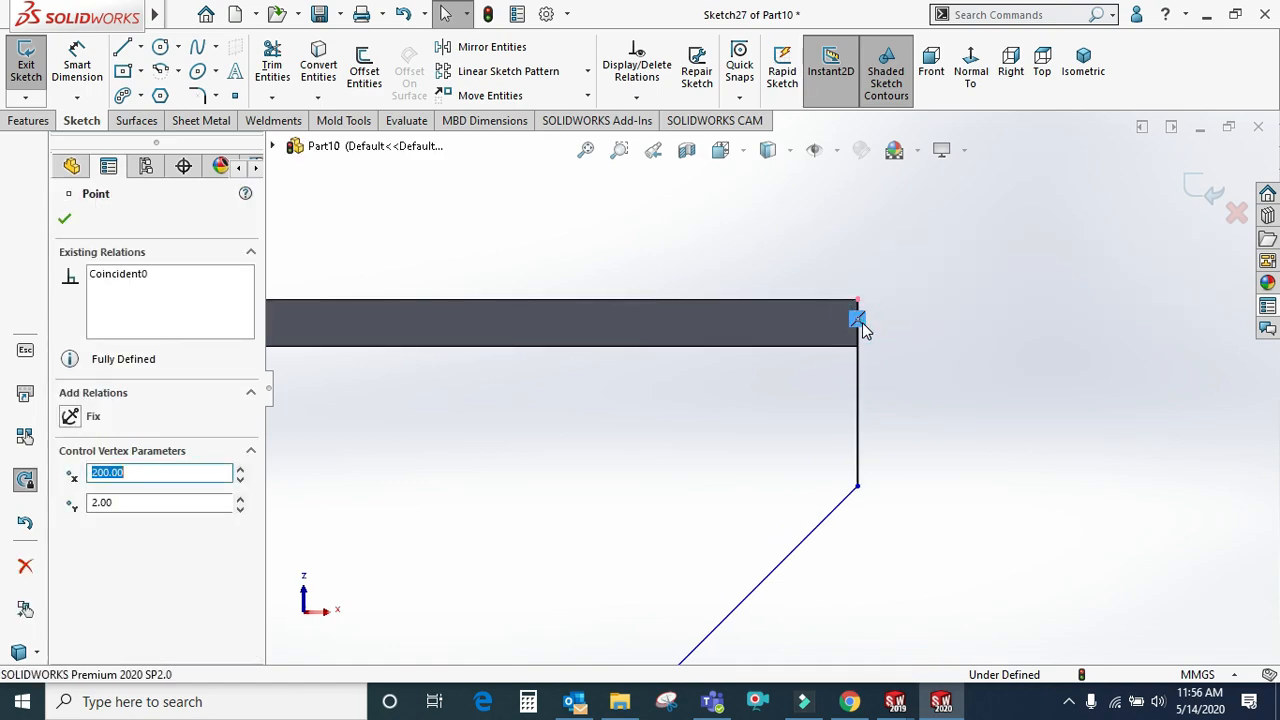
mouse_move(862, 302)
left_mouse_down()
mouse_move(853, 358)
mouse_move(857, 348)
left_mouse_up()
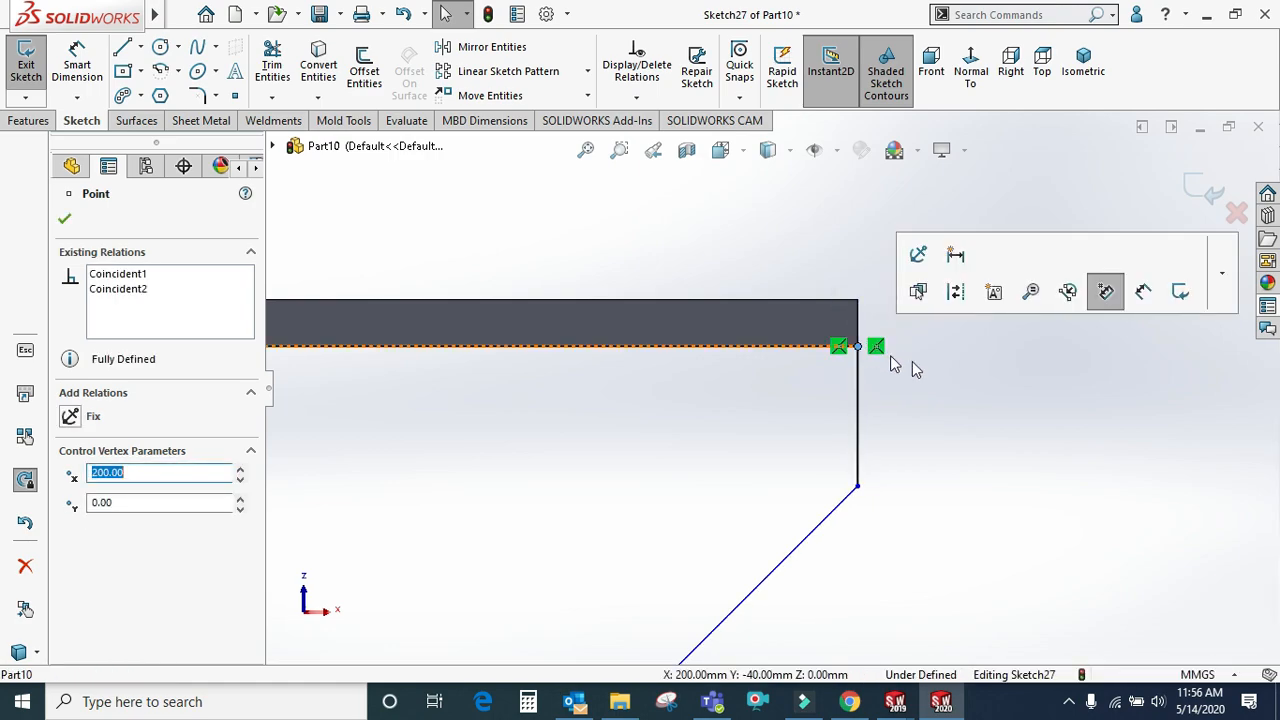
Start a swept flange using the three-segment sketch as profile and the plate's short edge beside it as path
left_click(962, 377)
mouse_move(968, 382)
middle_mouse_down()
mouse_move(977, 551)
mouse_move(922, 395)
mouse_move(903, 251)
mouse_move(620, 210)
middle_mouse_up()
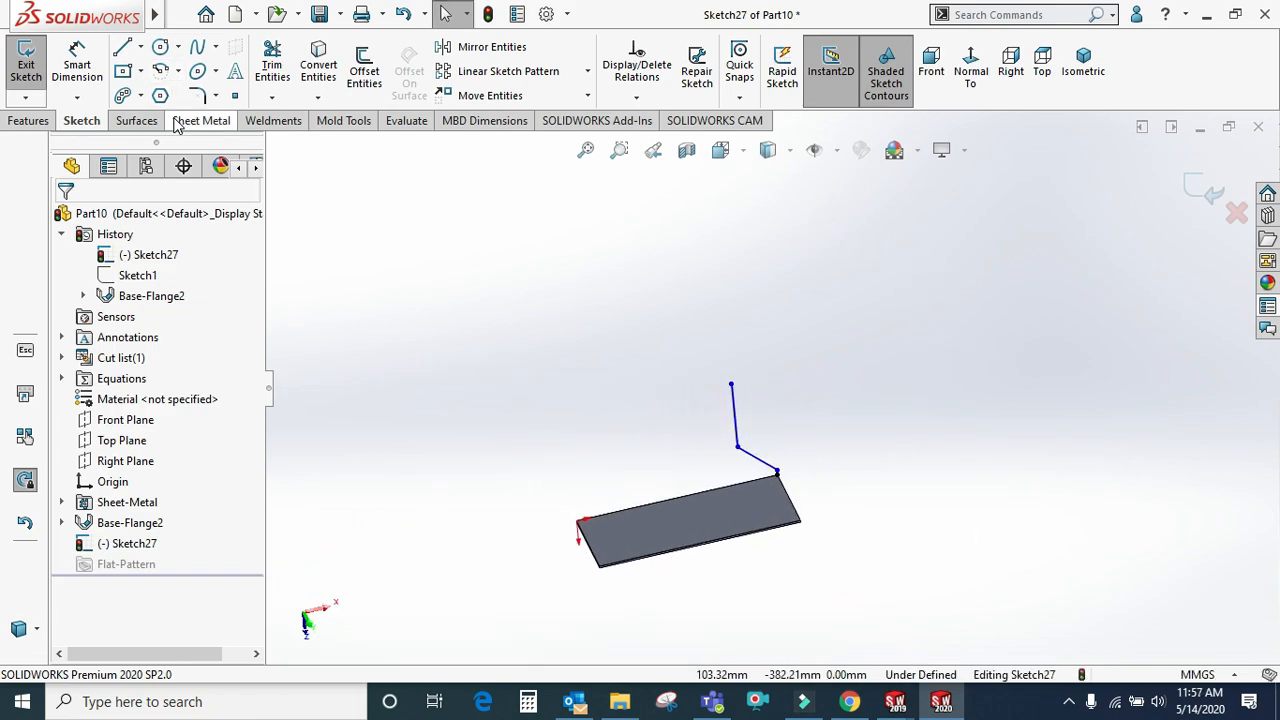
left_click(204, 120)
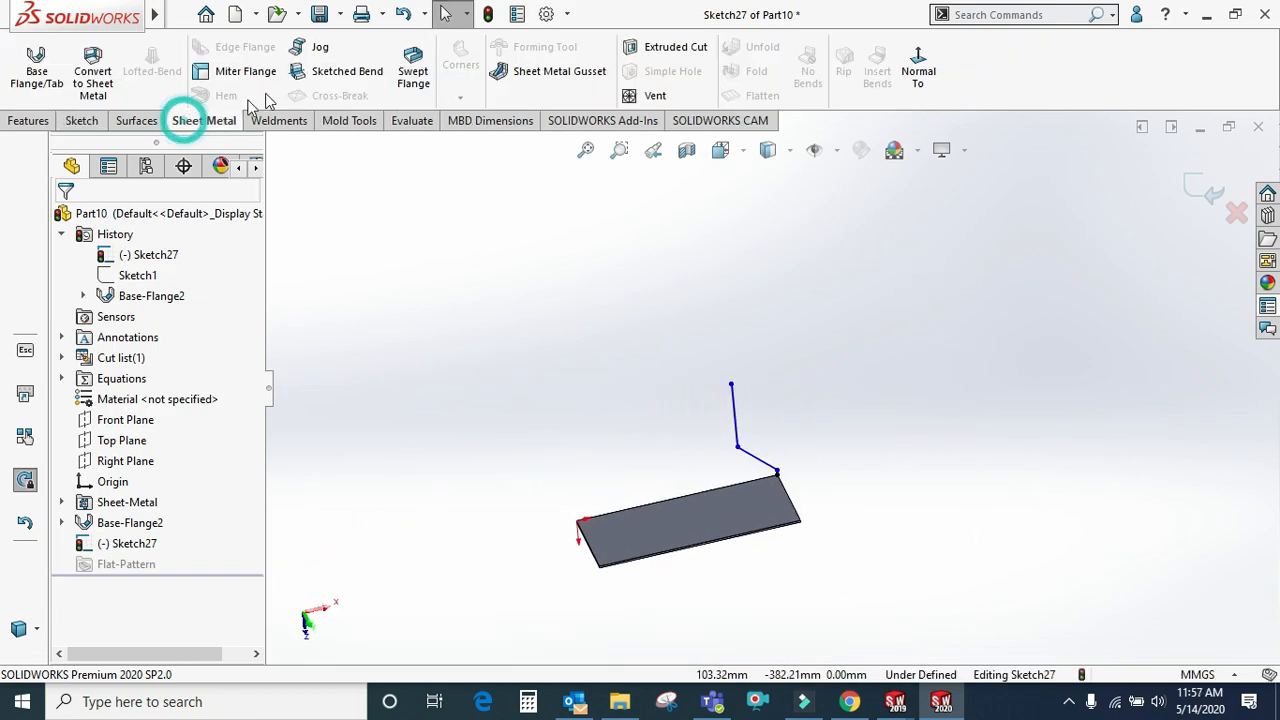
left_click(414, 76)
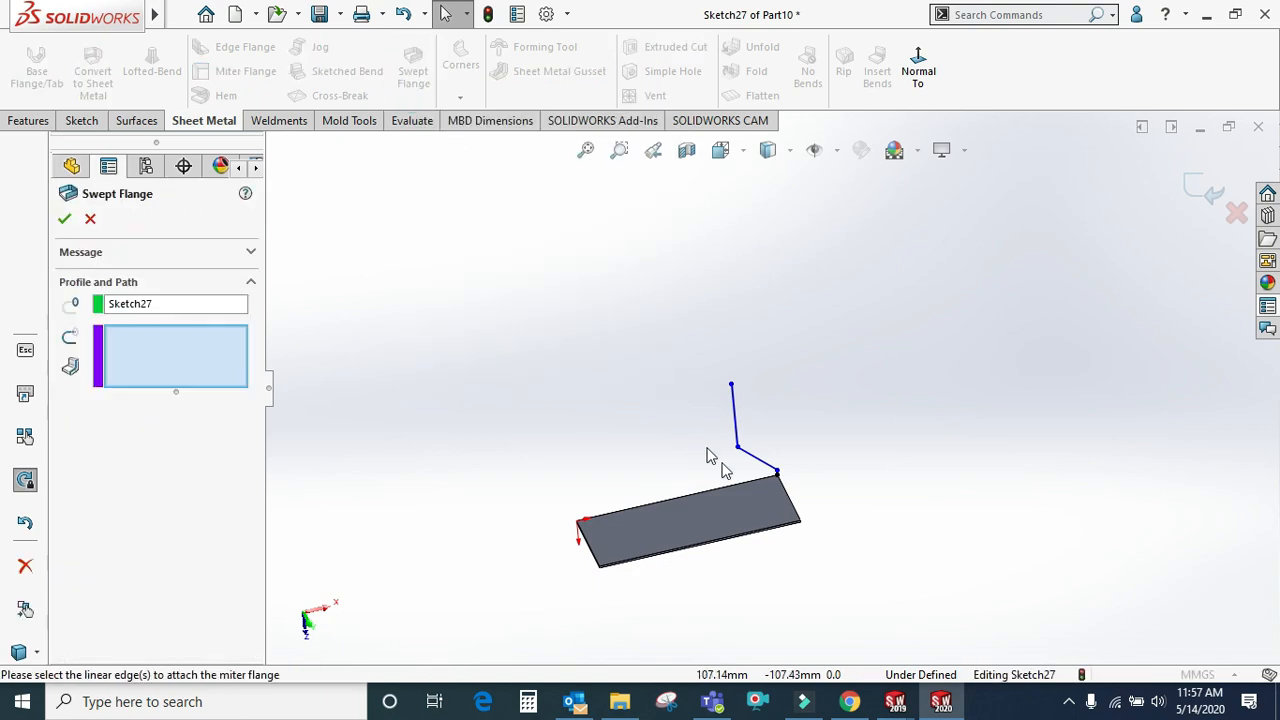
scroll(746, 481, "down", 4)
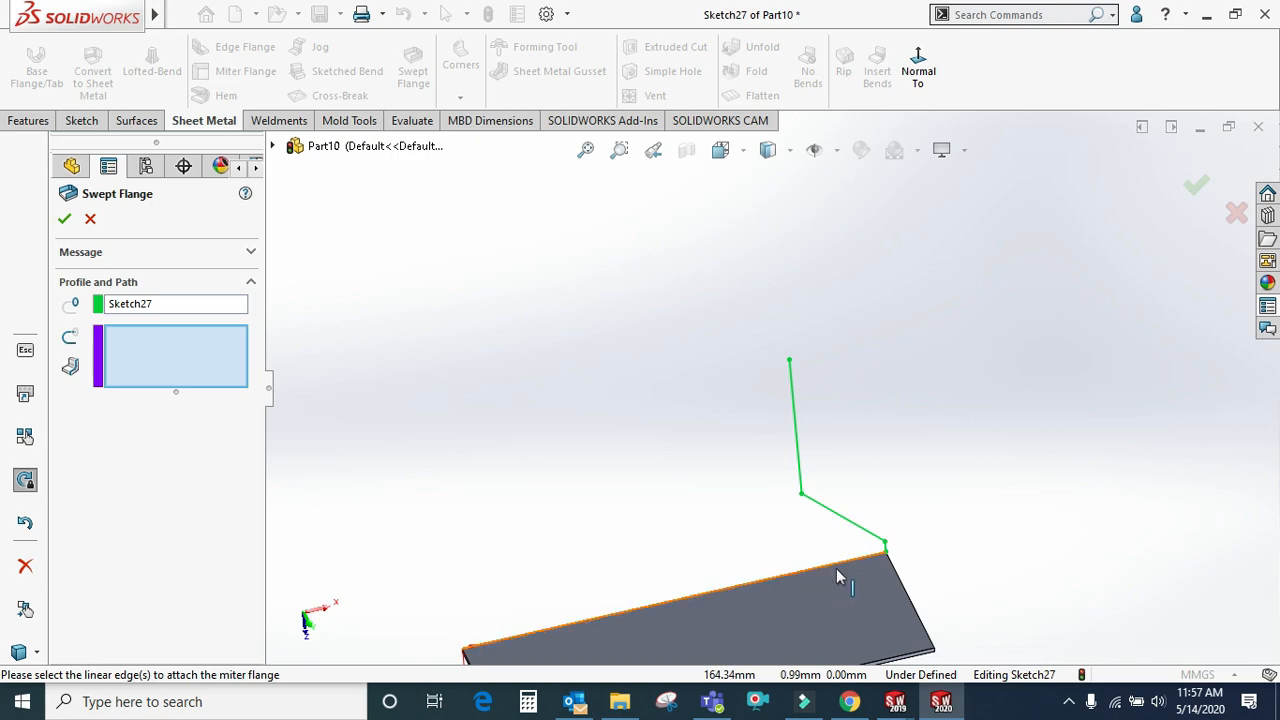
left_click(898, 585)
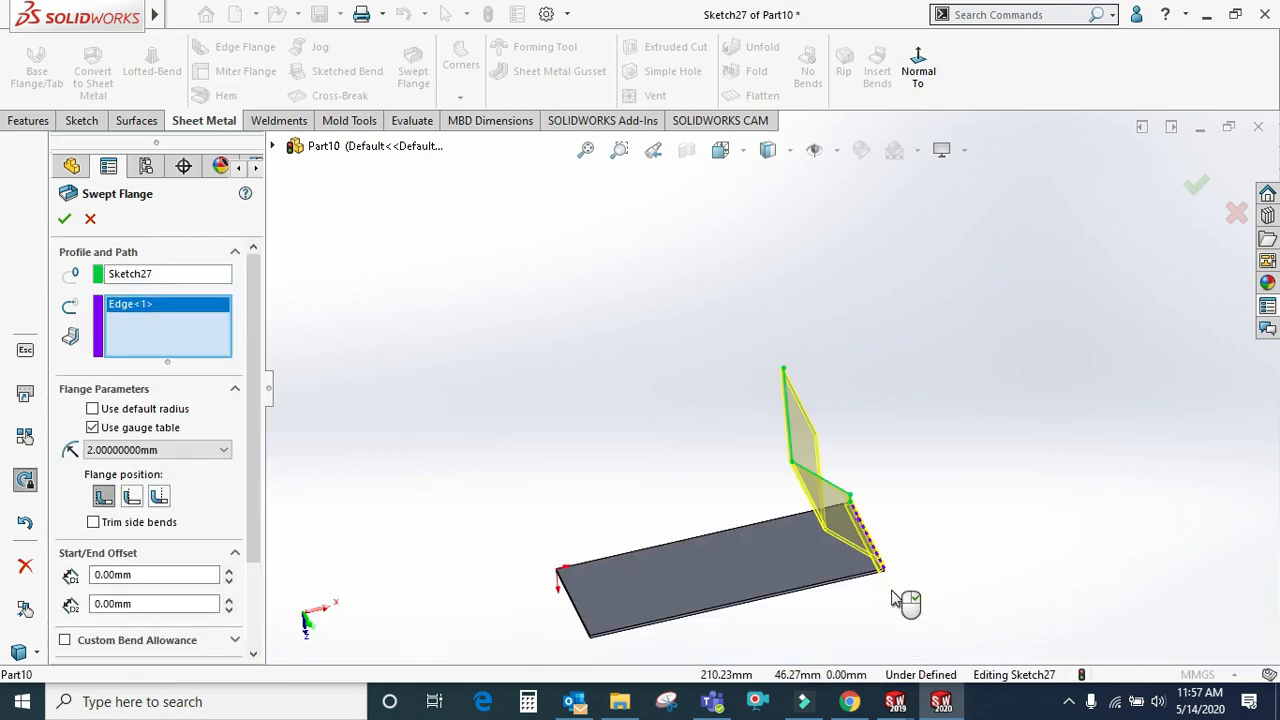
Add the adjoining long edge and the opposite short edge to the path and create the swept flange
scroll(850, 550, "down", 3)
scroll(841, 507, "down", 2)
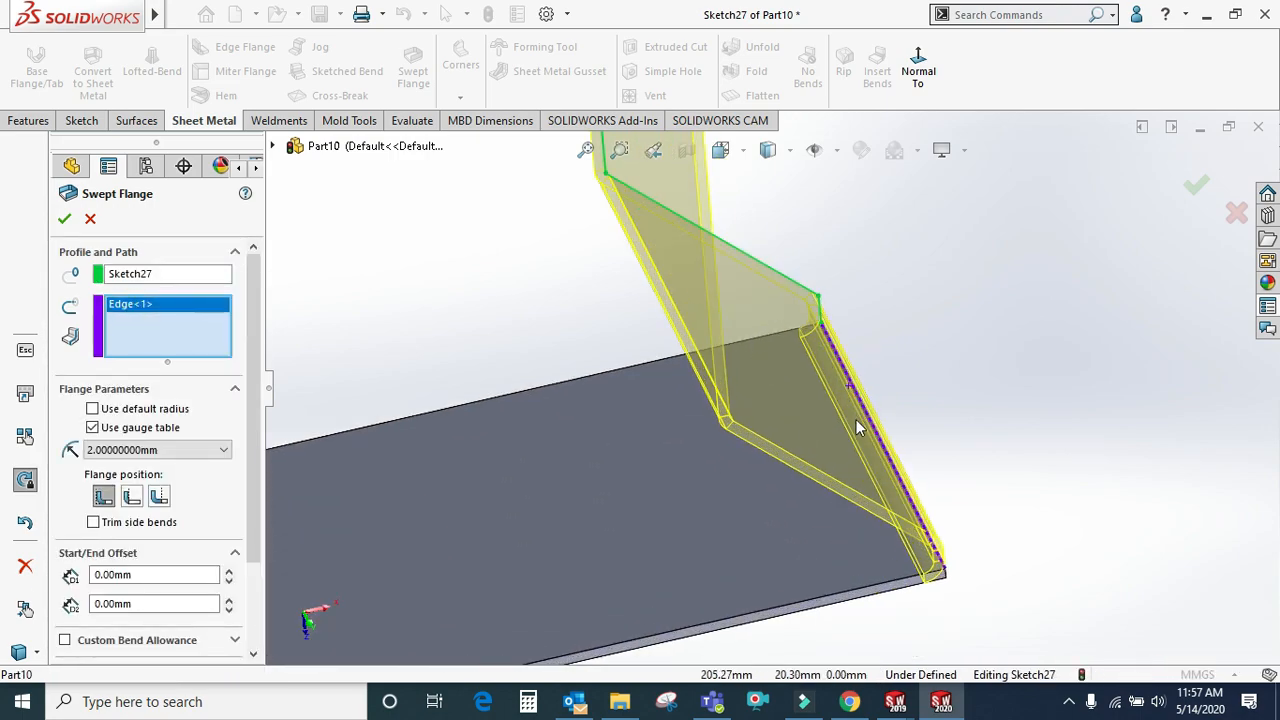
left_click(855, 598)
scroll(840, 560, "up", 5)
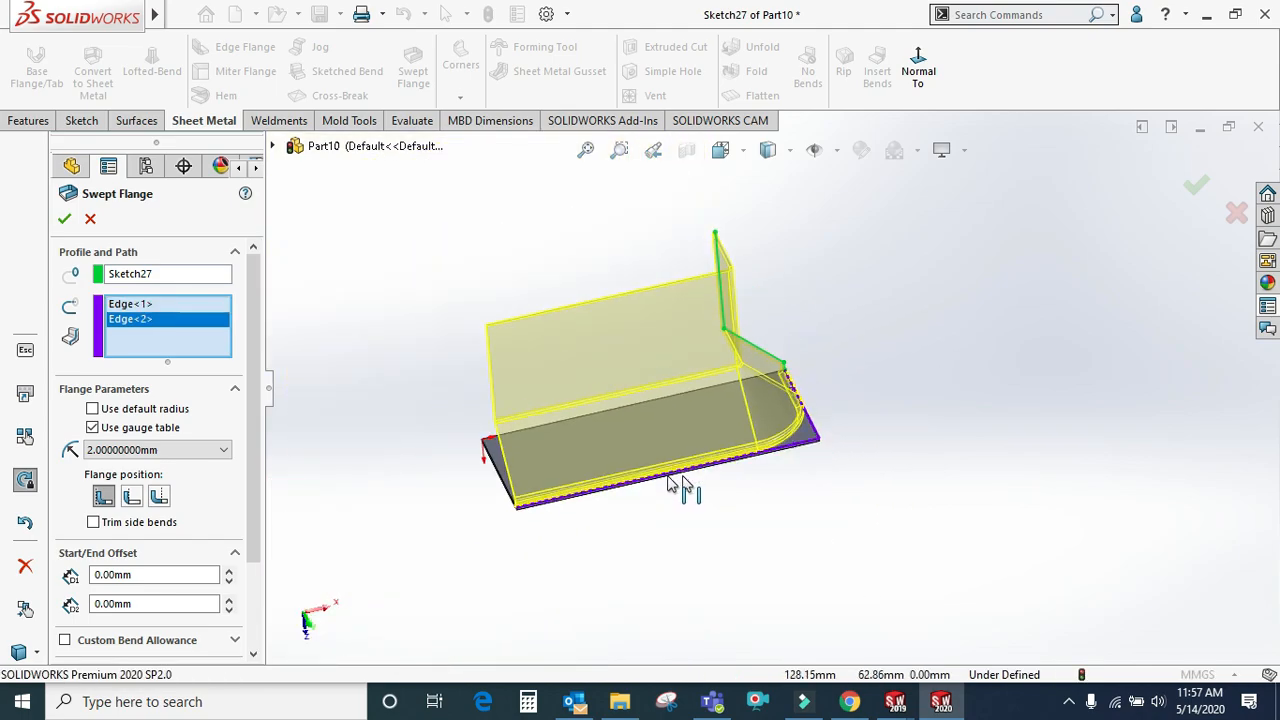
middle_click_drag(659, 436, 815, 400)
scroll(815, 400, "down", 2)
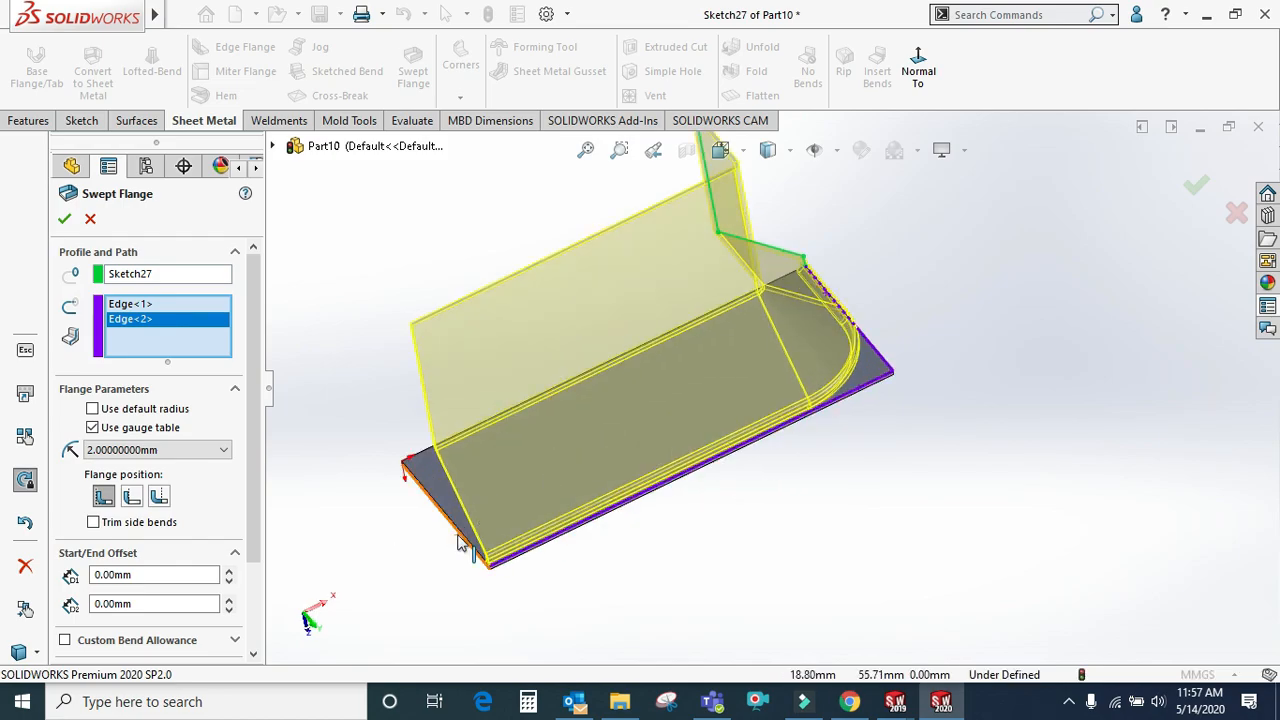
scroll(468, 537, "down", 2)
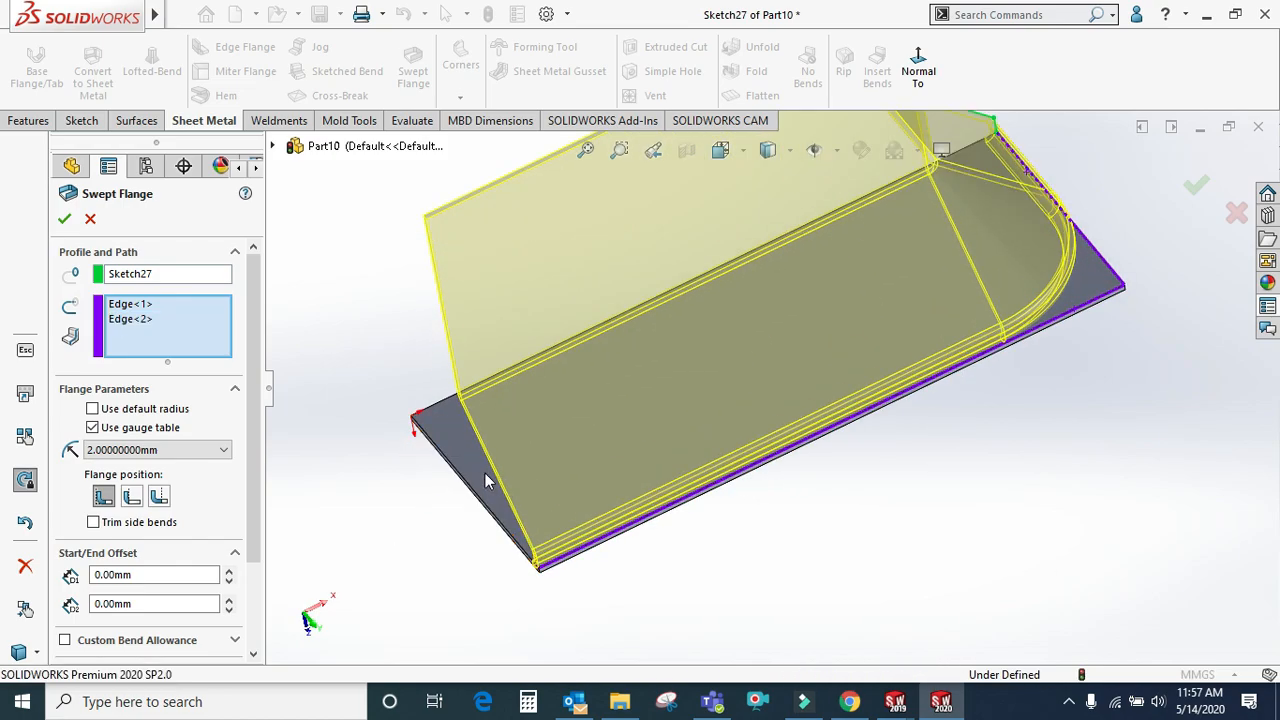
scroll(470, 537, "down", 2)
middle_click_drag(511, 421, 537, 374)
scroll(486, 465, "down", 2)
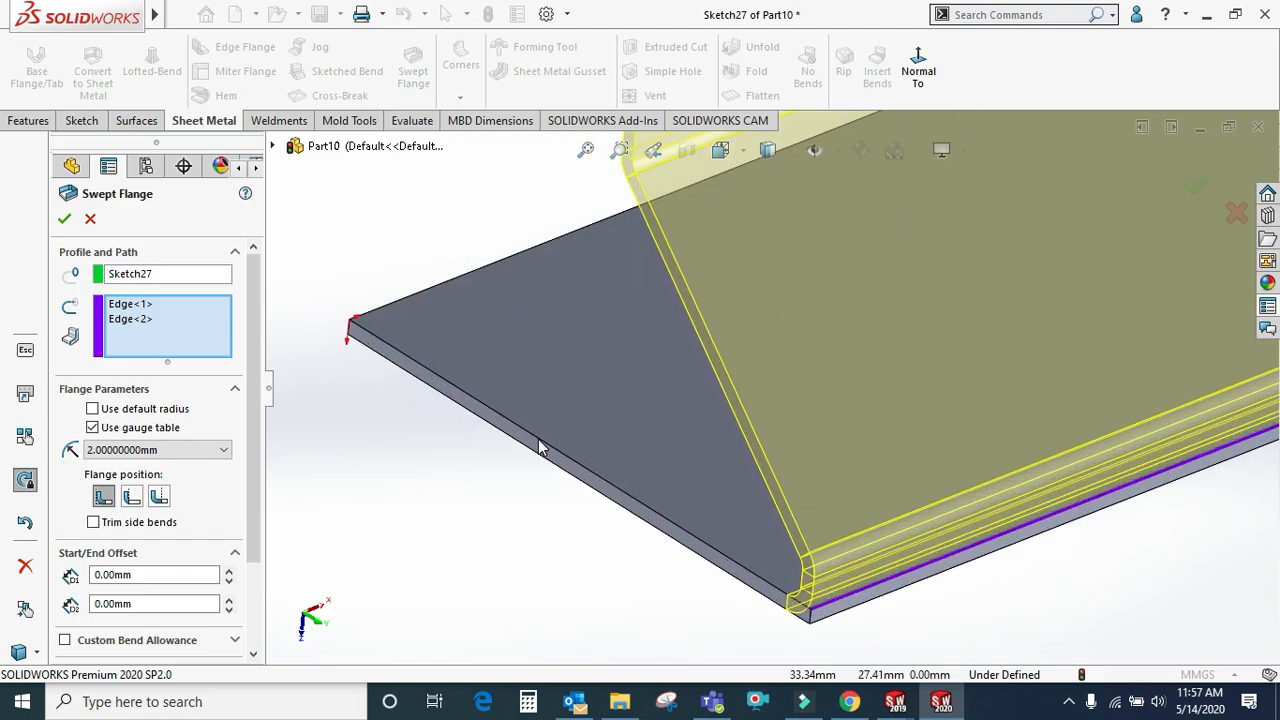
left_click(534, 437)
scroll(560, 451, "up", 6)
middle_click_drag(618, 449, 670, 515)
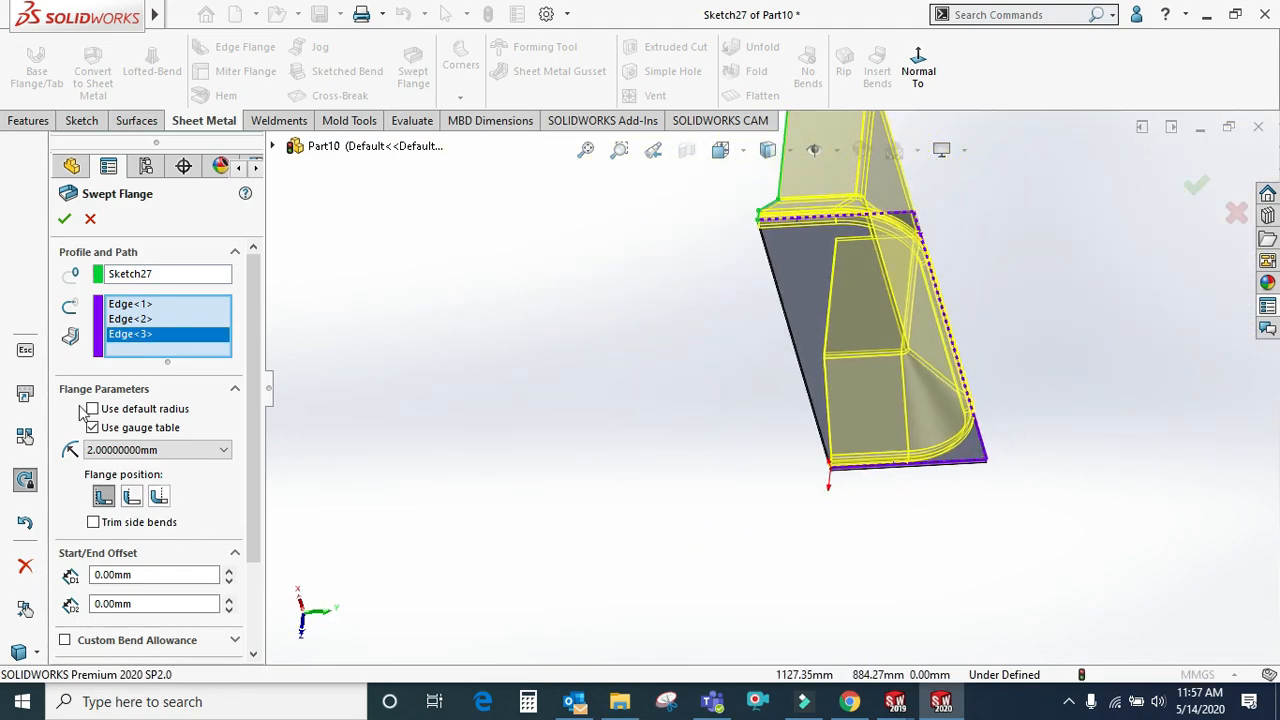
left_click(64, 221)
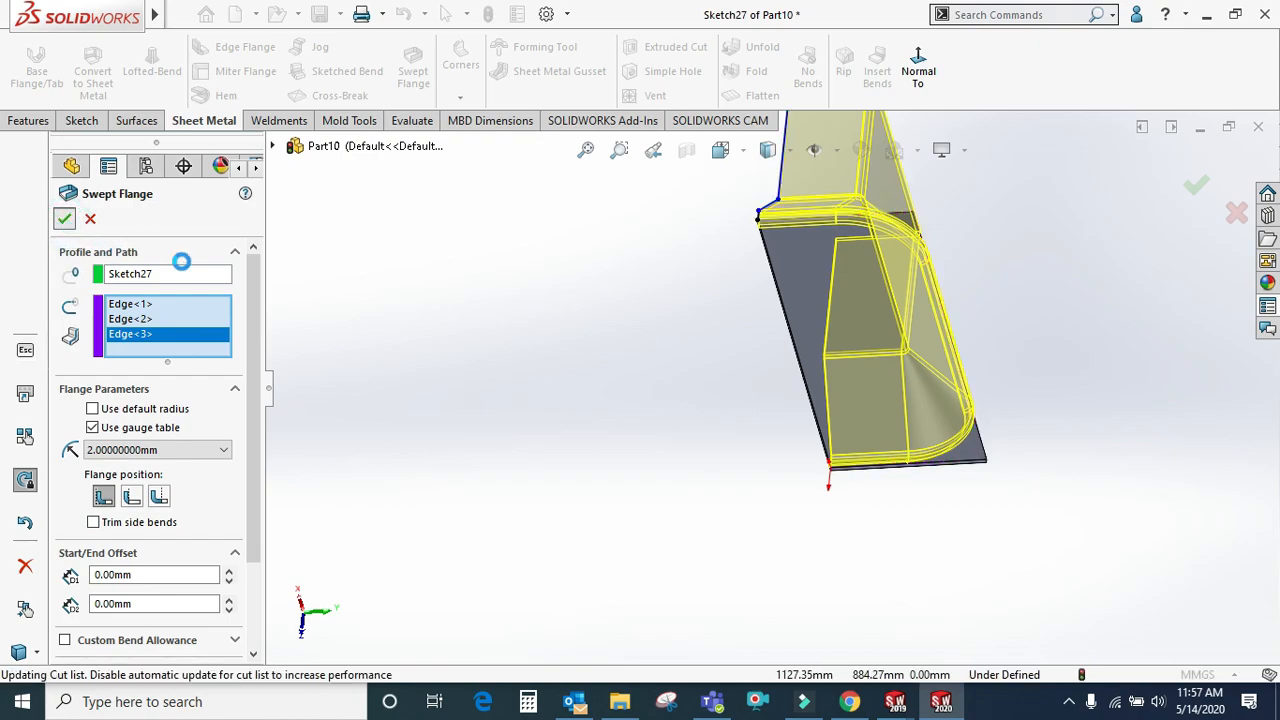
middle_click_drag(614, 313, 735, 420)
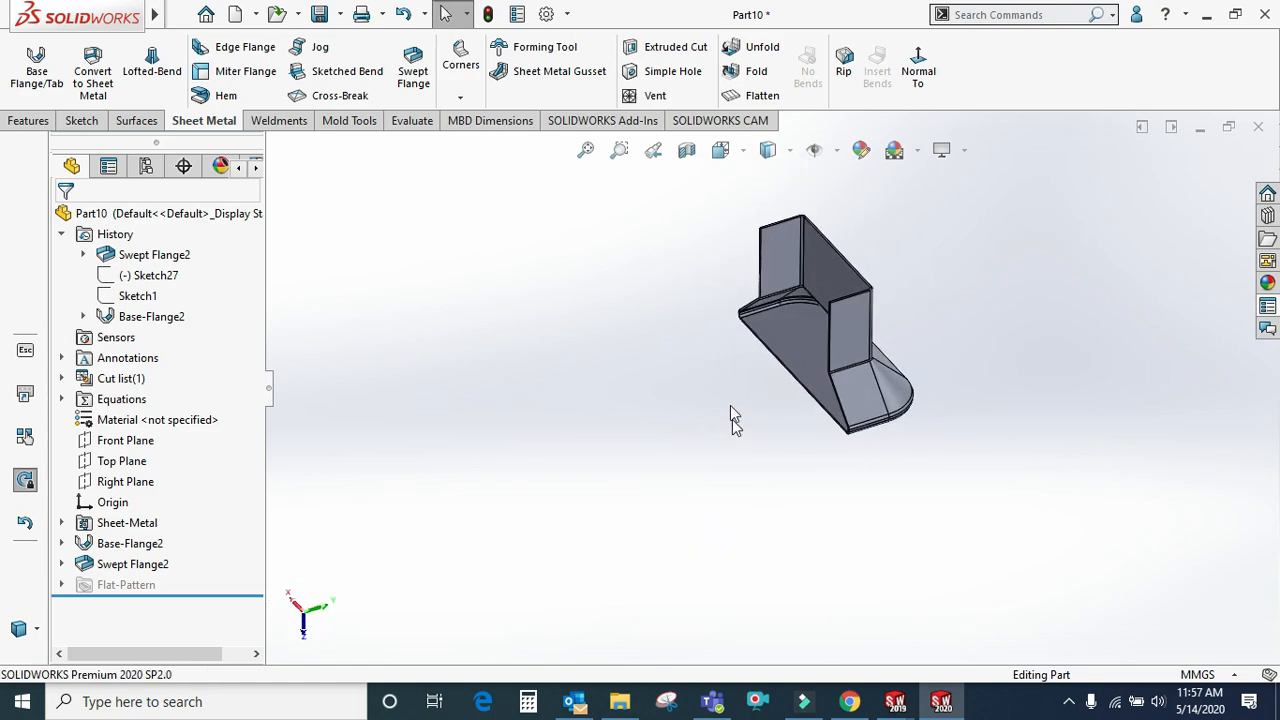
left_click(461, 99)
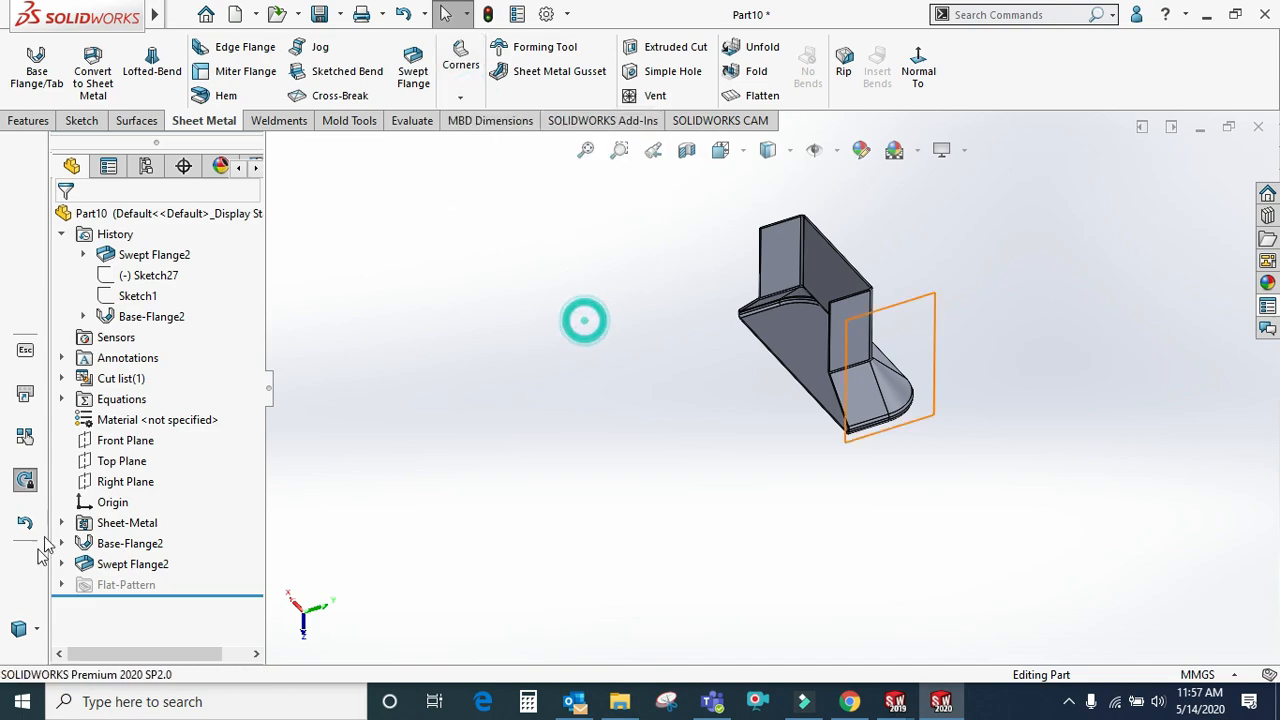
Delete the swept flange and its three-segment profile sketch
left_click(133, 564)
right_click(135, 572)
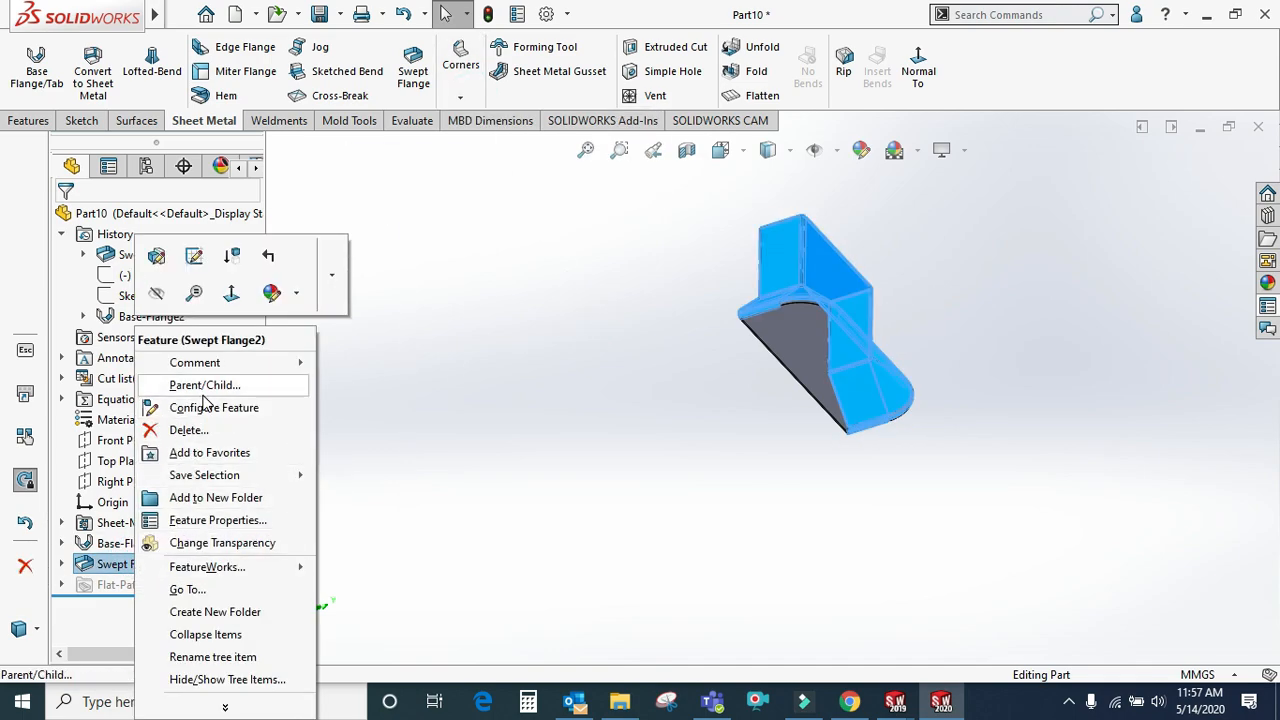
left_click(183, 427)
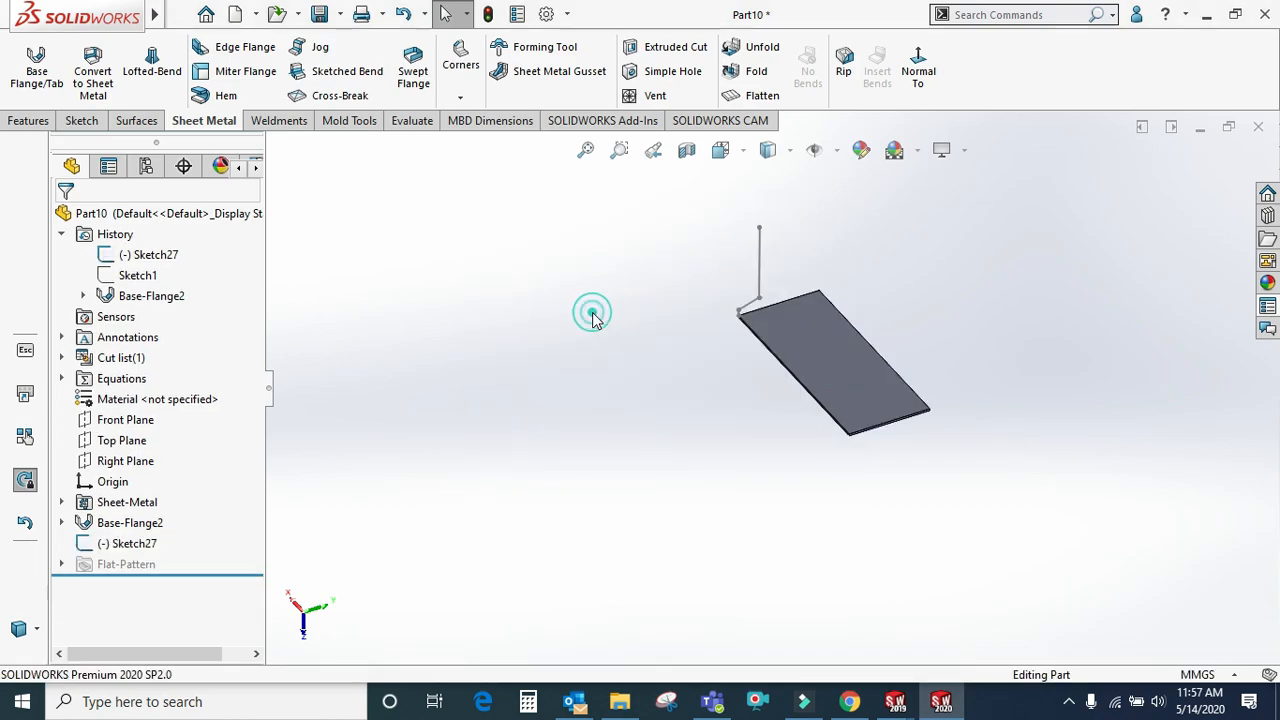
right_click(125, 543)
left_click(190, 452)
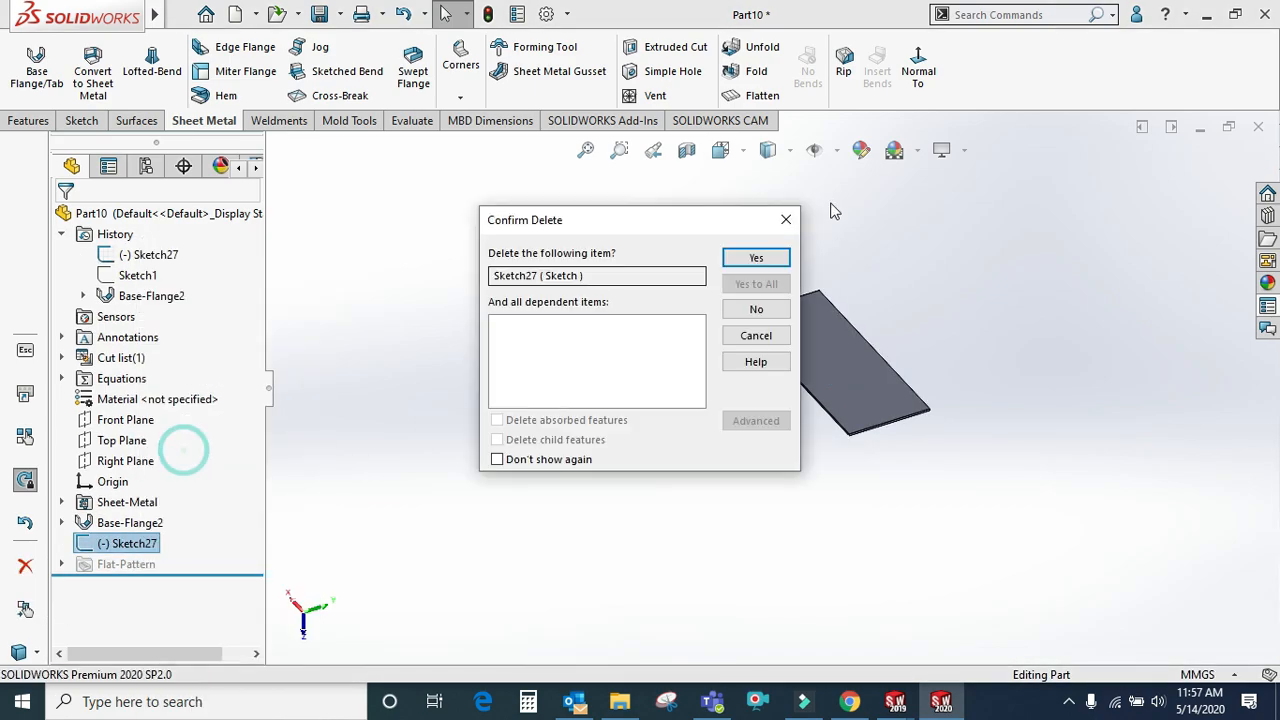
left_click(765, 255)
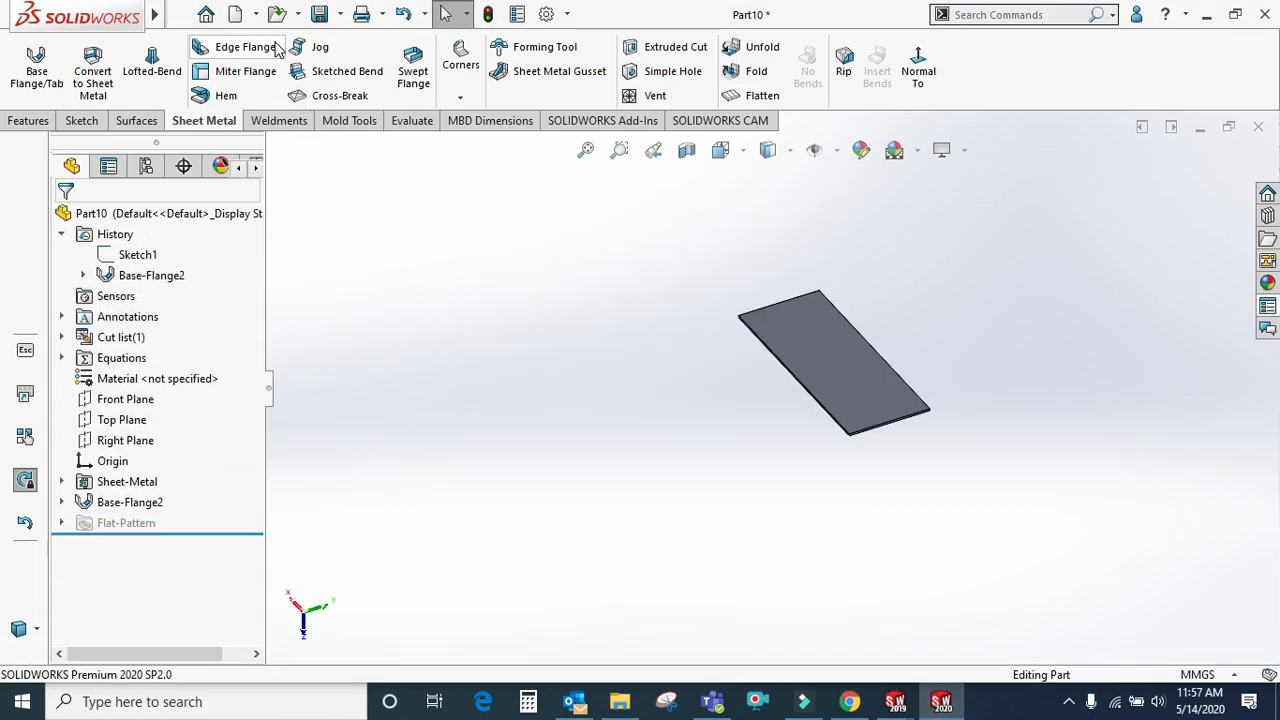
Create 90-degree edge flanges 102 mm long on all four edges of the plate
left_click(240, 47)
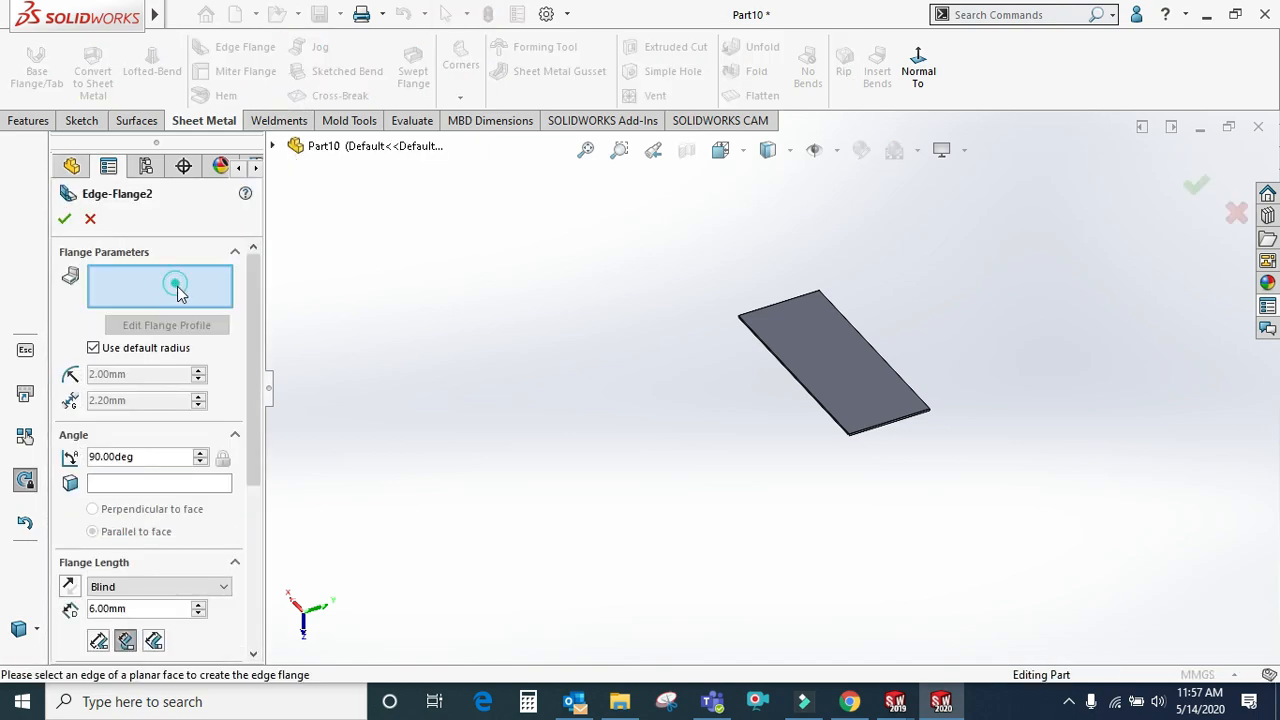
scroll(802, 352, "down", 5)
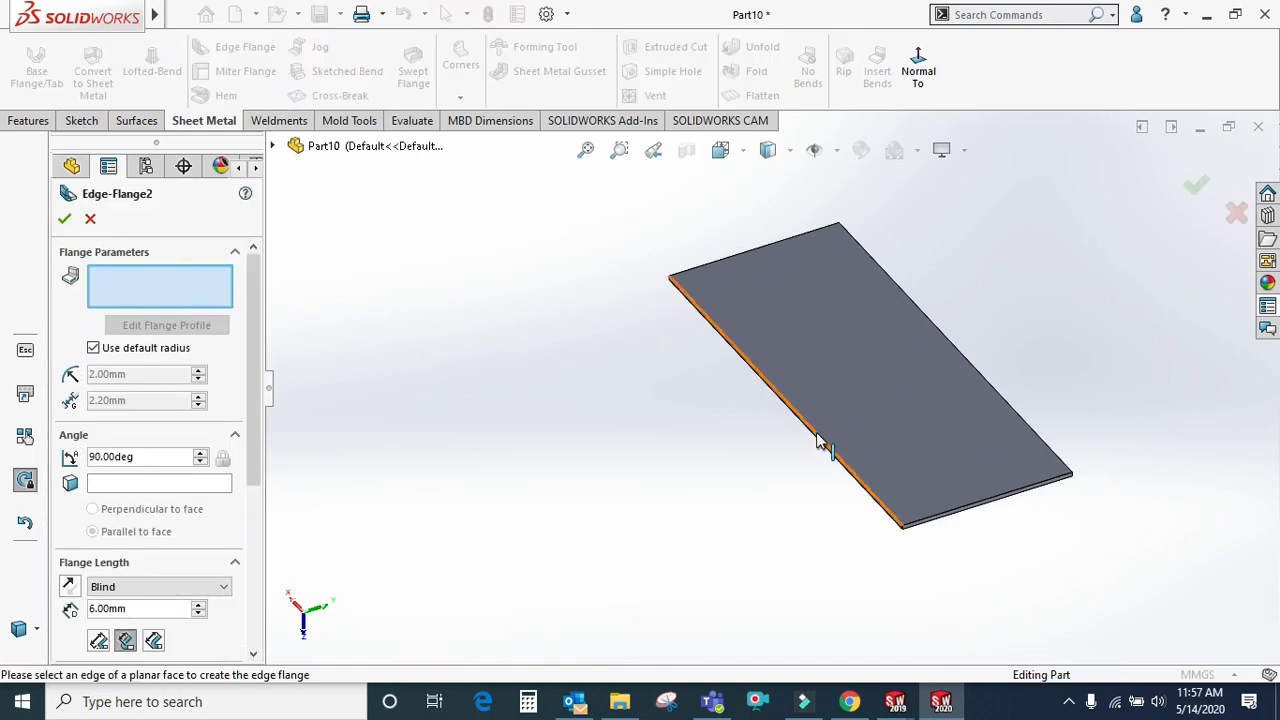
left_click(820, 438)
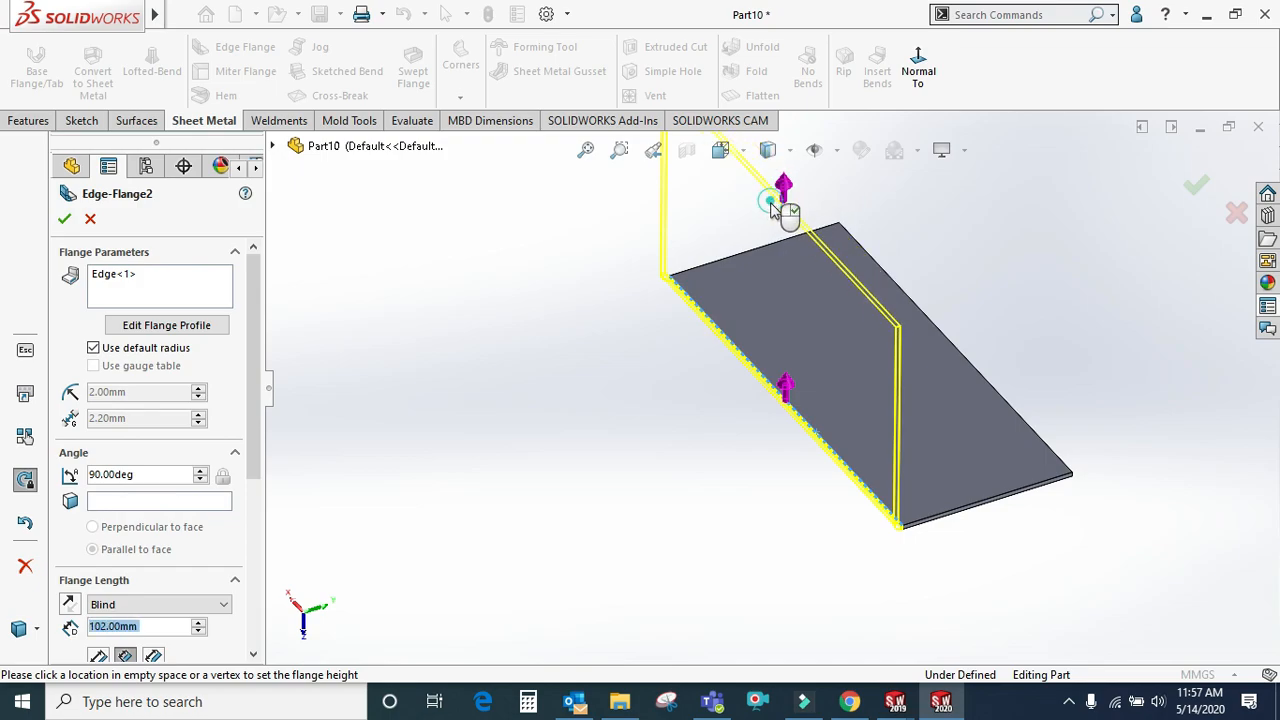
left_click(966, 511)
left_click(1013, 410)
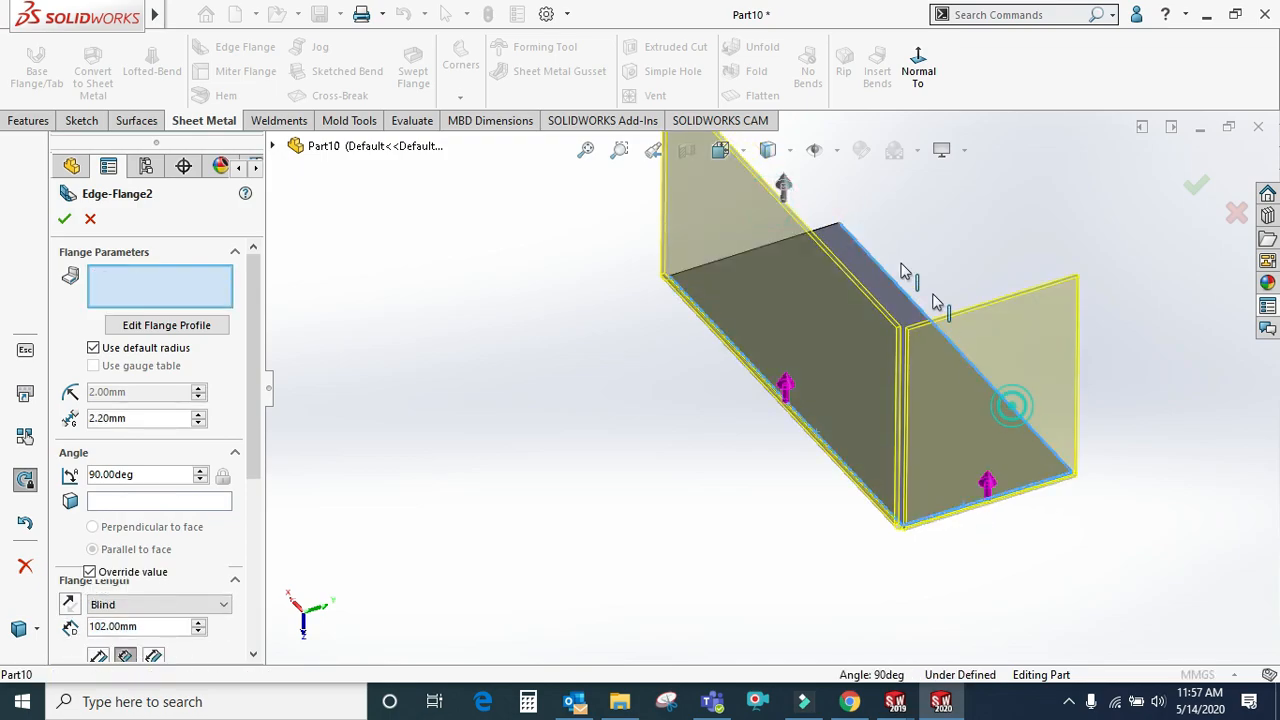
left_click(826, 234)
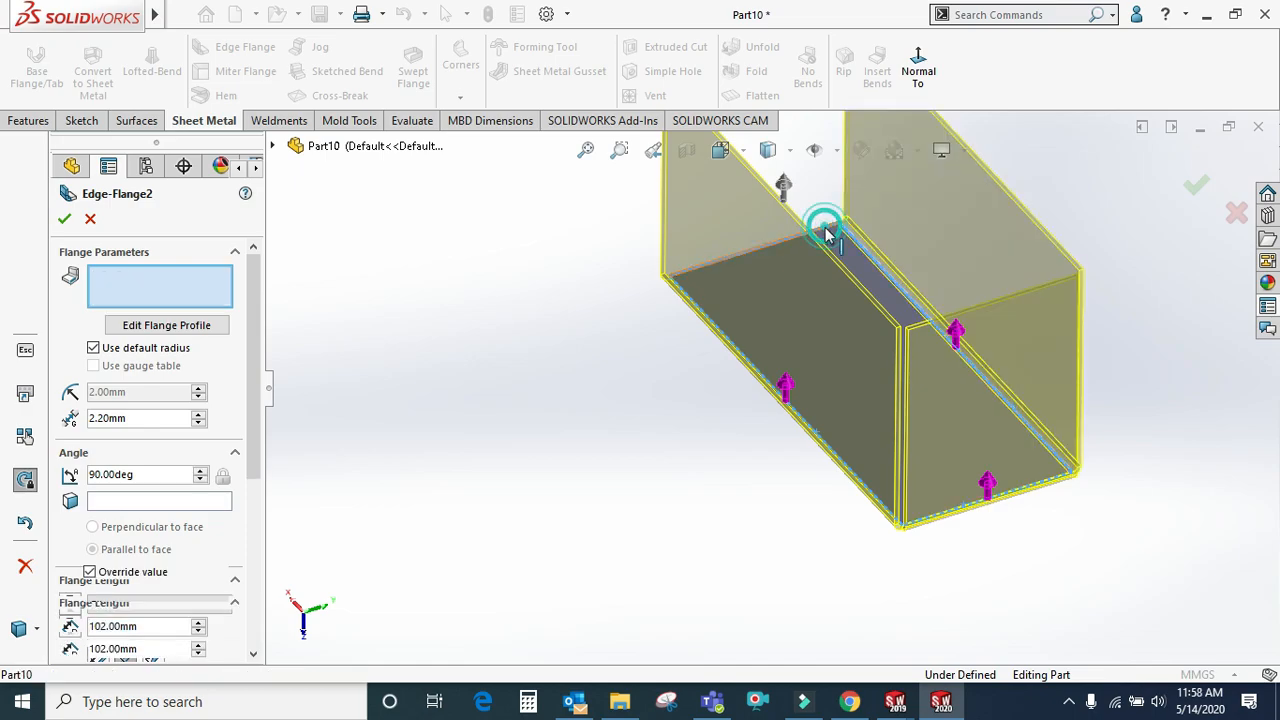
left_click(1196, 186)
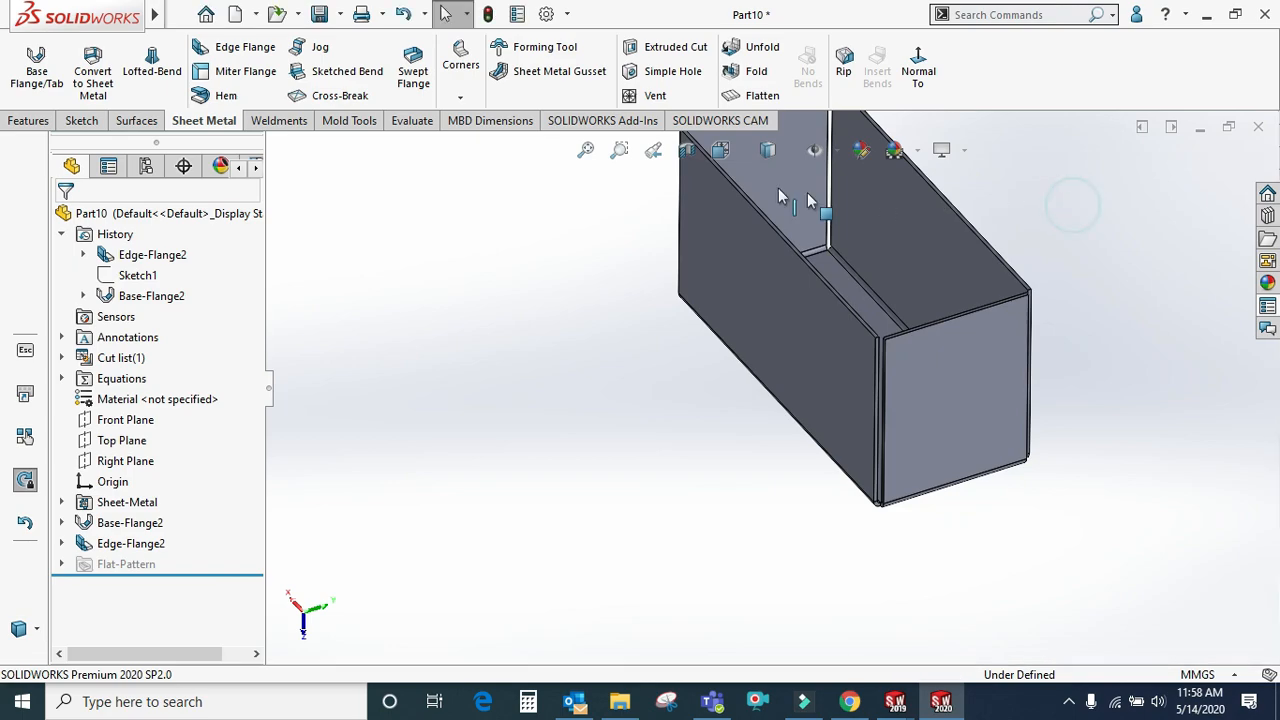
Start a closed corner and select the long wall's vertical end face at the first box corner as the face to extend
left_click(460, 92)
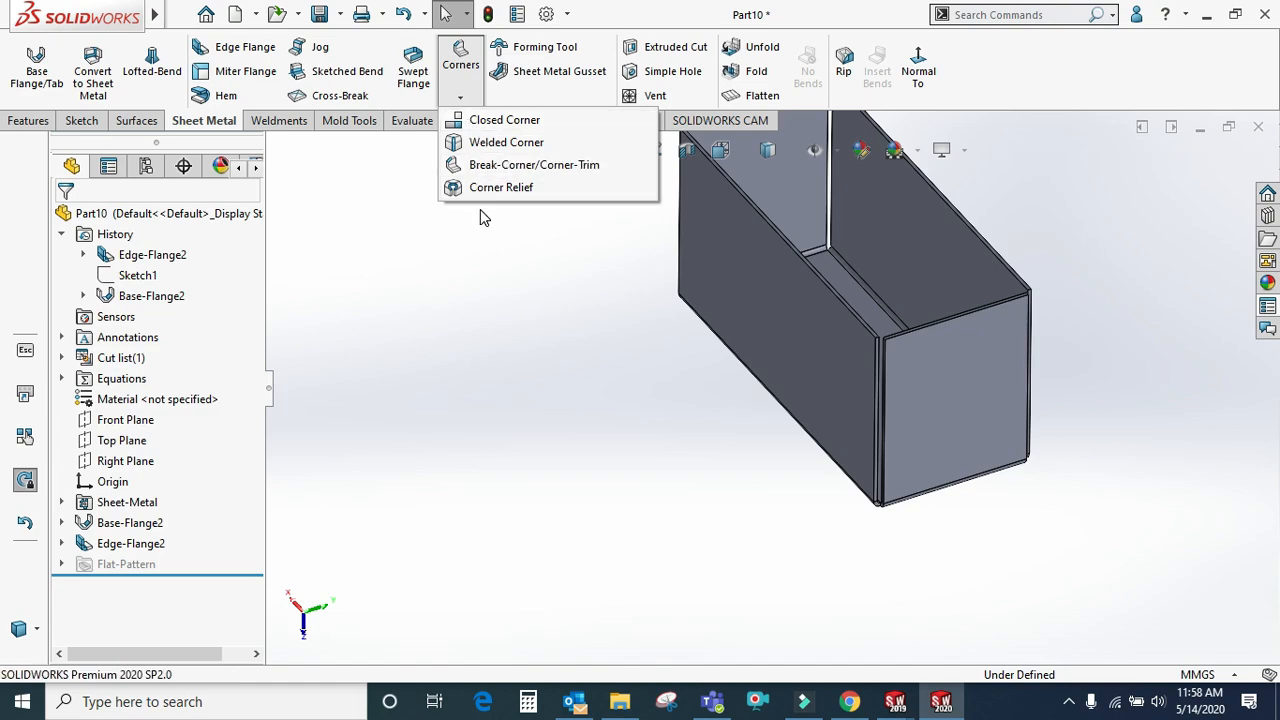
left_click(508, 122)
scroll(827, 355, "down", 5)
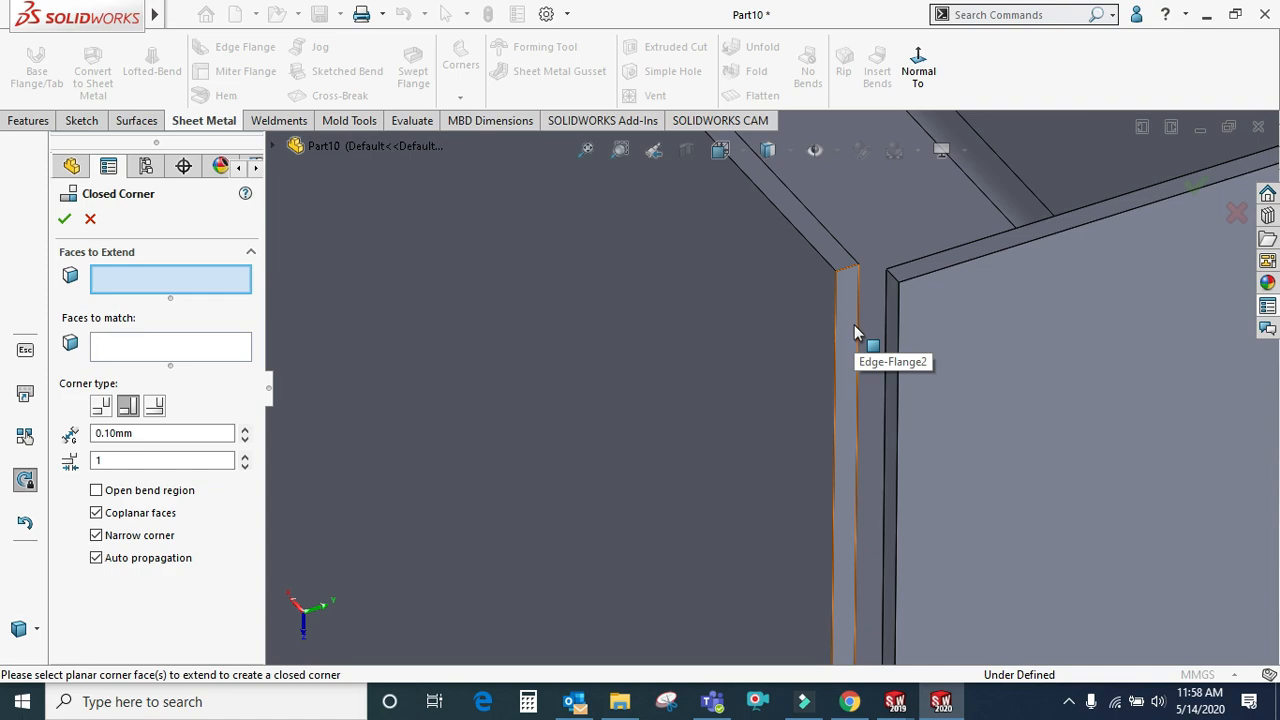
left_click(855, 332)
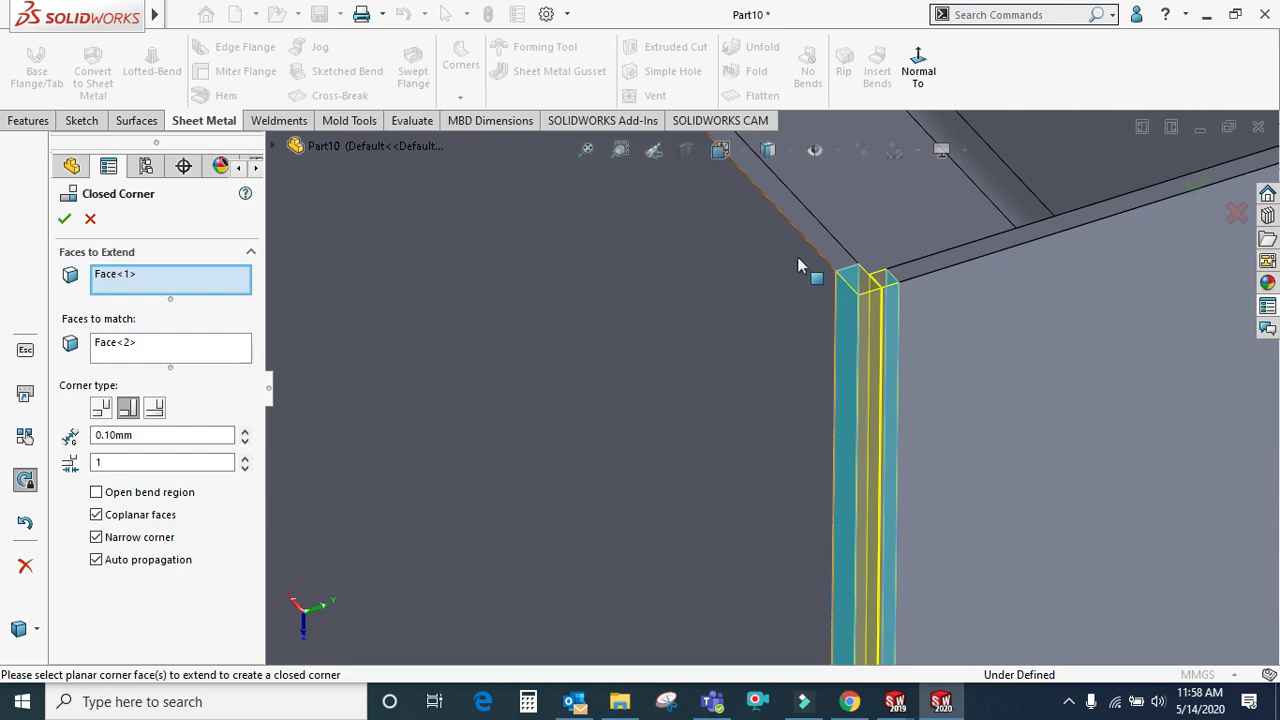
scroll(886, 291, "down", 3)
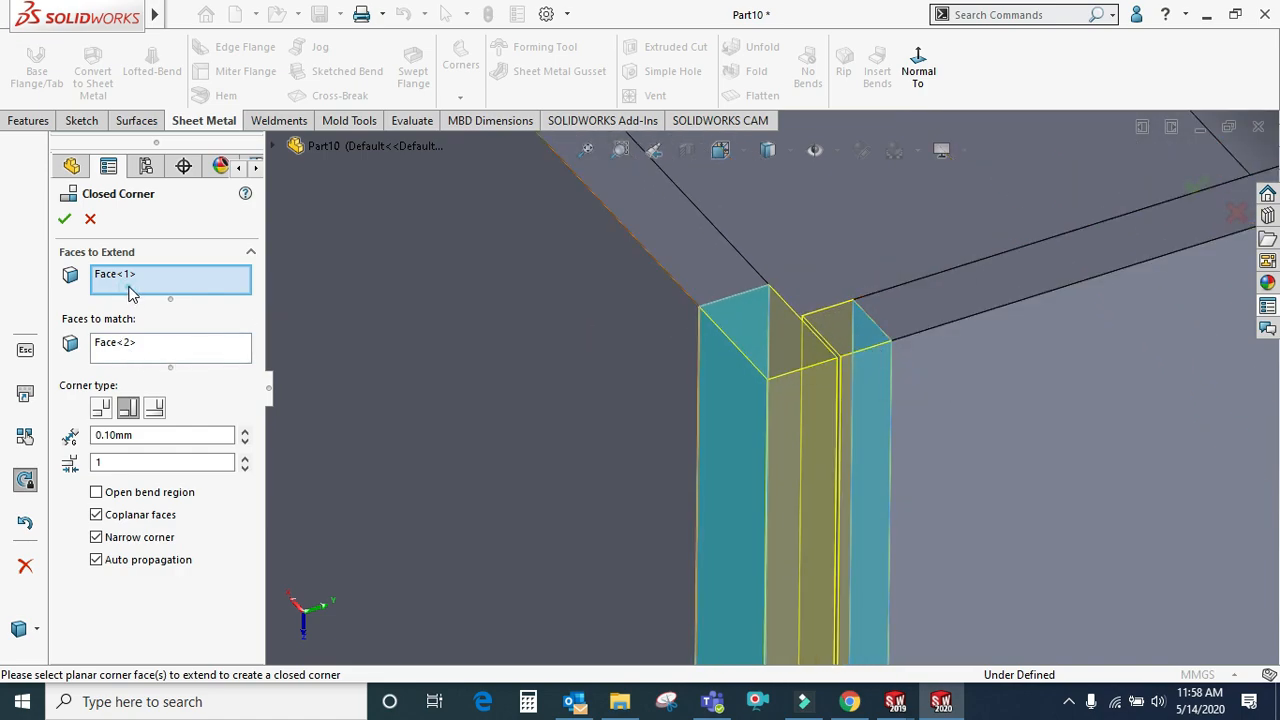
Add the wall end faces at the other three box corners to the closed corner's faces to extend
scroll(900, 295, "up", 6)
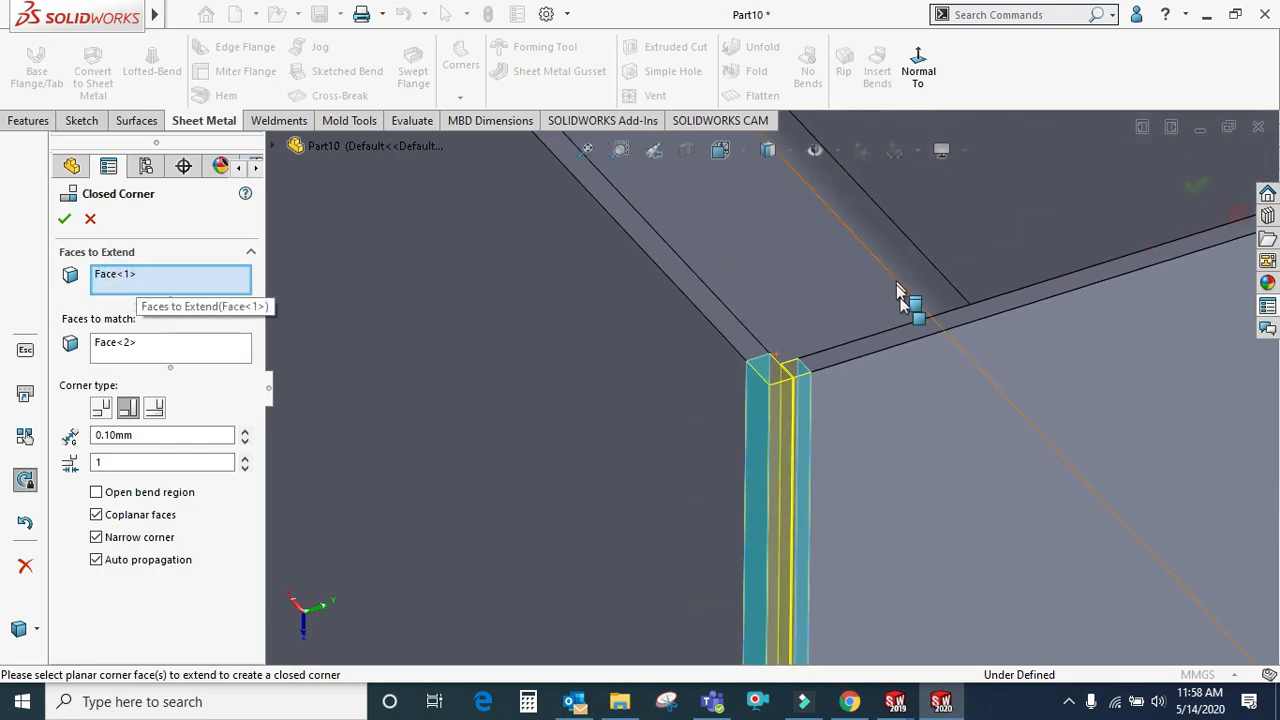
scroll(890, 300, "down", 10)
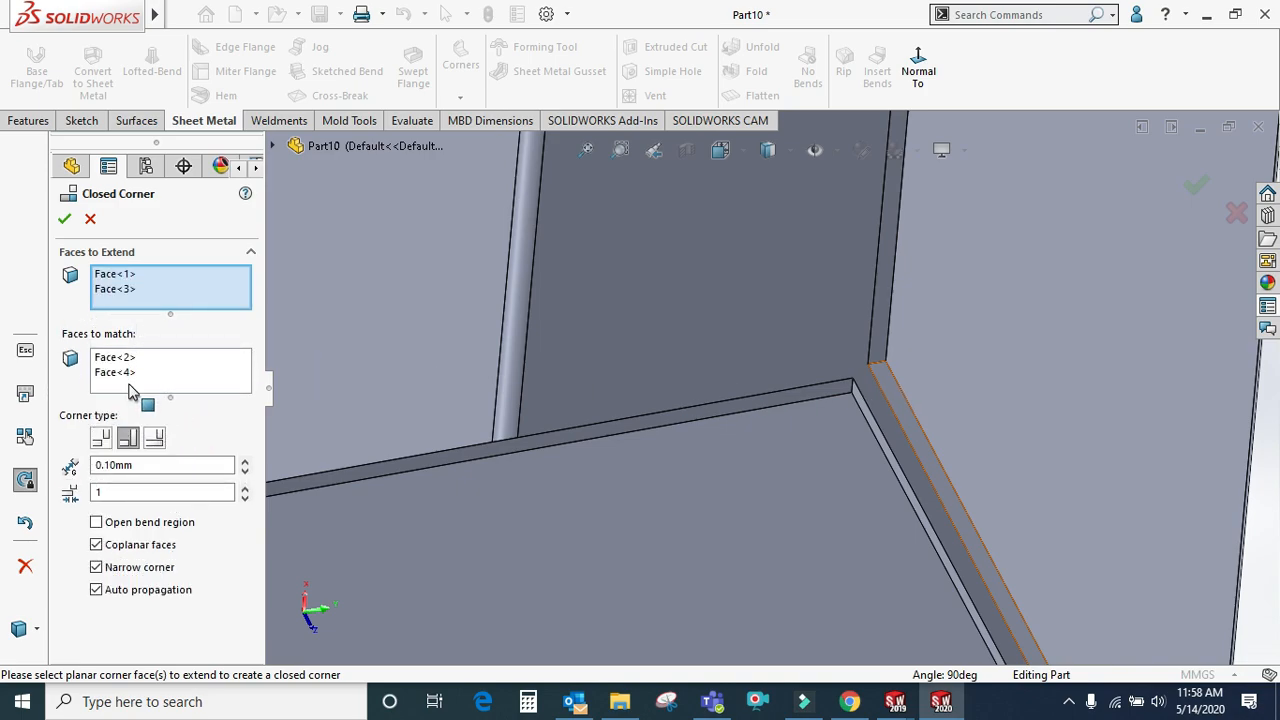
scroll(870, 400, "down", 2)
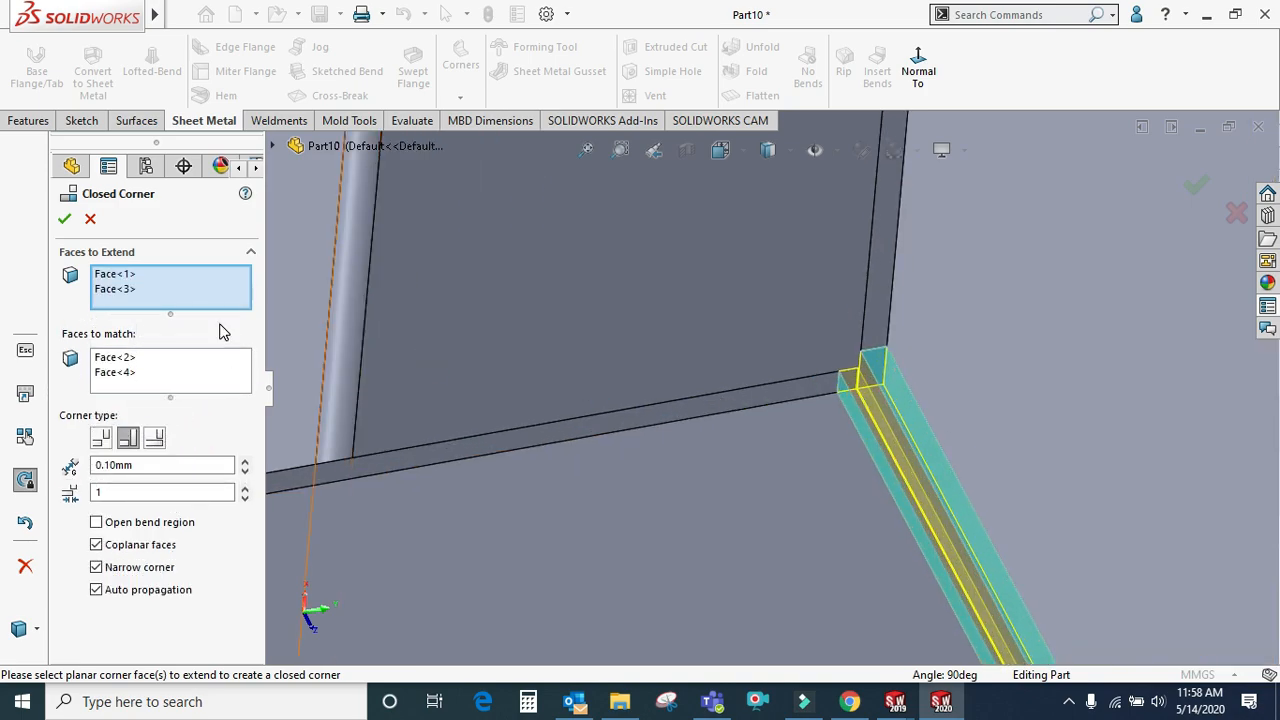
scroll(1029, 306, "up", 10)
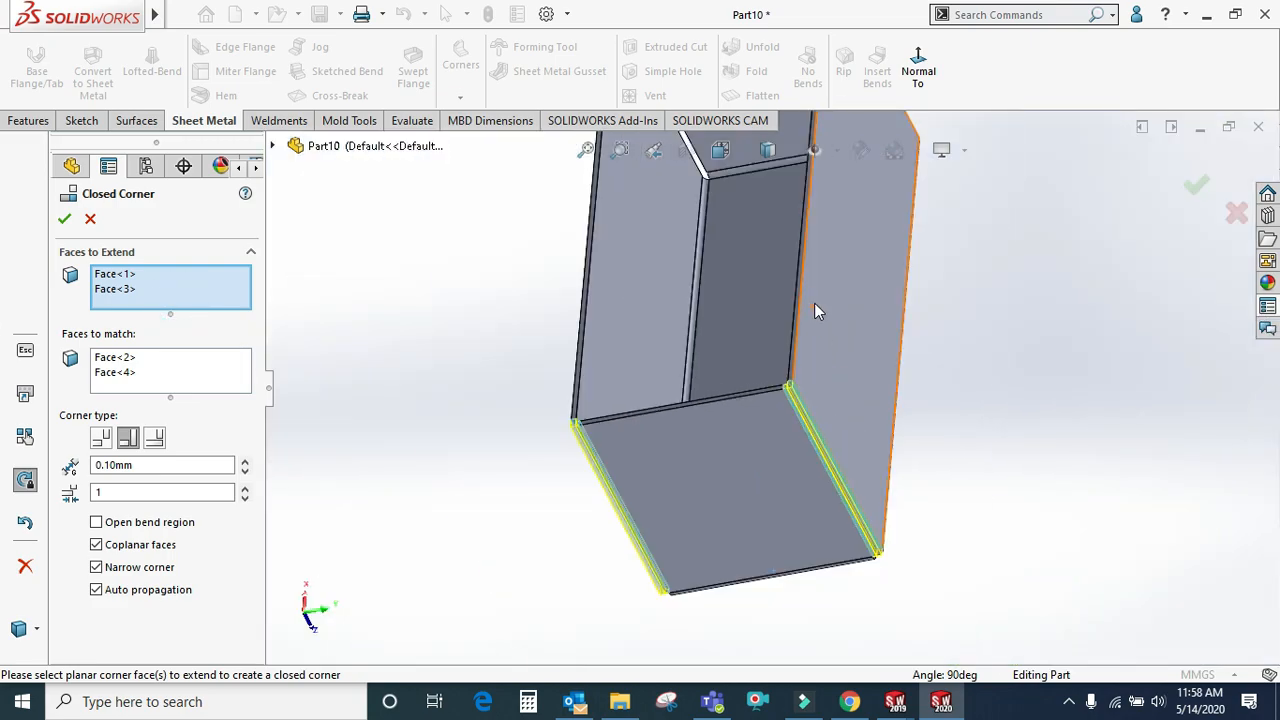
scroll(787, 210, "down", 8)
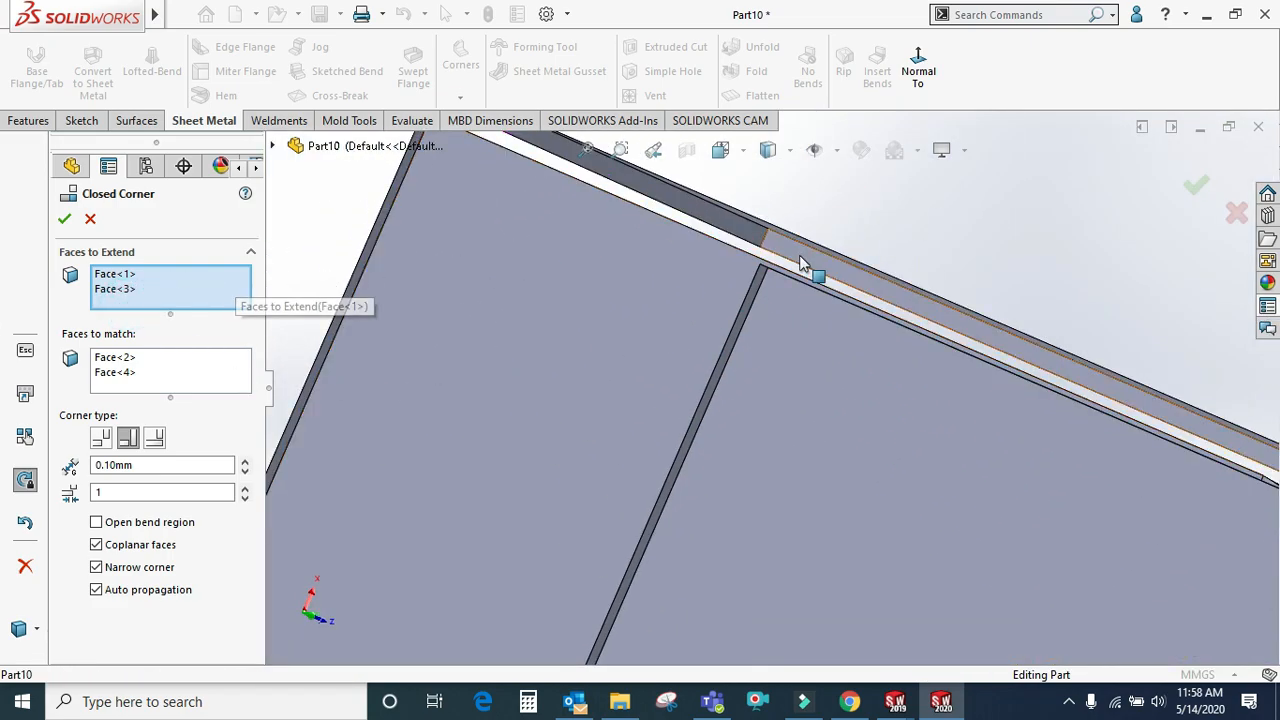
scroll(775, 300, "up", 5)
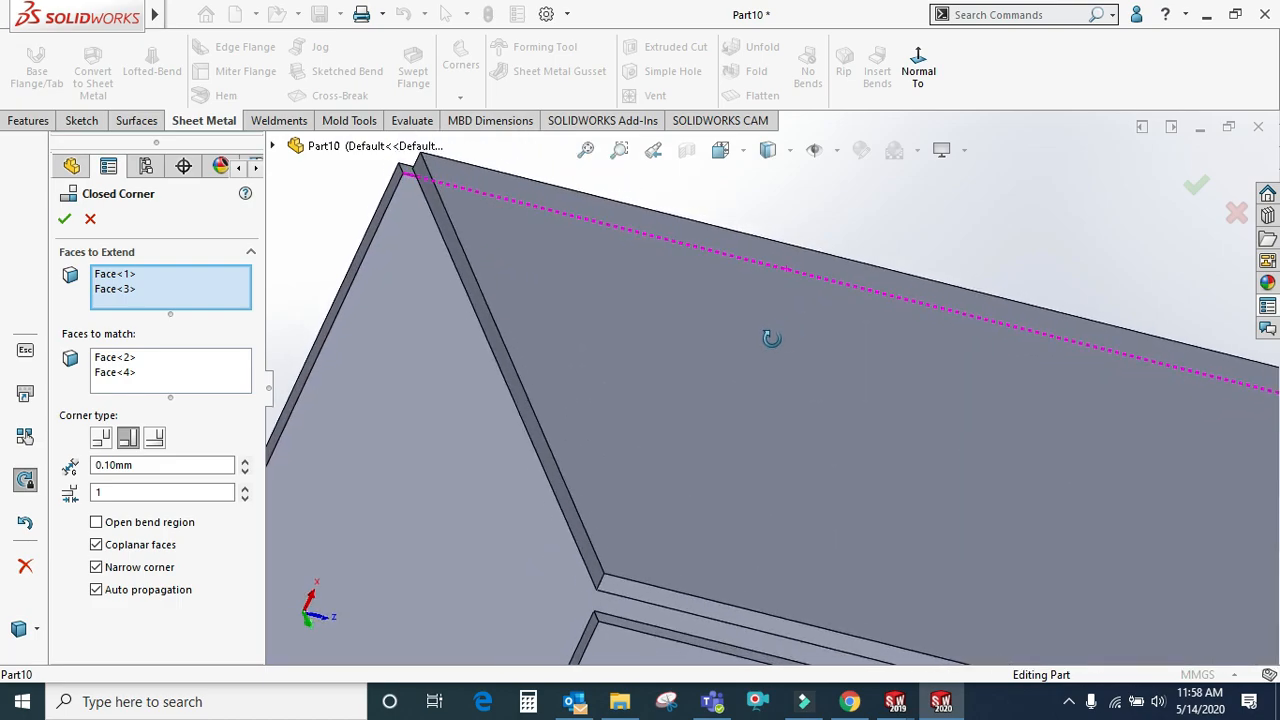
scroll(645, 590, "down", 5)
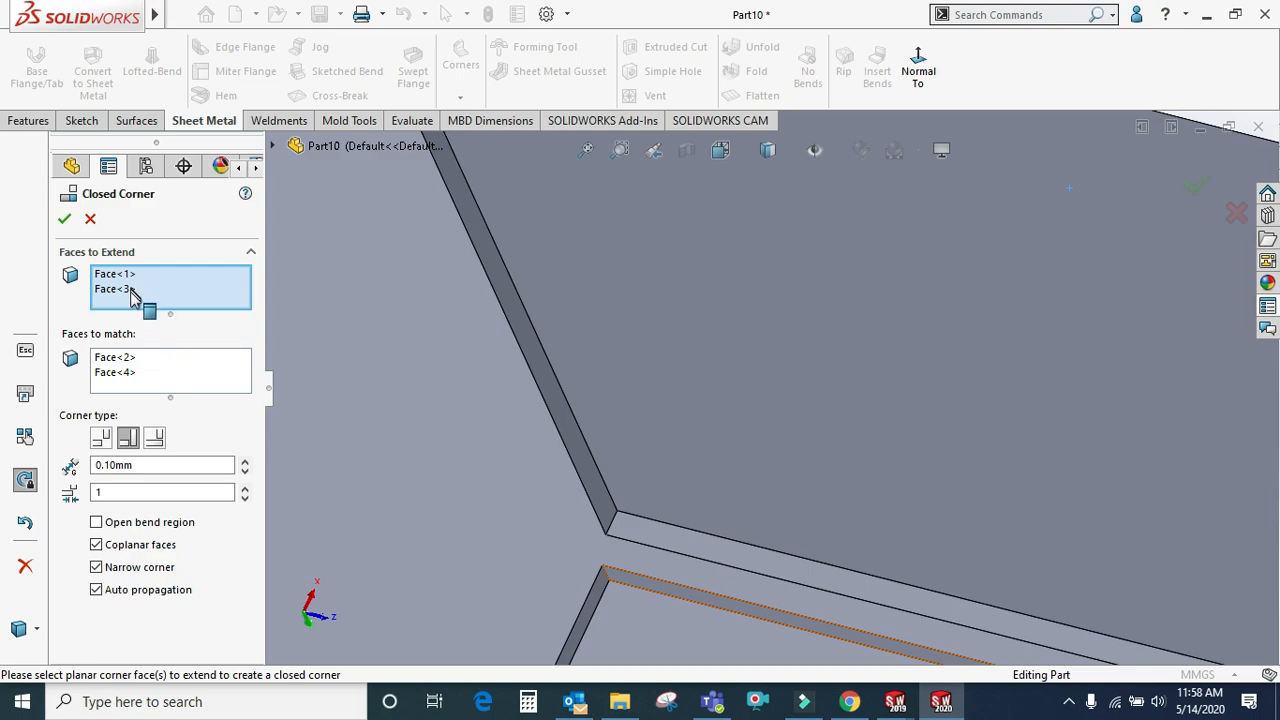
left_click(553, 518)
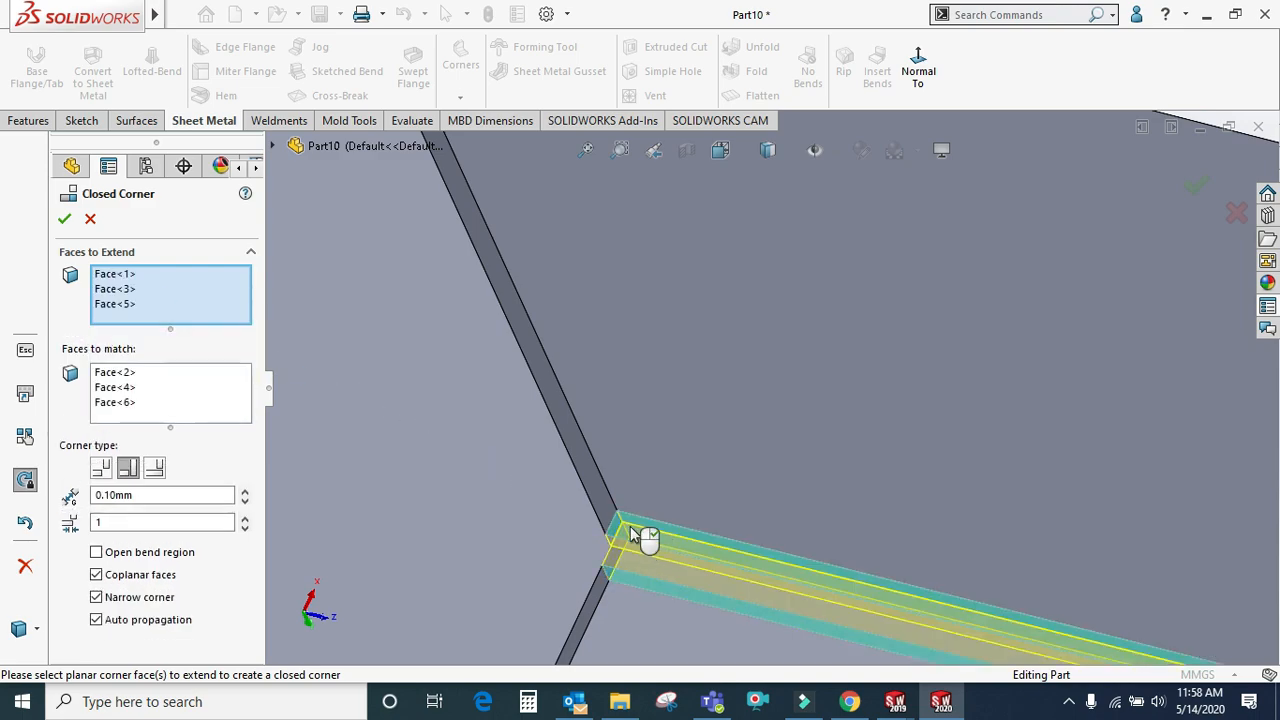
middle_click_drag(608, 532, 737, 526)
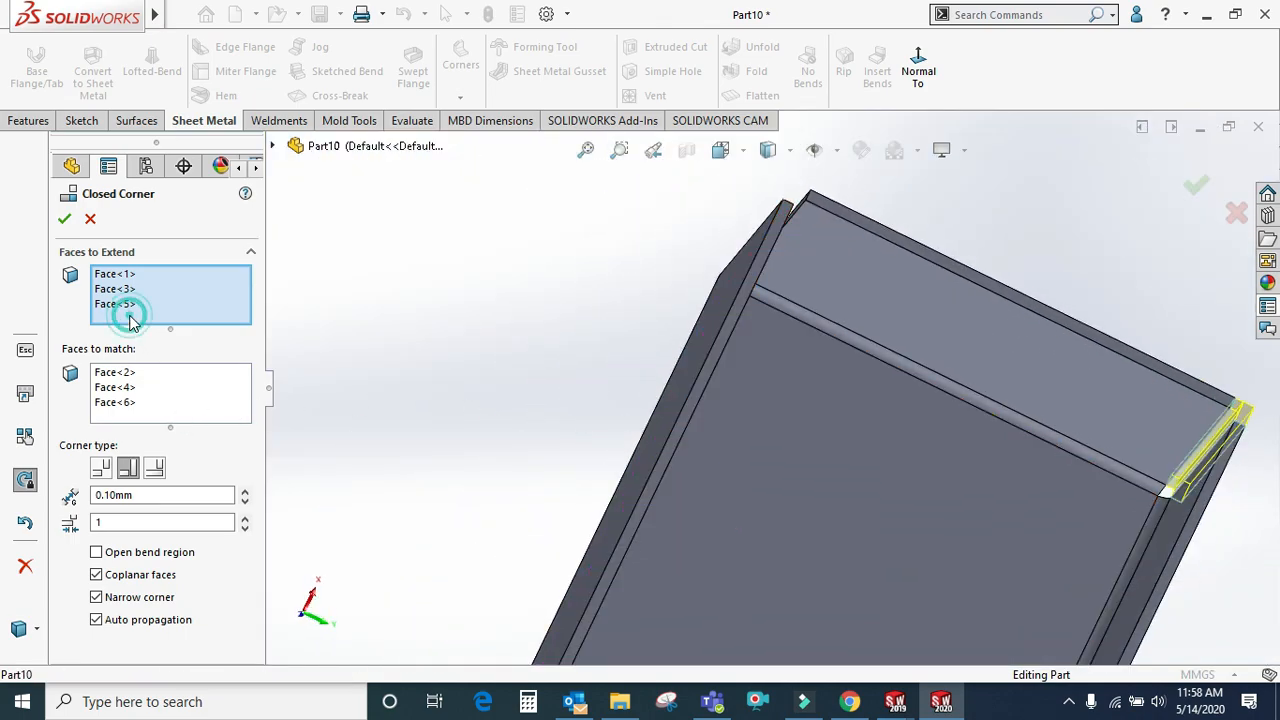
scroll(766, 278, "down", 8)
scroll(800, 305, "down", 4)
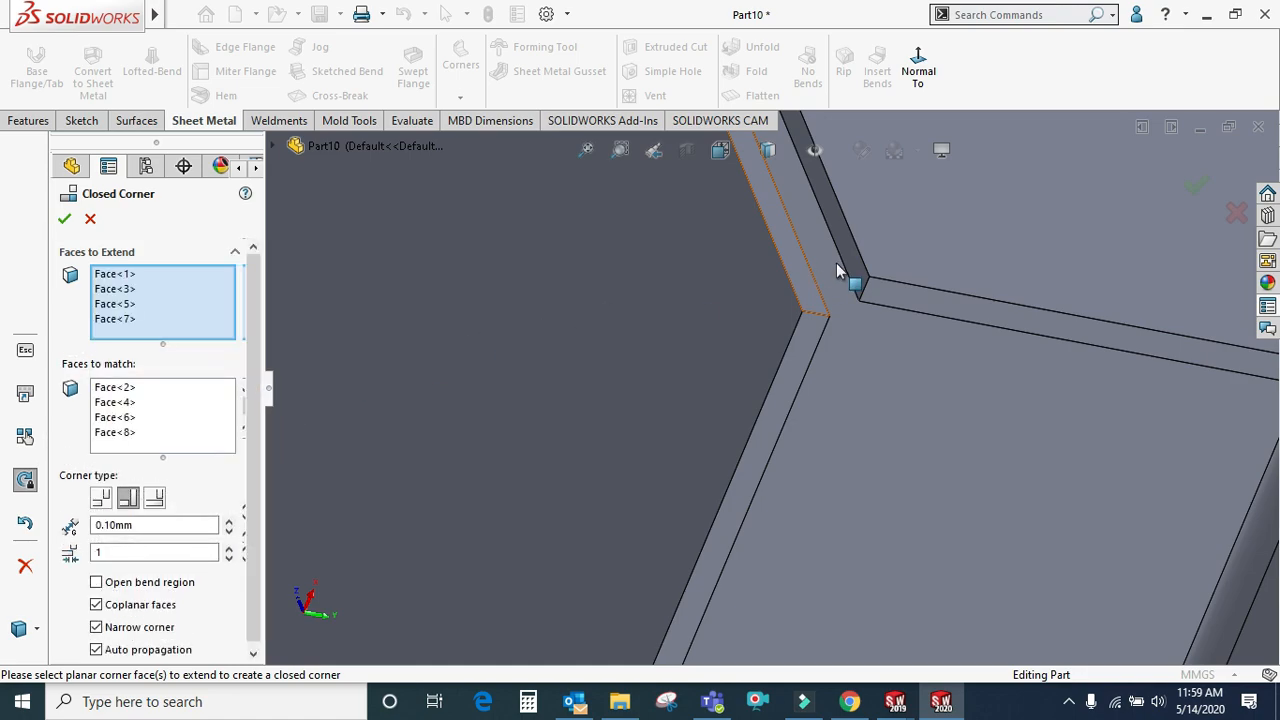
Try the Butt and Underlap corner types on the corner preview and return the corner type to Overlap
middle_click_drag(836, 263, 771, 251)
scroll(840, 335, "down", 7)
middle_click_drag(760, 375, 740, 366)
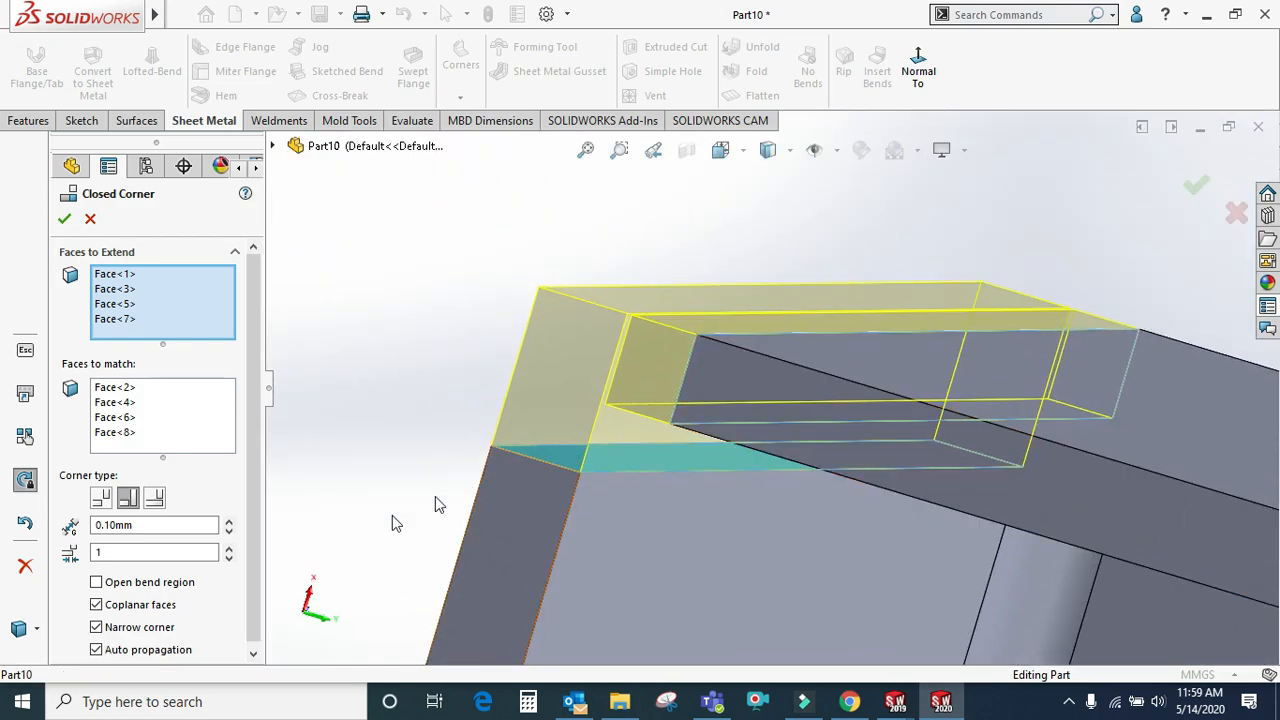
left_click(125, 508)
left_click(101, 500)
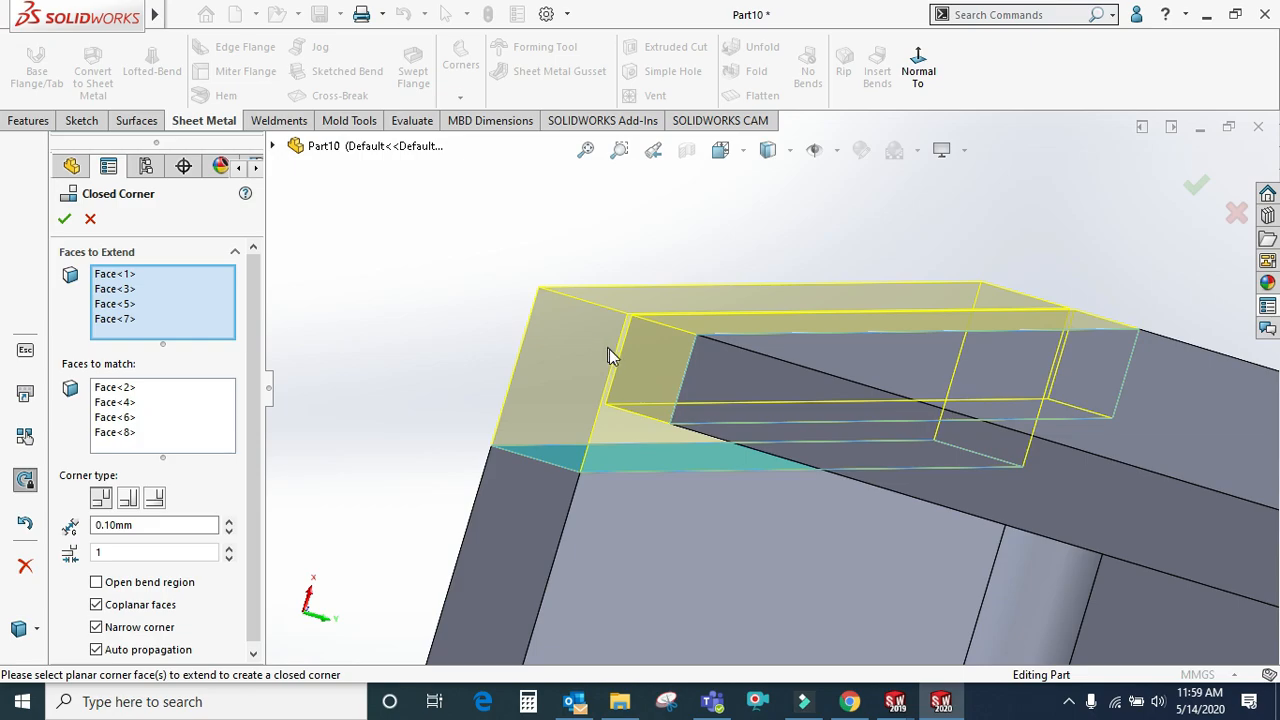
middle_click_drag(604, 377, 505, 447)
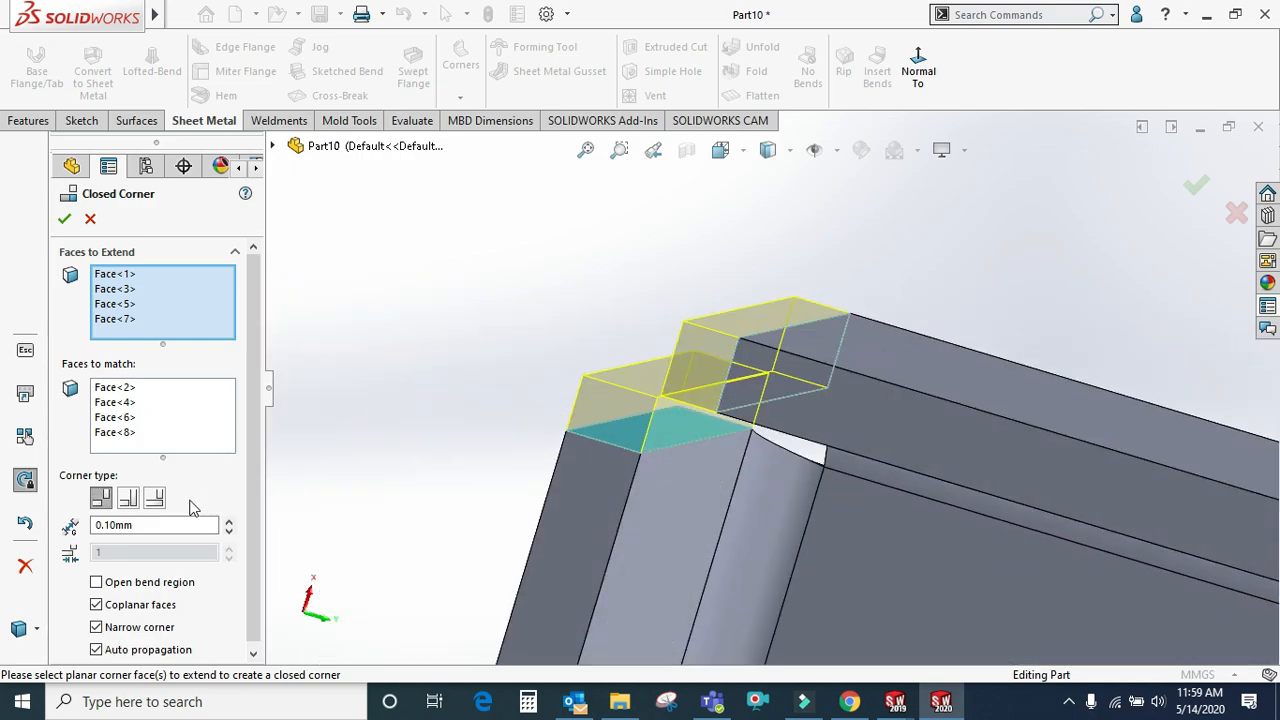
left_click(156, 504)
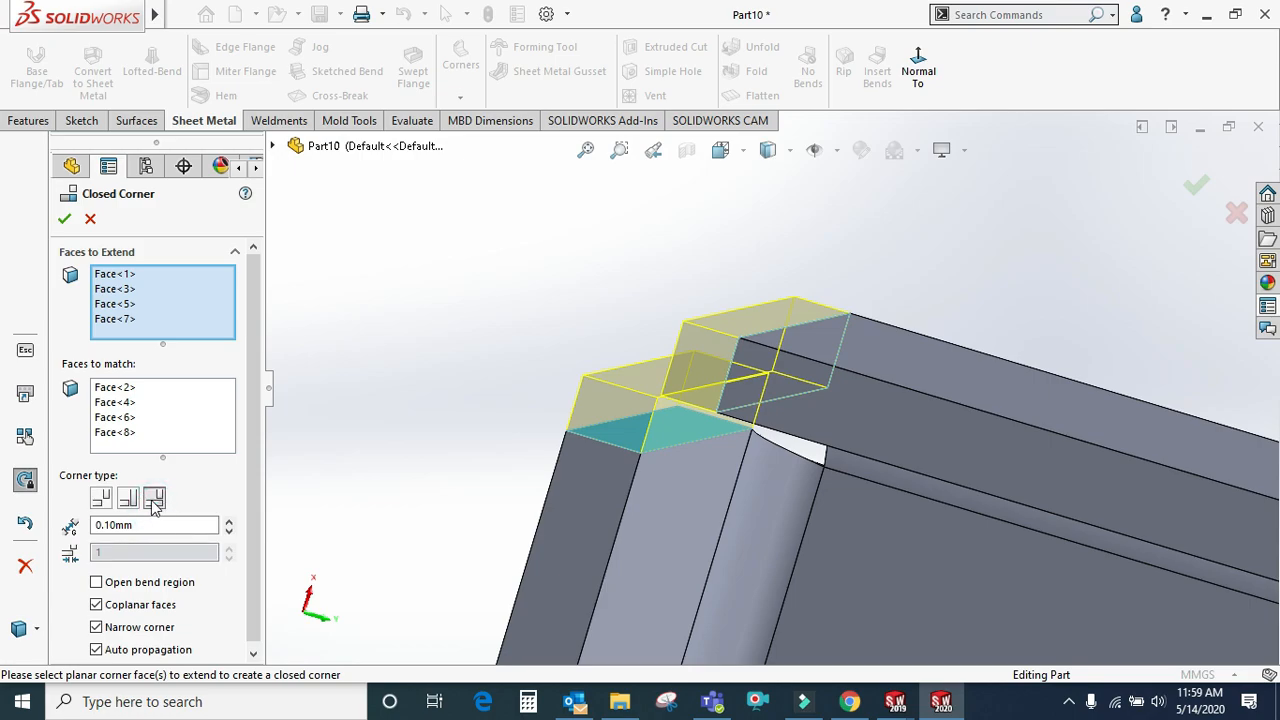
left_click(155, 501)
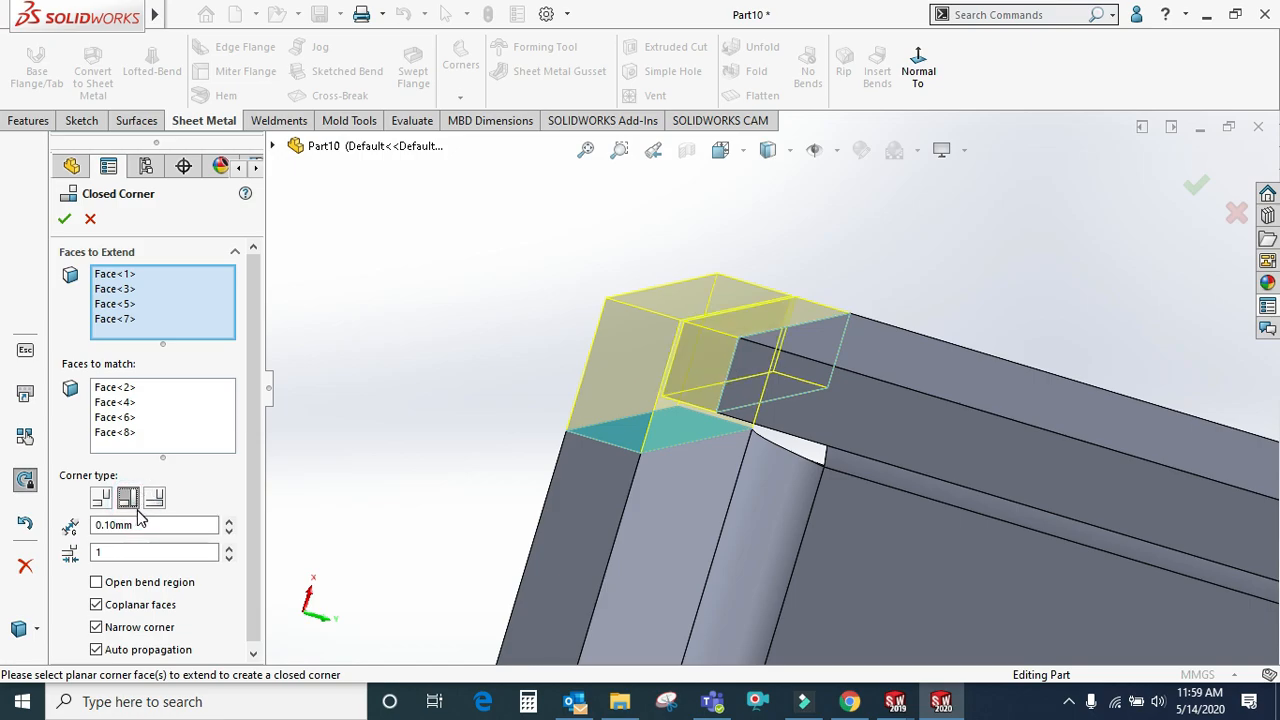
Set the closed corner gap distance to 0.20 mm and create the four closed corners
left_click_drag(156, 525, 91, 533)
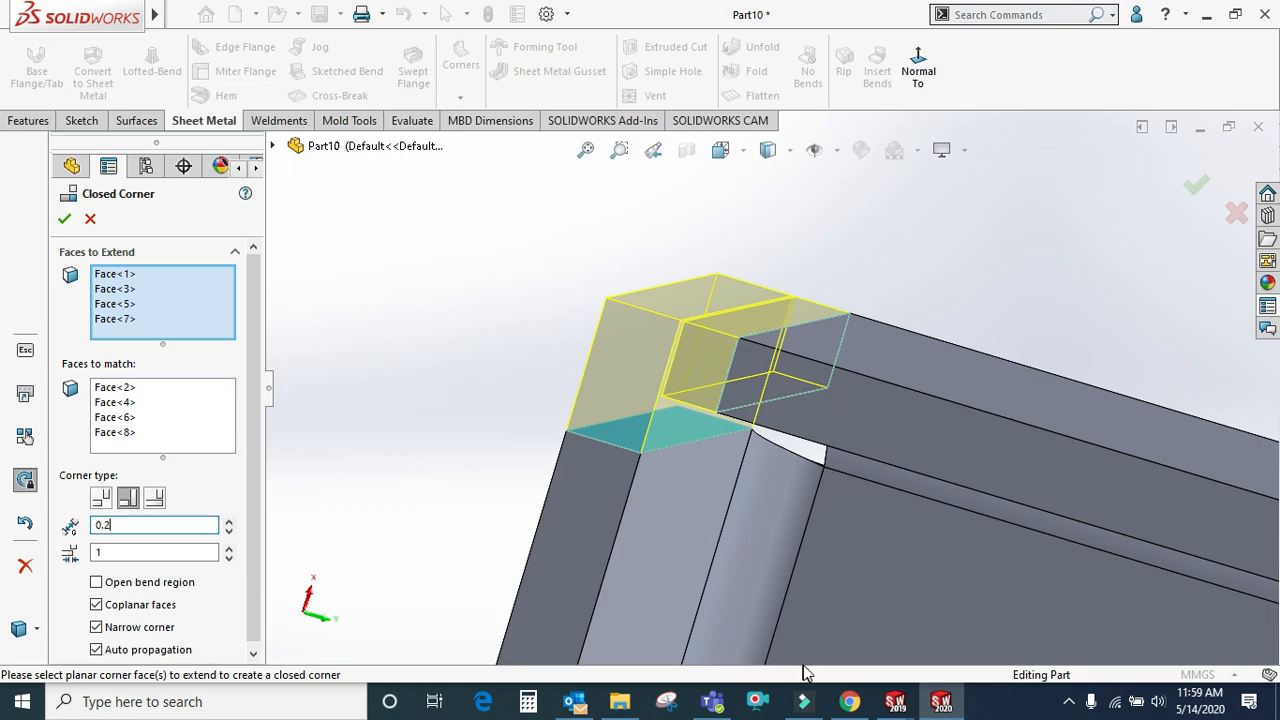
left_click(64, 220)
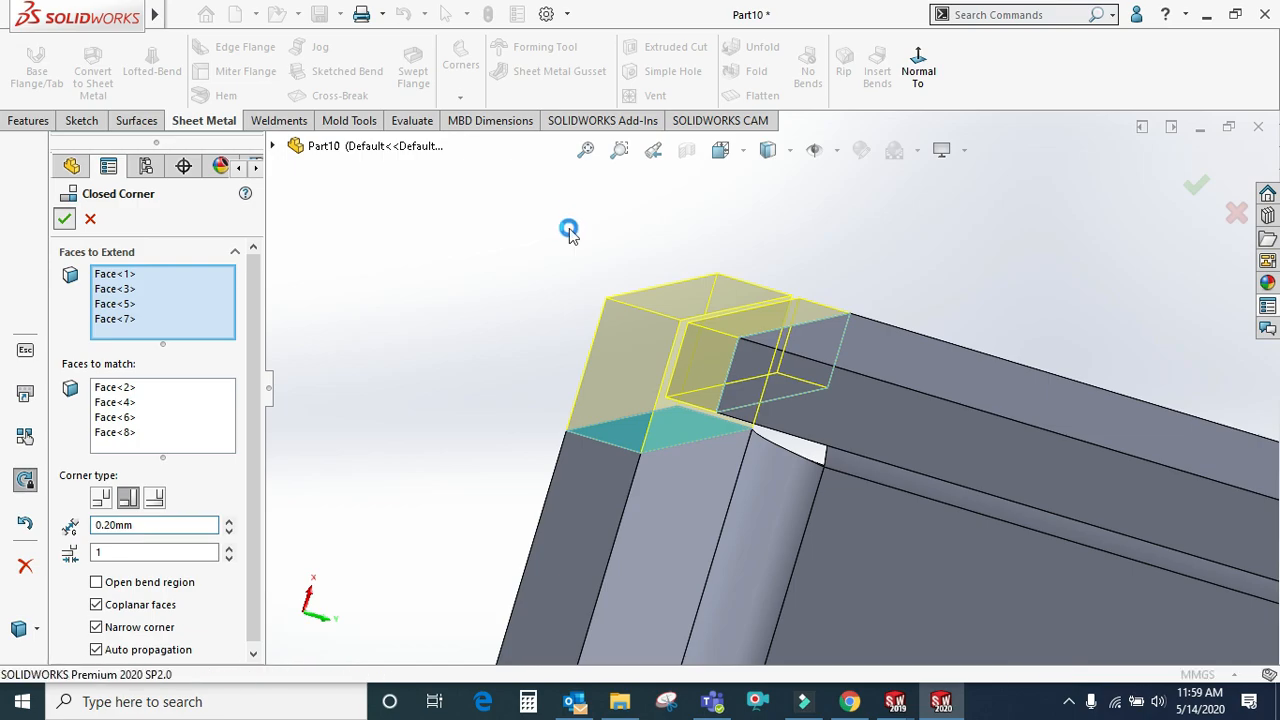
middle_click_drag(569, 228, 781, 434)
scroll(714, 528, "down", 6)
middle_click_drag(690, 600, 669, 434)
scroll(725, 595, "up", 8)
scroll(651, 423, "down", 6)
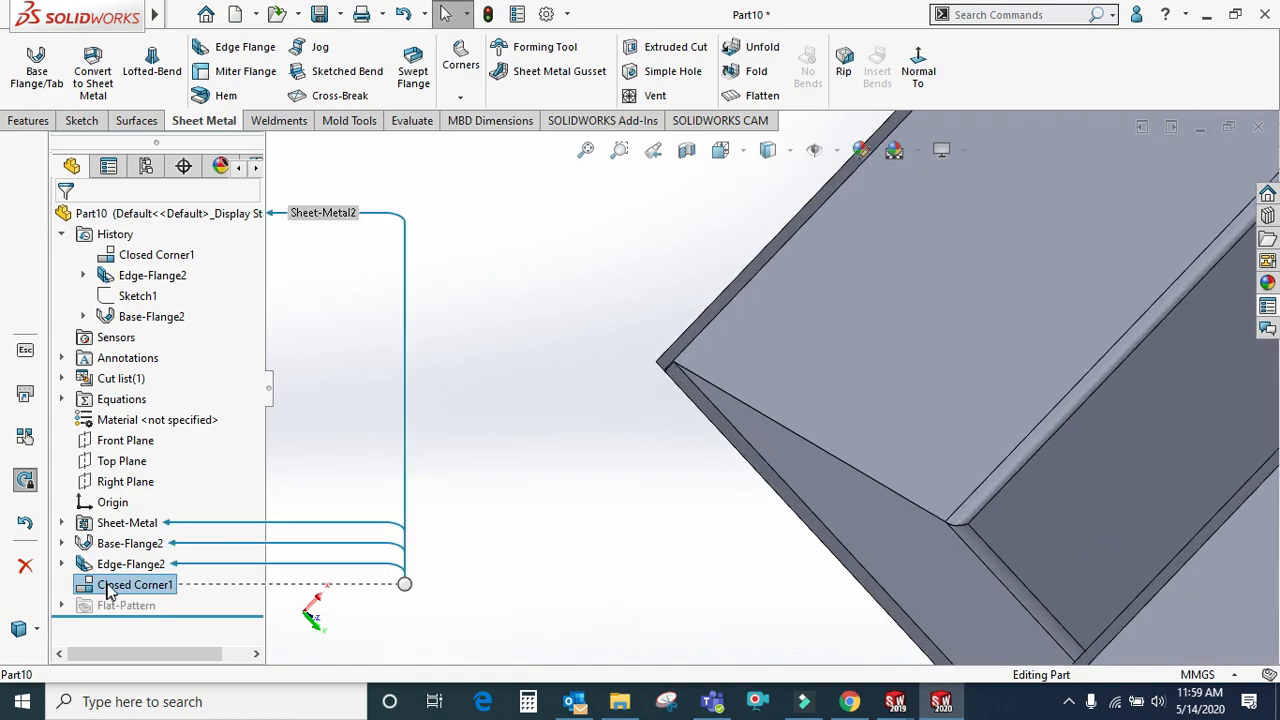
Delete the closed corner feature from the box
right_click(110, 590)
left_click(170, 426)
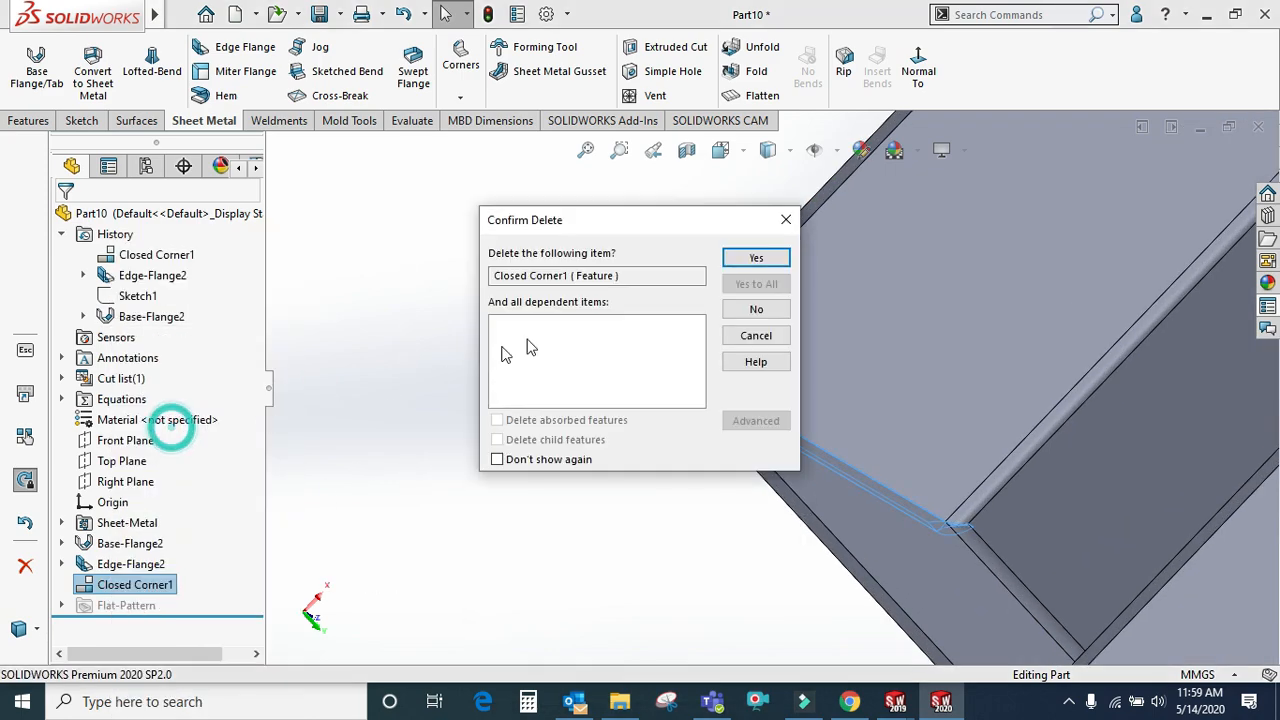
left_click(768, 264)
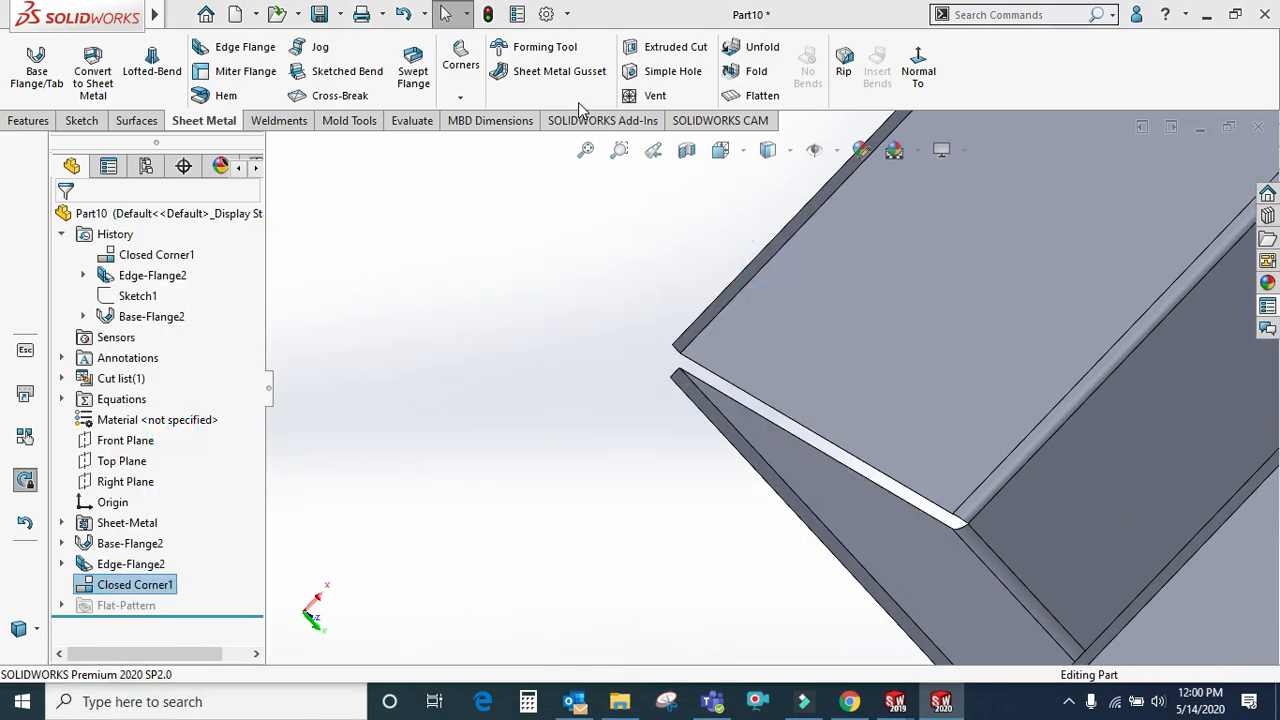
Create a welded corner with a 2 mm fillet, texture and weld symbol from the wall's side face at one open box corner
left_click(460, 92)
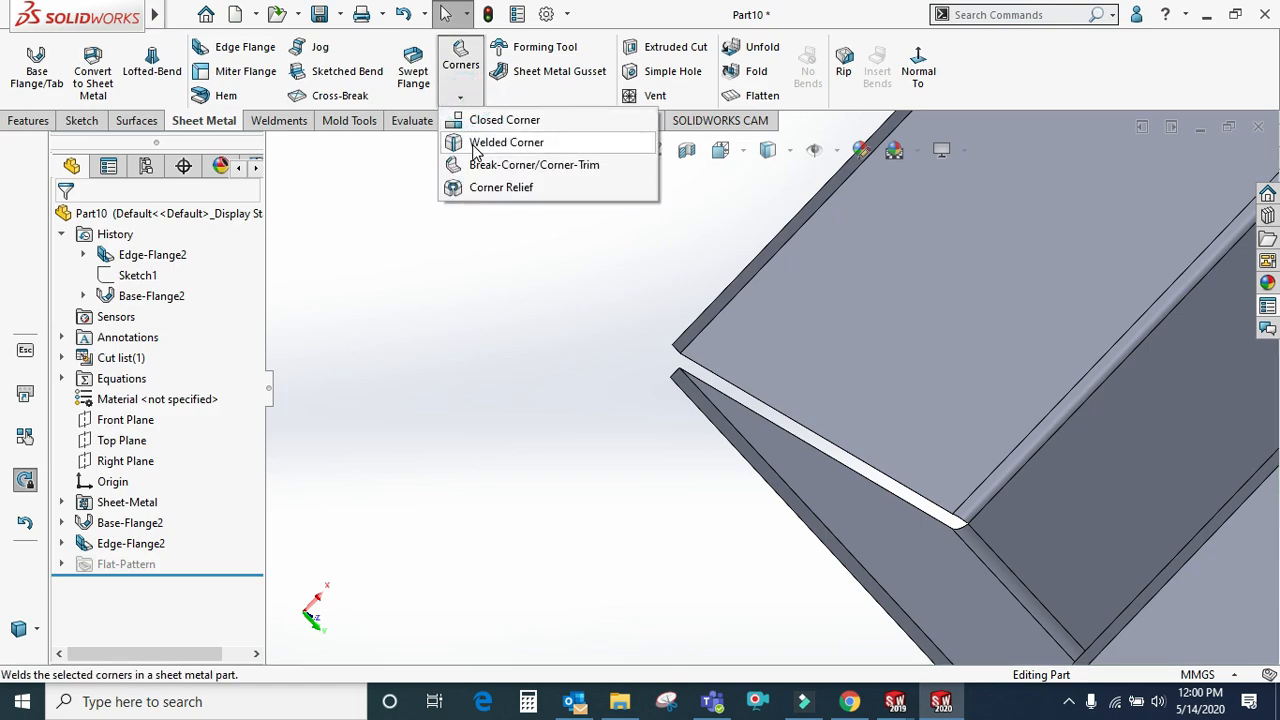
left_click(478, 148)
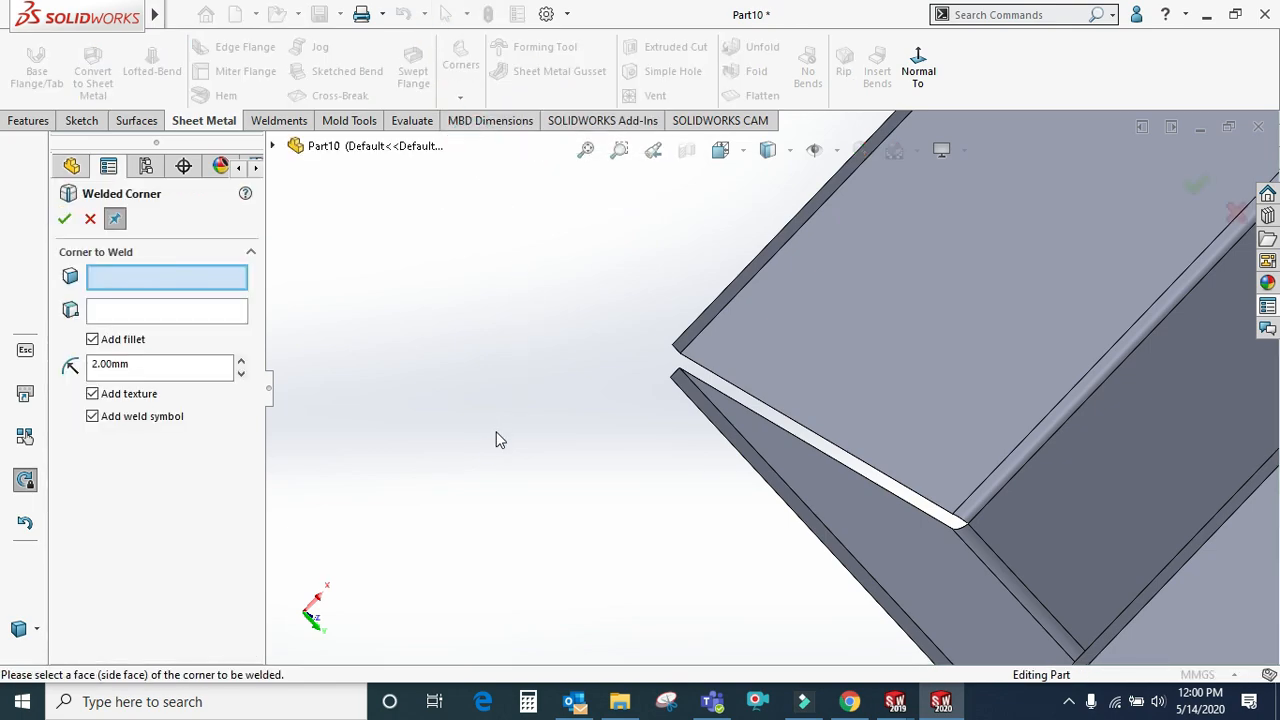
scroll(475, 464, "up", 1)
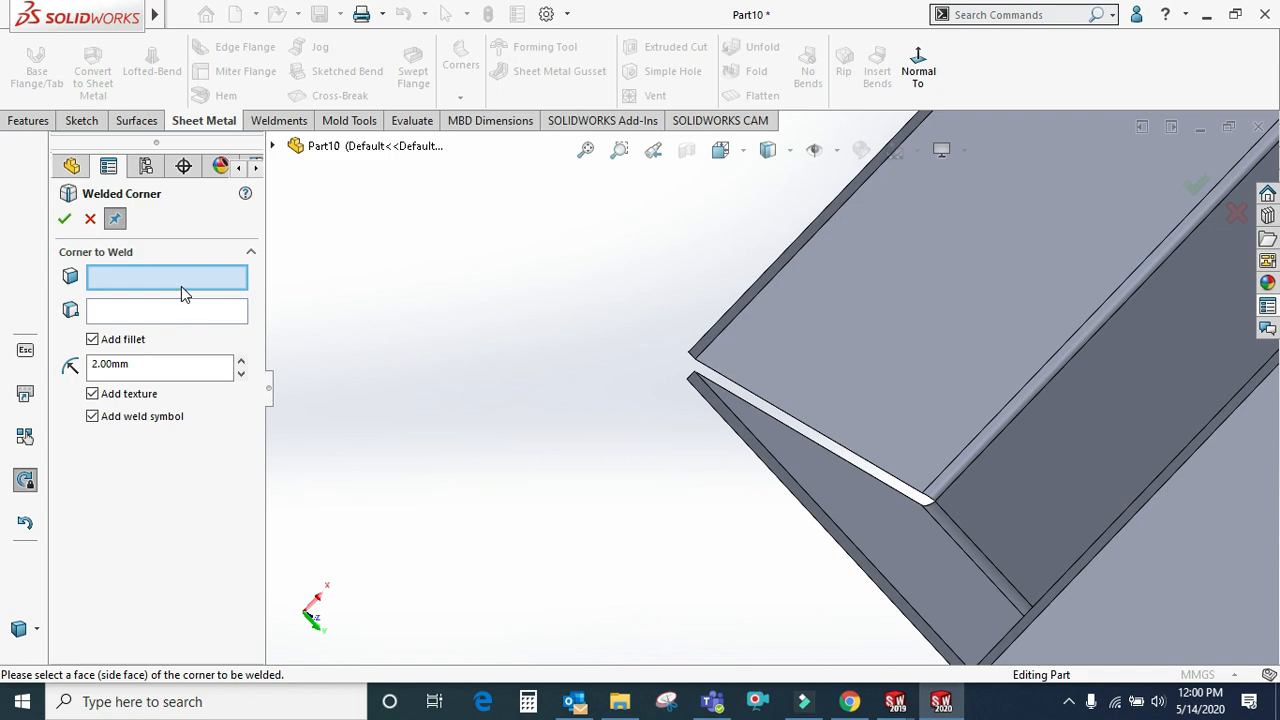
scroll(971, 563, "up", 3)
scroll(936, 589, "down", 8)
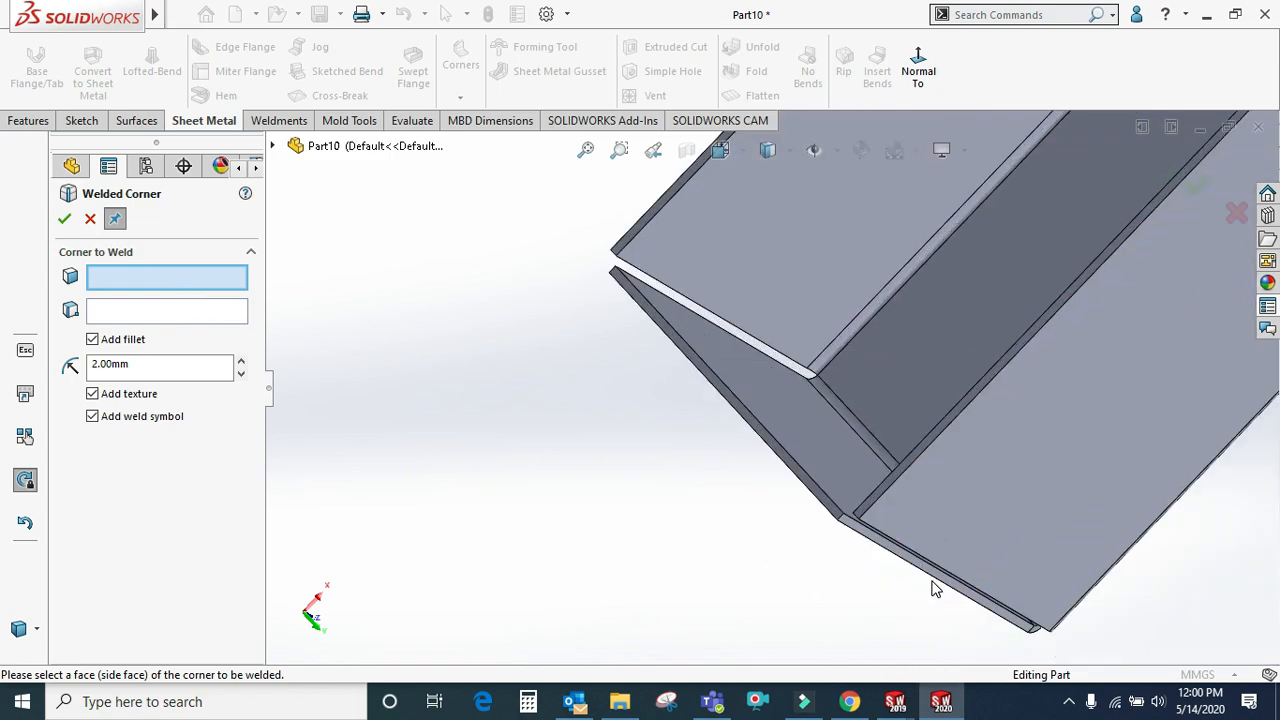
middle_click_drag(855, 511, 861, 391)
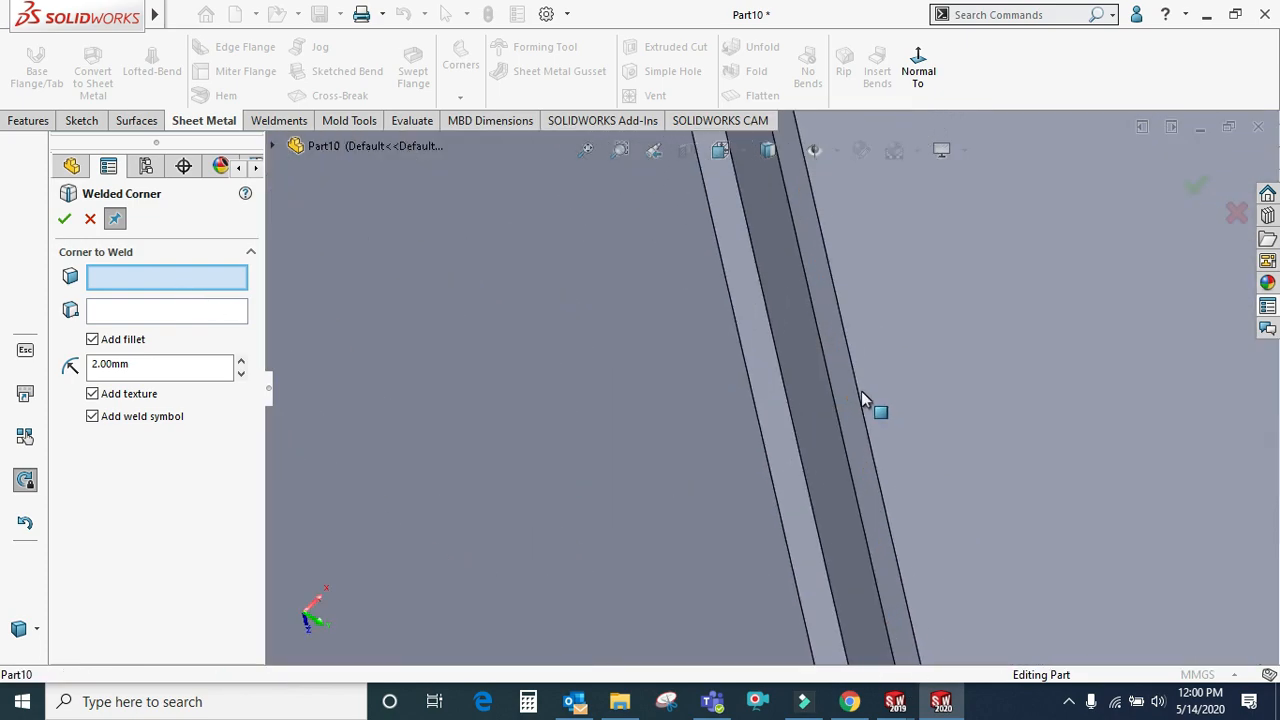
left_click(847, 403)
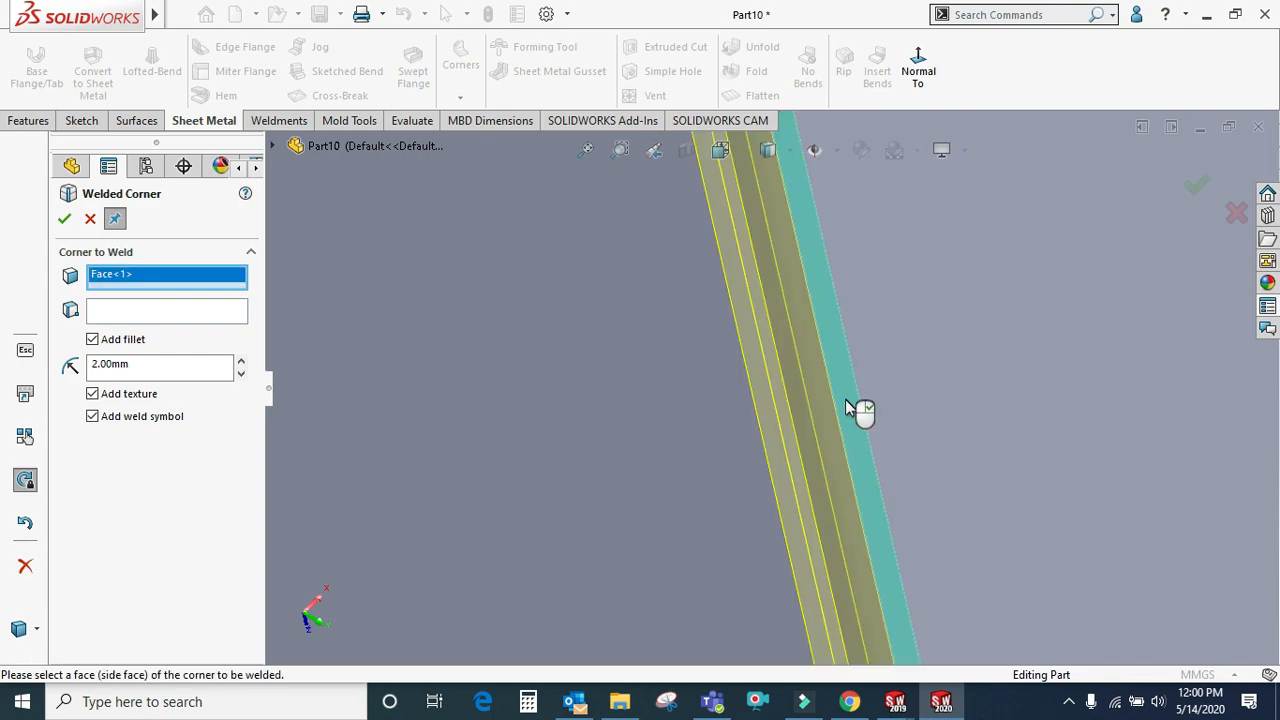
middle_click_drag(845, 399, 849, 429)
middle_click_drag(760, 285, 803, 531)
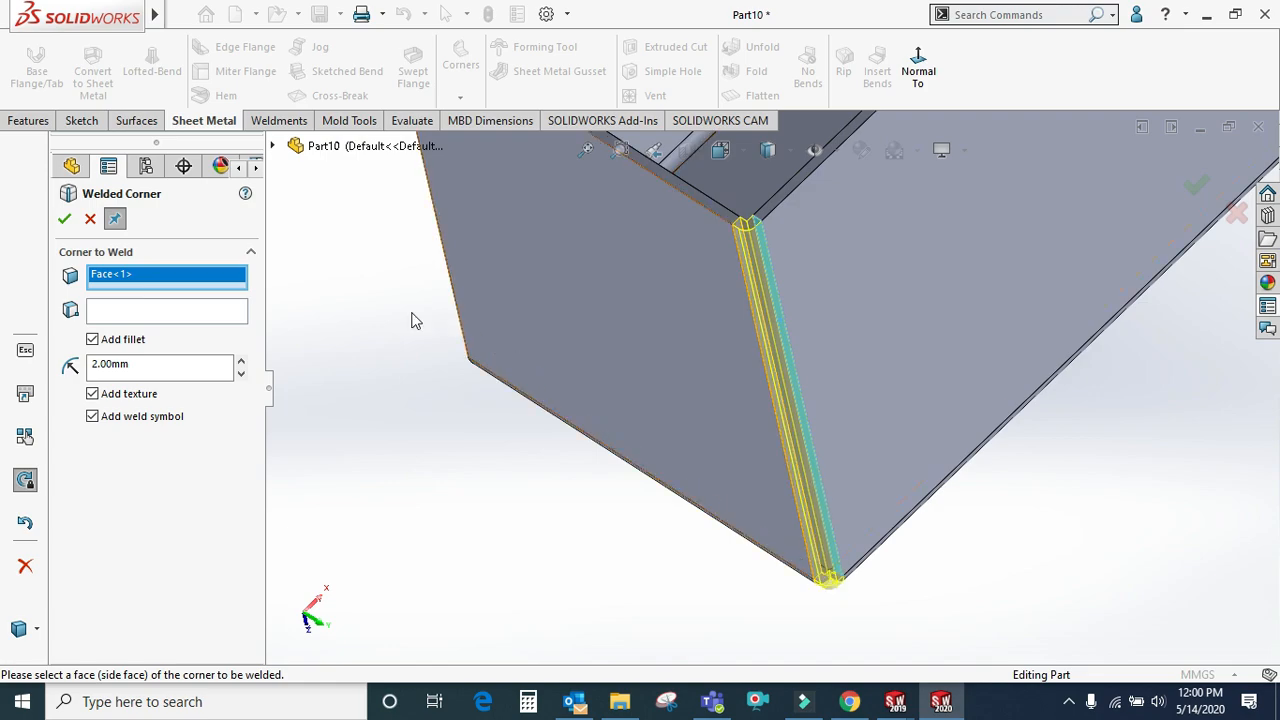
left_click(62, 220)
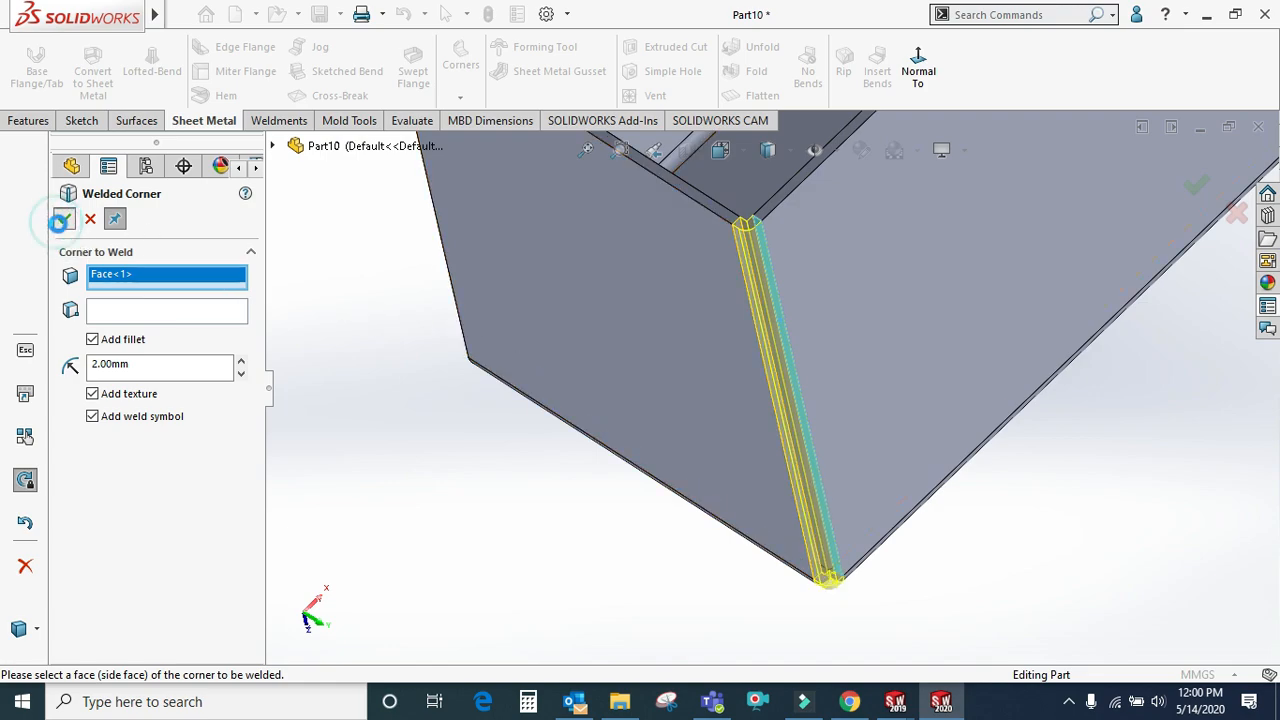
Weld the corner at the other end of the same short wall from its side face, with a 2 mm fillet, texture and weld symbol
scroll(805, 436, "up", 5)
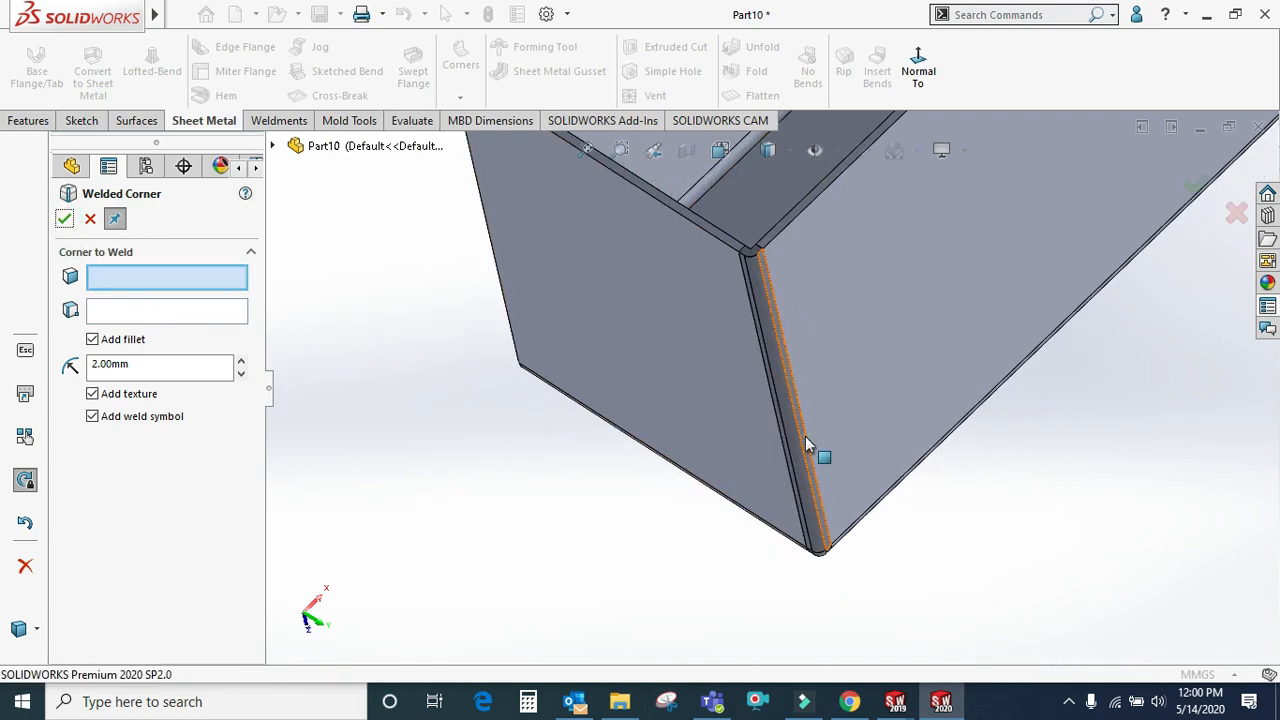
left_click(117, 278)
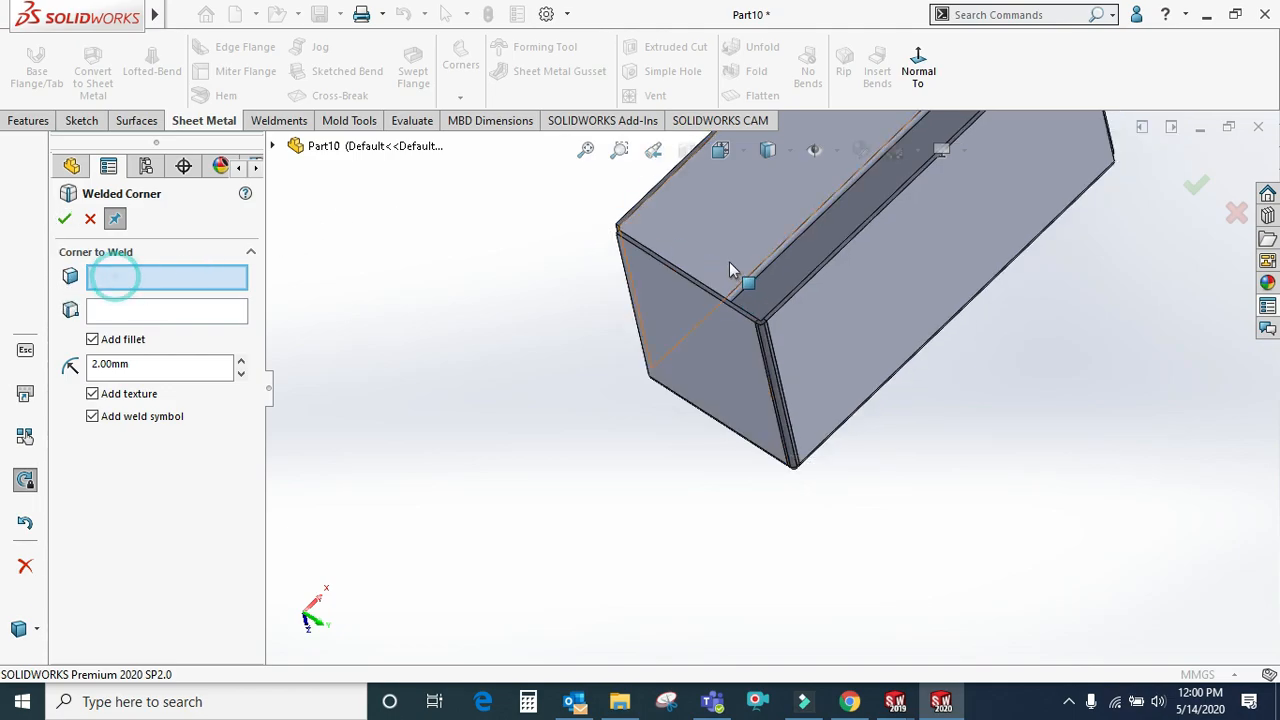
scroll(709, 238, "down", 3)
middle_click_drag(574, 242, 655, 265)
scroll(530, 234, "down", 2)
scroll(597, 316, "down", 2)
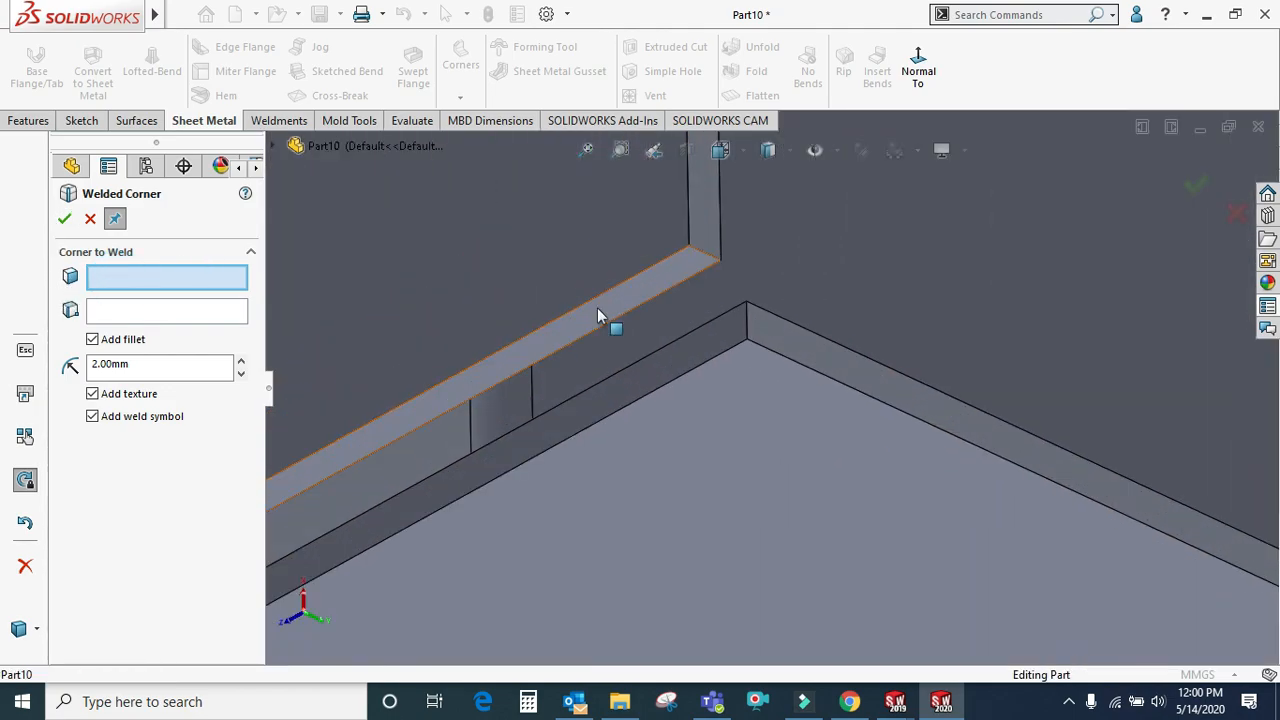
left_click(656, 285)
scroll(683, 316, "up", 7)
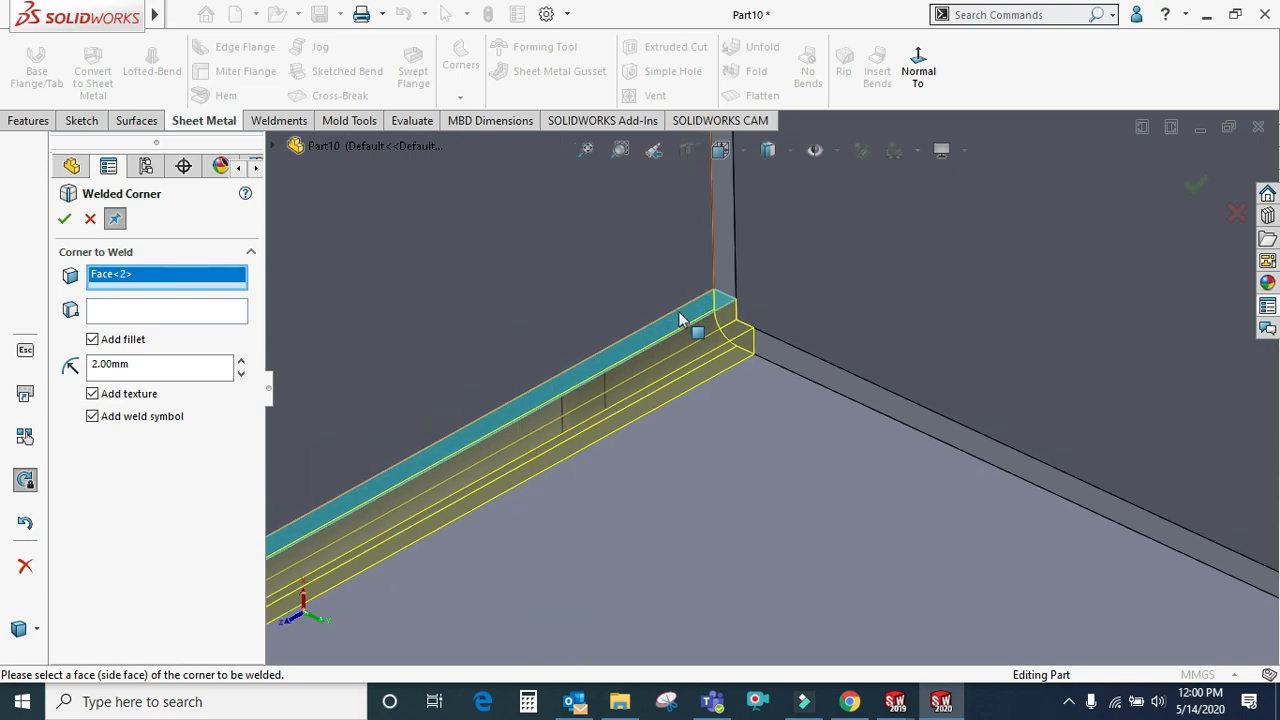
left_click(64, 218)
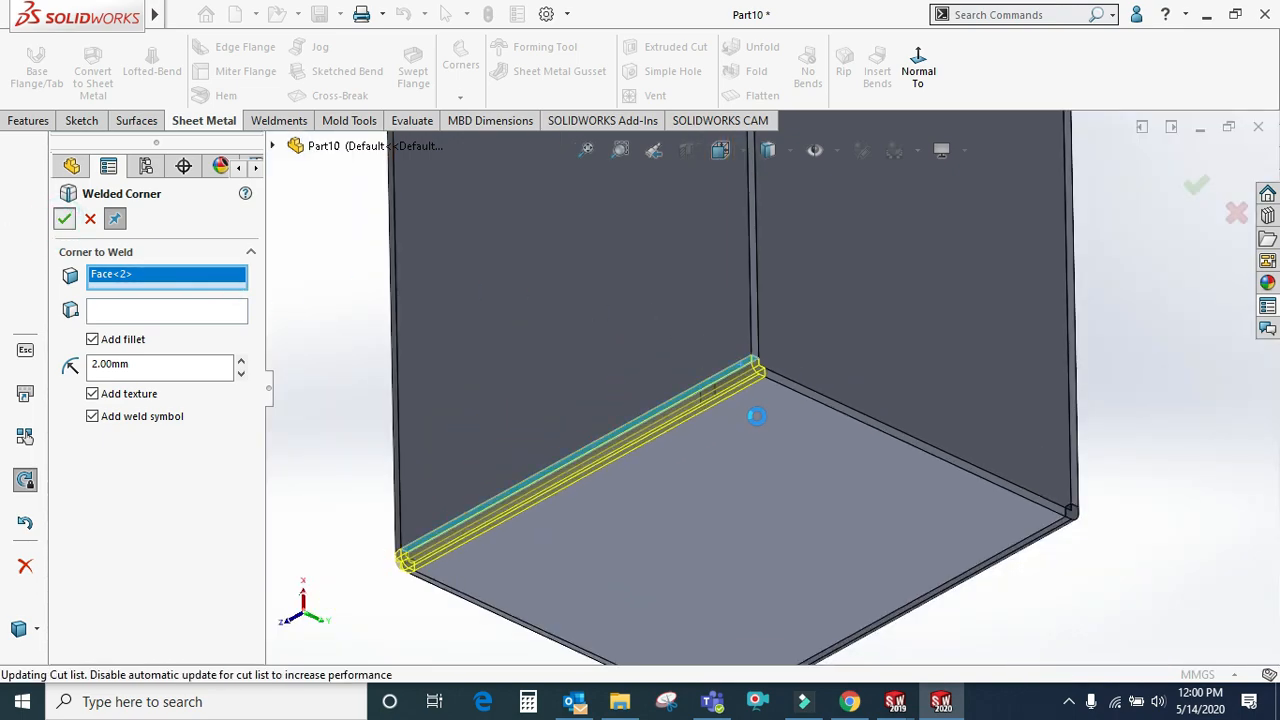
scroll(766, 410, "up", 8)
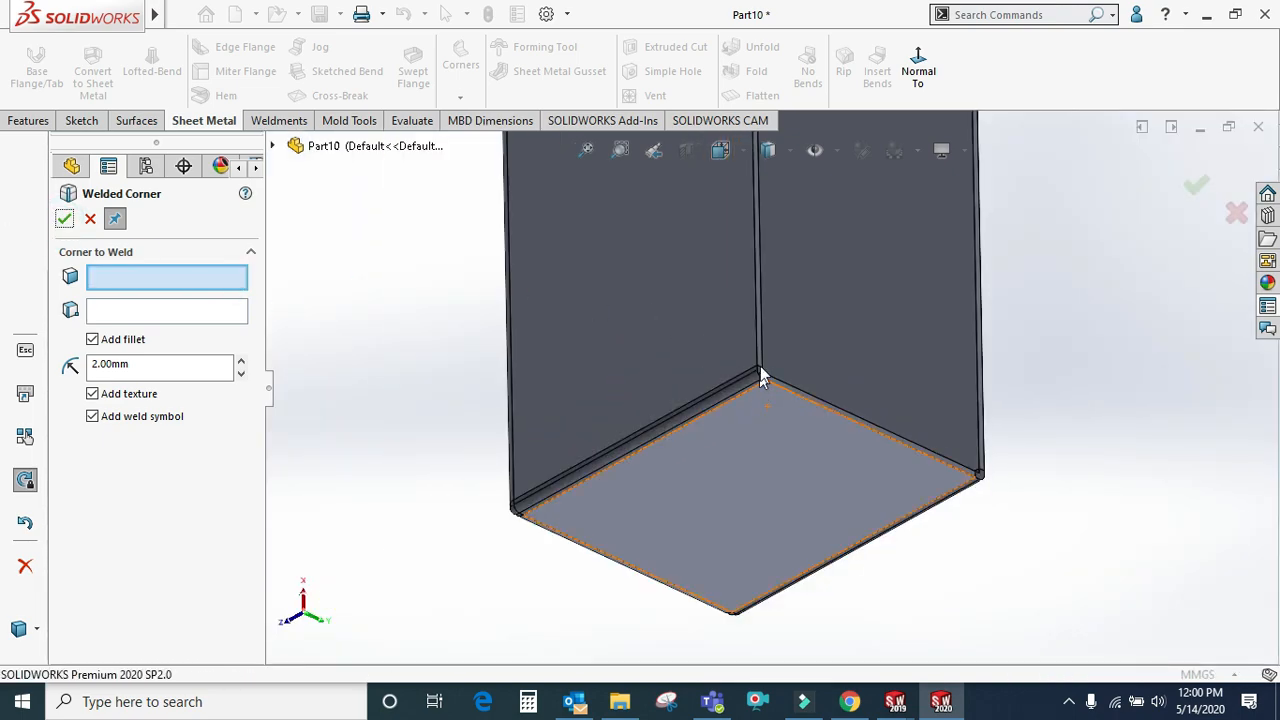
scroll(770, 230, "down", 10)
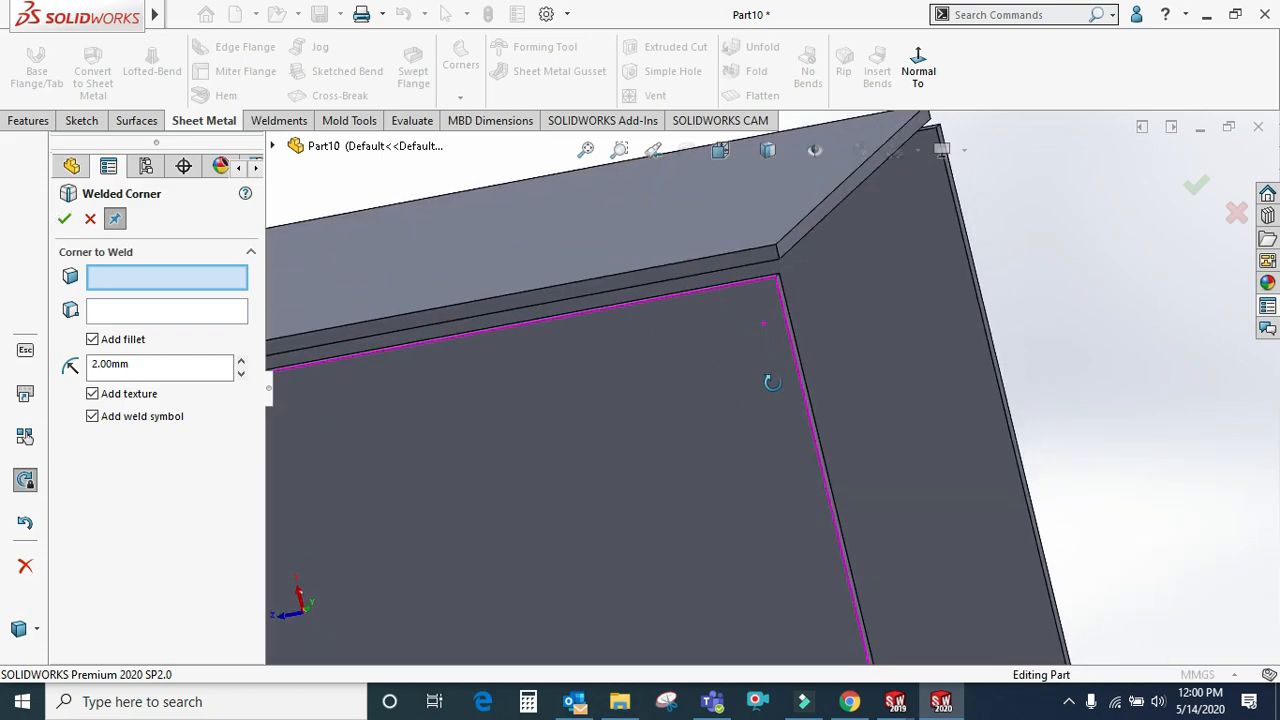
Weld a third corner of the box from its wall's side face, with a 2 mm fillet, texture and weld symbol
left_click(804, 358)
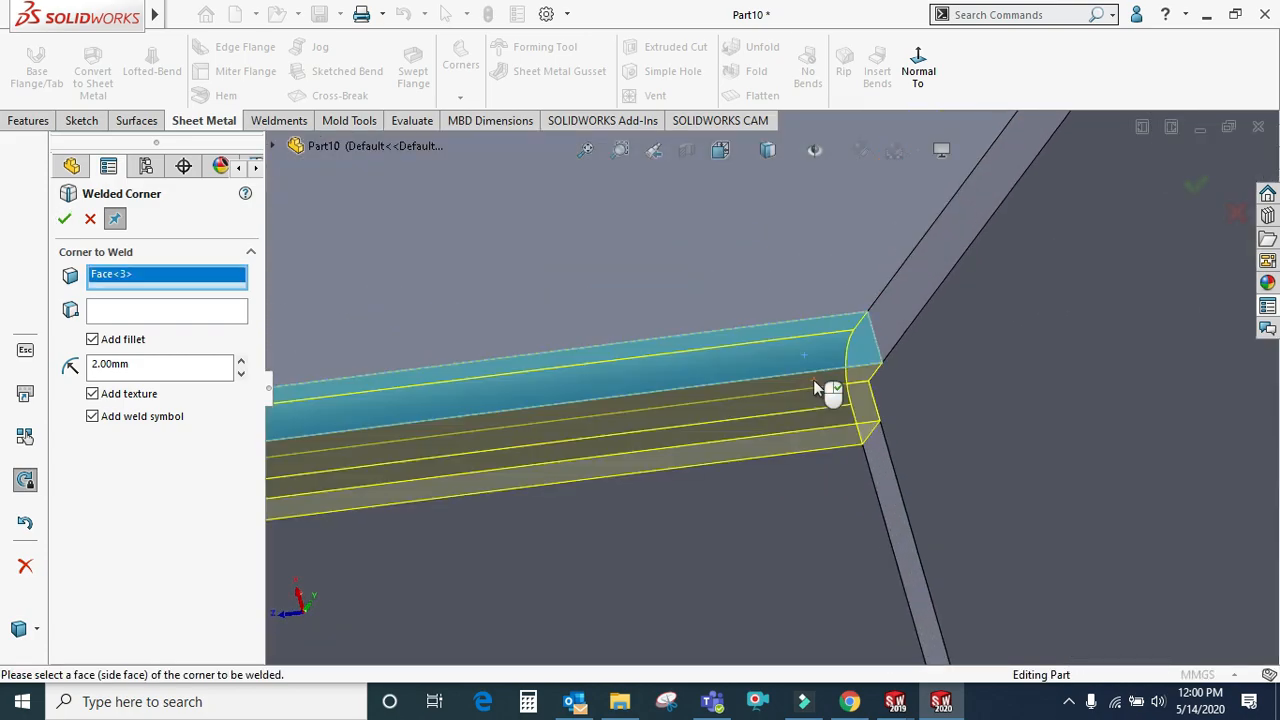
scroll(836, 394, "up", 6)
left_click(63, 219)
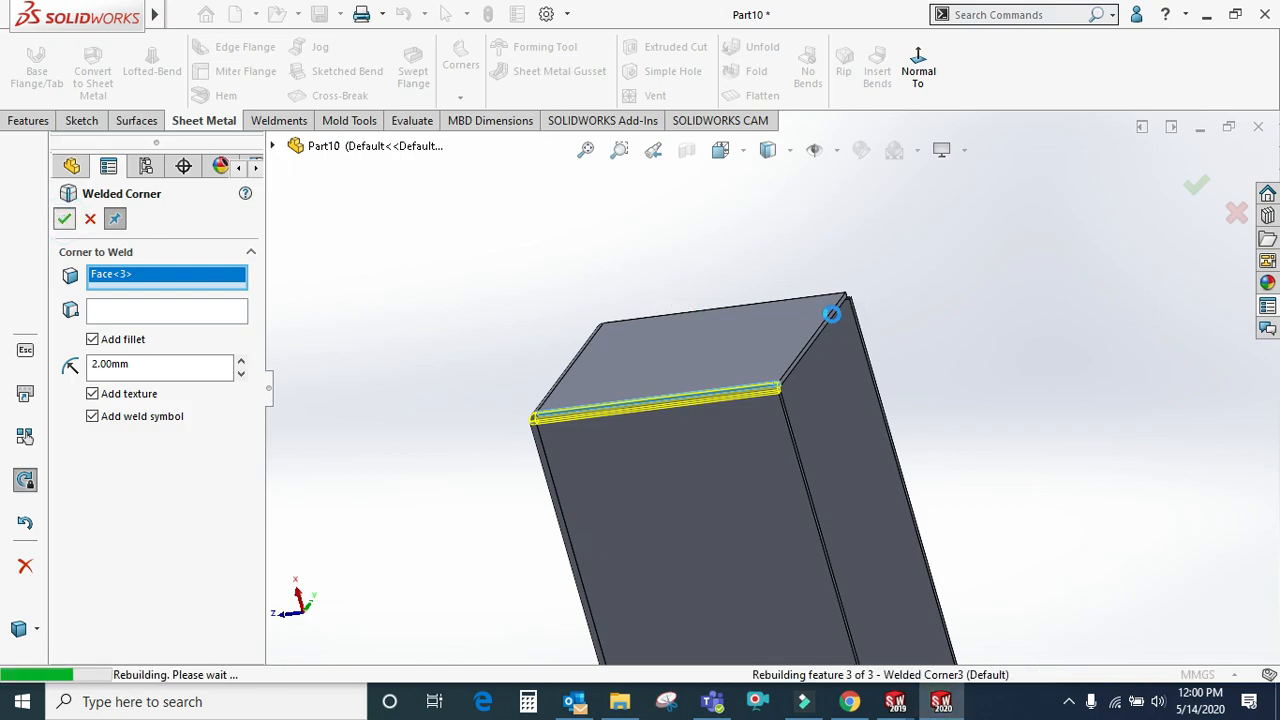
Weld the fourth box corner from its side face with a 2 mm fillet, texture and weld symbol, and finish the Welded Corner command
scroll(833, 307, "down", 4)
middle_click_drag(790, 330, 688, 428)
left_click(817, 289)
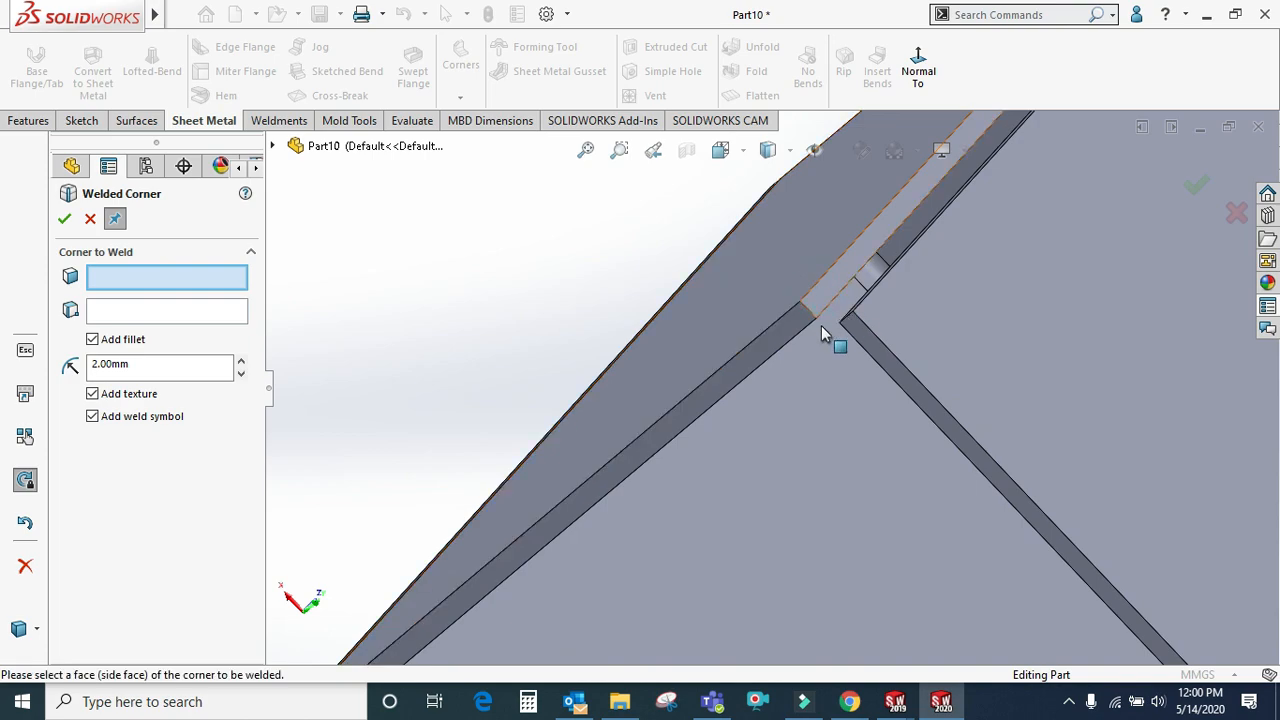
left_click(821, 327)
left_click(64, 220)
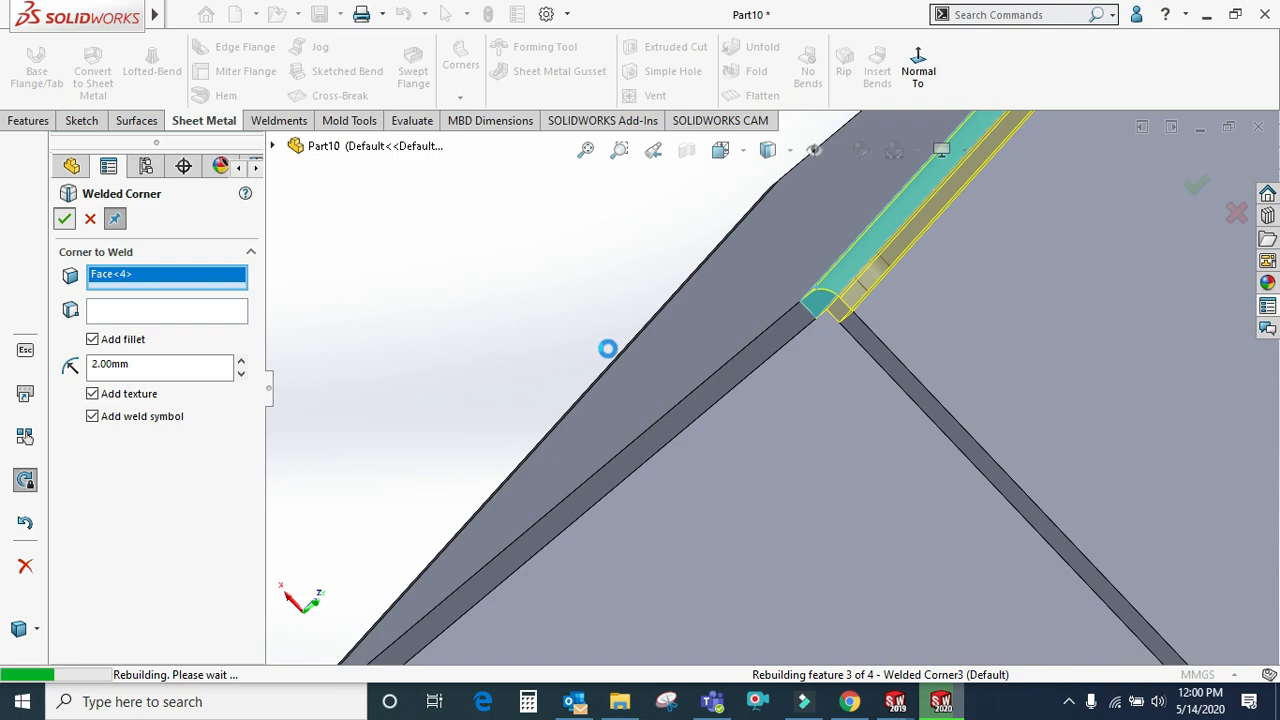
scroll(610, 337, "up", 7)
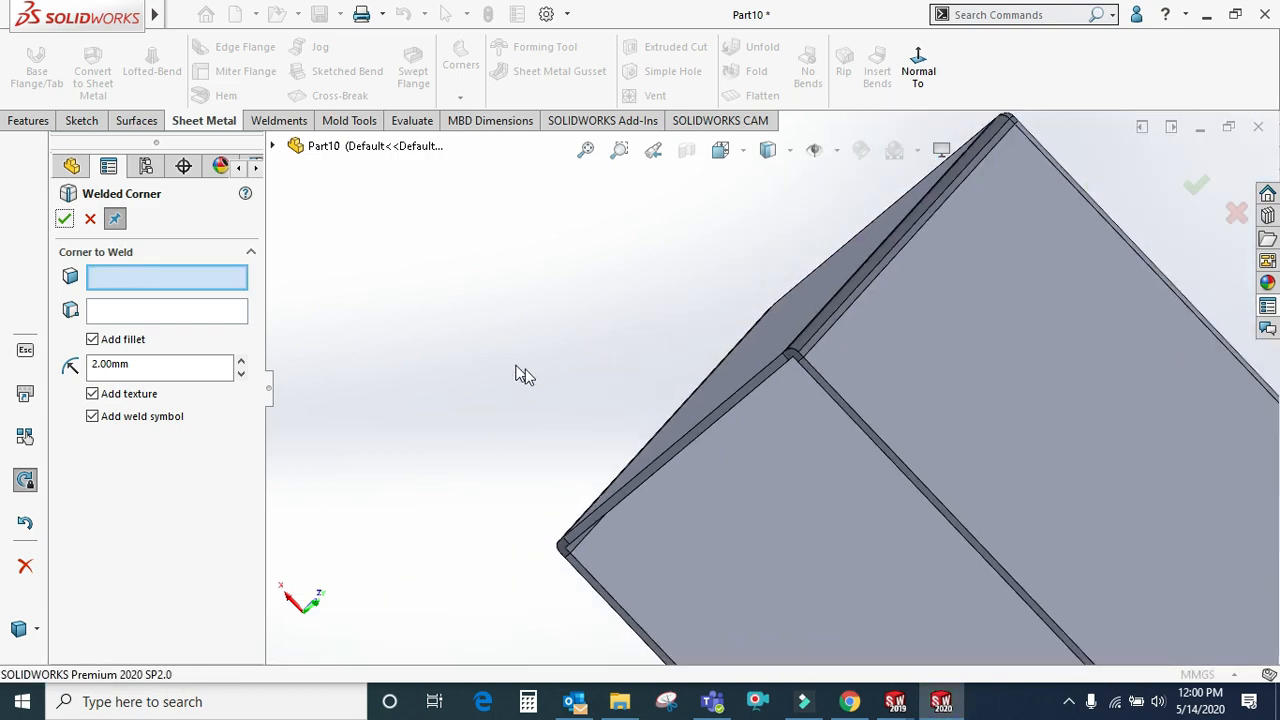
middle_click_drag(671, 469, 668, 240)
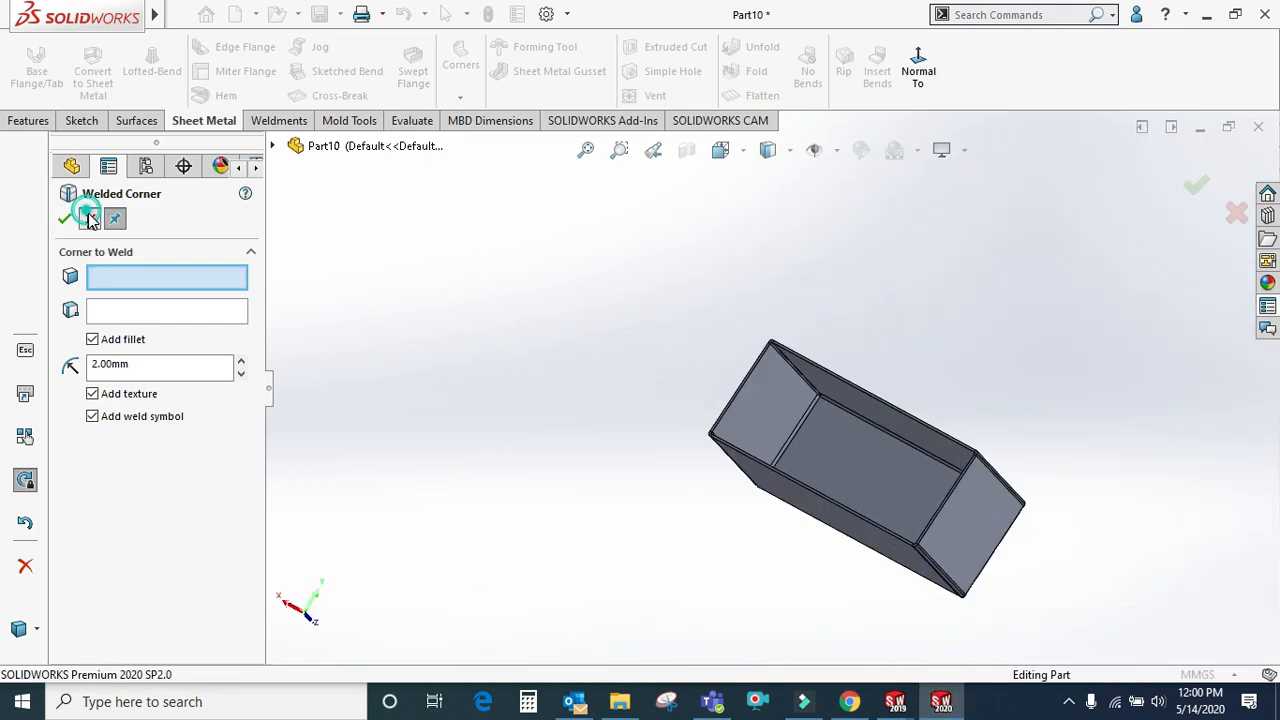
left_click(88, 219)
Delete all four welded corner features from the box
scroll(150, 500, "down", 3)
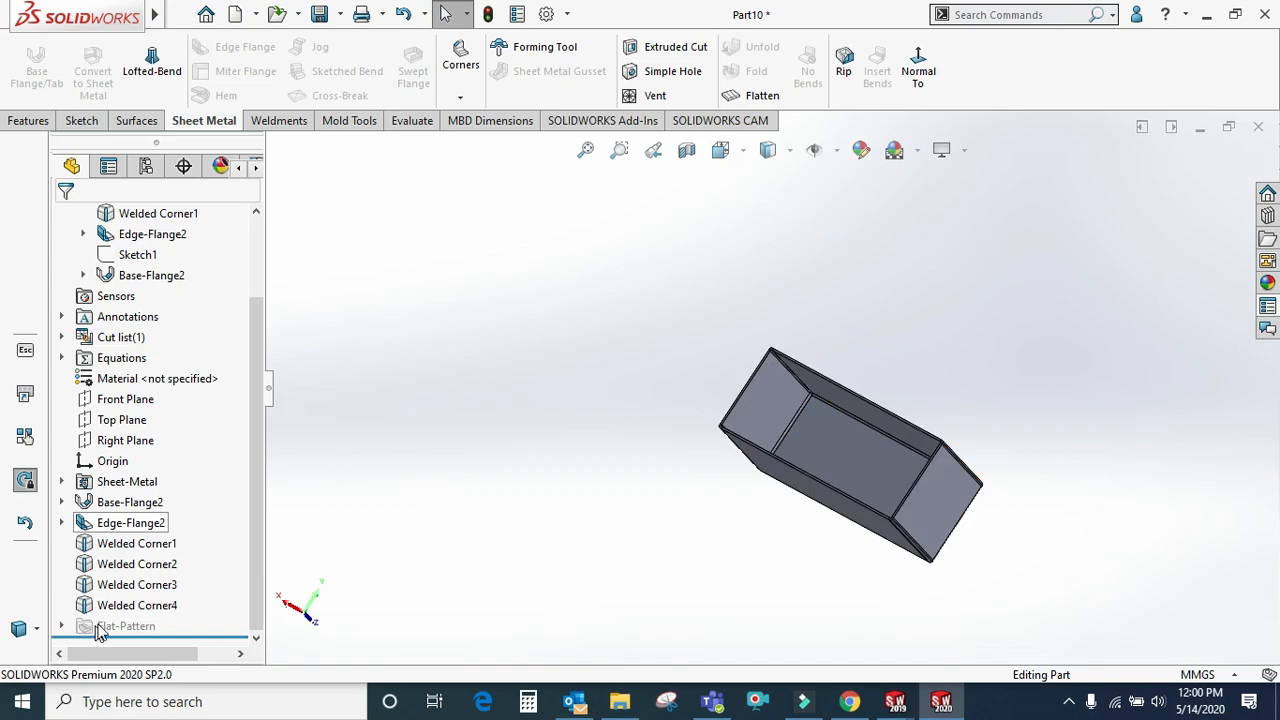
left_click(140, 543)
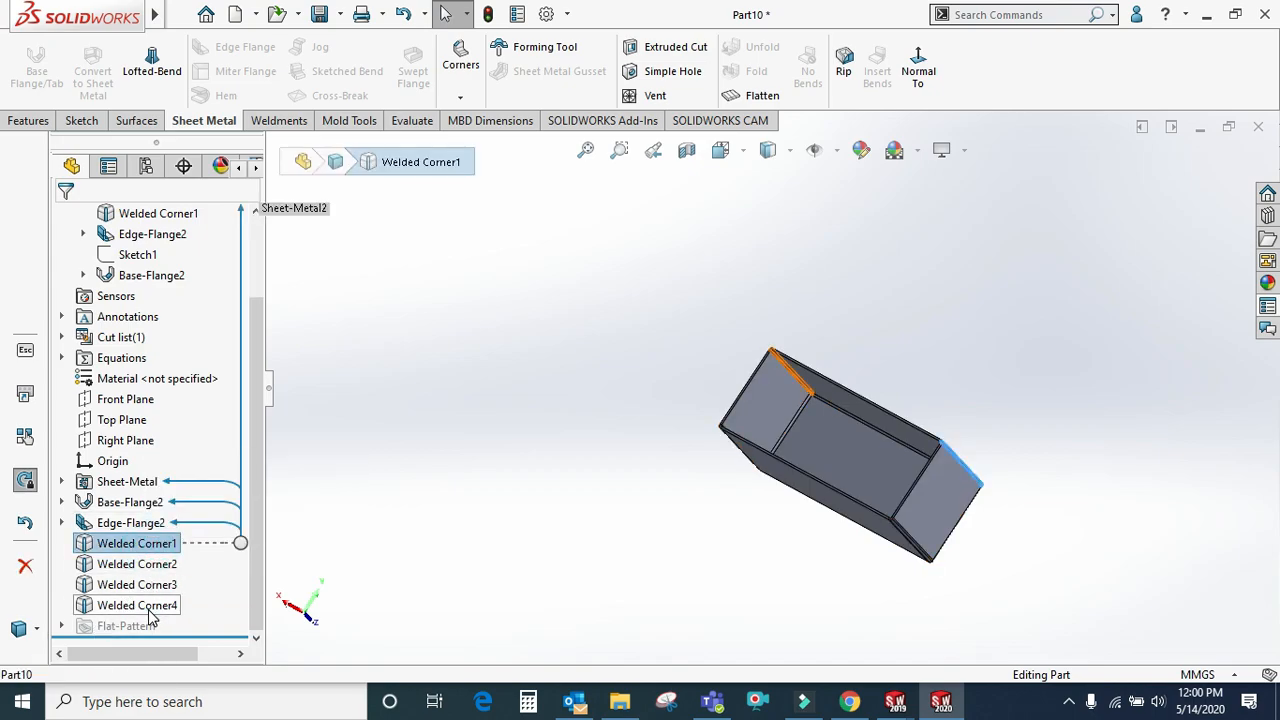
left_click(150, 610, "shift")
right_click(150, 610)
left_click(188, 432)
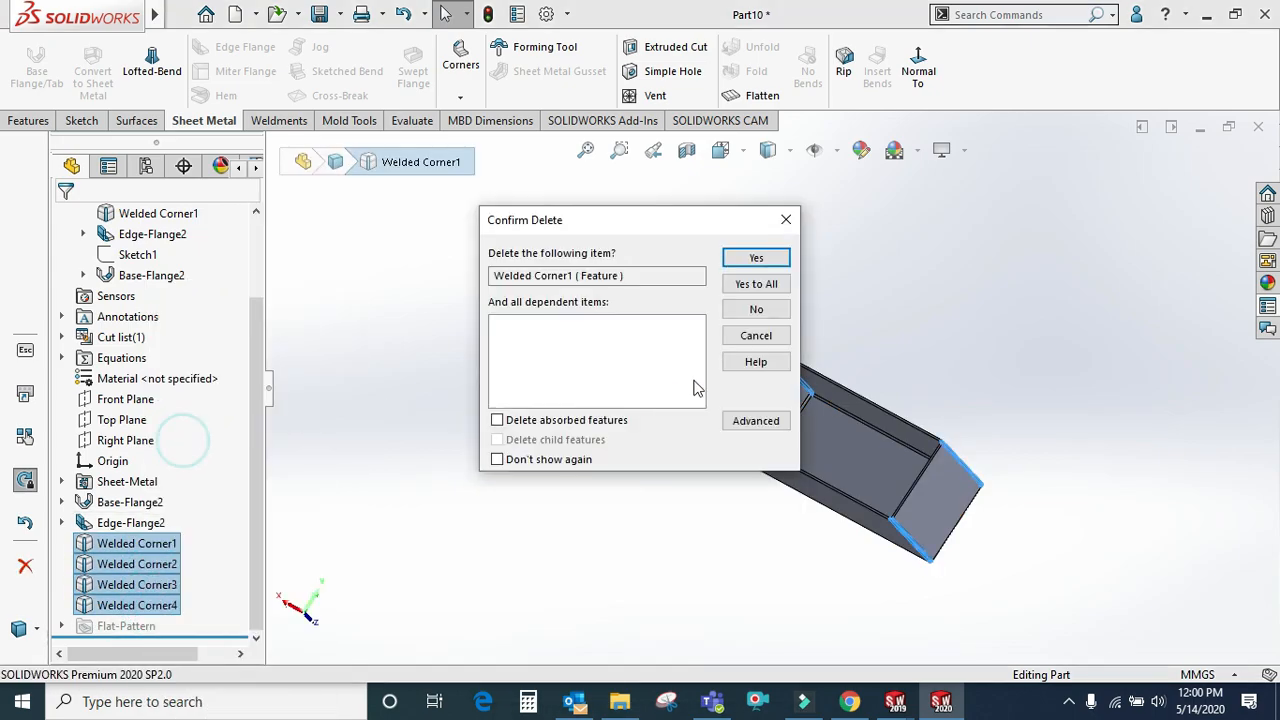
left_click(752, 284)
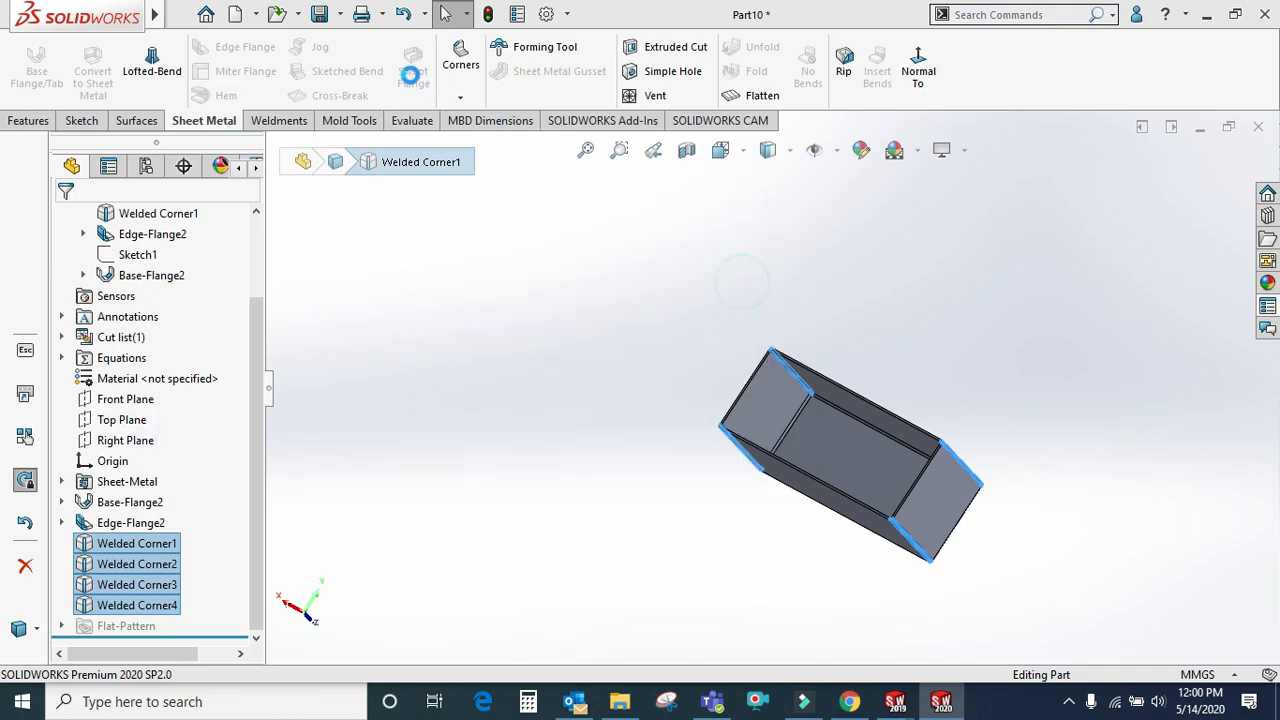
Round the two adjacent flange corners at one open box corner using Break Corner with the fillet type and a 10 mm radius
left_click(461, 96)
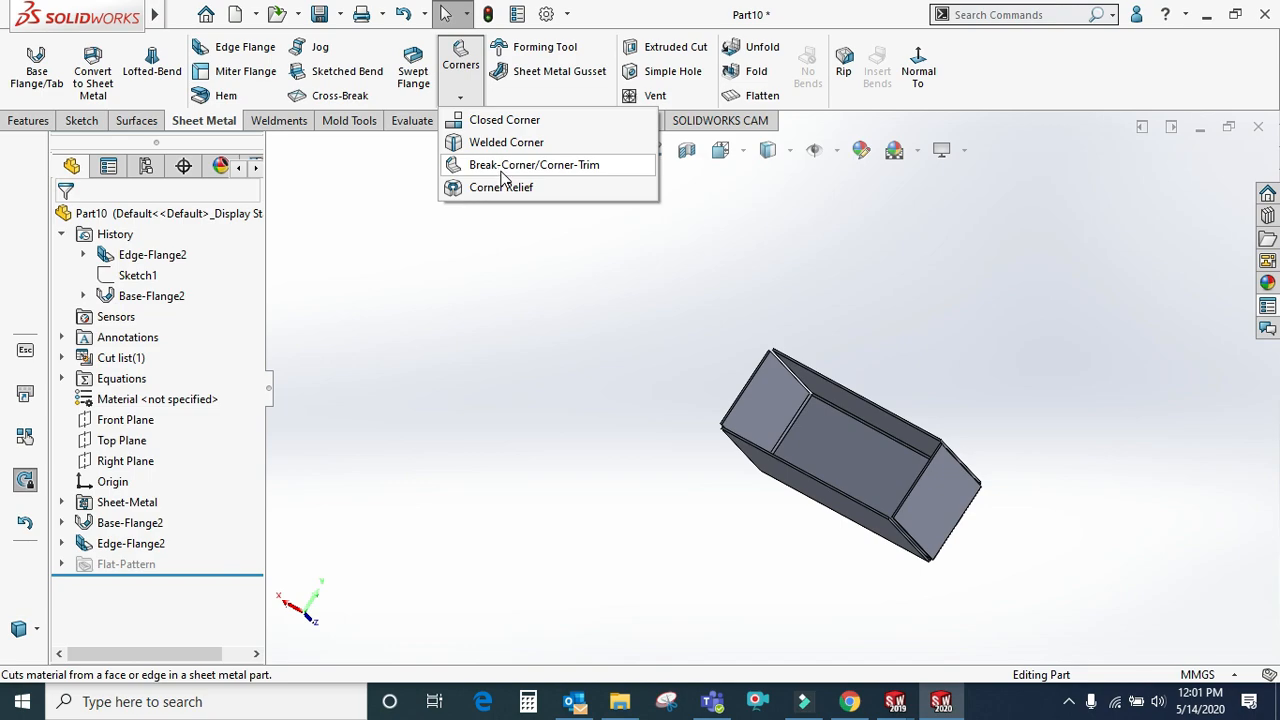
left_click(505, 168)
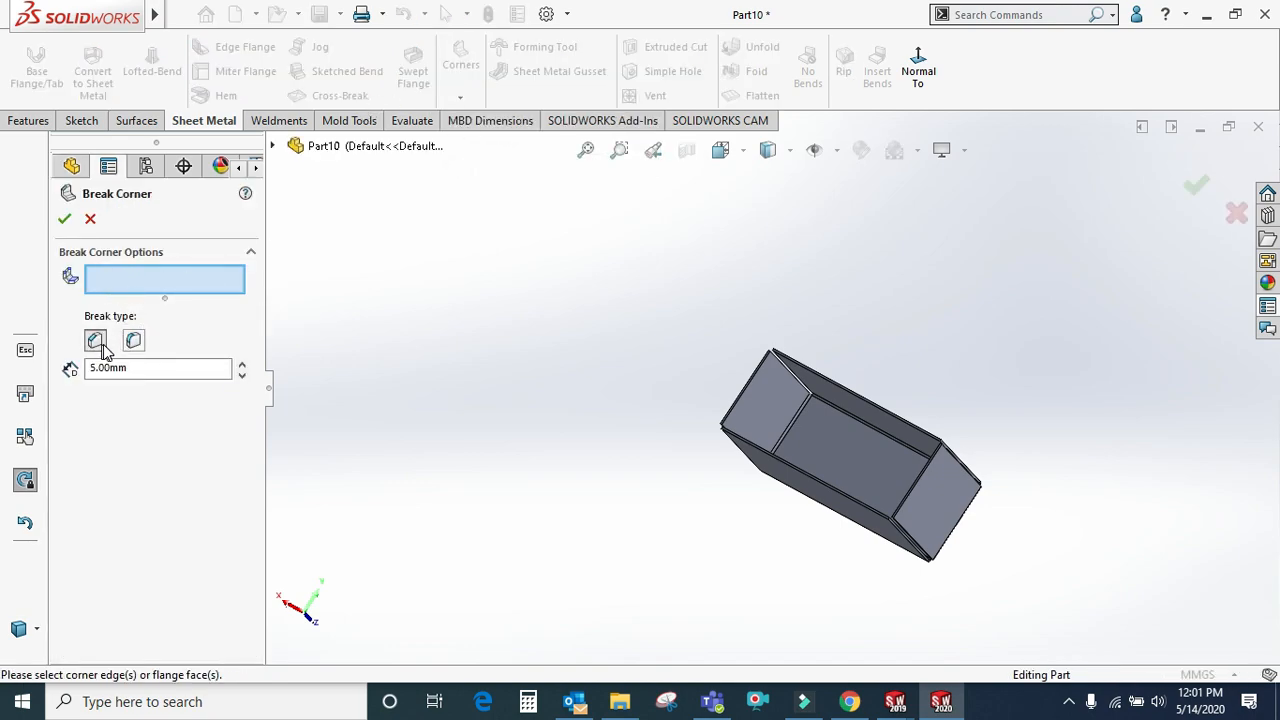
scroll(860, 485, "down", 10)
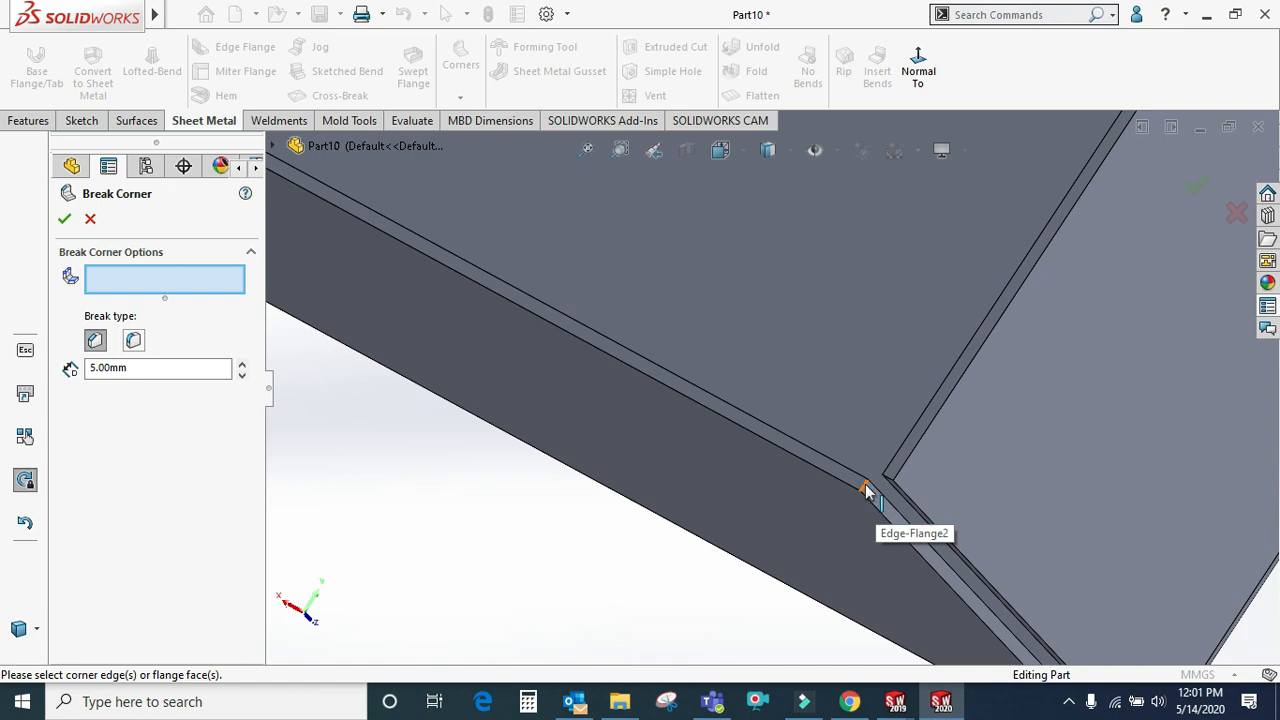
middle_click_drag(864, 508, 878, 433)
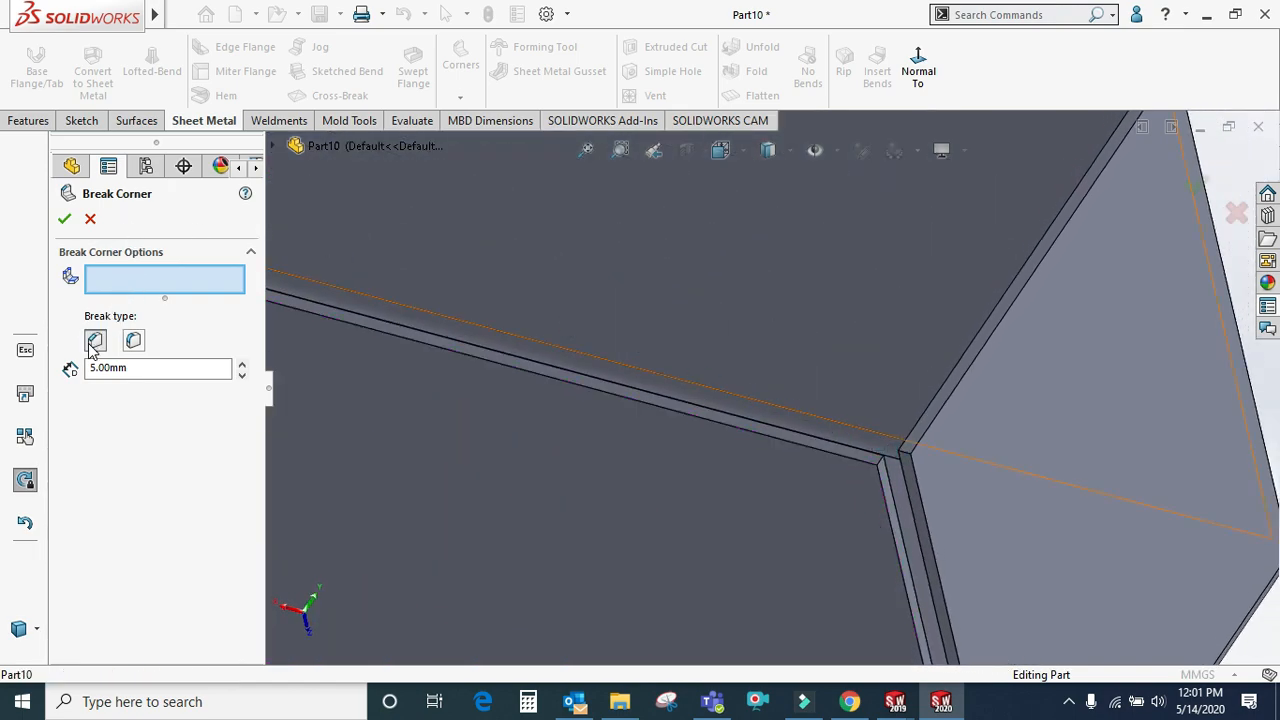
middle_click_drag(914, 500, 871, 449)
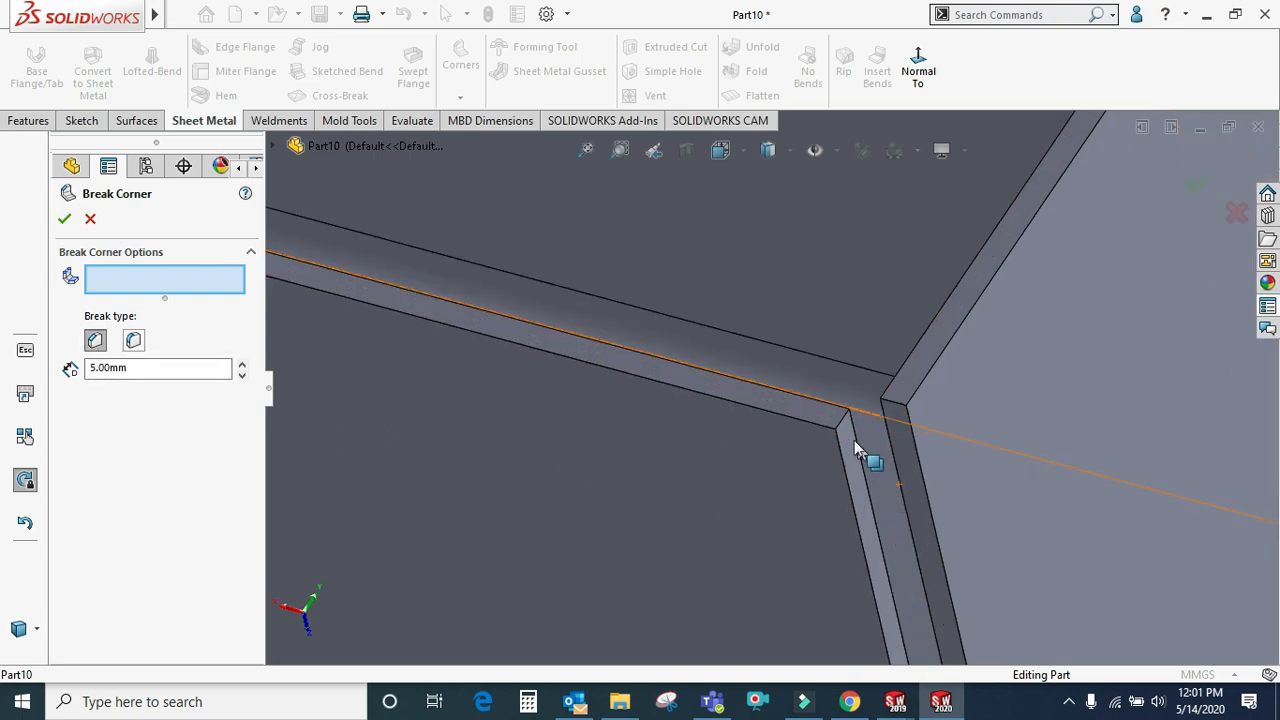
left_click(840, 428)
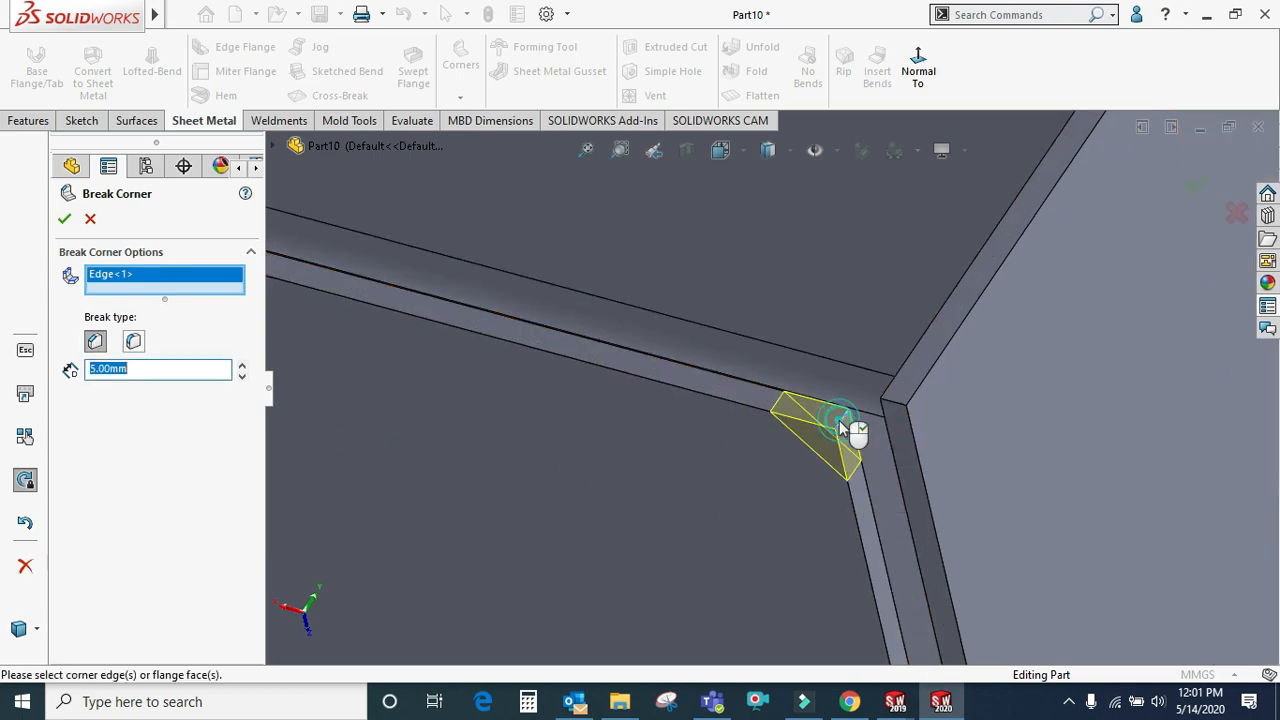
left_click(889, 406)
double_click(142, 389)
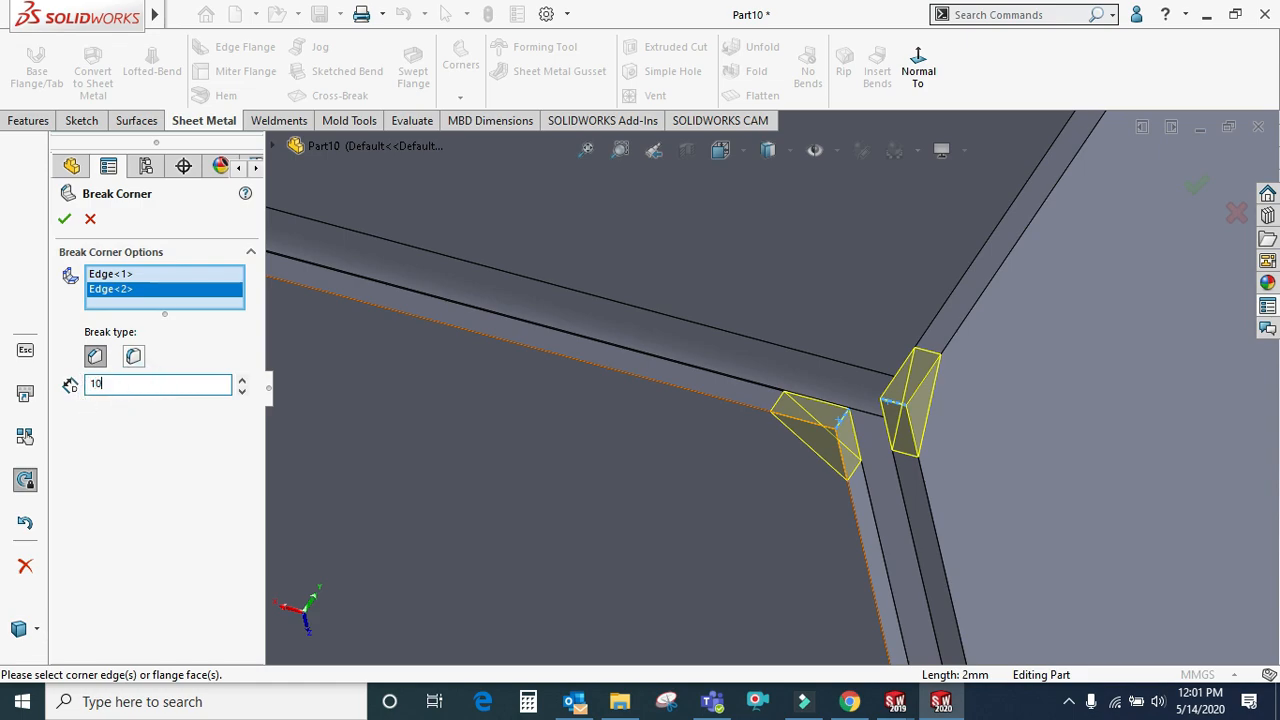
key("Return")
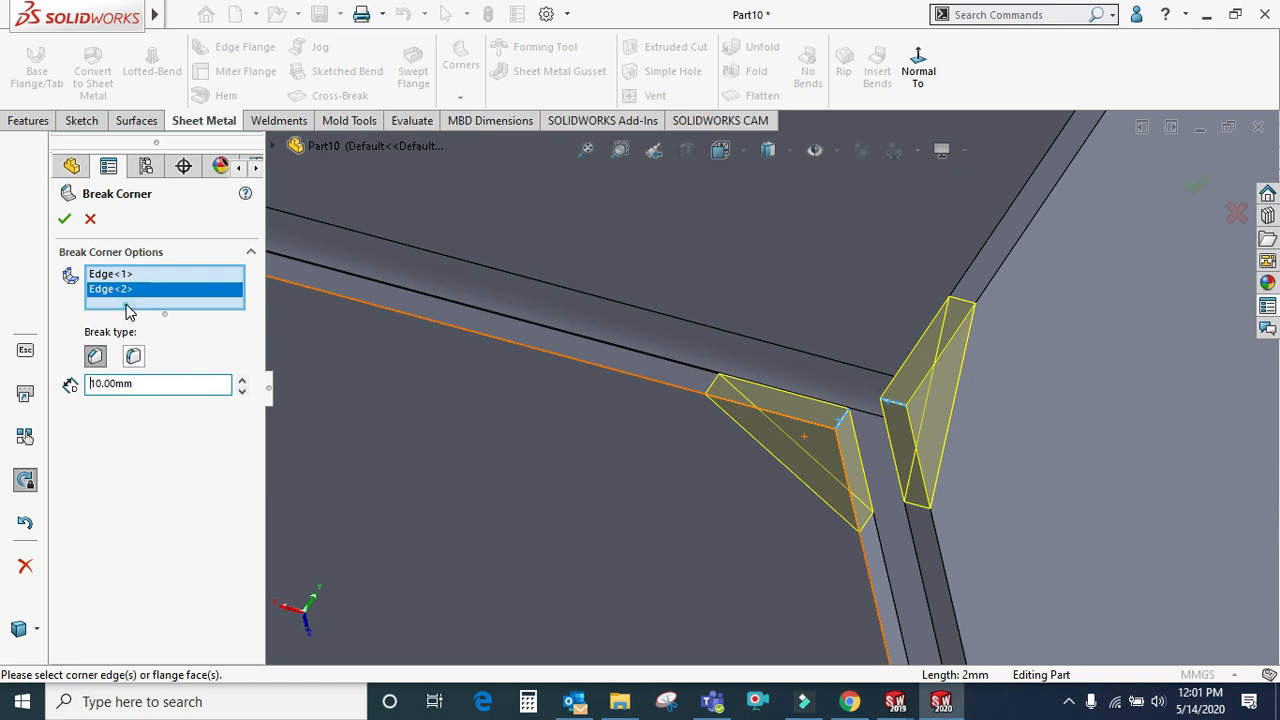
left_click(133, 356)
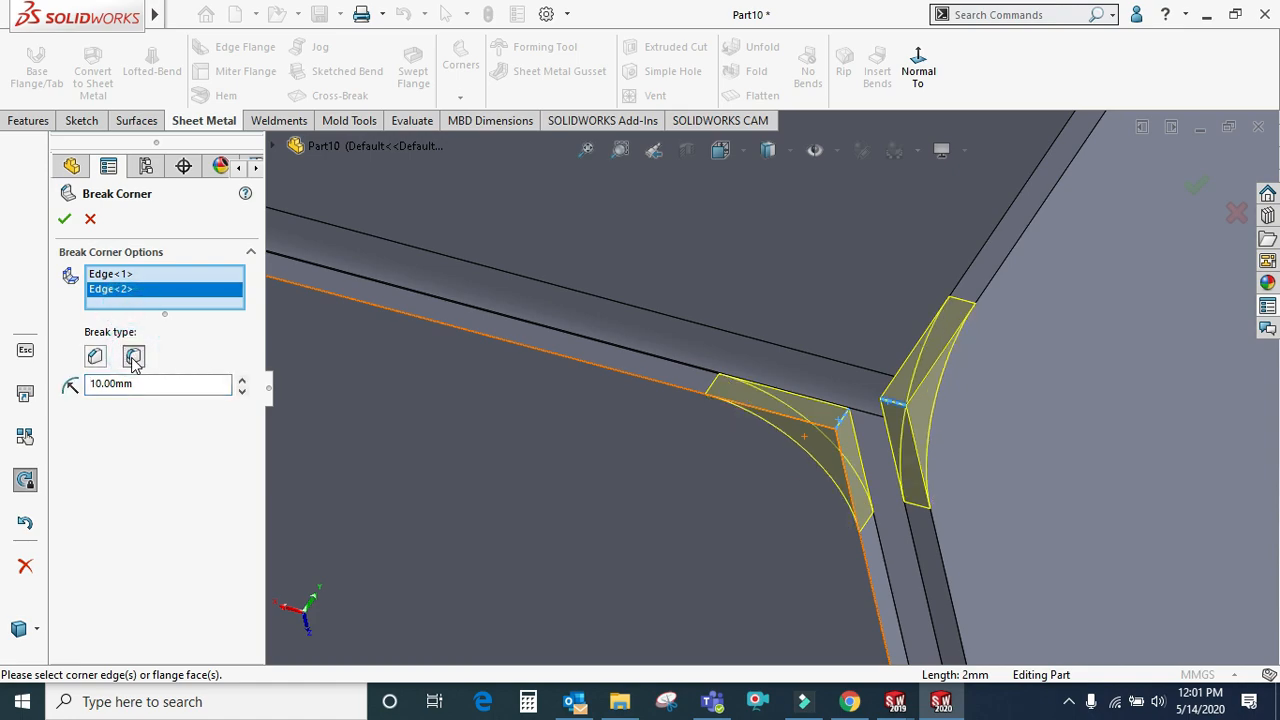
left_click(64, 219)
scroll(805, 410, "up", 5)
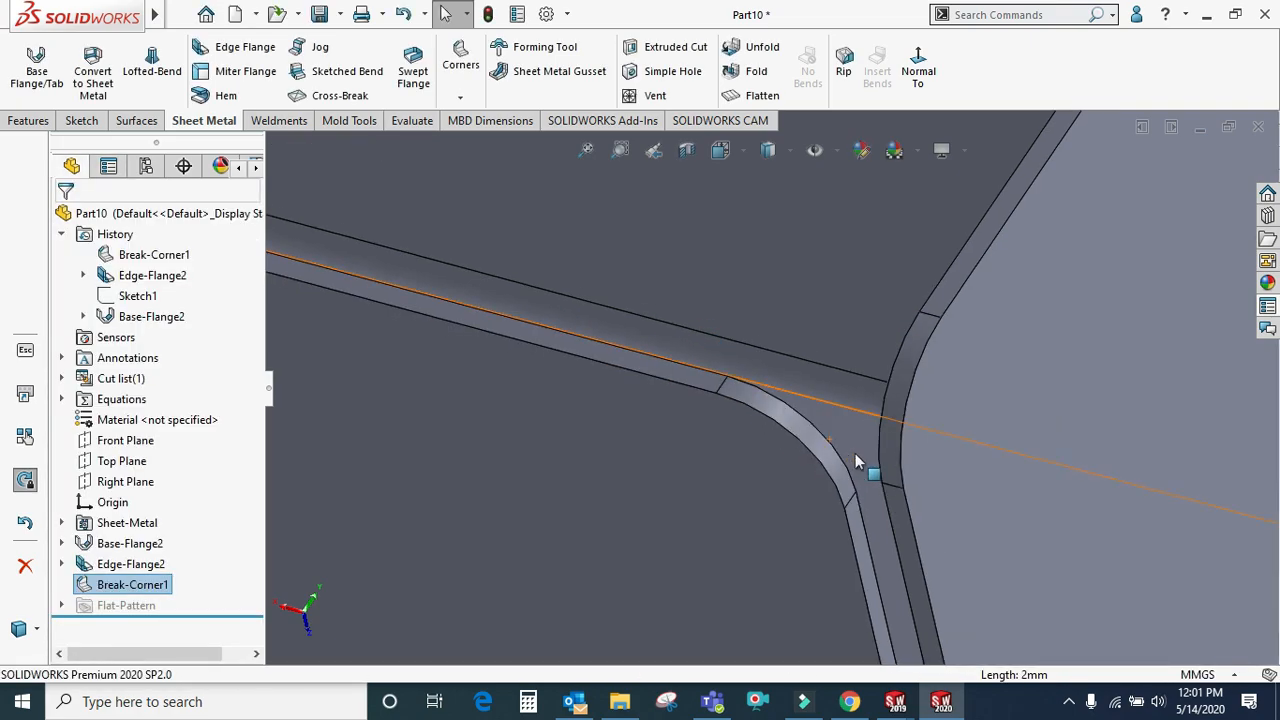
scroll(820, 395, "down", 2)
scroll(806, 434, "down", 6)
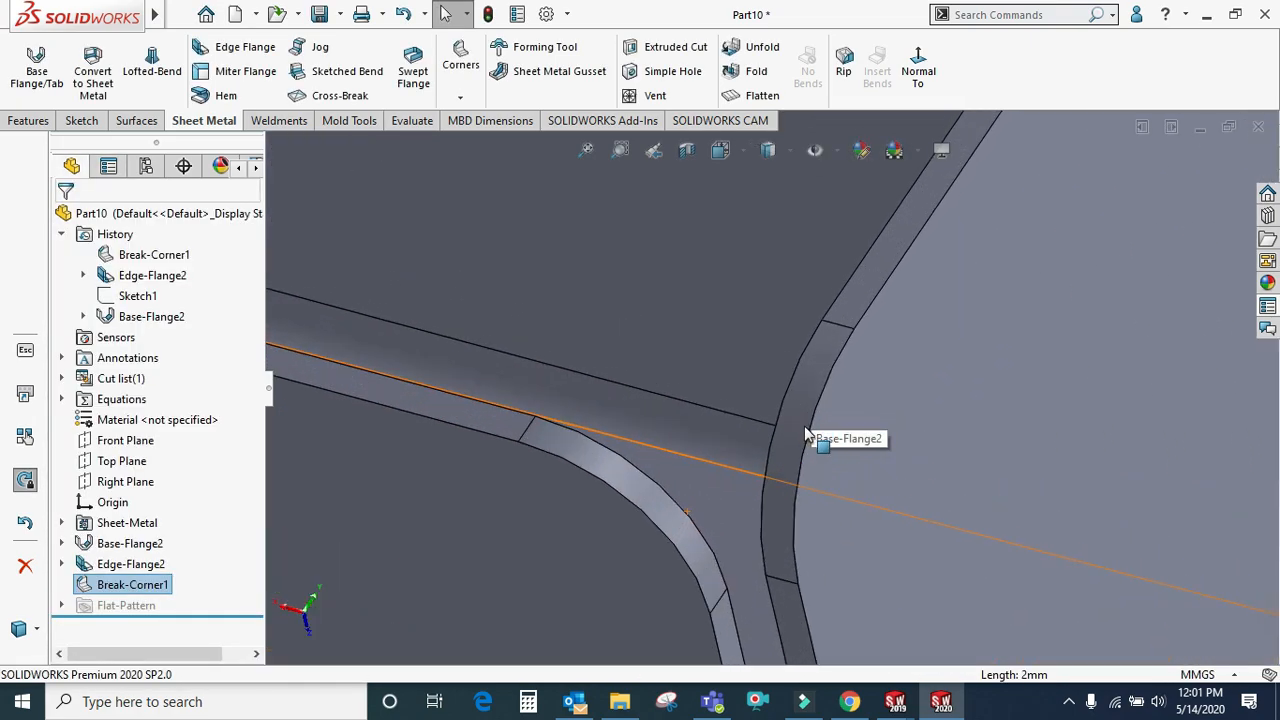
scroll(778, 520, "up", 7)
Round the two flange corners at another open box corner using Break Corner with the fillet type and a 20 mm radius
left_click(460, 98)
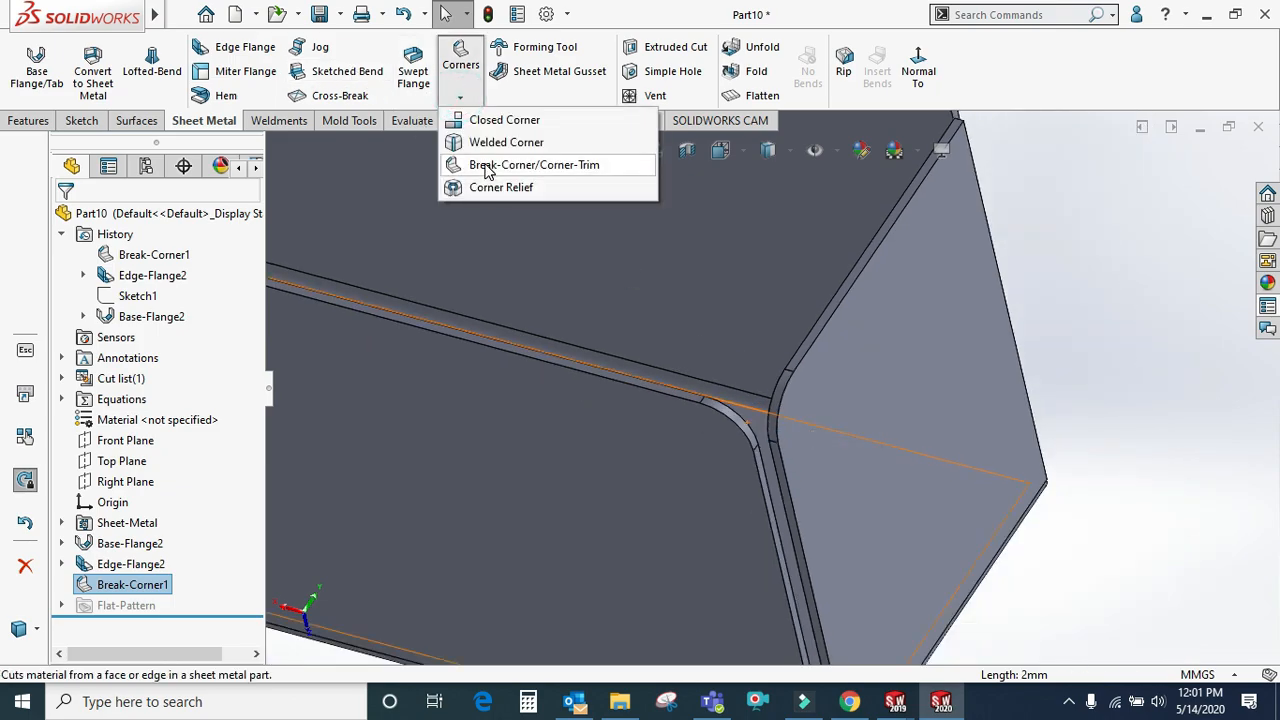
left_click(487, 172)
scroll(632, 403, "up", 8)
scroll(664, 406, "down", 3)
scroll(720, 348, "down", 8)
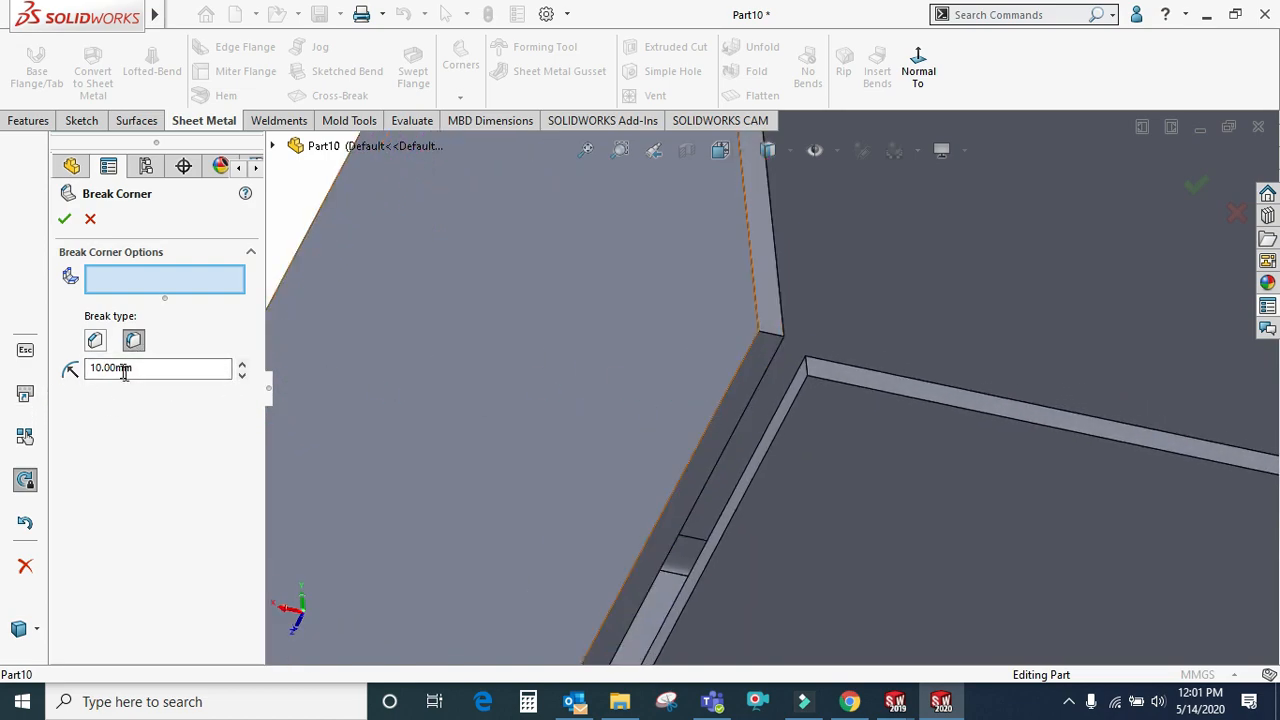
left_click(241, 364)
left_click(241, 364)
left_click(241, 364)
left_click(241, 364)
left_click(241, 364)
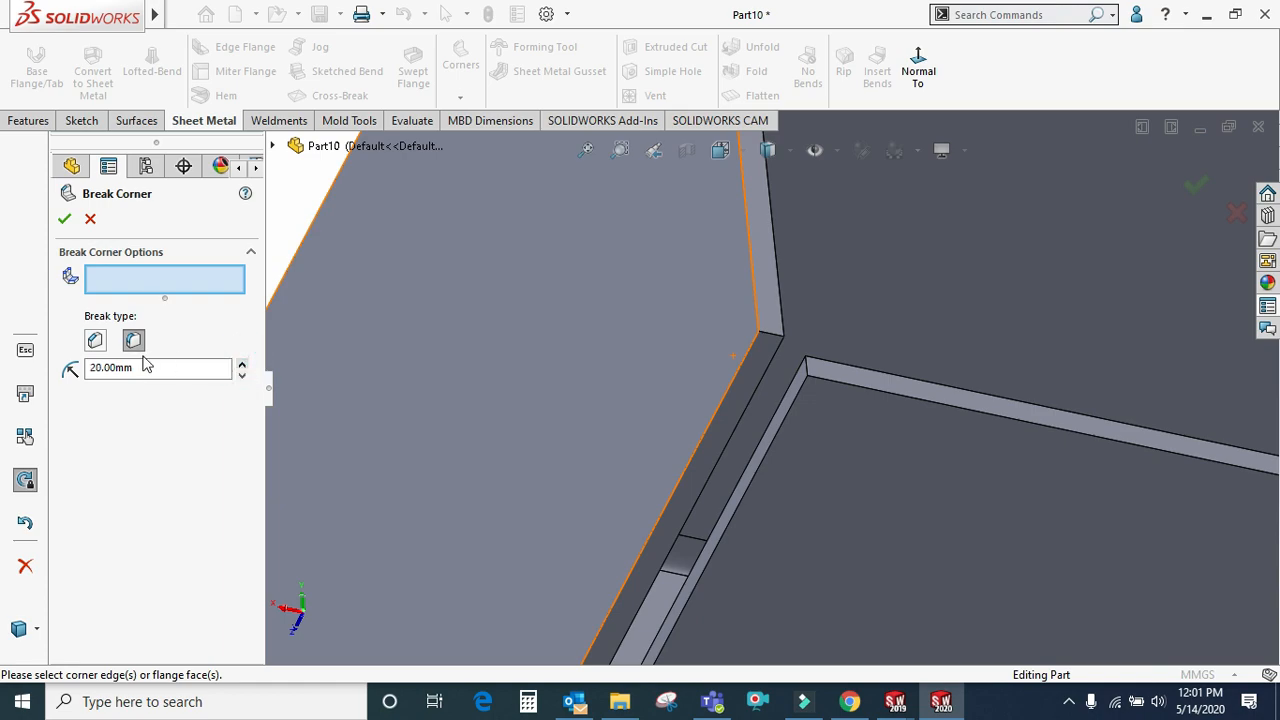
left_click(804, 366)
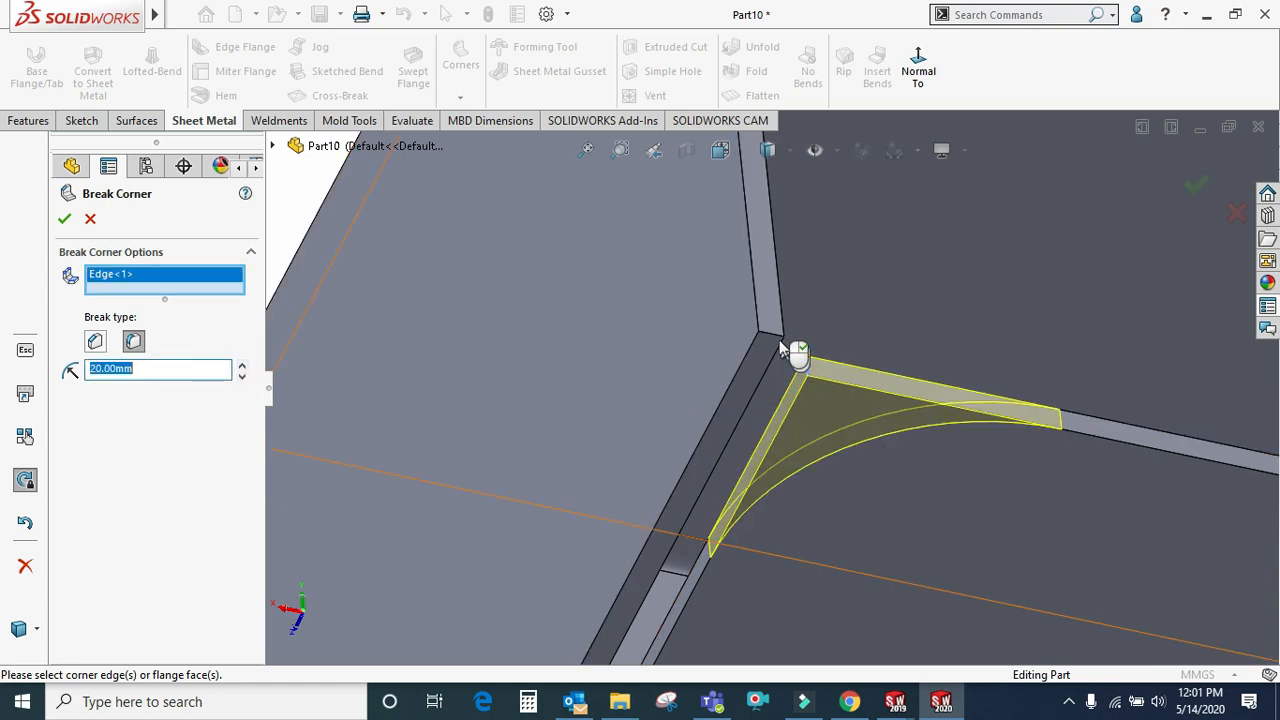
left_click(767, 335)
scroll(764, 342, "up", 3)
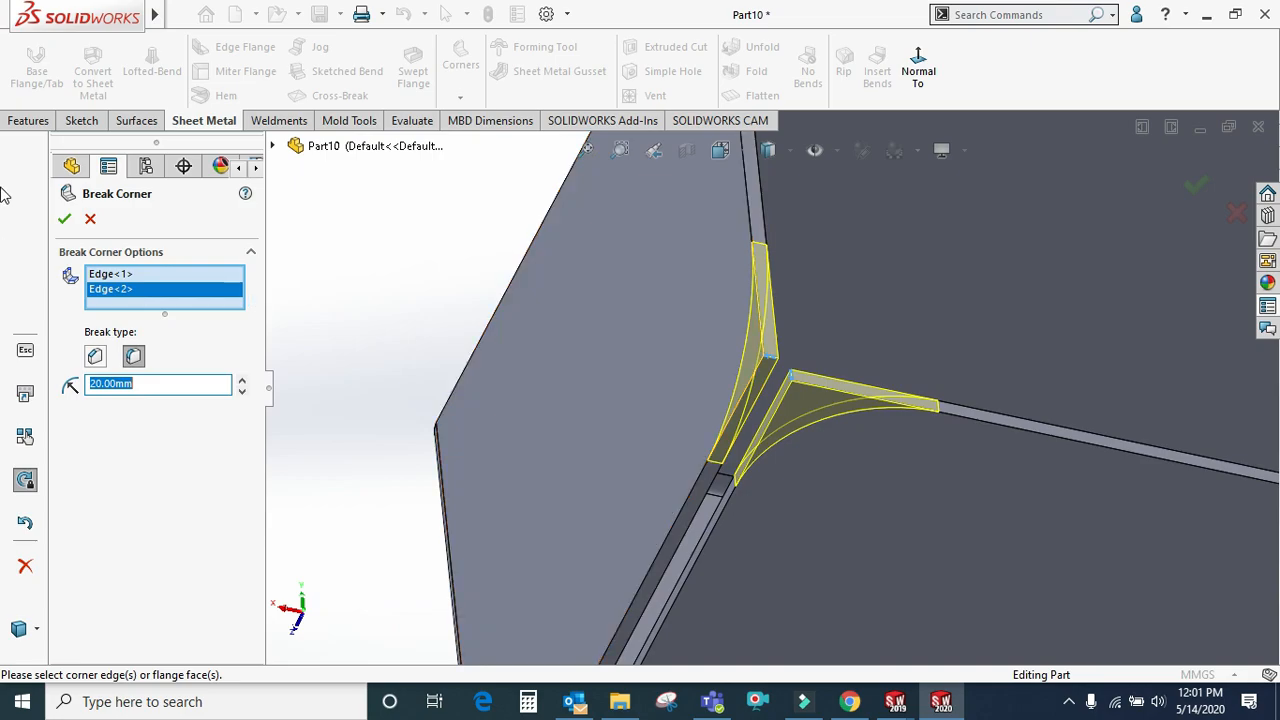
left_click(67, 220)
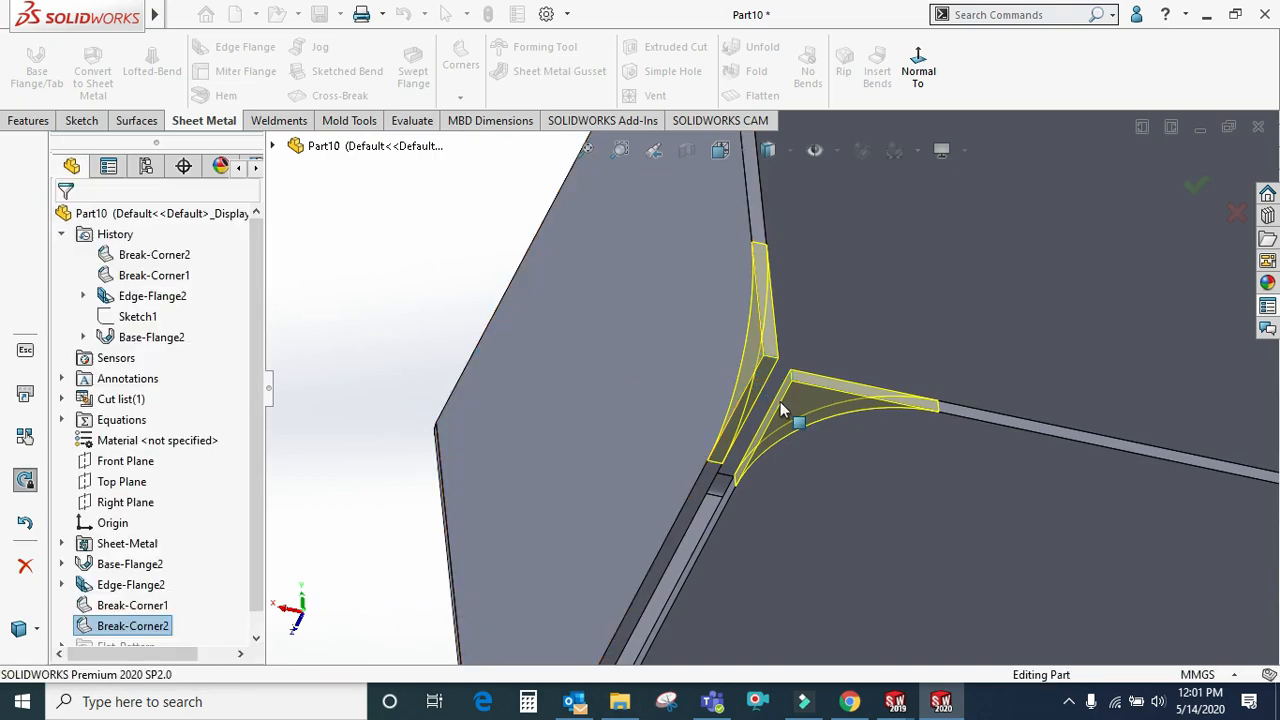
scroll(773, 428, "up", 6)
middle_click_drag(756, 457, 686, 257)
Delete both break-corner features from the box
left_click(460, 96)
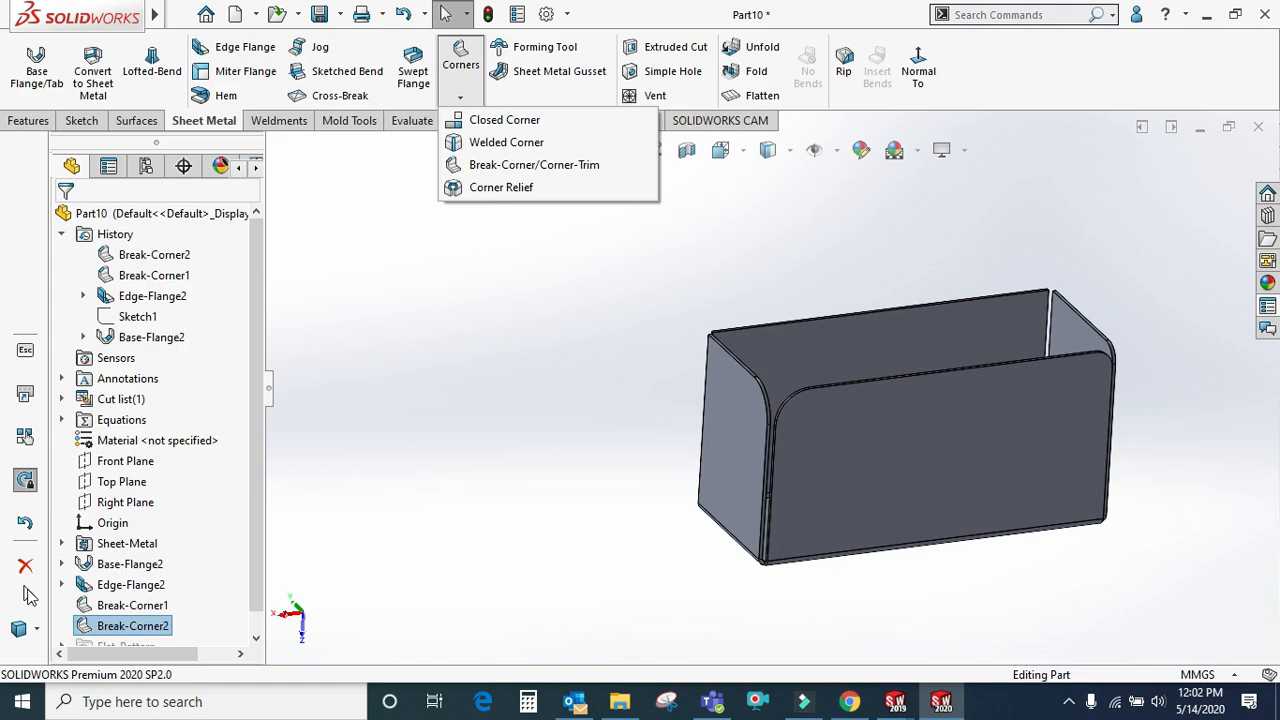
left_click(490, 463)
left_click(130, 605)
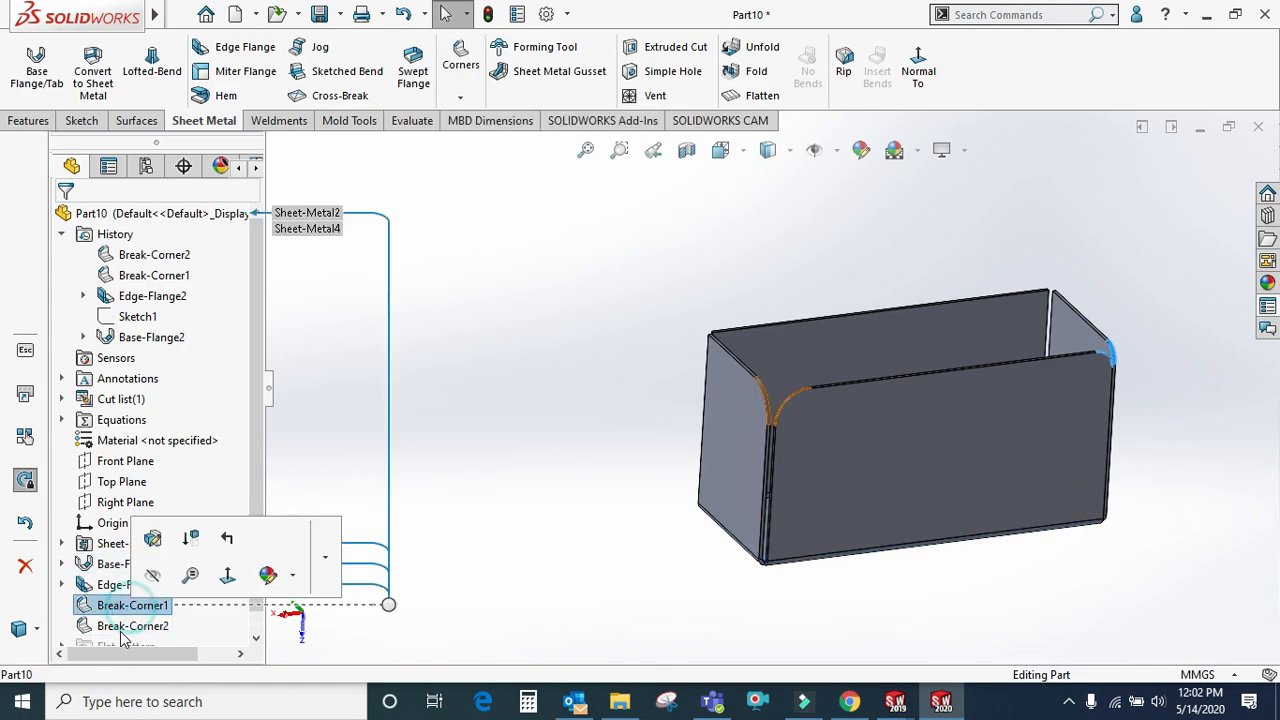
left_click(130, 626, "ctrl")
right_click(128, 626)
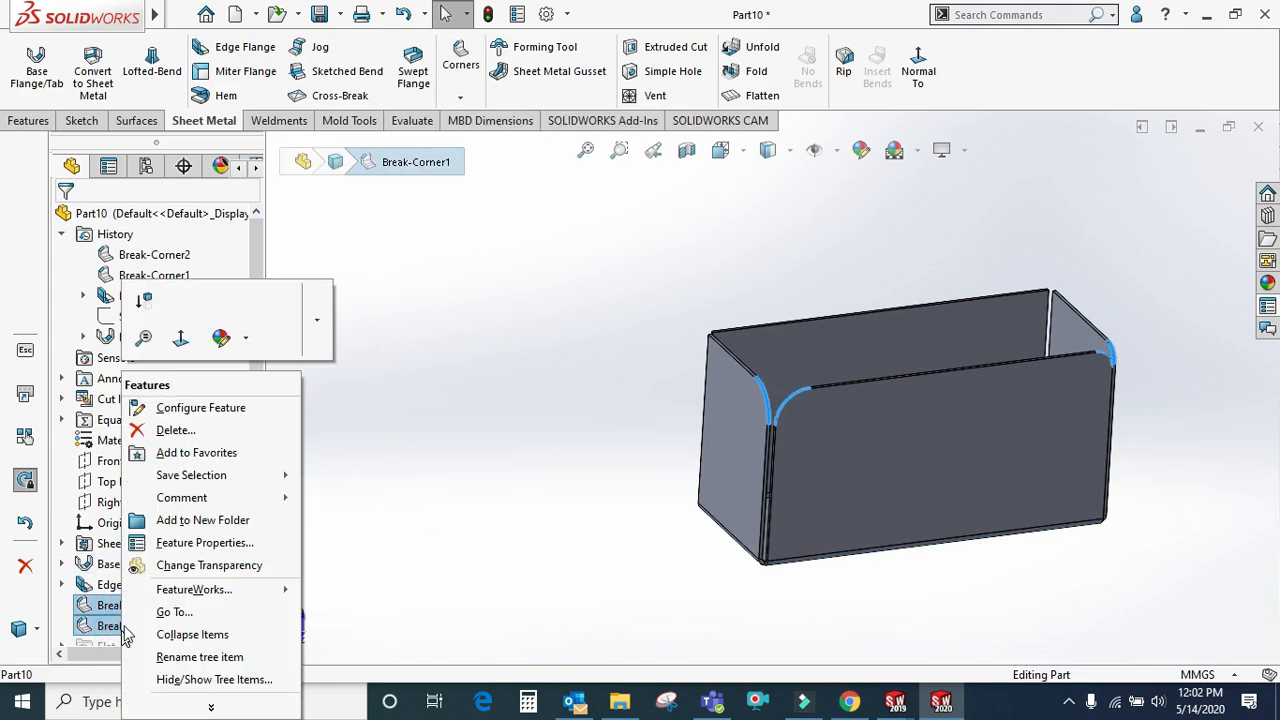
left_click(176, 430)
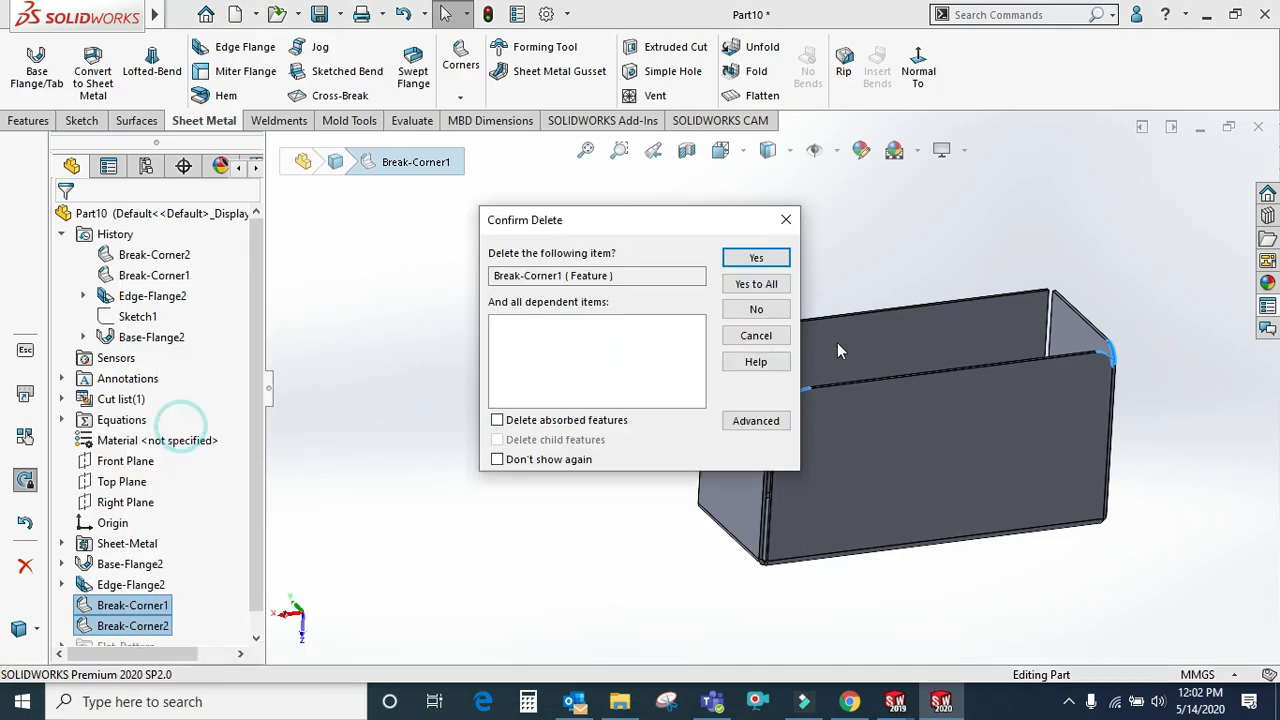
left_click(754, 280)
Flatten the box to examine the relief where two bends meet at a bottom corner, and return to the folded state
scroll(765, 530, "down", 6)
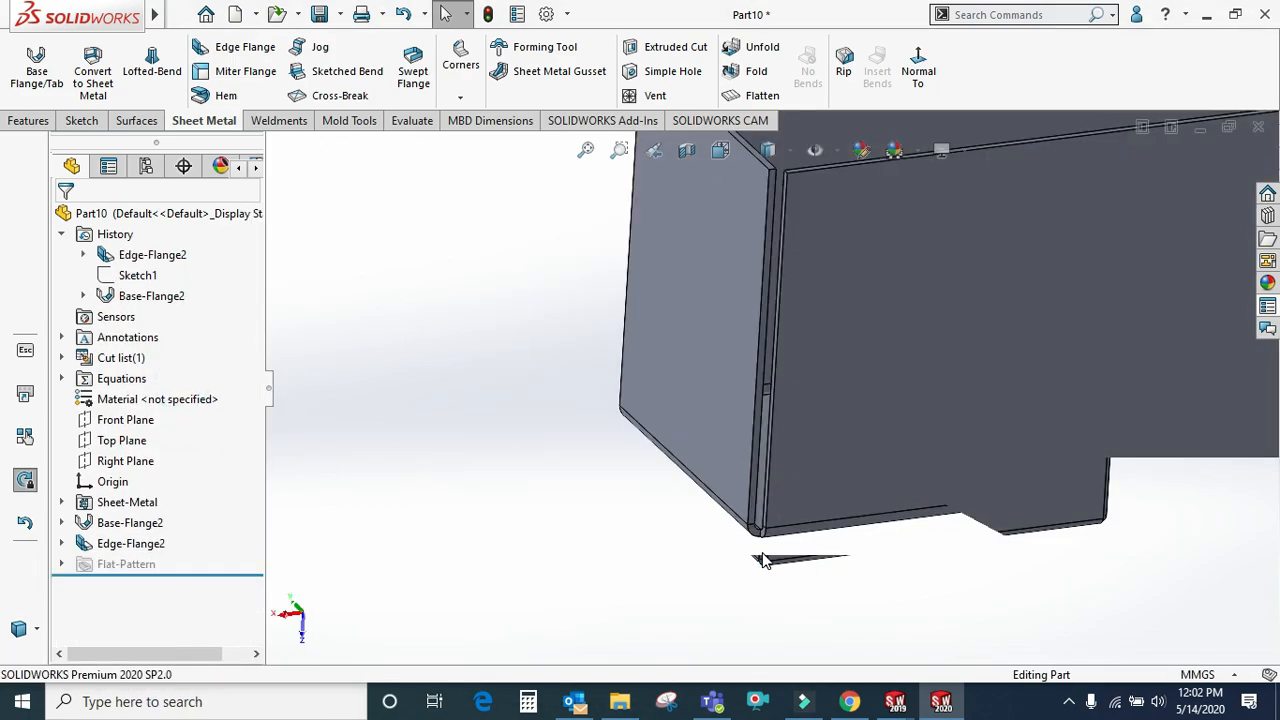
scroll(768, 505, "down", 4)
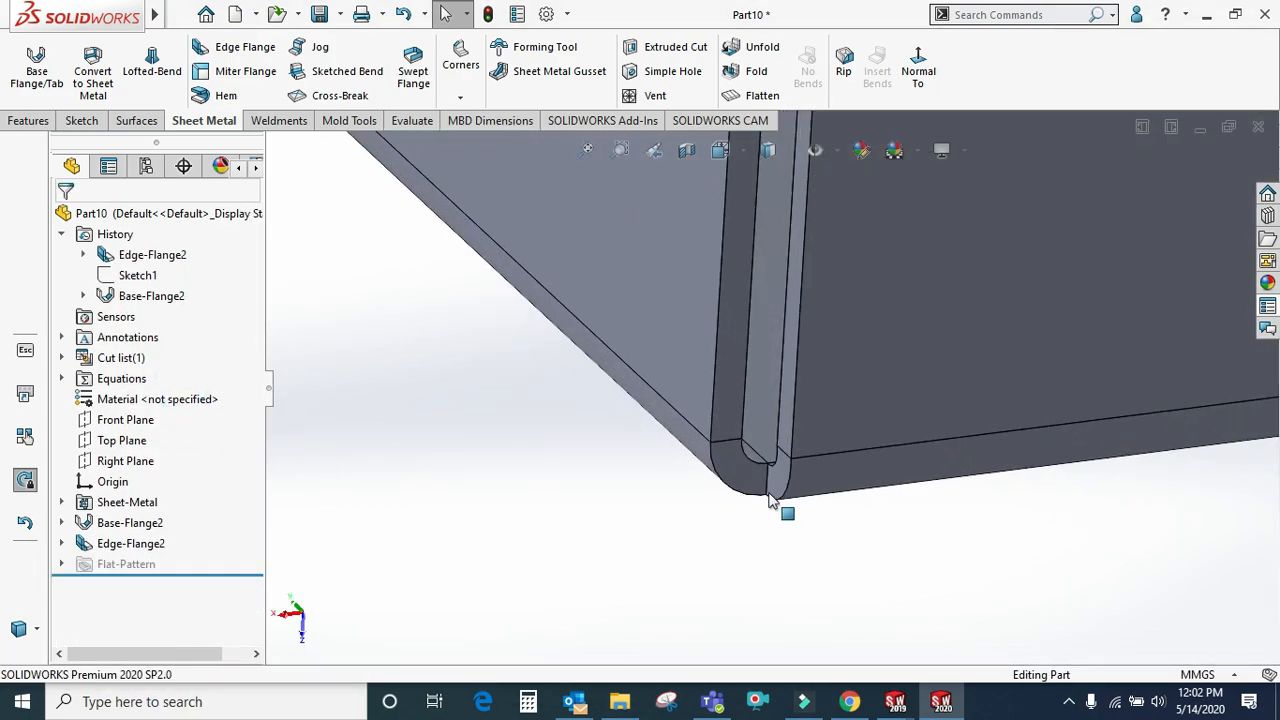
left_click(756, 95)
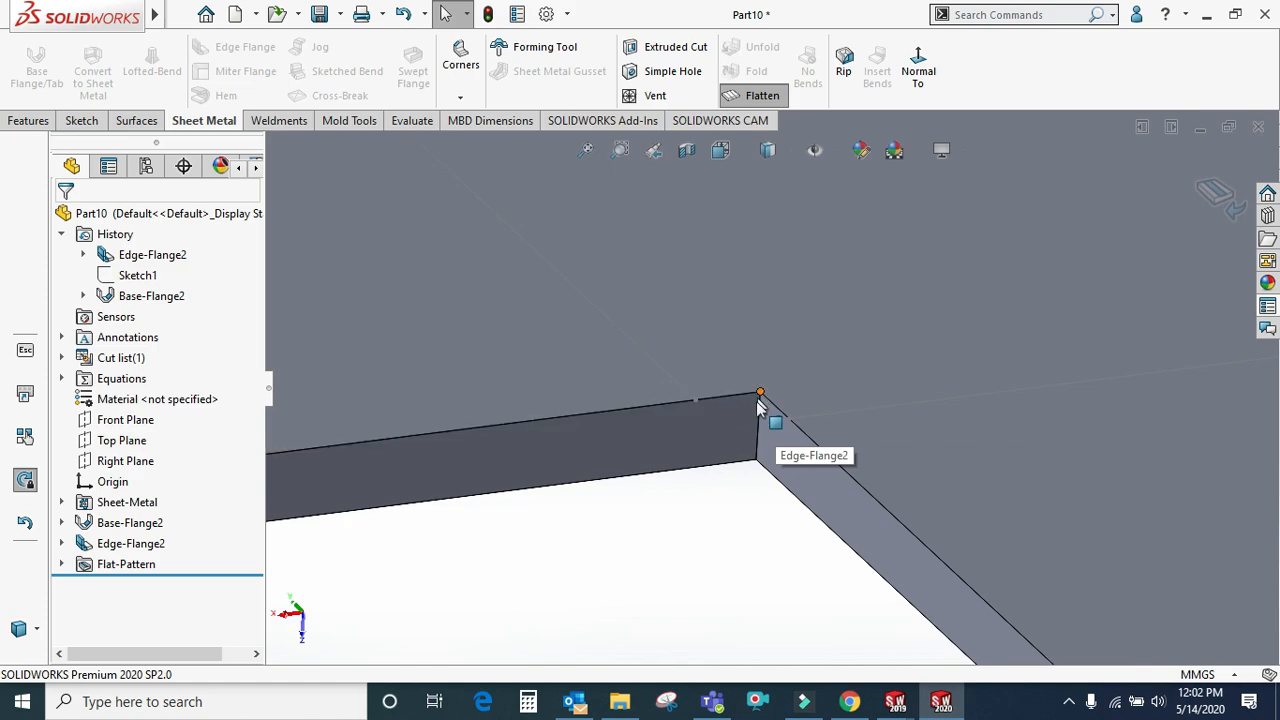
scroll(768, 400, "up", 4)
scroll(789, 423, "up", 8)
middle_click_drag(809, 323, 757, 497)
scroll(743, 320, "down", 10)
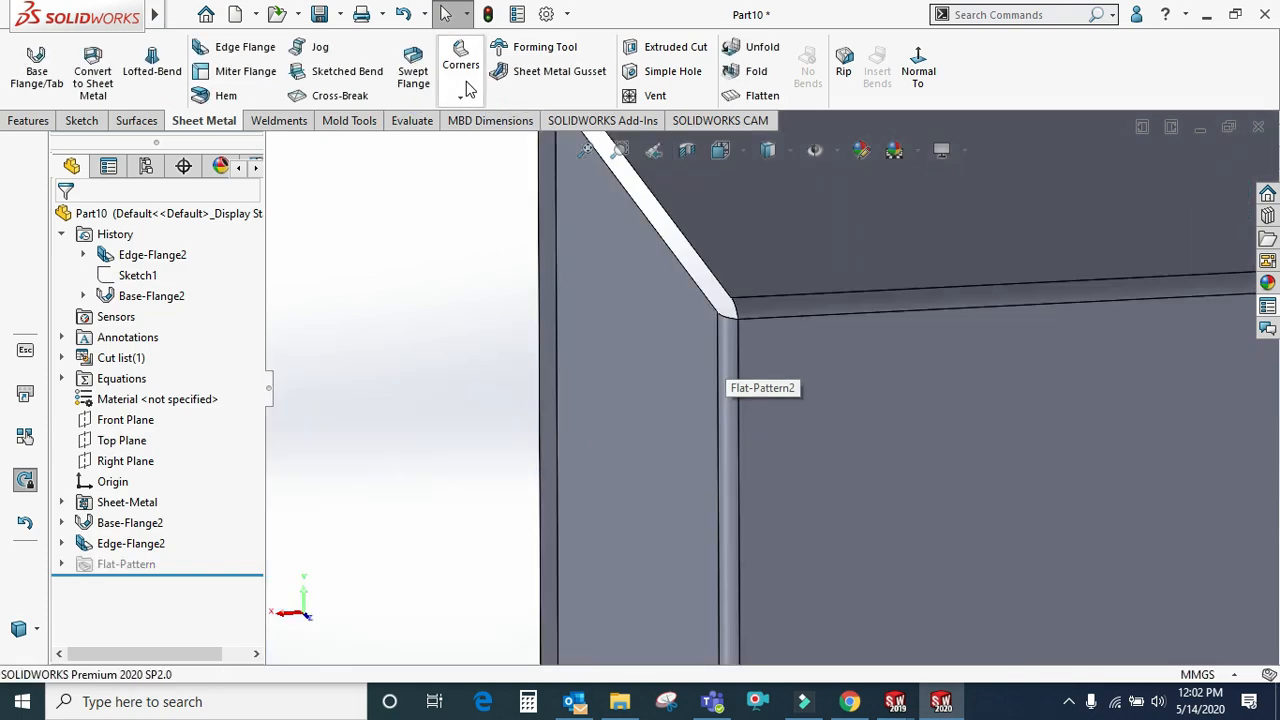
Add a rectangular 2 Bend Corner relief to all collected corners of the box with Corner Relief
left_click(460, 97)
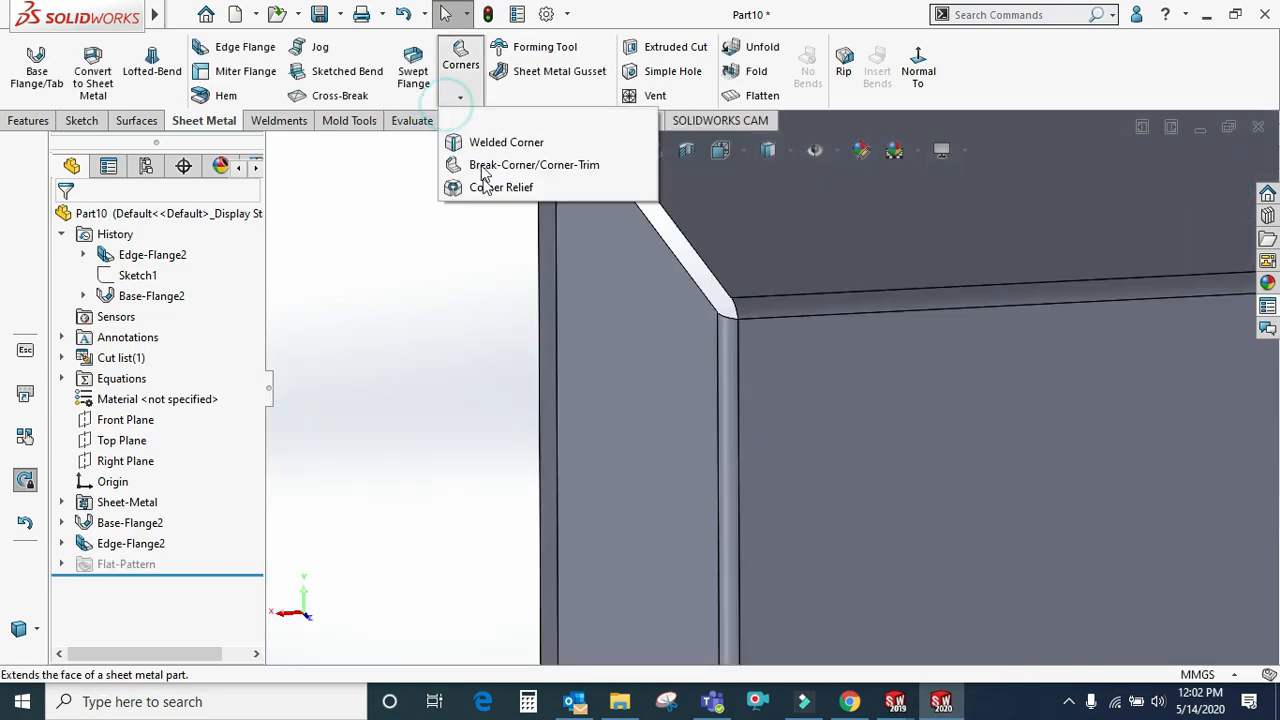
left_click(493, 190)
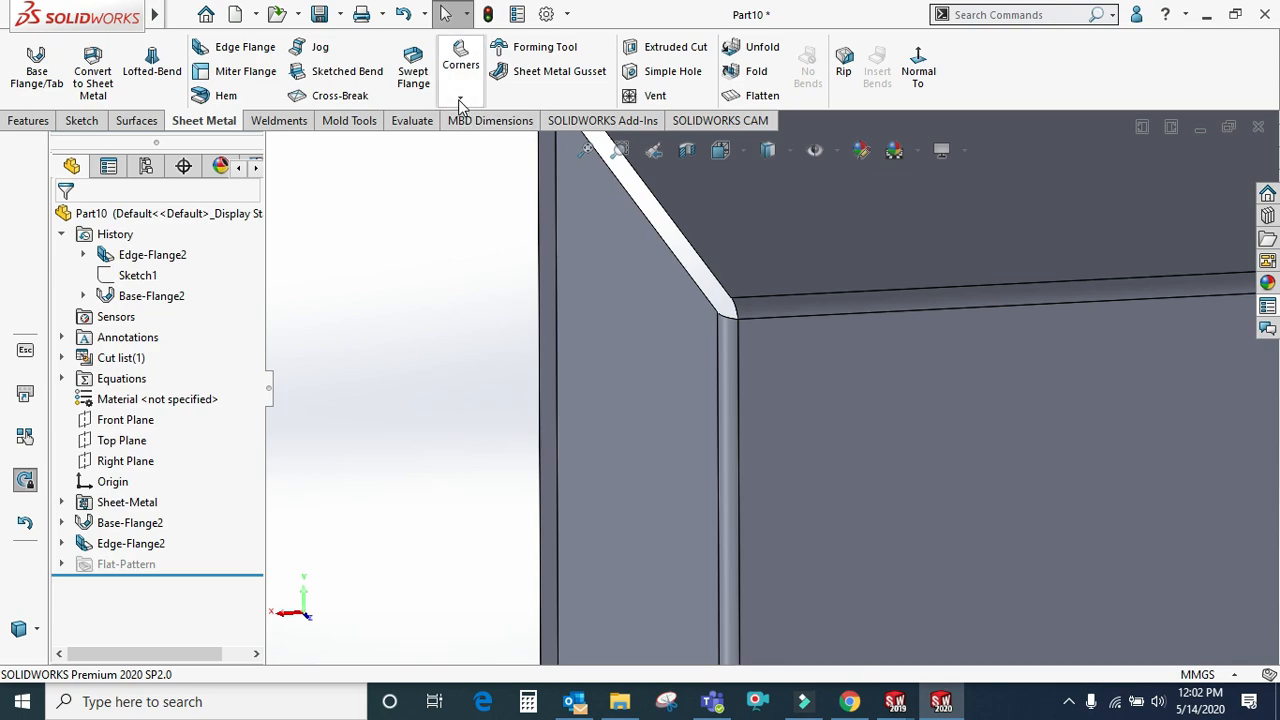
left_click(458, 100)
left_click(500, 188)
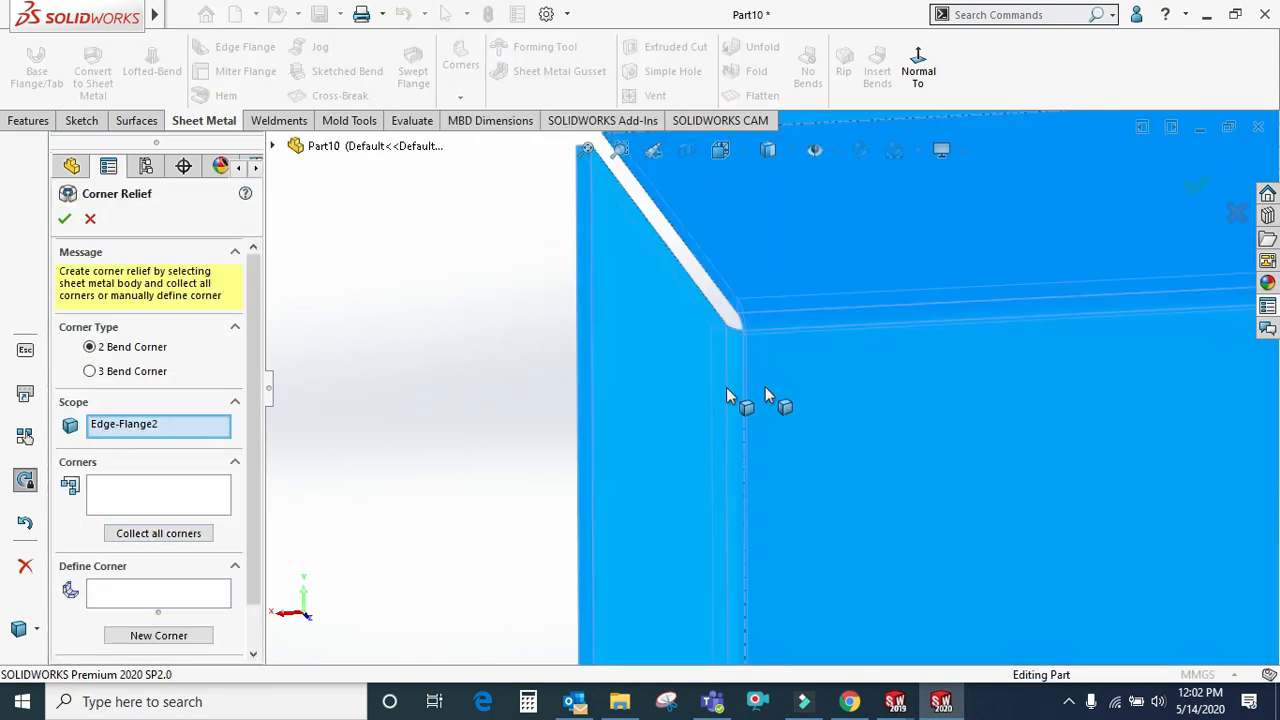
scroll(726, 387, "up", 8)
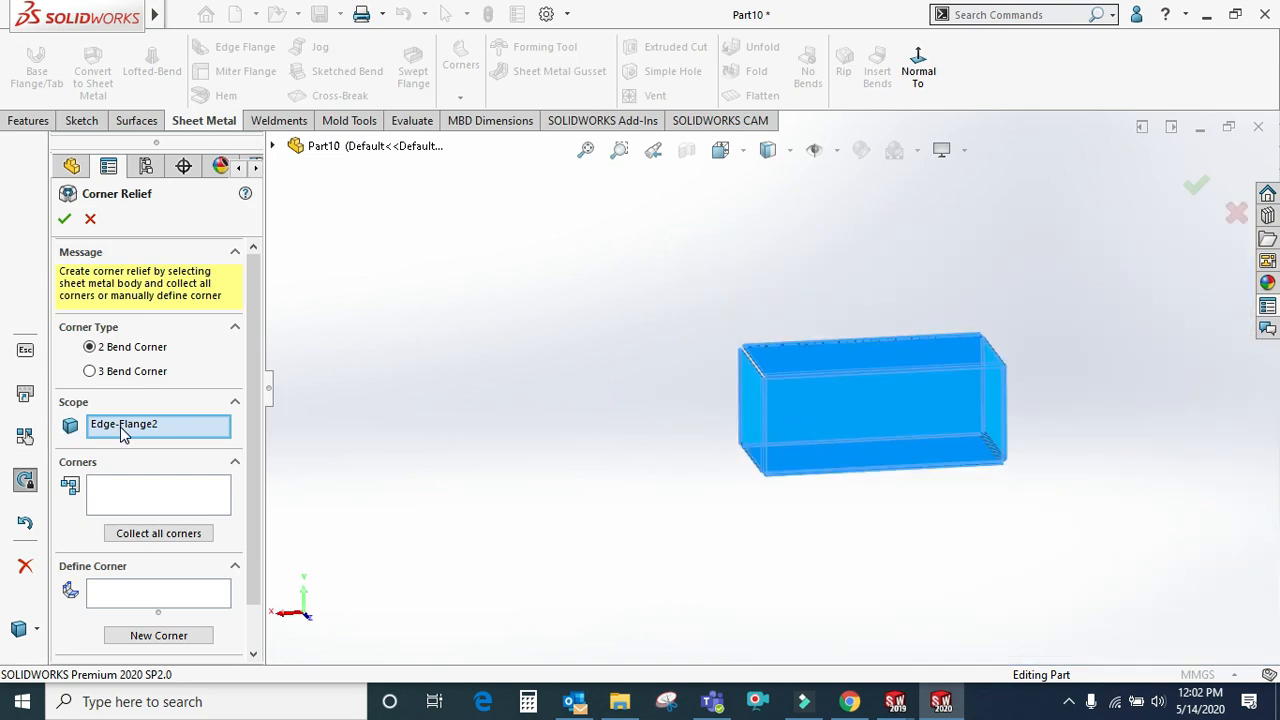
left_click(132, 537)
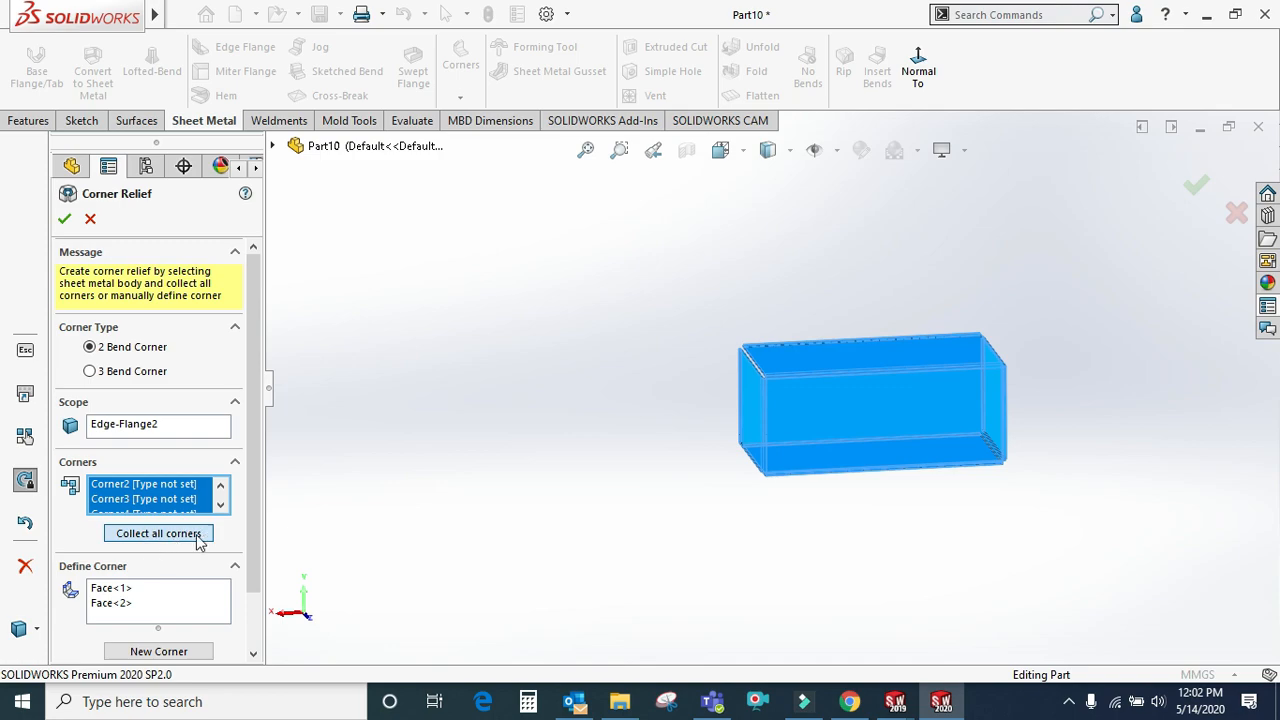
left_click(64, 222)
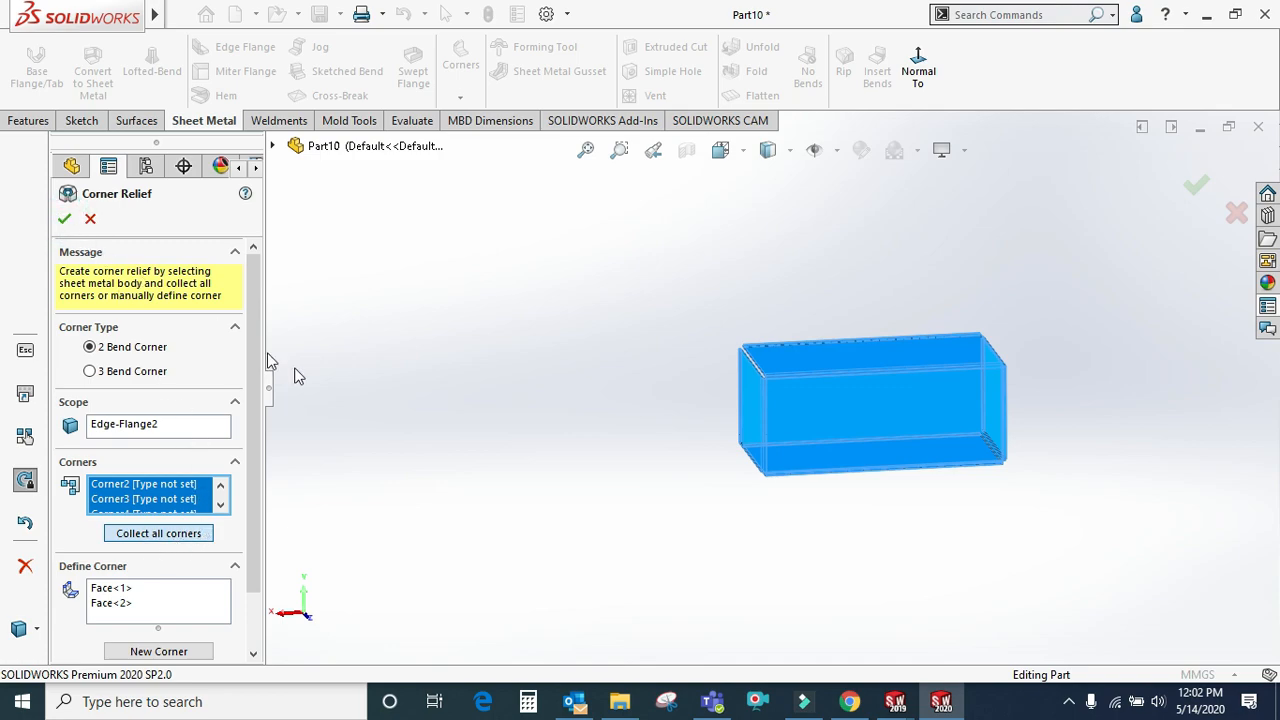
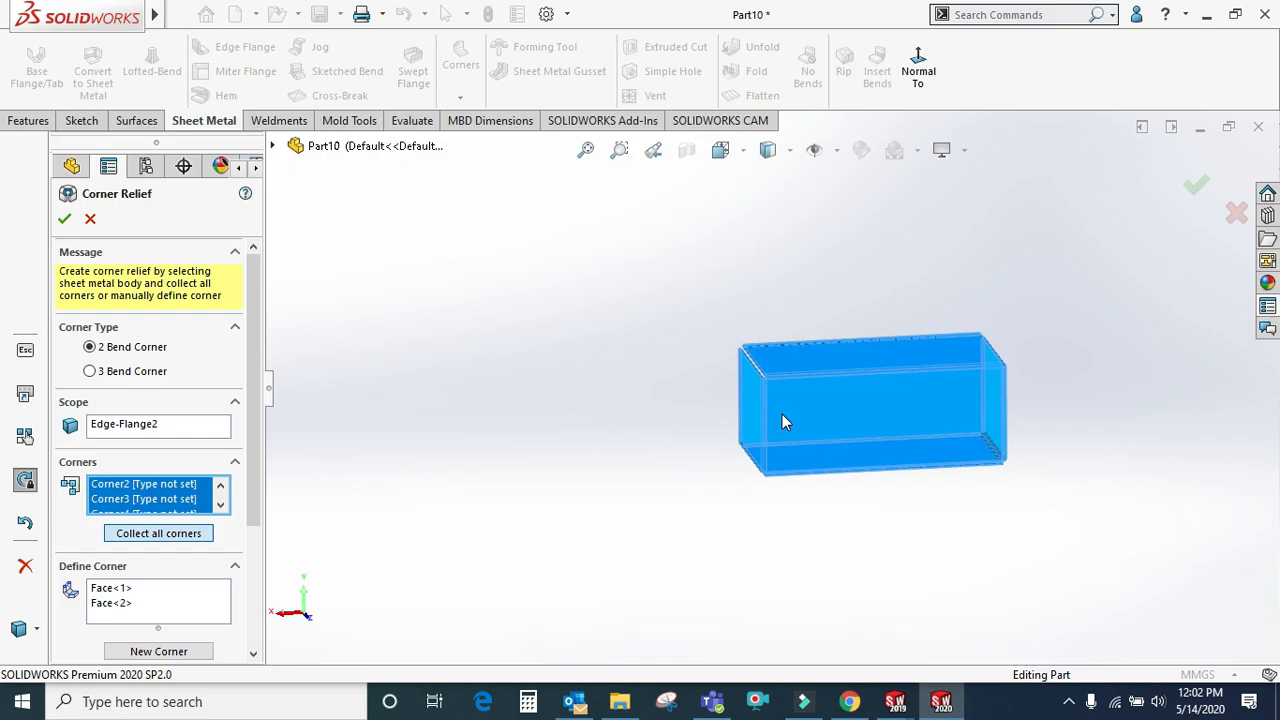
left_click(64, 218)
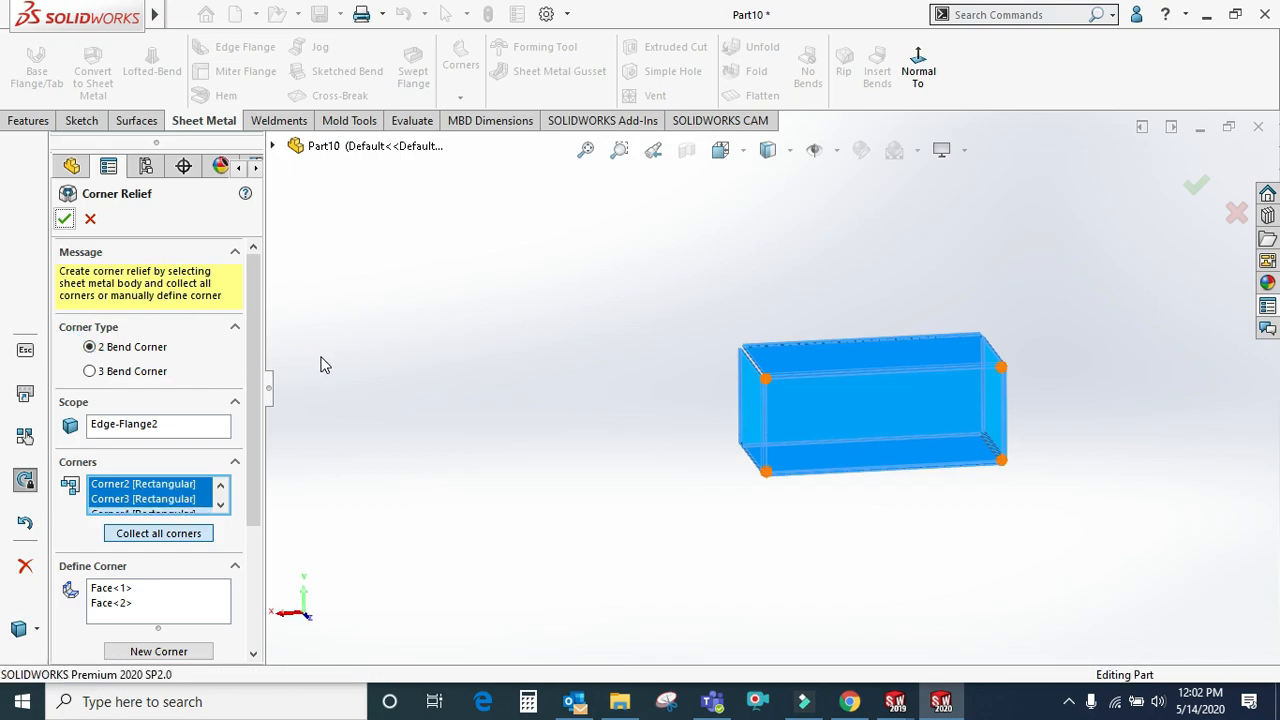
scroll(770, 378, "down", 10)
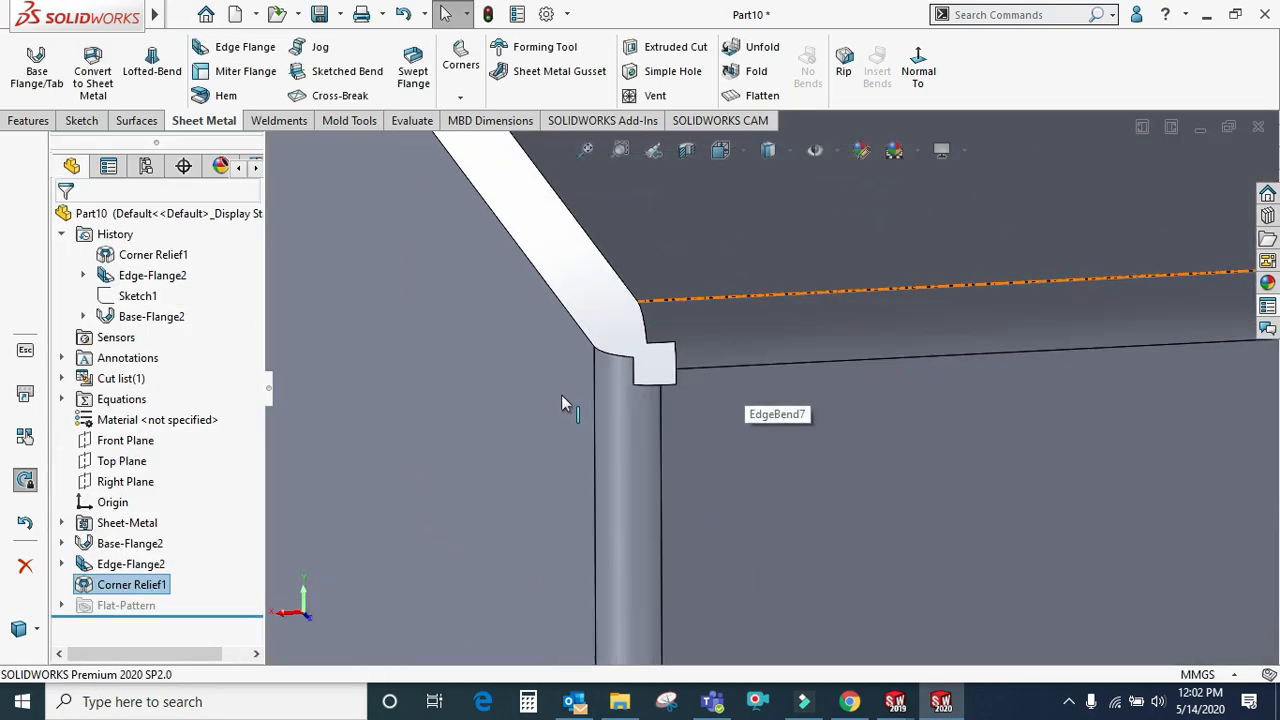
scroll(766, 370, "up", 3)
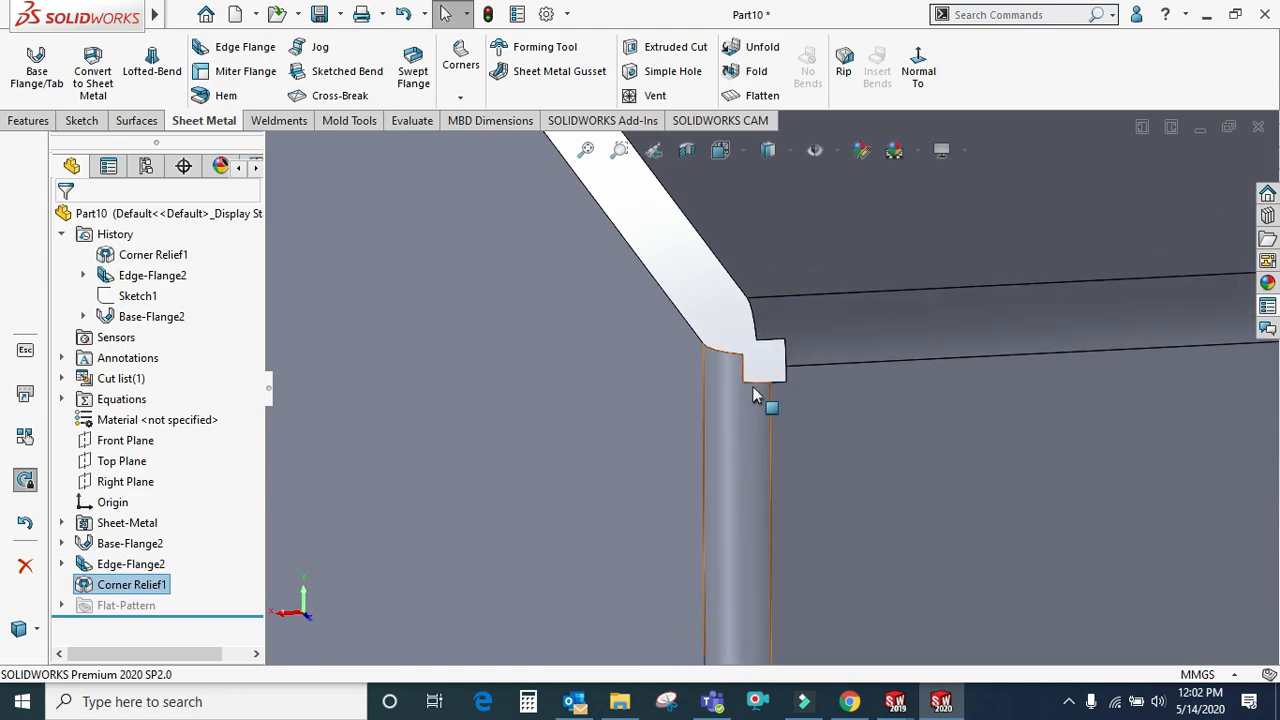
Edit the corner relief feature and set Corner1's relief type to Circular
right_click(140, 586)
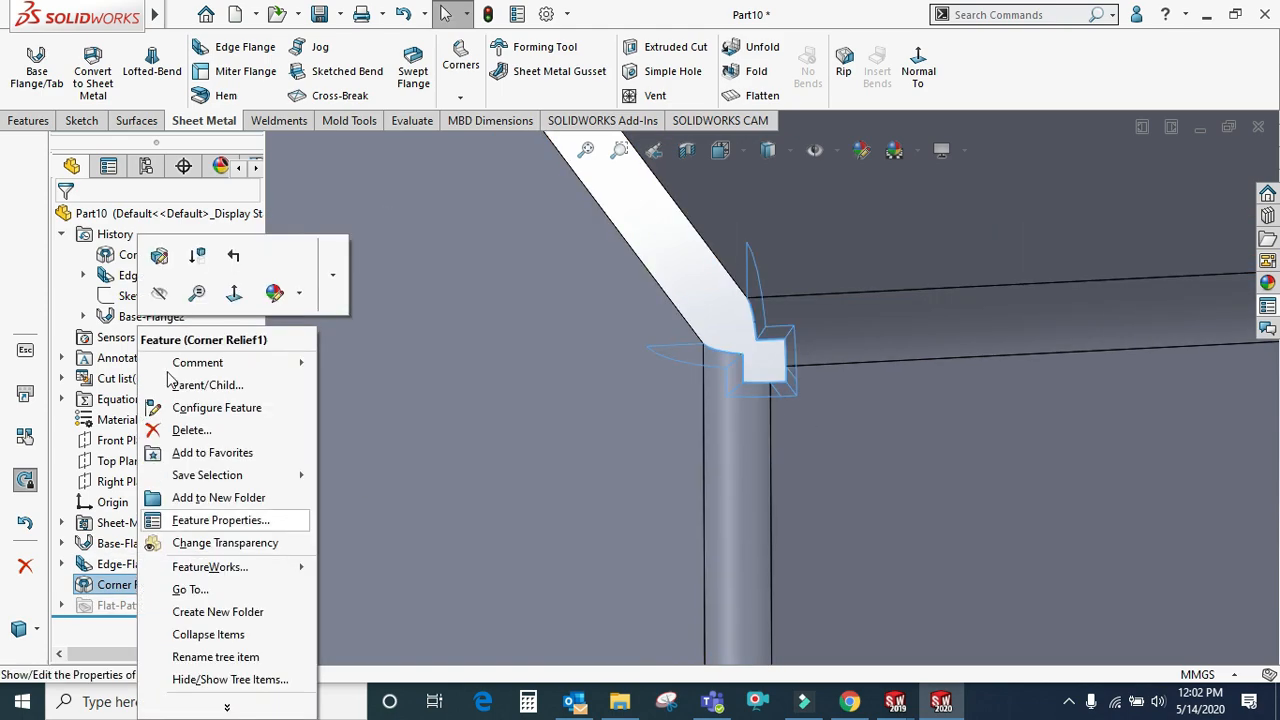
left_click(160, 258)
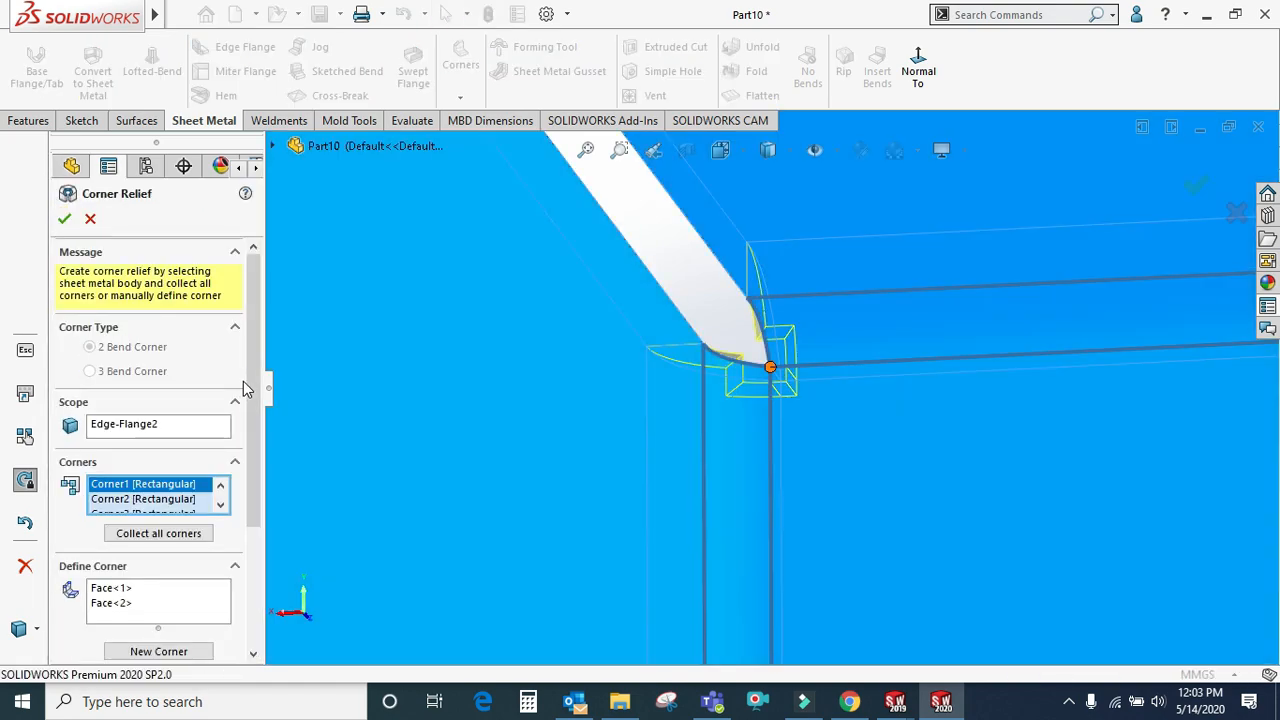
left_click_drag(249, 385, 248, 533)
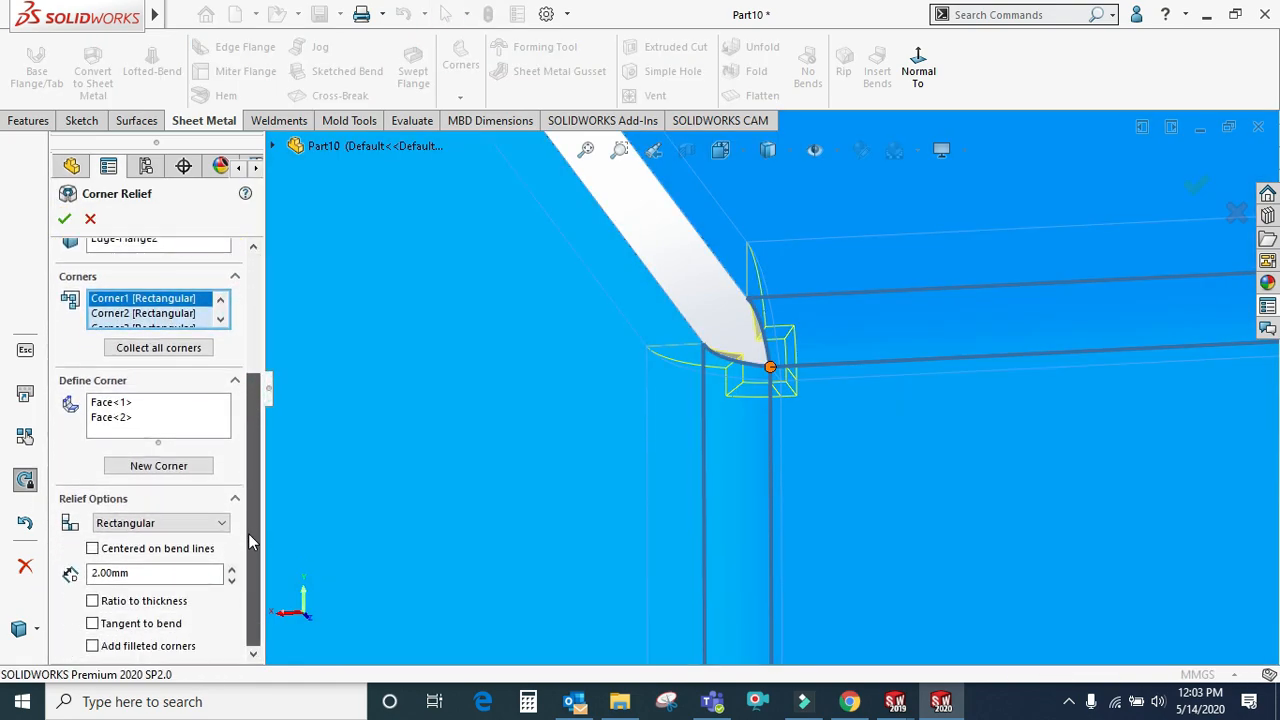
left_click(150, 526)
left_click(155, 550)
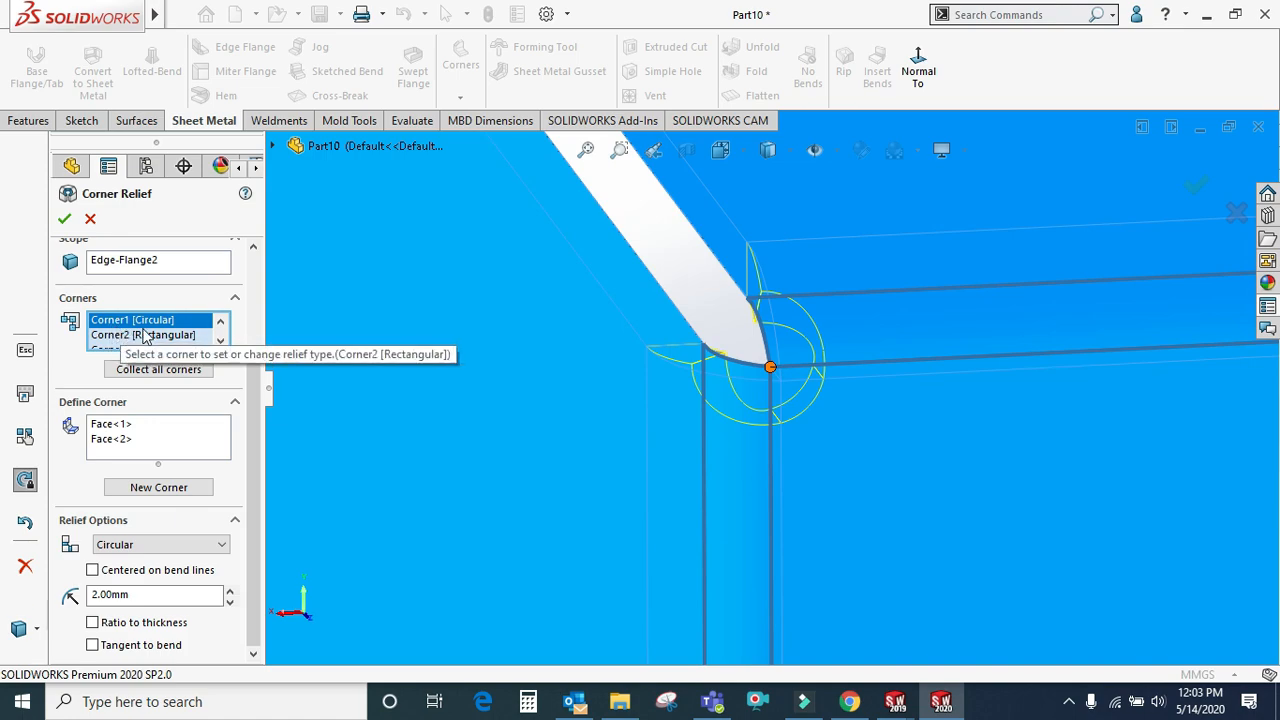
Set Corner2's relief type to Circular in the corner relief feature
scroll(155, 344, "down", 1)
scroll(155, 344, "up", 1)
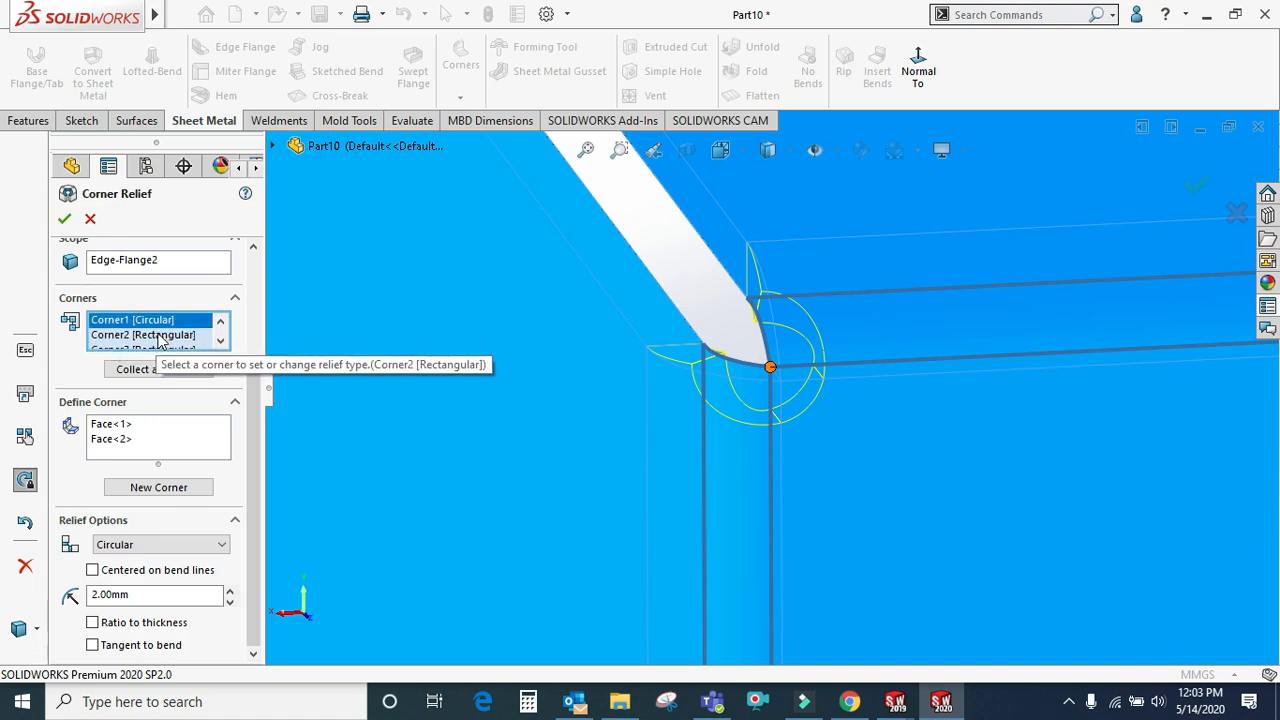
left_click(157, 336)
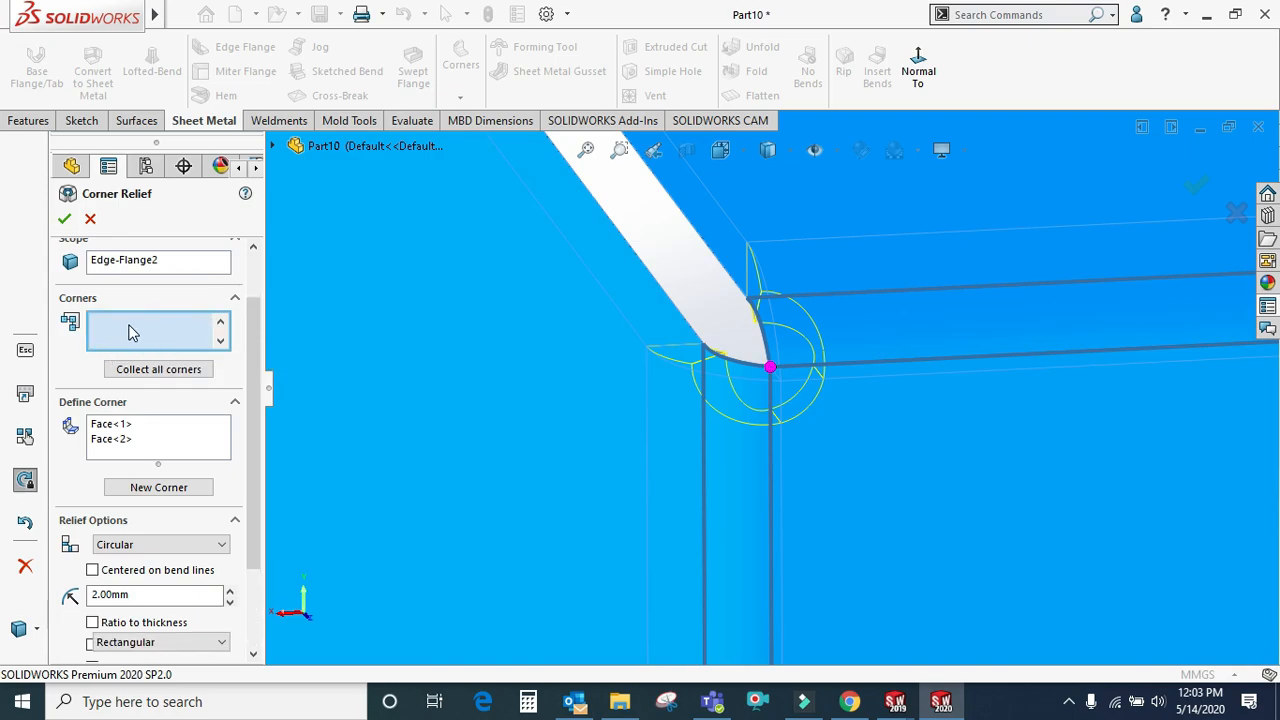
left_click(145, 372)
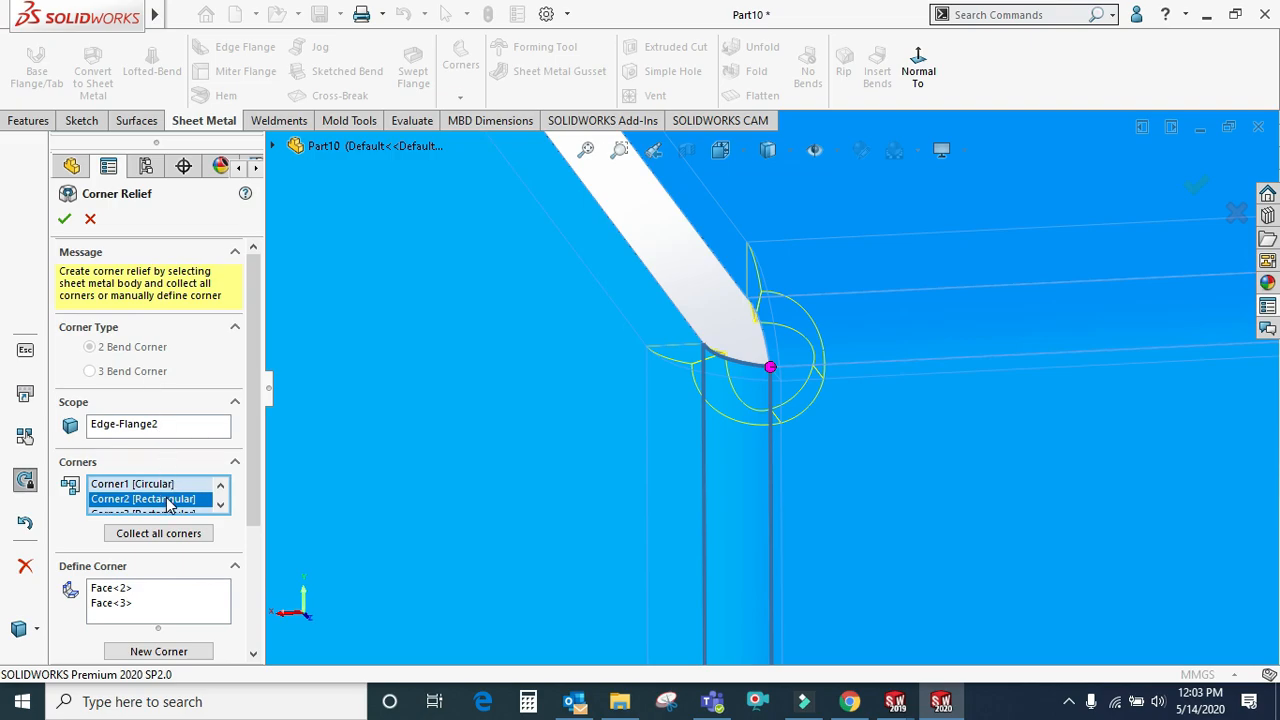
left_click_drag(250, 463, 253, 595)
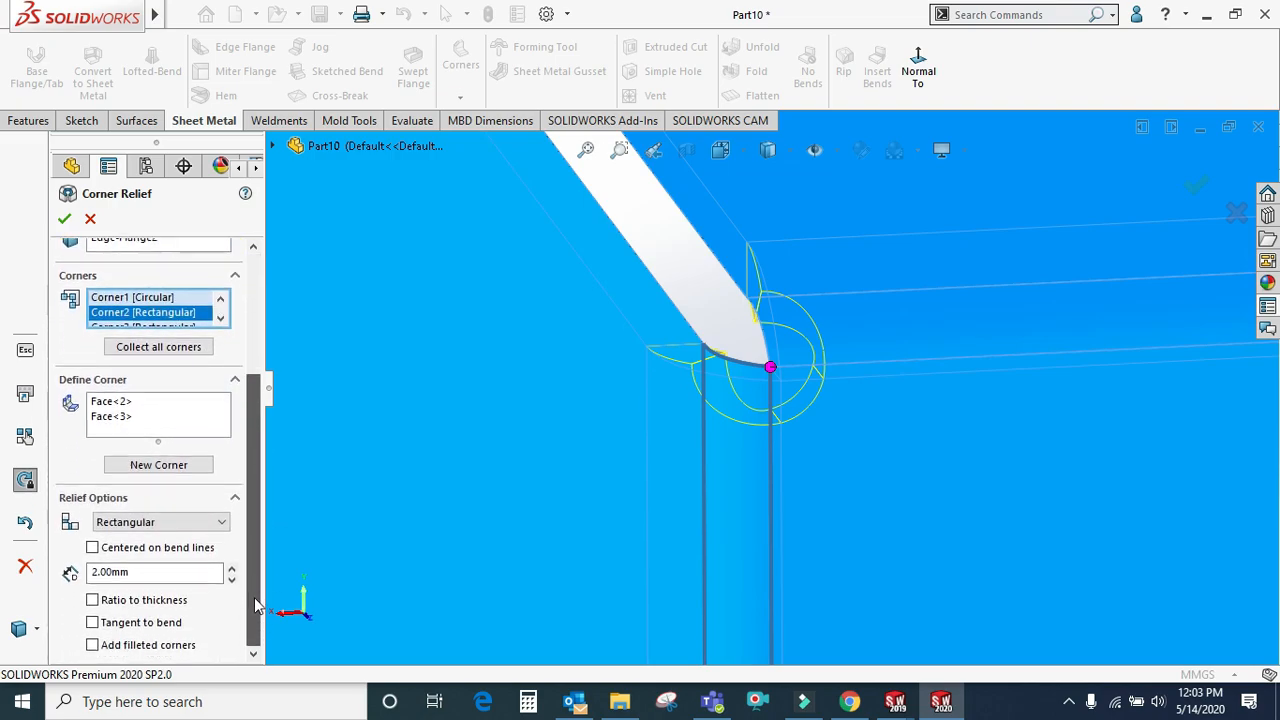
left_click(131, 522)
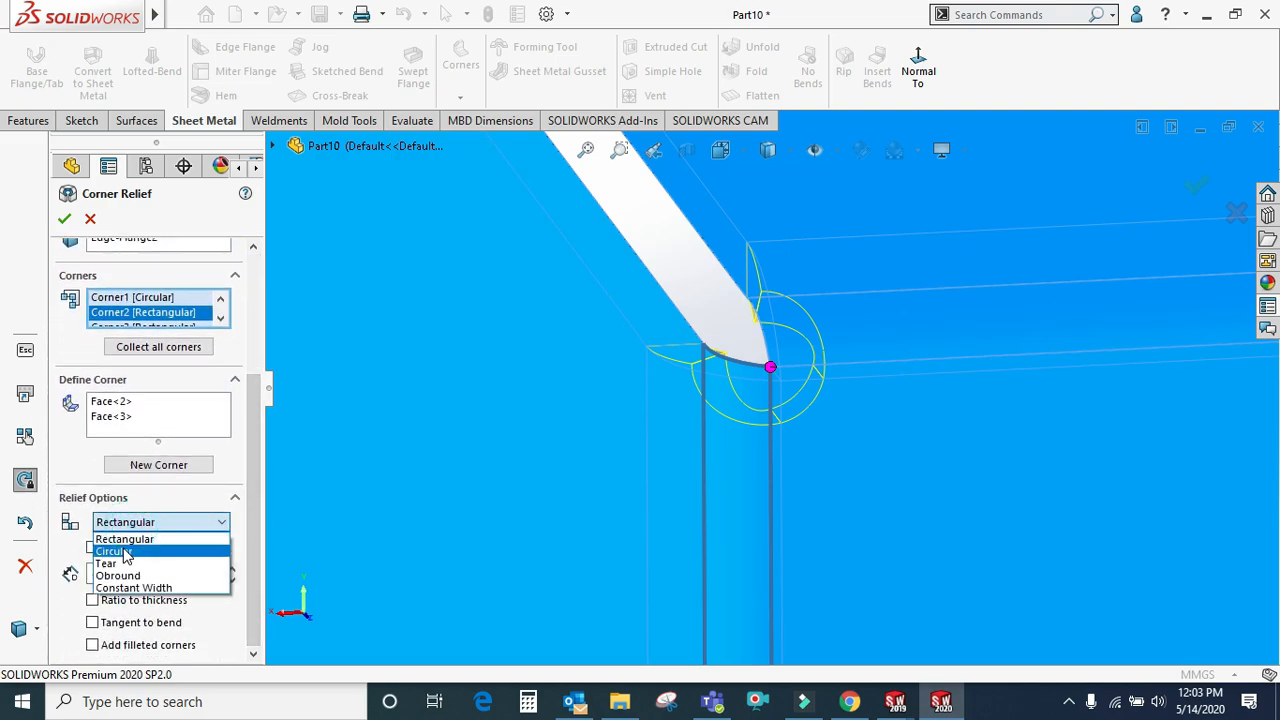
left_click(115, 551)
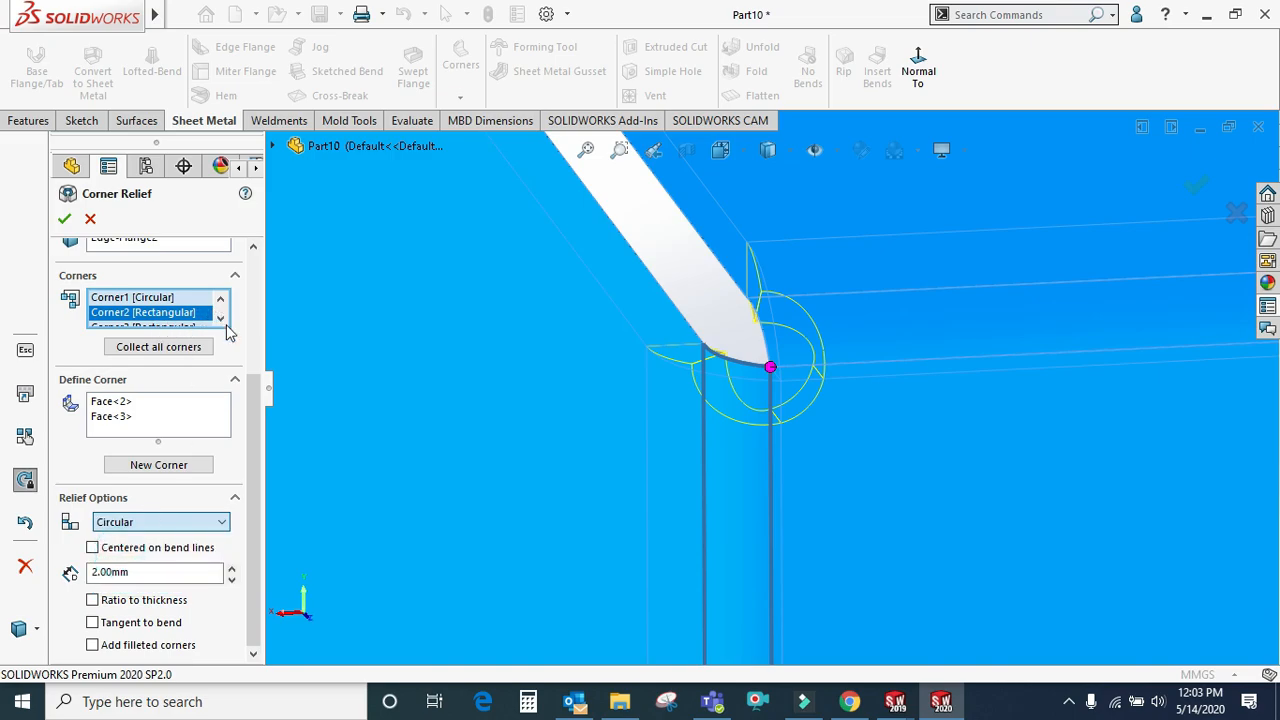
left_click_drag(252, 434, 251, 424)
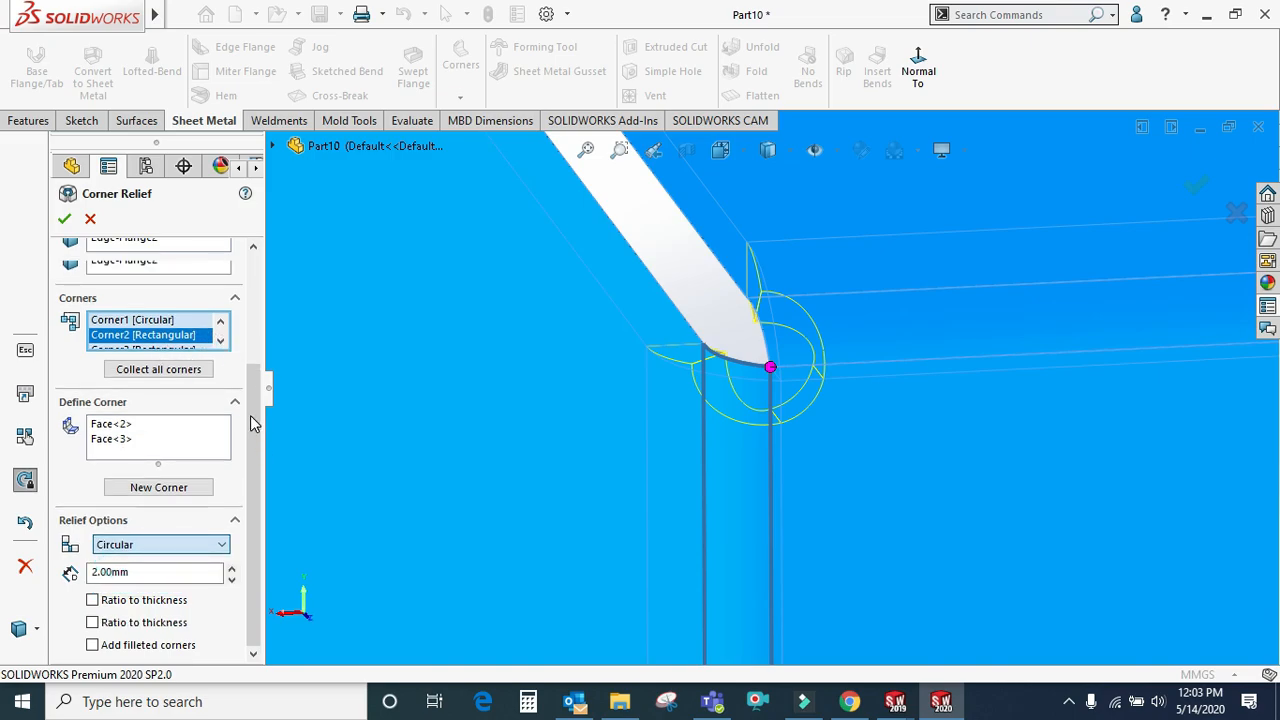
Set Corner3's relief type to Circular and apply the corner relief edits
left_click(219, 342)
left_click(186, 334)
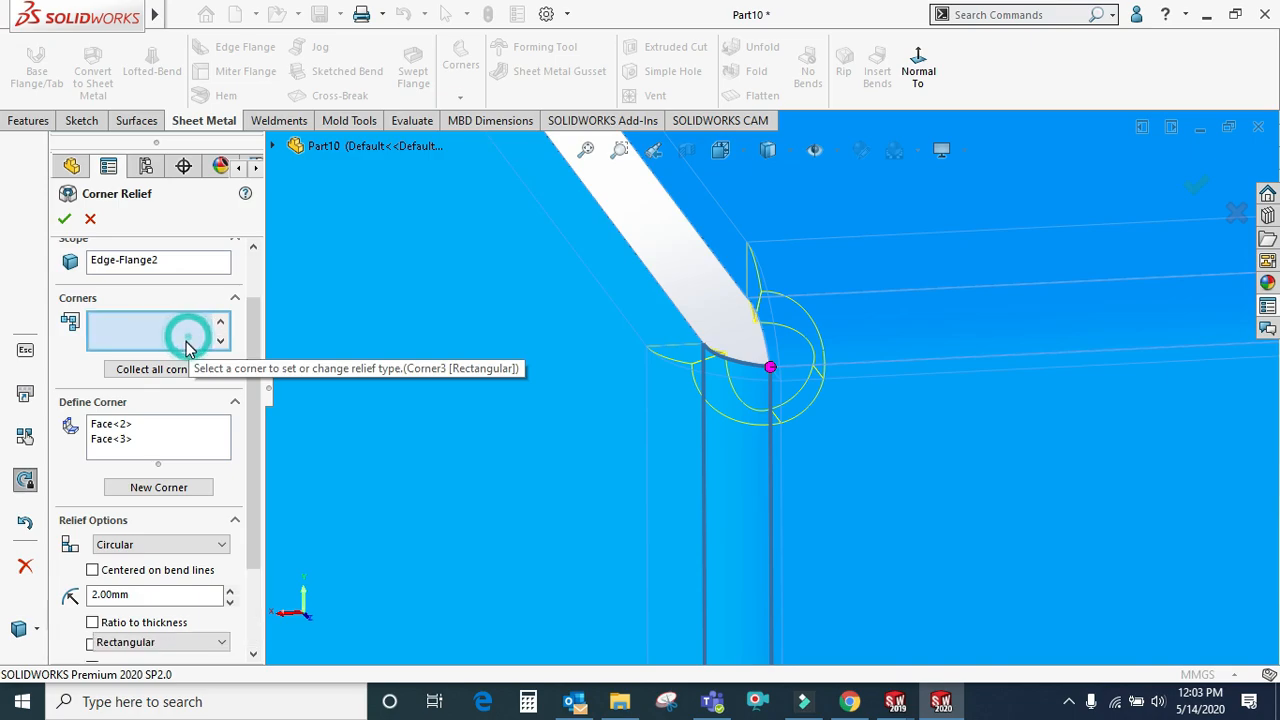
left_click(165, 378)
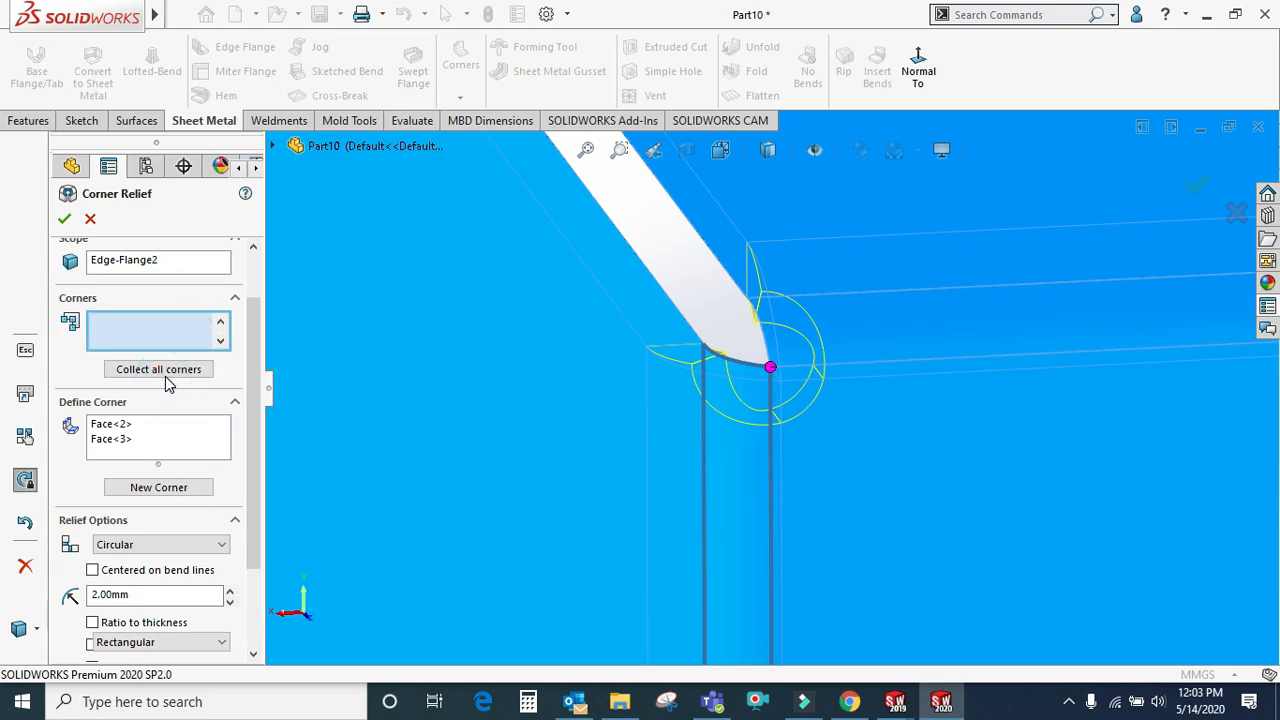
left_click(165, 375)
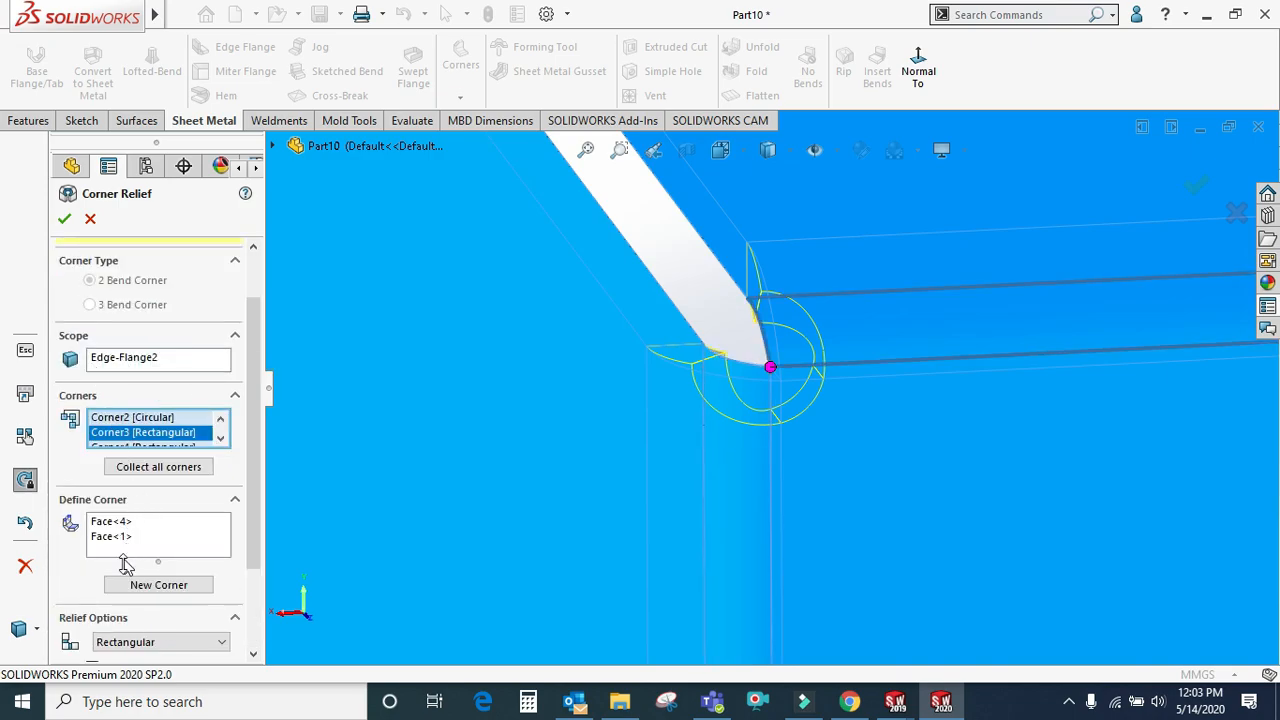
left_click(123, 643)
left_click(124, 674)
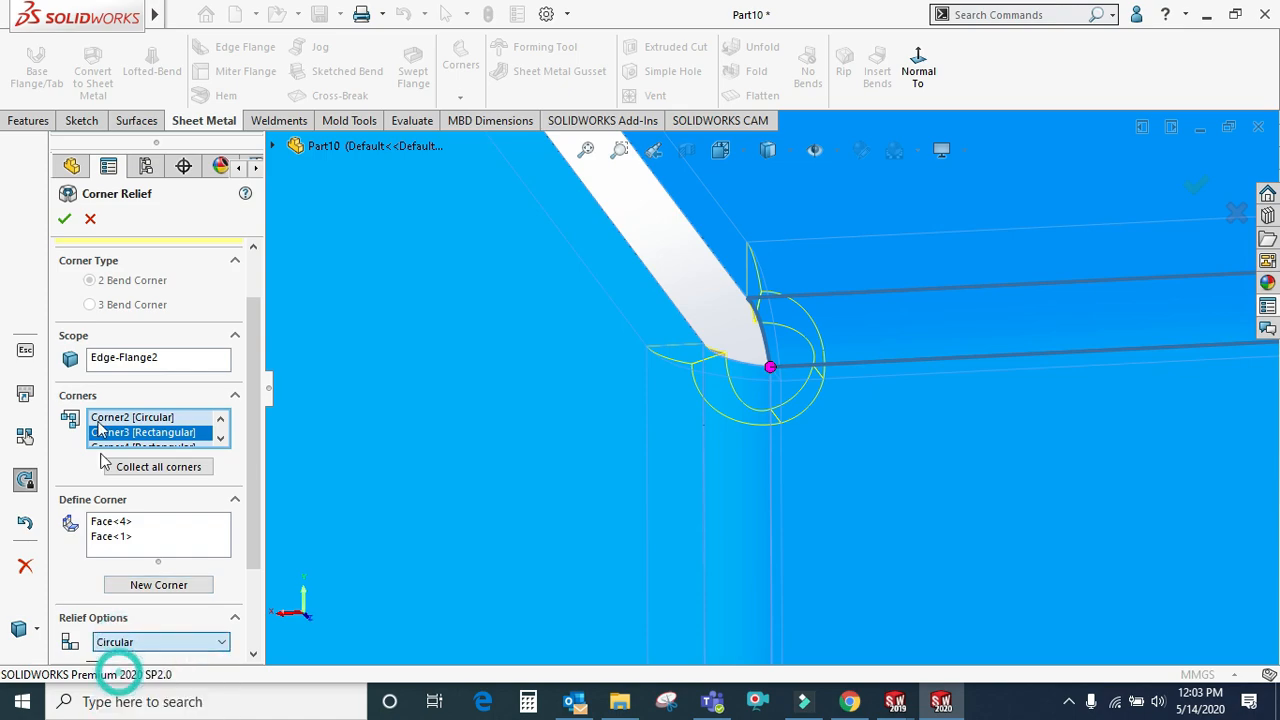
left_click(62, 219)
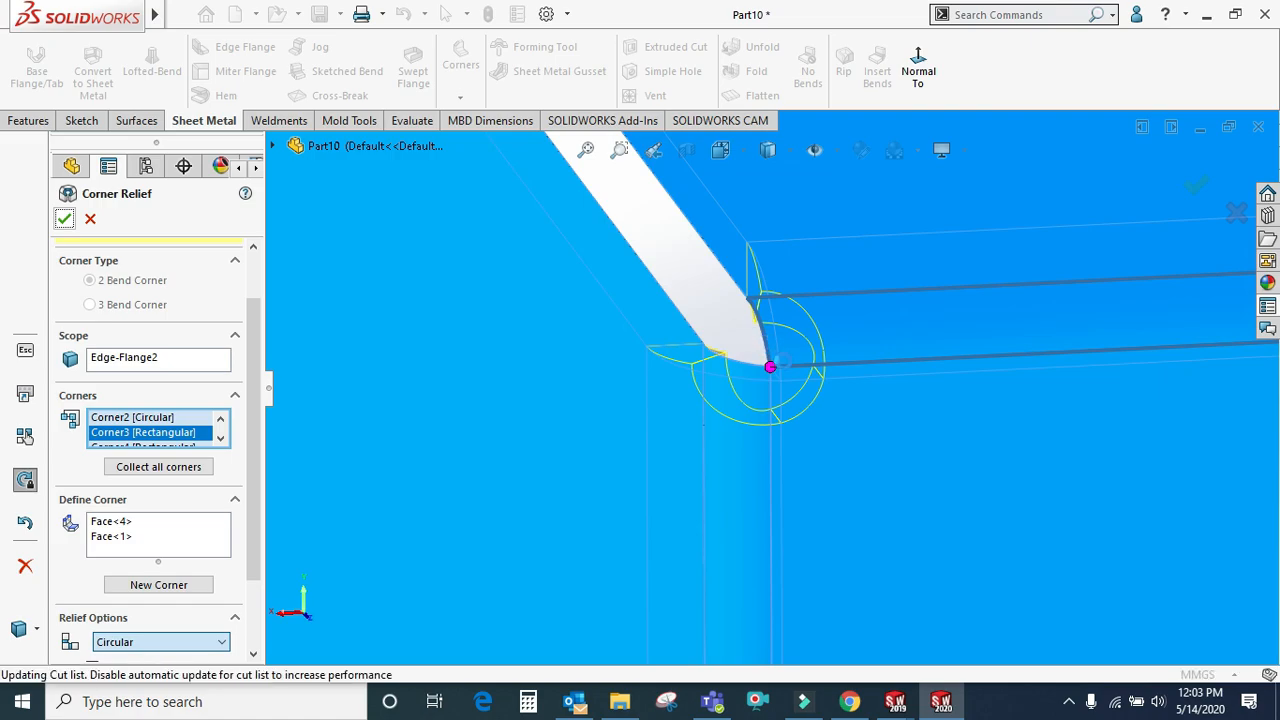
Flatten the box and view it normal to the sheet to examine the relief cutouts at its corners
scroll(827, 402, "up", 5)
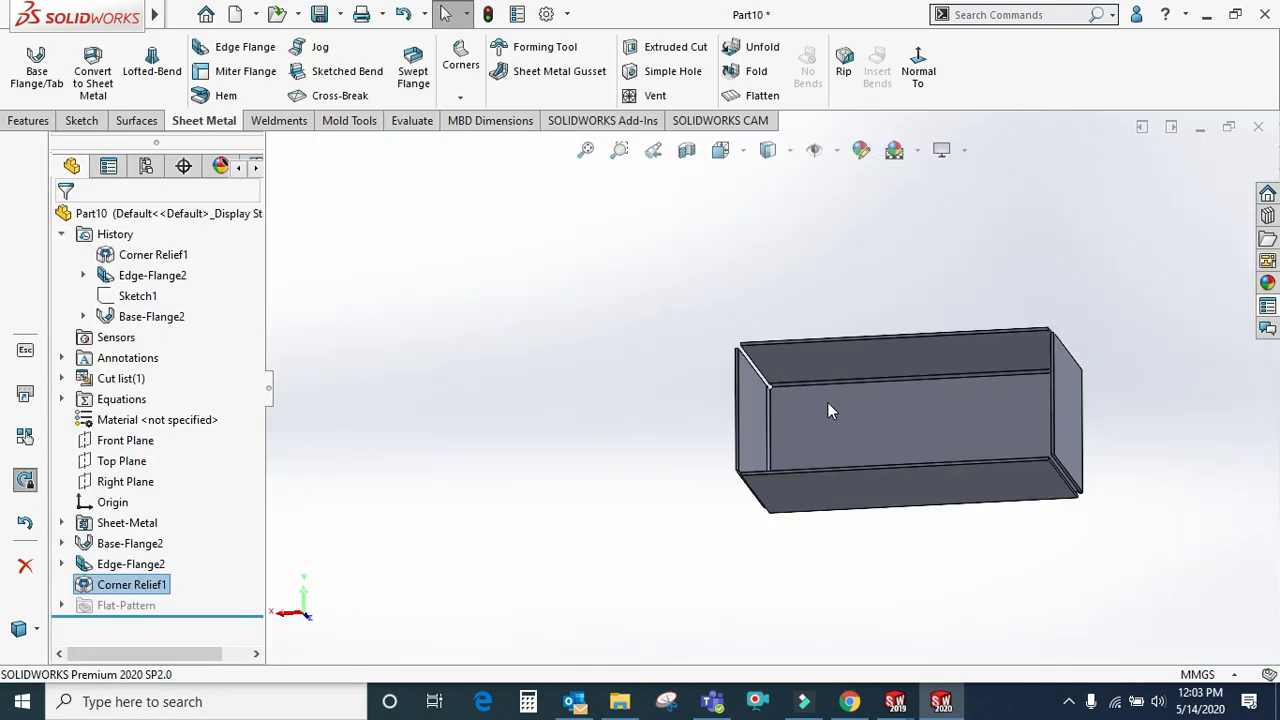
scroll(995, 446, "down", 2)
scroll(938, 457, "down", 3)
middle_click_drag(938, 457, 1001, 491)
scroll(1001, 491, "up", 5)
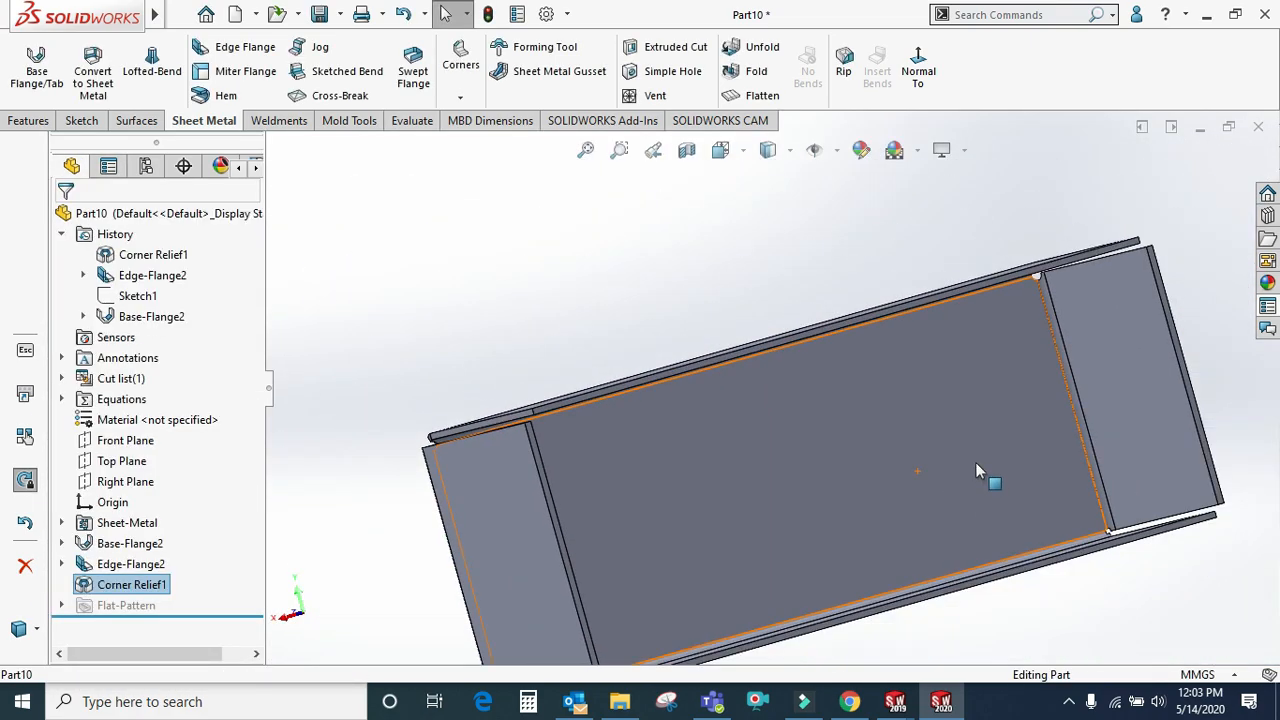
left_click(733, 90)
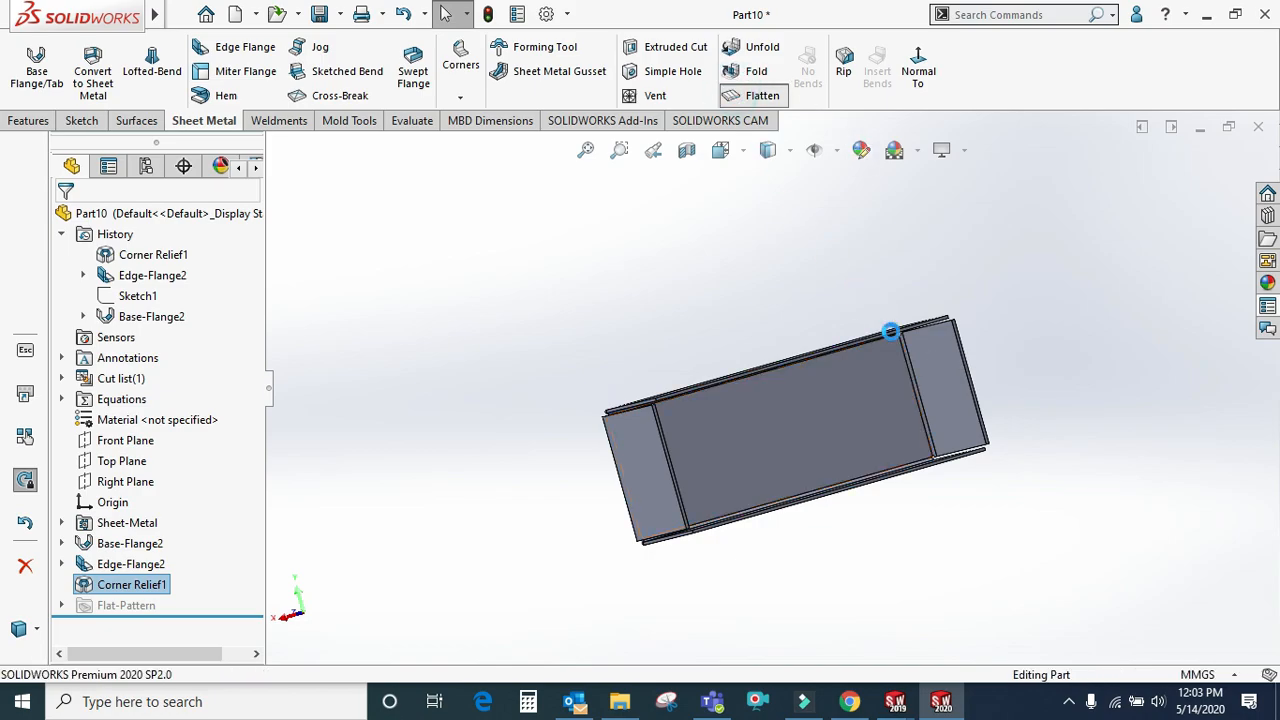
scroll(870, 415, "down", 3)
scroll(884, 518, "down", 4)
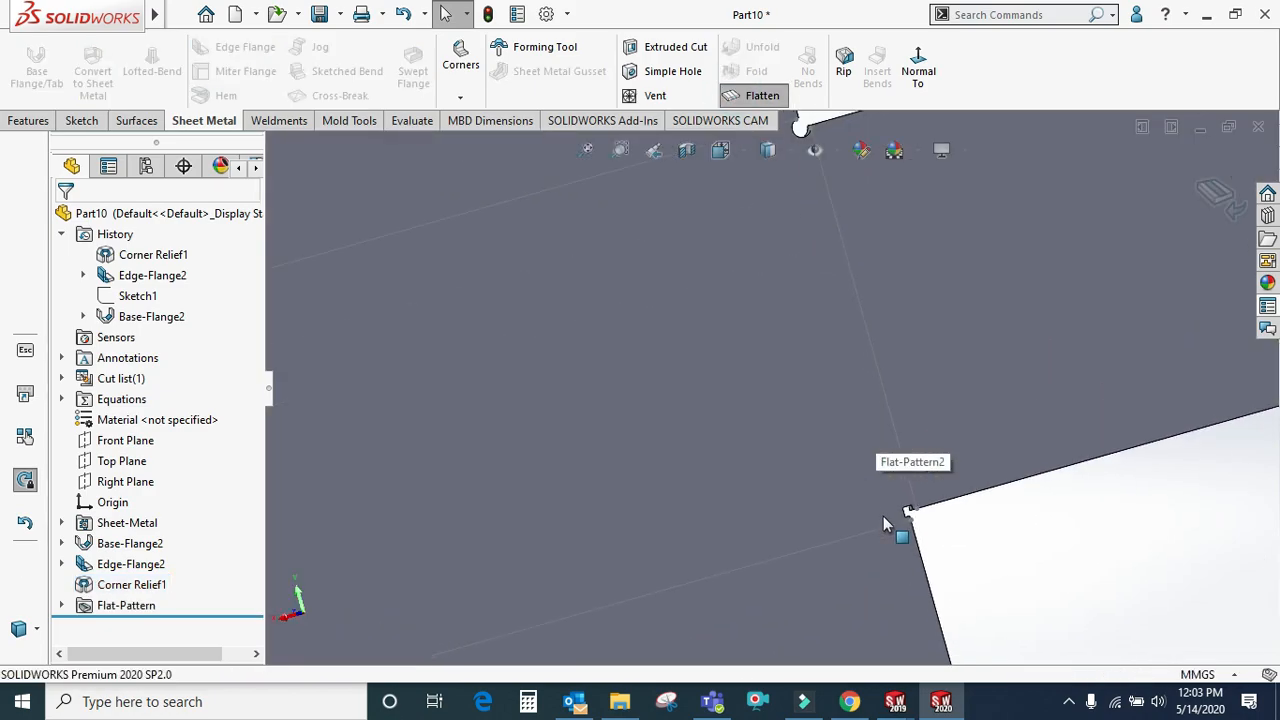
scroll(837, 449, "up", 3)
scroll(751, 258, "up", 5)
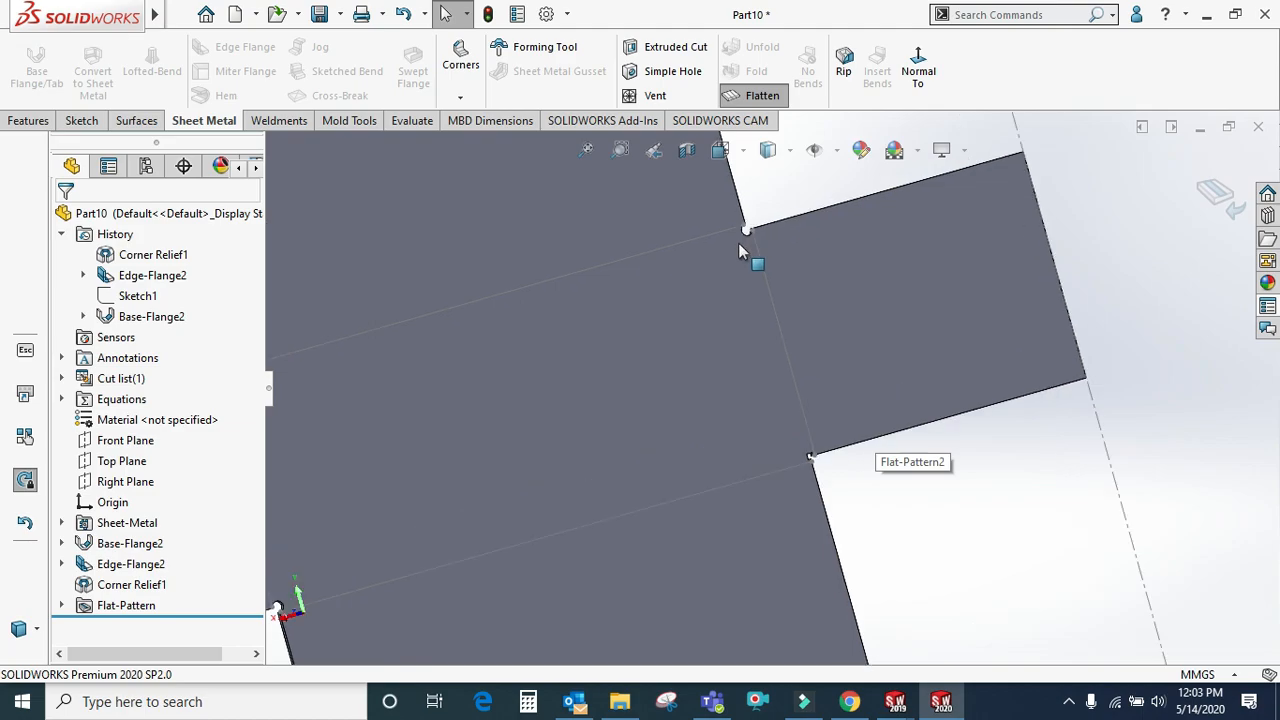
scroll(738, 284, "down", 4)
left_click(918, 66)
scroll(500, 345, "down", 5)
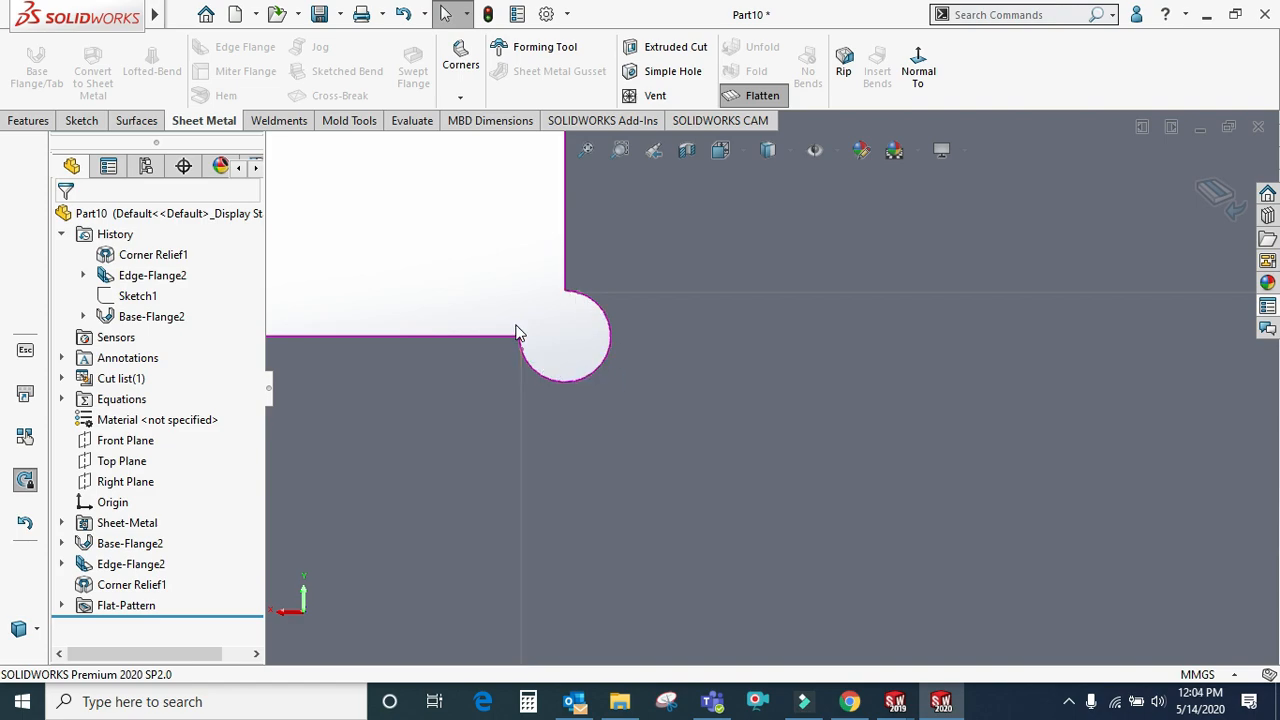
scroll(593, 384, "up", 3)
scroll(740, 440, "up", 5)
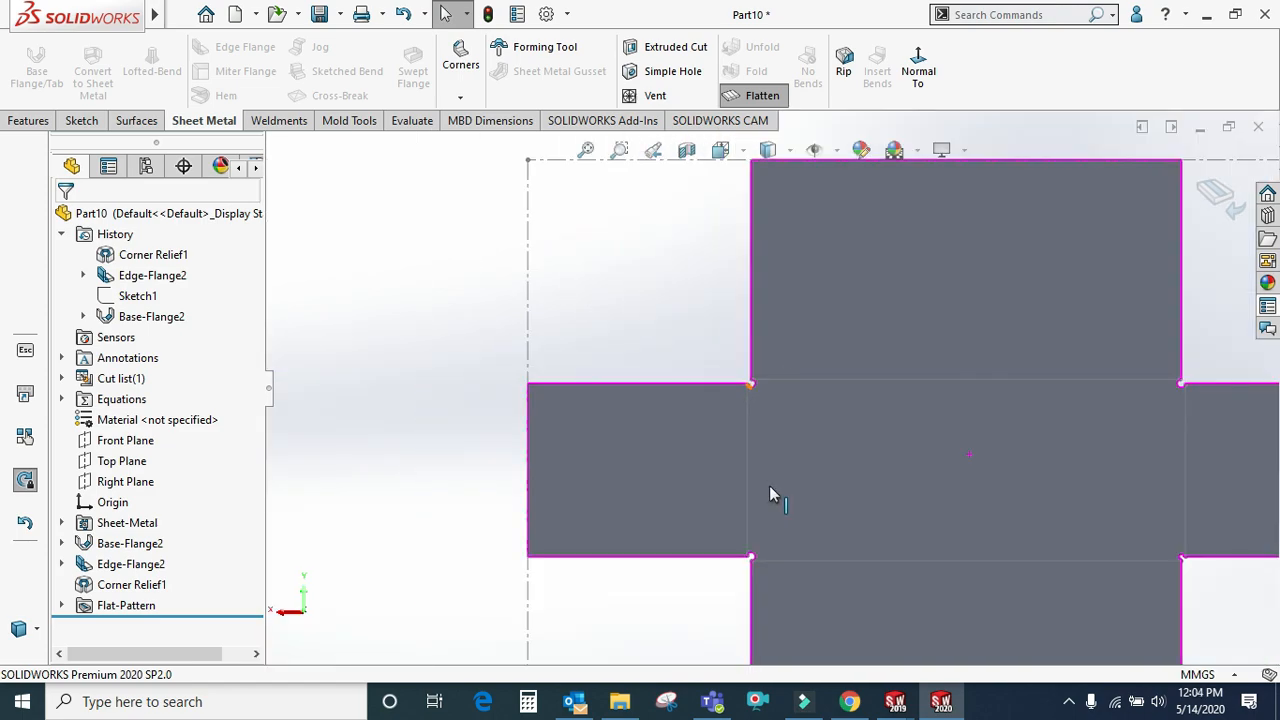
scroll(754, 543, "down", 2)
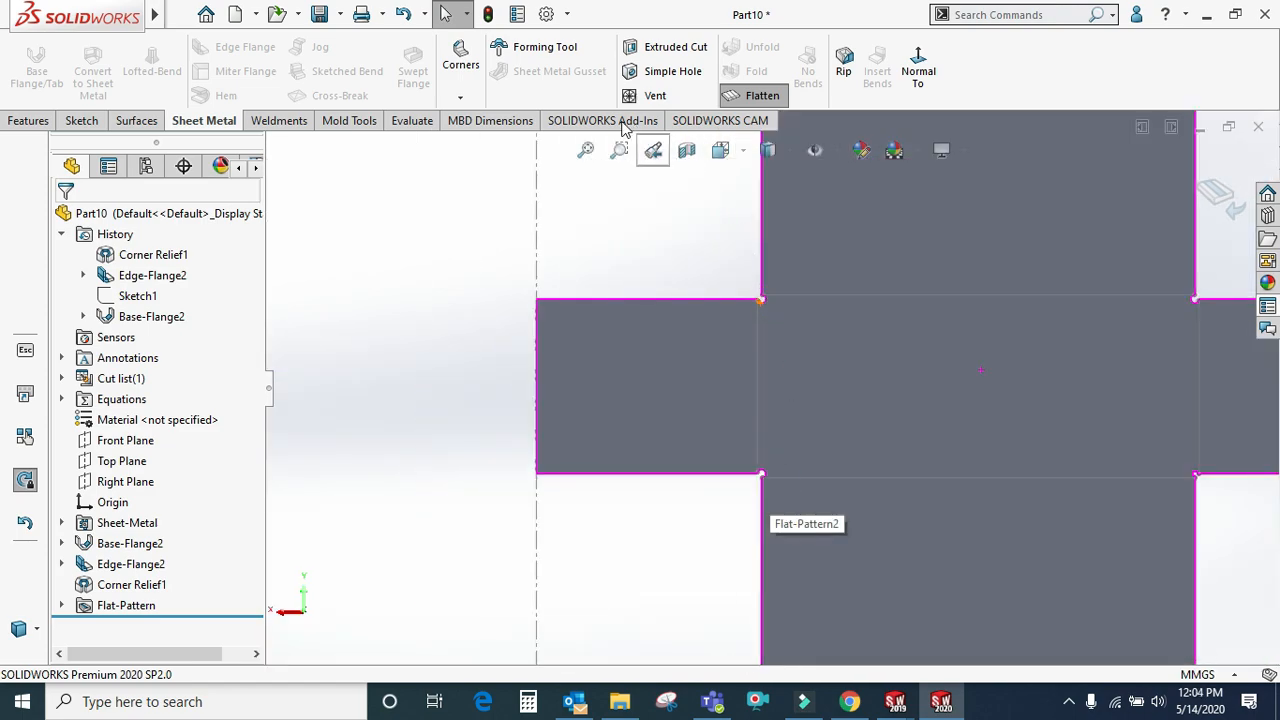
Edit the corner relief feature, set the size of Corner1's circular relief to 5 mm, and apply the change
left_click(131, 585)
left_click(131, 528)
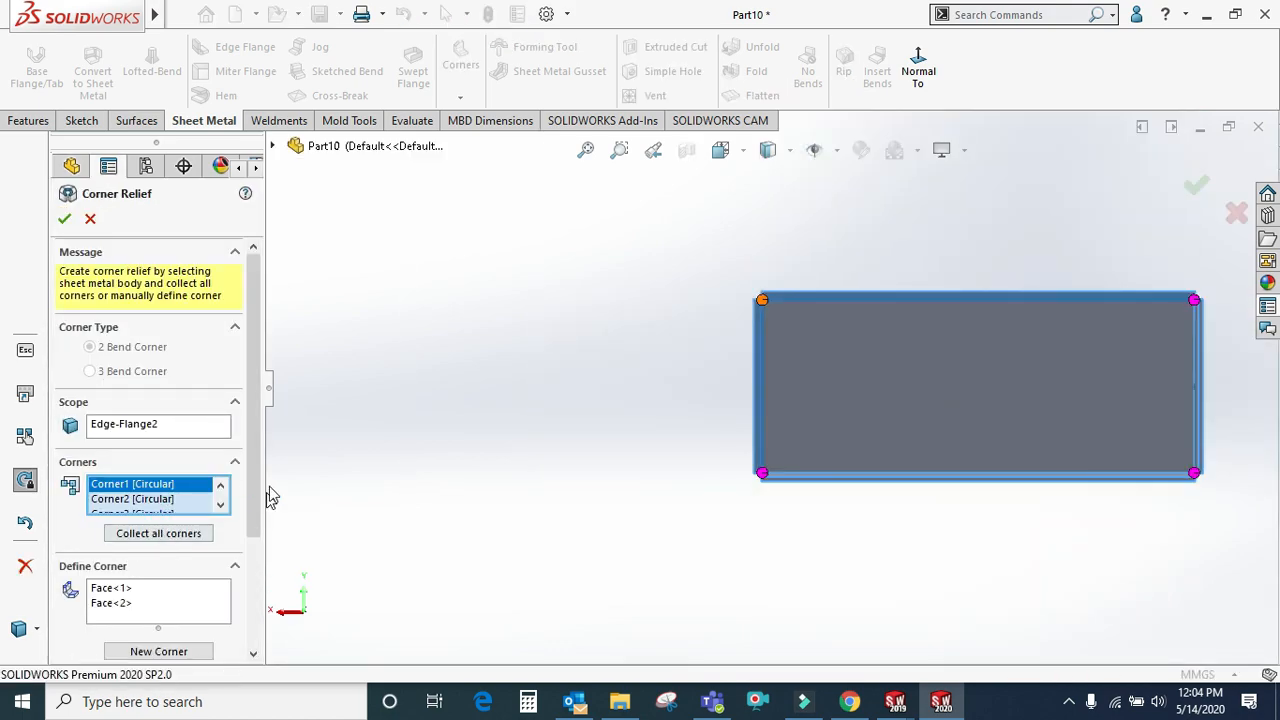
left_click_drag(252, 485, 249, 629)
left_click(138, 595)
type("5")
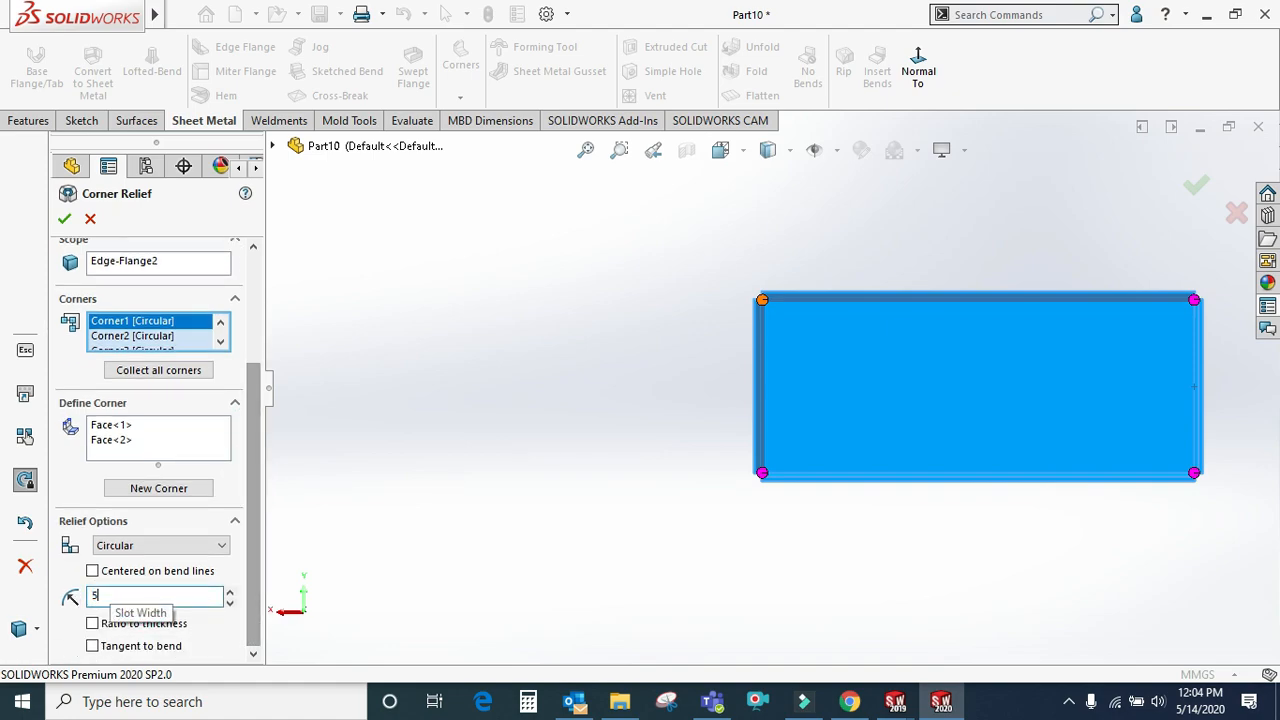
key("Return")
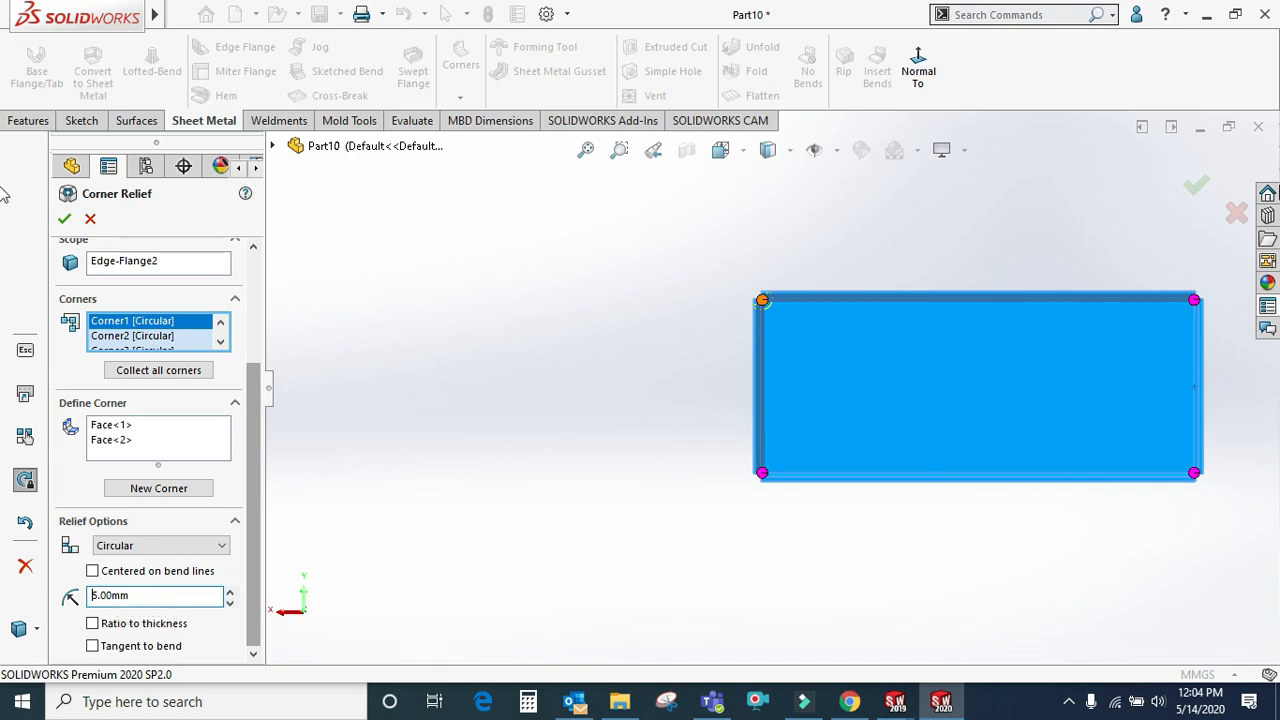
scroll(790, 312, "down", 4)
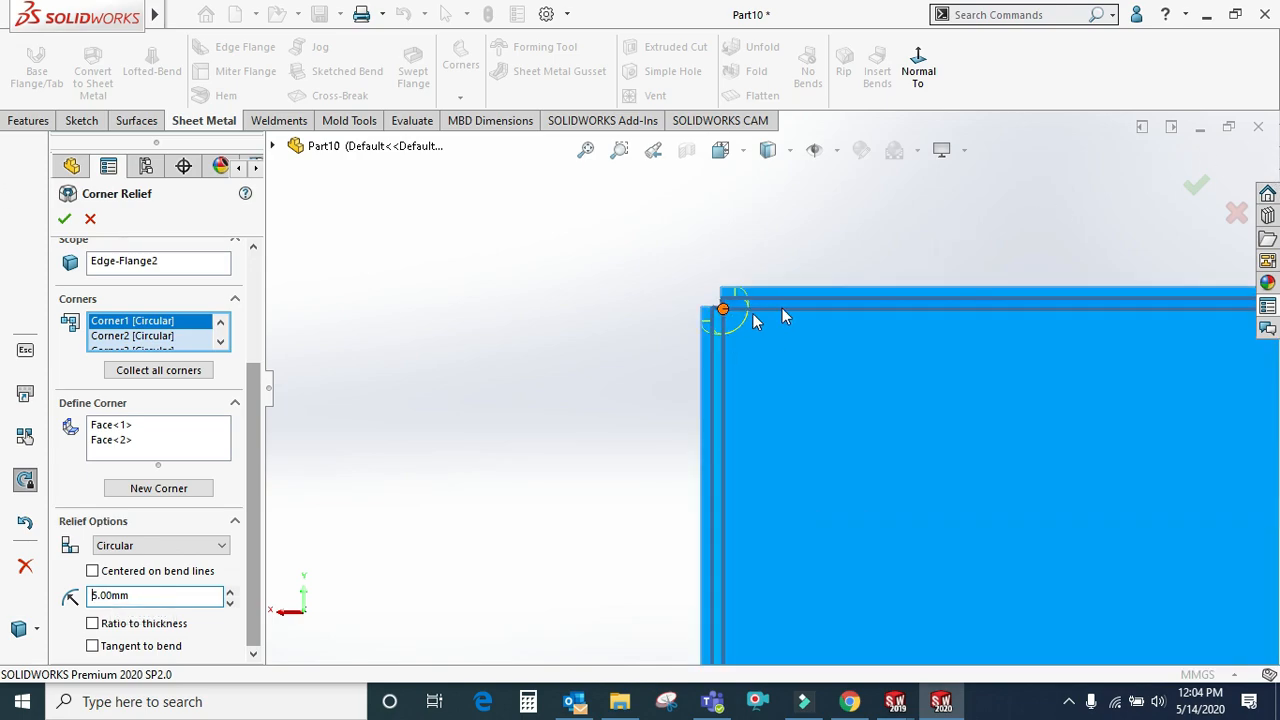
left_click(1193, 192)
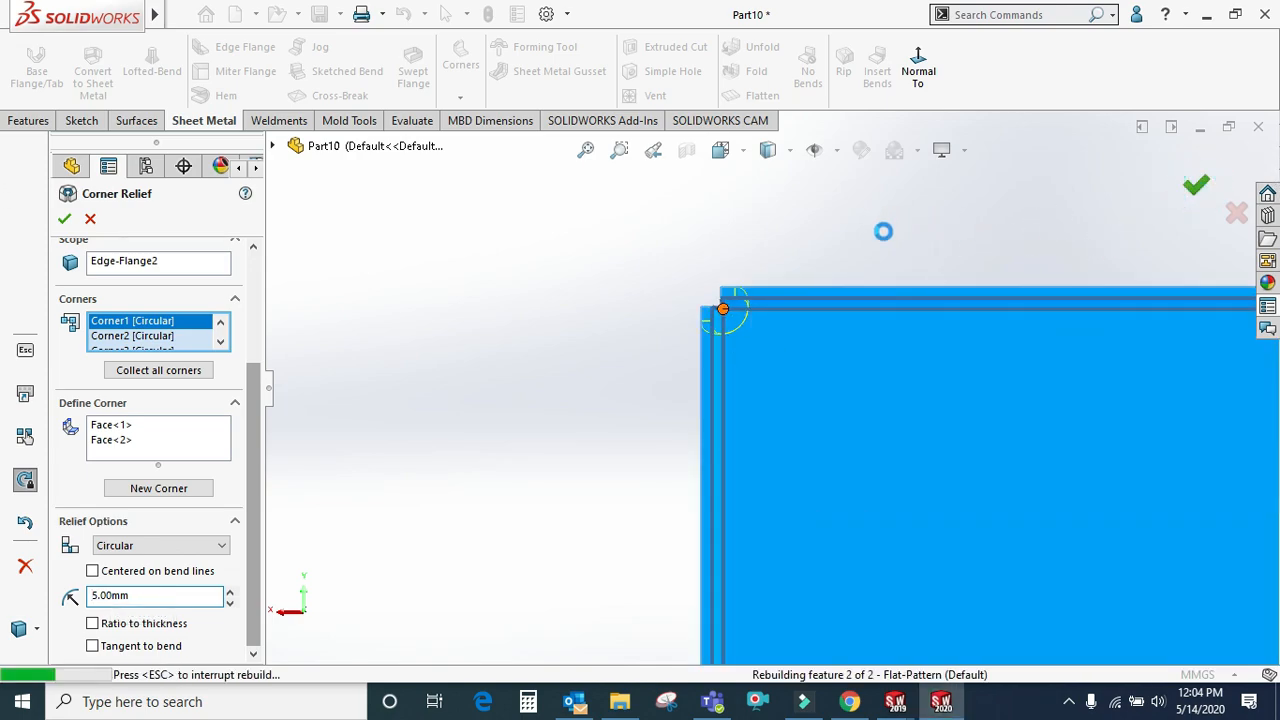
scroll(806, 340, "up", 7)
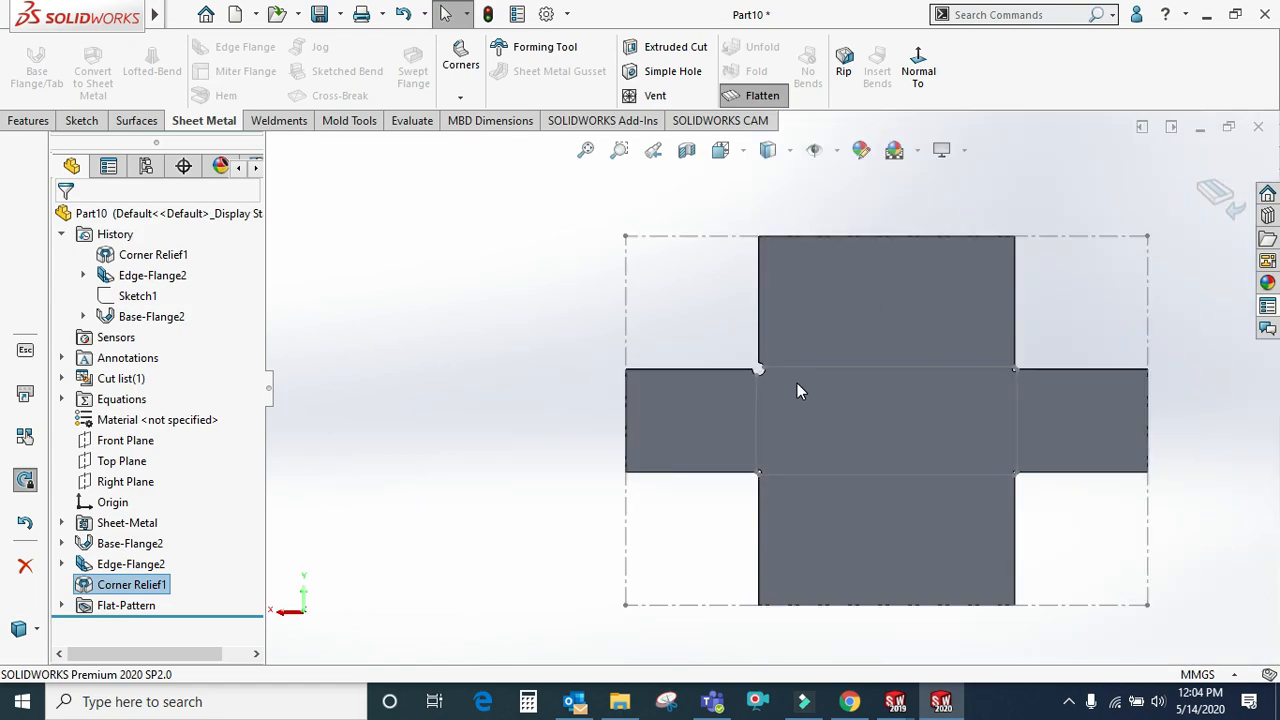
scroll(790, 378, "down", 4)
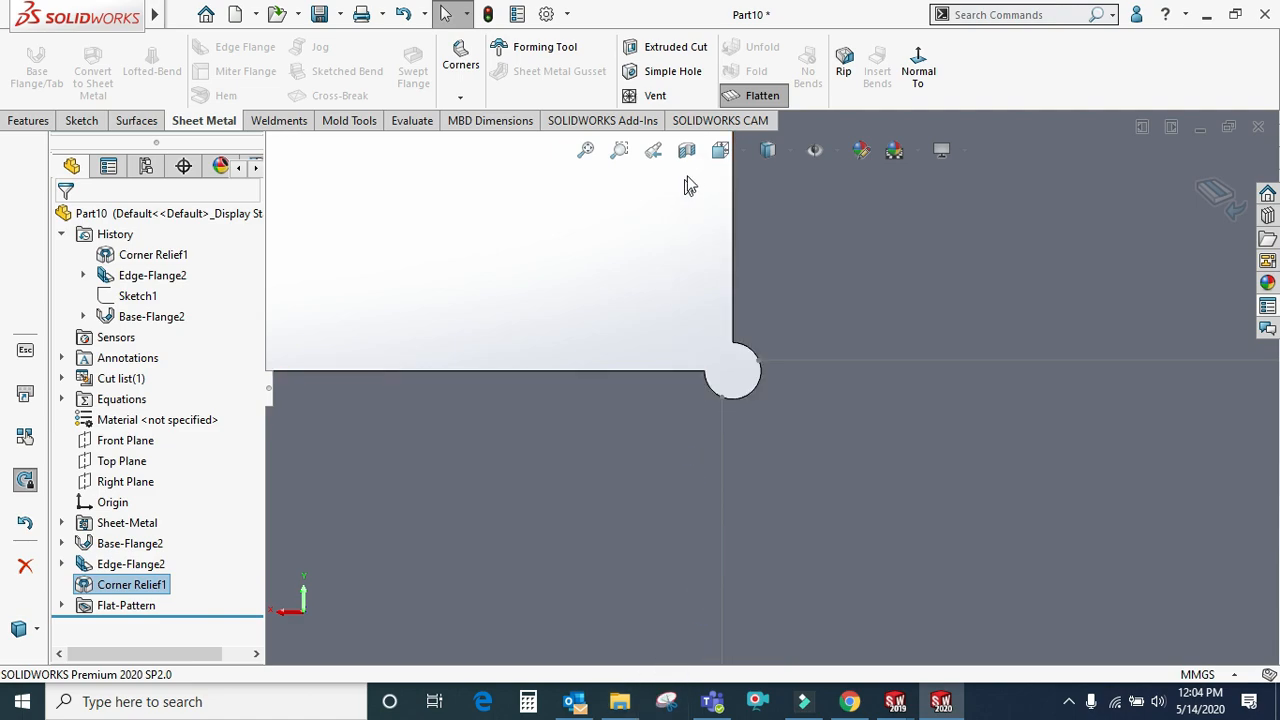
Return the flattened box to its folded state and inspect its walls and corners from several angles
left_click(461, 100)
left_click(490, 122)
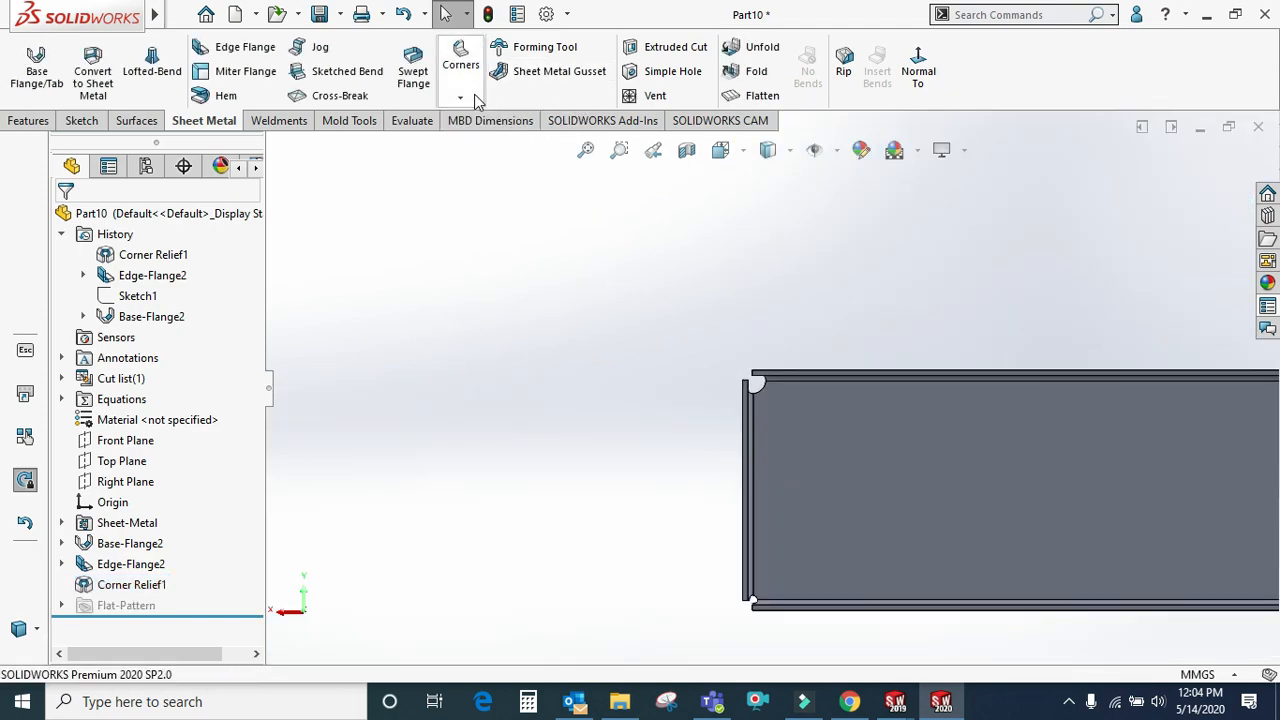
left_click(462, 97)
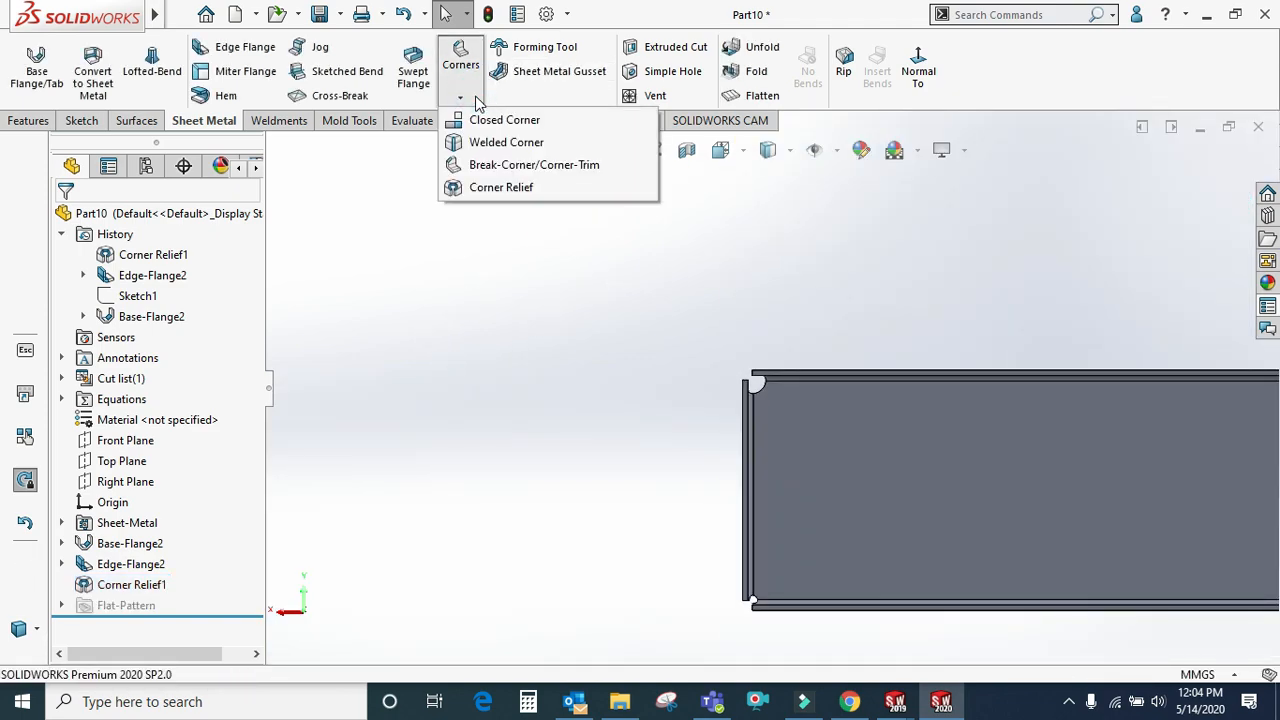
left_click(609, 278)
scroll(671, 343, "up", 5)
middle_click_drag(759, 459, 774, 358)
scroll(775, 358, "down", 5)
scroll(952, 581, "up", 4)
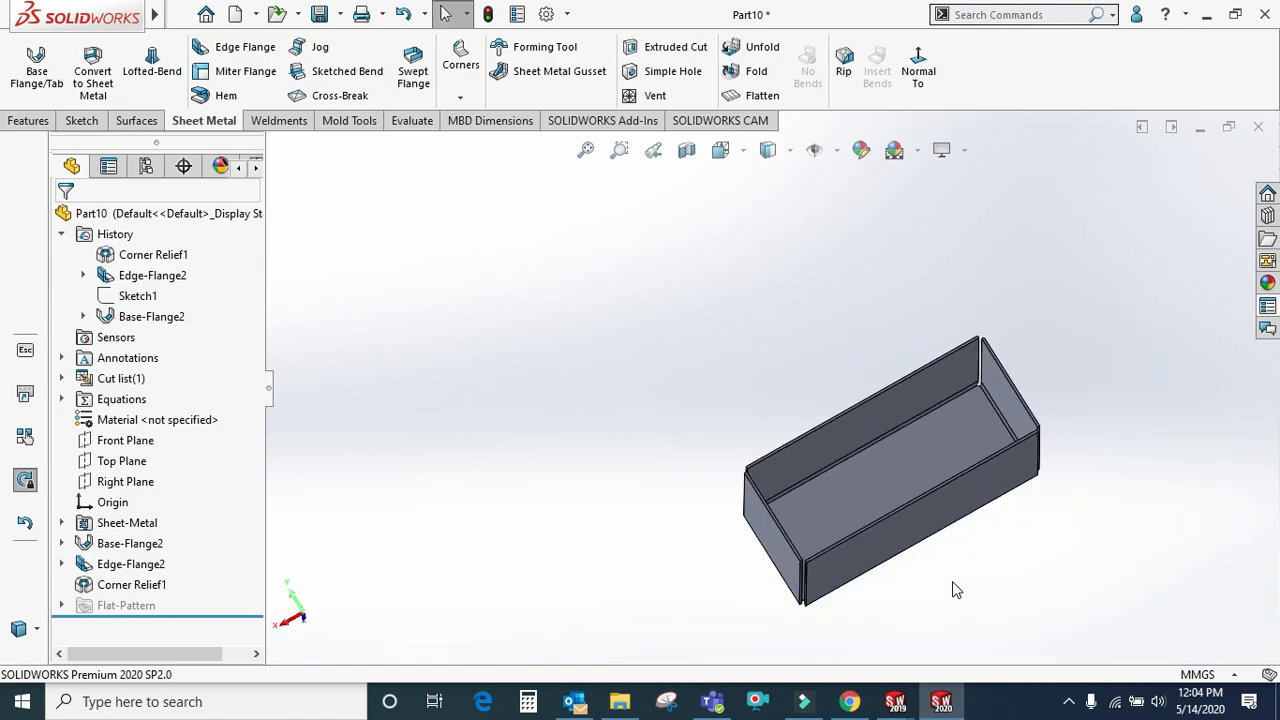
scroll(885, 470, "down", 2)
middle_click_drag(885, 470, 860, 426)
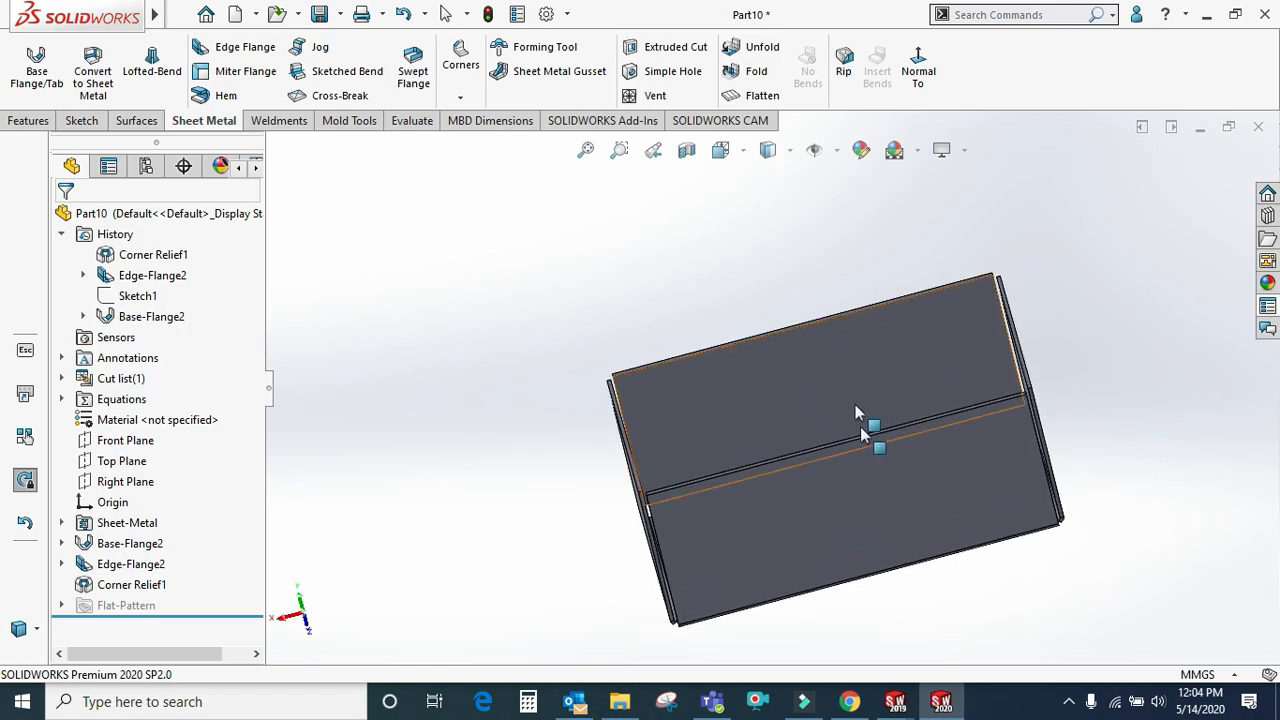
scroll(878, 499, "up", 4)
middle_click_drag(880, 485, 888, 387)
scroll(888, 387, "down", 2)
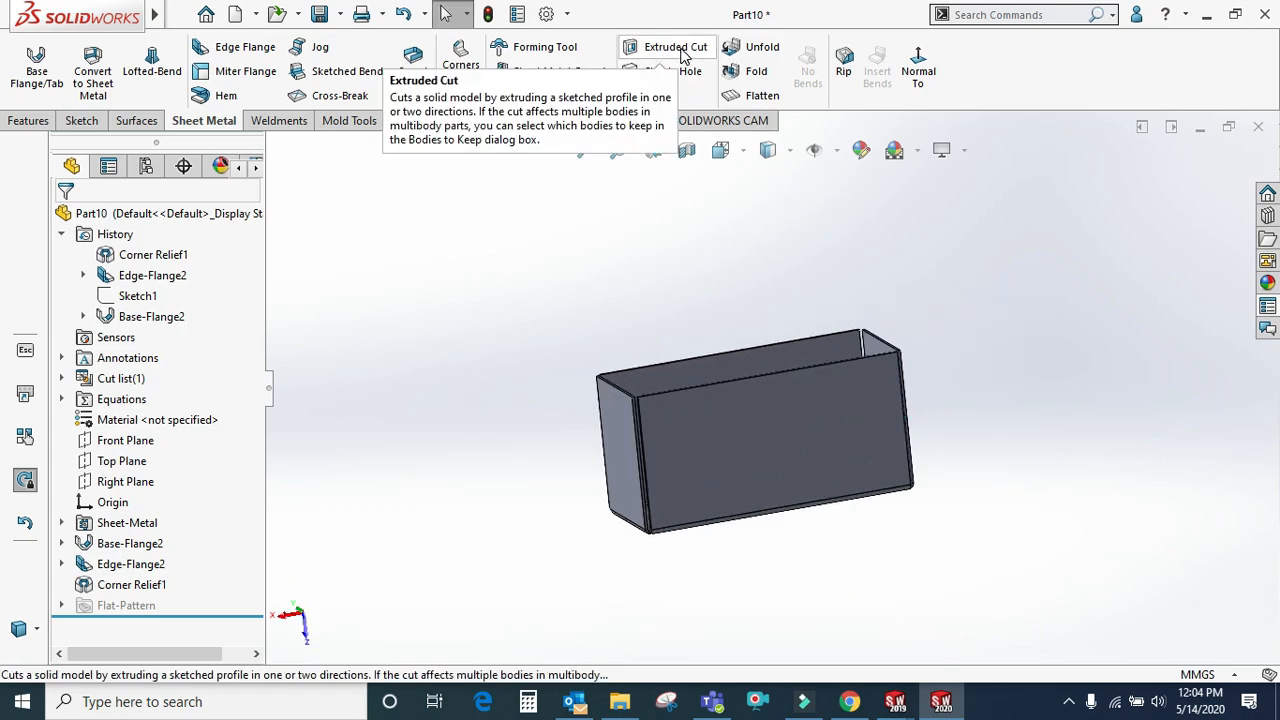
Sketch a corner rectangle on the outer face of one long side flange, viewed normal to the face
scroll(778, 395, "down", 2)
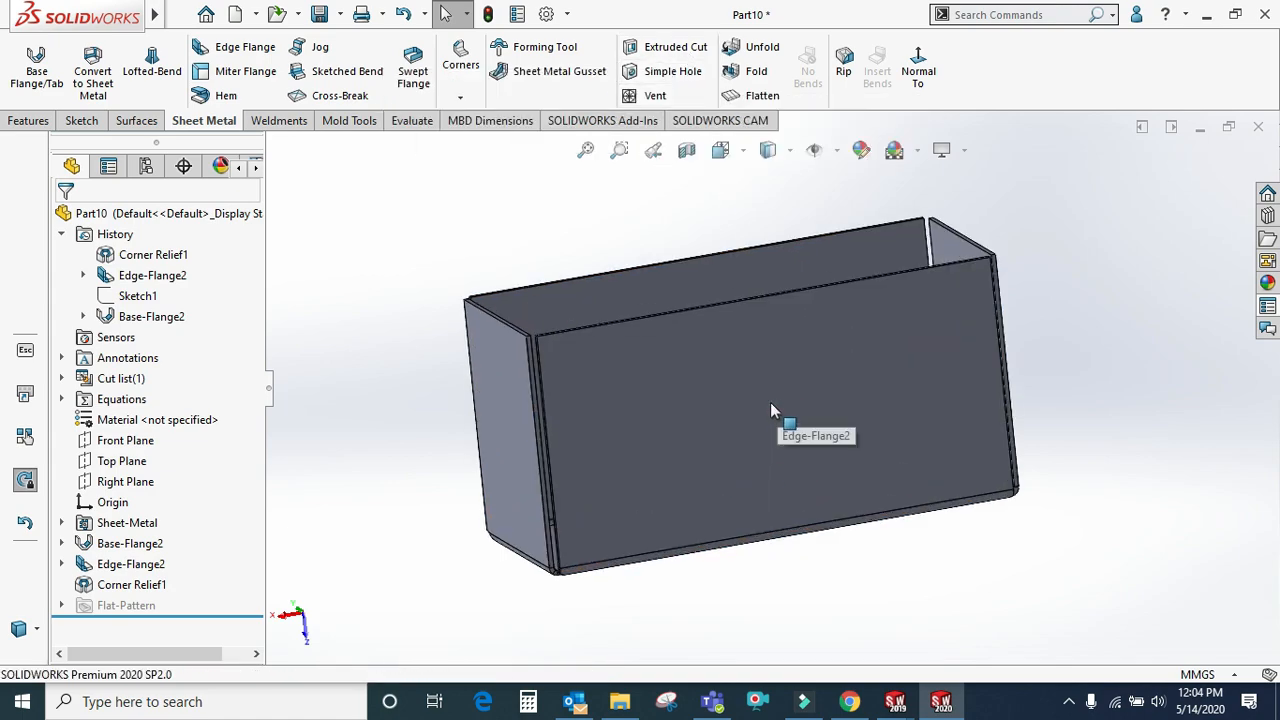
left_click(770, 402)
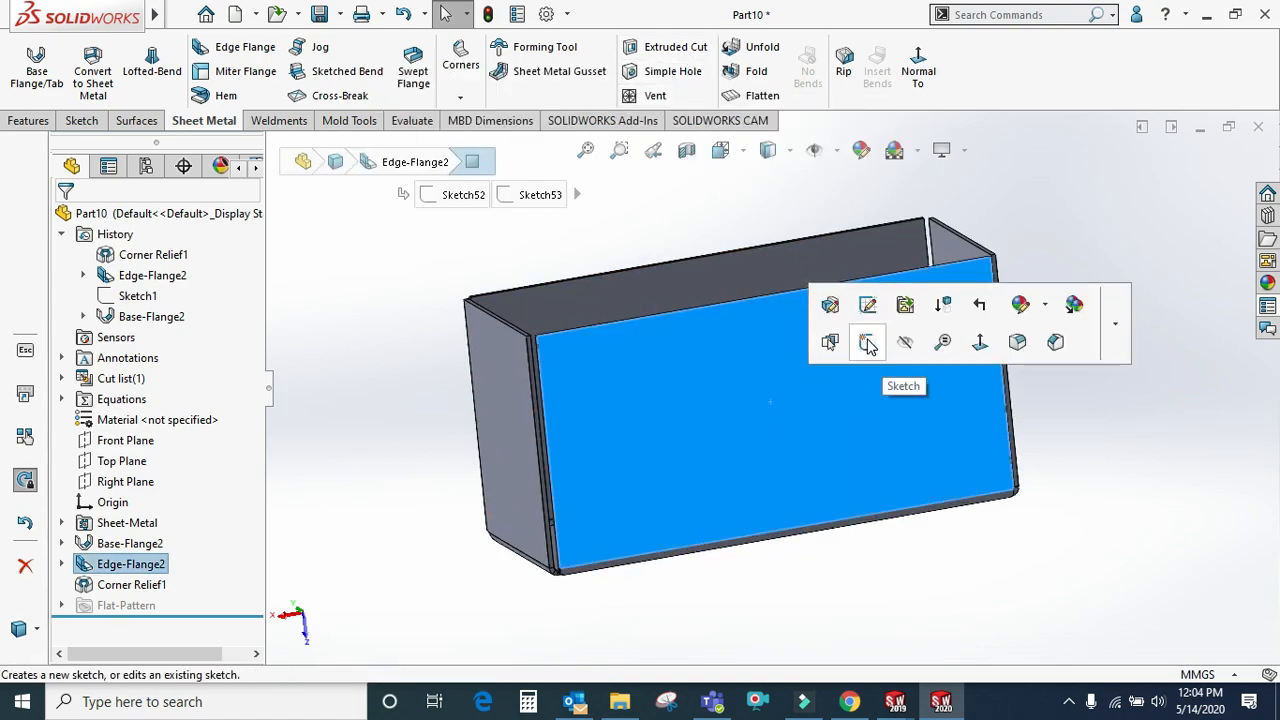
left_click(867, 343)
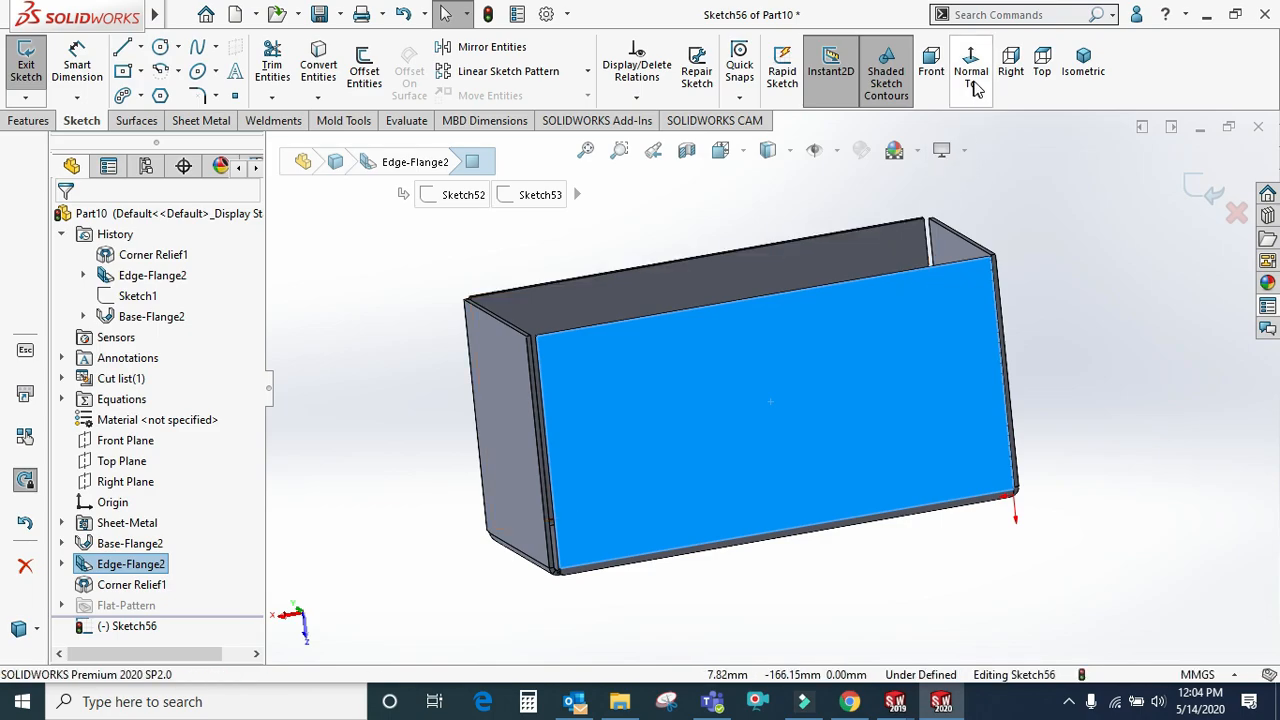
left_click(970, 75)
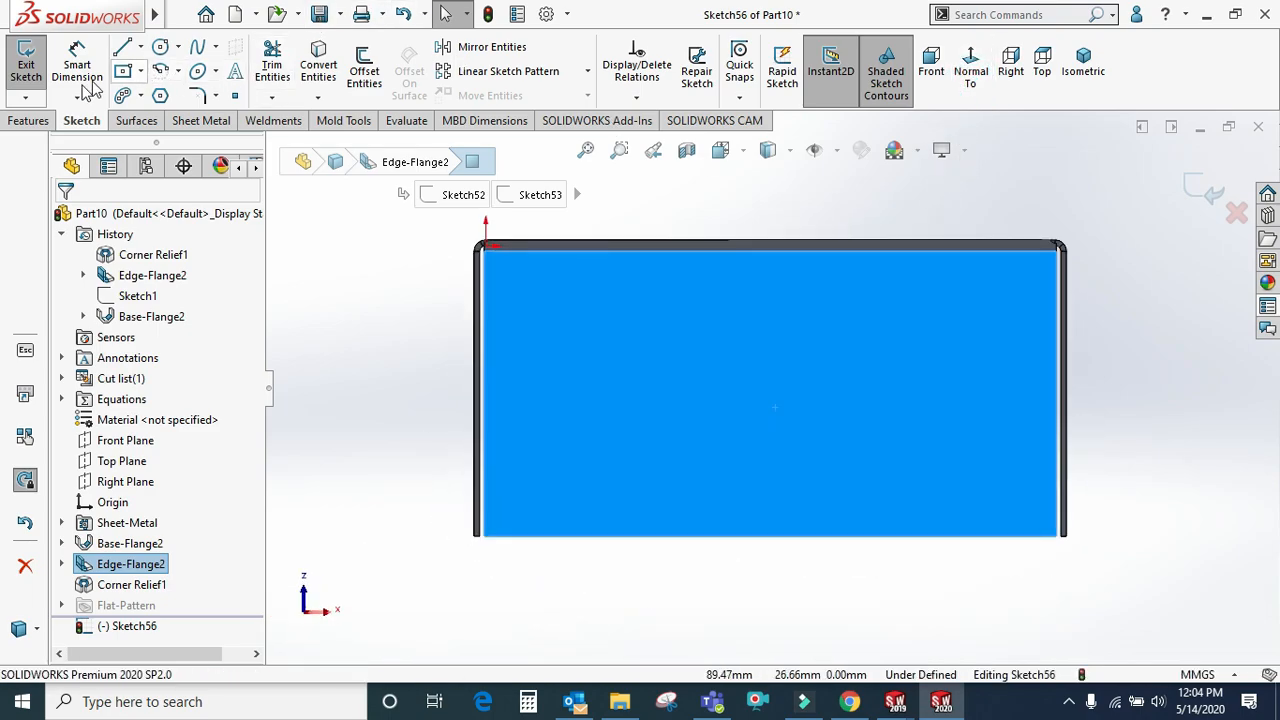
left_click(141, 70)
left_click(175, 97)
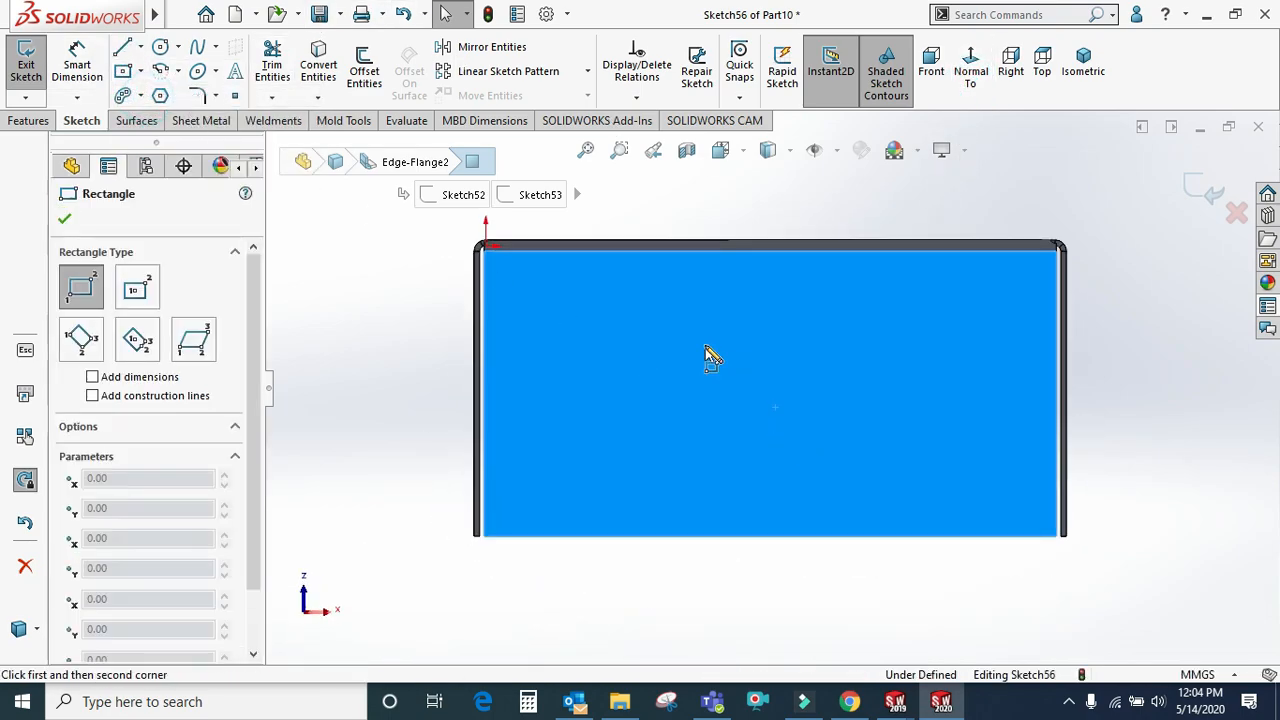
left_click(706, 346)
left_click(906, 479)
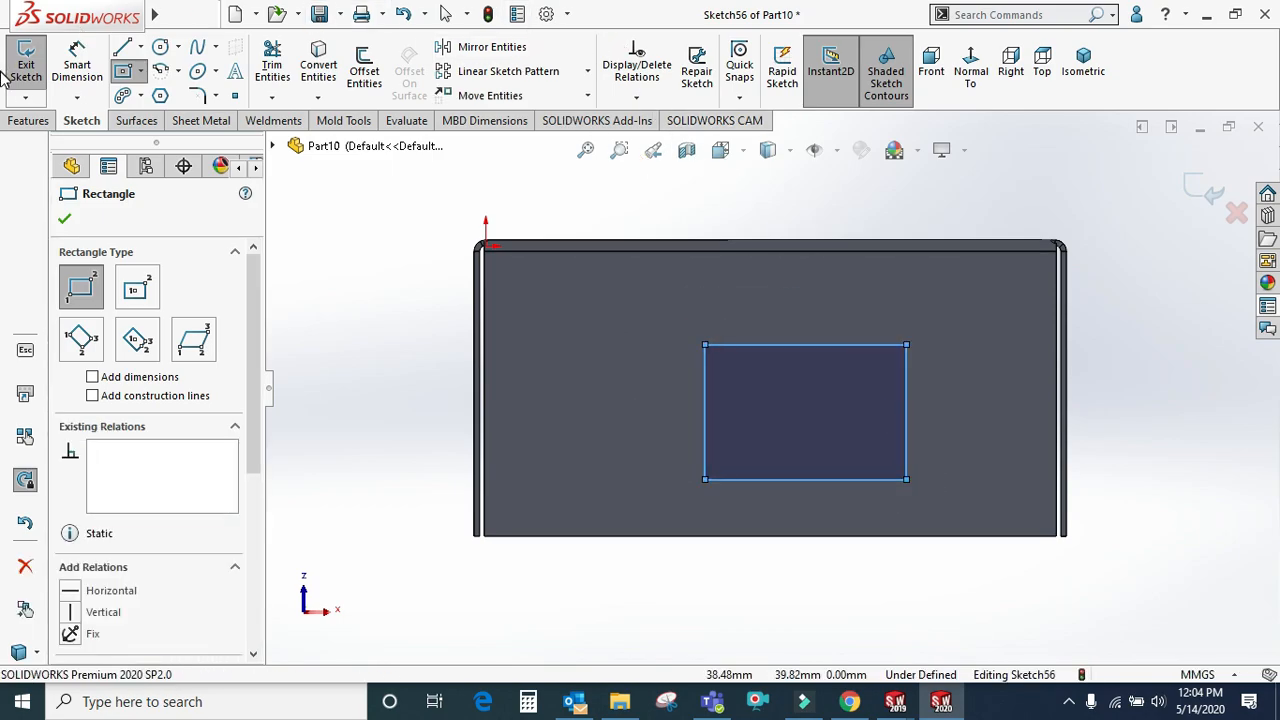
Cut the rectangular profile through the side flange with an Extruded Cut using the Up To Next end condition
left_click(183, 121)
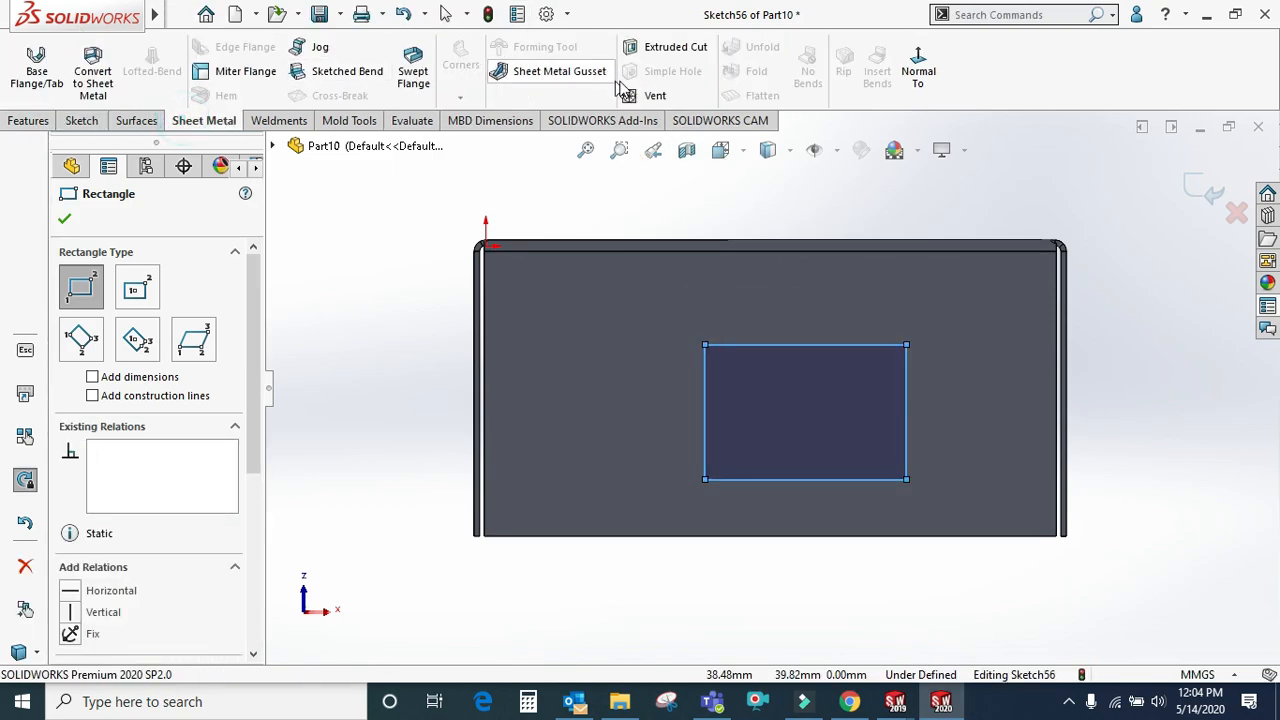
left_click(656, 50)
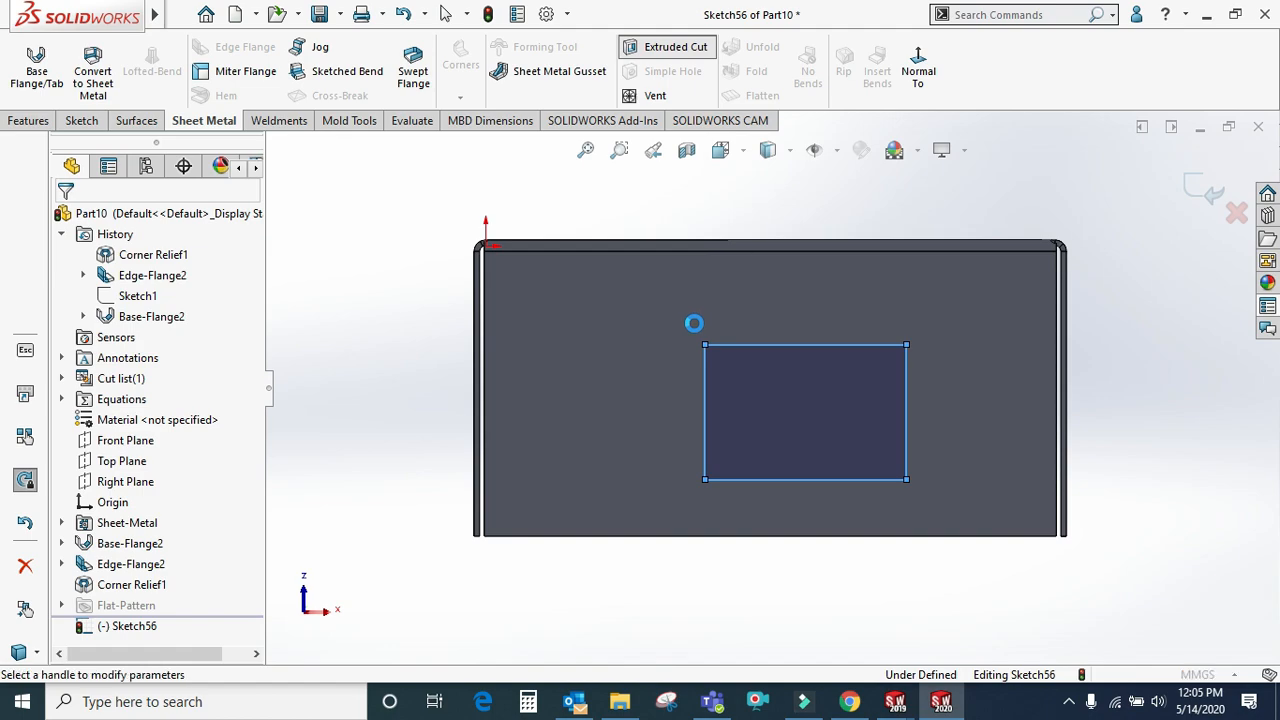
left_click(120, 334)
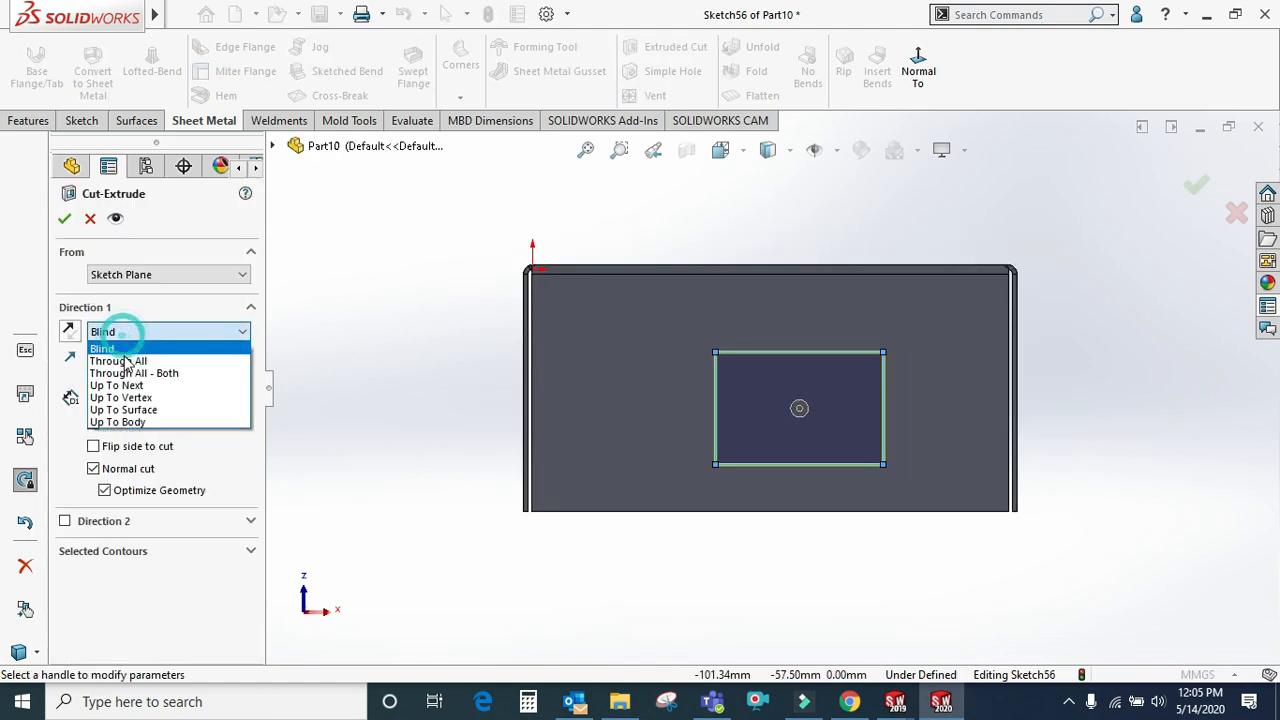
left_click(134, 392)
left_click(63, 221)
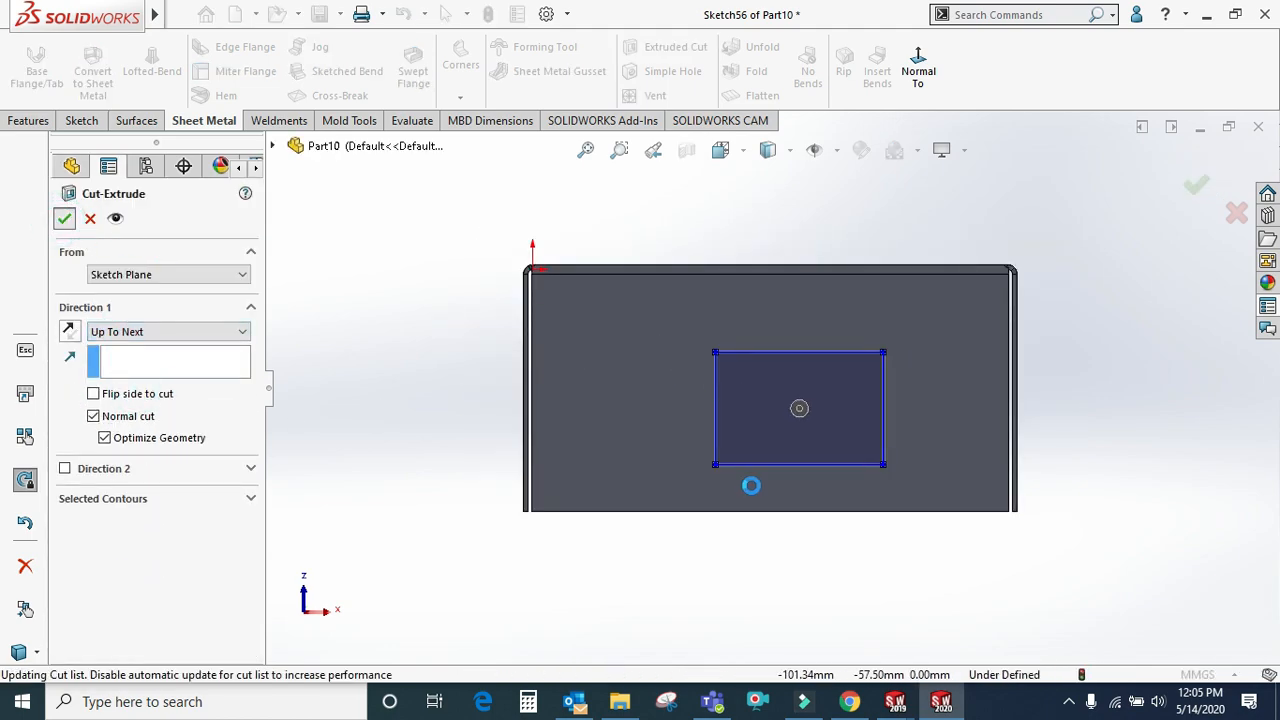
Examine the rectangular cutout in the side flange from several angles
scroll(765, 523, "up", 2)
middle_click_drag(766, 525, 816, 148)
scroll(885, 389, "down", 3)
middle_click_drag(832, 356, 731, 343)
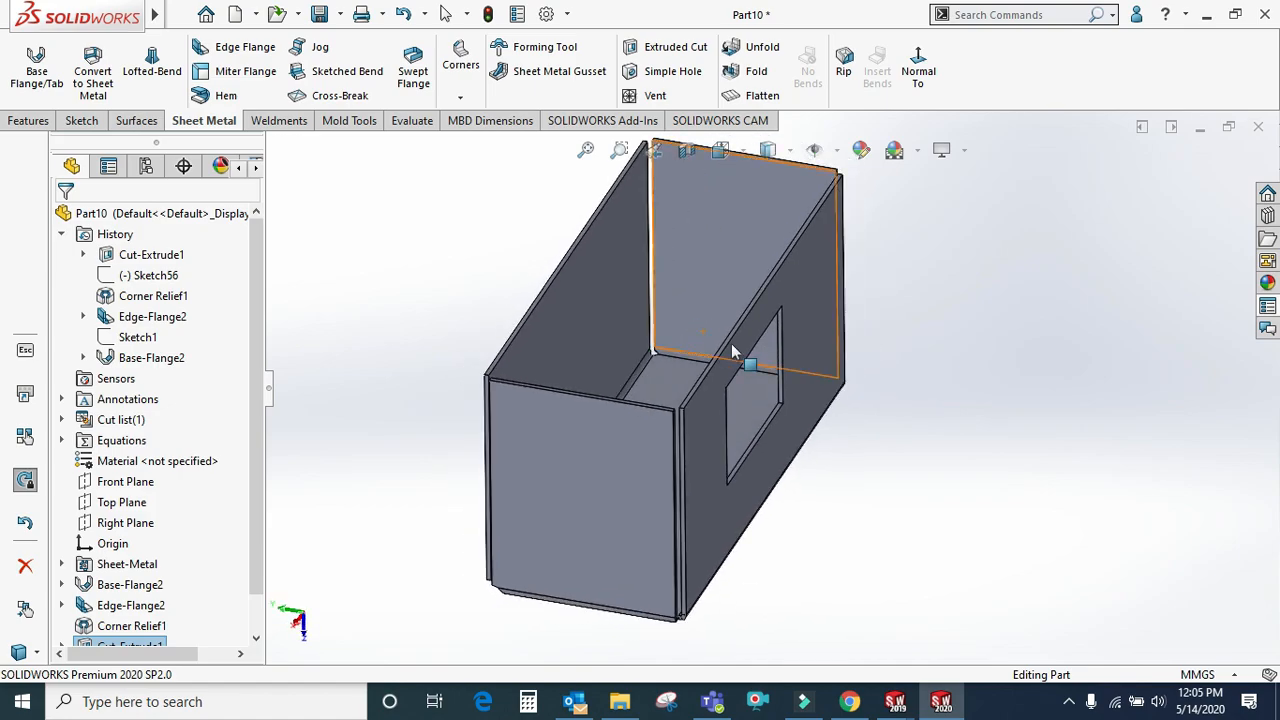
scroll(731, 343, "down", 3)
scroll(795, 438, "up", 5)
middle_click_drag(733, 480, 838, 412)
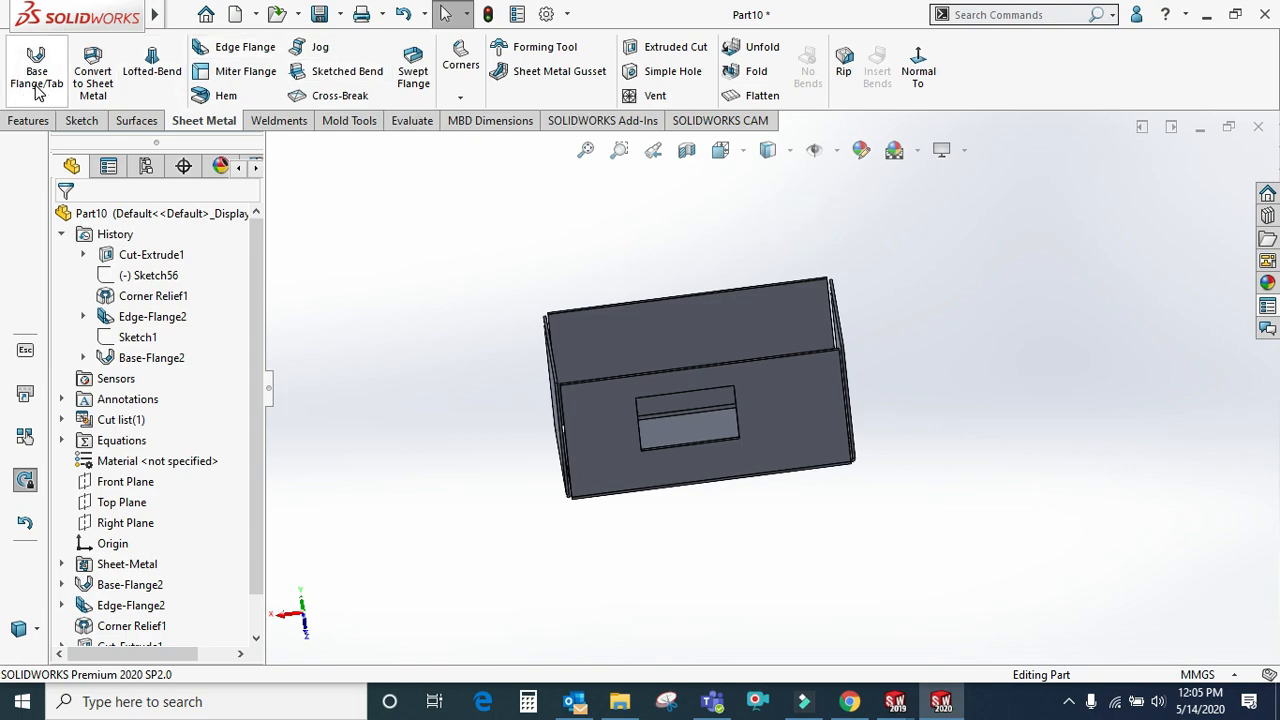
Sketch a center rectangle on the long flange opposite the cutout, extending past the flange's free edge
scroll(678, 336, "down", 4)
mouse_move(678, 326)
middle_mouse_down()
mouse_move(913, 404)
mouse_move(815, 444)
middle_mouse_up()
left_click(815, 444)
left_click(903, 377)
left_click(966, 74)
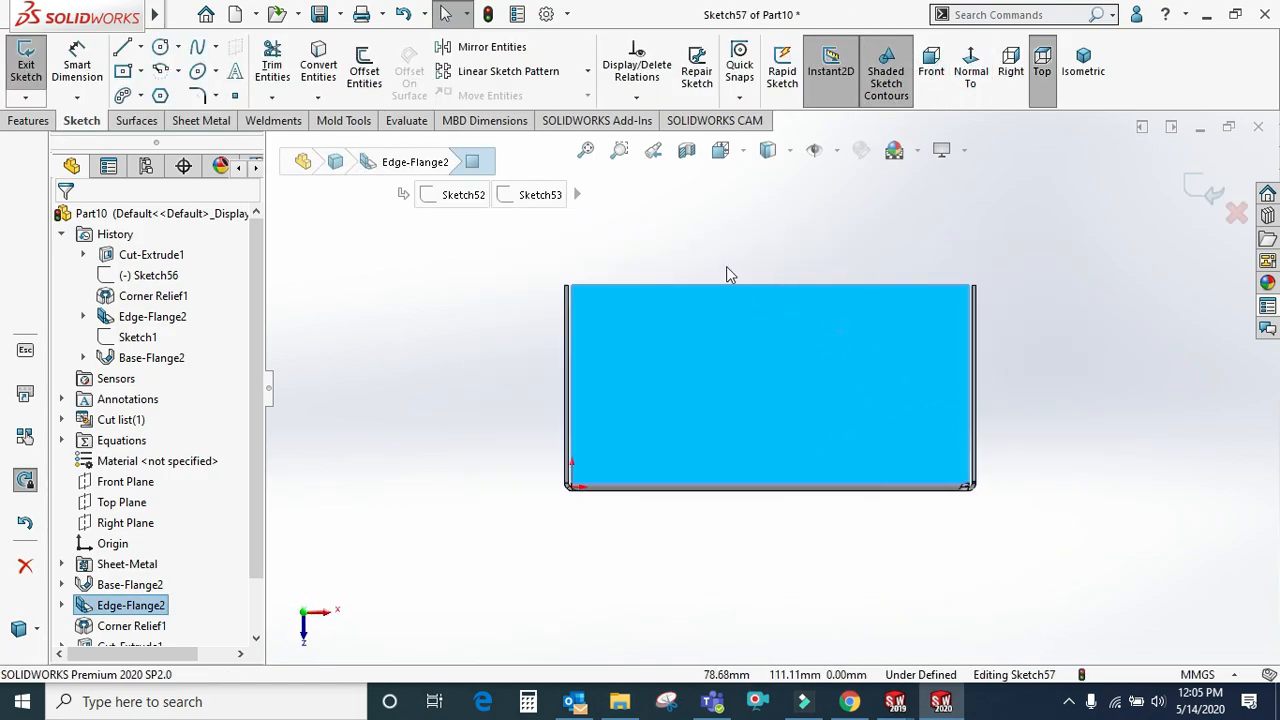
left_click(140, 71)
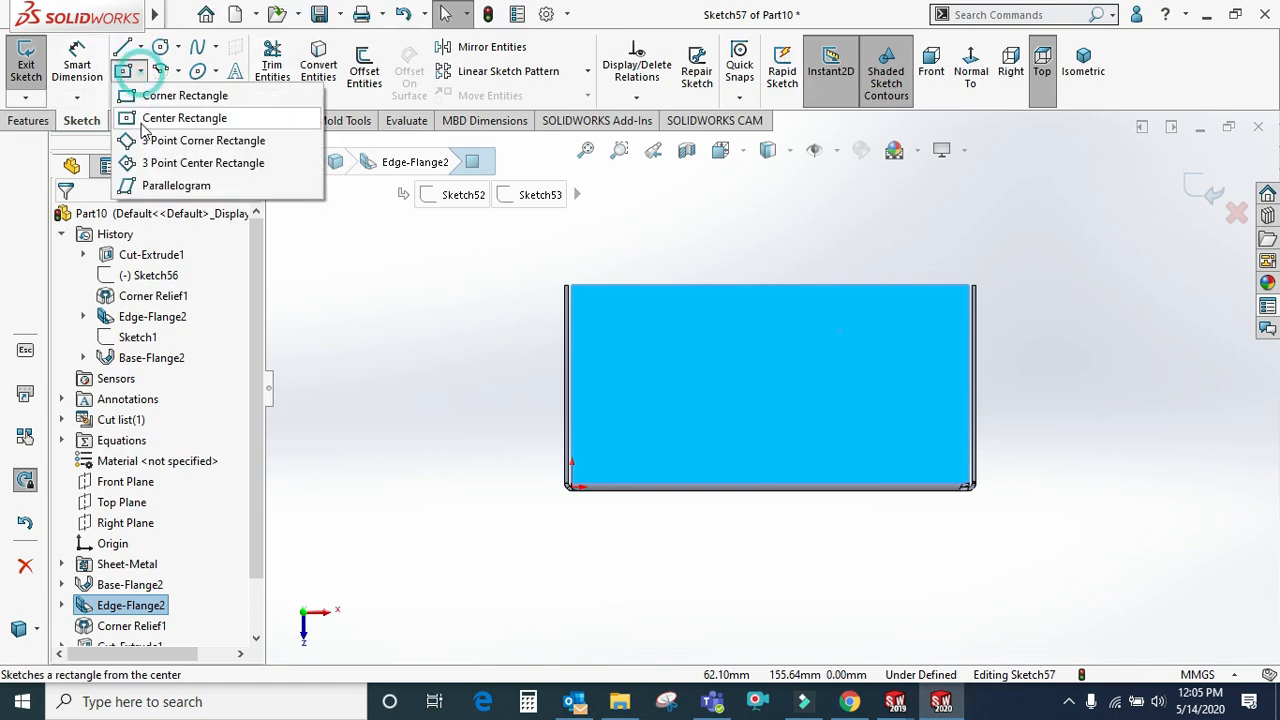
left_click(152, 118)
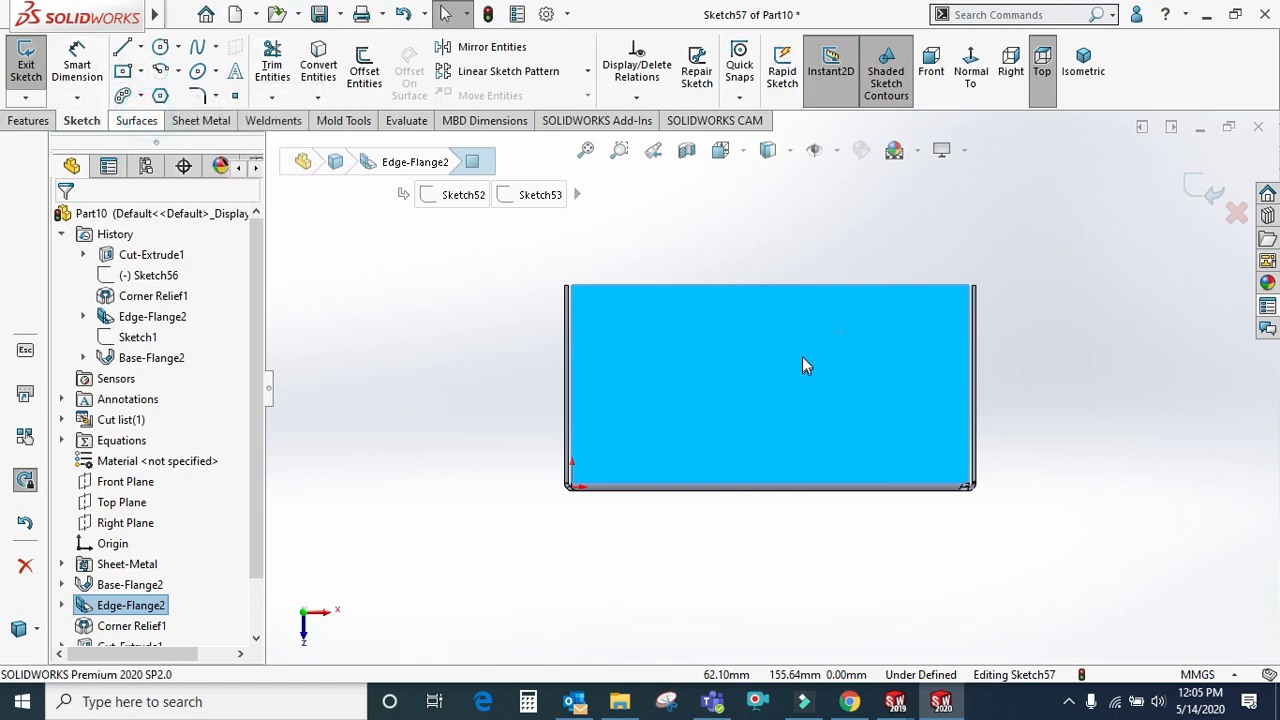
left_click(744, 308)
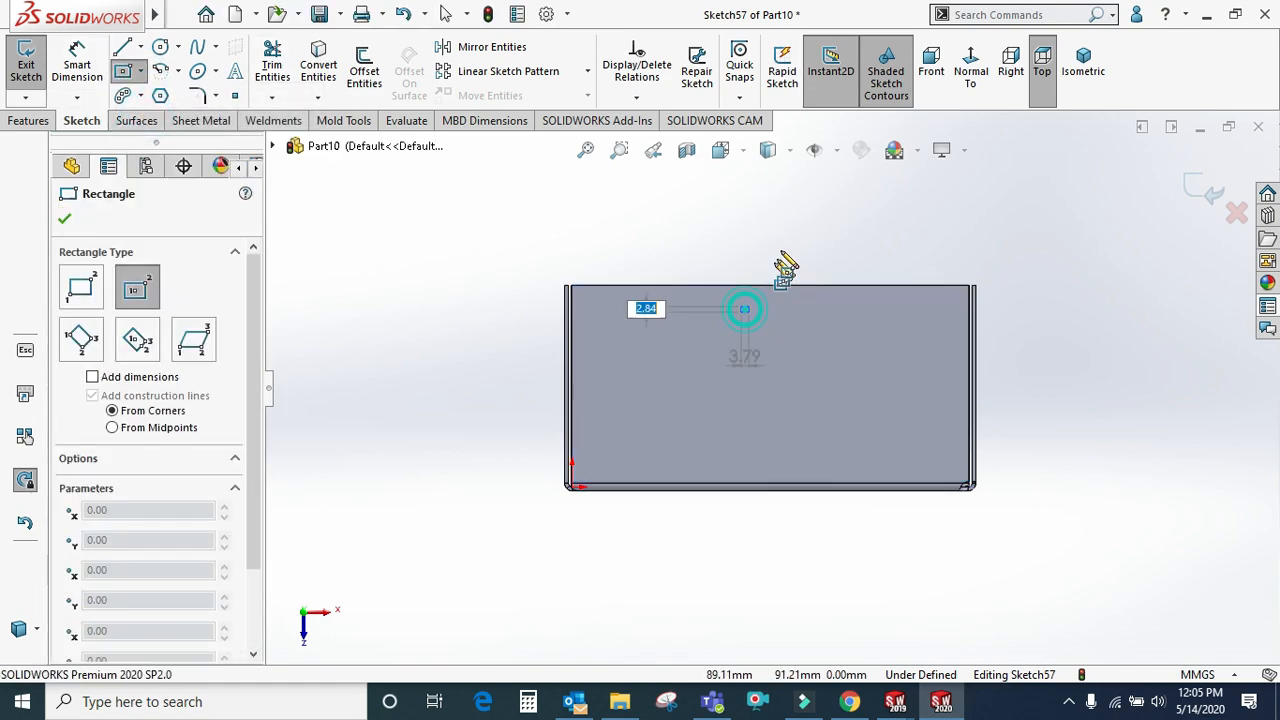
left_click(795, 211)
scroll(795, 215, "down", 2)
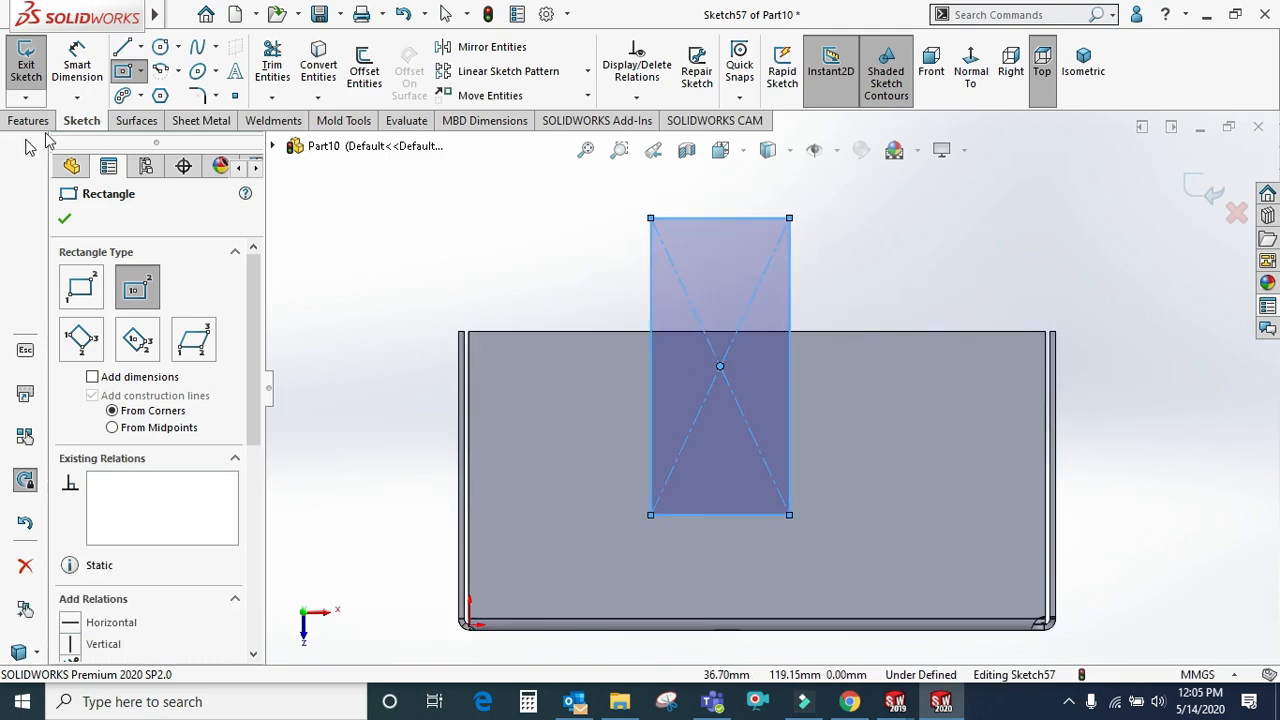
Create a tab from the rectangle with Base Flange/Tab, merging it with the long side flange
left_click(195, 121)
left_click(36, 66)
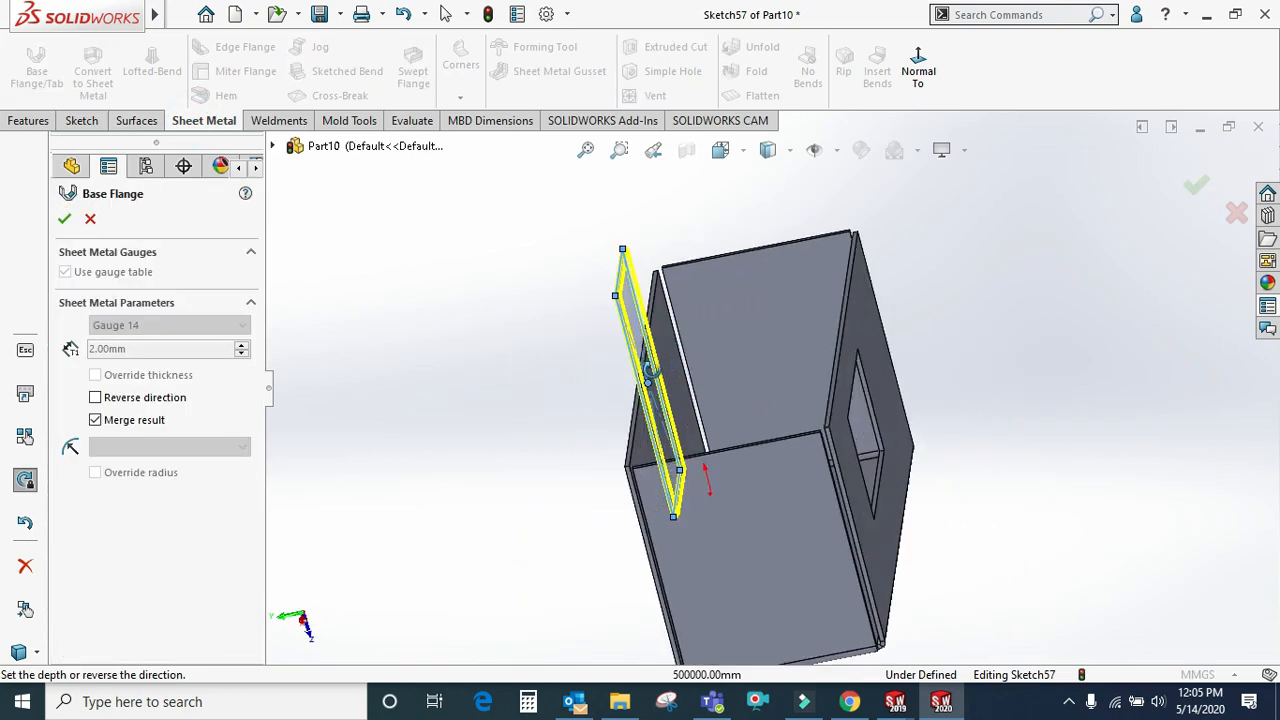
scroll(668, 404, "down", 2)
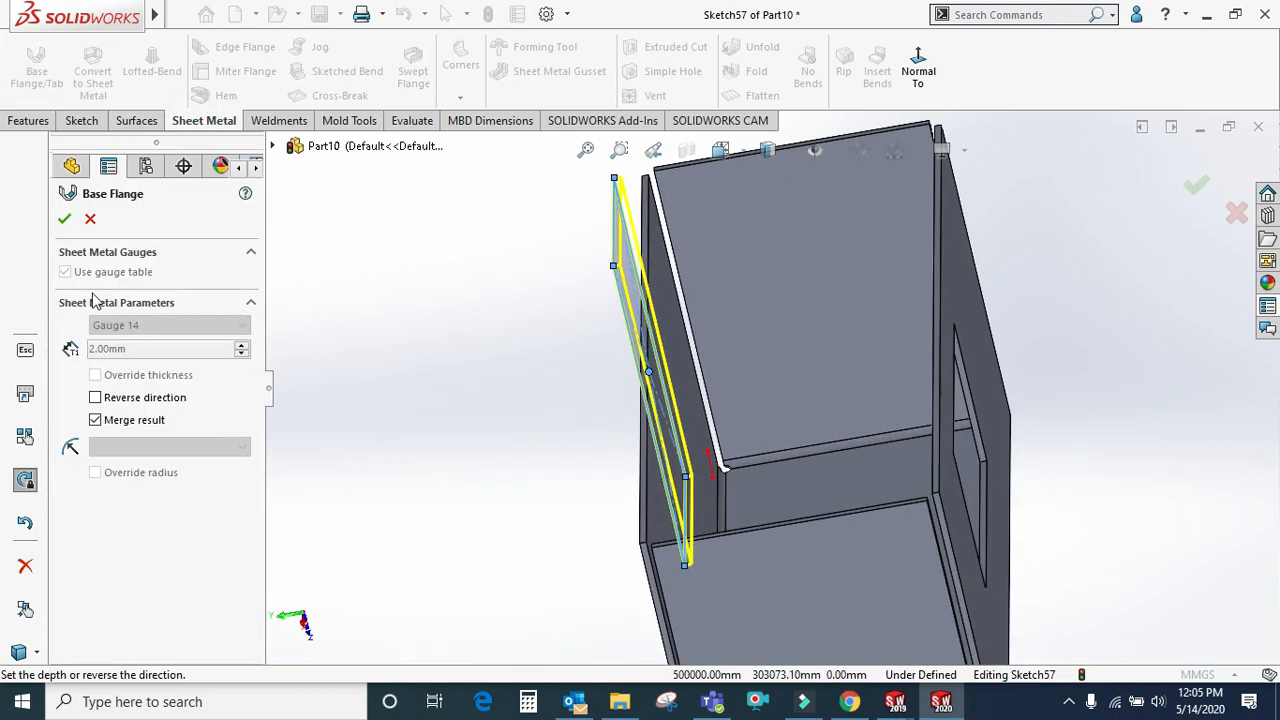
left_click(67, 218)
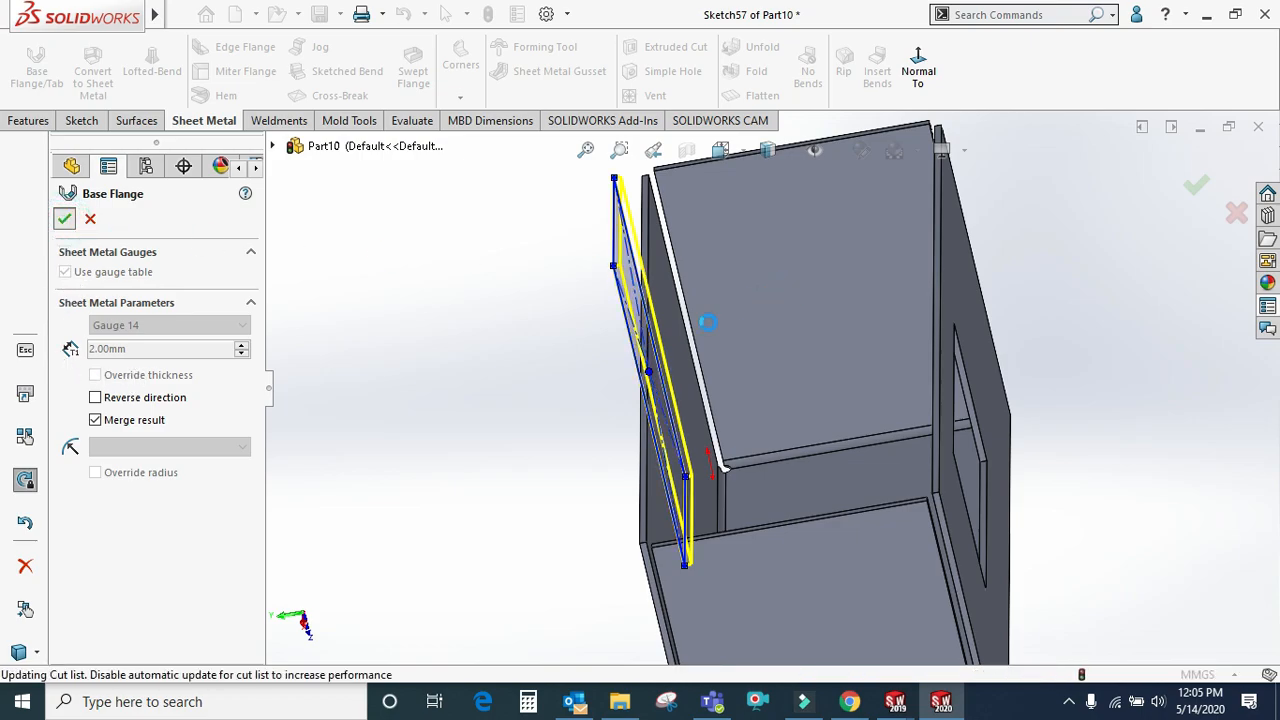
Examine how the new tab joins the long side flange of the box
mouse_move(675, 353)
middle_mouse_down()
mouse_move(786, 251)
mouse_move(730, 377)
middle_mouse_up()
scroll(730, 377, "up", 1)
scroll(338, 361, "down", 1)
scroll(245, 454, "down", 2)
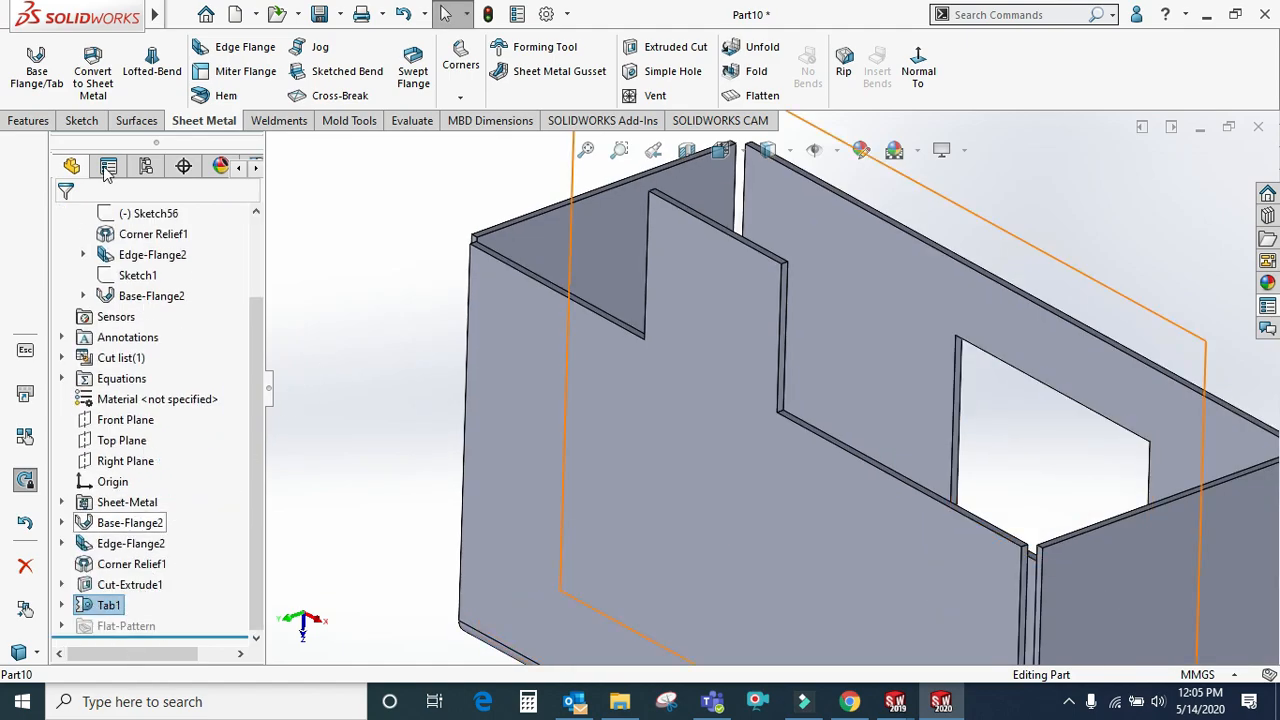
scroll(541, 314, "up", 1)
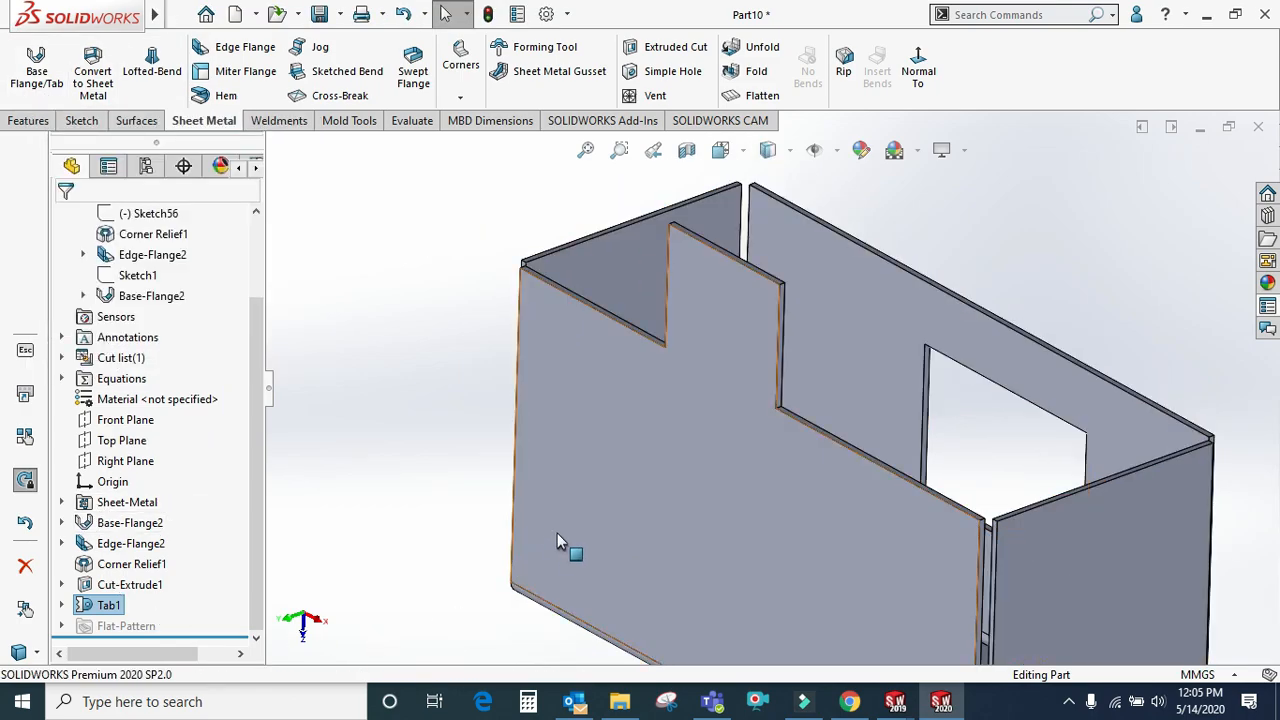
scroll(627, 485, "up", 3)
scroll(891, 449, "down", 4)
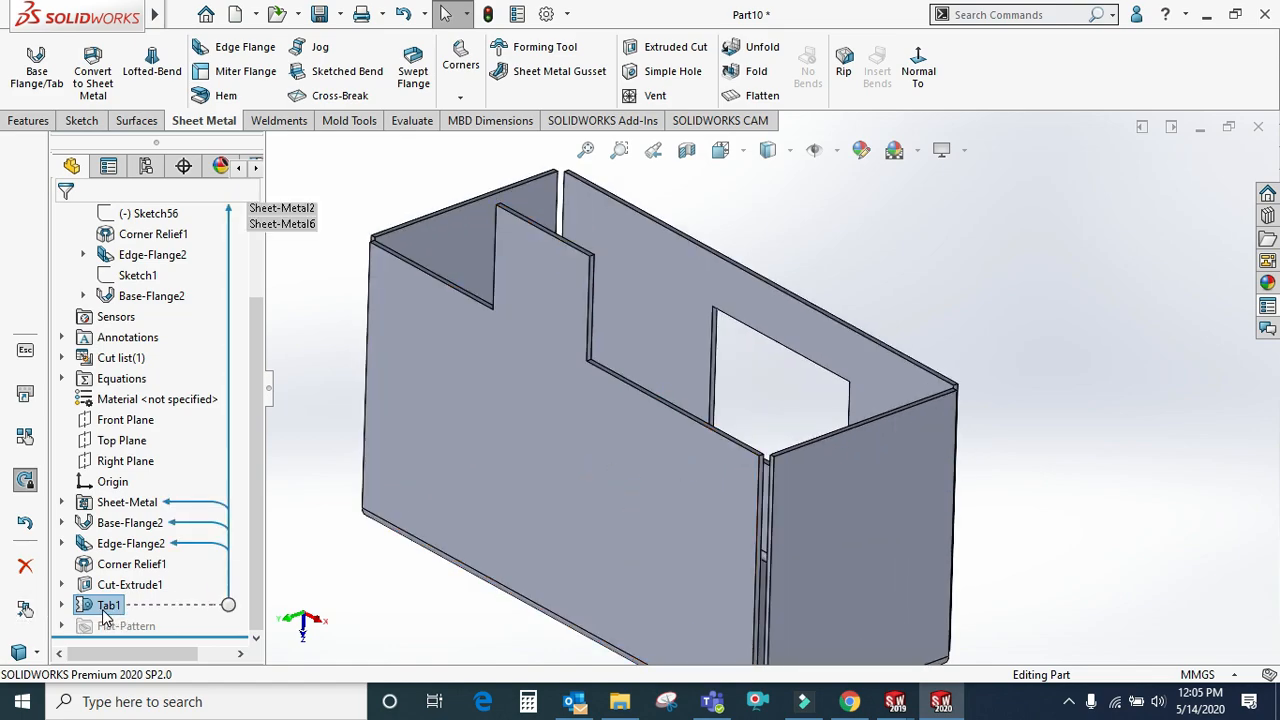
Inspect the whole box with its tab and cutout, from outside and from above the open interior
scroll(430, 435, "up", 3)
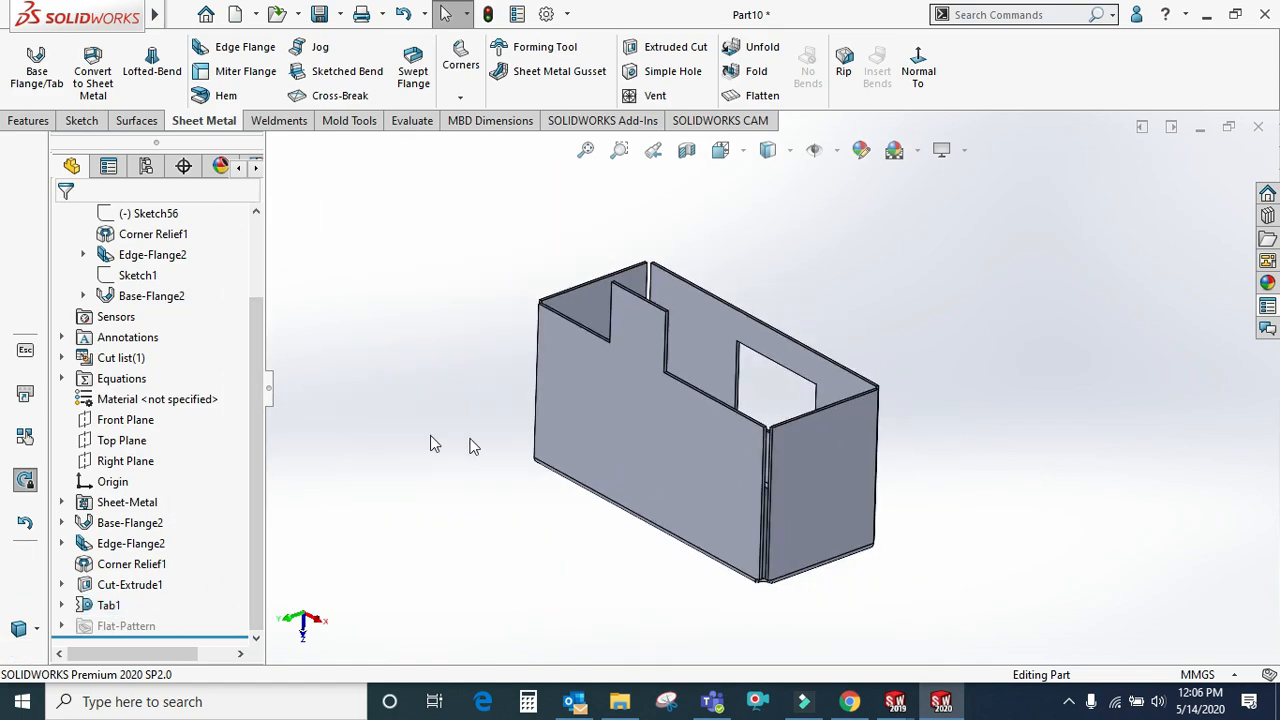
scroll(844, 397, "up", 1)
scroll(840, 384, "down", 1)
scroll(662, 399, "down", 1)
scroll(560, 340, "down", 1)
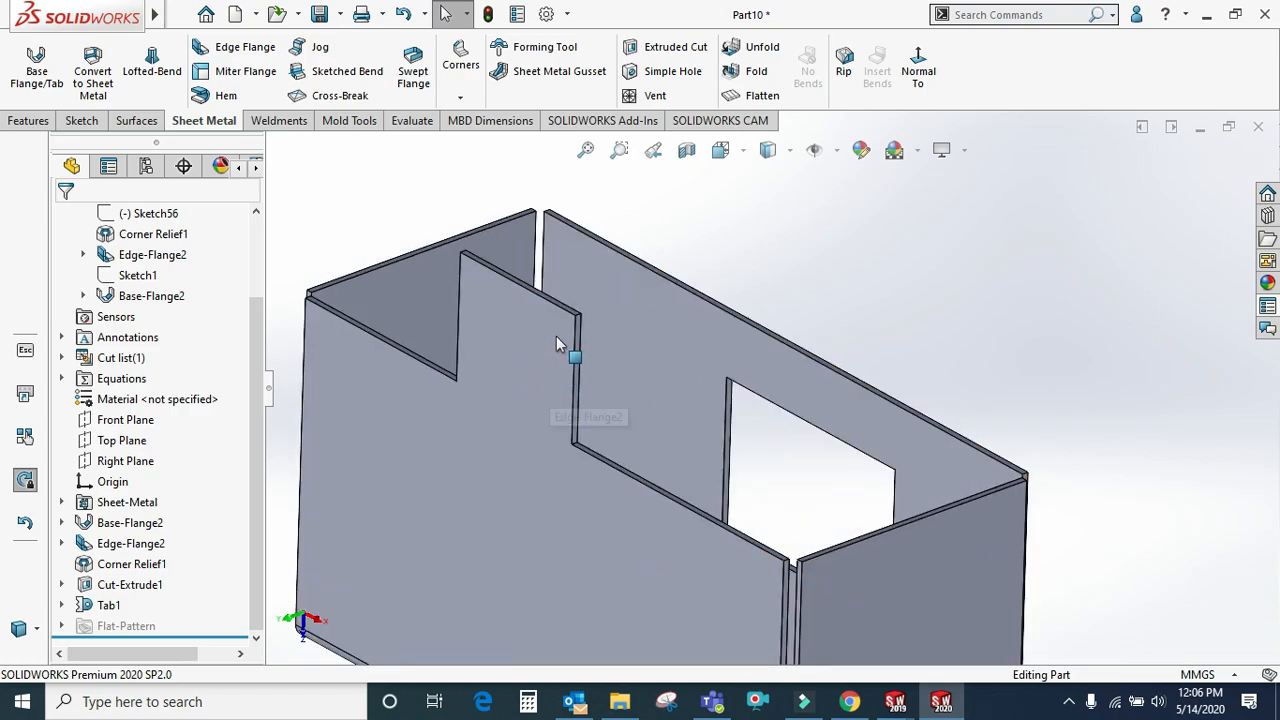
middle_click_drag(542, 330, 595, 362)
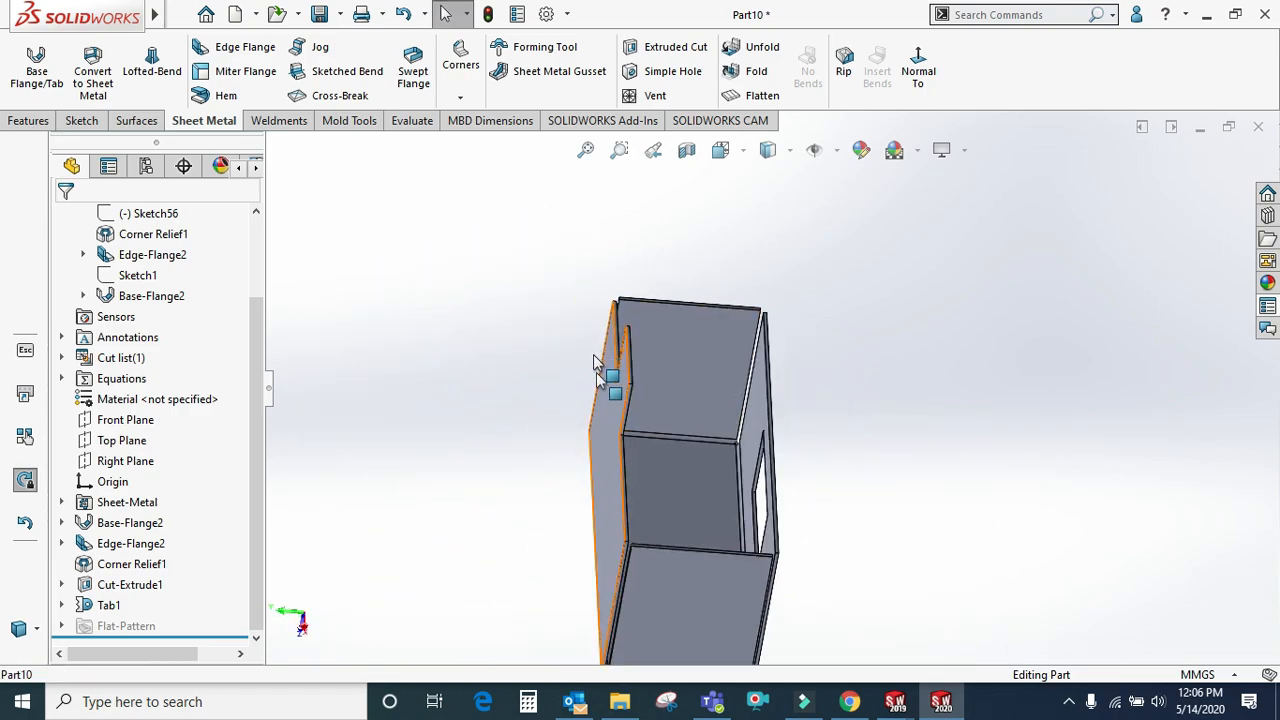
middle_click_drag(700, 380, 700, 500)
left_click(559, 83)
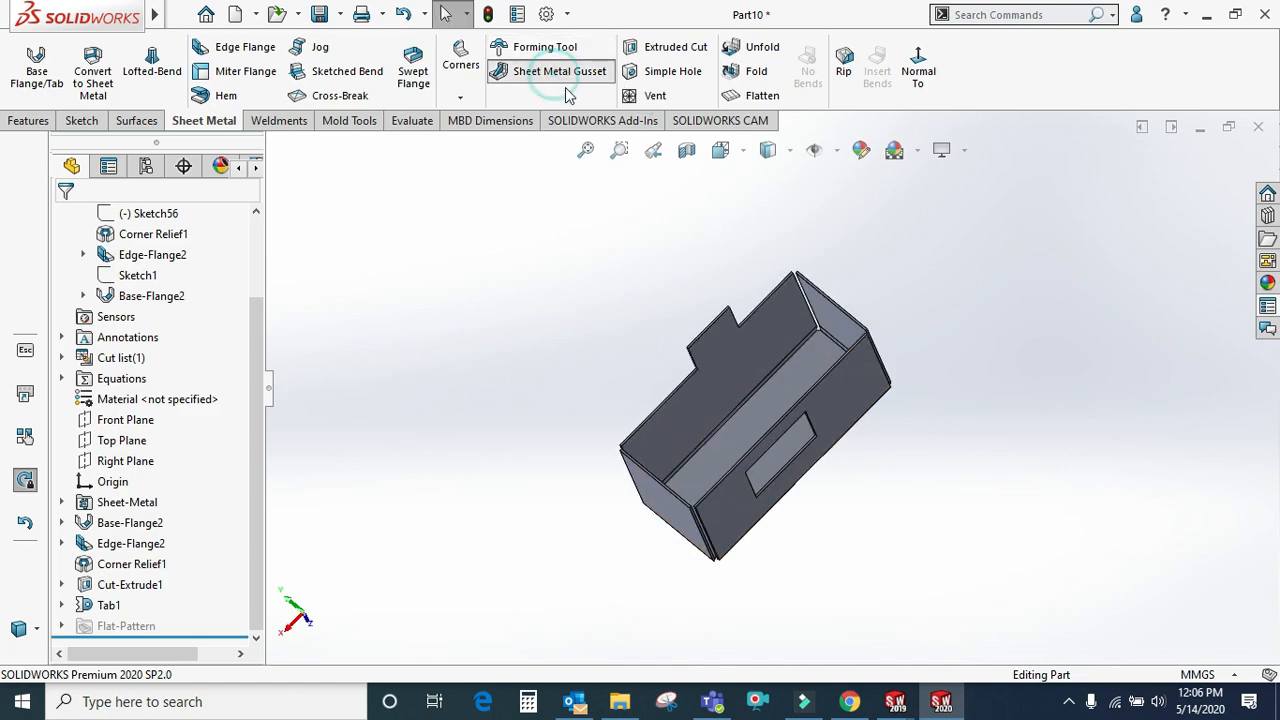
scroll(752, 372, "down", 6)
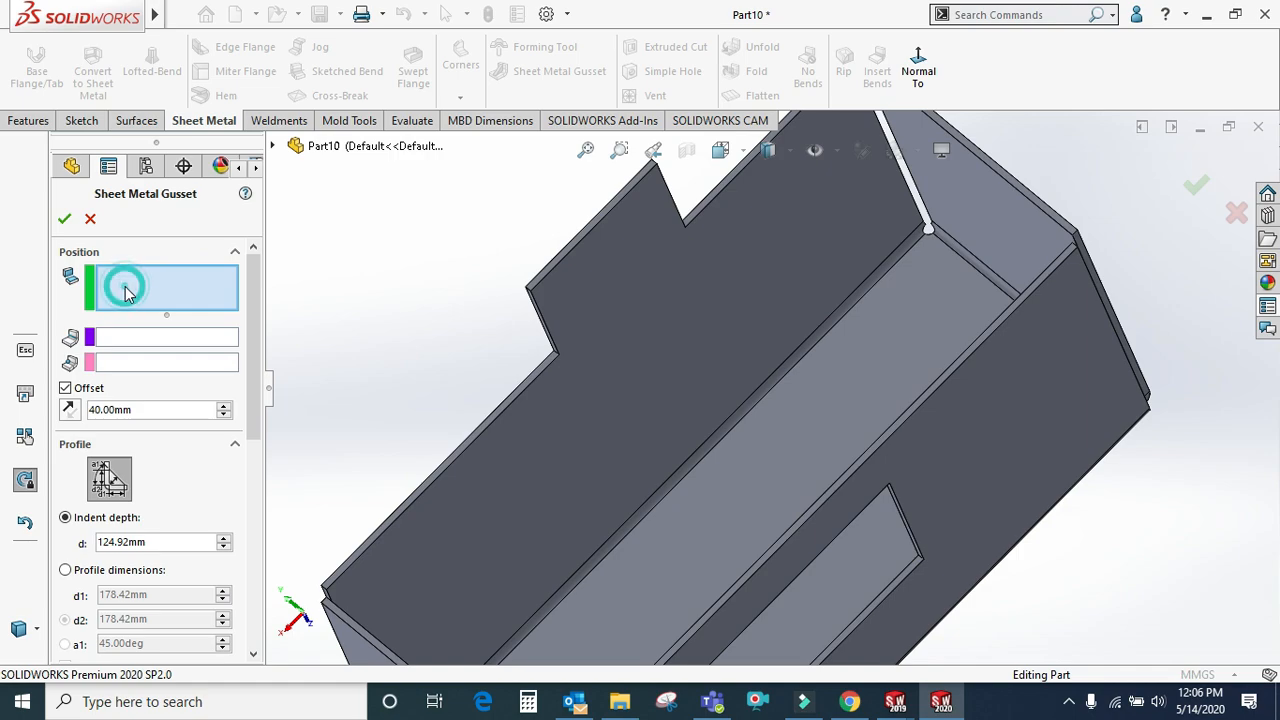
scroll(840, 355, "down", 4)
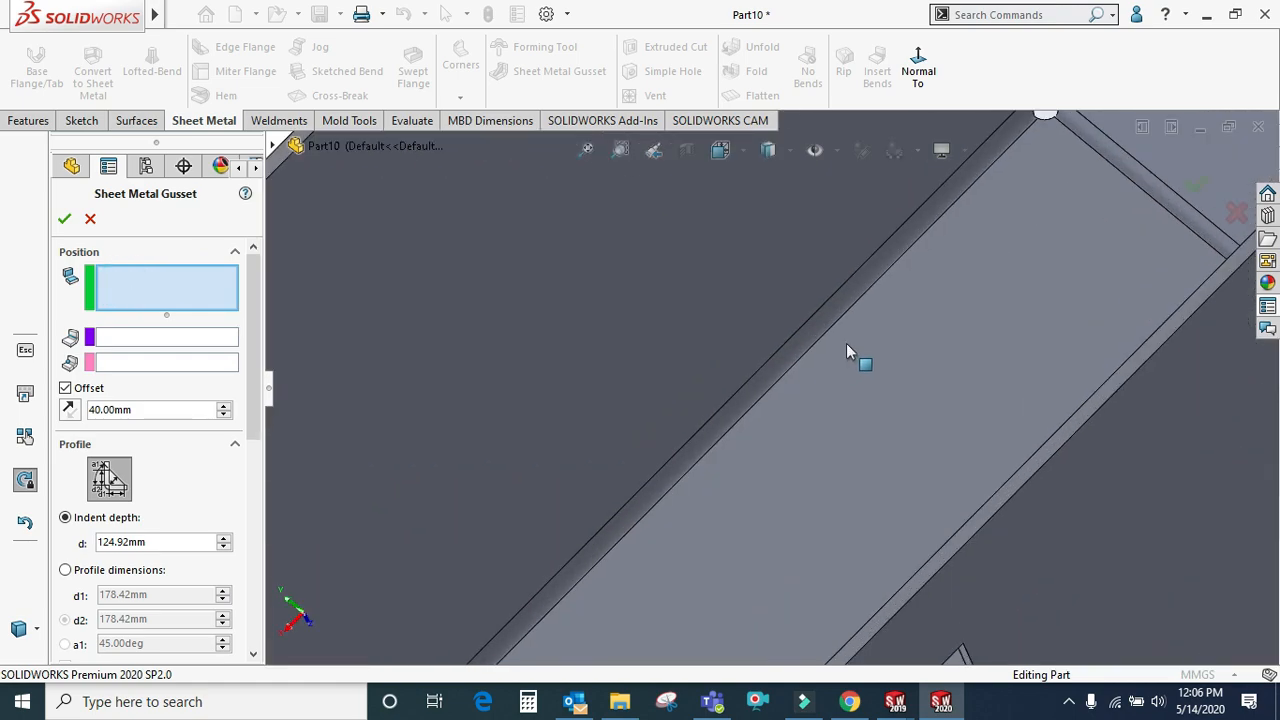
left_click(924, 294)
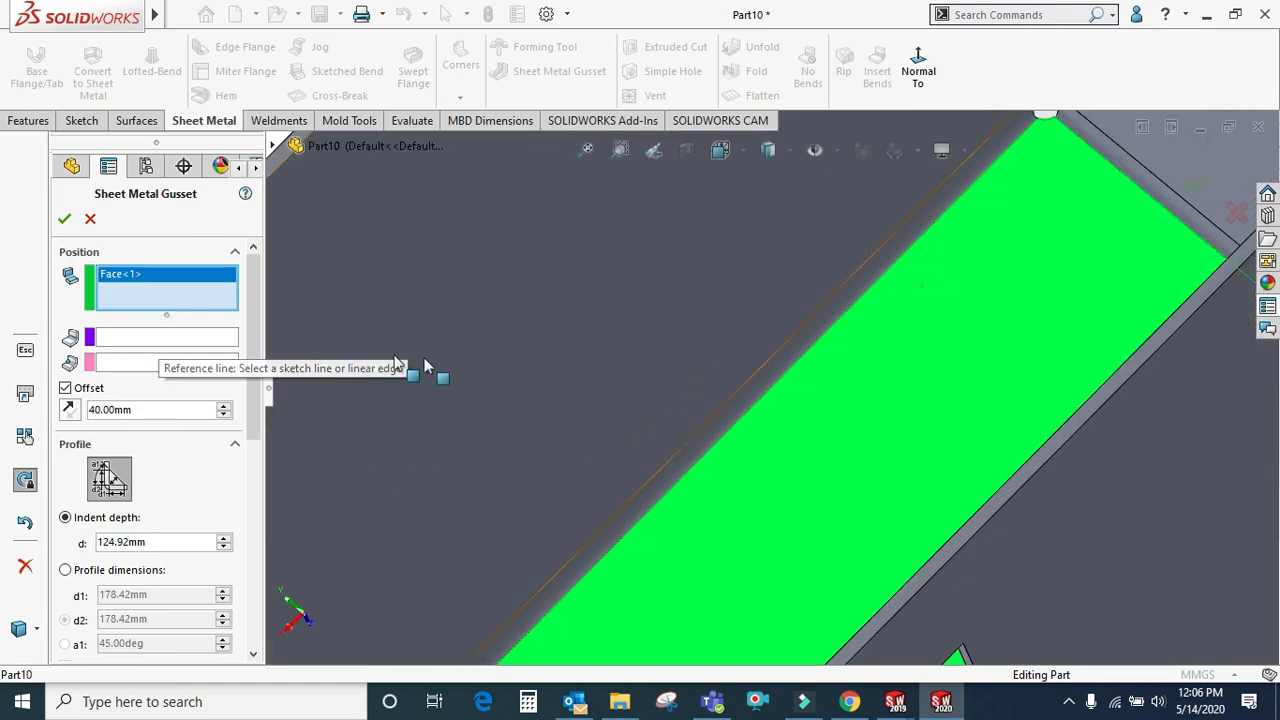
left_click(129, 337)
key("f")
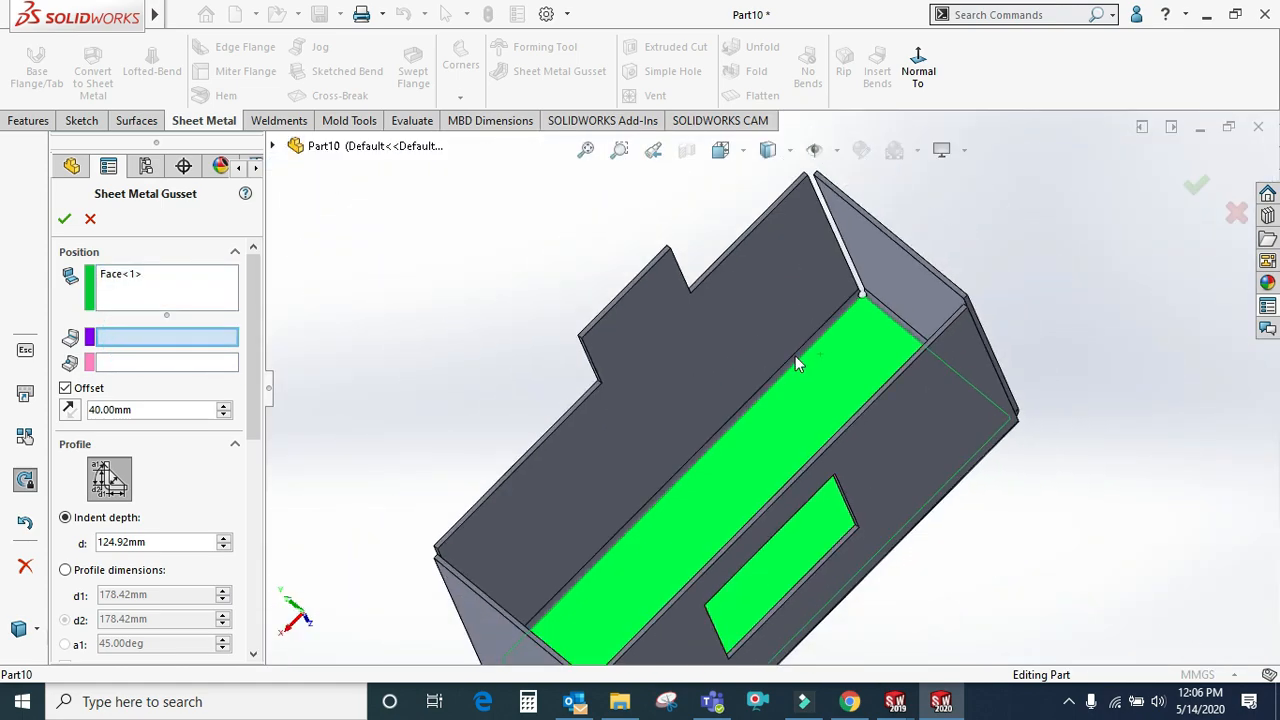
scroll(140, 390, "down", 5)
scroll(140, 390, "up", 5)
scroll(140, 390, "down", 3)
scroll(140, 390, "up", 3)
left_click(90, 218)
scroll(855, 370, "up", 3)
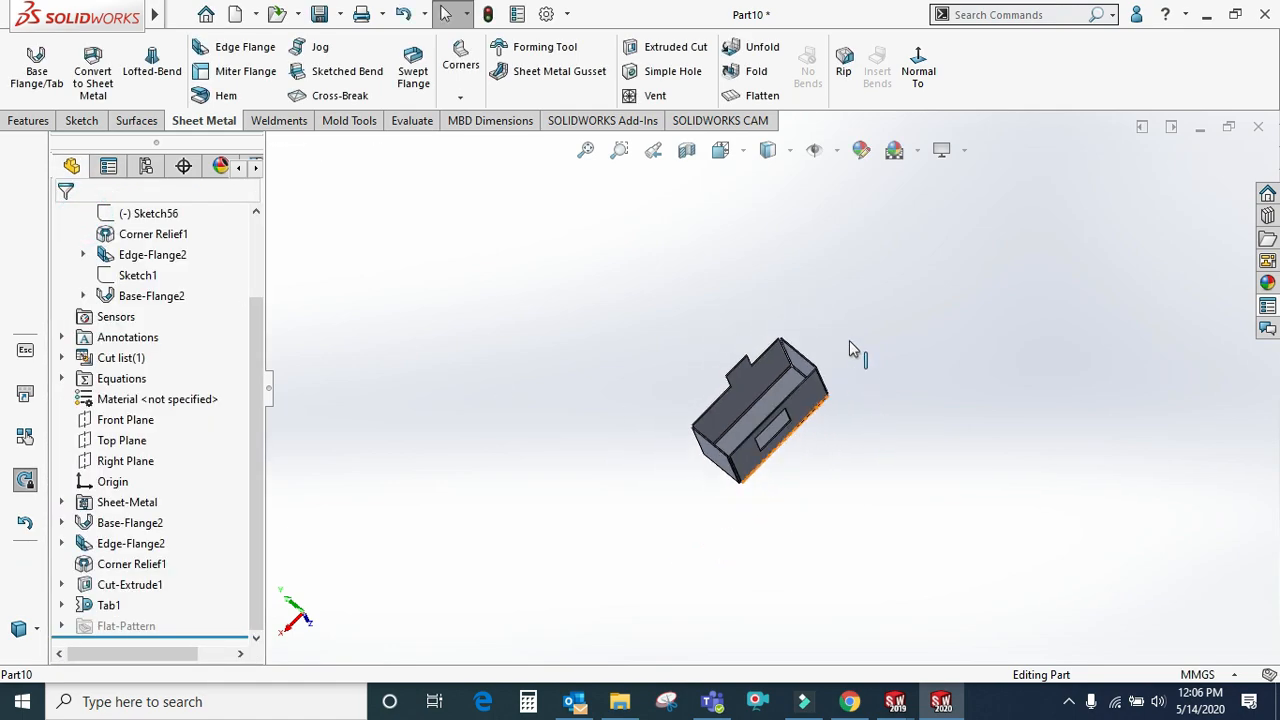
Edit the box's edge flange to remove the long tab-side edge and one adjoining short edge from its selection
left_click(256, 14)
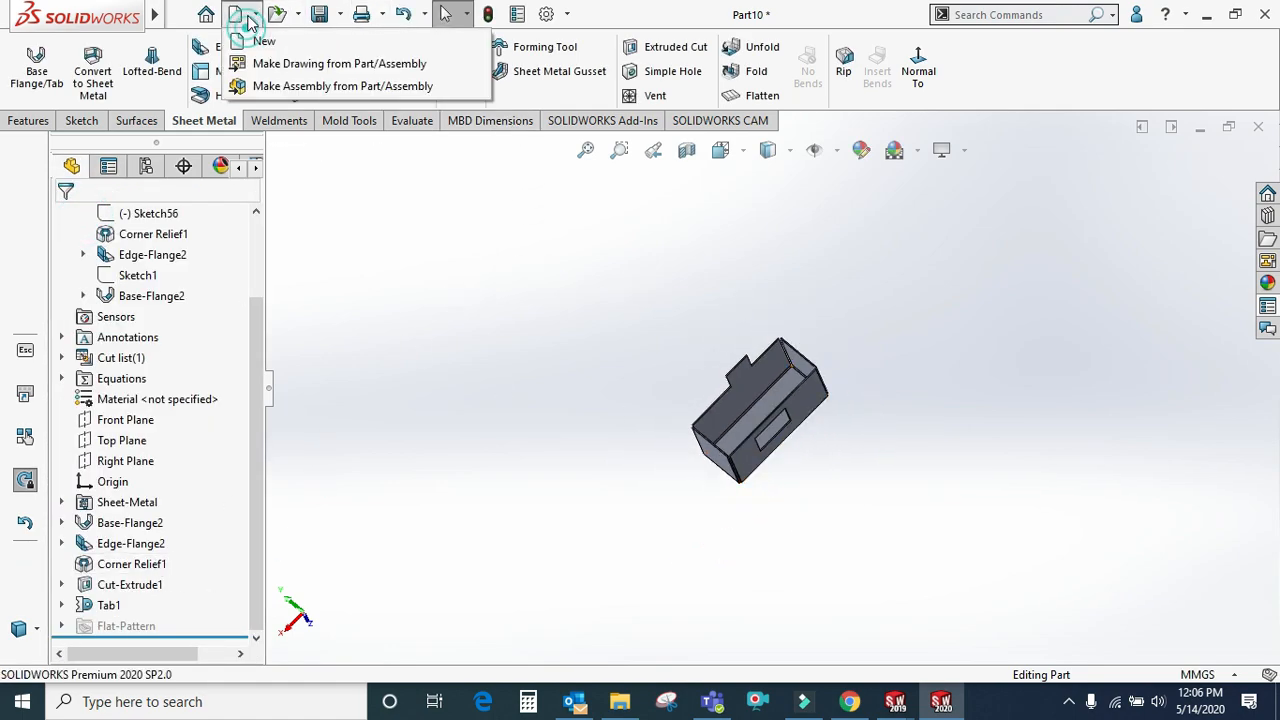
left_click(130, 545)
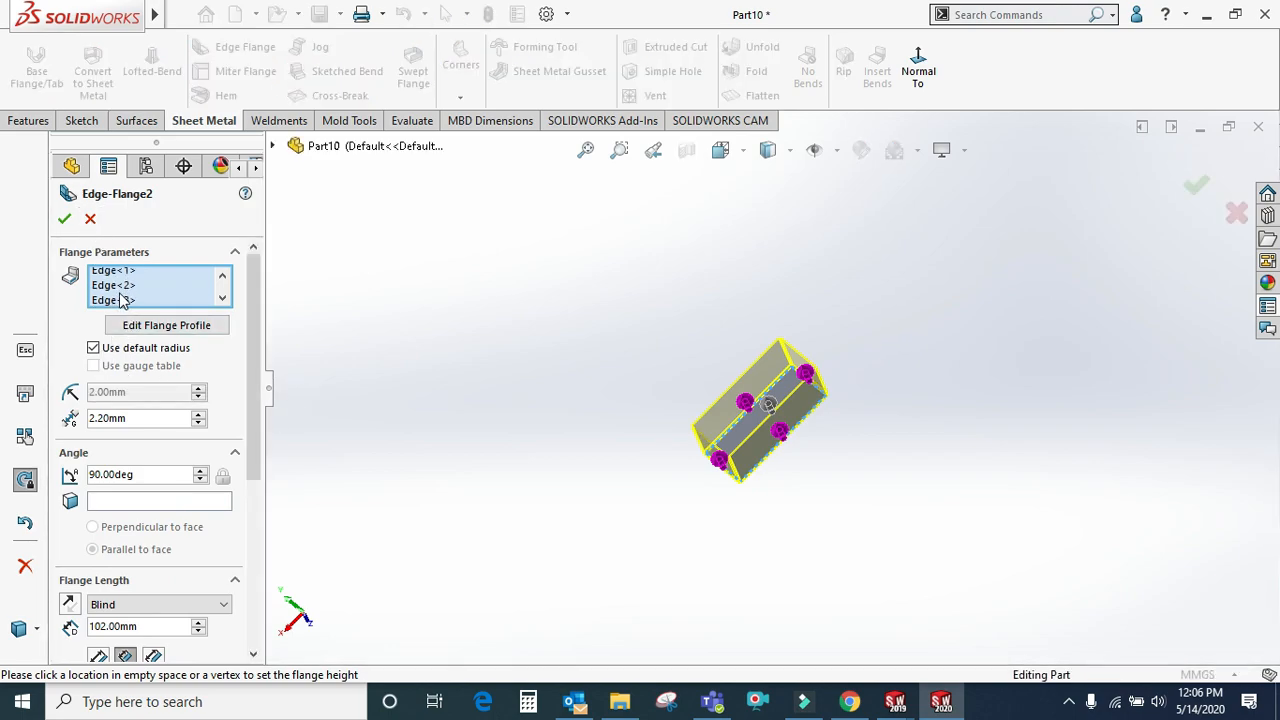
scroll(122, 296, "up", 2)
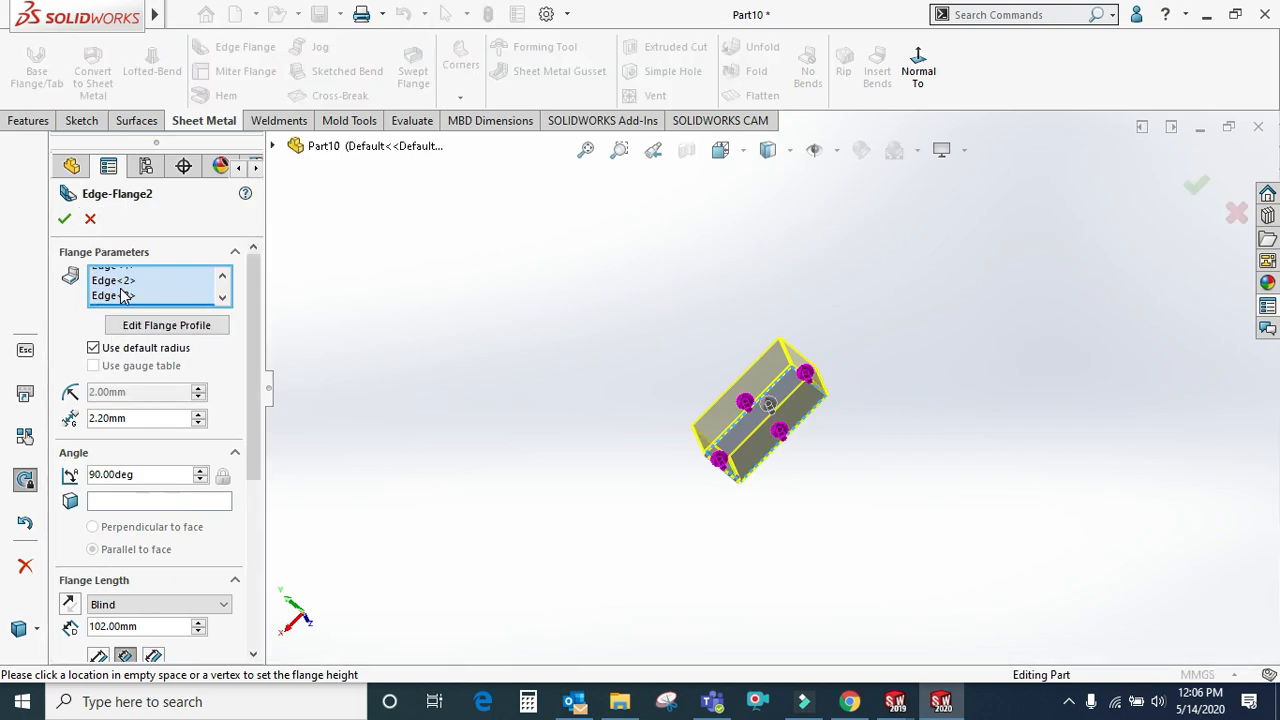
left_click(120, 296)
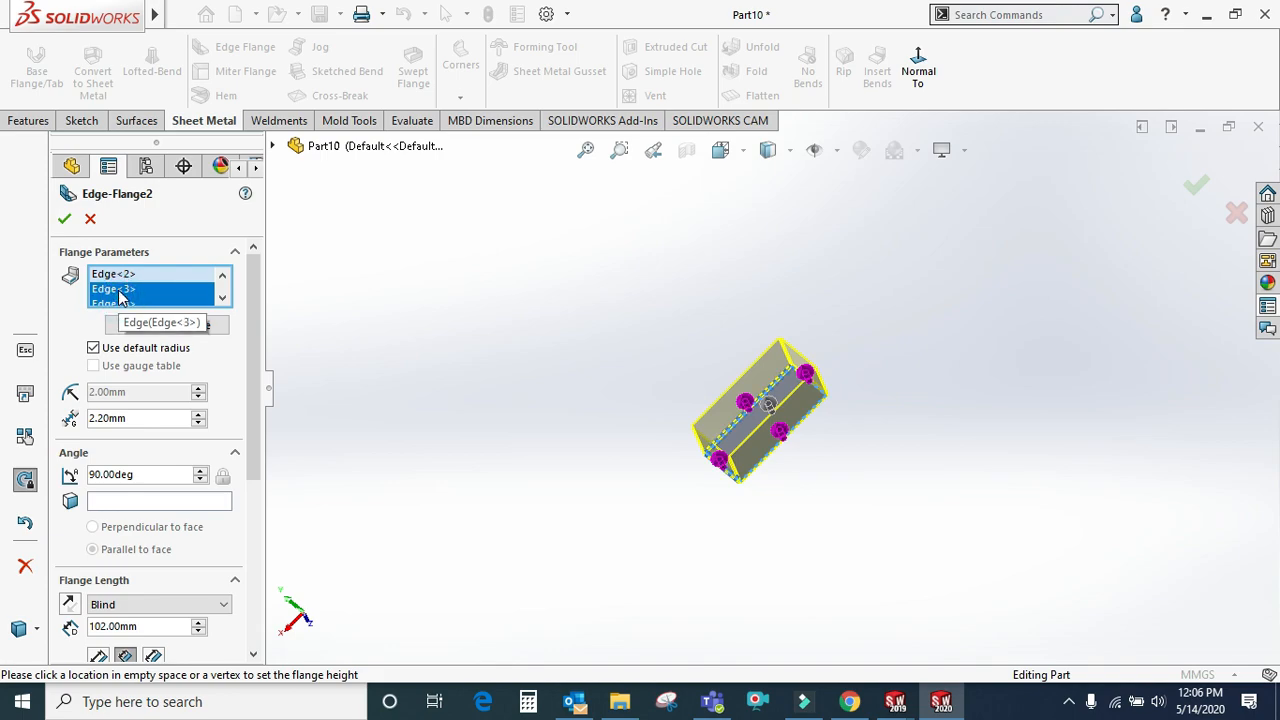
key("Delete")
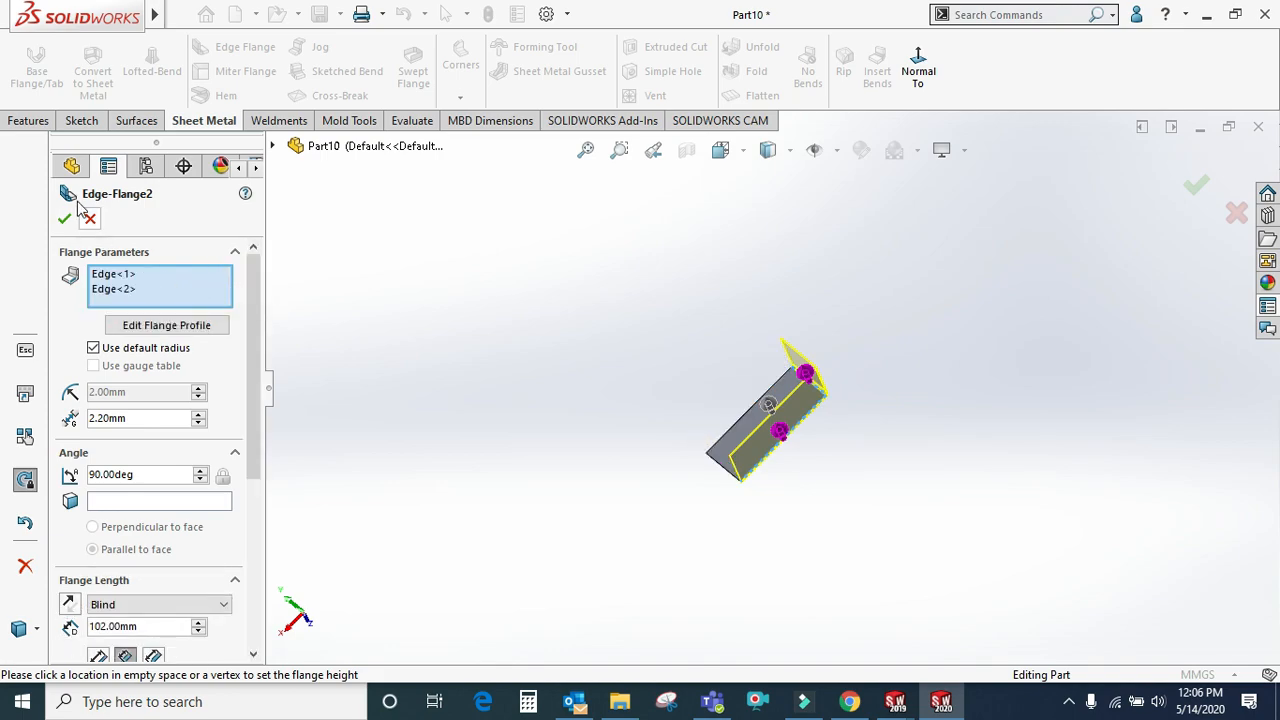
left_click(66, 220)
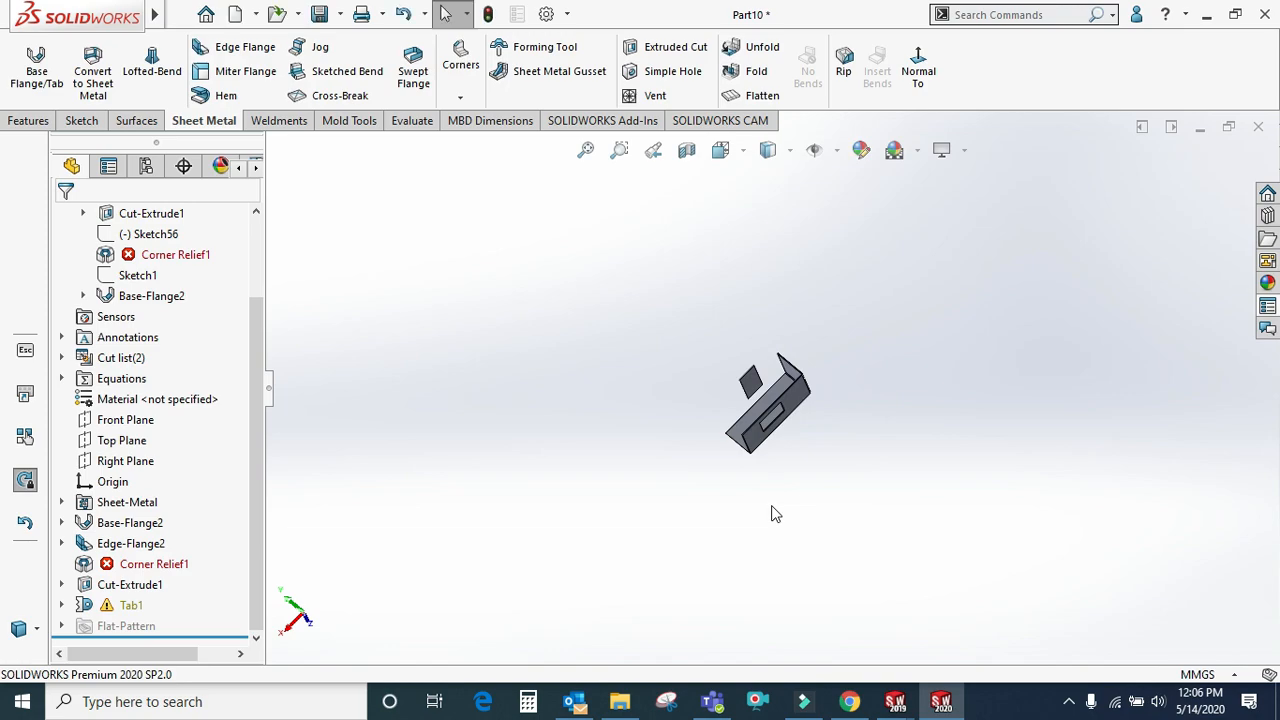
Delete the detached tab feature from the part
middle_click_drag(838, 375, 775, 405)
scroll(752, 393, "down", 4)
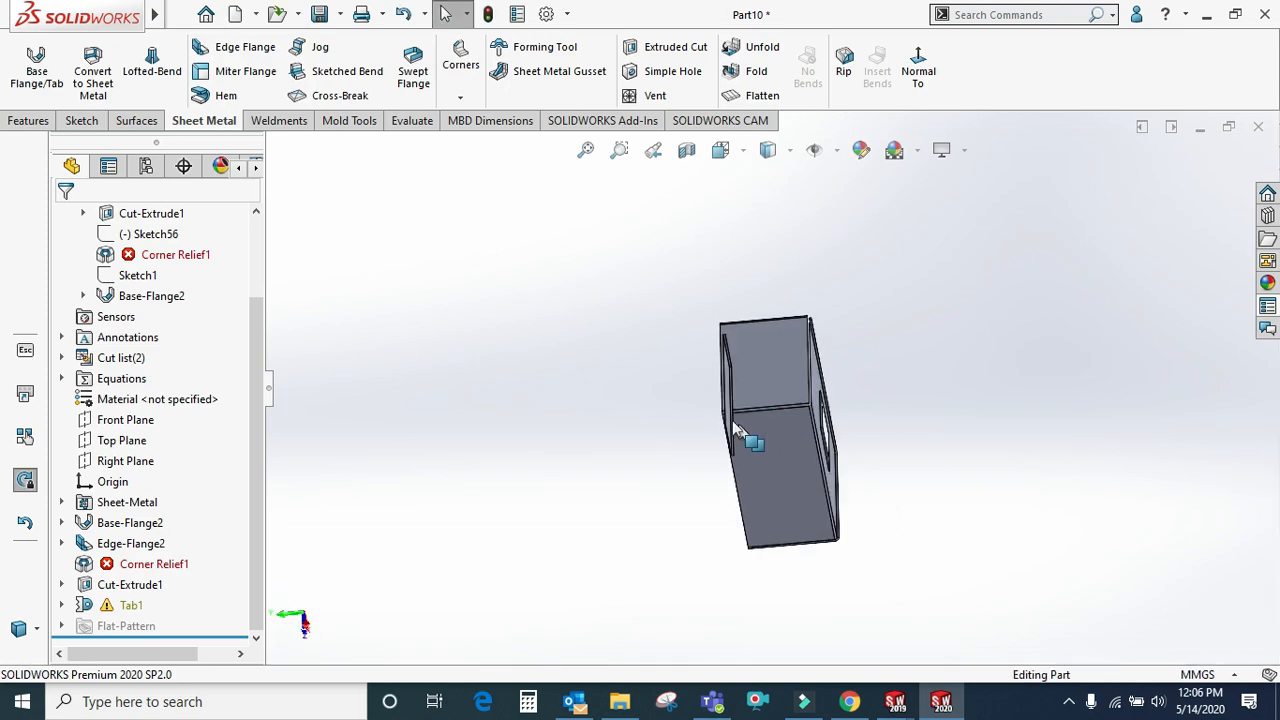
left_click(726, 383)
key("Delete")
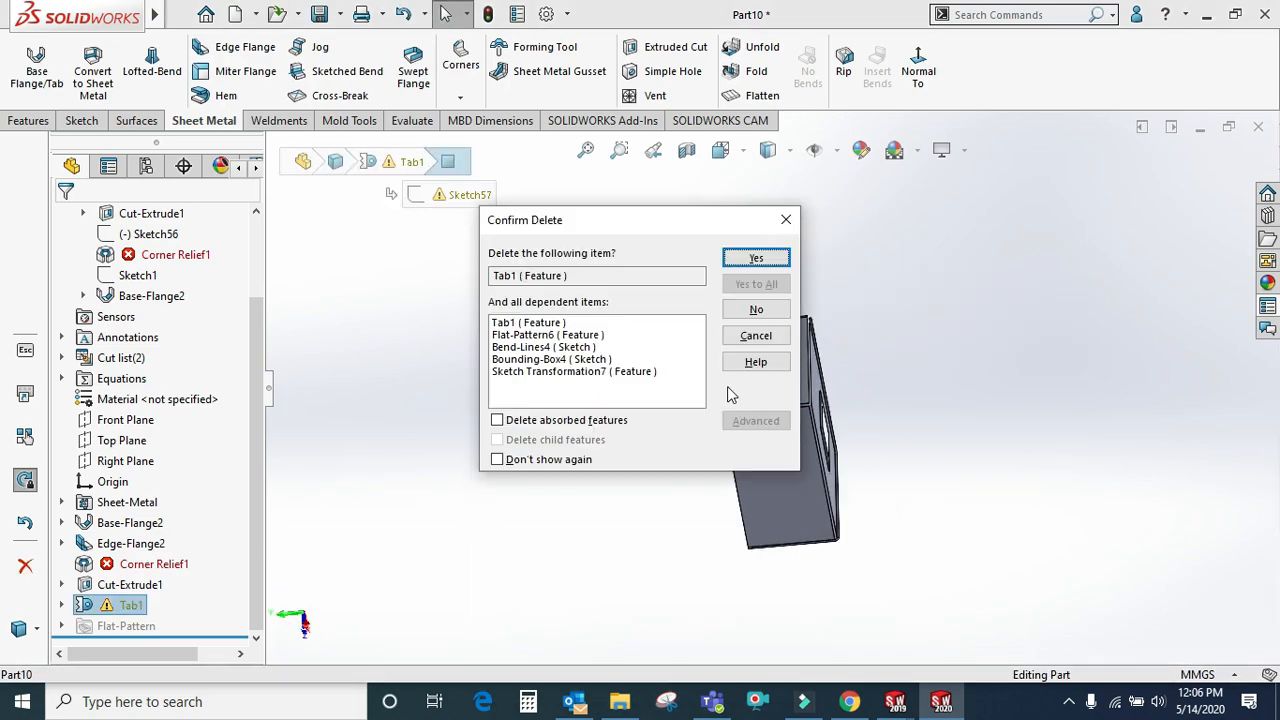
left_click(756, 257)
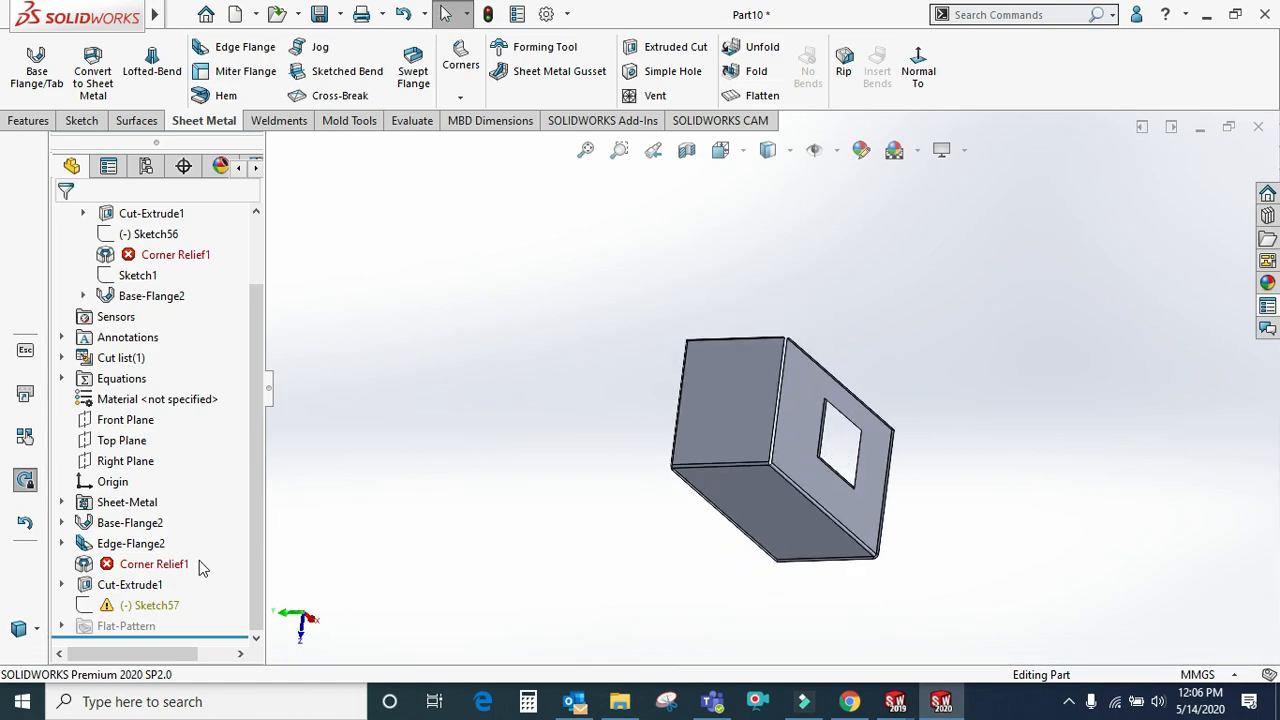
Delete the failed corner relief, ignoring the rebuild error, and the leftover tab sketch
left_click(143, 565)
key("Delete")
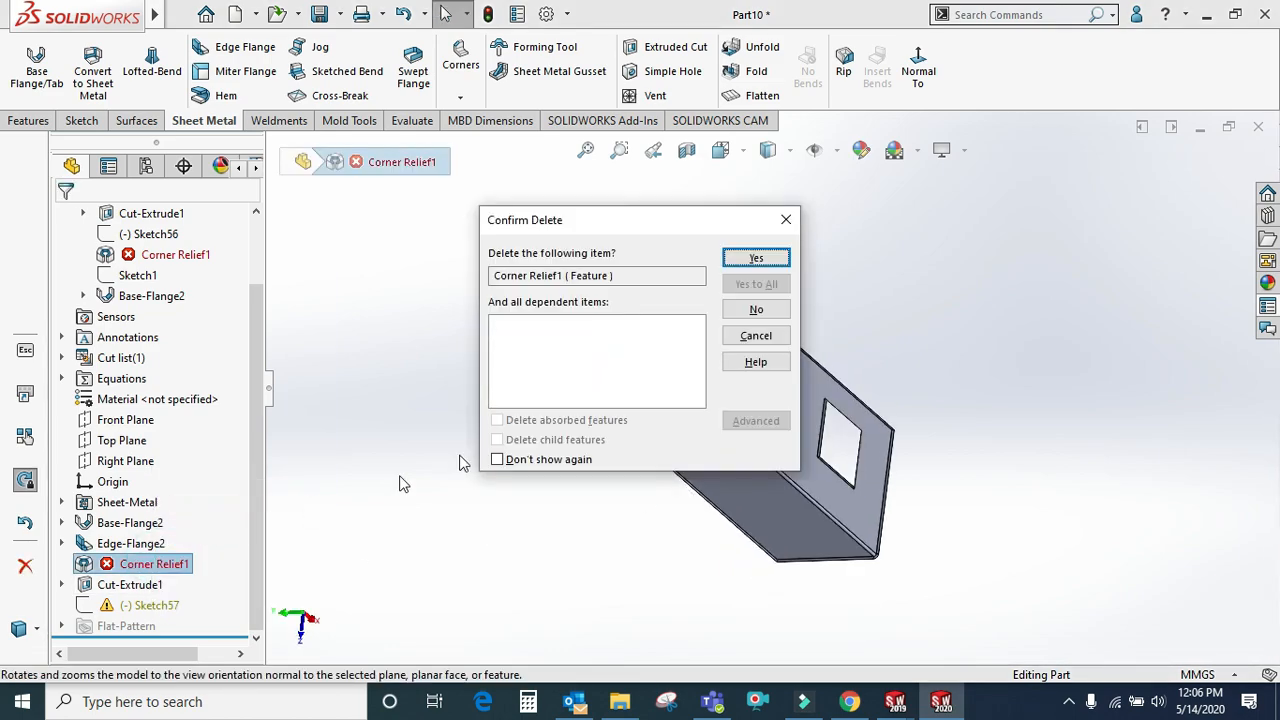
left_click(728, 259)
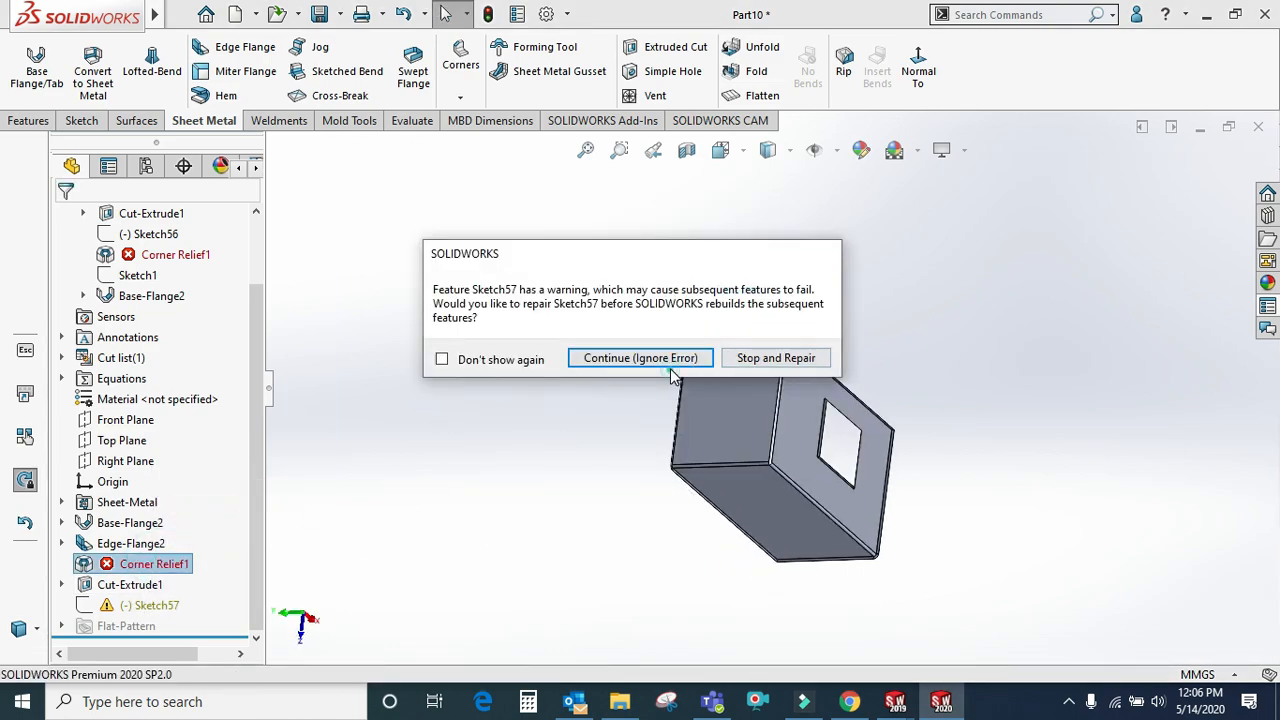
left_click(667, 358)
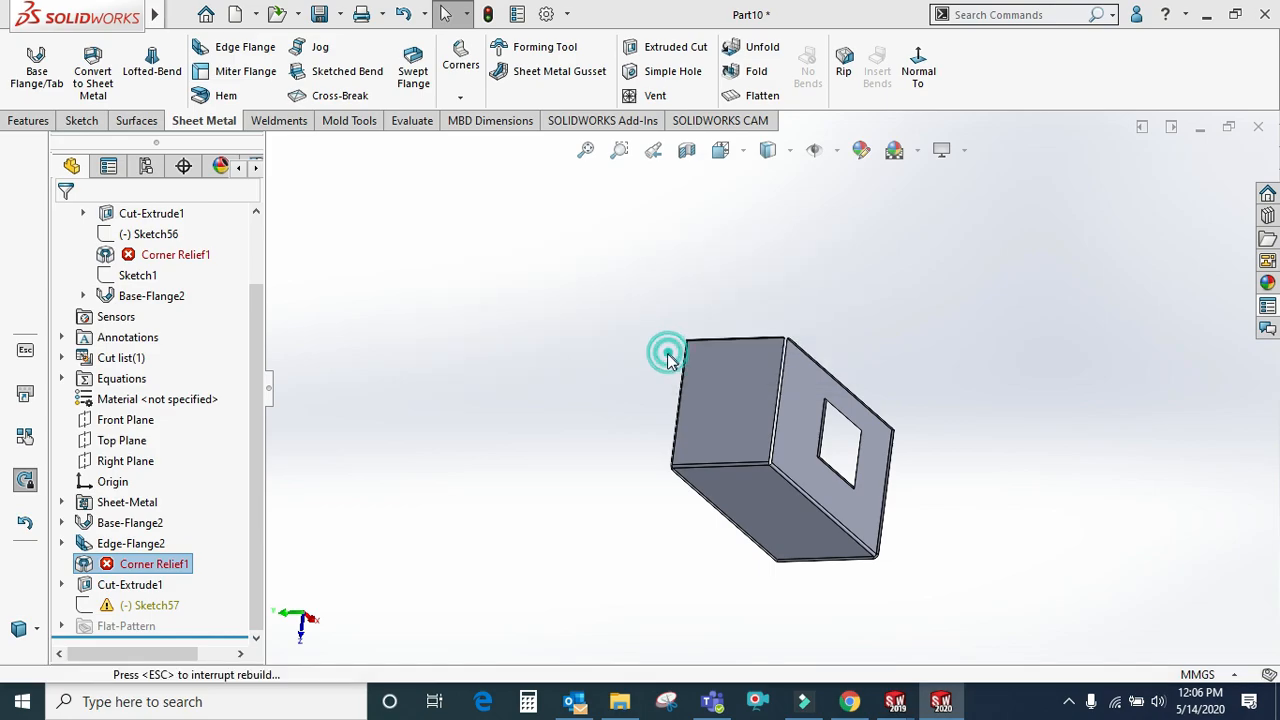
right_click(152, 613)
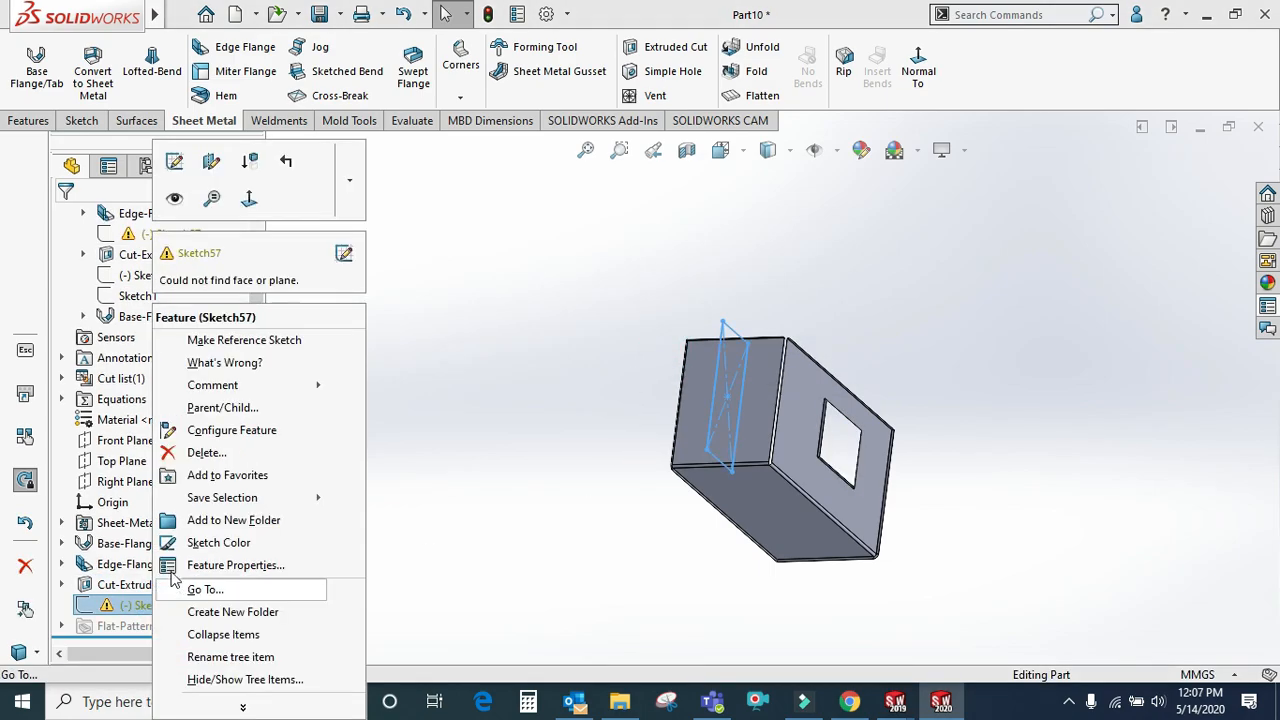
left_click(192, 449)
left_click(786, 265)
Start a Sheet Metal Gusset using the outer base face and the outer face of the flange with the cutout
mouse_move(760, 443)
middle_mouse_down()
mouse_move(837, 517)
mouse_move(762, 504)
mouse_move(800, 430)
mouse_move(814, 543)
mouse_move(714, 391)
mouse_move(923, 281)
mouse_move(950, 283)
middle_mouse_up()
scroll(710, 422, "down", 2)
middle_click_drag(697, 415, 622, 372)
scroll(735, 360, "up", 4)
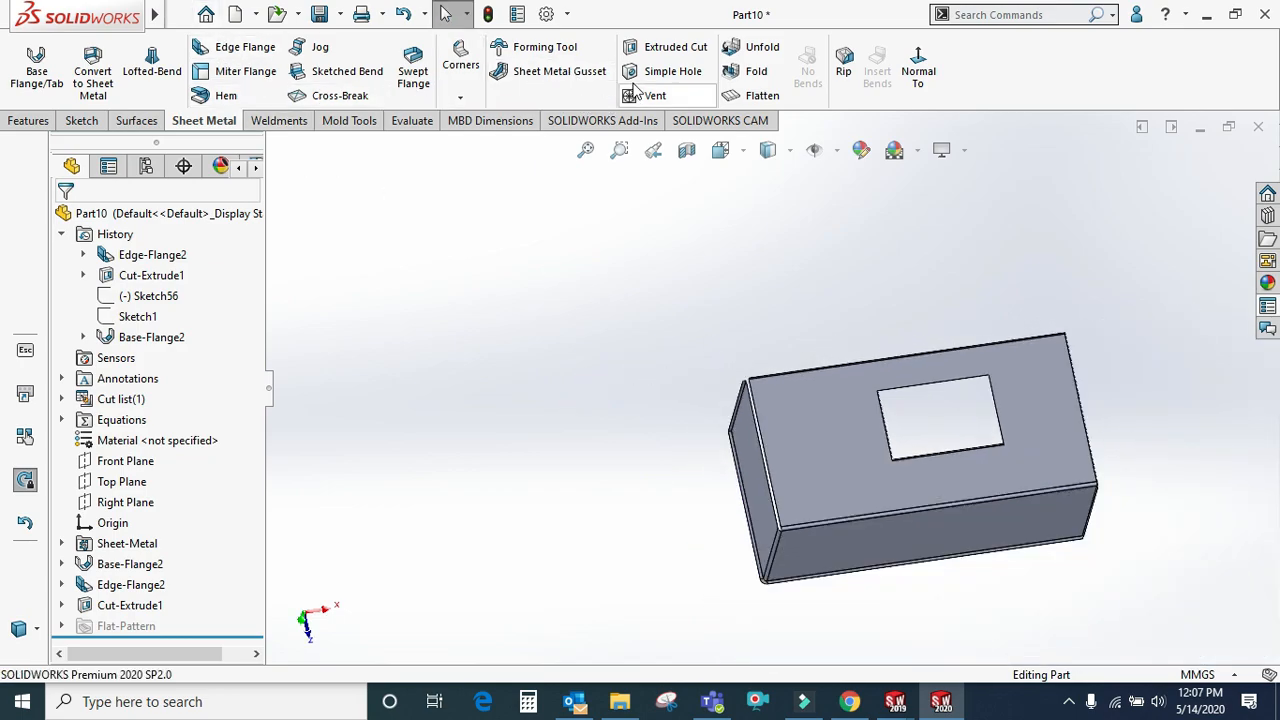
left_click(558, 78)
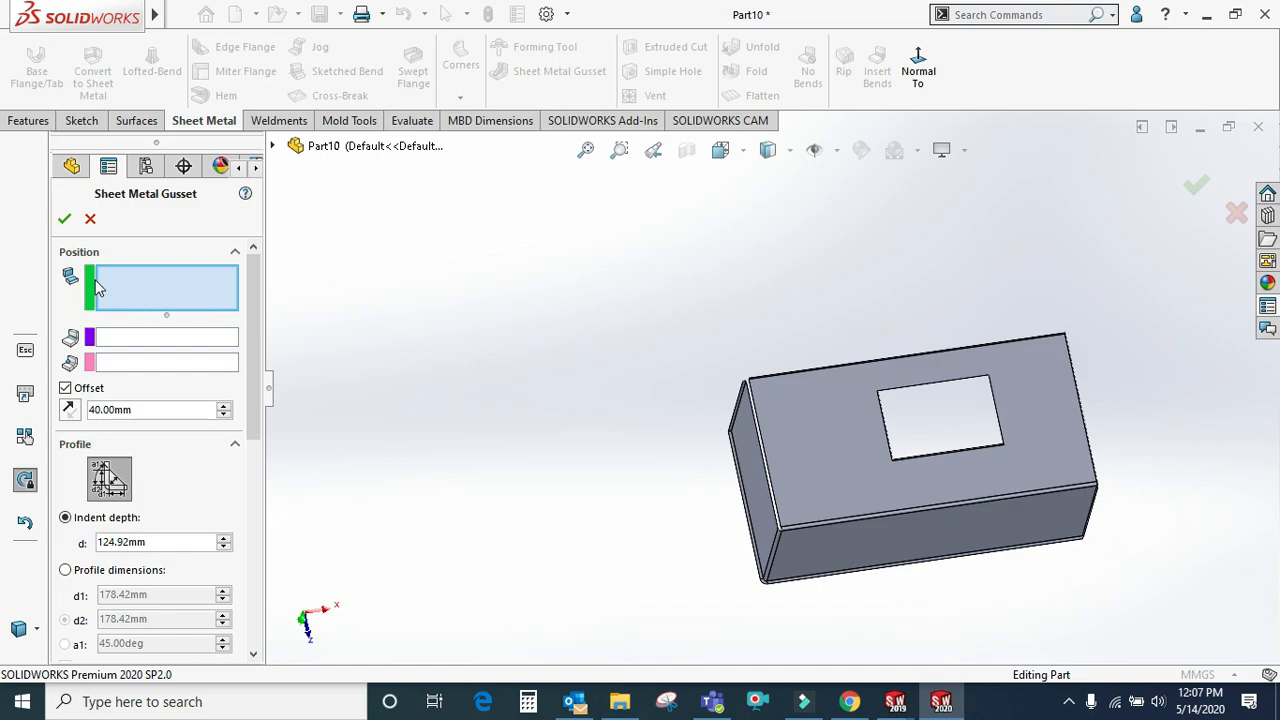
scroll(978, 474, "down", 5)
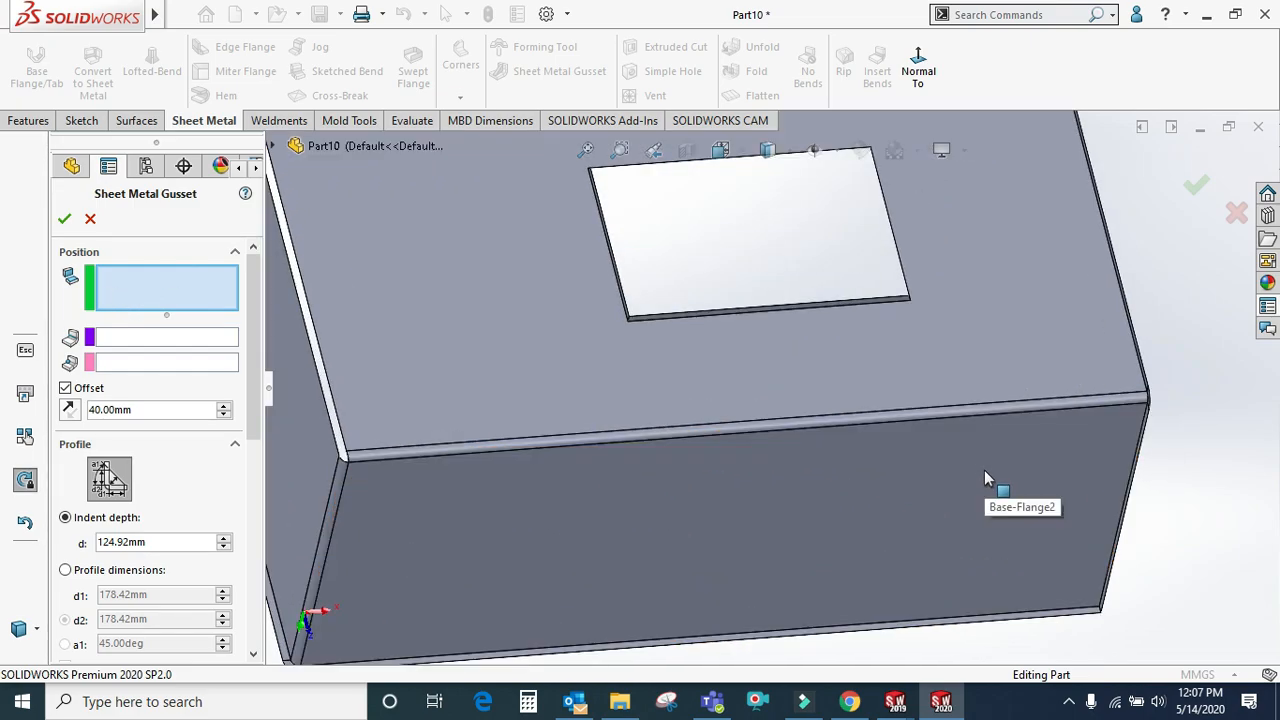
left_click(985, 472)
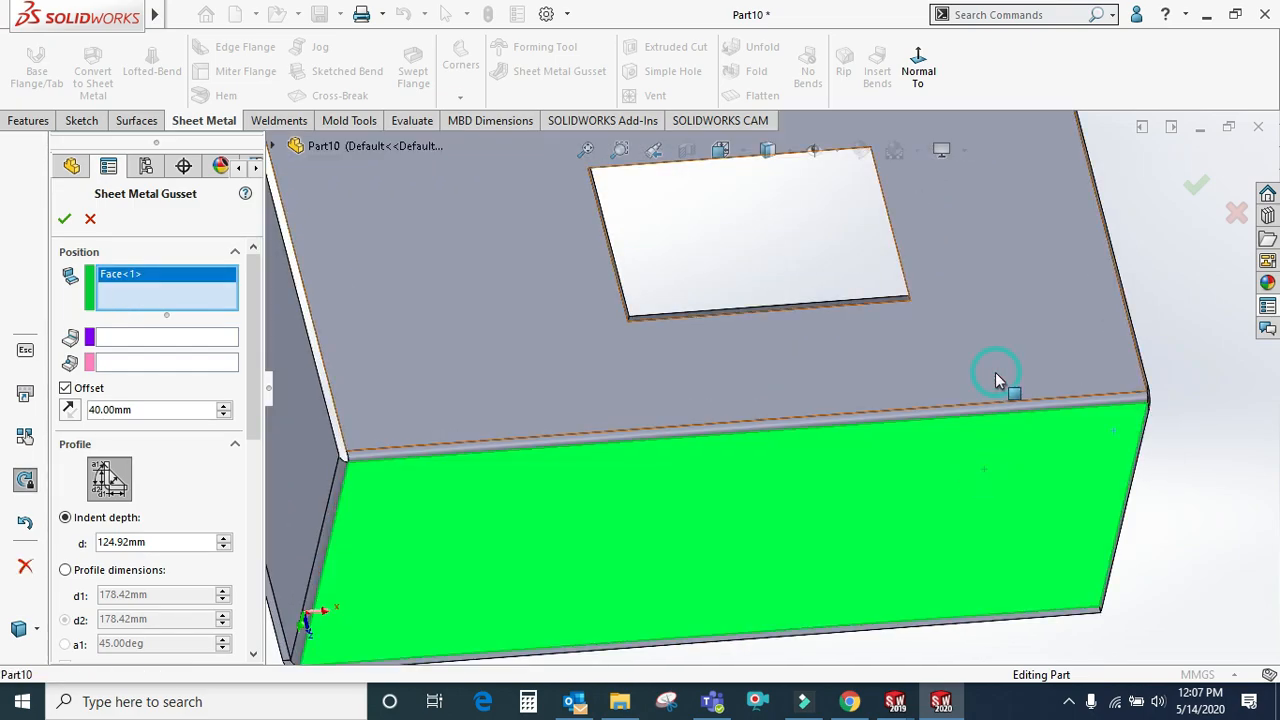
left_click(995, 380)
scroll(995, 380, "down", 2)
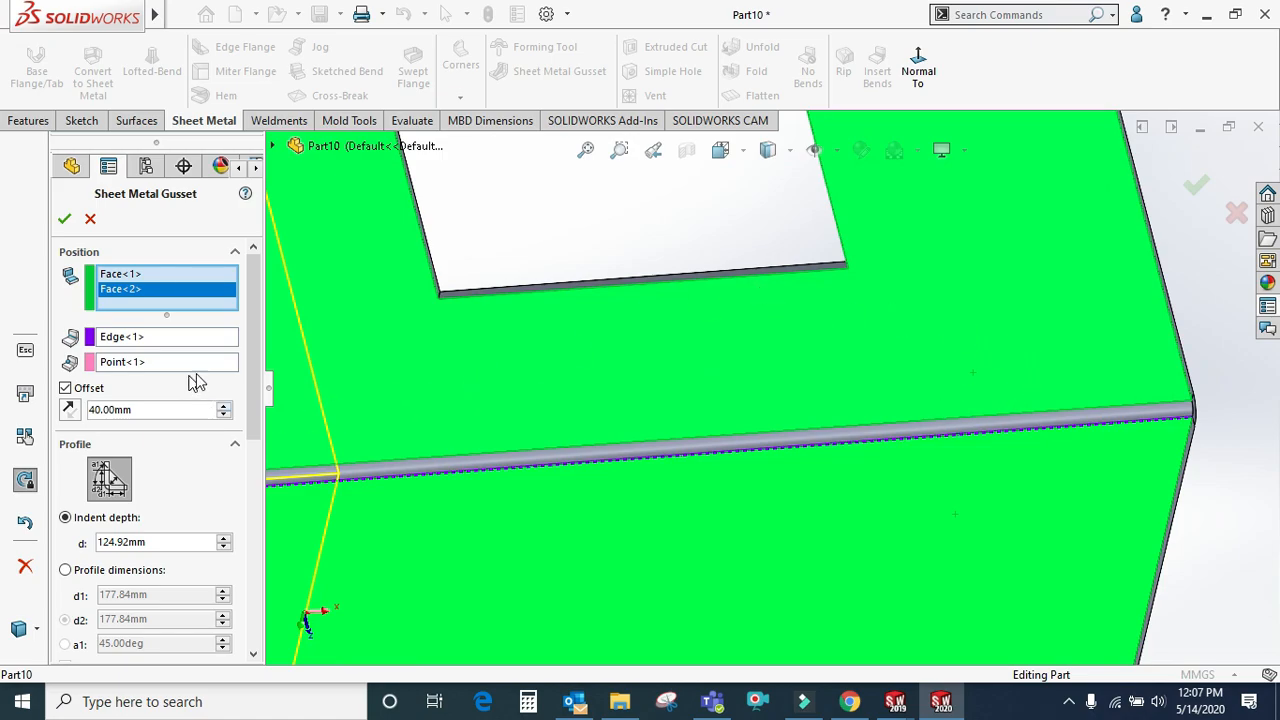
scroll(821, 368, "up", 5)
middle_click_drag(694, 374, 560, 443)
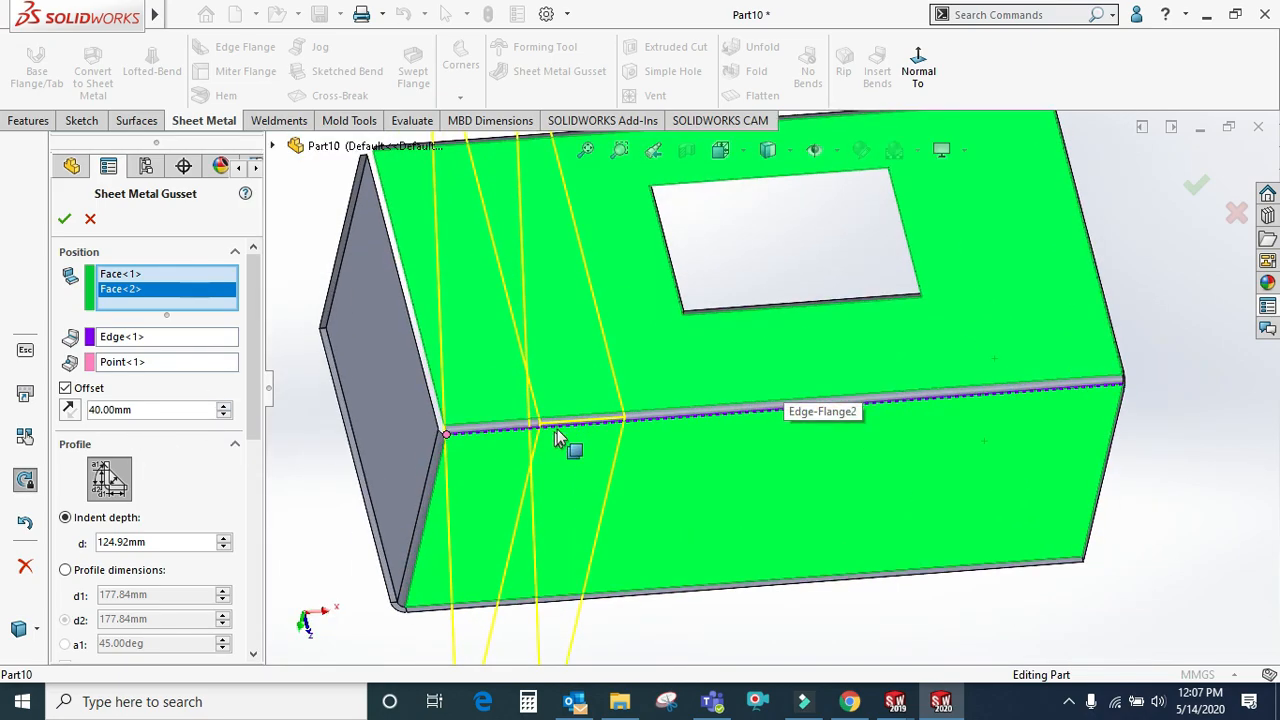
Set the gusset's indent depth to 10 mm
middle_click_drag(663, 263, 593, 312)
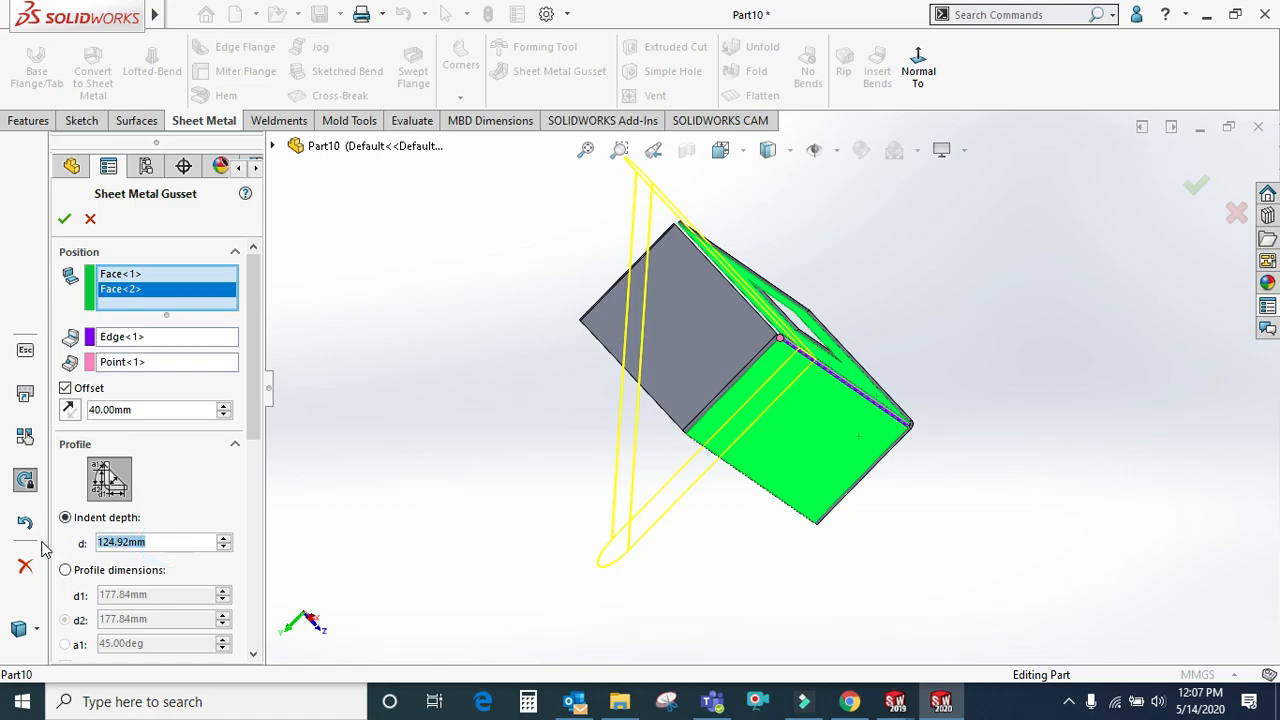
type("10")
key("Return")
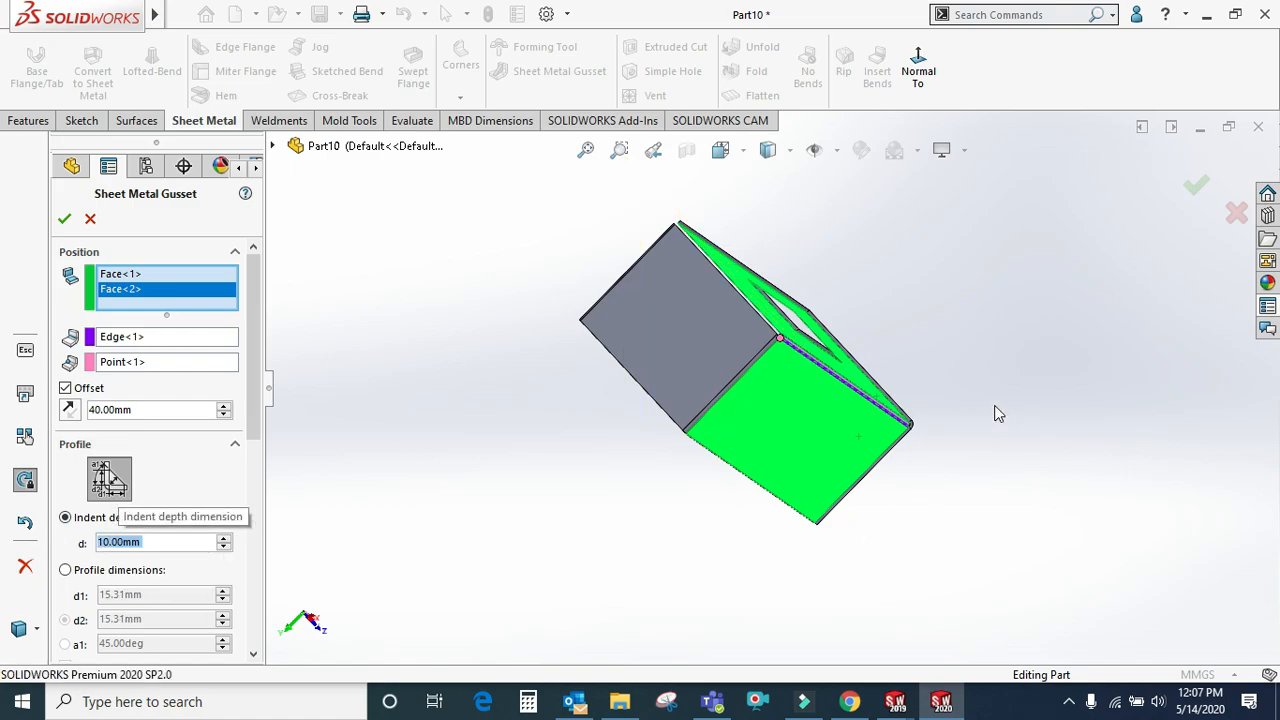
scroll(995, 380, "down", 2)
scroll(715, 322, "down", 4)
middle_click_drag(677, 346, 725, 295)
Increase the gusset's indent depth to 20 mm
double_click(131, 408)
scroll(801, 377, "up", 3)
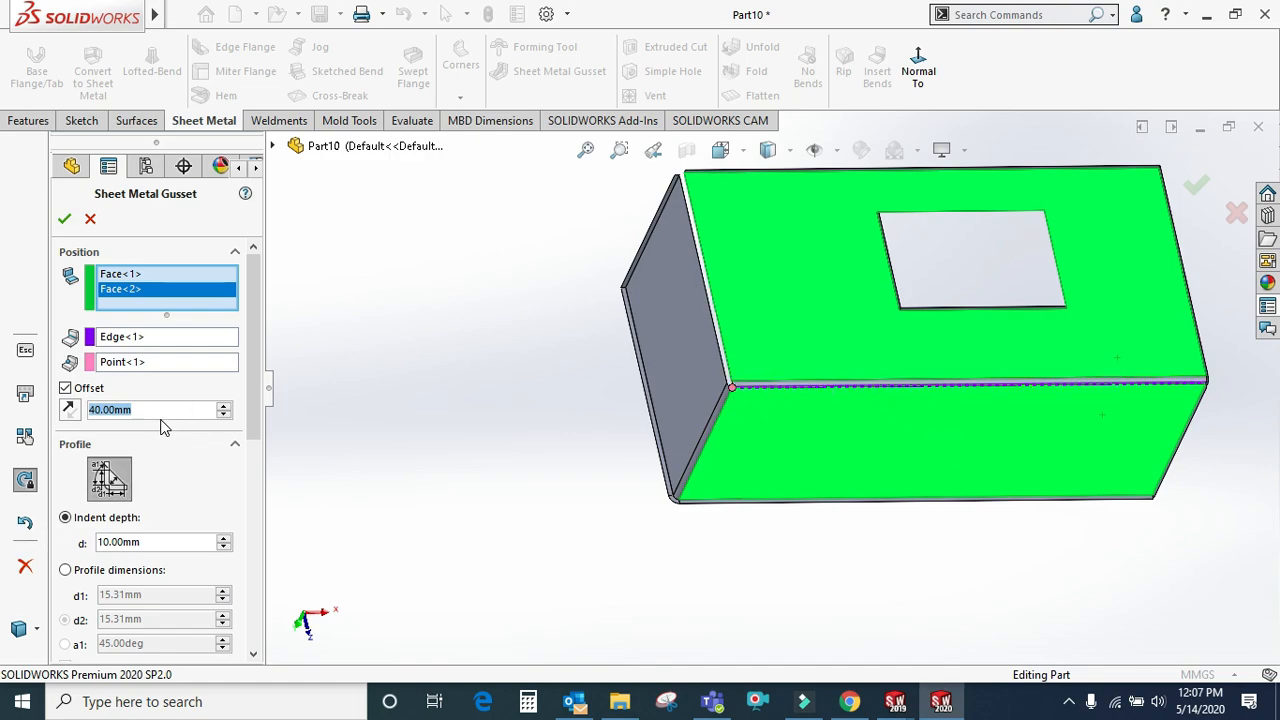
left_click(226, 539)
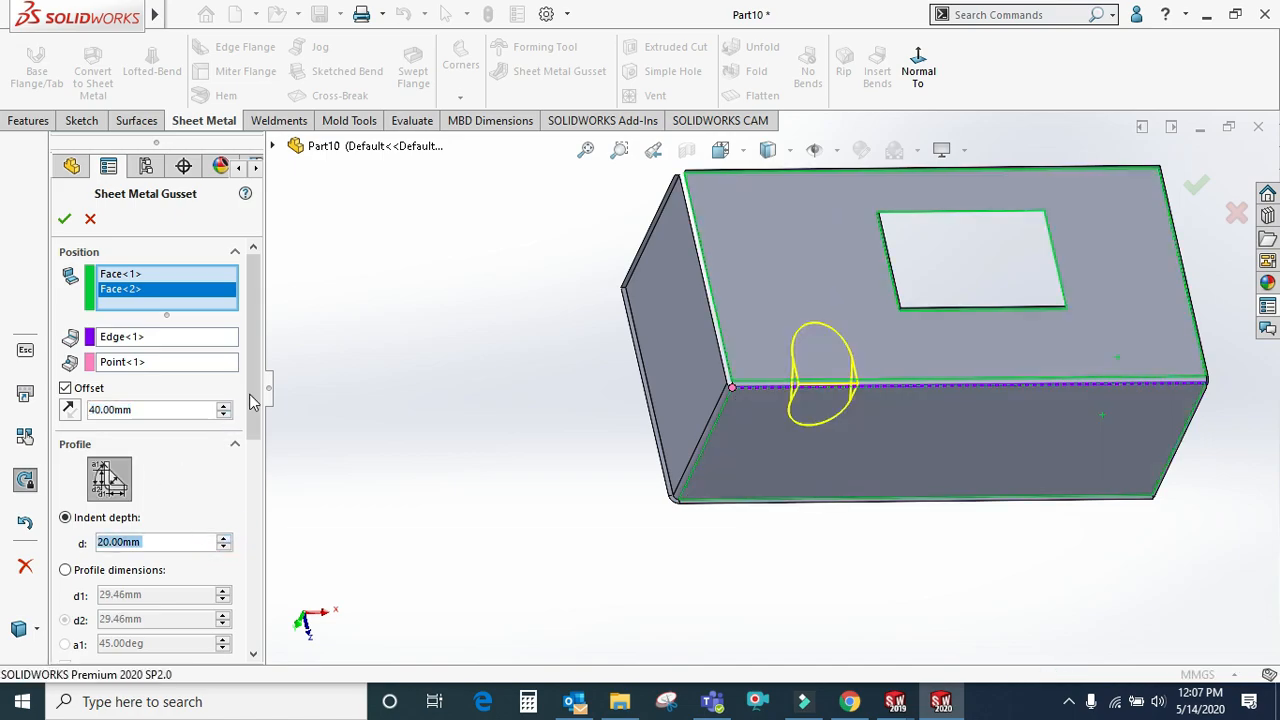
Define the gusset by profile dimensions and set its section height d1 to 12 mm
left_click(251, 489)
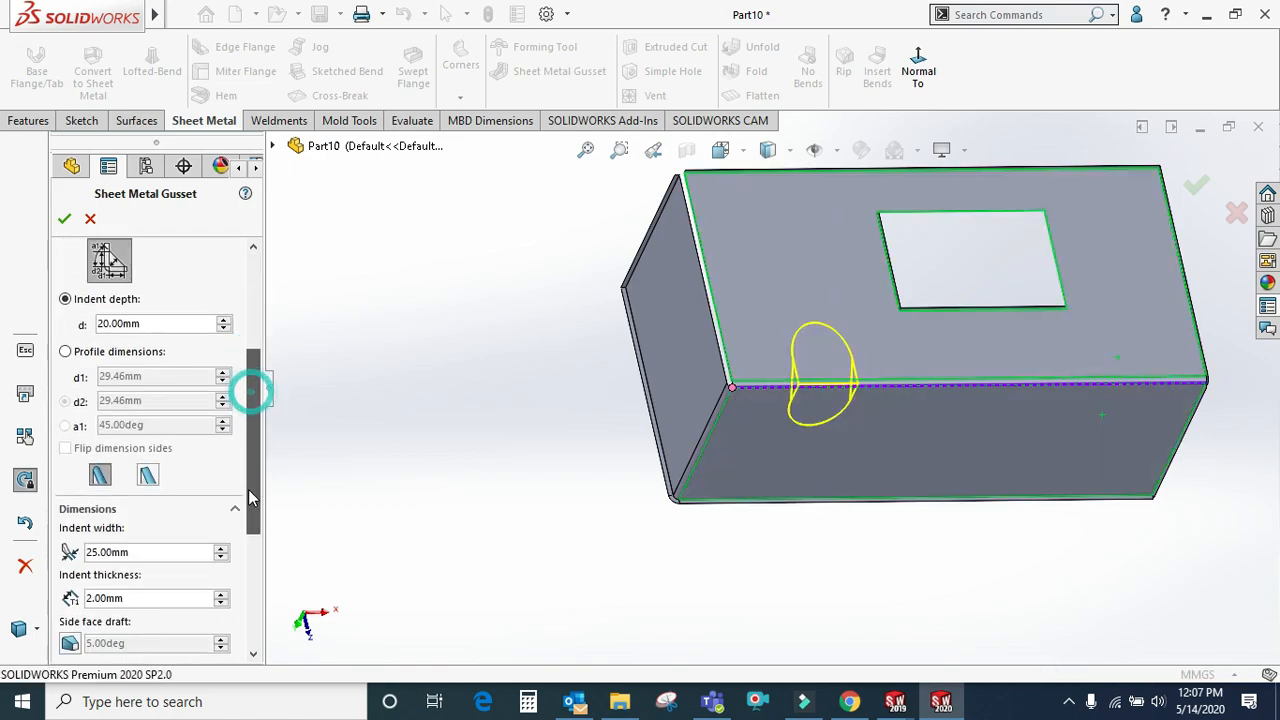
left_click(65, 360)
double_click(151, 385)
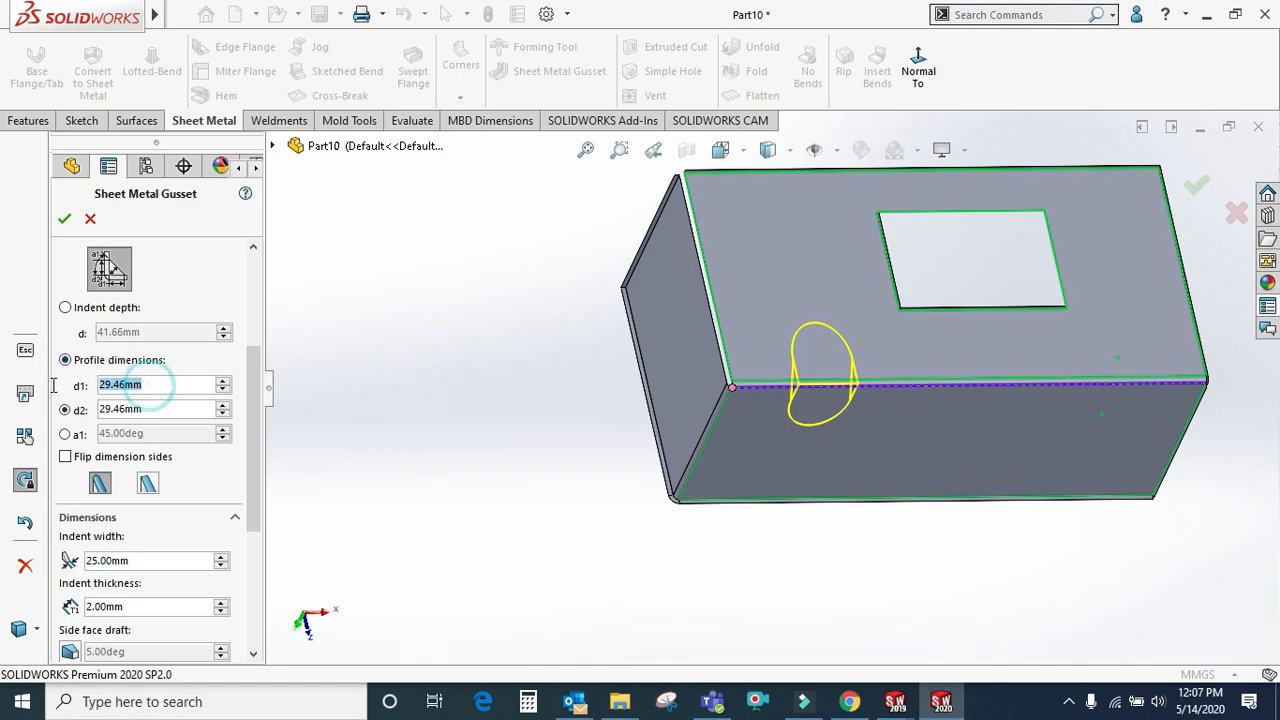
type("12")
key("Return")
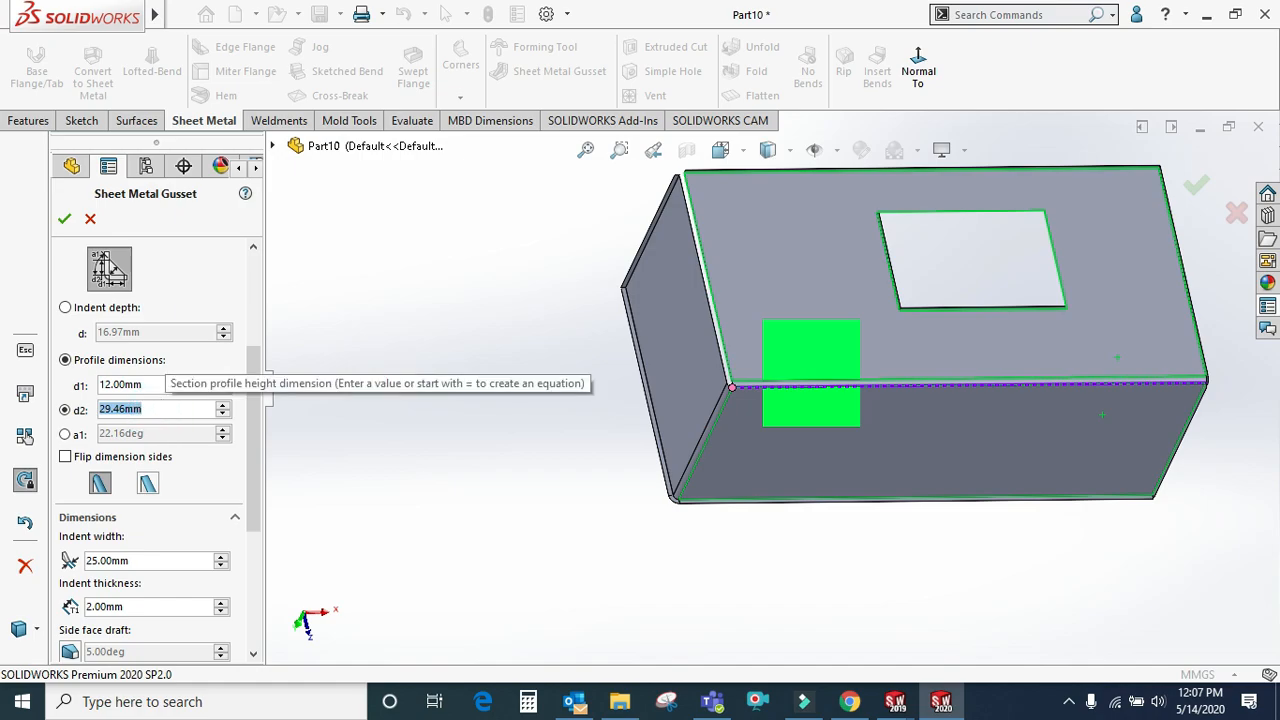
Set the gusset's section profile height dimension d2 to 12 mm
type("12")
key("Return")
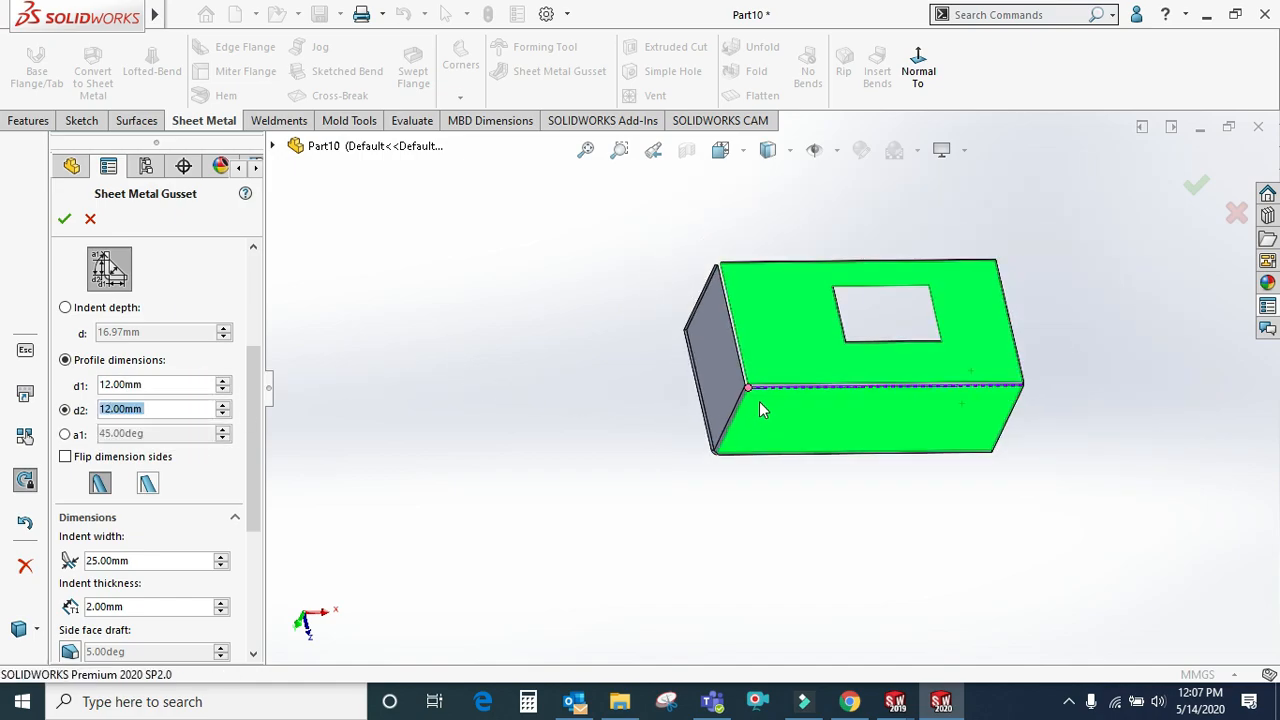
scroll(762, 400, "down", 5)
scroll(915, 384, "up", 3)
scroll(250, 467, "down", 3)
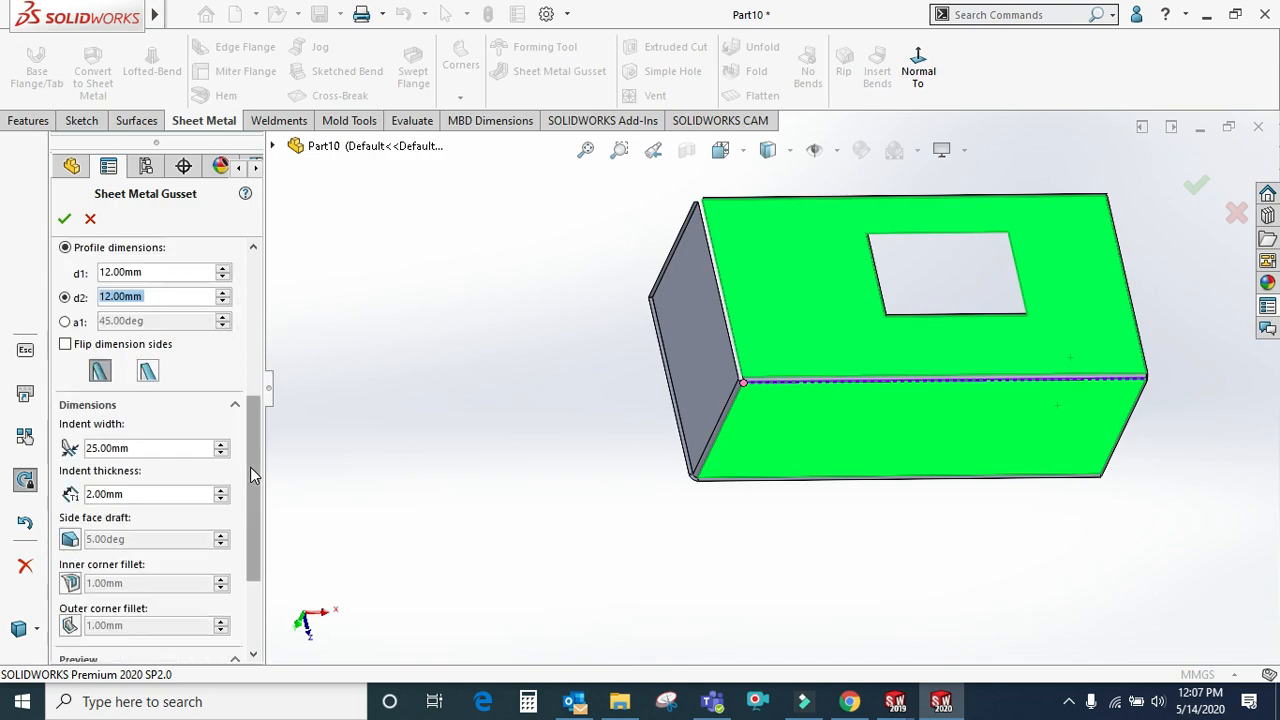
Set the gusset's indent width to 10 mm
left_click(150, 447)
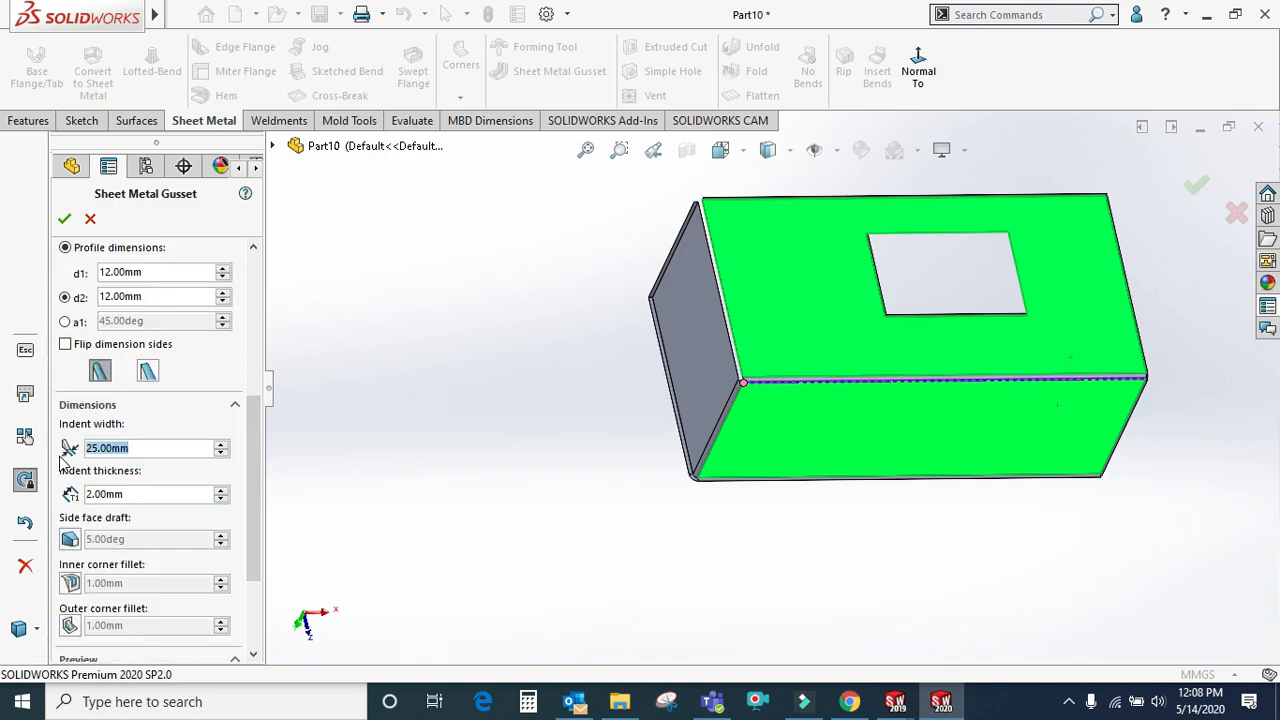
type("10")
key("Return")
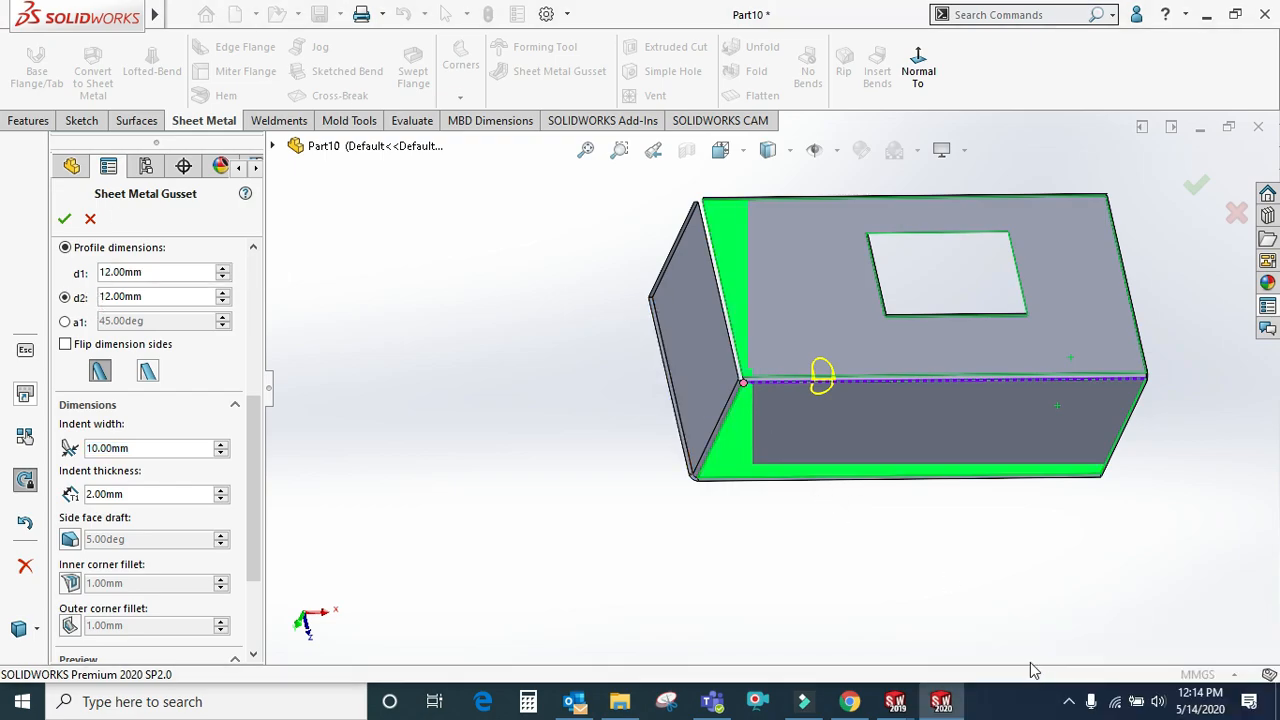
Reduce the gusset's indent width to 5 mm and inspect its outline at the bend
double_click(174, 448)
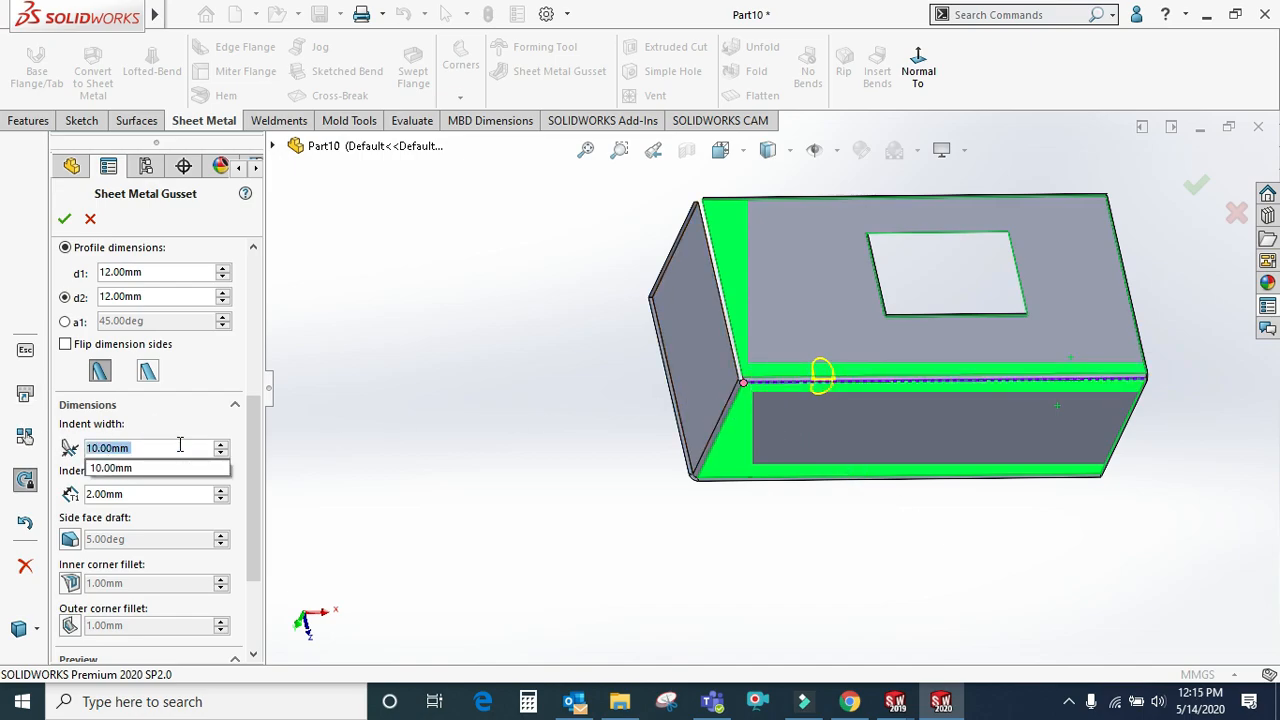
type("5")
key("Return")
scroll(814, 380, "down", 5)
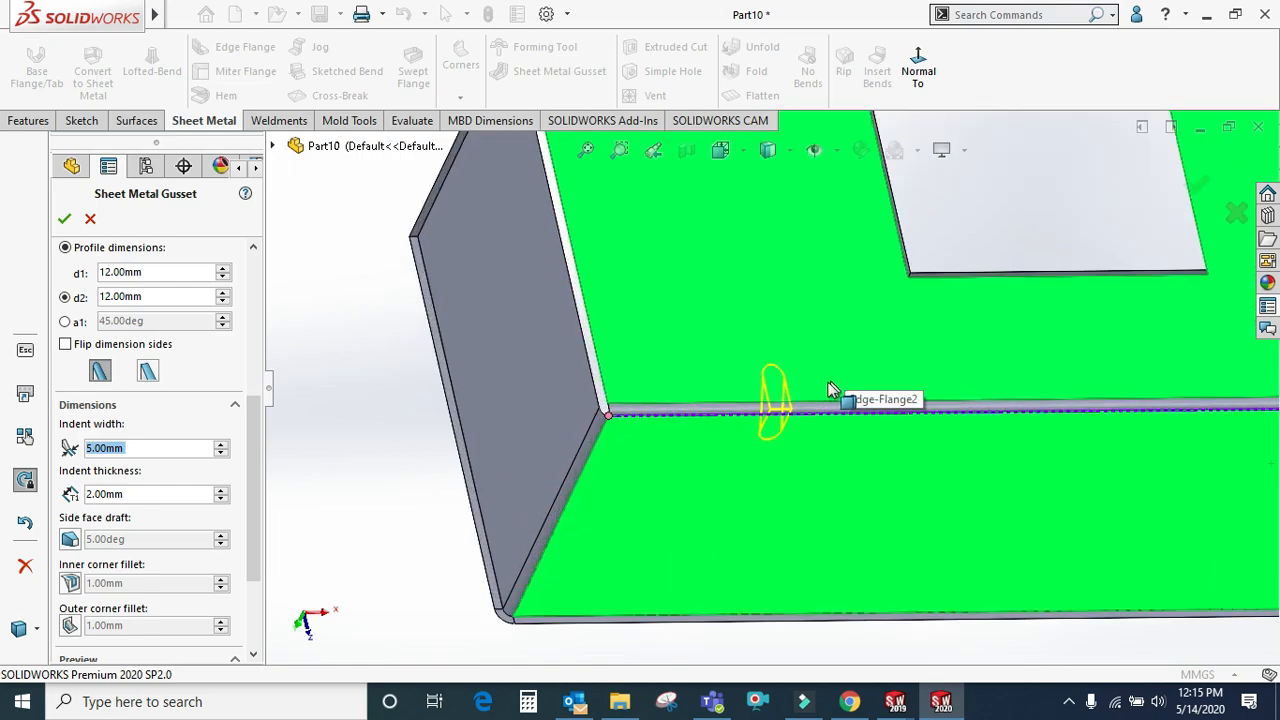
scroll(784, 438, "up", 5)
scroll(784, 430, "down", 7)
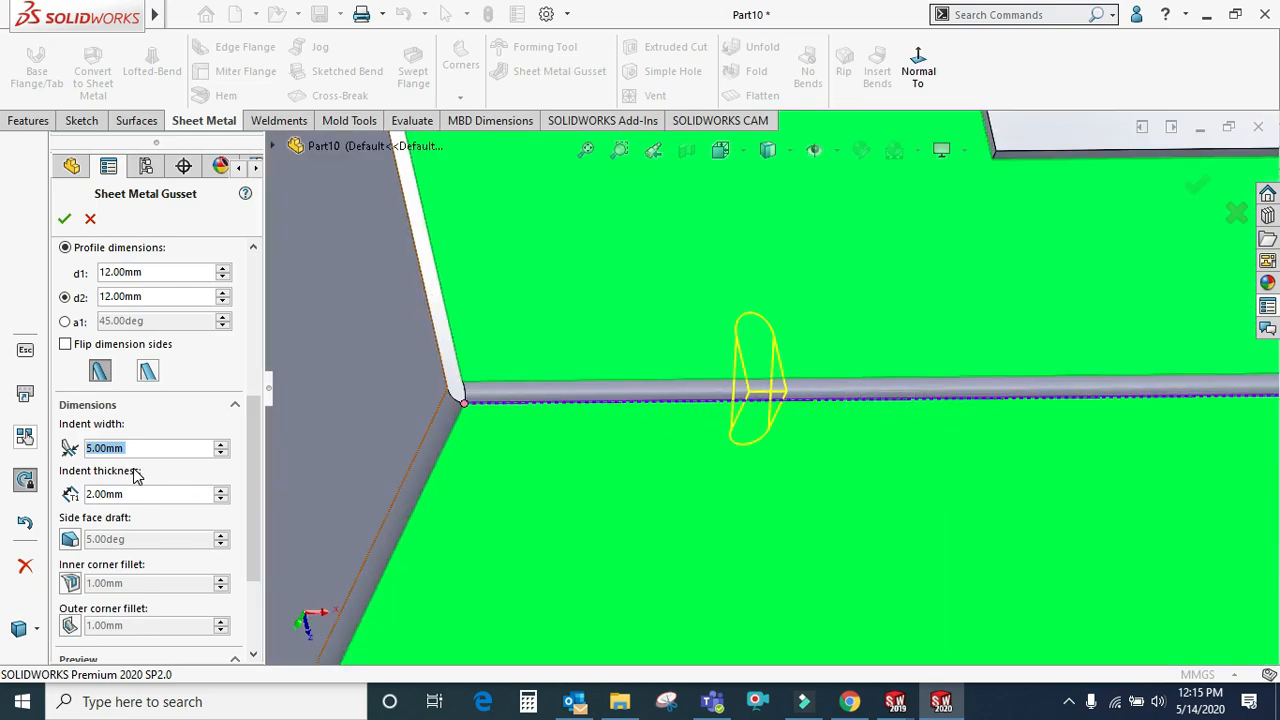
Enable side face draft on the gusset and set its angle to 2 degrees
double_click(132, 494)
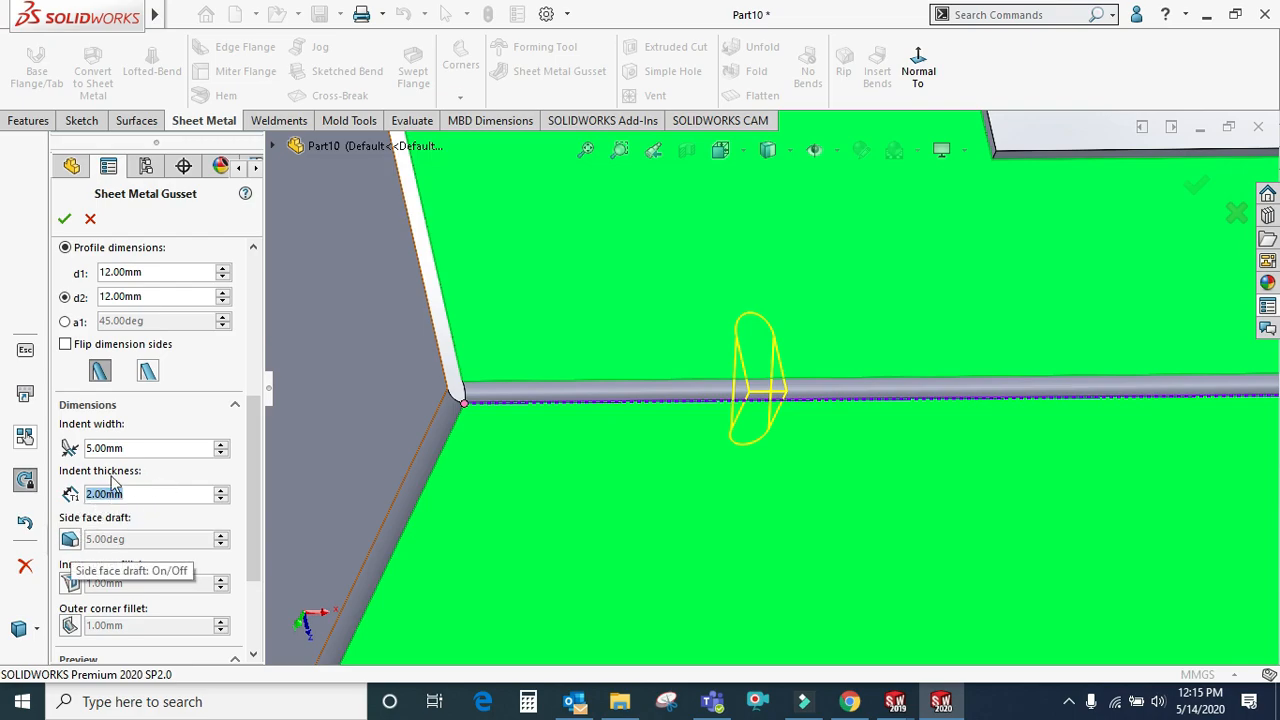
left_click(69, 540)
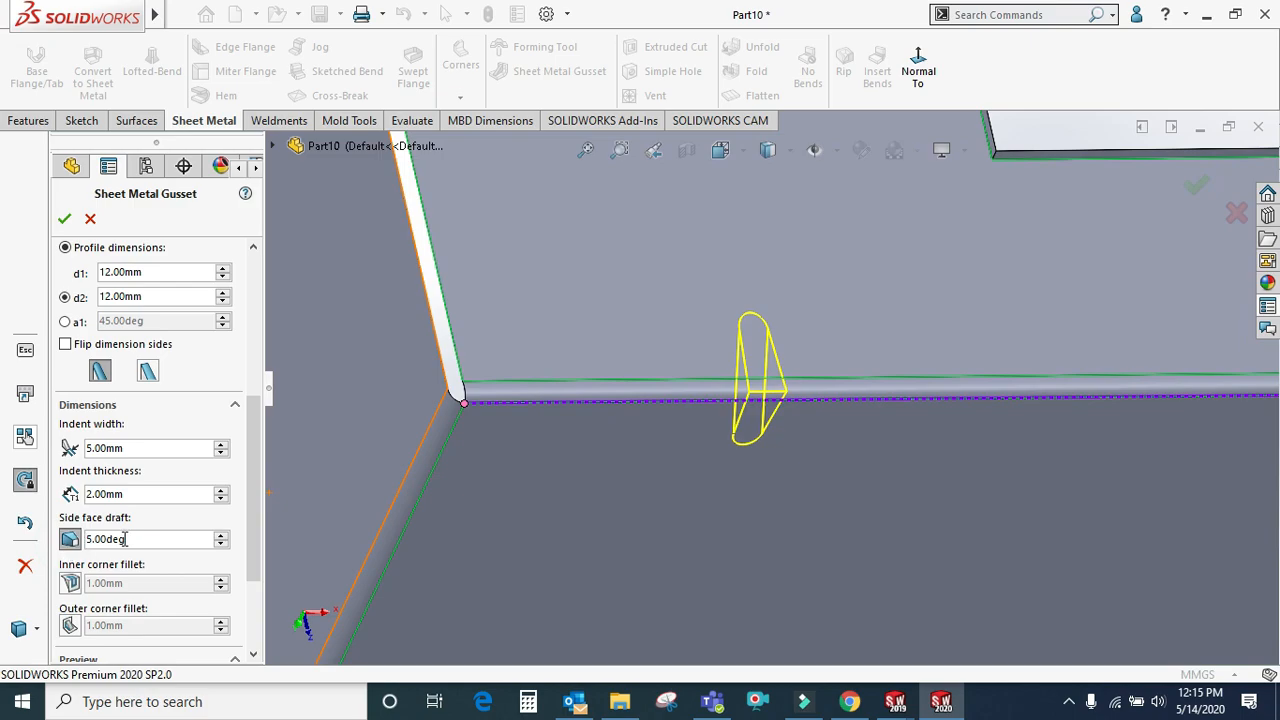
left_click(146, 533)
double_click(145, 535)
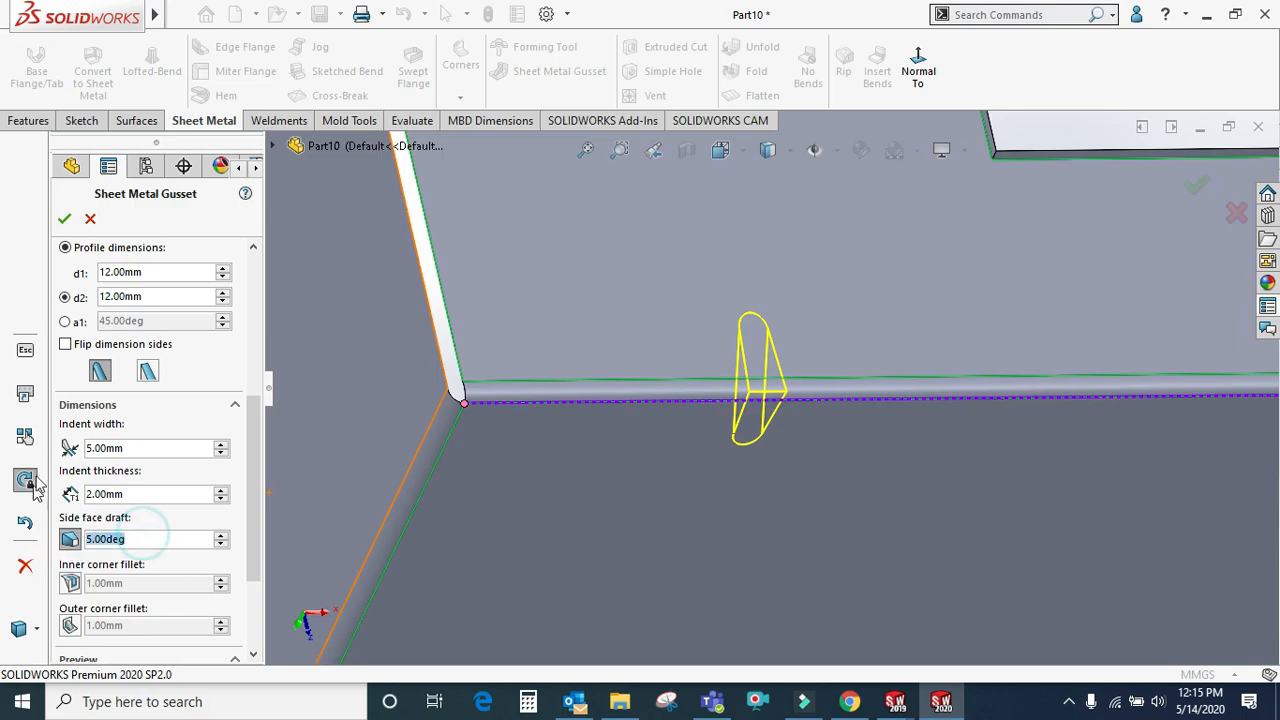
type("2")
key("Return")
scroll(768, 378, "down", 4)
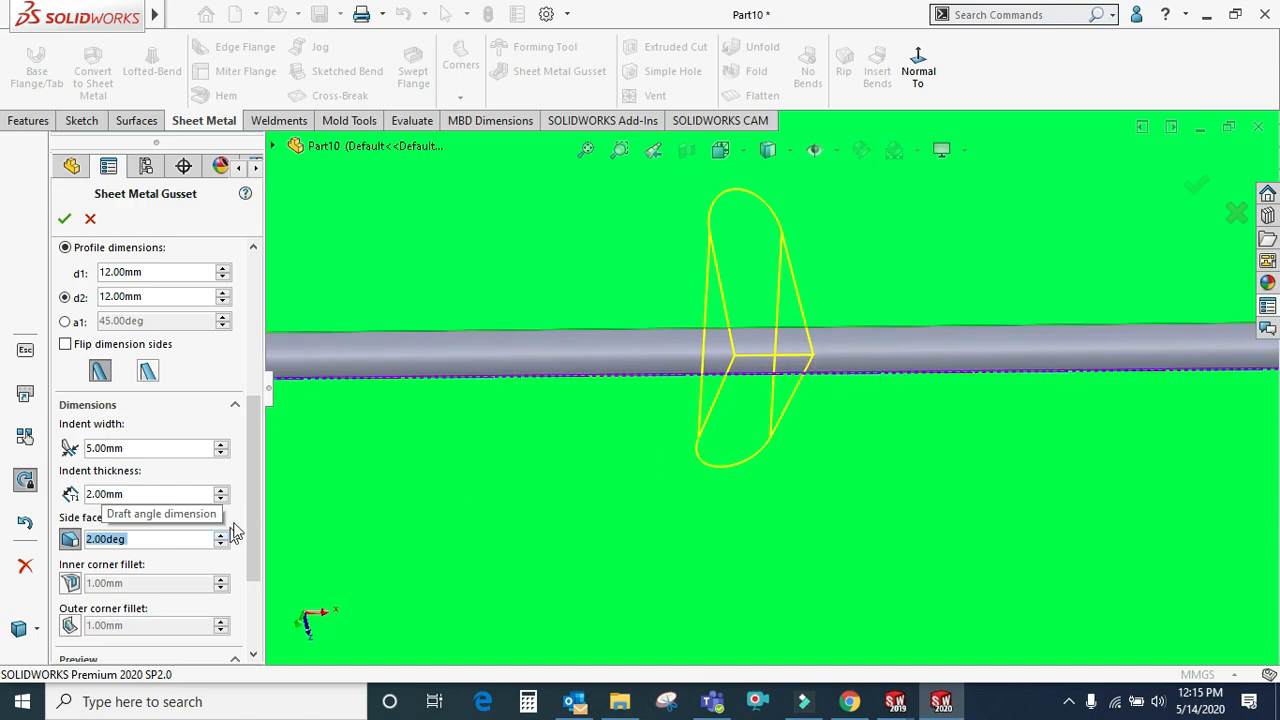
Switch the gusset to full preview and create it across the bend
left_click_drag(253, 493, 260, 575)
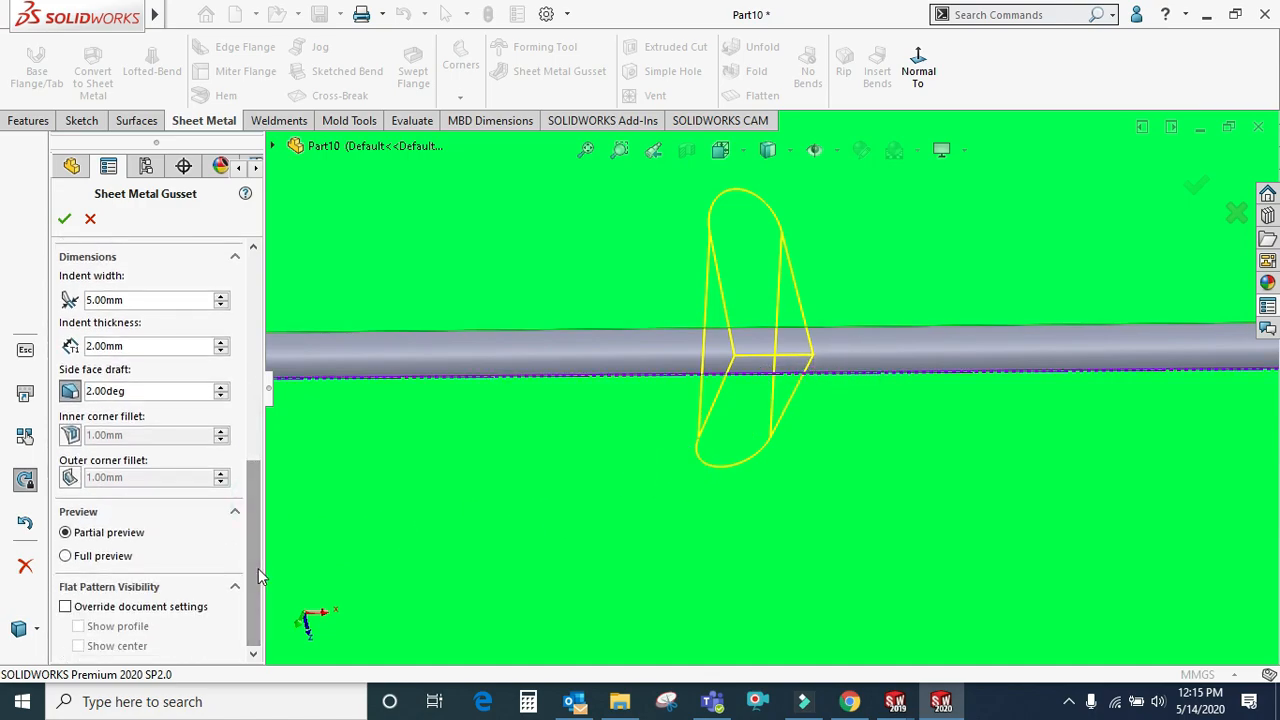
left_click(65, 556)
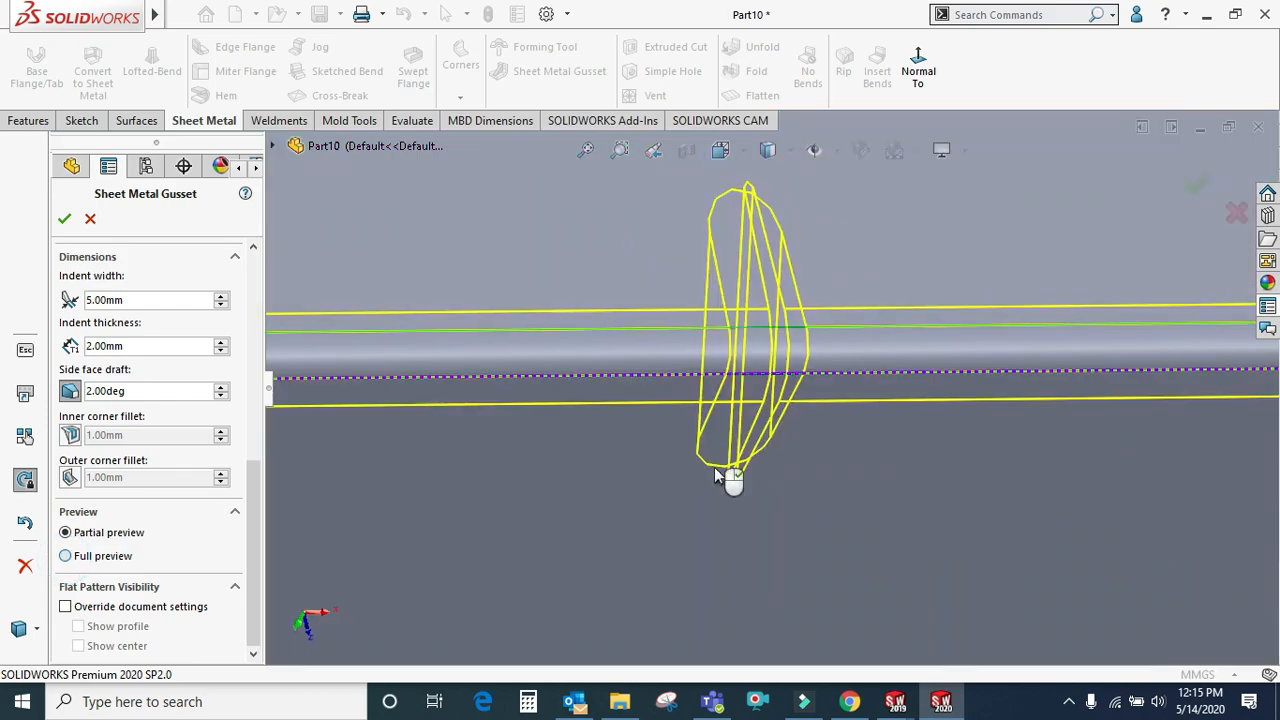
scroll(716, 477, "up", 3)
left_click(66, 220)
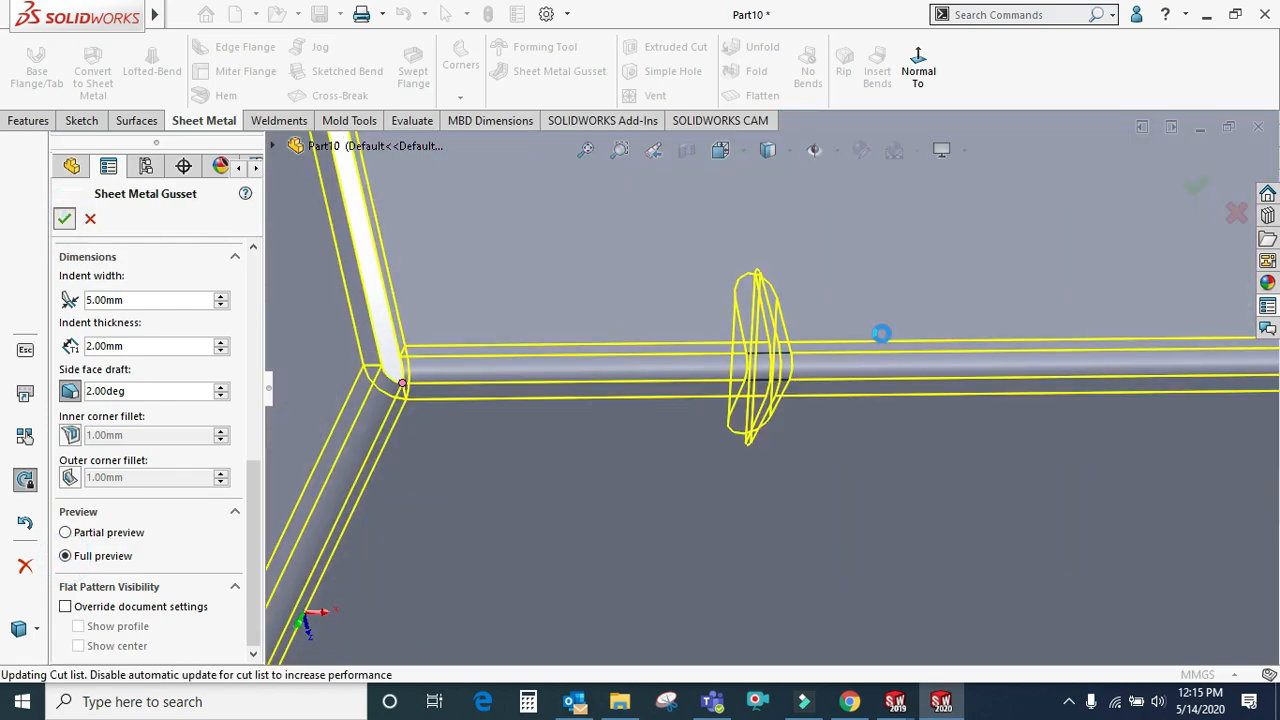
Examine the new sheet metal gusset on the bend from straight-on and angled views
middle_click_drag(757, 407, 794, 414)
key("ctrl+8")
scroll(778, 400, "down", 6)
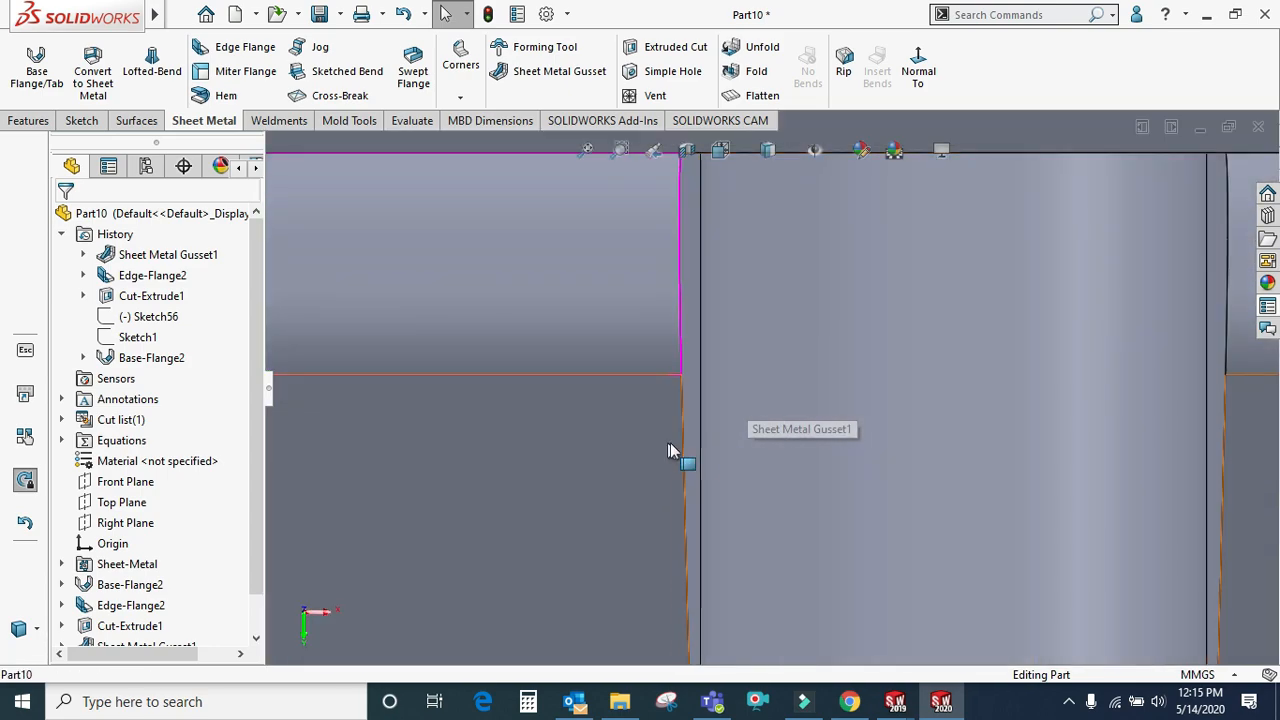
scroll(700, 452, "up", 2)
scroll(700, 455, "up", 2)
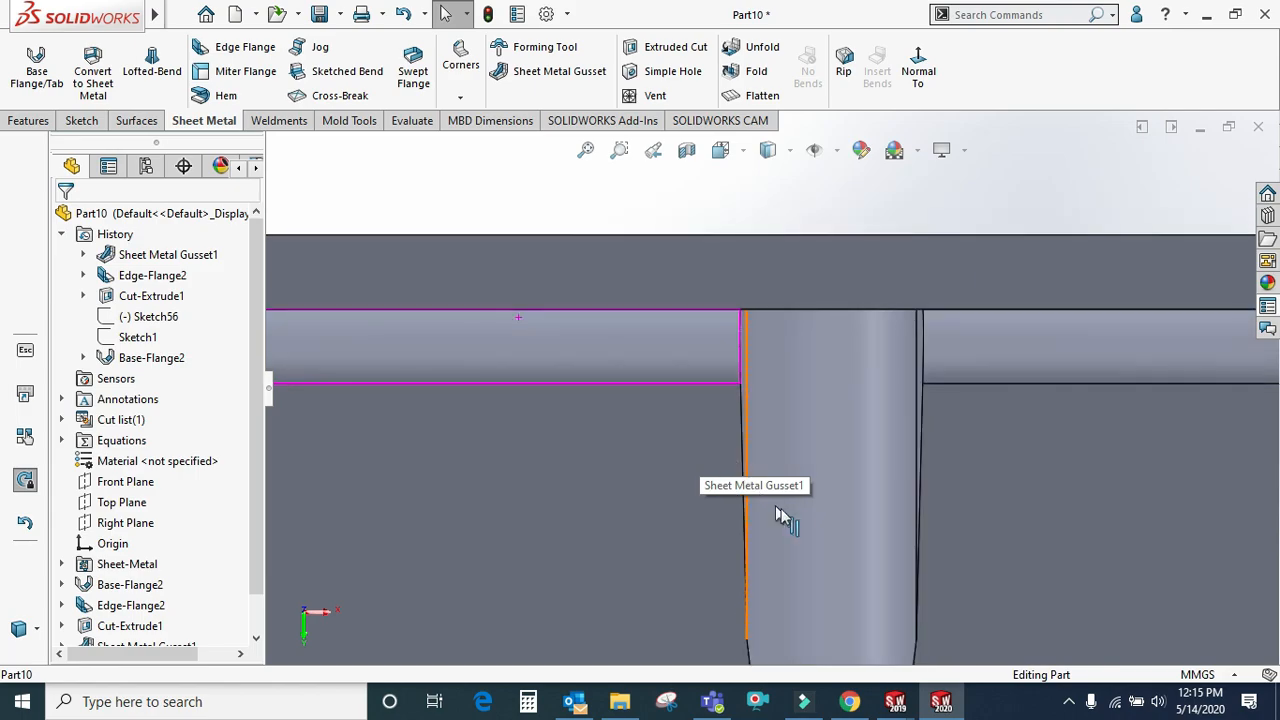
scroll(809, 314, "up", 4)
middle_click_drag(868, 665, 702, 400)
scroll(804, 434, "up", 3)
scroll(768, 426, "up", 5)
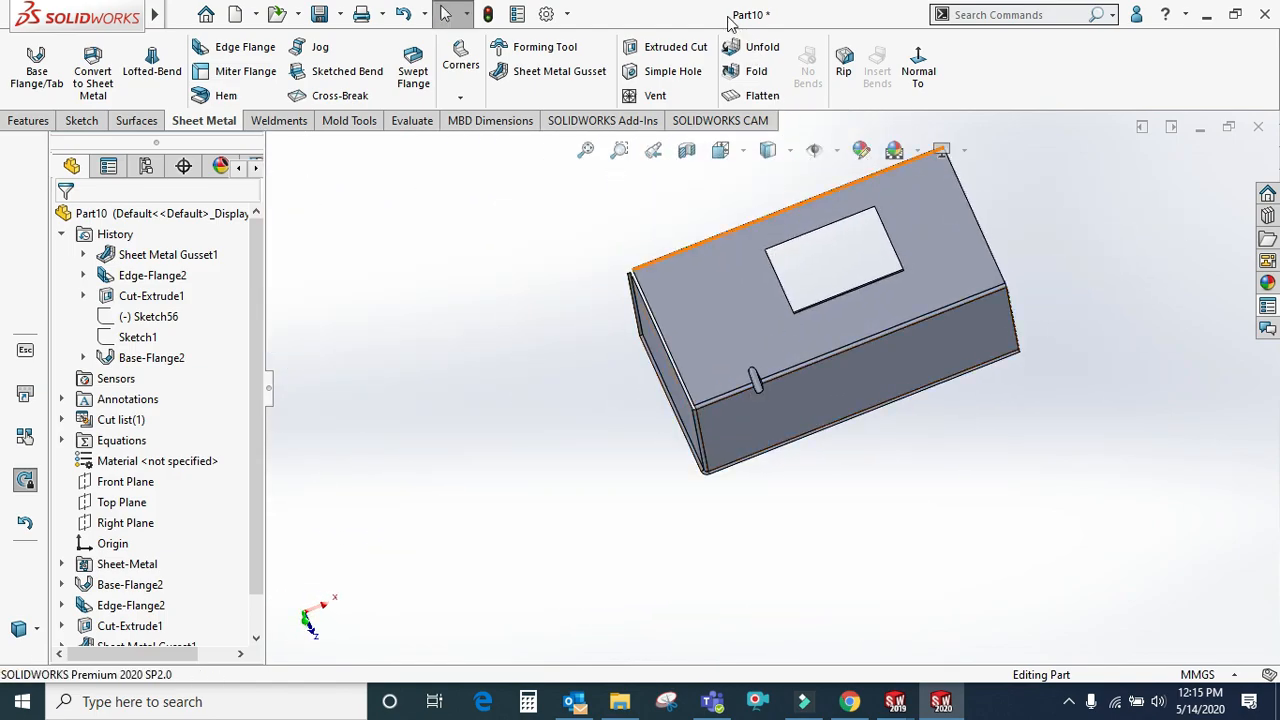
Place a simple hole near the middle of the long side wall's outer face
left_click(688, 74)
scroll(853, 339, "down", 2)
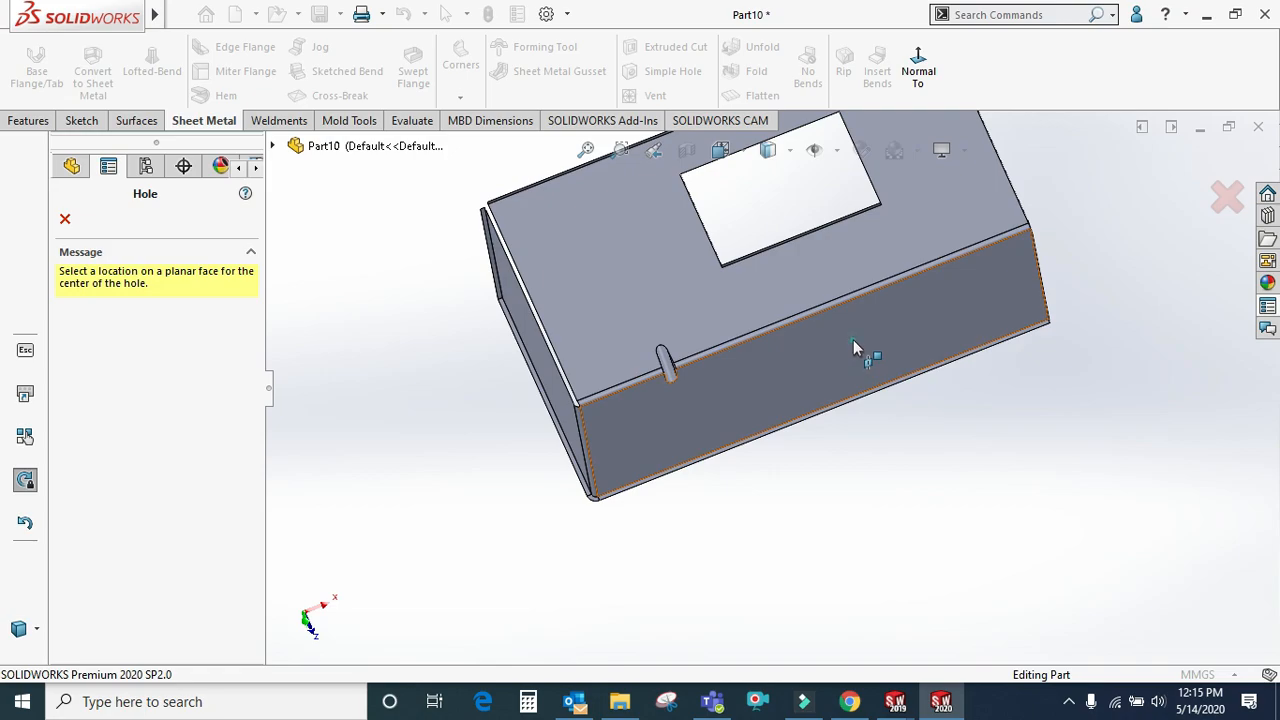
left_click(853, 339)
scroll(840, 373, "down", 3)
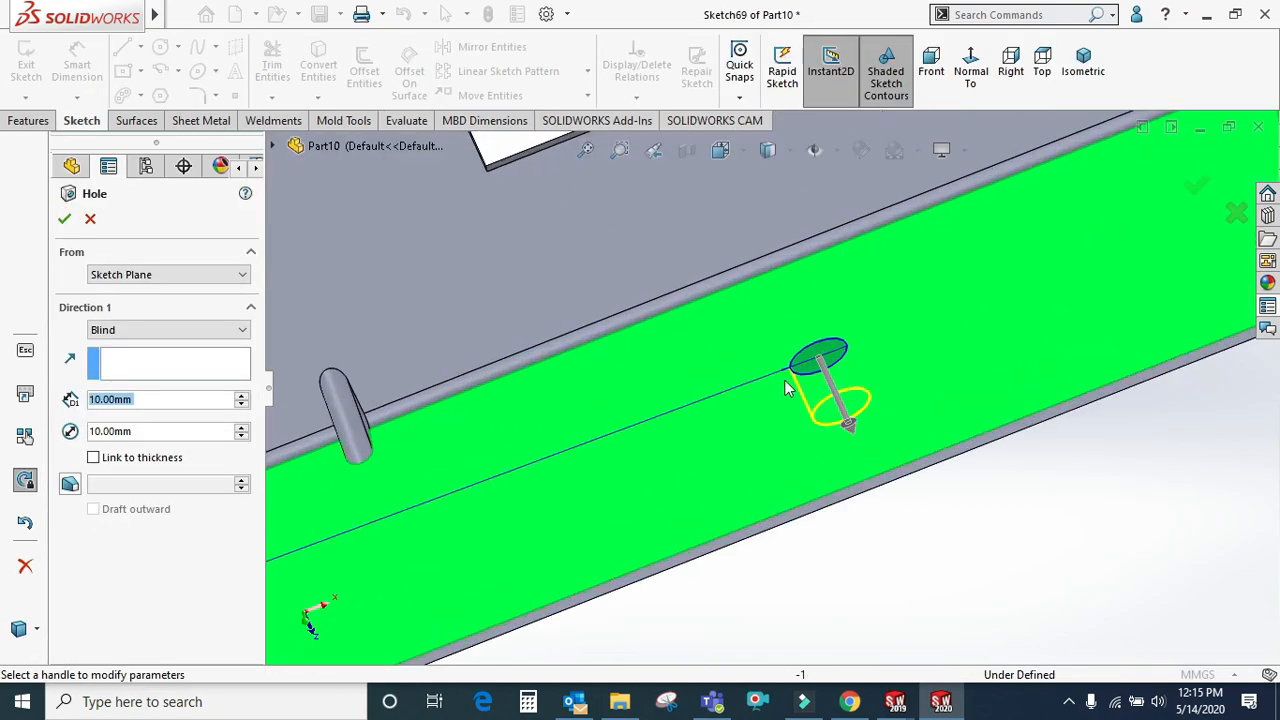
Keep the hole blind at 10 mm depth, set its diameter to 5 mm and create it
left_click(113, 336)
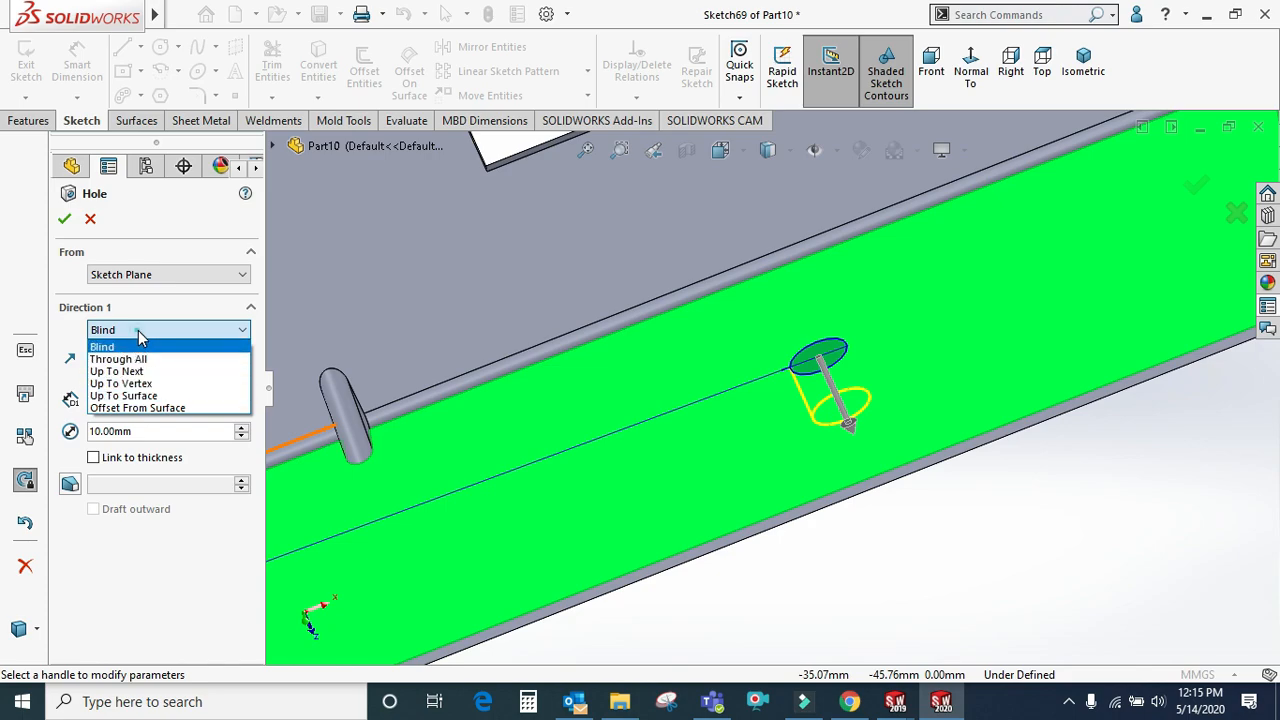
left_click(128, 347)
left_click(149, 397)
left_click(152, 428)
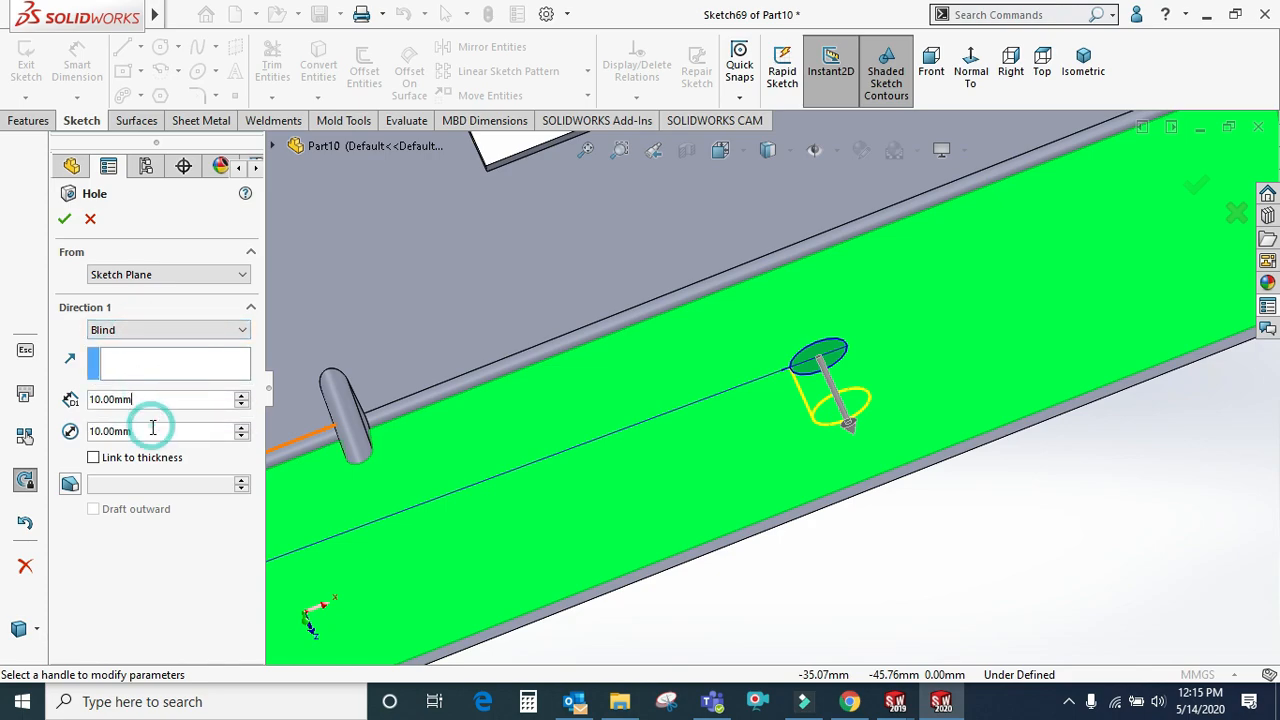
type("5")
key("Return")
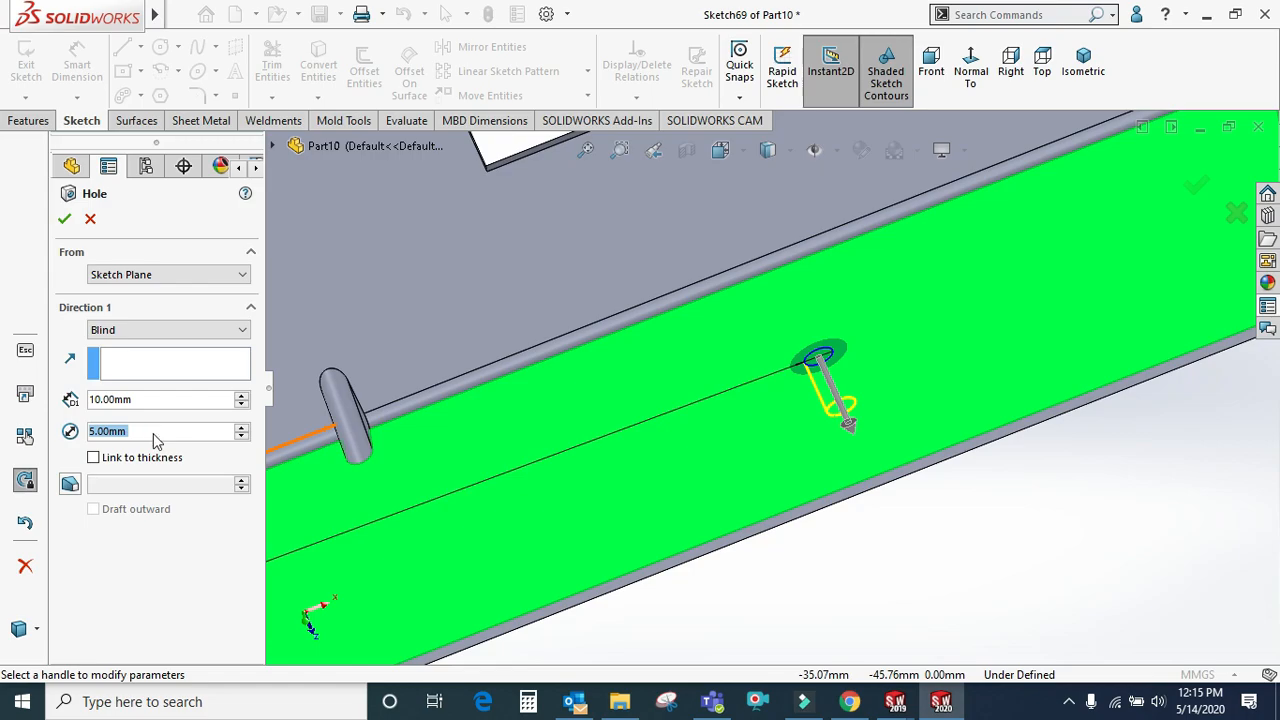
scroll(800, 362, "down", 2)
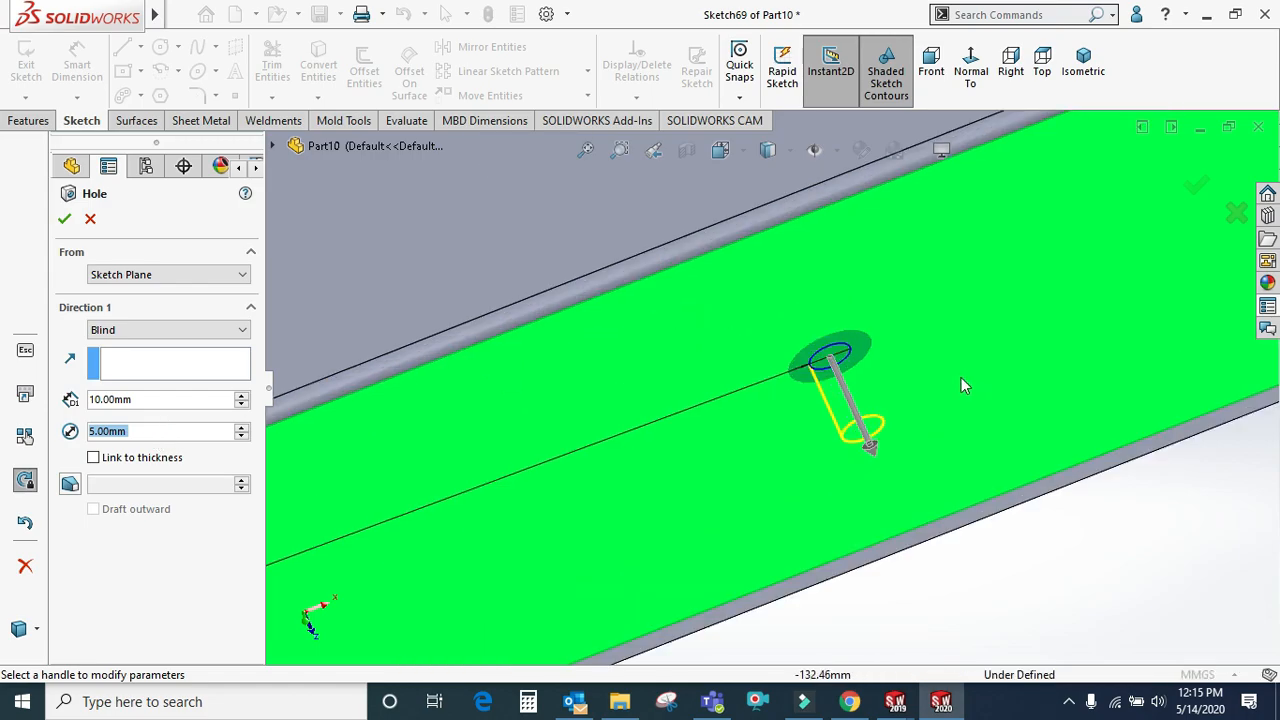
left_click(1200, 193)
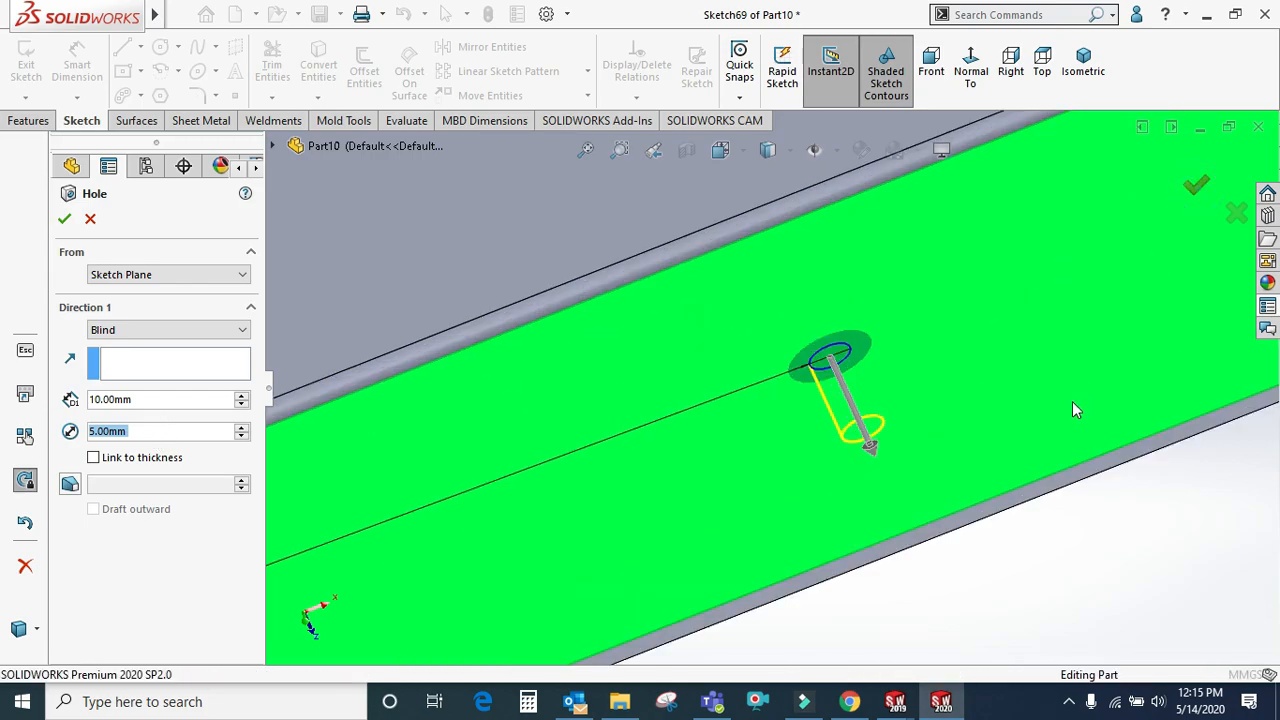
Start a sketch on the outer face of the small end flange, viewed normal to the face
scroll(735, 358, "down", 5)
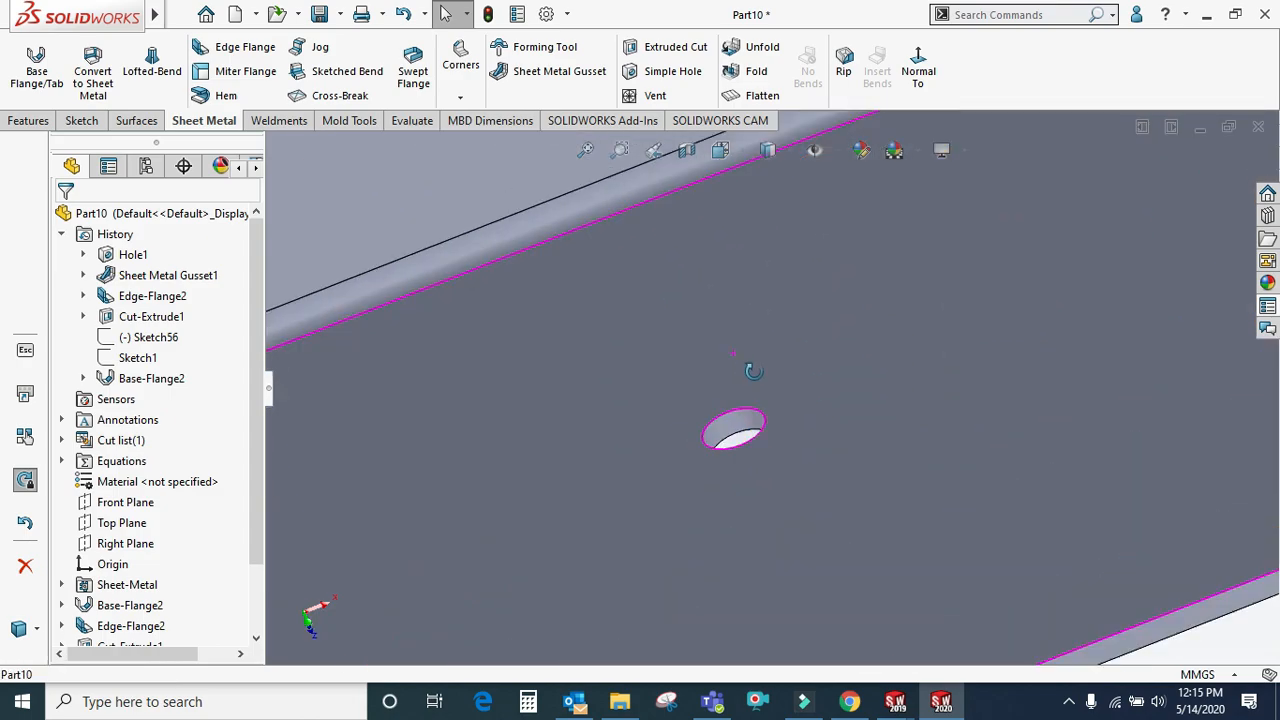
scroll(733, 353, "up", 3)
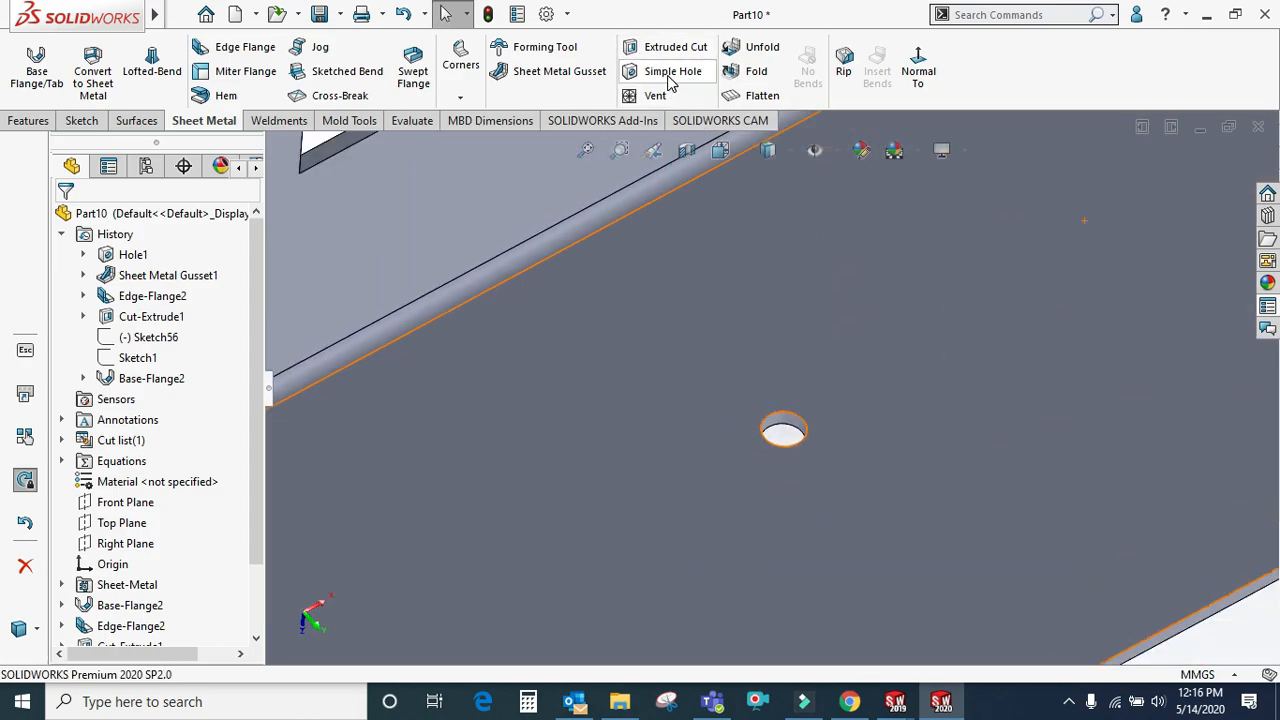
scroll(791, 379, "up", 3)
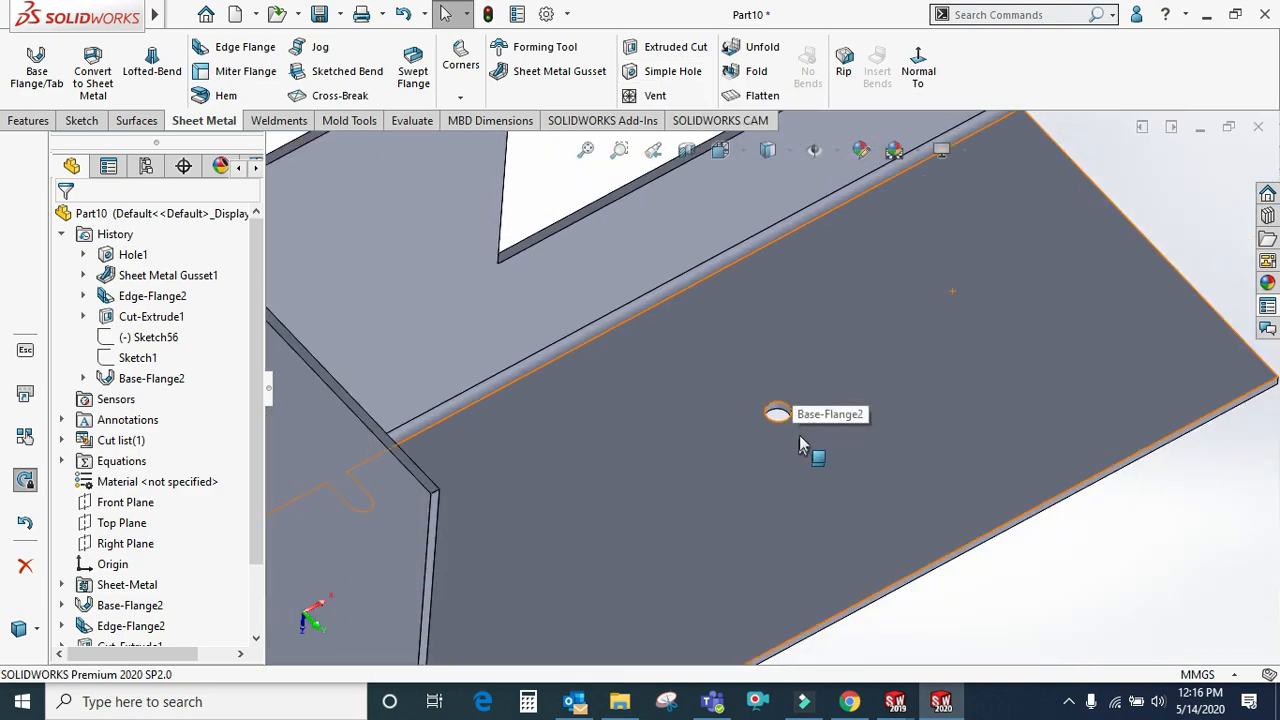
scroll(791, 355, "down", 1)
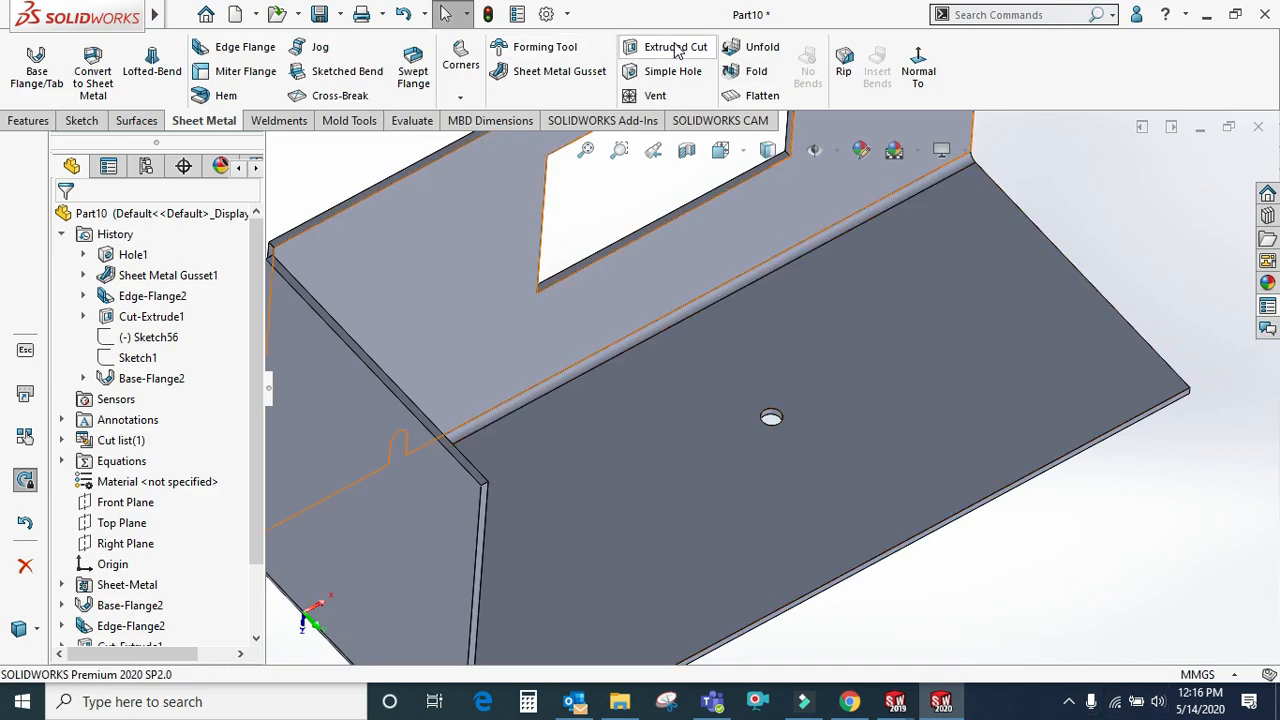
scroll(763, 272, "up", 5)
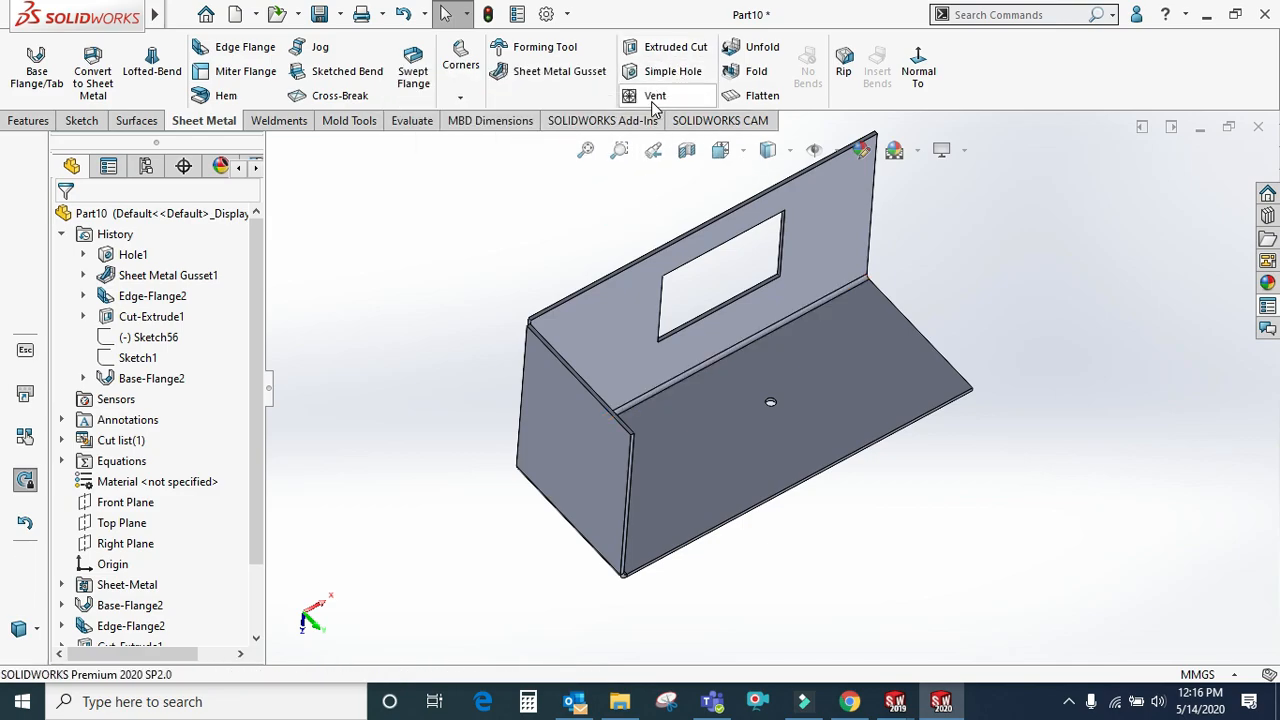
scroll(722, 310, "up", 6)
middle_click_drag(722, 310, 820, 334)
scroll(712, 478, "down", 5)
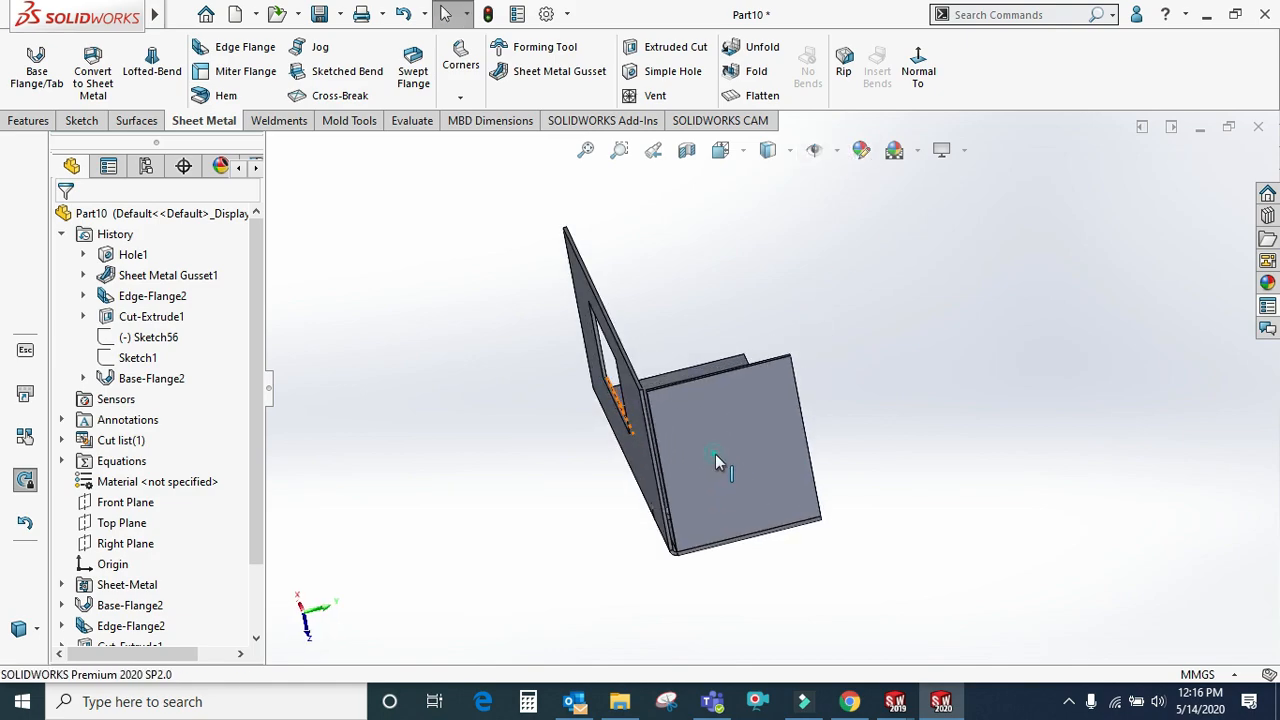
left_click(716, 462)
left_click(814, 391)
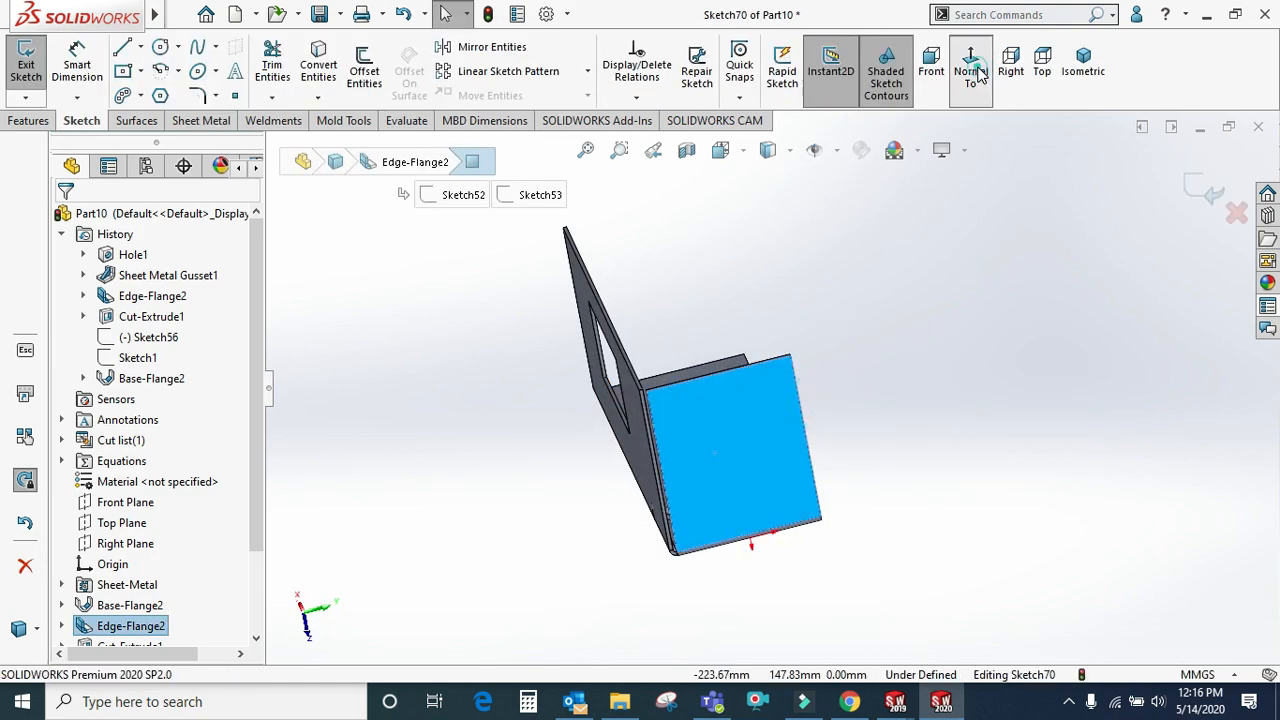
left_click(975, 68)
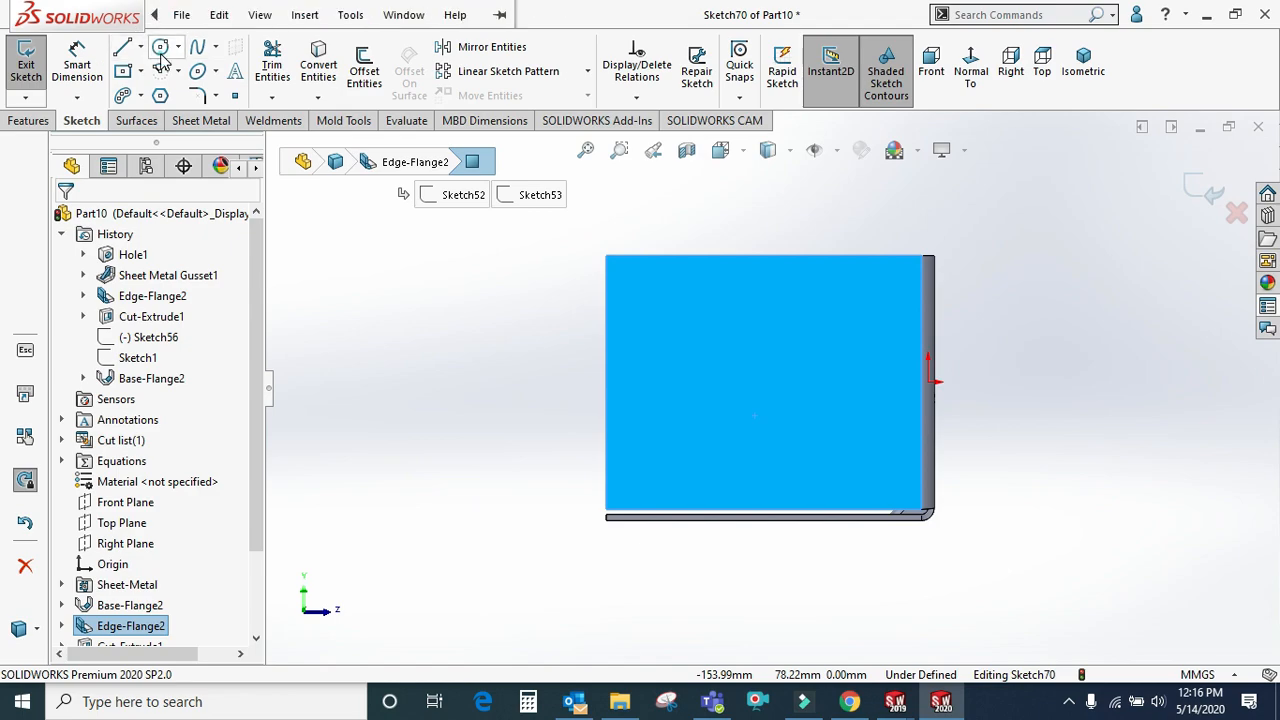
Sketch a circle about 61 mm in diameter in the middle of the flange face, with a vertical line across its full diameter
left_click(177, 46)
left_click(194, 71)
left_click_drag(760, 384, 760, 479)
left_click(141, 47)
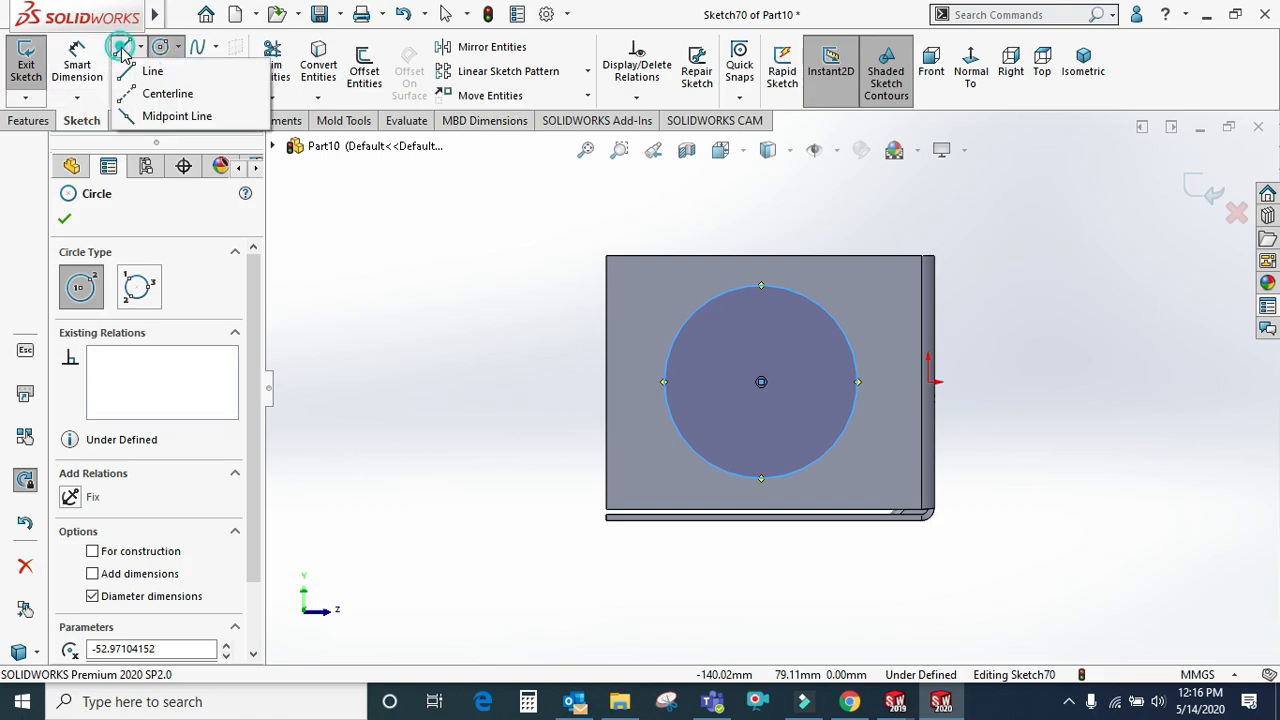
left_click(146, 69)
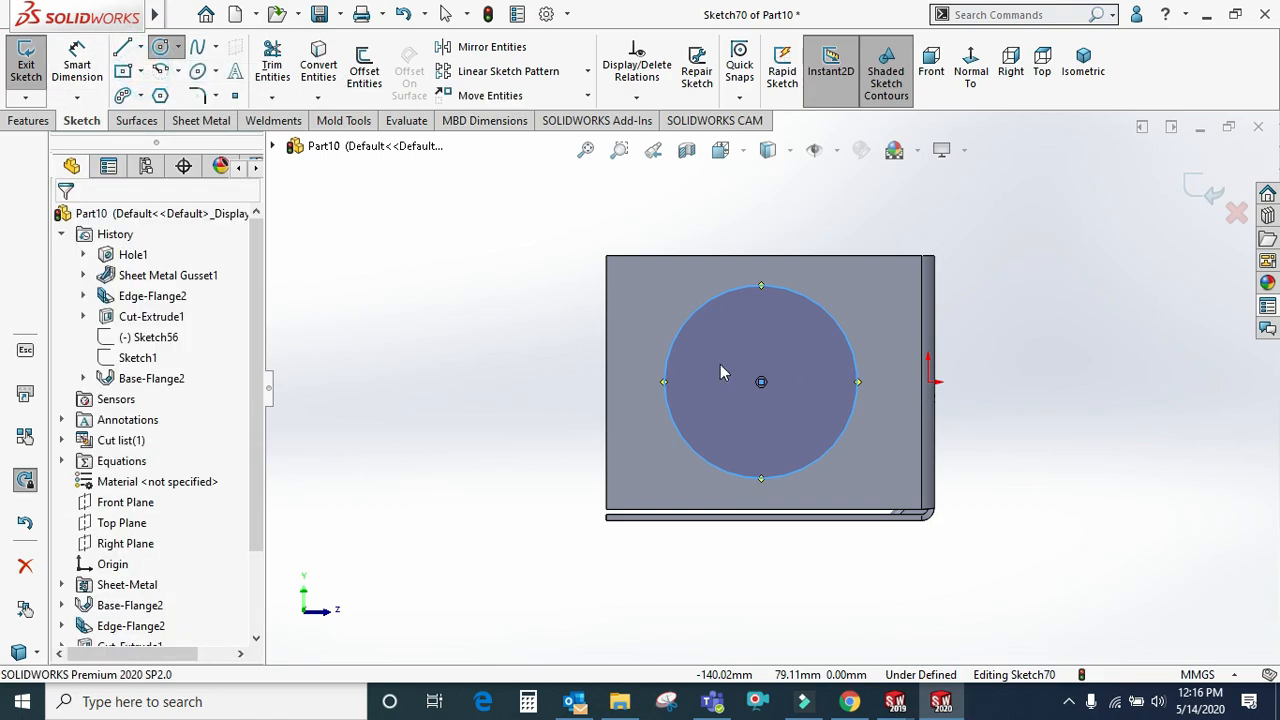
left_click(761, 286)
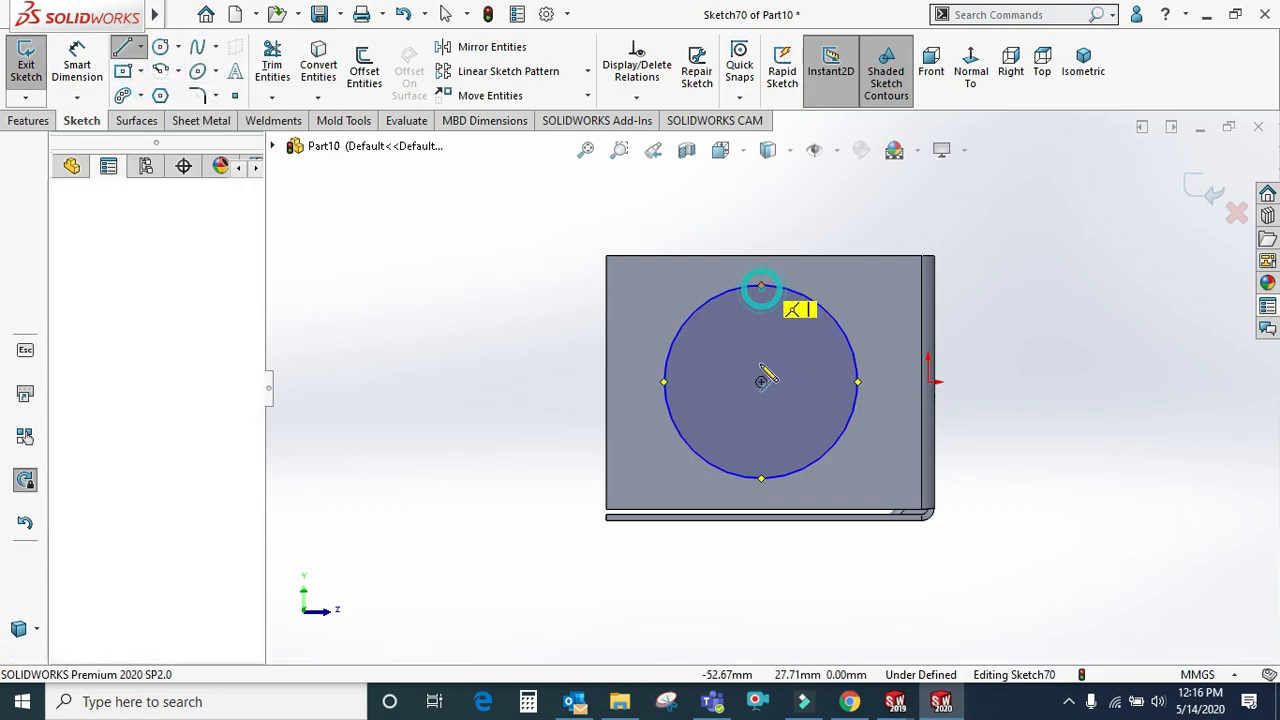
left_click(761, 479)
key("Escape")
left_click(587, 71)
left_click(573, 118)
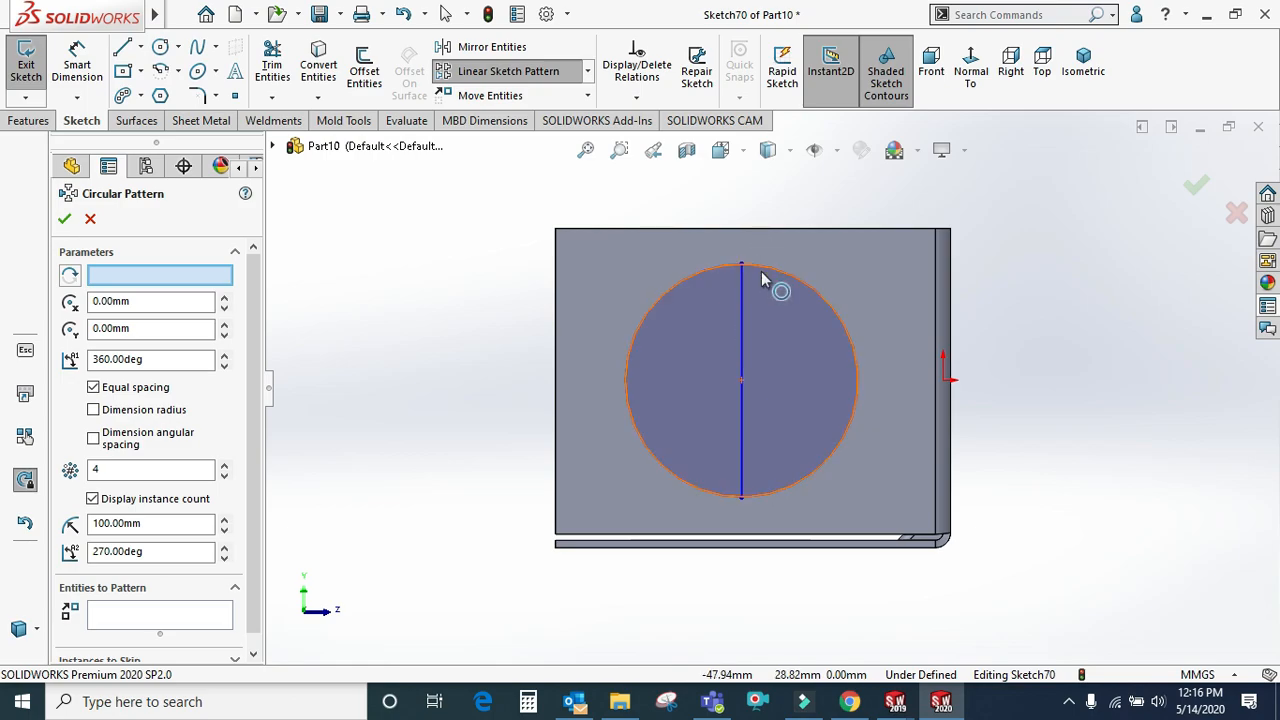
left_click(177, 275)
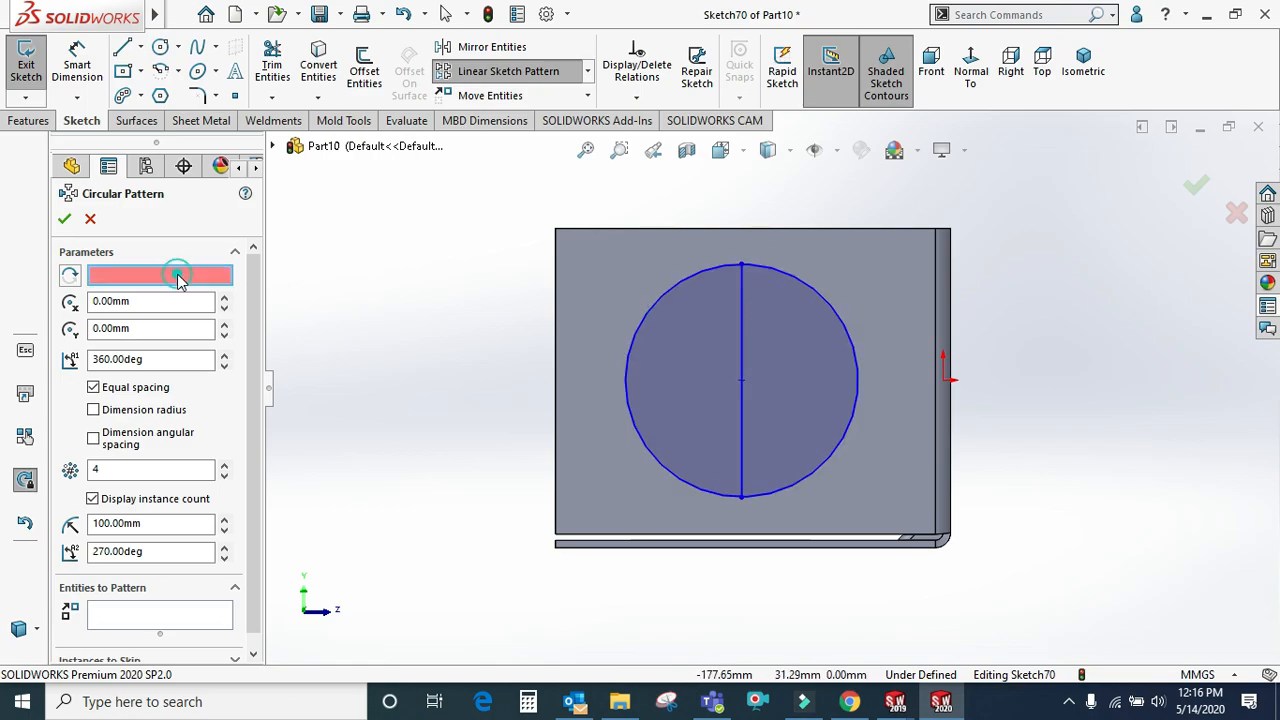
left_click(744, 314)
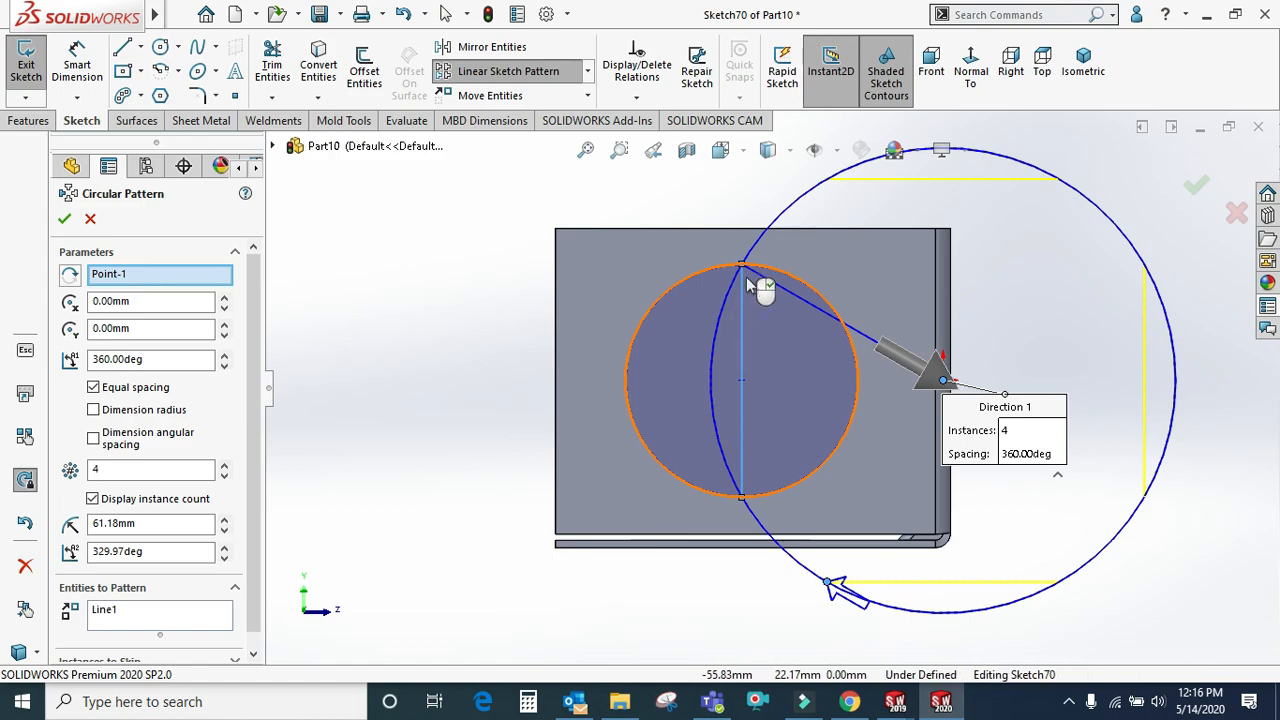
key("Escape")
Create a circular sketch pattern of the vertical line around the circle's centre, with 8 equally spaced instances over 360 degrees
left_click(589, 78)
left_click(566, 118)
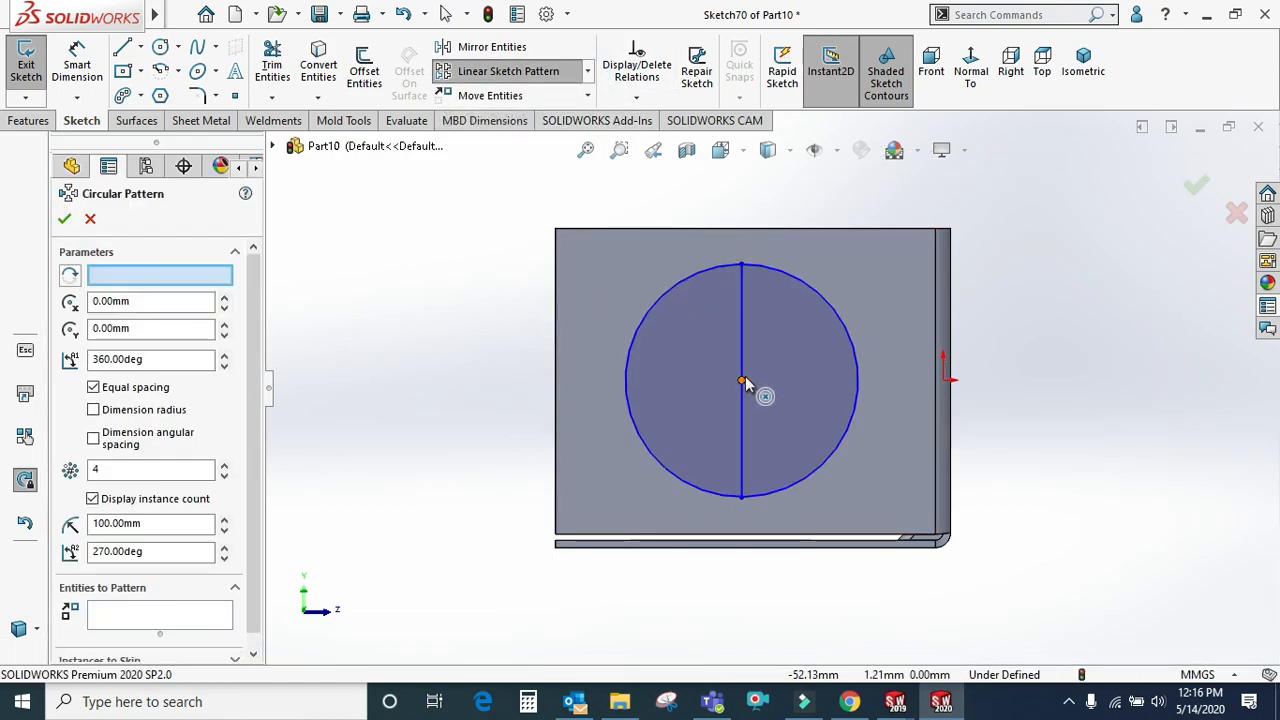
left_click(134, 275)
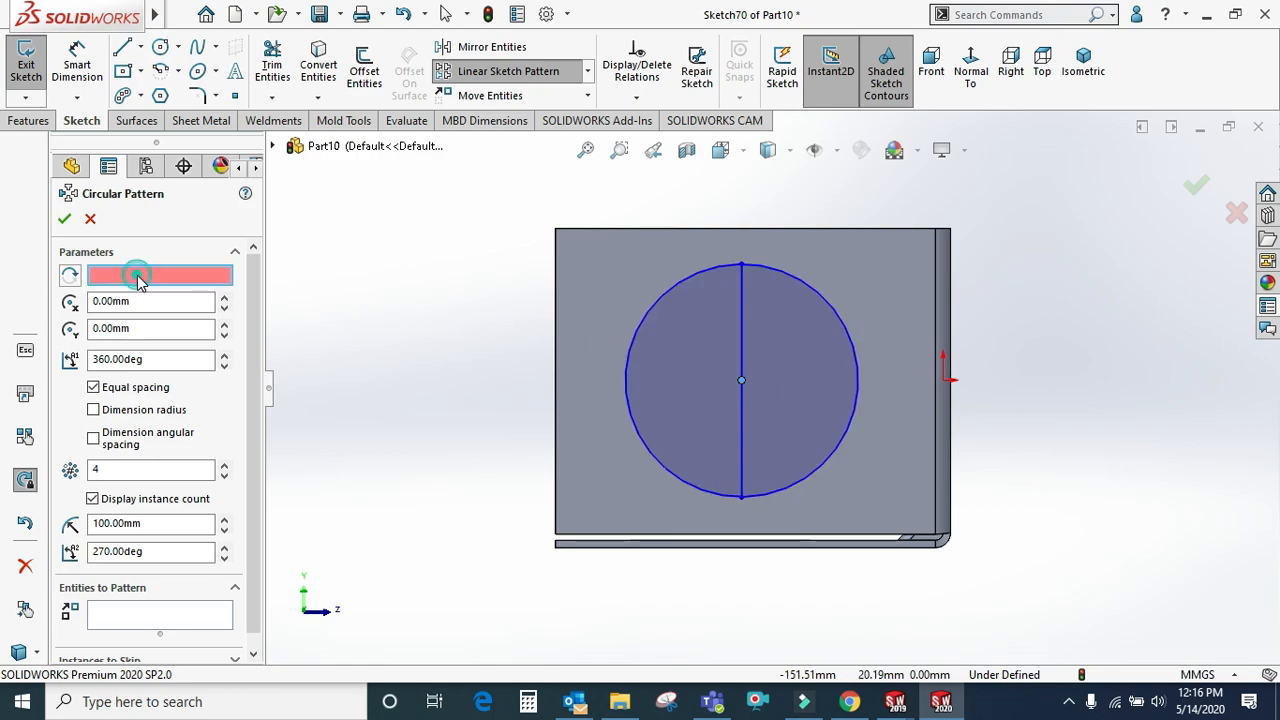
left_click(741, 381)
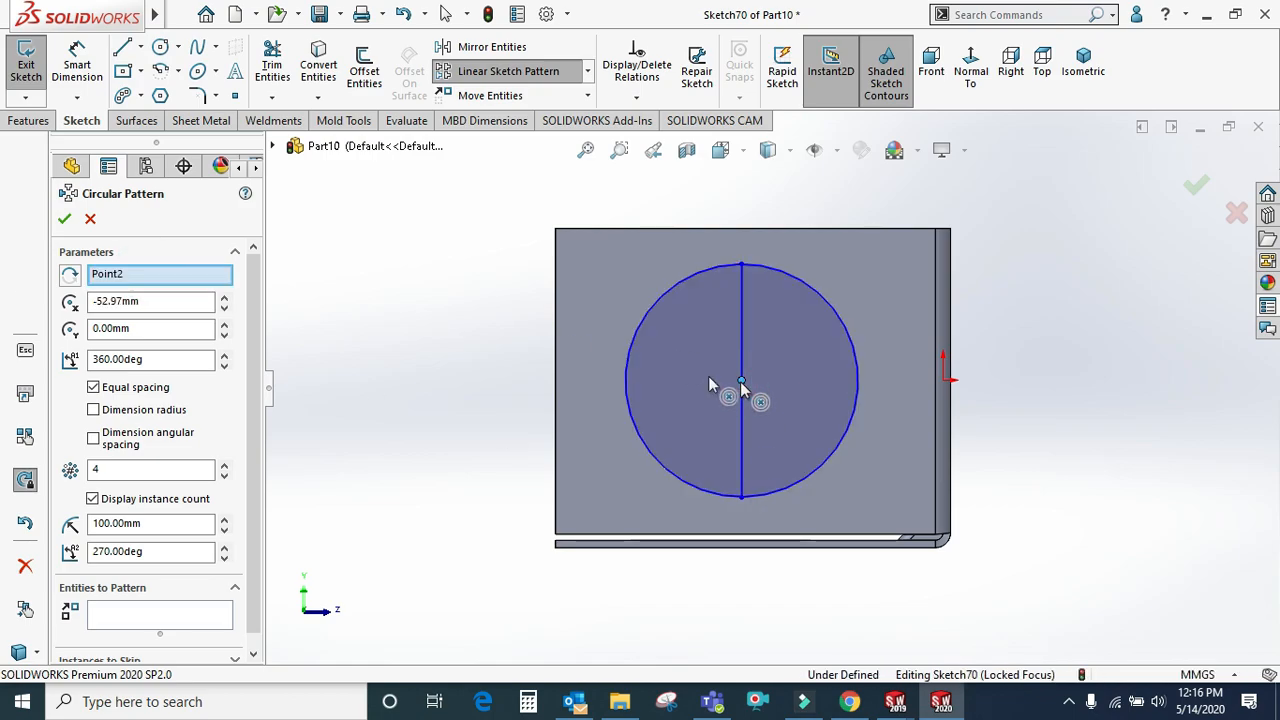
scroll(126, 615, "down", 1)
left_click(124, 601)
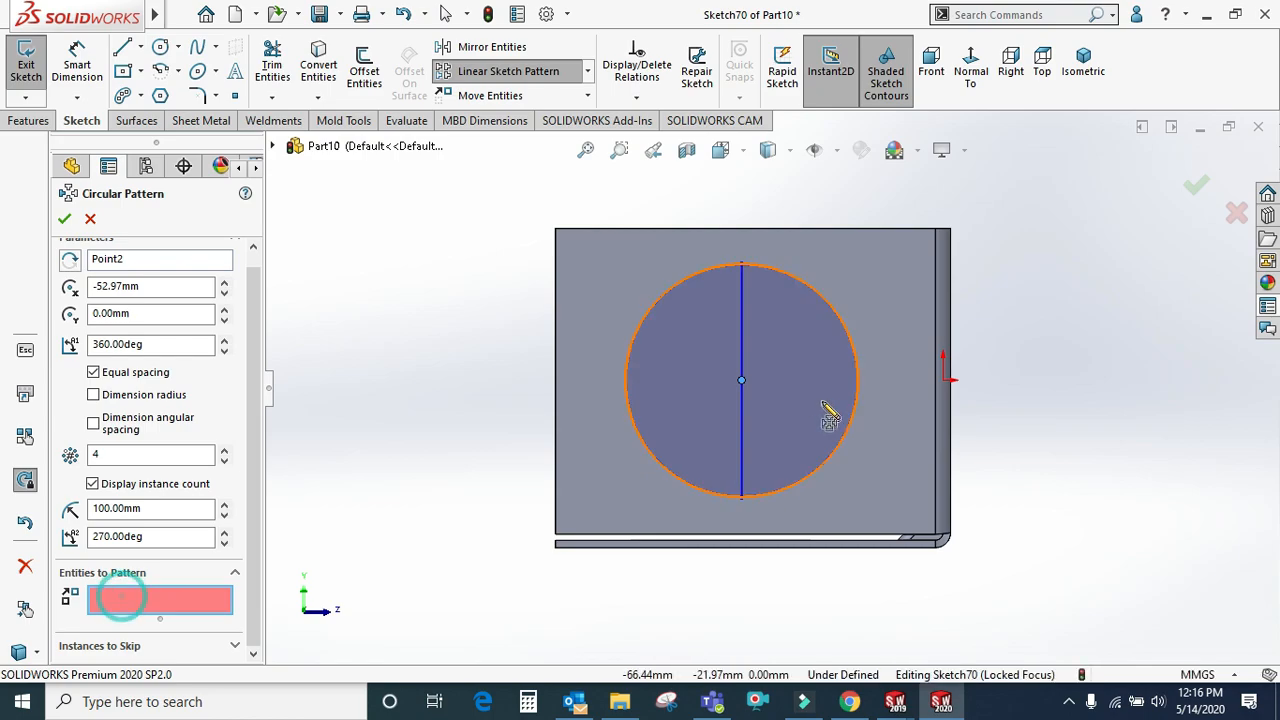
left_click(741, 348)
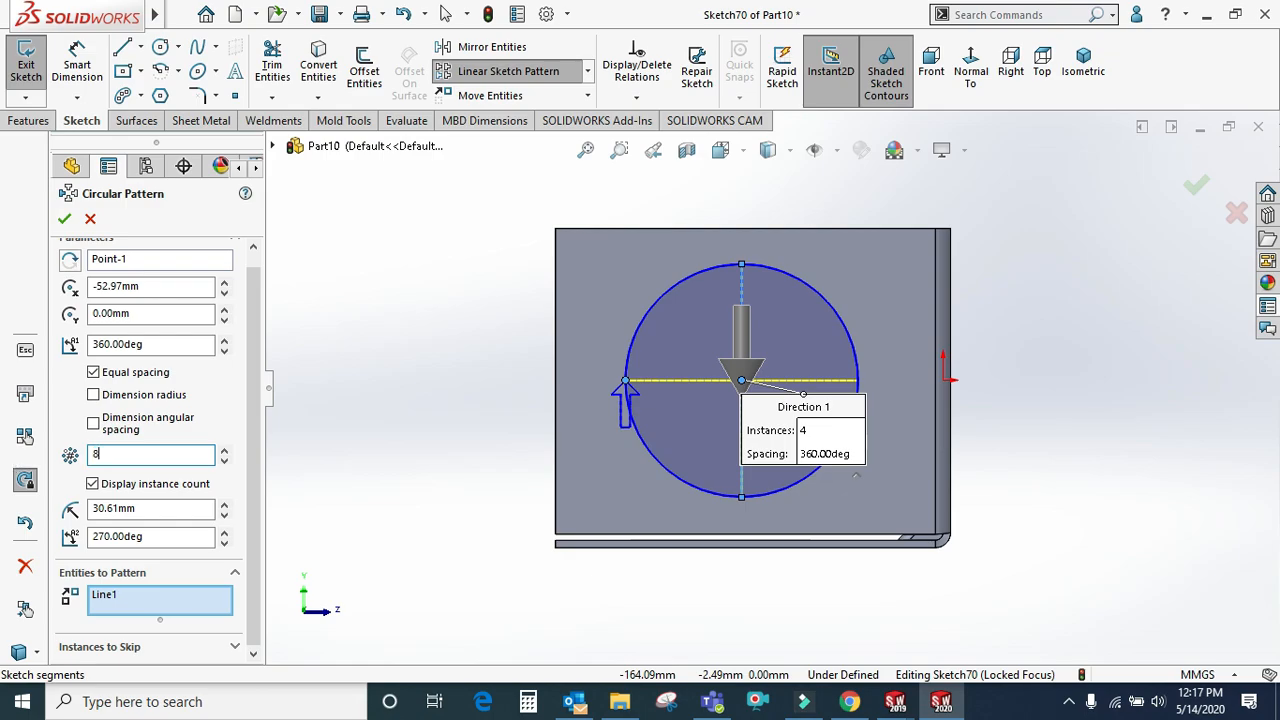
left_click(64, 218)
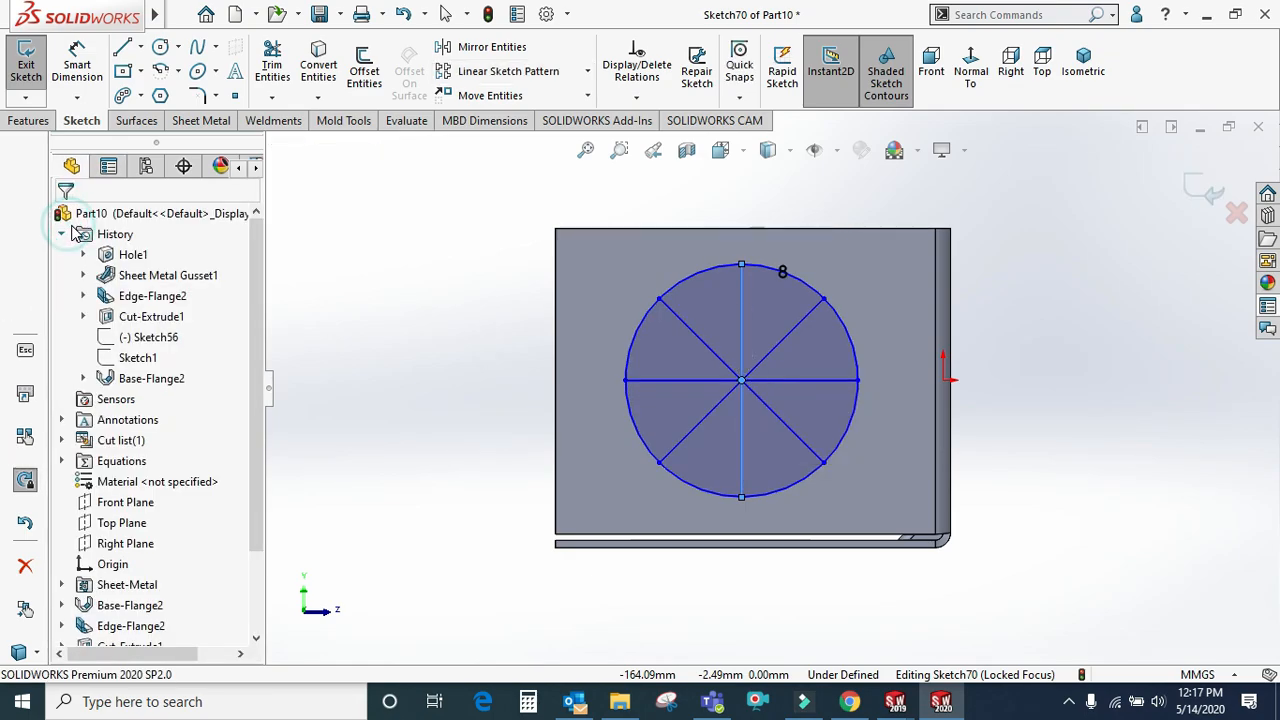
Sketch a concentric inner circle about 37 mm in diameter at the centre of the patterned lines
key("f")
left_click(165, 49)
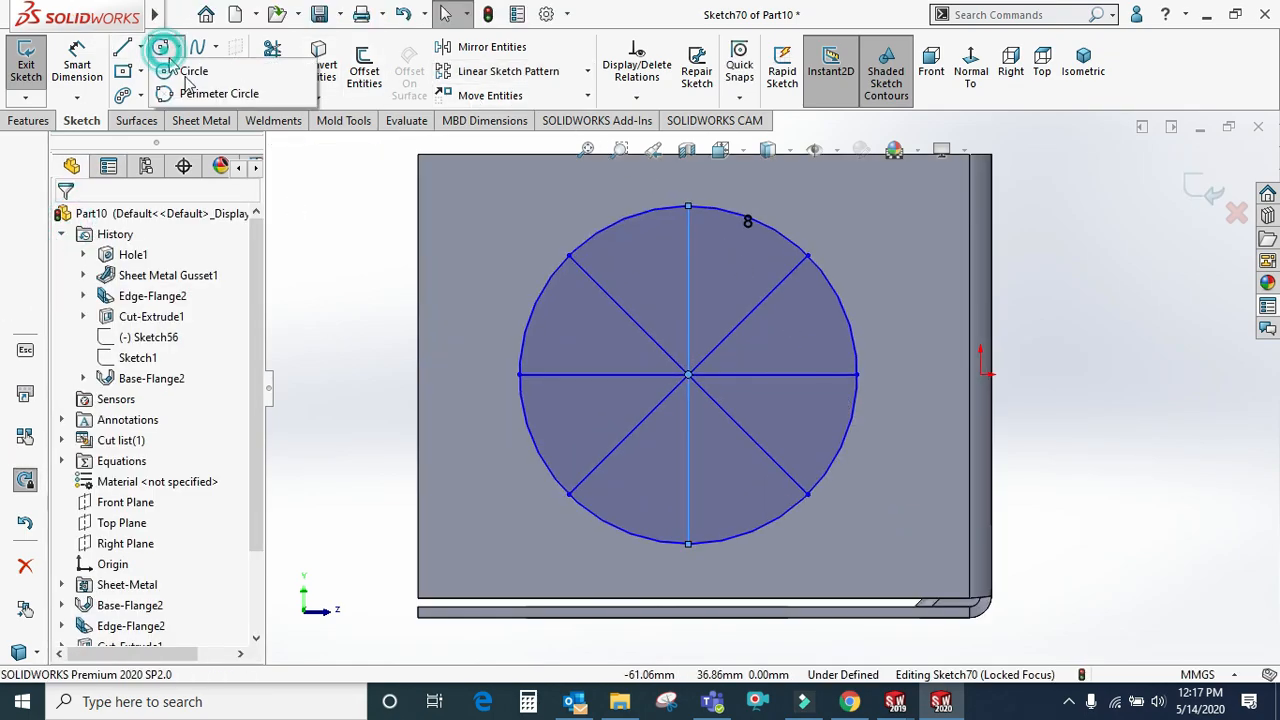
left_click(234, 75)
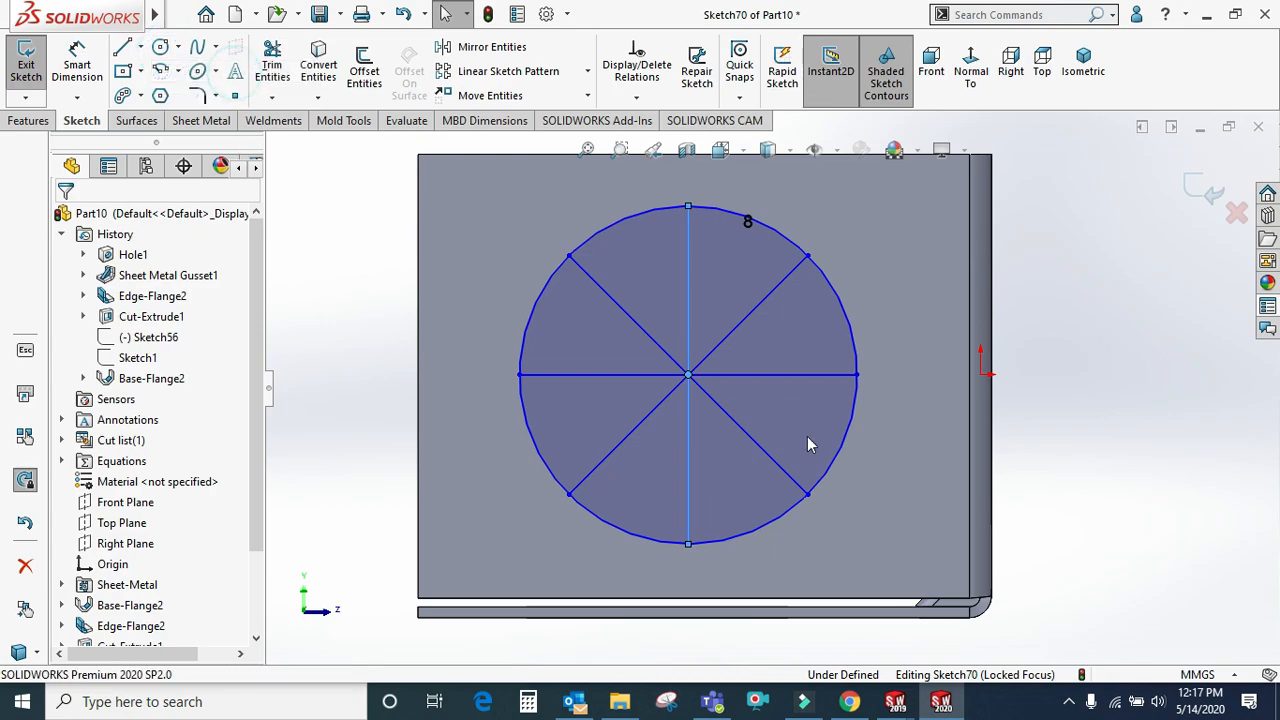
left_click(688, 375)
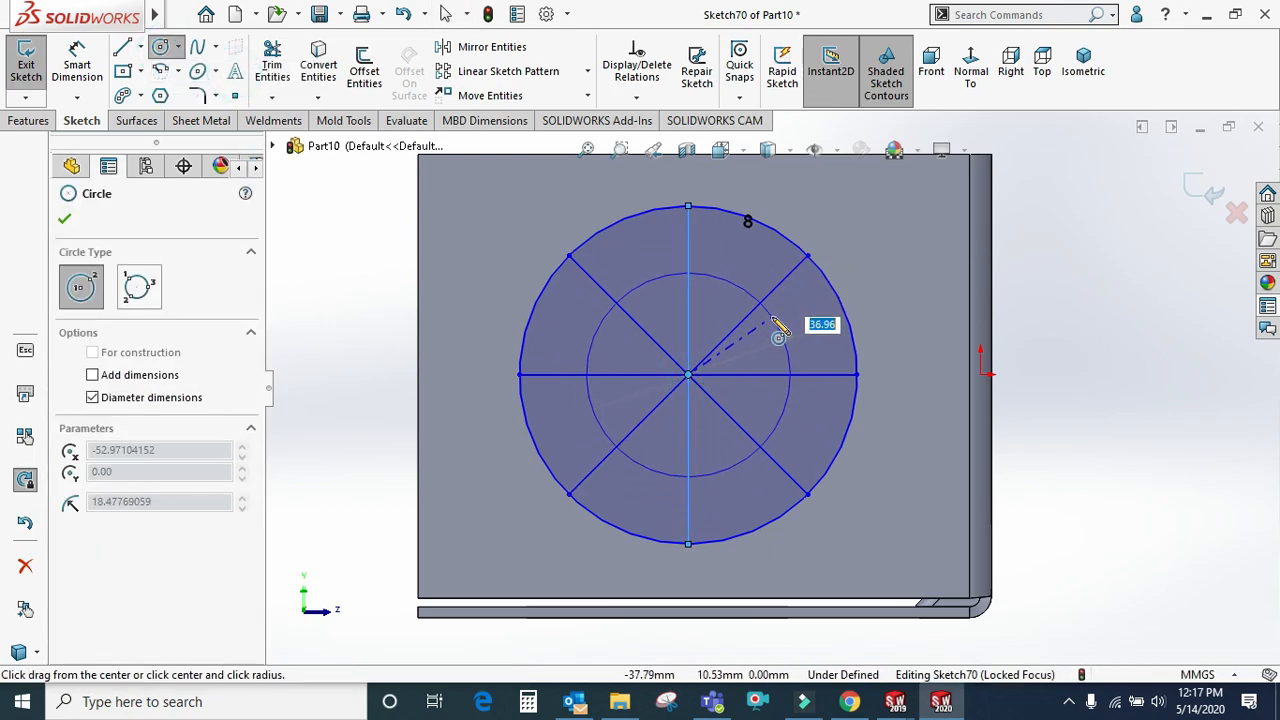
left_click(772, 320)
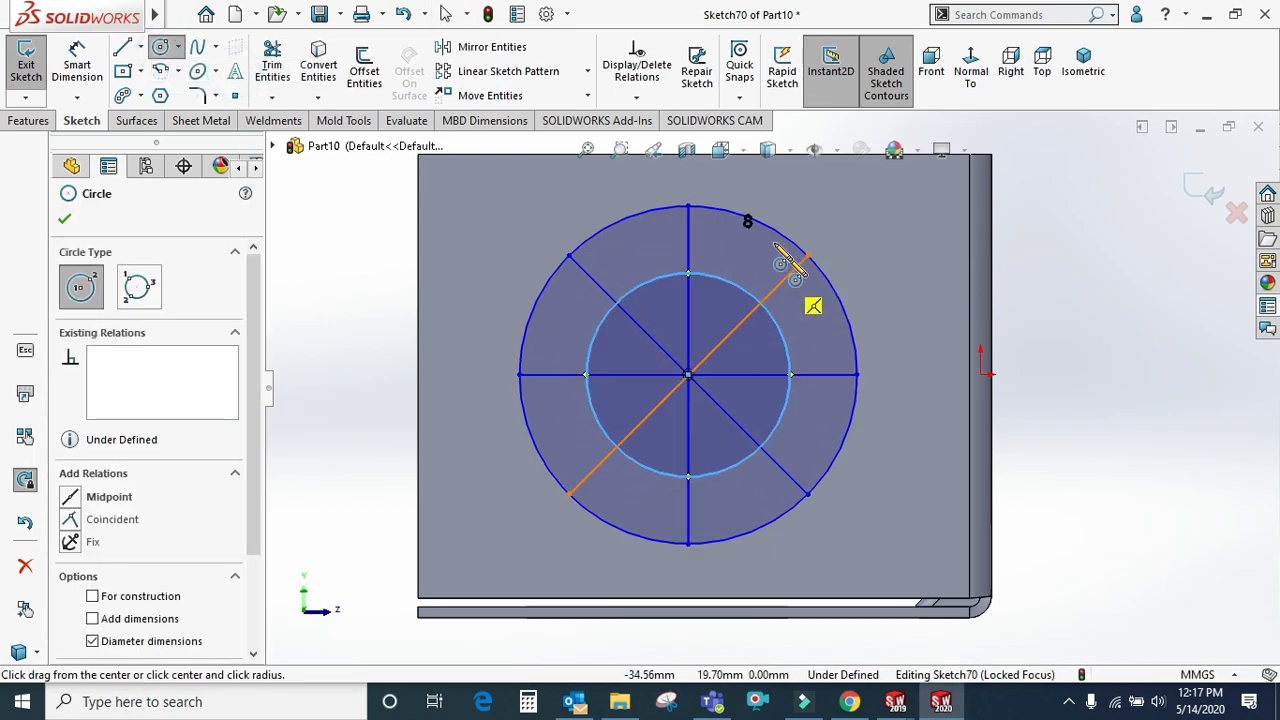
left_click(62, 219)
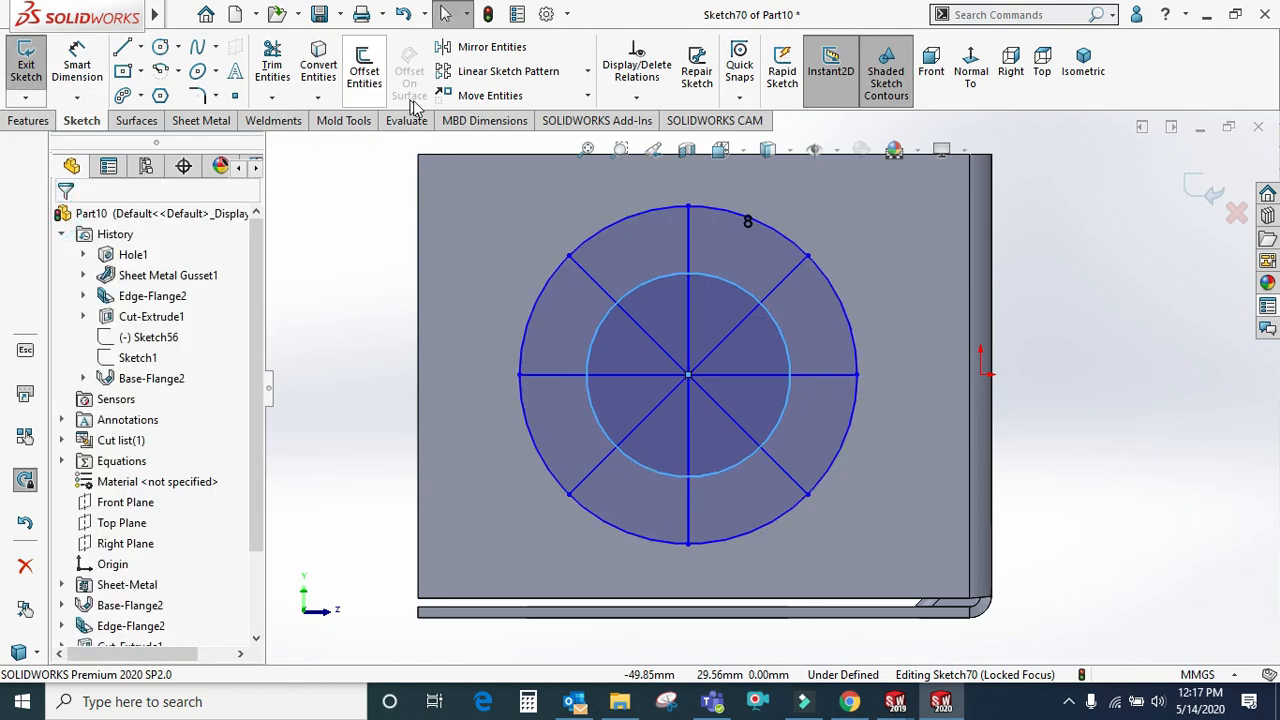
Close the vent layout sketch and start a Vent feature with the outer circle as its boundary
left_click(1214, 196)
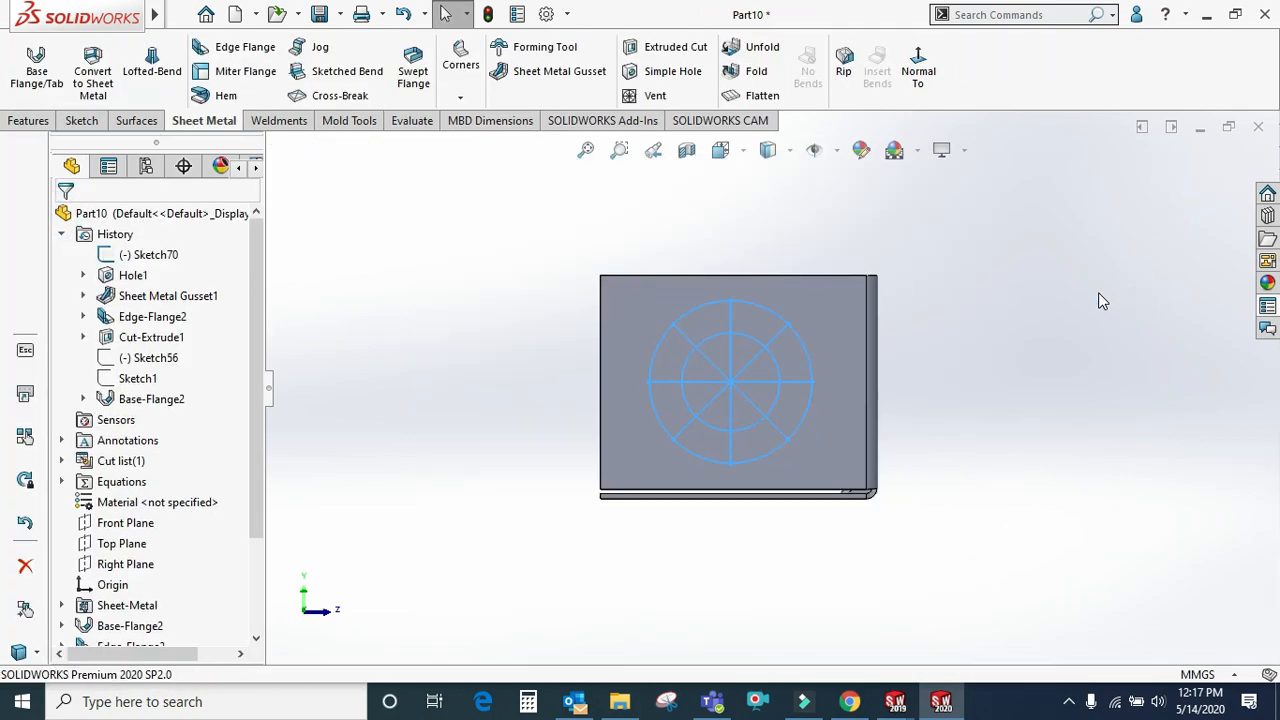
middle_click_drag(1098, 300, 829, 320)
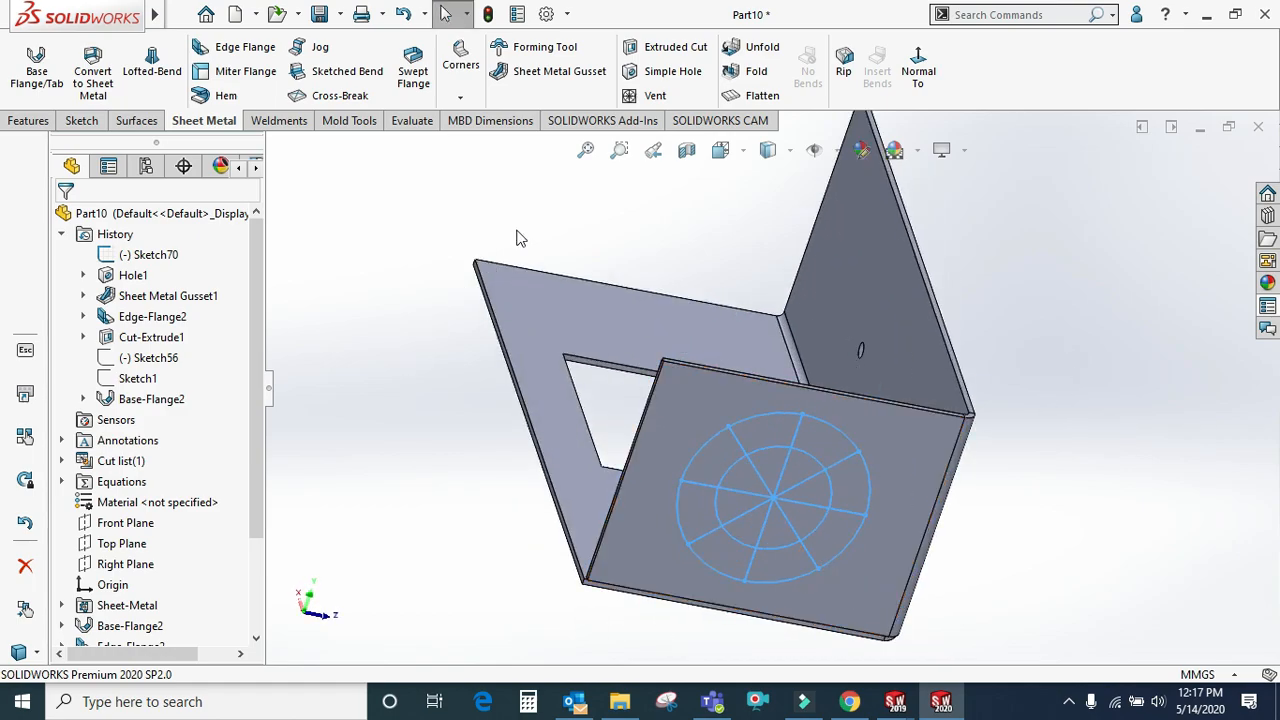
left_click(637, 95)
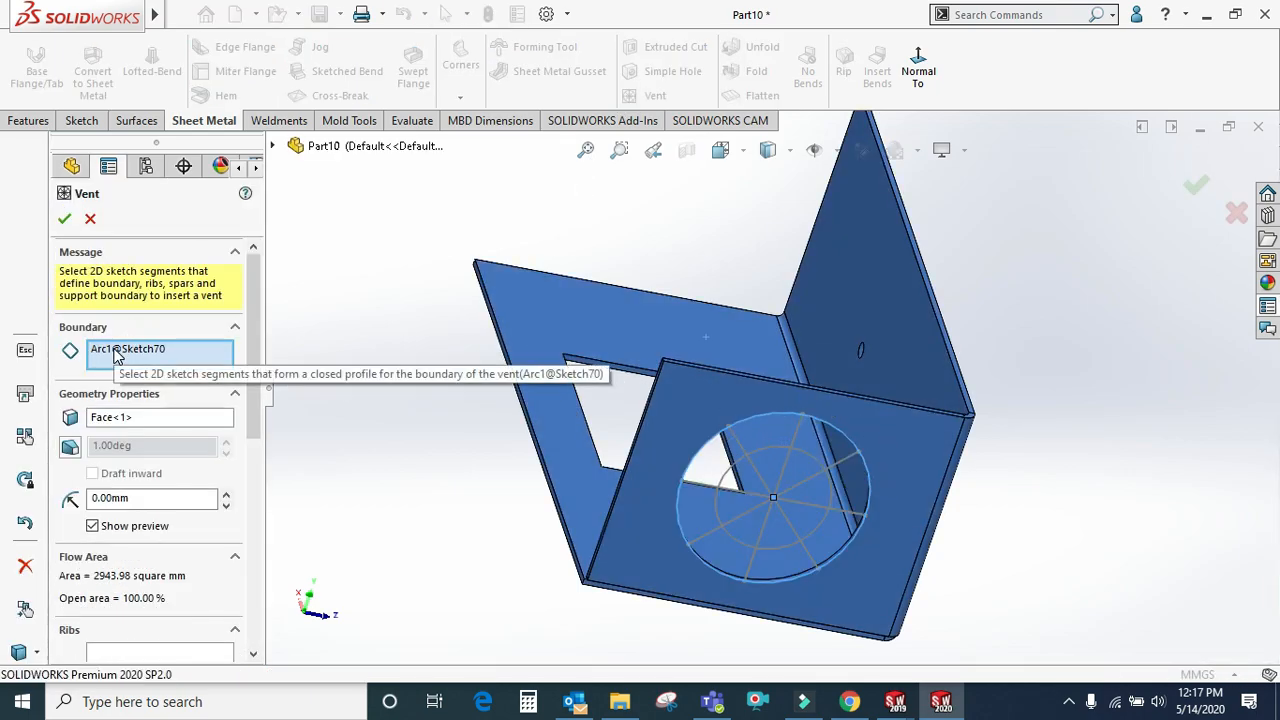
left_click_drag(250, 392, 247, 493)
Assign the four diameter lines and the inner circle as ribs of the vent
left_click(185, 418)
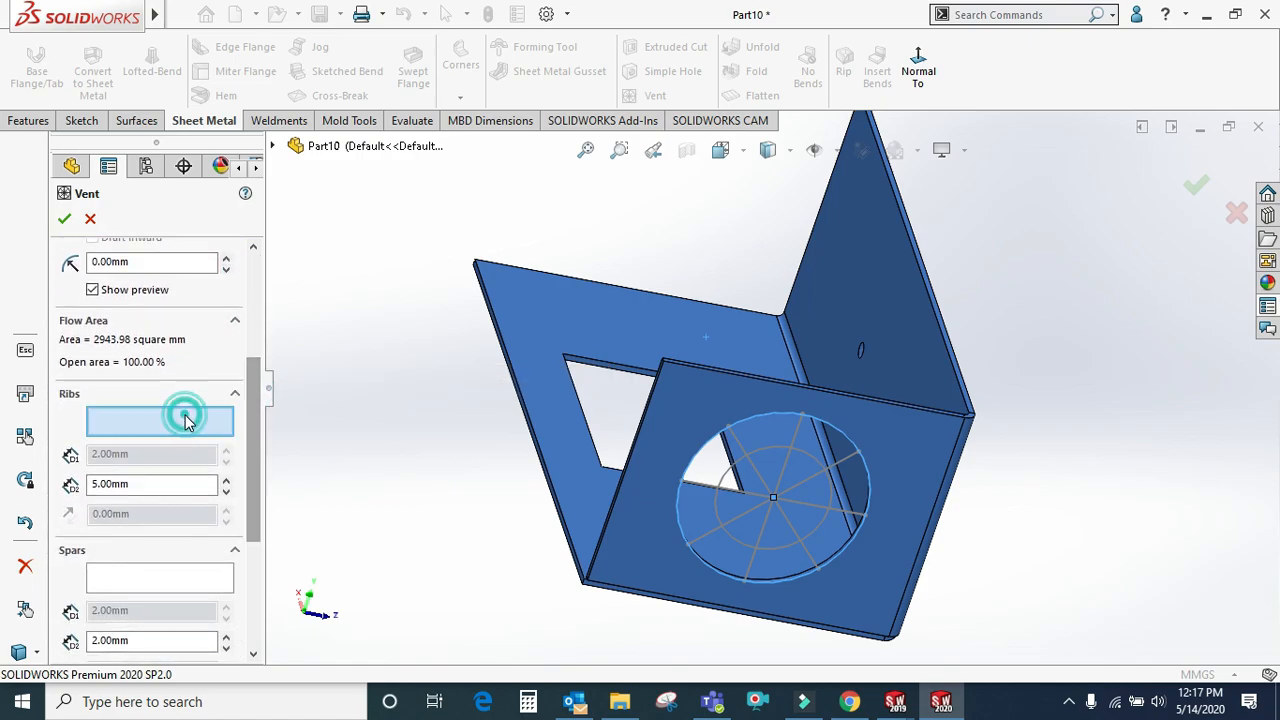
scroll(830, 424, "down", 3)
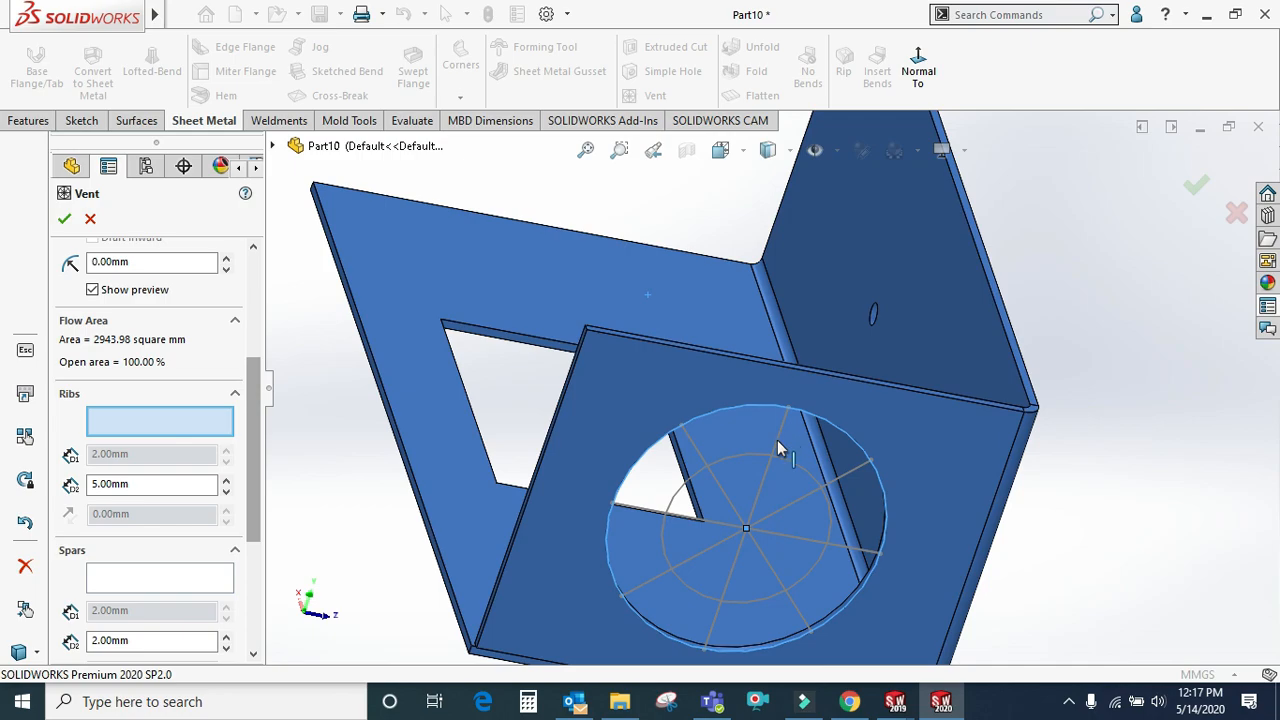
scroll(775, 443, "up", 3)
middle_click_drag(767, 447, 779, 280)
scroll(779, 280, "down", 3)
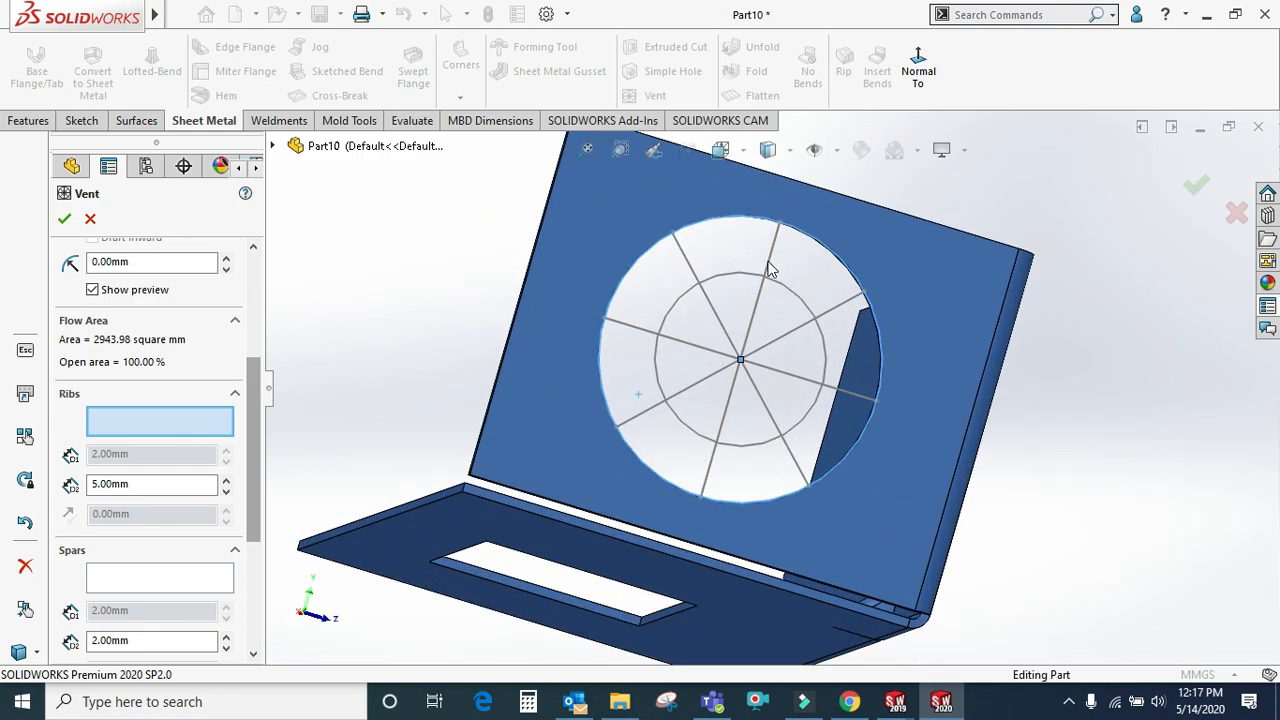
left_click(769, 265)
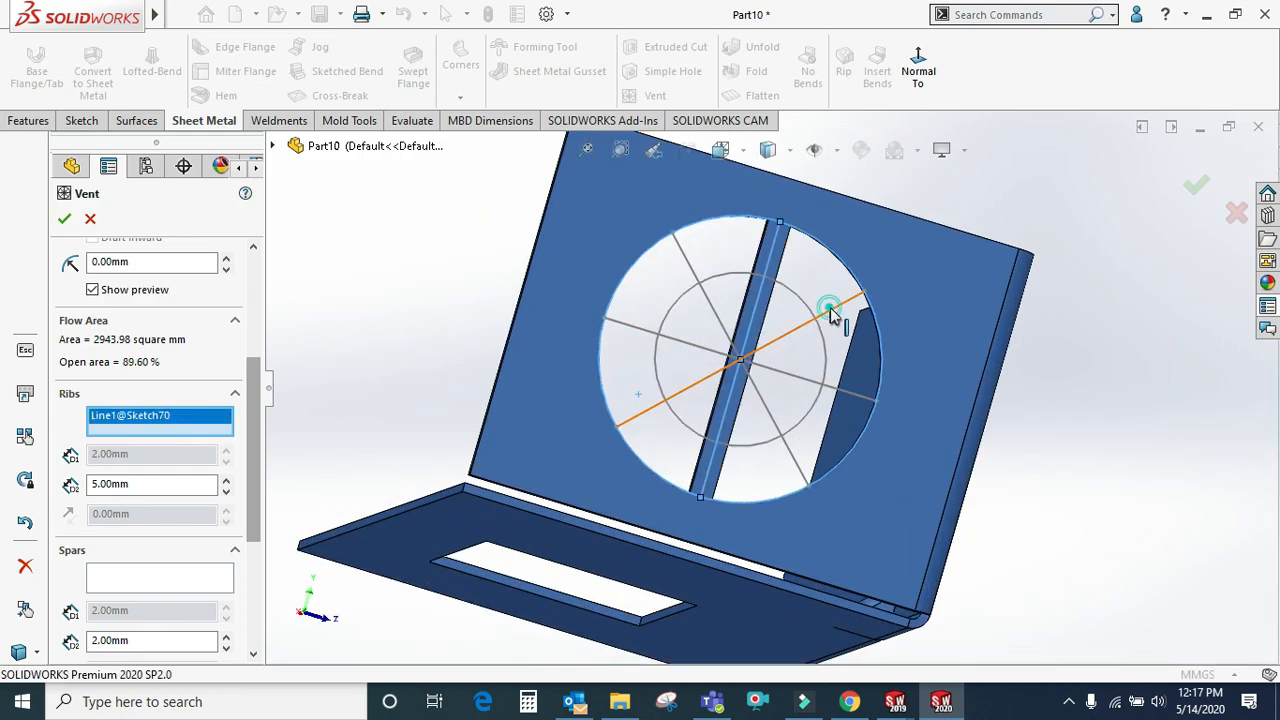
left_click(829, 393)
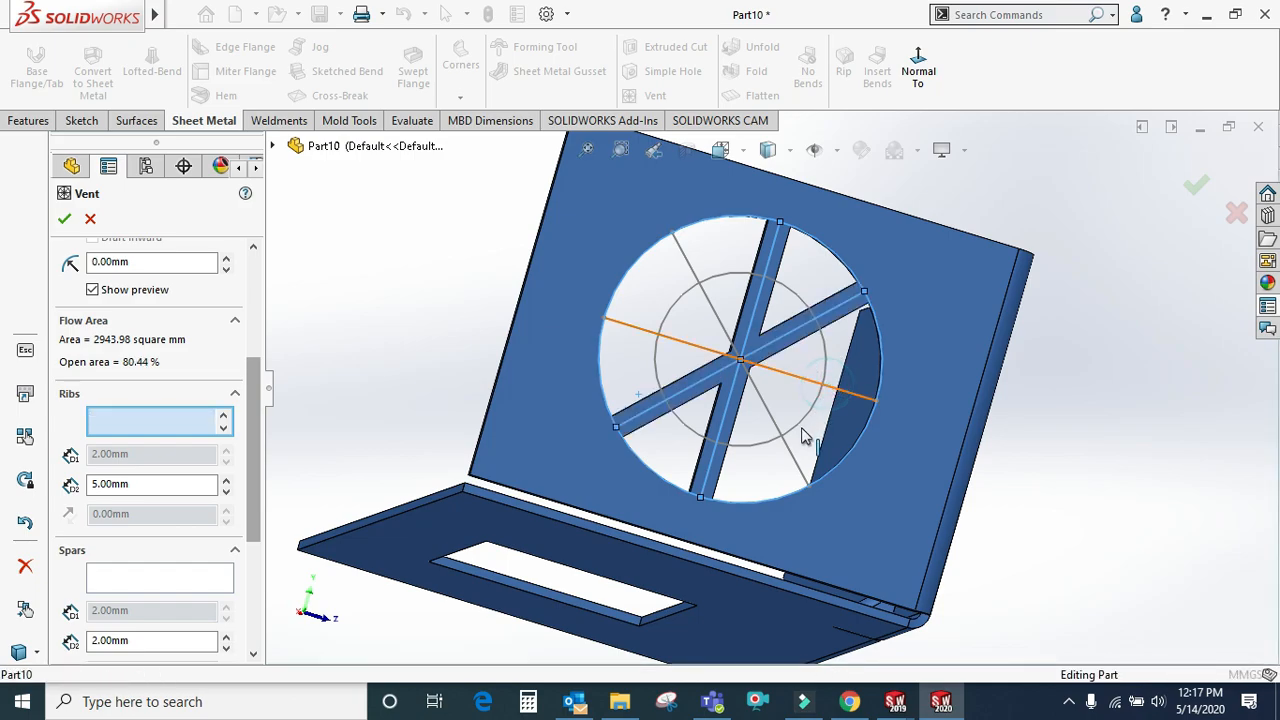
left_click(789, 455)
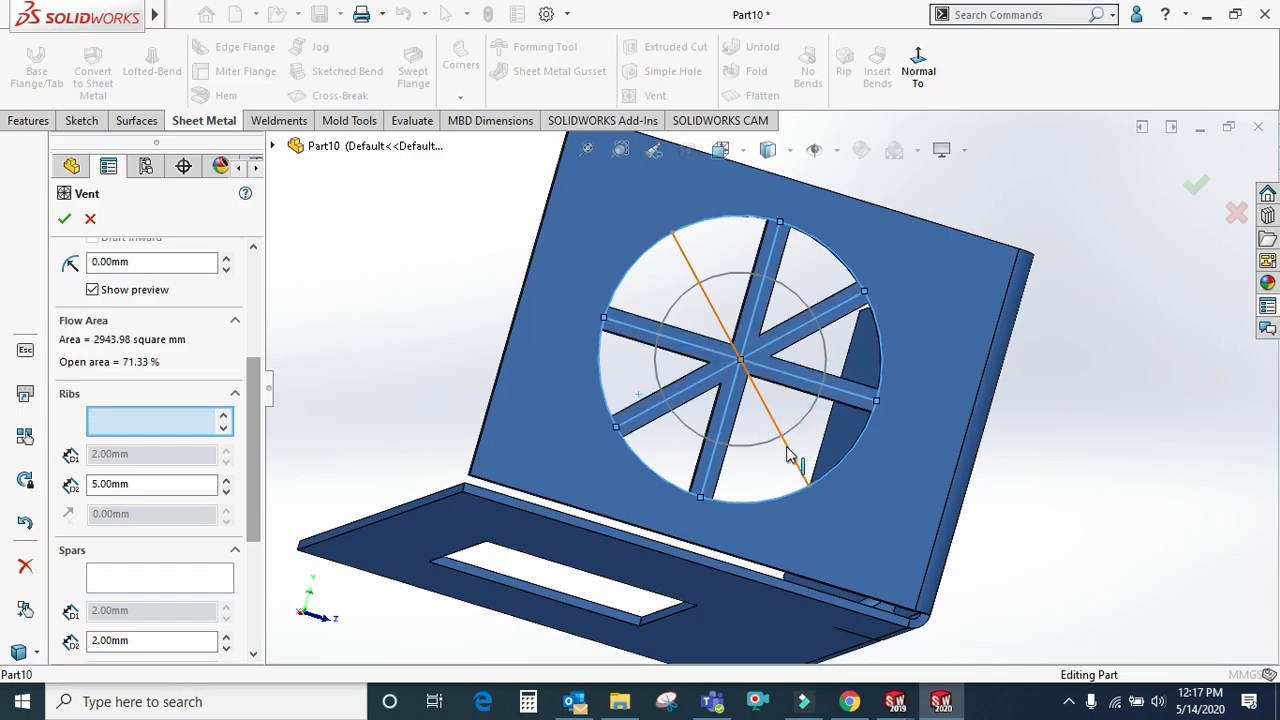
left_click(797, 435)
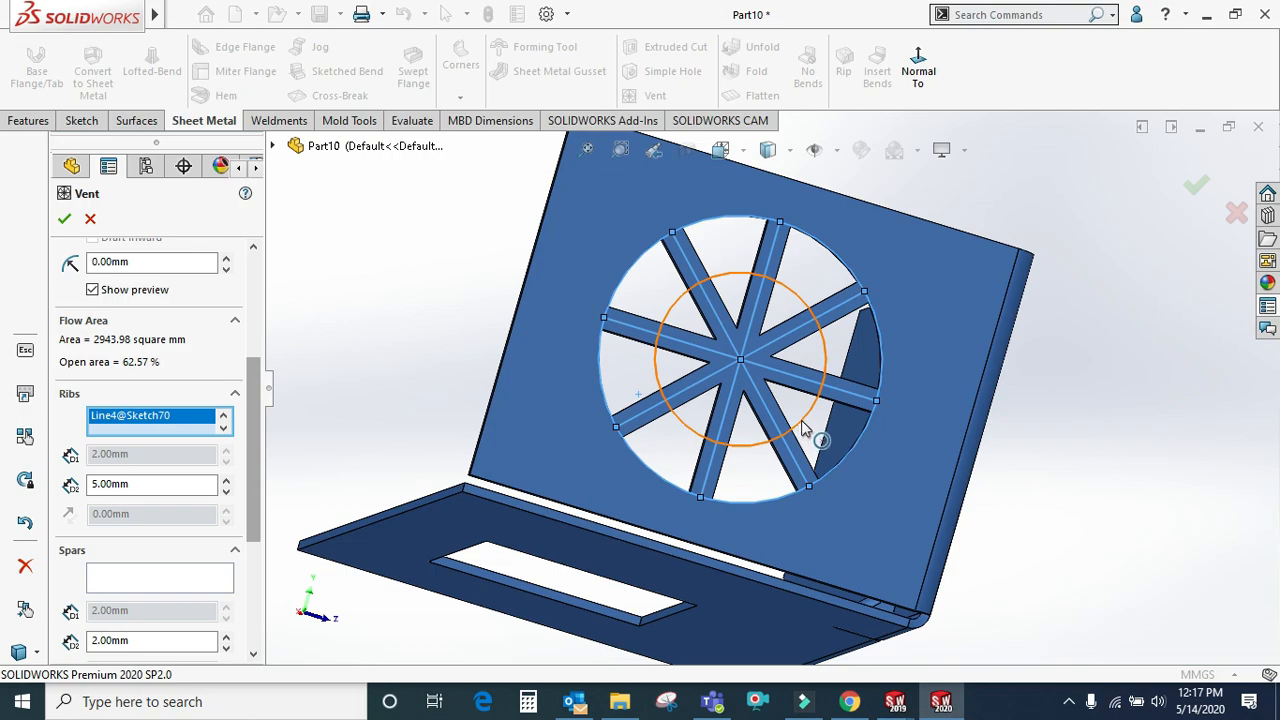
left_click(801, 420)
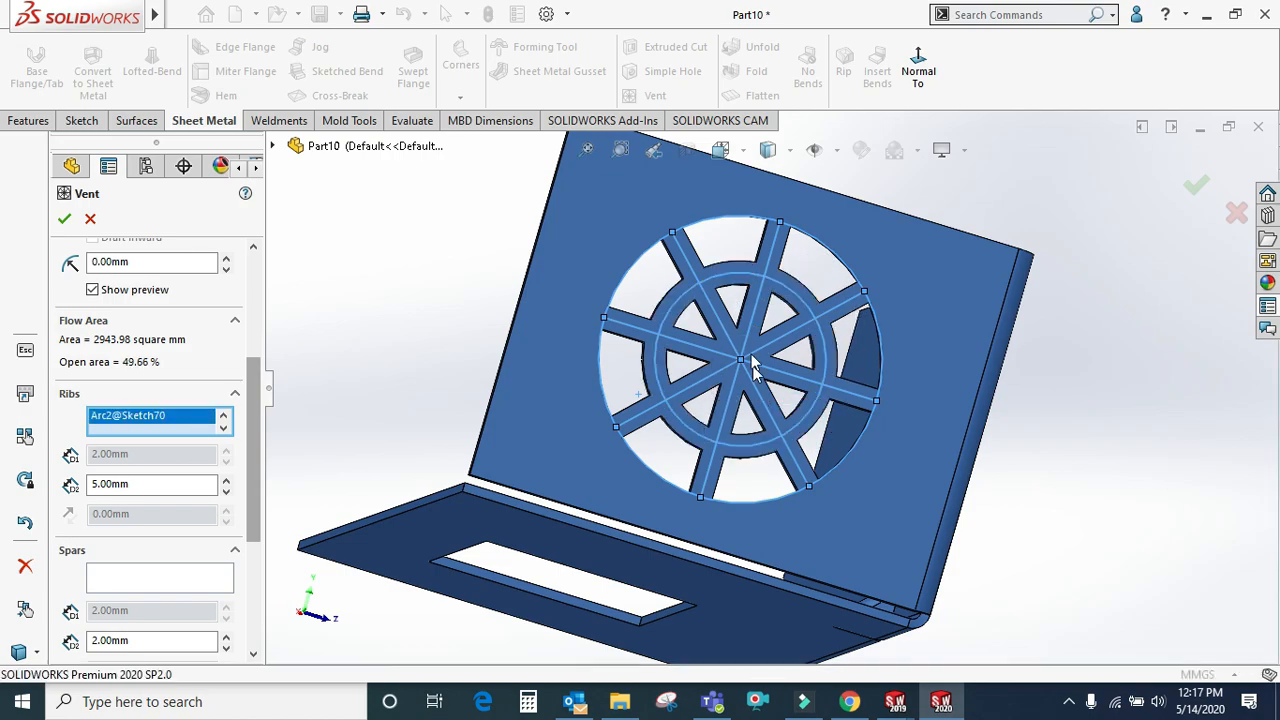
Set the vent's rib width to 1 mm and create the vent
double_click(161, 486)
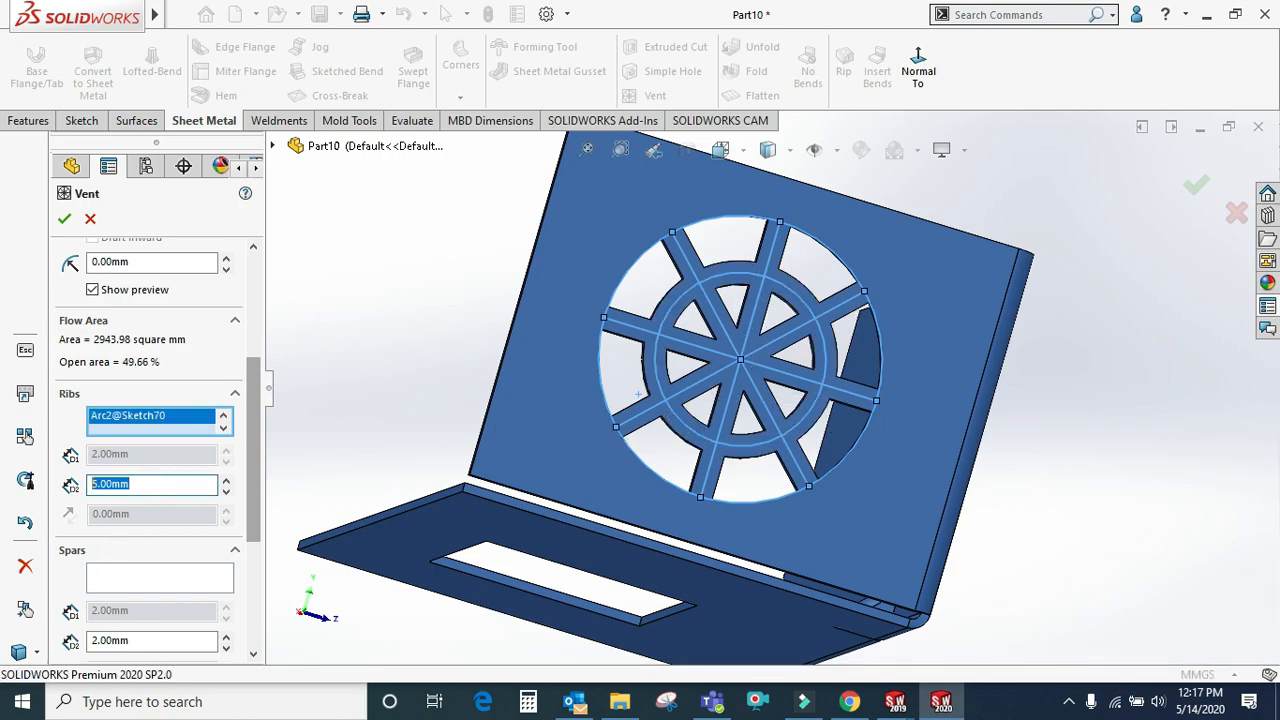
type("1")
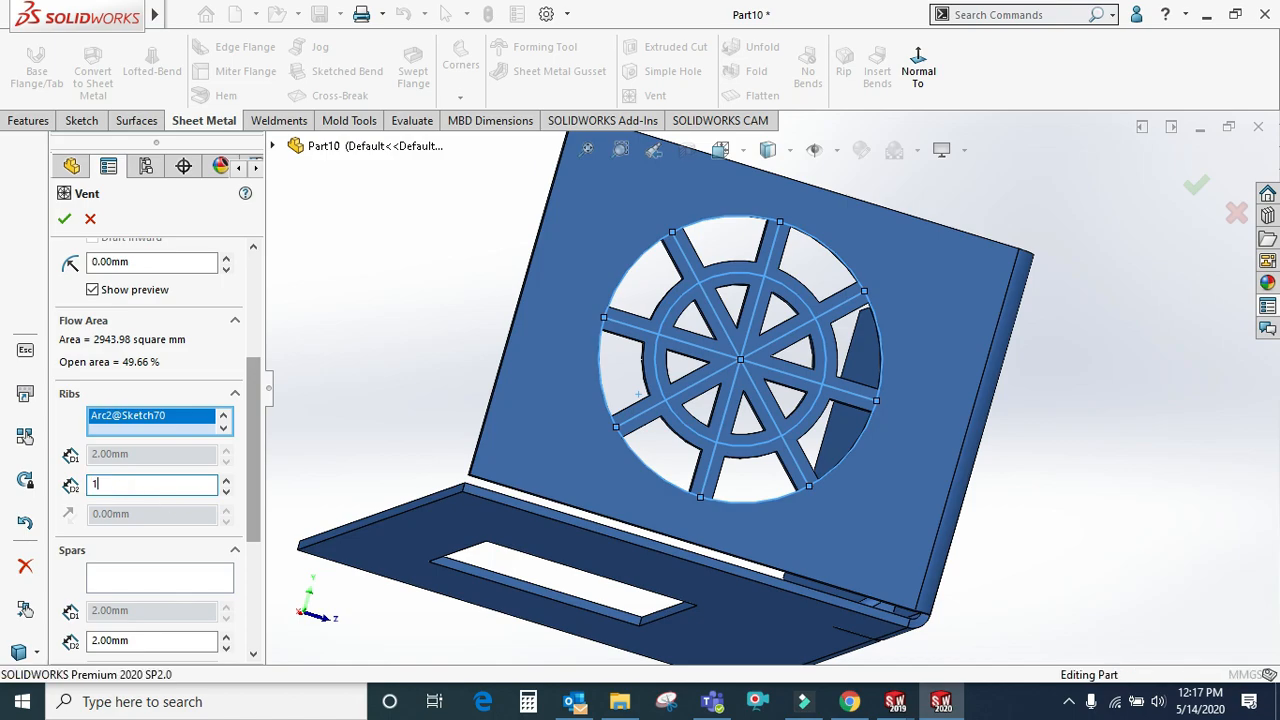
key("Return")
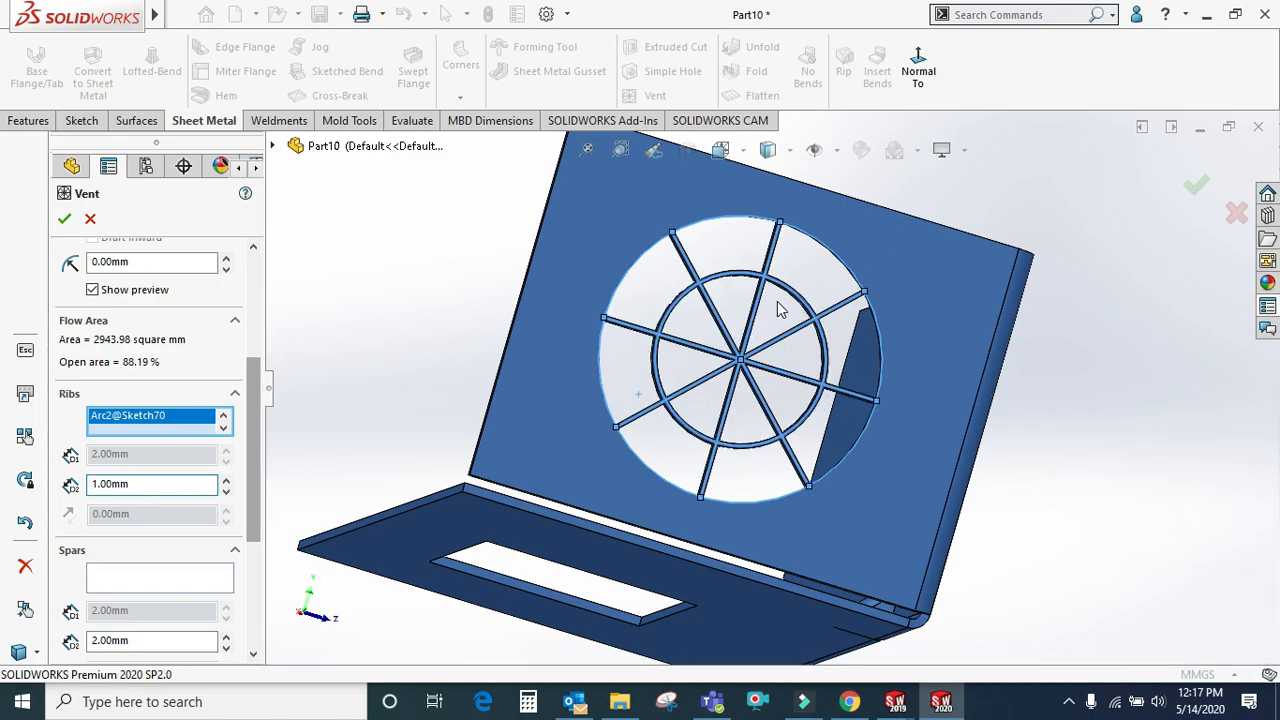
scroll(762, 306, "up", 1)
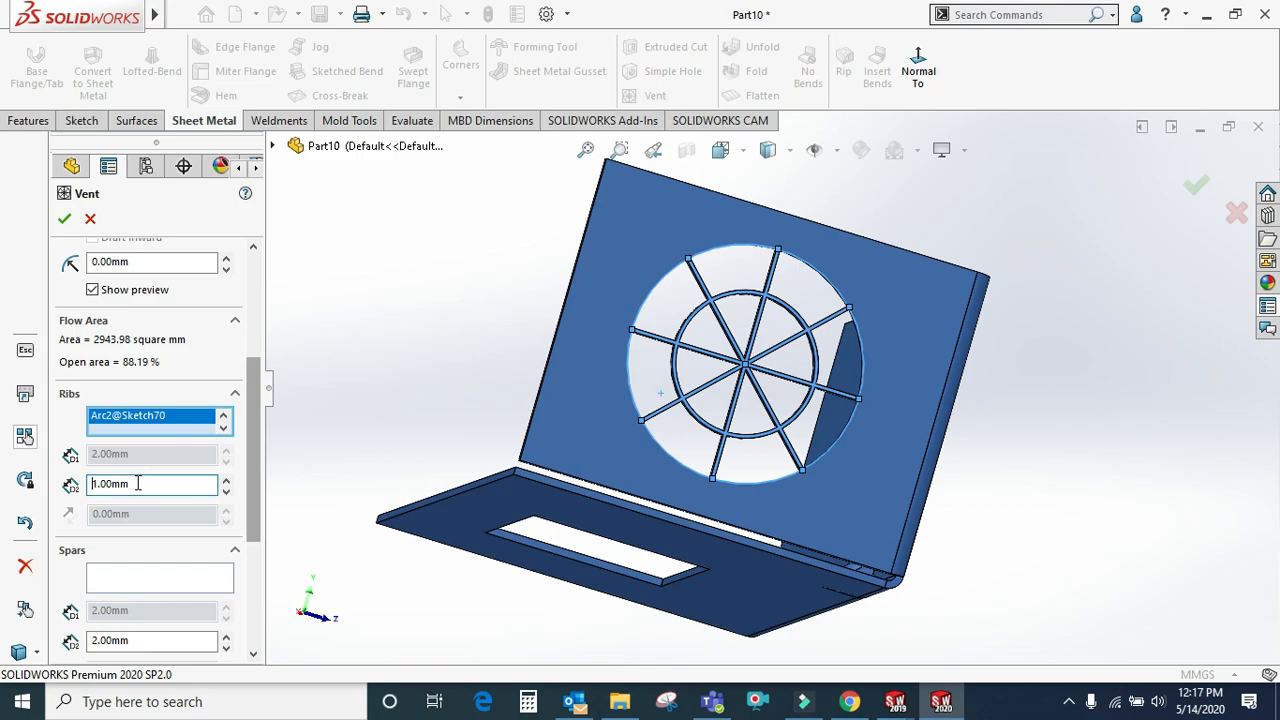
left_click(65, 220)
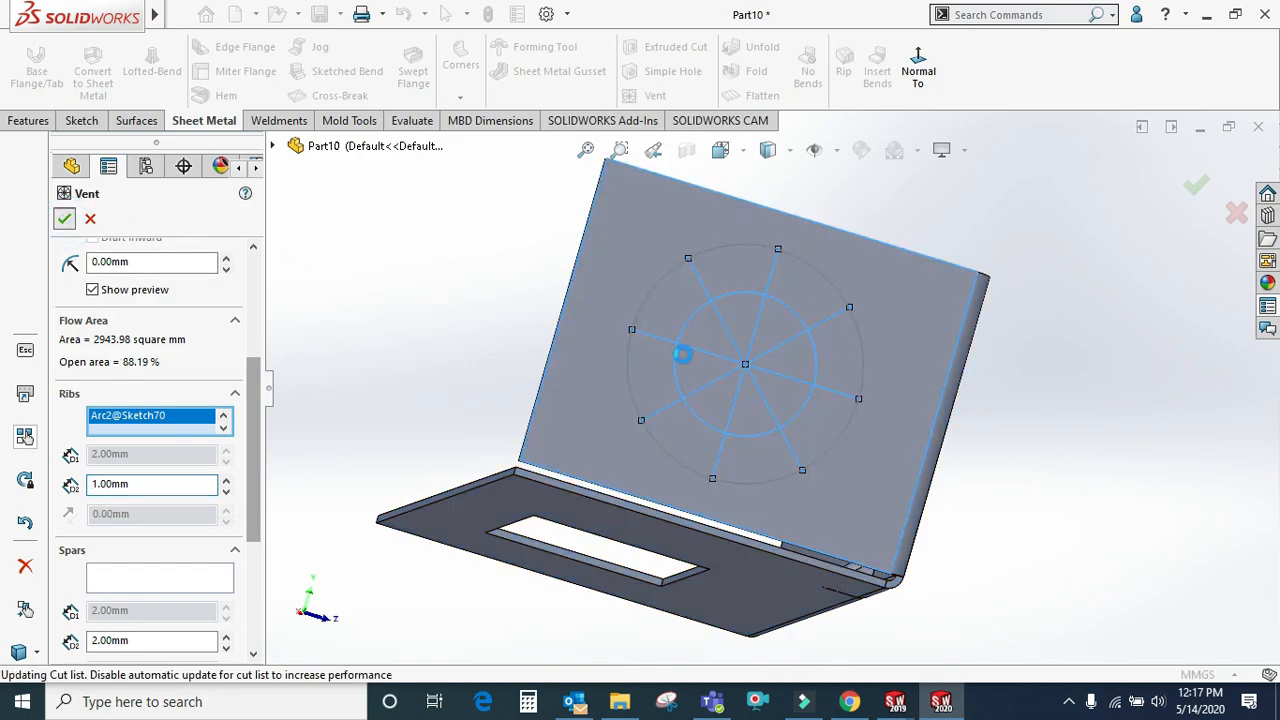
Flatten the part to examine the vent in the flat pattern, and return the part to its folded state
scroll(760, 320, "up", 3)
middle_click_drag(773, 313, 830, 370)
left_click(765, 97)
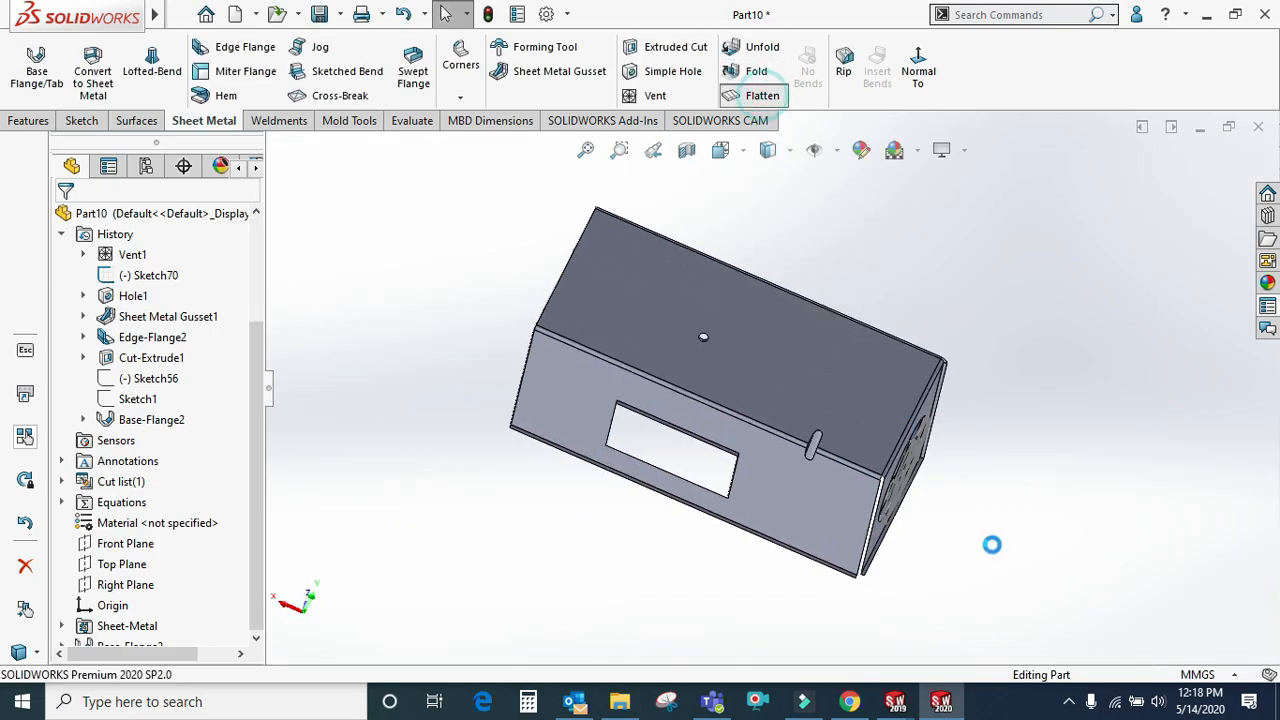
middle_click_drag(942, 447, 845, 375)
scroll(831, 393, "down", 6)
scroll(1033, 388, "up", 5)
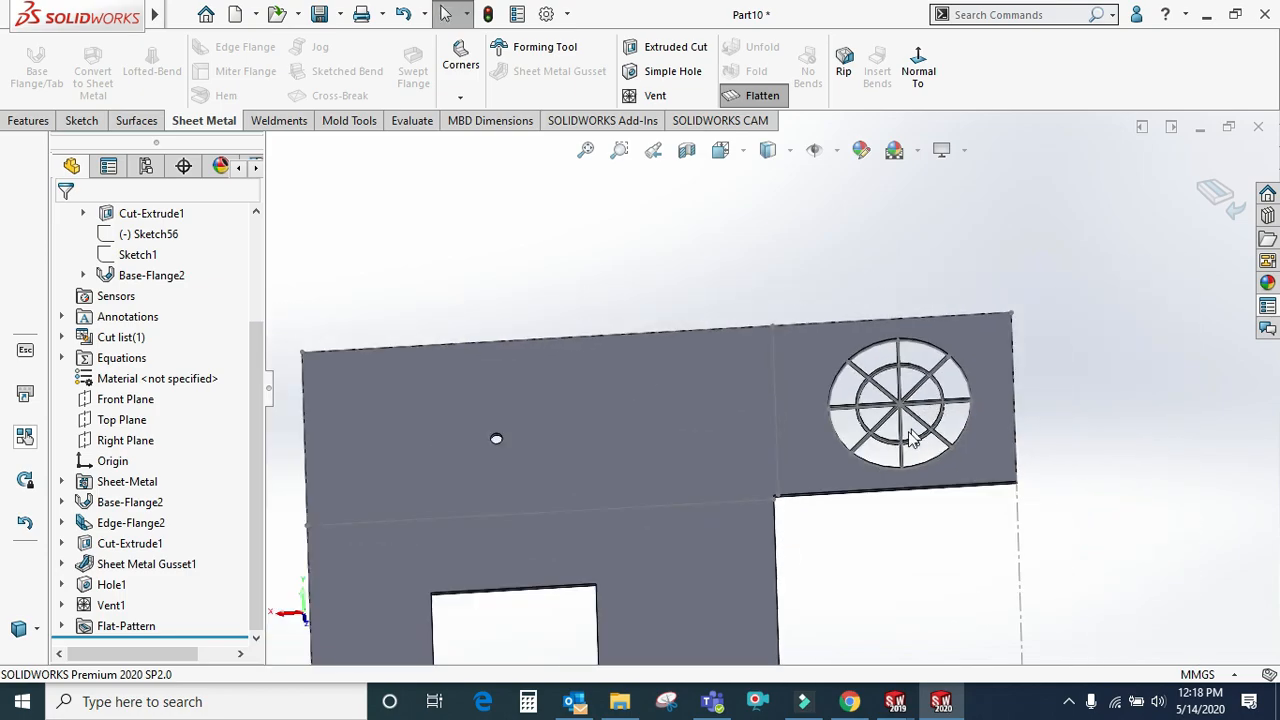
middle_click_drag(1033, 388, 900, 405)
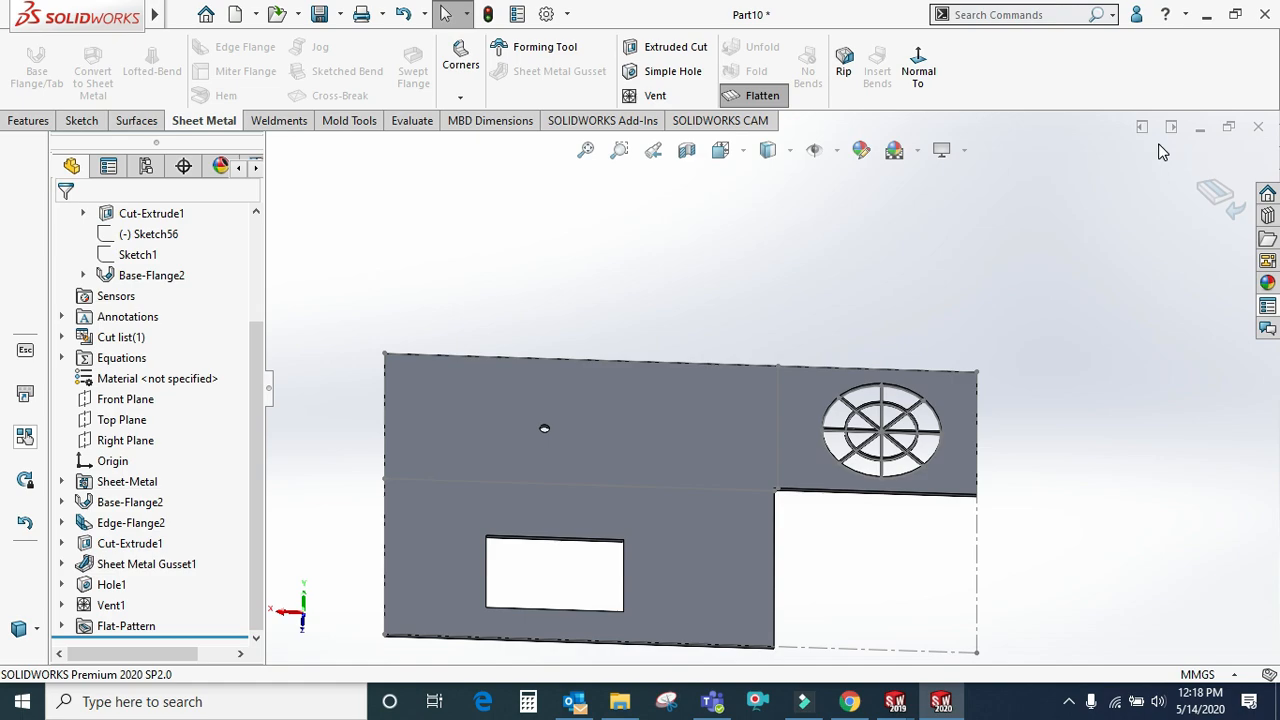
left_click(1218, 195)
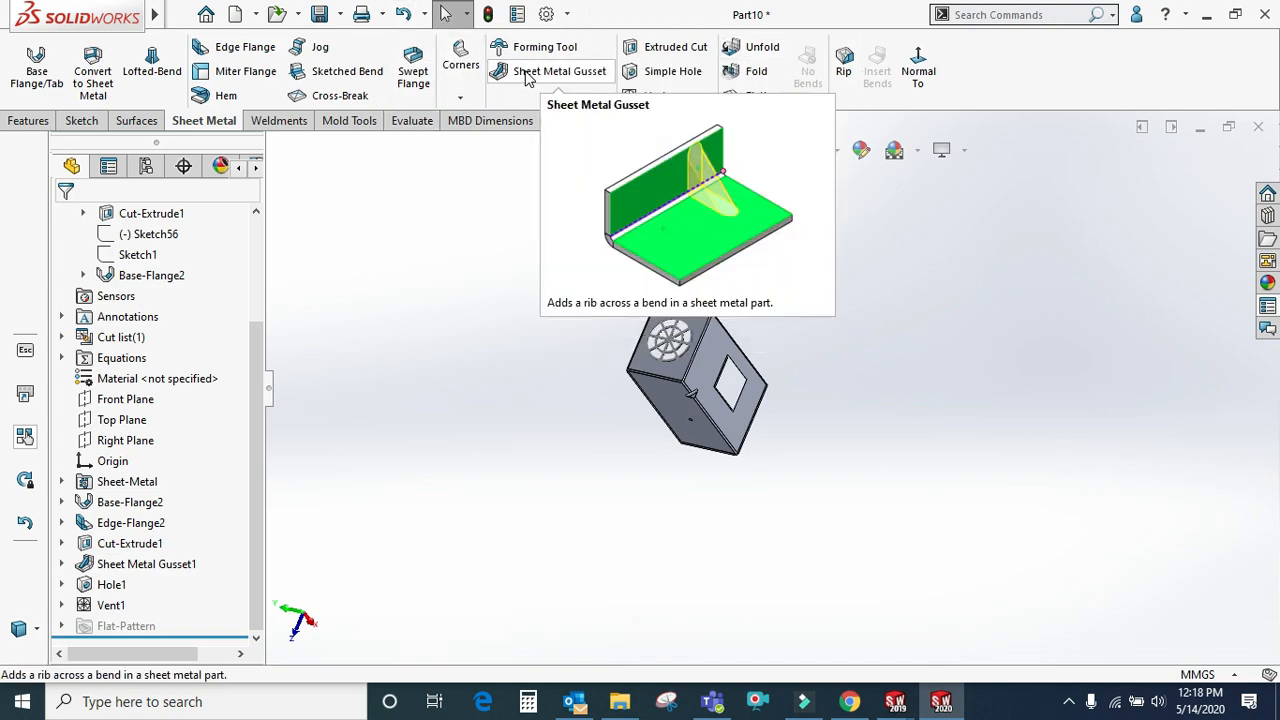
scroll(525, 317, "up", 1)
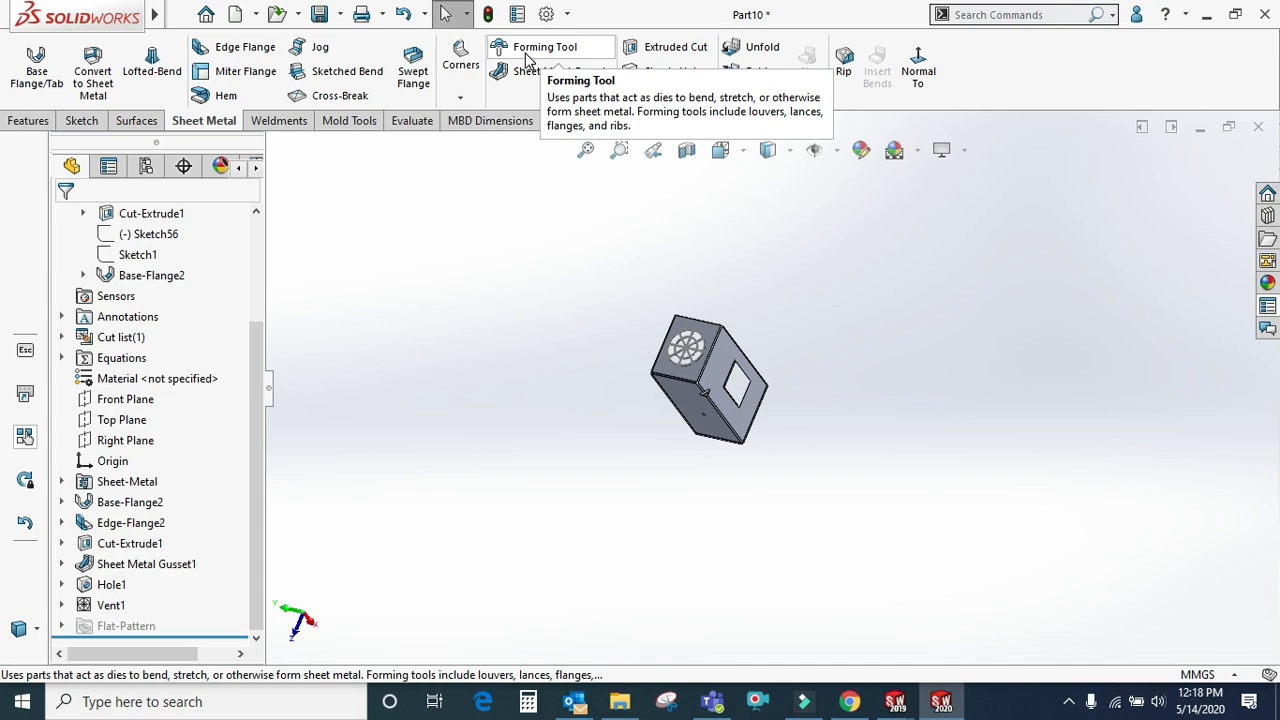
Create a new part document
left_click(256, 14)
left_click(249, 38)
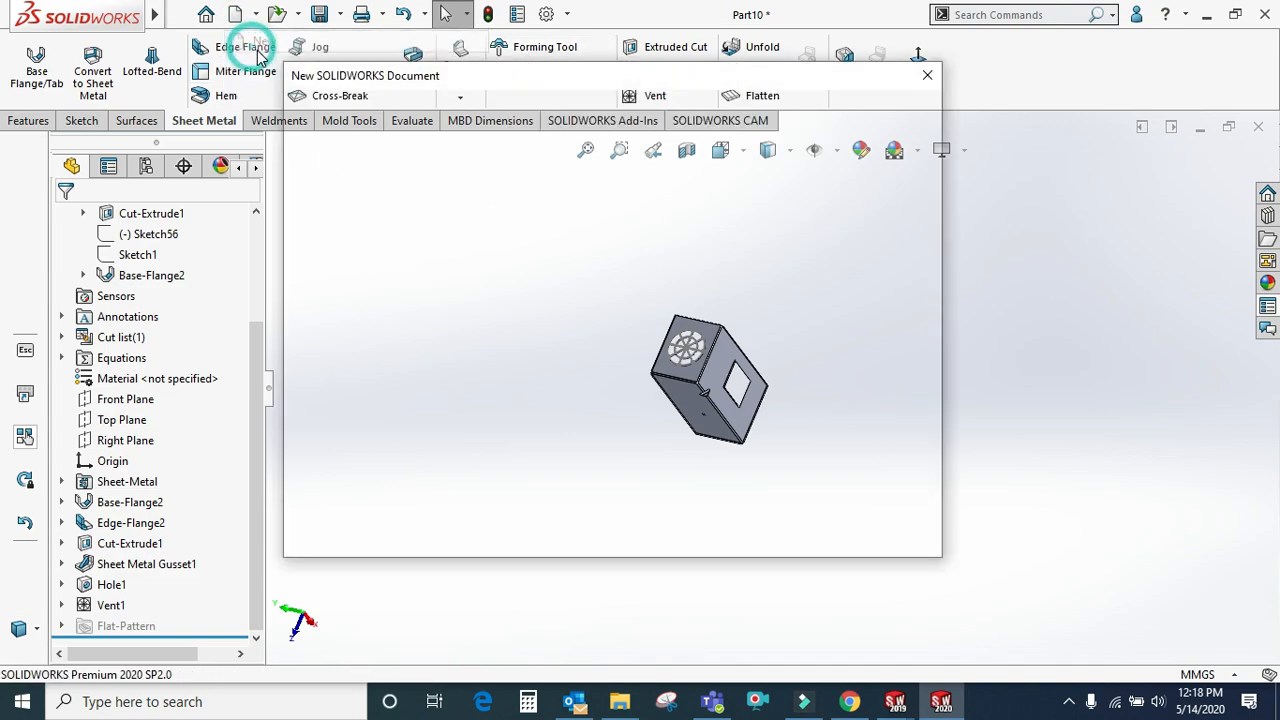
left_click(378, 263)
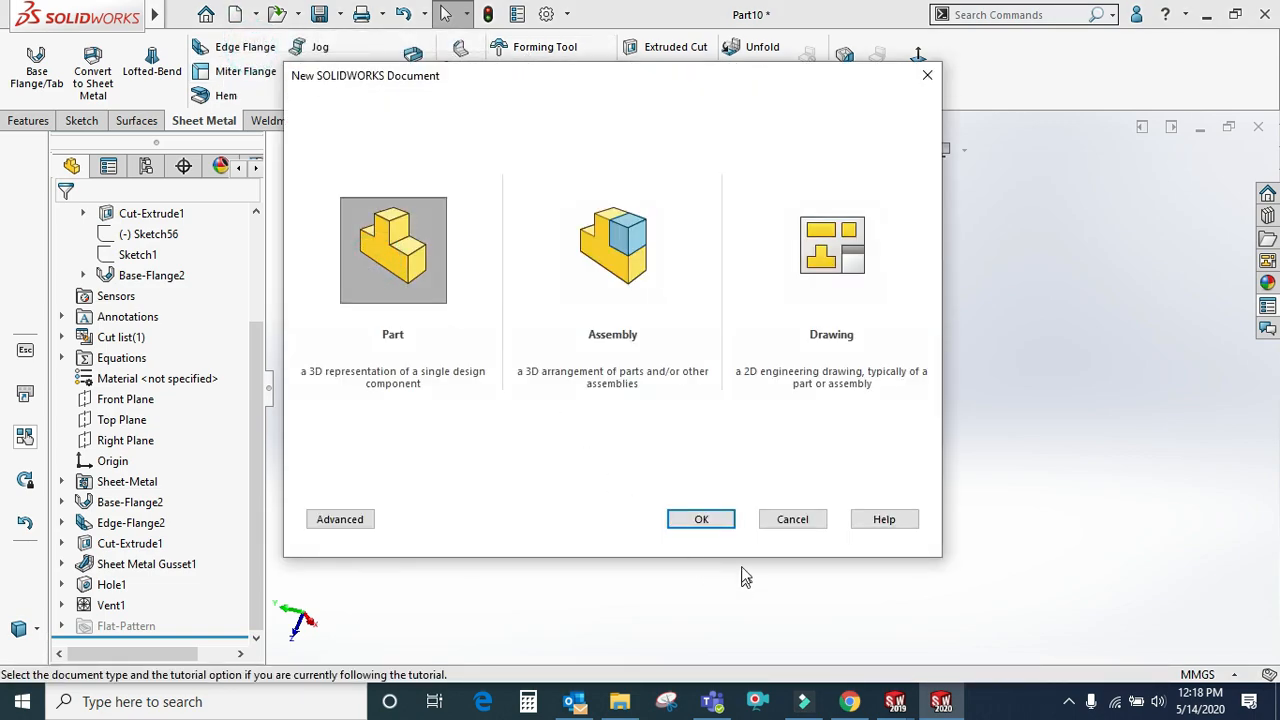
left_click(703, 519)
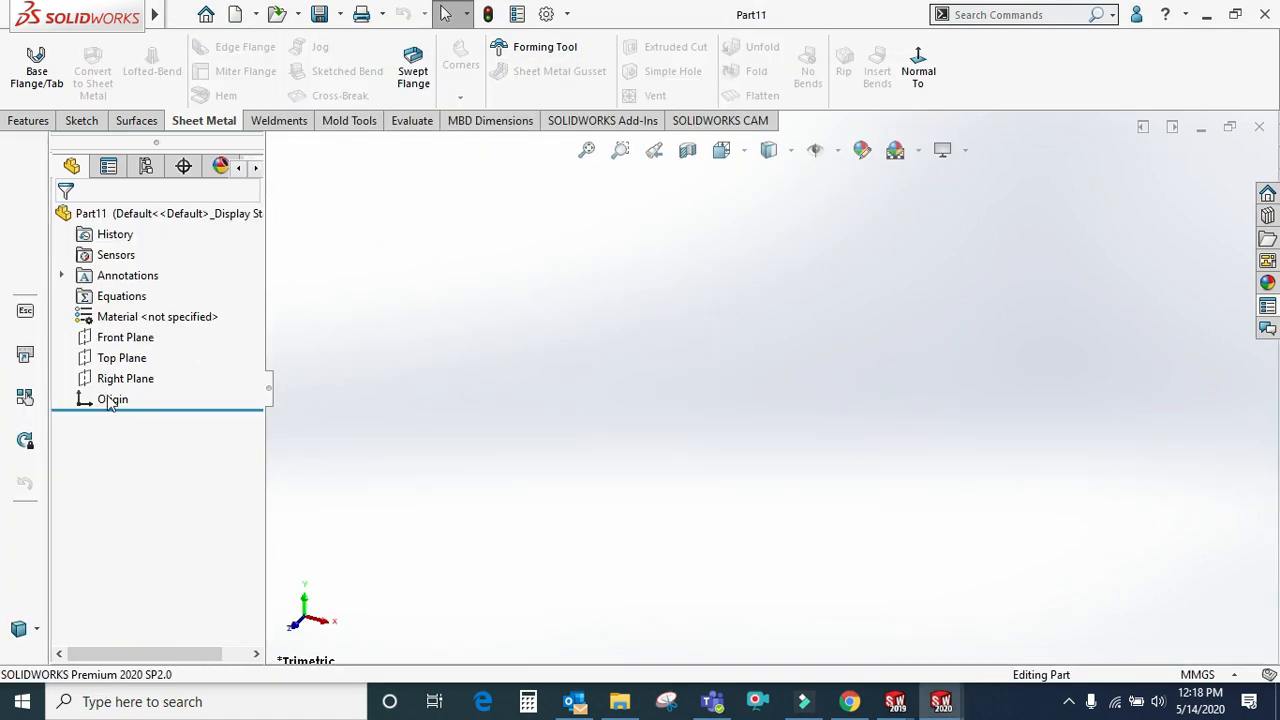
Sketch a center rectangle on the Top Plane, centred on the origin
left_click(121, 357)
left_click(129, 330)
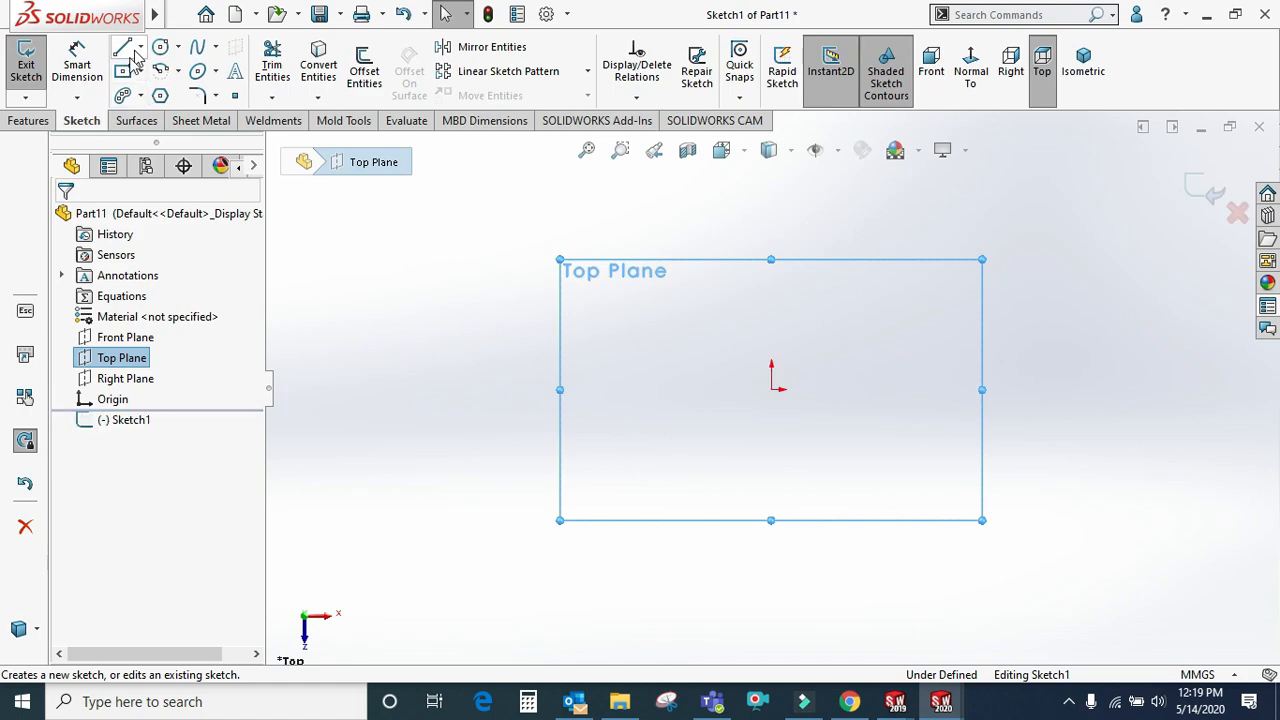
left_click(140, 71)
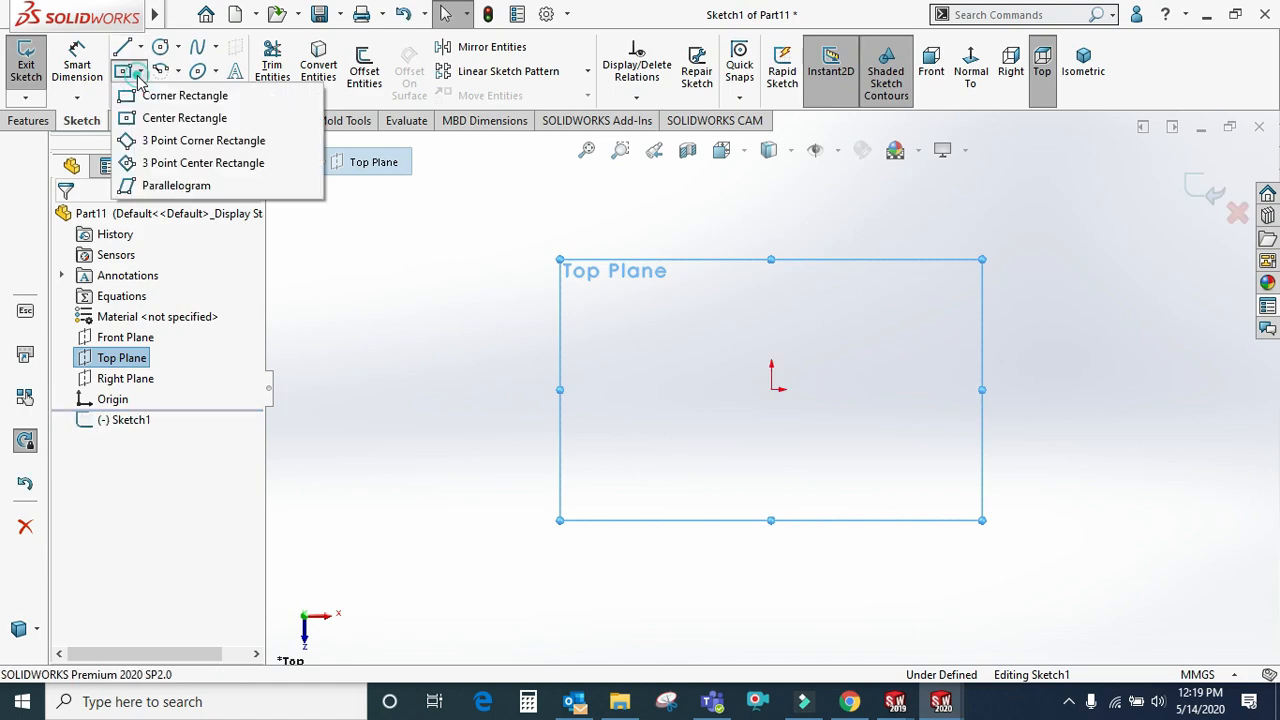
left_click(157, 121)
left_click(771, 389)
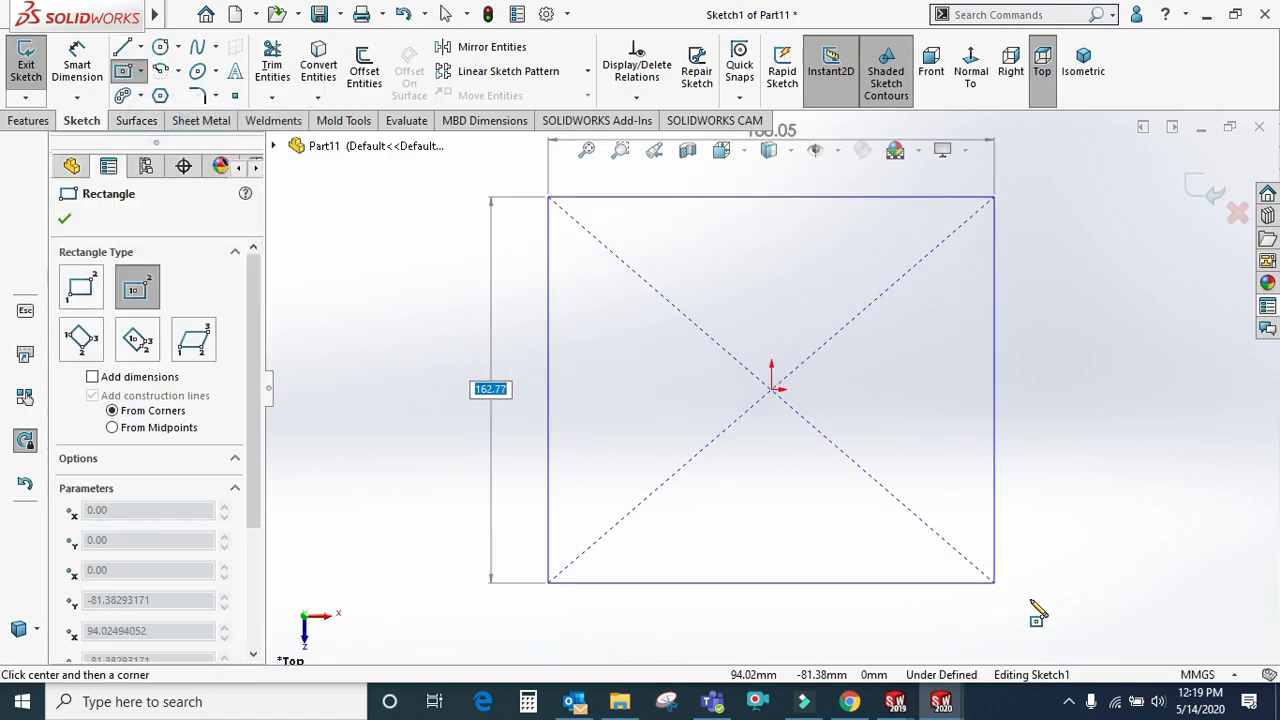
left_click(959, 526)
scroll(1017, 555, "up", 3)
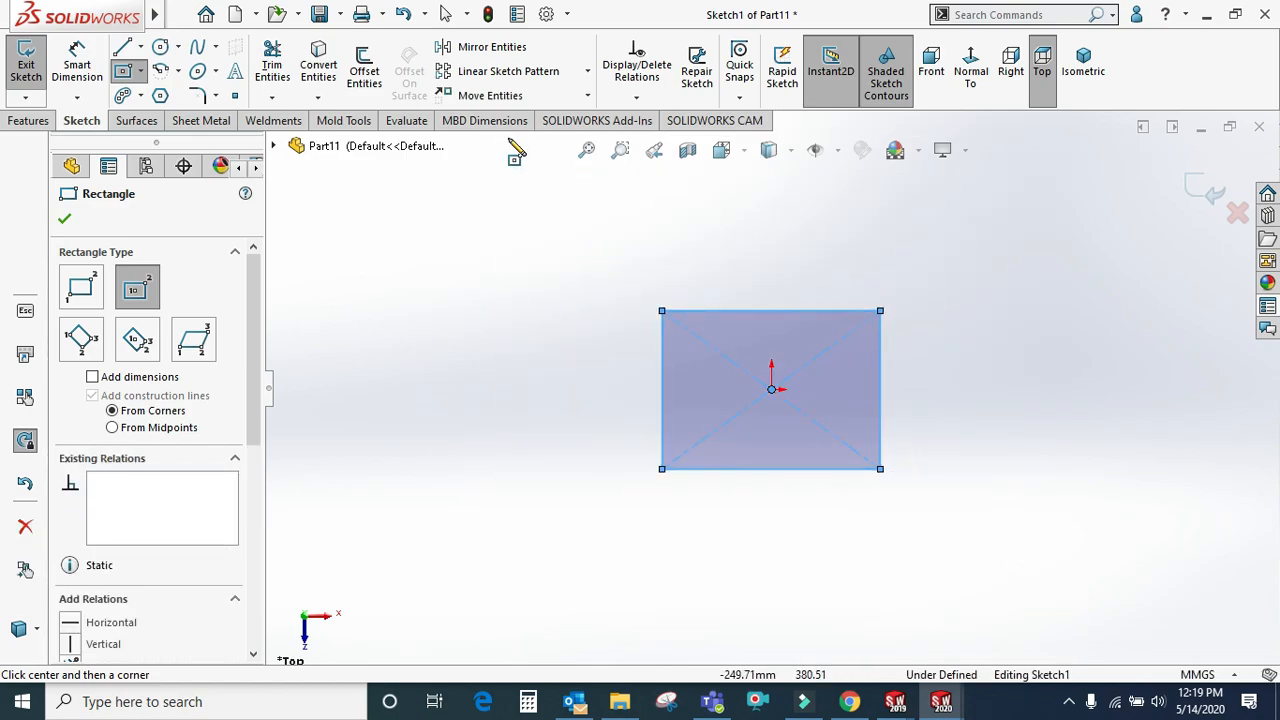
Extrude the rectangle upward into a solid block
left_click(28, 120)
left_click(33, 63)
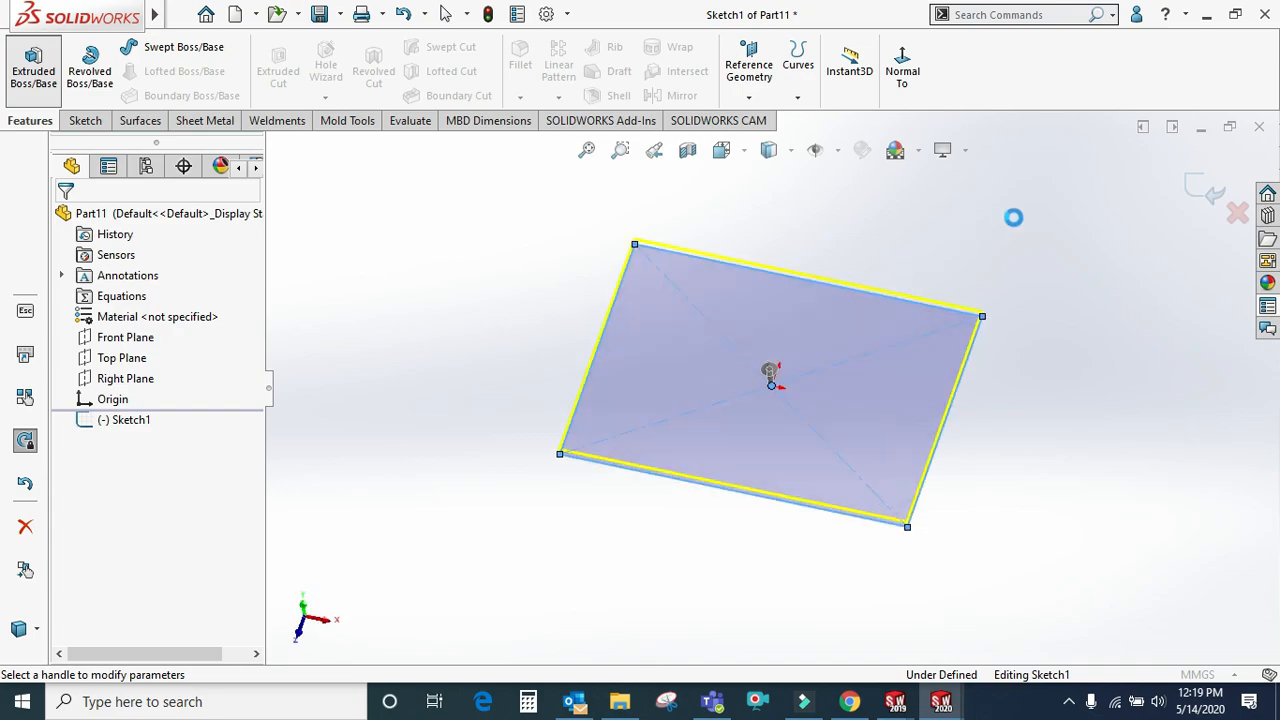
left_click_drag(770, 364, 778, 302)
left_click(778, 302)
left_click(1197, 186)
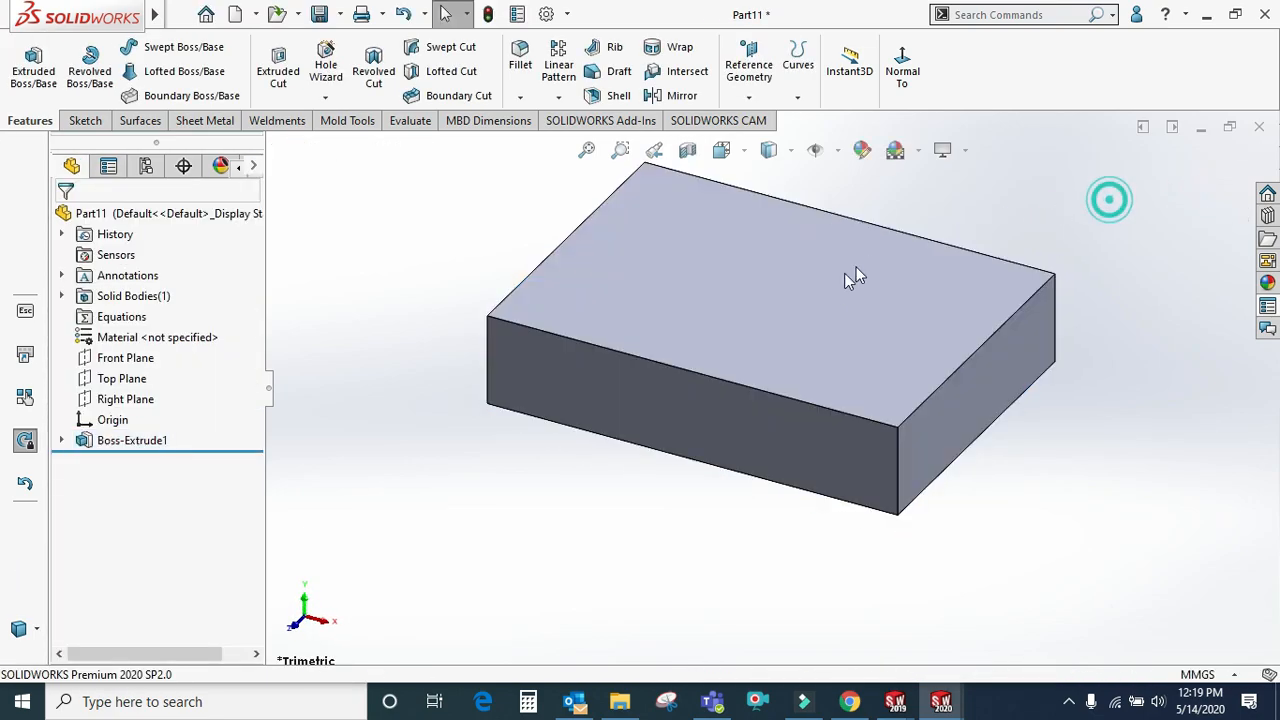
On the block's top face, sketch a 3 point arc slot in the left half, about 48 mm in radius and 27 mm wide
left_click(843, 280)
left_click(946, 232)
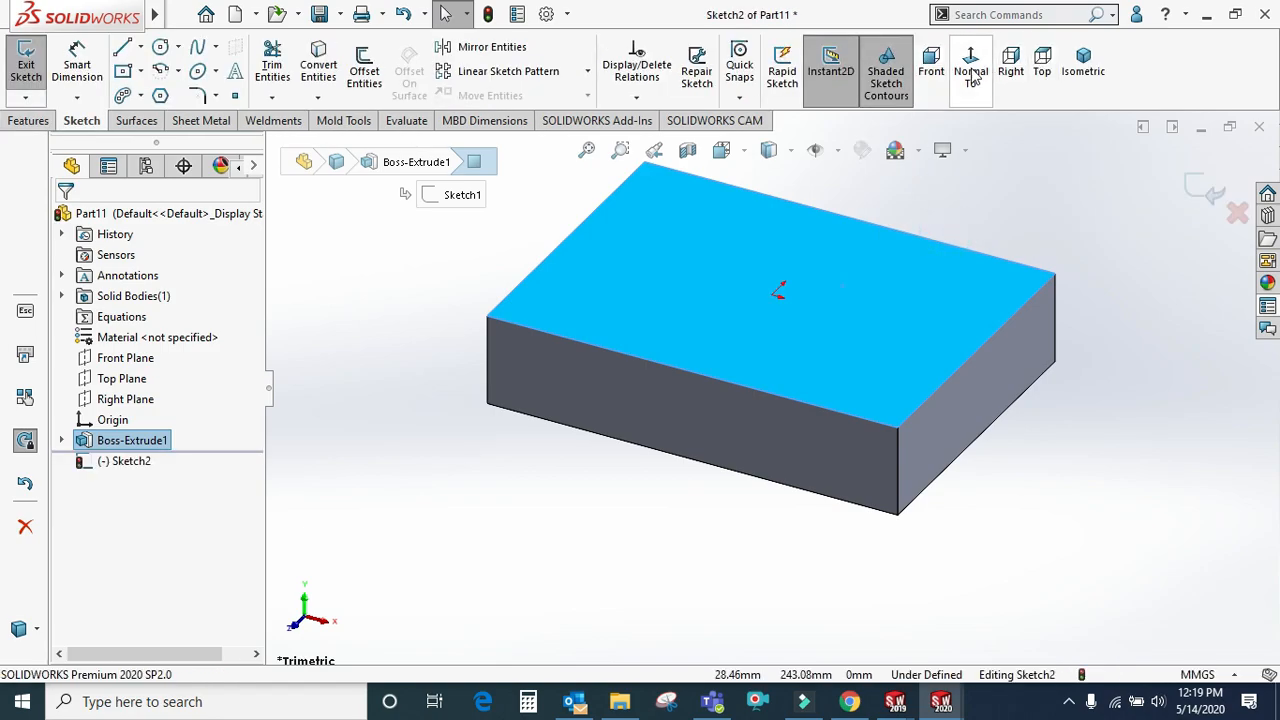
left_click(970, 62)
left_click(140, 95)
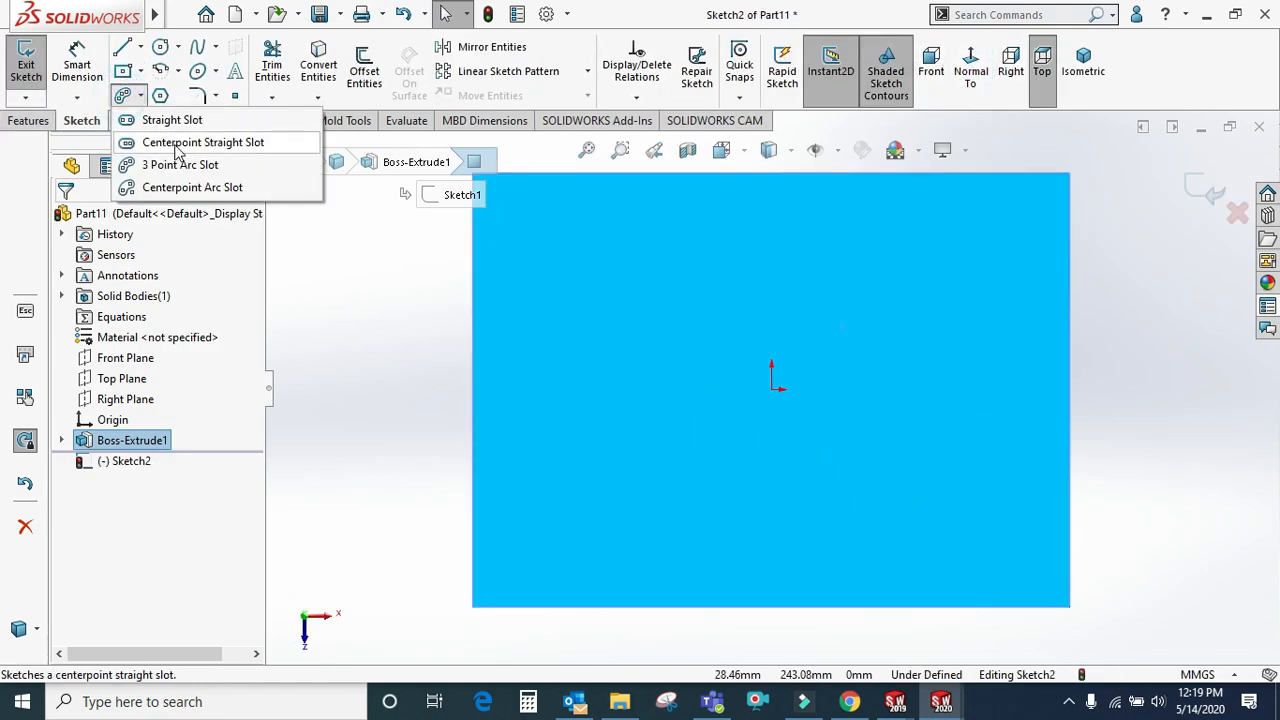
left_click(160, 163)
left_click(607, 445)
left_click(668, 321)
left_click(646, 318)
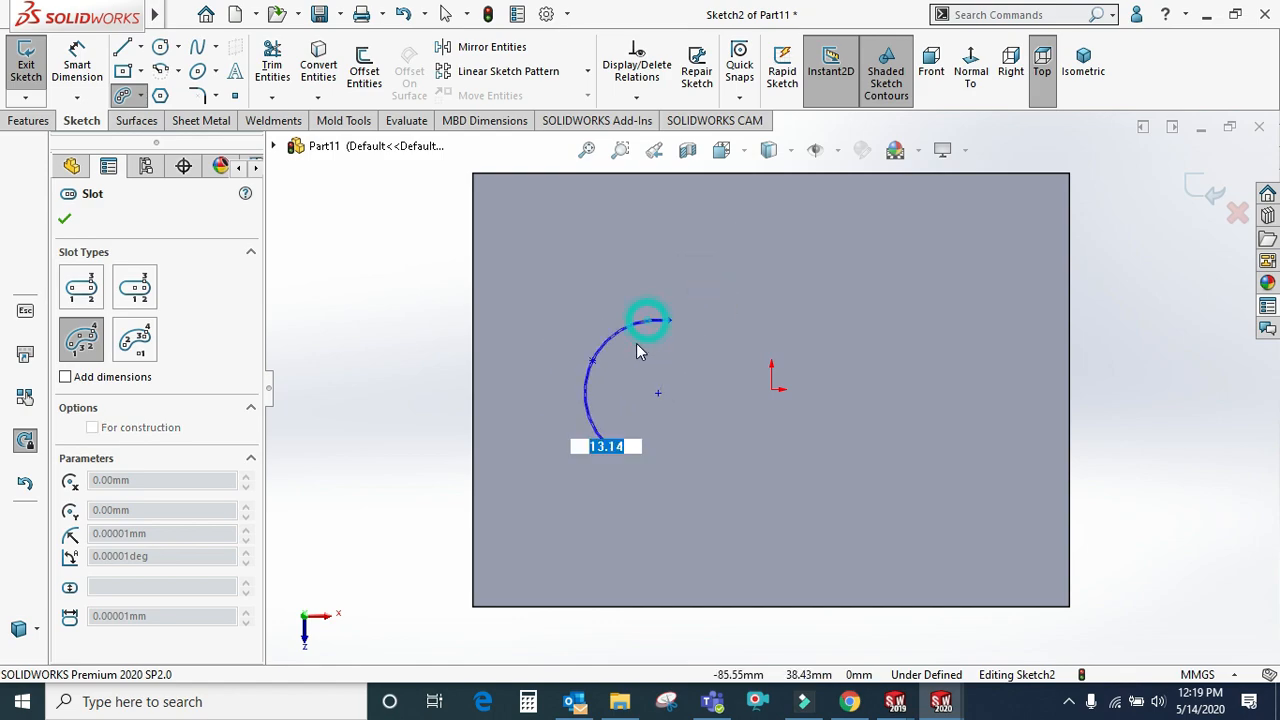
left_click(643, 352)
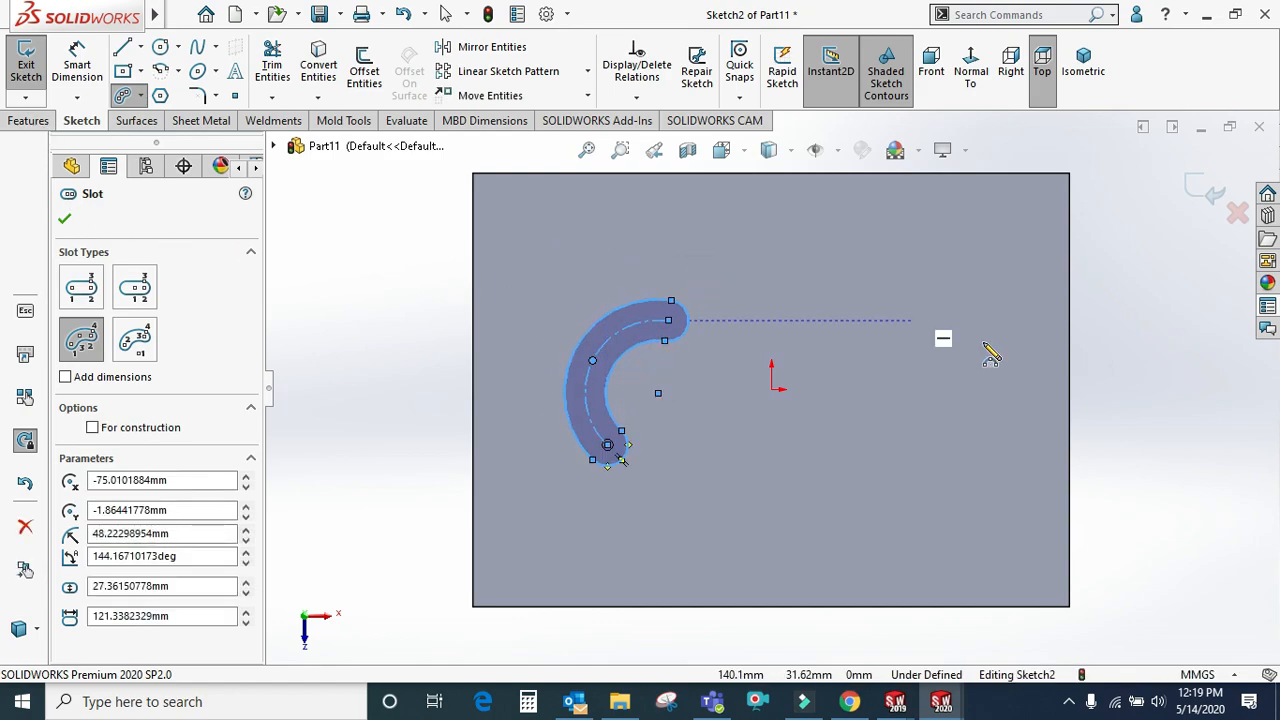
Sketch a second 3 point arc slot in the right half of the block's top face, about 49 mm in radius and 30 mm wide
left_click(906, 299)
left_click(971, 336)
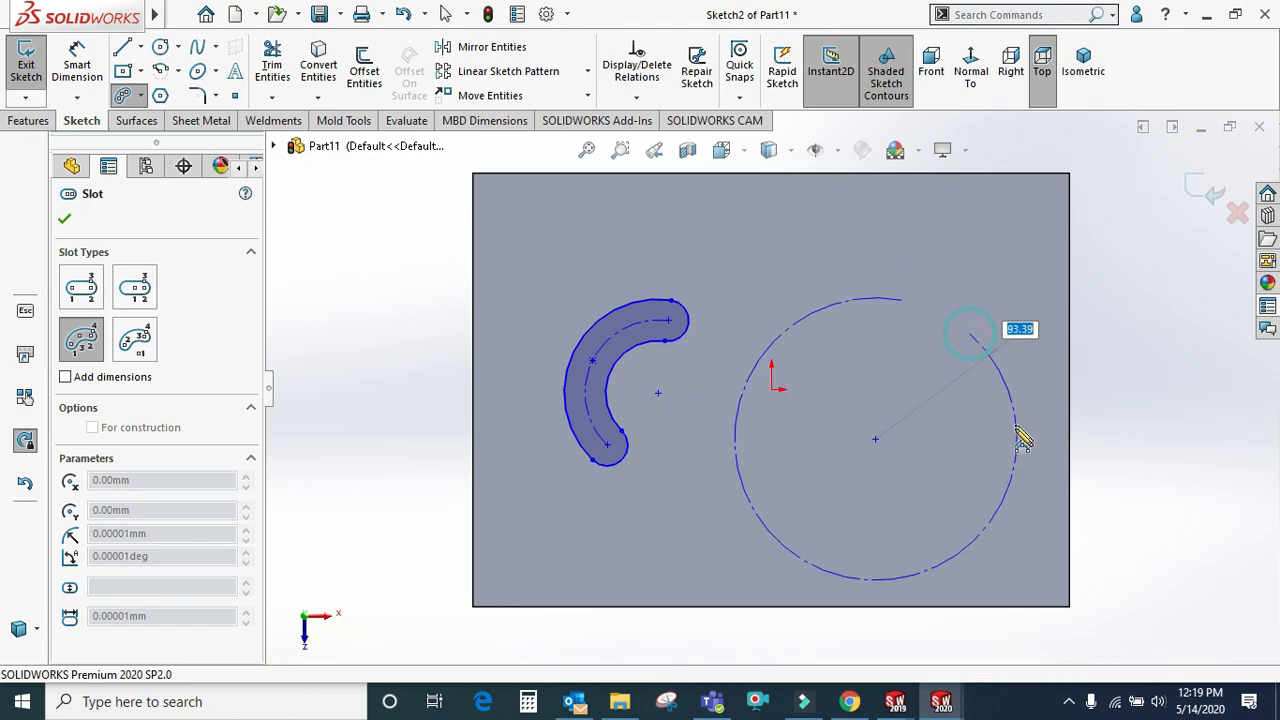
left_click(958, 432)
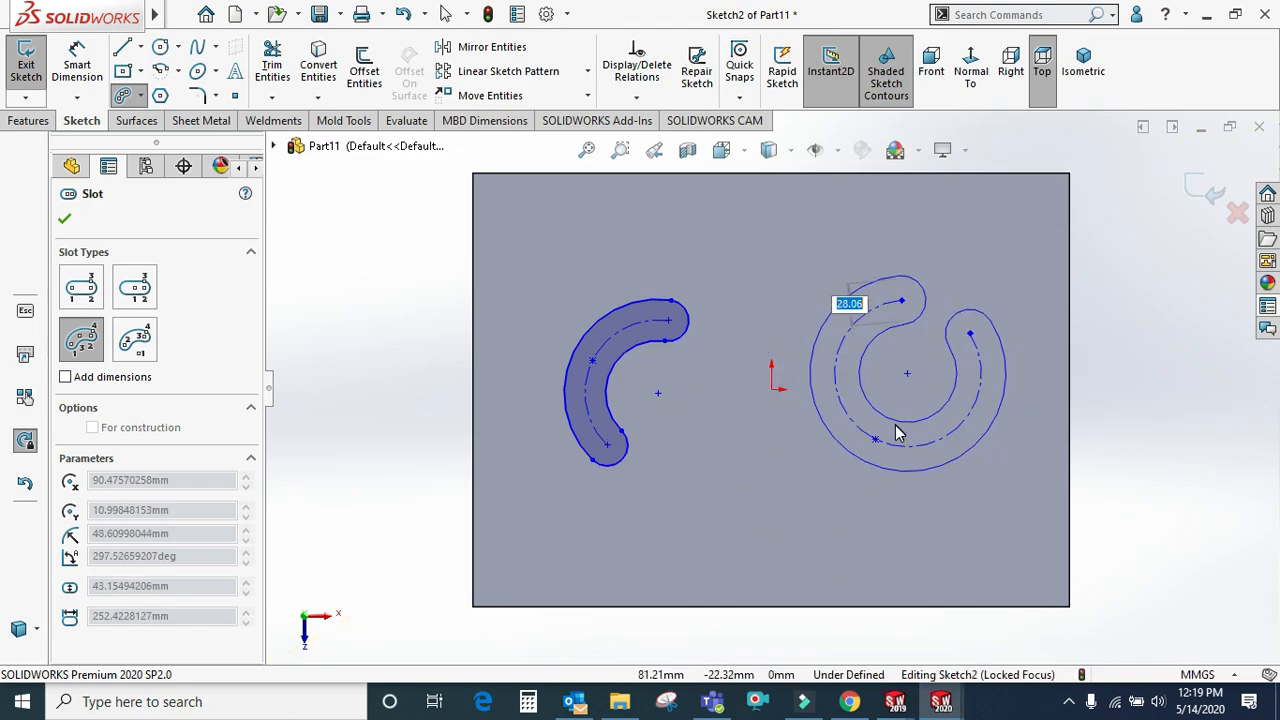
left_click(812, 358)
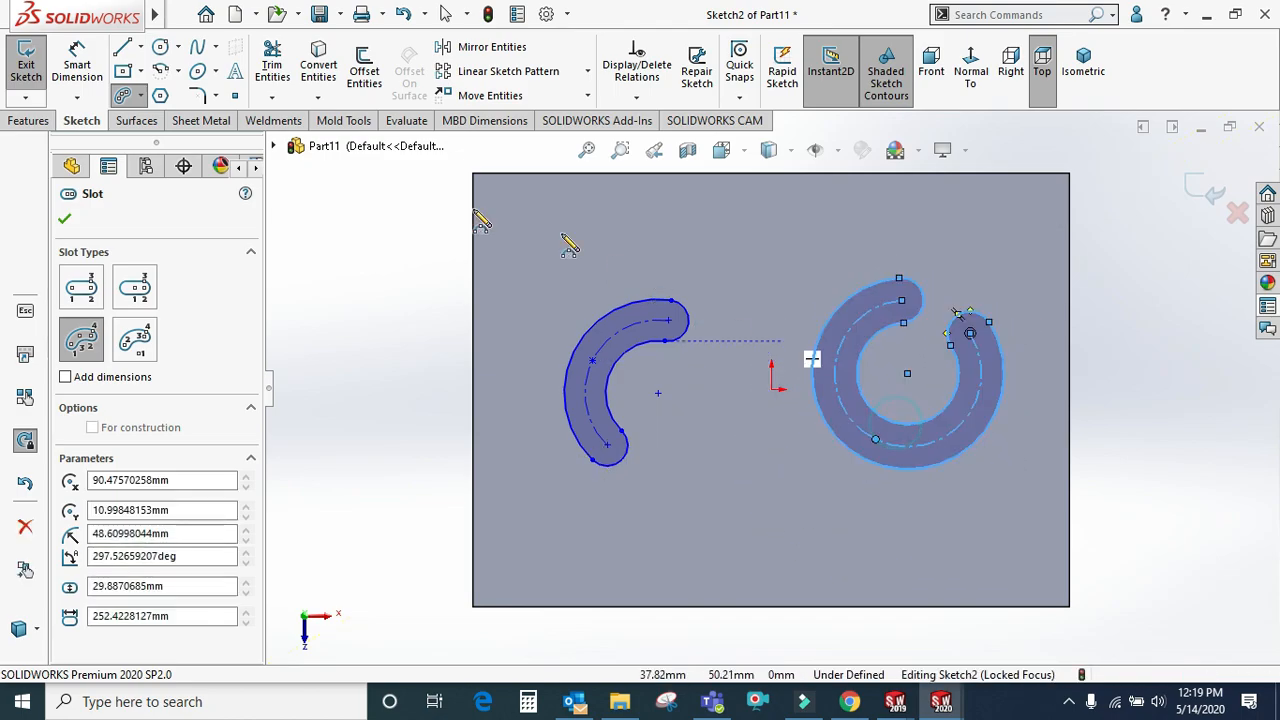
Extrude both arc slots upward from the block's top face to a blind depth of 20 mm, merged with the block
left_click(22, 122)
left_click(31, 87)
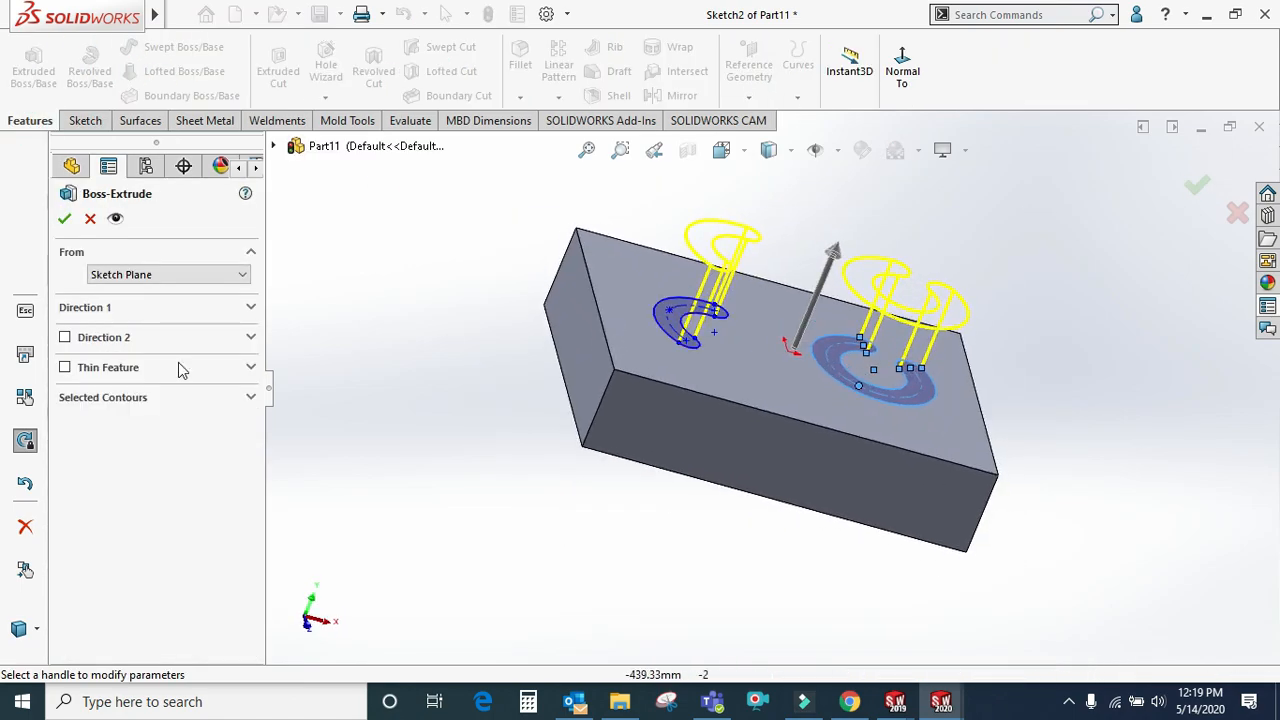
left_click(158, 308)
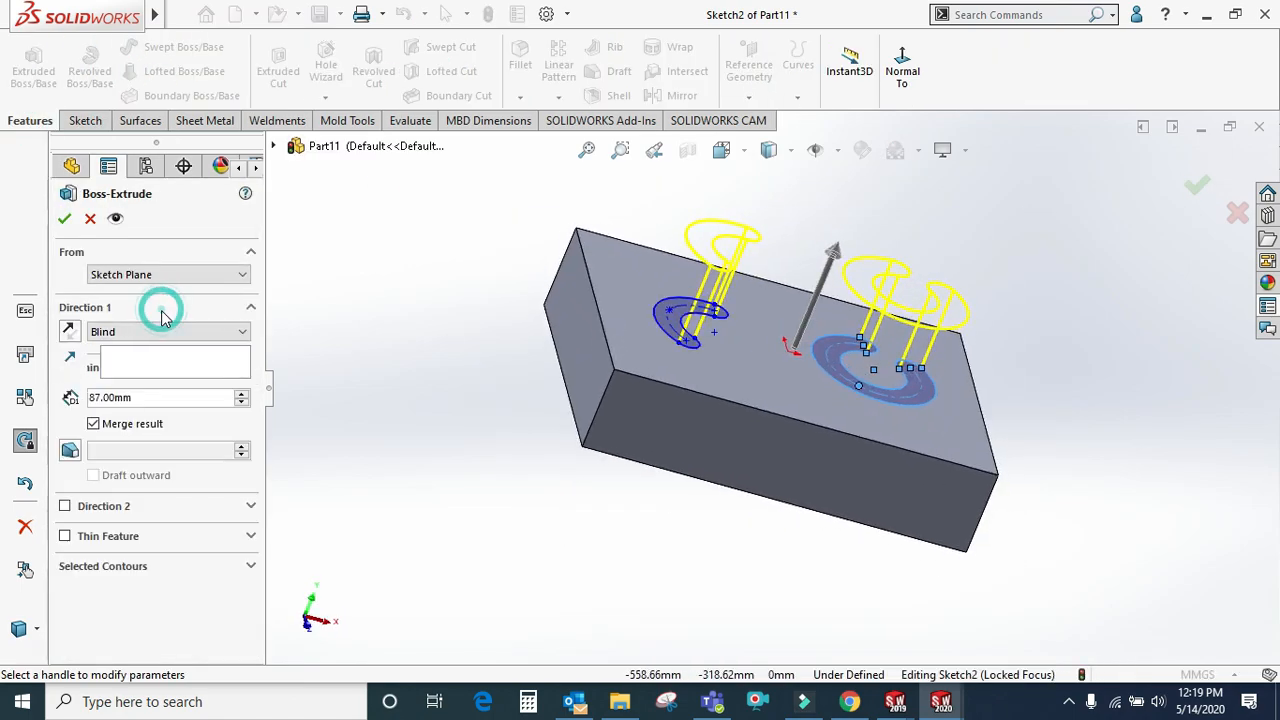
left_click(160, 397)
type("20")
key("Return")
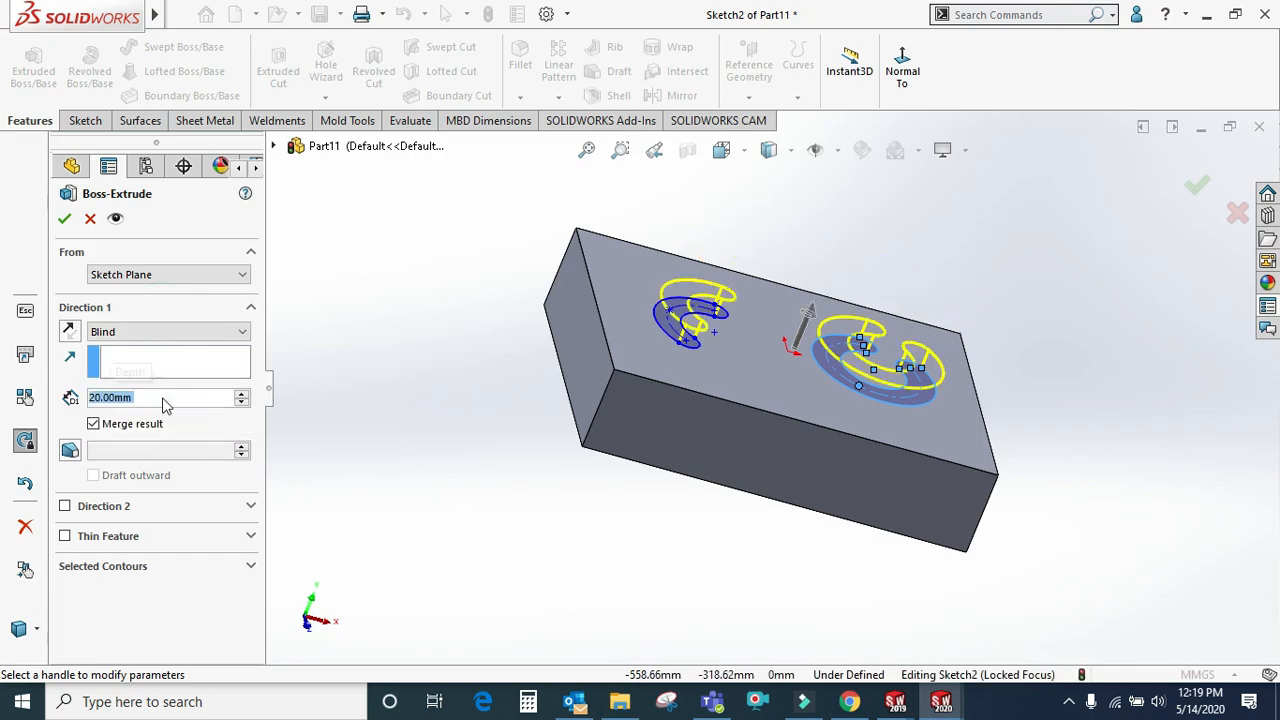
left_click(64, 219)
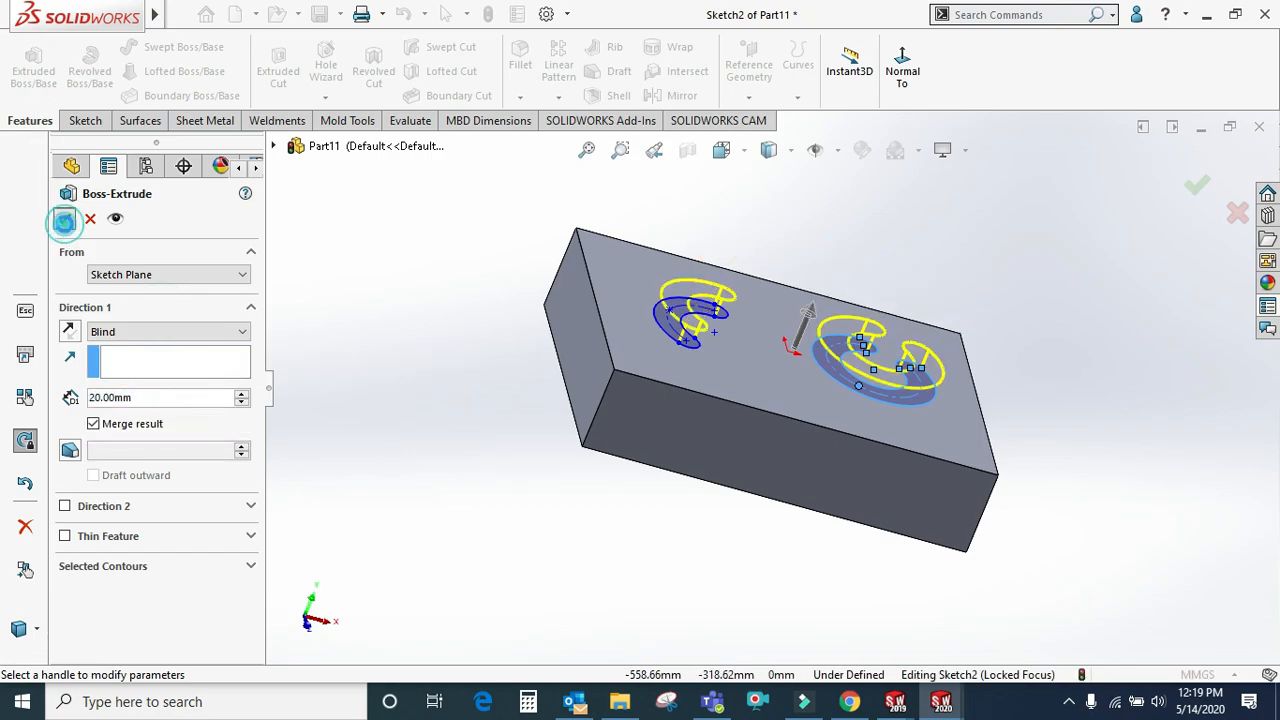
Fillet the block's top face and the top faces of both raised slots with a 10 mm radius
left_click(519, 66)
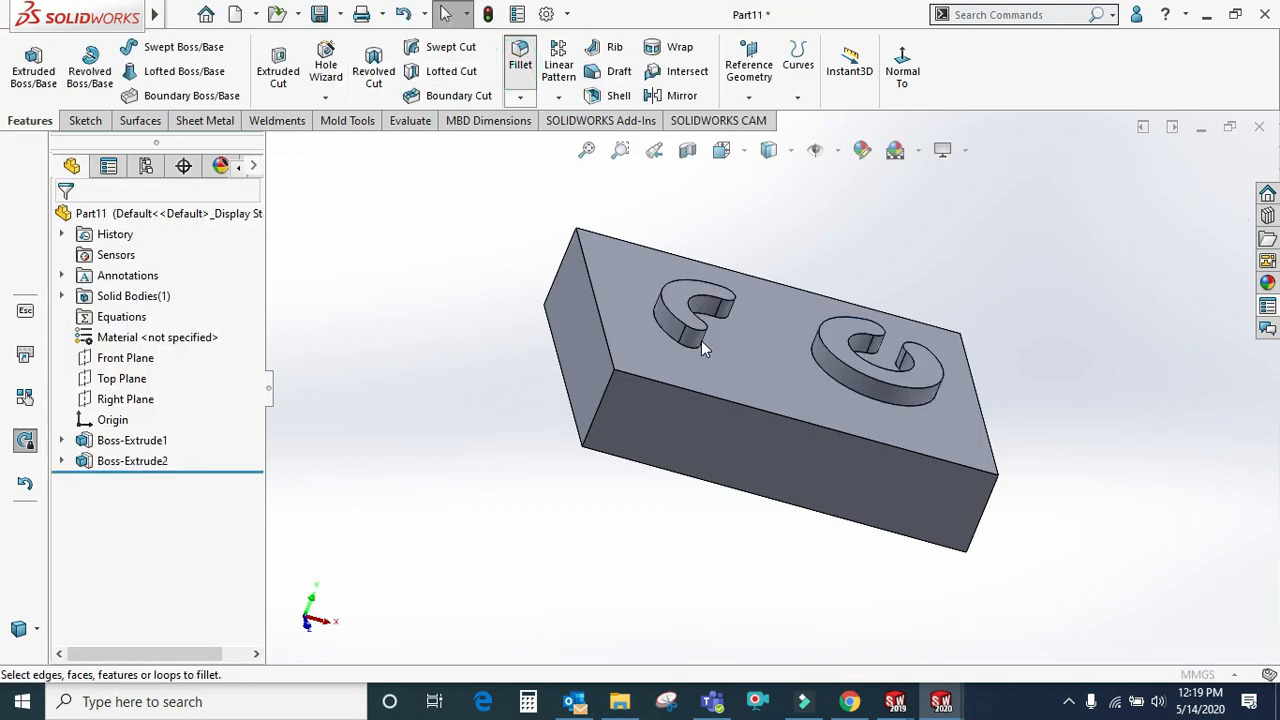
scroll(715, 336, "down", 5)
left_click(708, 332)
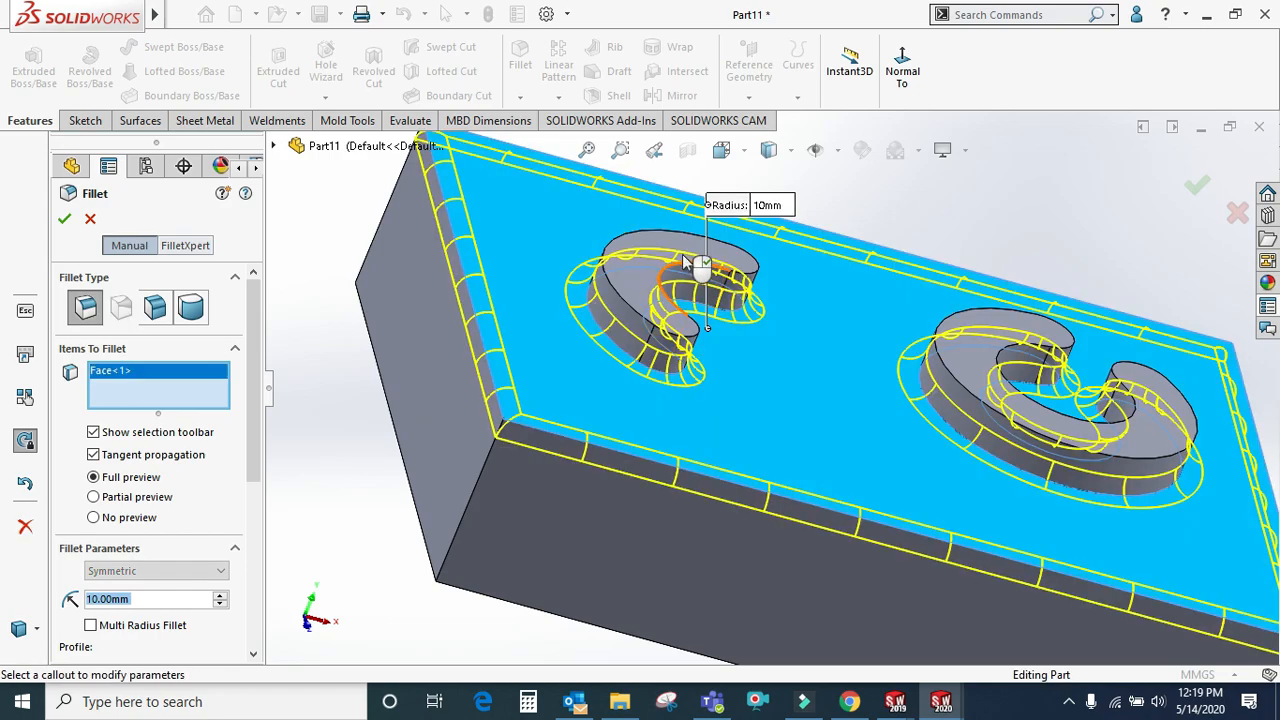
left_click(683, 252)
left_click(983, 367)
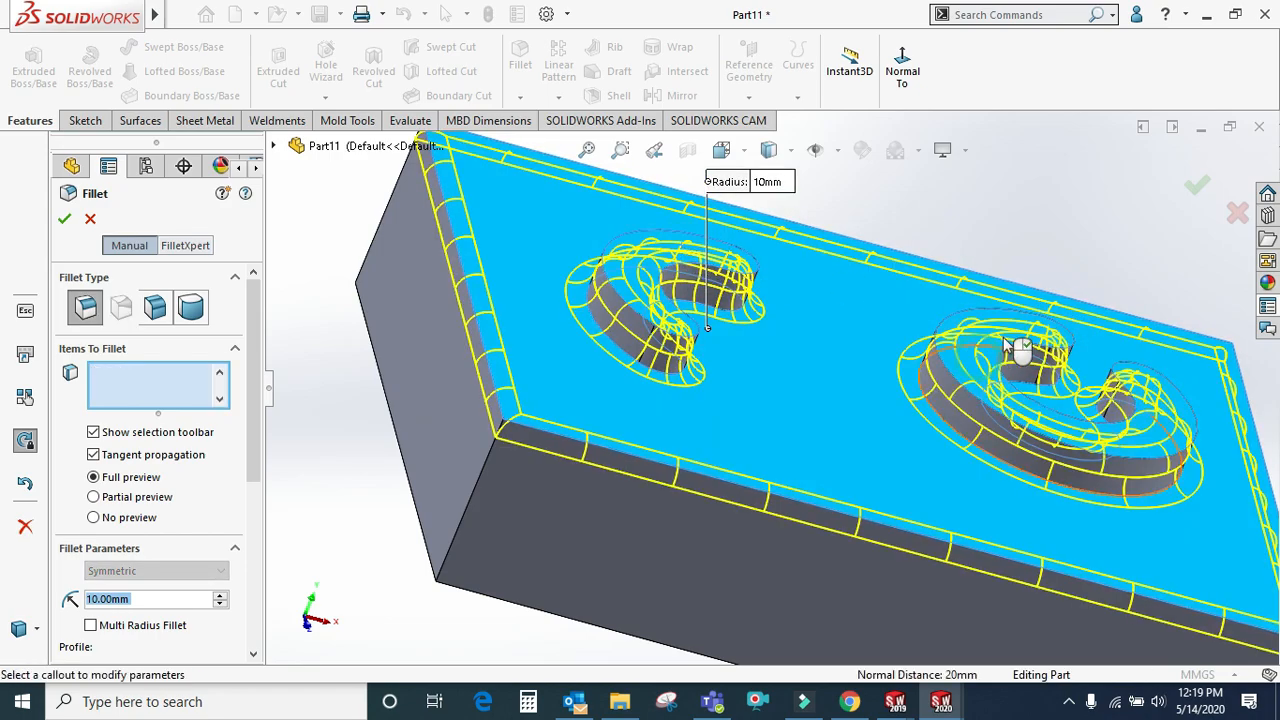
left_click(1197, 185)
left_click(1080, 198)
scroll(943, 287, "up", 1)
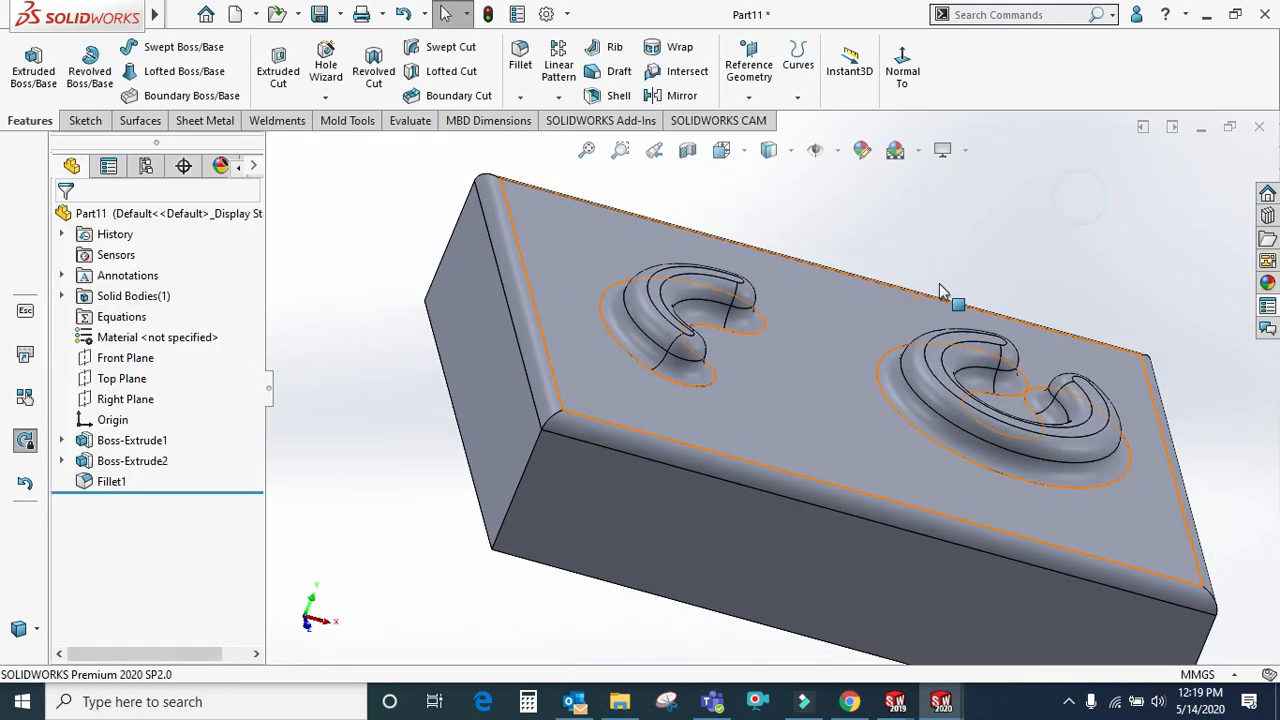
scroll(989, 335, "down", 2)
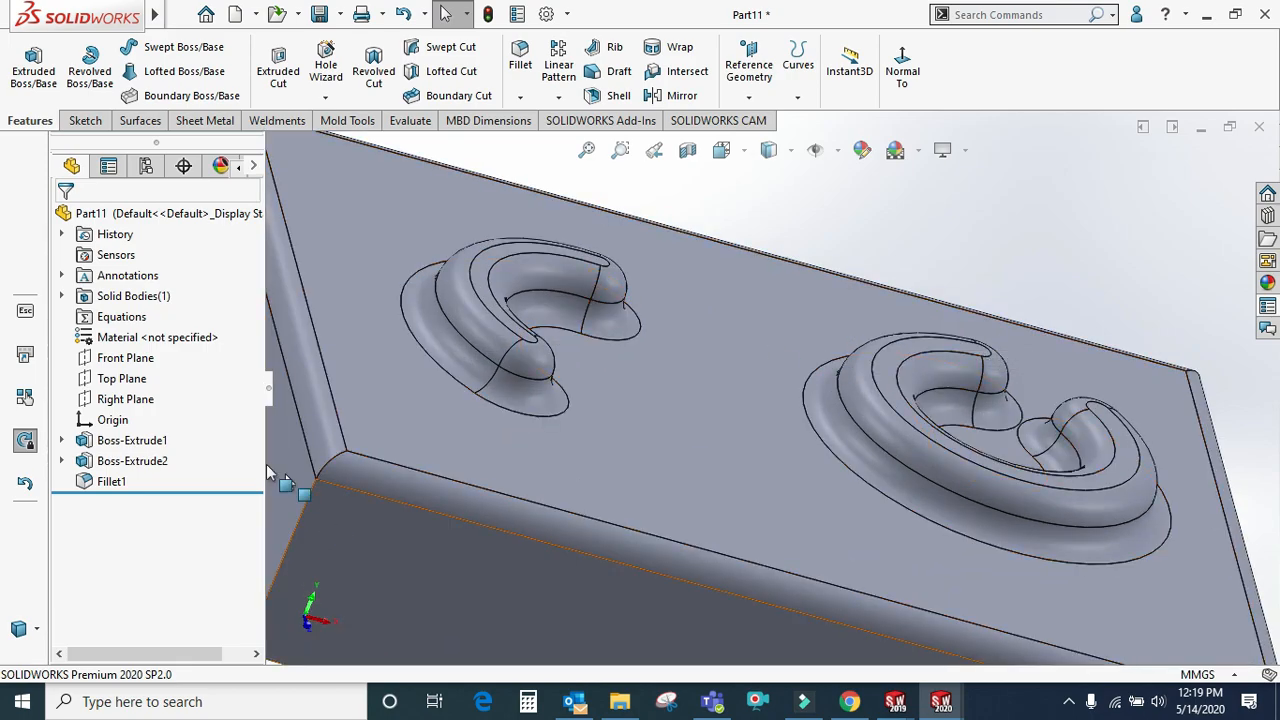
Edit the fillet to leave out the larger raised slot's top face and set the radius to 5 mm
right_click(110, 481)
left_click(137, 233)
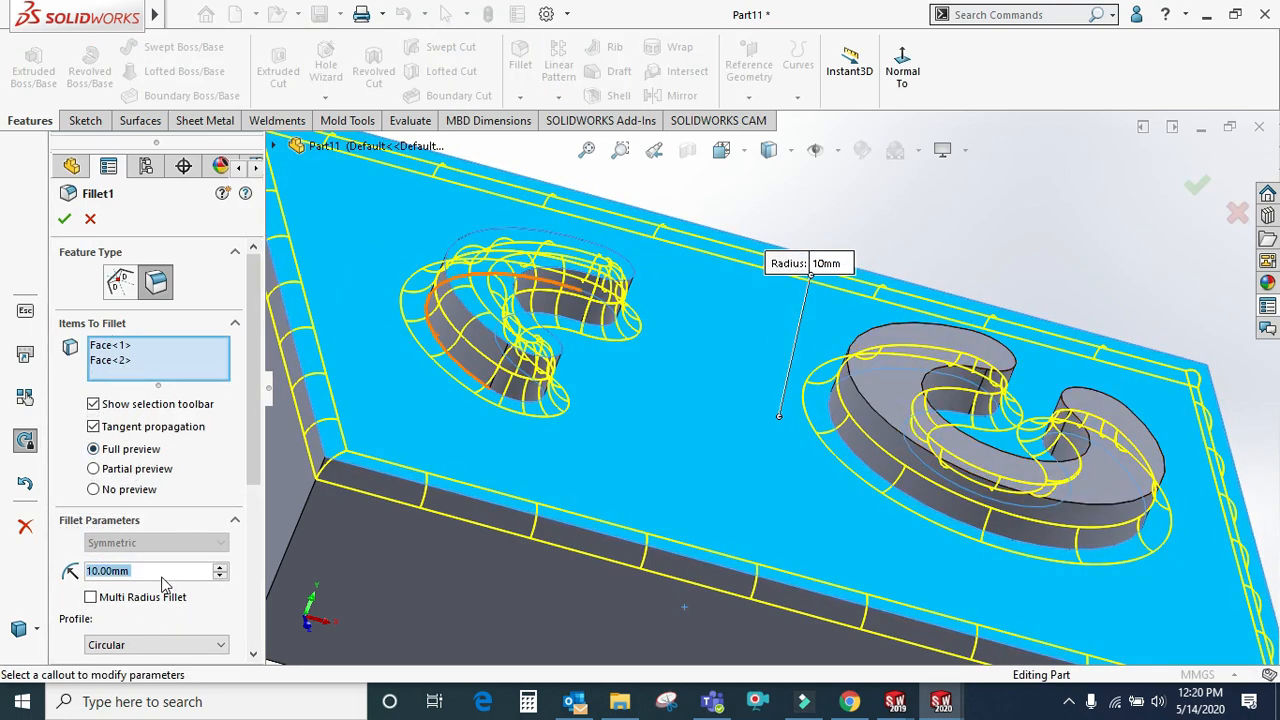
type("1")
key("BackSpace")
type("5")
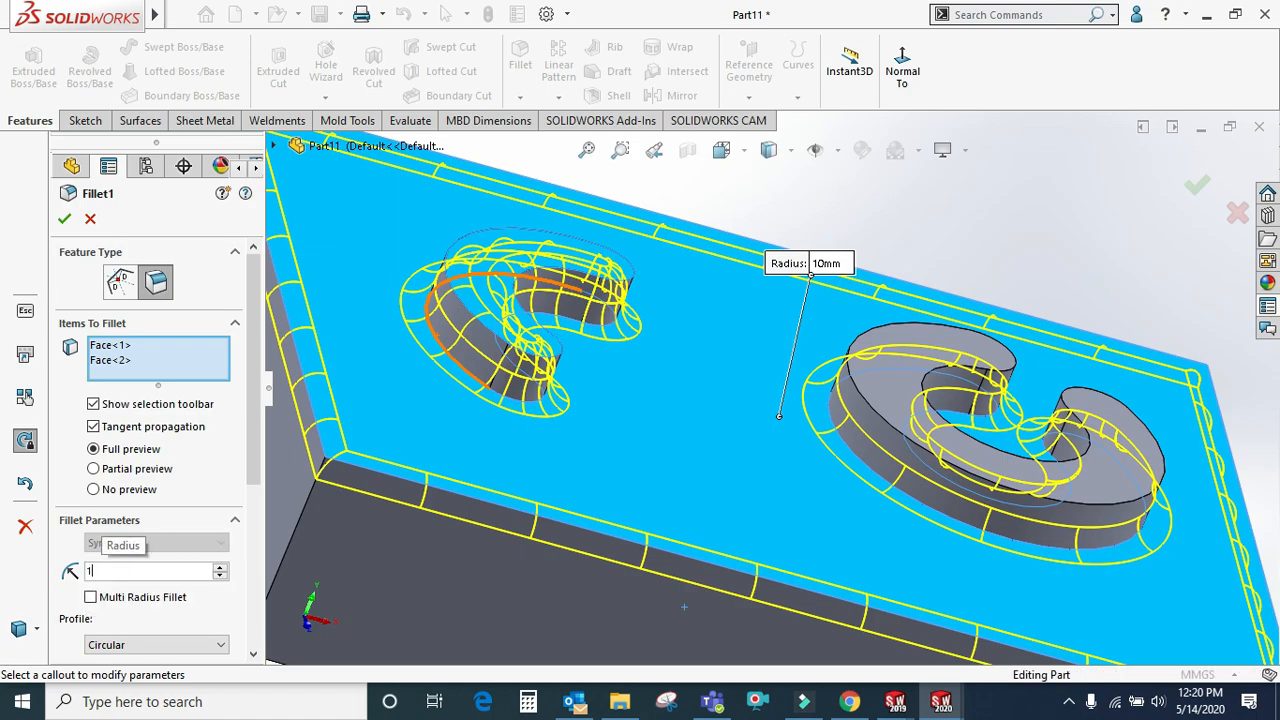
key("Return")
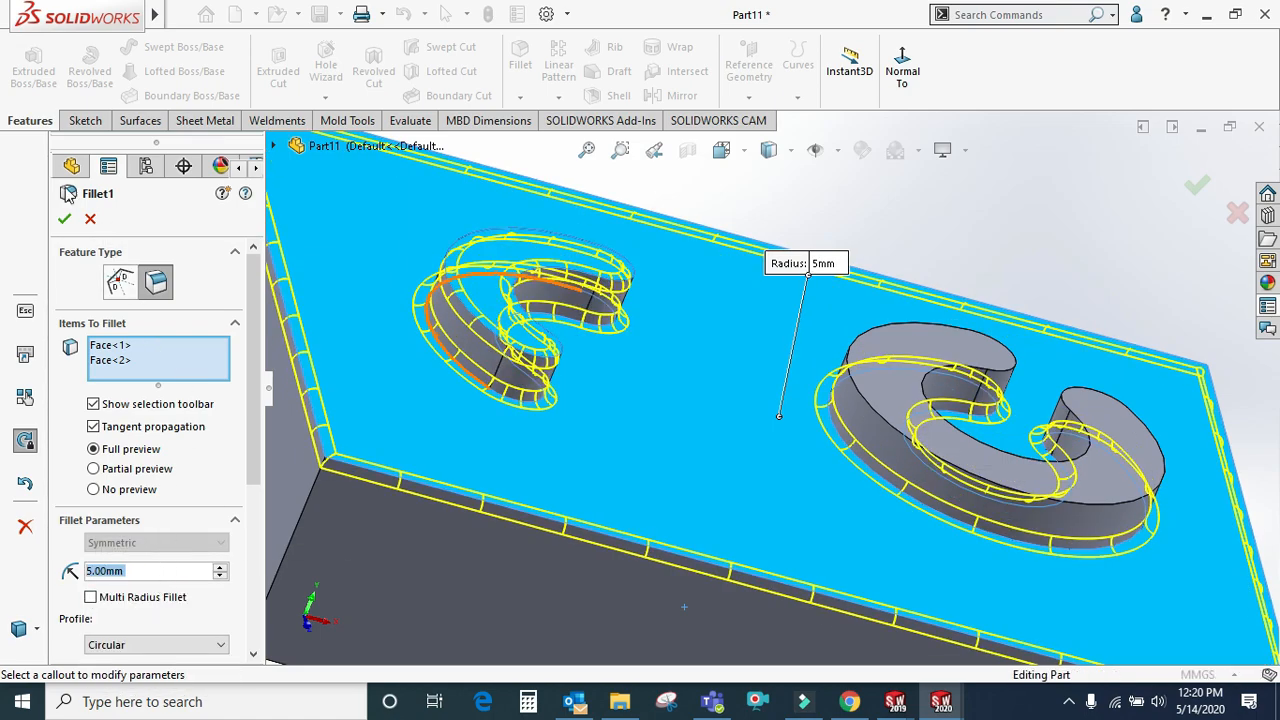
left_click(62, 217)
scroll(674, 266, "up", 5)
middle_click_drag(693, 266, 706, 297)
scroll(797, 397, "down", 3)
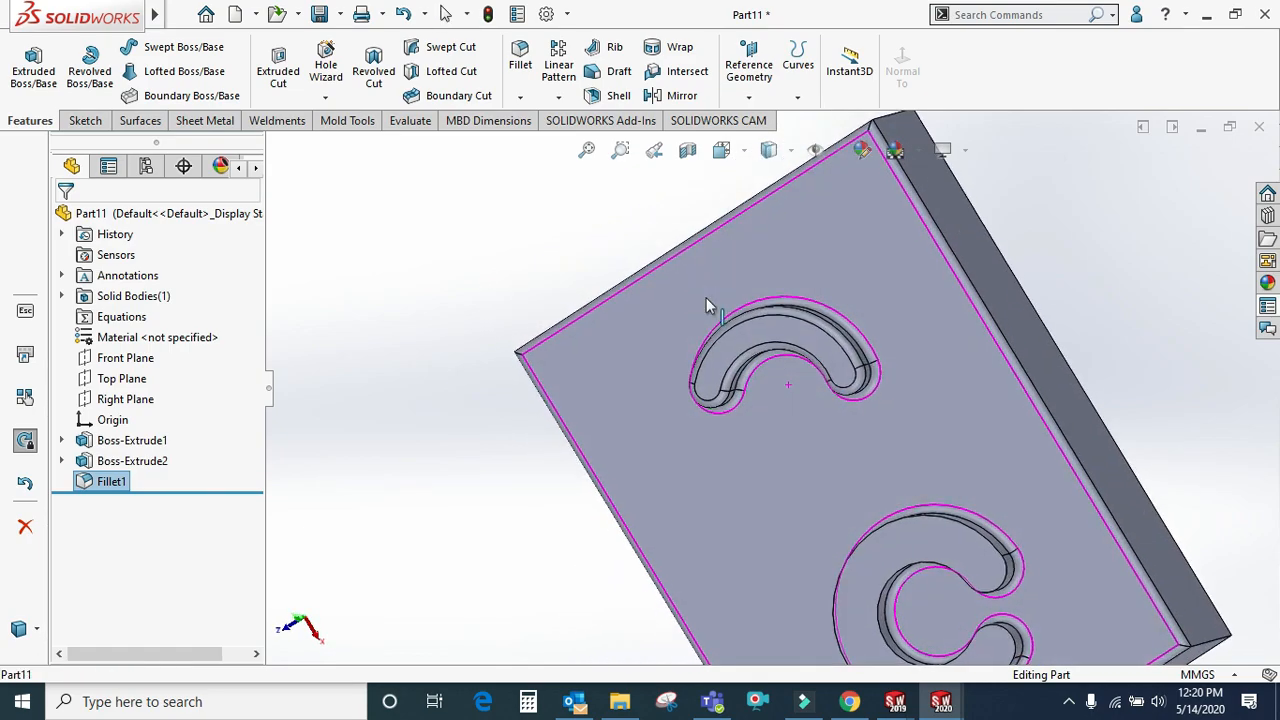
scroll(706, 297, "up", 2)
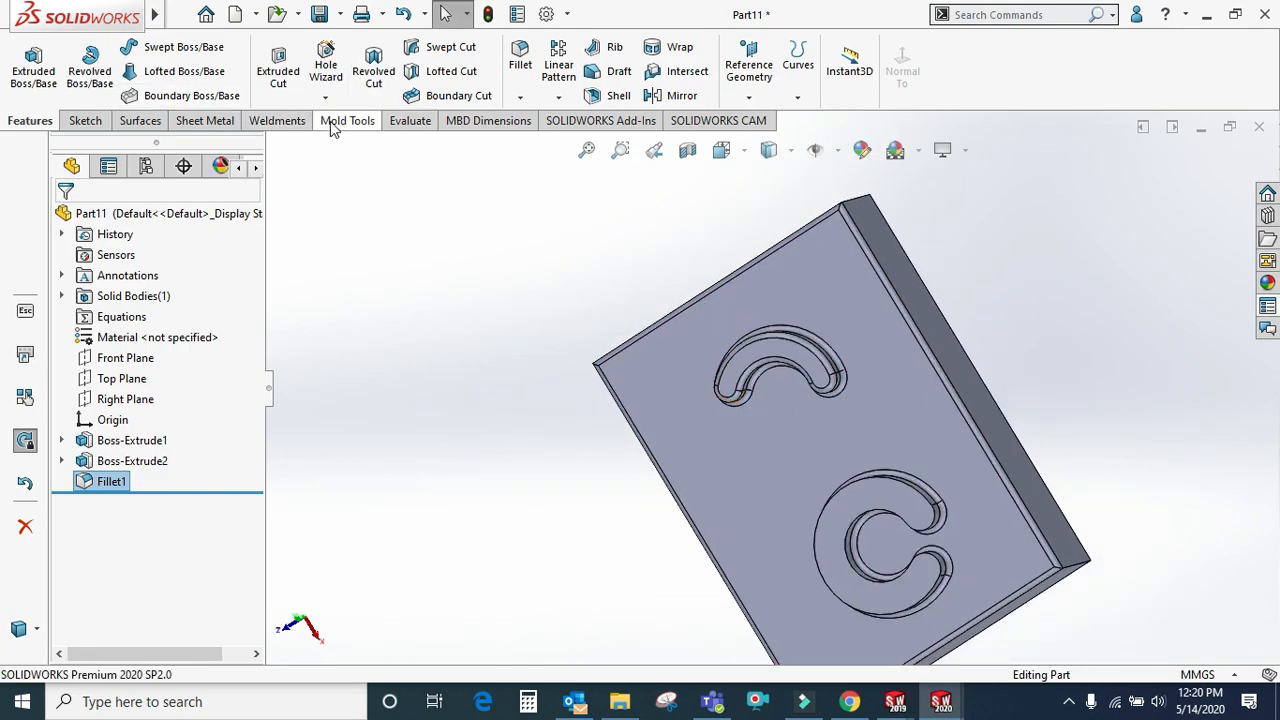
Start a sheet metal Forming Tool and set the block's flat face around the raised slots as its stopping face
left_click(222, 121)
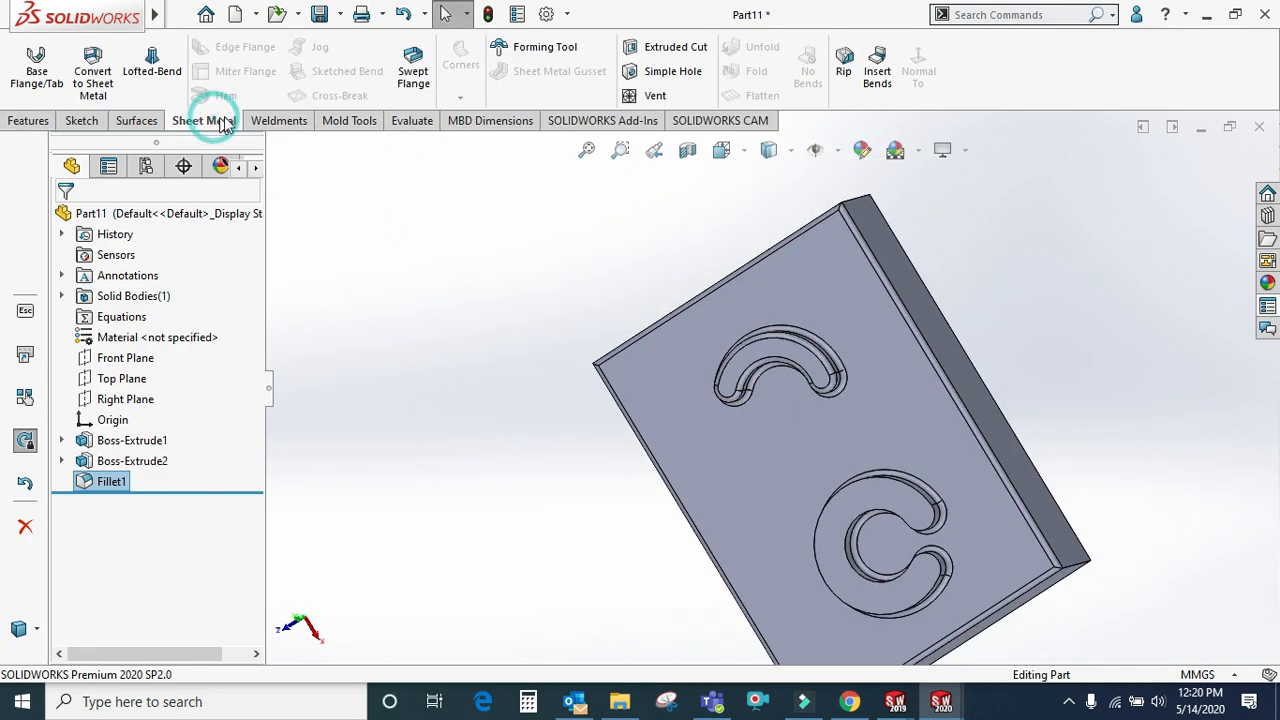
left_click(548, 52)
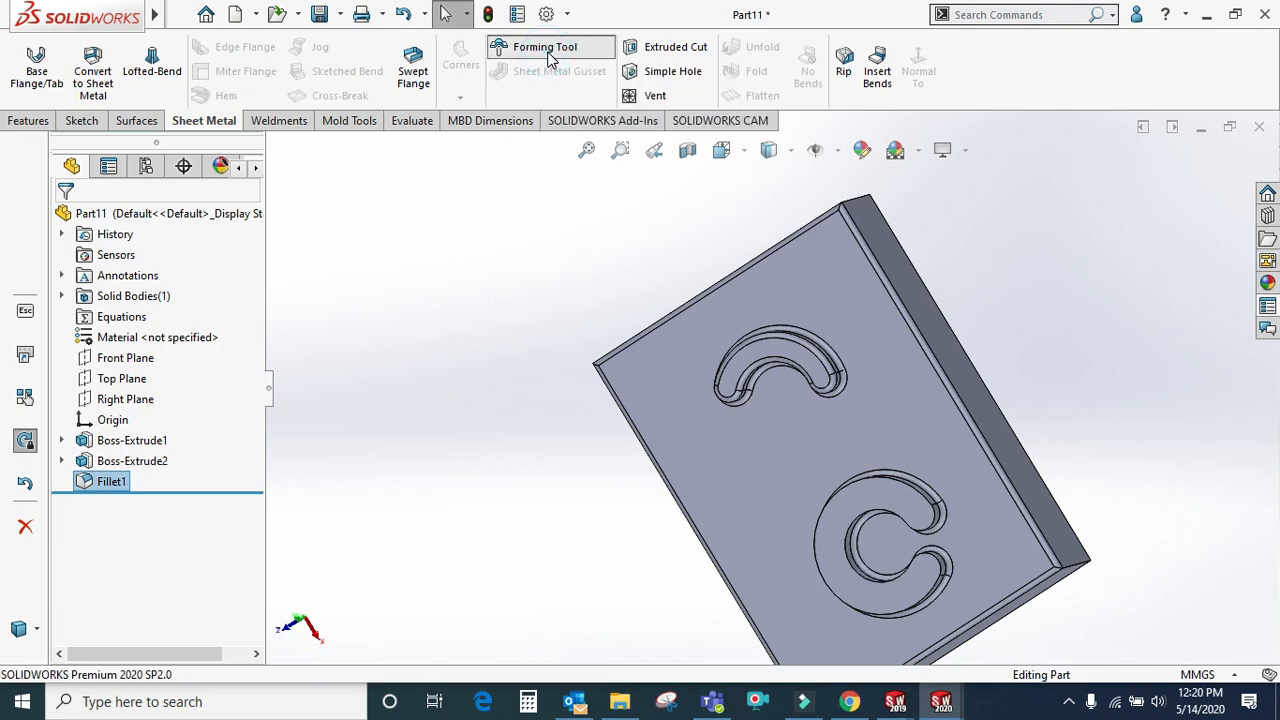
middle_click_drag(518, 292, 664, 268)
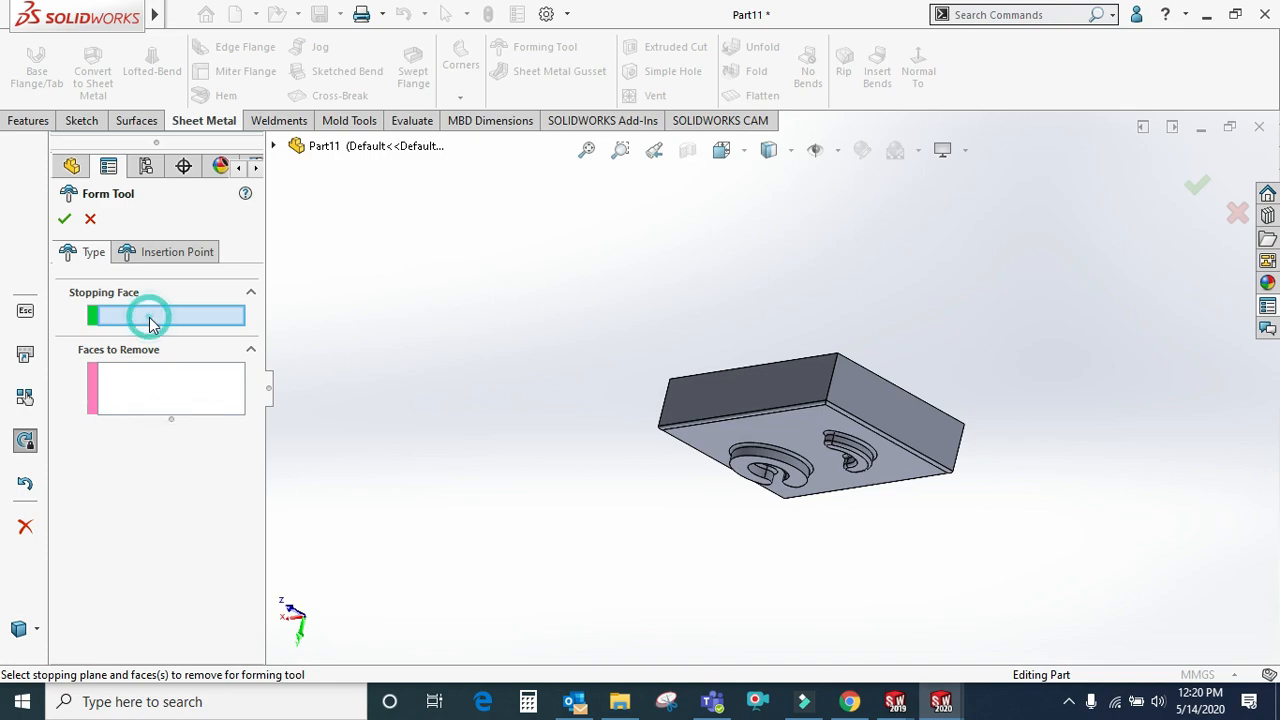
scroll(823, 512, "down", 5)
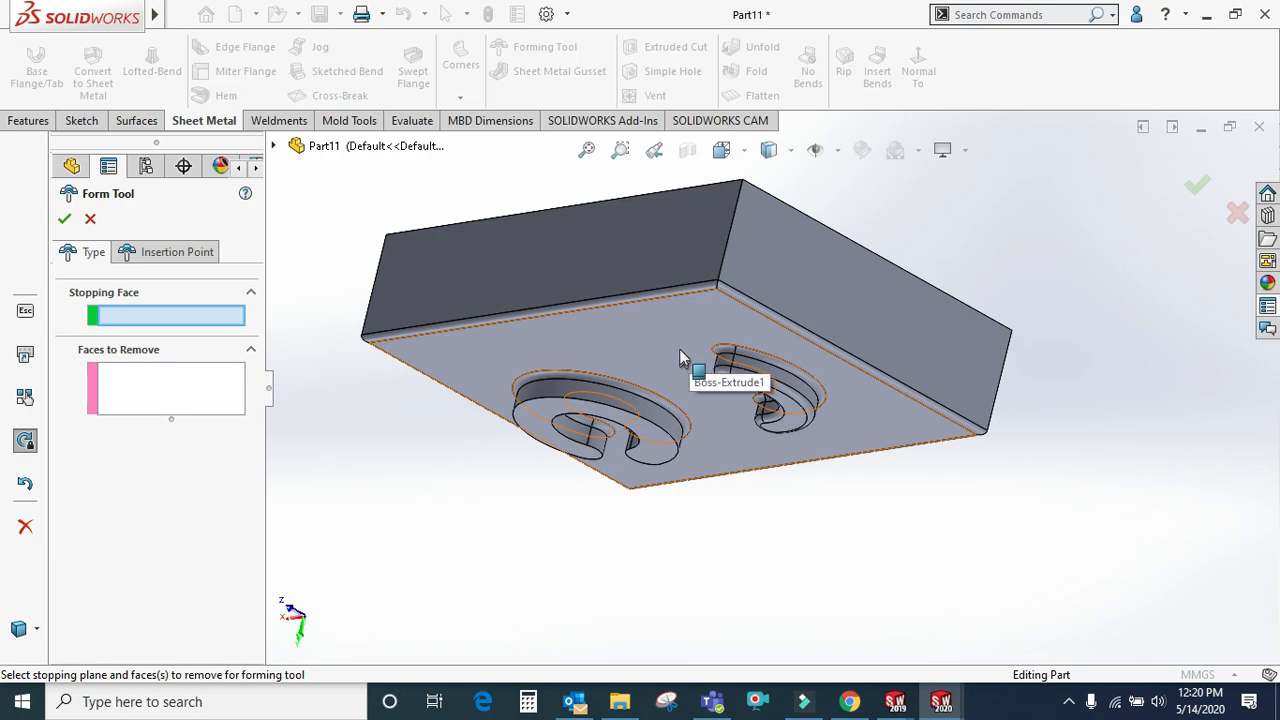
left_click(700, 342)
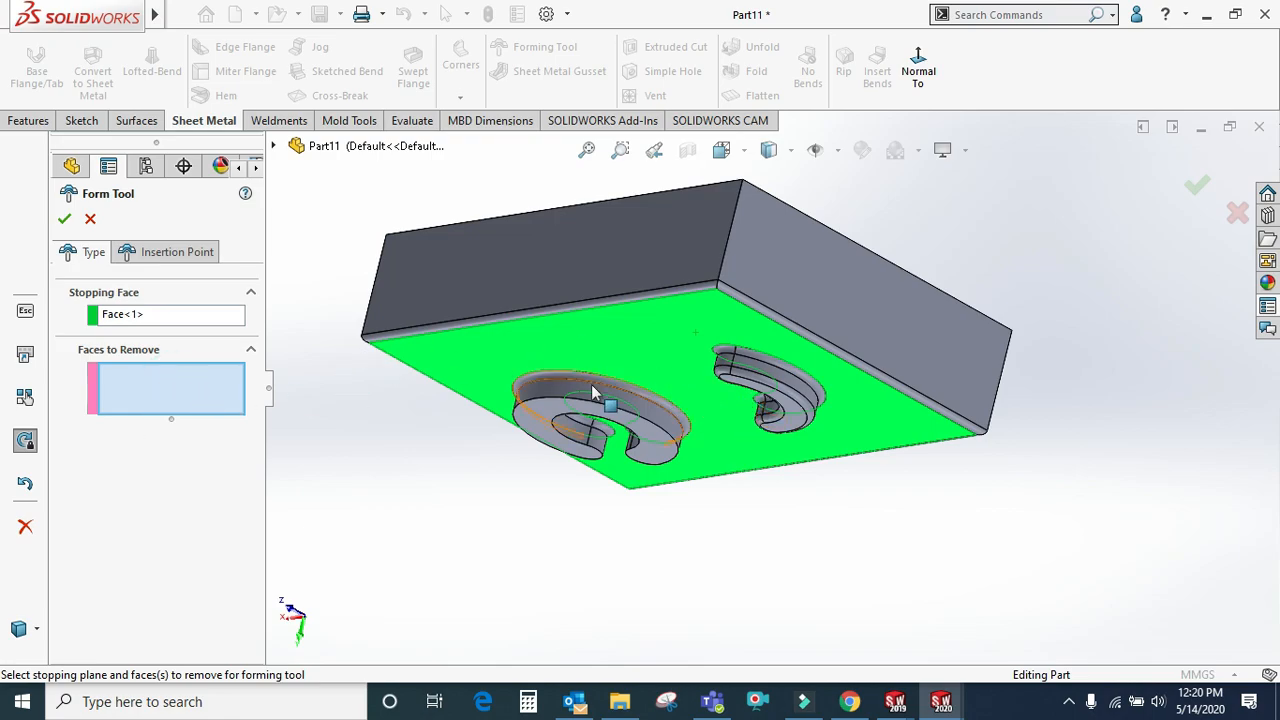
Set only the smaller raised slot's flat end face as the face to remove and create the forming tool
scroll(823, 457, "down", 3)
scroll(823, 457, "up", 2)
scroll(829, 429, "down", 5)
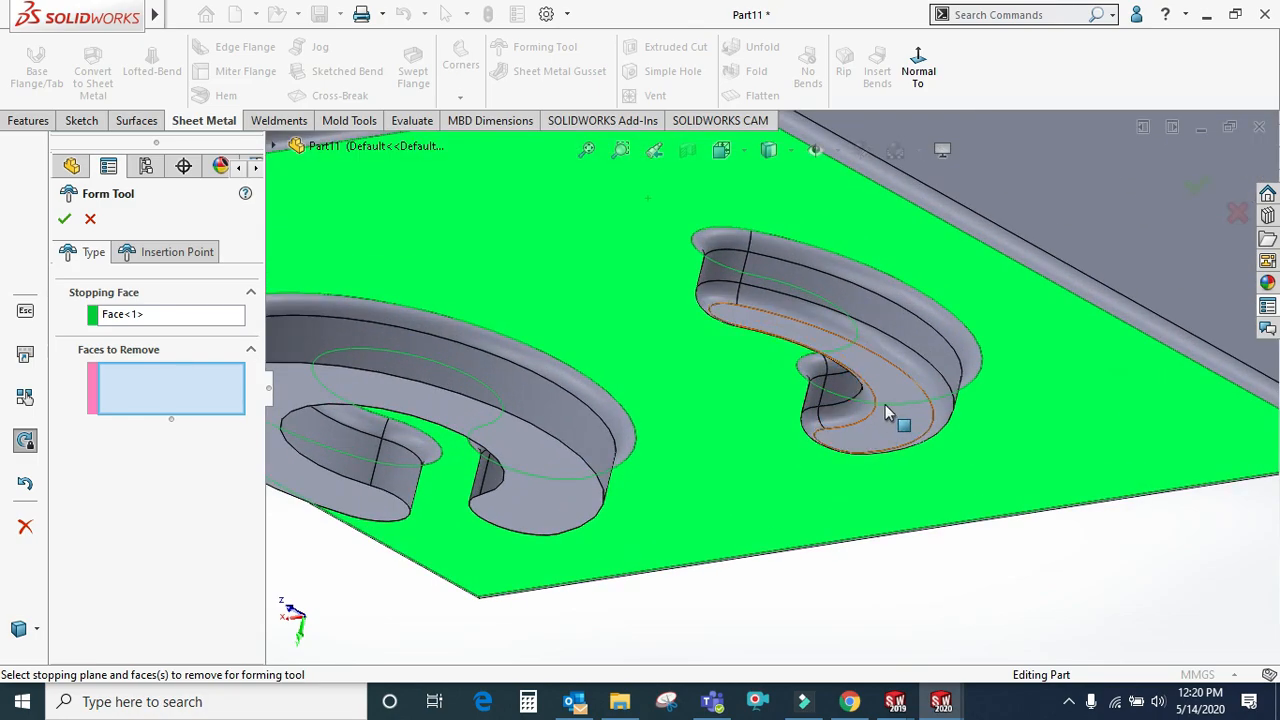
scroll(888, 413, "up", 2)
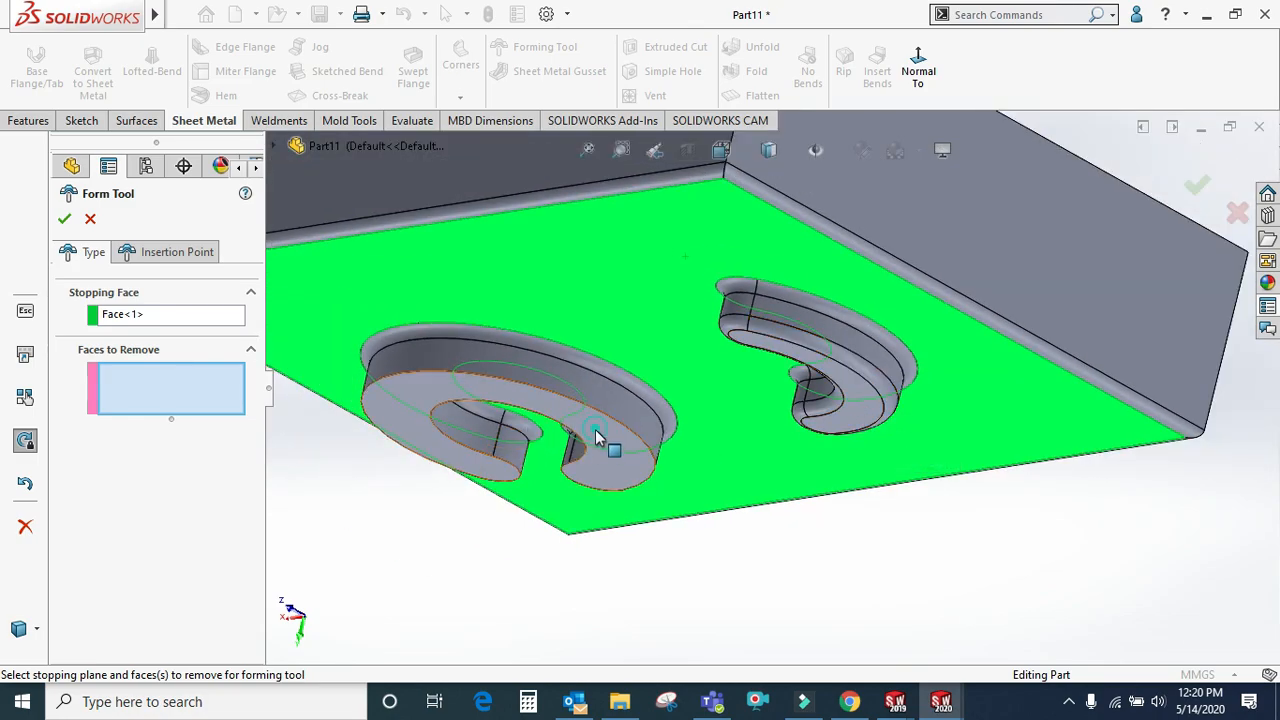
left_click(638, 469)
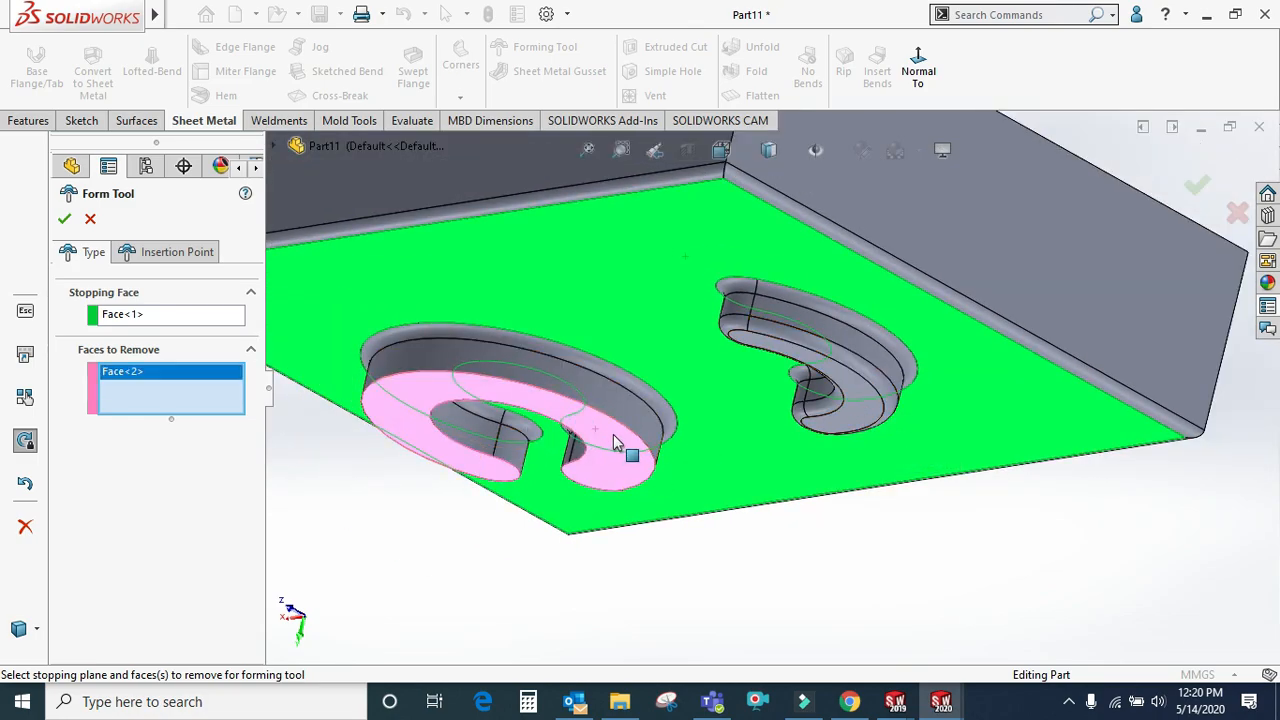
left_click(614, 438)
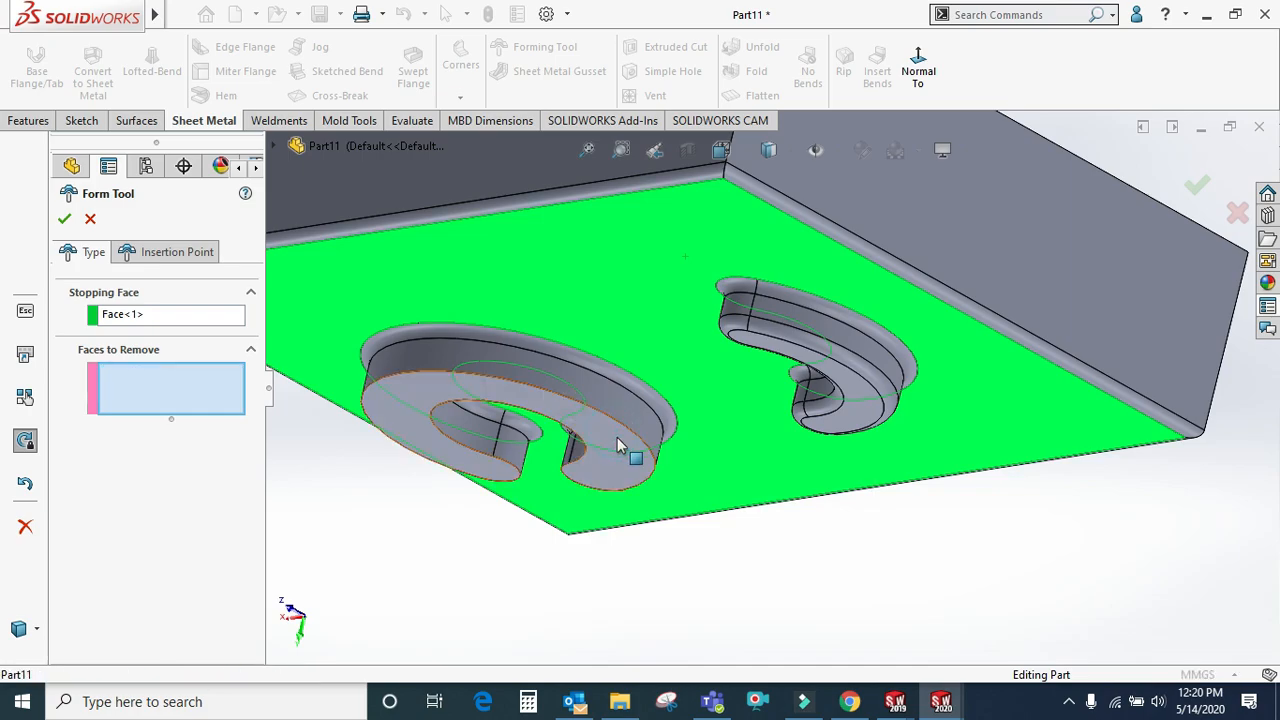
left_click(805, 382)
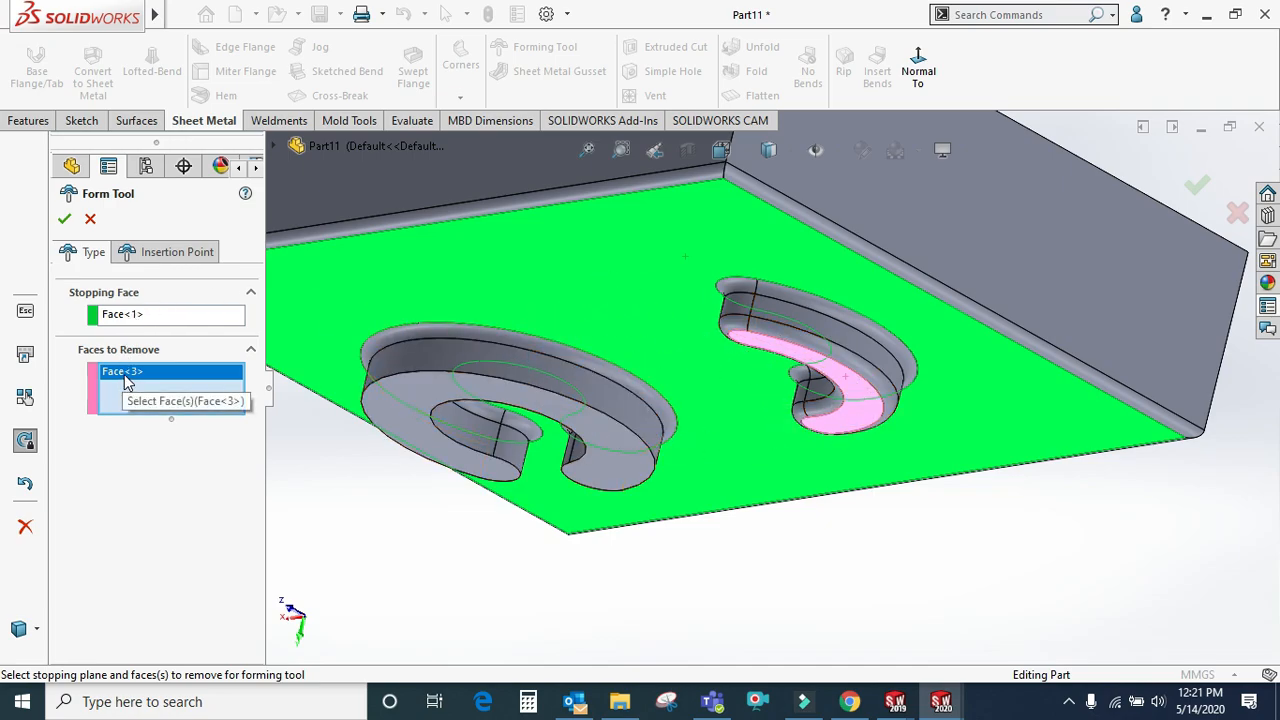
left_click(63, 222)
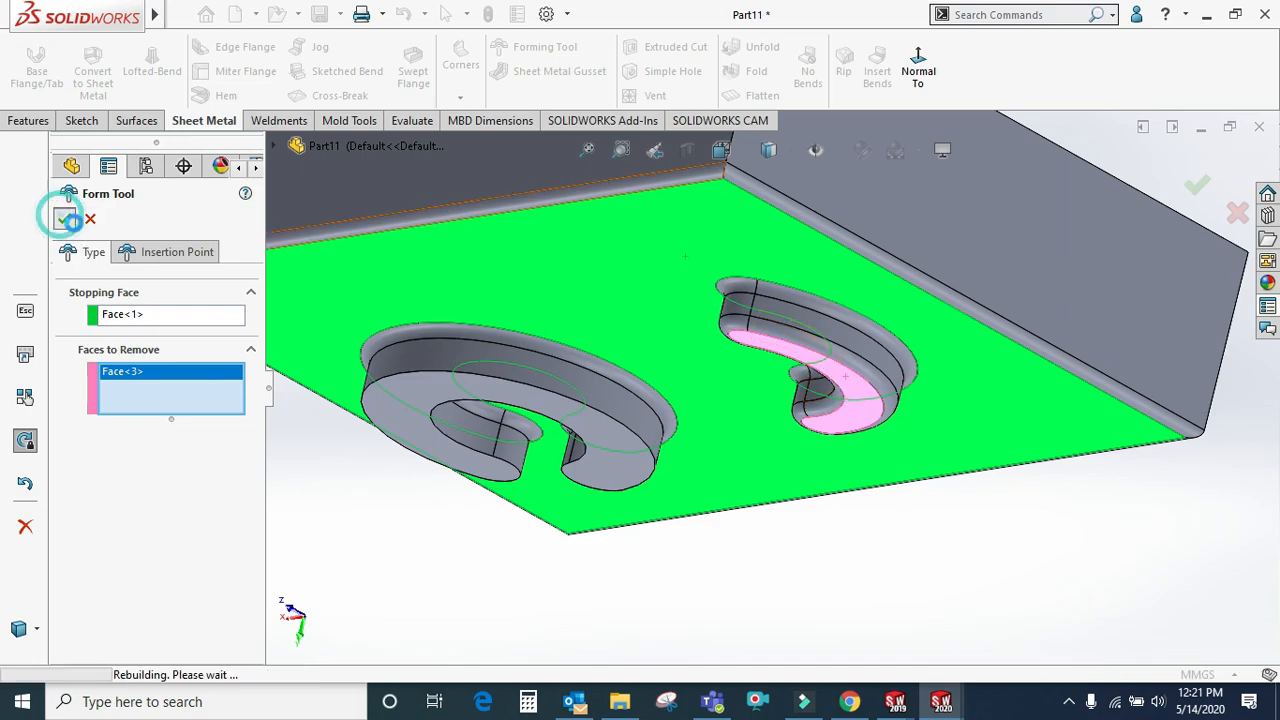
Examine the coloured stopping, forming and removed faces of the forming tool from several angles, ending in the isometric view
middle_click_drag(771, 423, 590, 297)
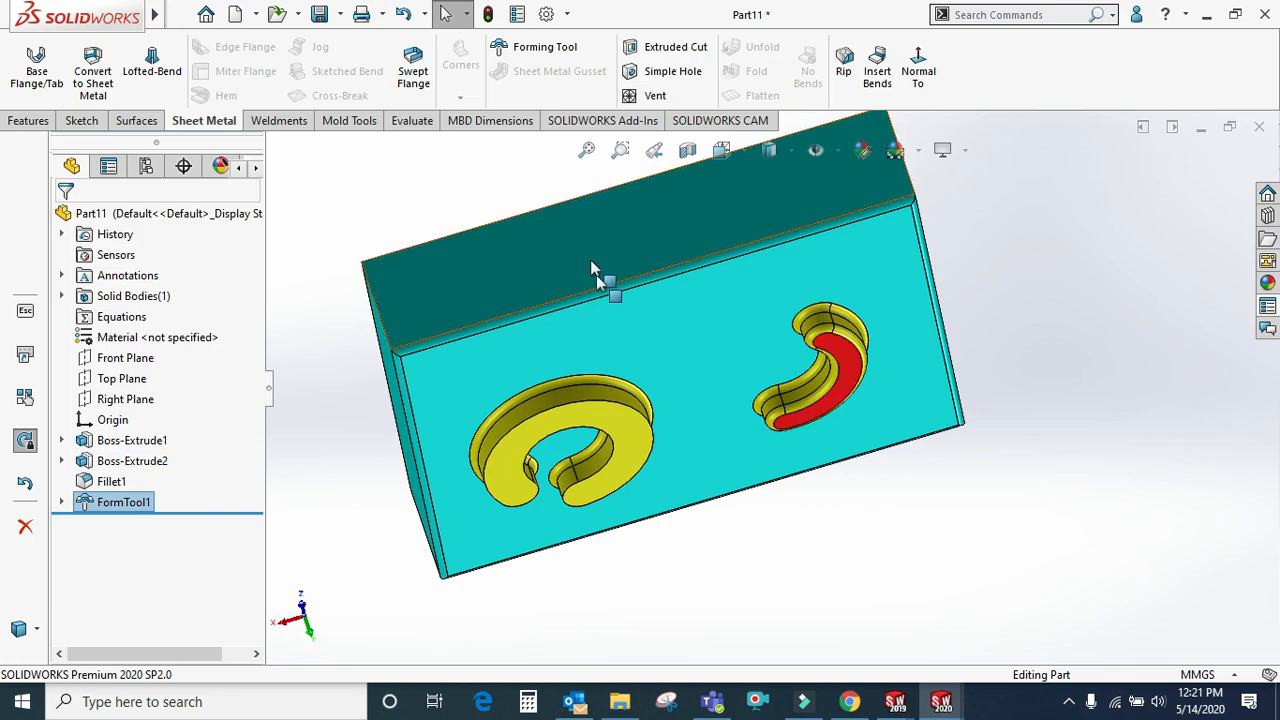
scroll(610, 315, "up", 4)
scroll(675, 357, "down", 2)
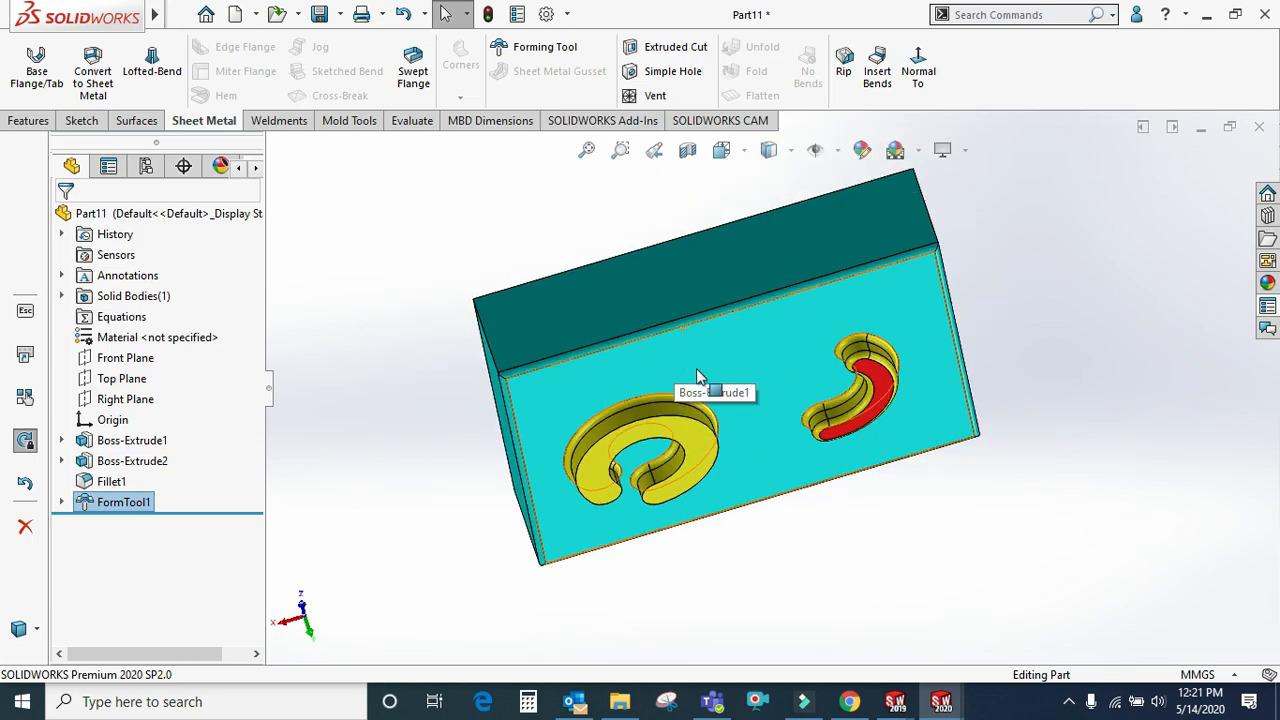
scroll(874, 414, "down", 4)
scroll(846, 375, "up", 2)
middle_click_drag(831, 376, 795, 290)
scroll(835, 445, "up", 3)
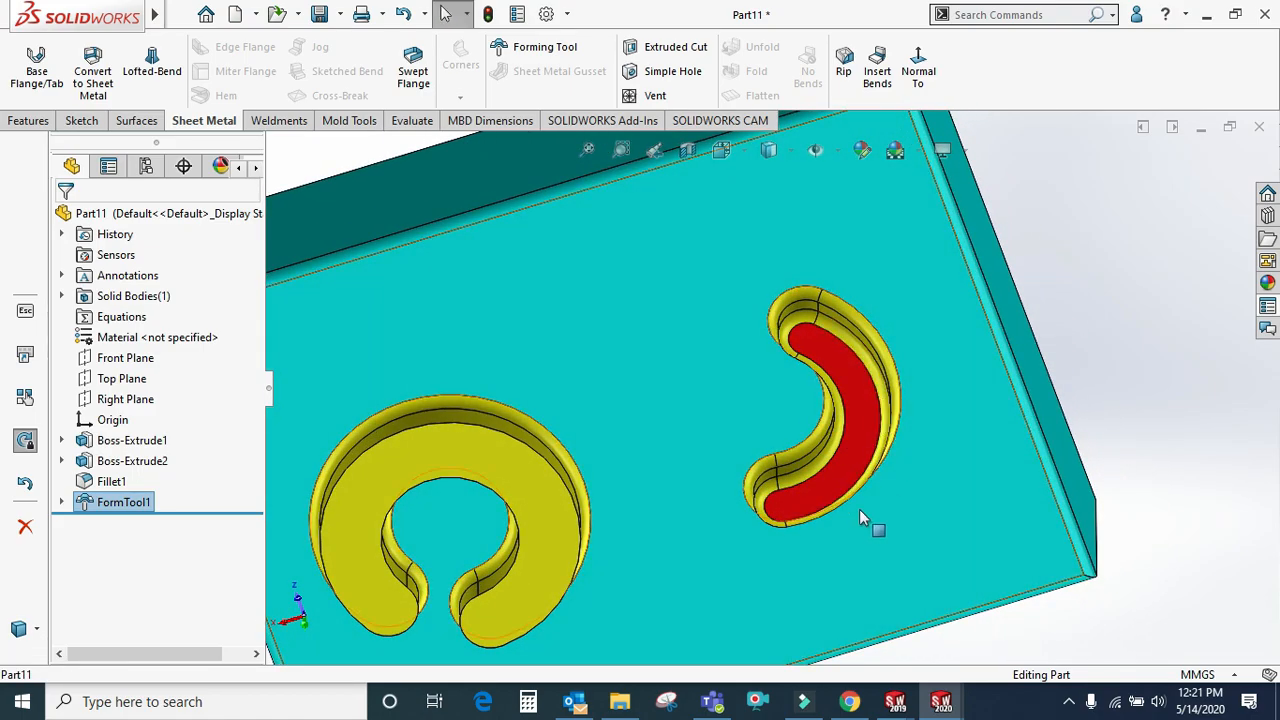
key("ctrl+7")
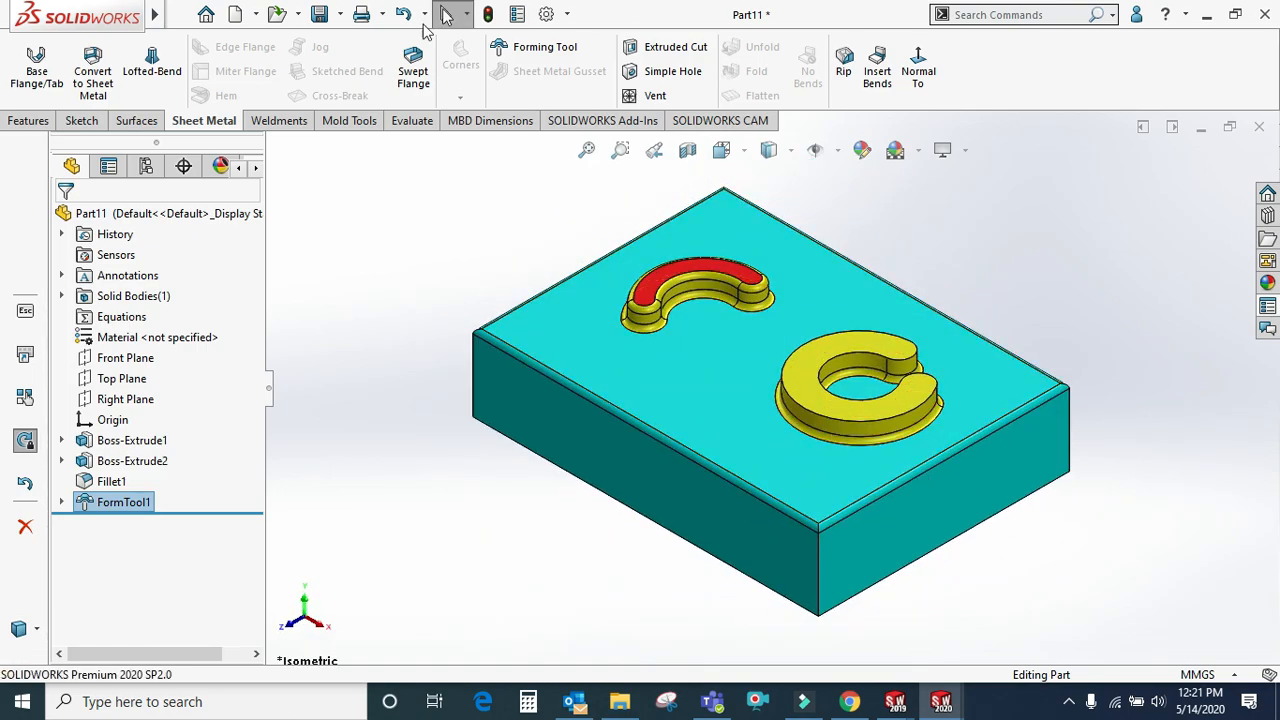
Save the part as a Form Tool (*.sldftp) named plate1 in the design library folder
left_click(340, 14)
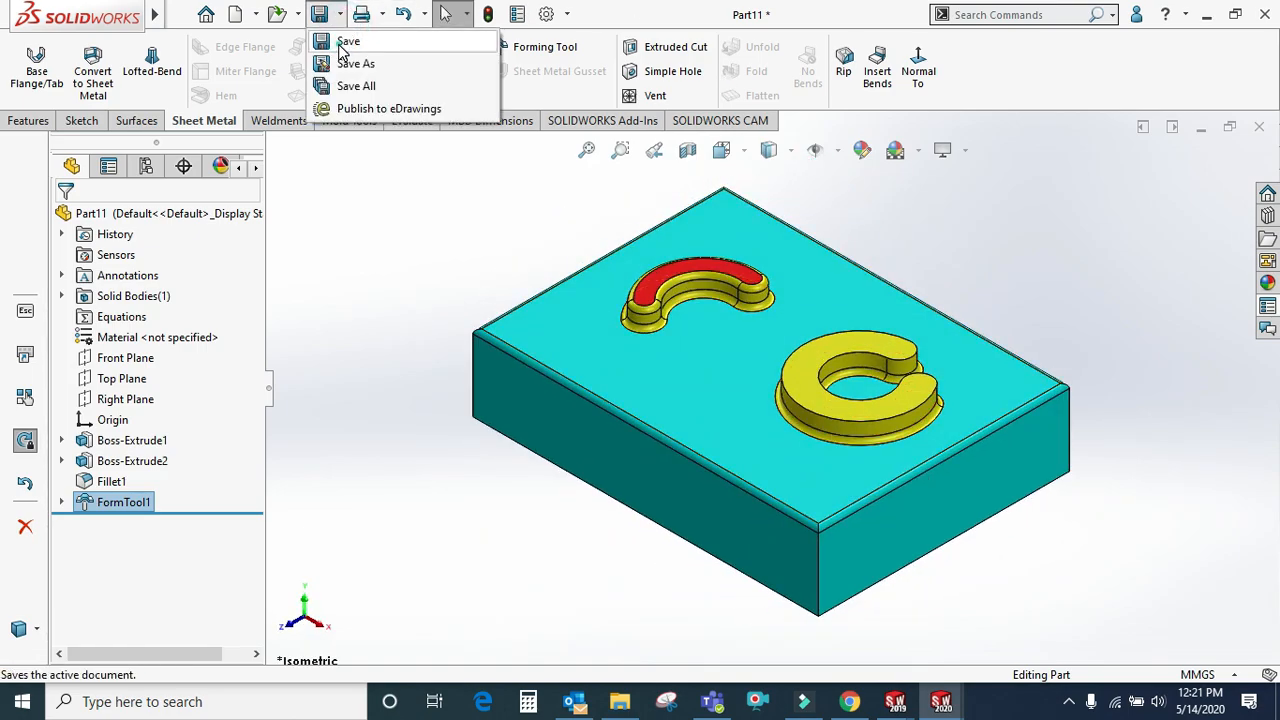
left_click(340, 43)
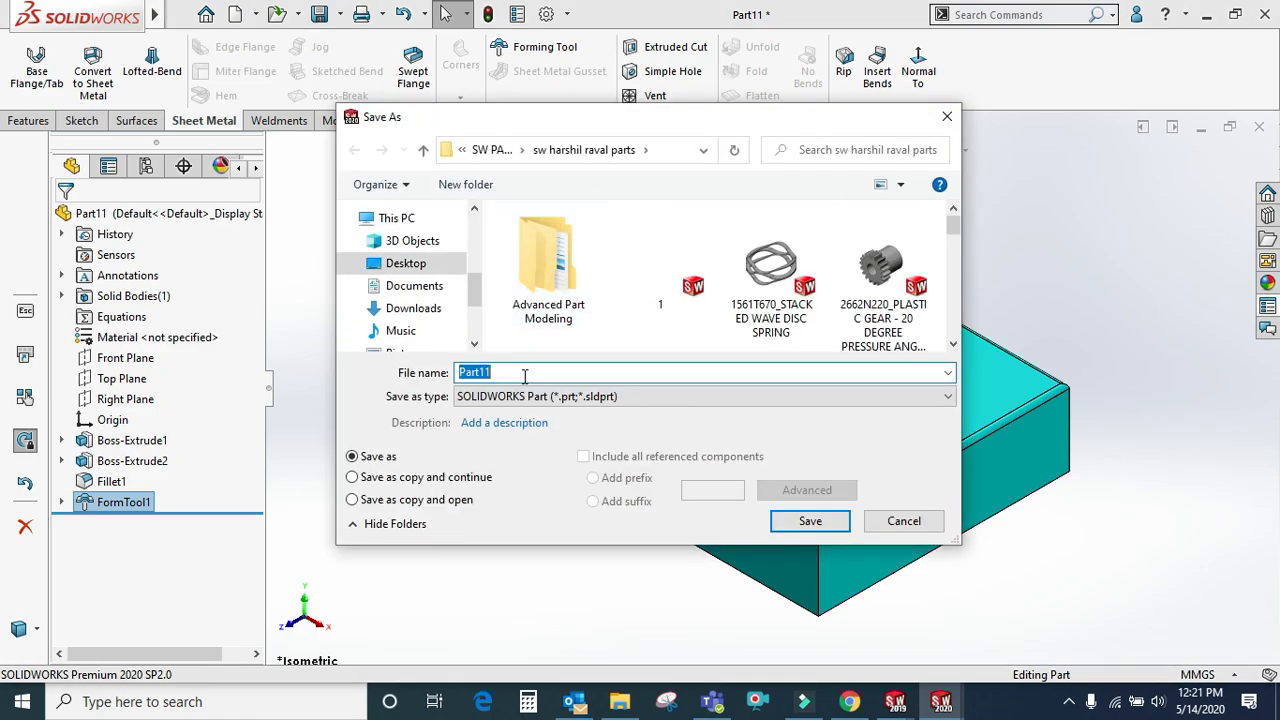
left_click(518, 398)
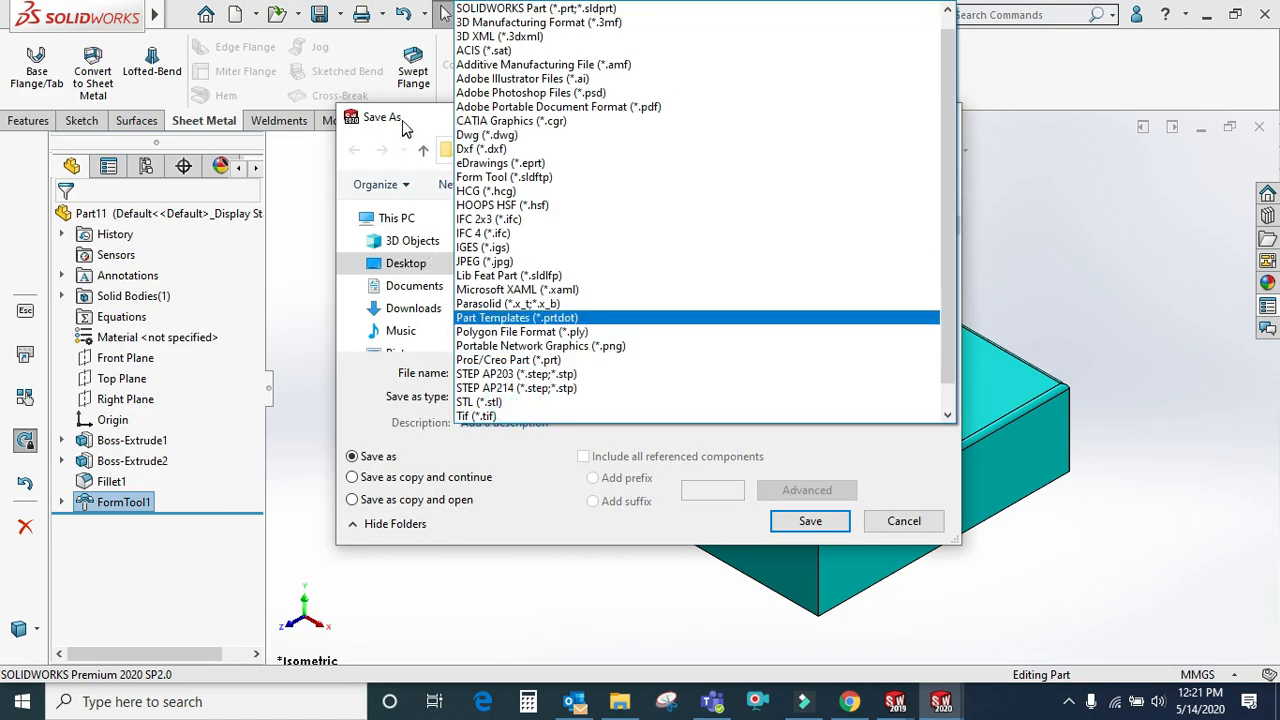
left_click(490, 178)
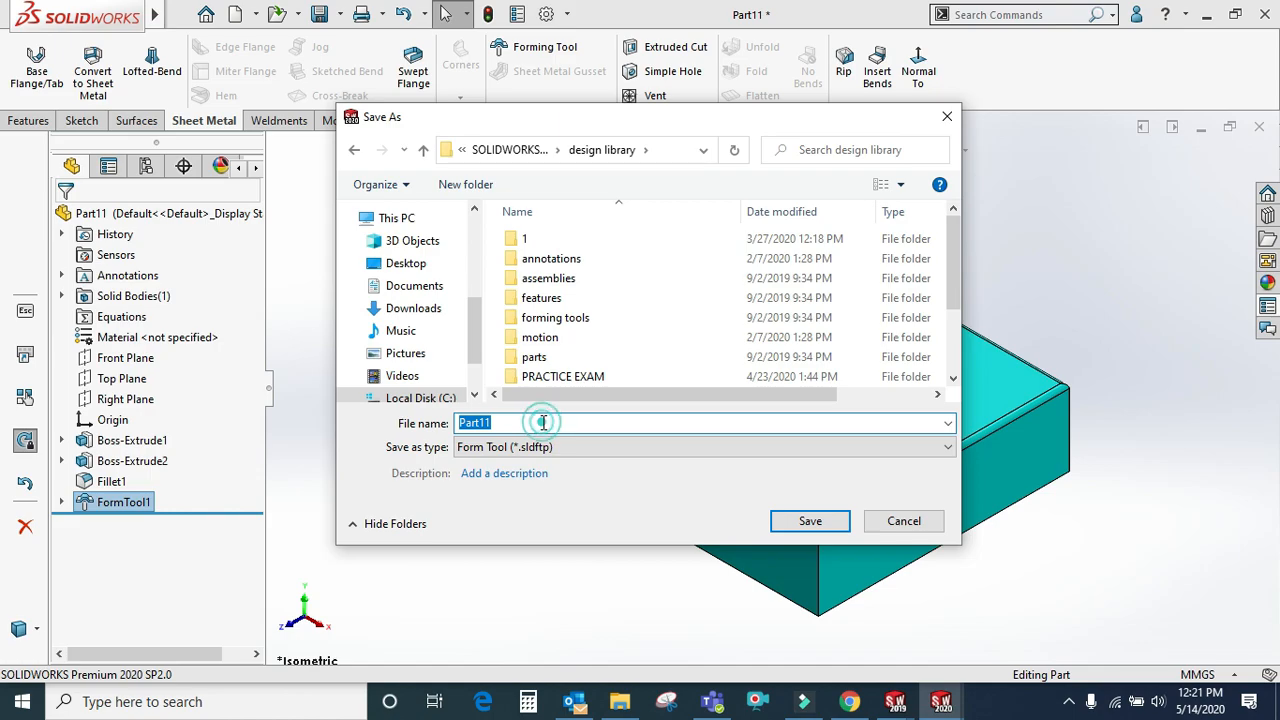
type("plare")
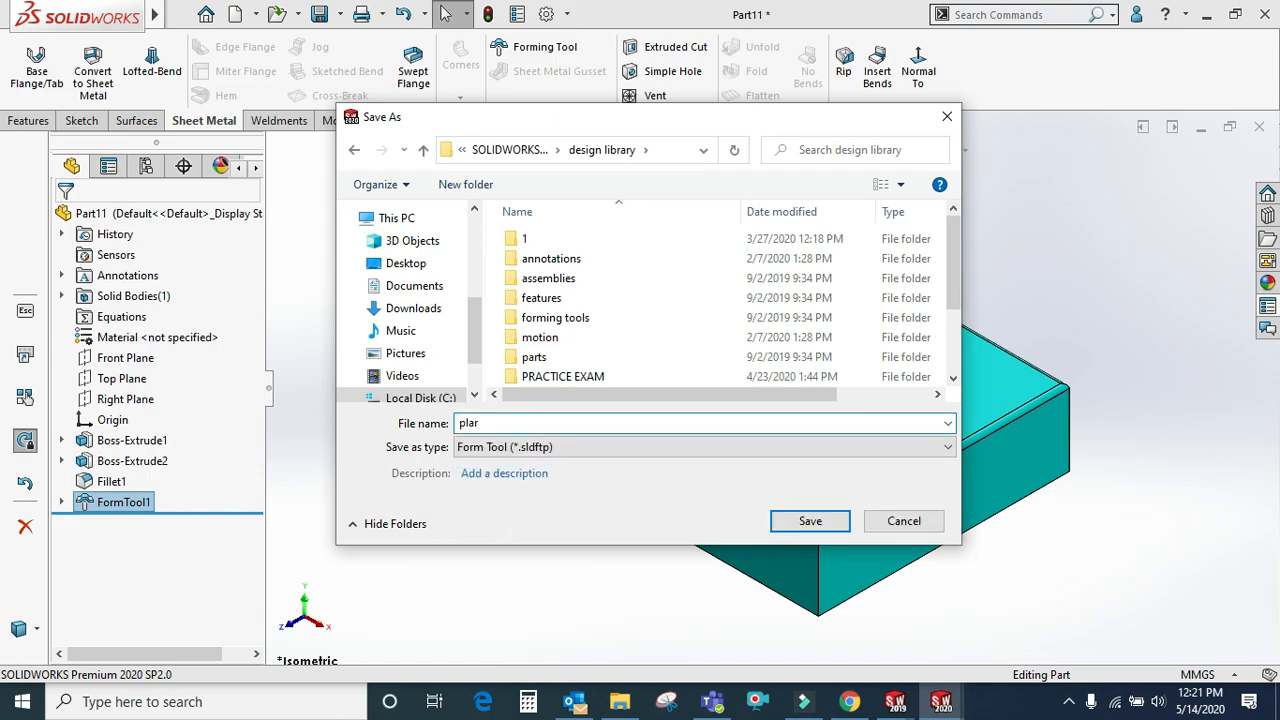
key("BackSpace")
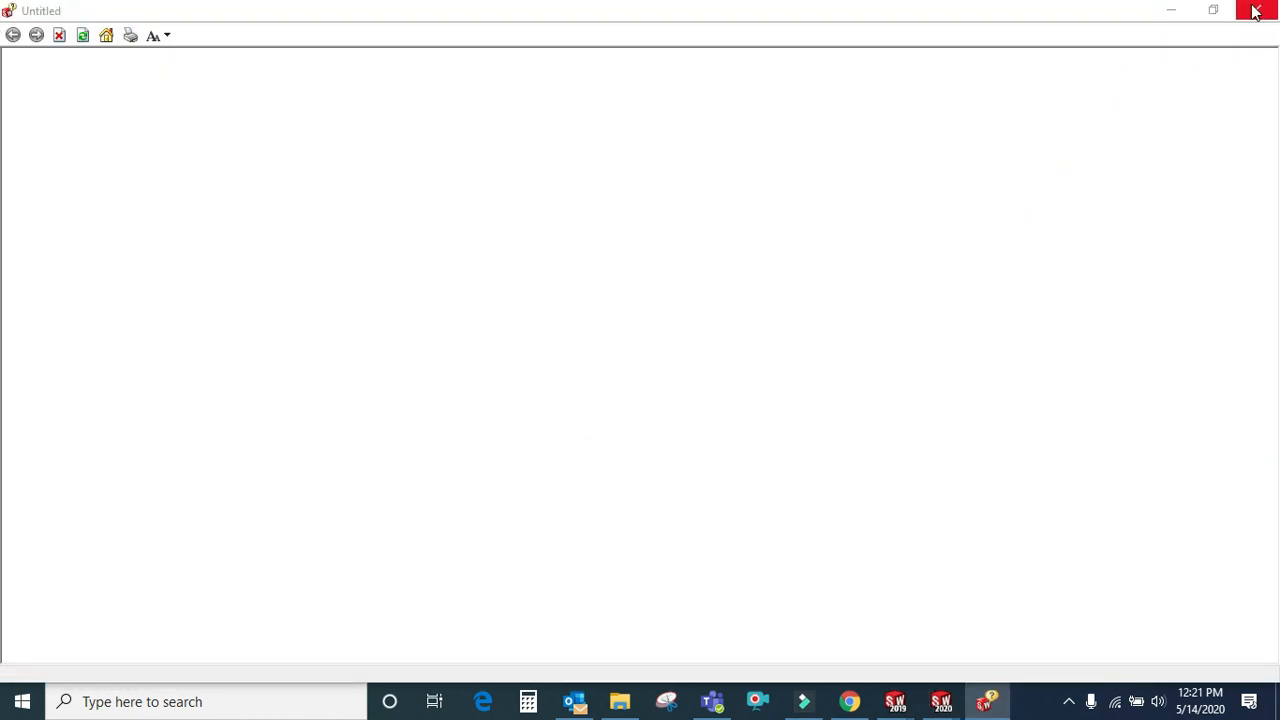
left_click(1256, 11)
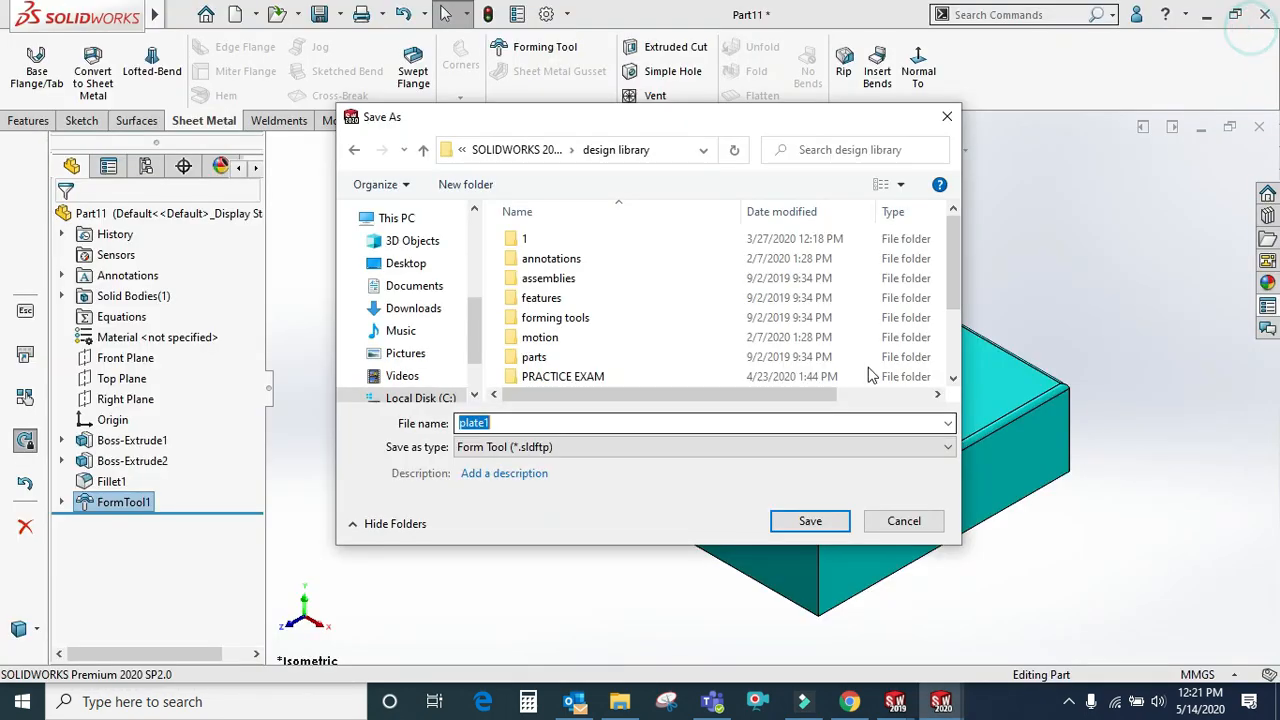
left_click(800, 521)
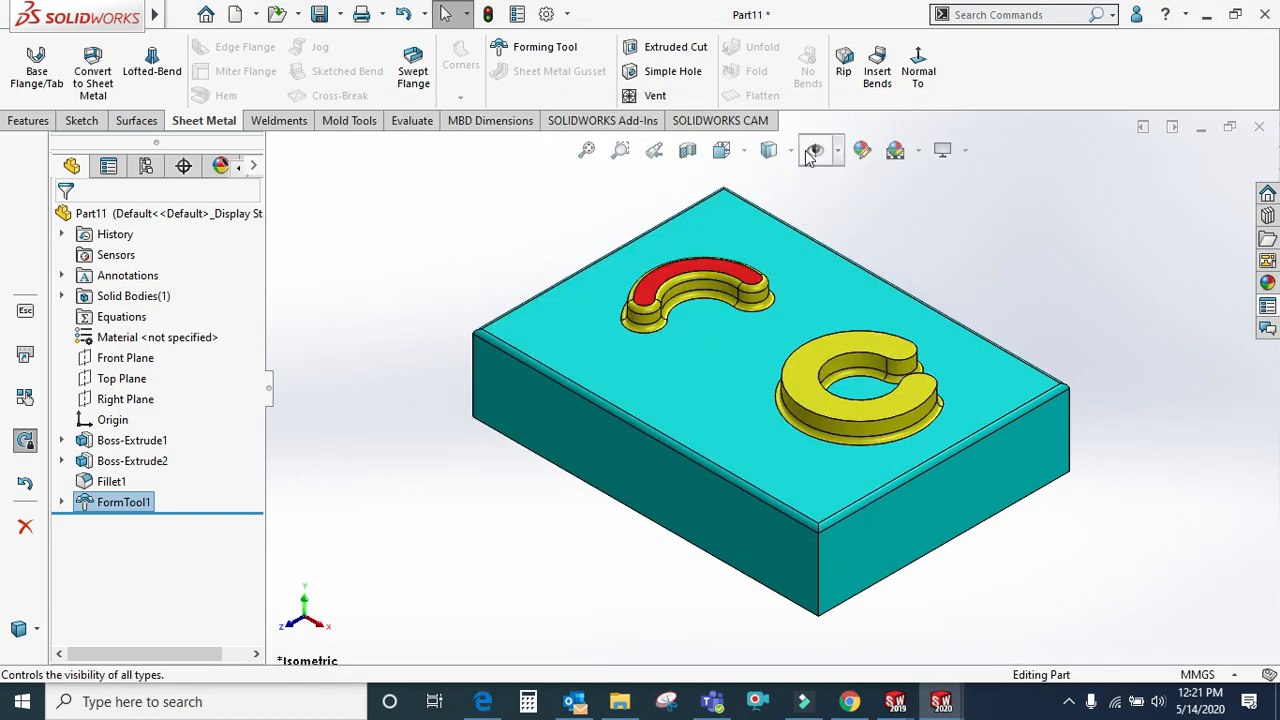
Close the forming tool part and the bent sheet metal part without saving their changes
left_click(1259, 127)
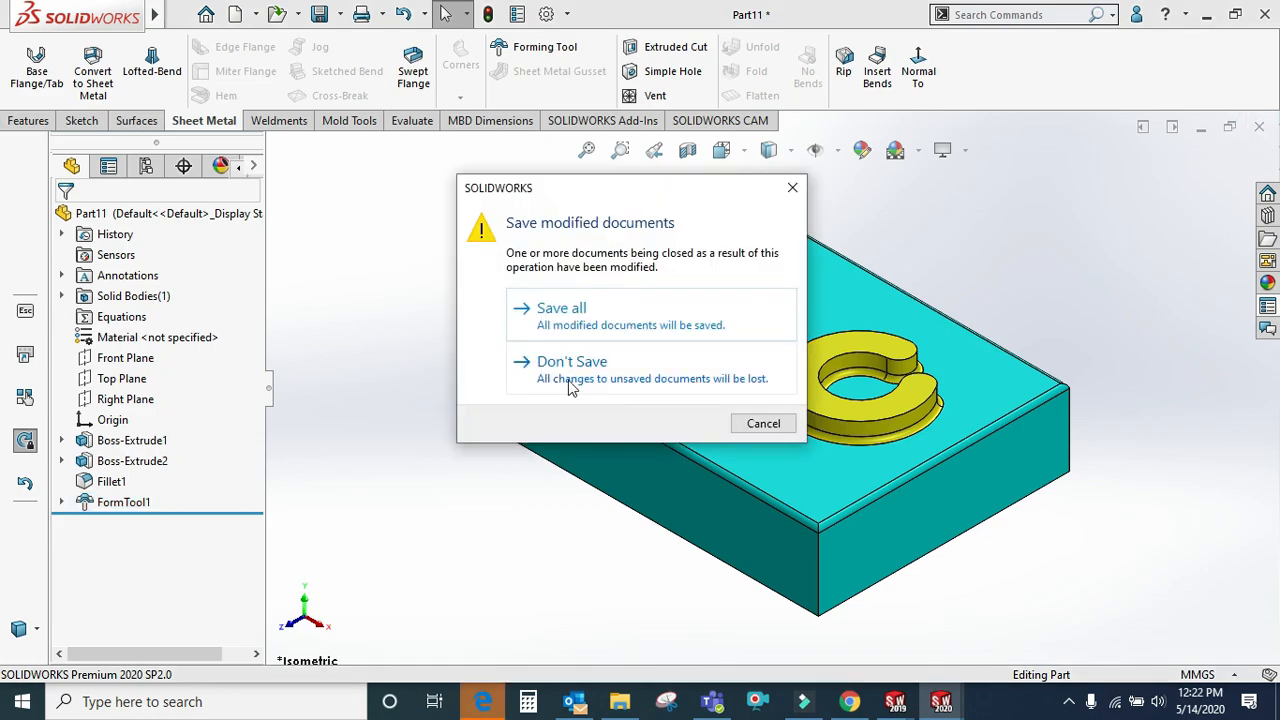
left_click(584, 383)
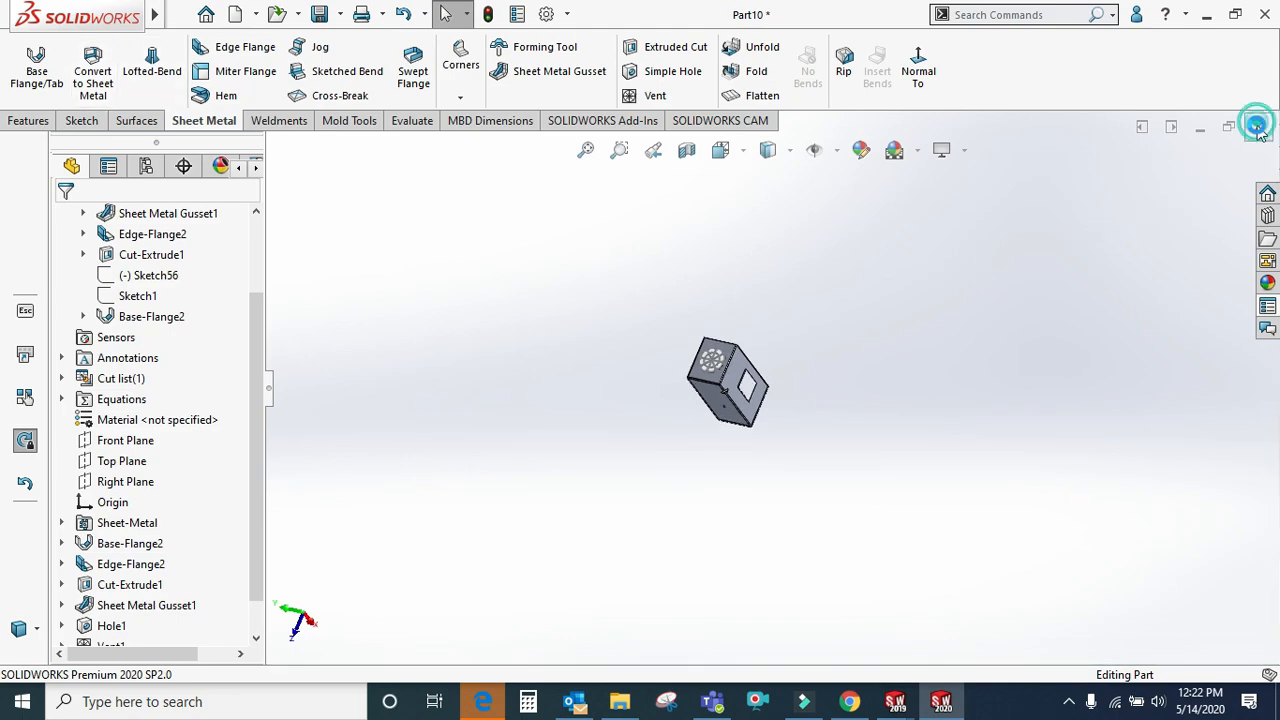
left_click(1259, 127)
left_click(620, 365)
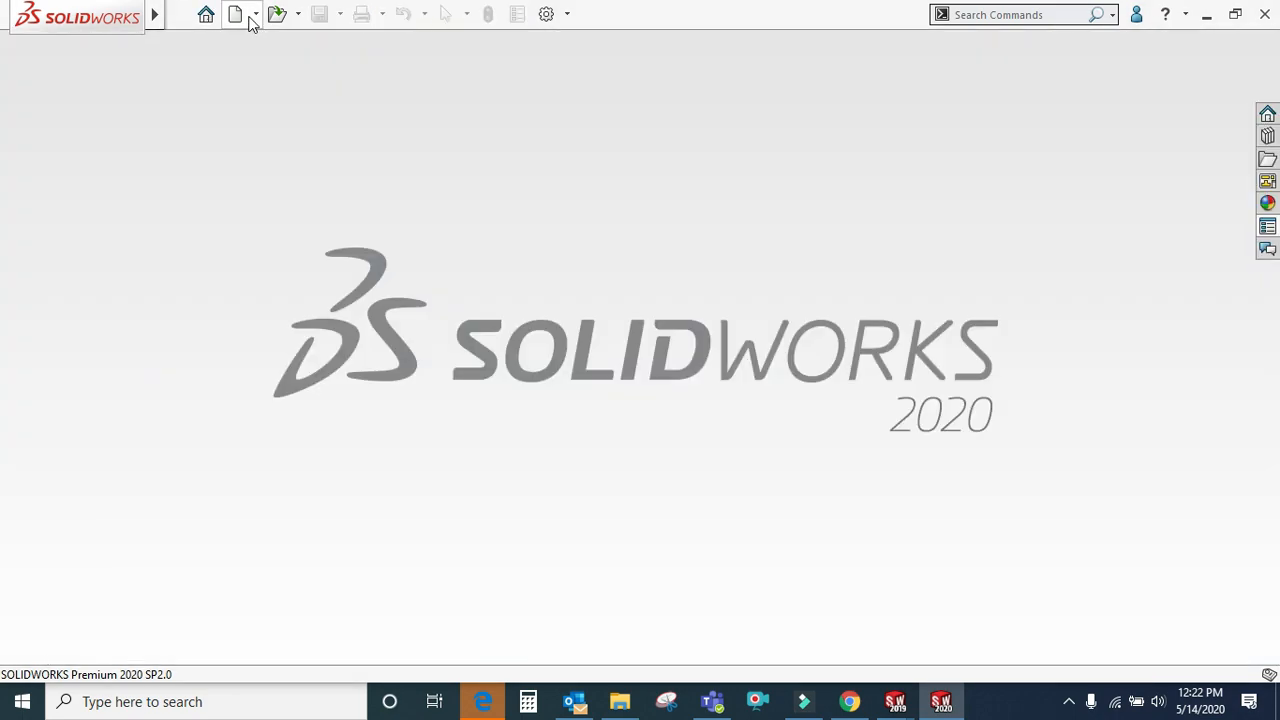
Create a new part document
left_click(250, 17)
left_click(246, 55)
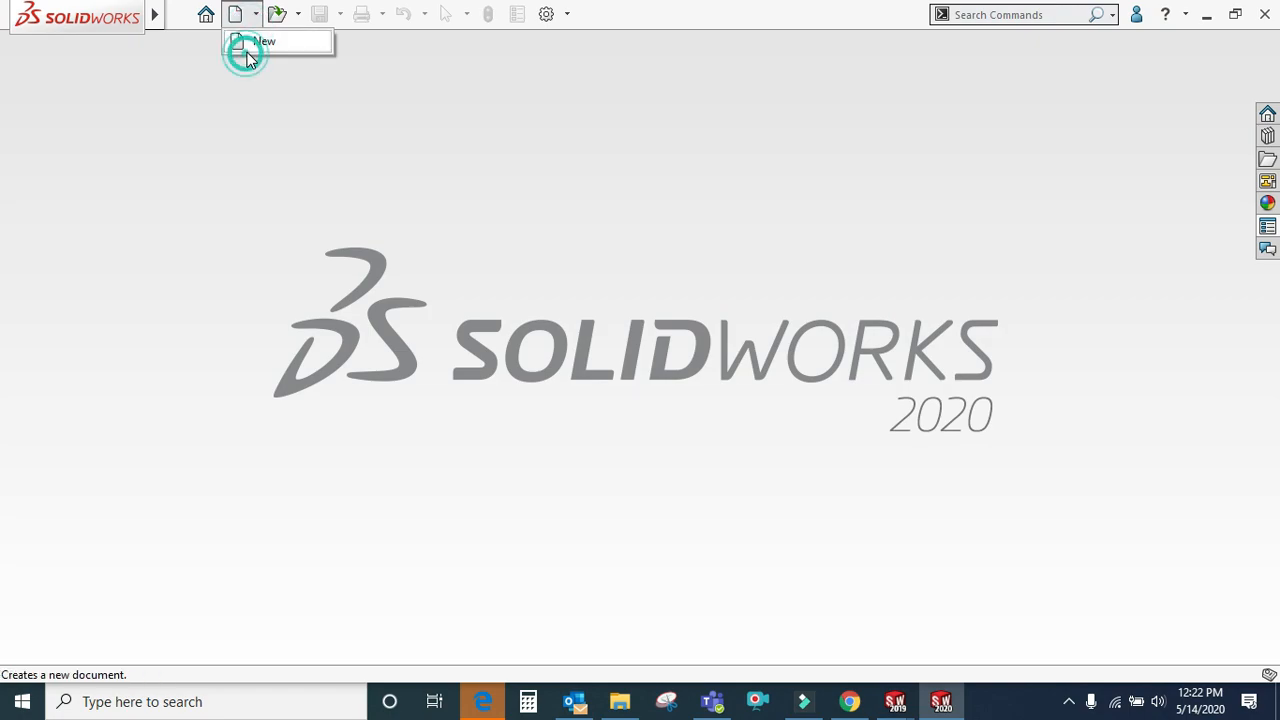
left_click(246, 50)
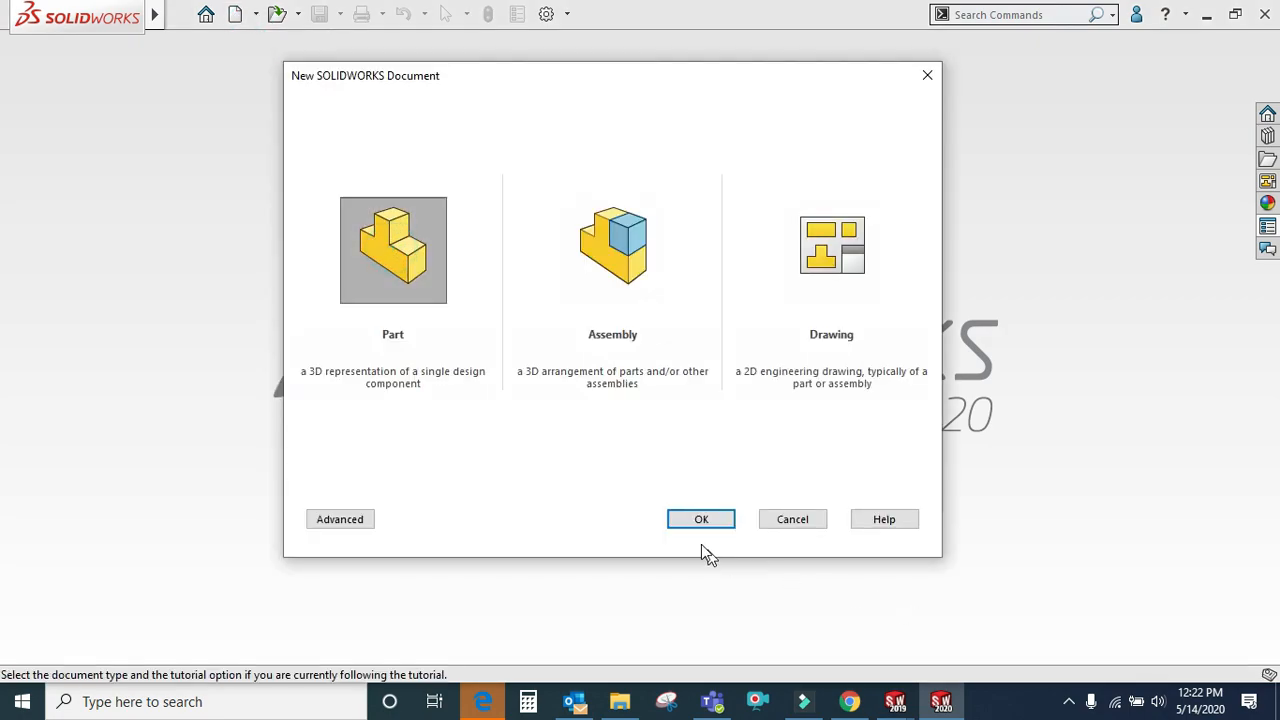
left_click(690, 520)
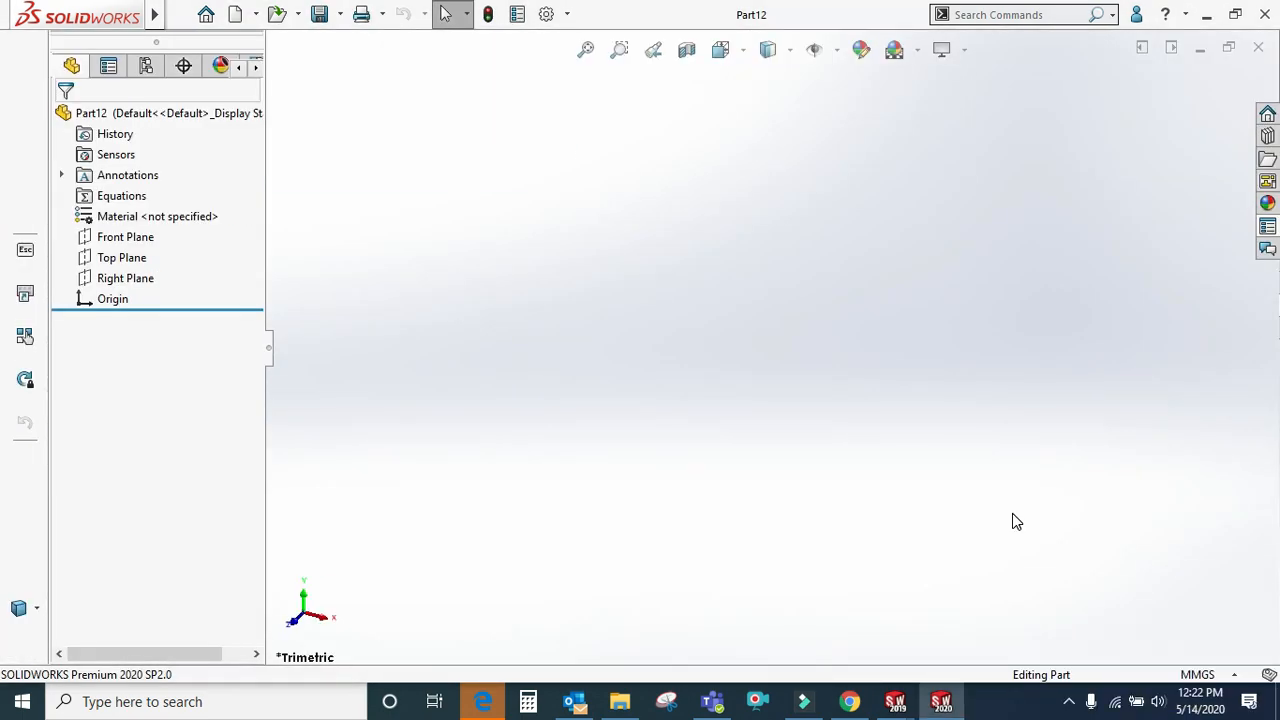
left_click(1068, 701)
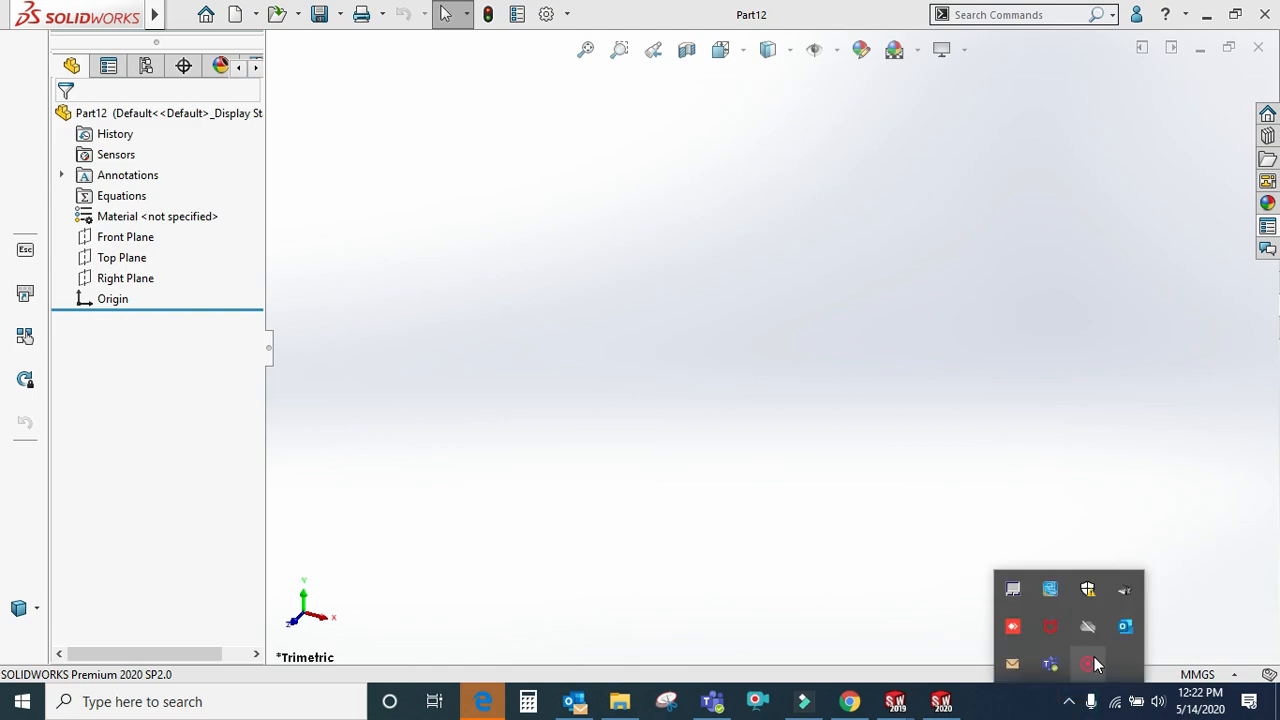
left_click(1094, 657)
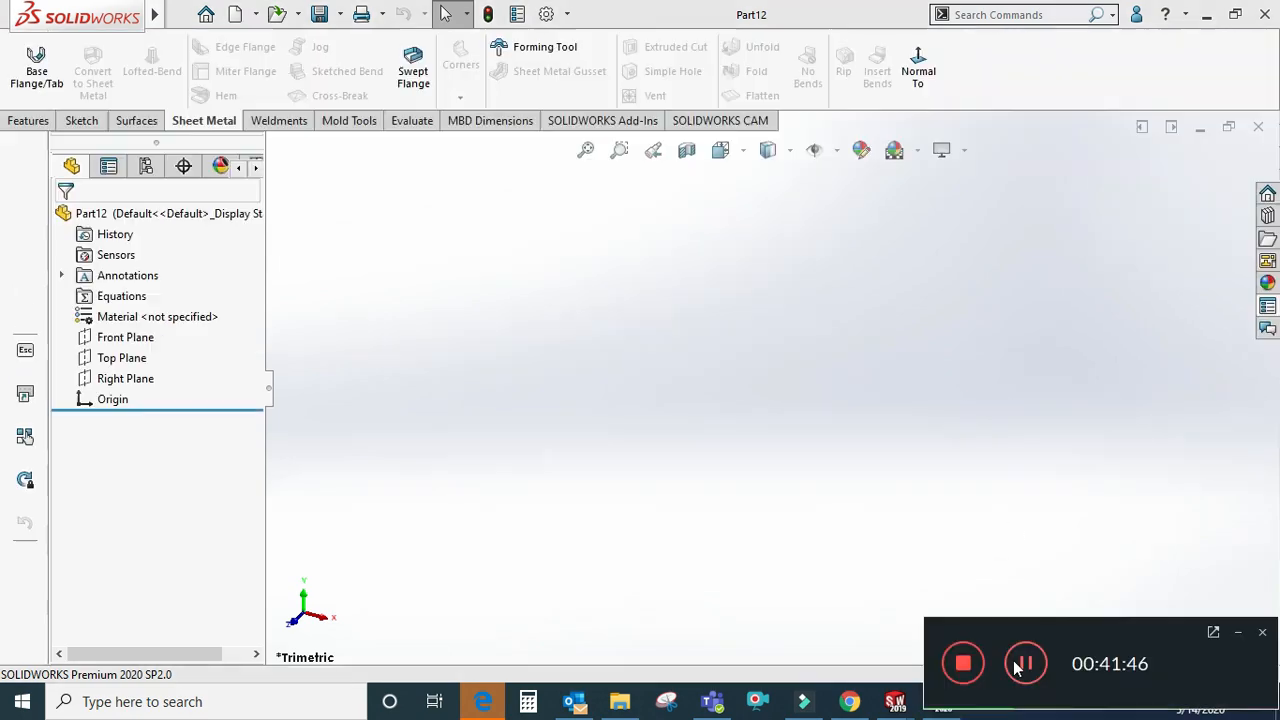
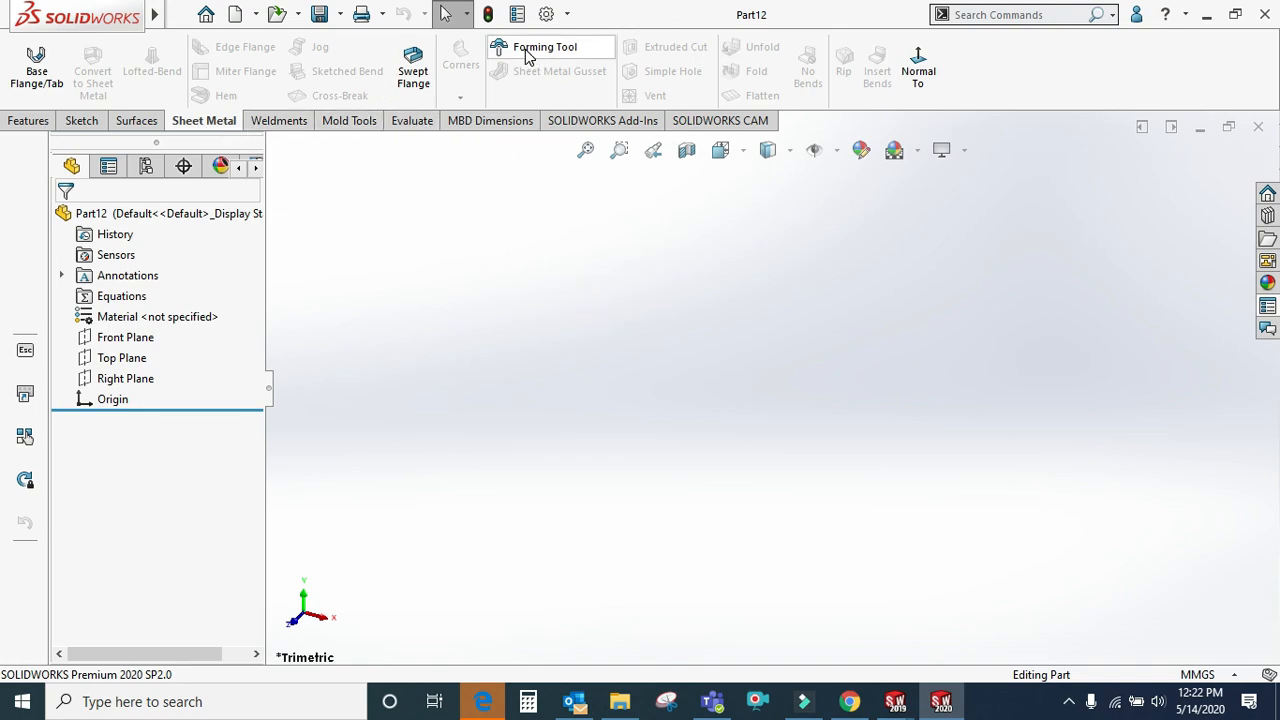
Sketch a large center rectangle on the Top Plane, centred on the origin
left_click(121, 357)
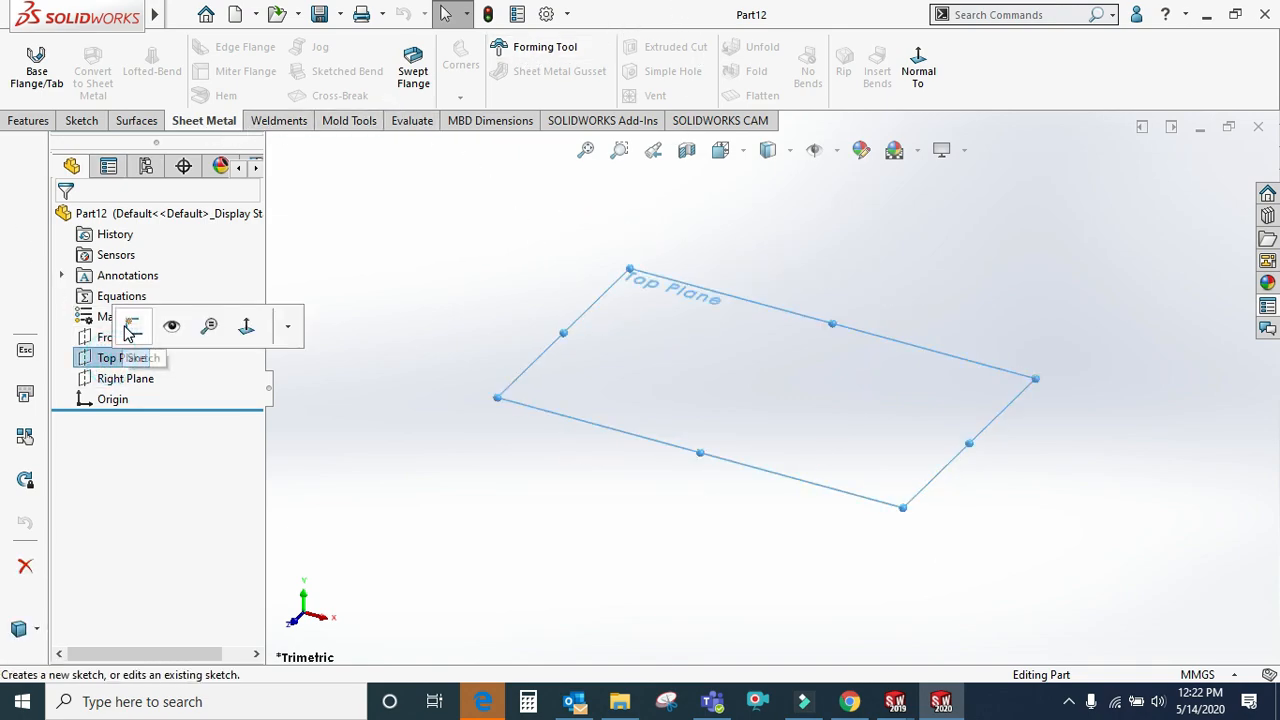
left_click(126, 325)
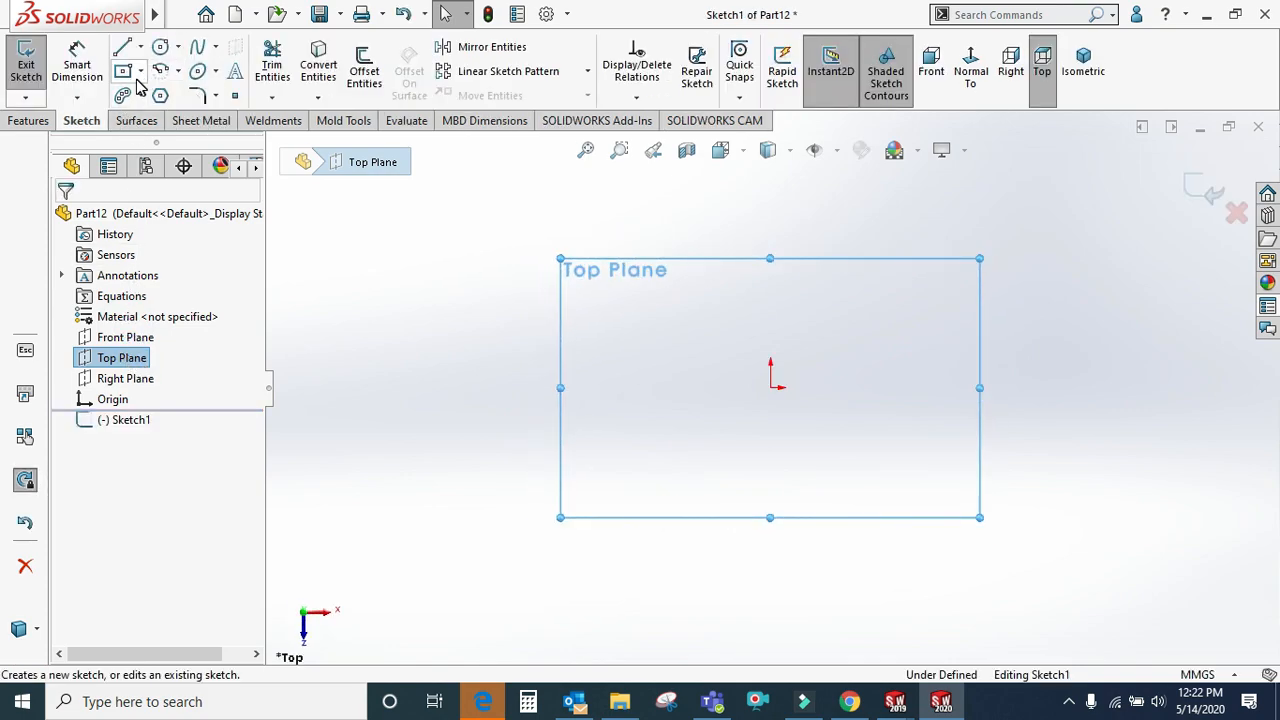
left_click(140, 71)
left_click(151, 121)
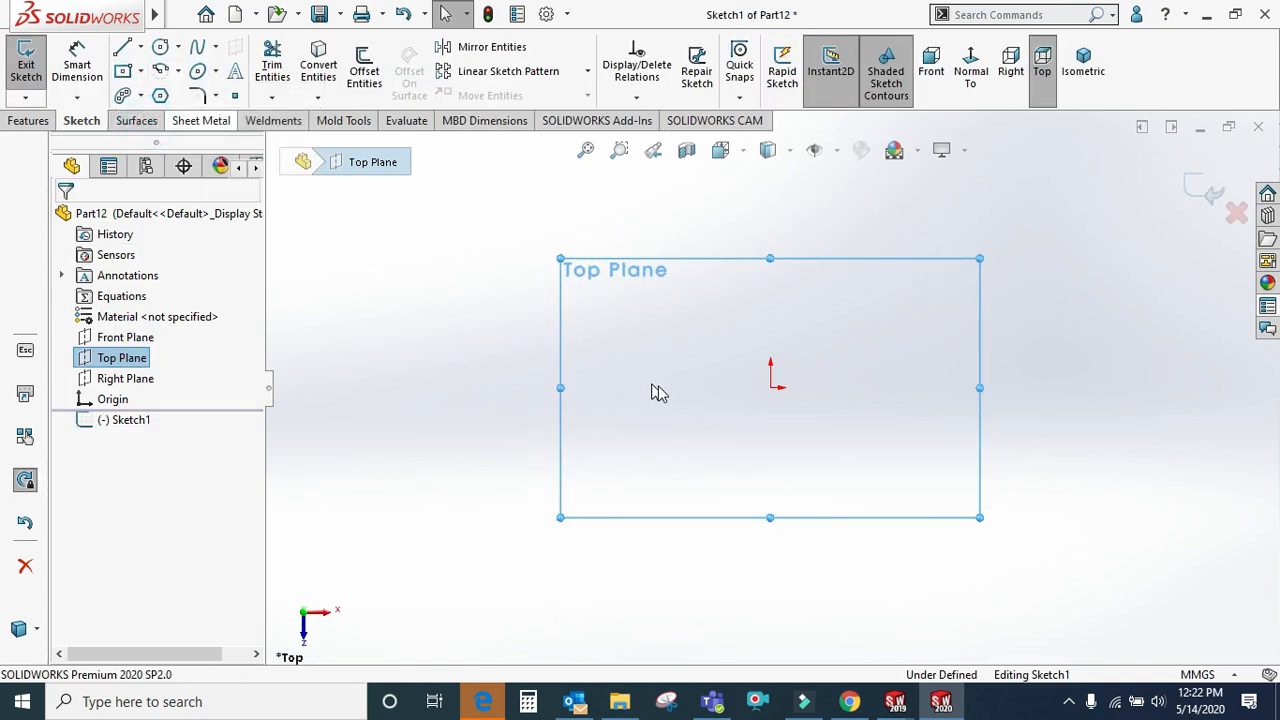
left_click(771, 389)
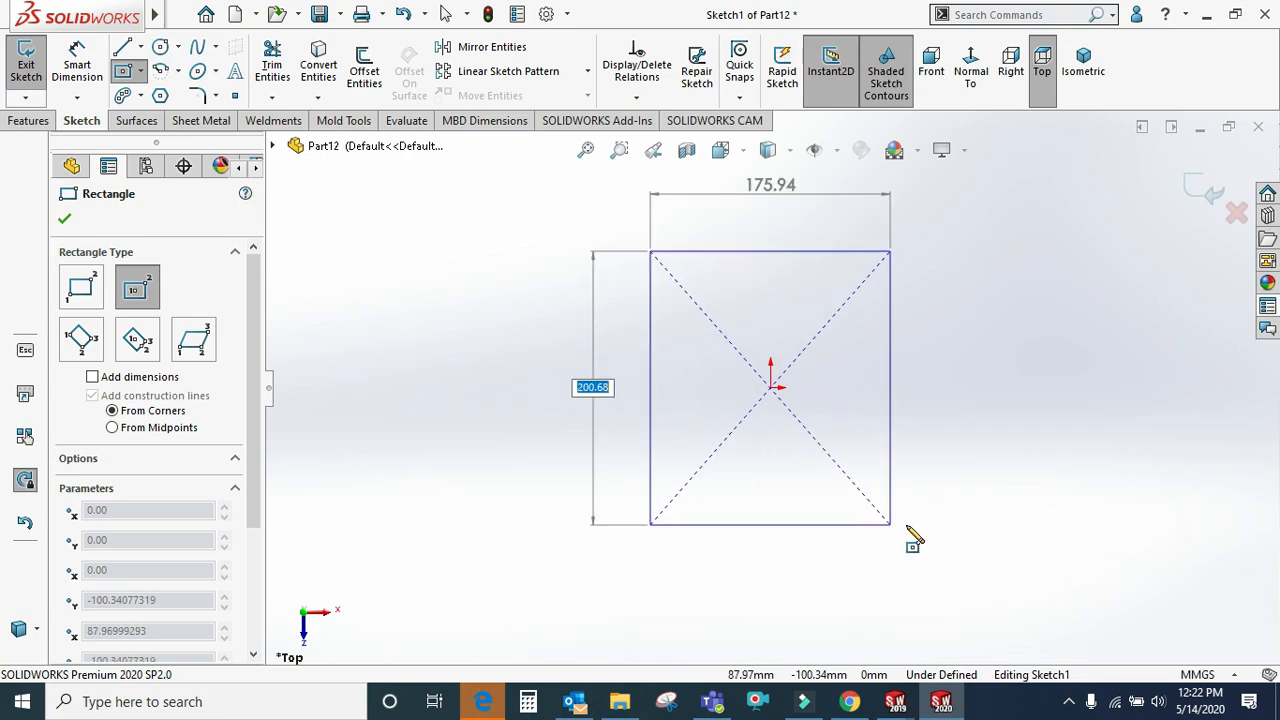
left_click(1163, 651)
right_click(1092, 390)
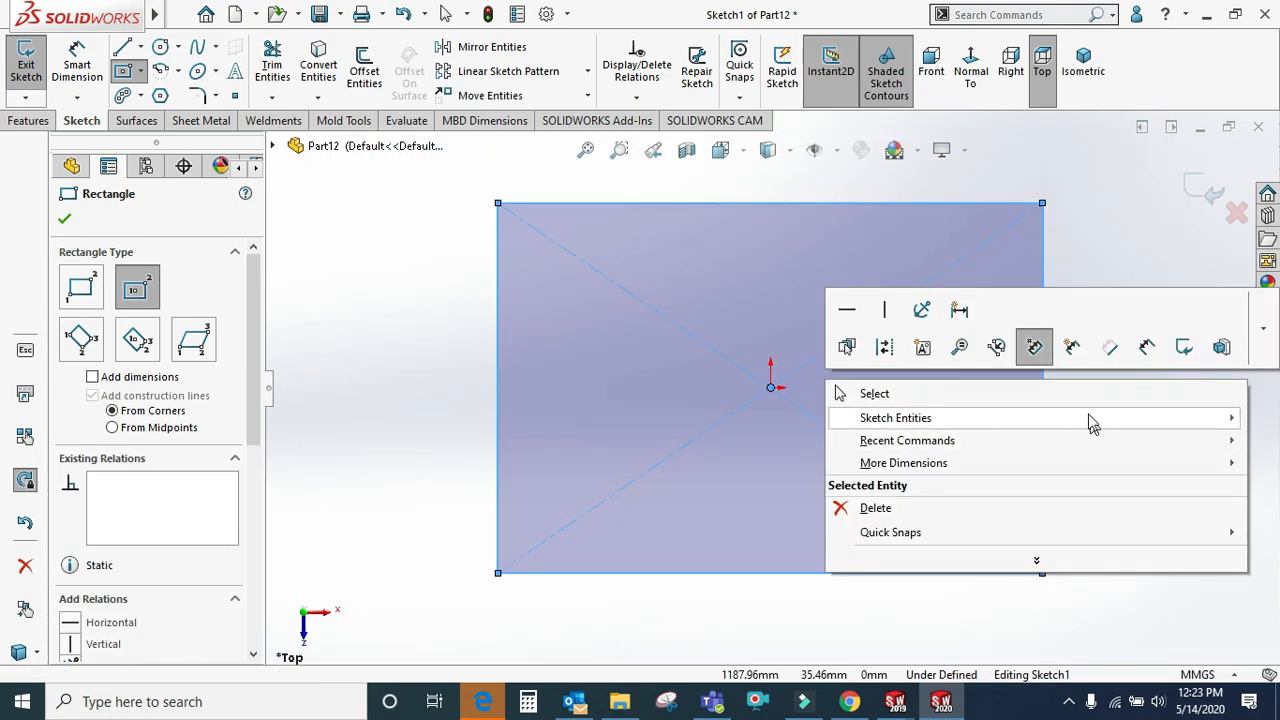
left_click(1086, 391)
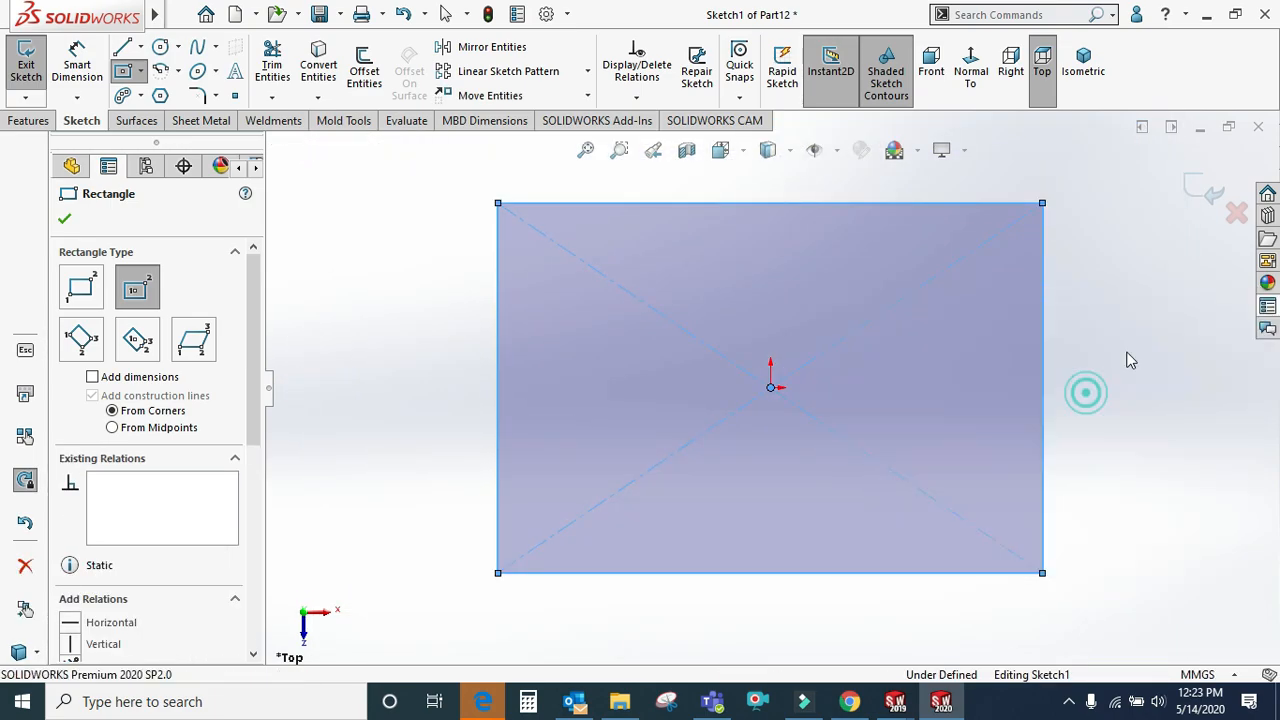
Turn the rectangle sketch into a sheet metal Base Flange 2 mm thick with a K-Factor of 0.5
left_click(22, 122)
left_click(203, 121)
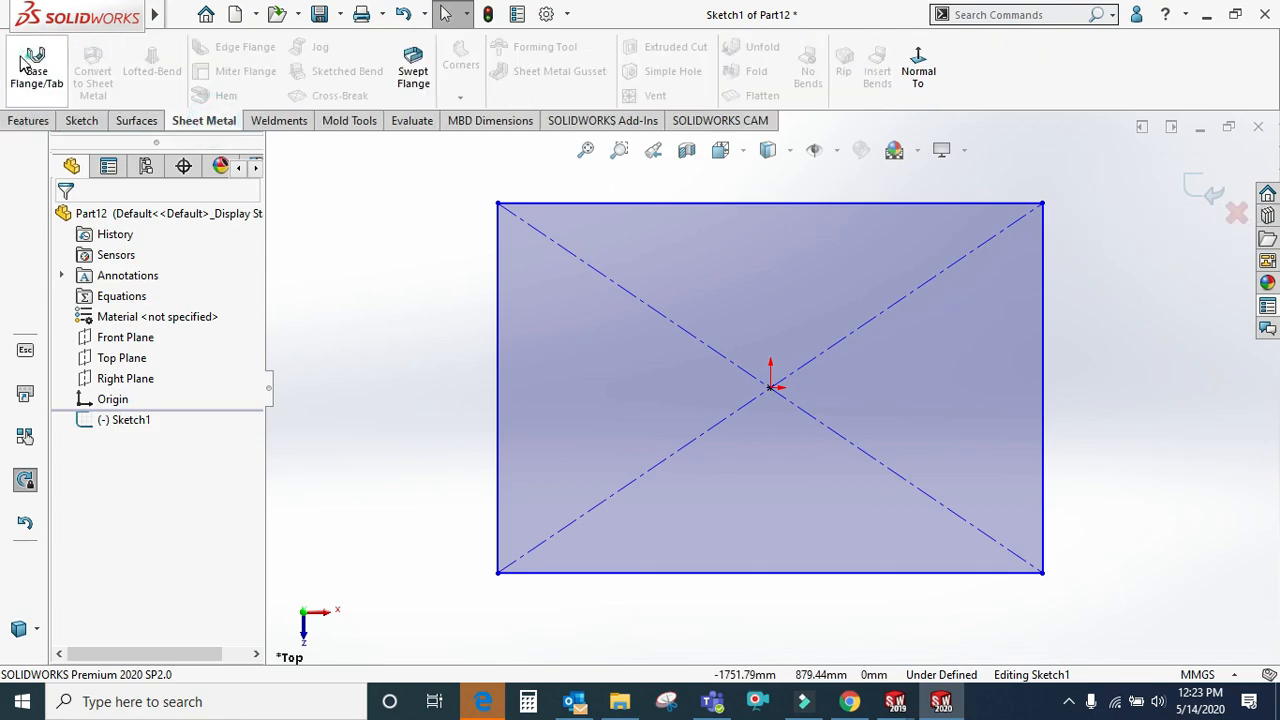
left_click(24, 62)
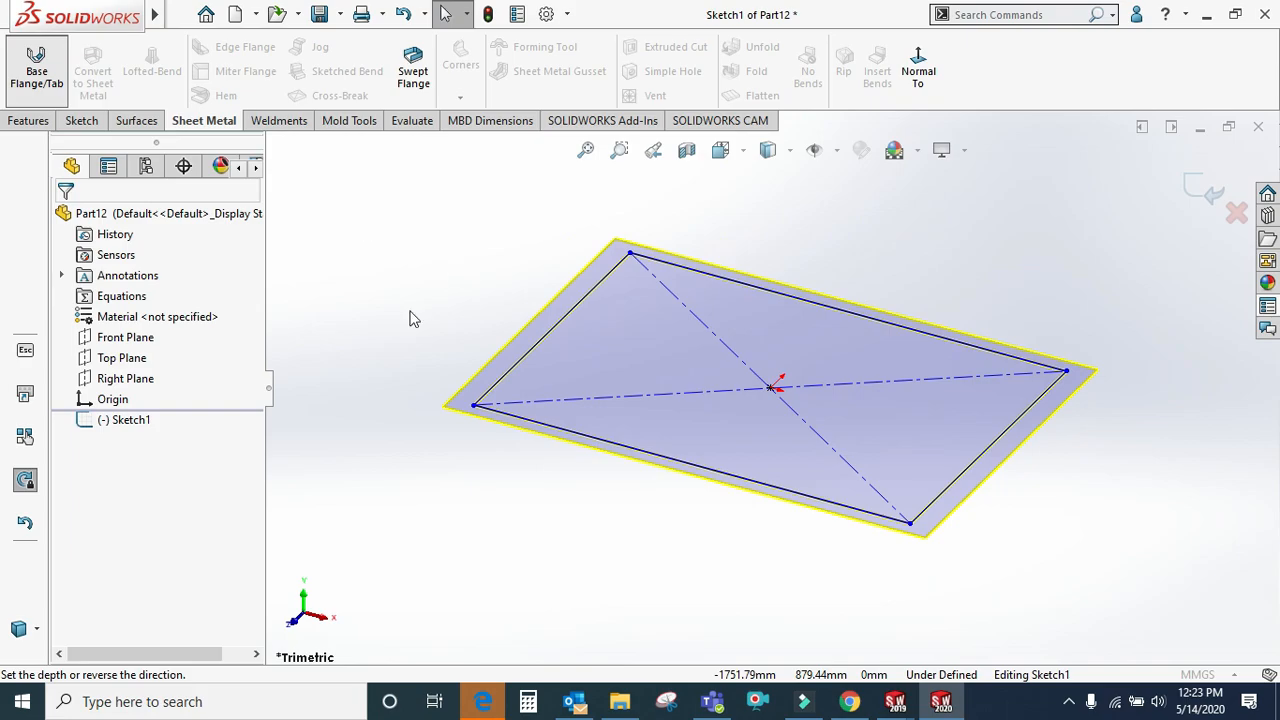
left_click(64, 218)
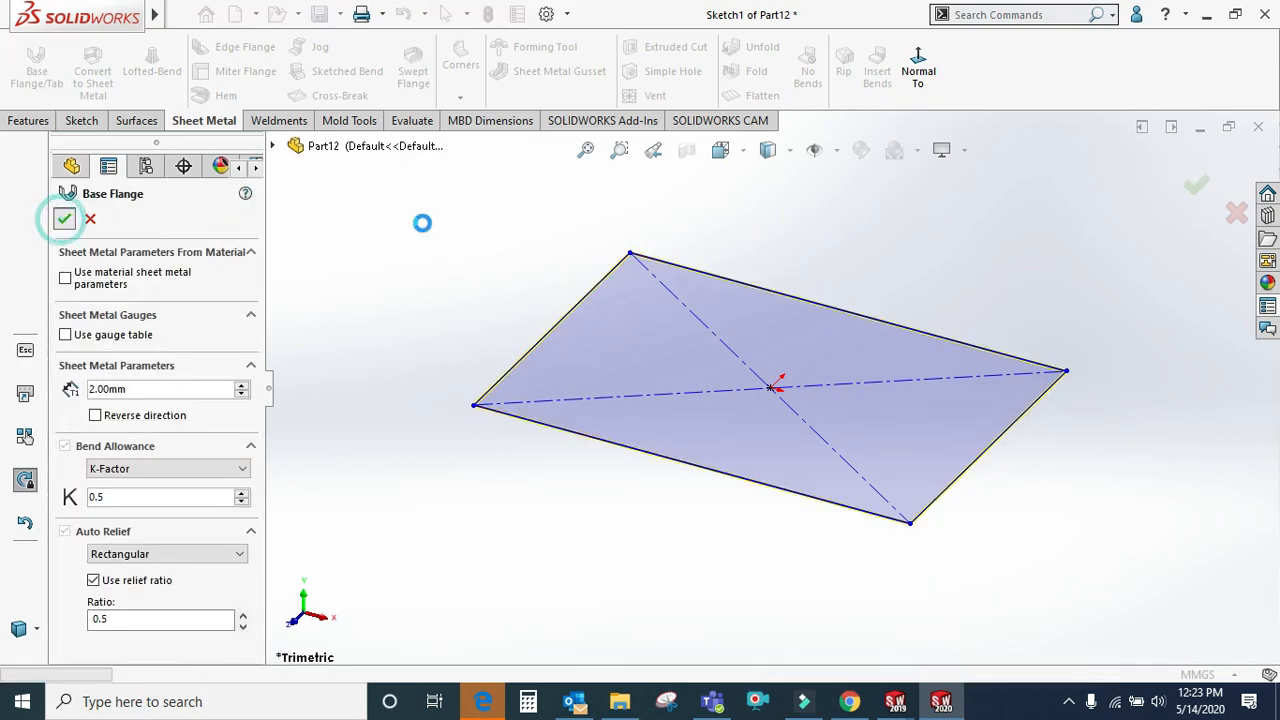
Open the Design Library, check its forming tools folder and return to the library's top-level contents
scroll(620, 398, "down", 5)
scroll(540, 483, "up", 1)
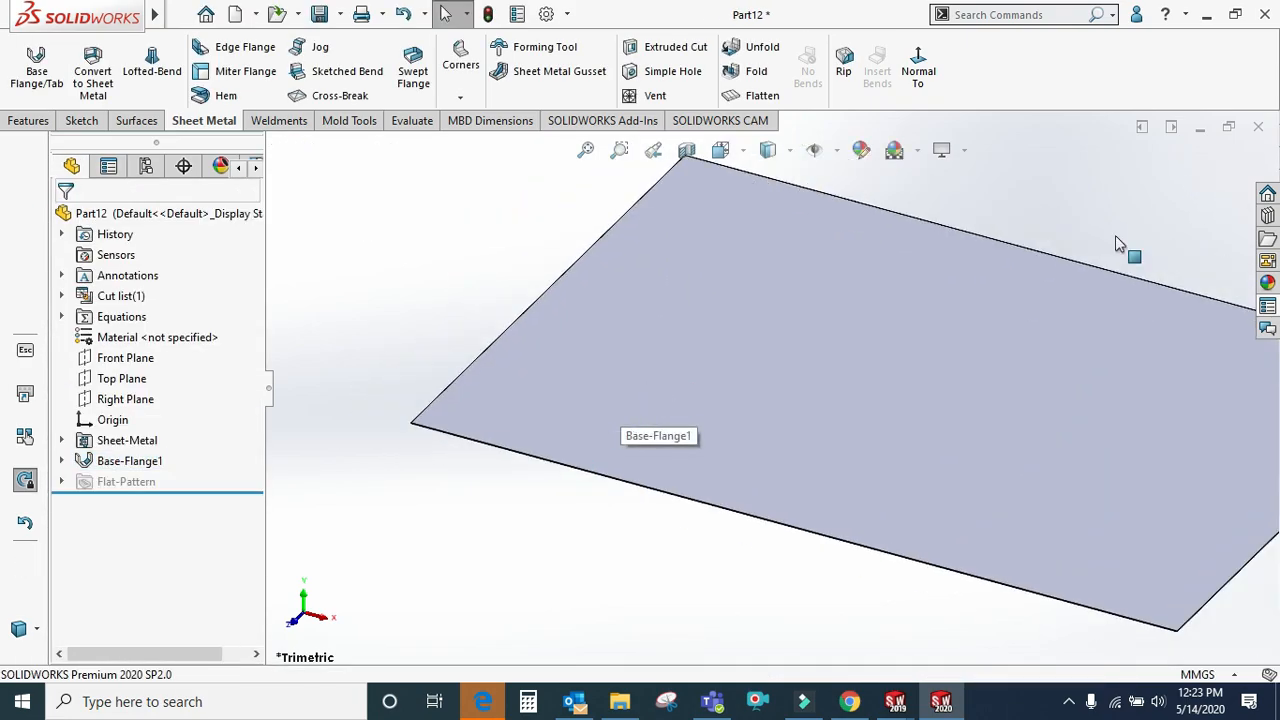
left_click(1267, 218)
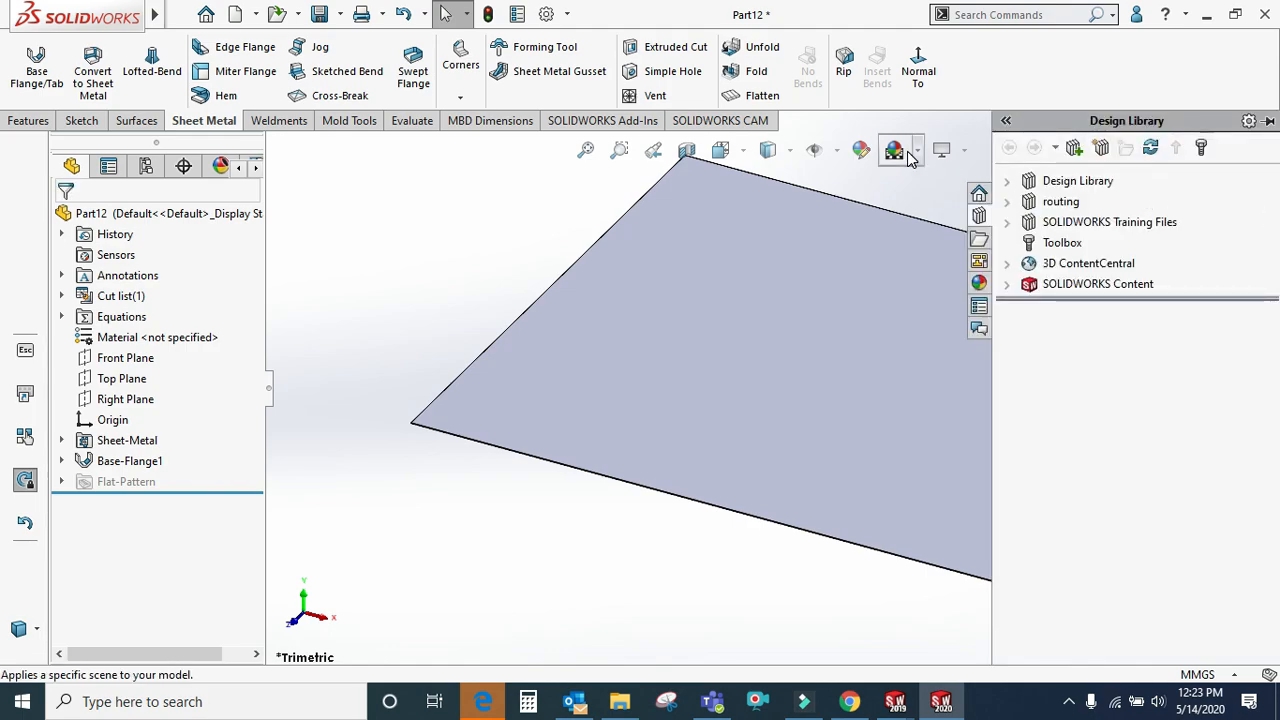
left_click(1008, 182)
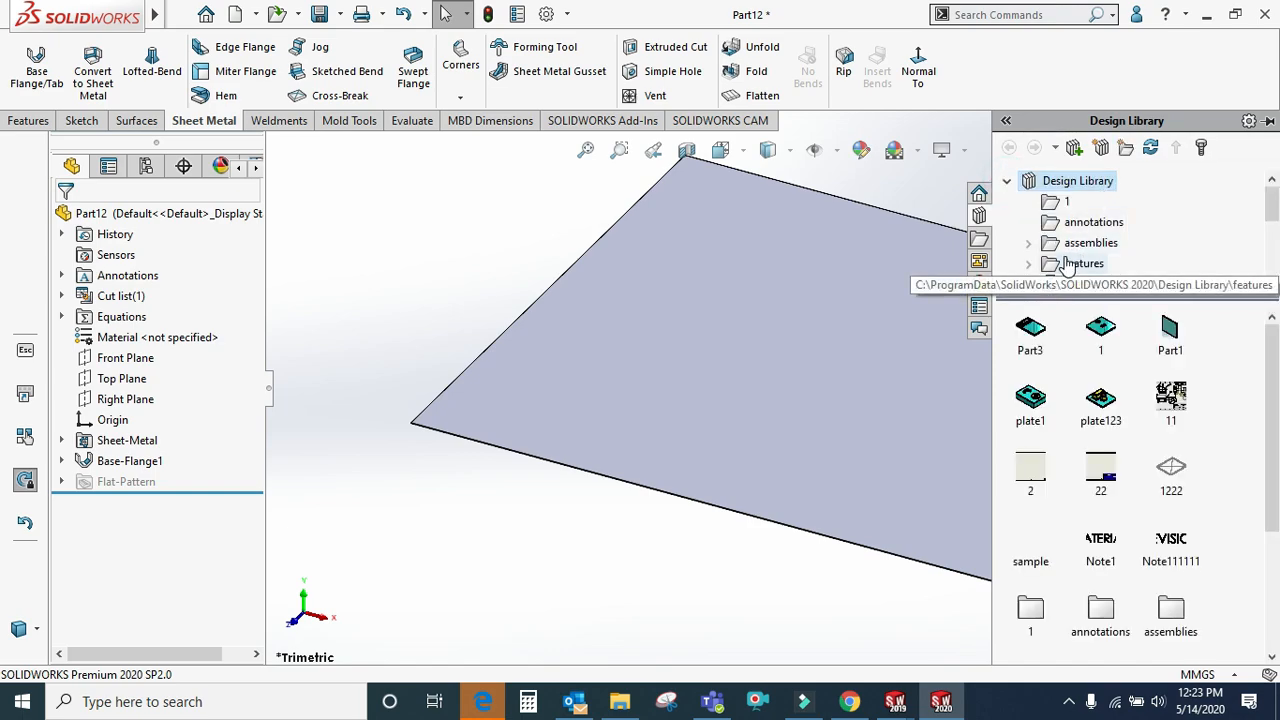
scroll(1065, 263, "down", 2)
scroll(1080, 235, "up", 1)
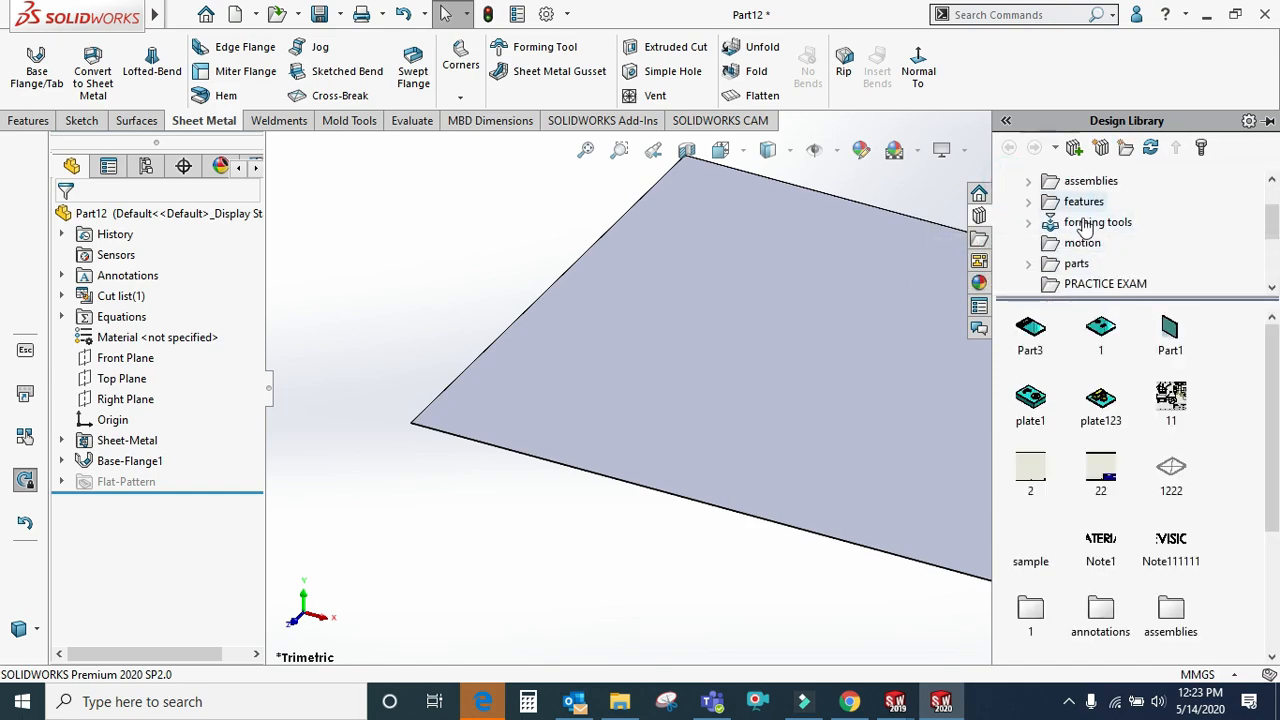
left_click(1085, 223)
scroll(1070, 203, "up", 1)
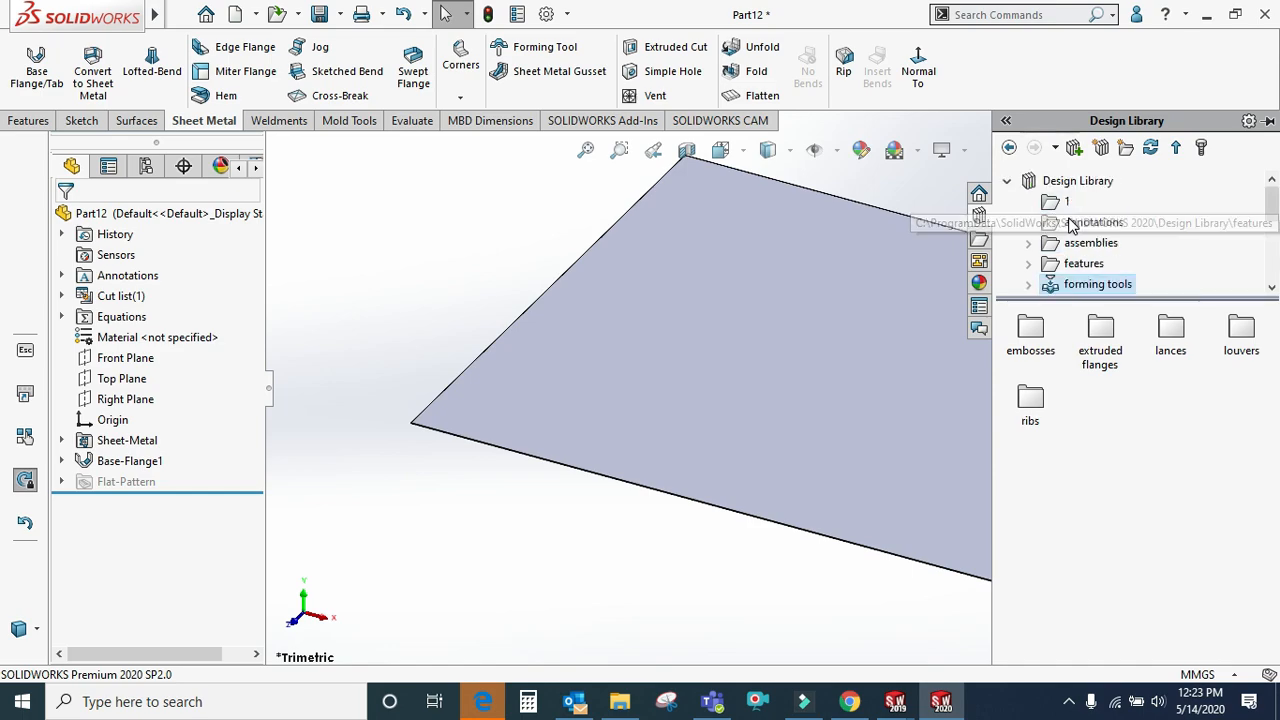
left_click(1074, 181)
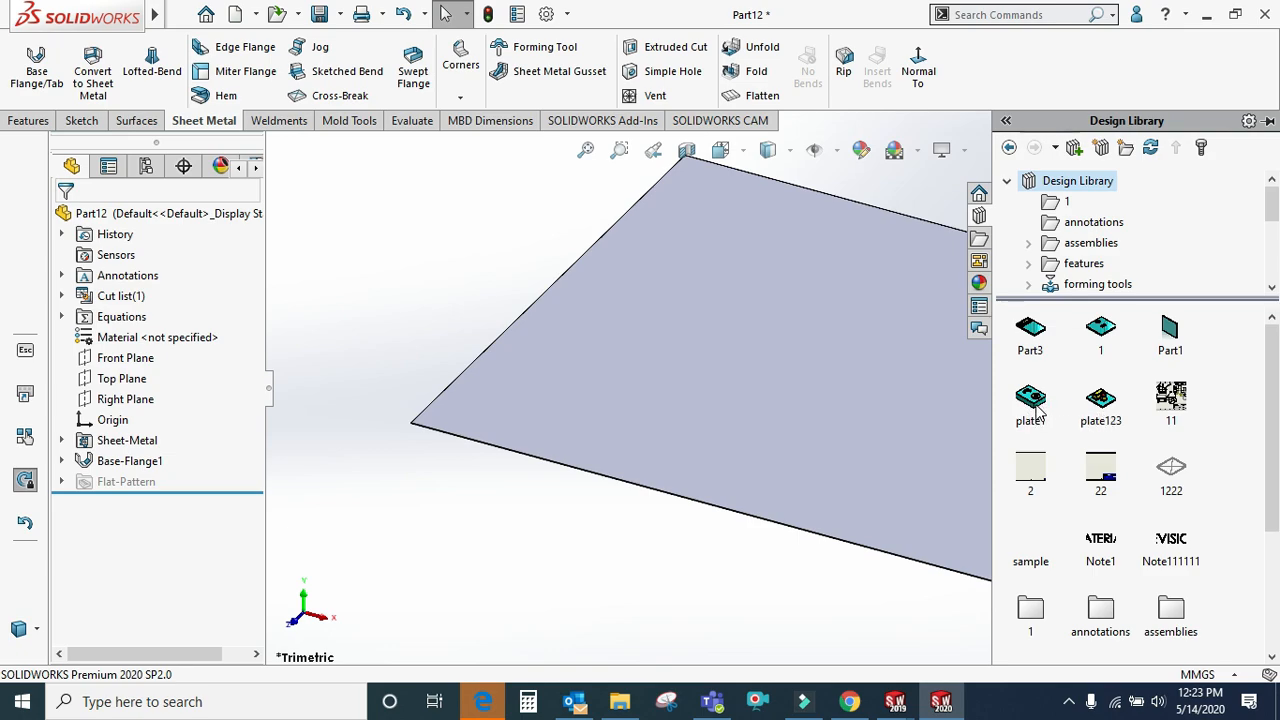
Place the plate1 forming tool on the base flange's large flat face with a 0° rotation angle and the Default configuration
left_click_drag(1036, 405, 828, 397)
scroll(828, 391, "up", 3)
middle_click_drag(828, 391, 766, 360)
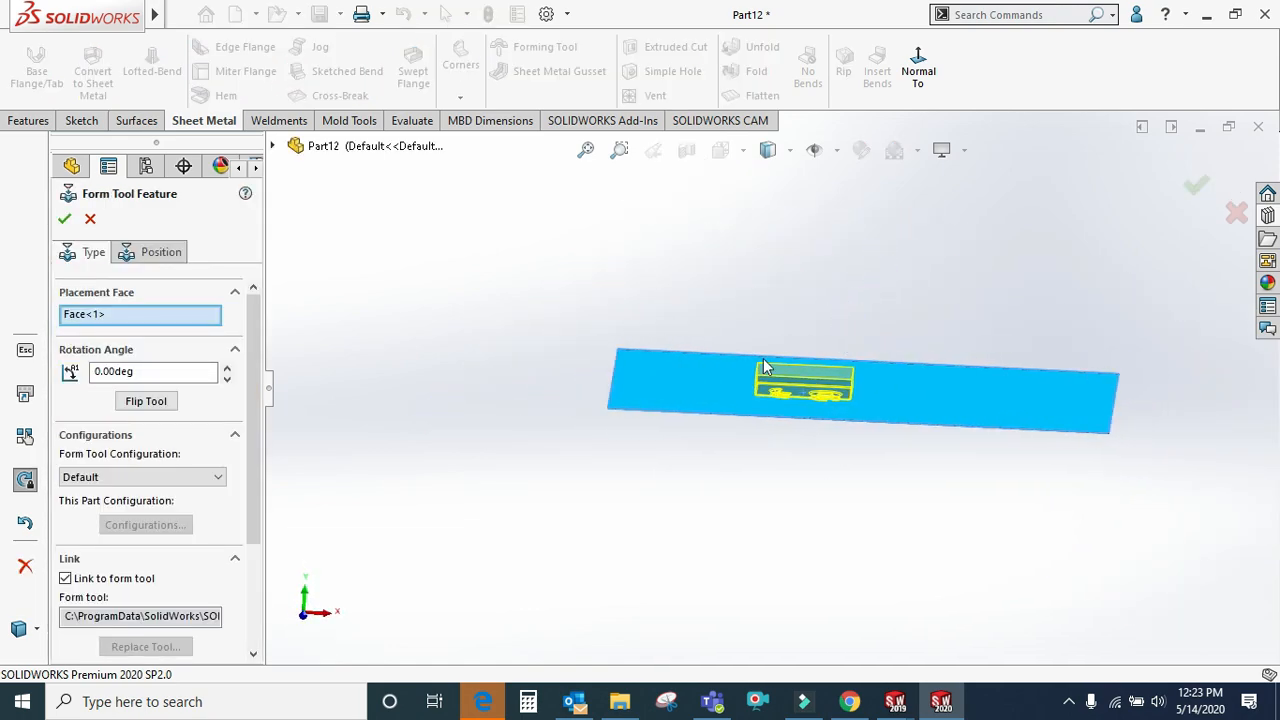
left_click(66, 221)
Examine the formed slots and the opening in the sheet from the underside and from several angles
scroll(828, 420, "down", 3)
middle_click_drag(828, 420, 749, 343)
scroll(811, 463, "down", 2)
scroll(504, 572, "down", 3)
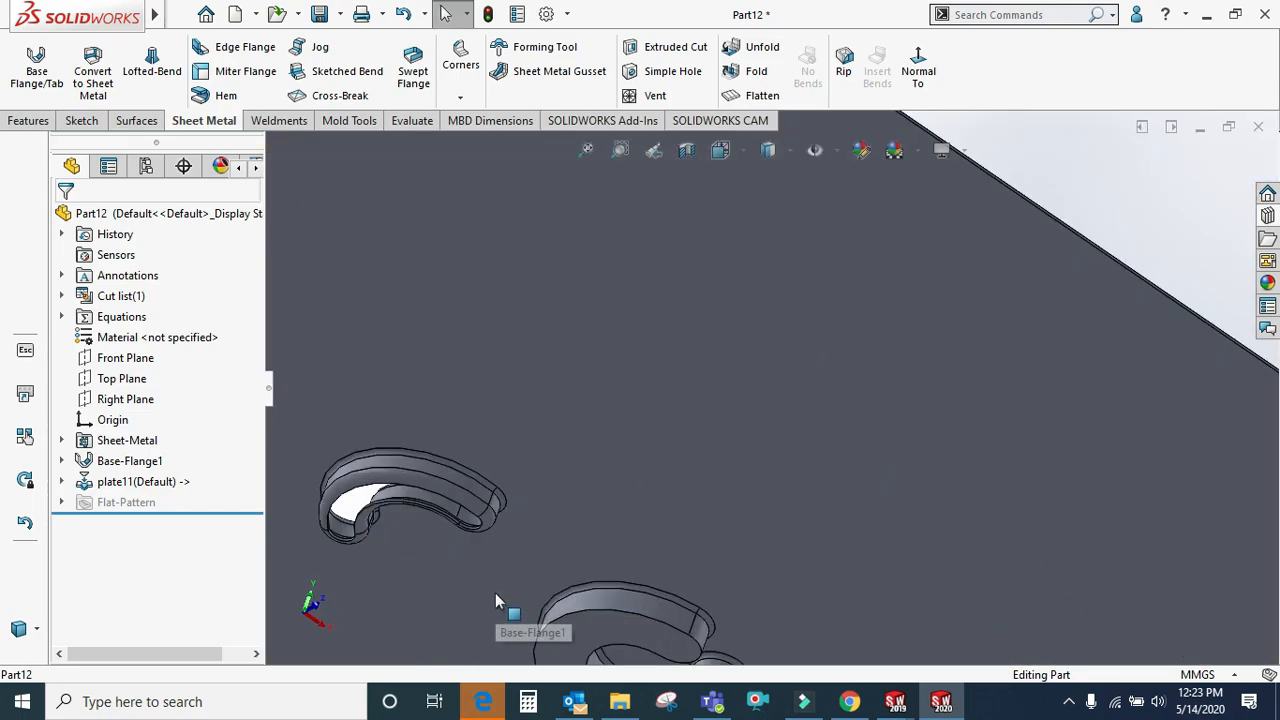
scroll(650, 377, "up", 8)
middle_click_drag(681, 391, 685, 288)
scroll(684, 322, "up", 2)
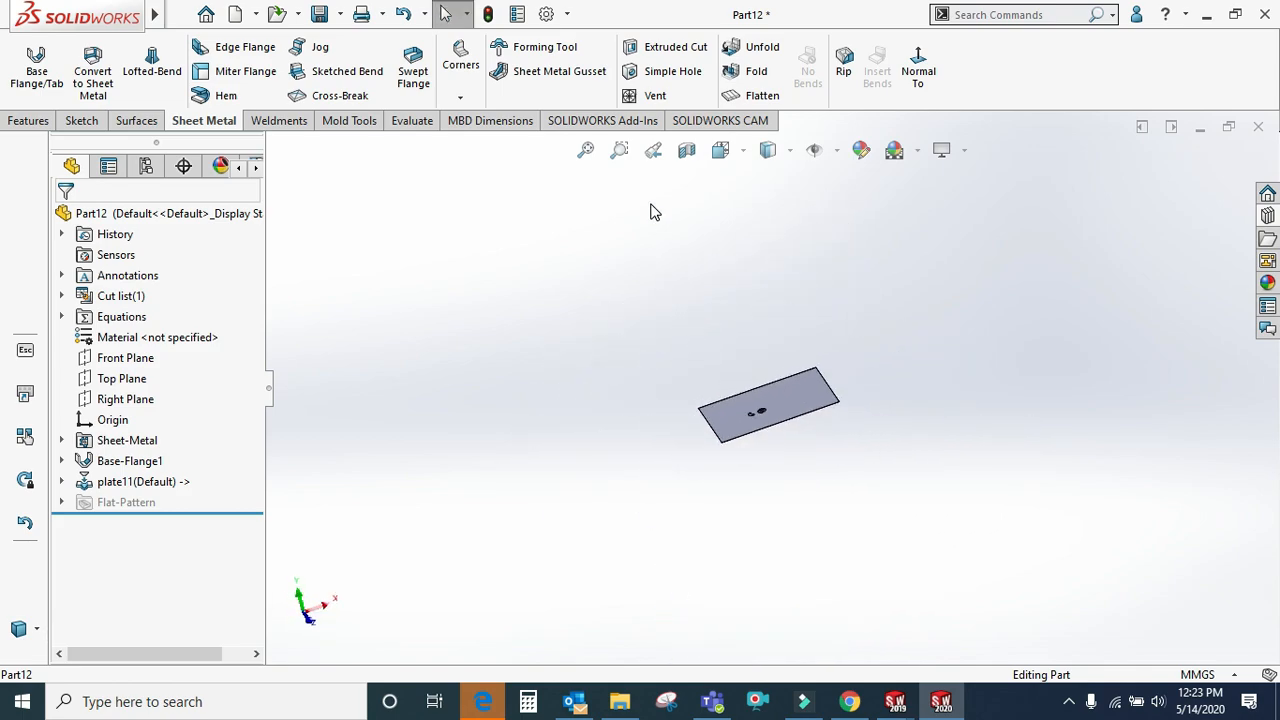
Delete the plate11 forming tool feature and the Base-Flange1 feature from the part
scroll(643, 290, "up", 1)
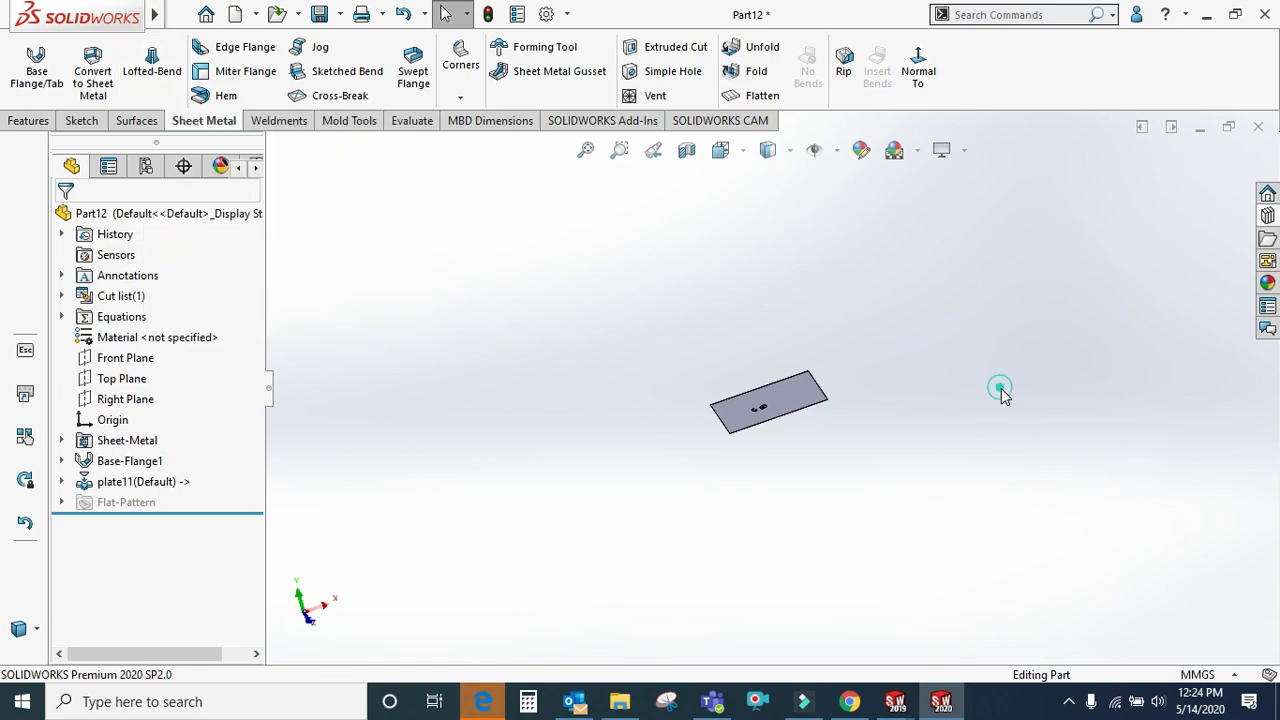
left_click(140, 482)
right_click(140, 486)
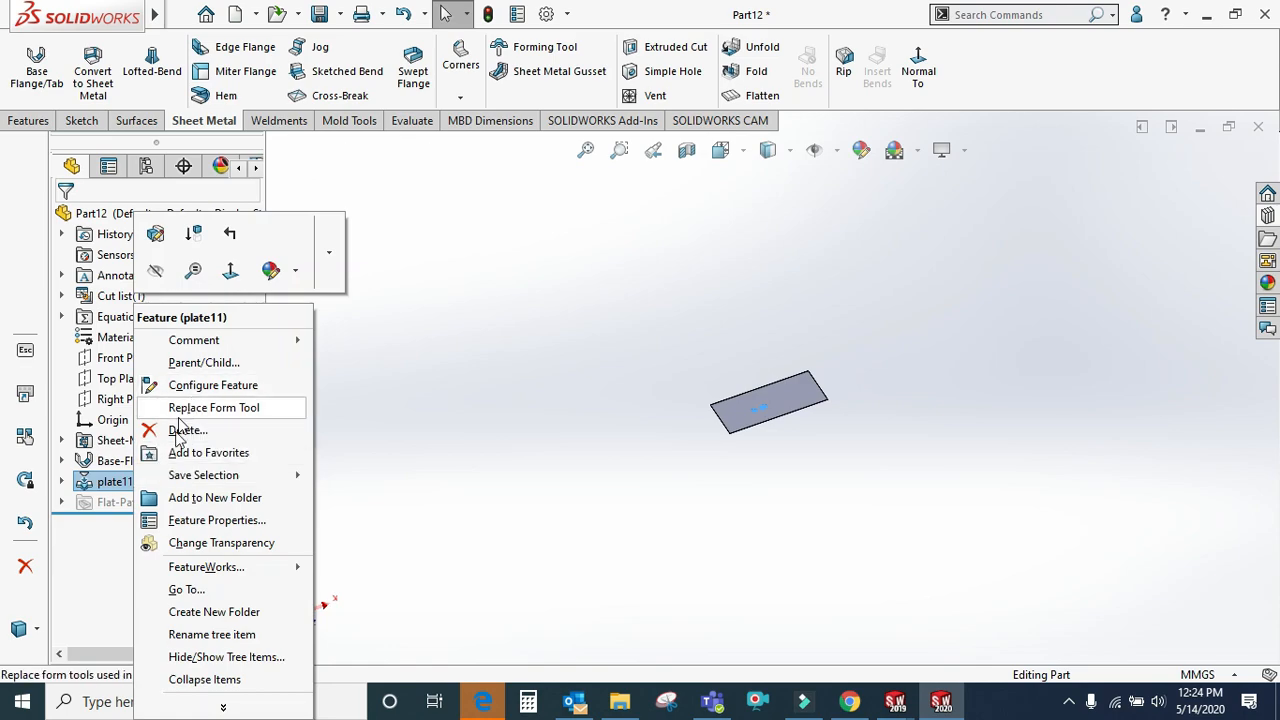
left_click(305, 429)
left_click(756, 259)
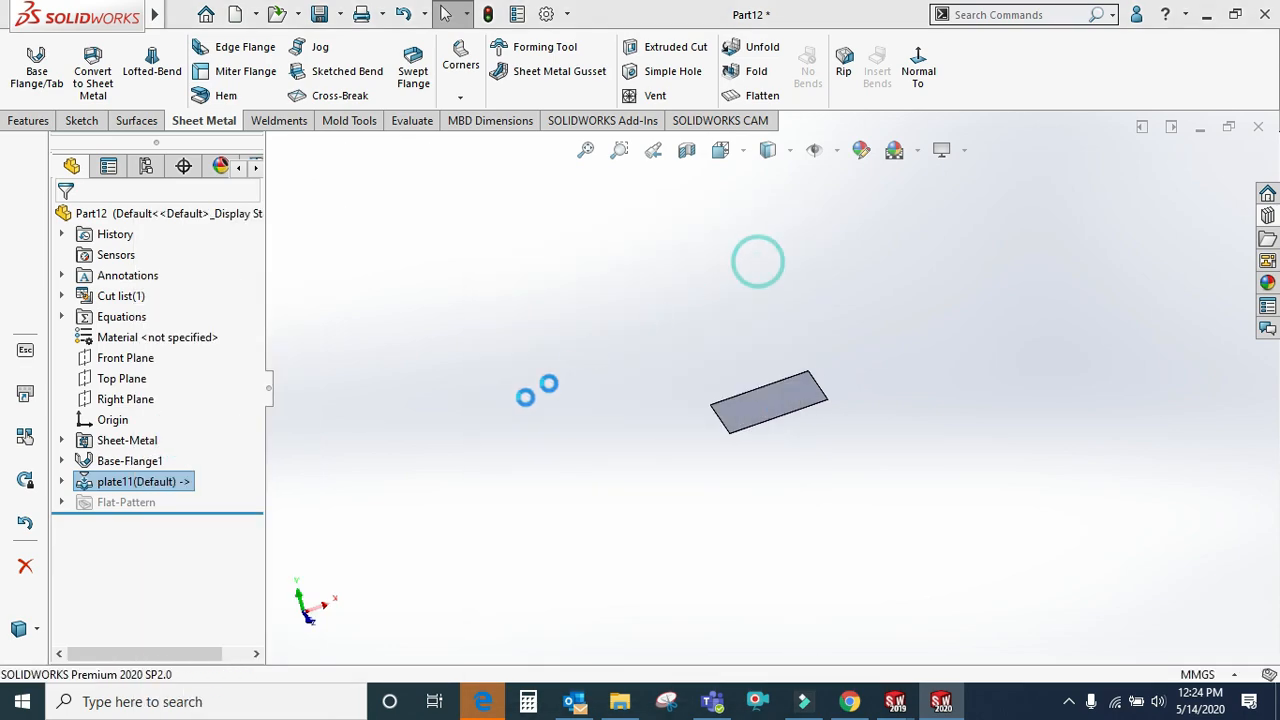
right_click(135, 461)
left_click(184, 430)
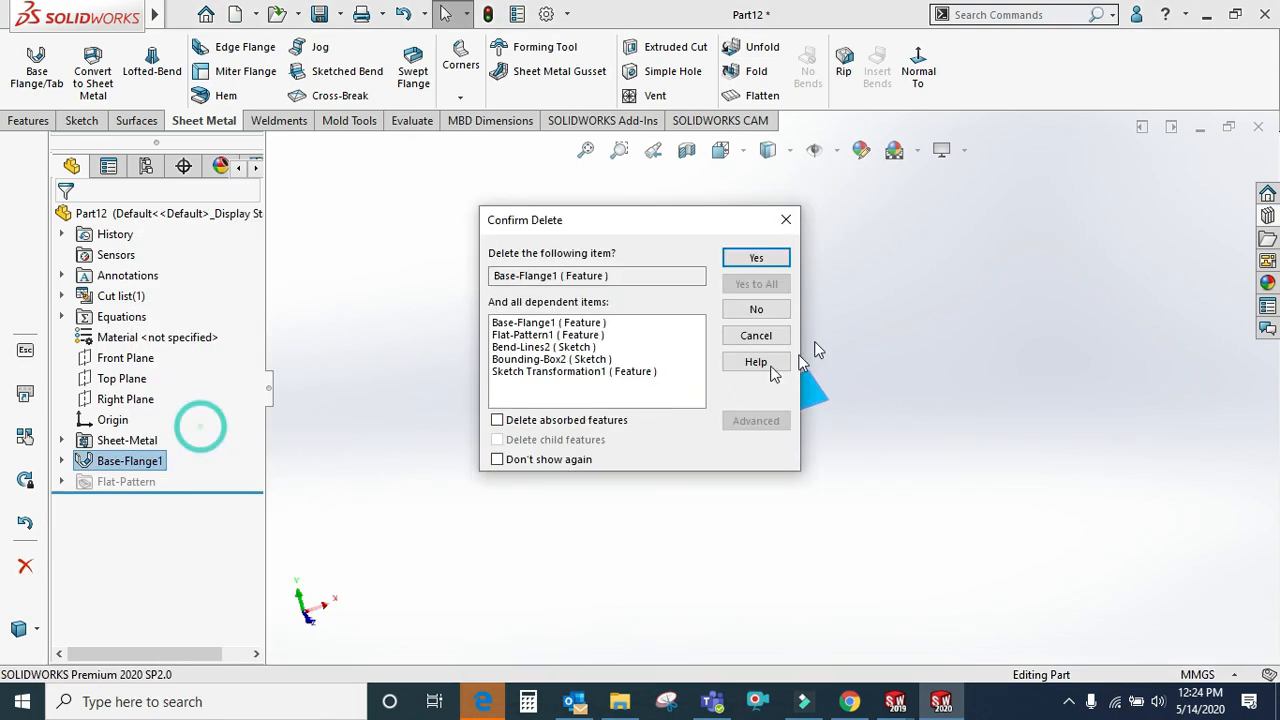
left_click(756, 258)
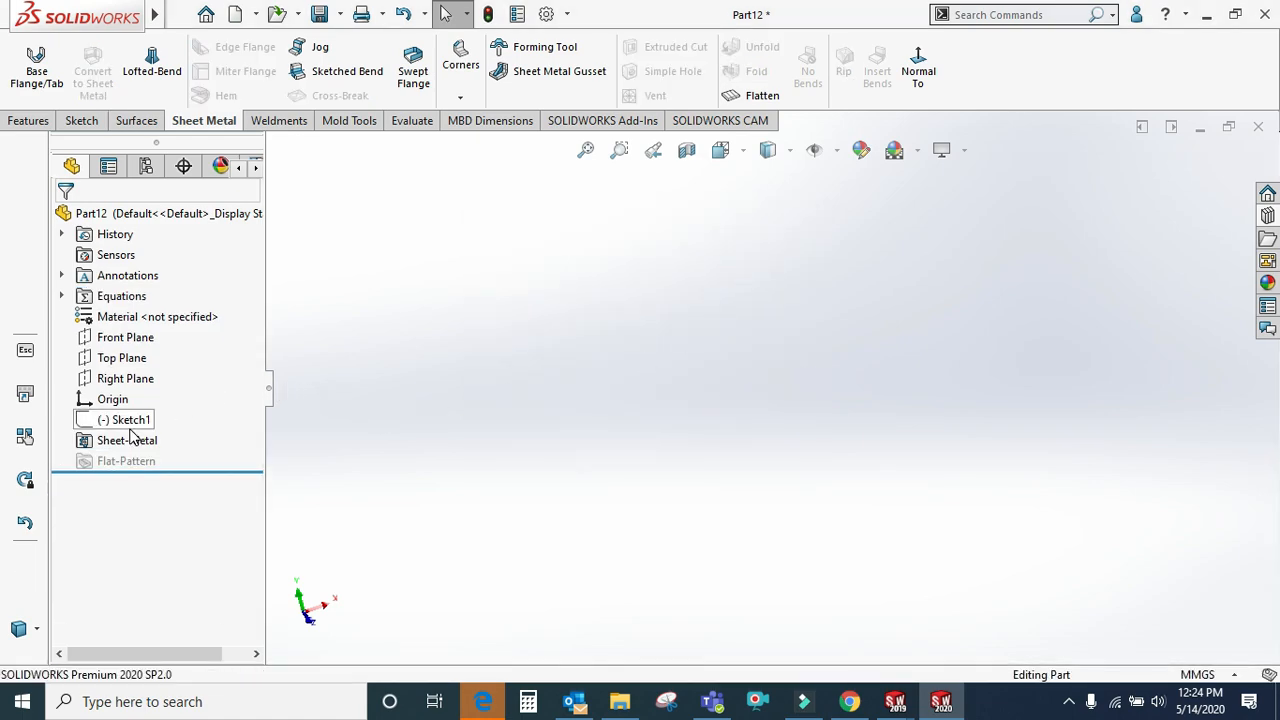
Delete the leftover rectangle sketch, Sketch1
left_click(130, 421)
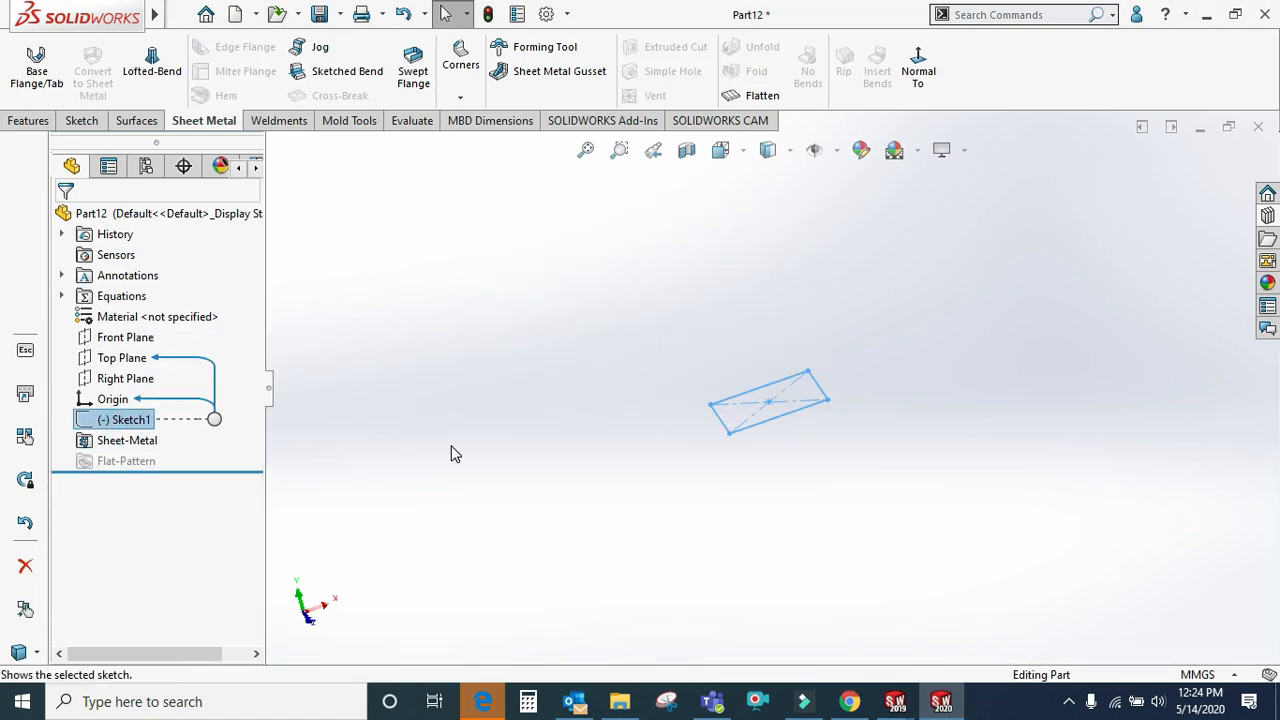
left_click(449, 444)
right_click(112, 420)
left_click(138, 449)
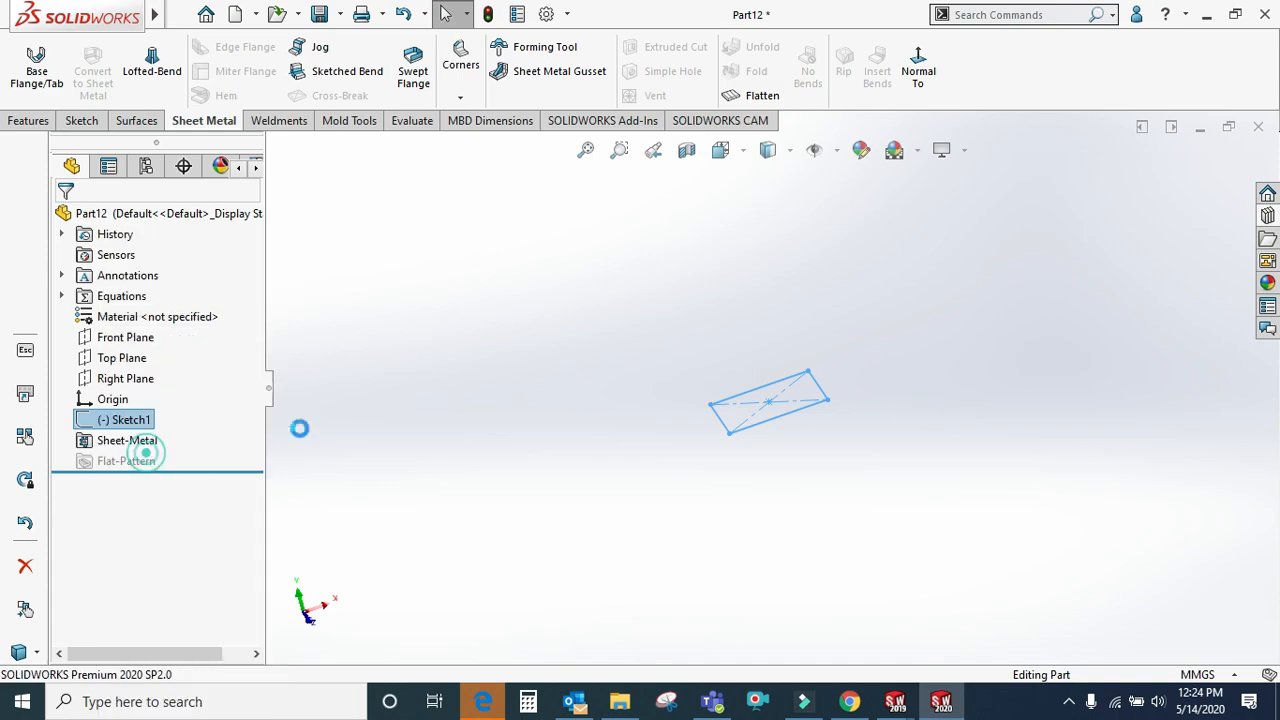
left_click(776, 260)
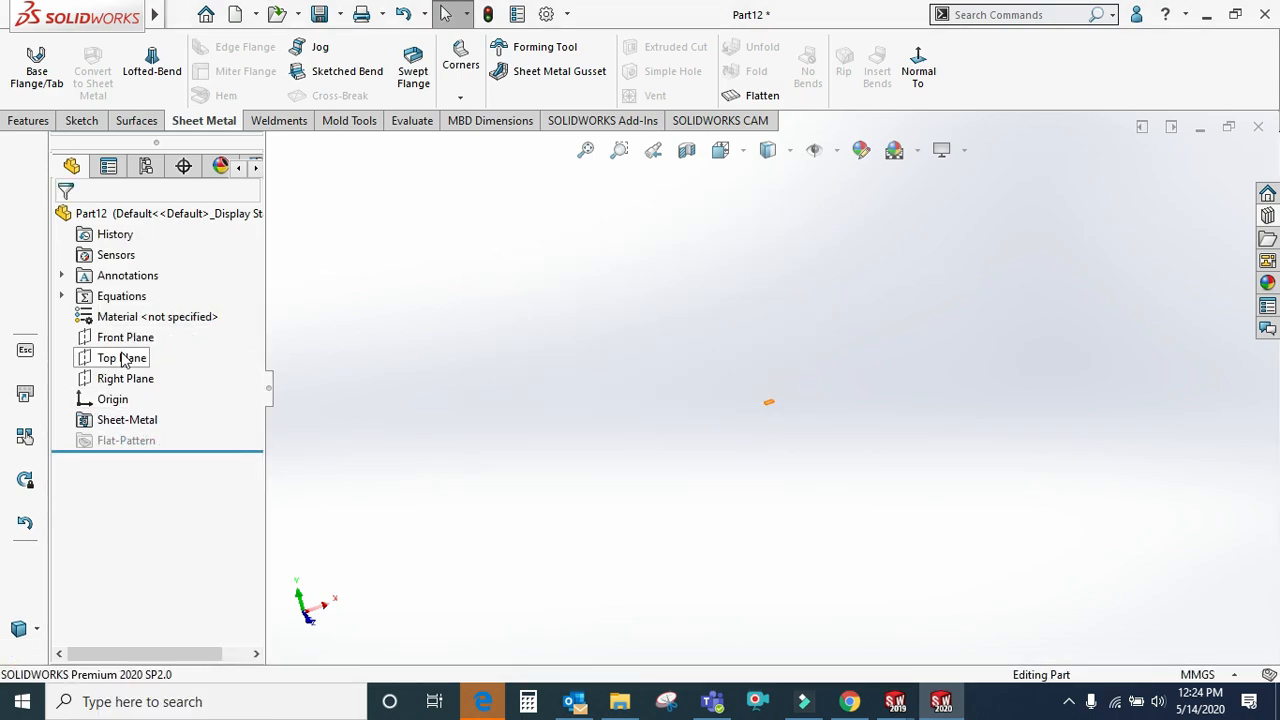
Start a sketch on the Top Plane and draw a 50 mm diameter circle centred on the origin
left_click(122, 358)
left_click(138, 318)
left_click(176, 47)
left_click(214, 76)
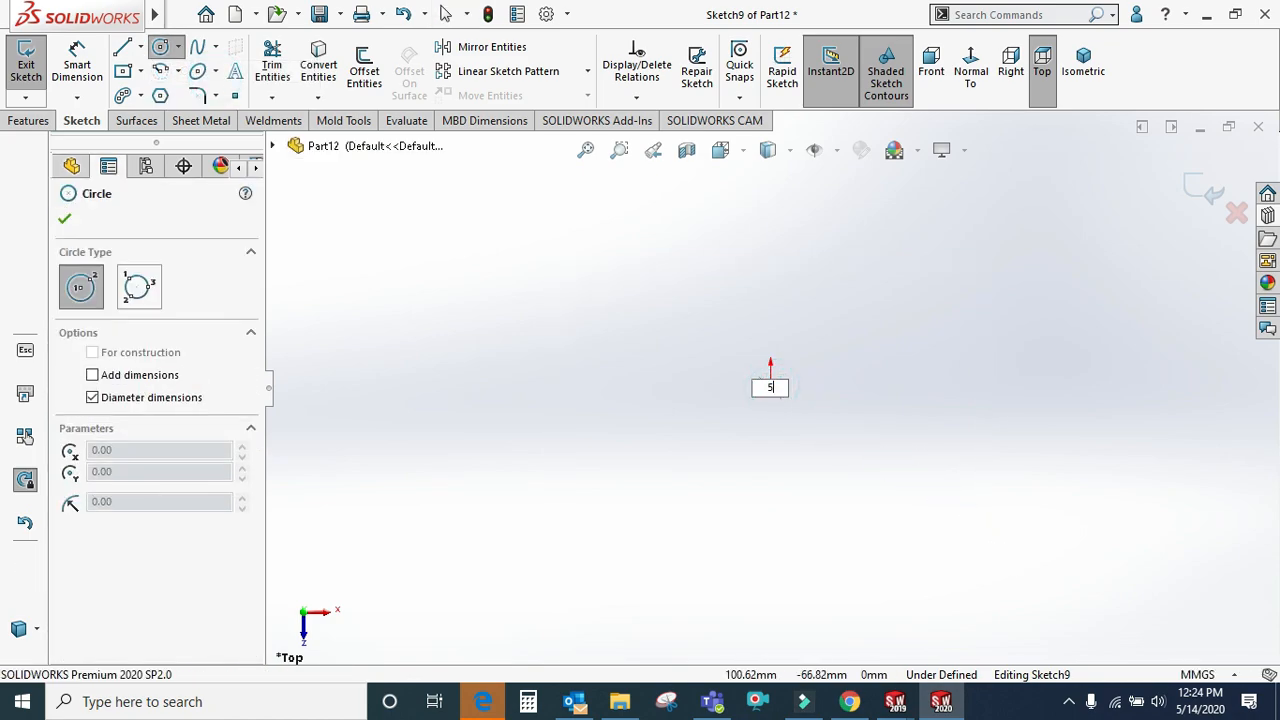
left_click_drag(770, 387, 828, 387)
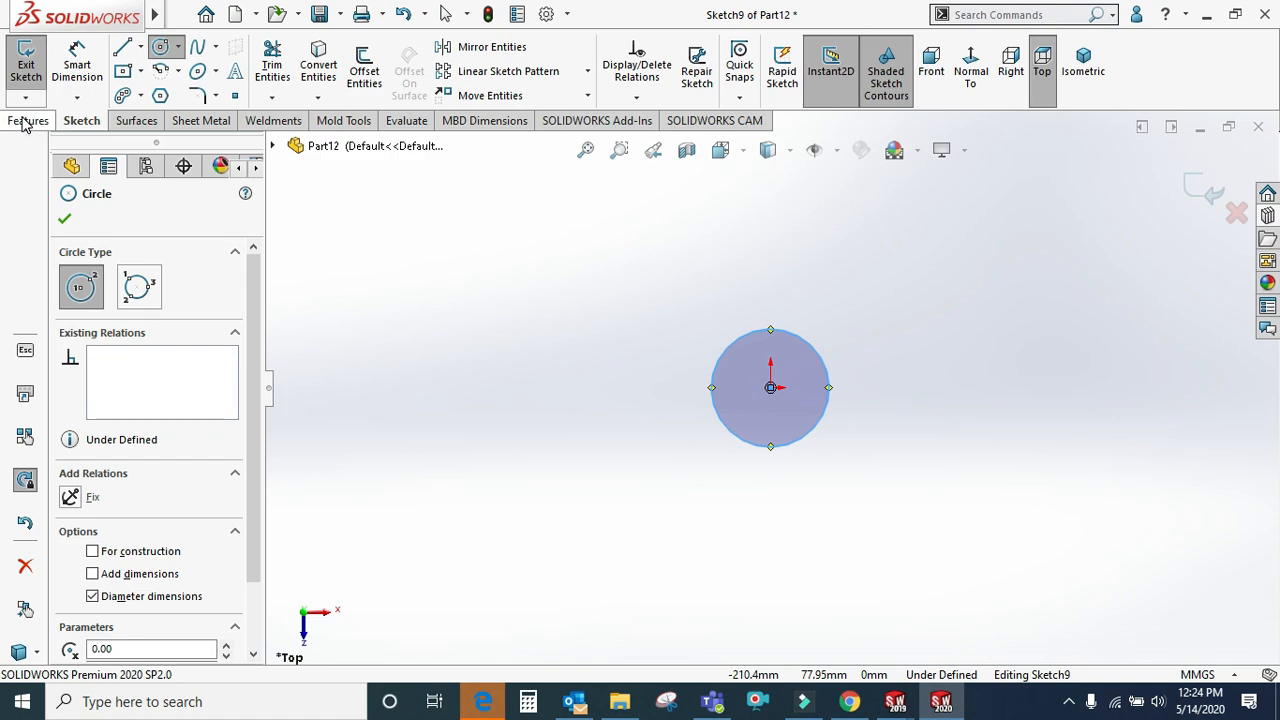
Draw a corner rectangle about 15 by 10 mm across the circle's +X edge, level with the origin
left_click(140, 71)
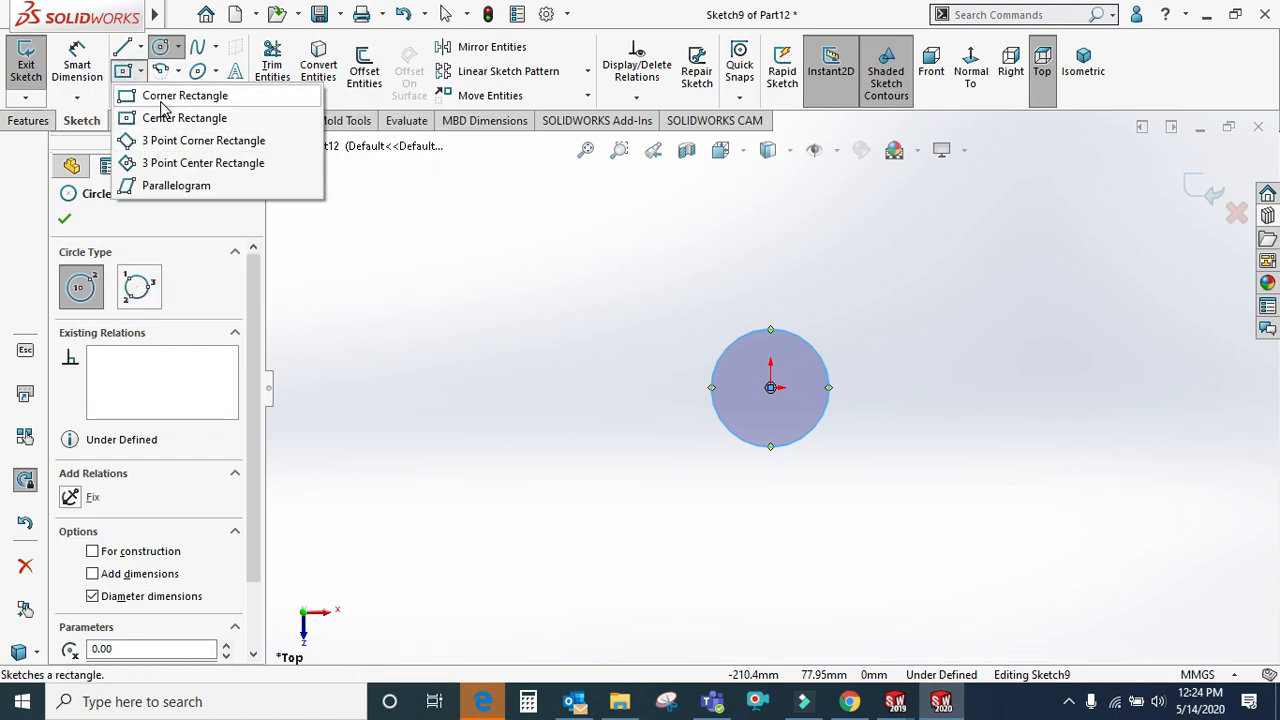
left_click(140, 48)
left_click(157, 96)
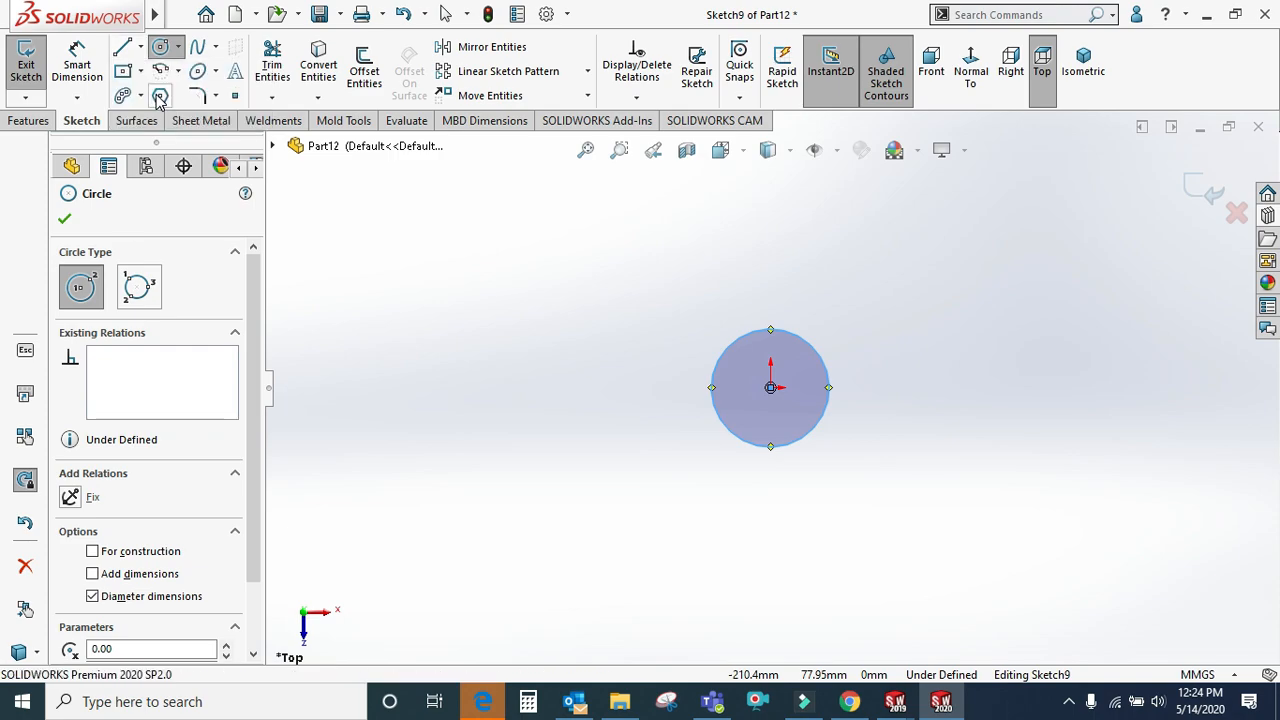
left_click(140, 71)
left_click(175, 94)
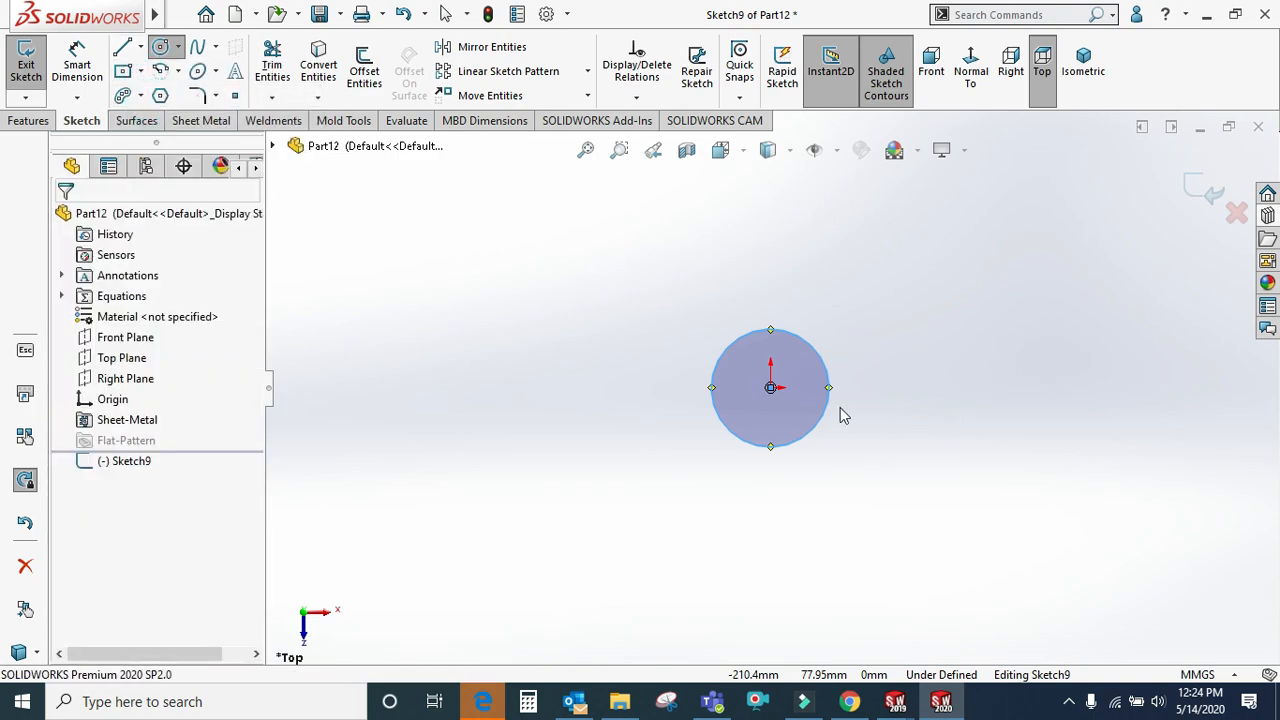
scroll(800, 375, "down", 2)
left_click(762, 364)
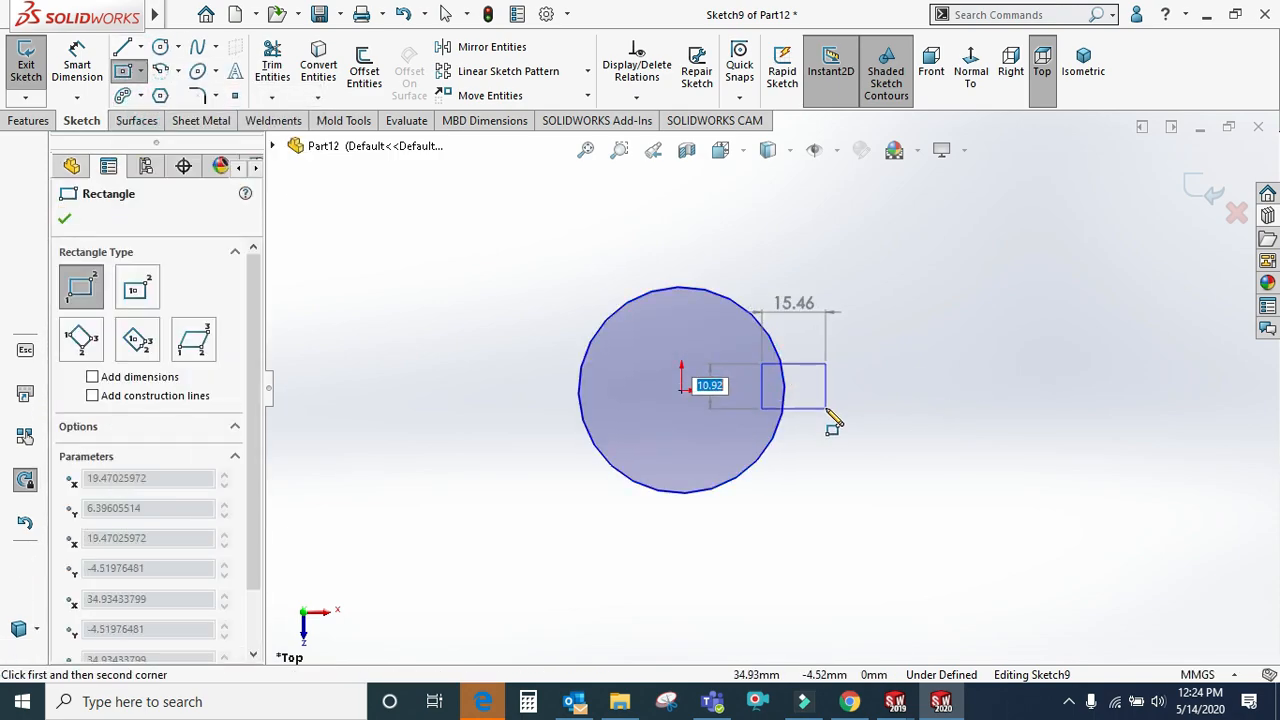
left_click(828, 404)
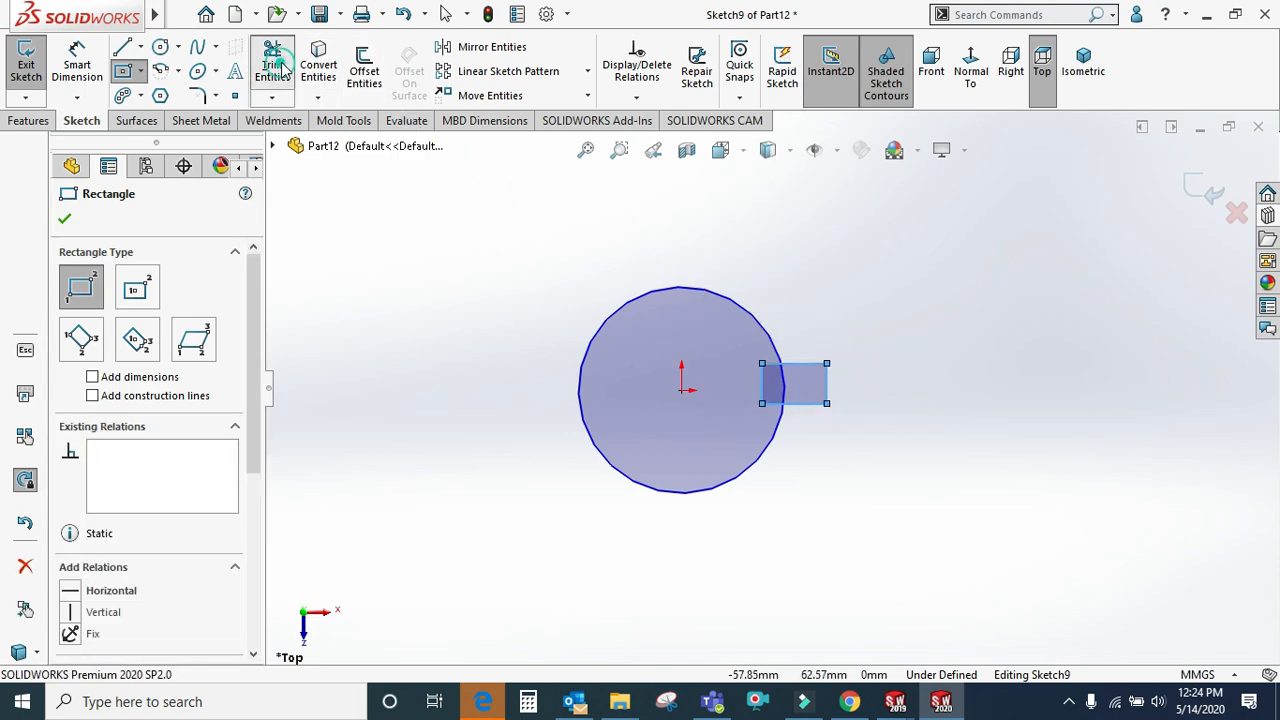
Power-trim the whole rectangle and the short arc inside it, leaving the circle open with a small gap
key("Escape")
scroll(845, 398, "down", 3)
mouse_move(781, 284)
left_mouse_down()
mouse_move(753, 338)
mouse_move(692, 373)
left_mouse_up()
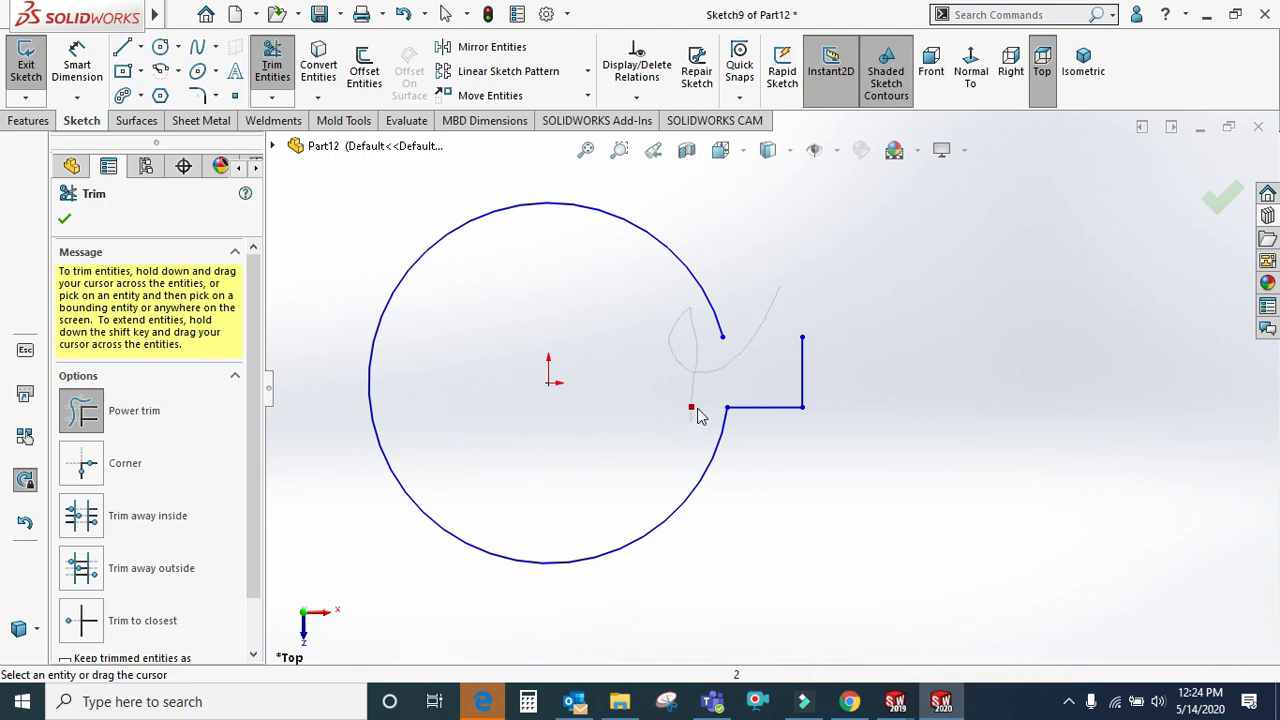
mouse_move(737, 383)
left_mouse_down()
mouse_move(823, 374)
mouse_move(760, 371)
left_mouse_up()
scroll(760, 371, "up", 3)
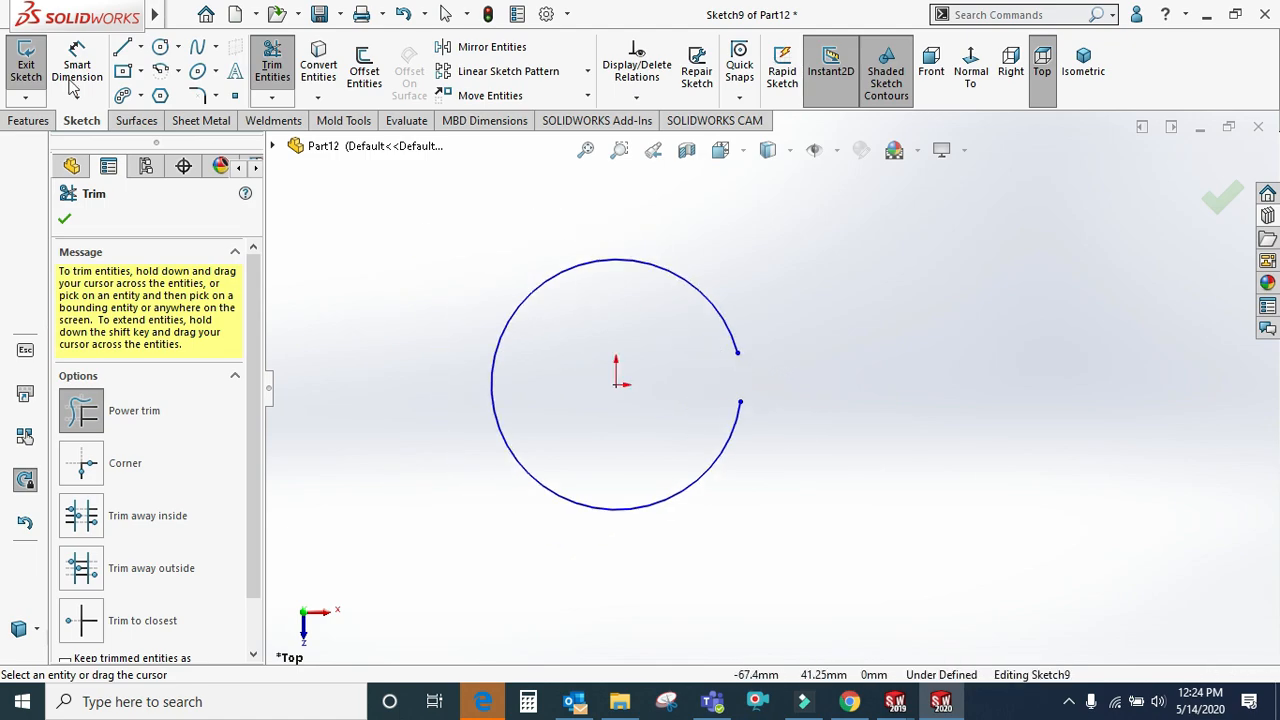
left_click(204, 122)
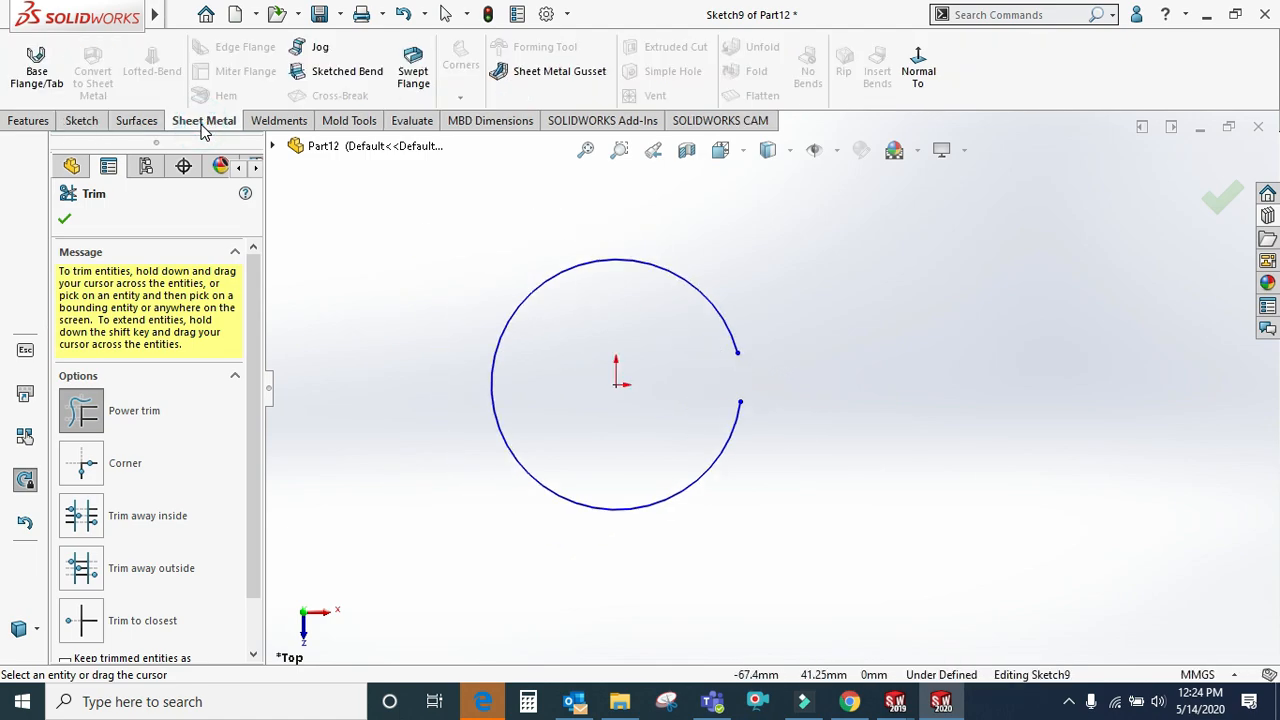
left_click(65, 220)
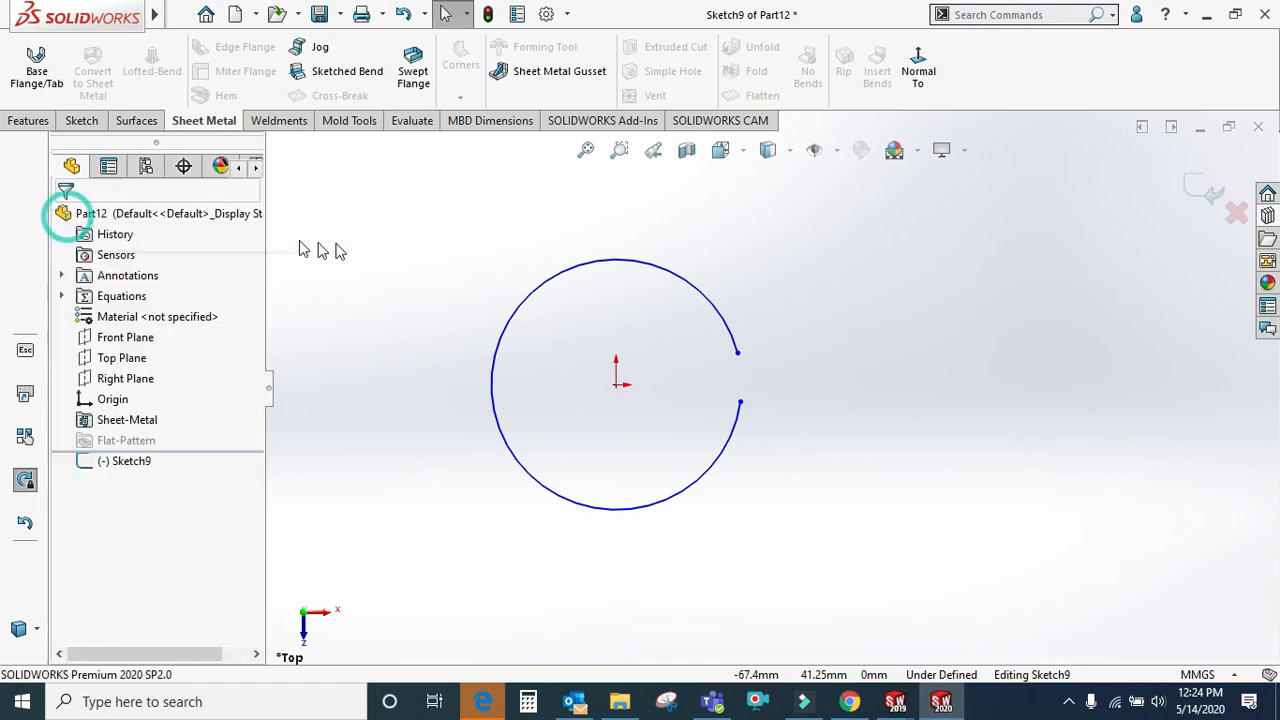
Exit the open-circle sketch and clear its selection
scroll(713, 399, "up", 4)
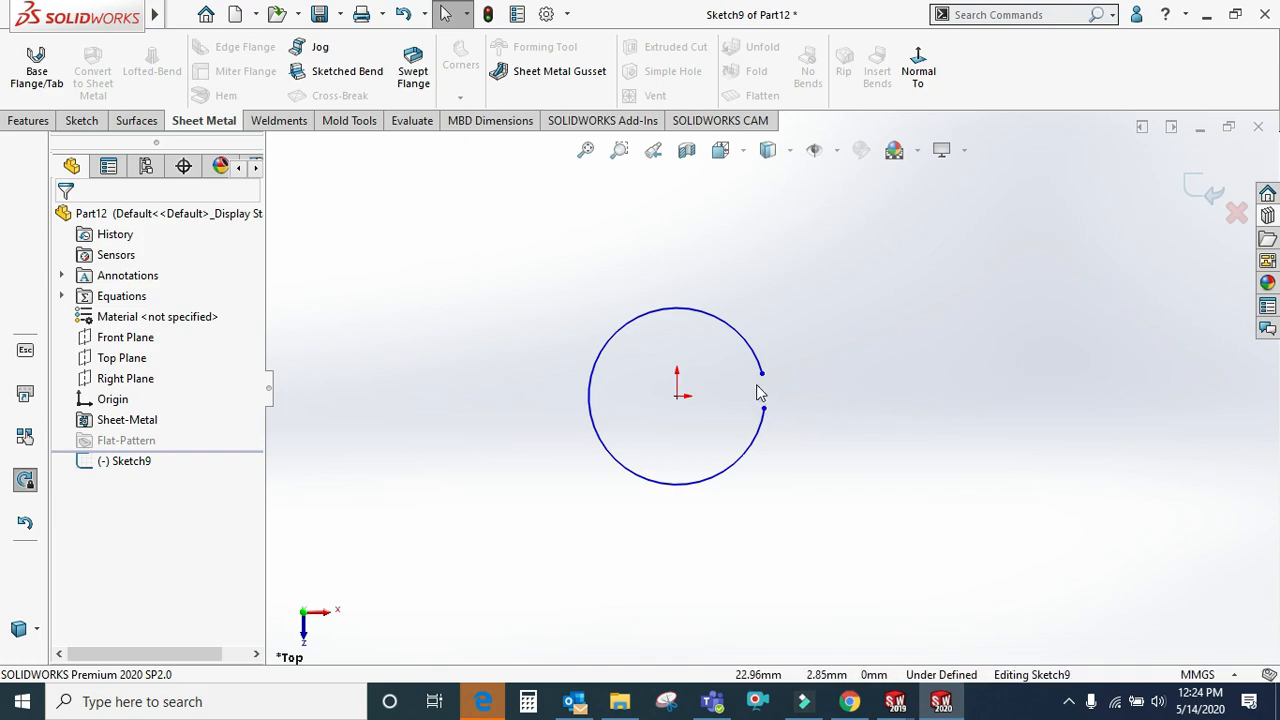
left_click(1192, 190)
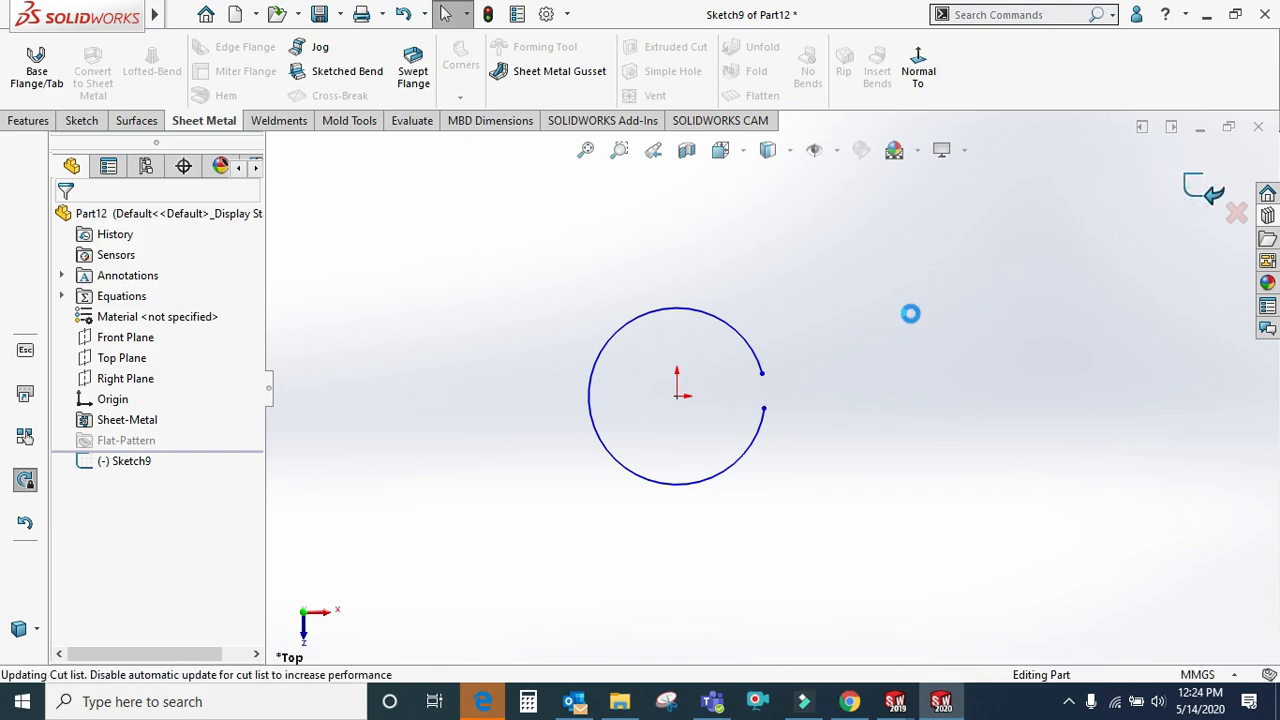
scroll(860, 360, "up", 2)
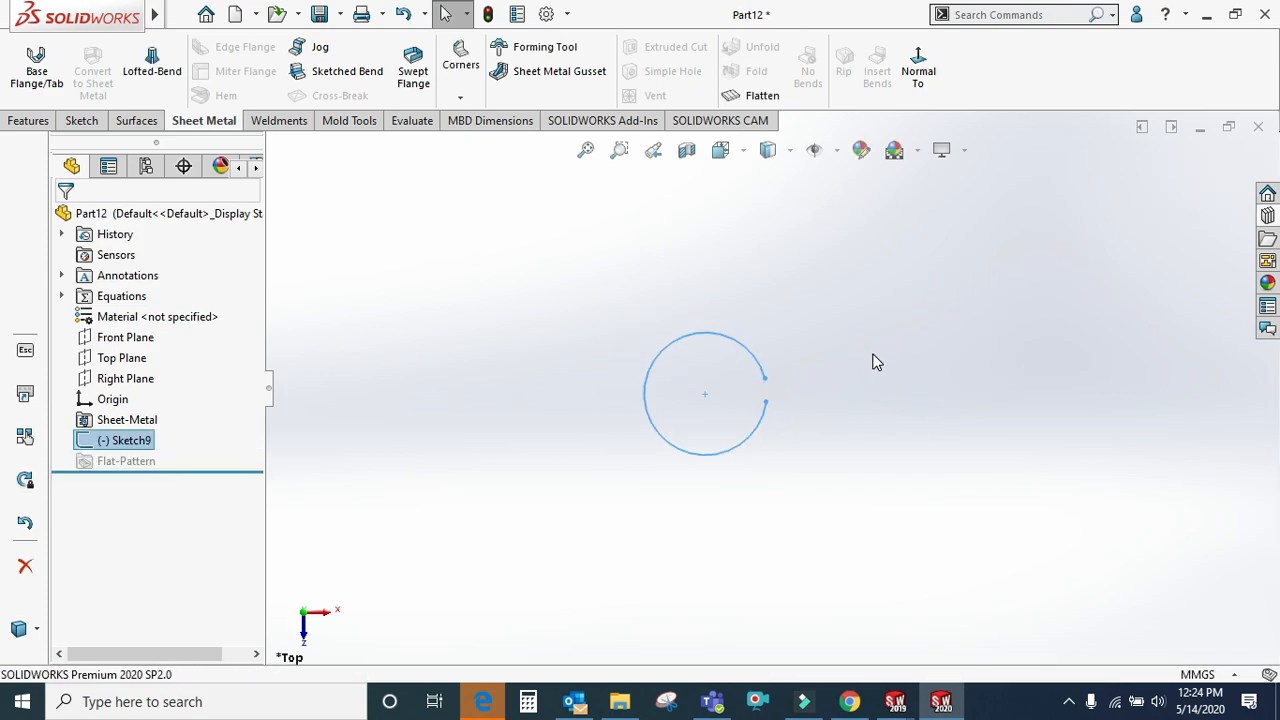
scroll(792, 397, "down", 3)
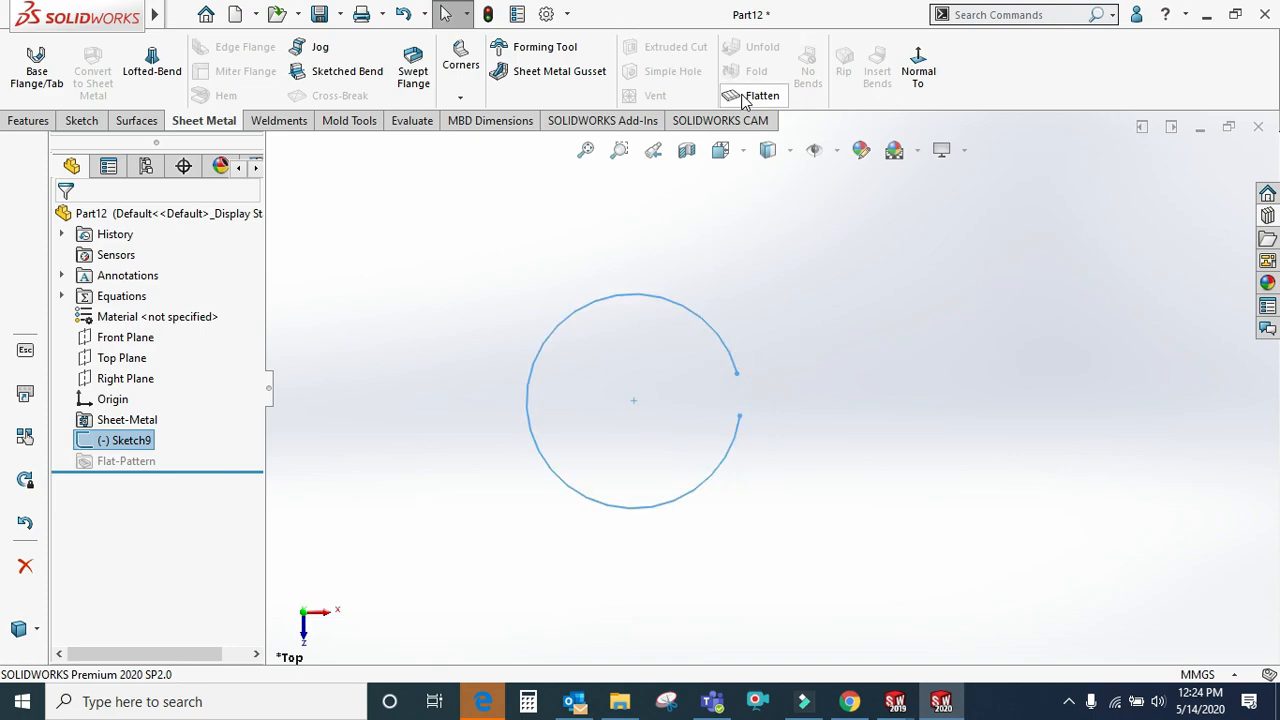
left_click(498, 300)
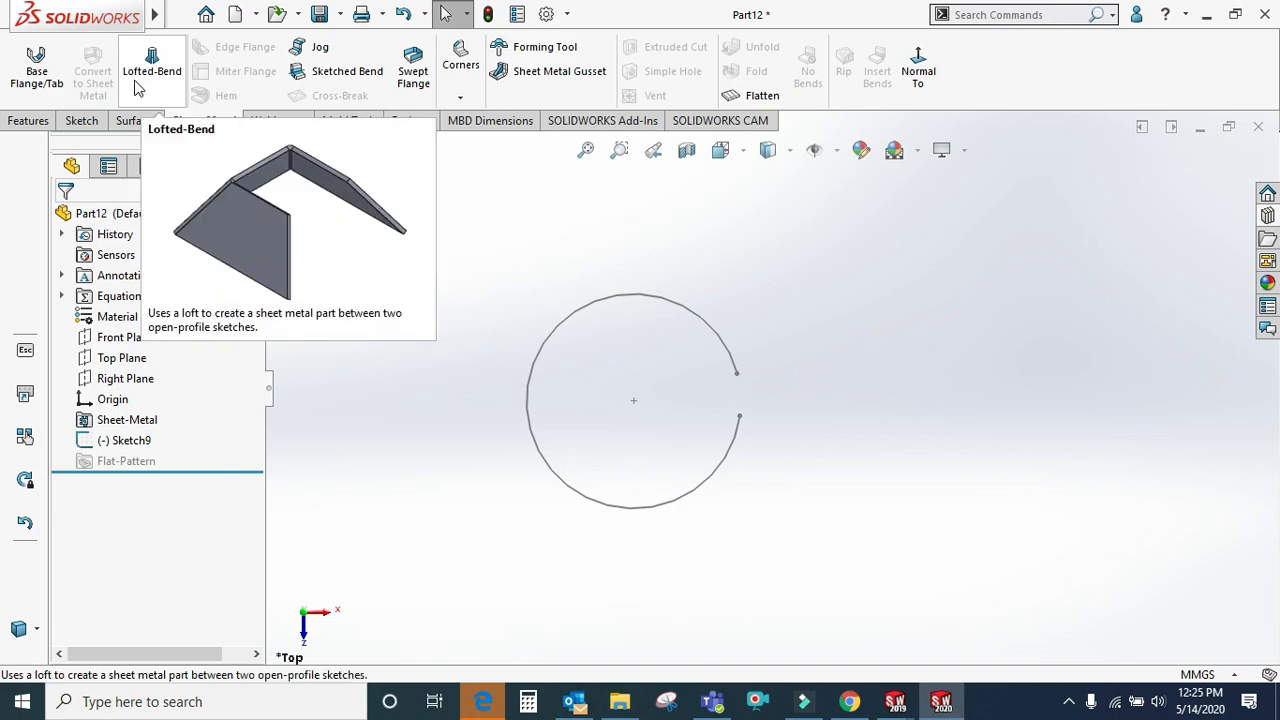
left_click(330, 311)
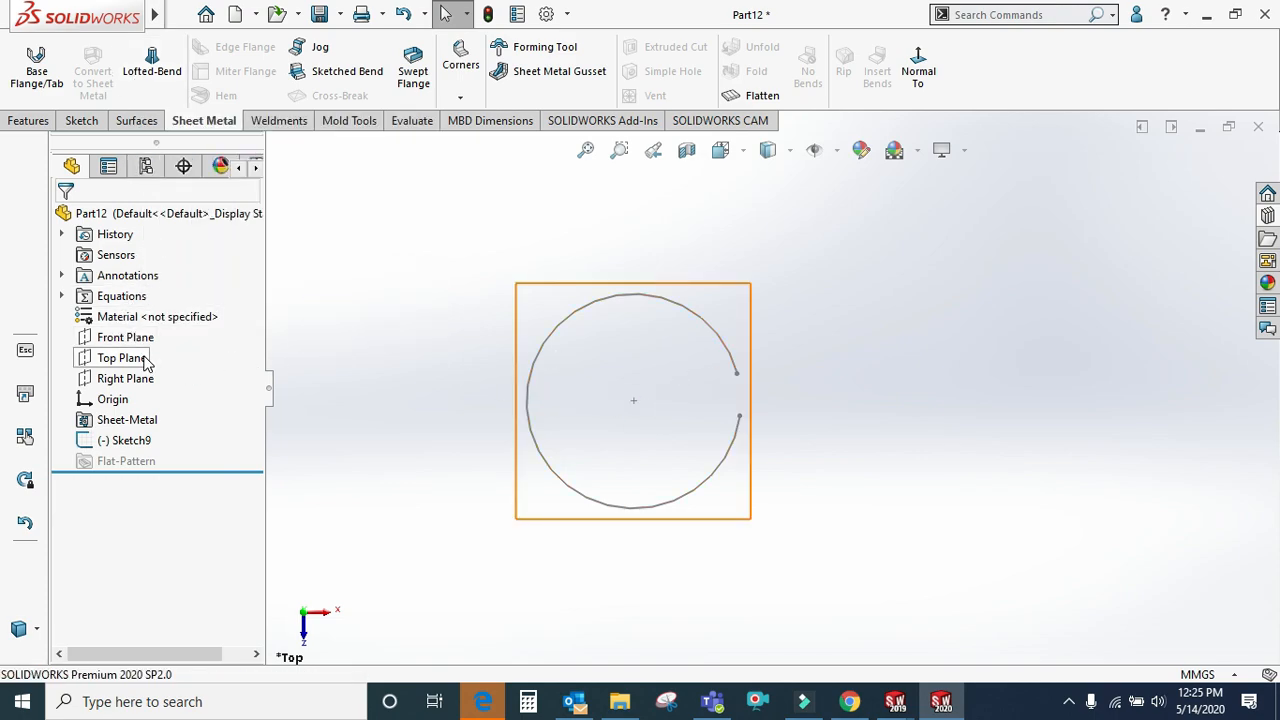
Create a reference plane offset 30 mm above the Top Plane
left_click(14, 122)
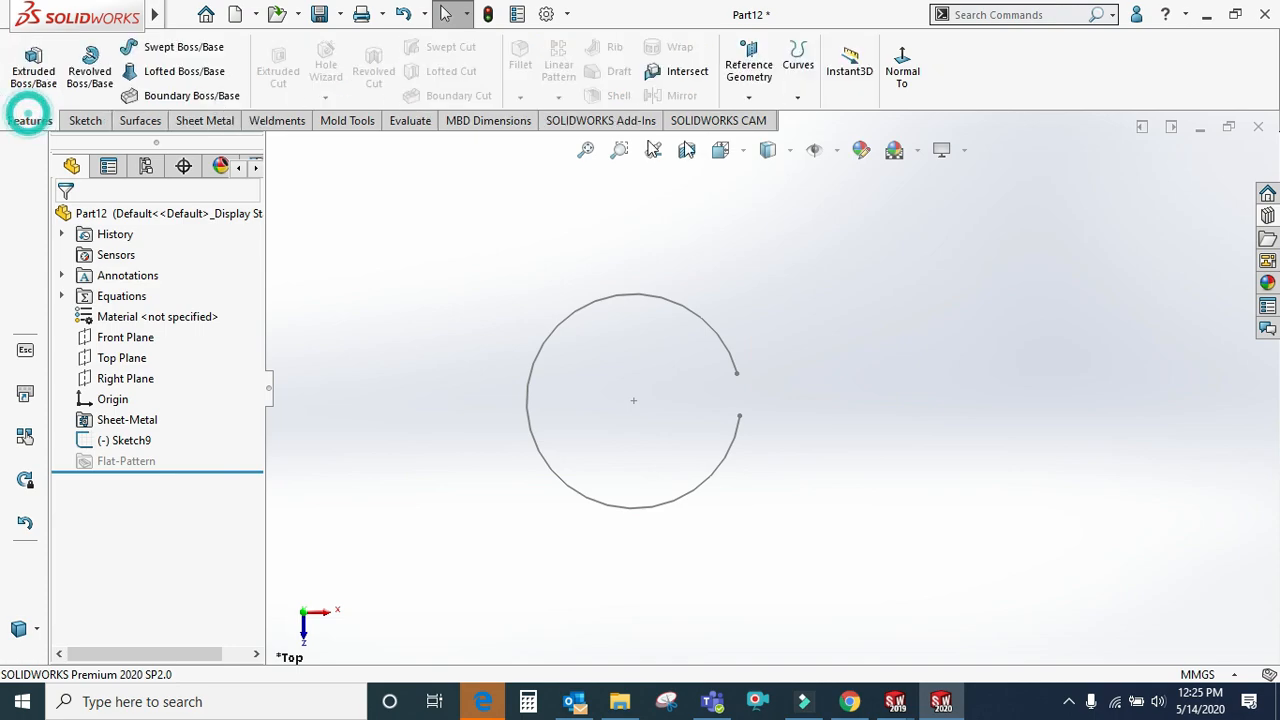
left_click(745, 78)
left_click(745, 120)
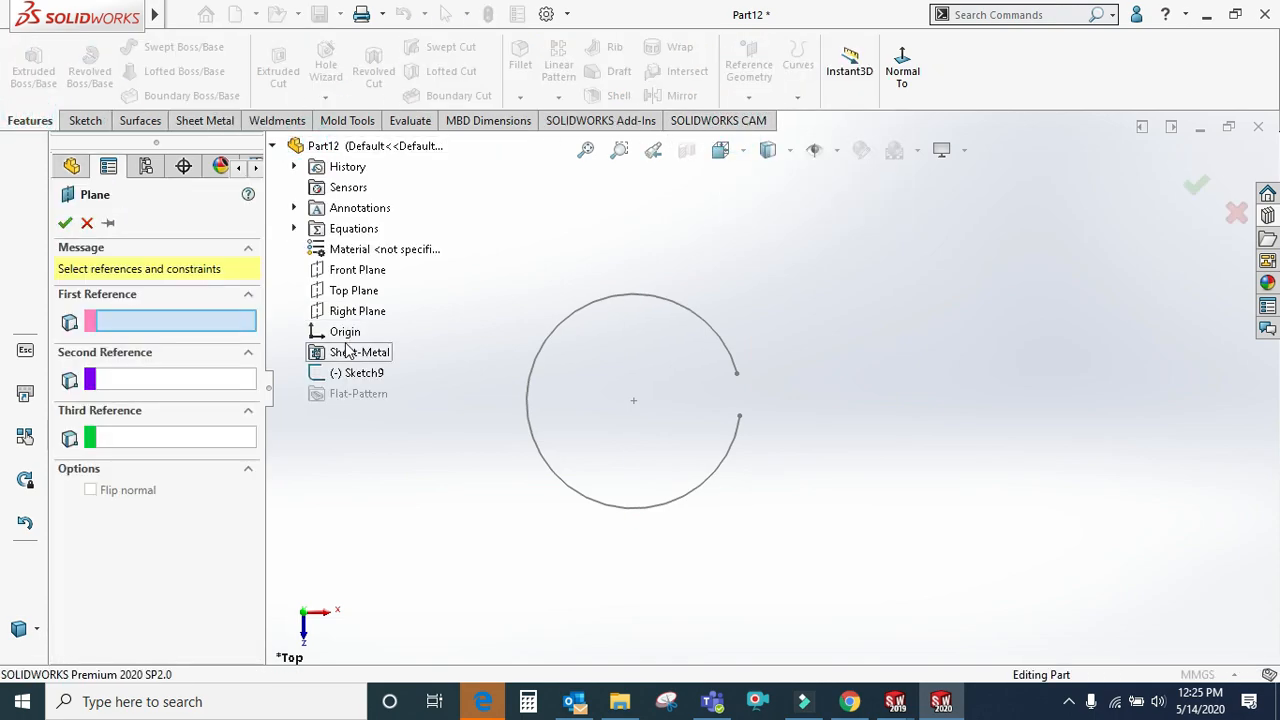
left_click(345, 290)
middle_click_drag(420, 357, 490, 283)
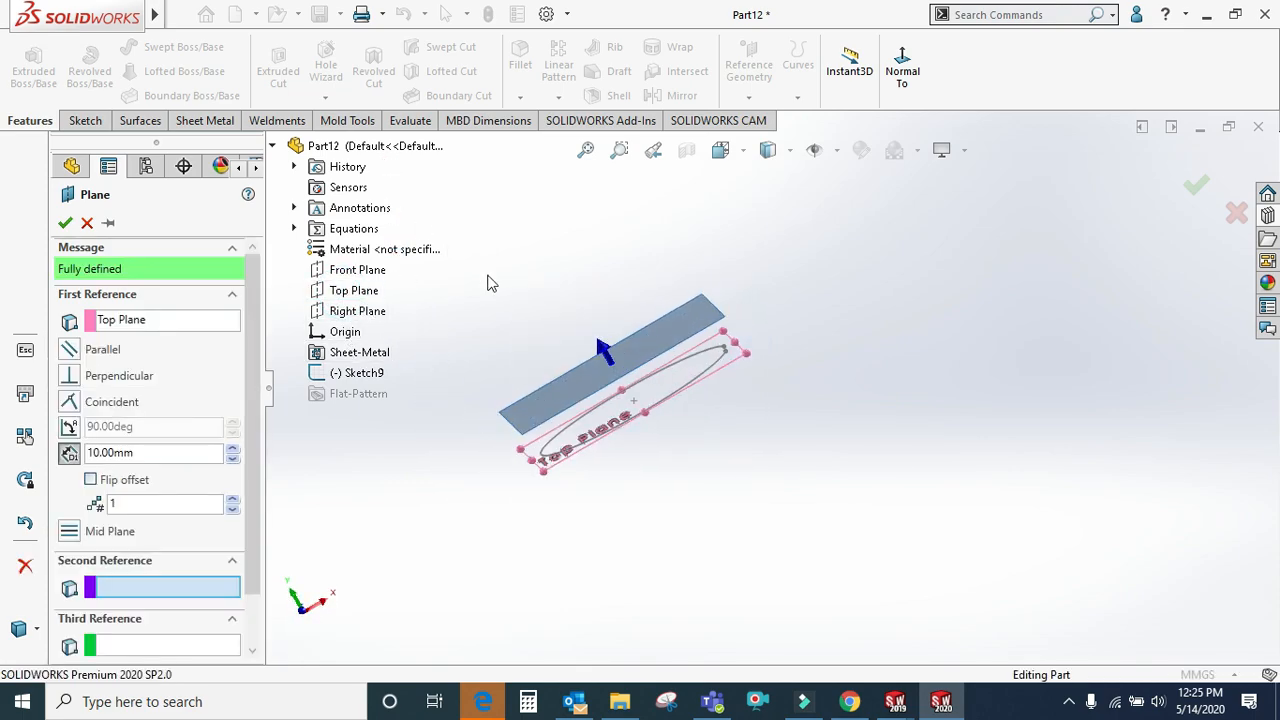
left_click(232, 449)
left_click(232, 449)
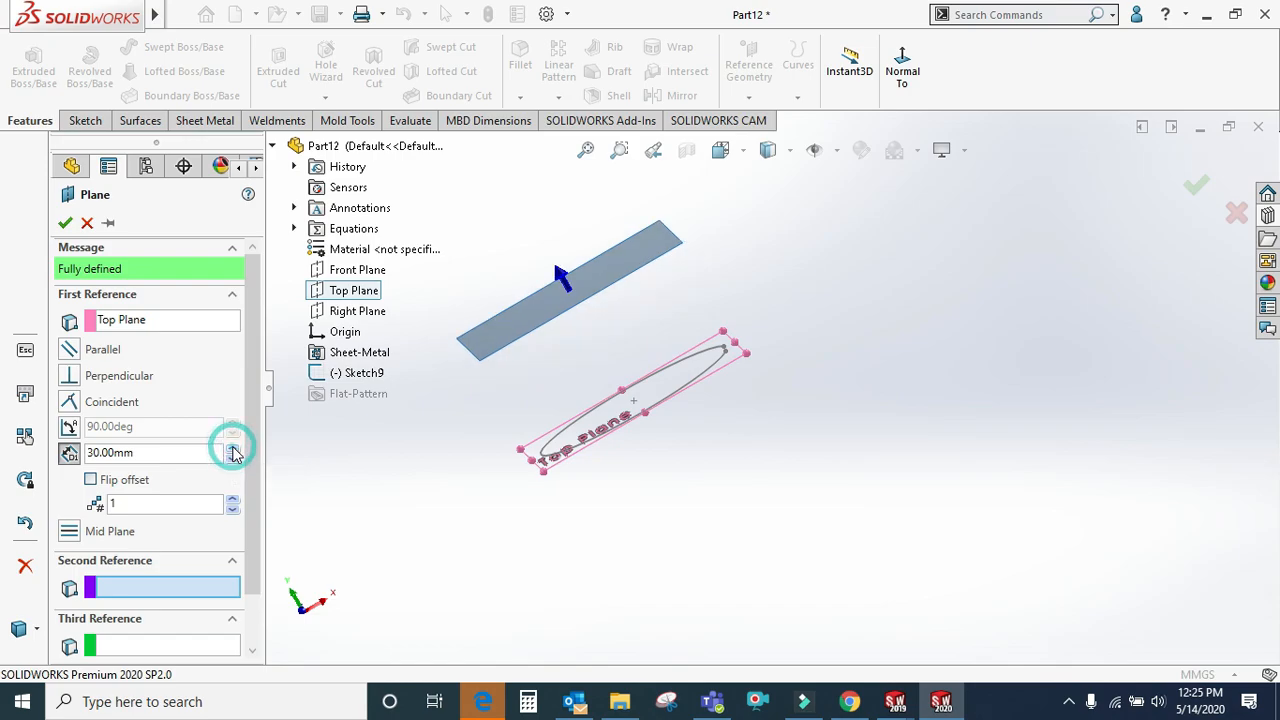
left_click(65, 223)
On the new offset plane, sketch a copy of the open circle offset 10 mm inward, and exit the sketch
left_click(638, 268)
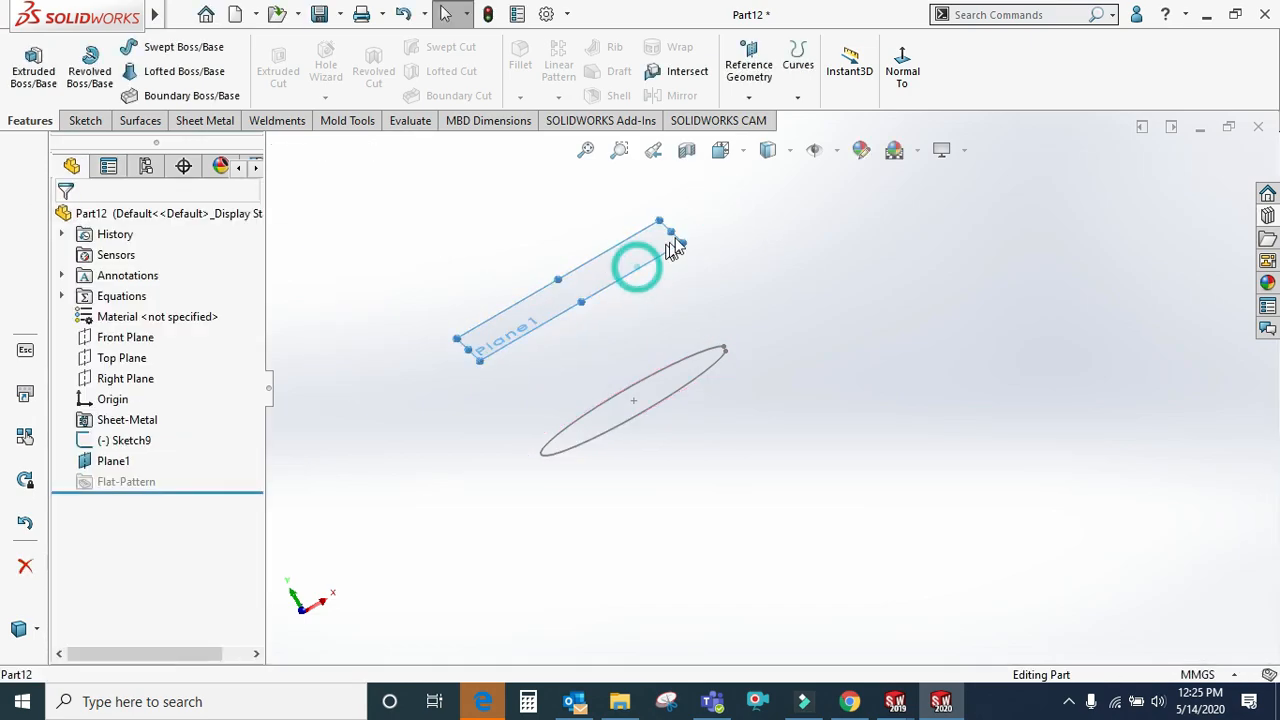
left_click(739, 203)
left_click(970, 80)
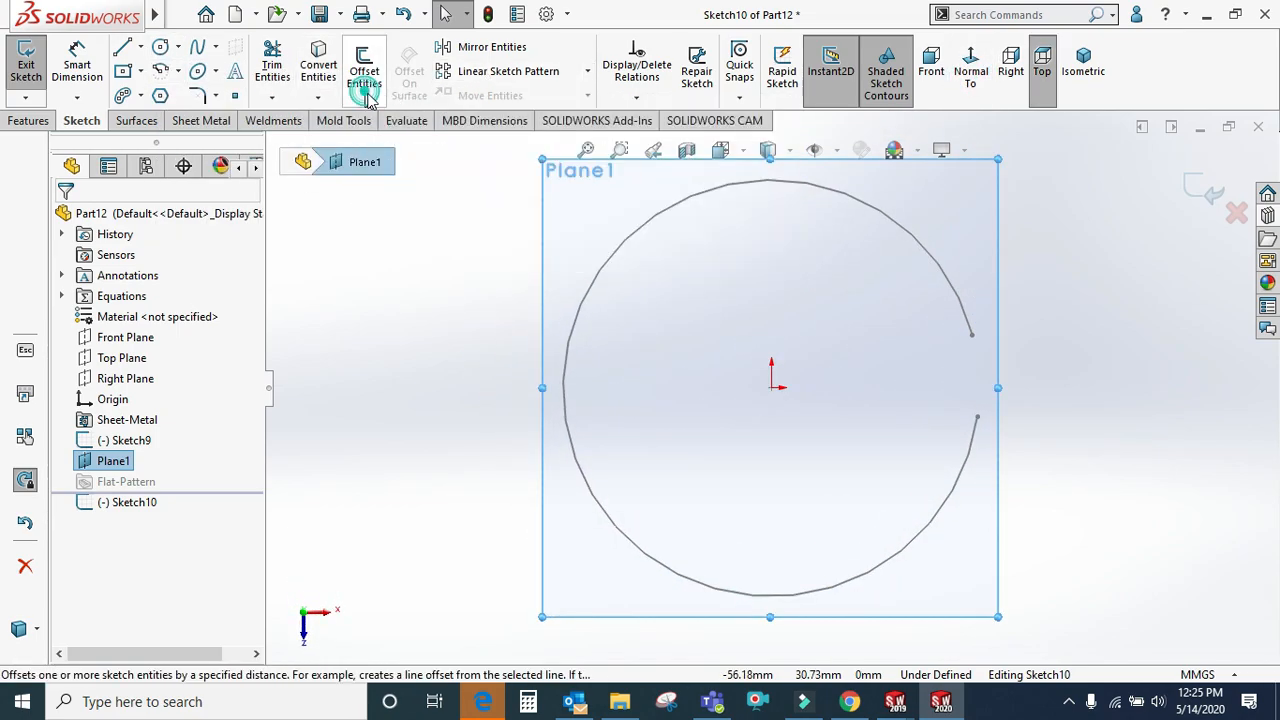
left_click(364, 72)
left_click(955, 297)
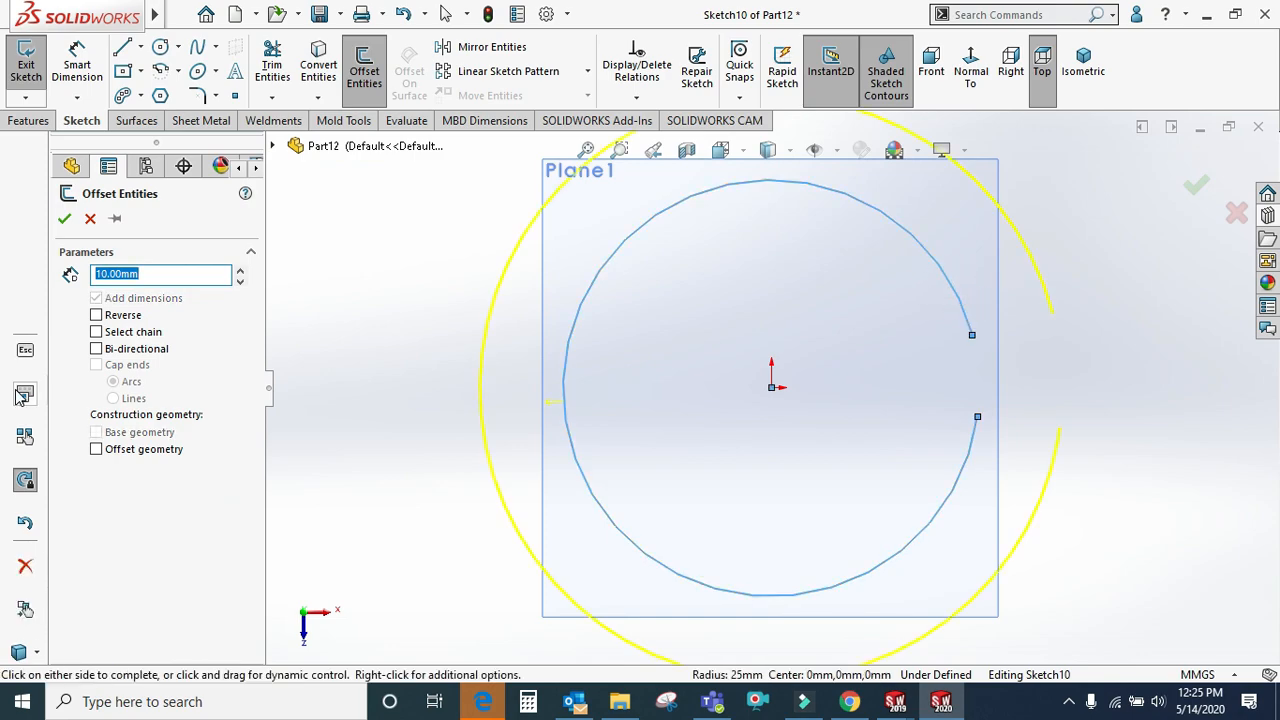
left_click(96, 316)
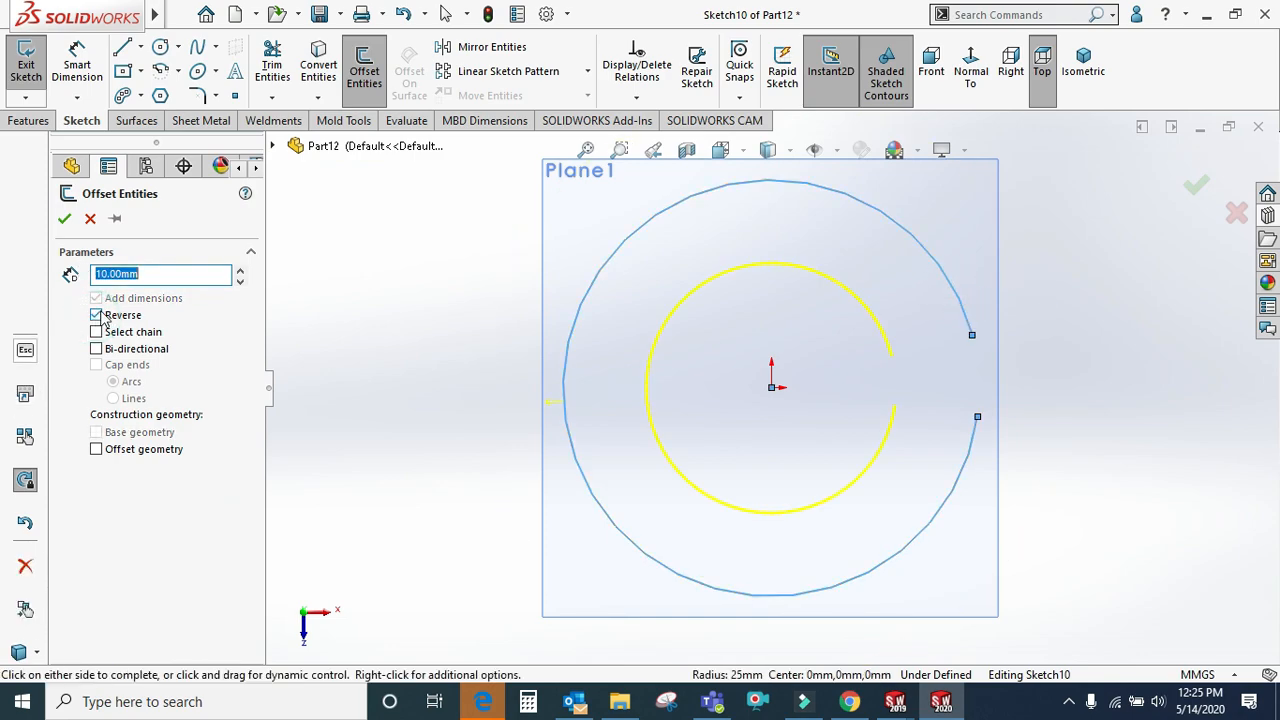
left_click(64, 218)
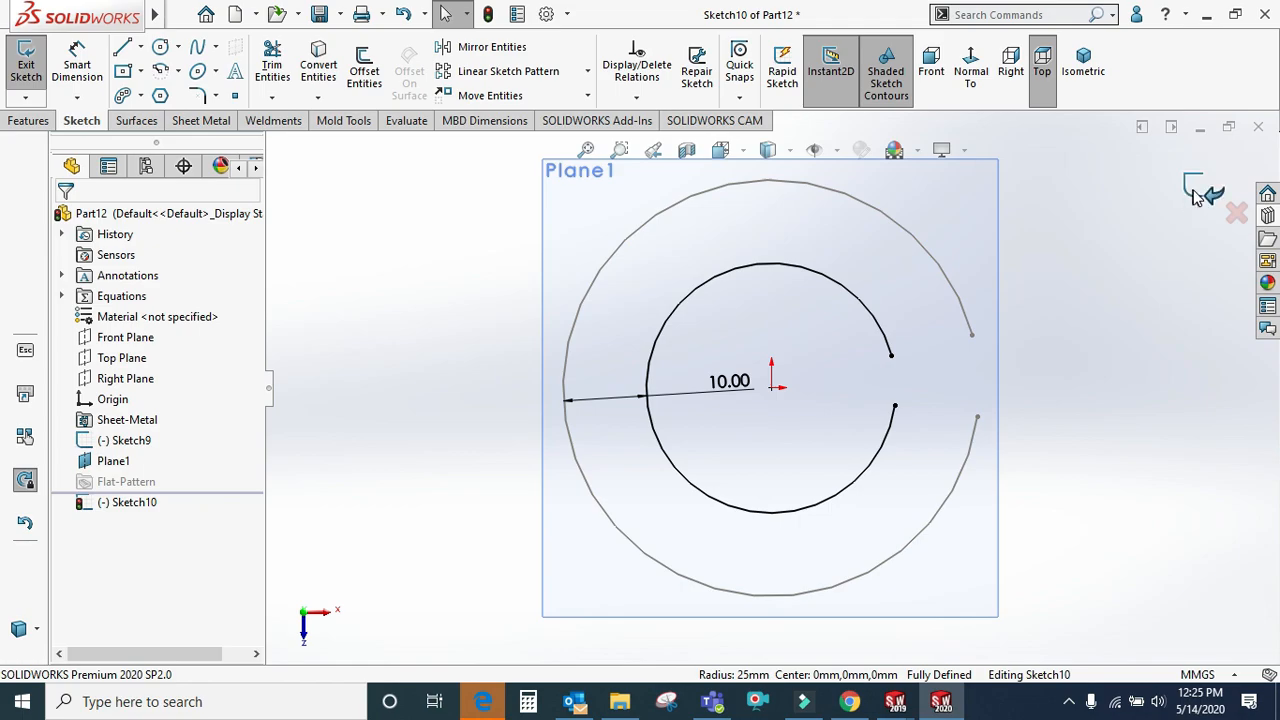
left_click(1191, 193)
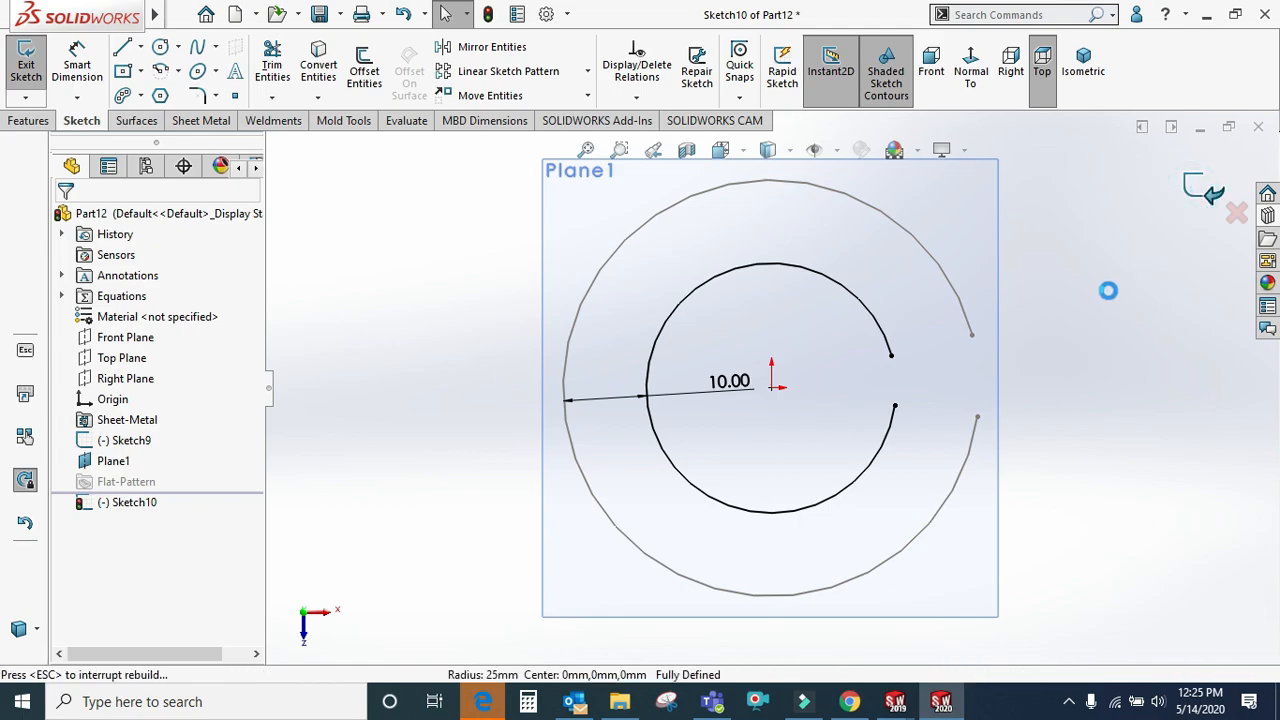
Create a Lofted-Bend with the Bent method between the larger open circle and the smaller one on the offset plane
left_click(1057, 314)
mouse_move(977, 474)
middle_mouse_down()
mouse_move(971, 277)
mouse_move(928, 258)
middle_mouse_up()
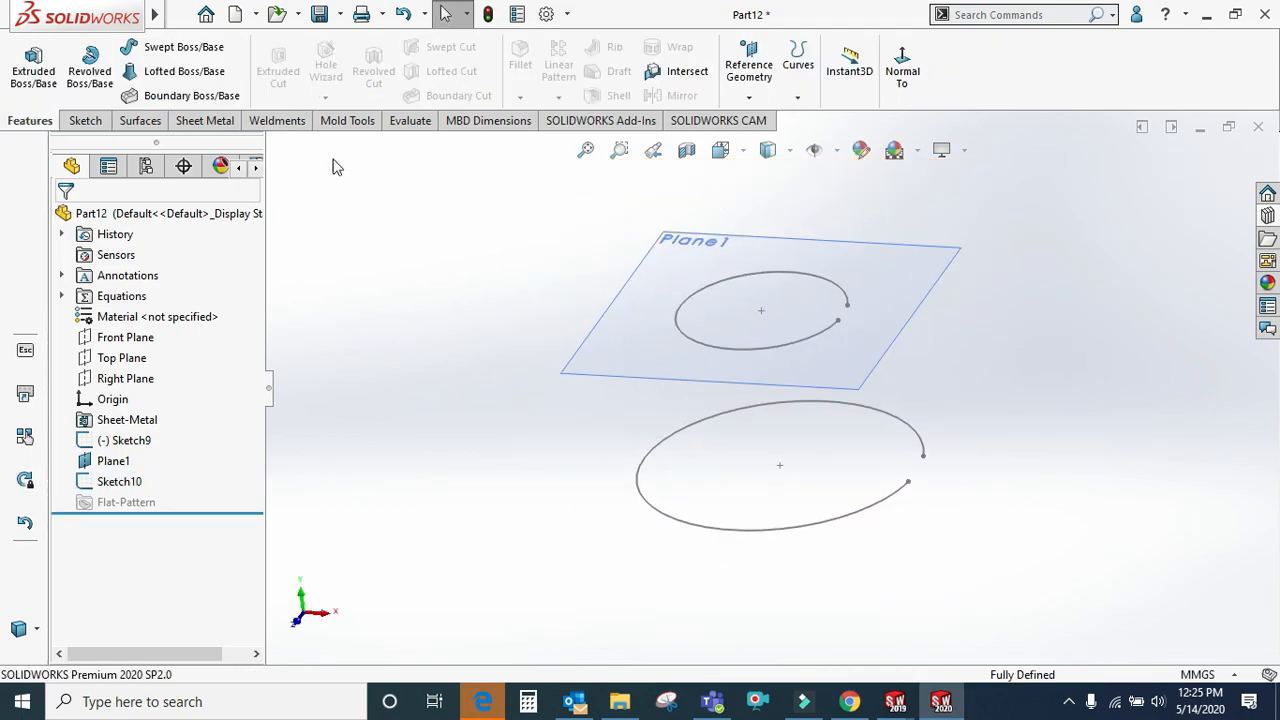
left_click(204, 120)
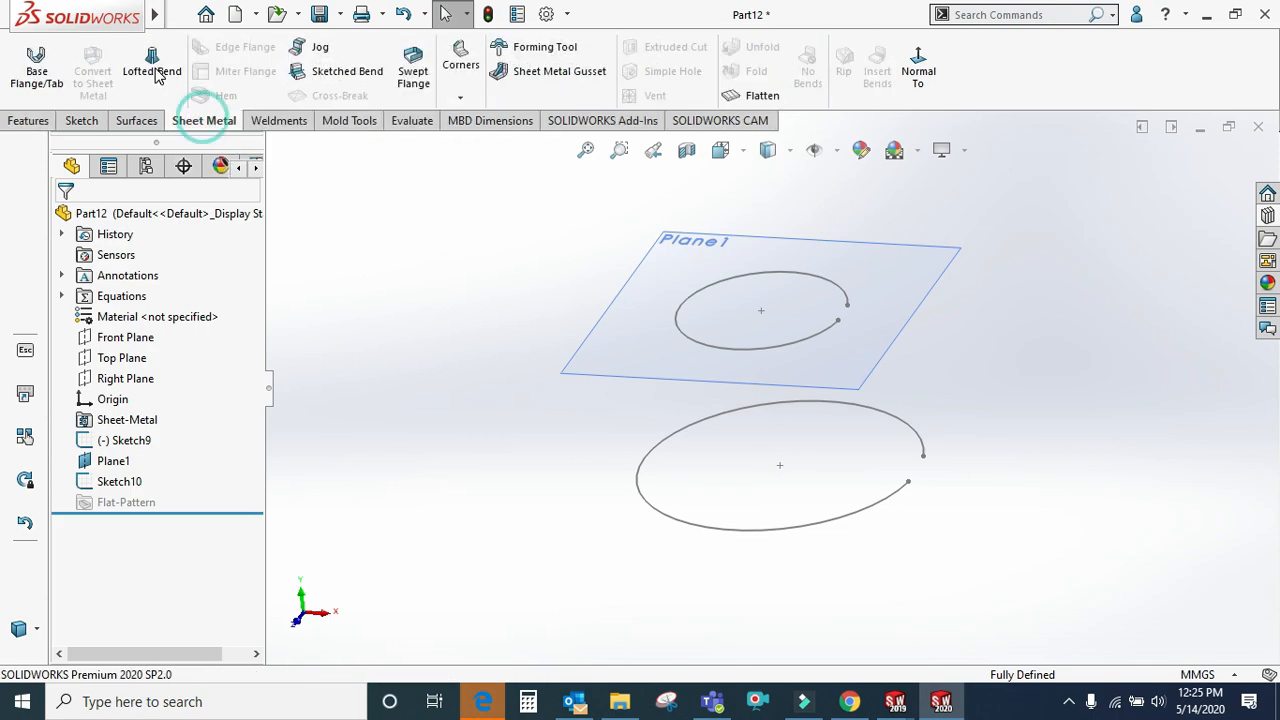
left_click(155, 72)
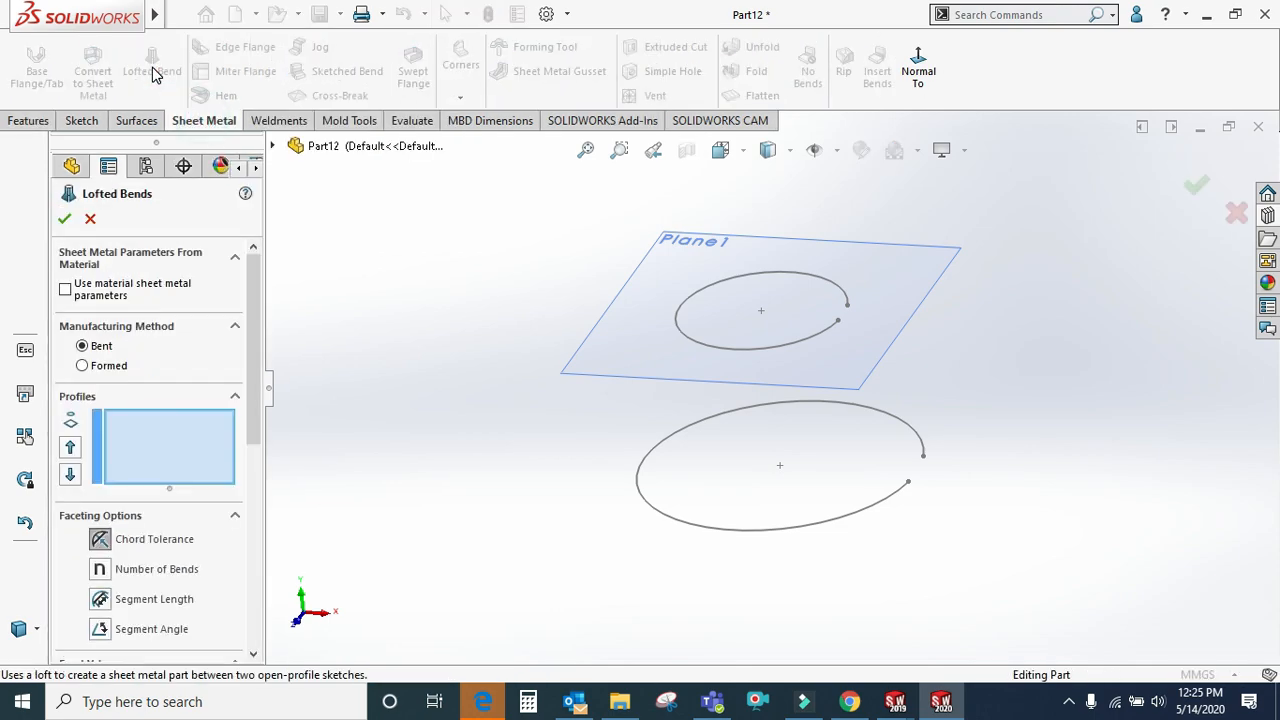
left_click(791, 528)
left_click(787, 538)
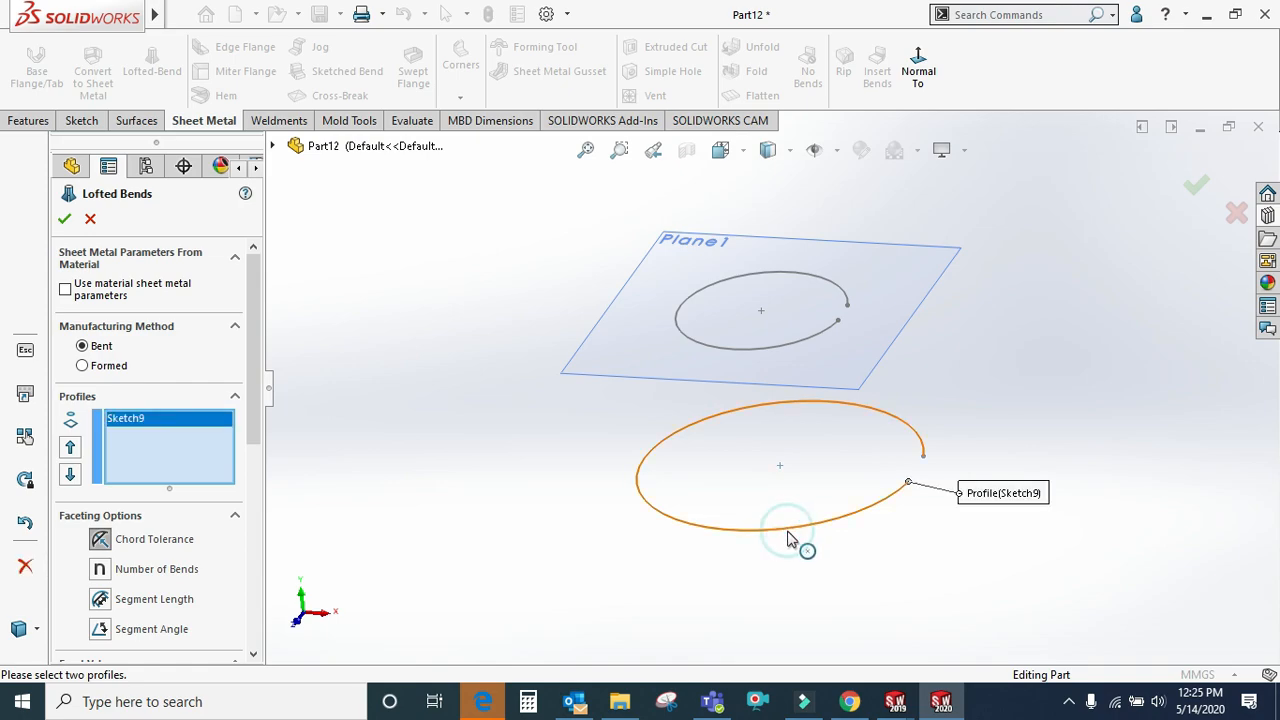
left_click(756, 352)
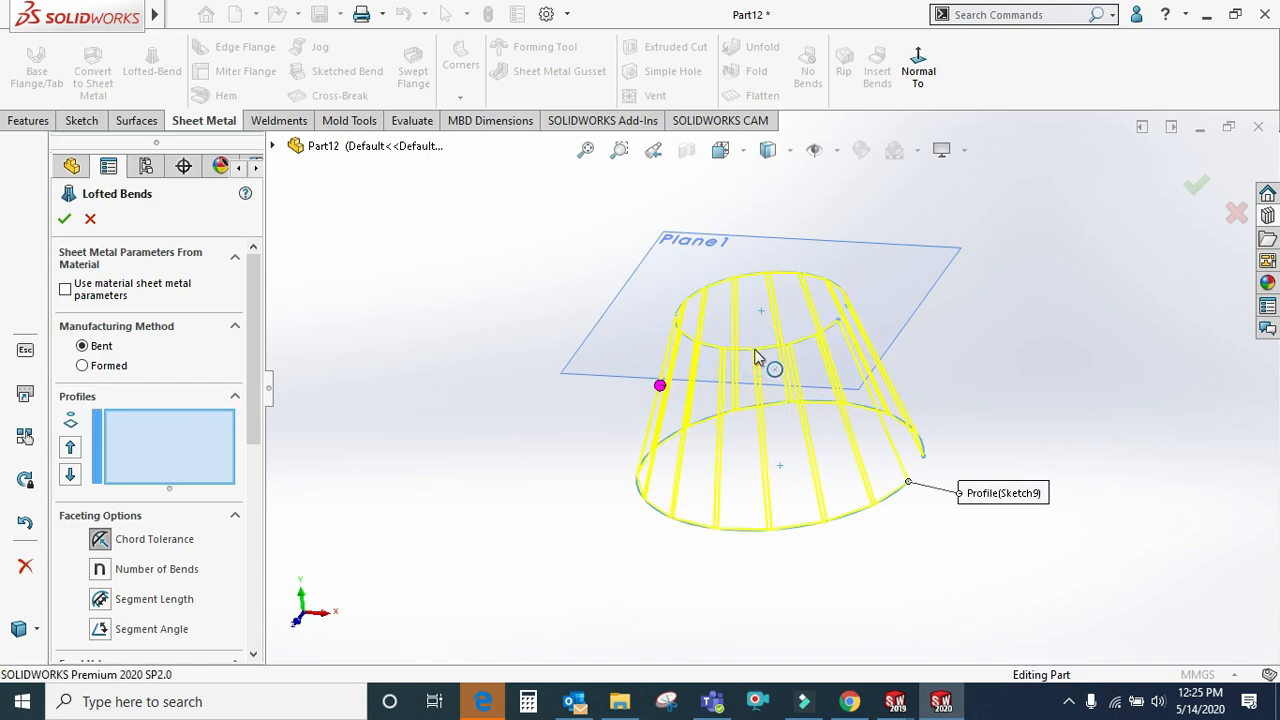
scroll(829, 345, "down", 2)
left_click(1192, 188)
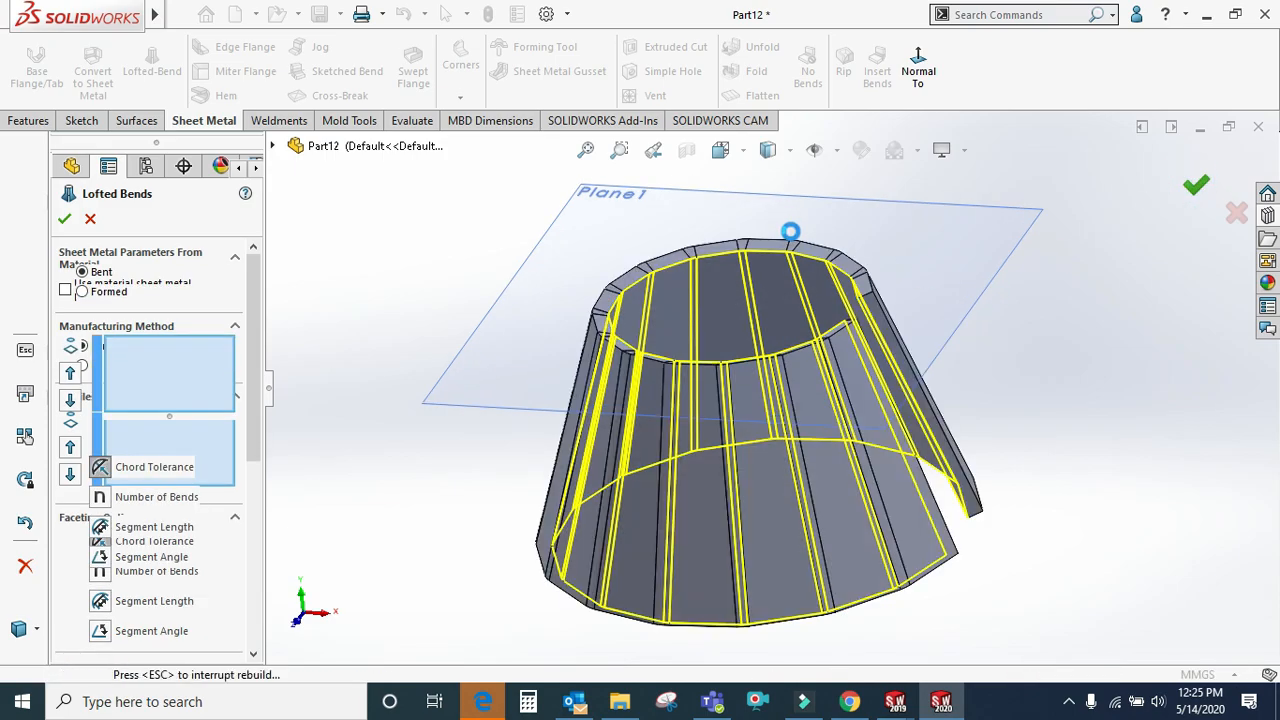
Flatten the lofted bend to examine its flat pattern, and return it to the folded state
scroll(790, 236, "up", 2)
left_click(745, 95)
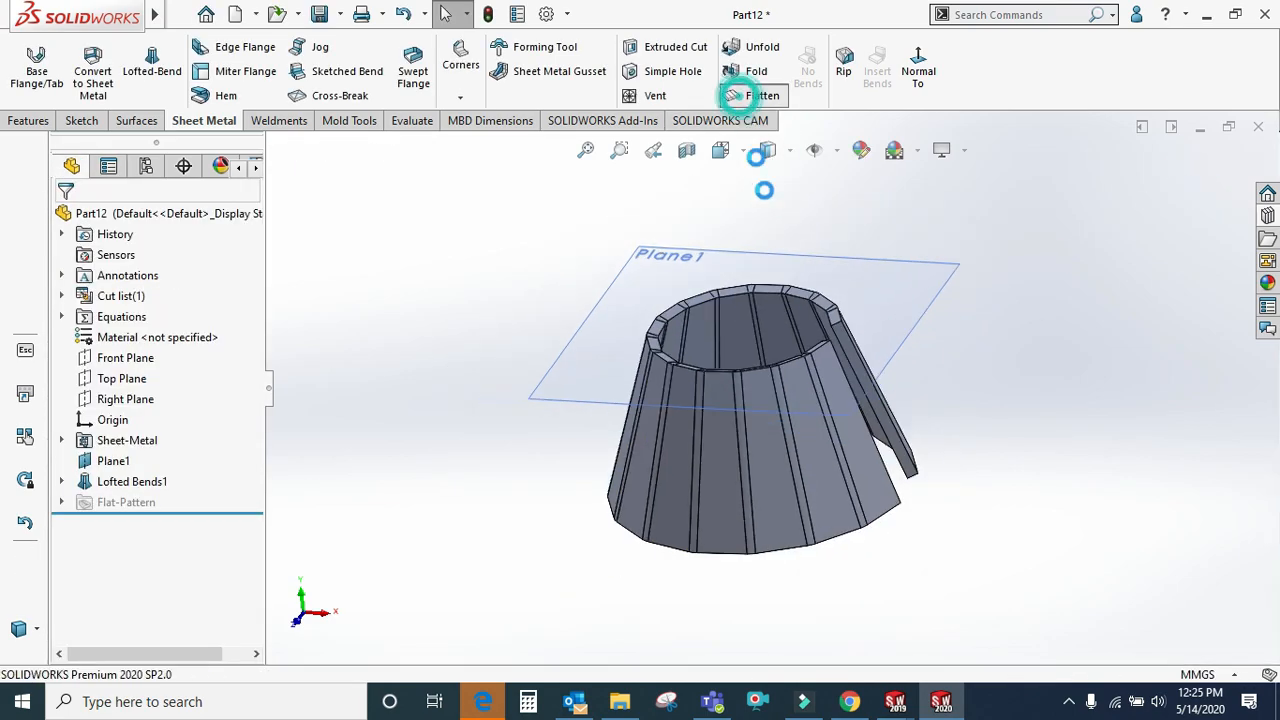
scroll(786, 278, "up", 3)
mouse_move(780, 320)
middle_mouse_down()
mouse_move(631, 329)
mouse_move(605, 209)
mouse_move(797, 131)
mouse_move(763, 343)
mouse_move(759, 312)
middle_mouse_up()
scroll(747, 267, "up", 3)
scroll(745, 263, "down", 4)
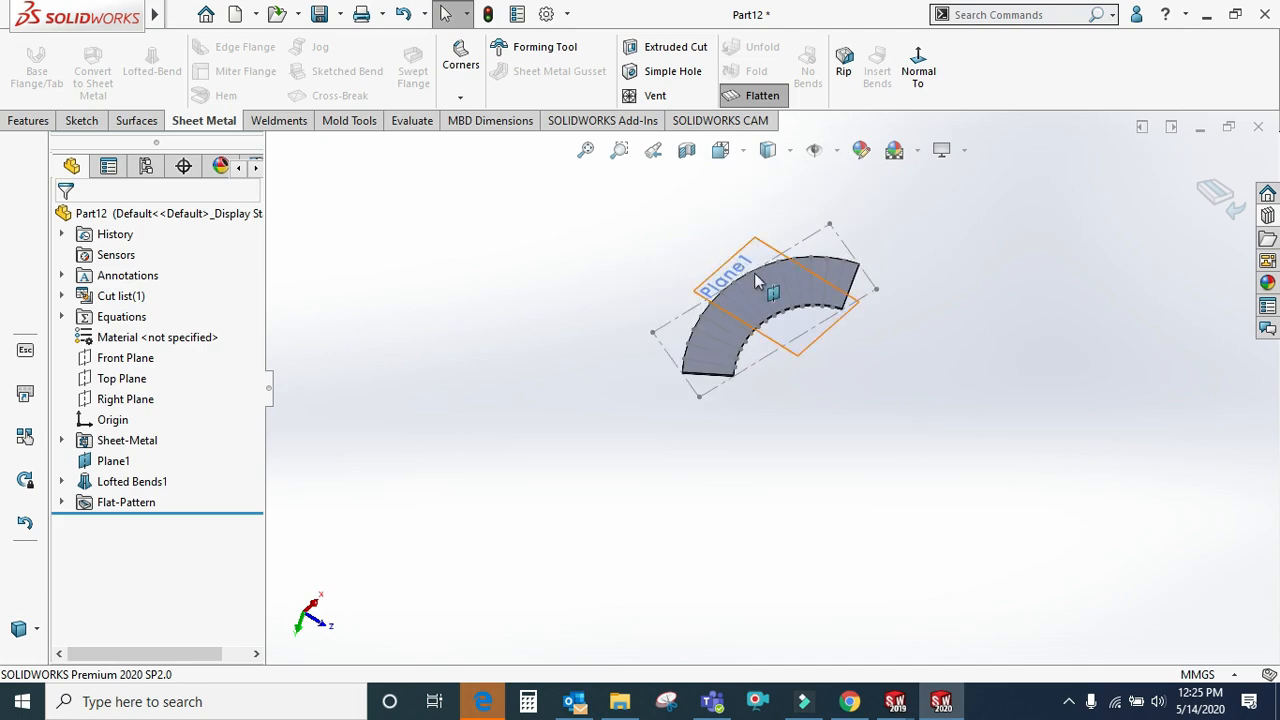
left_click(1212, 200)
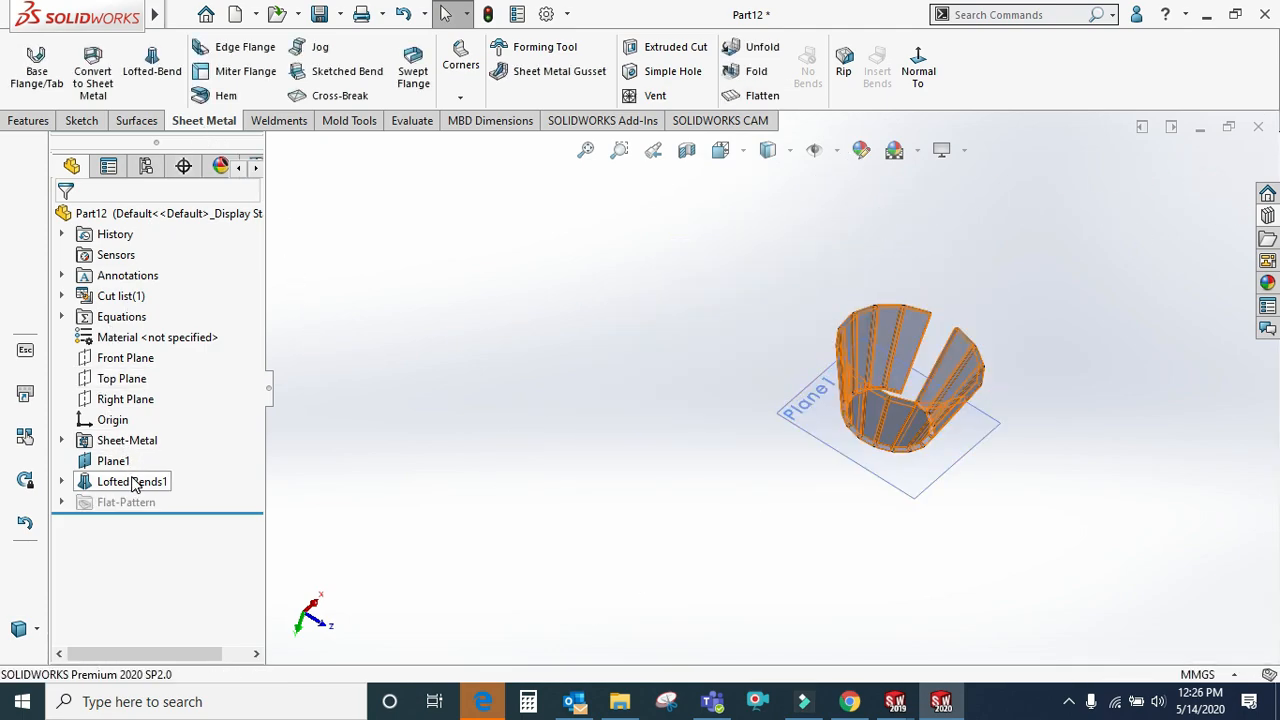
Delete the lofted bend feature and the smaller open-circle sketch on the offset plane
right_click(135, 484)
left_click(188, 429)
left_click(757, 258)
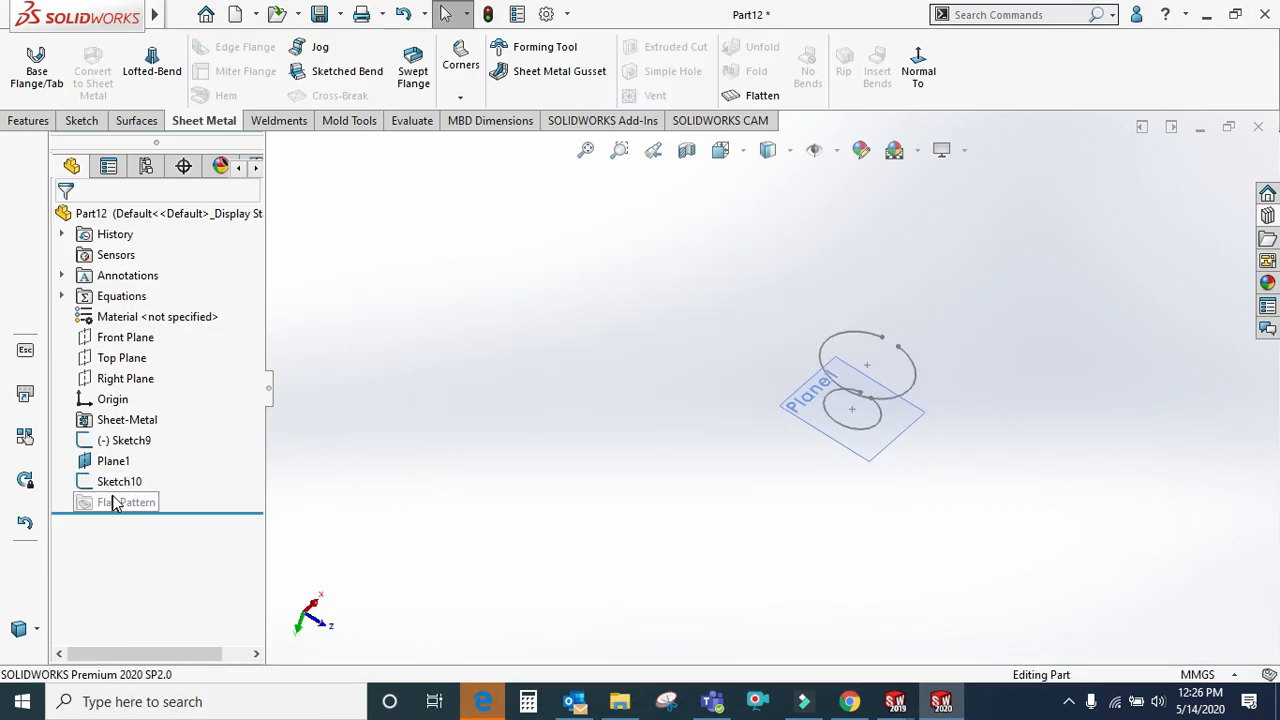
right_click(120, 484)
left_click(225, 449)
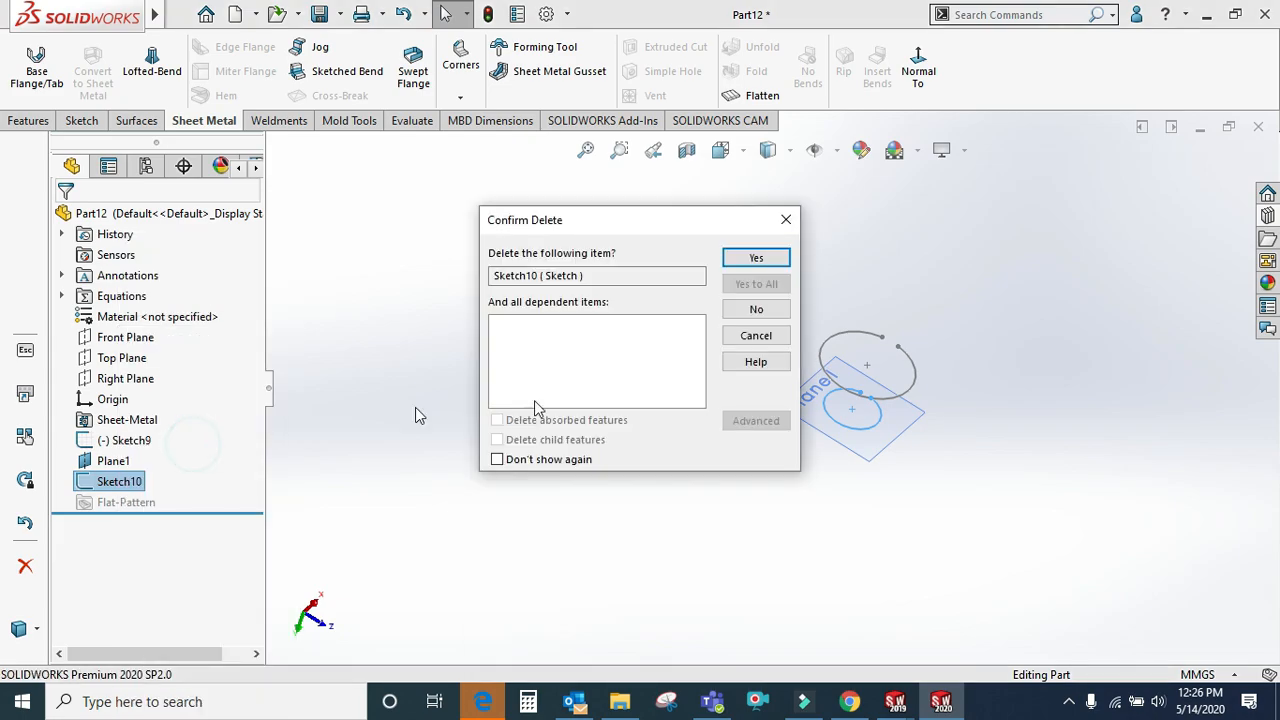
left_click(756, 258)
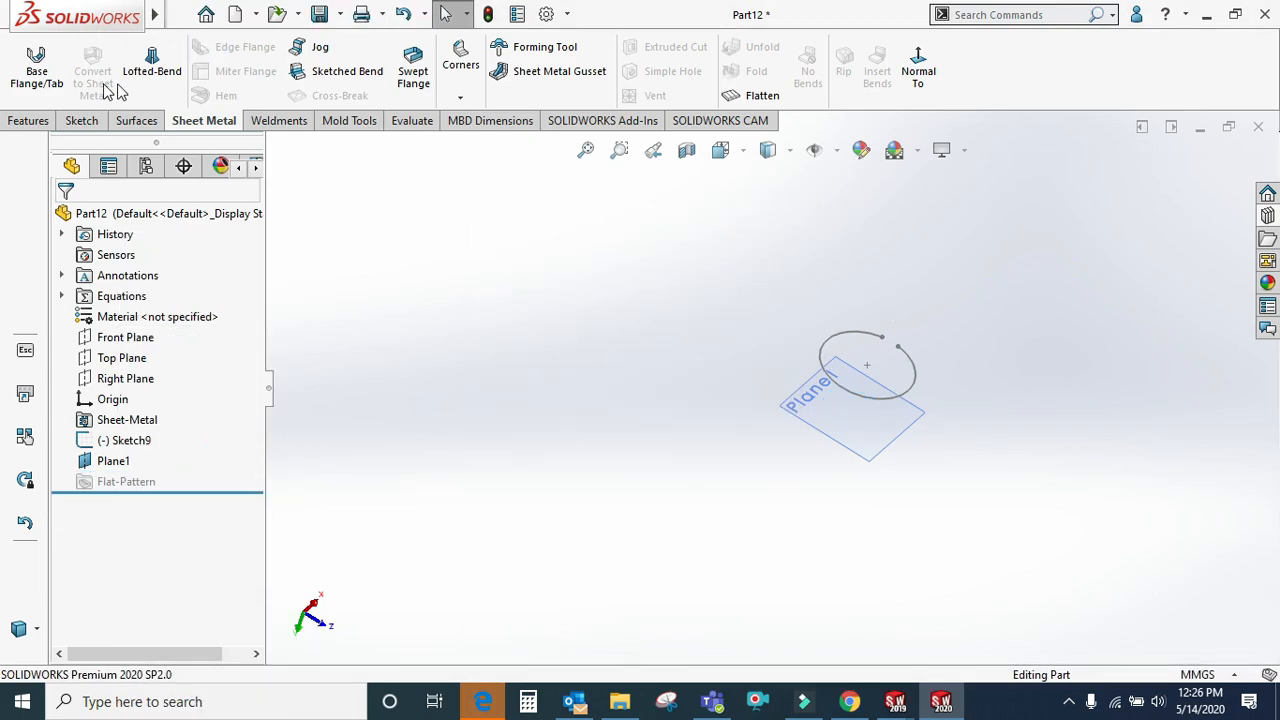
Close the current part and bring up the dialog for opening an existing file
left_click(657, 384)
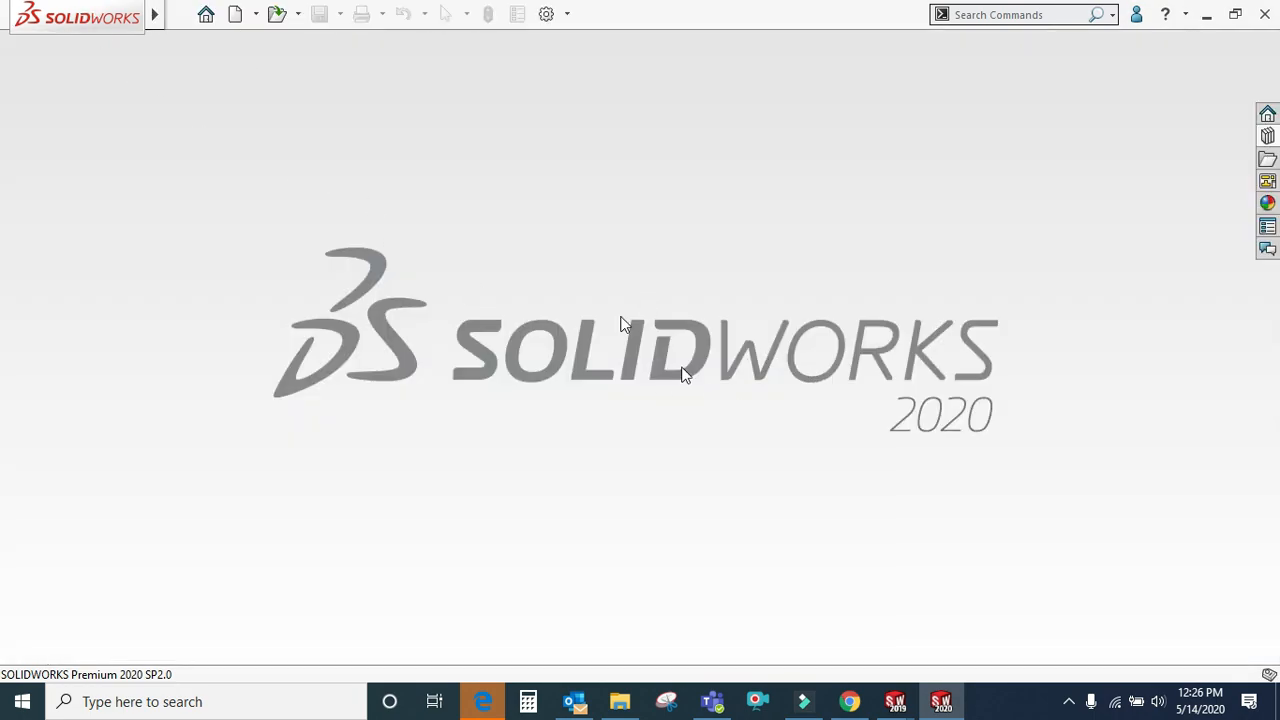
left_click(279, 18)
left_click(210, 215)
left_click(297, 15)
left_click(475, 157)
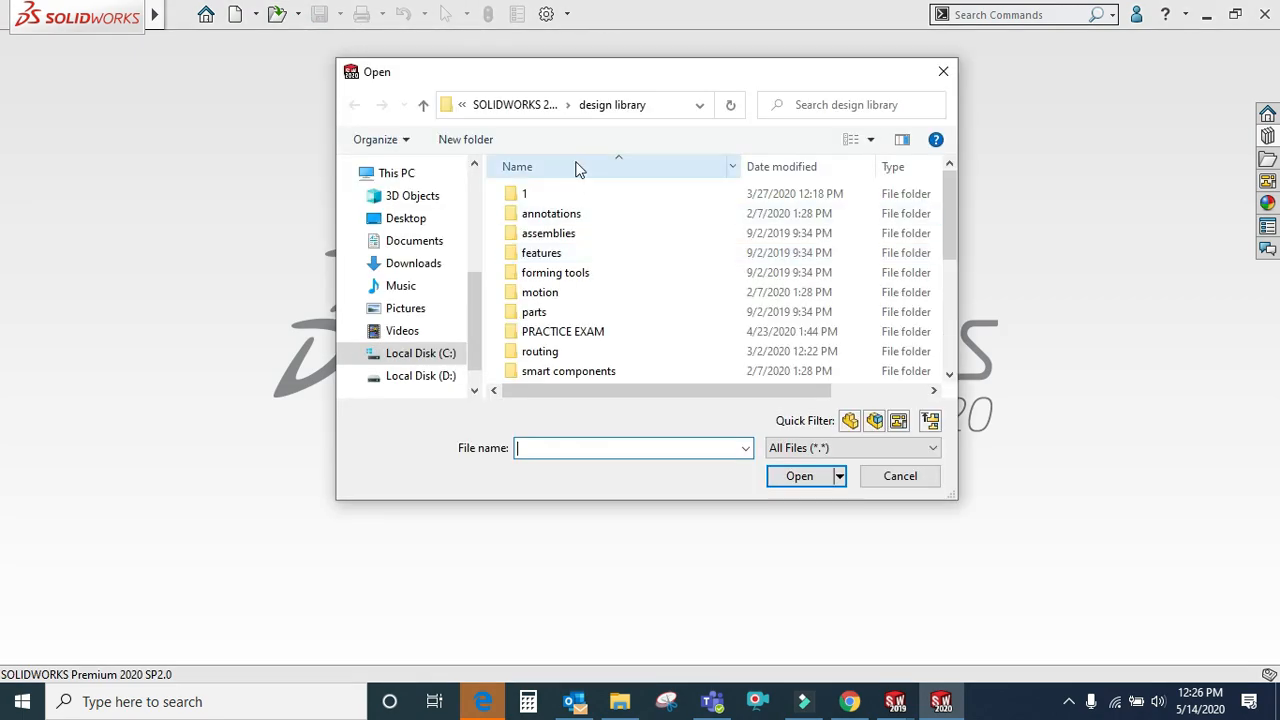
Browse to the "segment 1,2,3 2020" folder on the Desktop
left_click(524, 106)
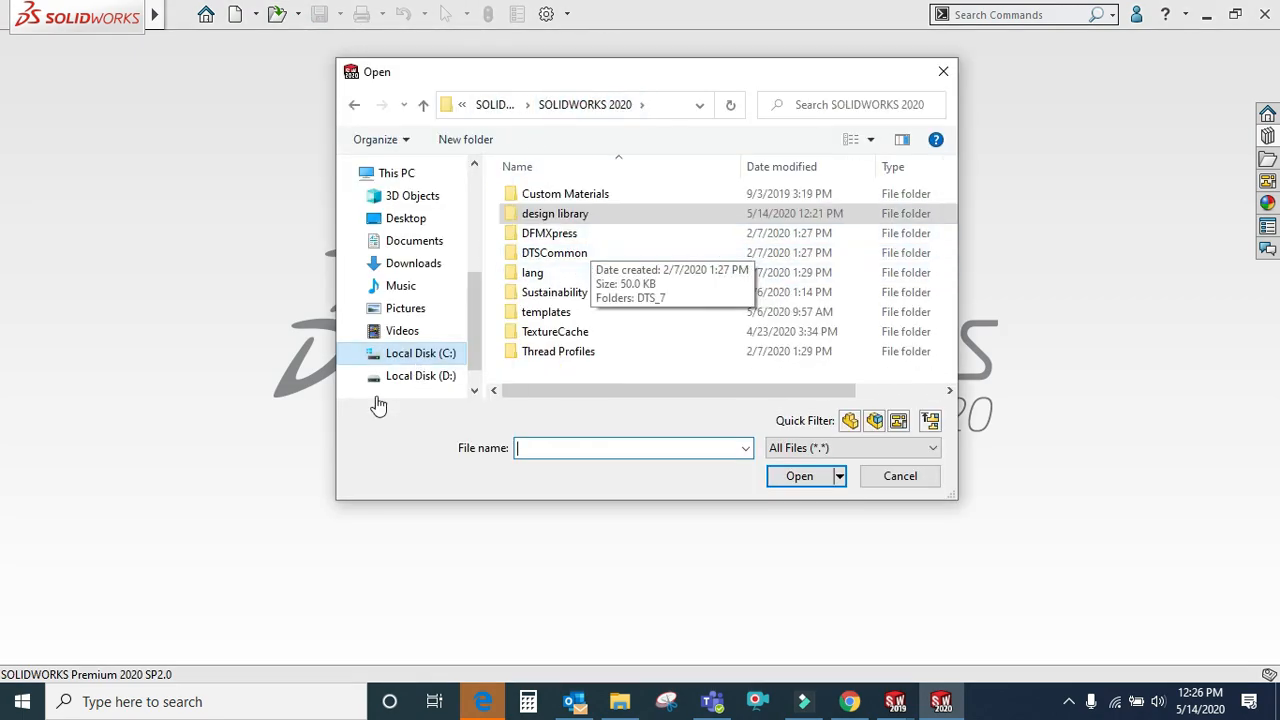
scroll(393, 390, "down", 1)
left_click(412, 188)
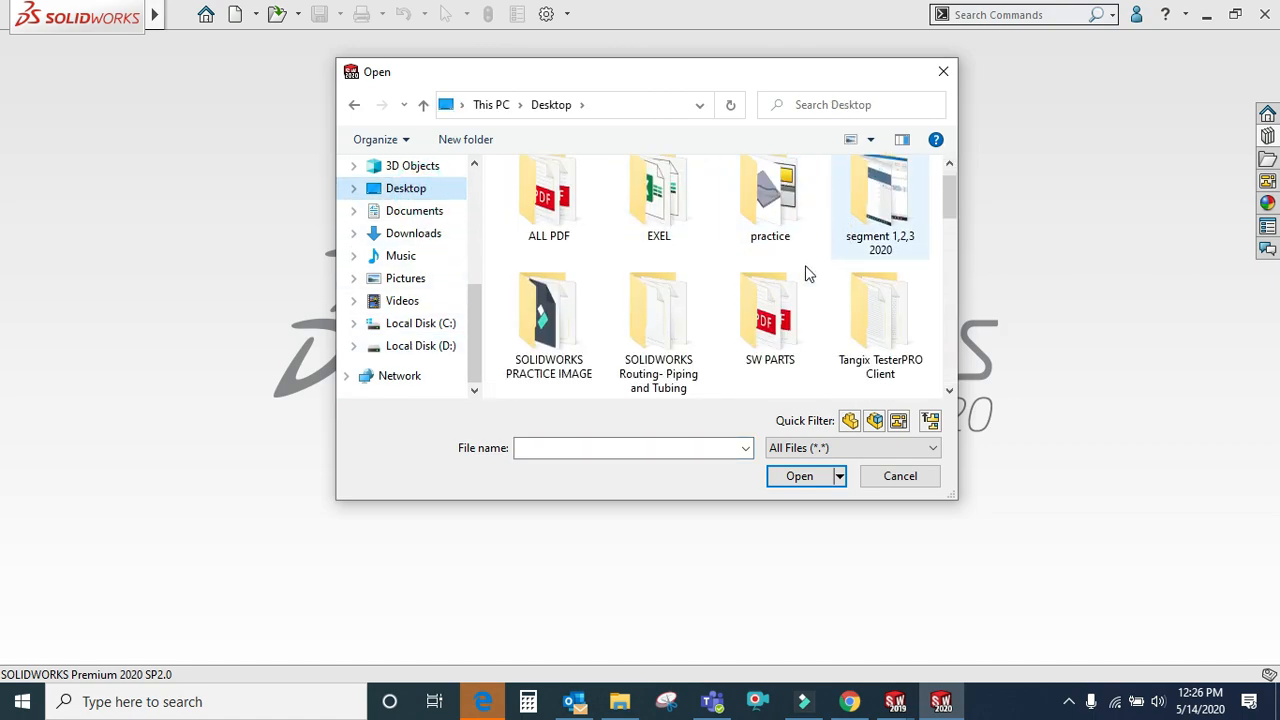
double_click(878, 212)
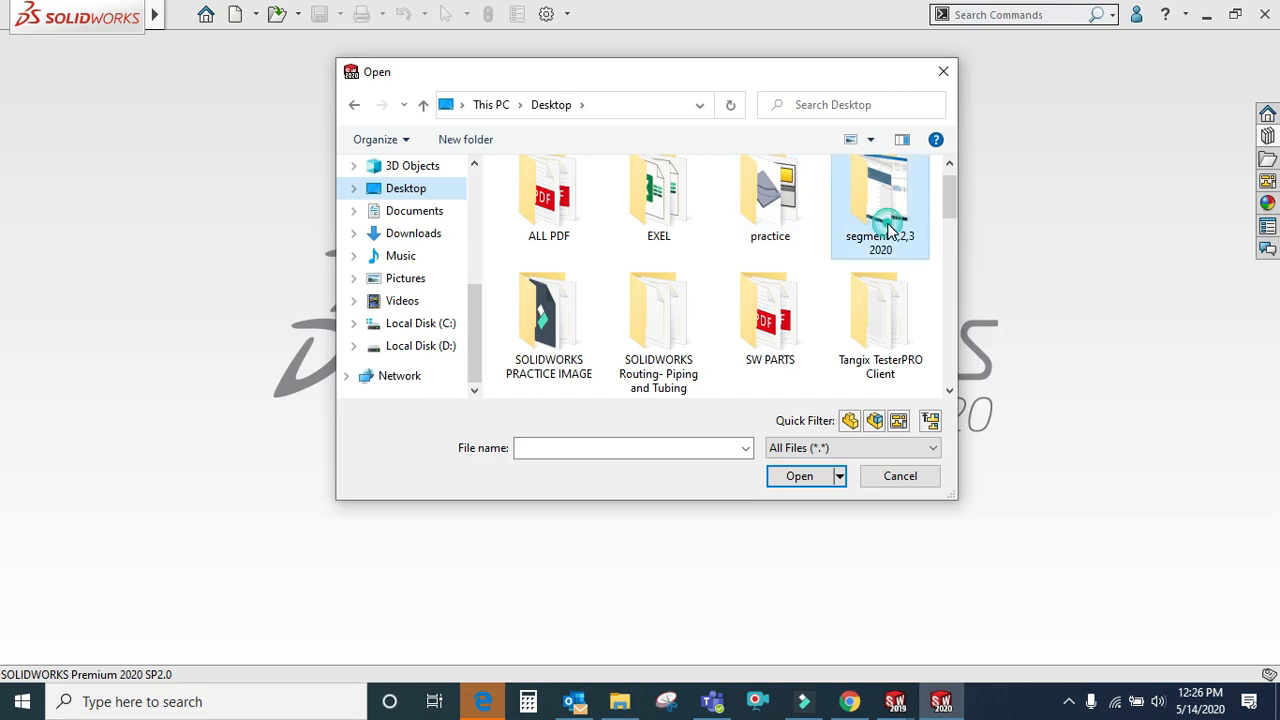
double_click(684, 258)
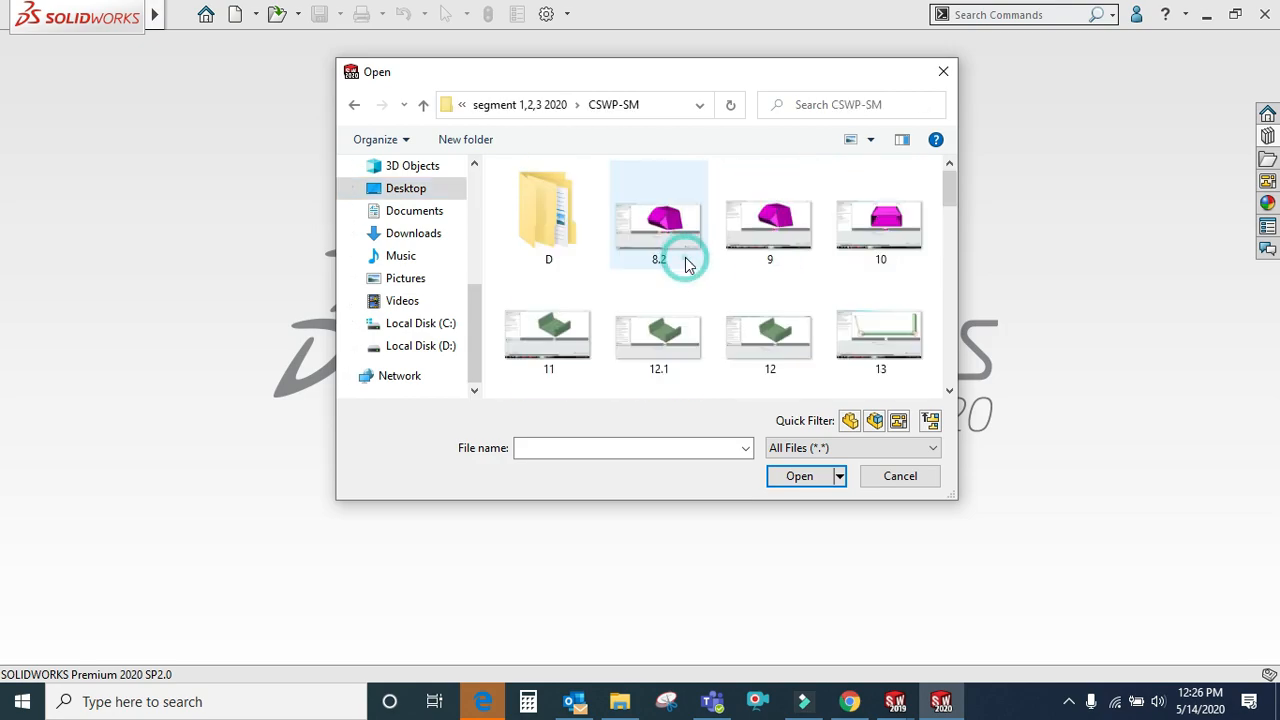
scroll(700, 280, "down", 1)
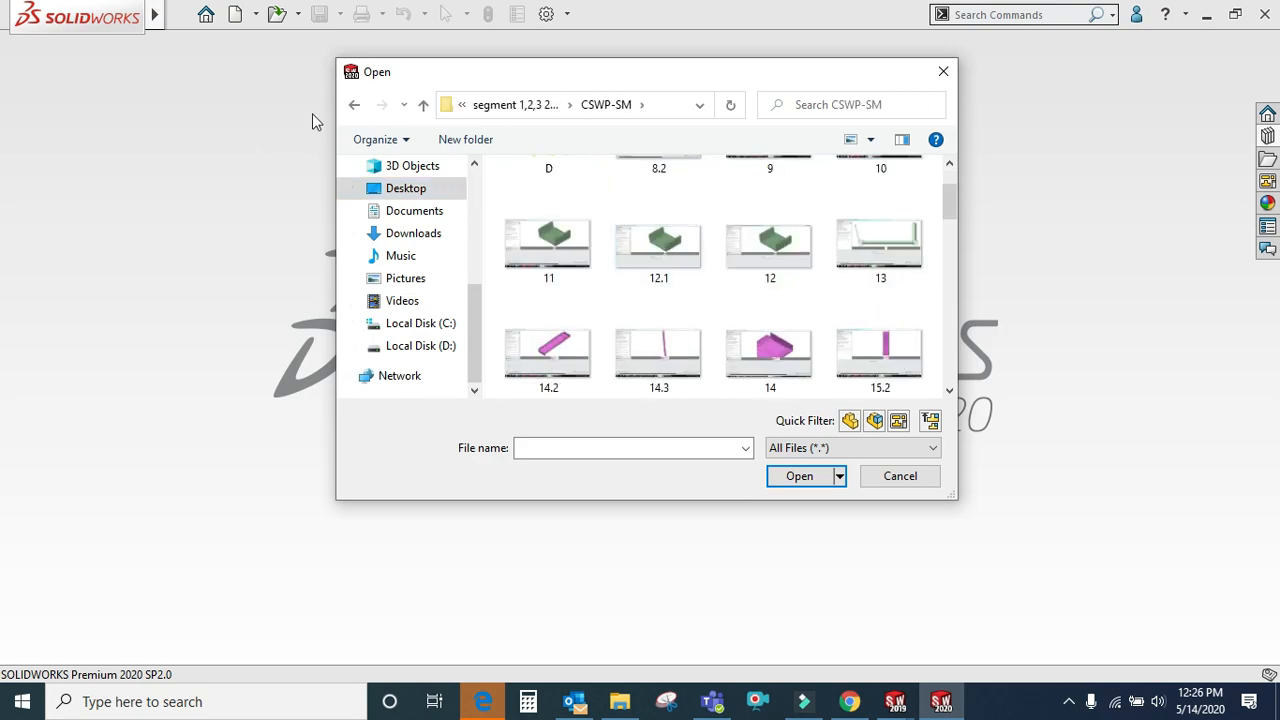
left_click(354, 106)
Open part 8 from the "sheetmetal 852020" folder
scroll(800, 260, "down", 3)
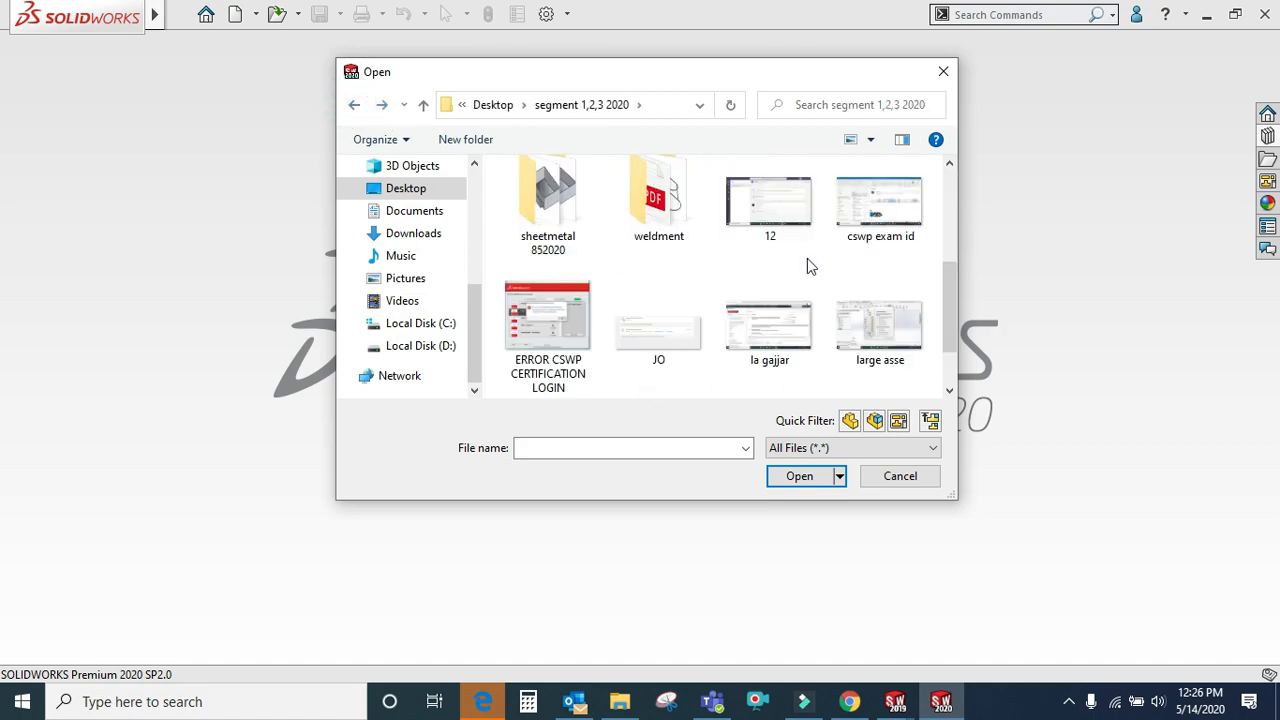
double_click(545, 205)
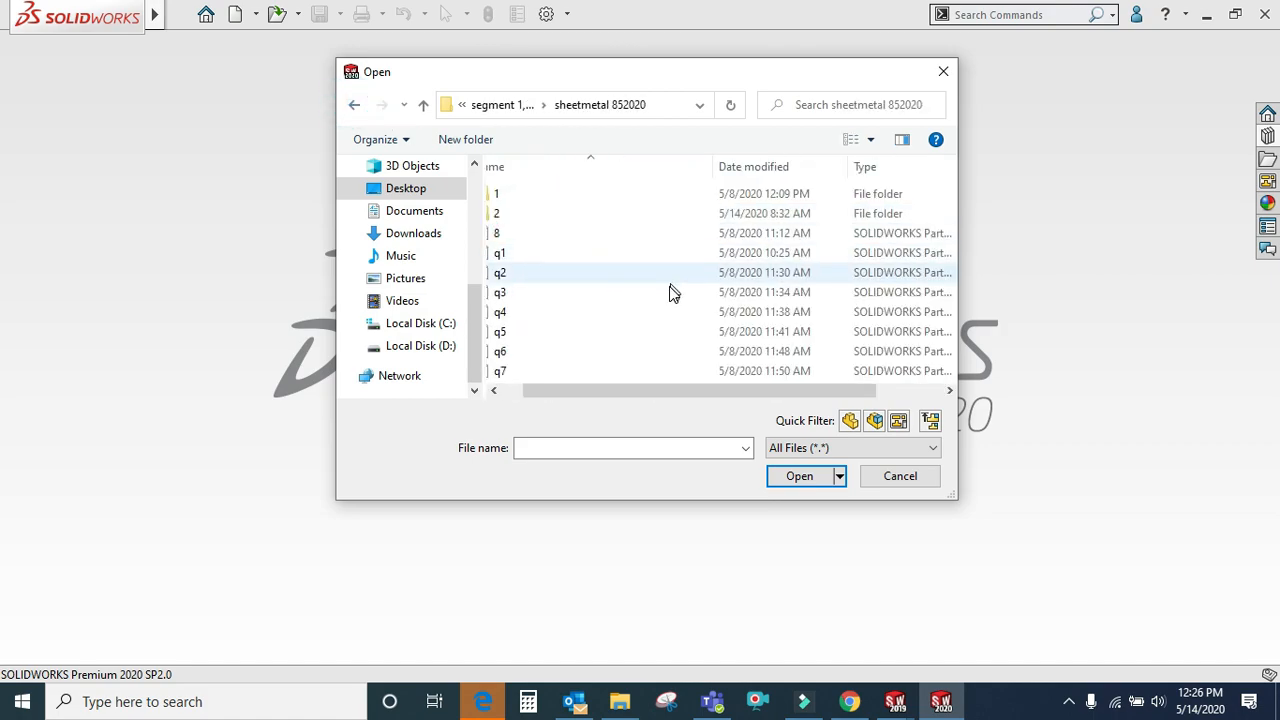
left_click(569, 237)
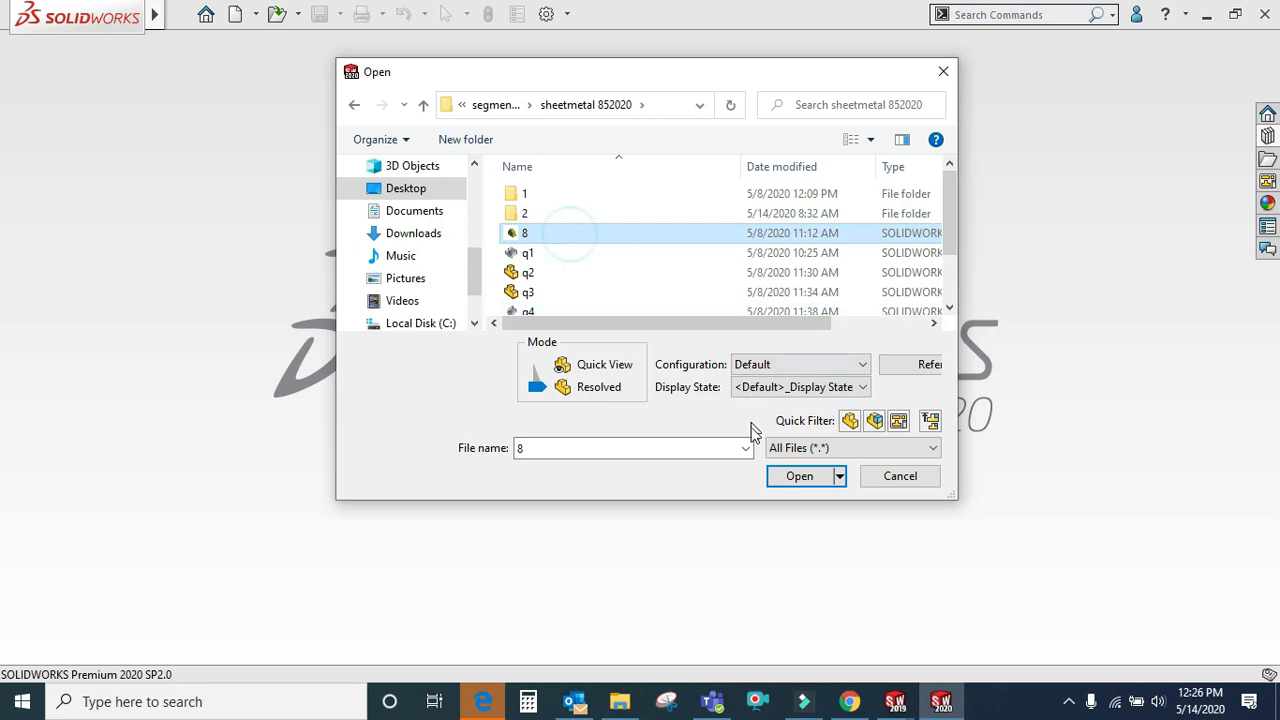
left_click(800, 478)
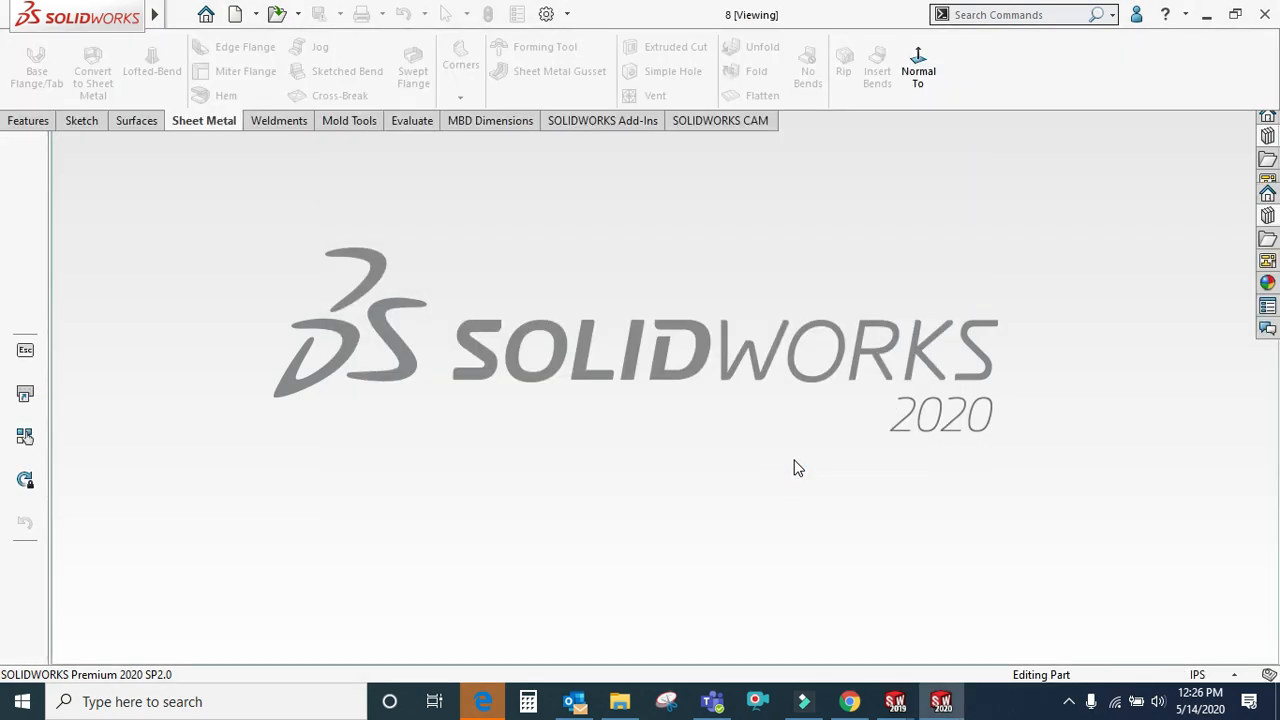
left_click(765, 388)
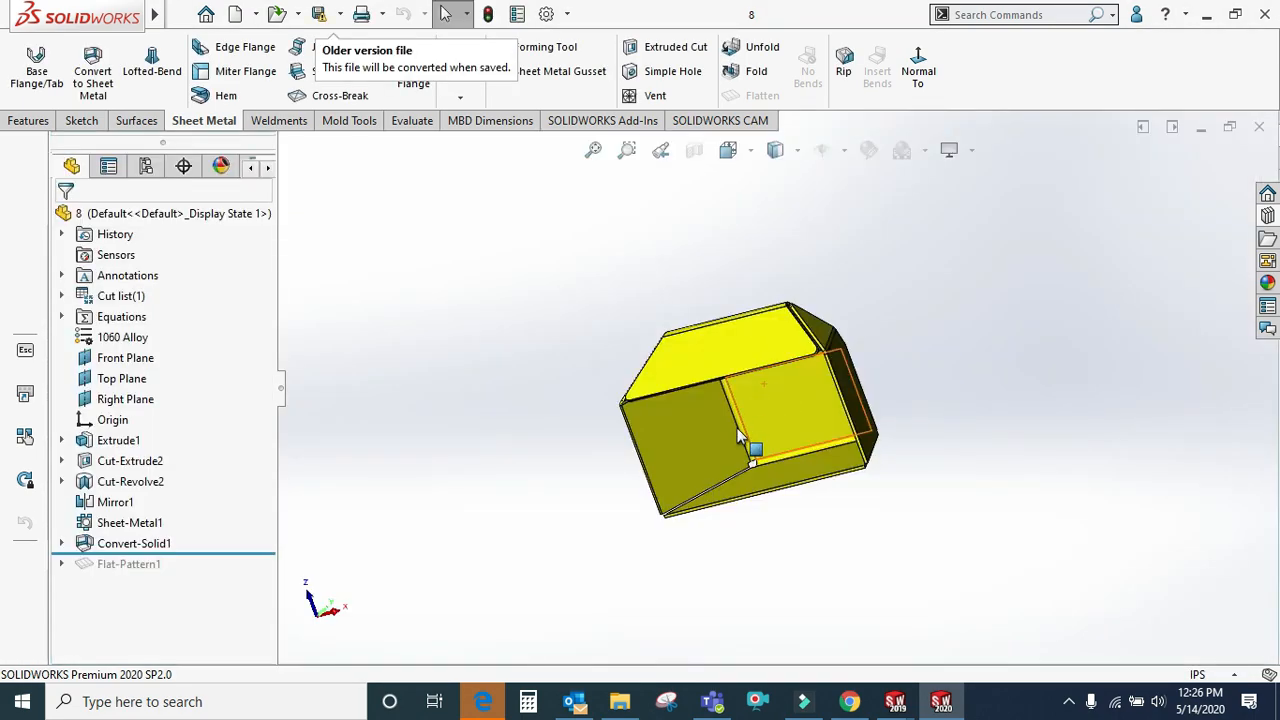
Roll the feature history forward past the flat pattern and suppress the Convert-Solid1 feature to restore the solid body
scroll(737, 428, "up", 2)
middle_click_drag(746, 370, 700, 512)
left_click_drag(205, 553, 205, 590)
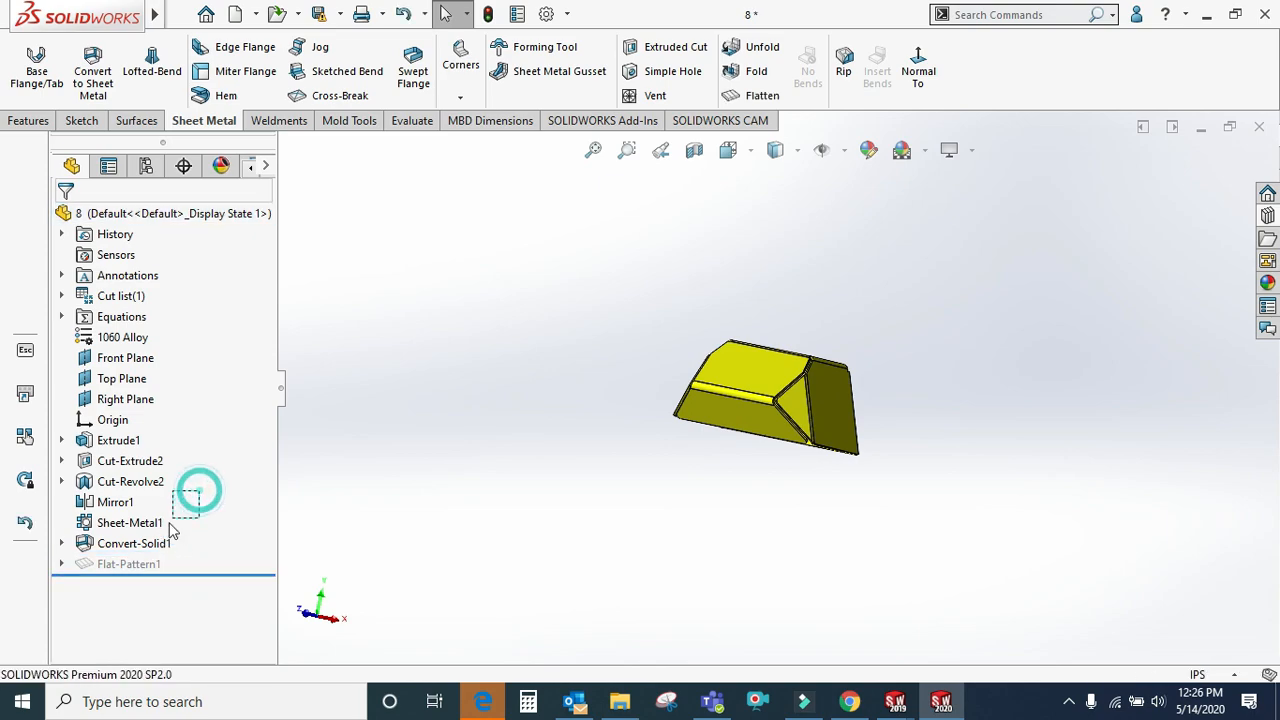
left_click(165, 550)
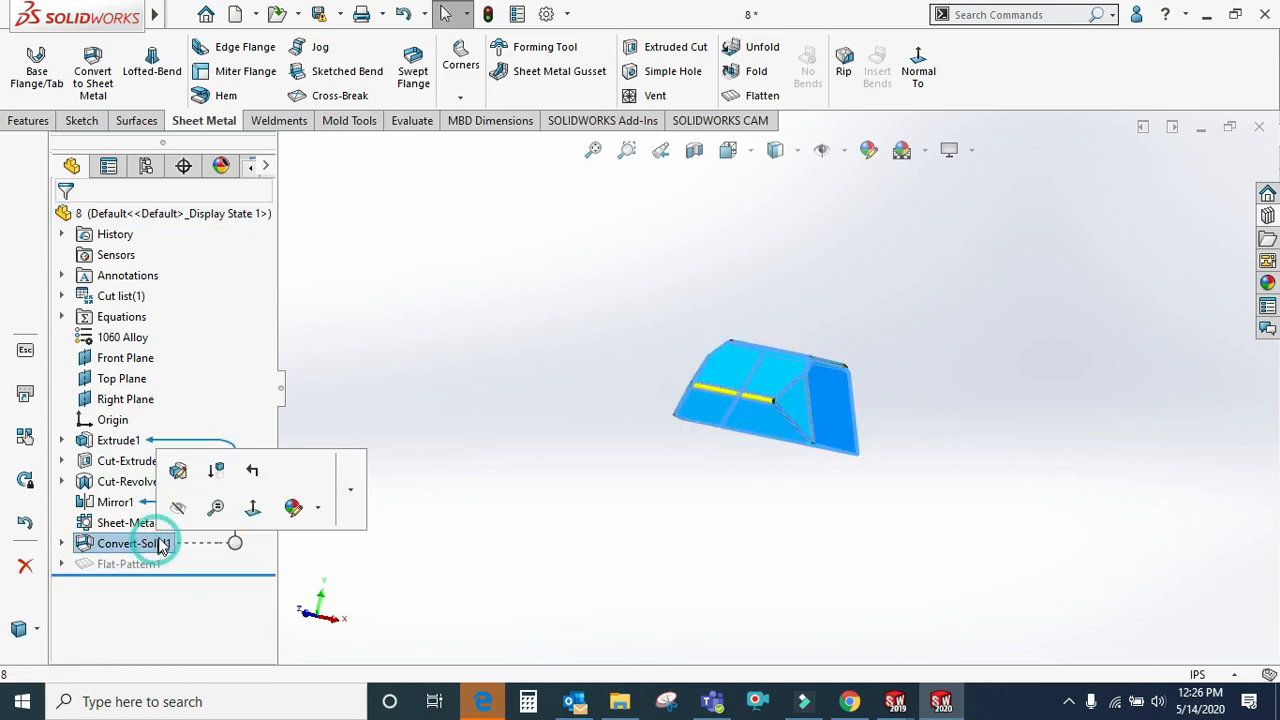
left_click(214, 469)
middle_click_drag(746, 366, 637, 449)
scroll(786, 405, "down", 6)
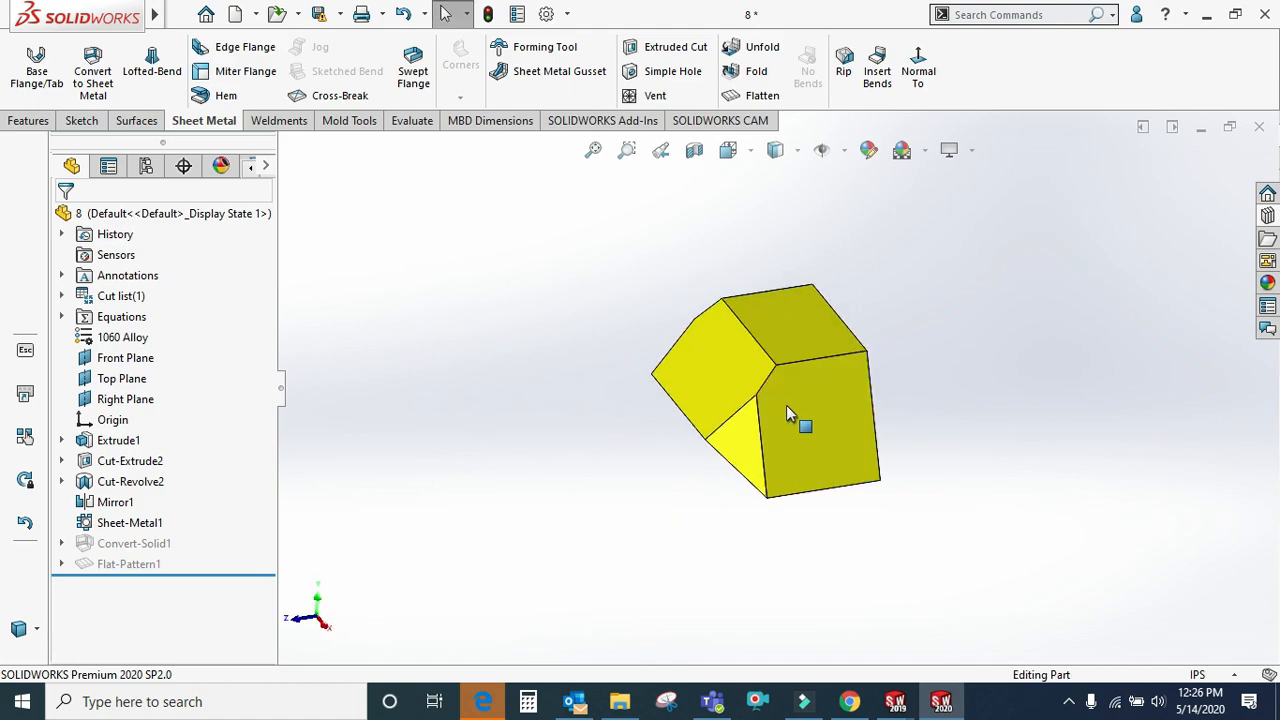
left_click(652, 302)
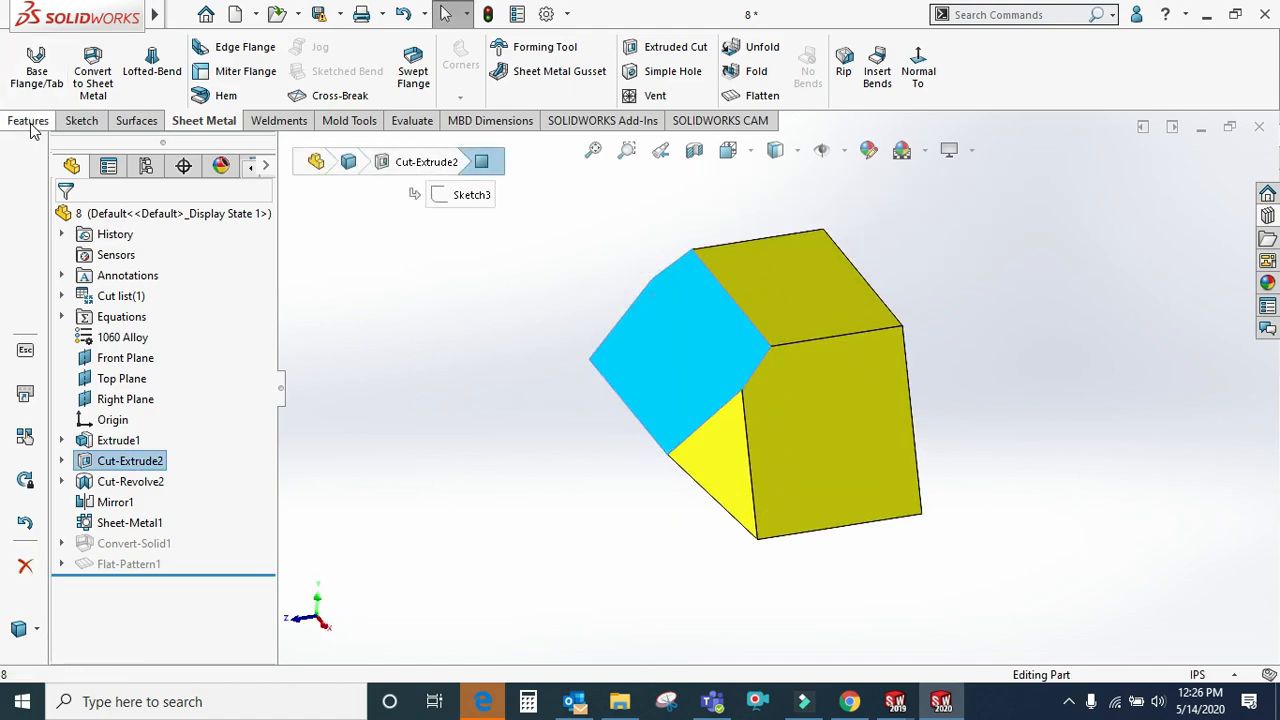
left_click(28, 120)
left_click(514, 229)
middle_click_drag(663, 297, 758, 376)
scroll(758, 376, "down", 2)
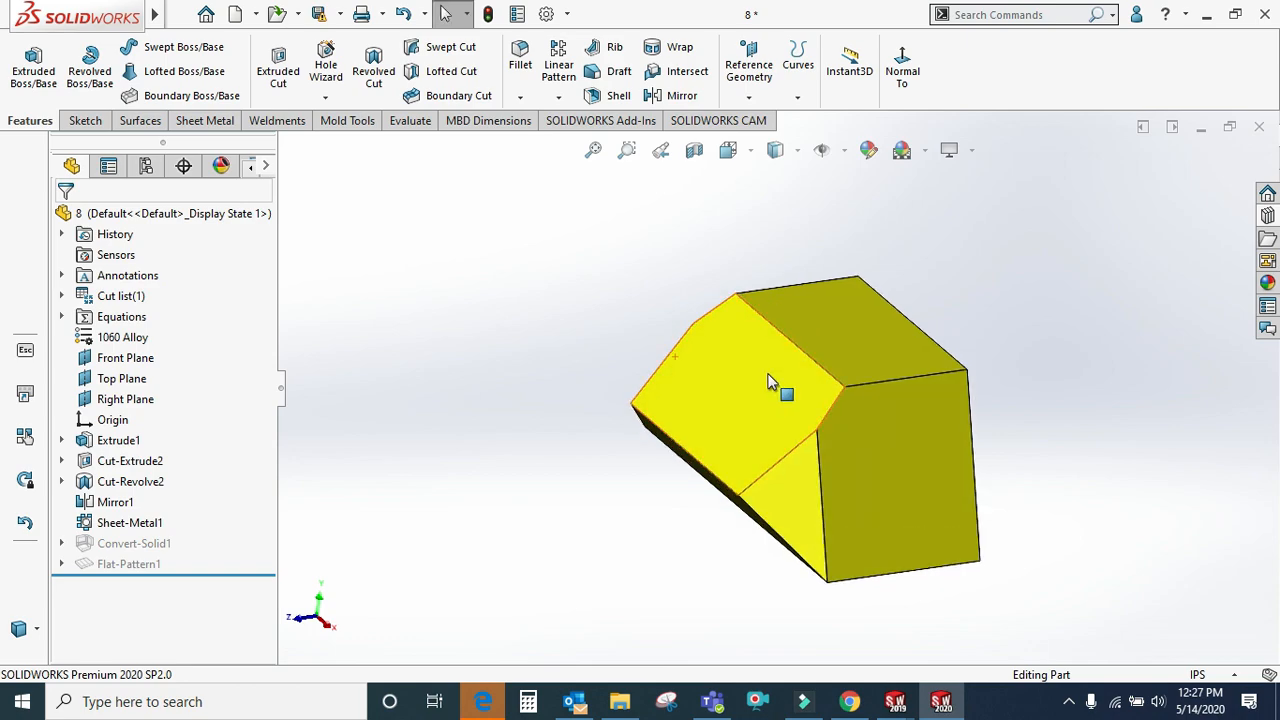
Start Convert to Sheet Metal on the solid body with its top face as the fixed entity
left_click(205, 120)
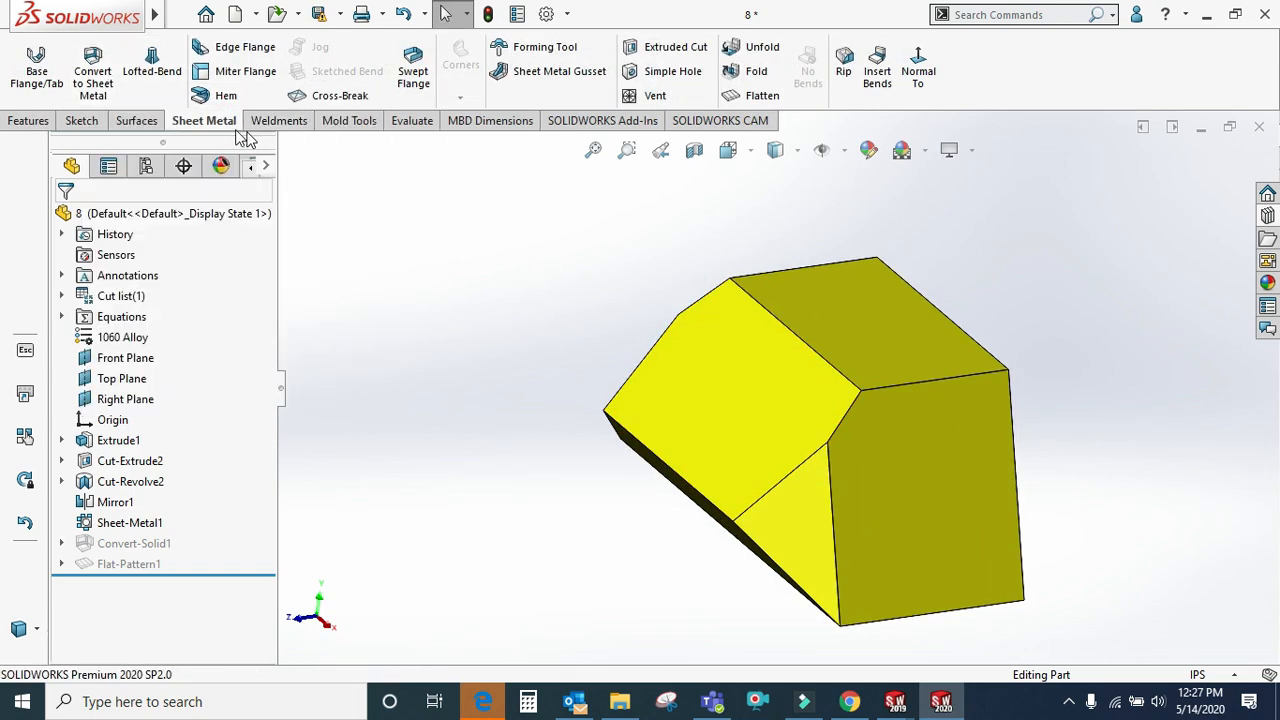
left_click(90, 85)
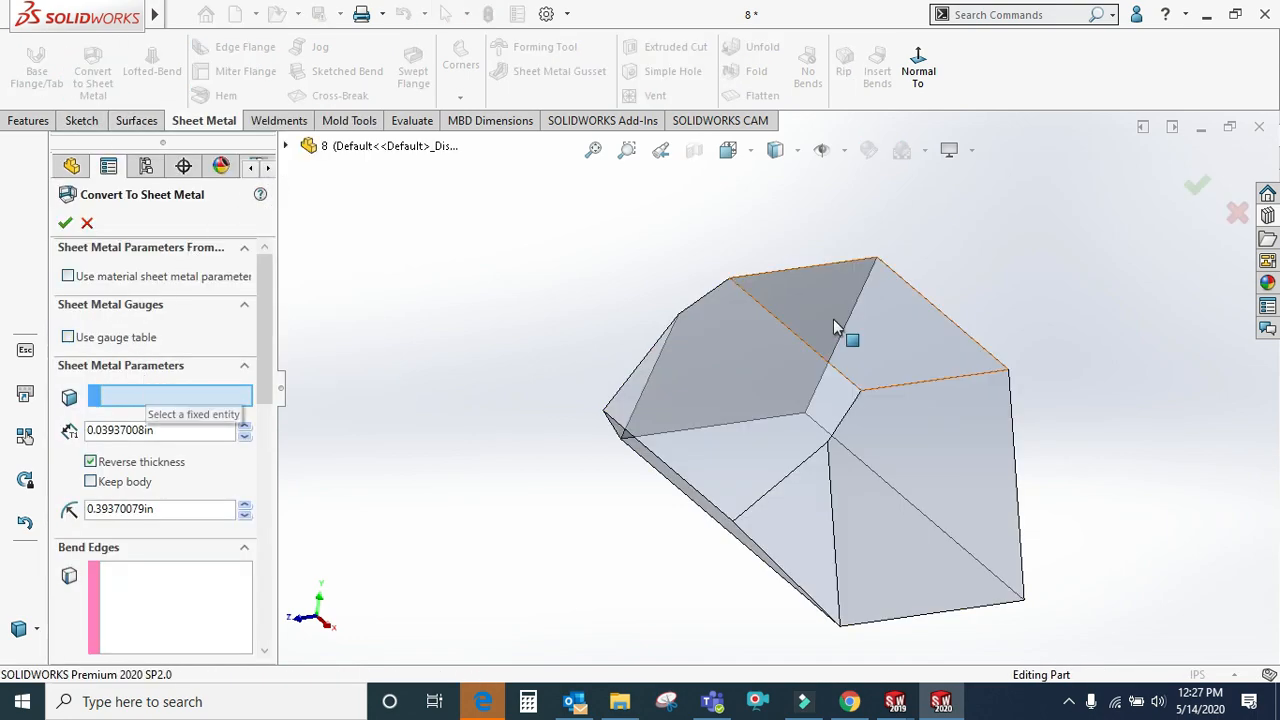
left_click(878, 318)
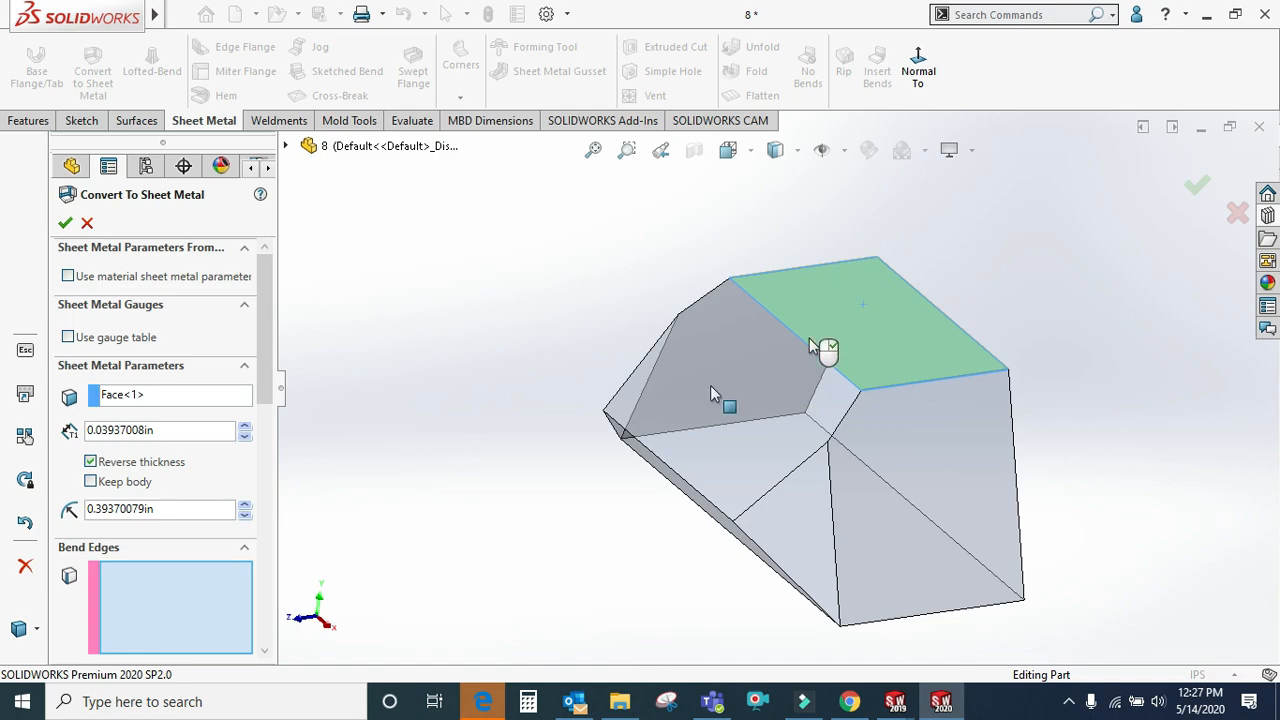
Add the four edges around the fixed top face as bend edges
scroll(831, 374, "down", 2)
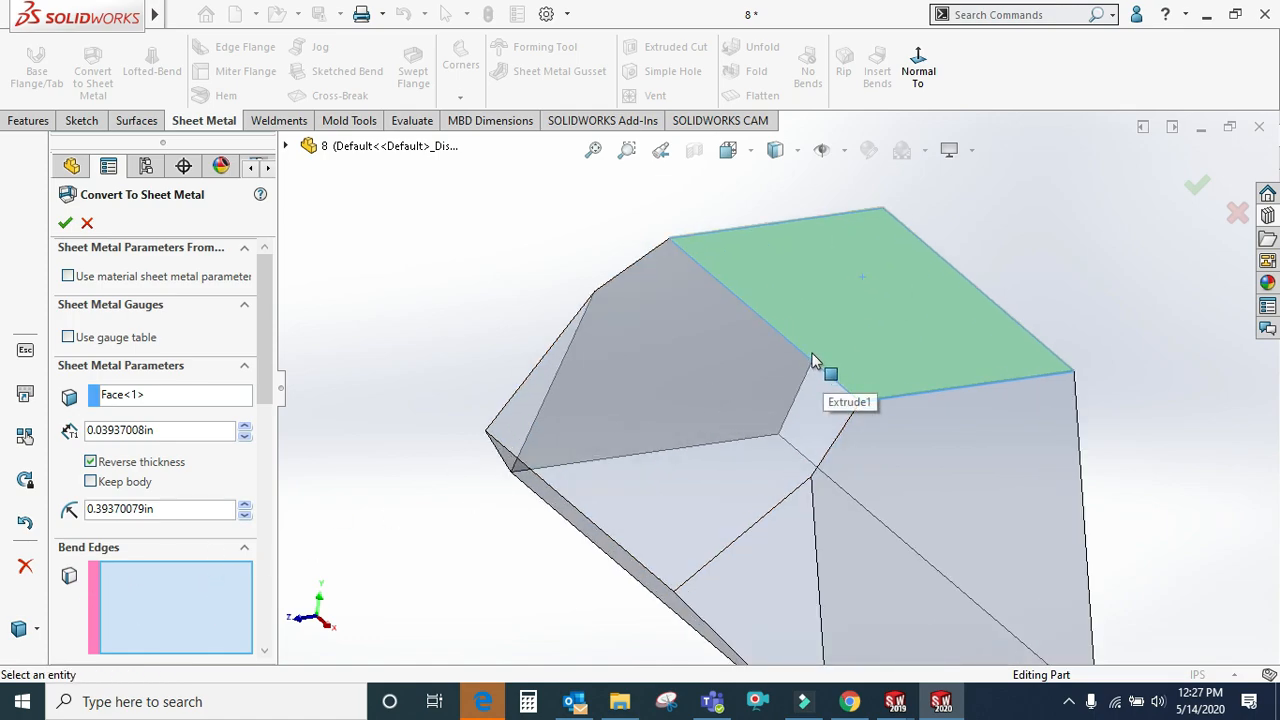
left_click(811, 366)
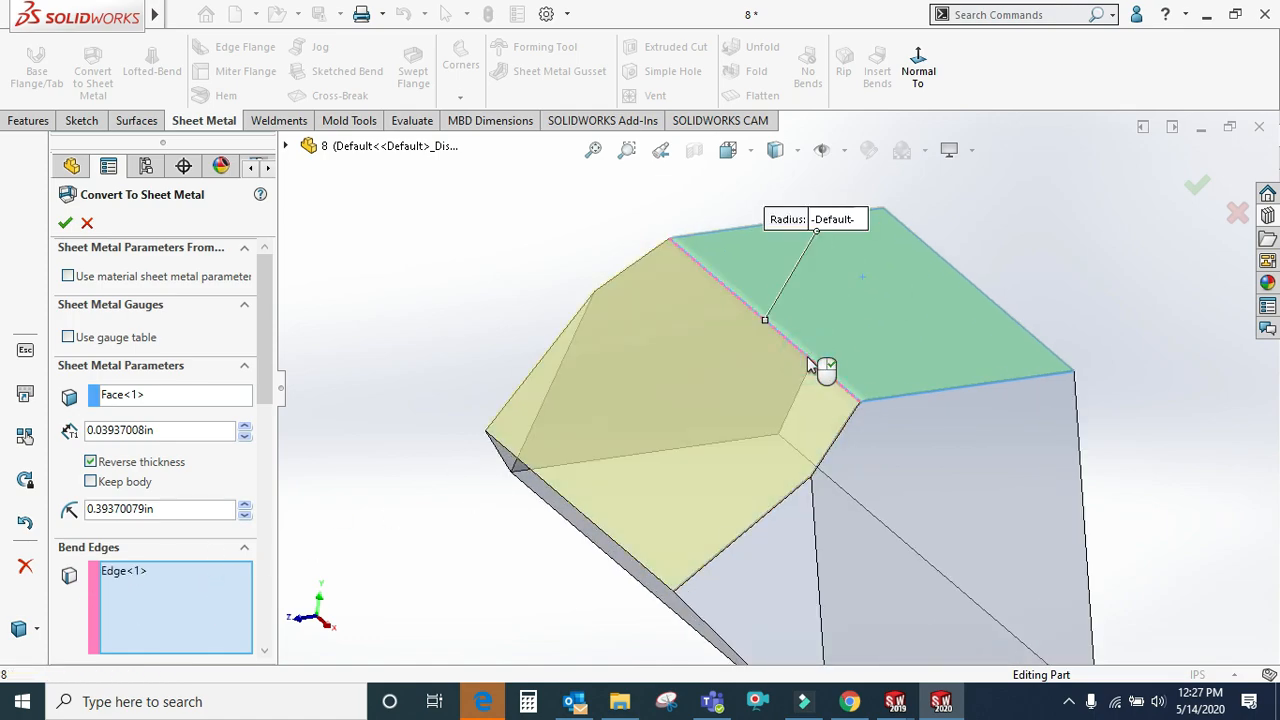
left_click(876, 404)
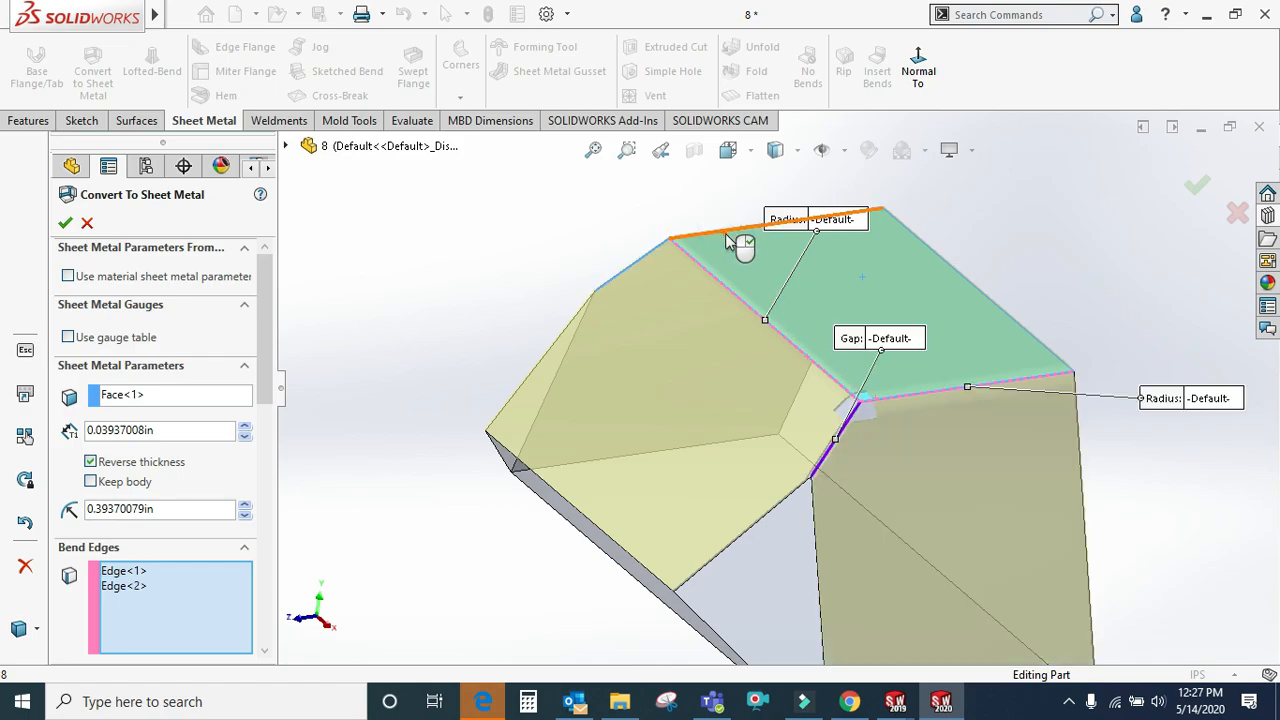
scroll(923, 283, "up", 3)
middle_click_drag(883, 315, 808, 337)
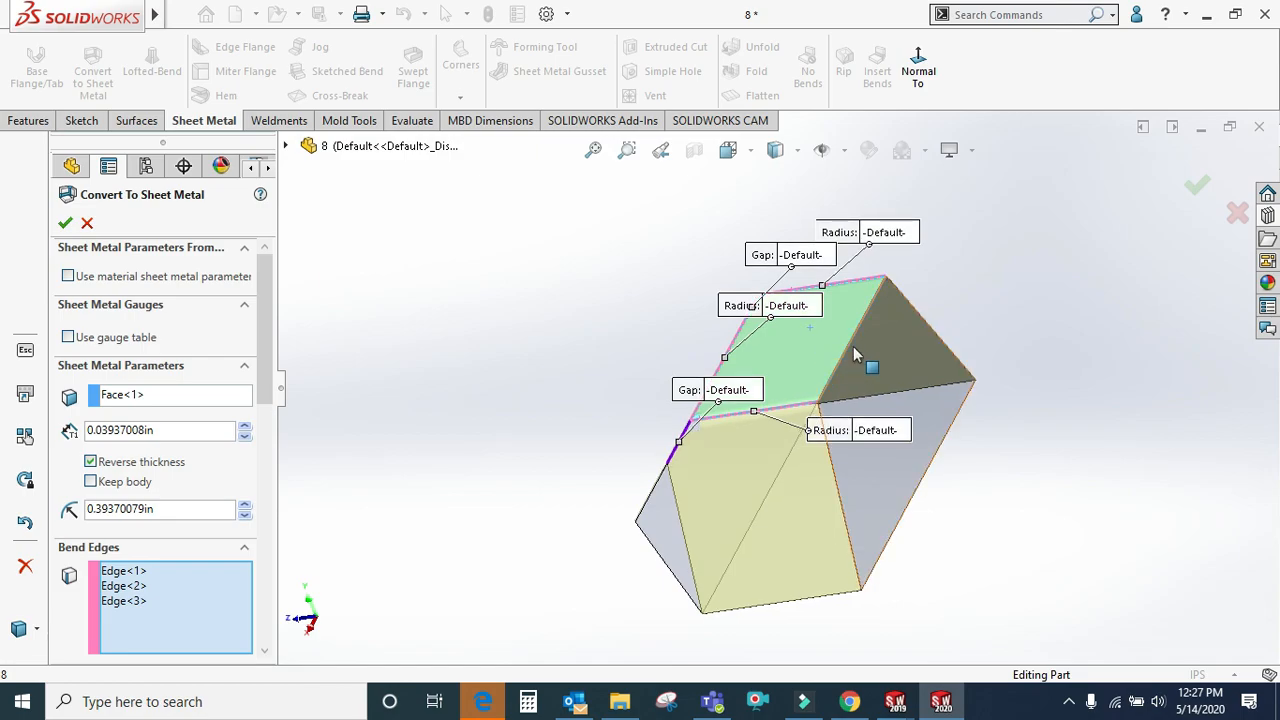
left_click(848, 349)
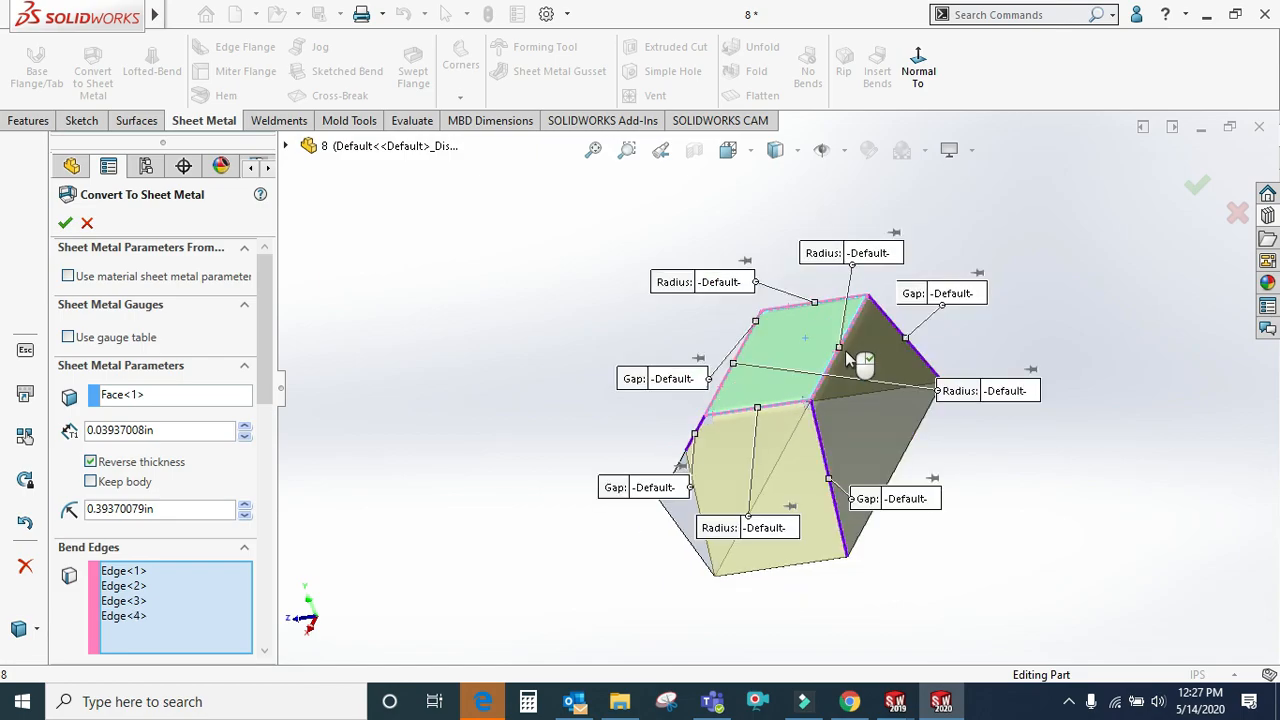
Add the edges joining the two triangular corner faces and the sloped face's lower edge as bend edges, and complete the conversion
scroll(725, 432, "up", 3)
middle_click_drag(722, 432, 800, 363)
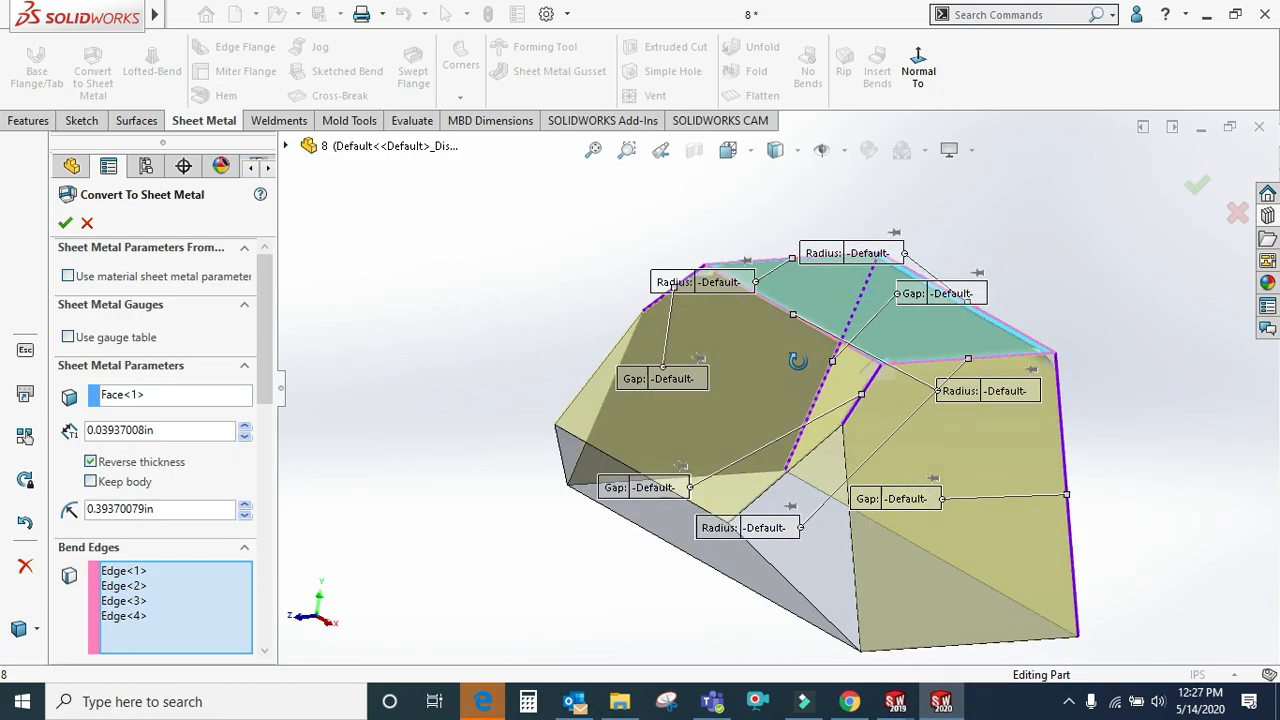
scroll(857, 537, "down", 3)
left_click(829, 449)
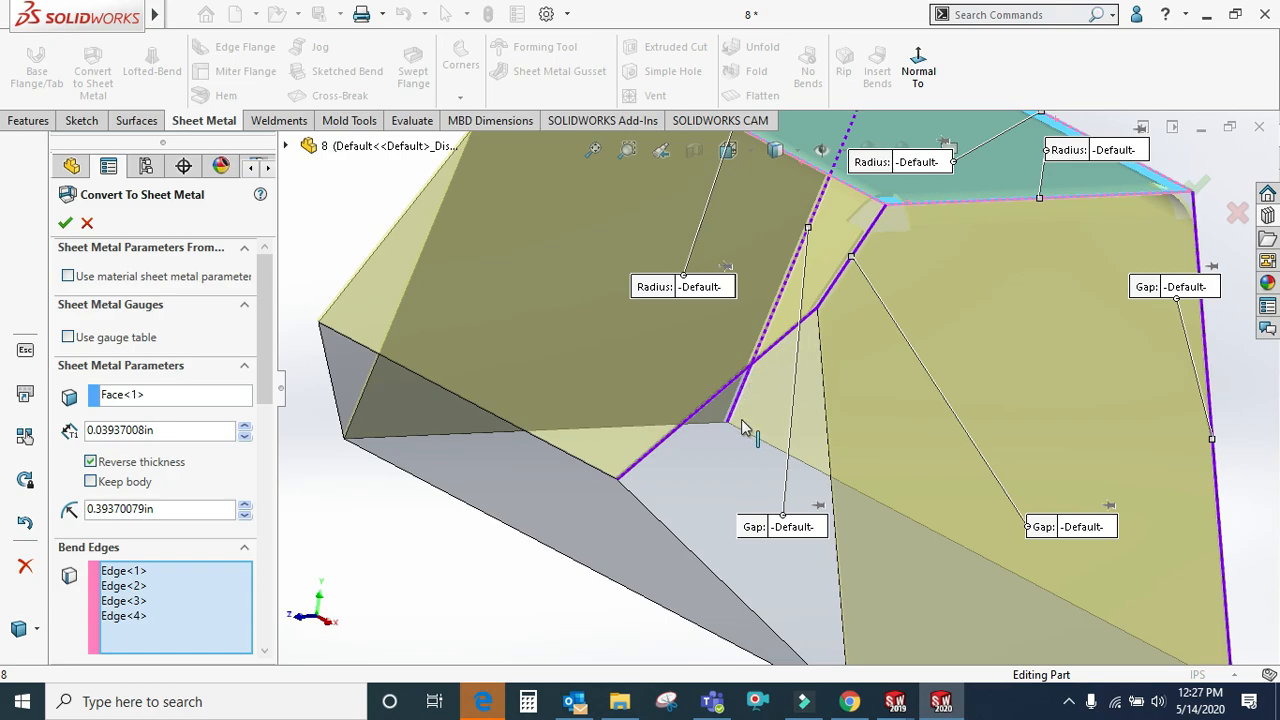
key("f")
middle_click_drag(732, 372, 657, 351)
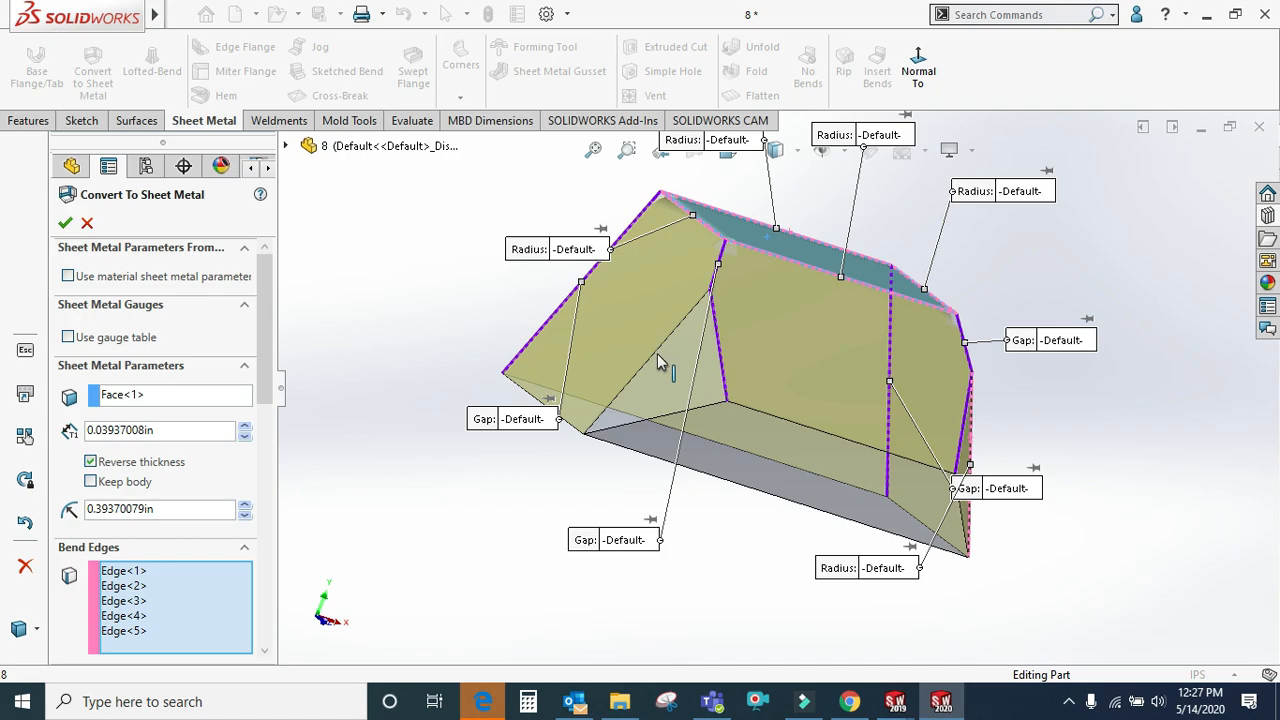
left_click(780, 428)
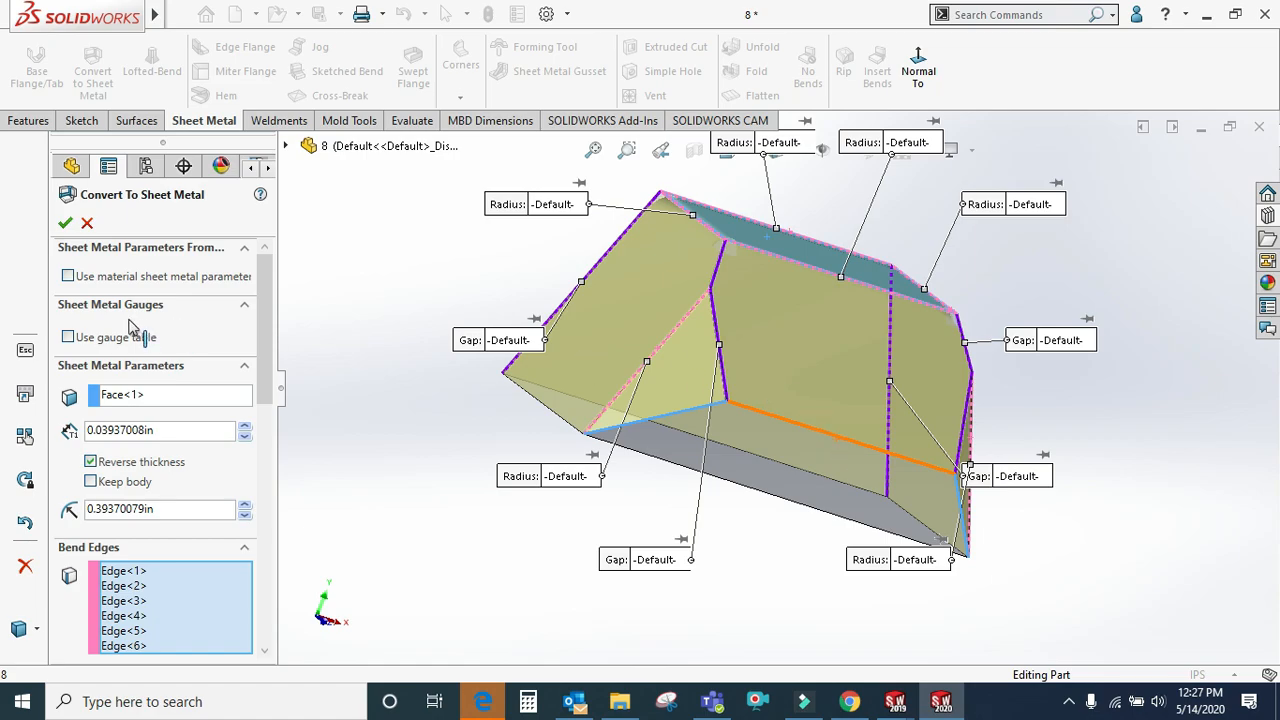
left_click(64, 225)
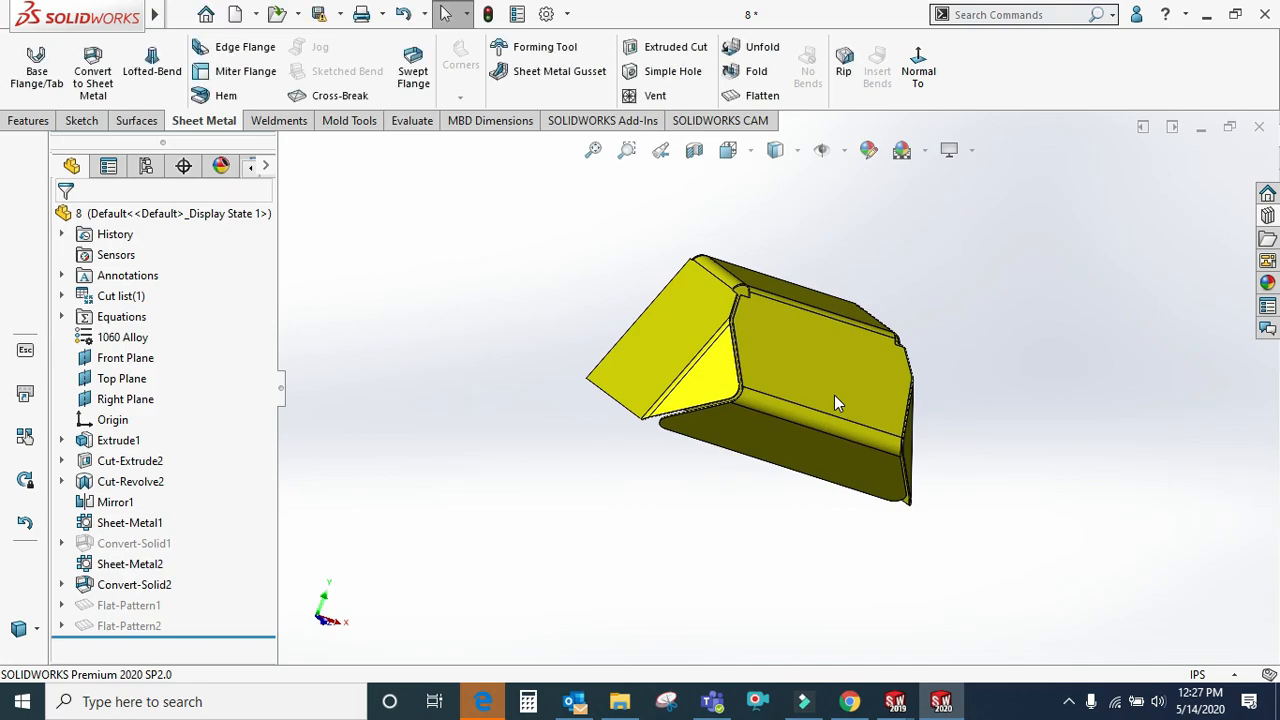
Flatten the converted sheet metal part and examine its flat pattern
middle_click_drag(834, 286, 652, 270)
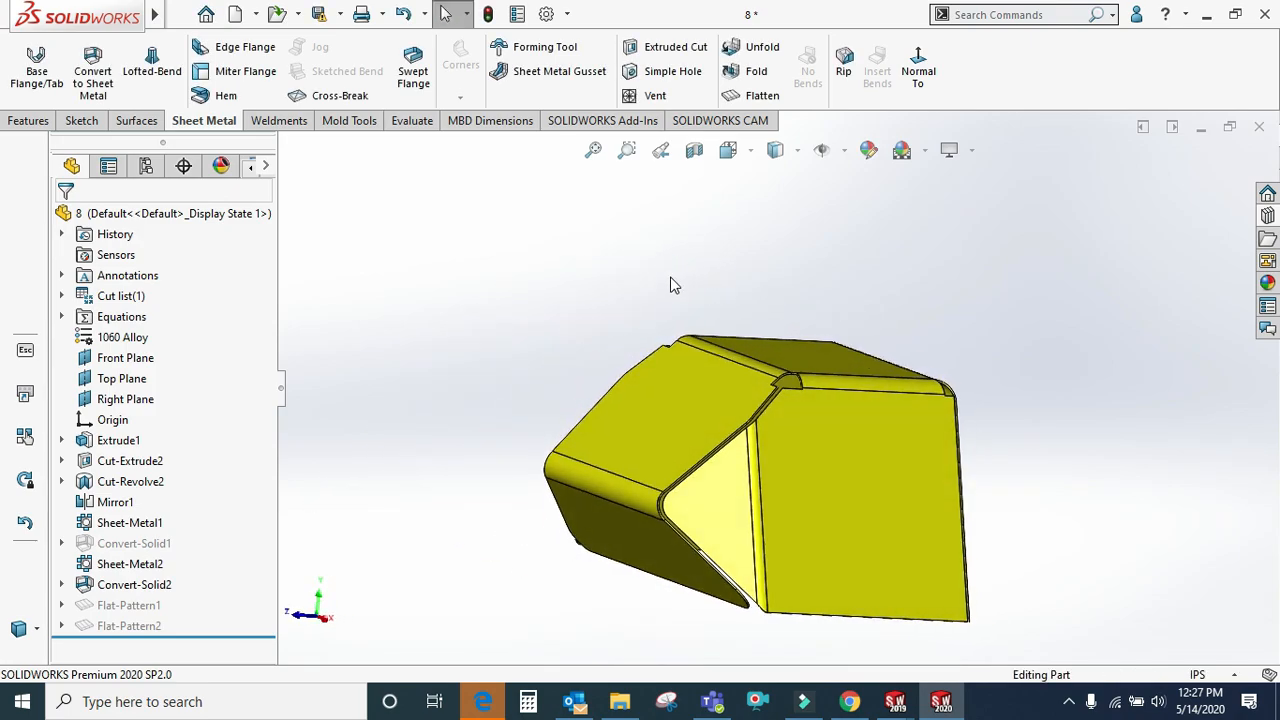
key("ctrl+7")
left_click(764, 99)
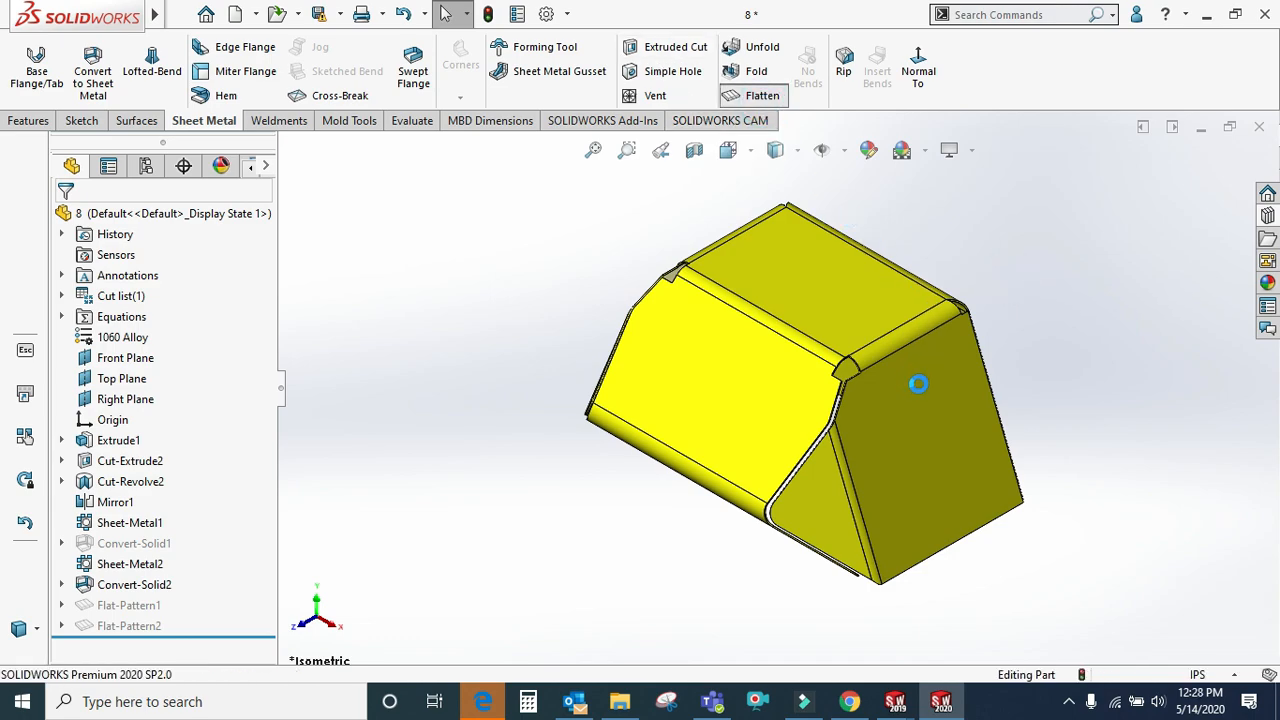
scroll(790, 322, "down", 3)
middle_click_drag(801, 386, 818, 500)
scroll(817, 495, "up", 3)
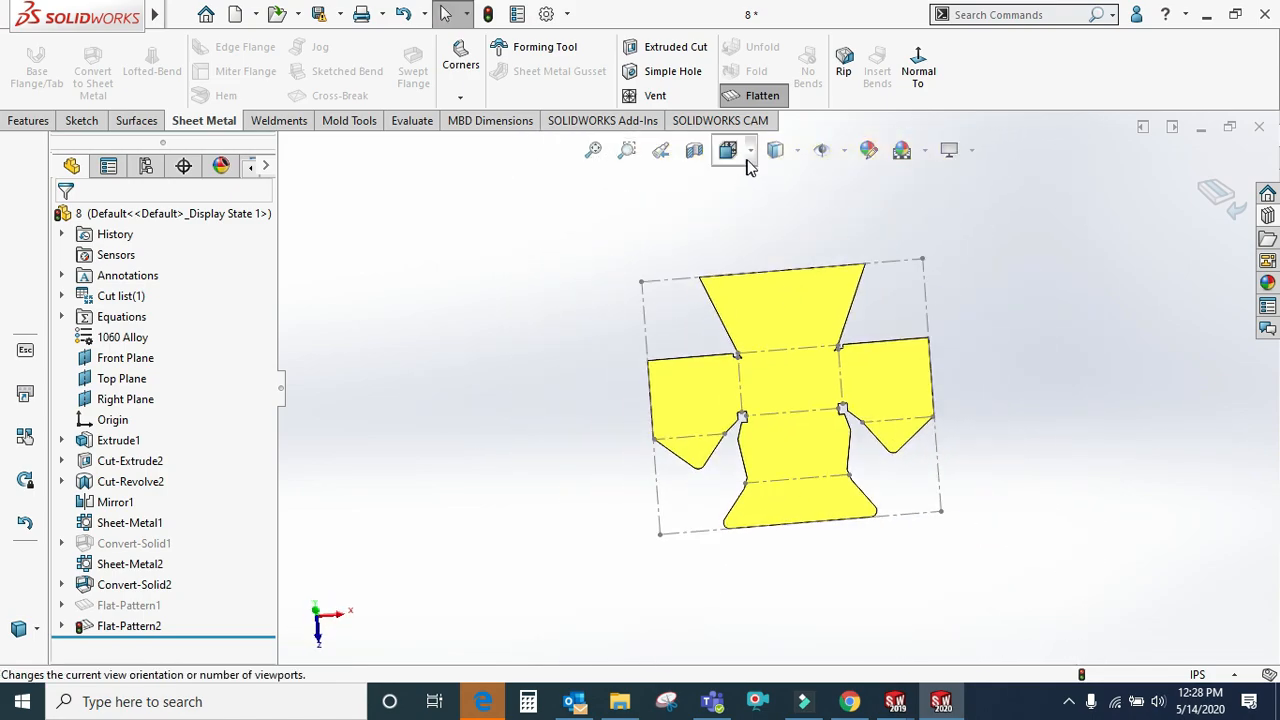
scroll(818, 395, "up", 5)
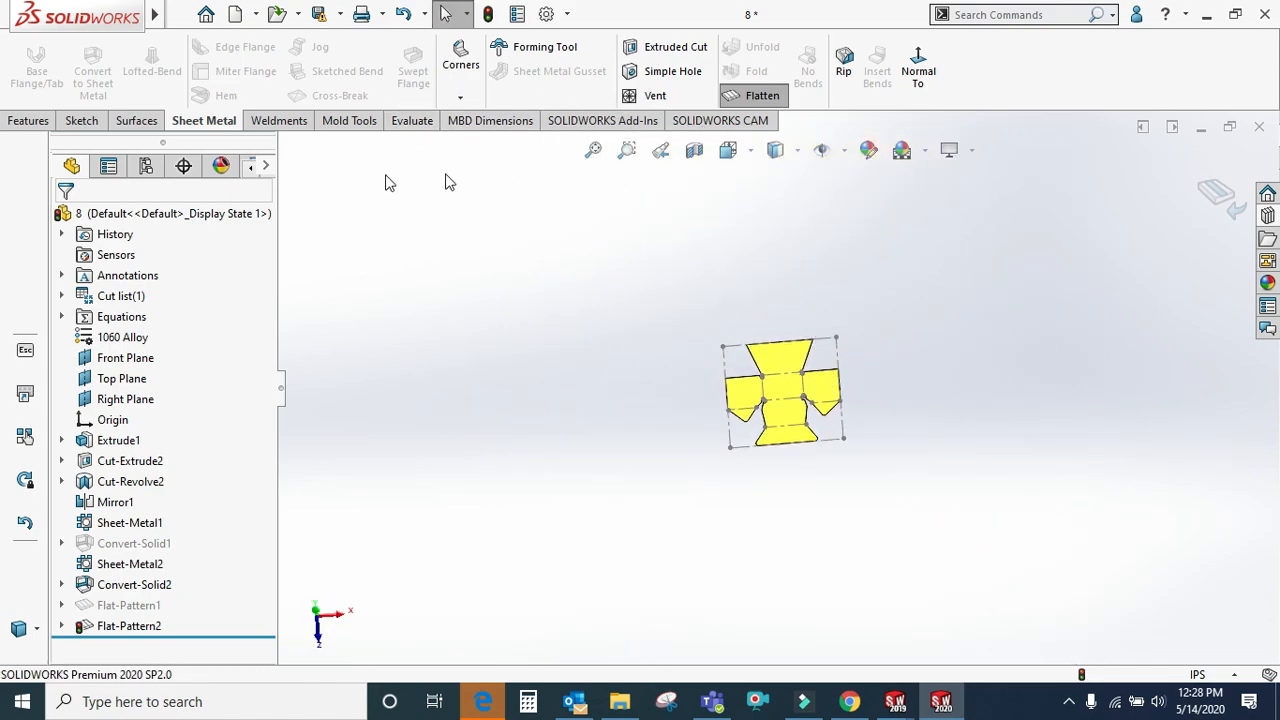
Return the part from its flat pattern to the folded state and close it
left_click(1218, 195)
left_click(1259, 128)
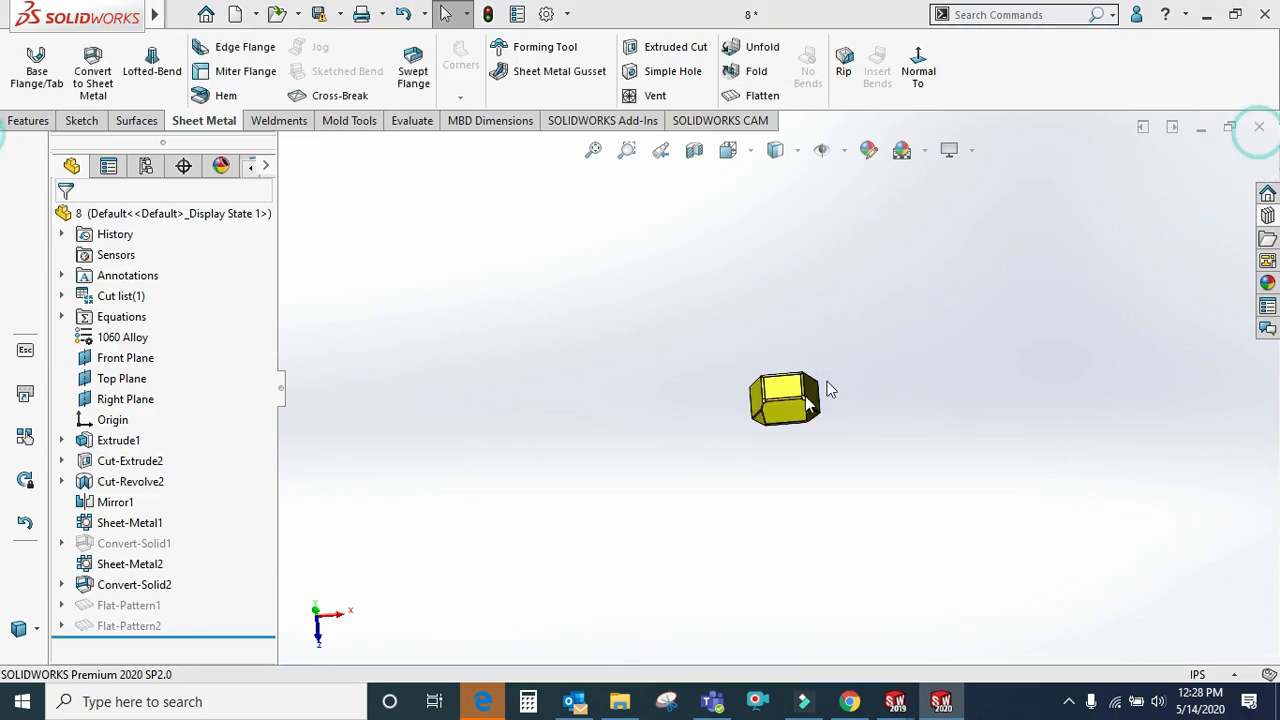
left_click(700, 371)
left_click(699, 401)
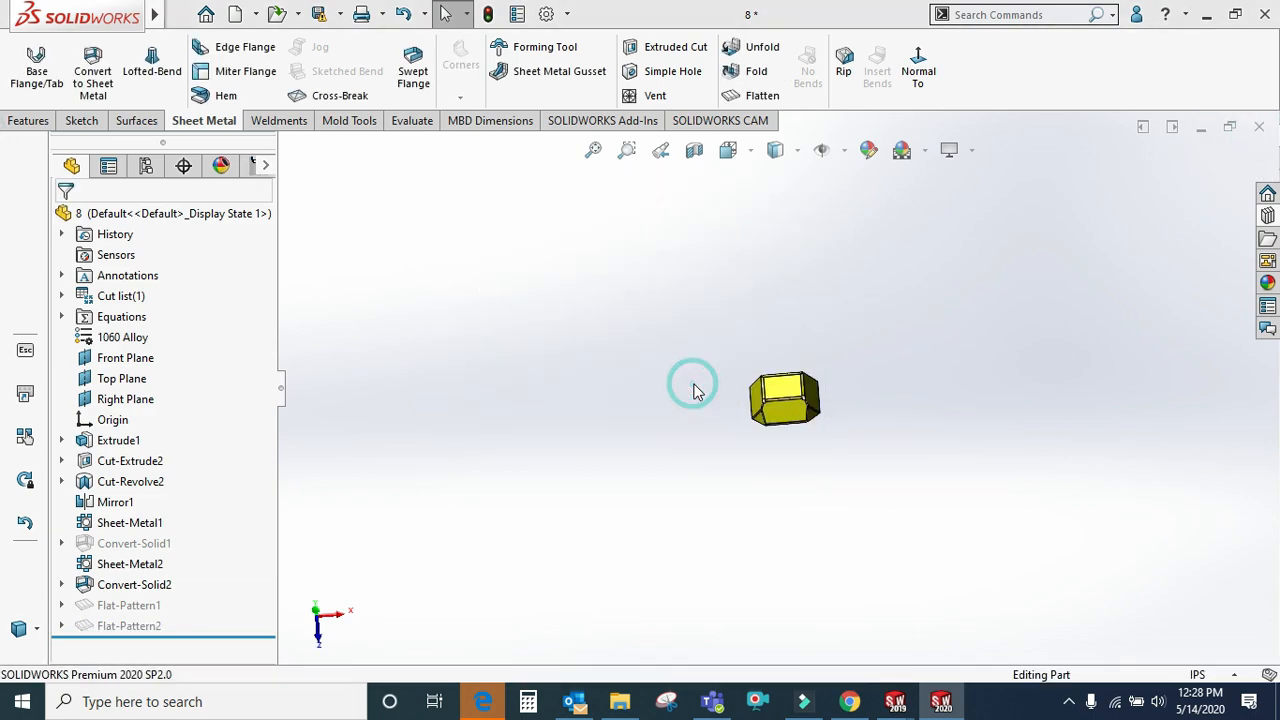
Create a new part document
mouse_move(256, 16)
left_click(261, 44)
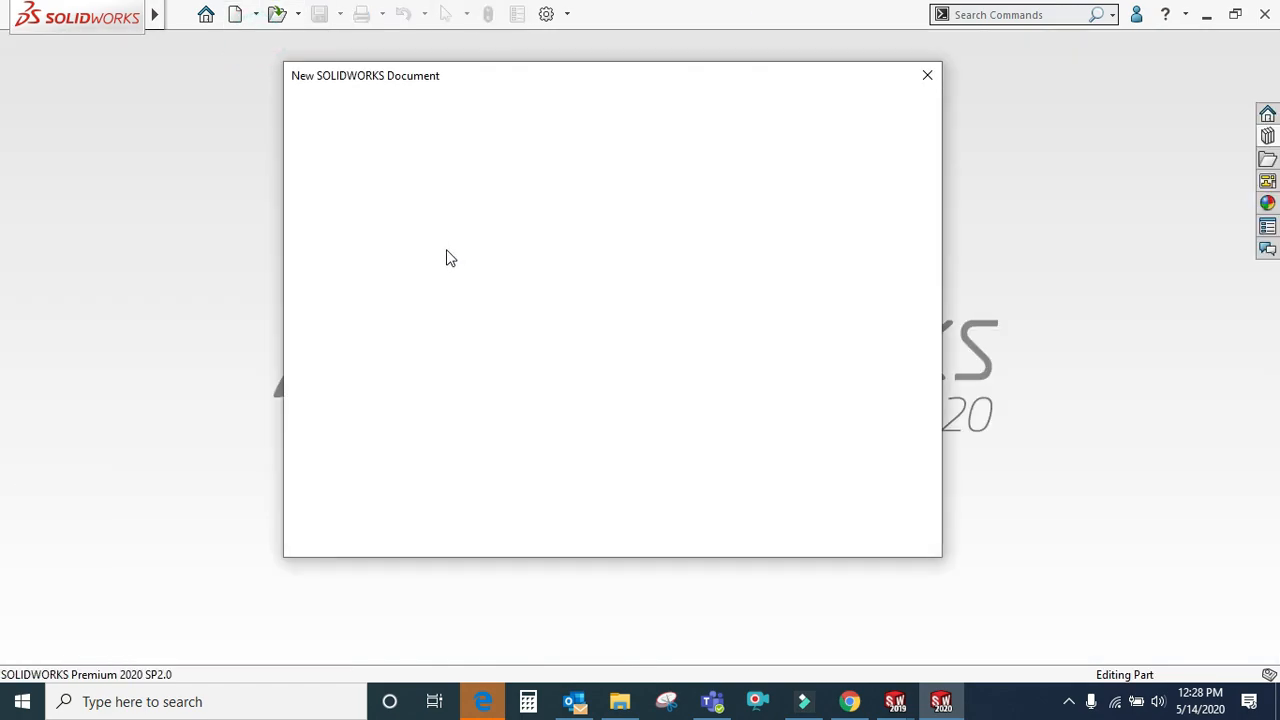
left_click(705, 516)
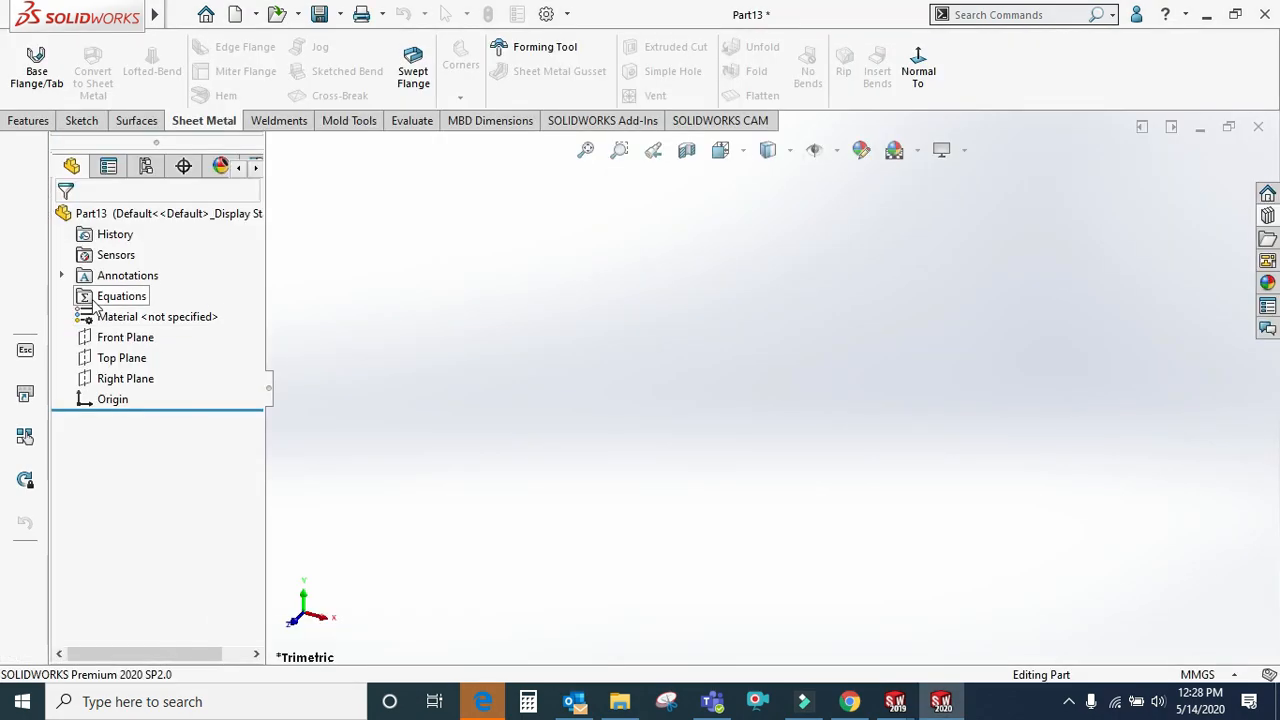
Sketch a center rectangle on the Top Plane, centred on the origin
left_click(110, 358)
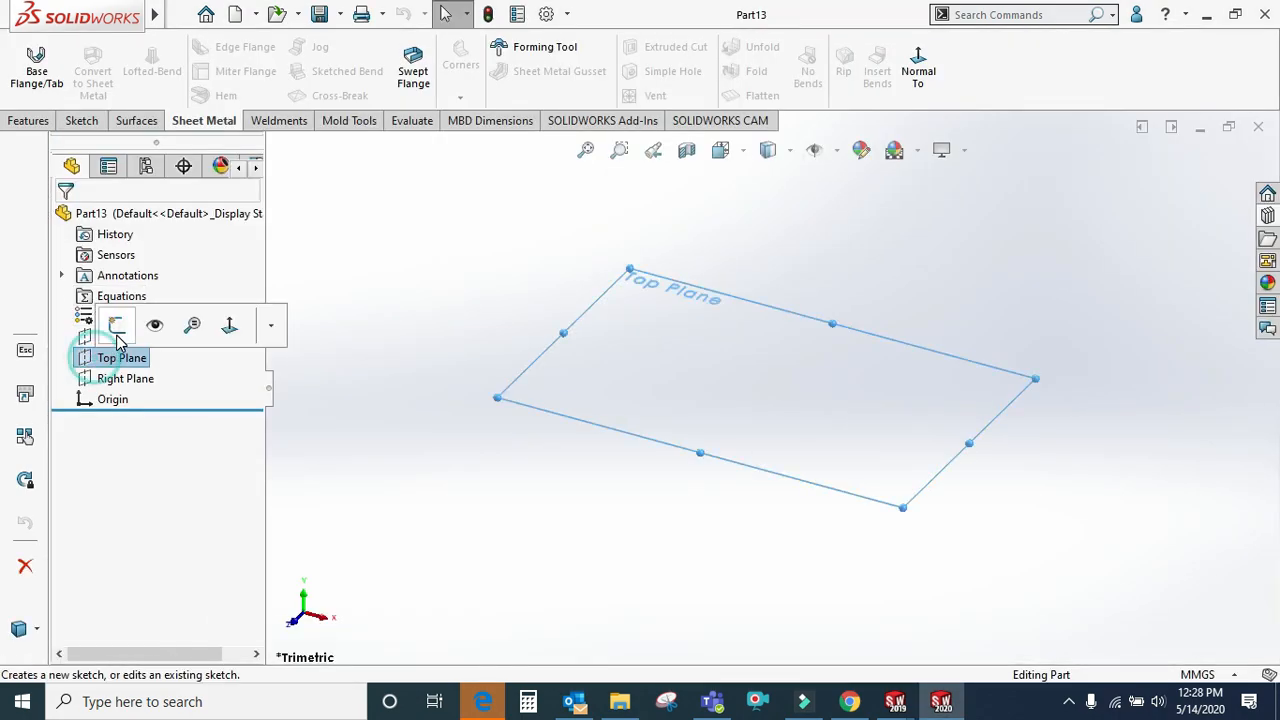
left_click(84, 323)
left_click(141, 71)
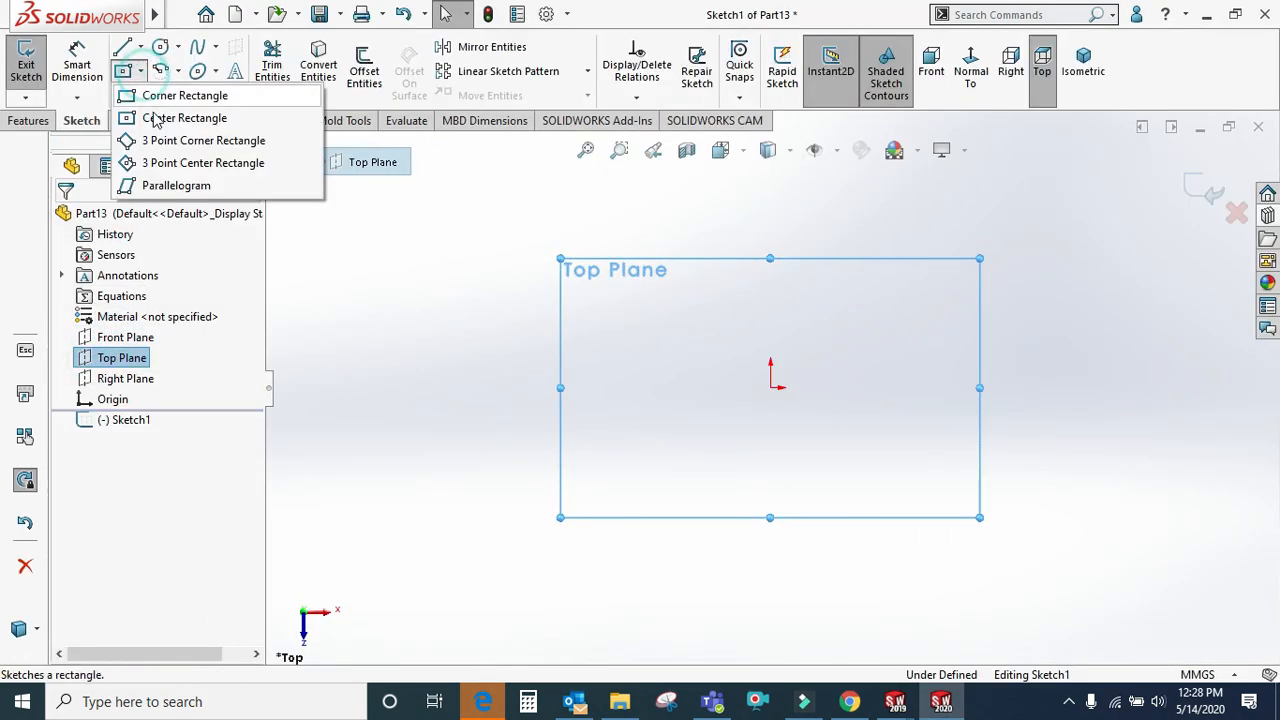
left_click(157, 121)
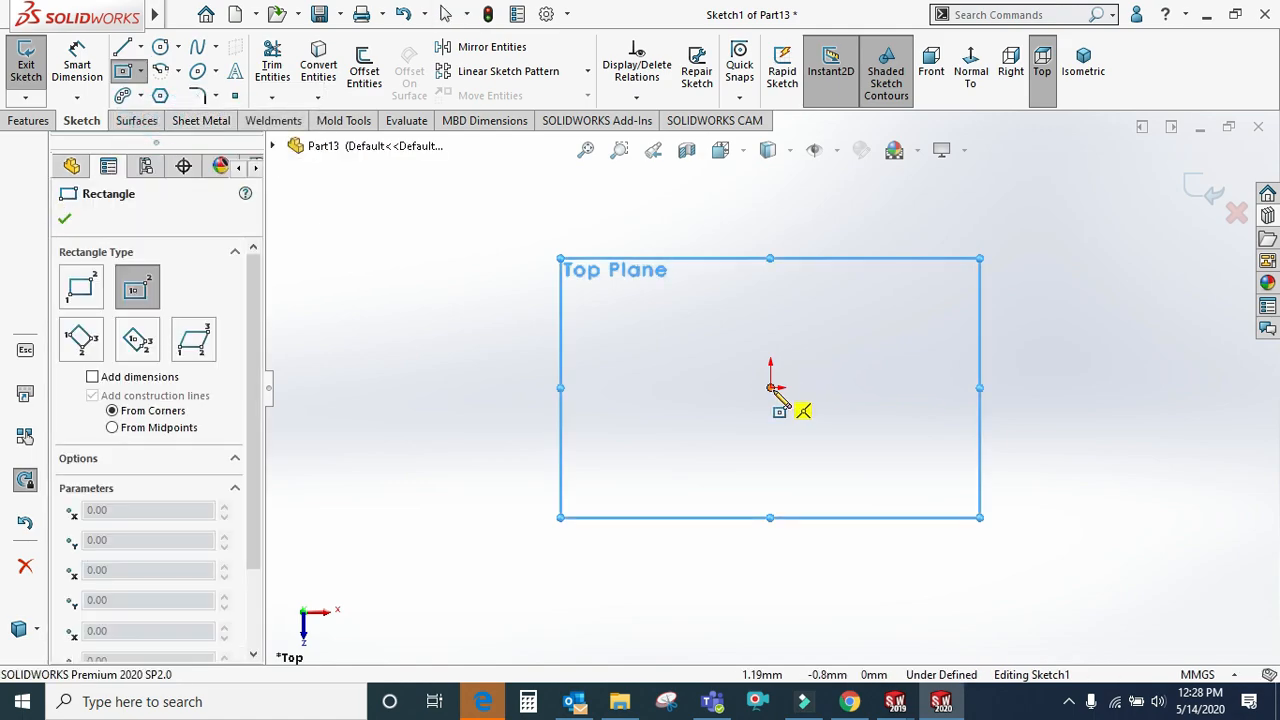
left_click_drag(770, 387, 1057, 555)
left_click(1086, 569)
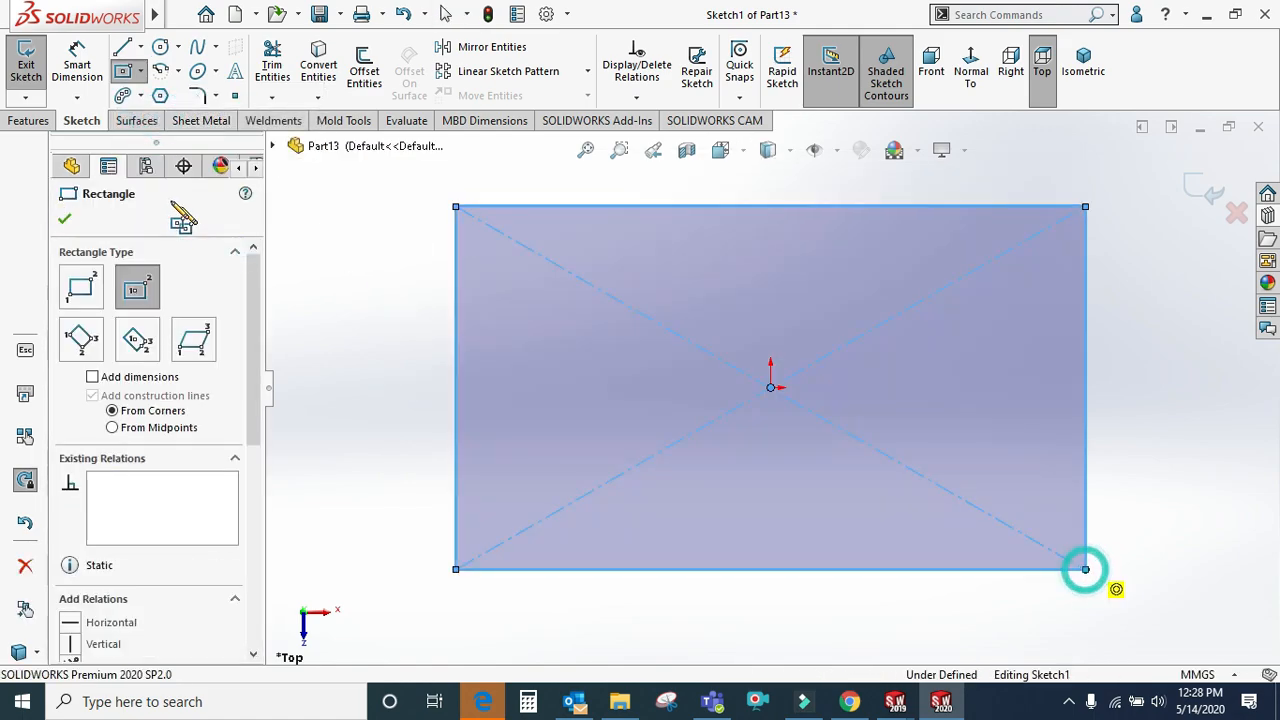
Extrude the rectangle upward into a solid block
left_click(28, 122)
left_click(37, 61)
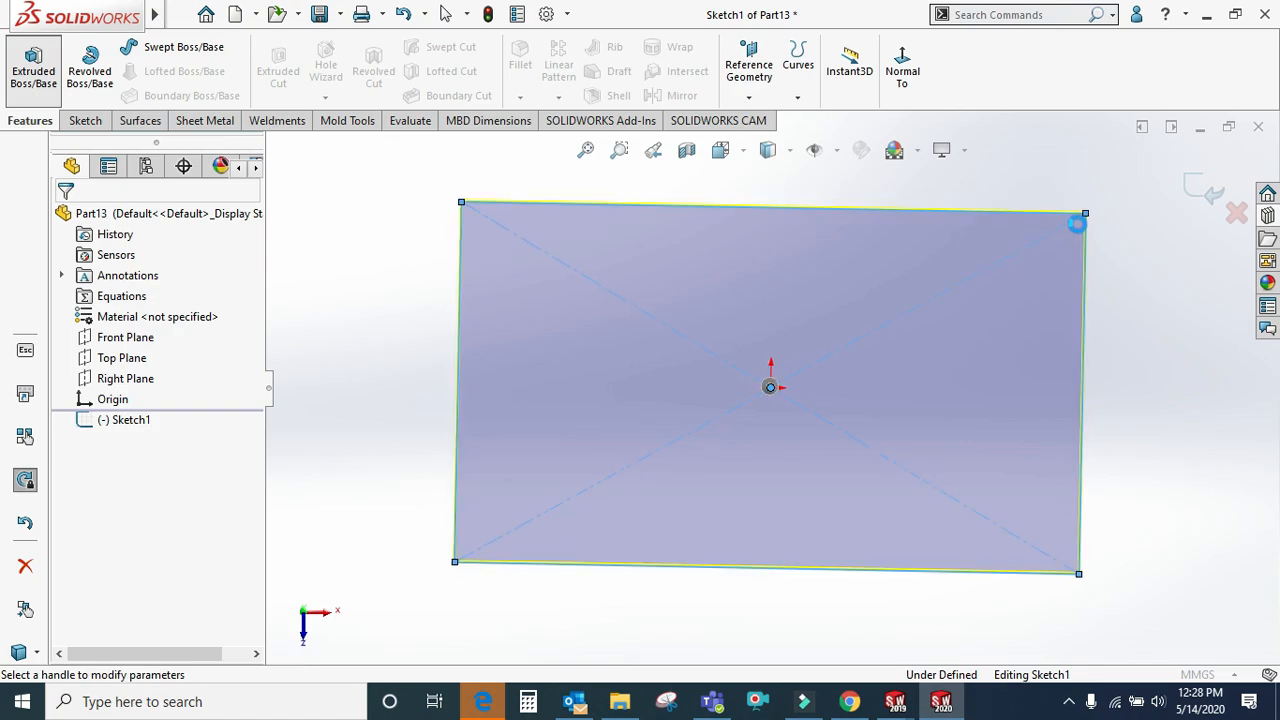
left_click_drag(768, 357, 770, 200)
left_click(1206, 176)
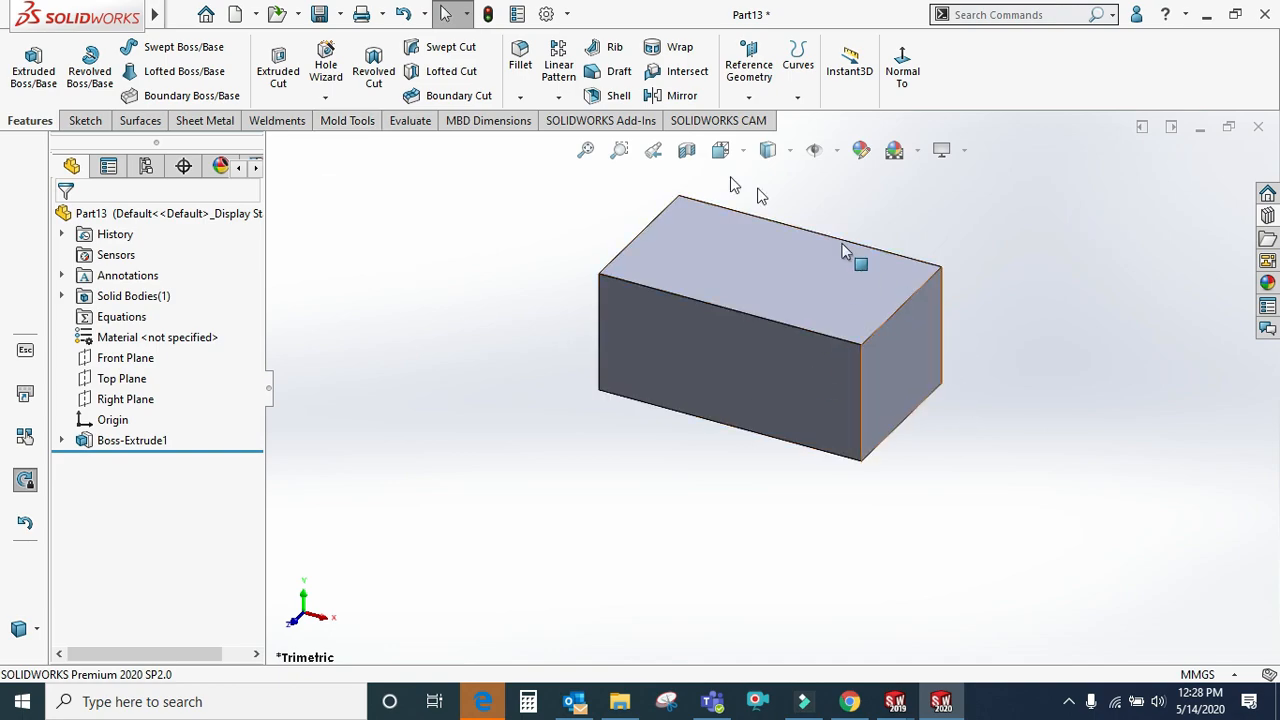
Start Convert to Sheet Metal on the block with its top face as the fixed entity
left_click(206, 120)
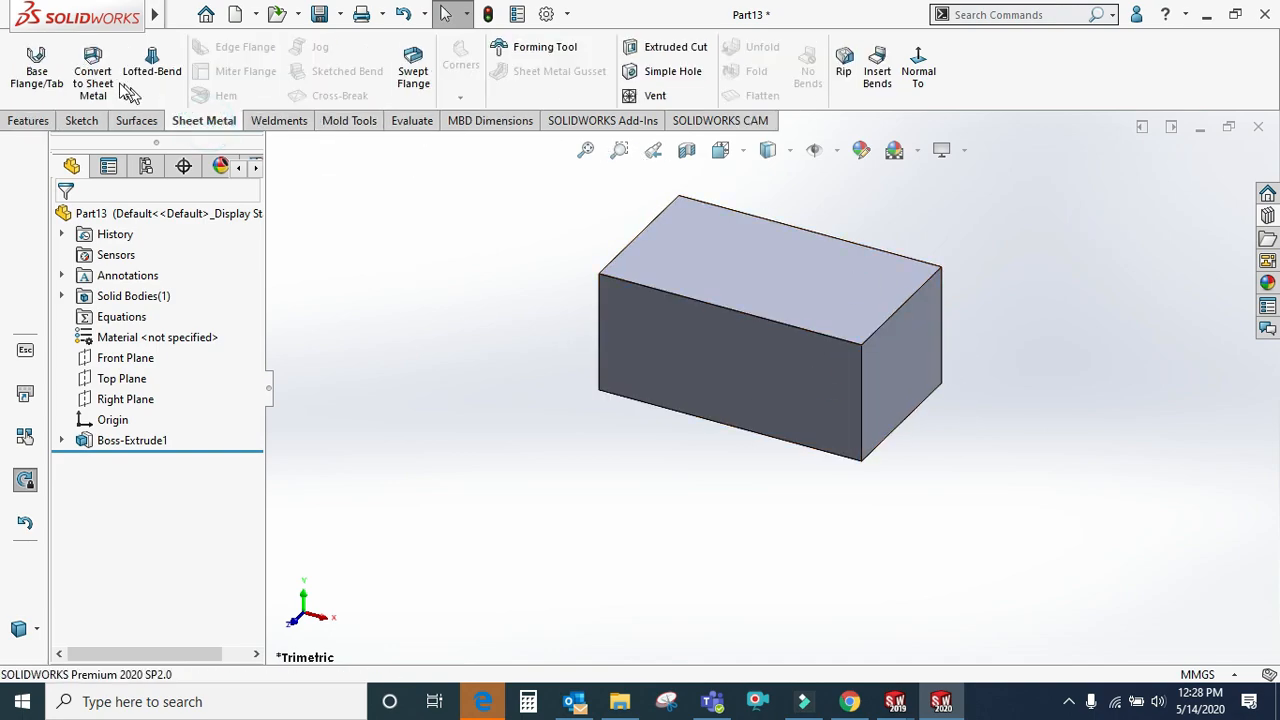
left_click(112, 86)
left_click(768, 282)
Select four block edges as bend edges for the conversion, beginning with the top face's front edge and an adjoining vertical corner edge
scroll(810, 351, "down", 2)
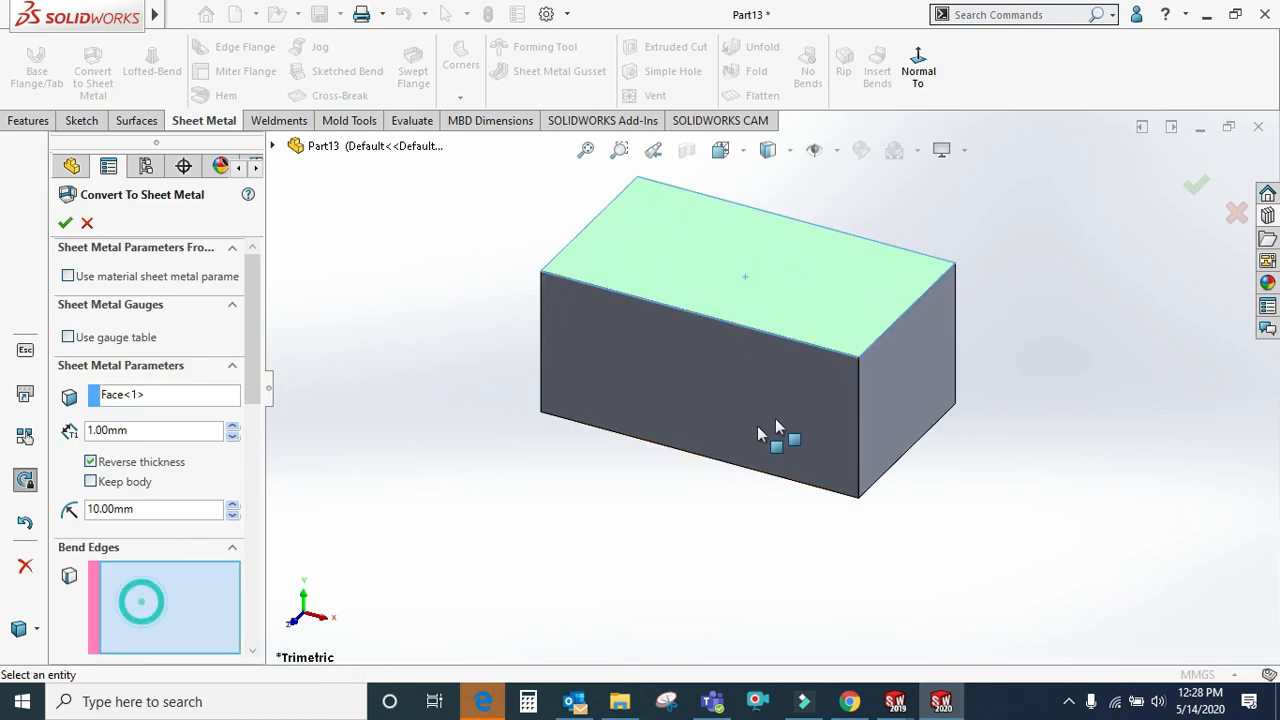
left_click(757, 338)
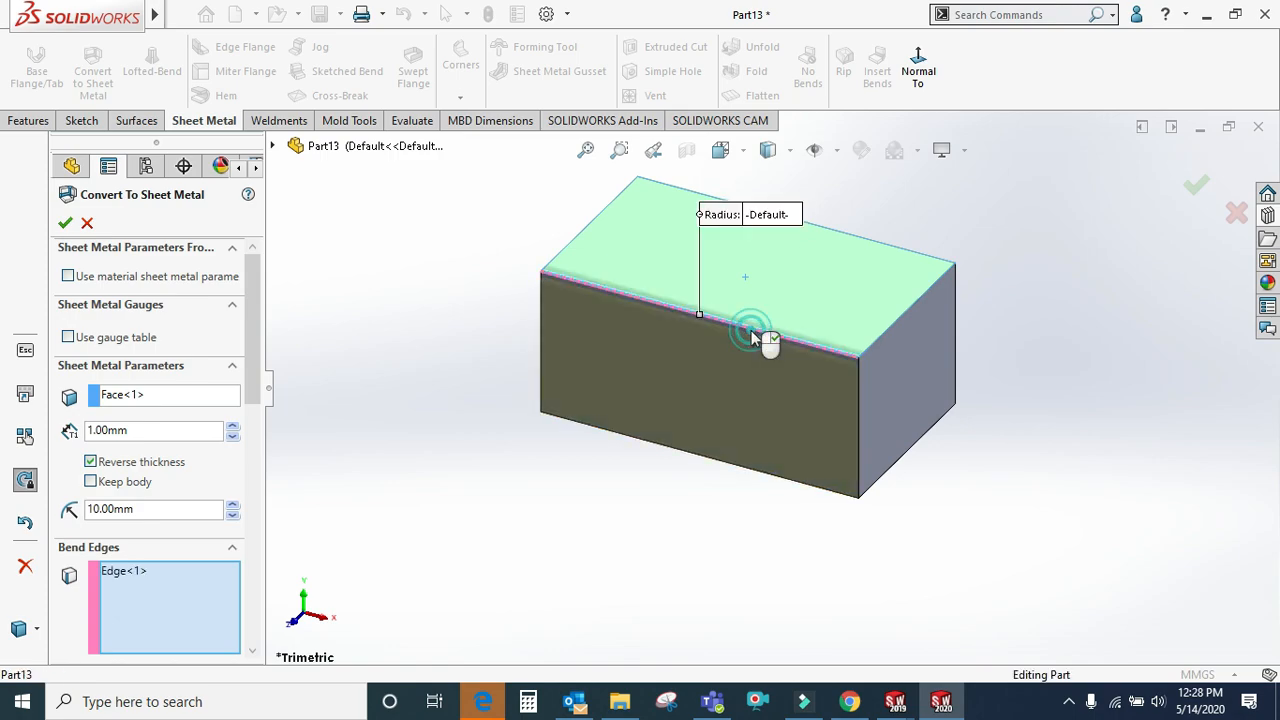
scroll(845, 410, "down", 2)
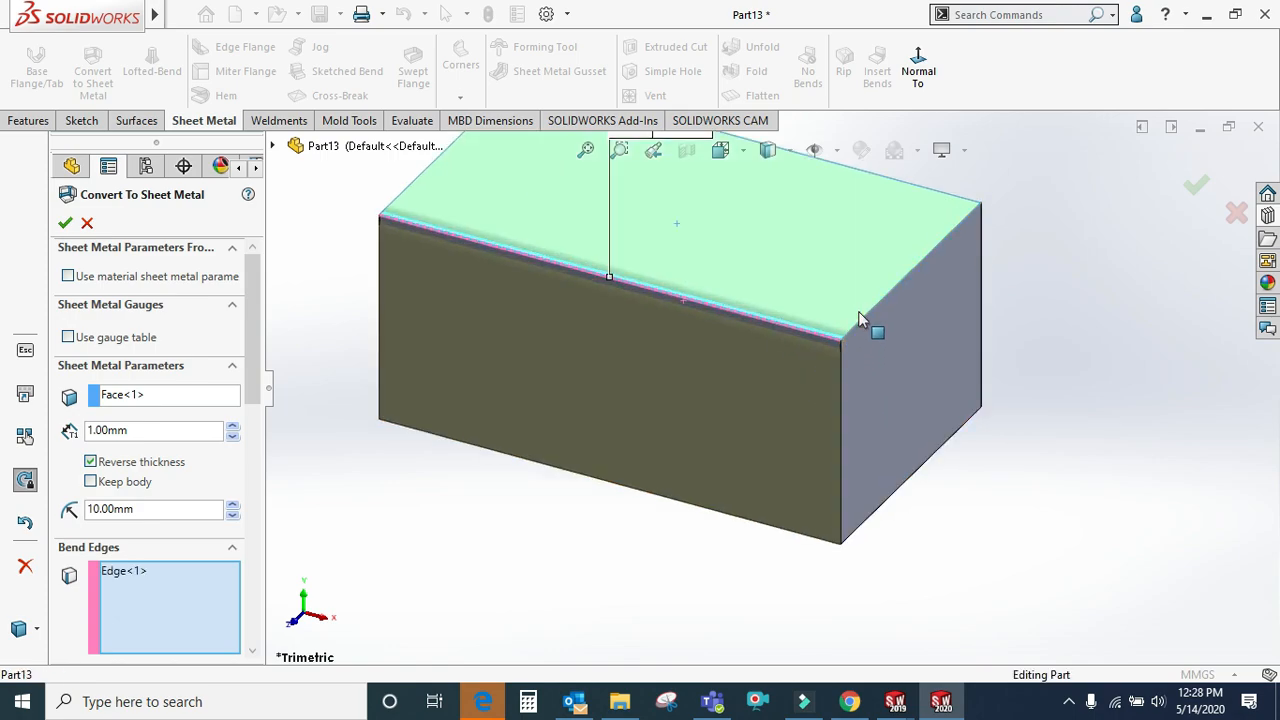
left_click(840, 430)
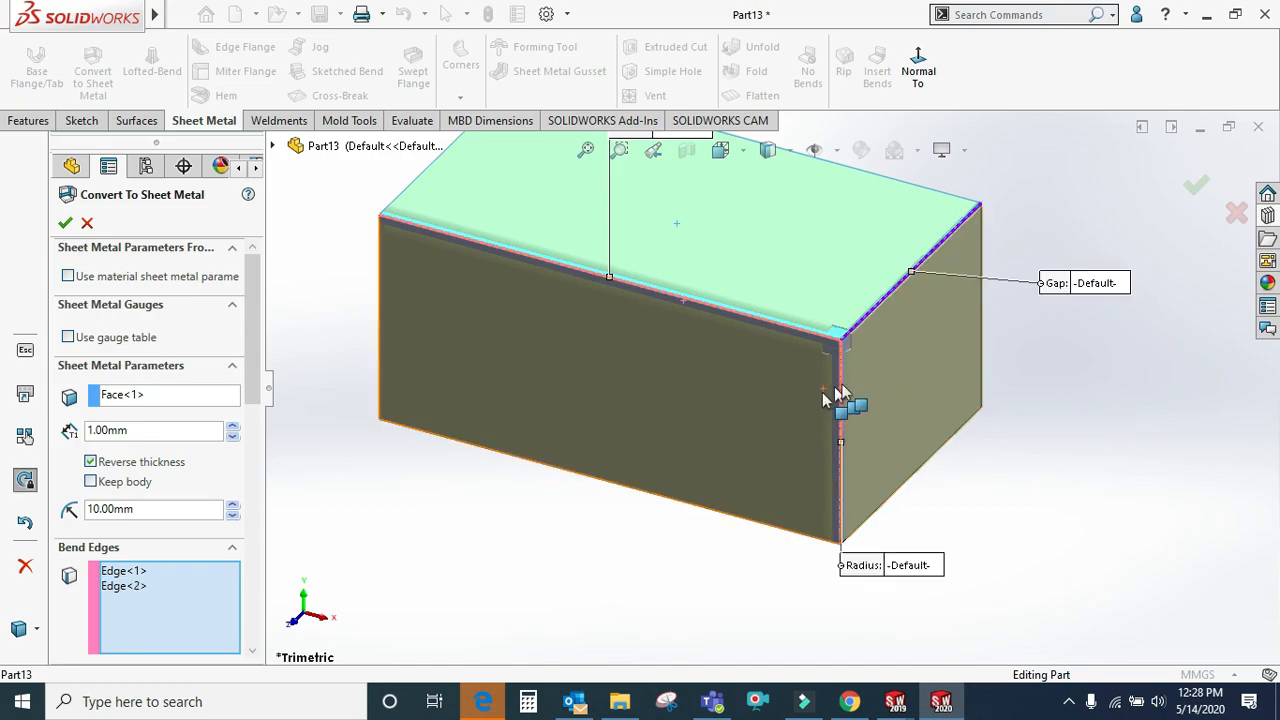
middle_click_drag(882, 384, 680, 266)
left_click(698, 340)
left_click(672, 266)
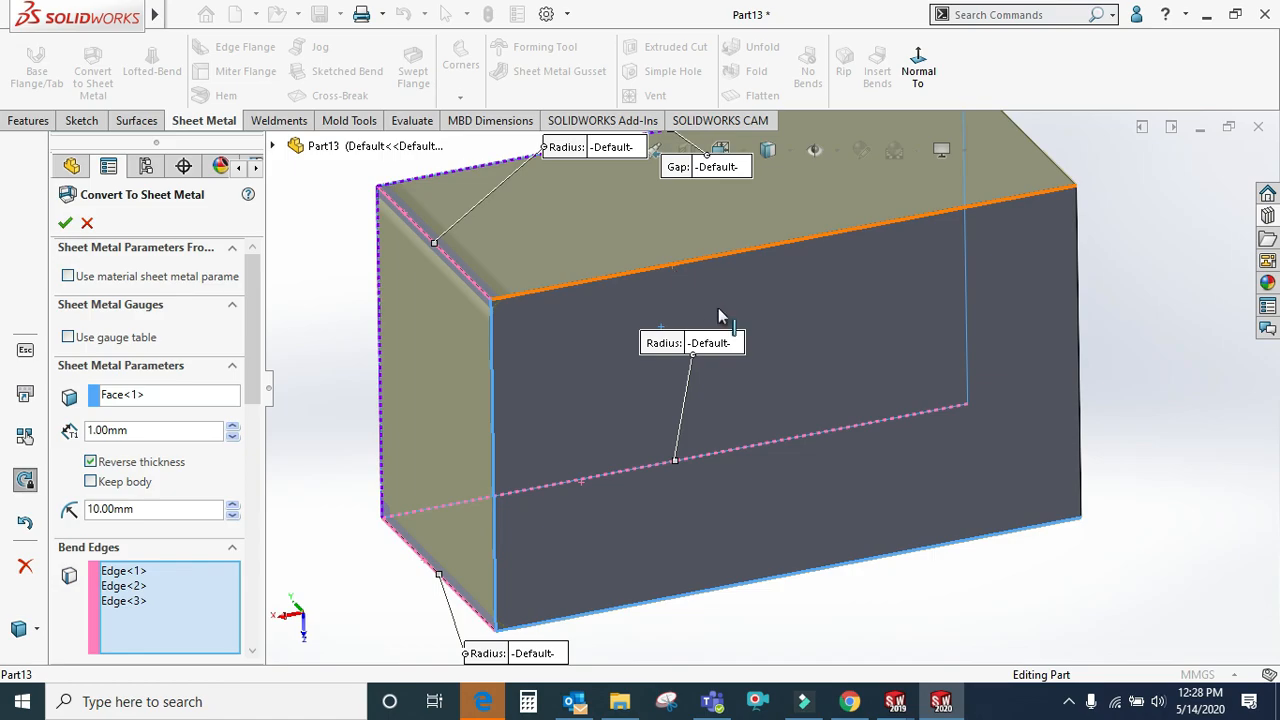
Add a fifth bend edge along the block's remaining unselected face and accept the sheet metal conversion
scroll(853, 305, "up", 4)
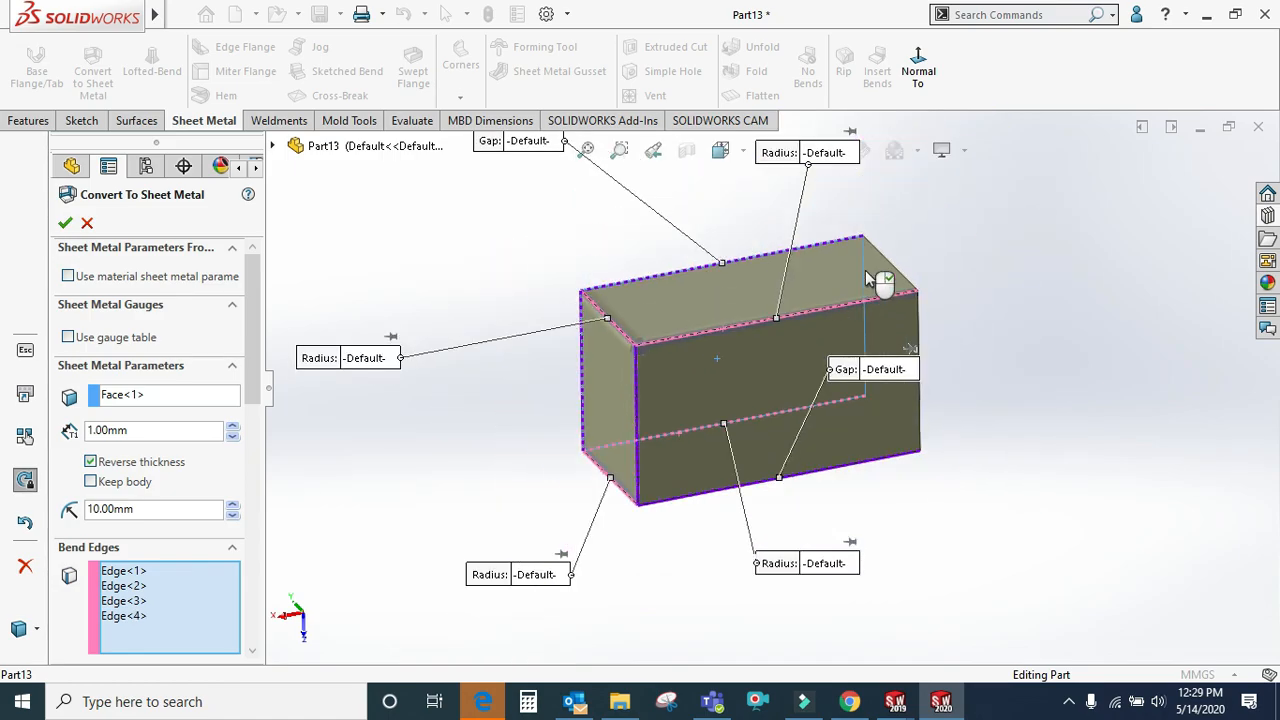
middle_click_drag(866, 272, 750, 367)
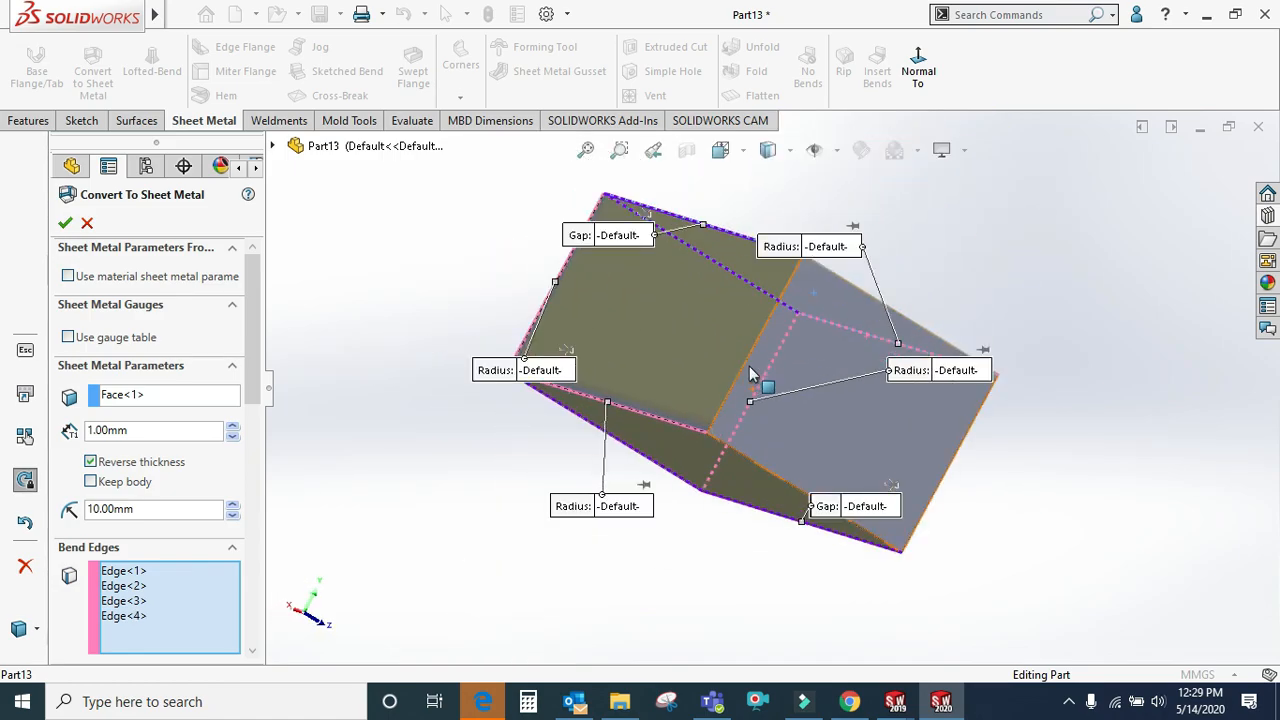
left_click(775, 478)
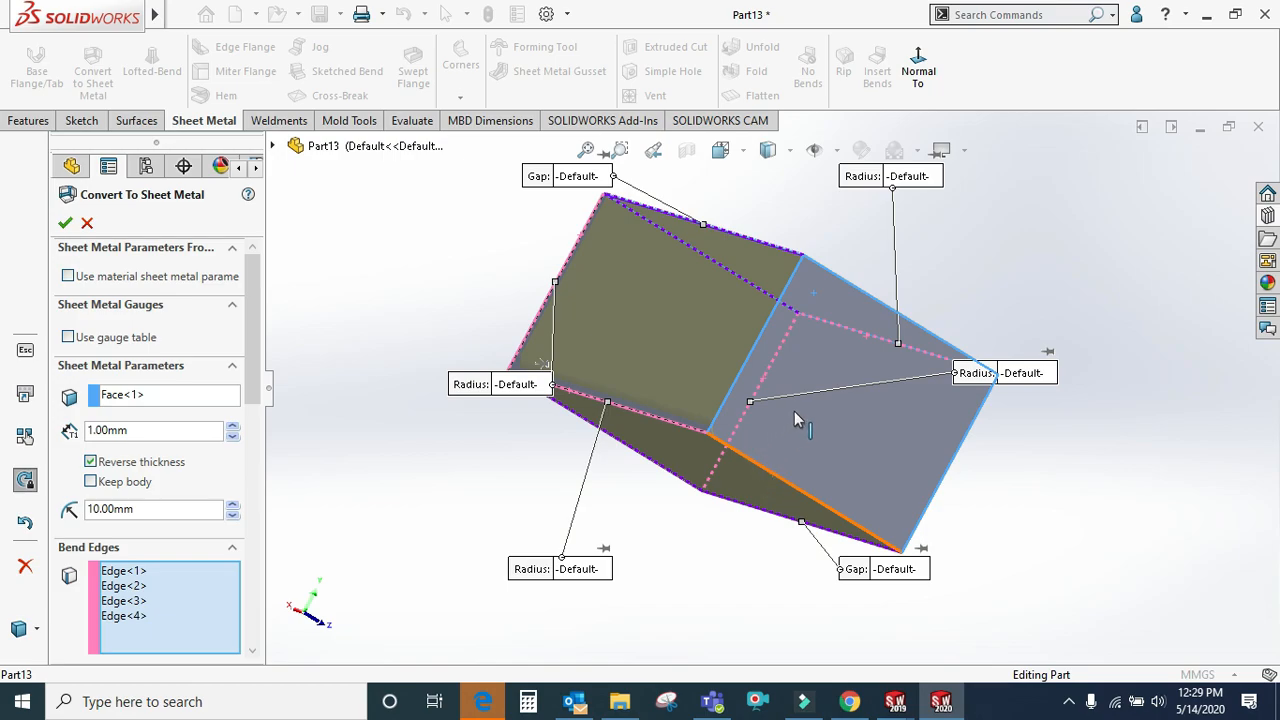
scroll(765, 488, "up", 3)
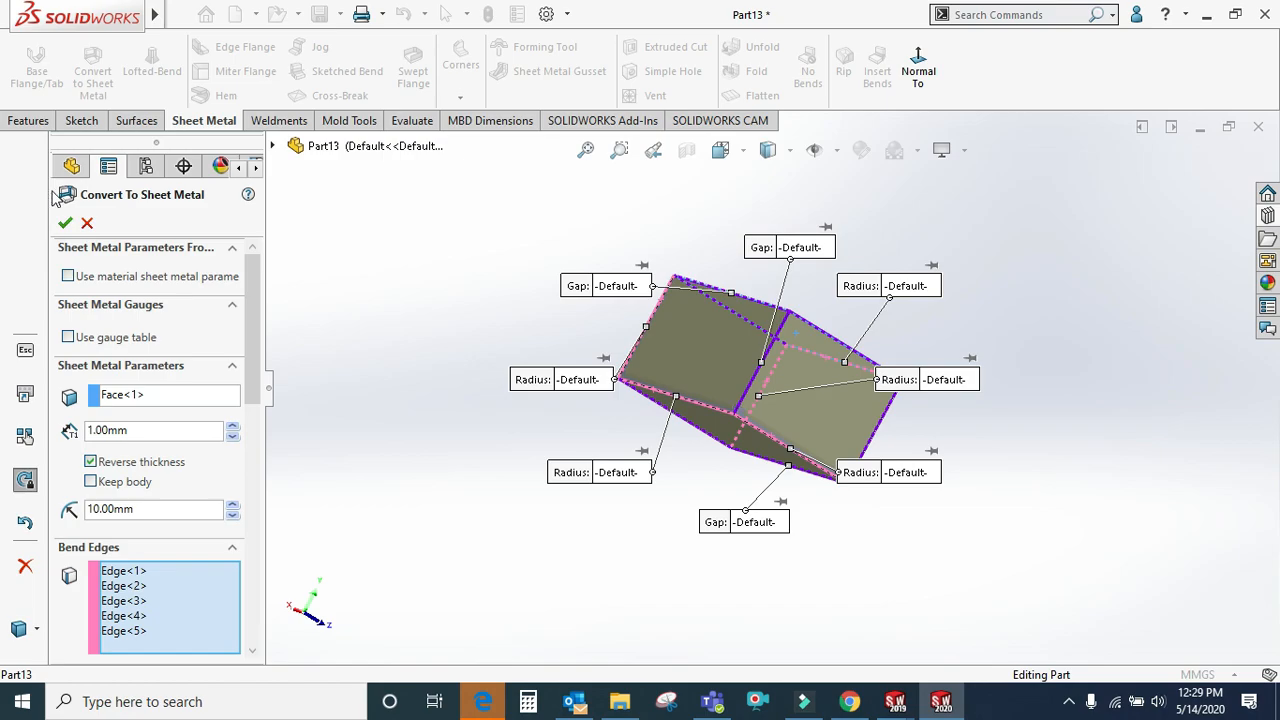
left_click(70, 227)
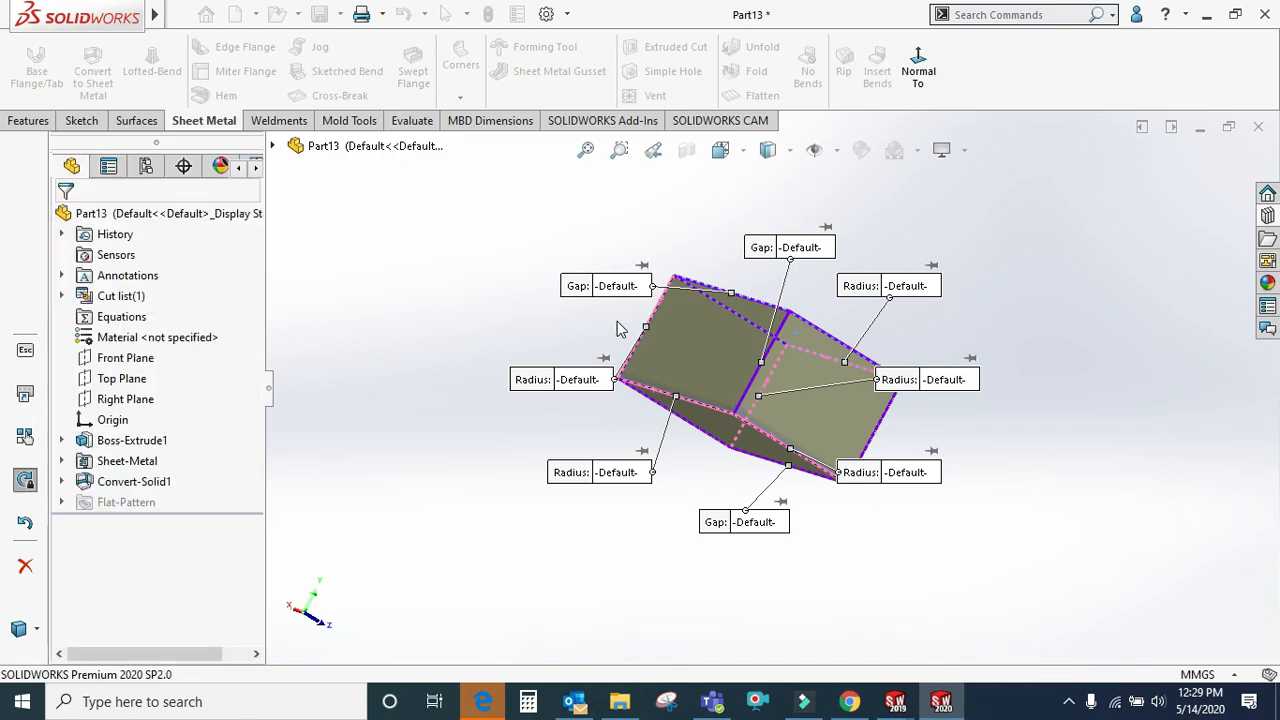
Flatten the converted sheet metal box and inspect its unfolded outline from above
scroll(697, 374, "down", 3)
middle_click_drag(697, 374, 757, 234)
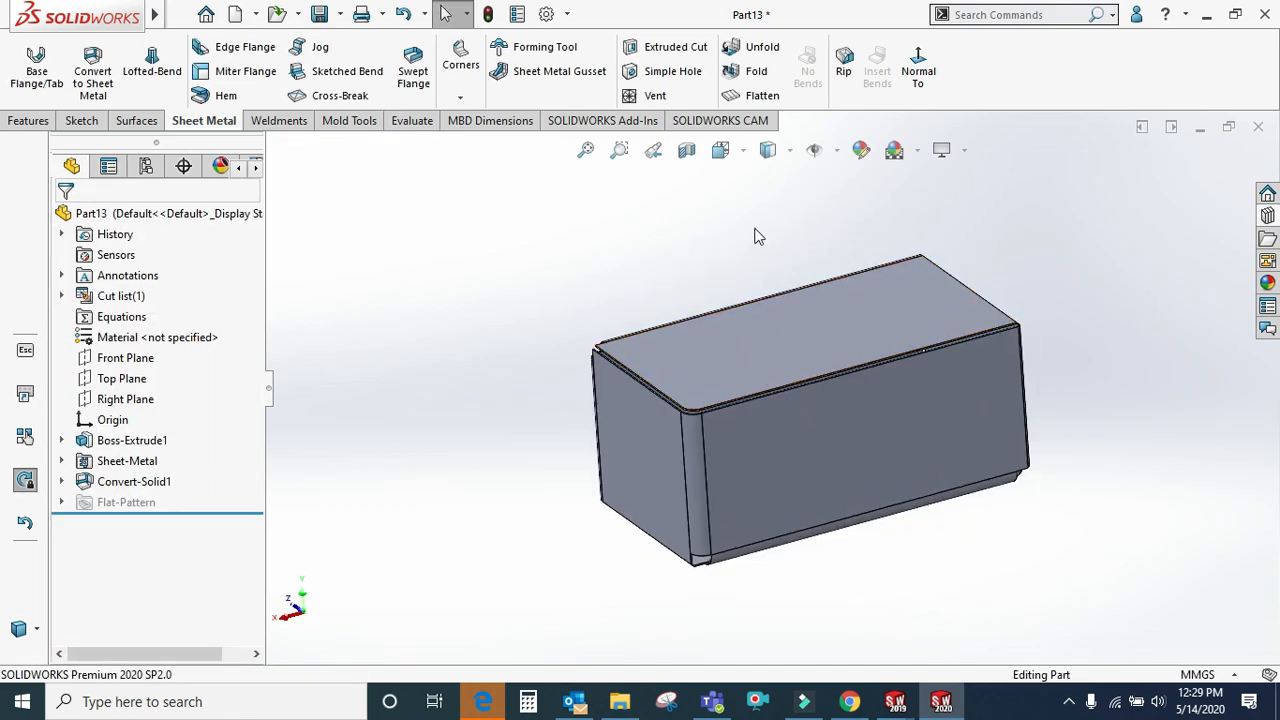
left_click(740, 96)
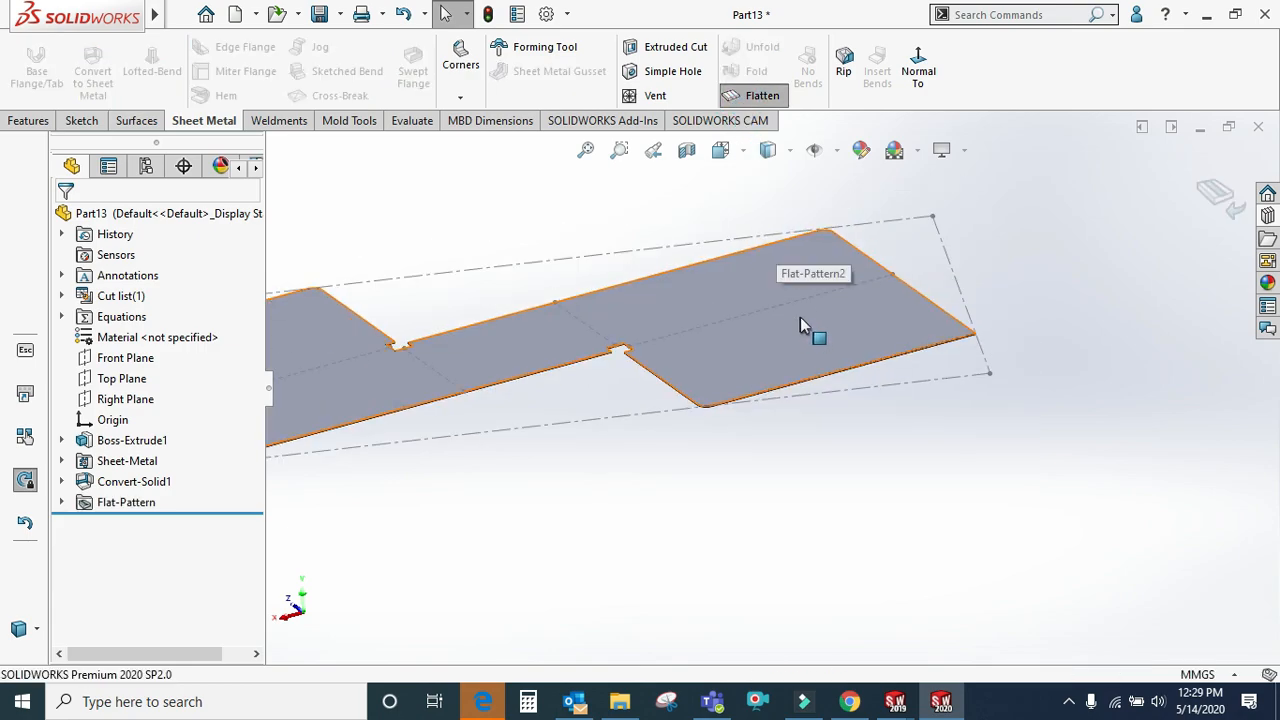
scroll(764, 258, "up", 5)
middle_click_drag(765, 259, 763, 489)
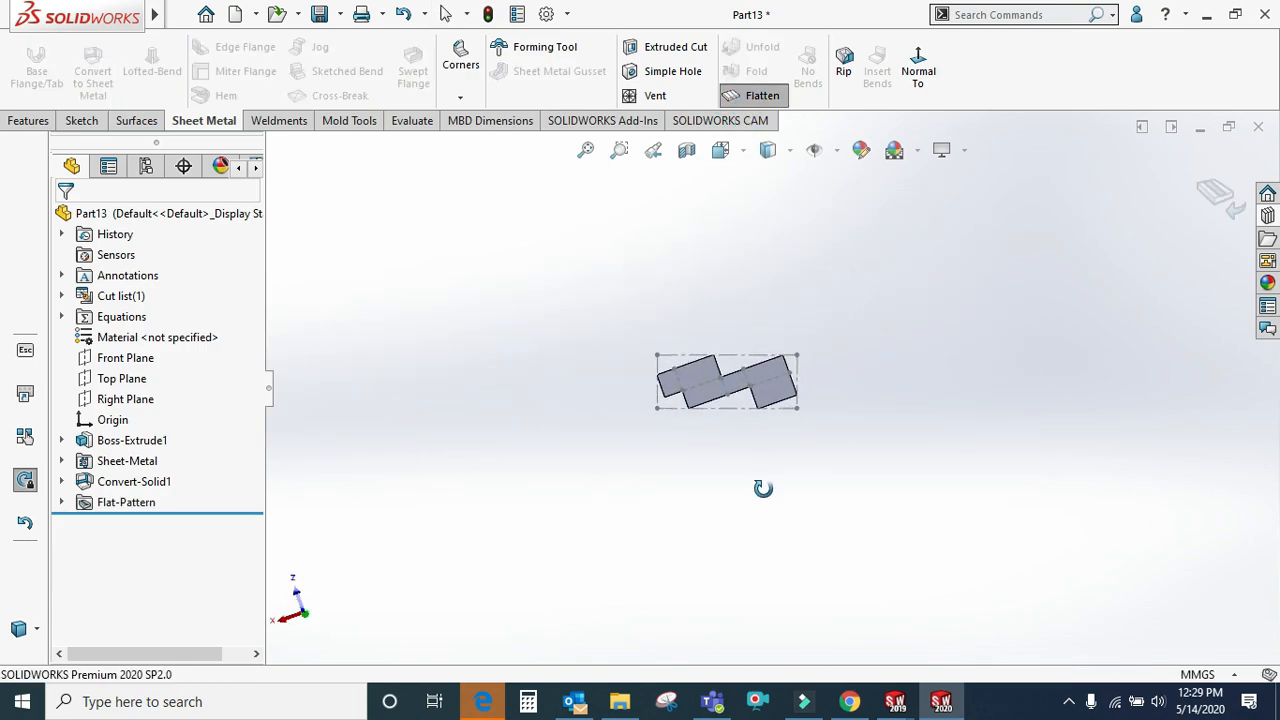
scroll(764, 371, "down", 3)
scroll(764, 371, "down", 4)
scroll(744, 349, "up", 3)
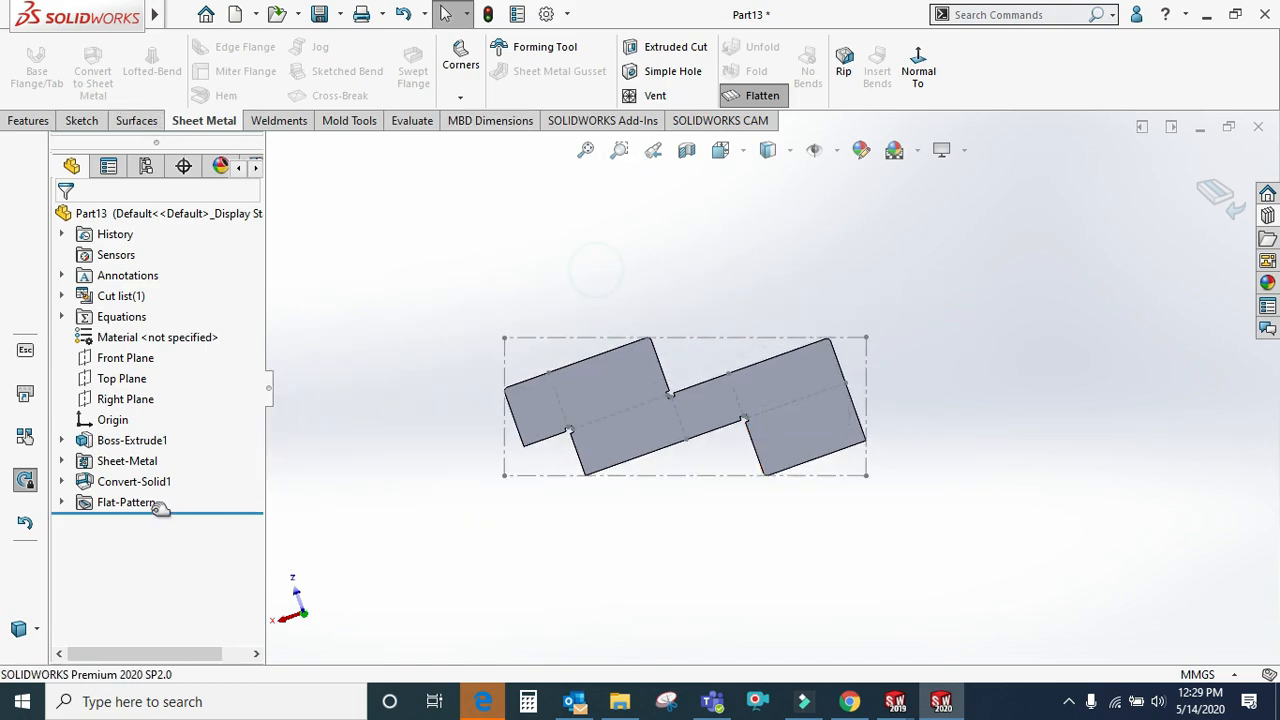
Try overriding the auto relief of the Convert-Solid1 feature with the Obround type
right_click(133, 483)
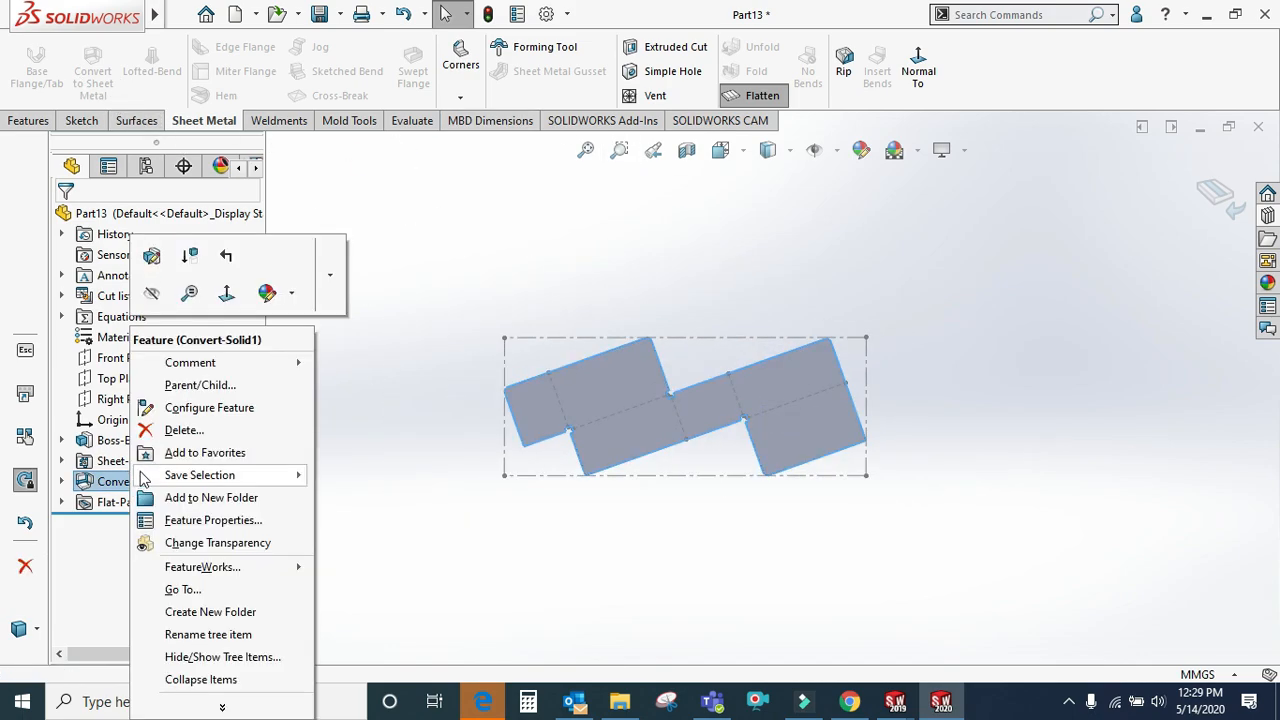
left_click(151, 255)
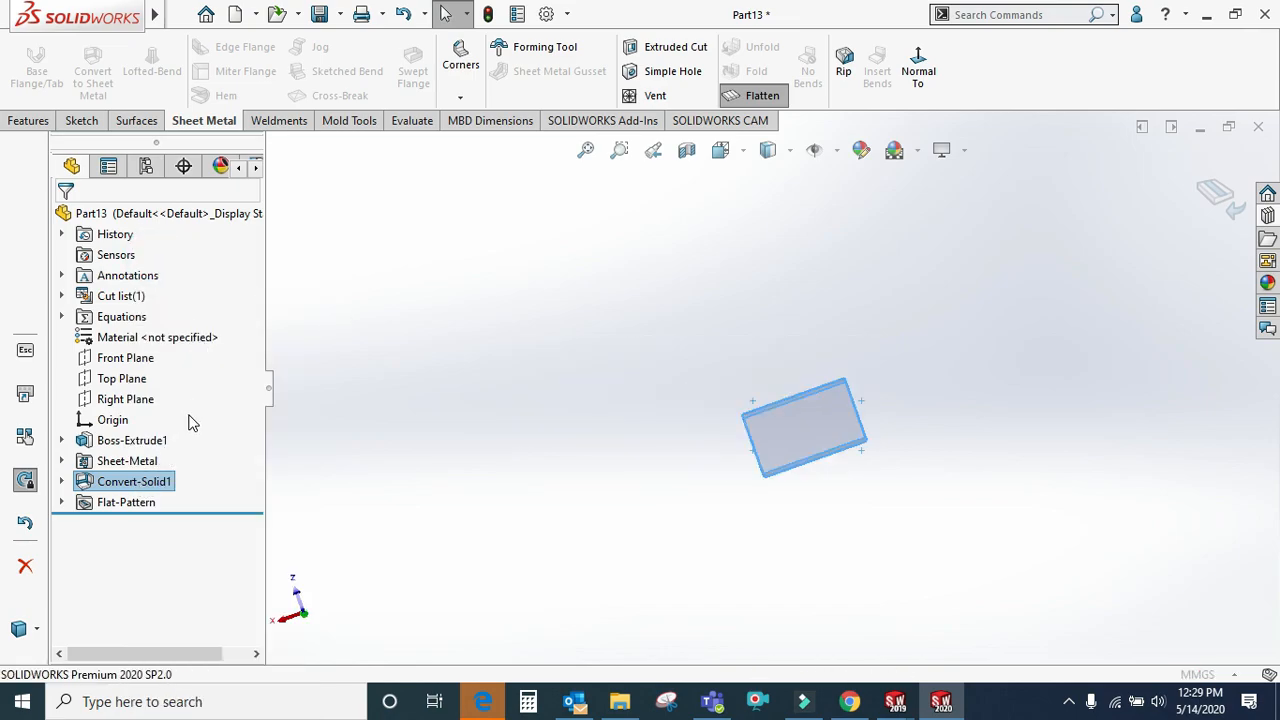
left_click_drag(248, 386, 247, 622)
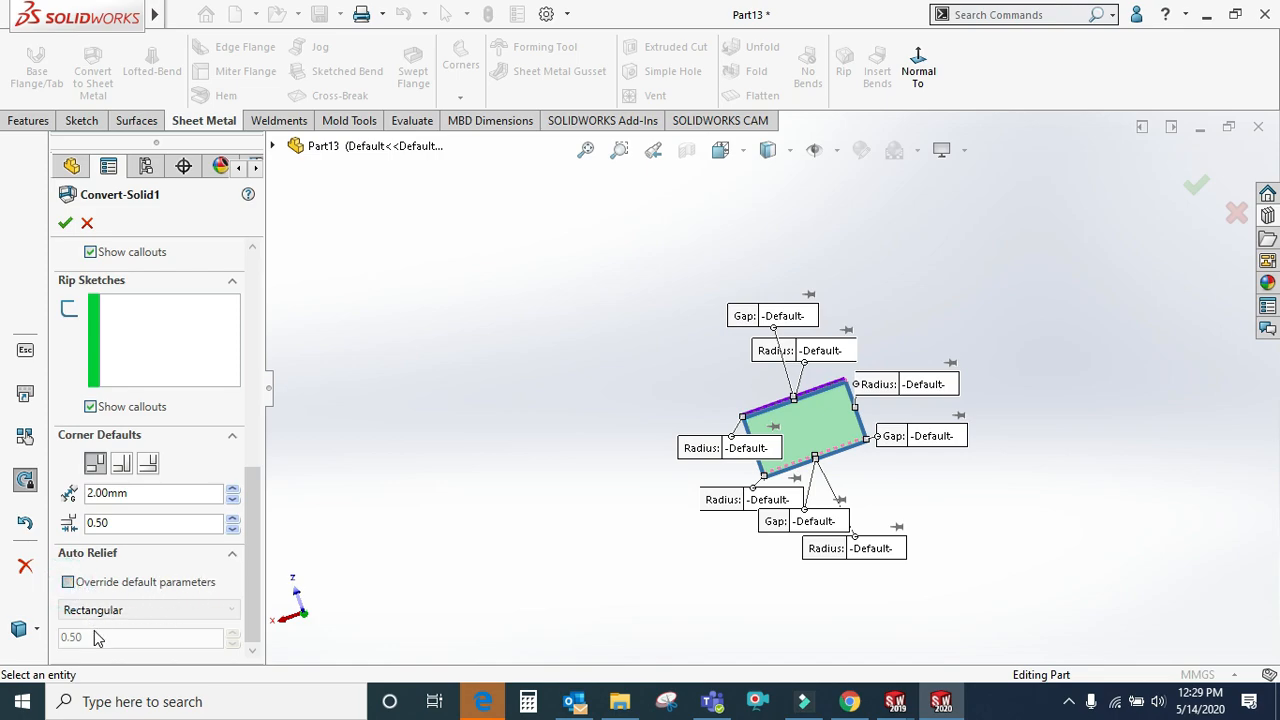
left_click(122, 610)
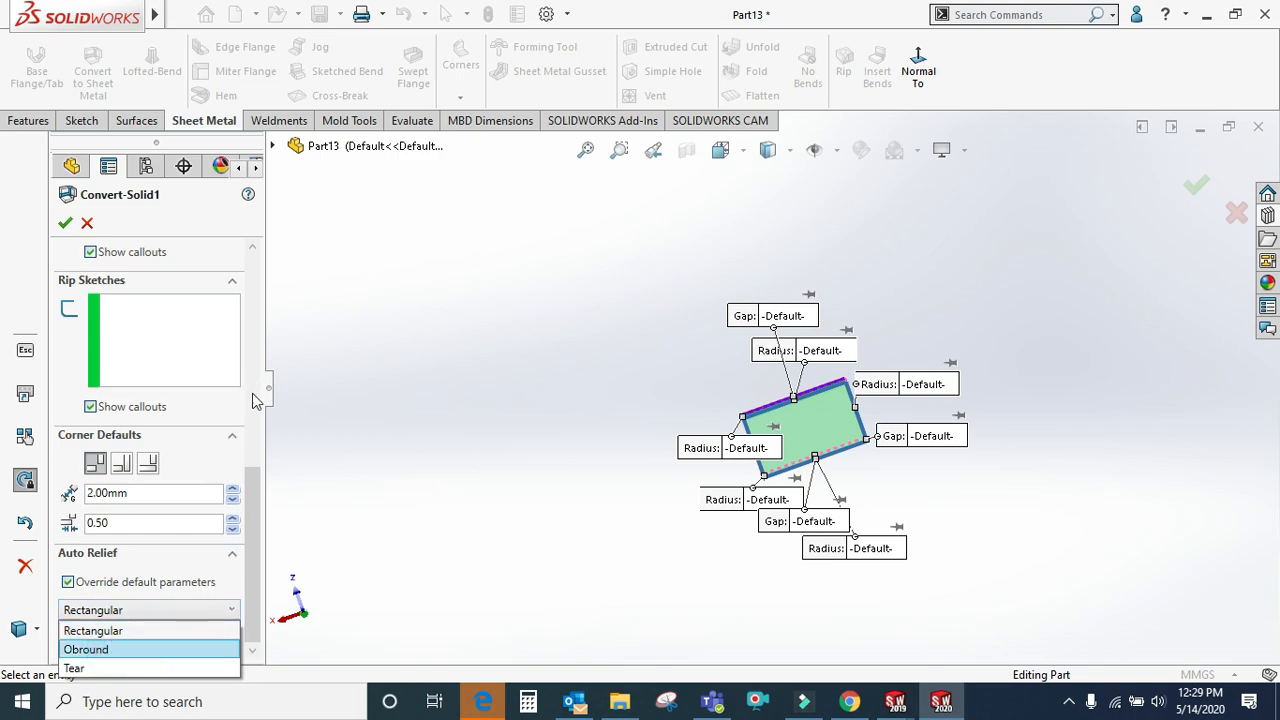
left_click(88, 225)
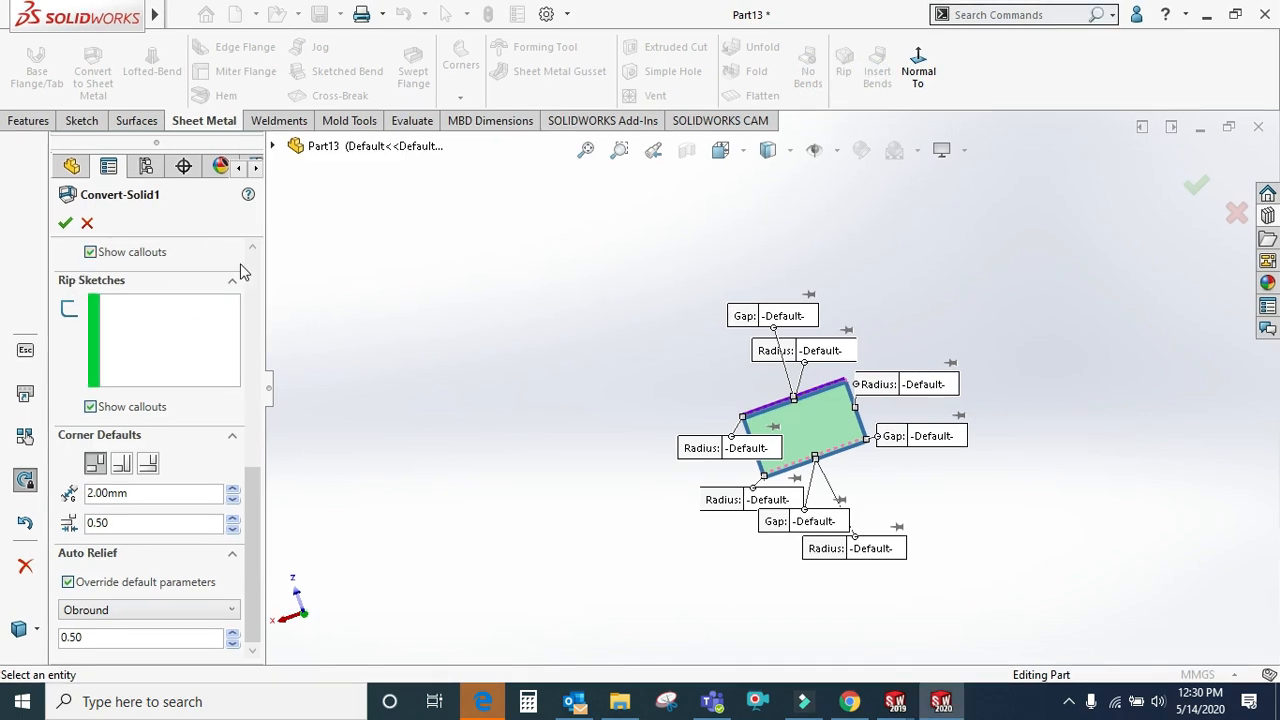
left_click(1234, 212)
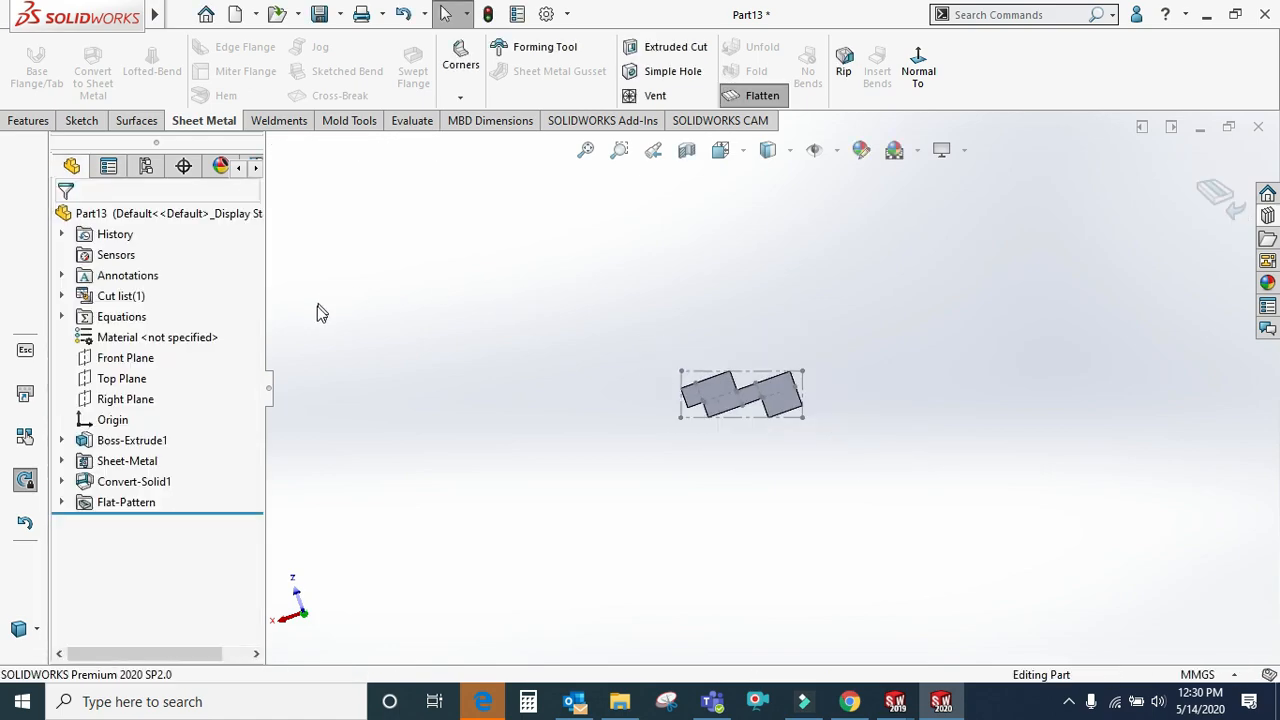
Delete the Convert-Solid1 and Sheet-Metal features, keeping the extruded block
right_click(134, 484)
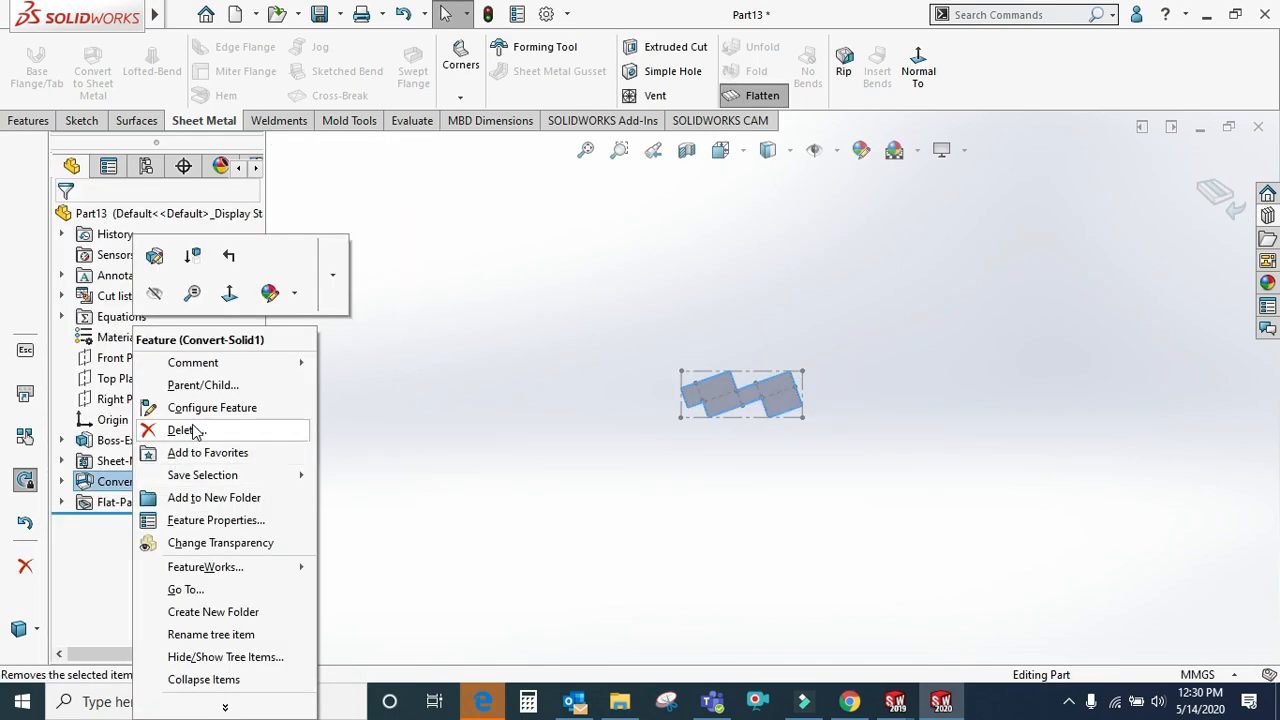
left_click(195, 427)
left_click(756, 258)
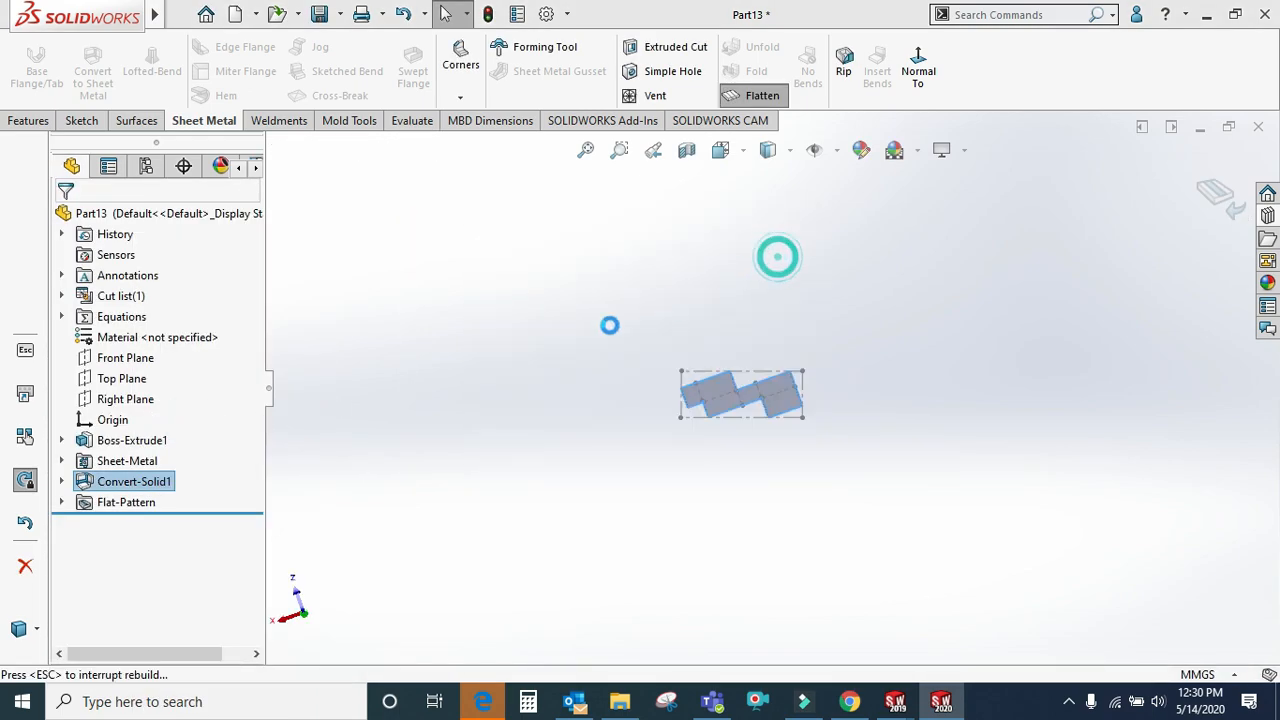
right_click(127, 461)
left_click(135, 429)
left_click(778, 258)
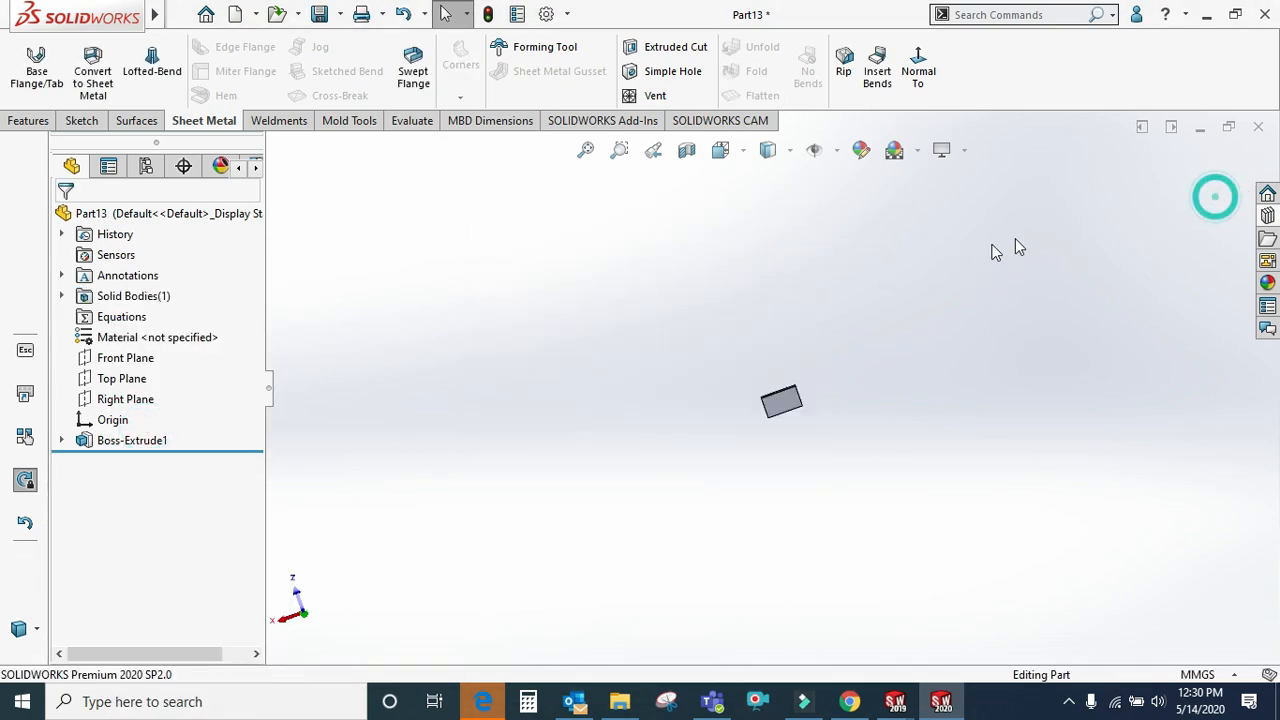
Shell the block with a 2 mm wall thickness, removing its top face
middle_click_drag(862, 298, 789, 318)
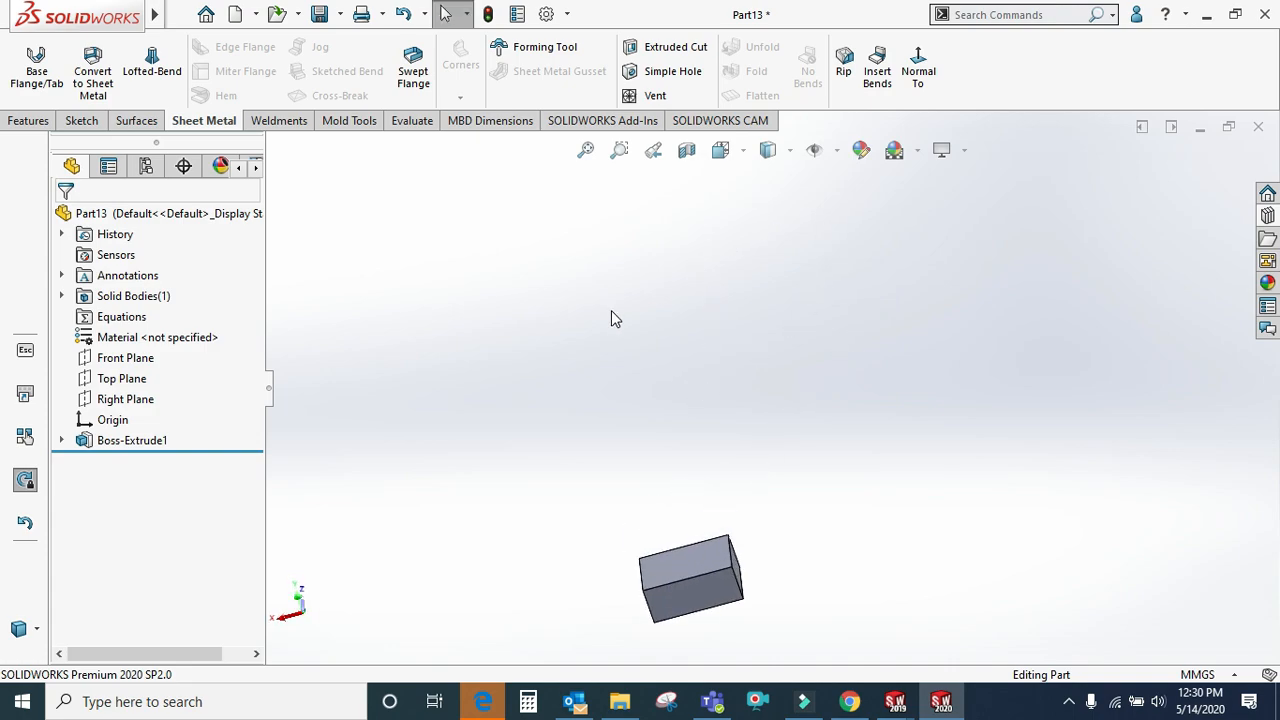
left_click(28, 120)
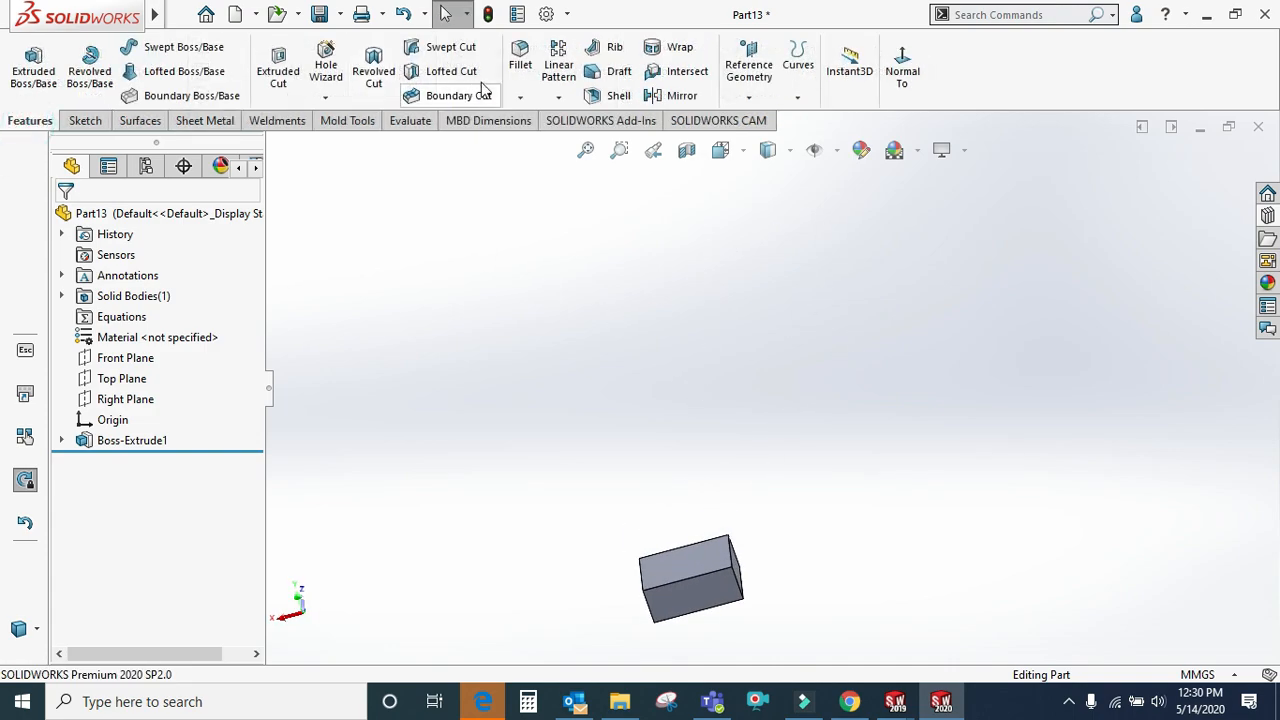
left_click(588, 97)
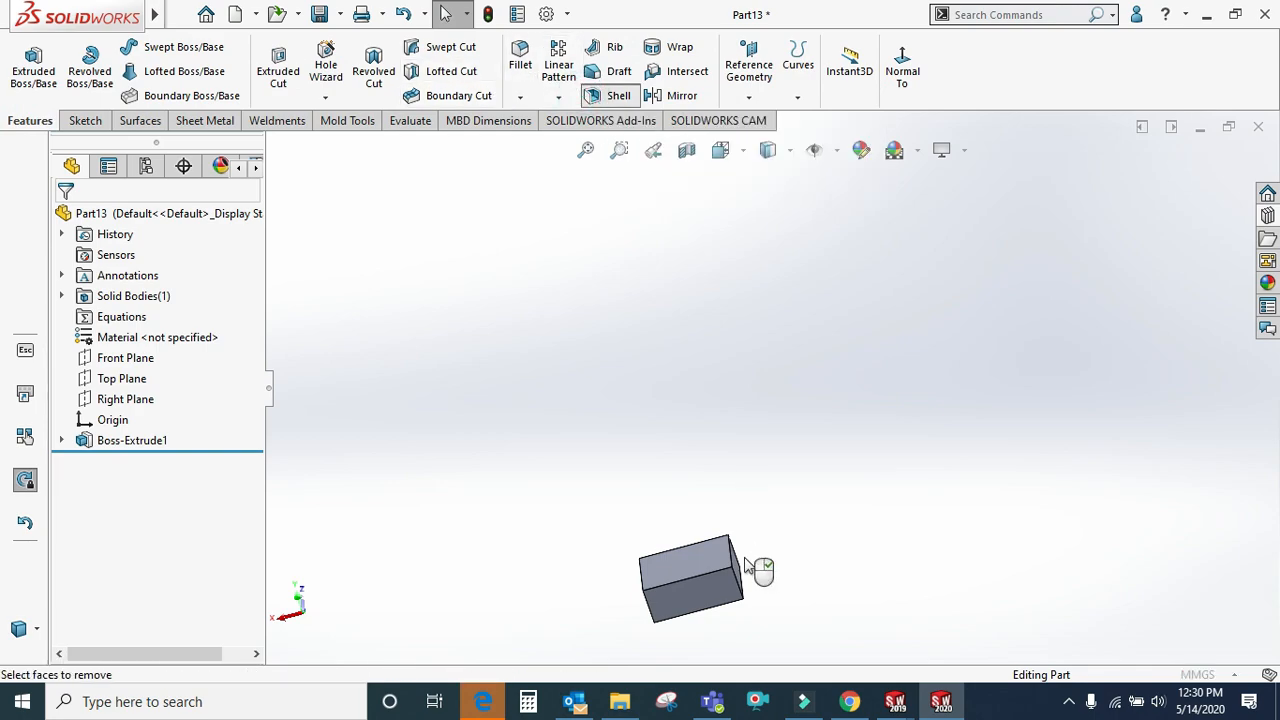
left_click(645, 557)
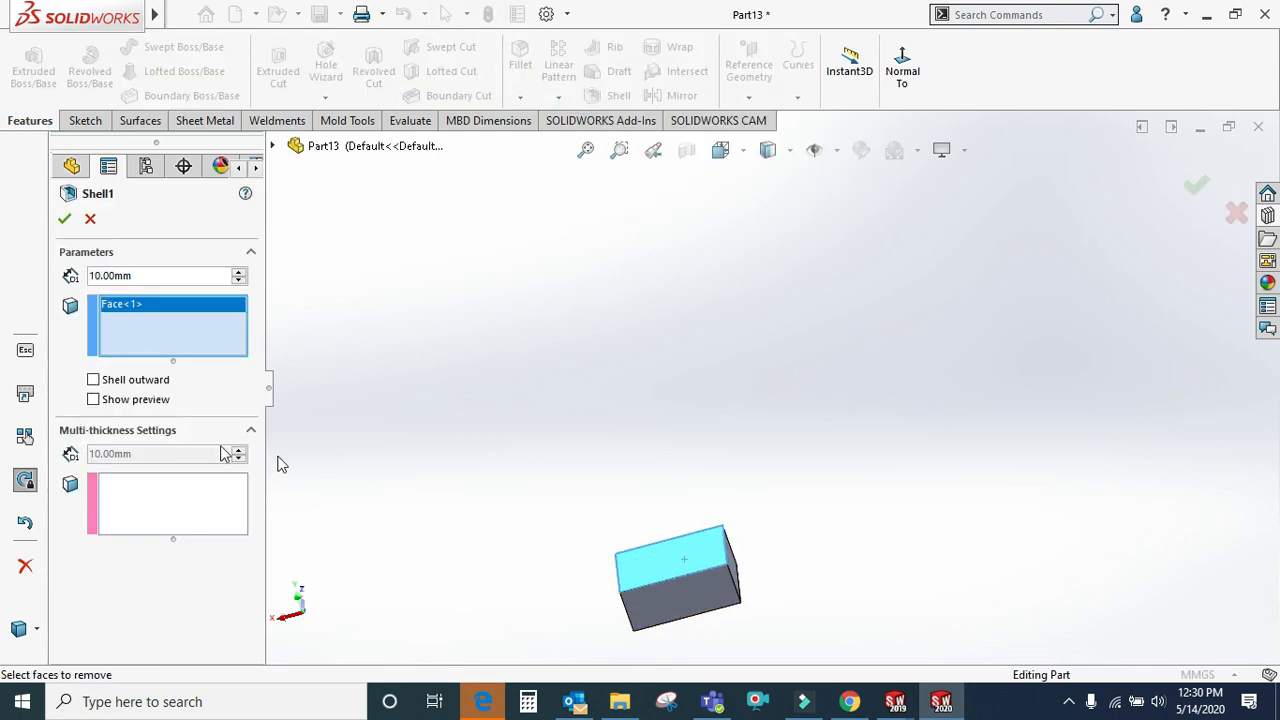
double_click(150, 275)
type("2")
key("Return")
left_click(64, 218)
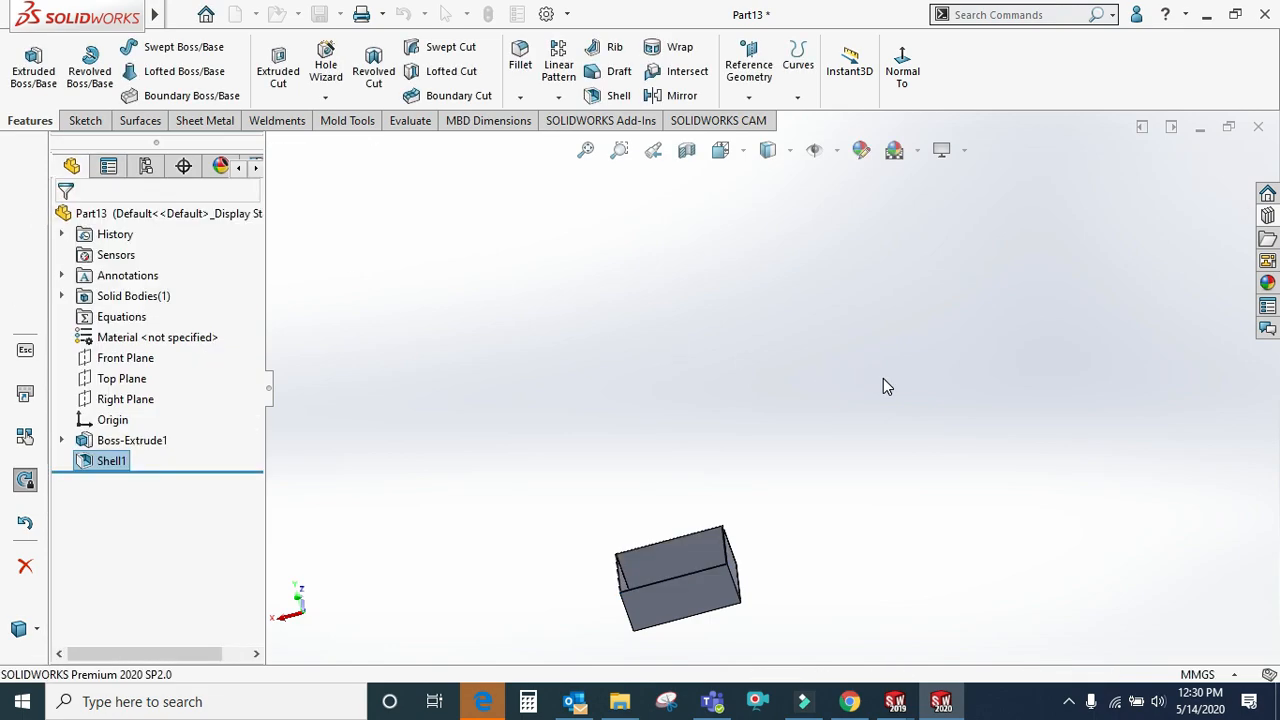
left_click(829, 437)
Examine the shelled box's open rim and the corner where two walls meet
scroll(680, 651, "down", 5)
middle_click_drag(697, 537, 860, 356)
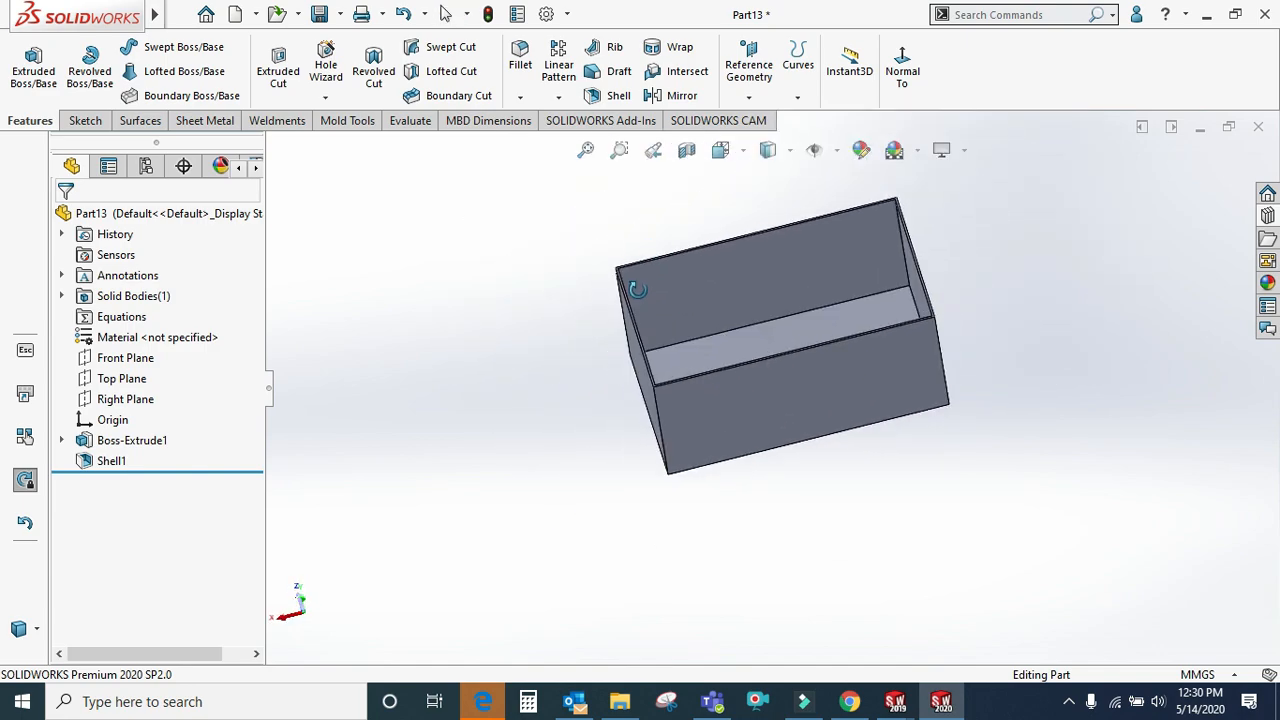
scroll(860, 356, "down", 3)
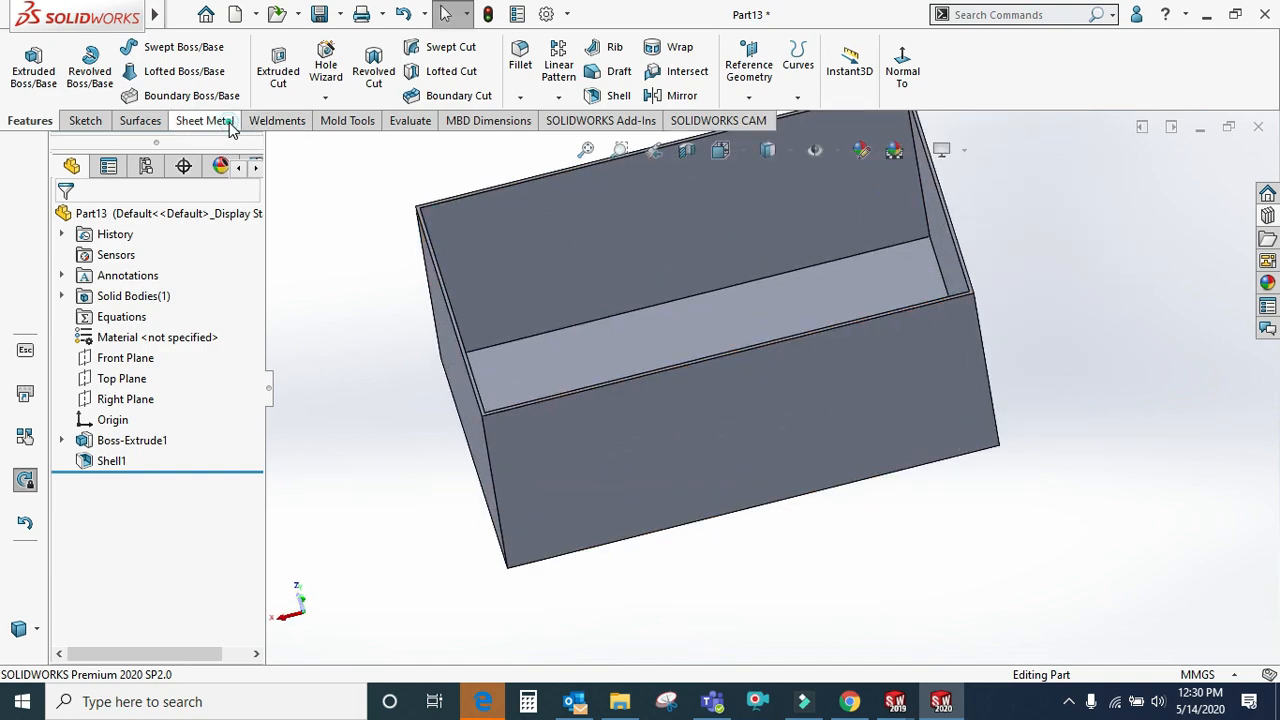
left_click(205, 121)
scroll(722, 418, "up", 3)
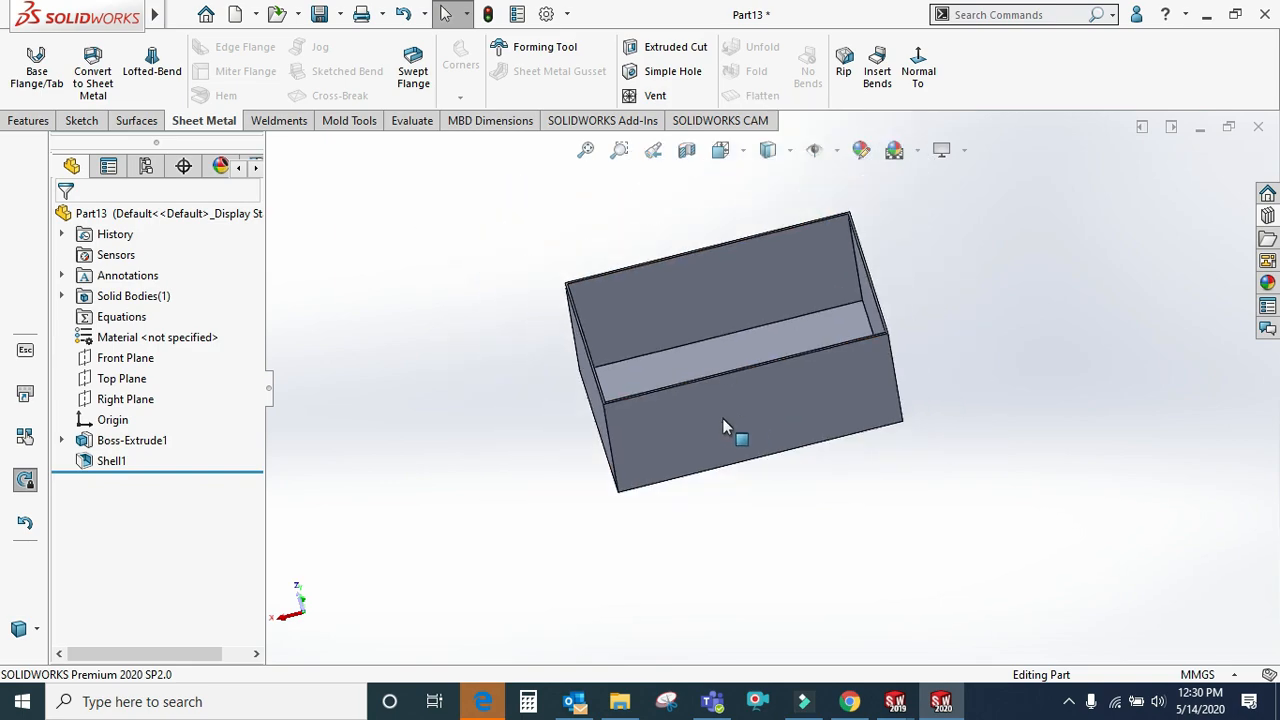
scroll(653, 418, "down", 6)
scroll(605, 345, "down", 2)
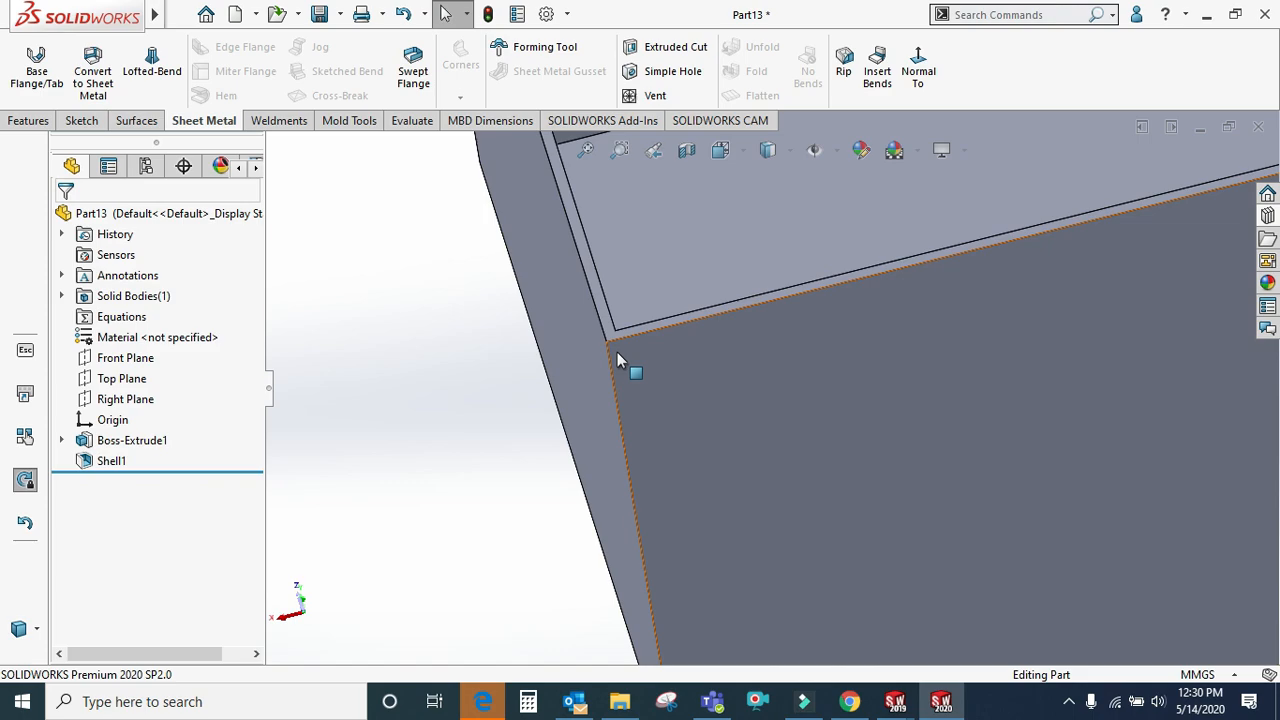
scroll(622, 392, "up", 2)
scroll(660, 430, "up", 5)
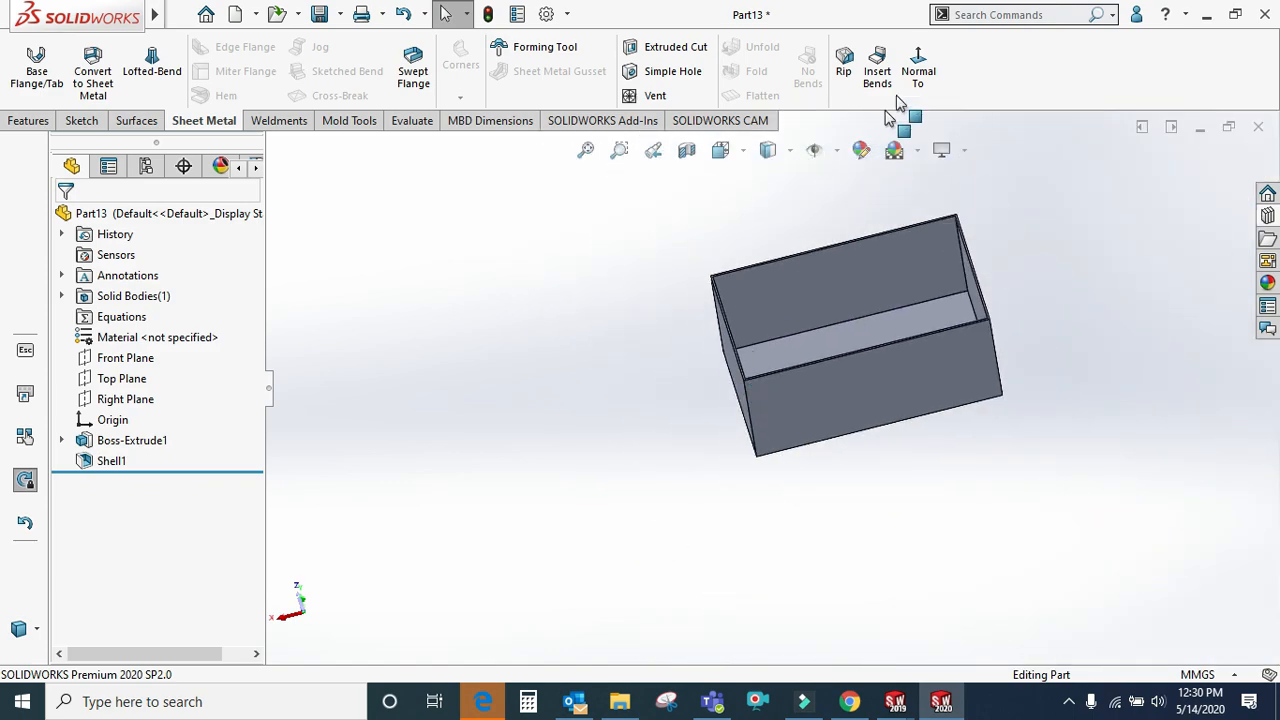
Rip the shelled box along its four vertical corner edges with a 0.3 mm gap
left_click(841, 84)
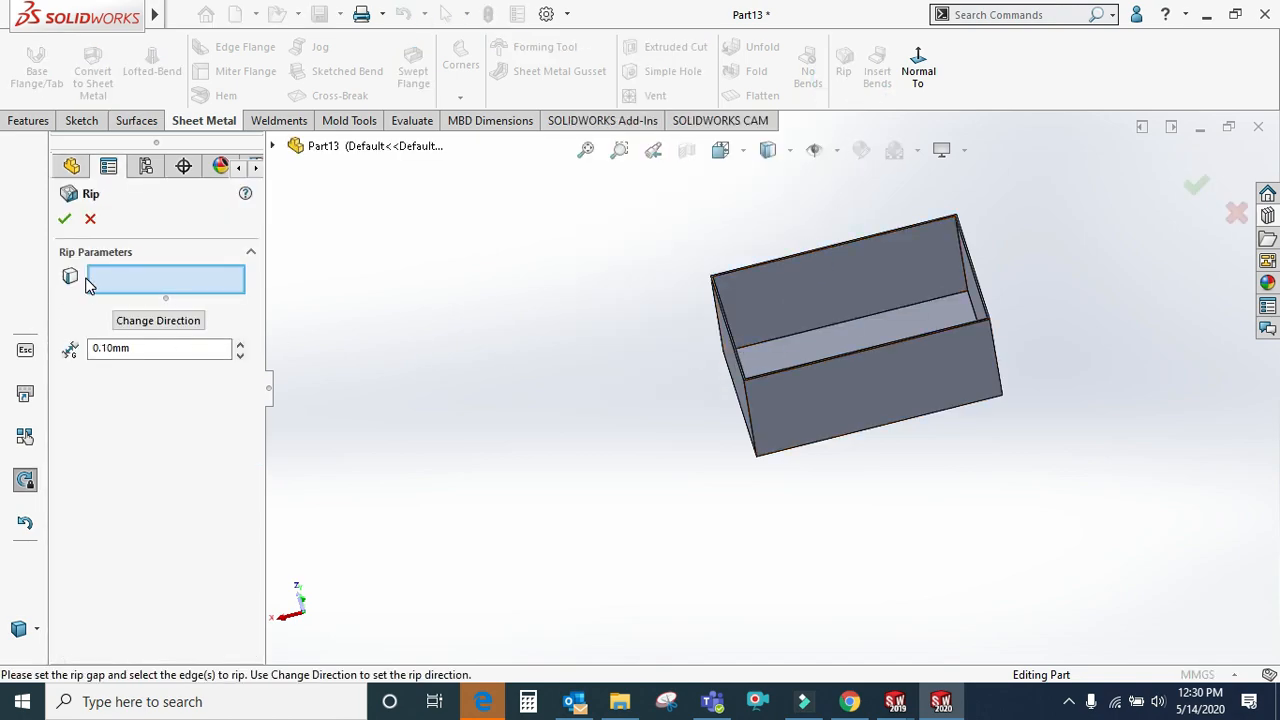
scroll(947, 238, "down", 4)
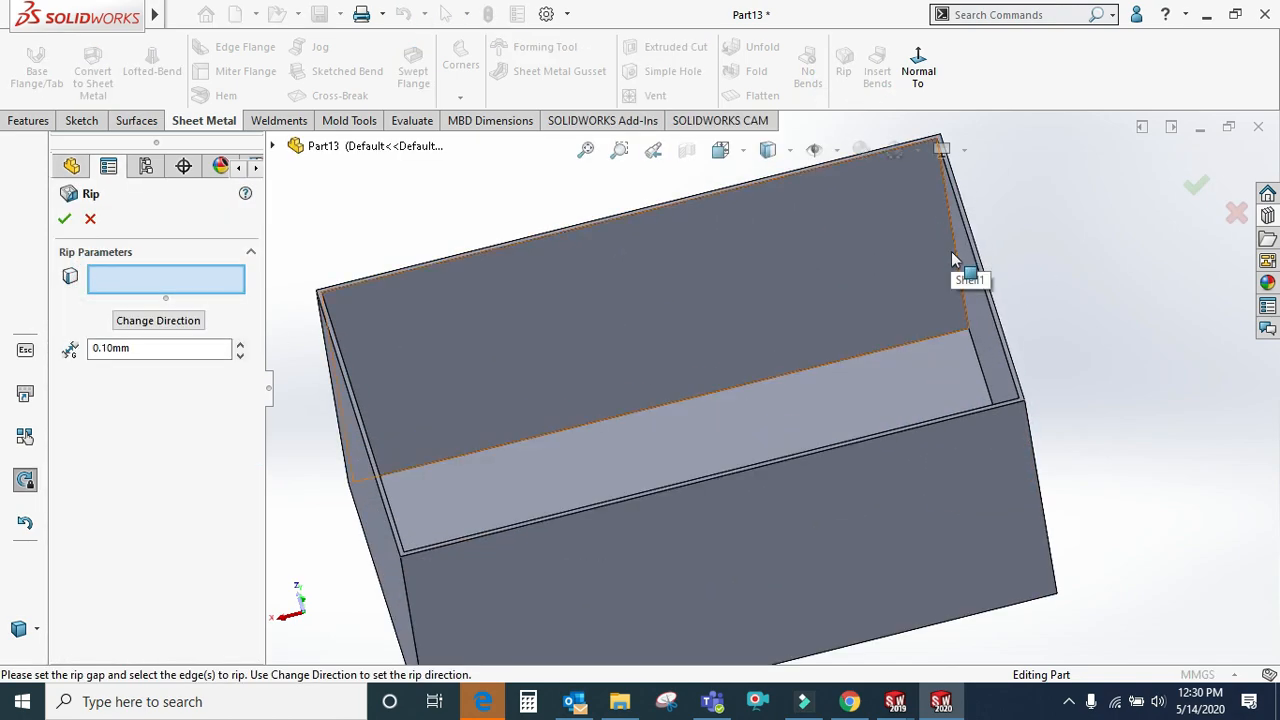
left_click(955, 253)
scroll(920, 318, "up", 3)
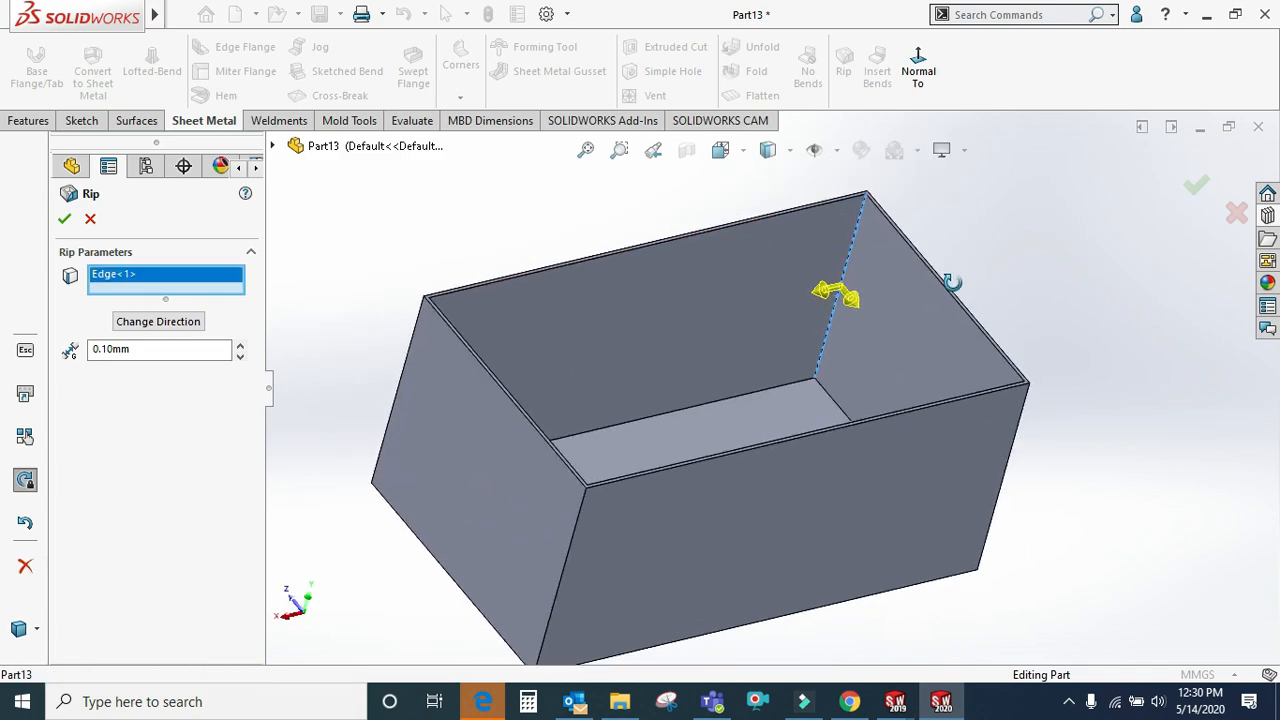
middle_click_drag(866, 362, 543, 428)
left_click(586, 362)
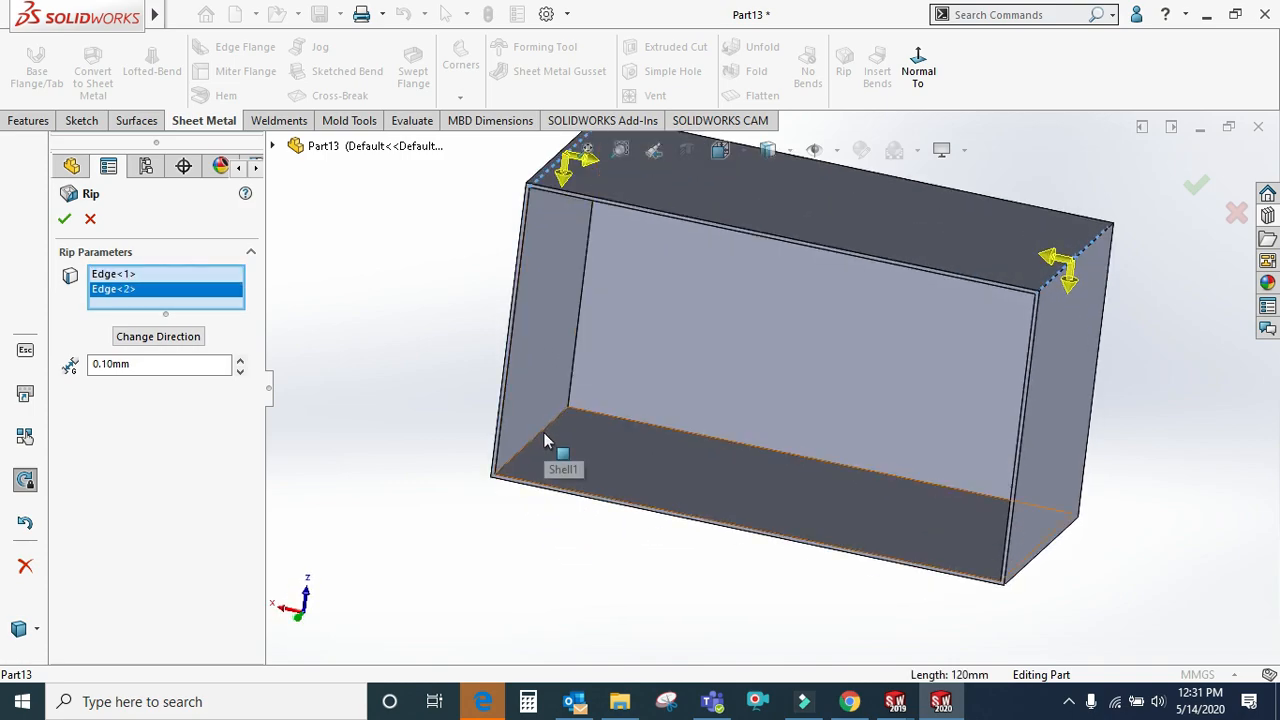
left_click(543, 438)
middle_click_drag(986, 491, 996, 558)
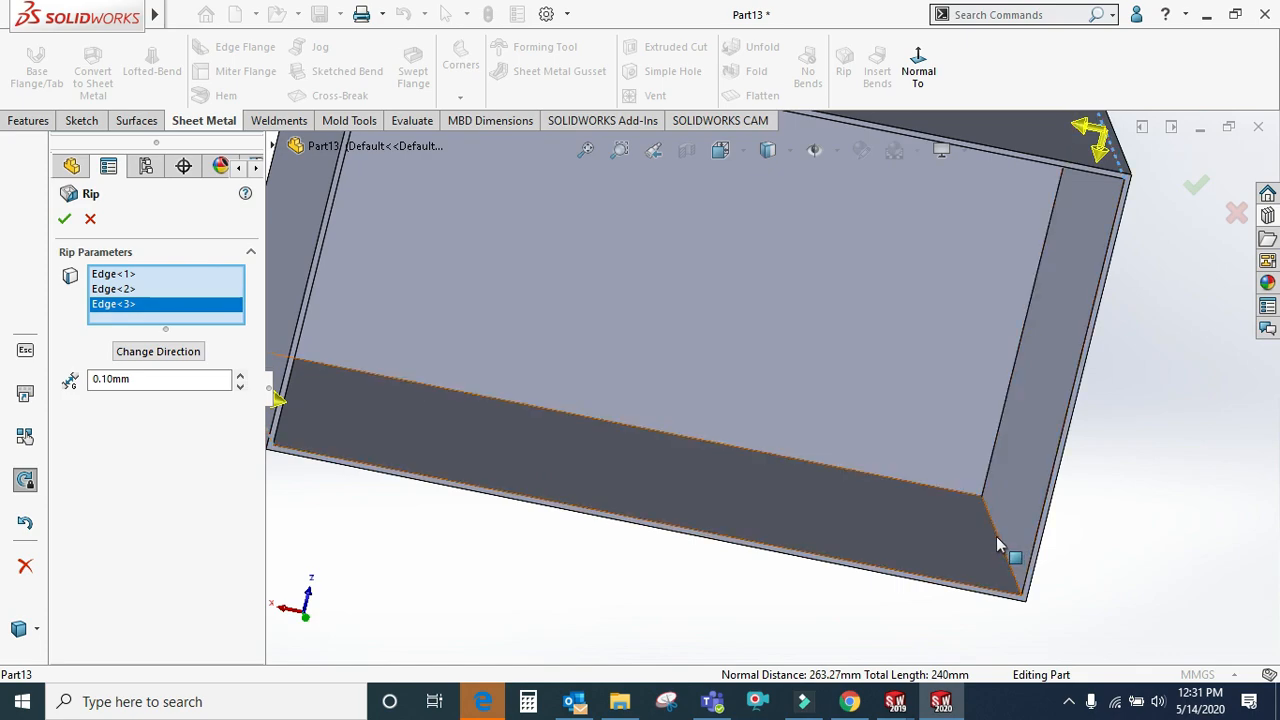
left_click(998, 545)
double_click(164, 395)
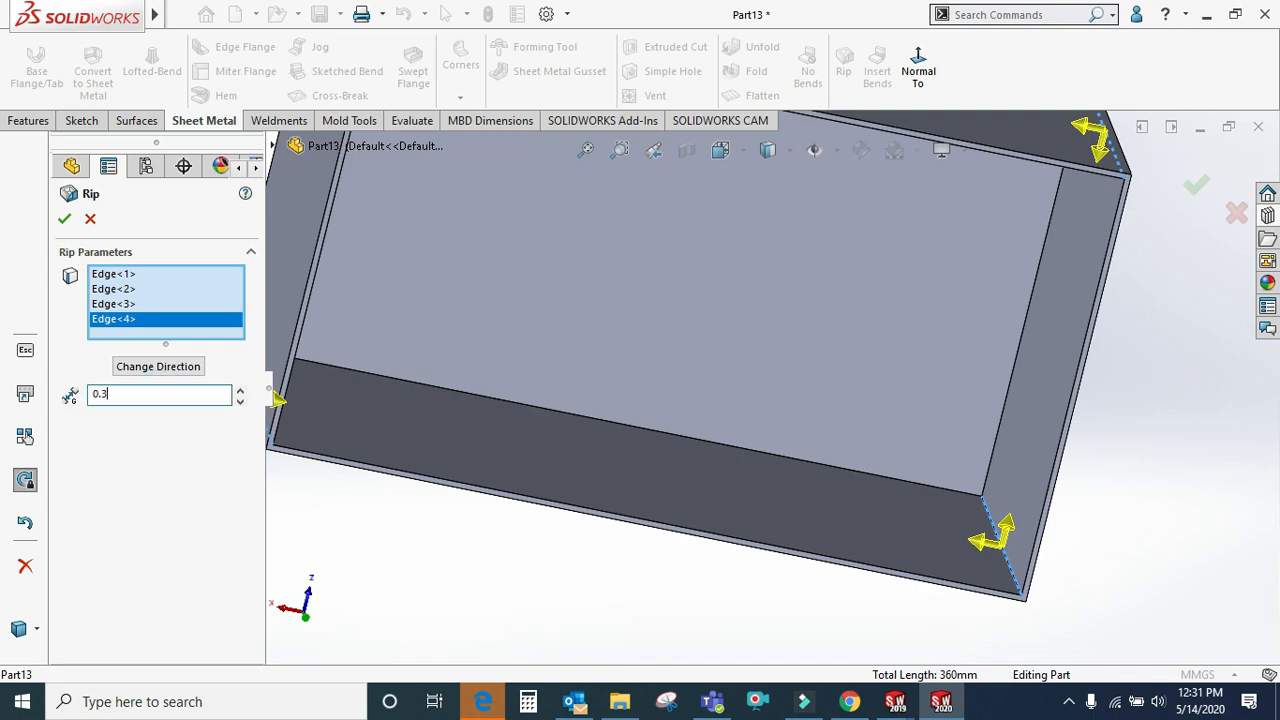
left_click(64, 221)
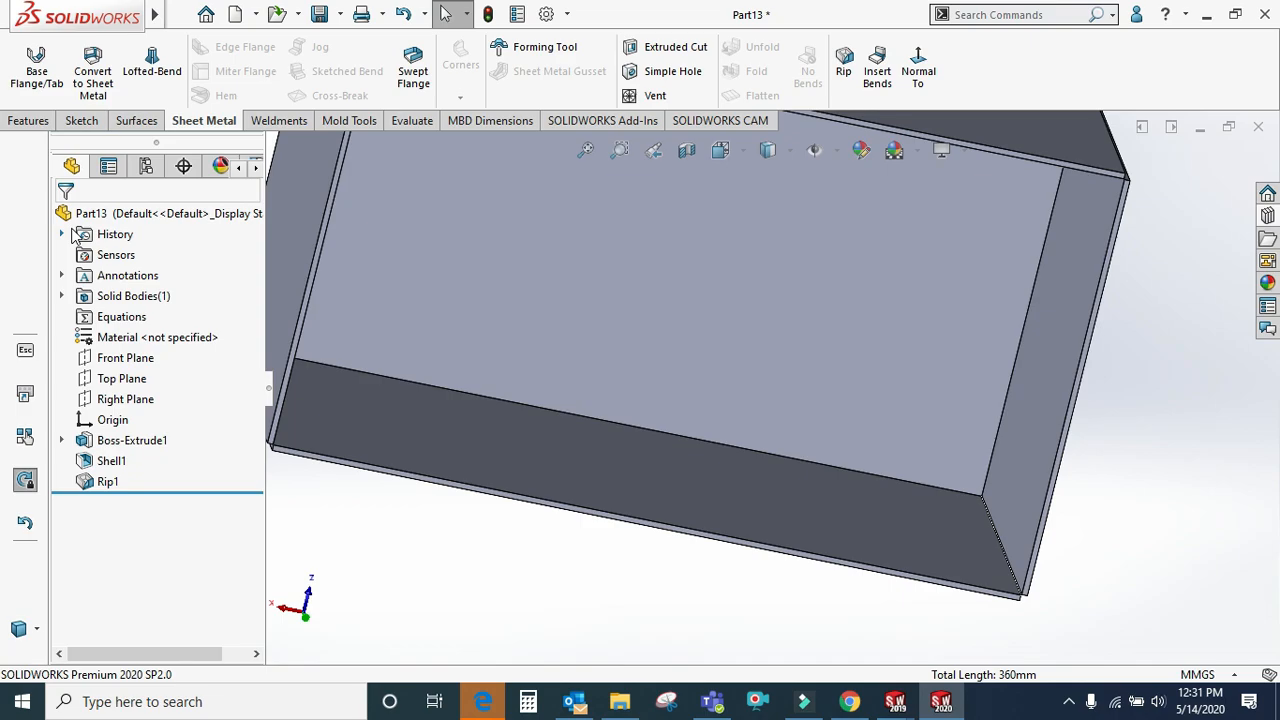
Examine the ripped corner gap up close and the overall ripped box
scroll(1114, 569, "down", 5)
middle_click_drag(893, 567, 848, 500)
scroll(838, 522, "up", 5)
scroll(812, 482, "down", 8)
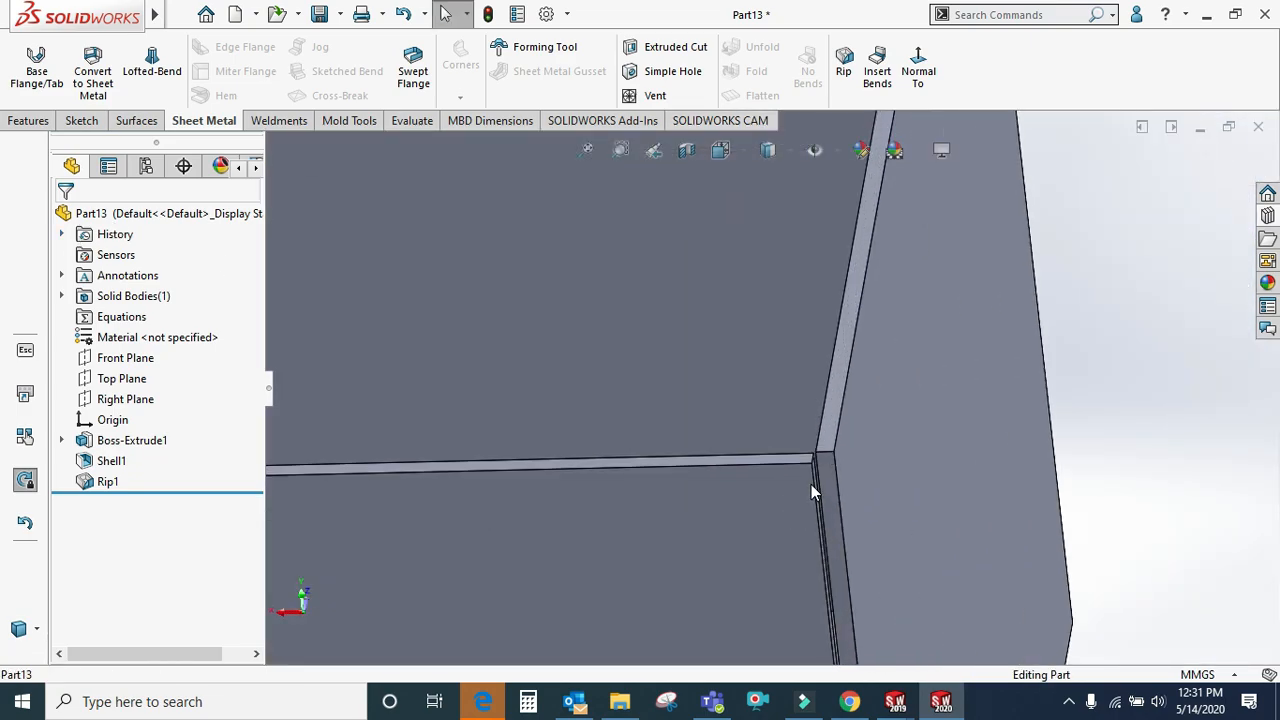
scroll(914, 474, "up", 1)
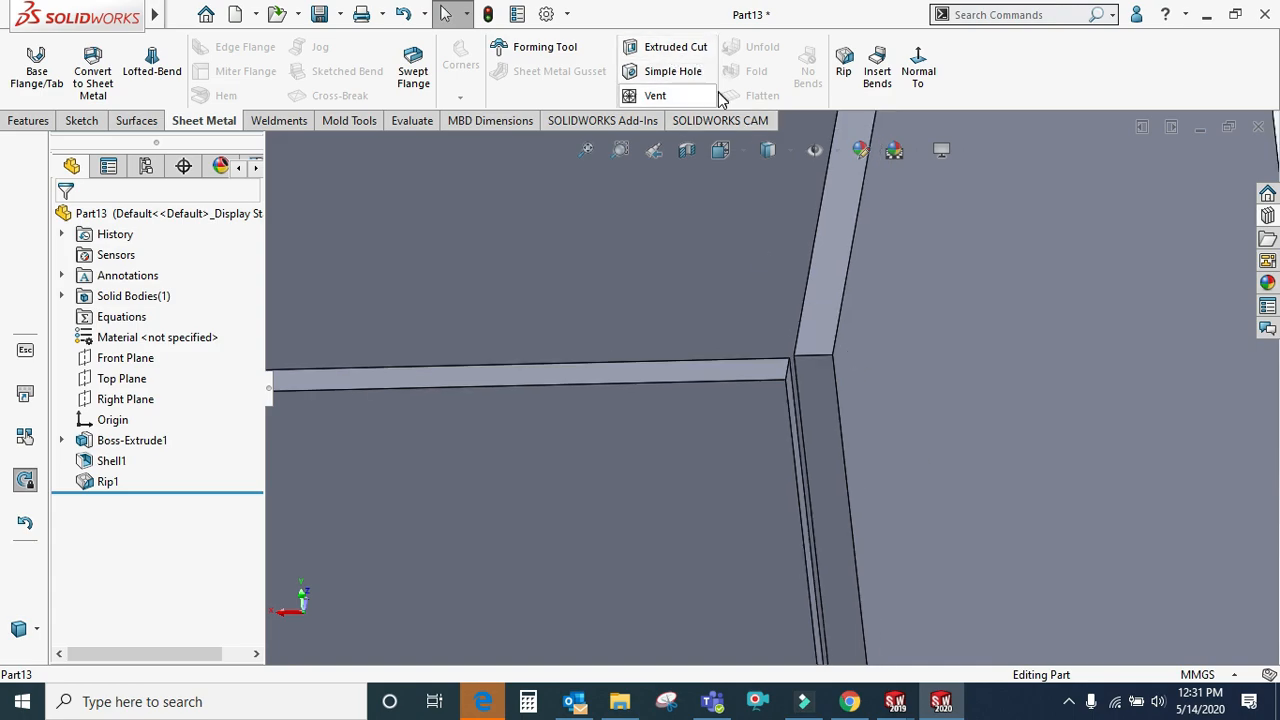
scroll(835, 513, "up", 1)
scroll(816, 500, "up", 10)
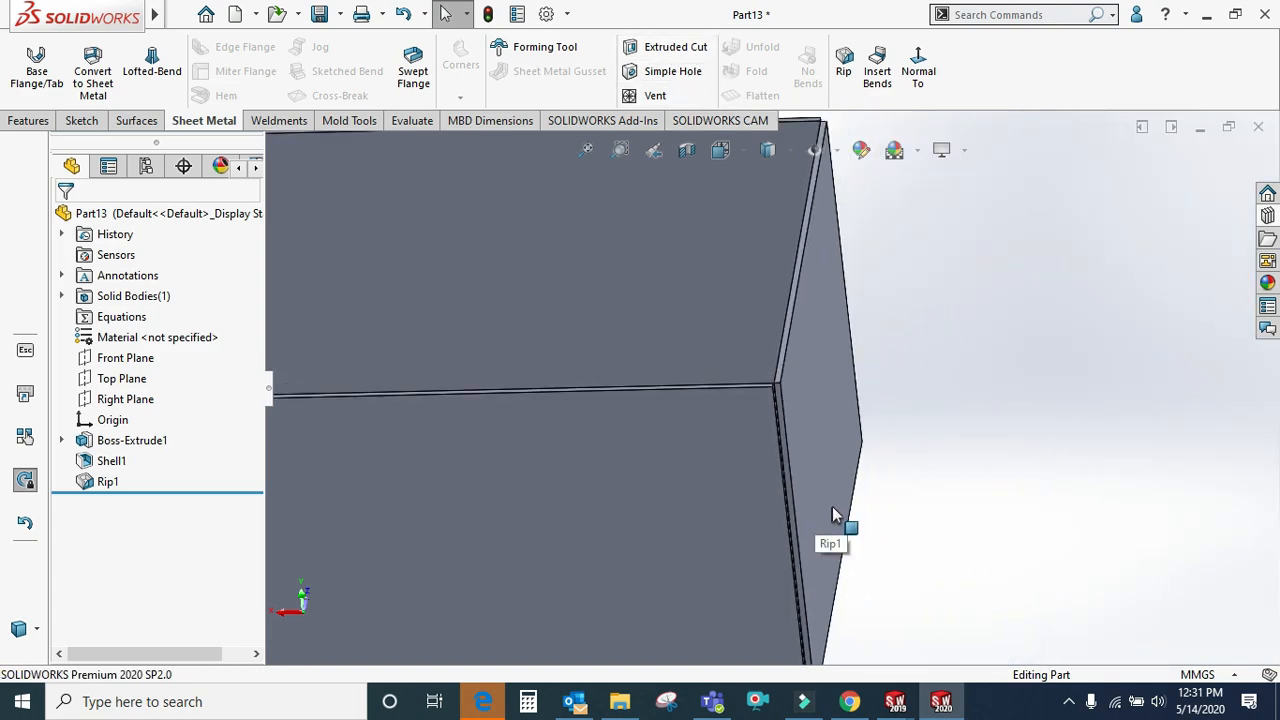
scroll(691, 371, "down", 2)
middle_click_drag(687, 375, 677, 451)
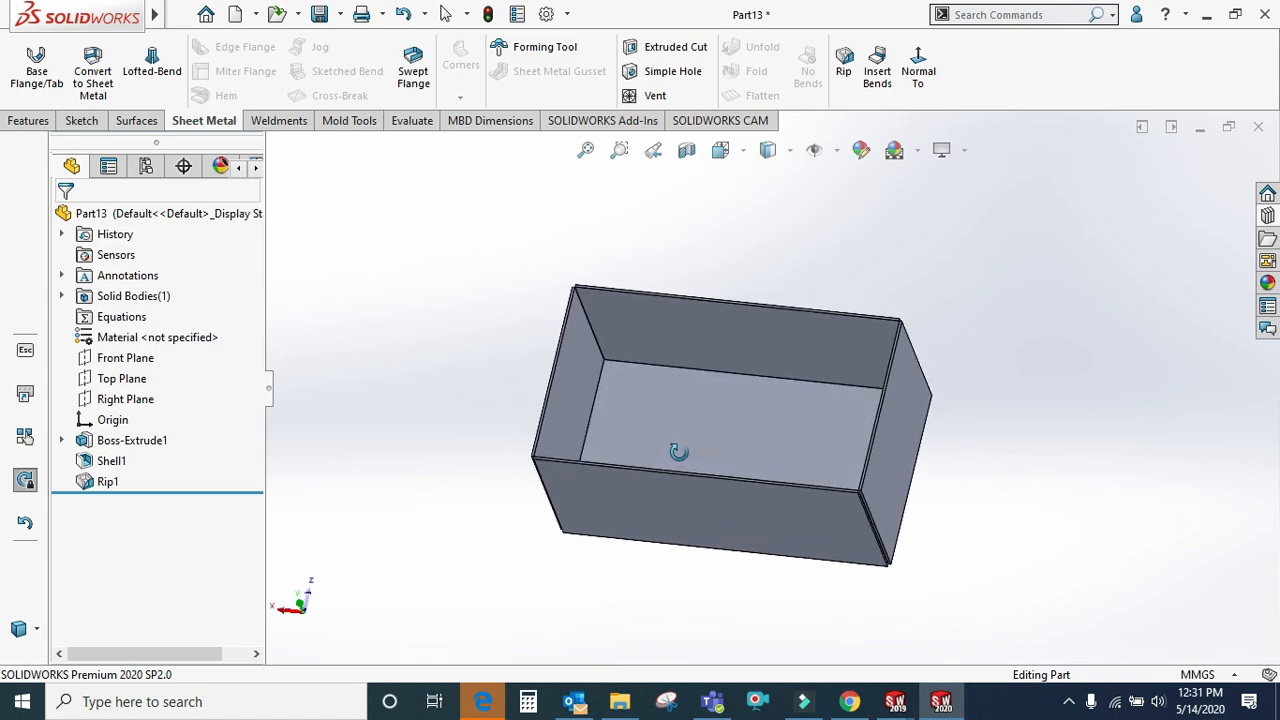
Insert bends with the inner bottom face fixed, a 2 mm bend radius and rectangular auto relief at ratio 0.5
left_click(888, 86)
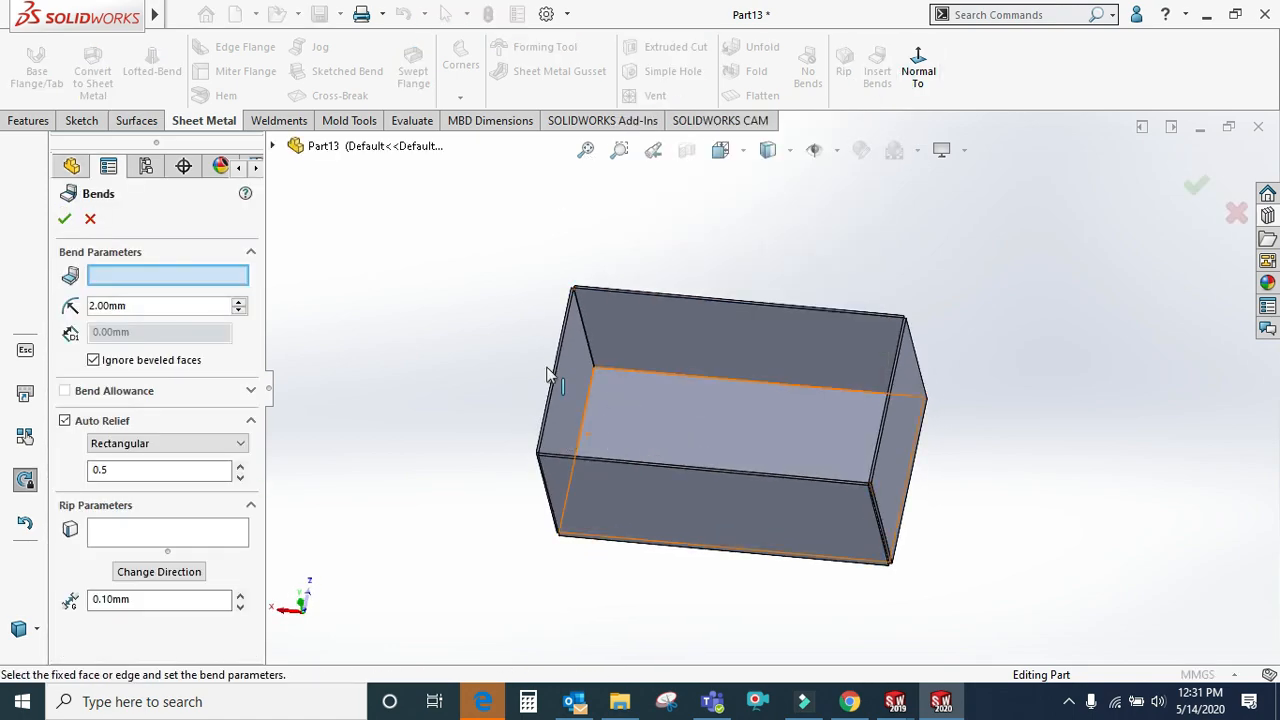
left_click(730, 428)
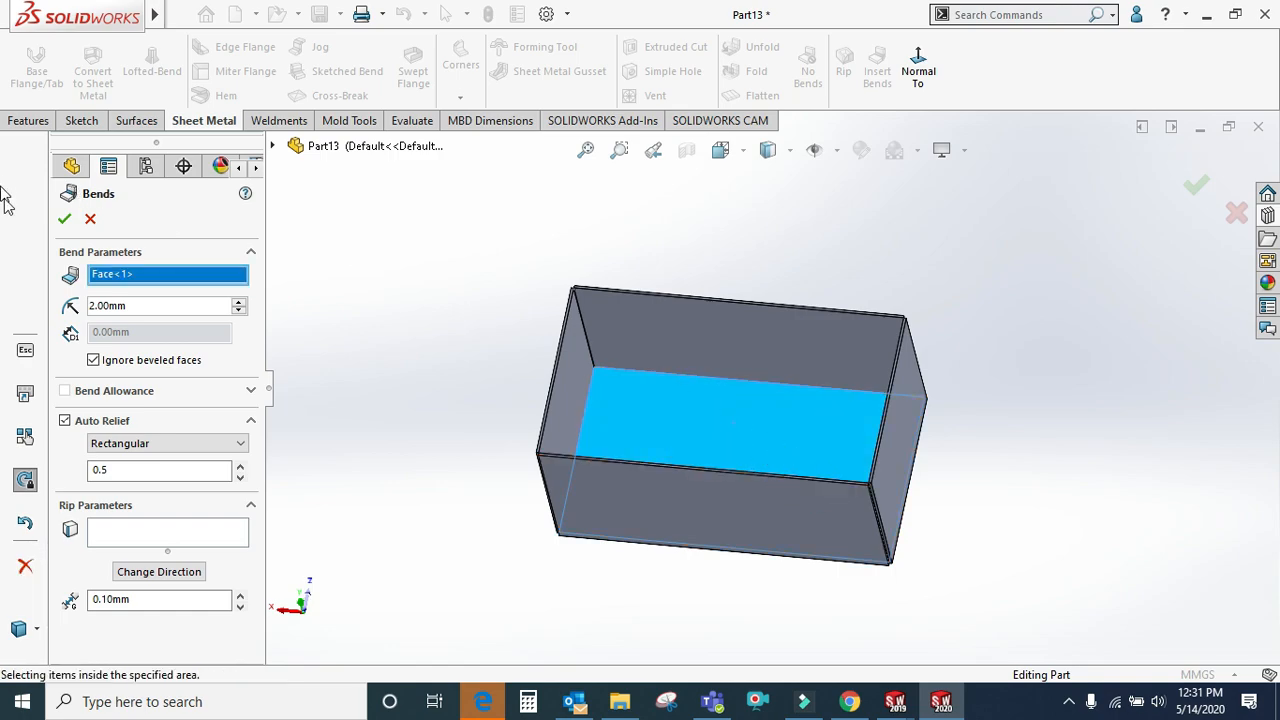
left_click(65, 219)
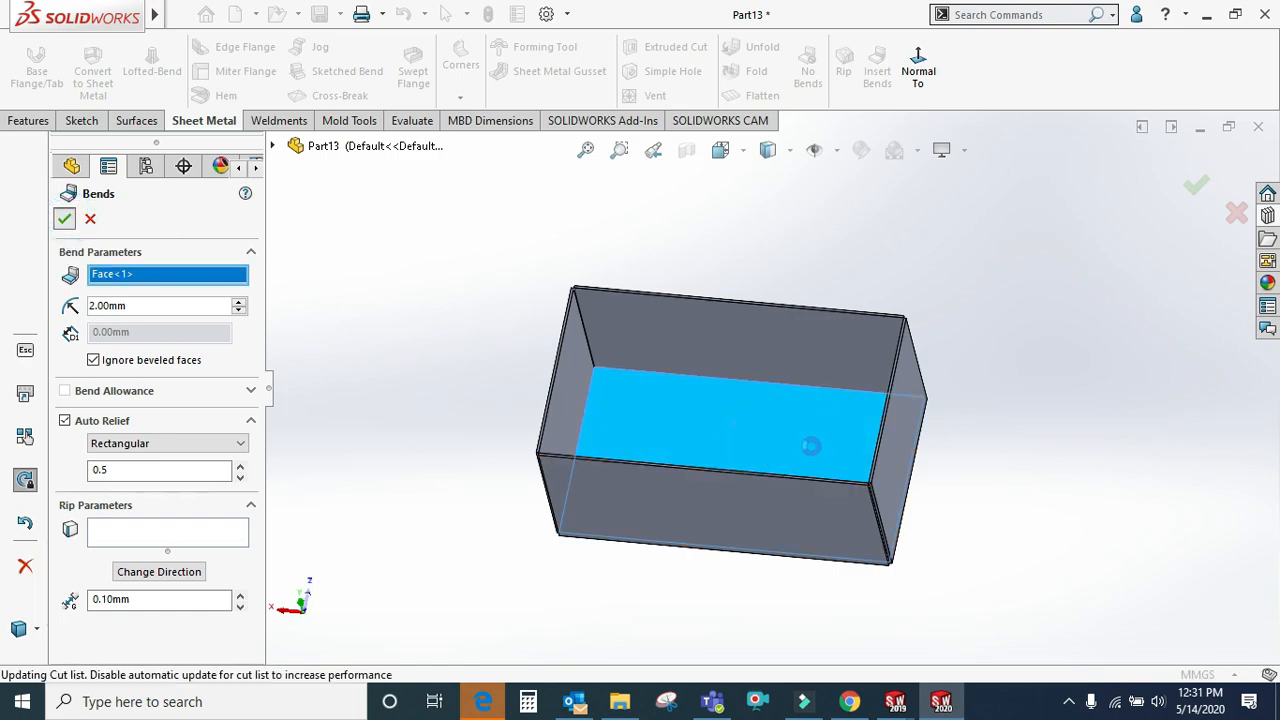
left_click(755, 347)
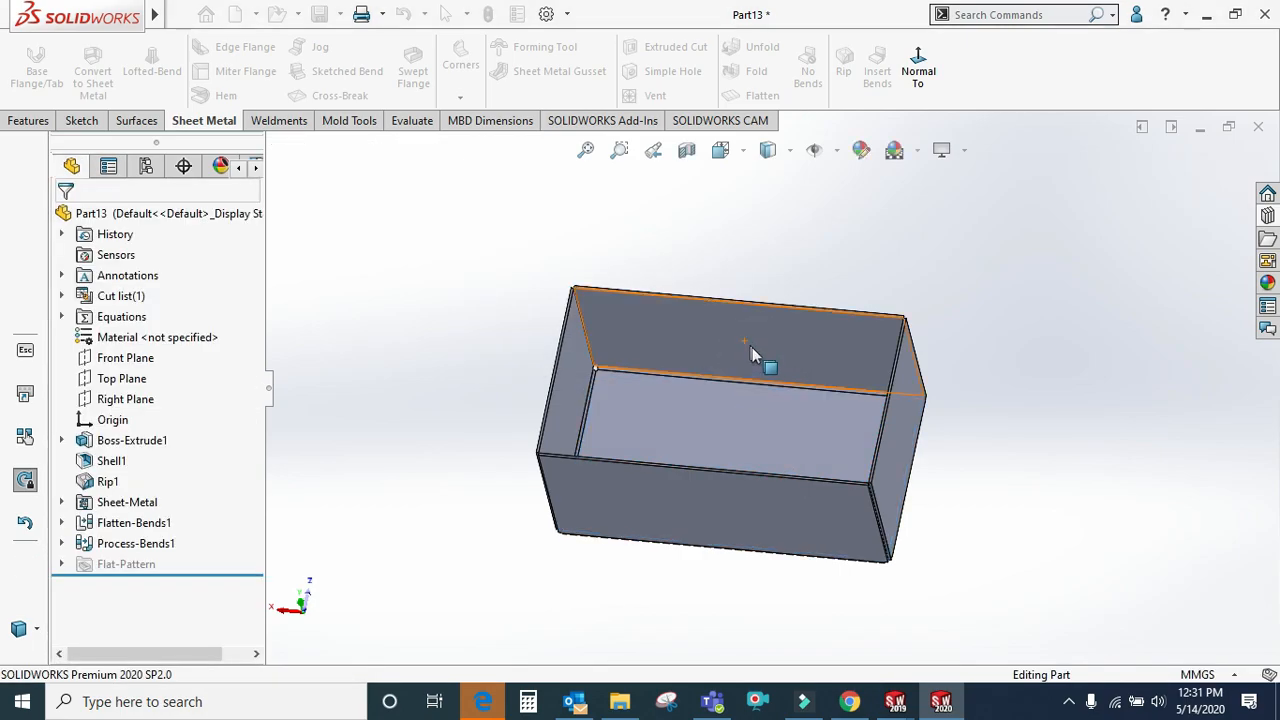
Flatten the bent box to examine its unfolded pattern, and return it to the folded state
scroll(742, 400, "down", 4)
scroll(542, 391, "down", 3)
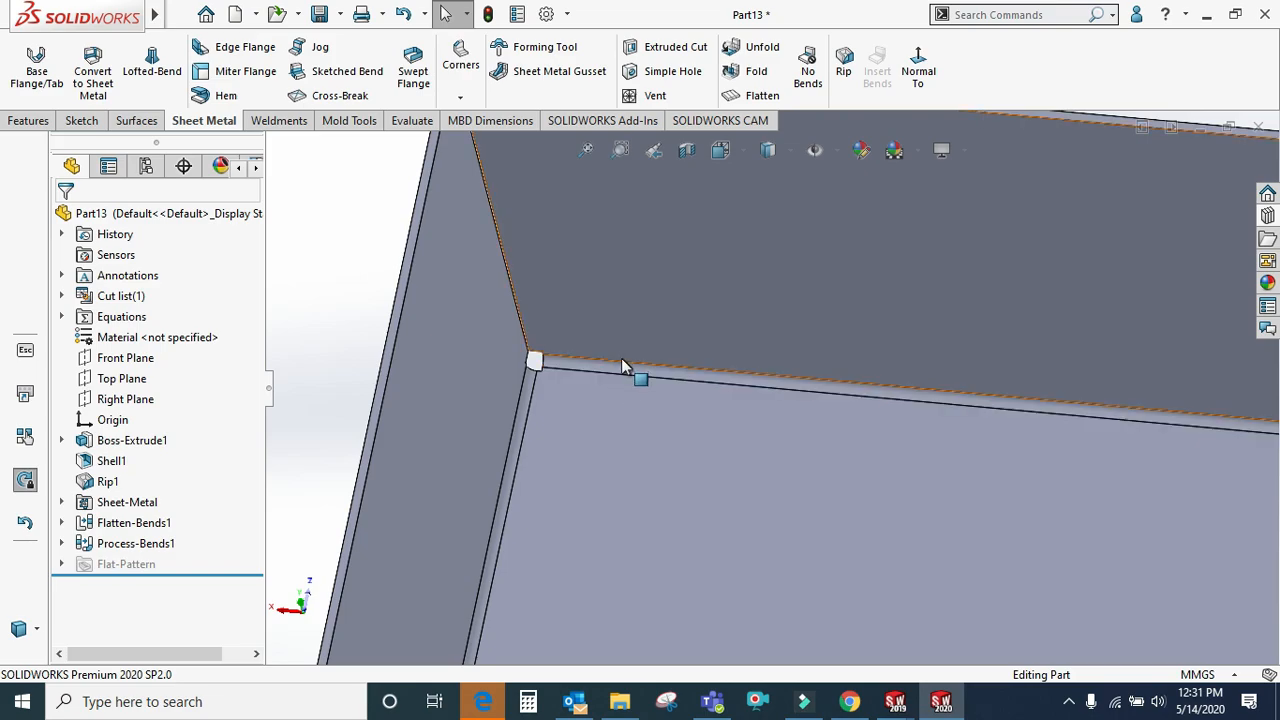
scroll(612, 378, "up", 2)
scroll(620, 400, "down", 1)
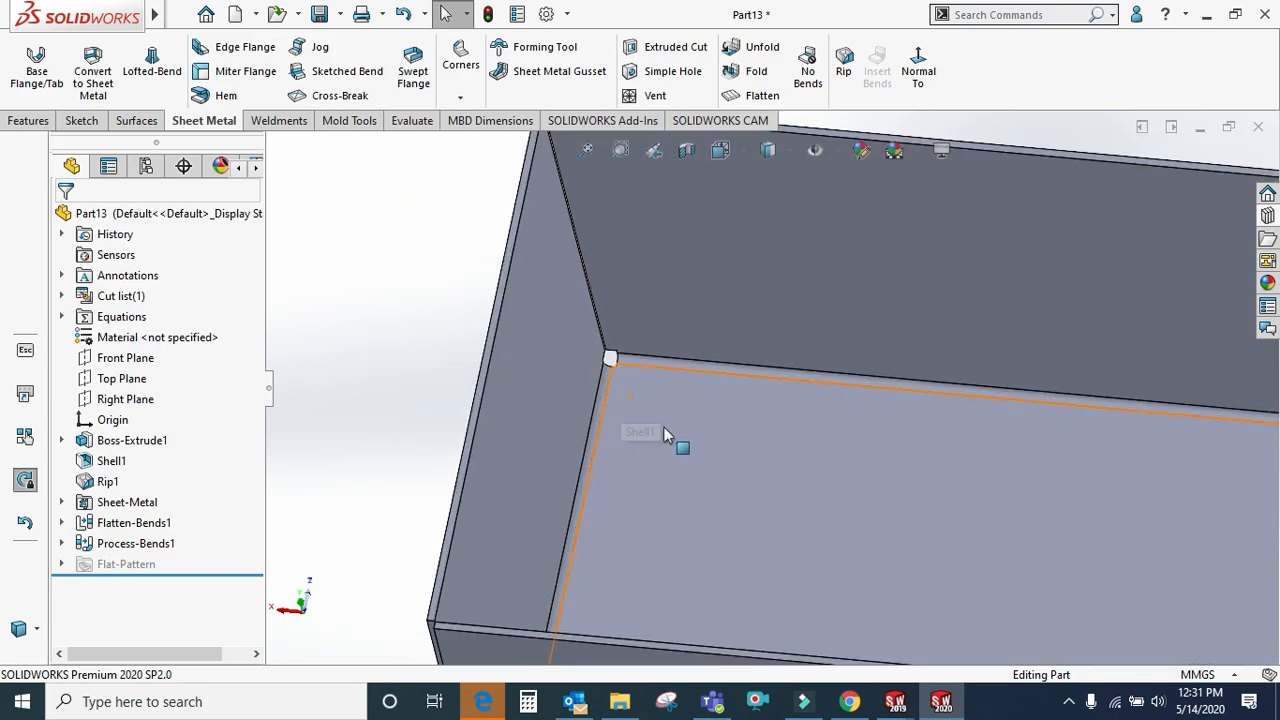
scroll(720, 402, "up", 4)
middle_click_drag(724, 400, 767, 287)
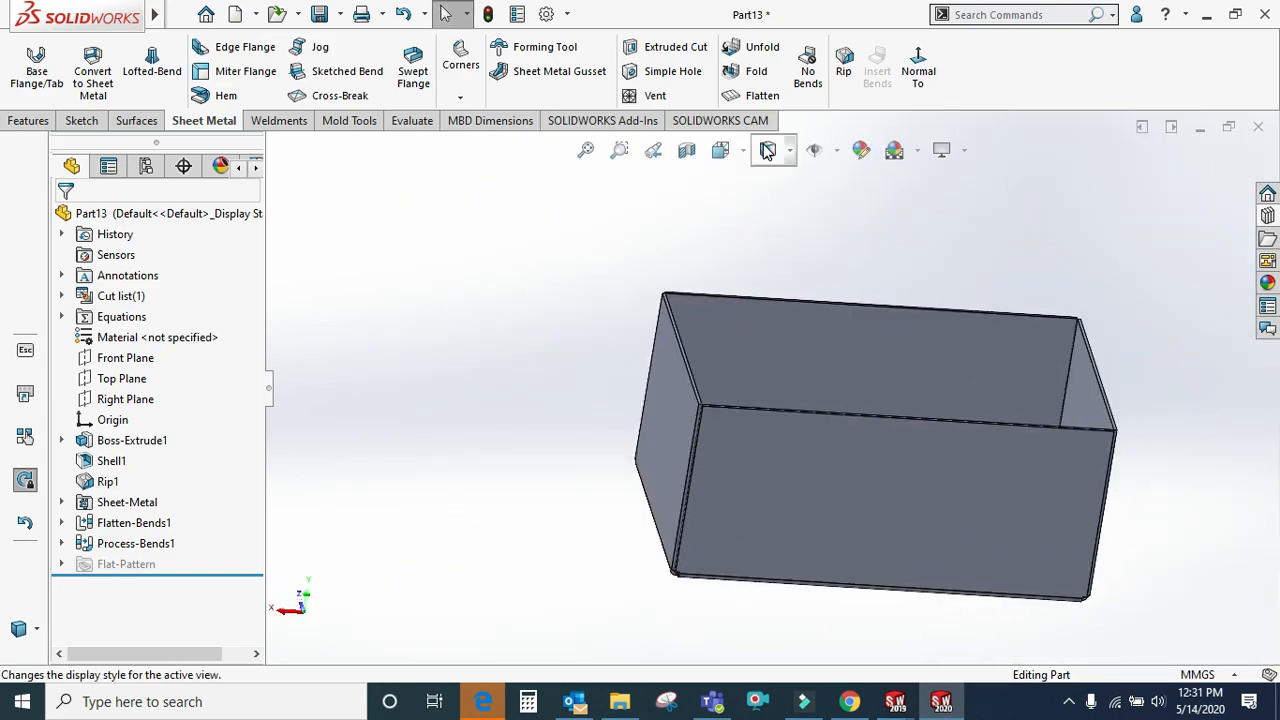
left_click(760, 95)
scroll(786, 358, "up", 3)
middle_click_drag(786, 357, 803, 426)
scroll(803, 426, "down", 2)
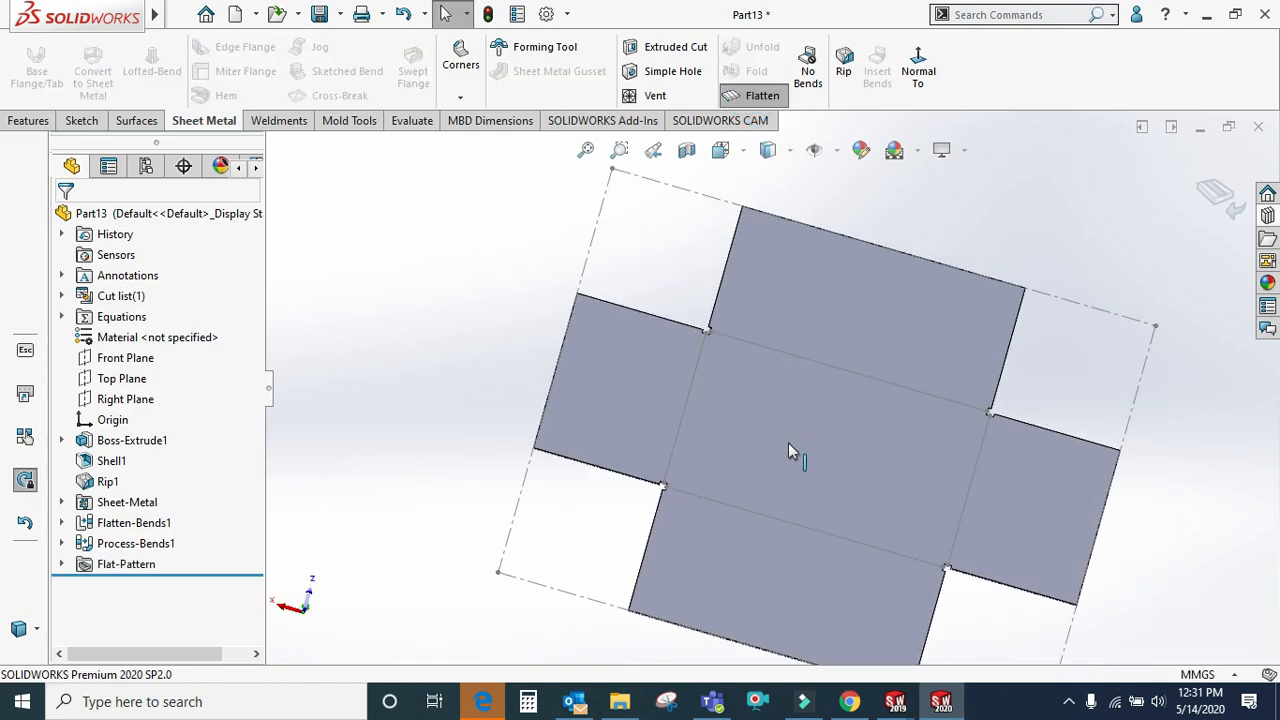
scroll(788, 444, "up", 2)
left_click(1212, 194)
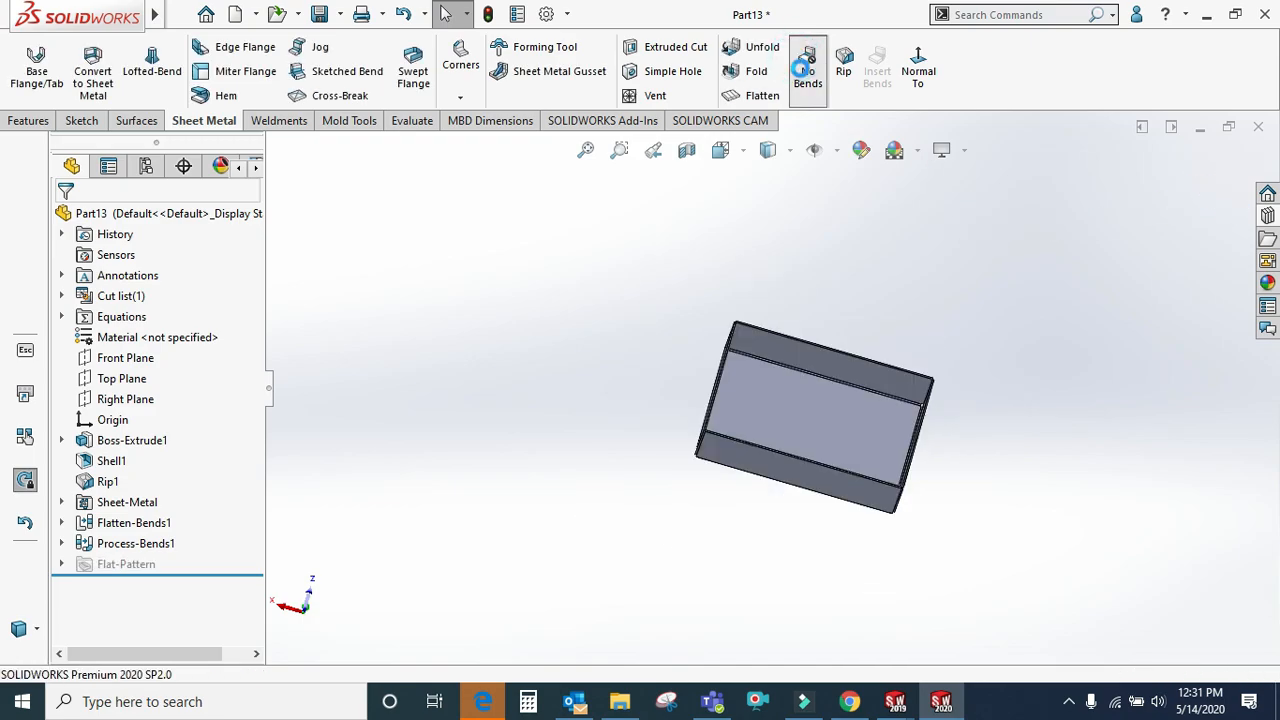
Revert the box to its state without bends using No Bends, and restore the bends
left_click(807, 68)
left_click(803, 397)
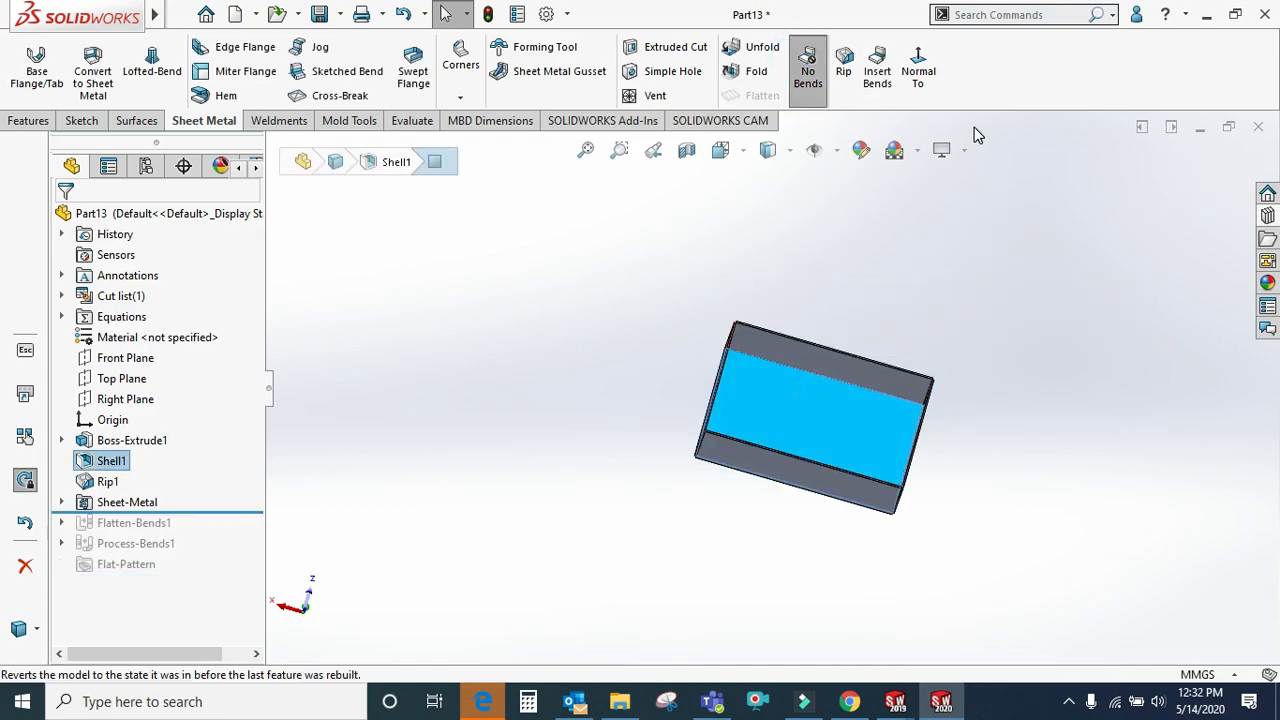
left_click(971, 154)
left_click(883, 292)
scroll(908, 262, "up", 2)
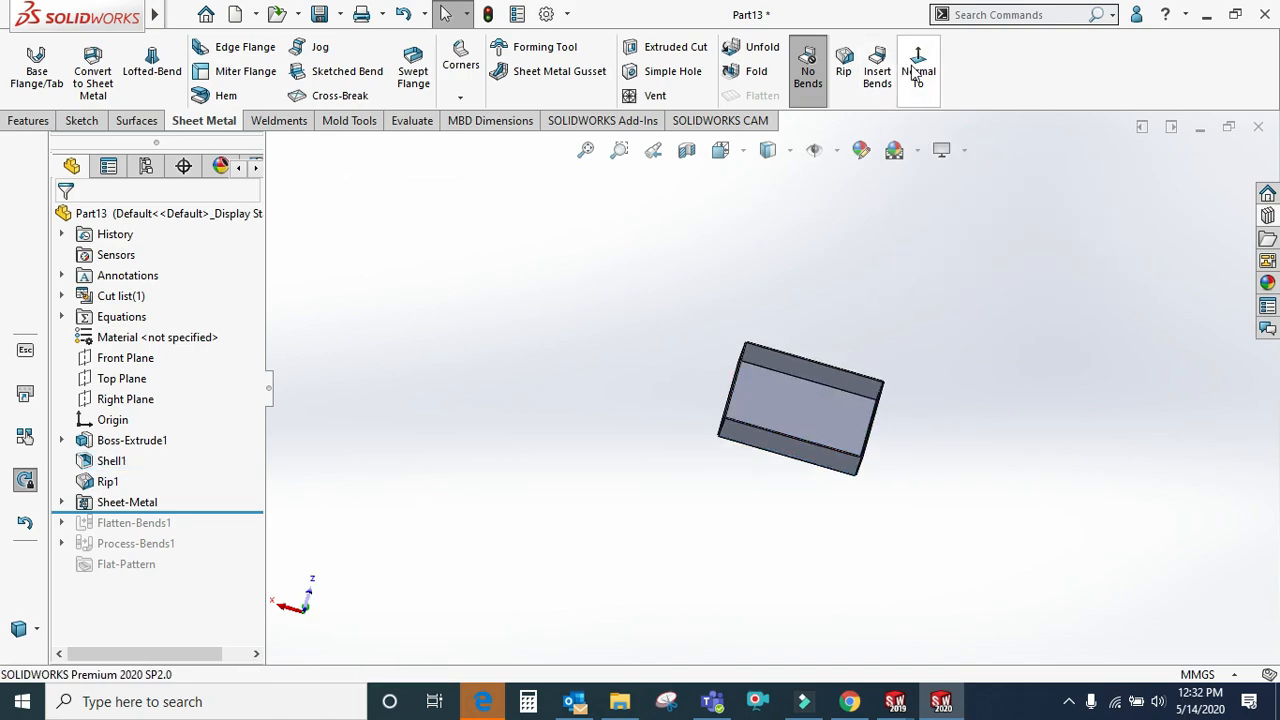
left_click(807, 68)
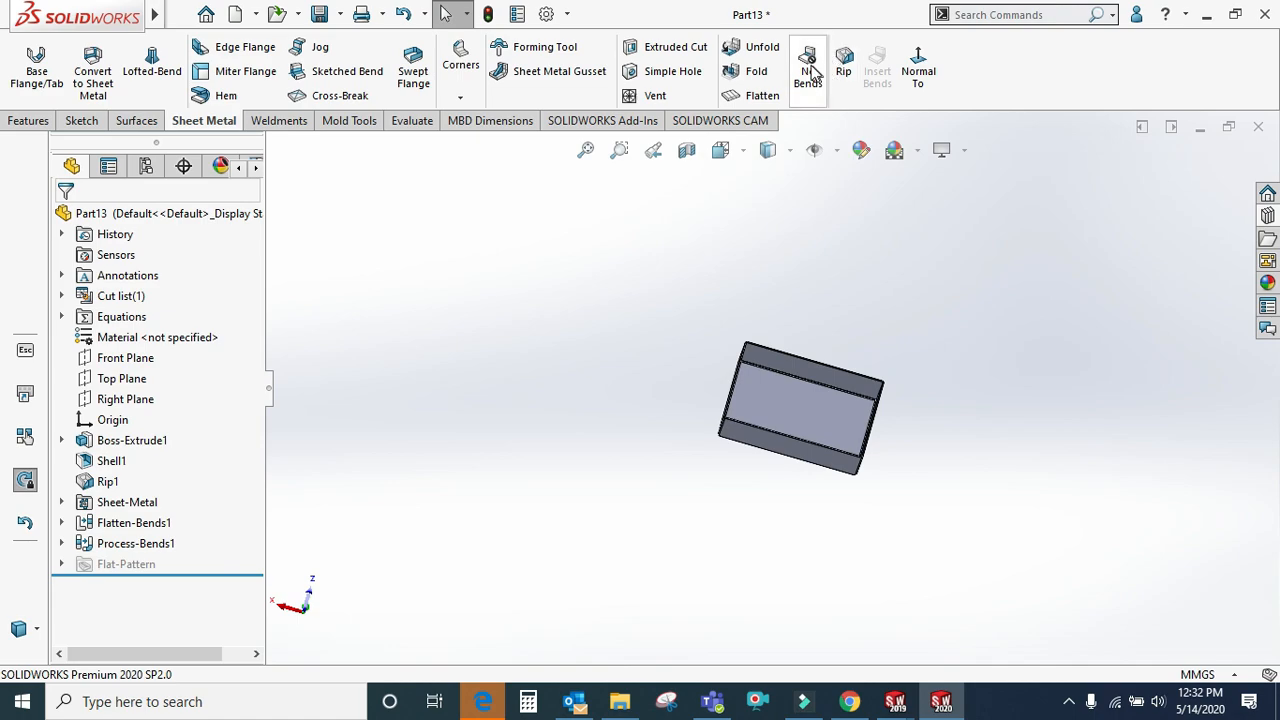
Show the folded sheet metal box in the isometric view
scroll(388, 210, "up", 2)
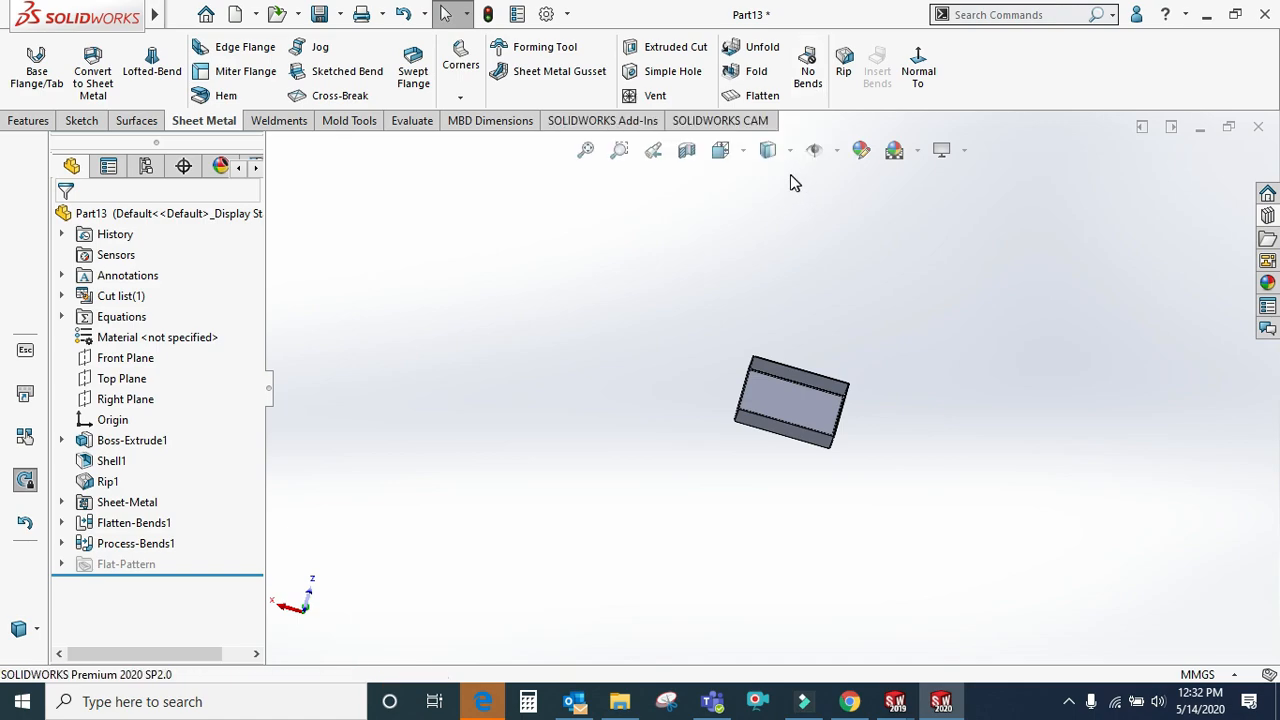
scroll(830, 360, "up", 3)
mouse_move(809, 381)
middle_mouse_down()
mouse_move(786, 286)
mouse_move(800, 360)
middle_mouse_up()
key("ctrl+7")
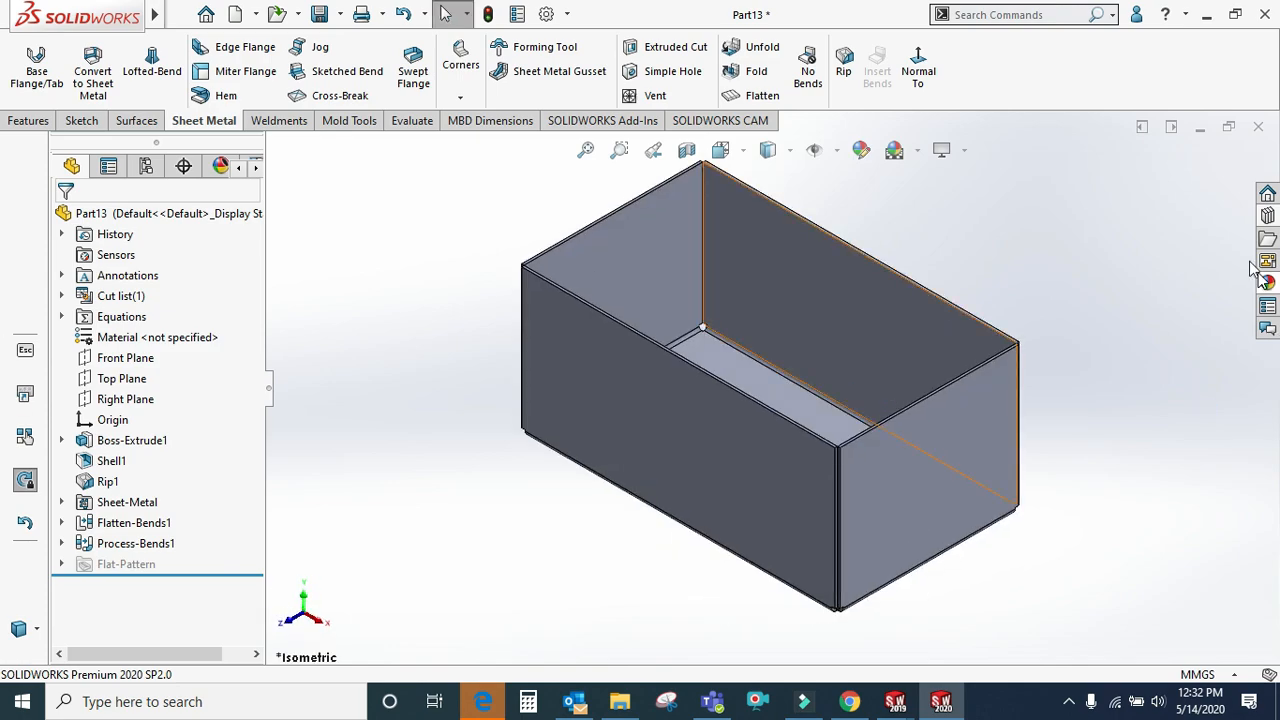